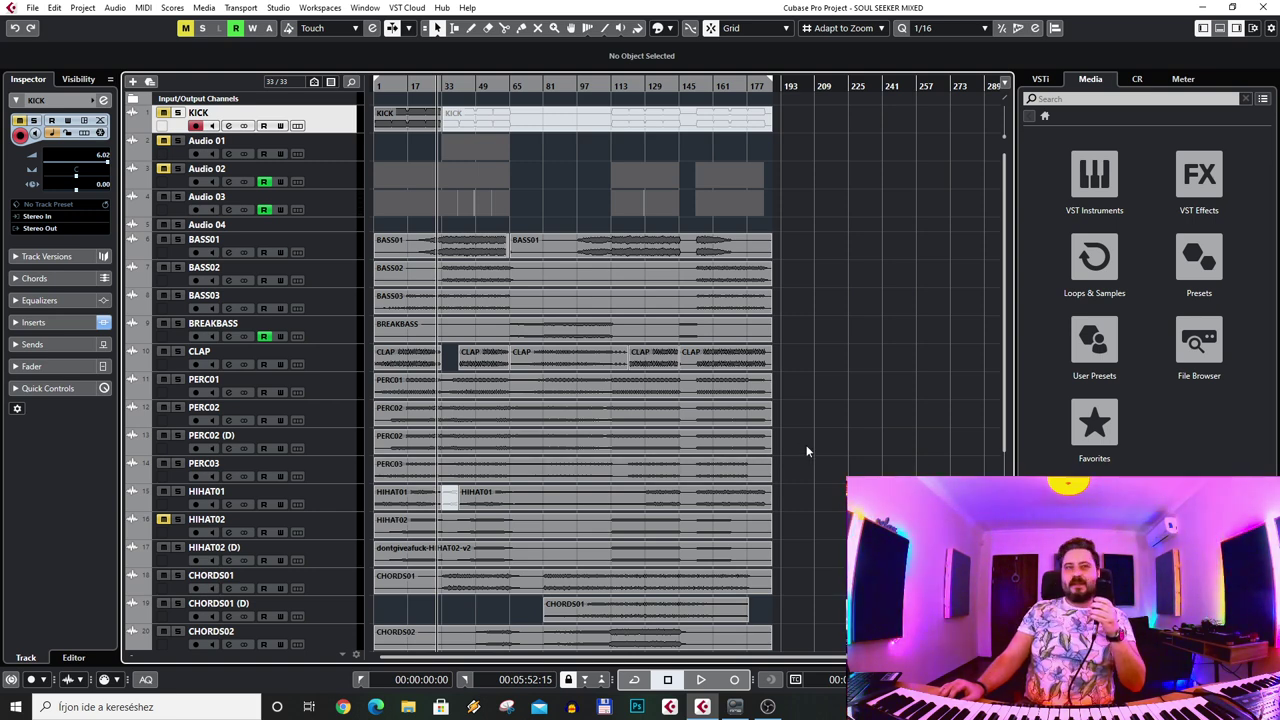
- Look over the whole arrangement, from the KICK track down to the FX track, and select the Audio 03 track
drag(438, 86, 443, 93)
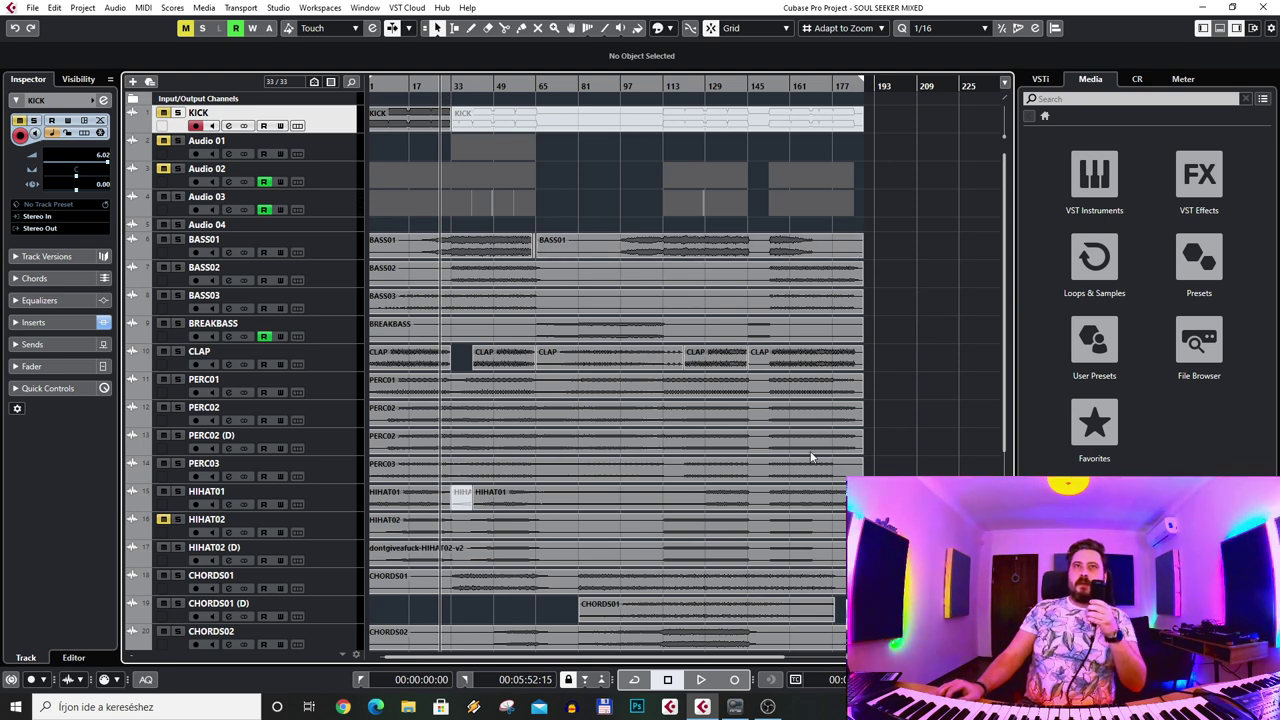
scroll(635, 520, down, 5)
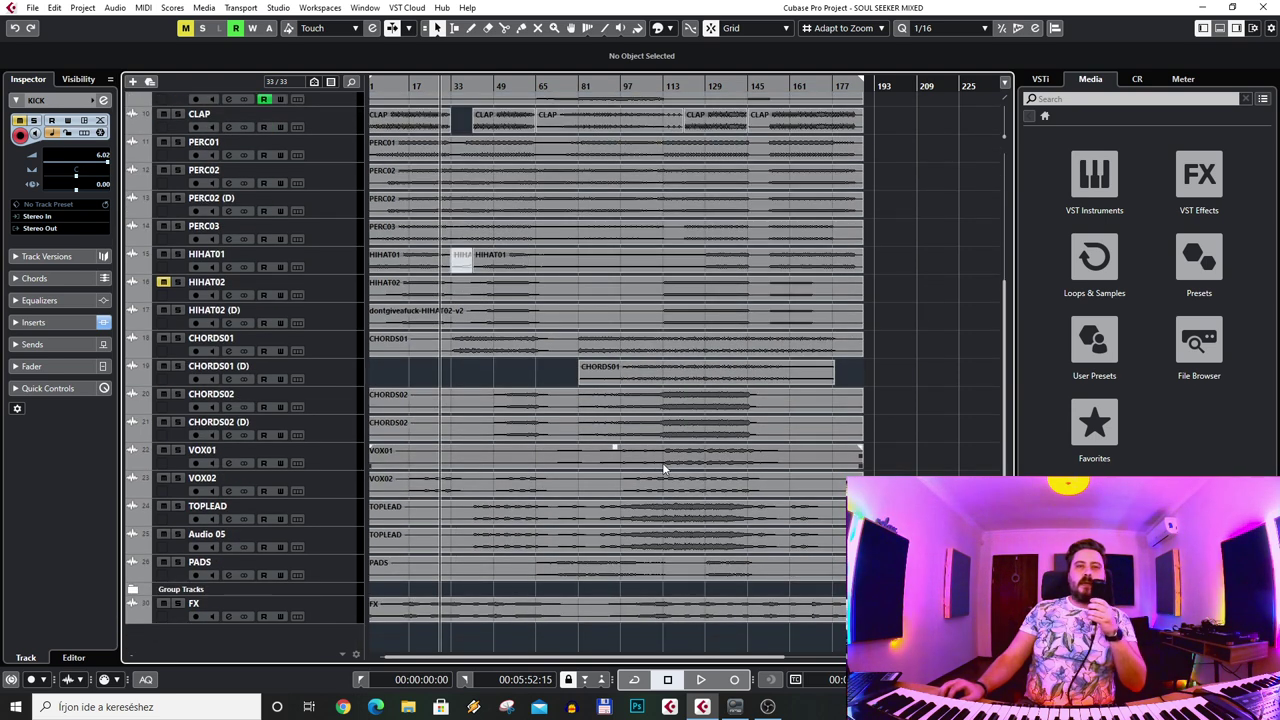
scroll(670, 460, up, 5)
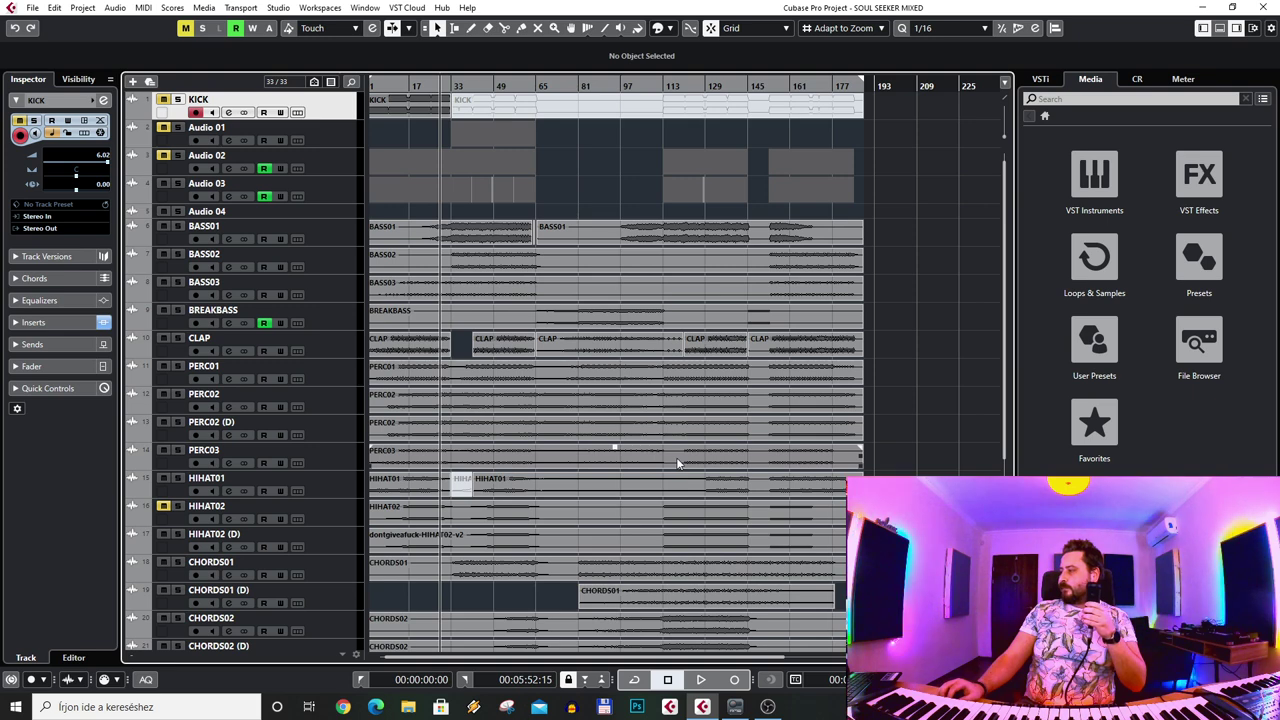
scroll(670, 456, down, 5)
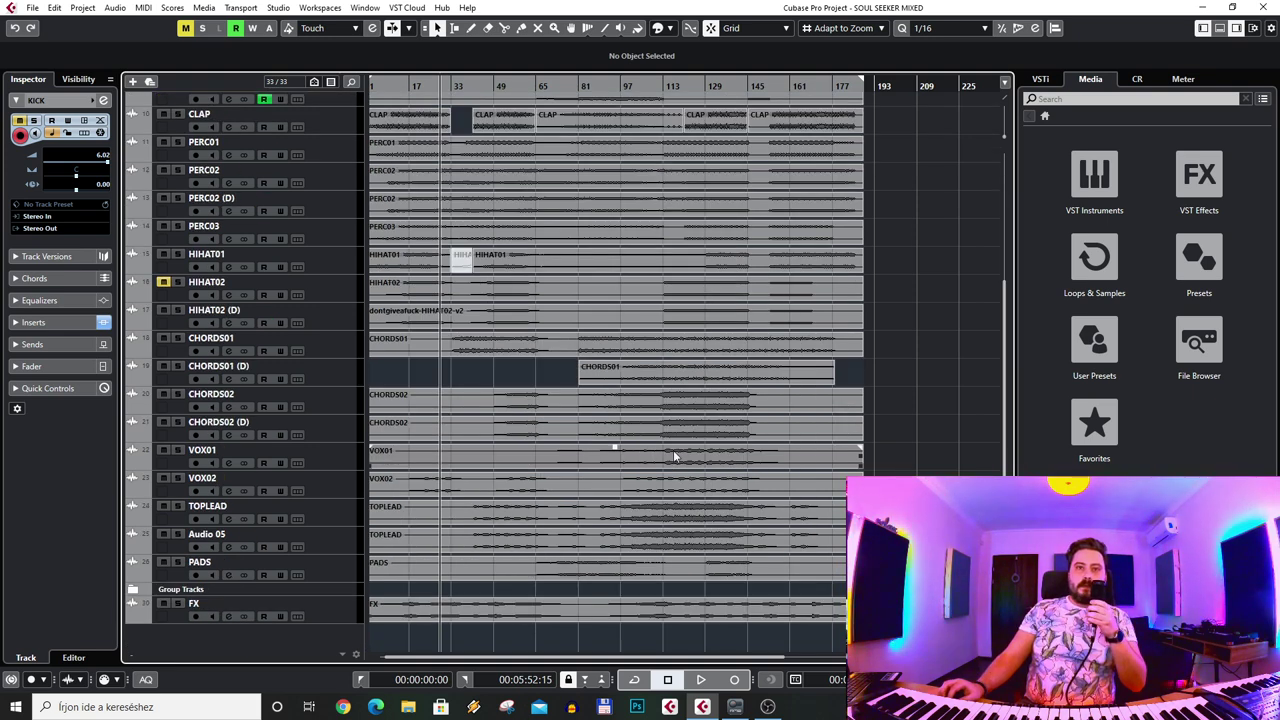
scroll(740, 456, up, 5)
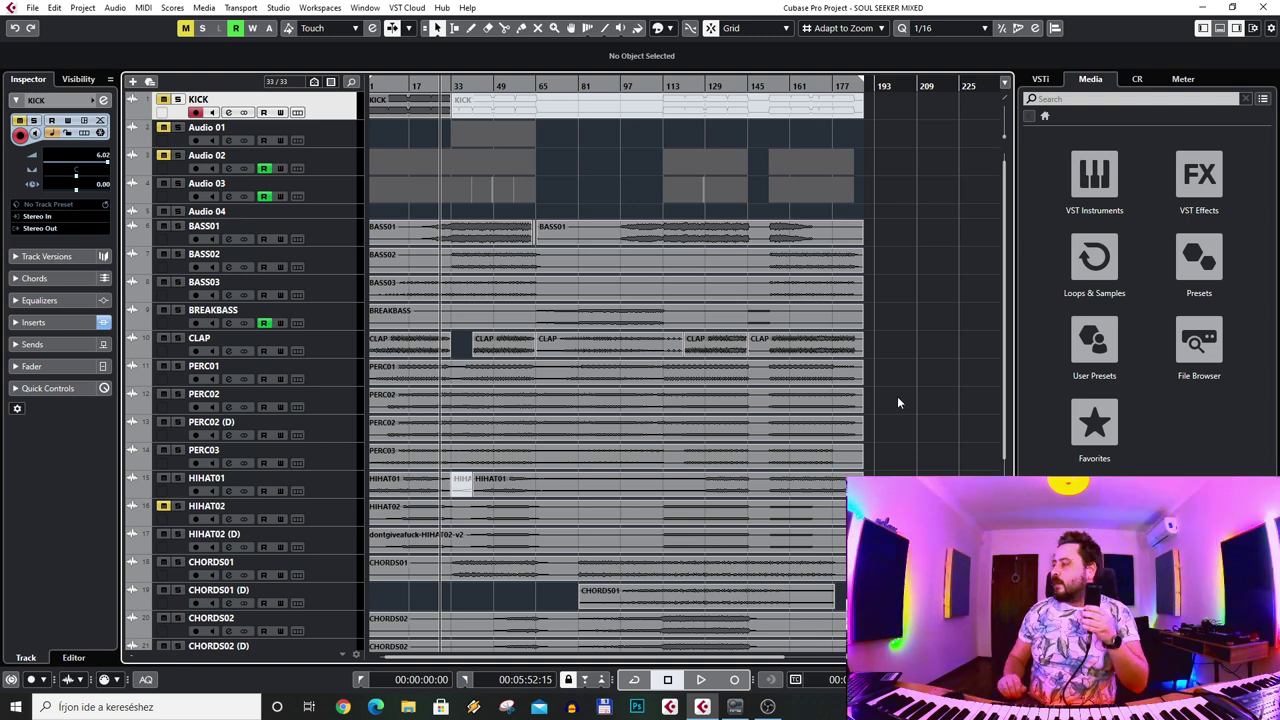
scroll(740, 400, up, 1)
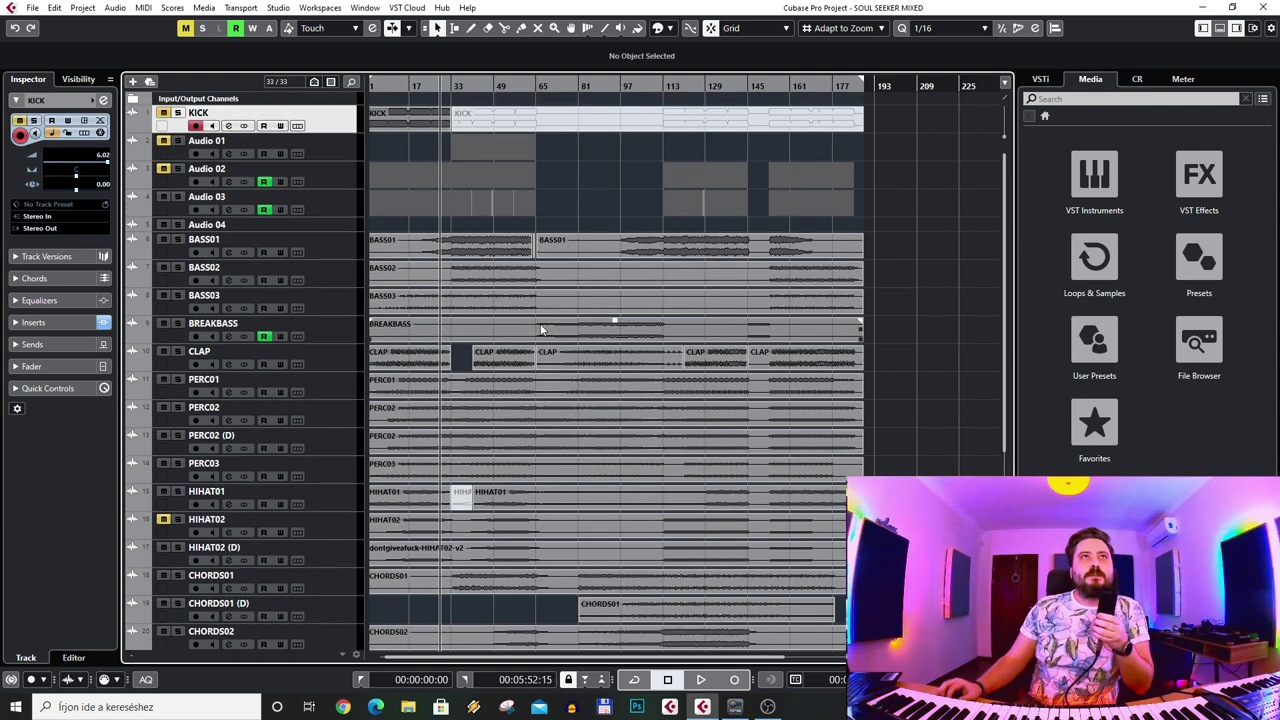
click(332, 212)
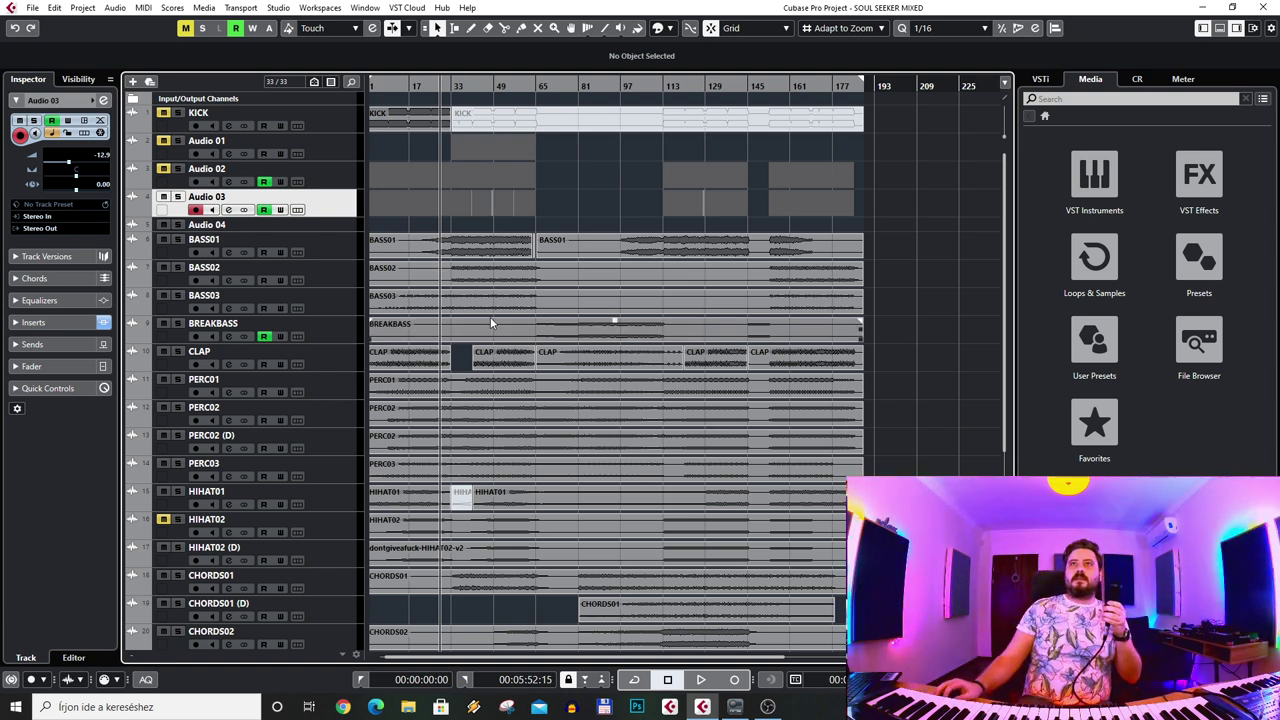
scroll(536, 419, down, 5)
scroll(542, 444, up, 5)
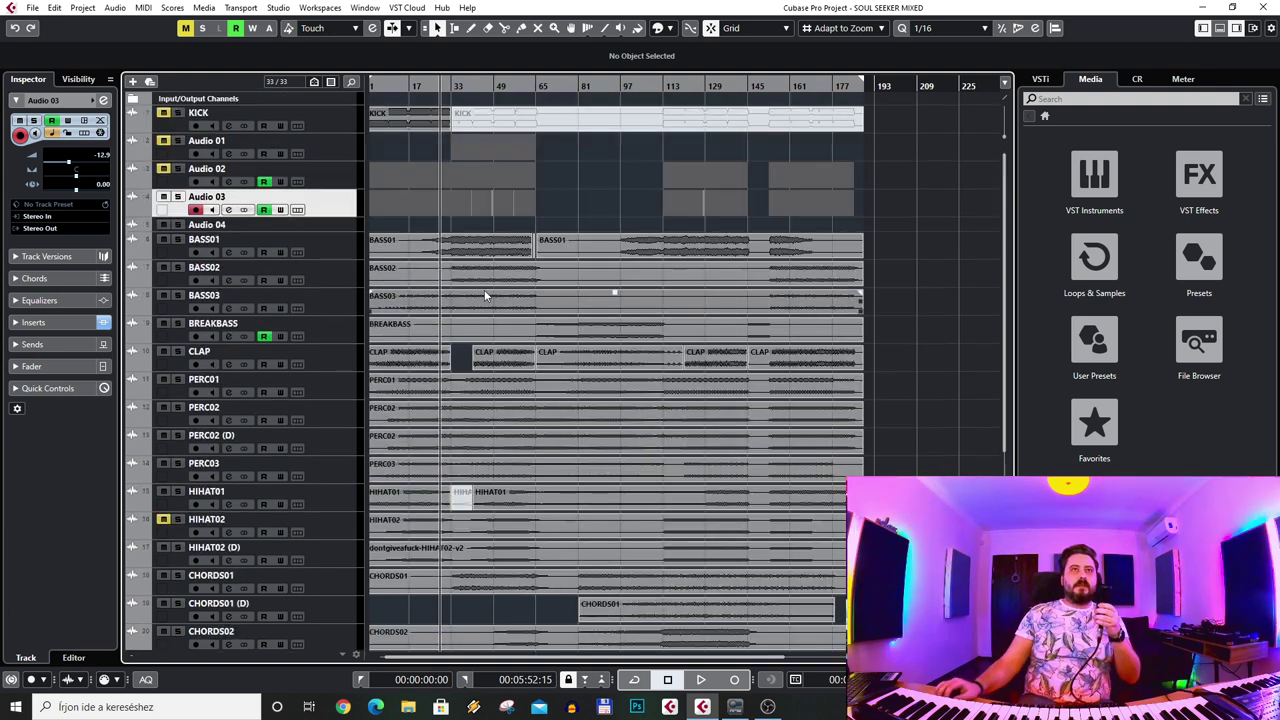
- Enlarge the Audio 04 track to the same height as its neighbours and select the Audio 02 track
click(336, 176)
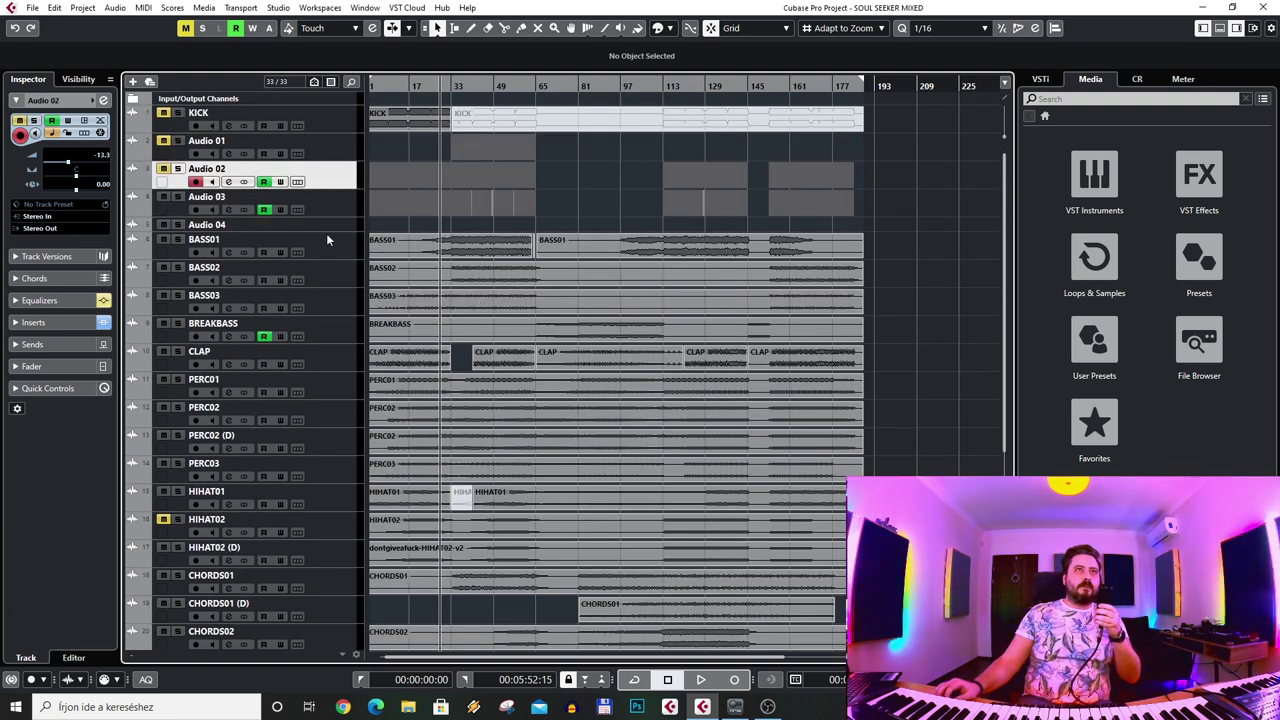
drag(332, 230, 335, 242)
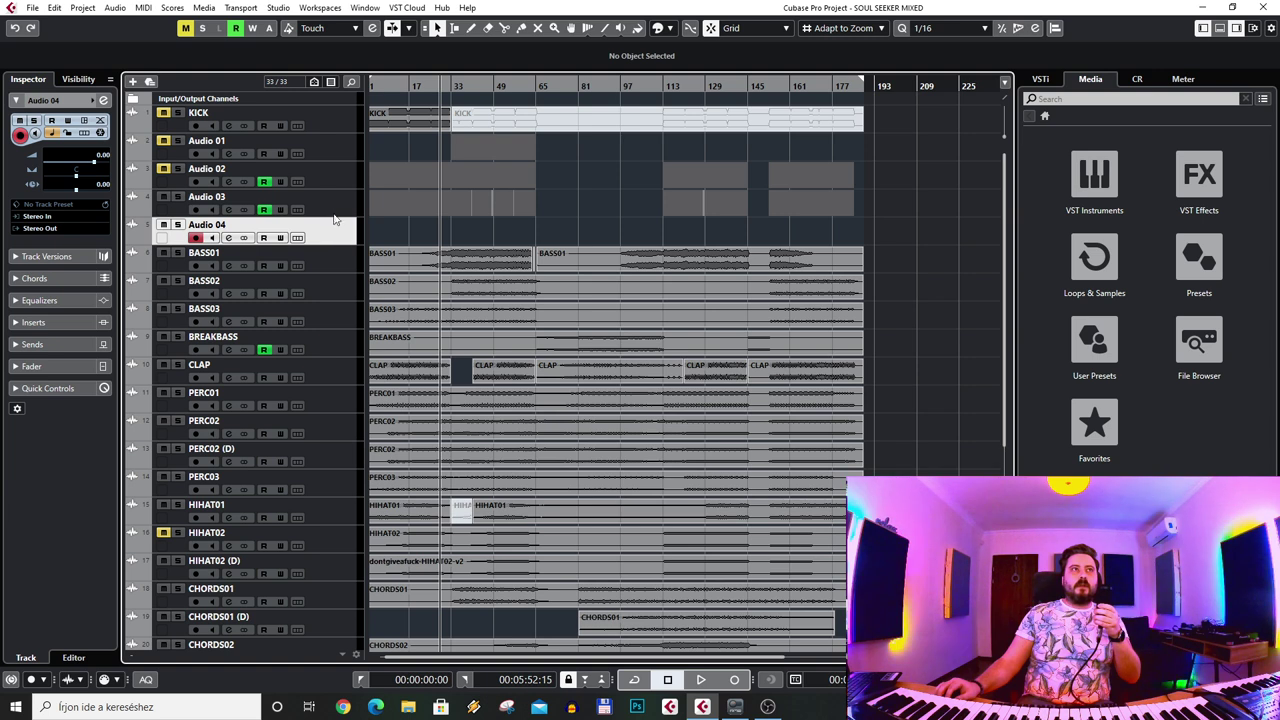
click(336, 214)
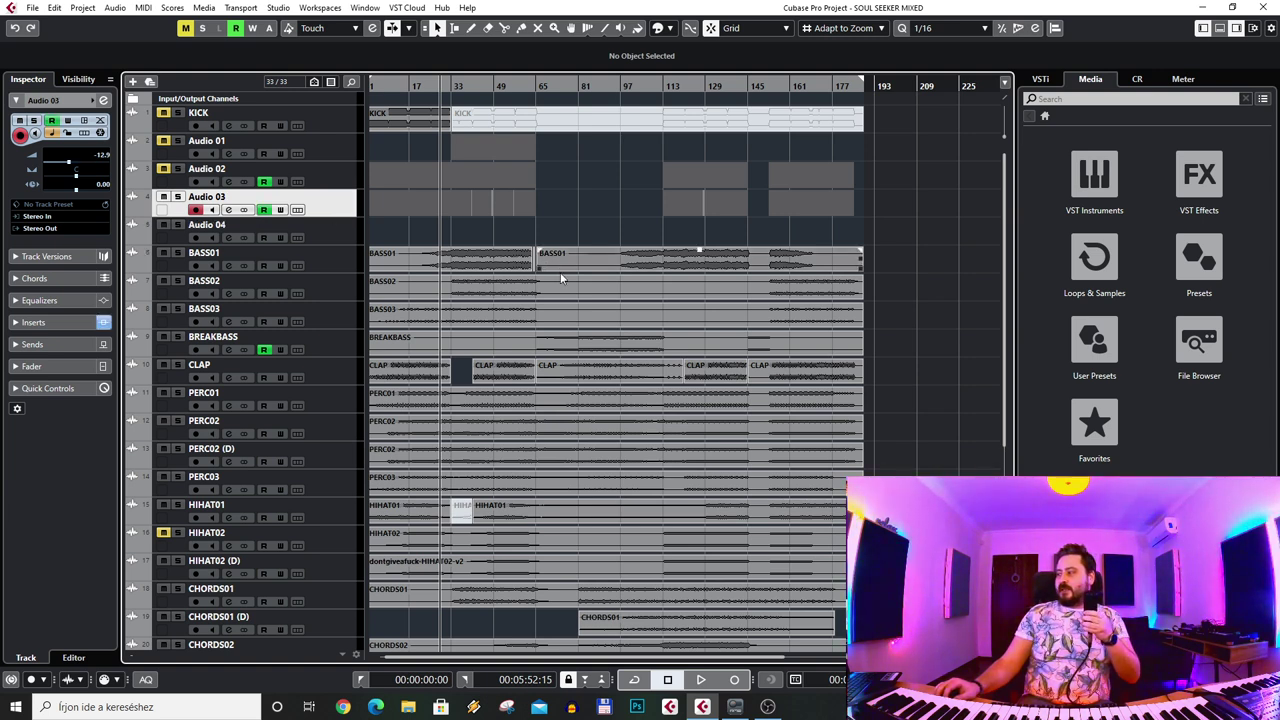
click(322, 183)
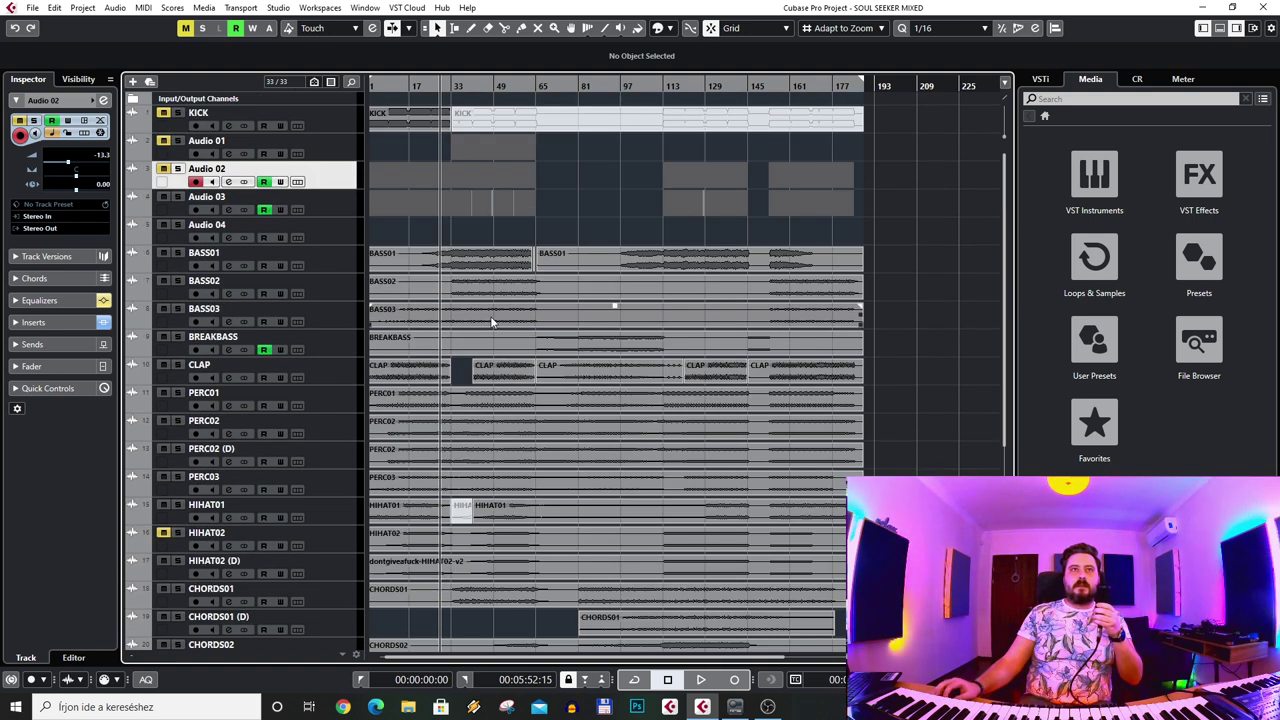
- Play the project and zoom in on the arrangement around the playback position
click(703, 681)
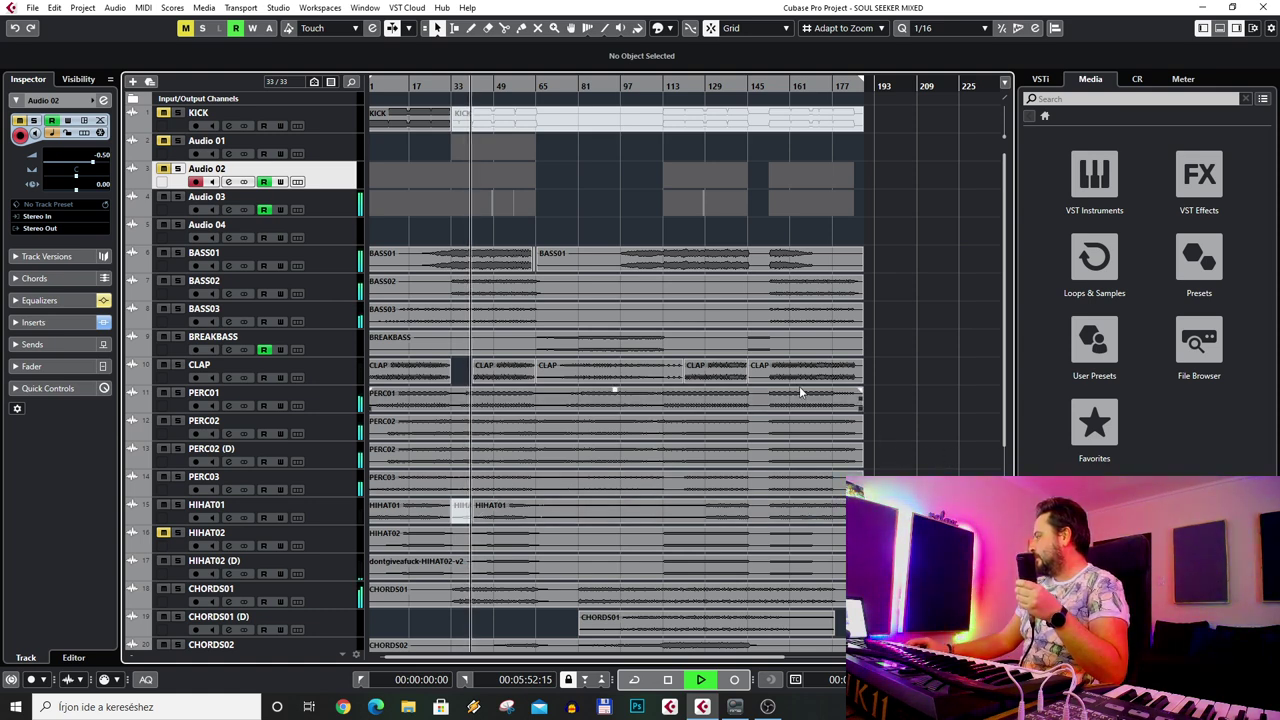
key(h)
key(h)
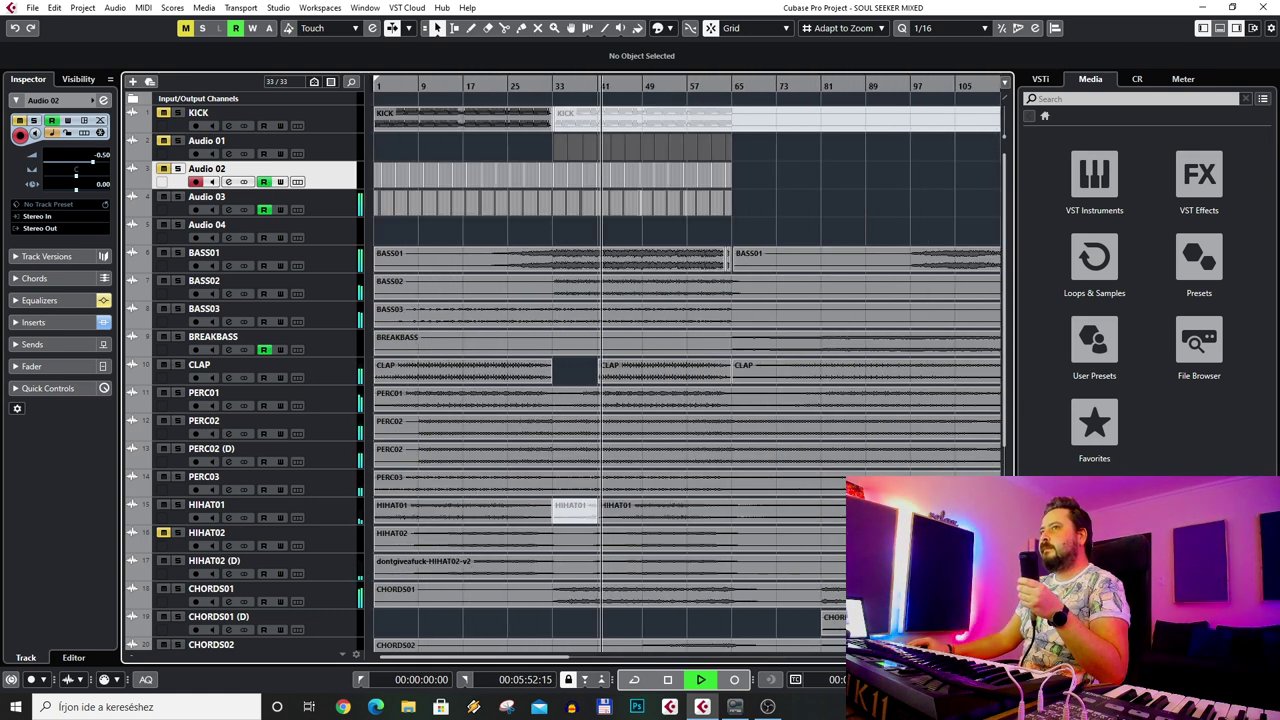
scroll(839, 200, right, 2)
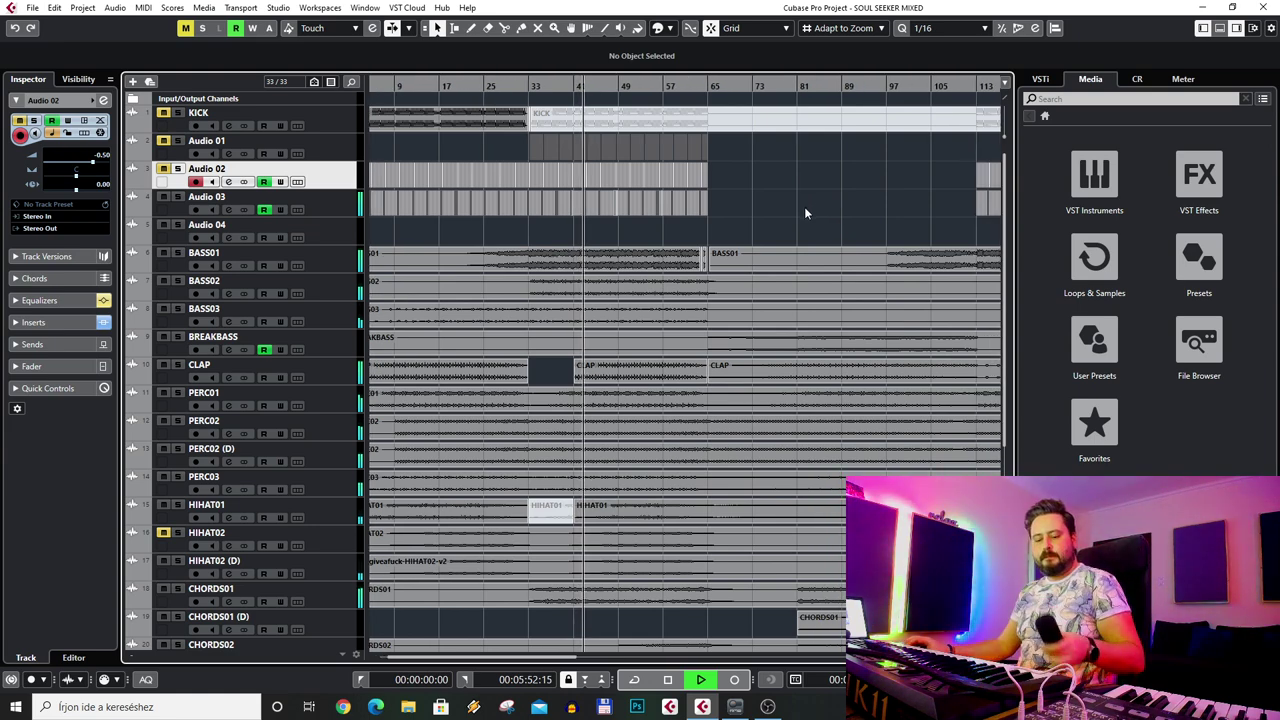
click(767, 706)
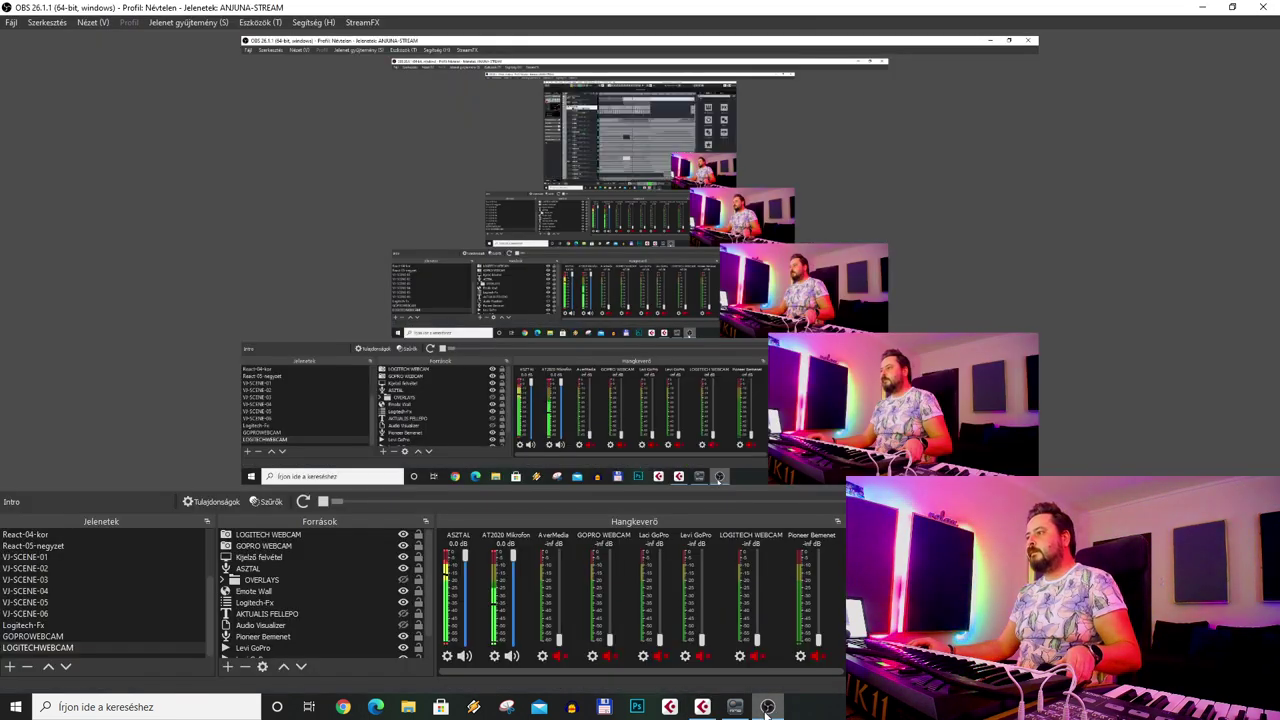
click(767, 706)
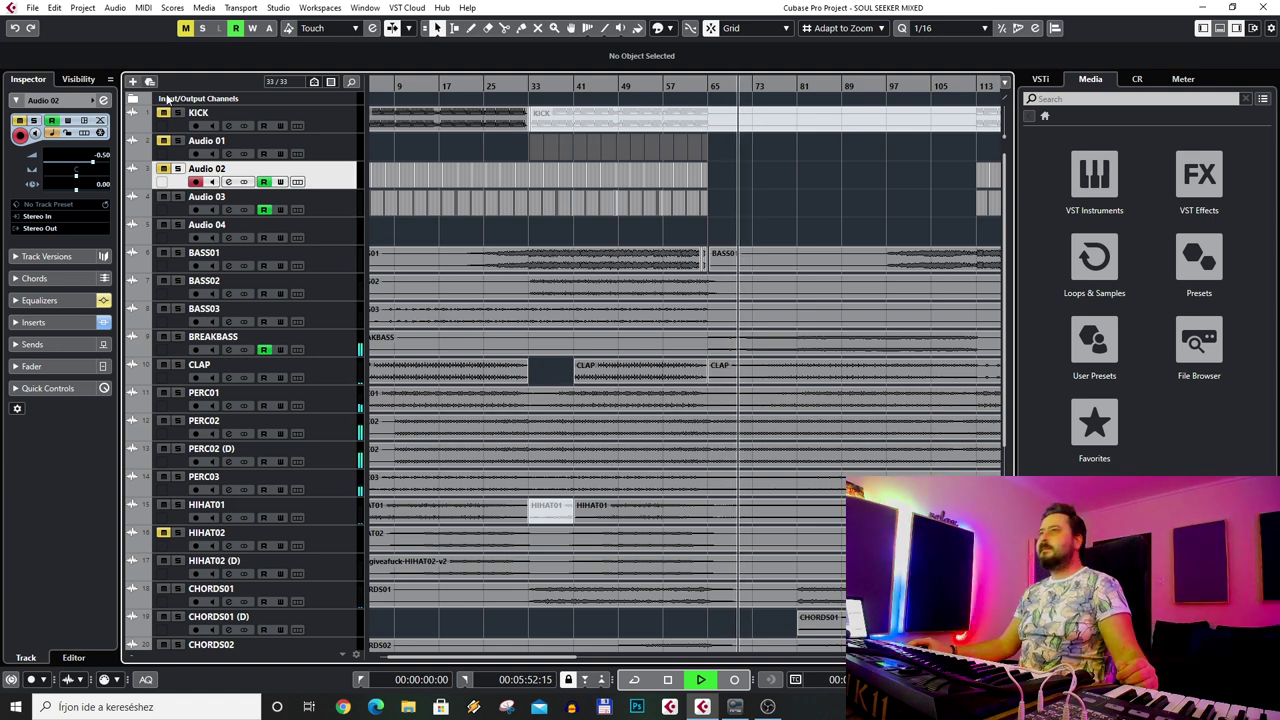
- Examine the inserts and equalizer in the channel settings of the basslines group track, and close them
scroll(180, 340, down, 5)
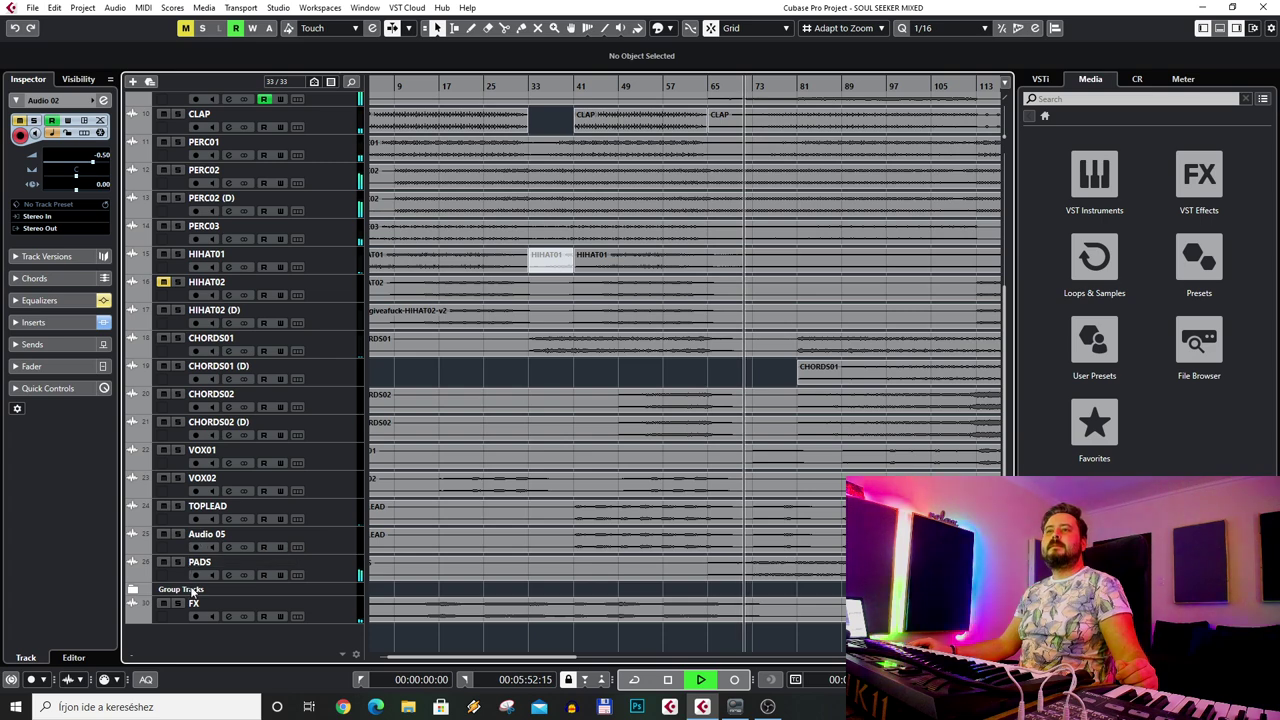
click(195, 590)
click(66, 122)
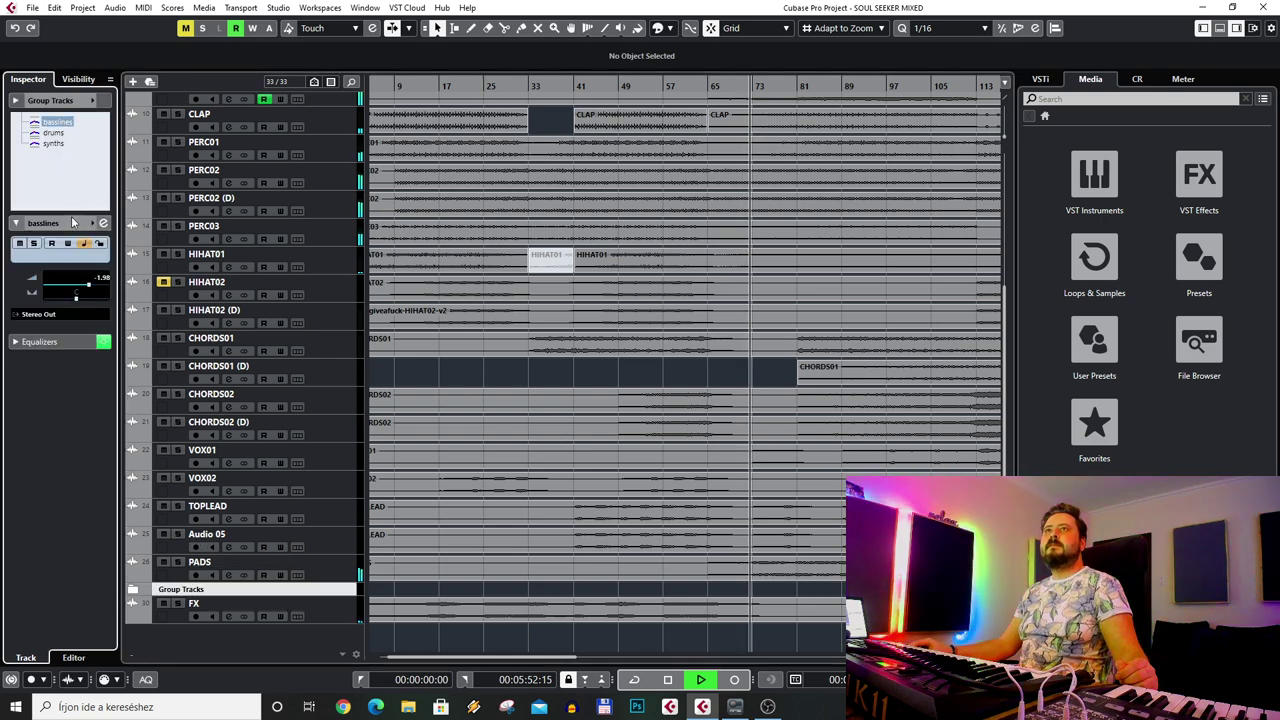
click(103, 223)
drag(160, 143, 414, 141)
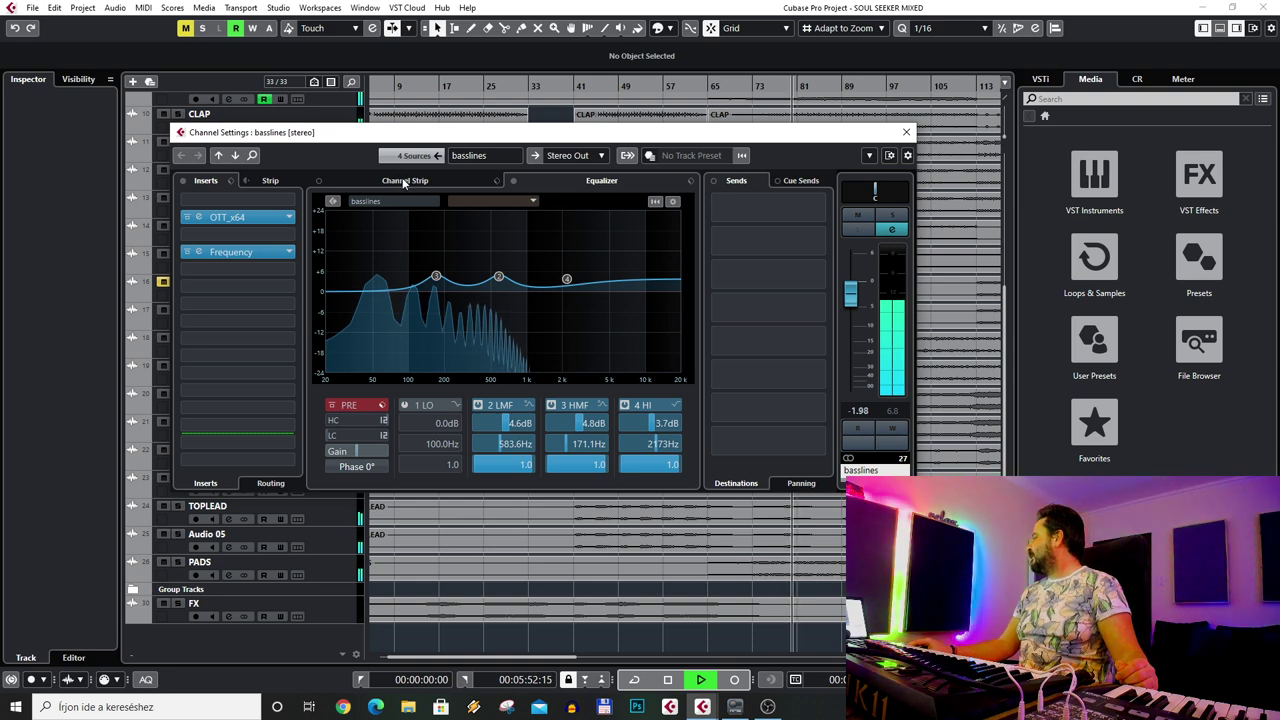
click(905, 133)
- Follow the arrangement through to its end during playback, with the upper tracks in view, and stop playback
scroll(660, 243, up, 1)
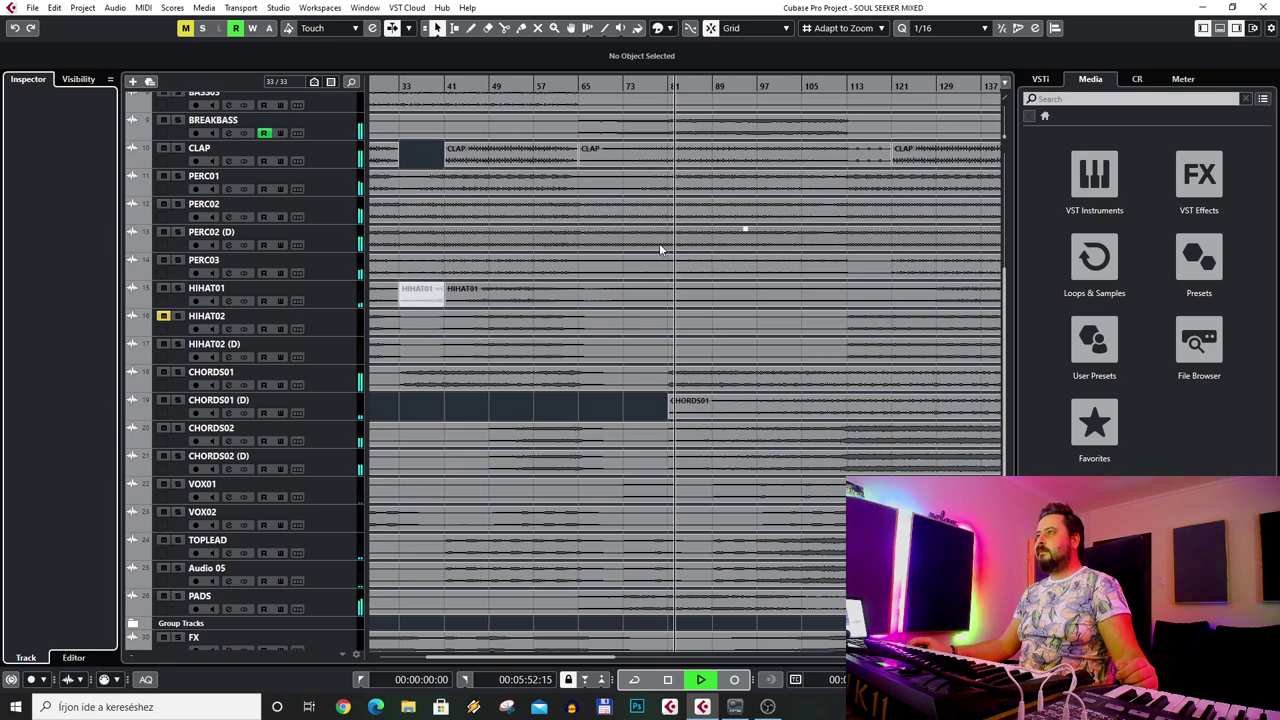
scroll(668, 247, down, 3)
scroll(620, 245, up, 2)
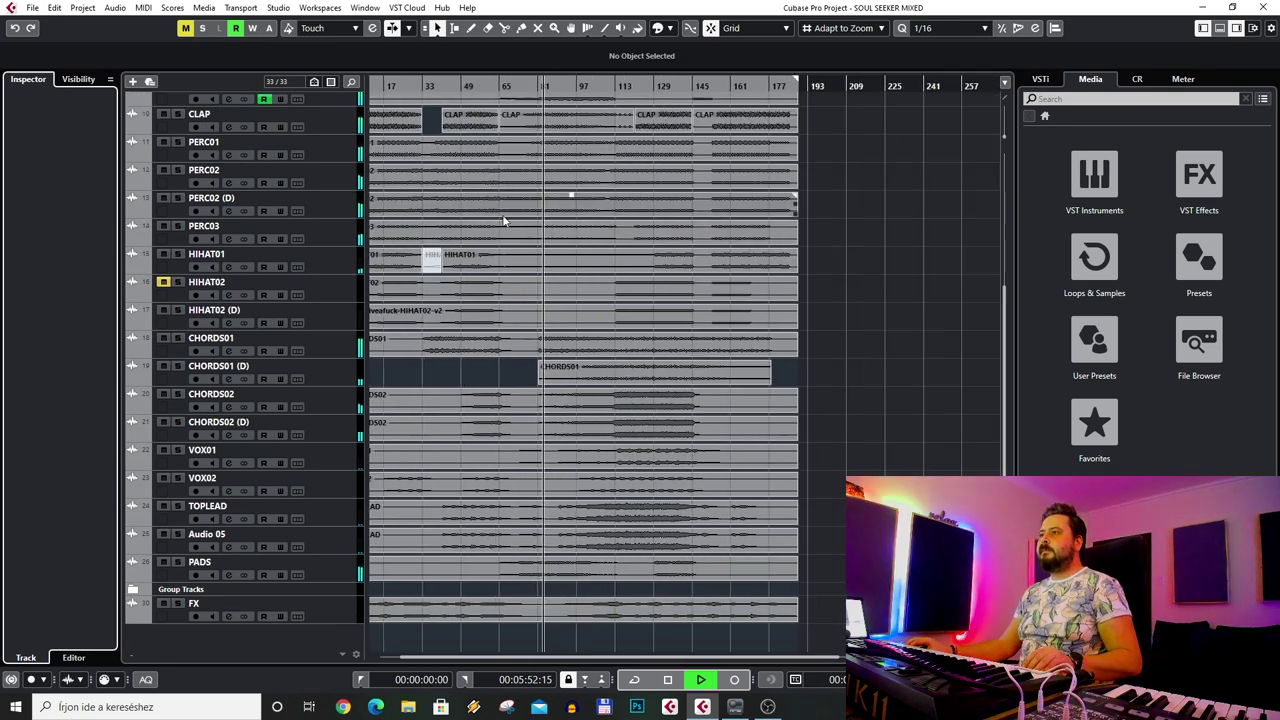
scroll(530, 237, up, 4)
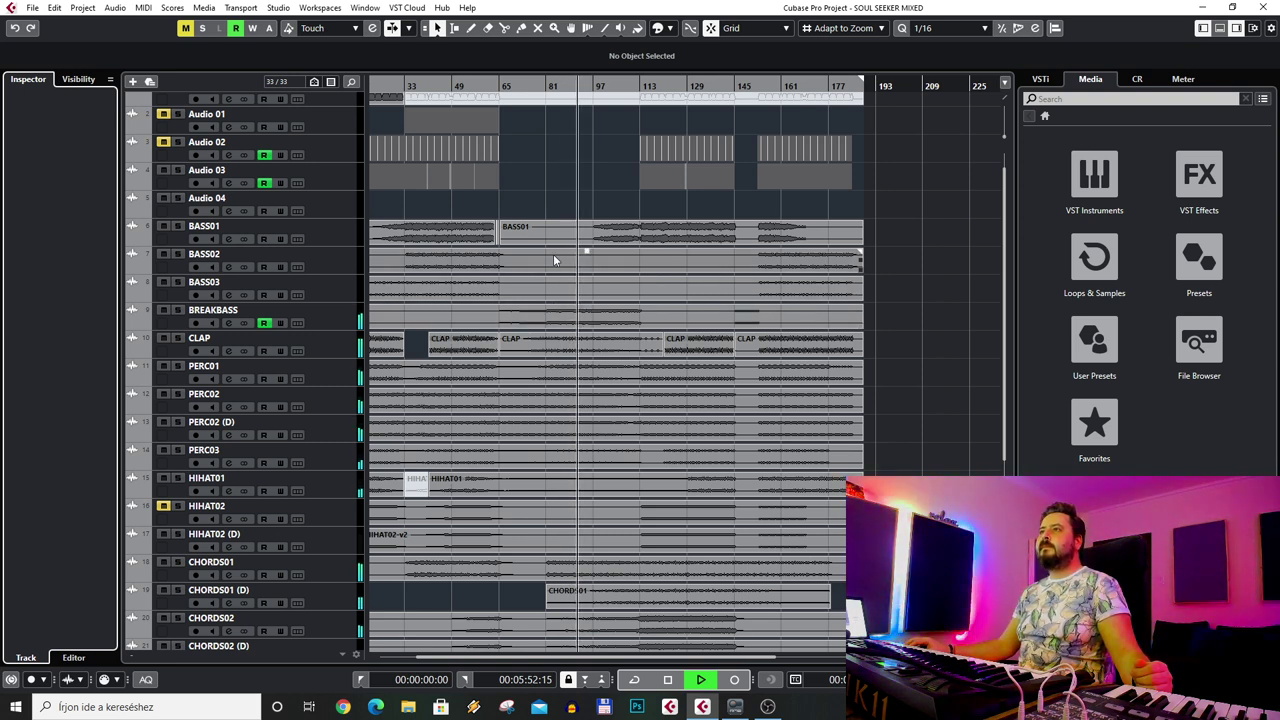
scroll(554, 255, up, 1)
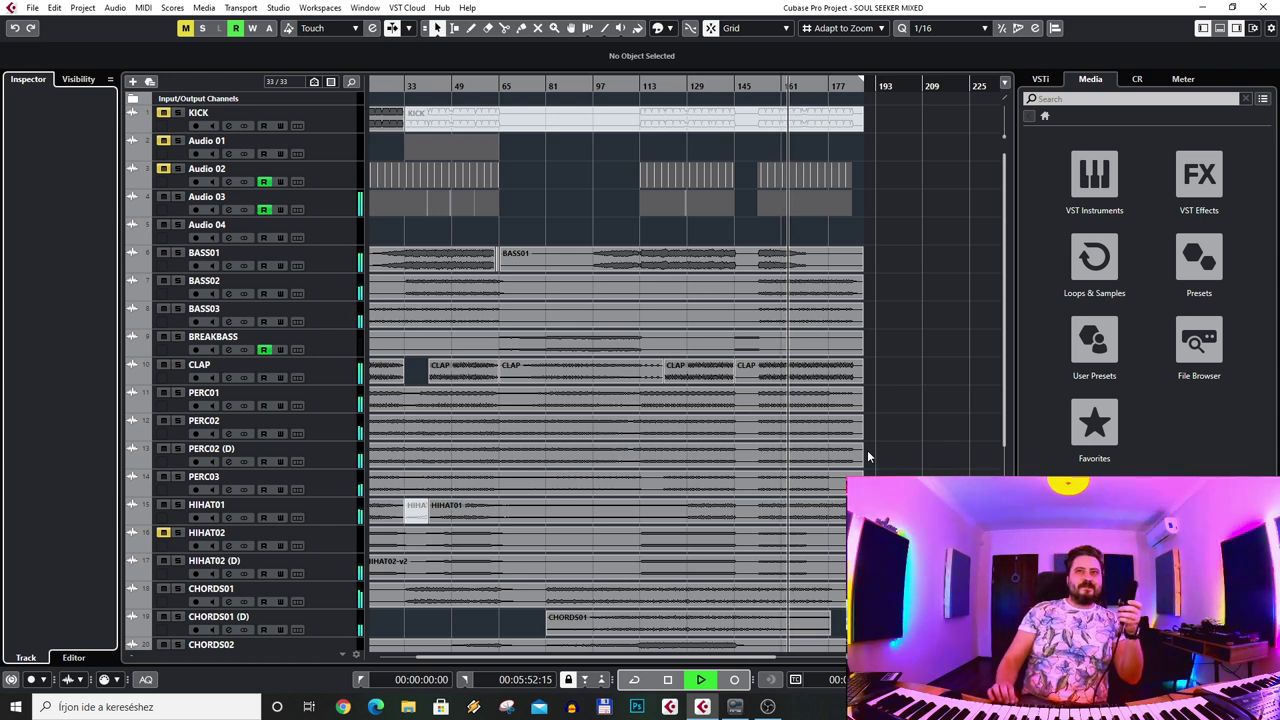
key(space)
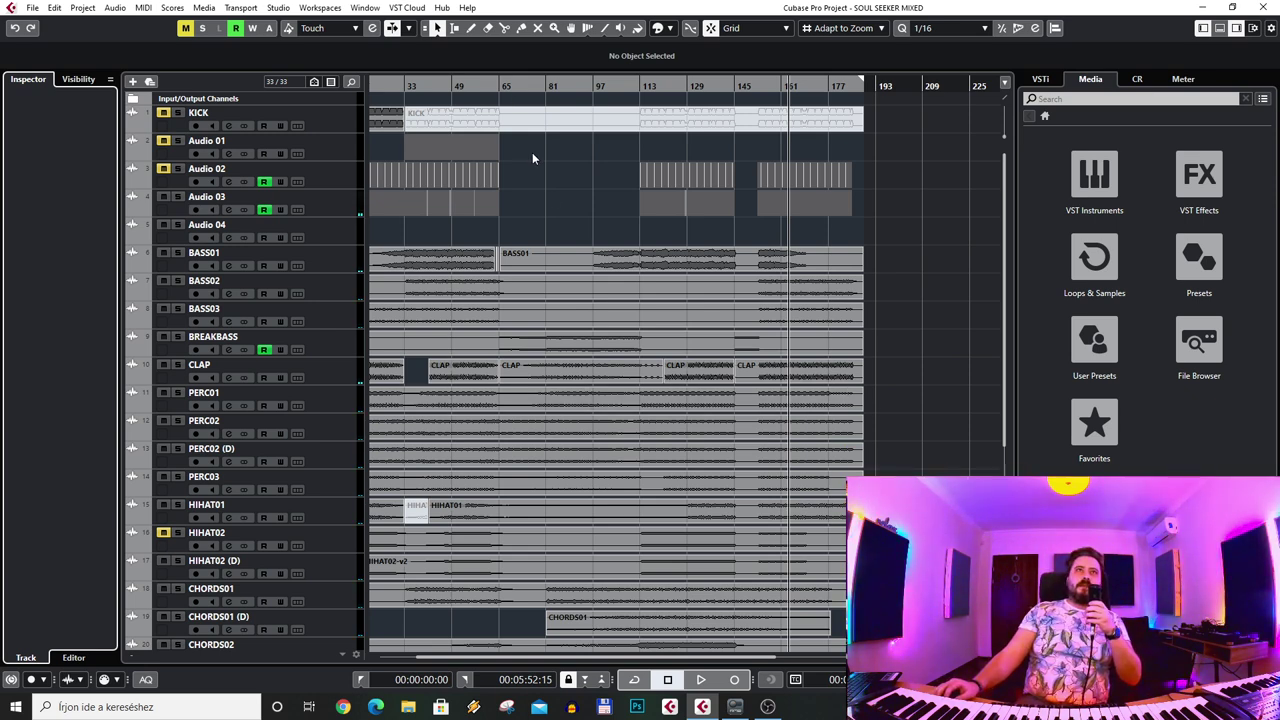
- Move the project cursor back to about bar 26, ahead of the muted kick section
scroll(532, 152, down, 2)
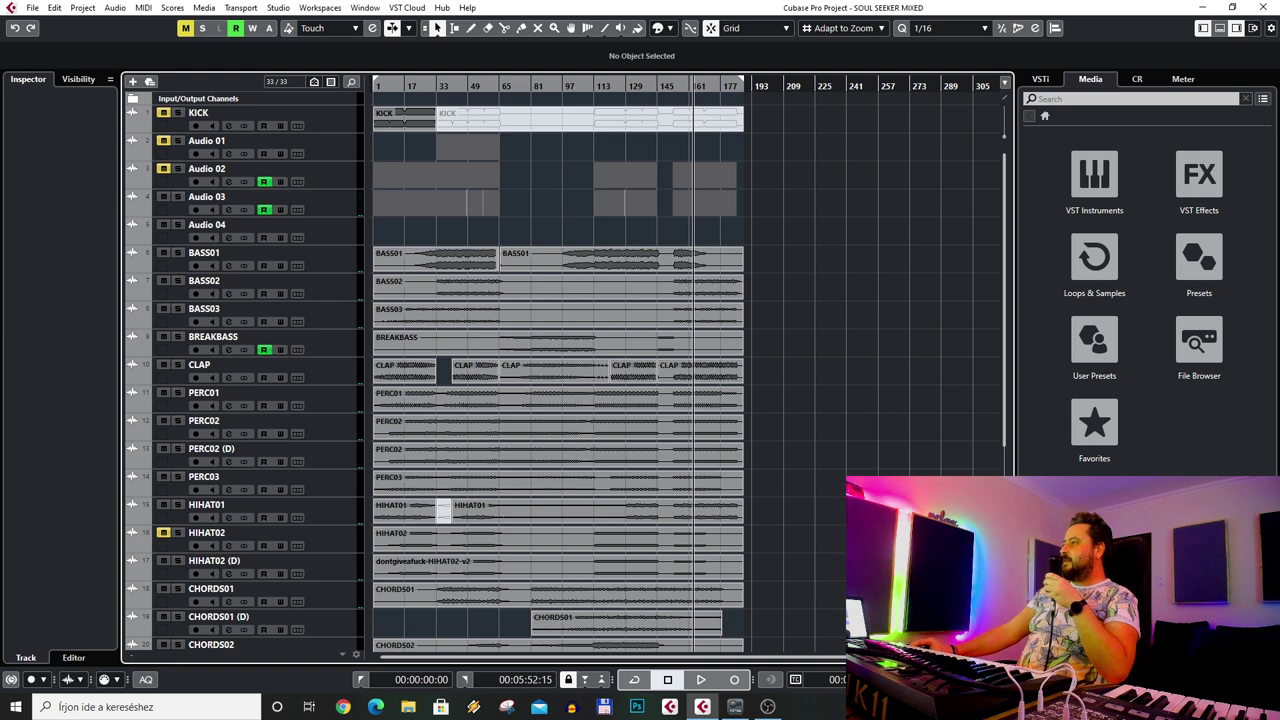
scroll(437, 100, up, 2)
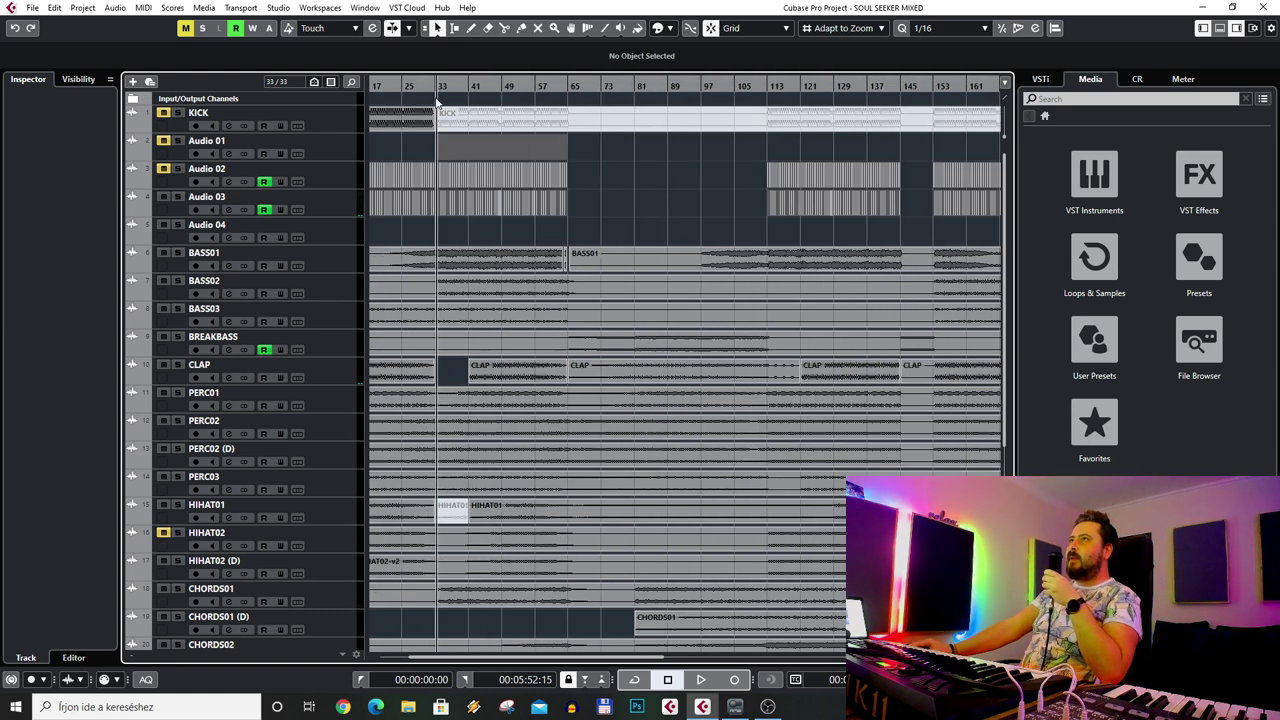
scroll(502, 258, up, 2)
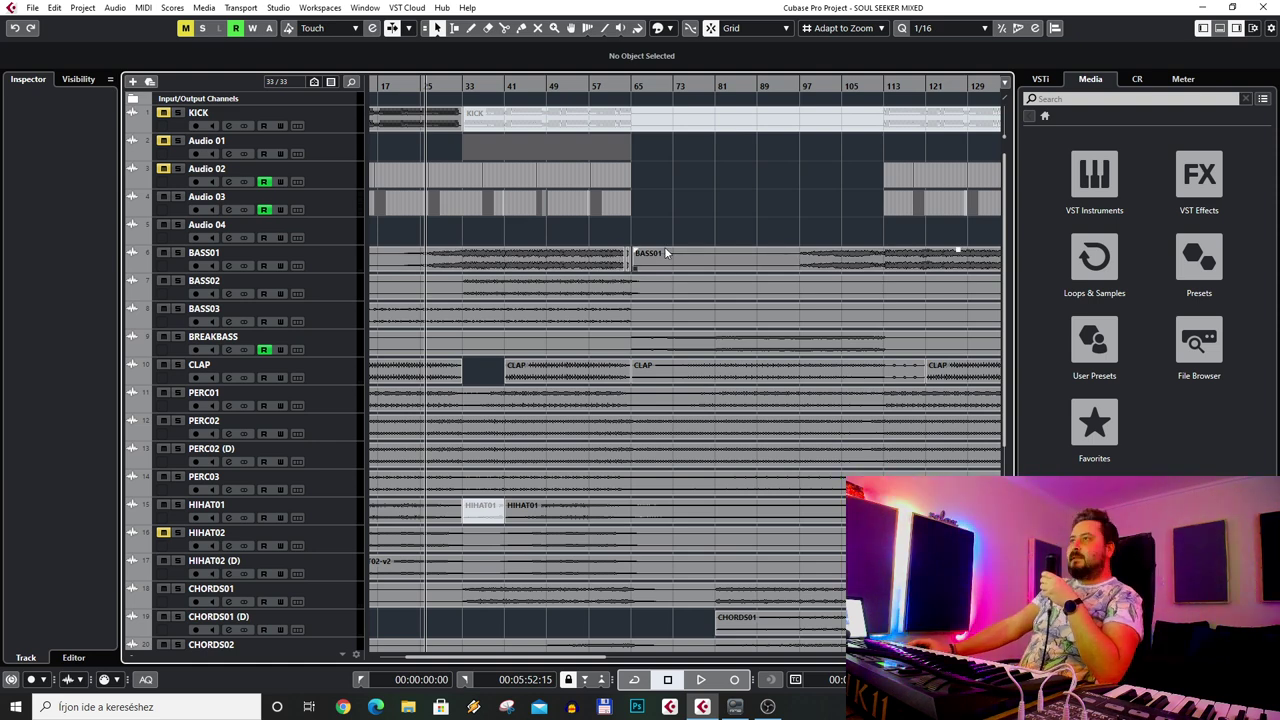
scroll(700, 310, down, 2)
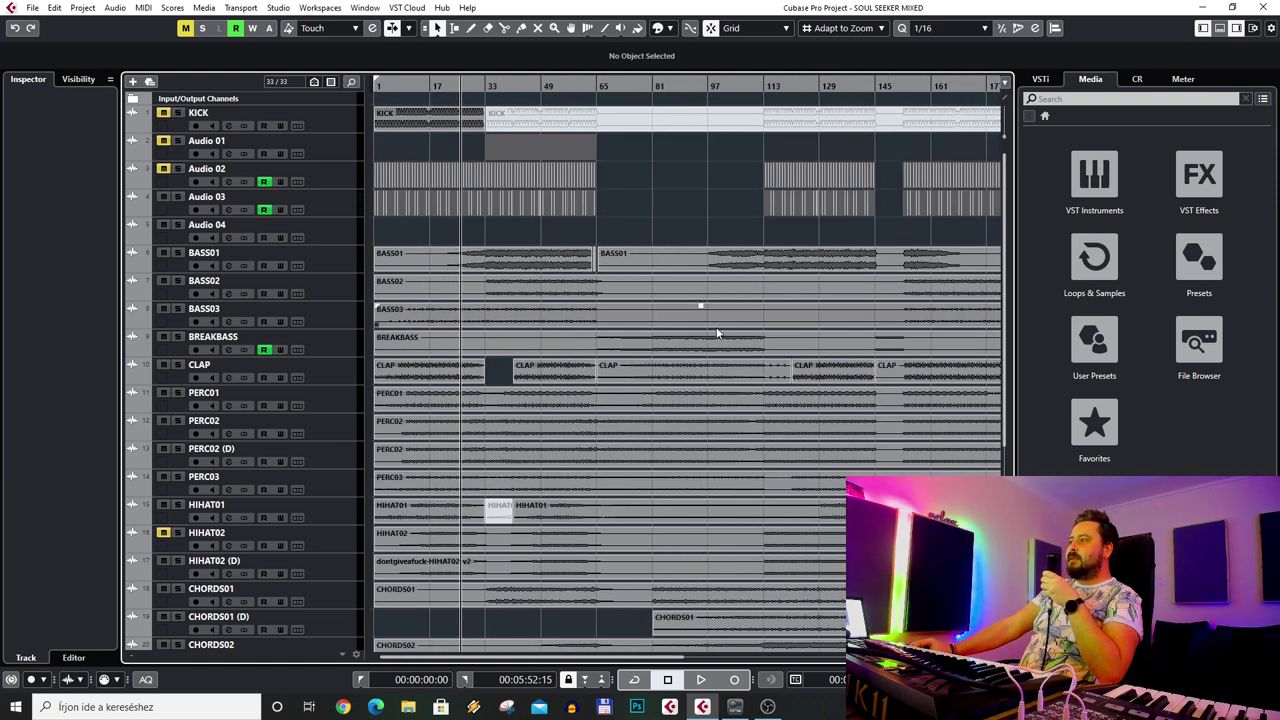
- Review the arrangement along the timeline and through the full track list, and select the KICK track
scroll(680, 330, right, 3)
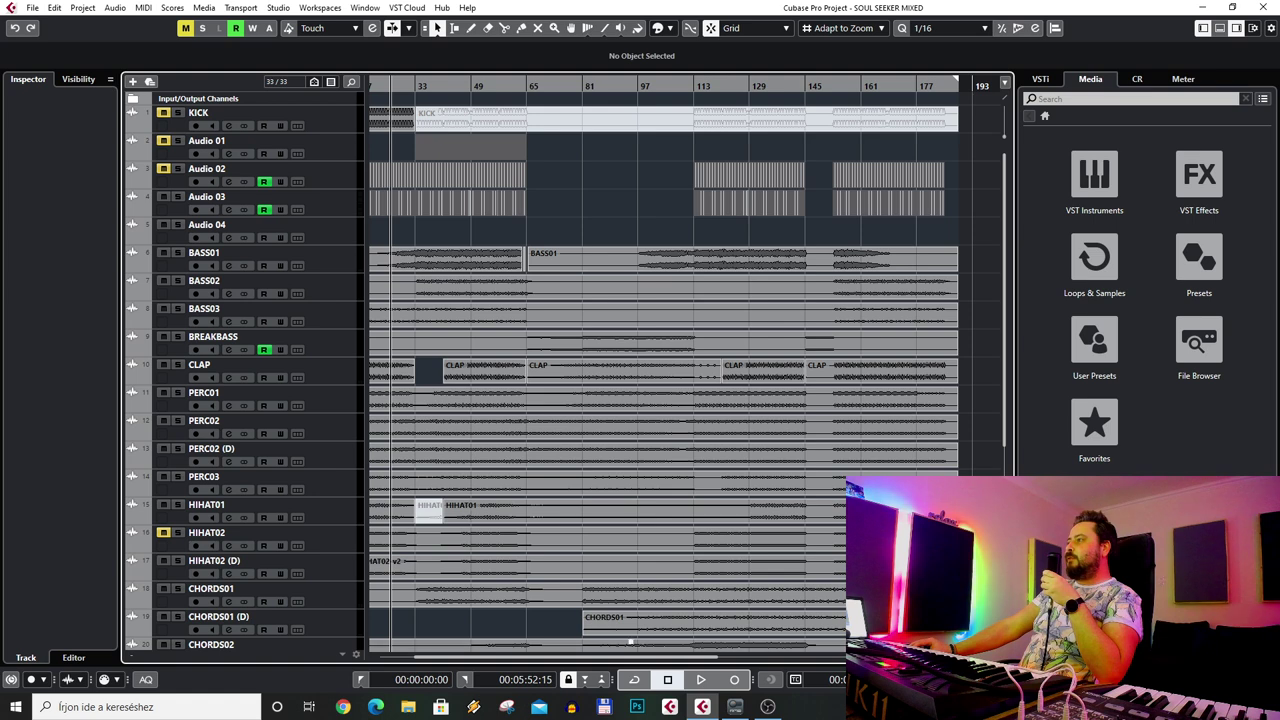
scroll(626, 228, left, 3)
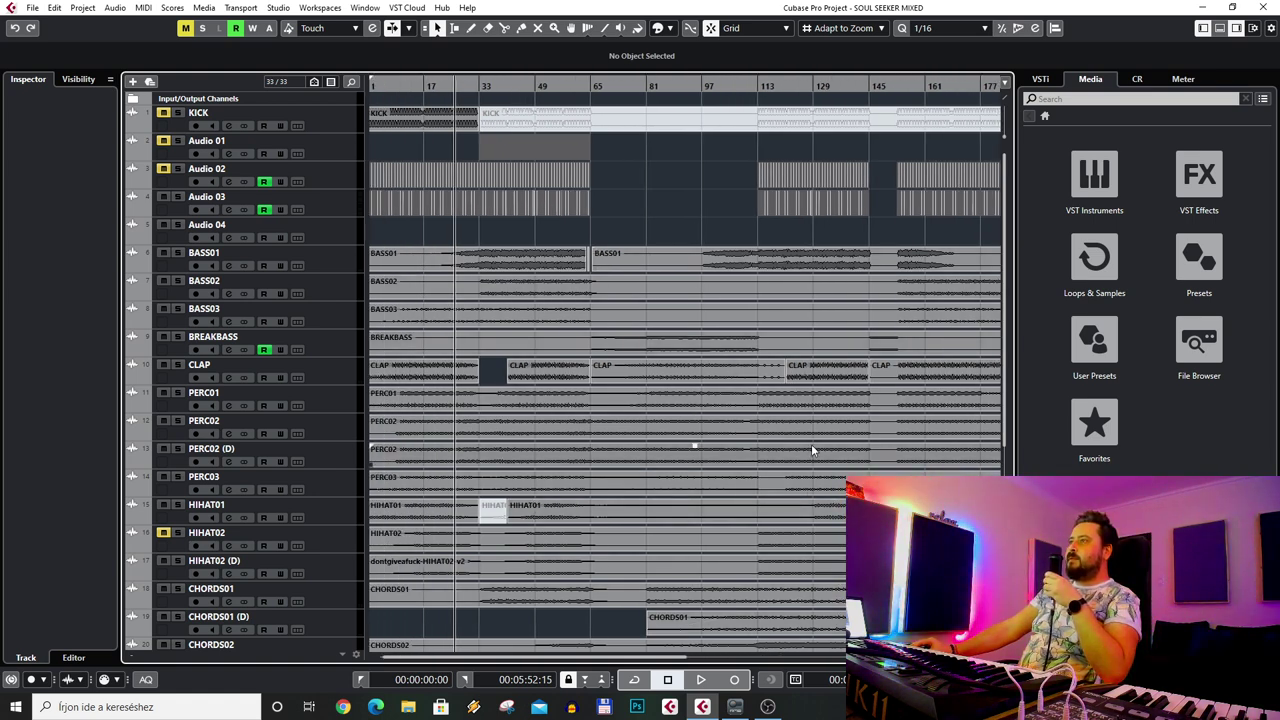
scroll(789, 507, down, 5)
scroll(789, 507, up, 5)
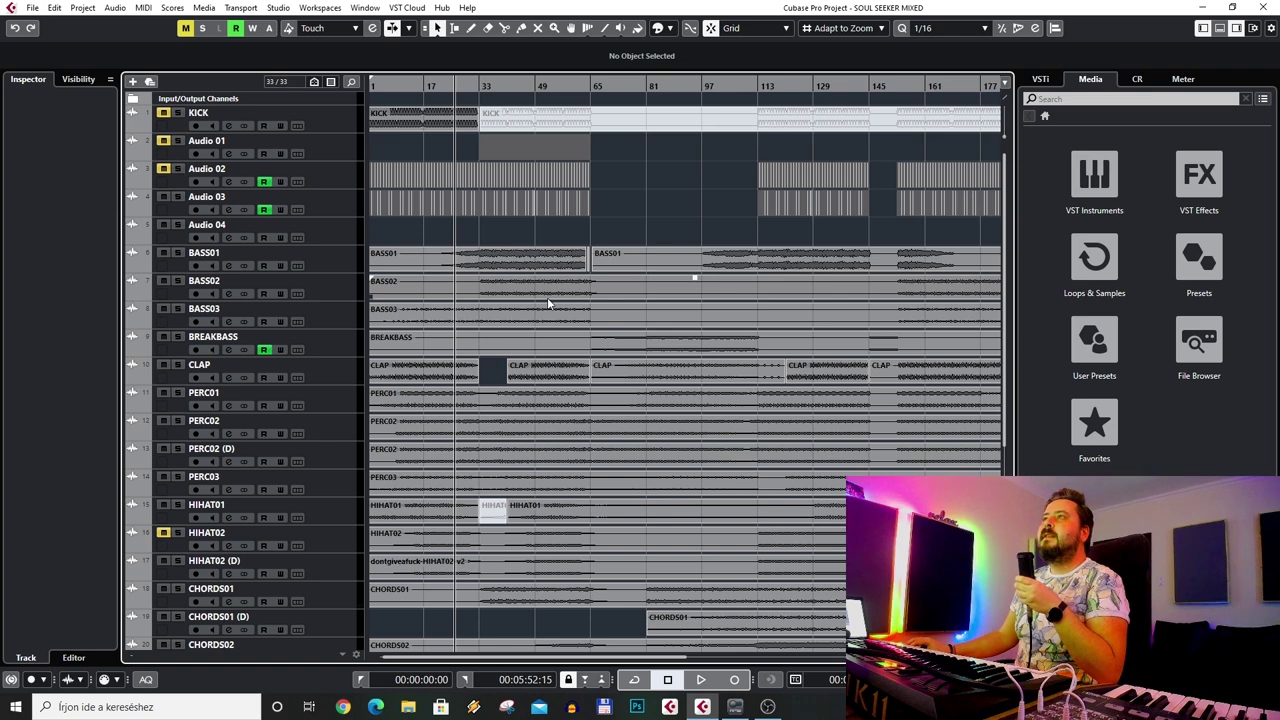
scroll(547, 297, down, 5)
scroll(467, 320, up, 5)
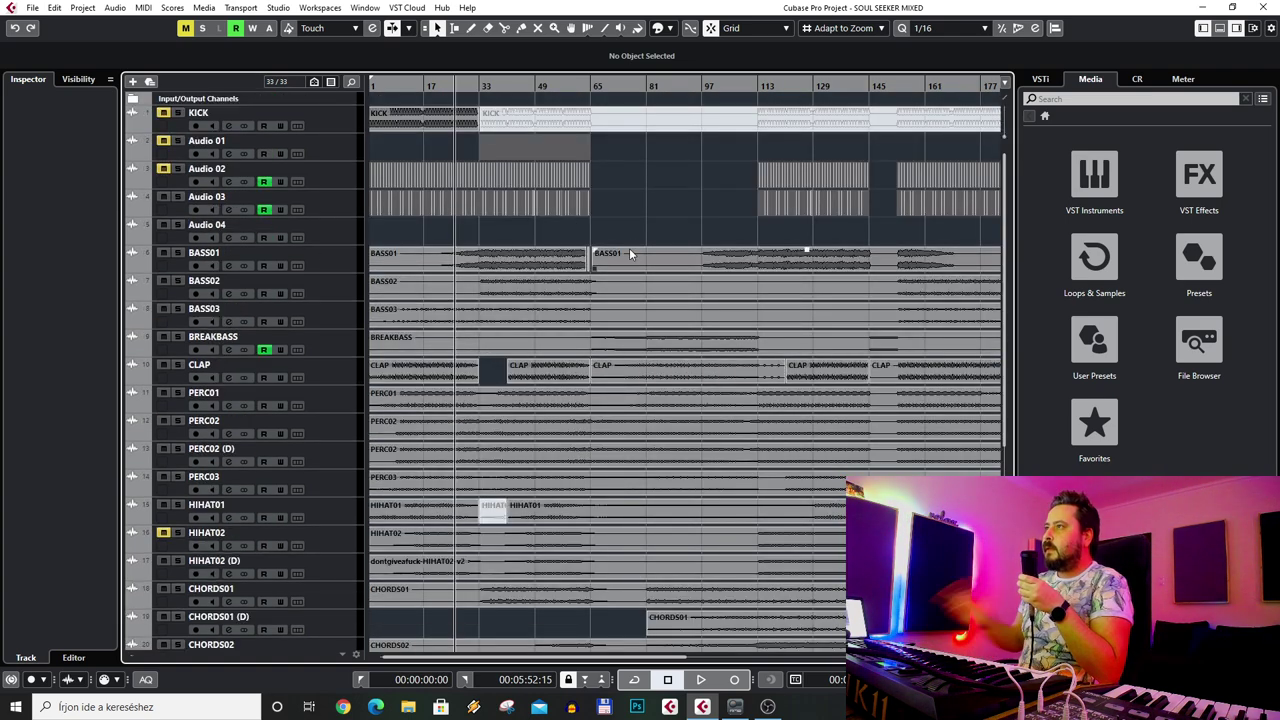
scroll(629, 253, down, 5)
scroll(458, 475, up, 5)
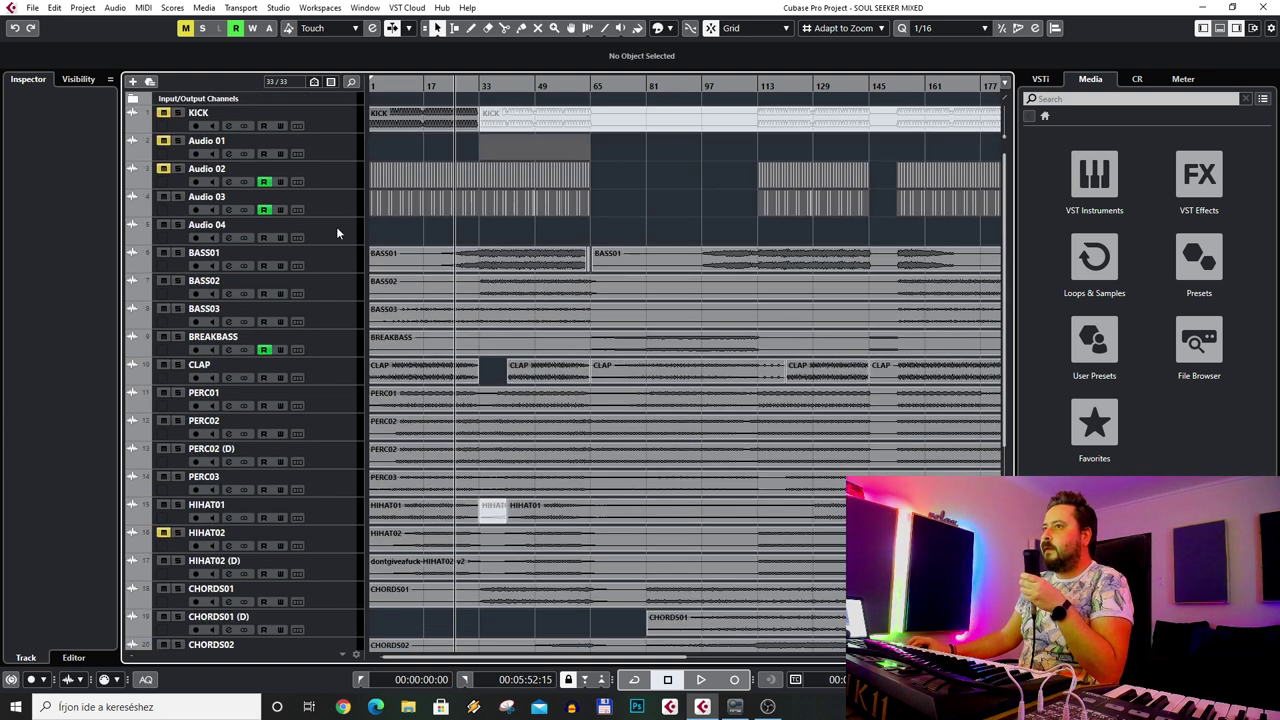
click(324, 120)
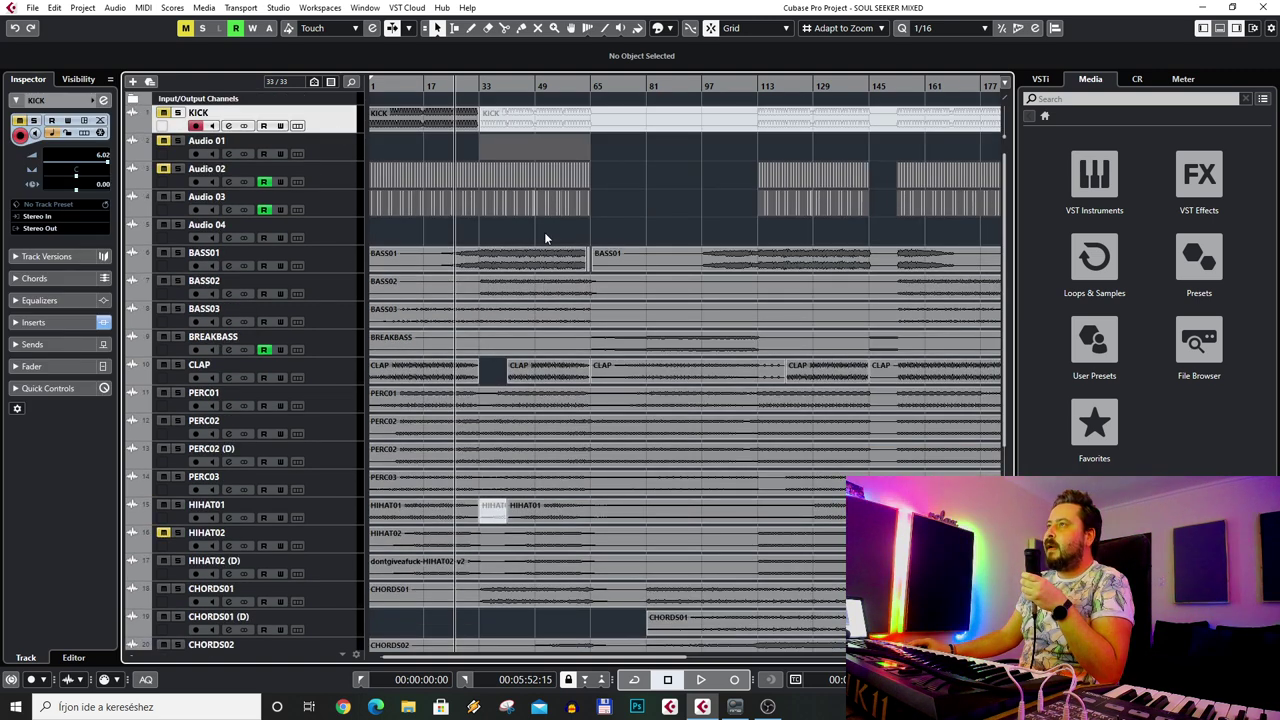
- Review the mixed arrangement from bar 1 onward, from the KICK and bass tracks down to the pads and group tracks
scroll(590, 242, left, 1)
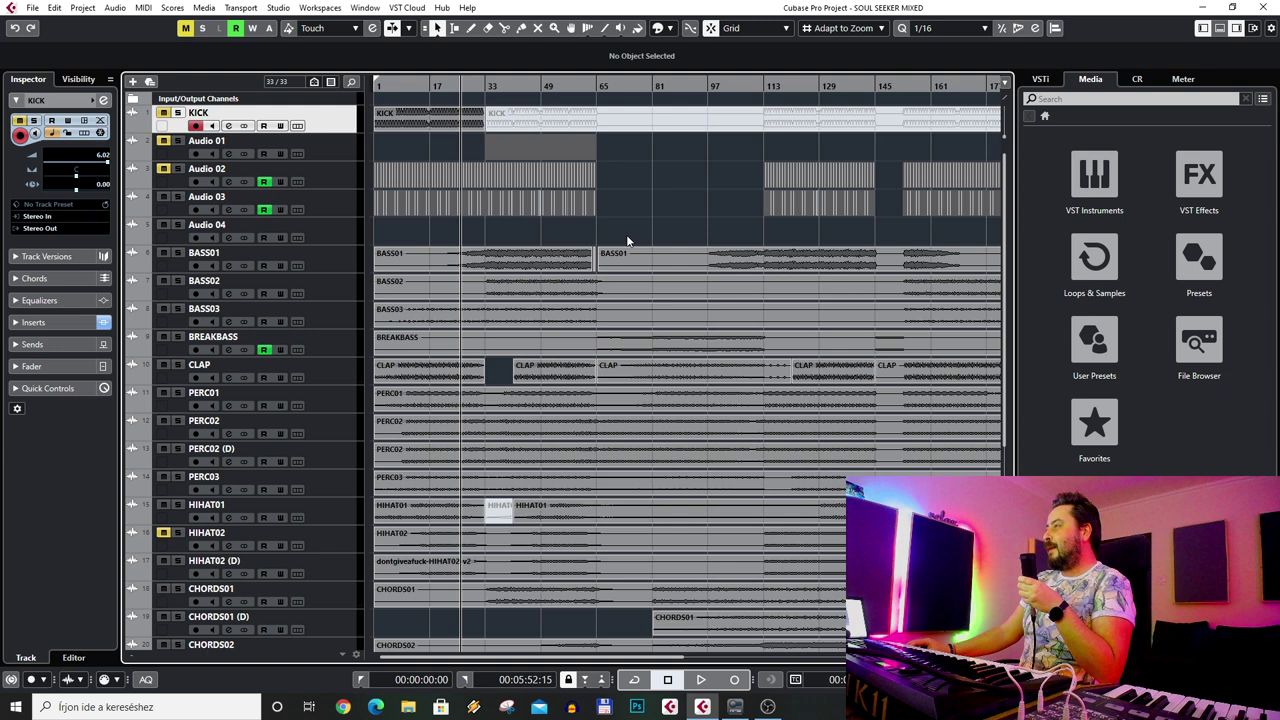
scroll(620, 250, down, 4)
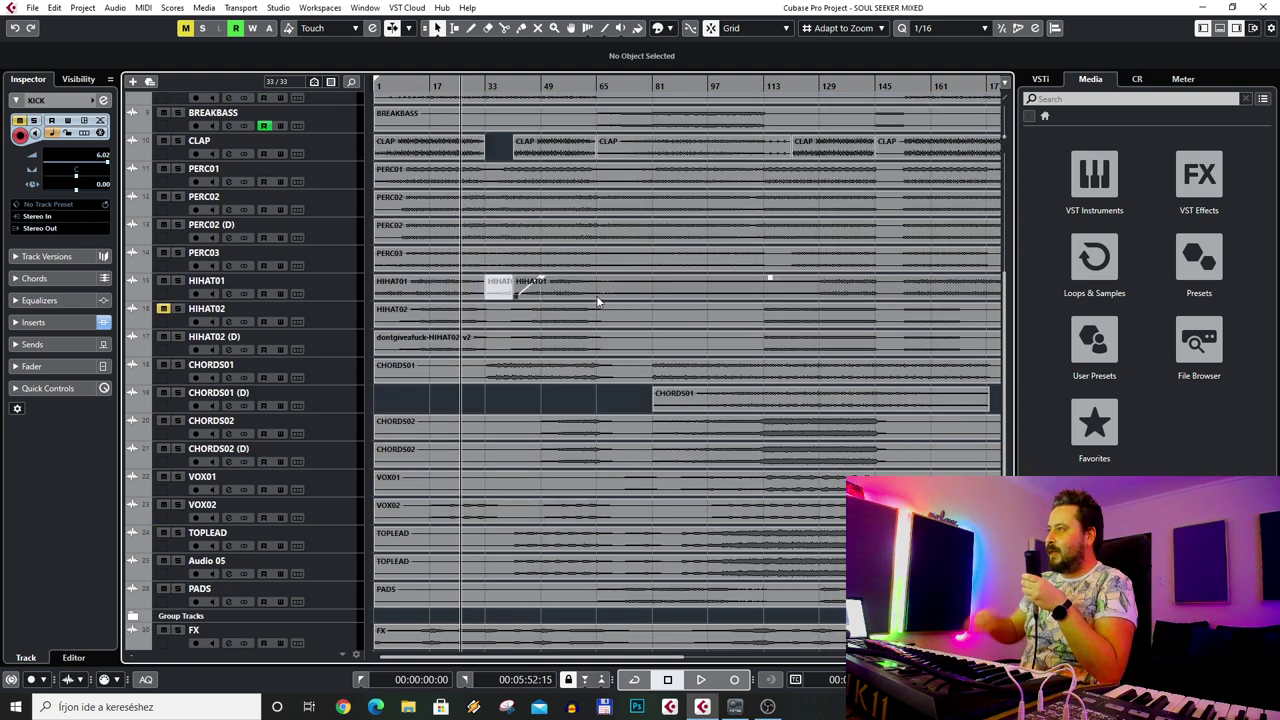
scroll(570, 339, up, 4)
drag(700, 222, 412, 243)
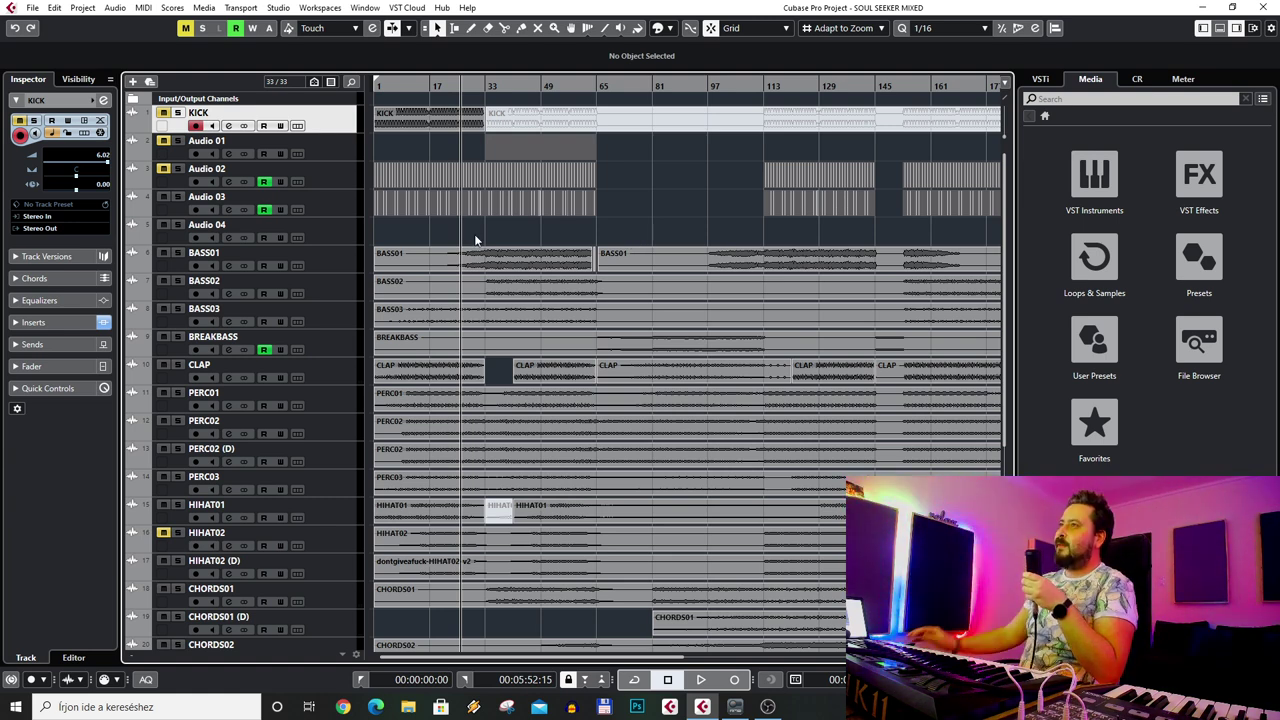
scroll(470, 235, down, 2)
scroll(475, 239, up, 2)
click(567, 262)
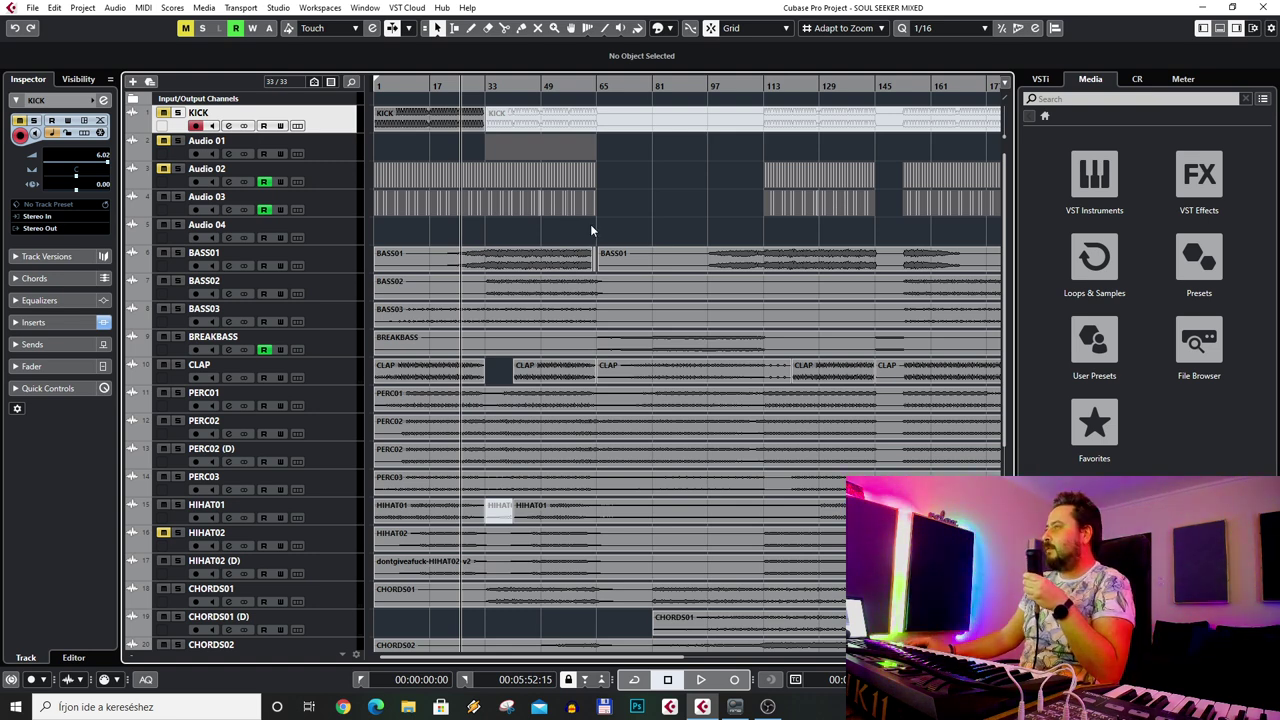
scroll(592, 232, down, 4)
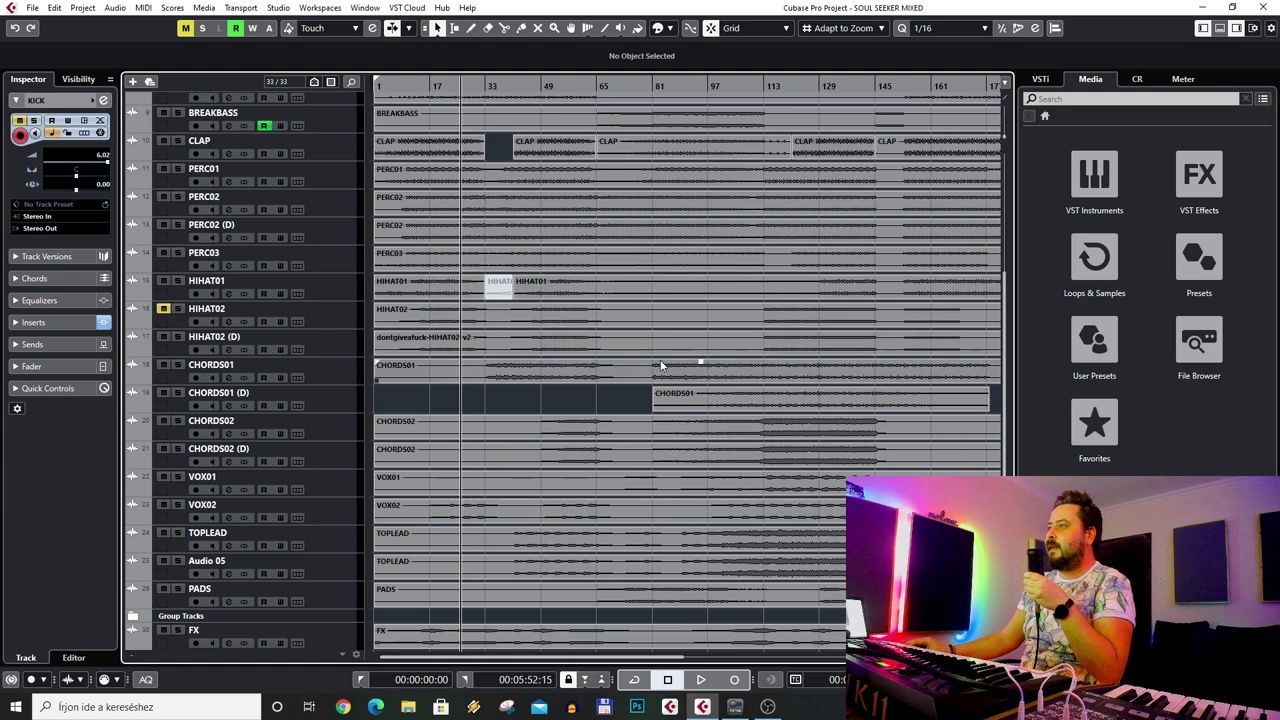
scroll(492, 453, up, 4)
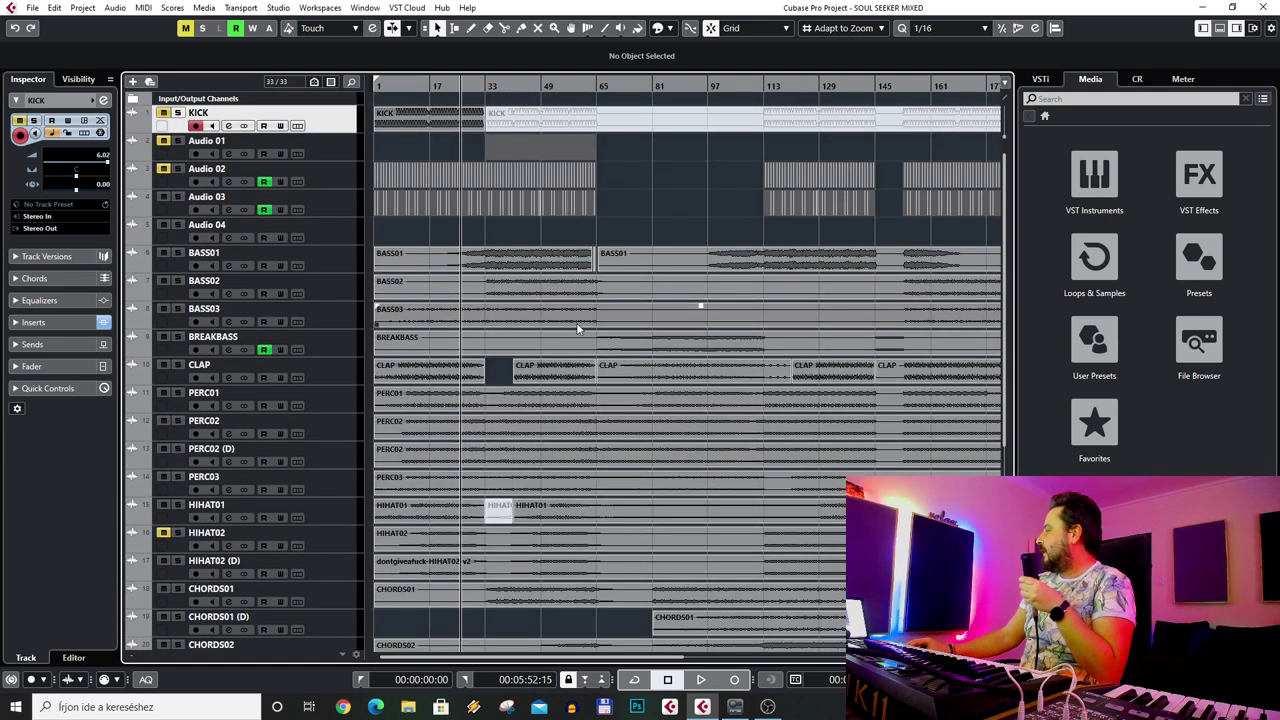
- Select the BASS01 track and close the SOUL SEEKER MIXED project without saving it
click(337, 268)
key(ctrl+w)
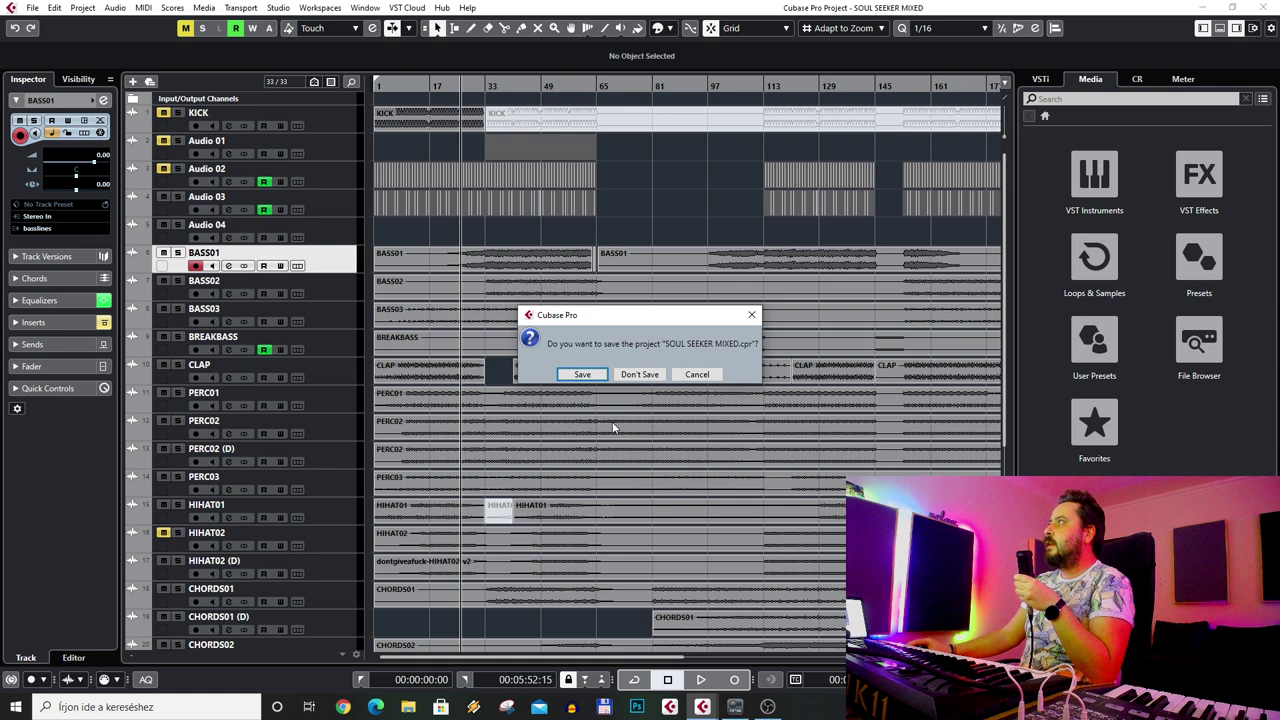
click(660, 375)
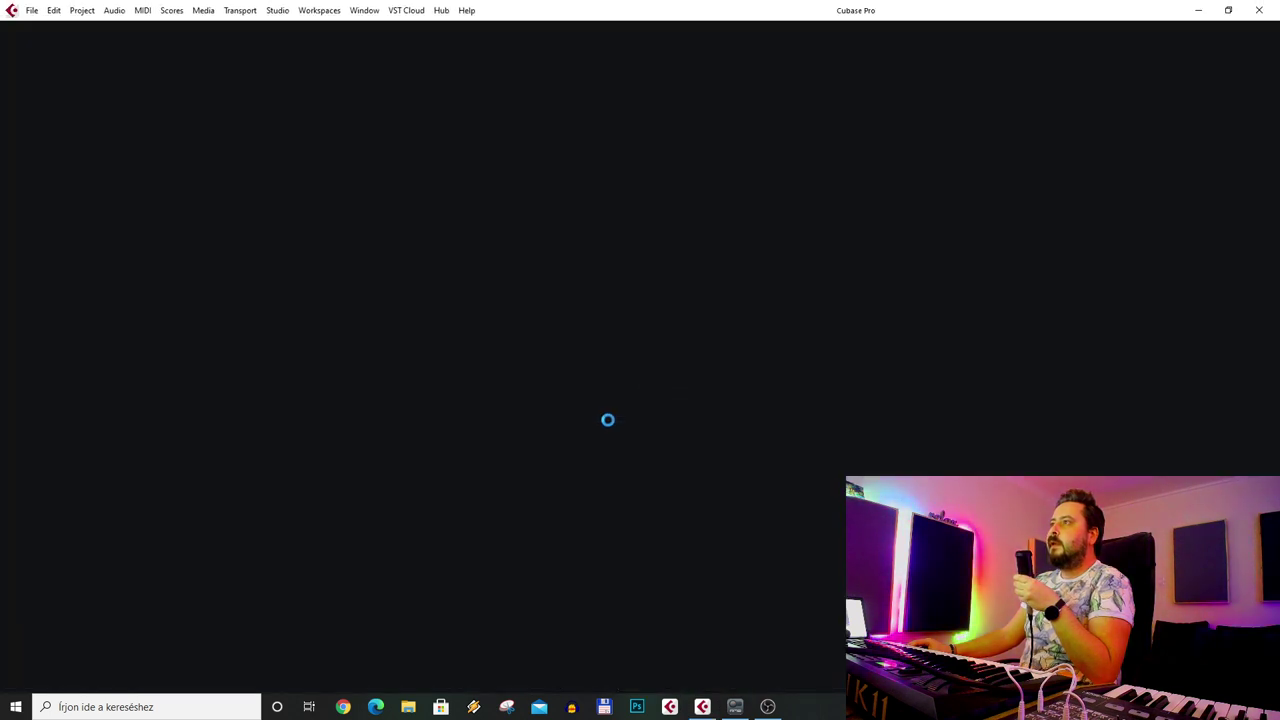
- Open the project file SOUL SEEKER PREMIXED.cpr from the 2021.02 project folder
click(31, 11)
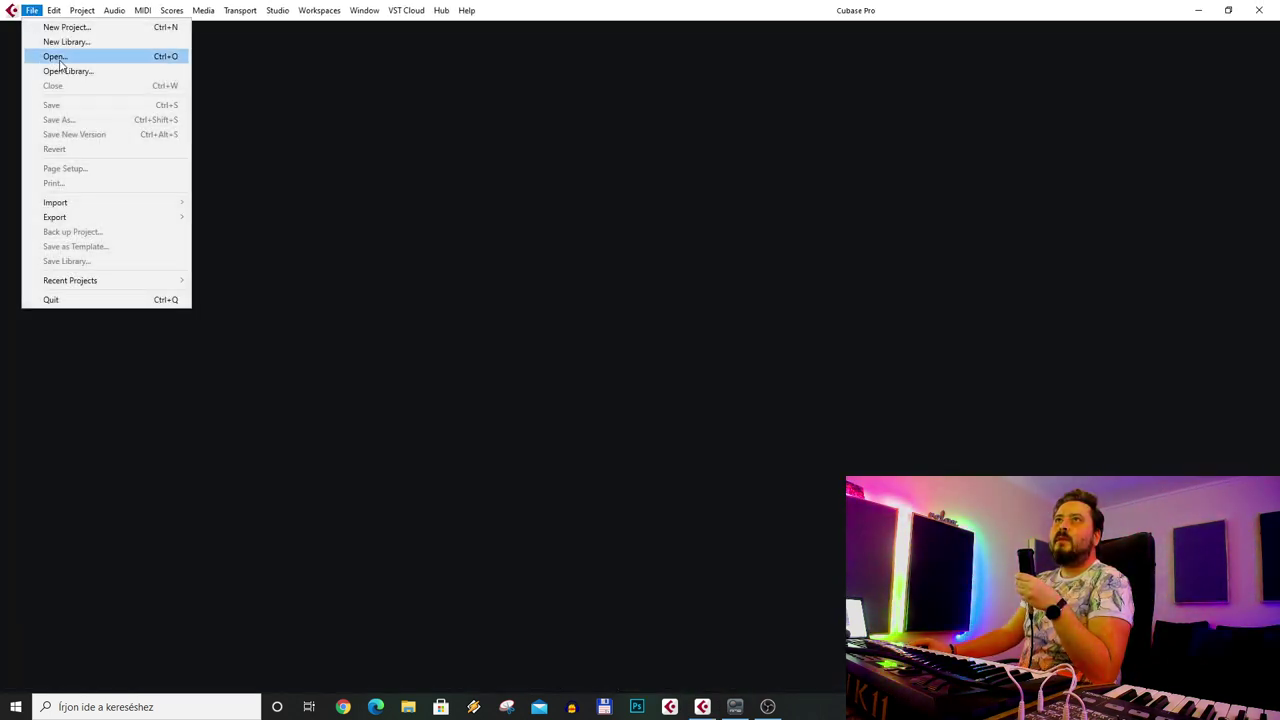
click(59, 57)
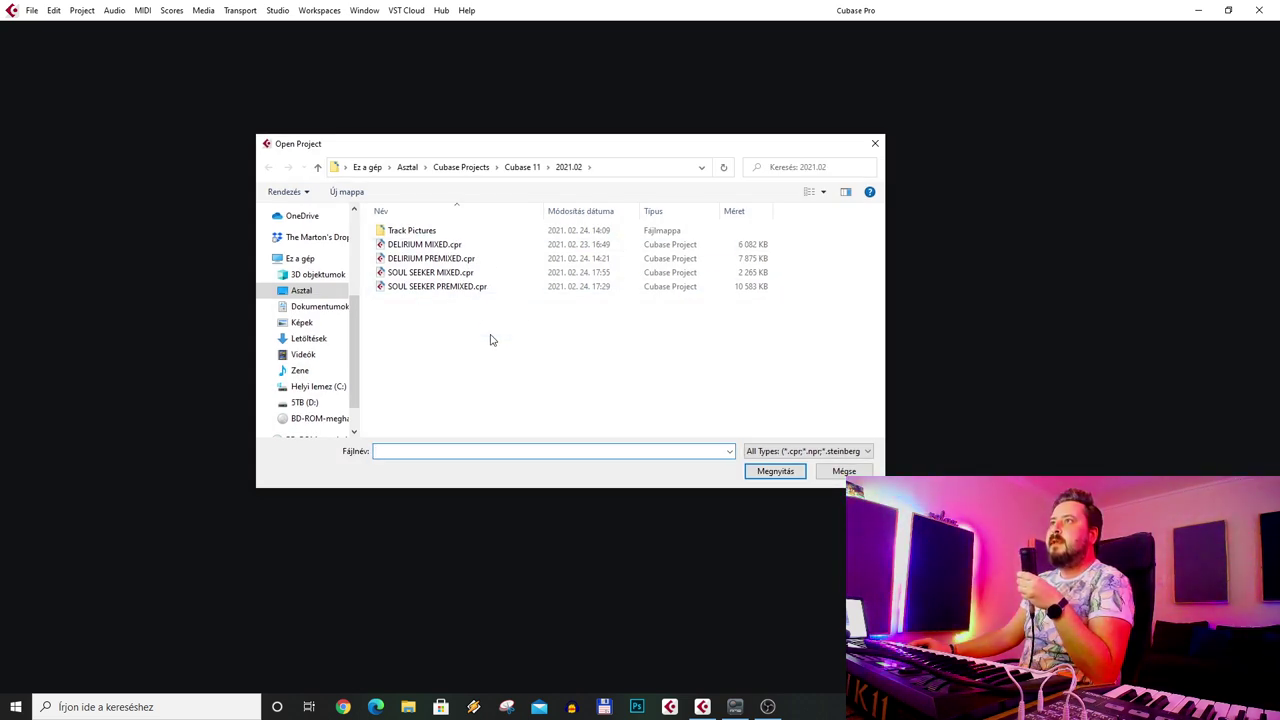
double_click(470, 286)
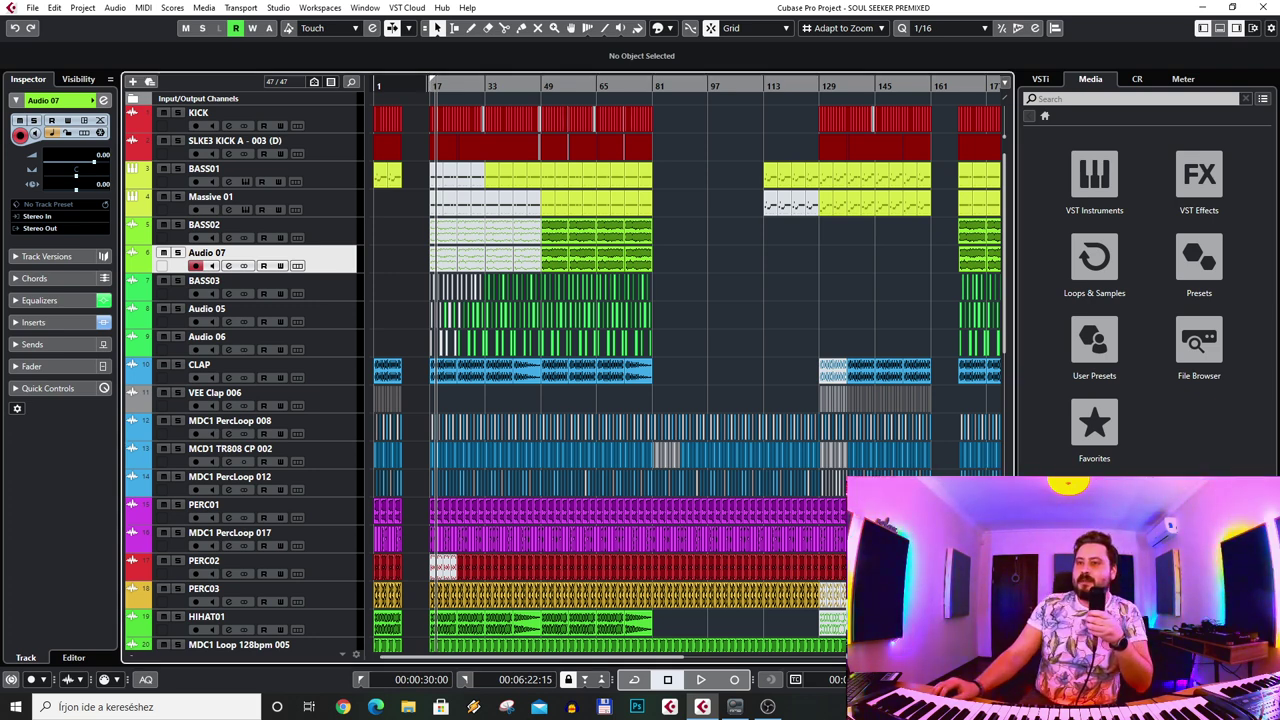
- Examine the premixed arrangement along the timeline, both as an overview and in detail around bar 17
key(g)
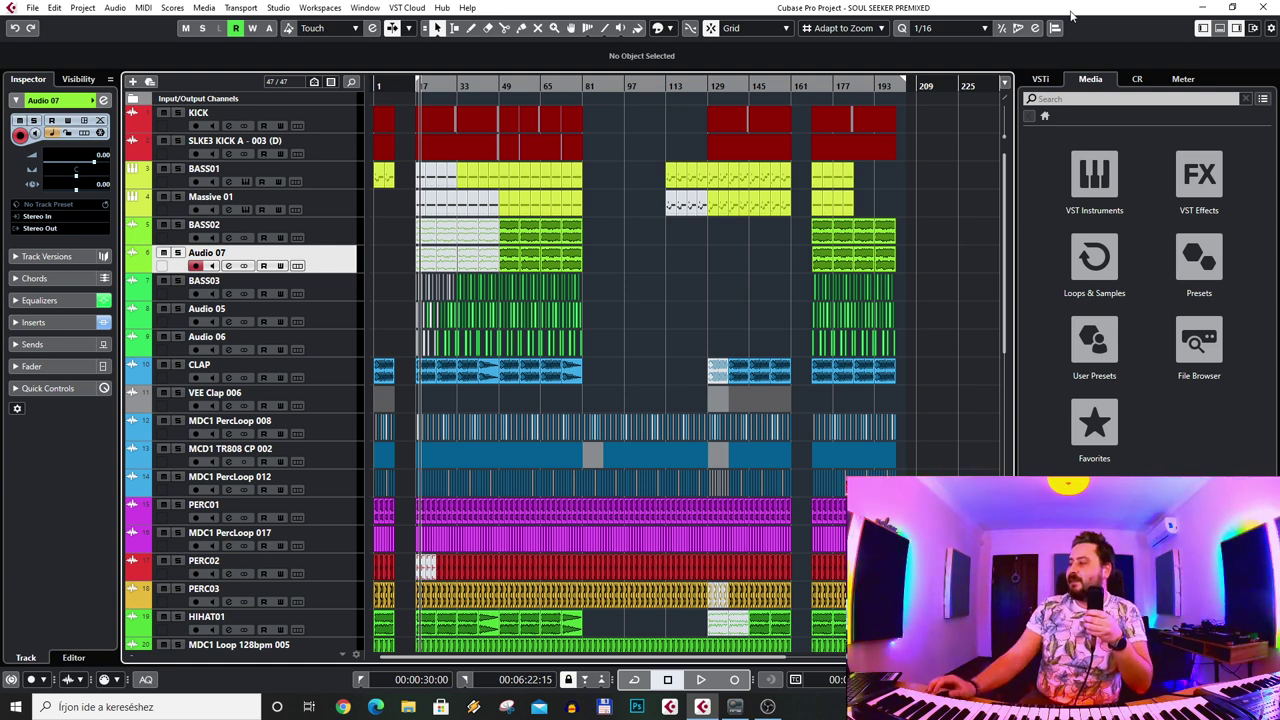
drag(420, 97, 441, 156)
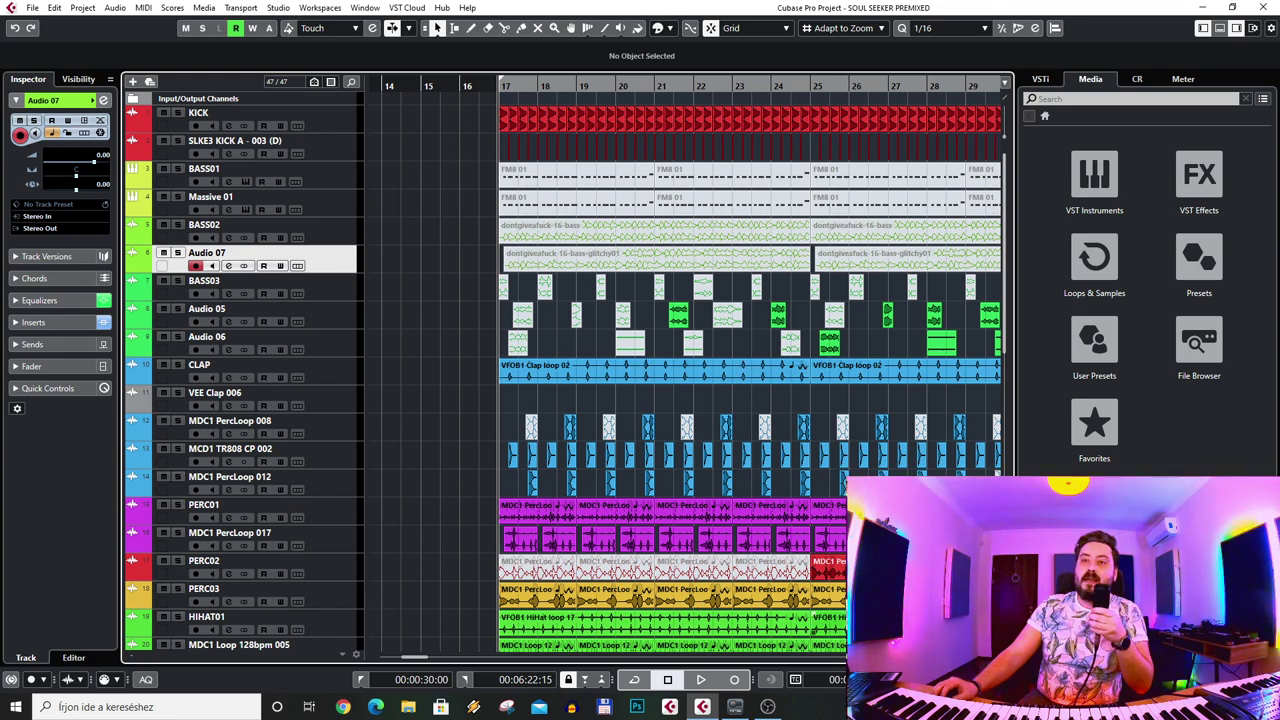
key(g)
key(g)
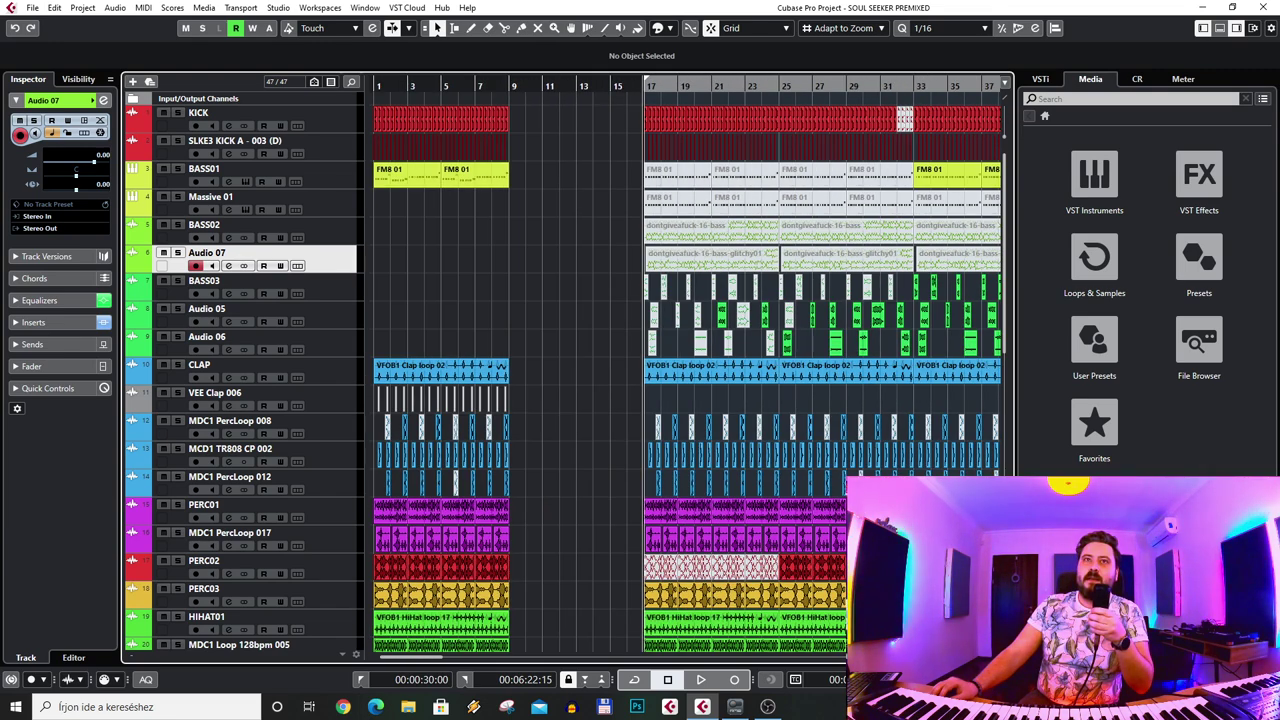
key(g)
key(g)
scroll(877, 398, right, 2)
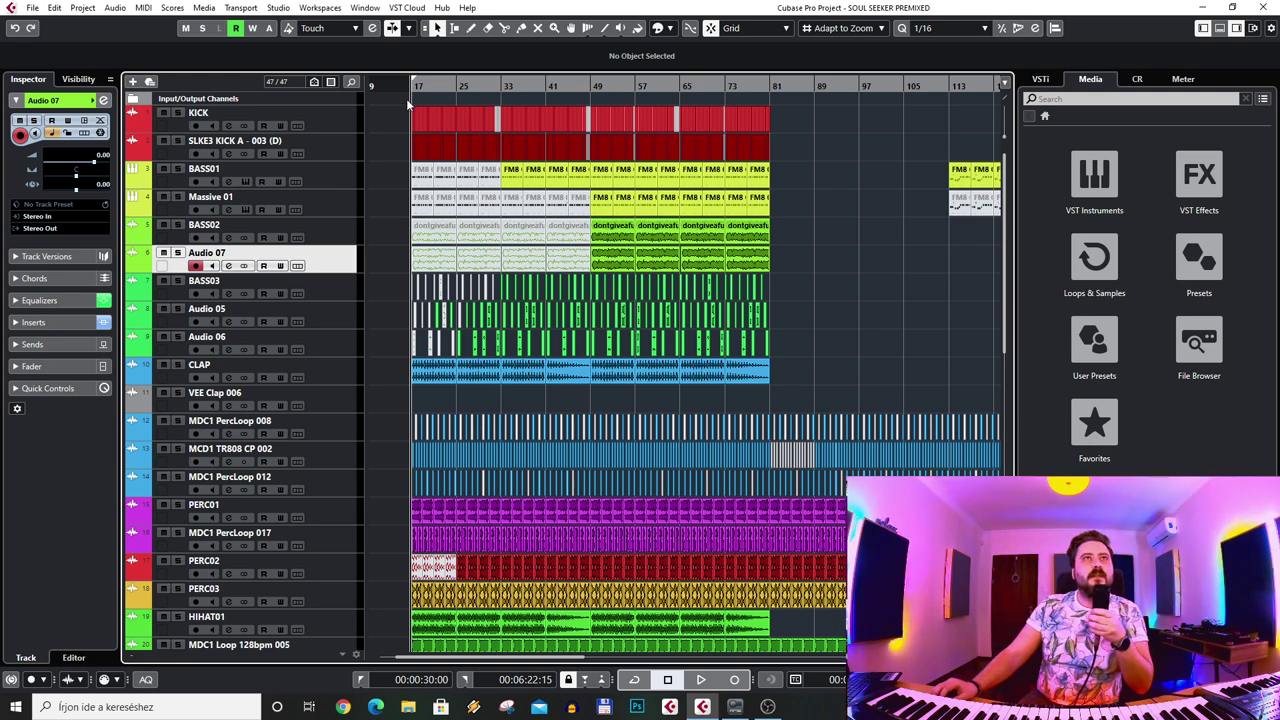
scroll(438, 133, left, 2)
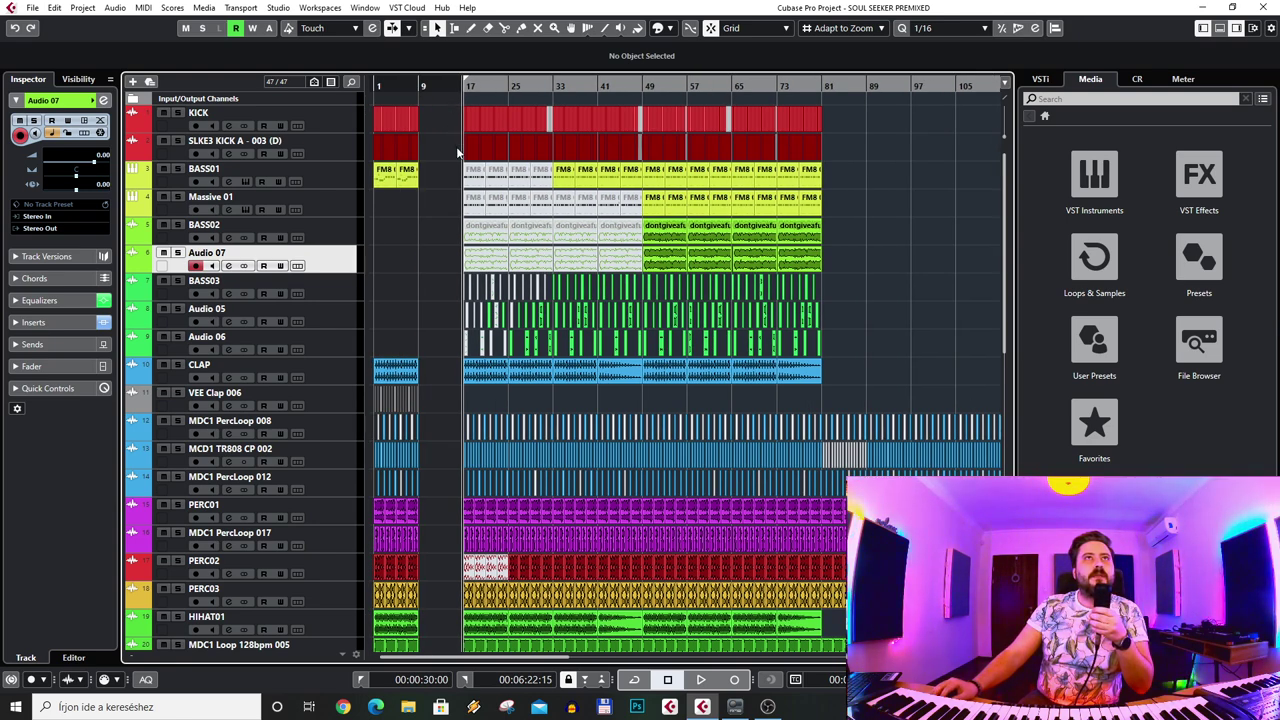
- Review the premixed project's full track list, from the kicks and basses down to the vocals, leads, pads and FX
scroll(468, 224, down, 10)
scroll(474, 317, up, 2)
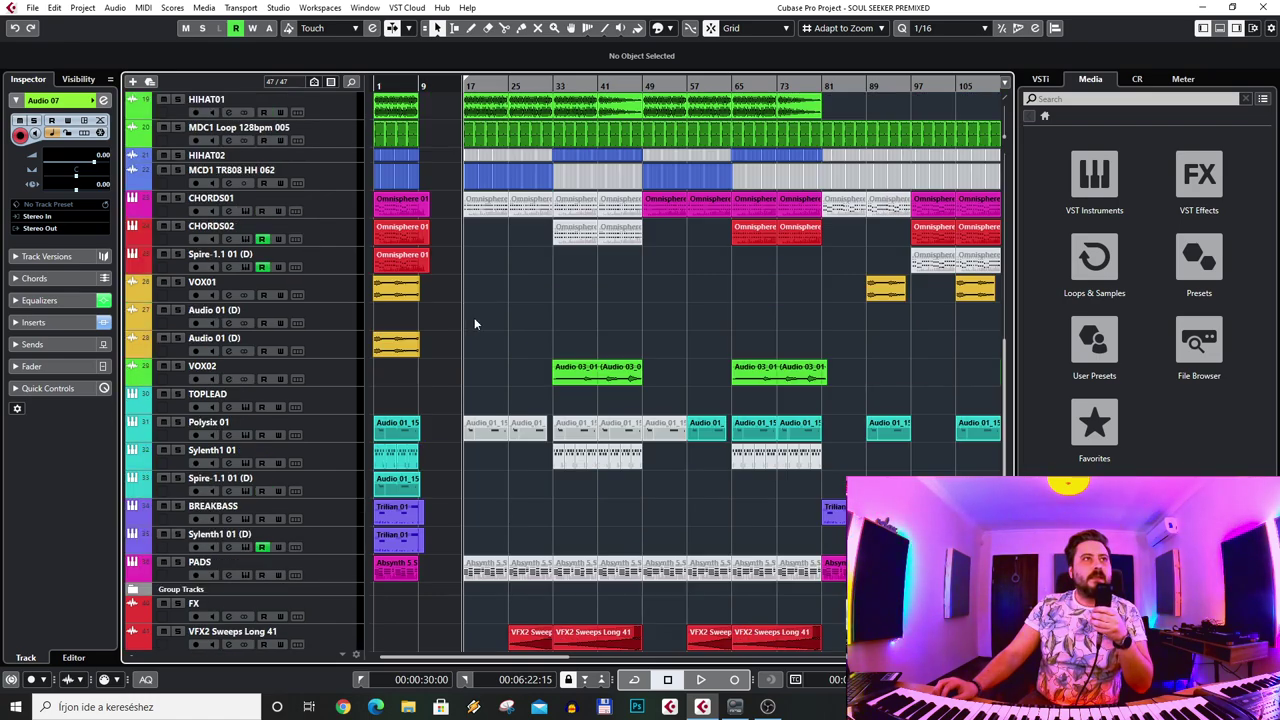
scroll(410, 372, up, 10)
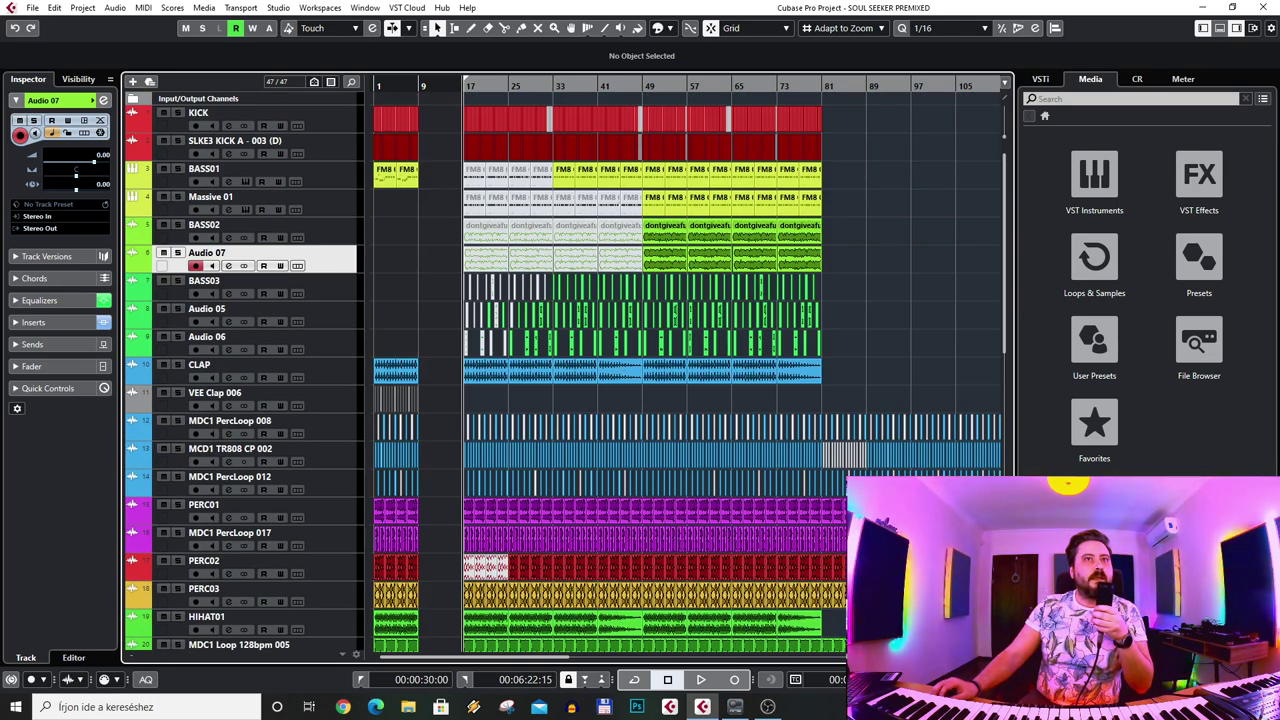
key(h)
key(h)
key(h)
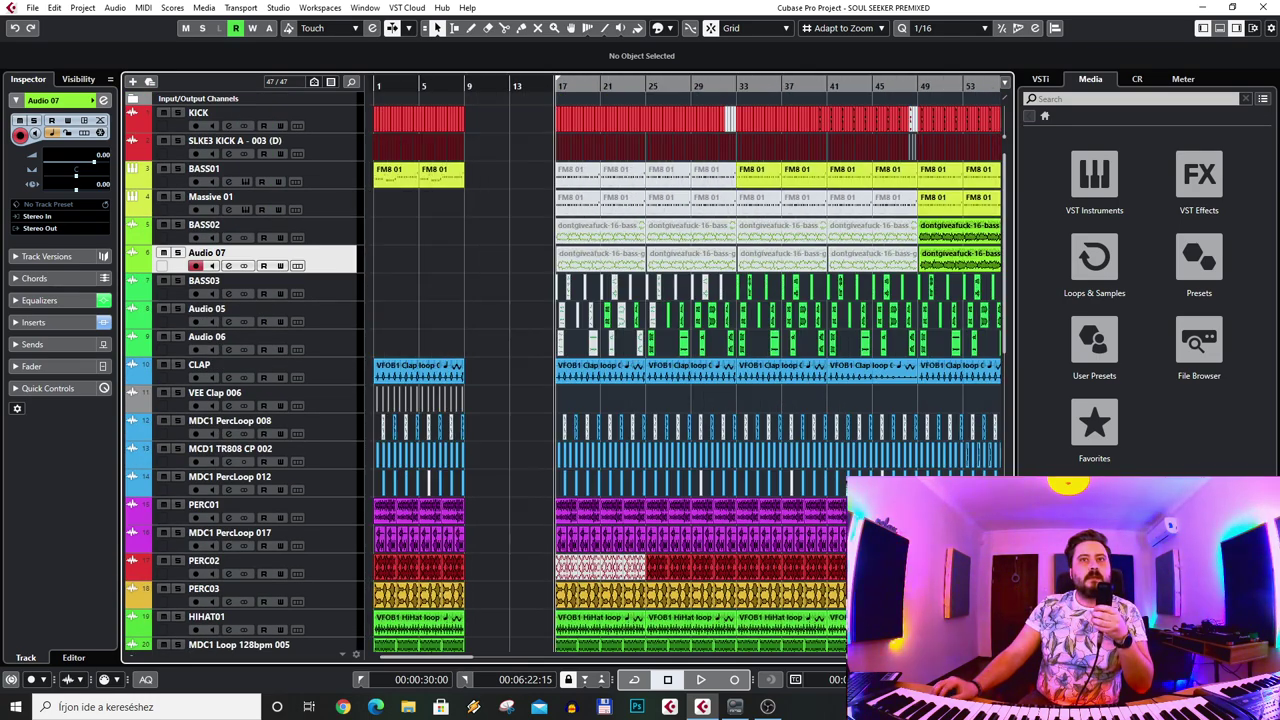
key(g)
key(g)
key(g)
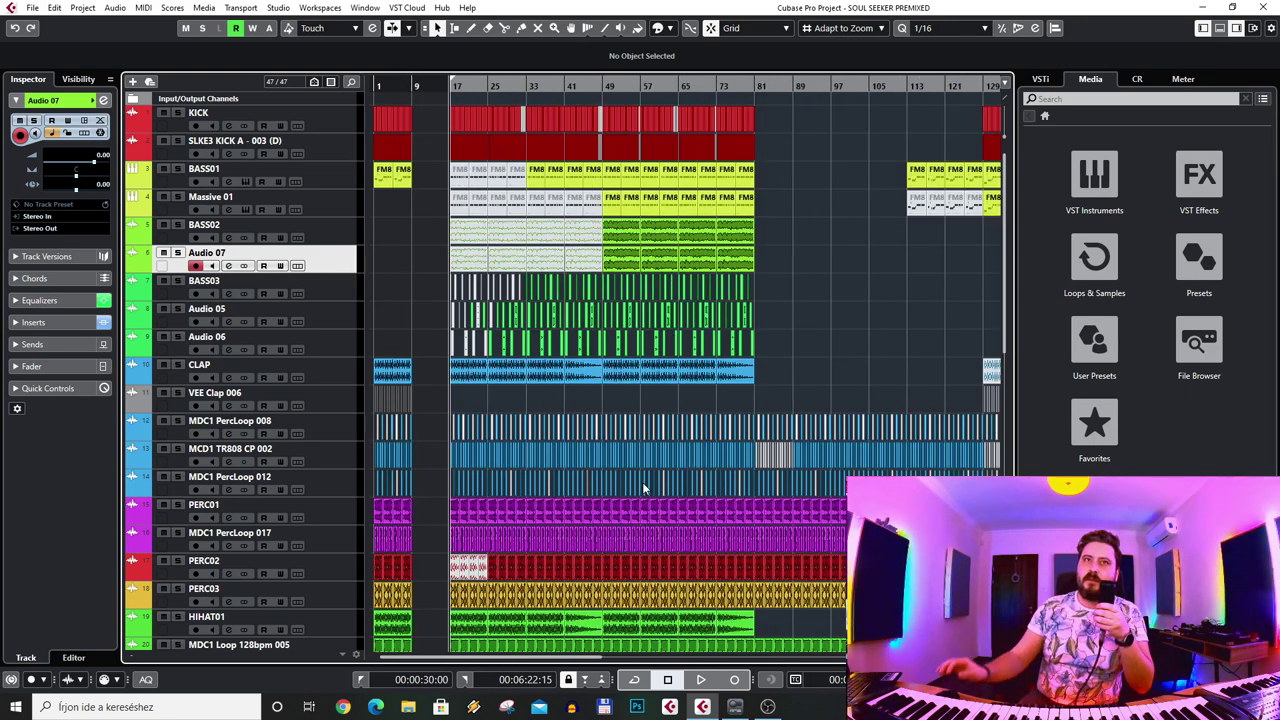
scroll(693, 484, down, 4)
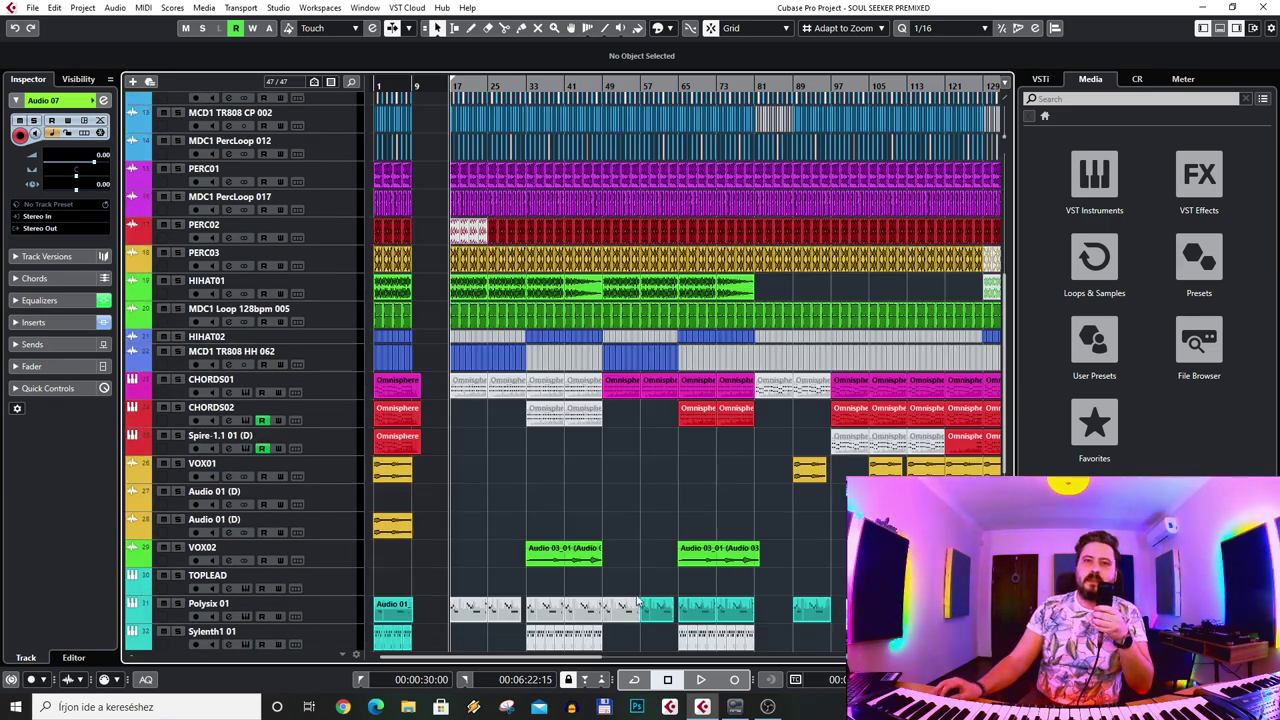
scroll(628, 588, down, 3)
scroll(632, 560, up, 7)
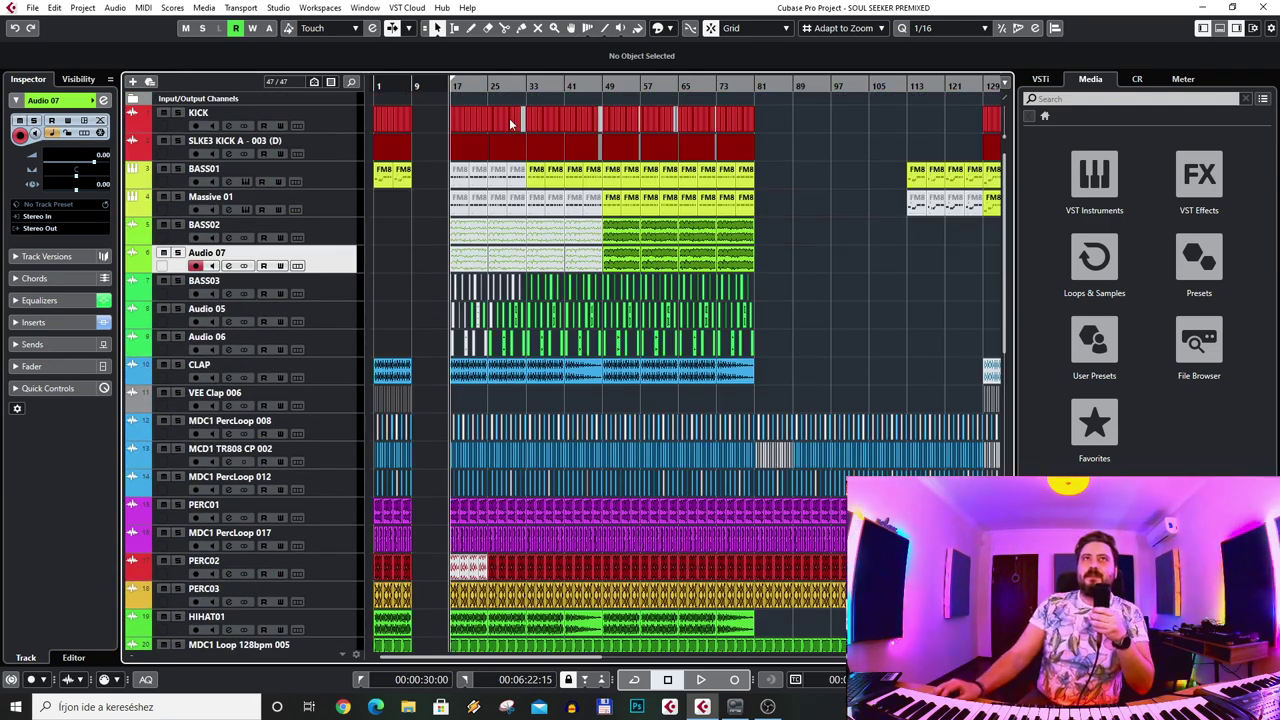
- Select the KICK track, play the full arrangement from about bar 49 while viewing the lower tracks, and stop playback
click(340, 110)
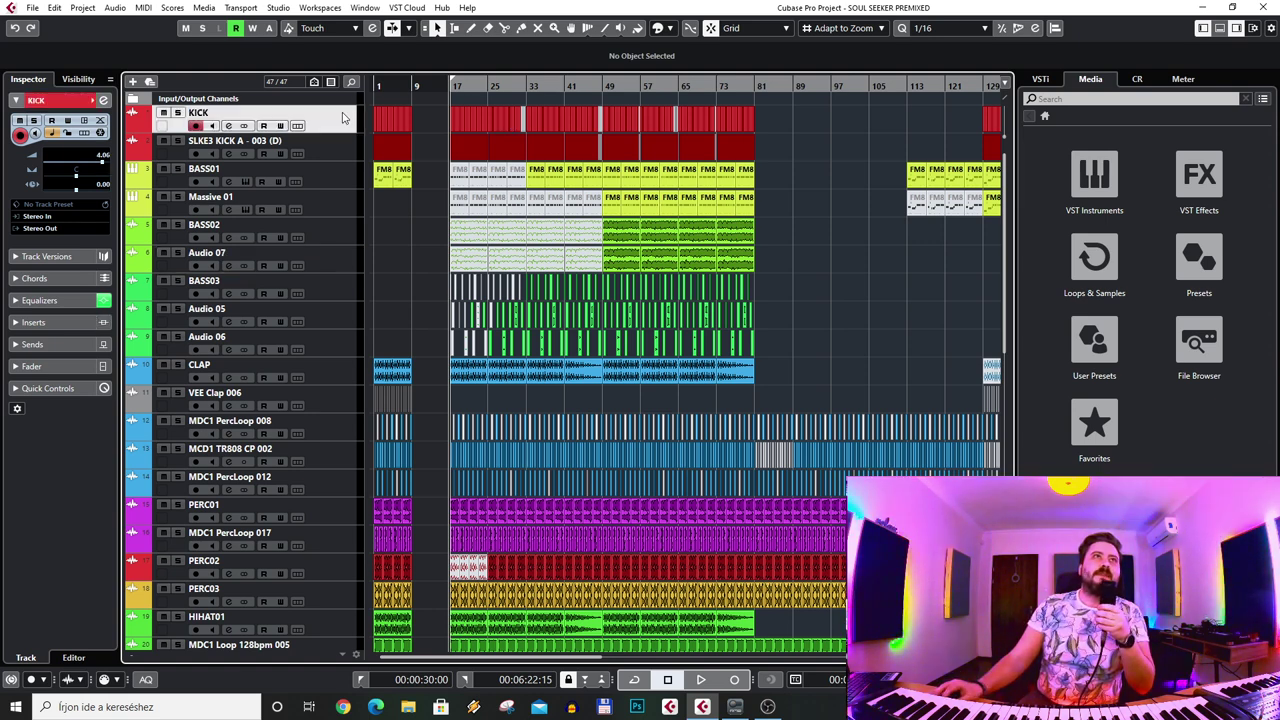
click(603, 92)
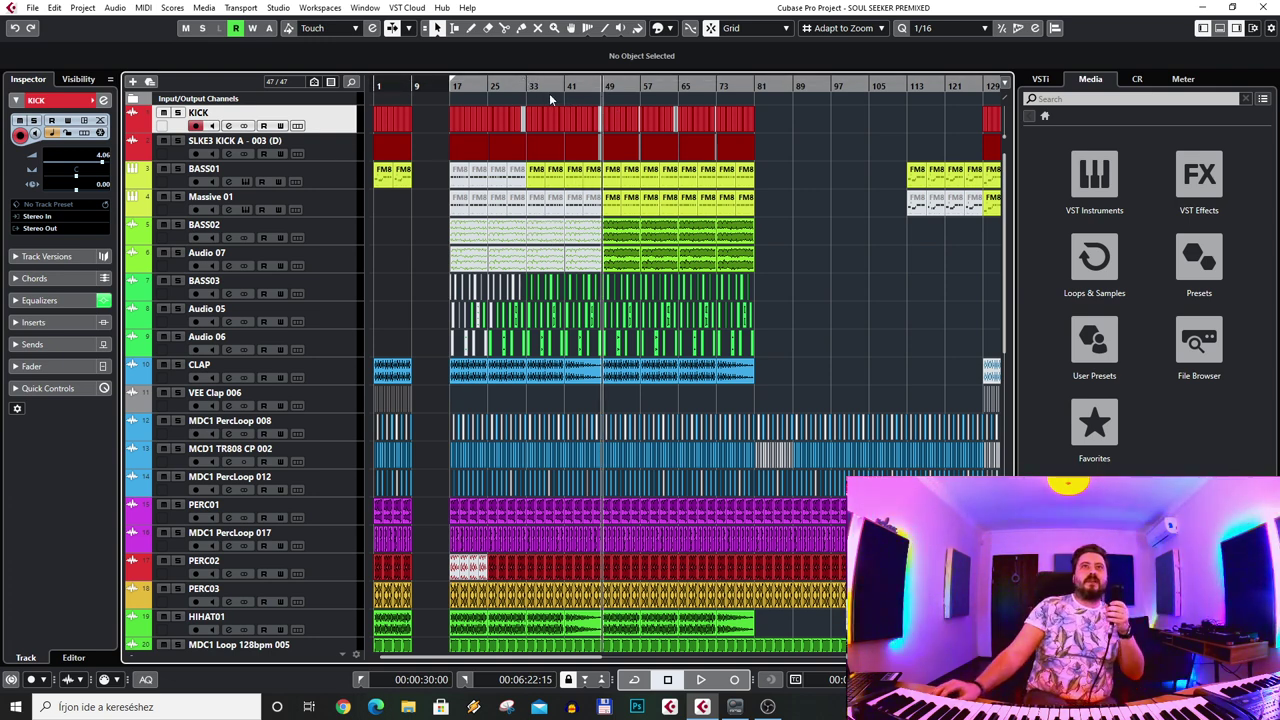
click(599, 88)
key(space)
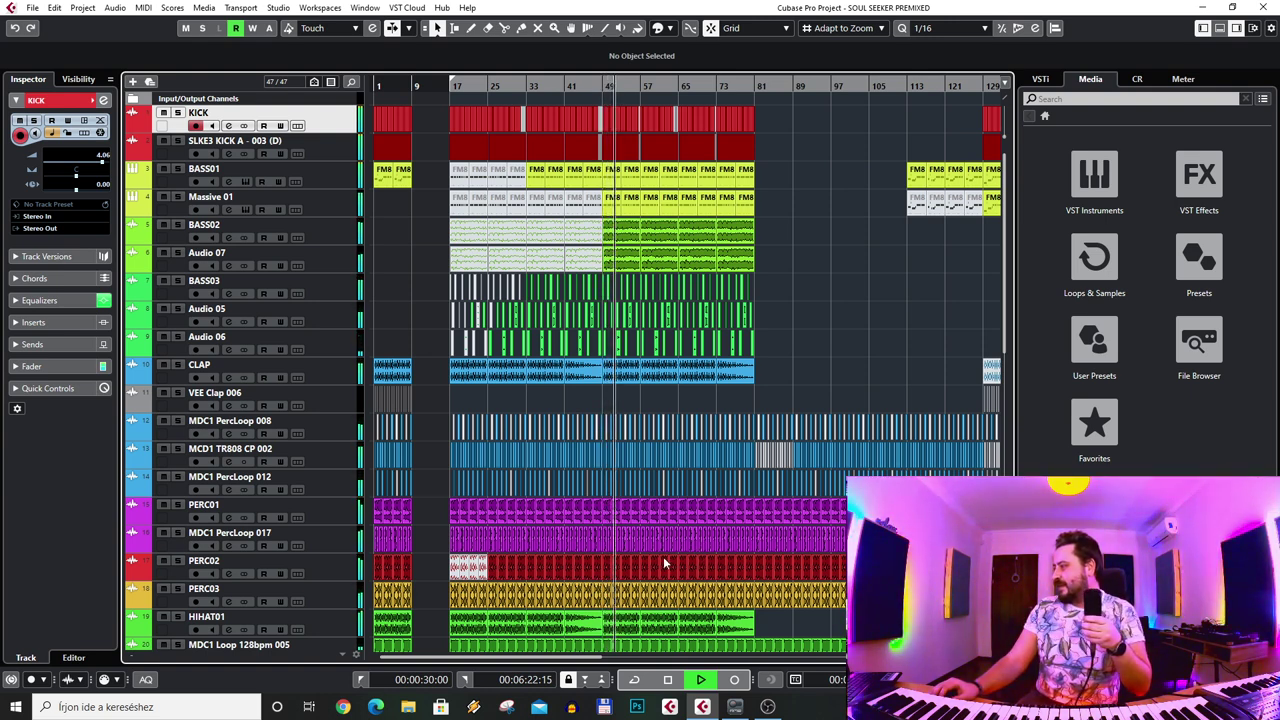
scroll(767, 548, down, 5)
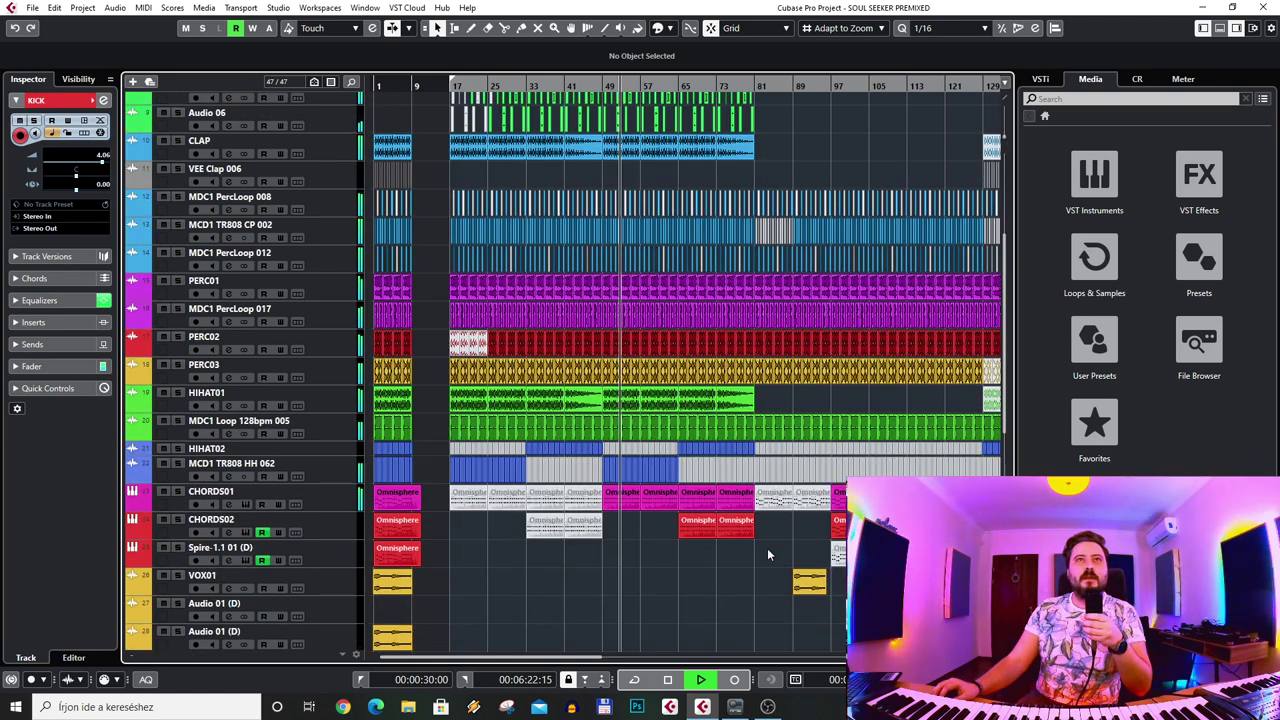
scroll(740, 544, up, 5)
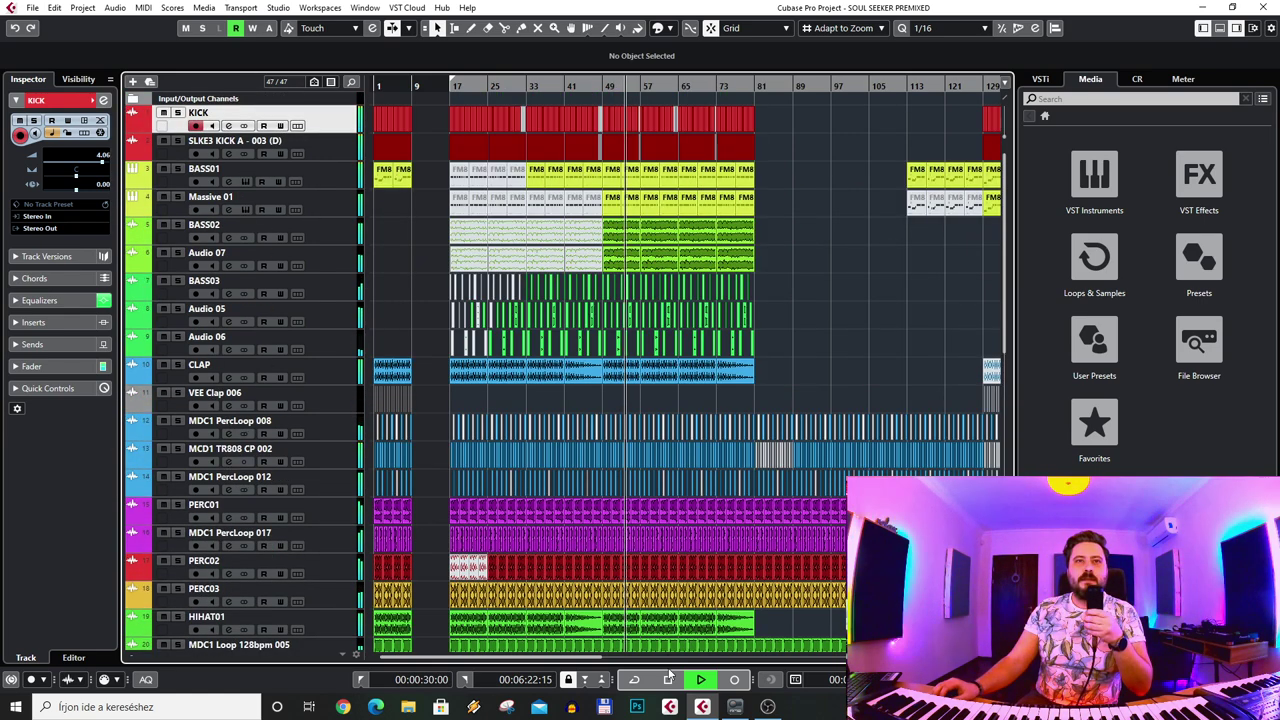
click(702, 679)
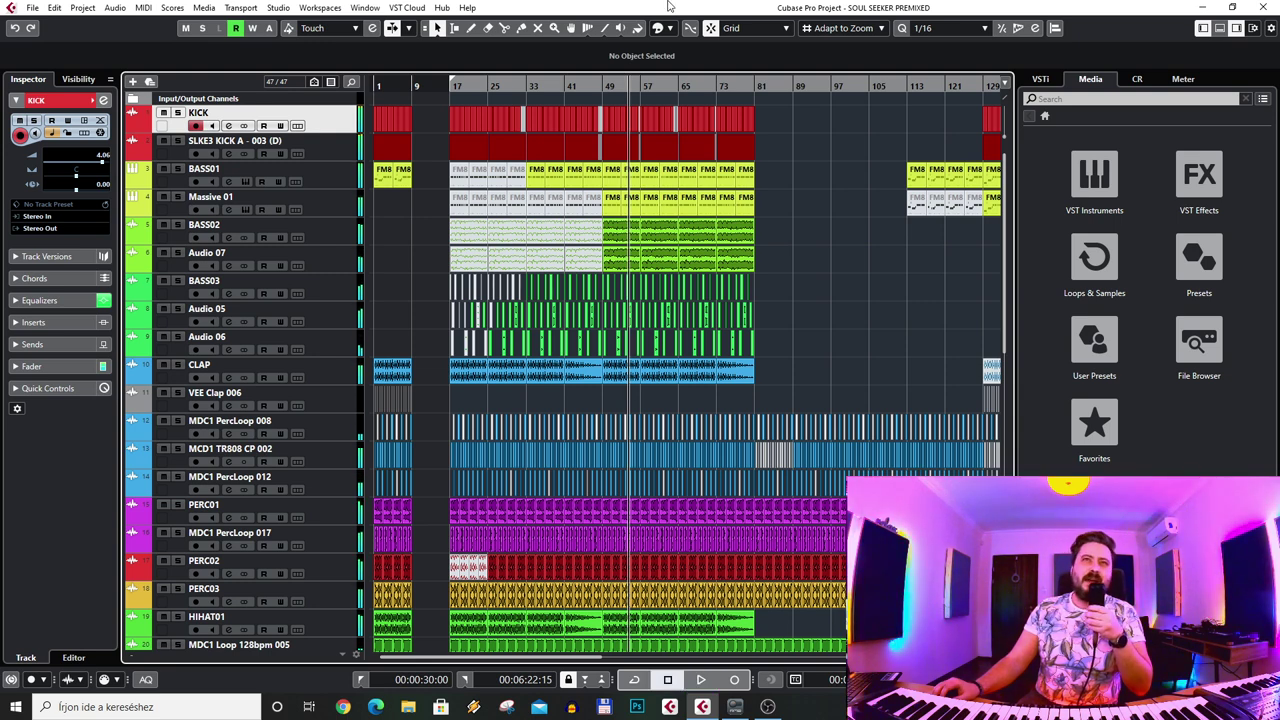
- Move the project cursor to about bar 65 and examine the arrangement after it, including the section without kick
click(686, 86)
scroll(700, 255, right, 4)
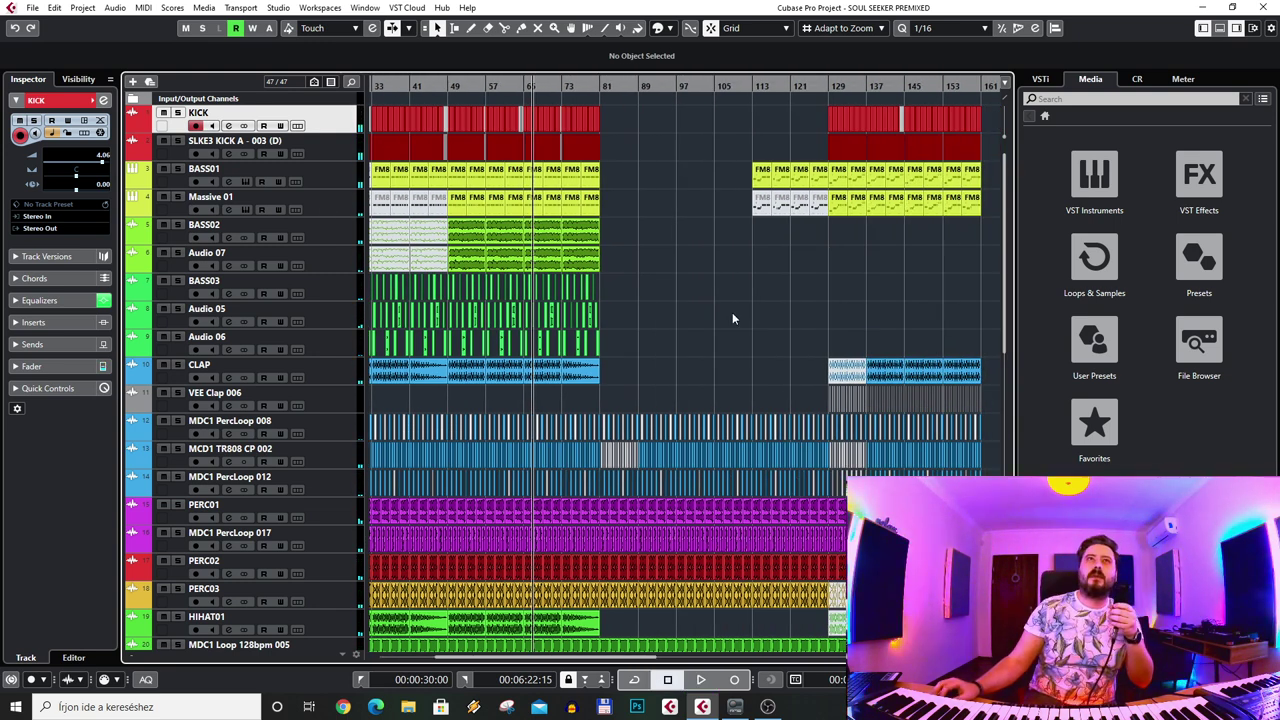
scroll(732, 312, left, 2)
scroll(160, 115, up, 1)
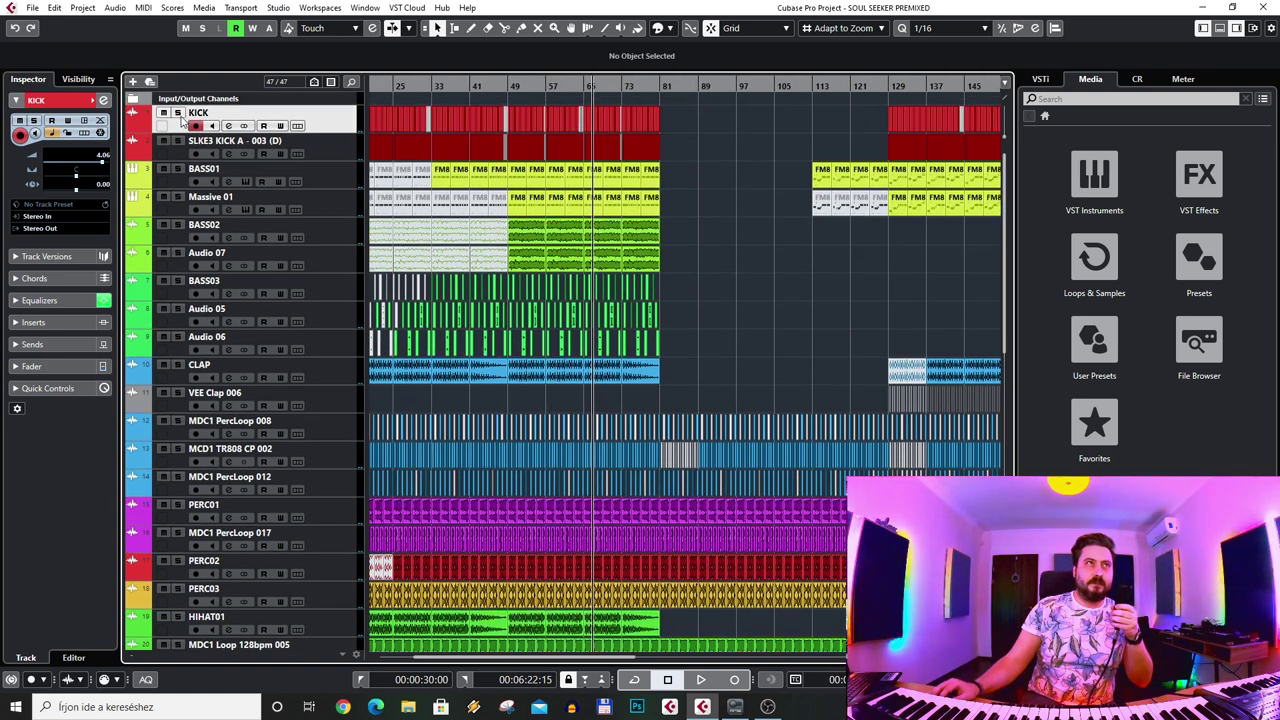
- Solo the KICK track, audition it from about bar 49, stop playback and clear the solo
click(178, 113)
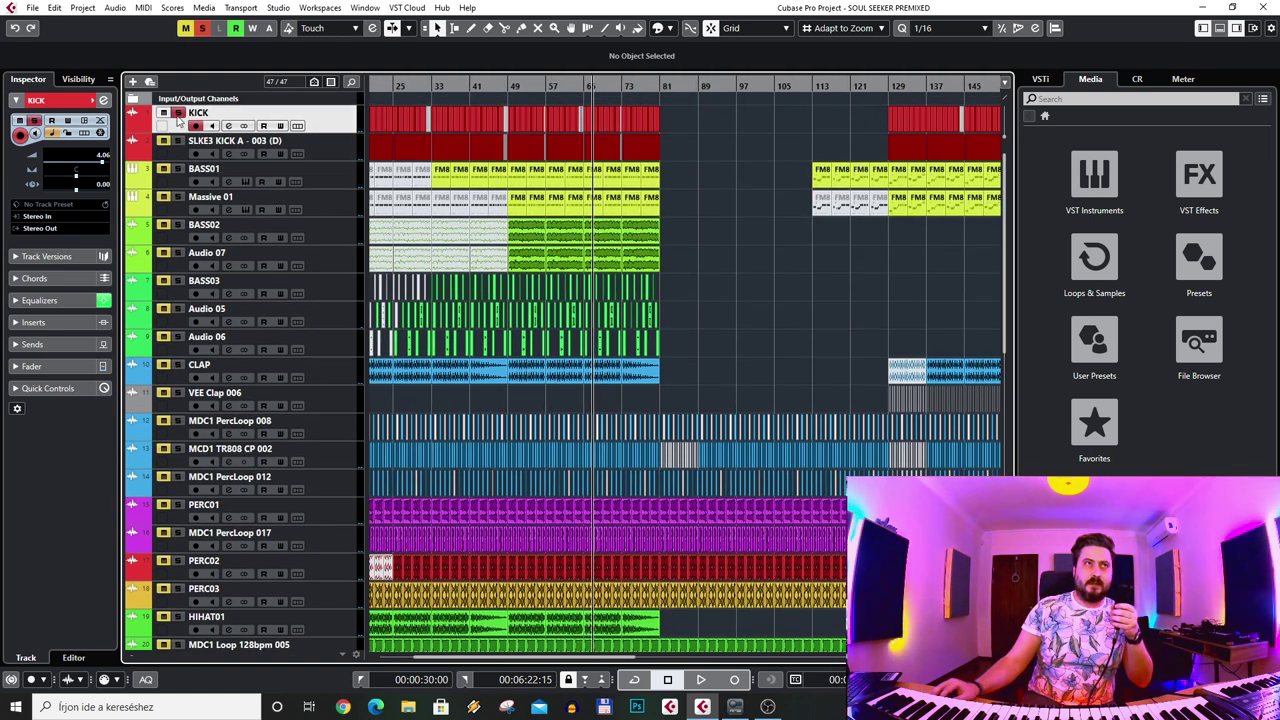
click(516, 85)
key(space)
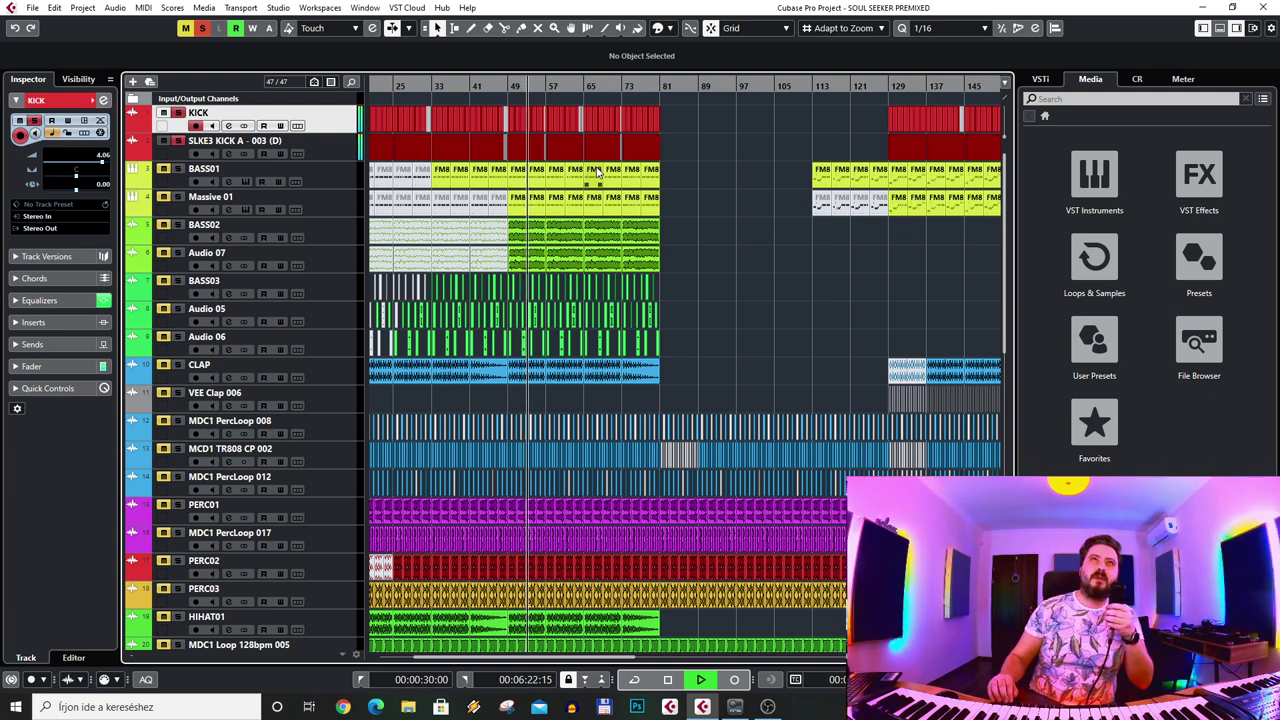
click(693, 686)
click(199, 30)
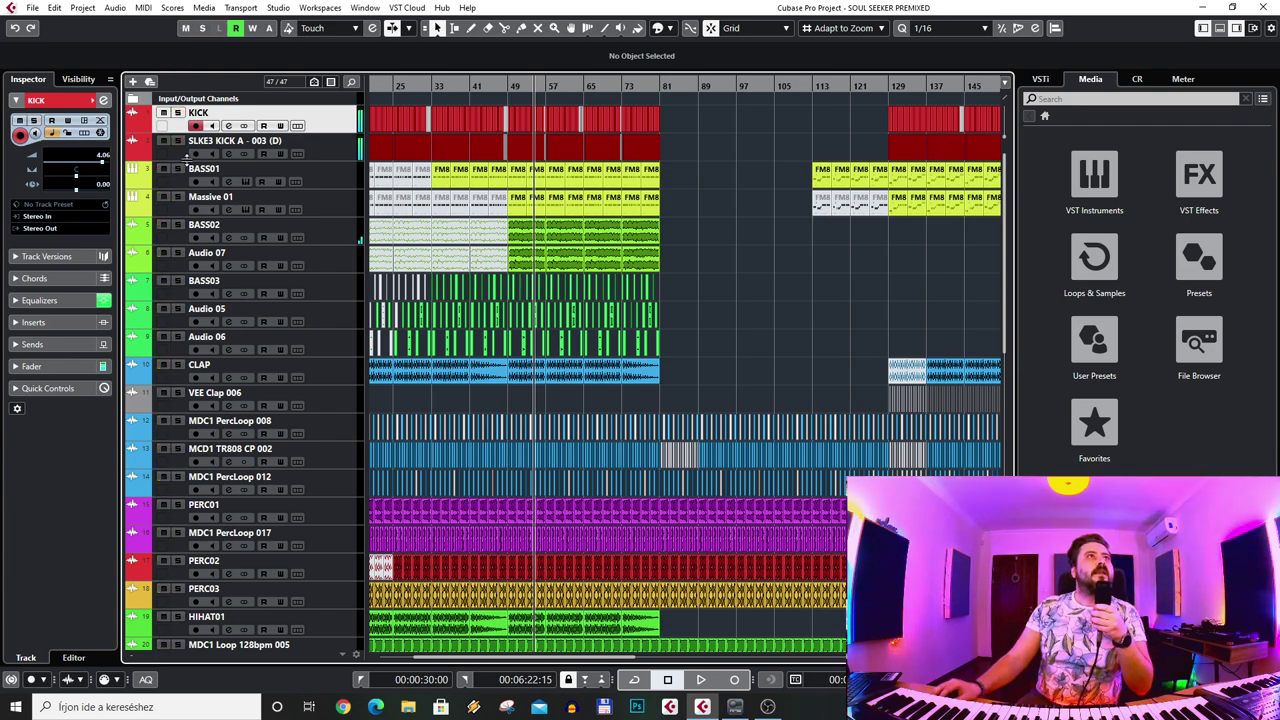
- Solo the BASS01 track and play it from bar 49
click(178, 178)
click(510, 85)
drag(510, 85, 480, 150)
click(177, 169)
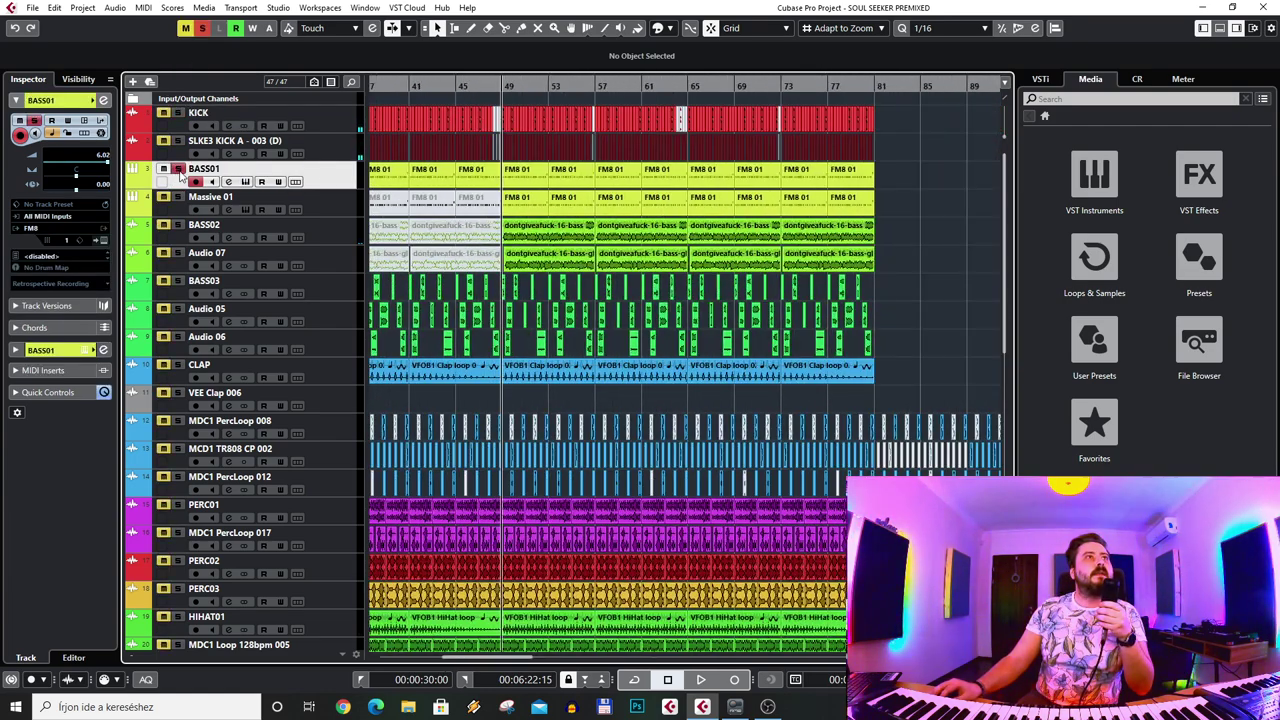
key(space)
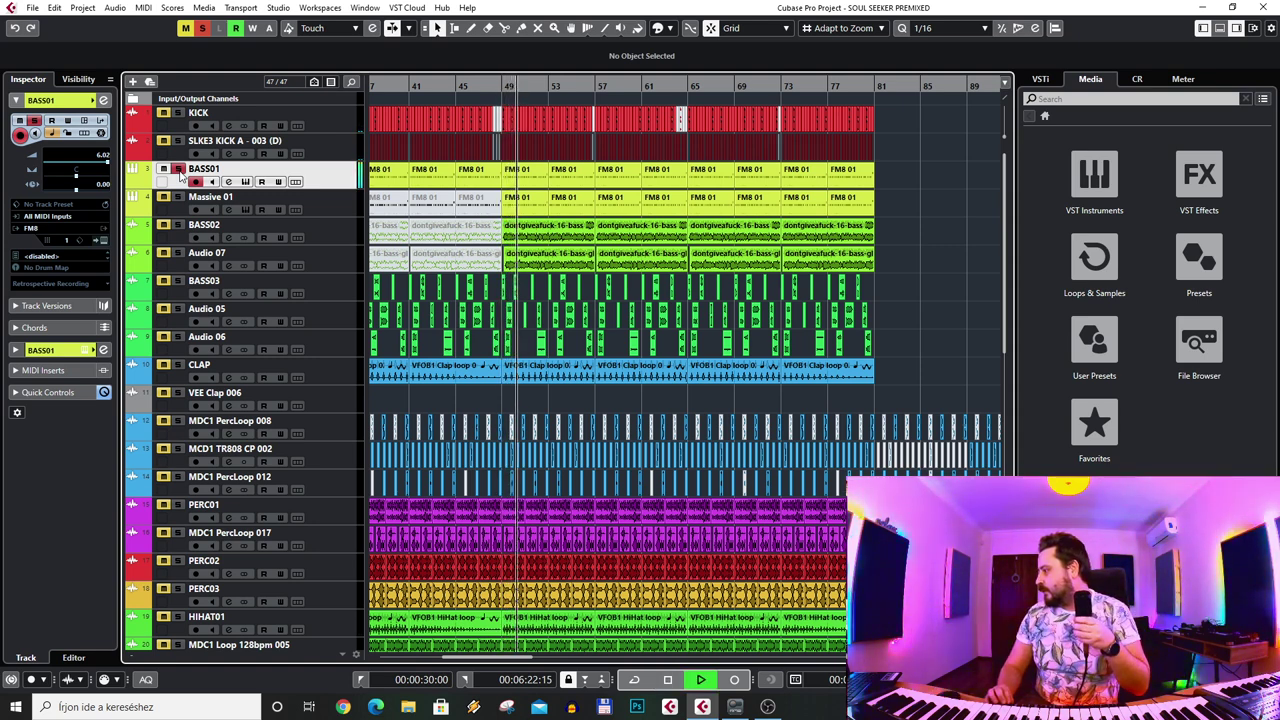
- Stop playback, inspect the FM8 patch on the BASS01 track, and return the project cursor to bar 49
key(space)
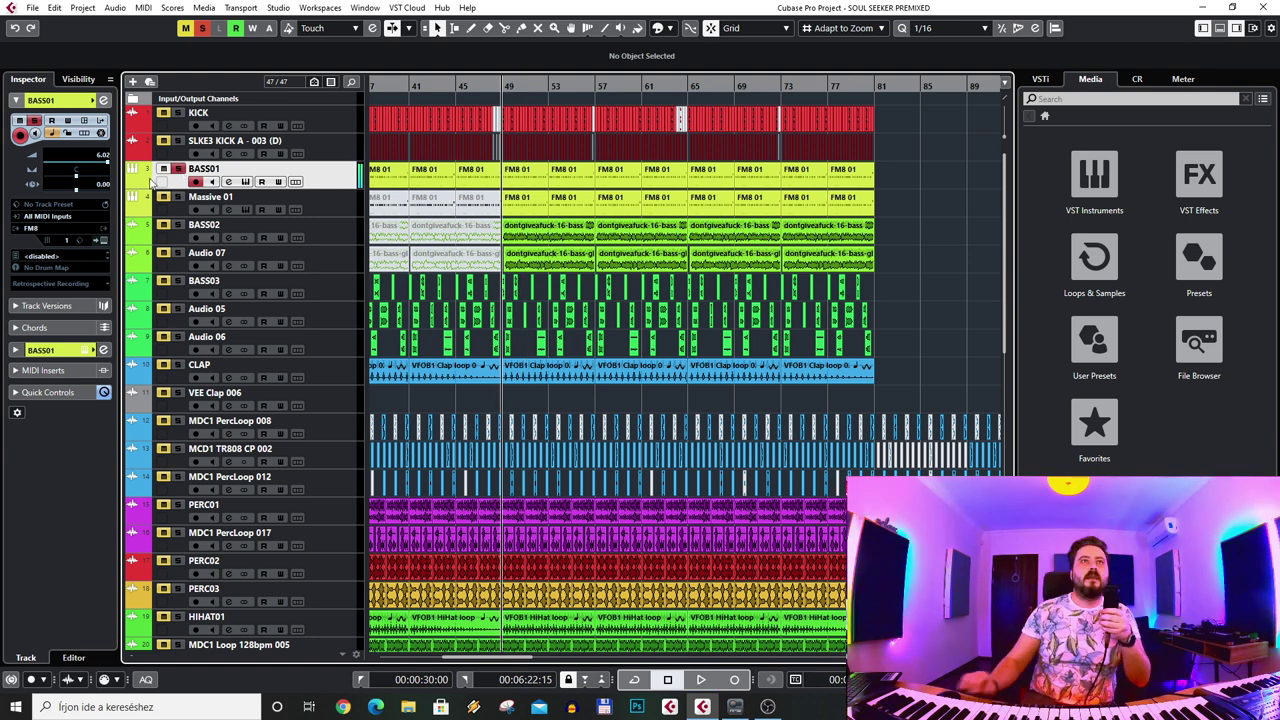
click(104, 242)
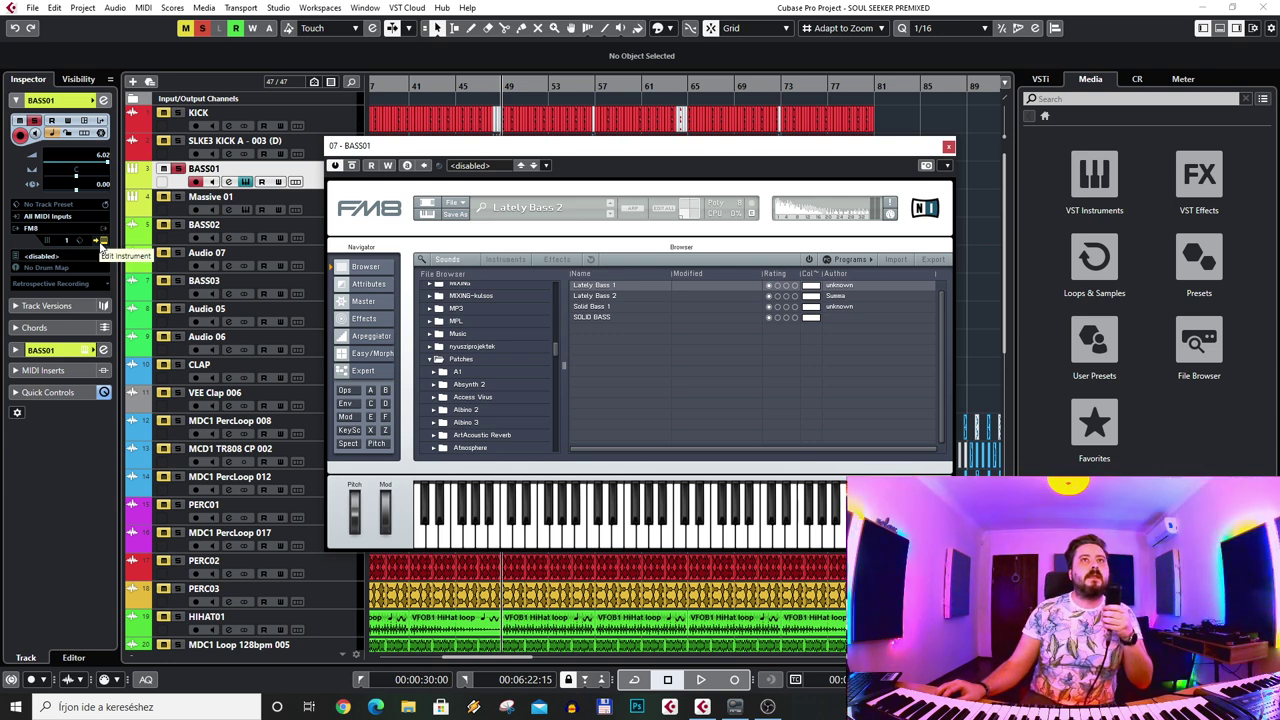
click(100, 243)
drag(501, 87, 494, 85)
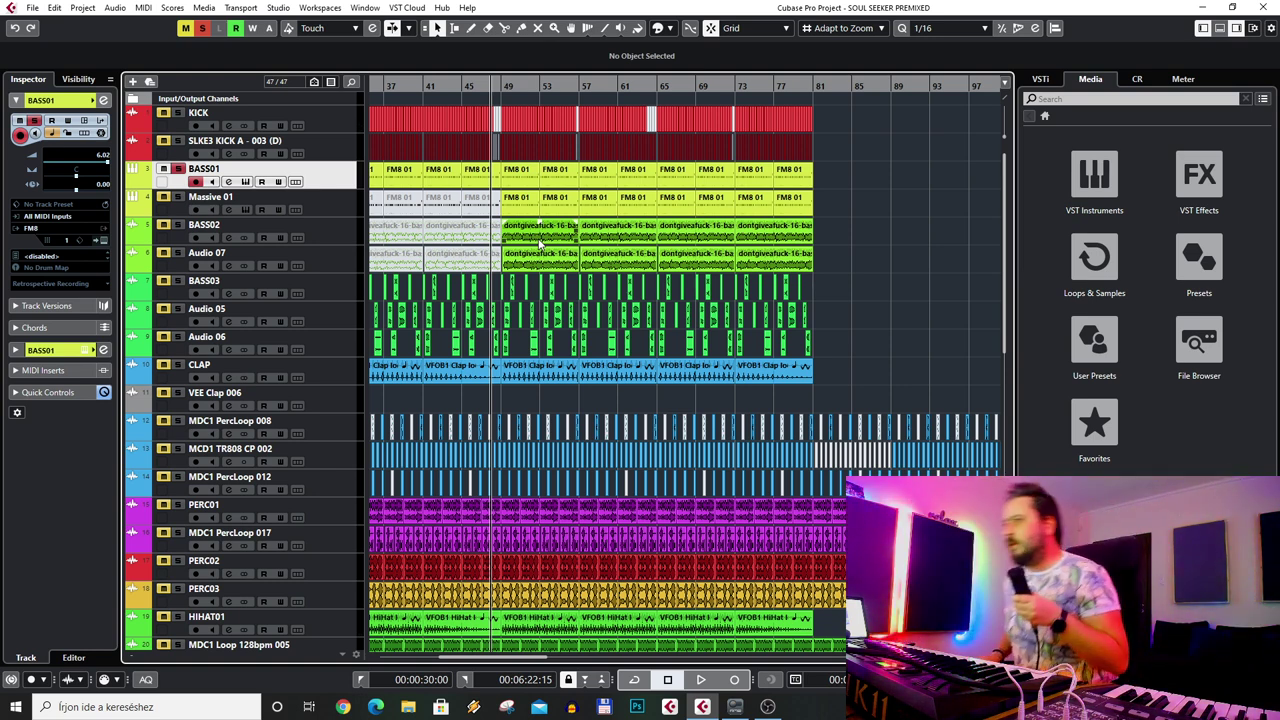
click(503, 87)
click(103, 242)
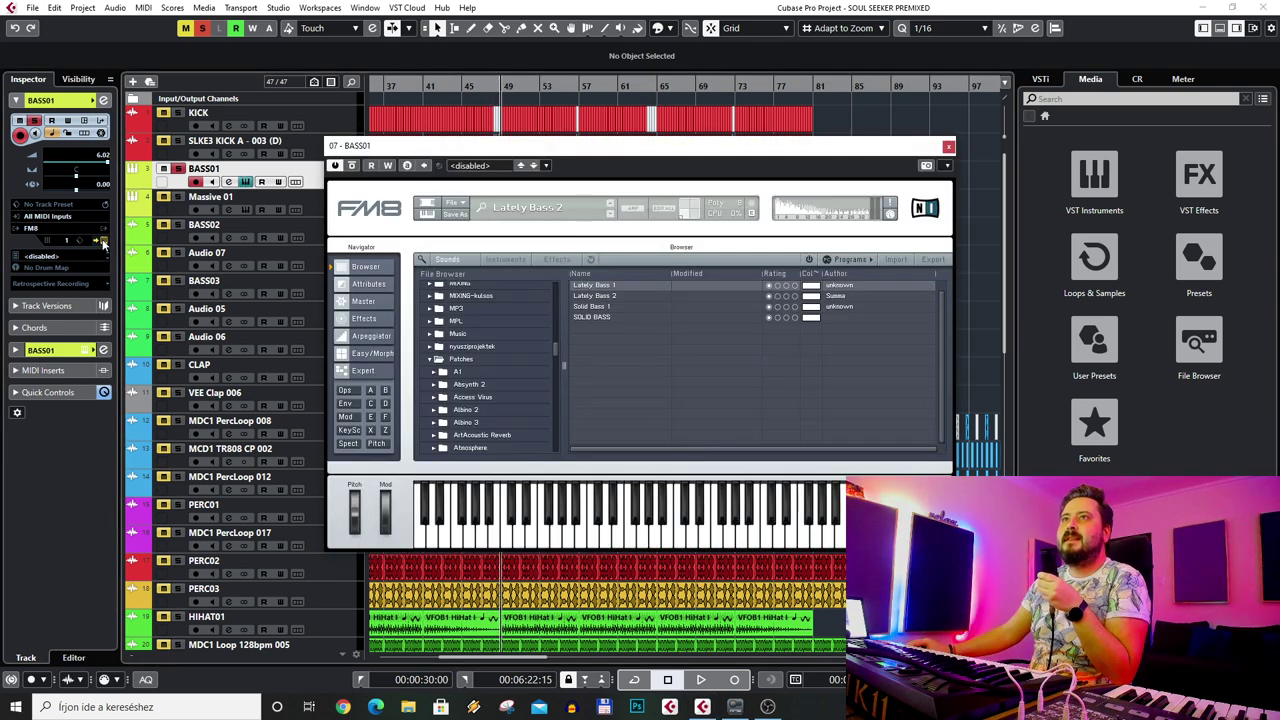
click(101, 242)
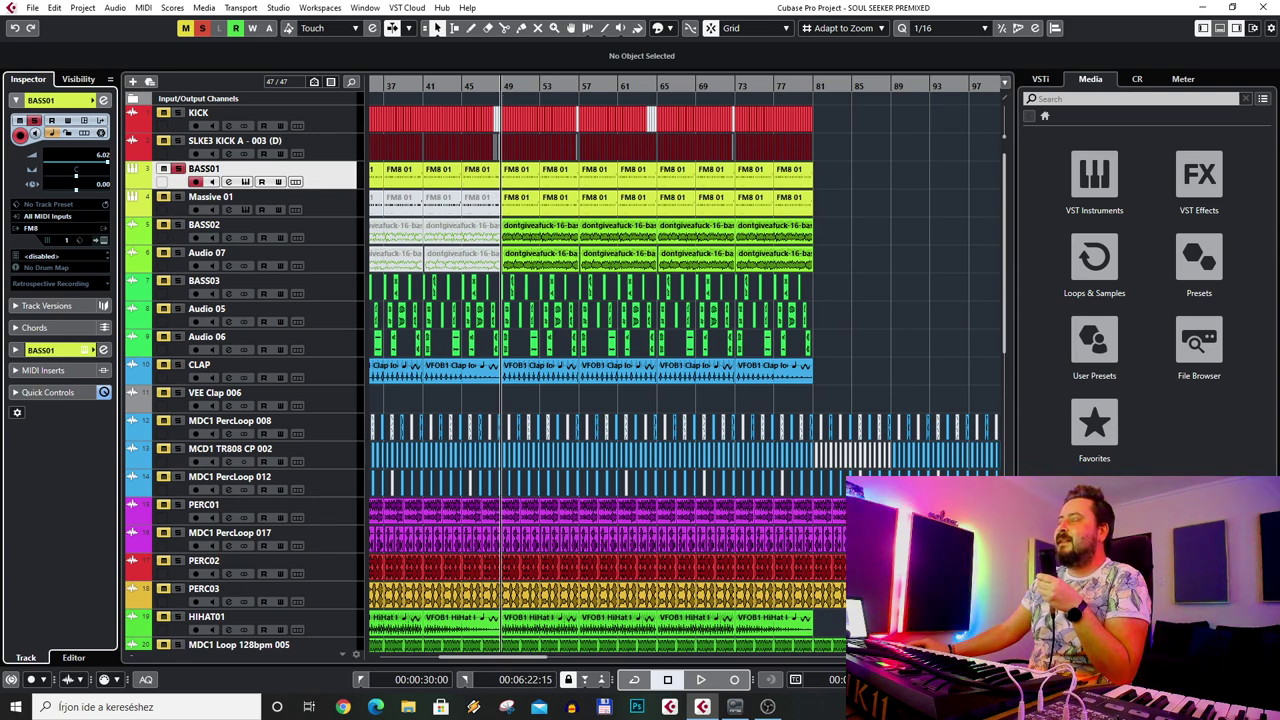
- Audition the soloed BASS01 track briefly from bar 49 and stop playback
scroll(600, 380, left, 5)
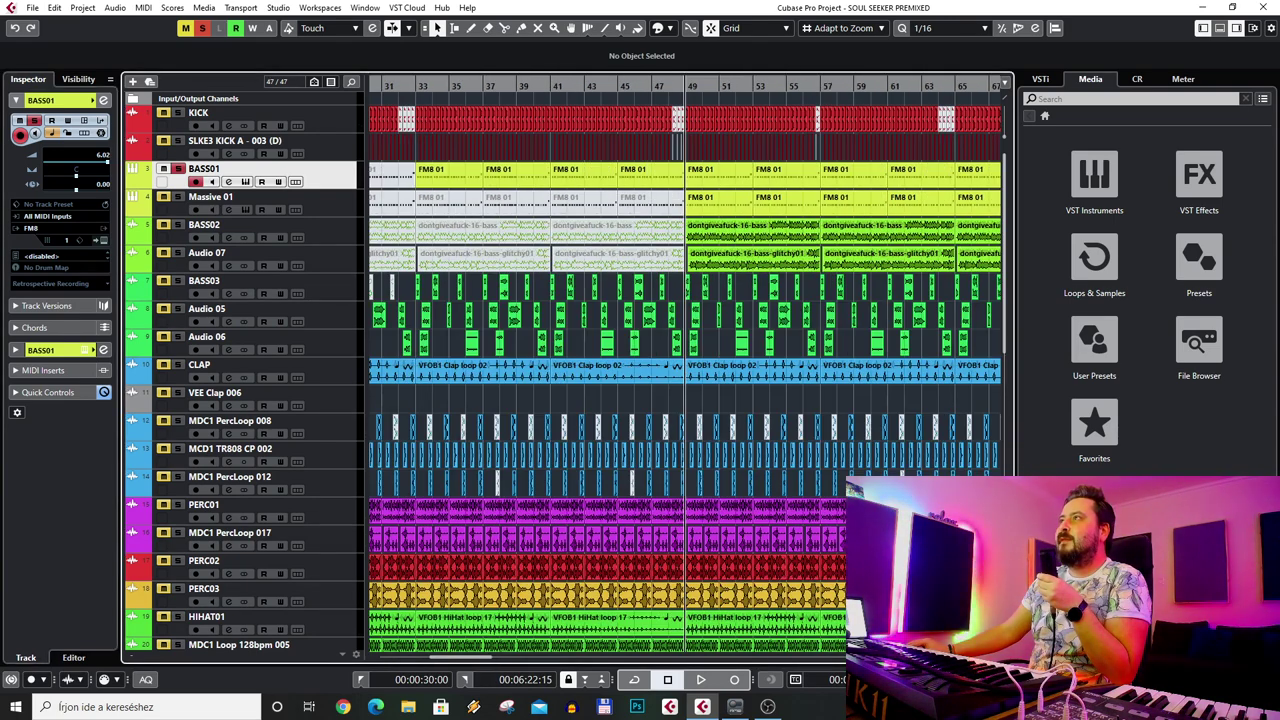
key(g)
key(g)
key(g)
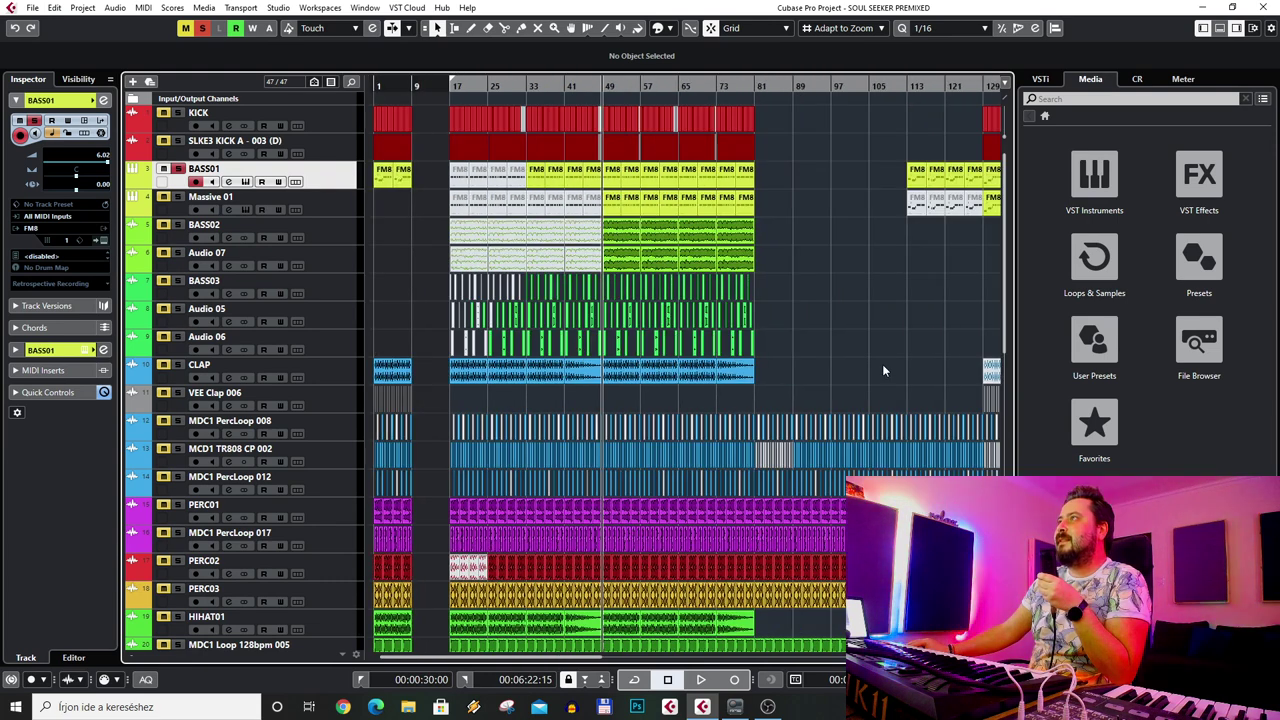
click(701, 680)
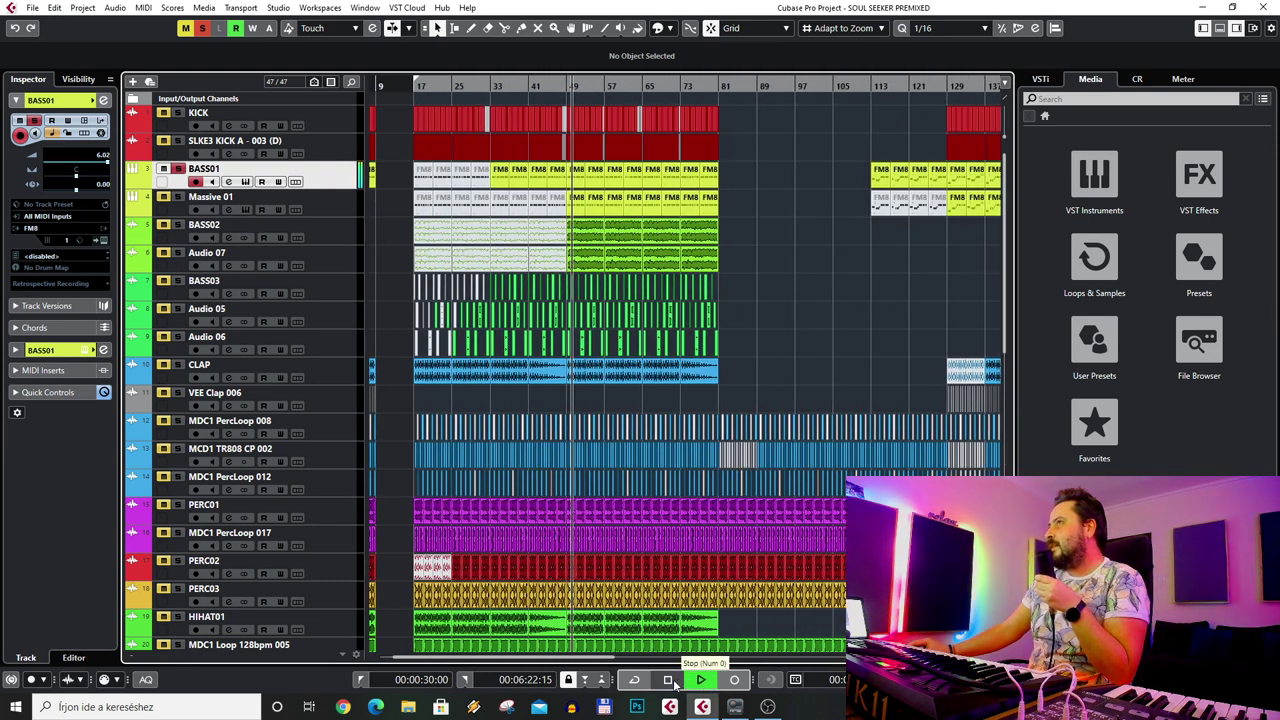
click(675, 684)
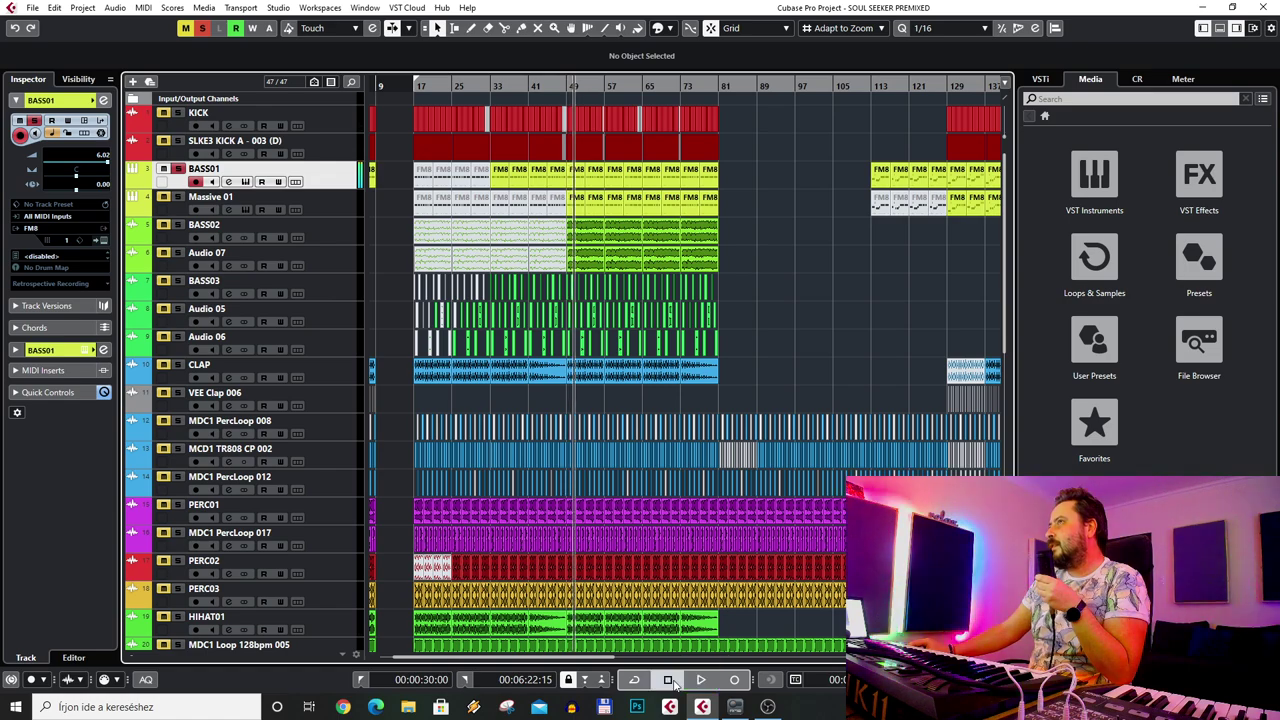
- Examine the notes of the BASS01 part at bar 49 in the Key Editor and return to the arrangement
double_click(575, 178)
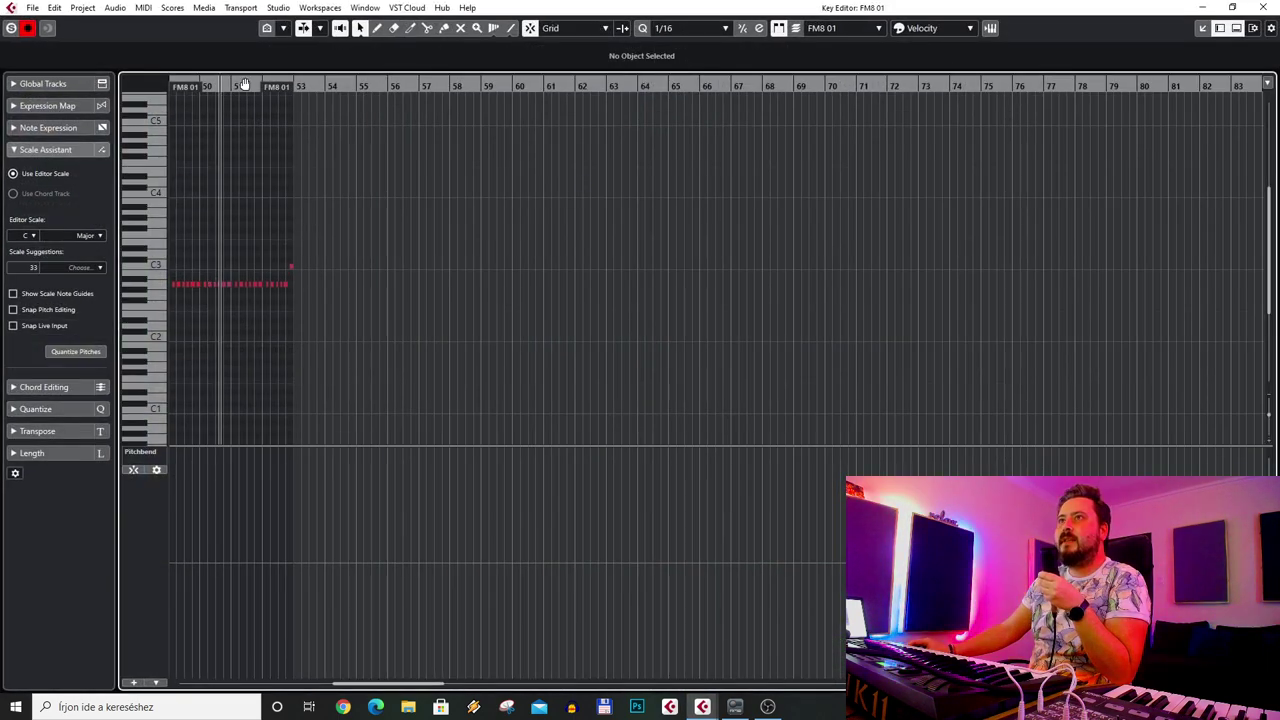
drag(241, 84, 244, 119)
key(Escape)
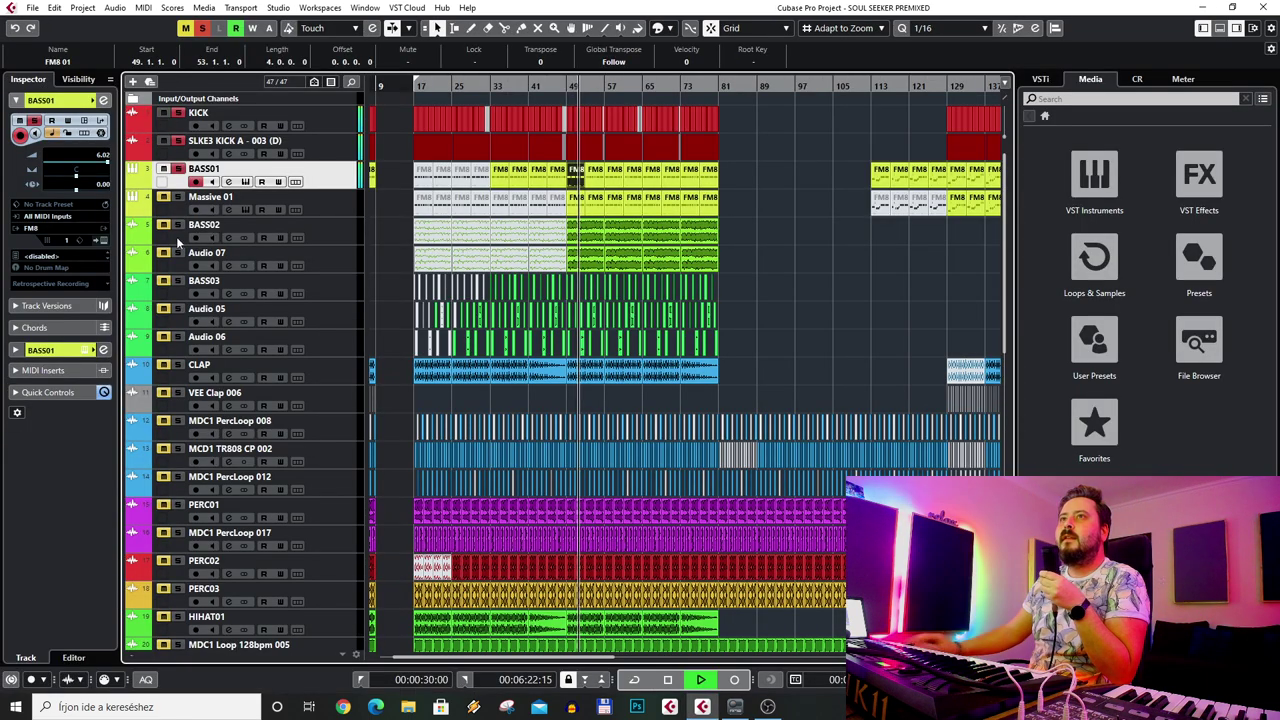
- Inspect the BASS01 channel settings and its OTT insert during playback, and stop playback
click(40, 100)
click(40, 165)
click(103, 187)
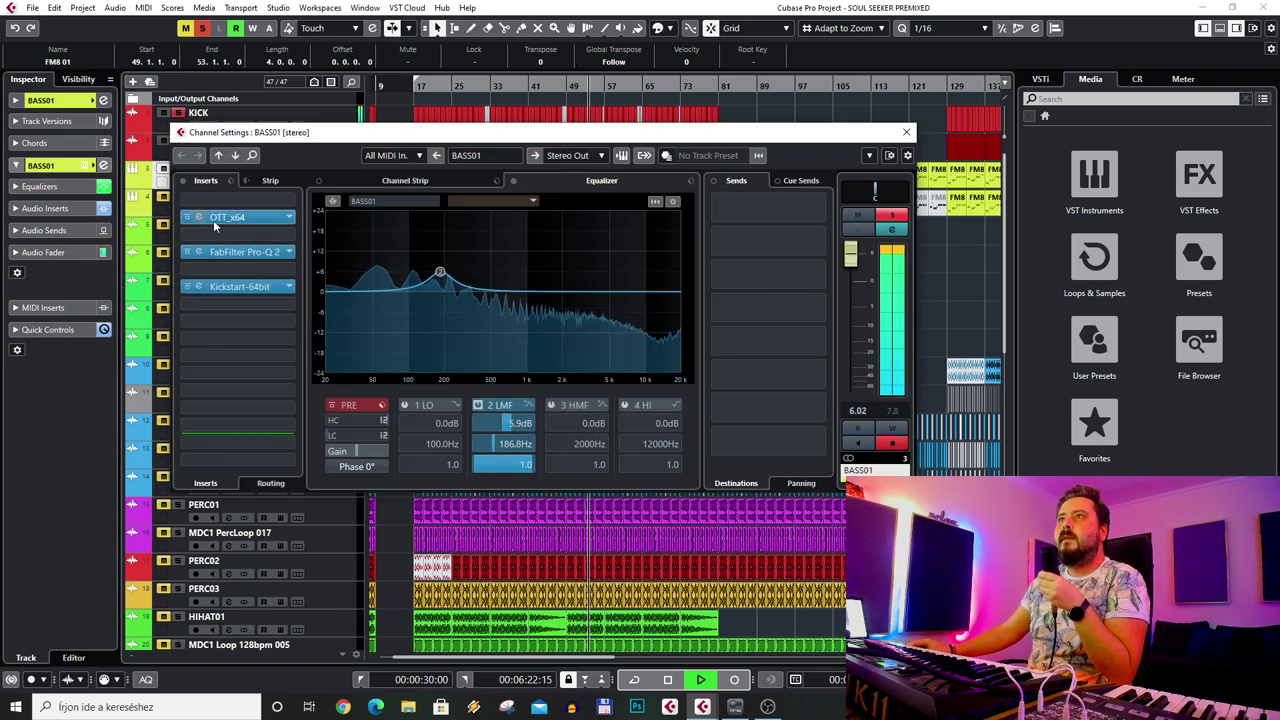
click(227, 217)
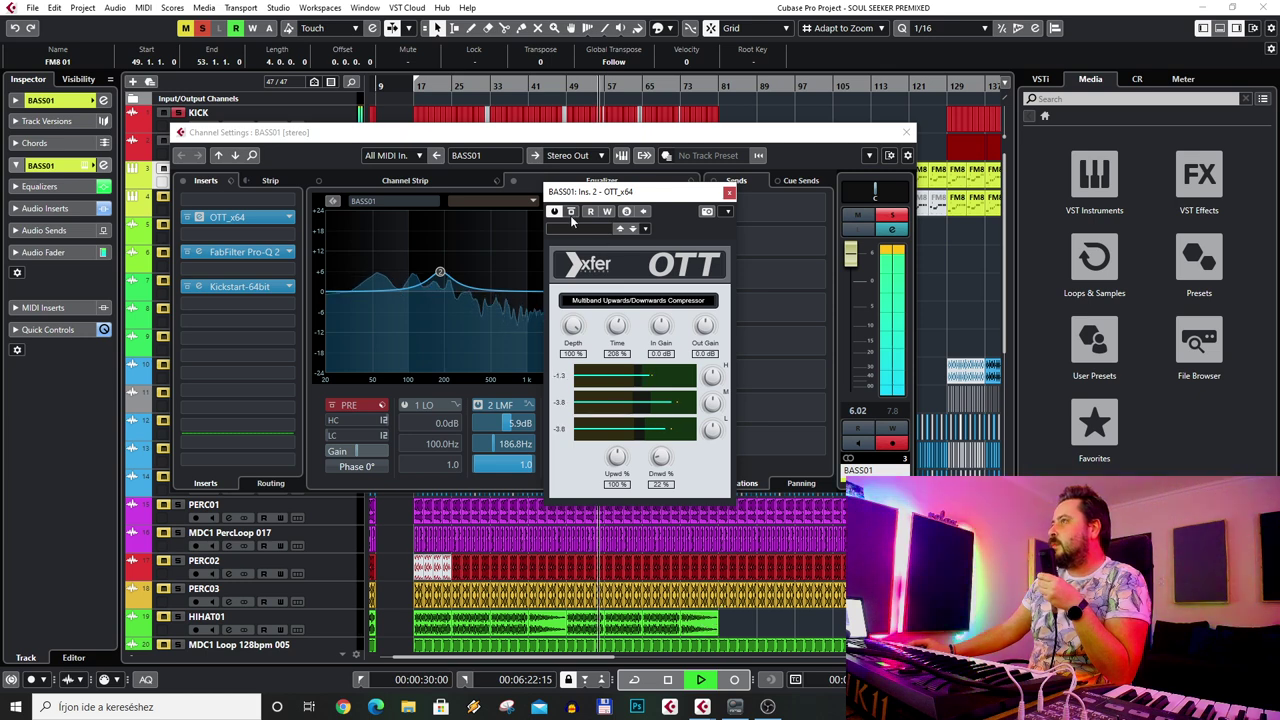
click(669, 680)
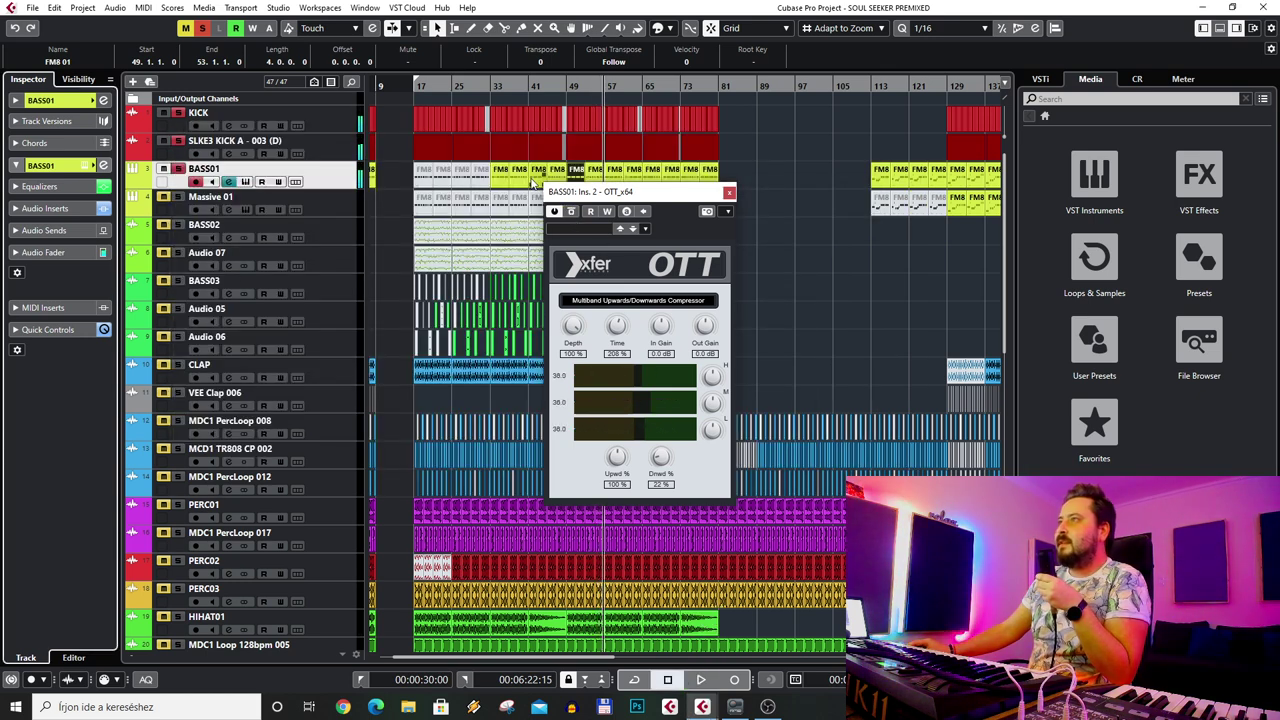
- Move the OTT window clear of the BASS tracks' events and return the project cursor to bar 49
drag(641, 200, 802, 216)
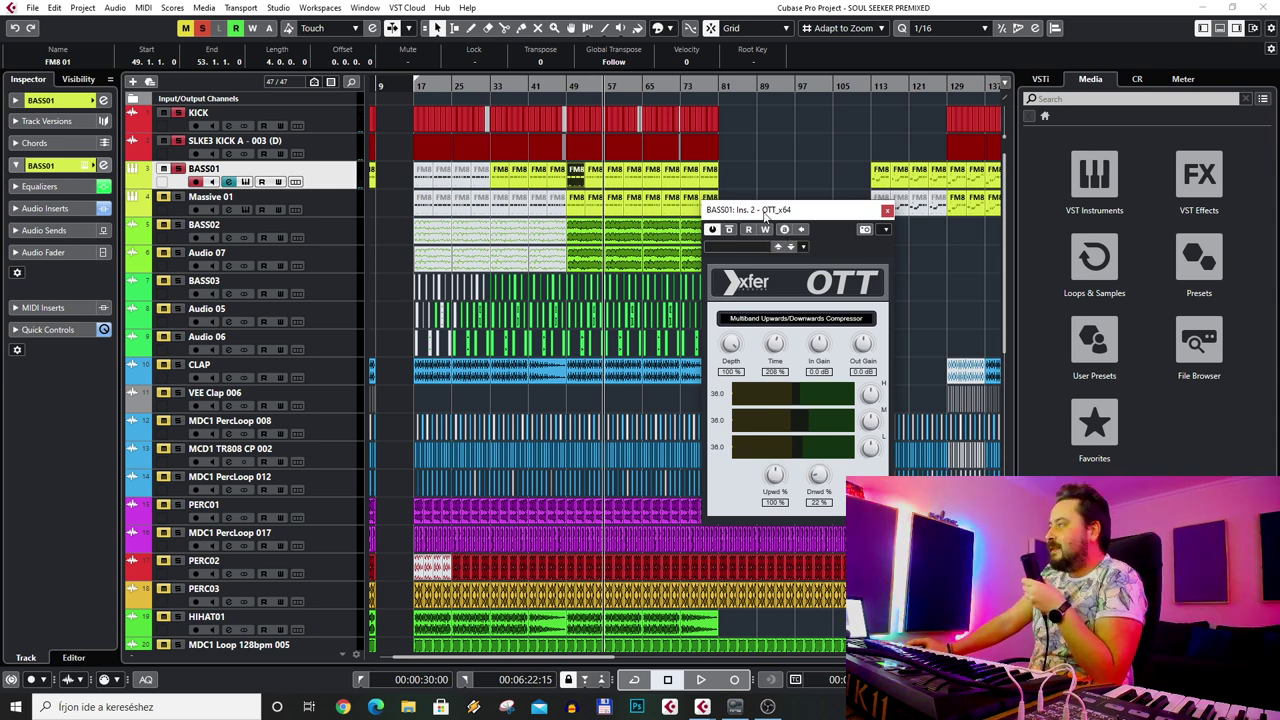
drag(757, 222, 782, 222)
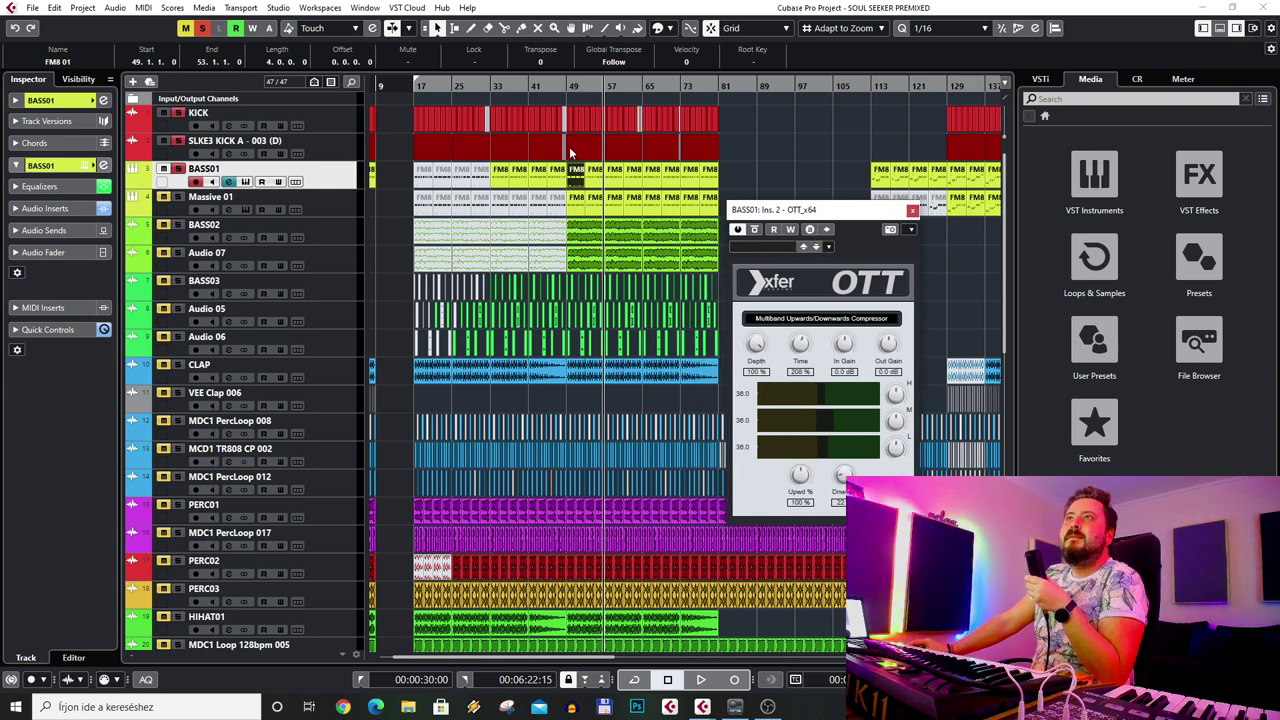
click(568, 86)
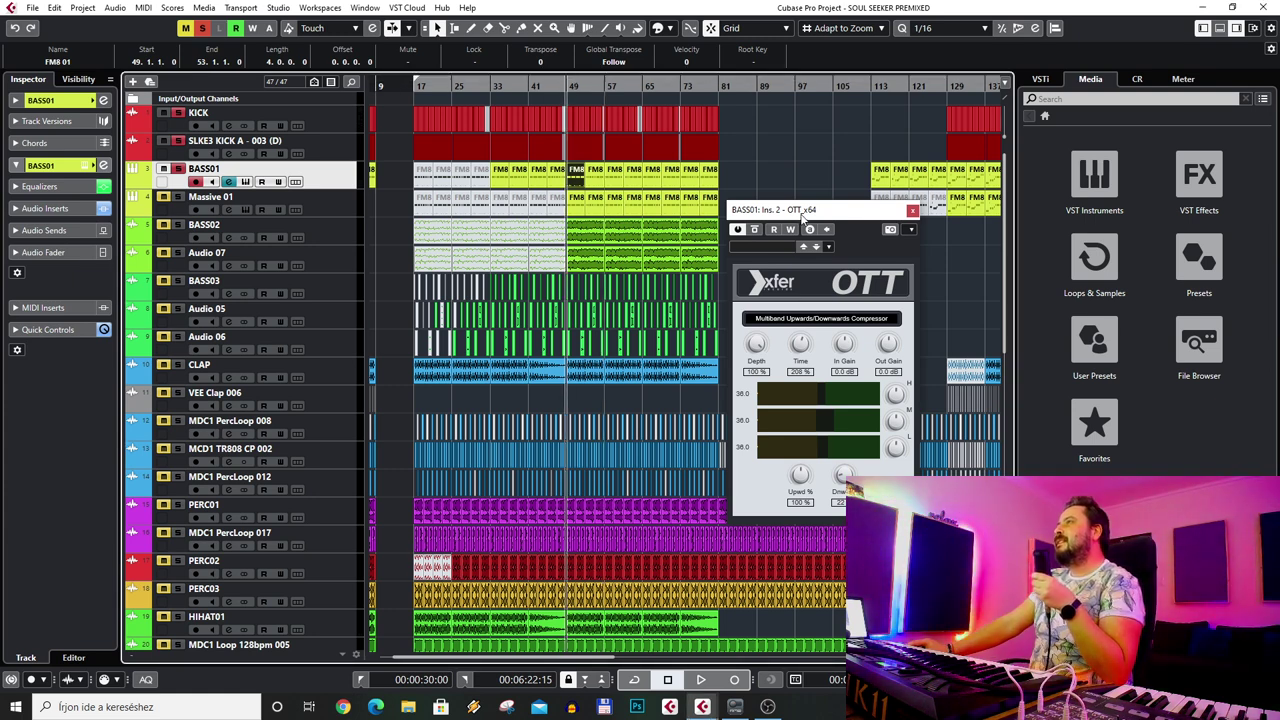
click(772, 148)
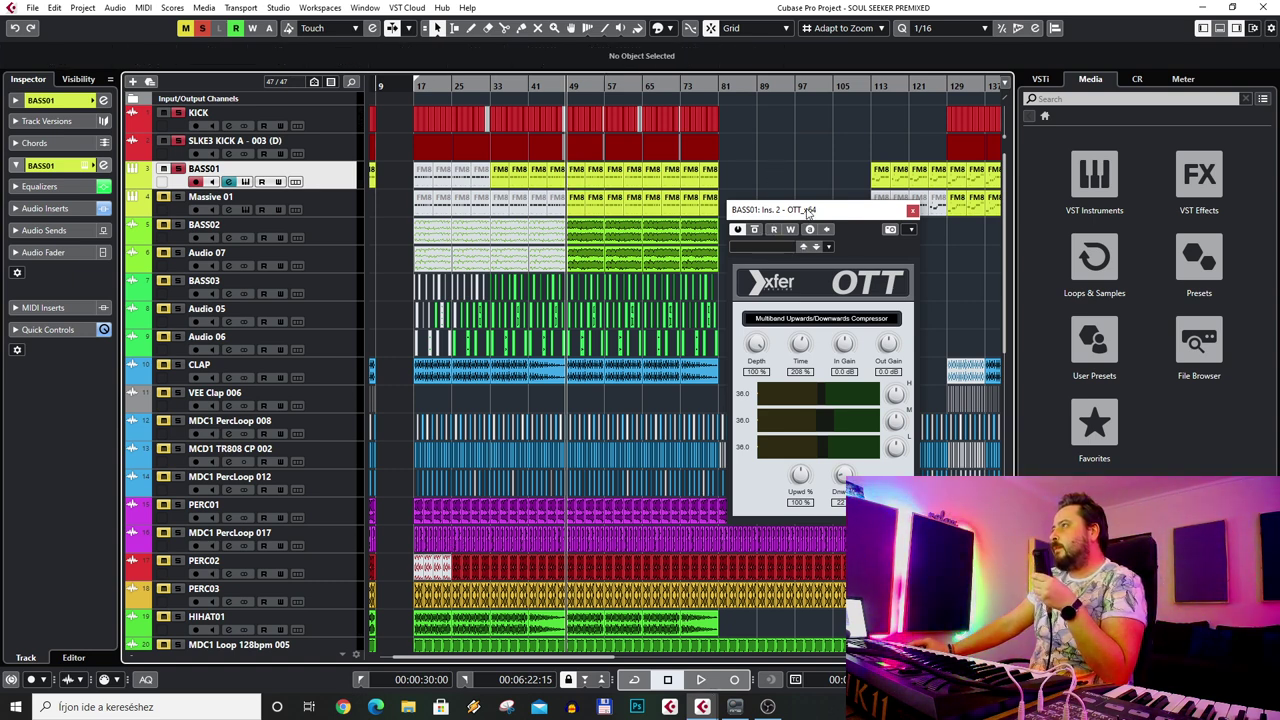
drag(808, 212, 888, 178)
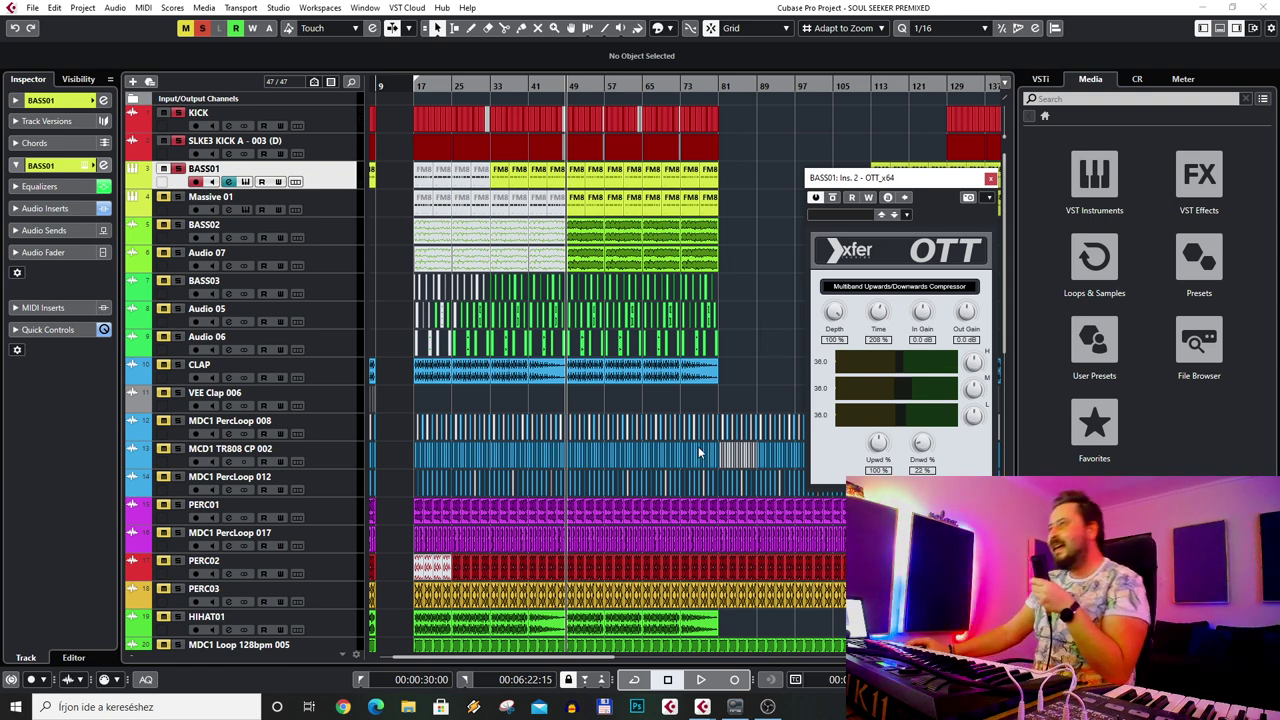
- Play from bar 49 and inspect the FabFilter Pro-Q 2 insert on BASS01, then stop playback
click(701, 680)
click(44, 208)
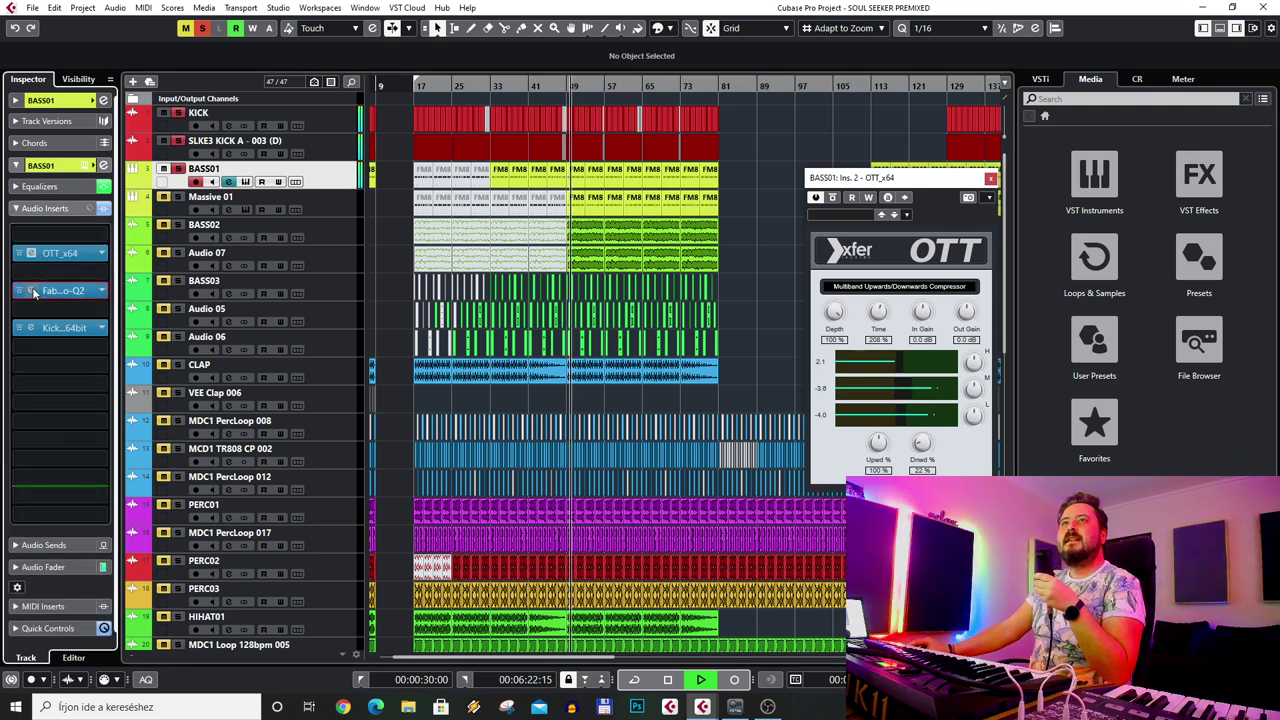
click(33, 291)
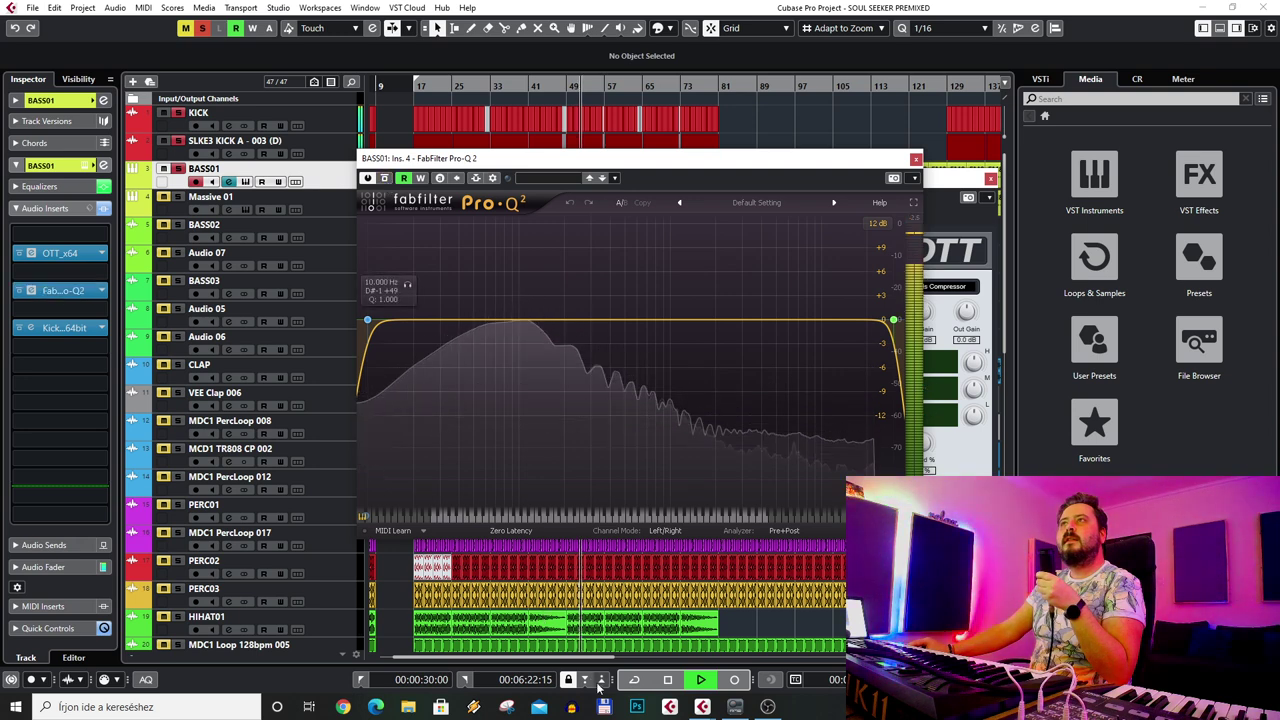
click(671, 680)
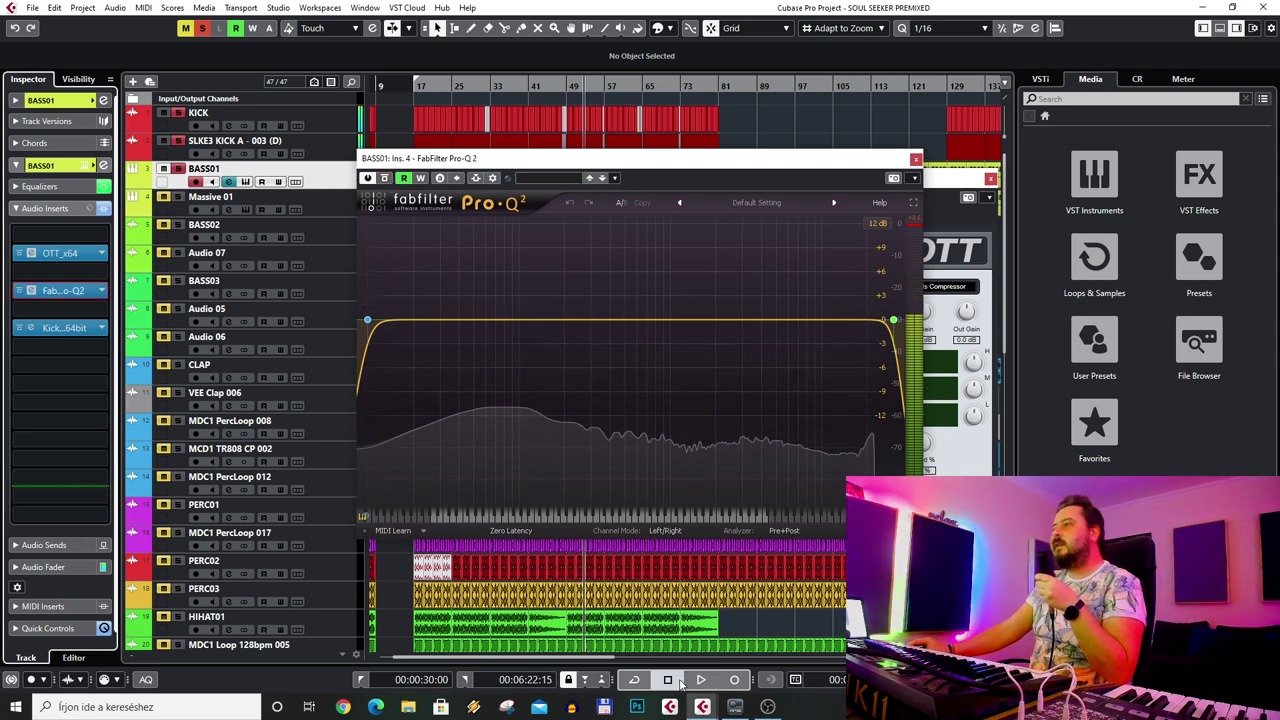
- Close the OTT editor and recheck the FabFilter Pro-Q 2 editor on BASS01 before closing it
click(33, 290)
click(33, 290)
click(33, 290)
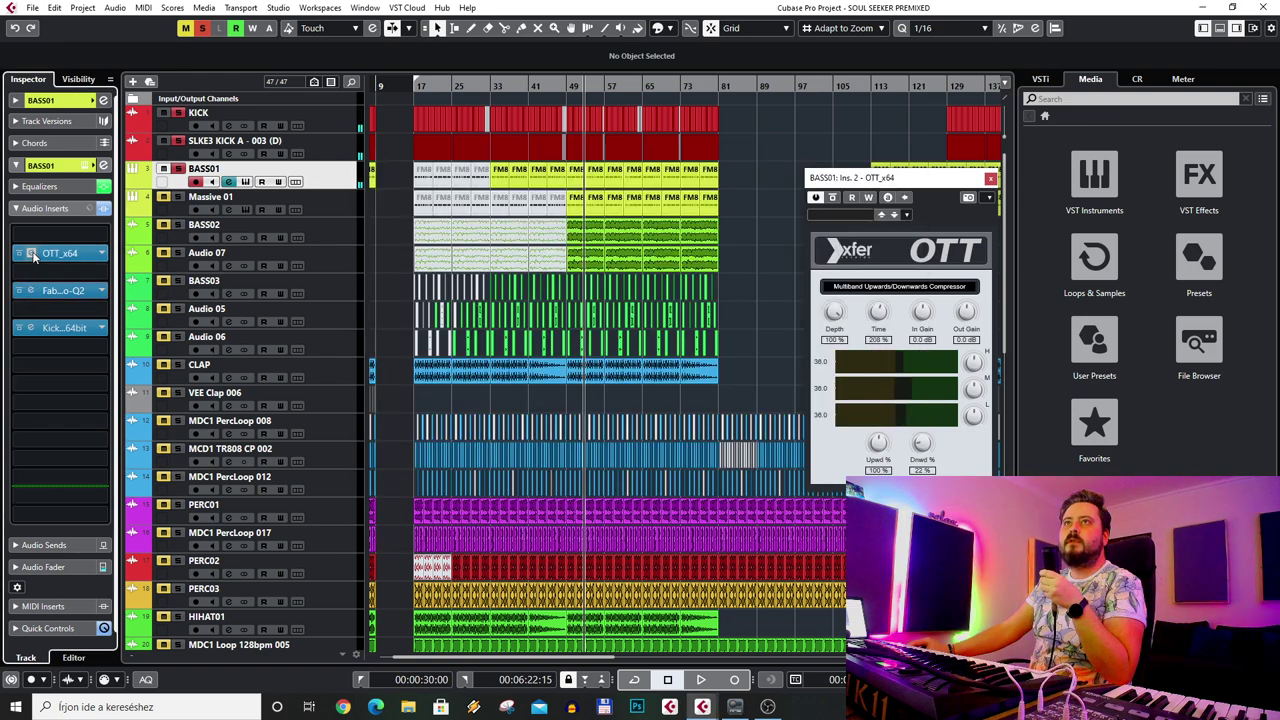
click(32, 254)
click(33, 290)
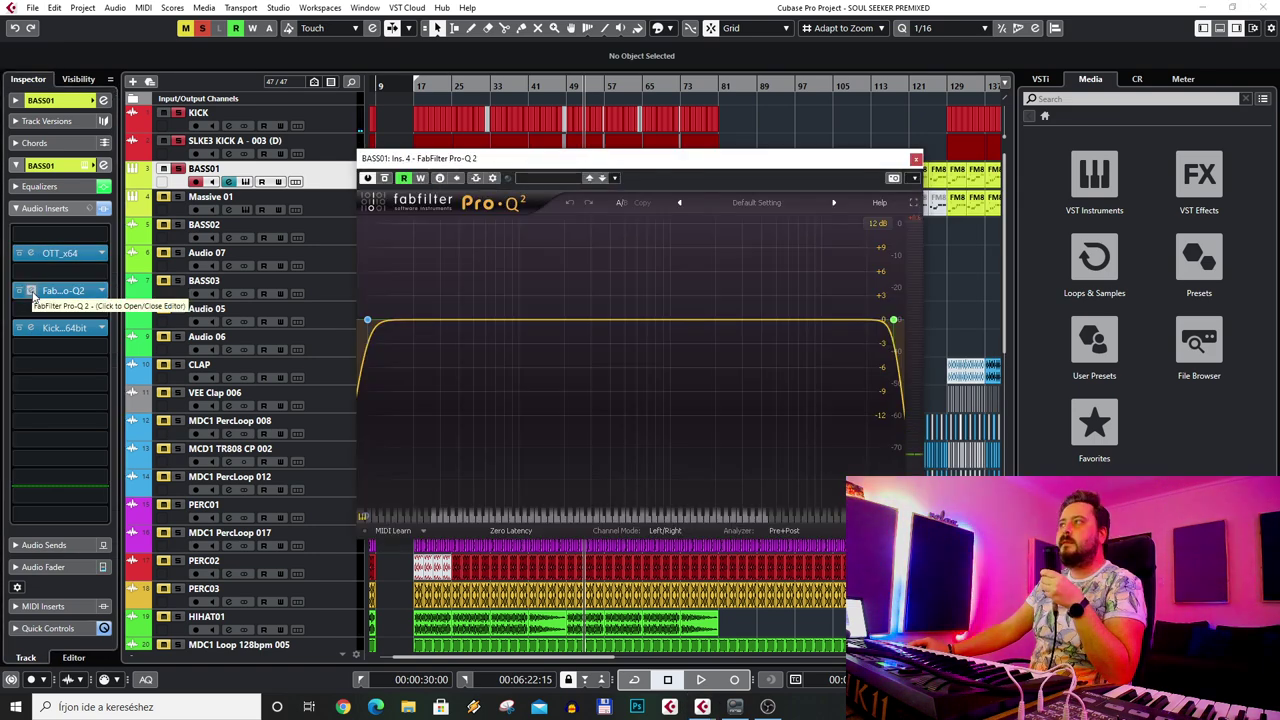
click(33, 290)
- Return the project cursor to bar 49 and review BASS01's channel equalizer and Kickstart insert
drag(560, 92, 560, 220)
click(40, 186)
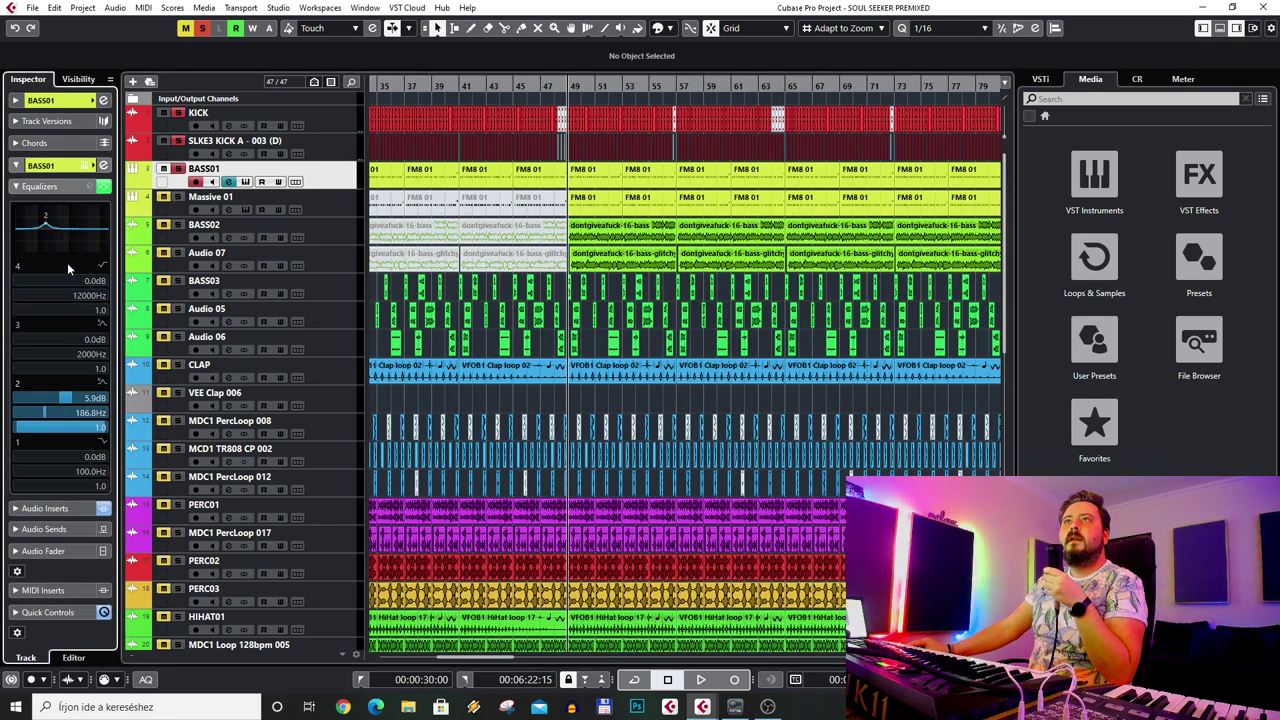
click(45, 508)
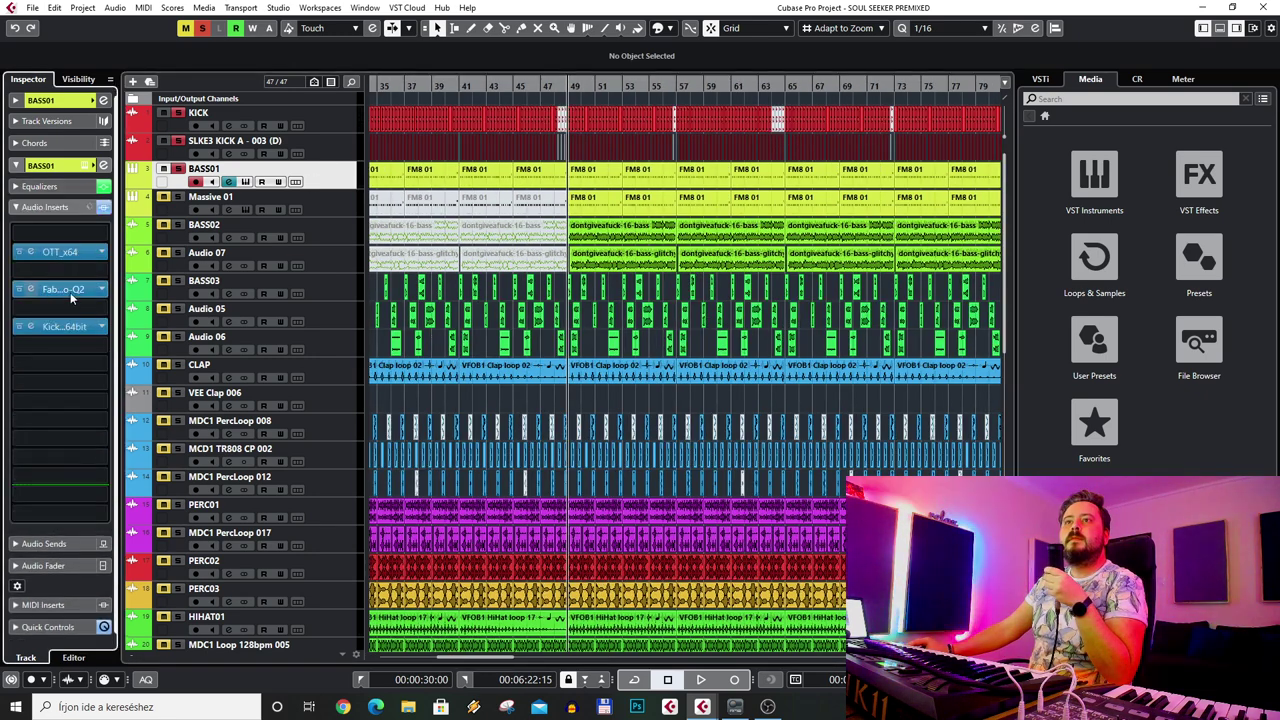
click(34, 327)
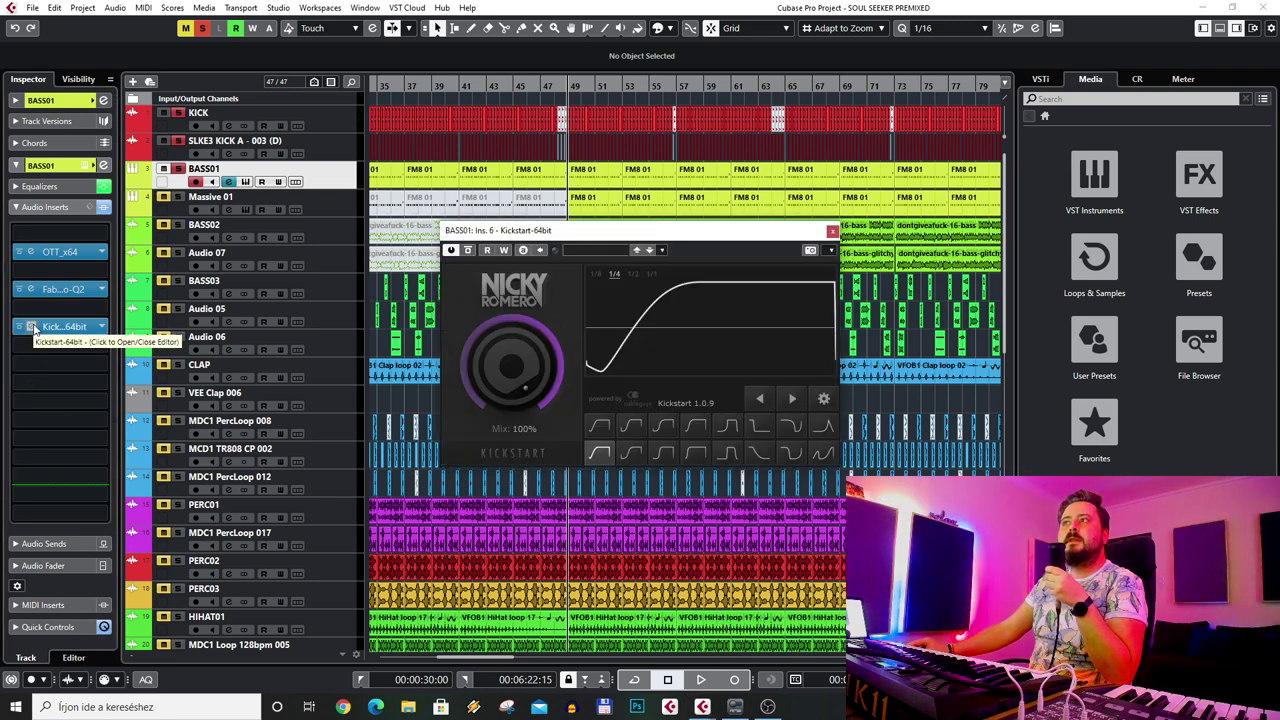
click(34, 327)
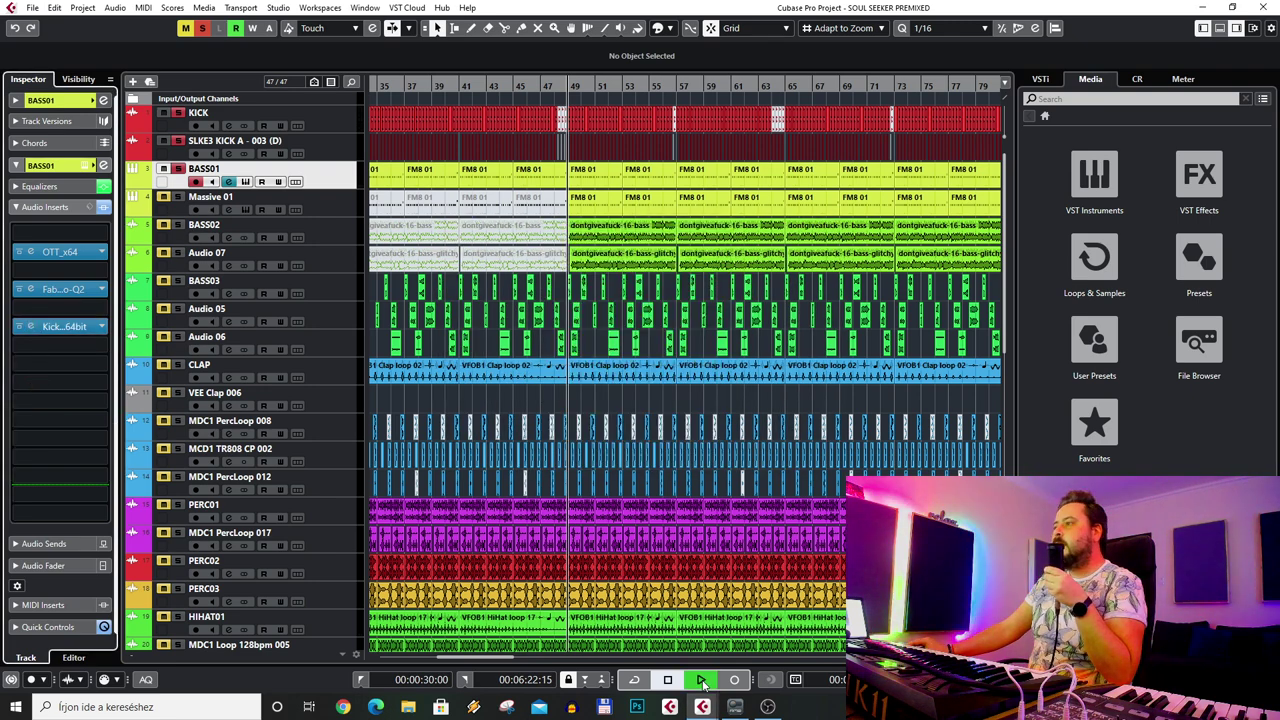
- Add the Massive 01 track to the soloed kick and BASS01 tracks during playback, and stop playback
key(g)
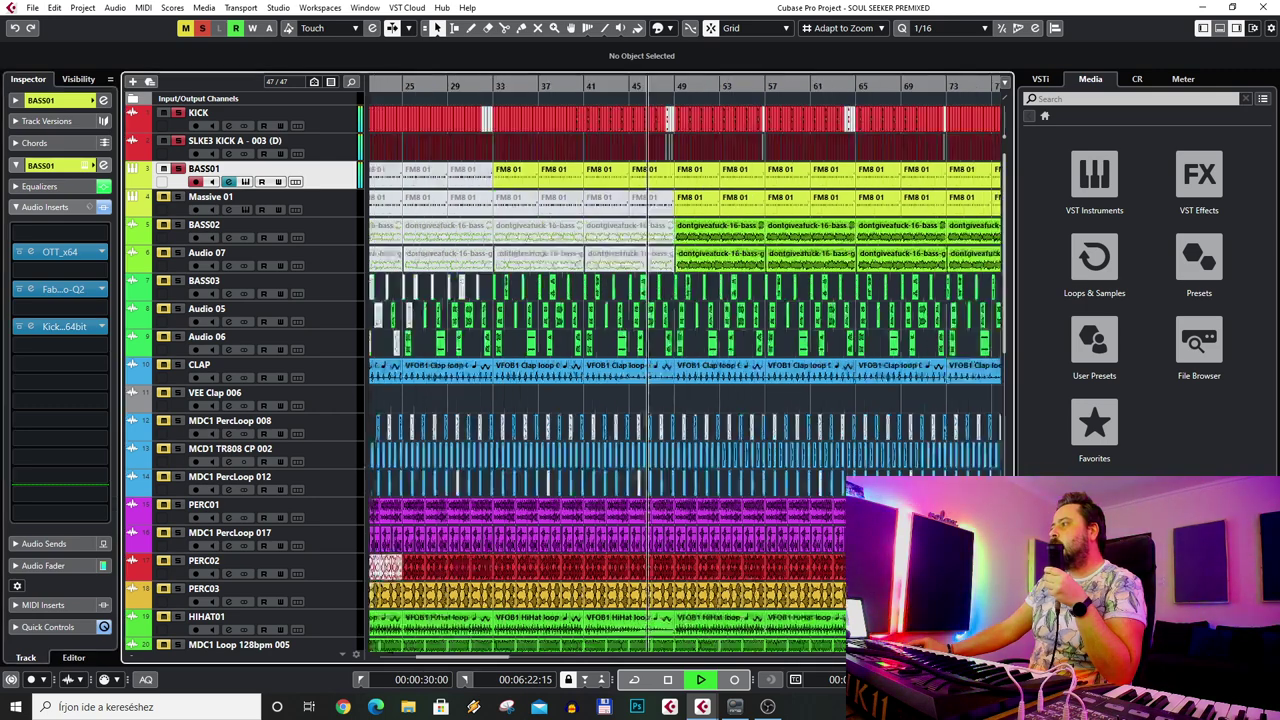
key(shift+f)
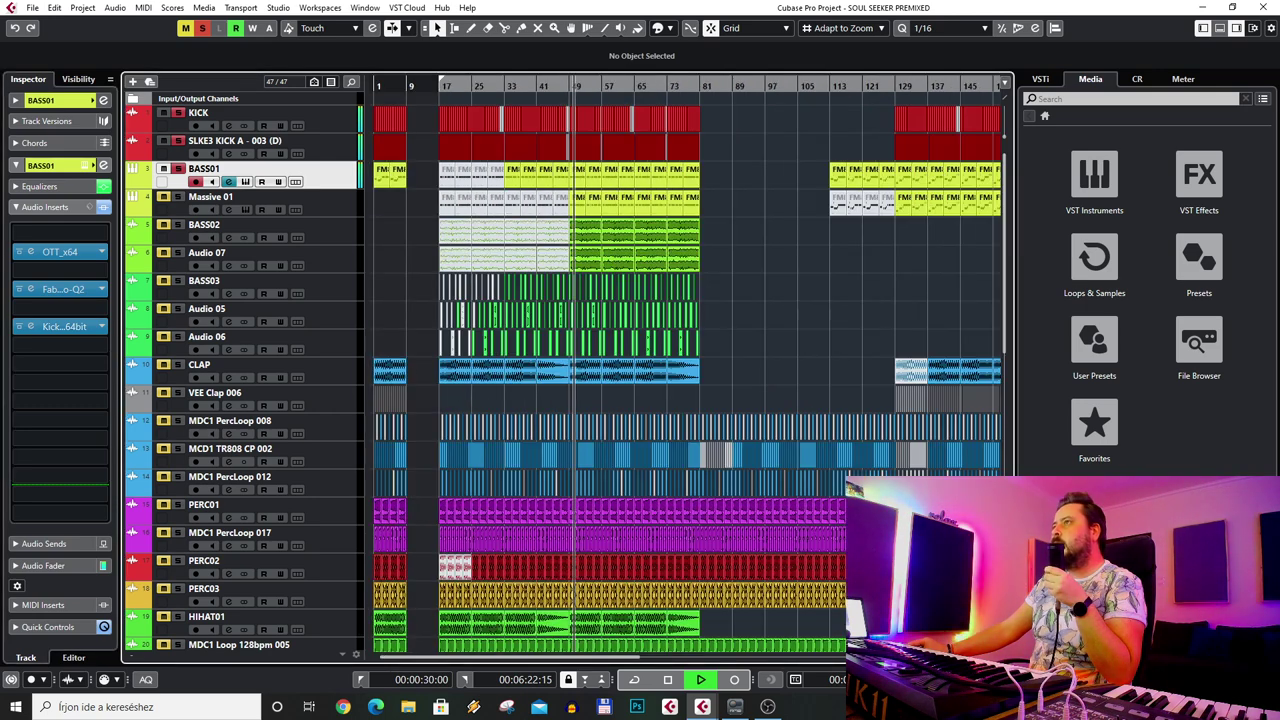
click(170, 212)
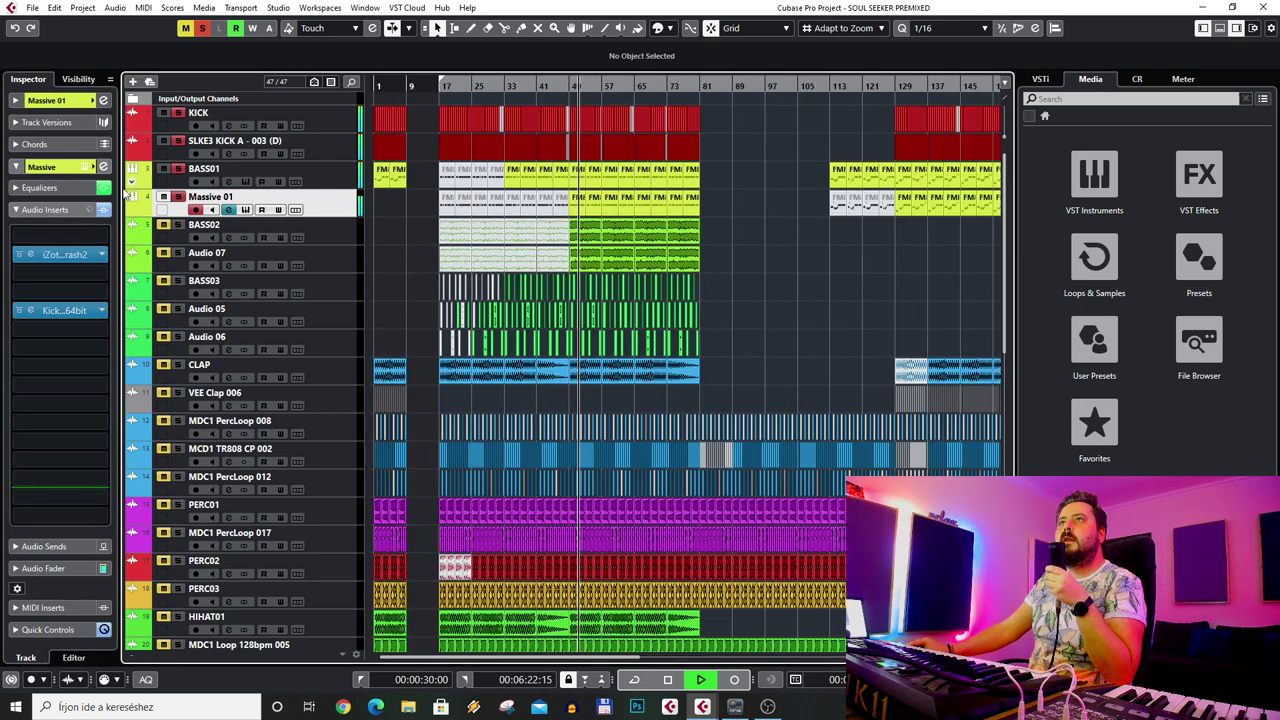
click(678, 680)
- Play the soloed kick and bass tracks from bar 49 and open the Massive instrument on the Massive 01 track
key(h)
key(h)
key(h)
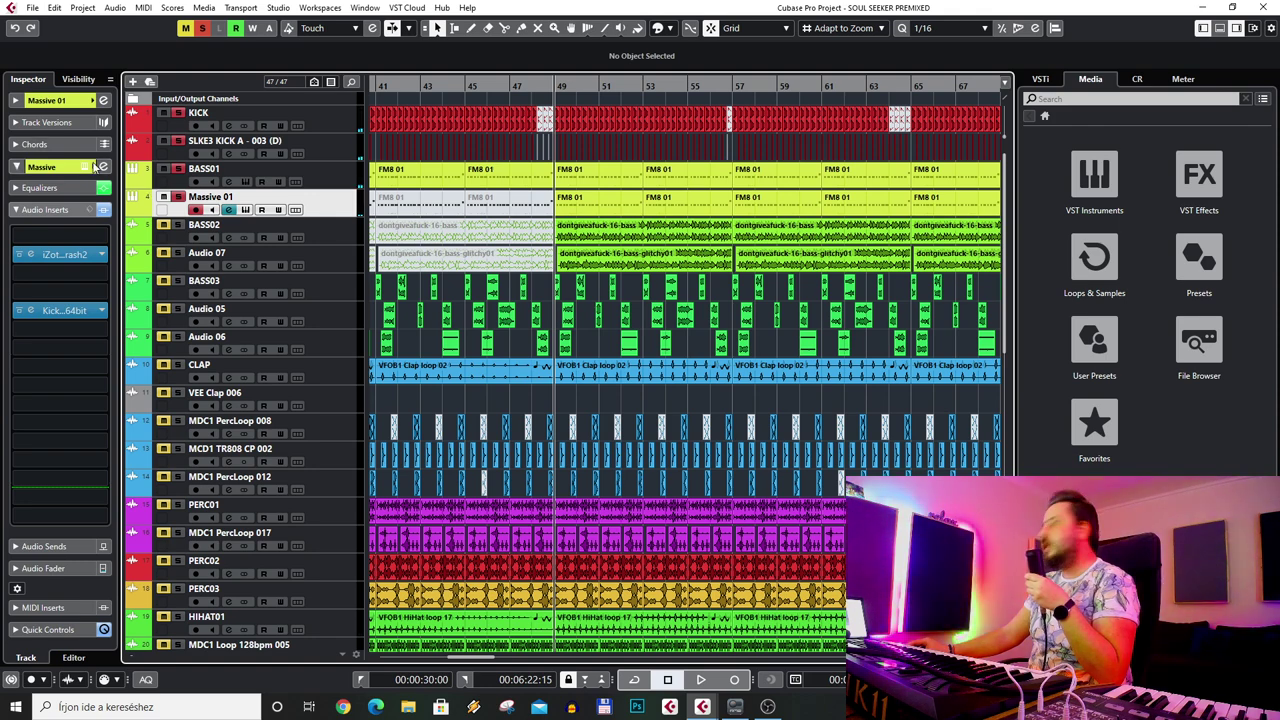
click(700, 679)
click(229, 209)
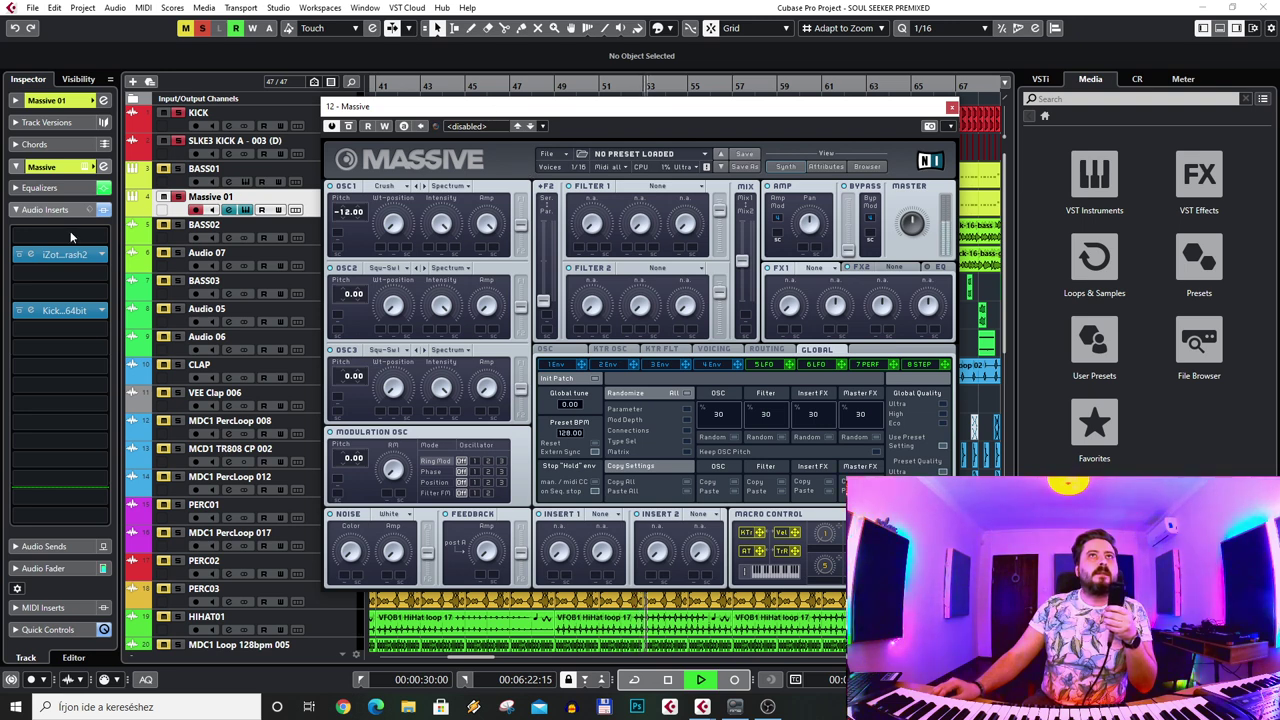
- Toggle the iZotope Trash 2 insert's bypass off and on for Massive 01, and move the Massive window off the arrangement
click(19, 255)
click(19, 255)
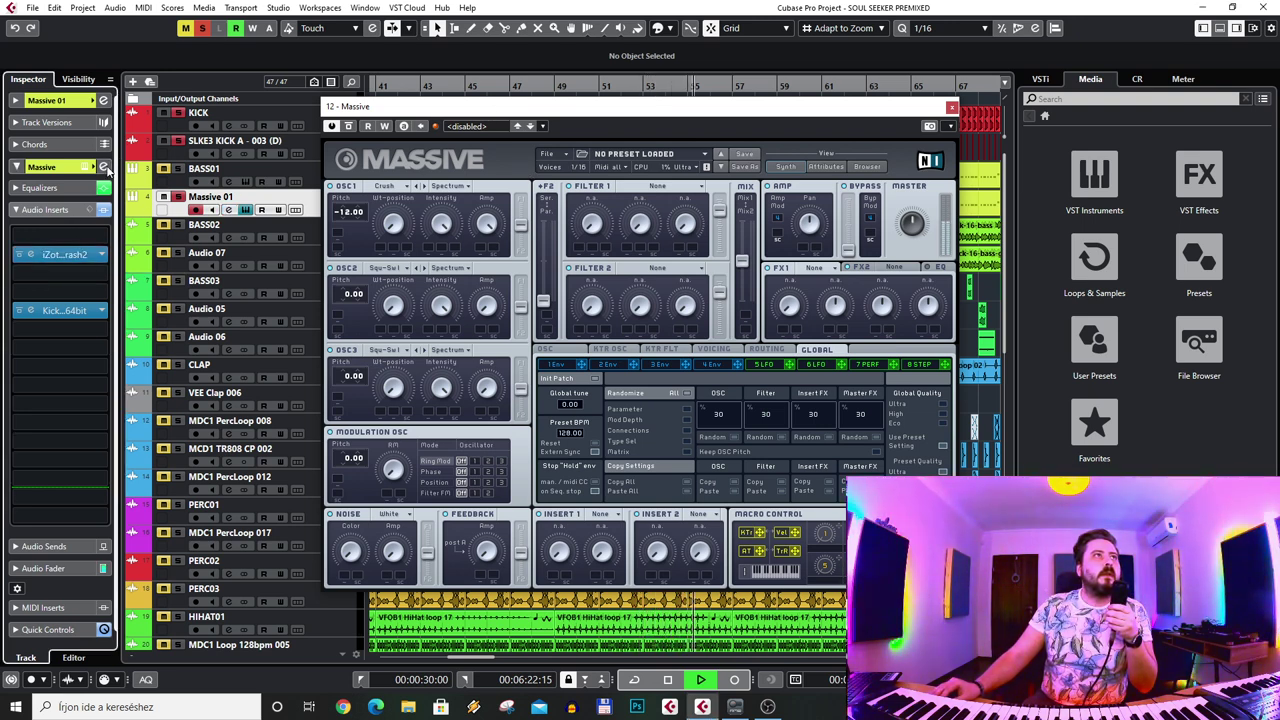
click(103, 167)
drag(532, 112, 956, 203)
click(907, 133)
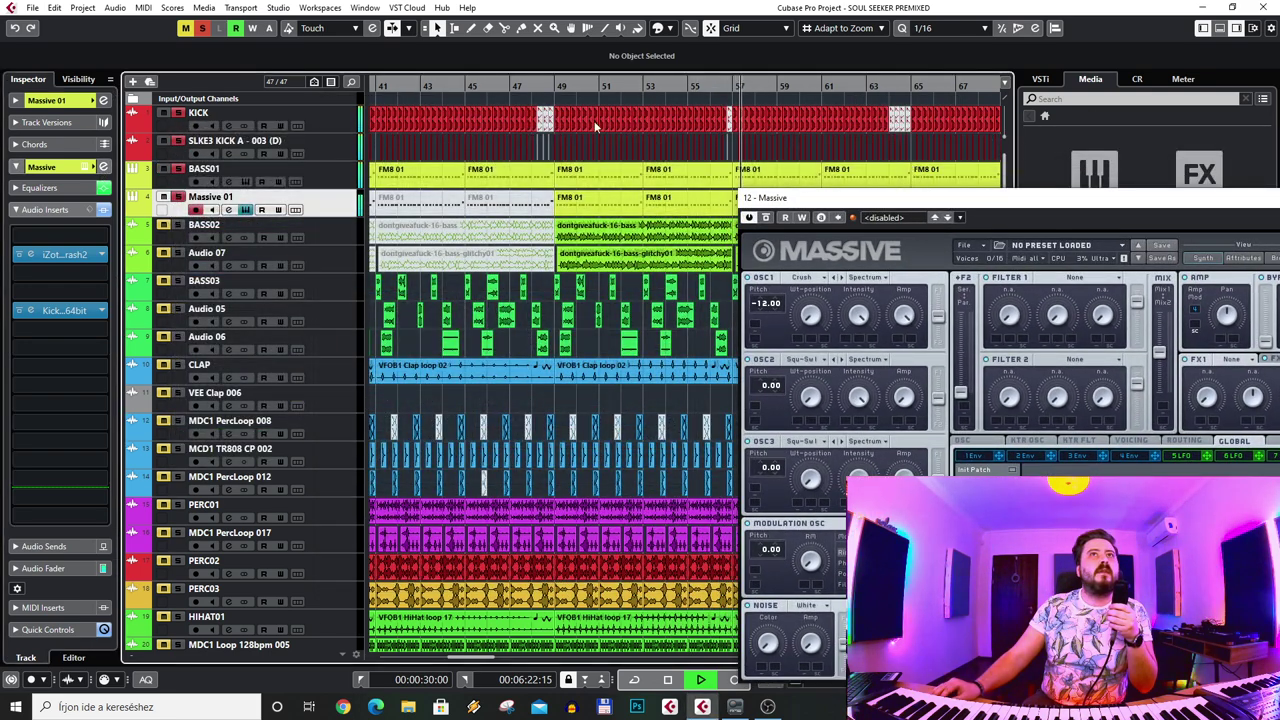
- Review the Massive 01 track's channel equalizer while the soloed kick and bass tracks play from bar 49
click(103, 167)
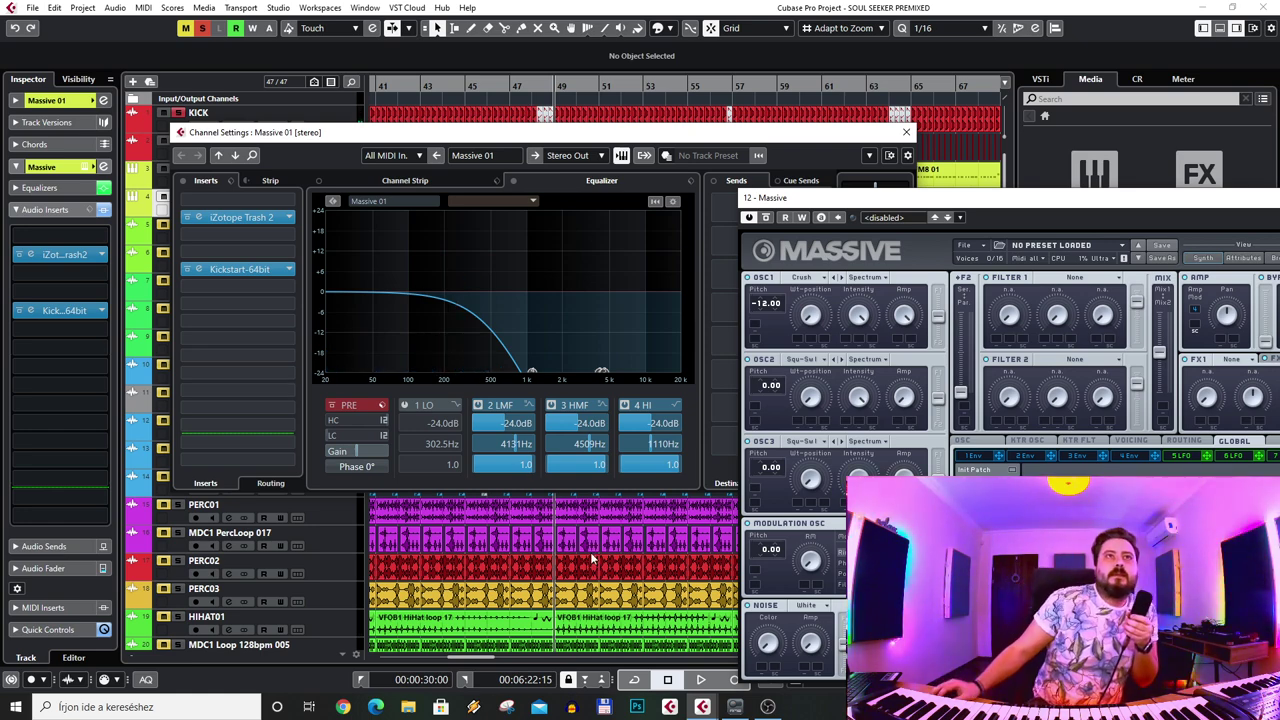
key(space)
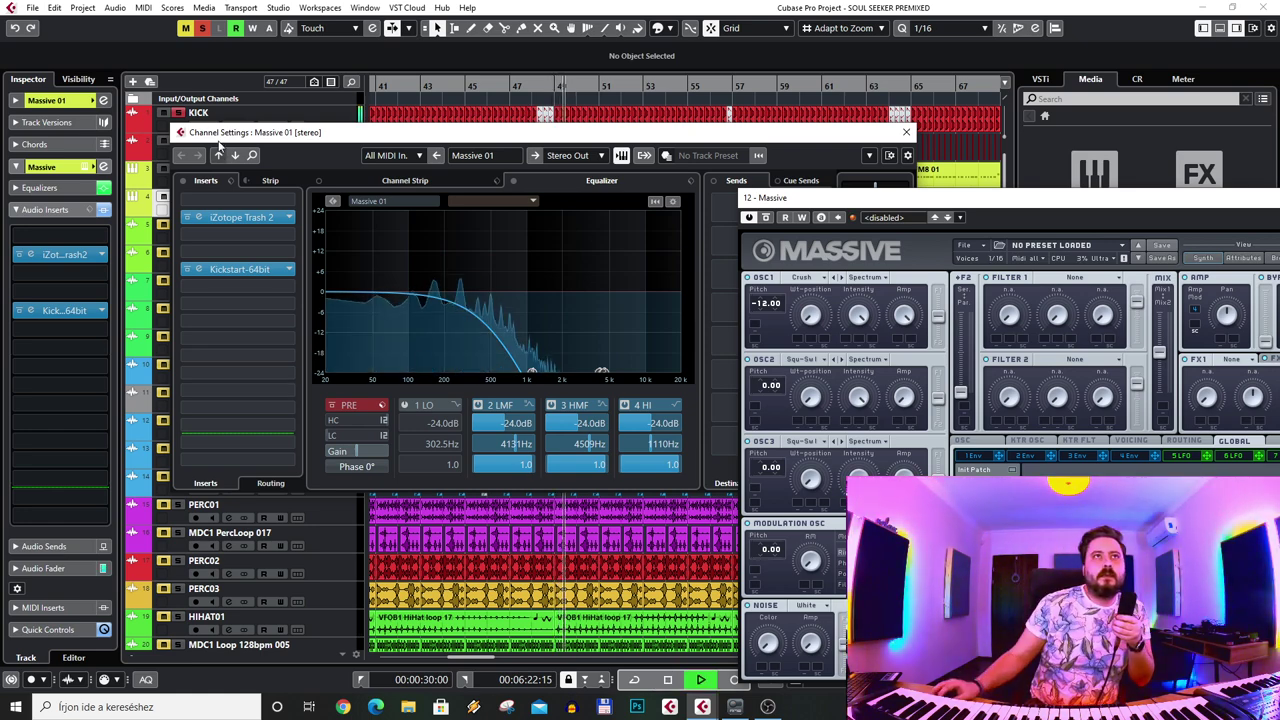
click(164, 197)
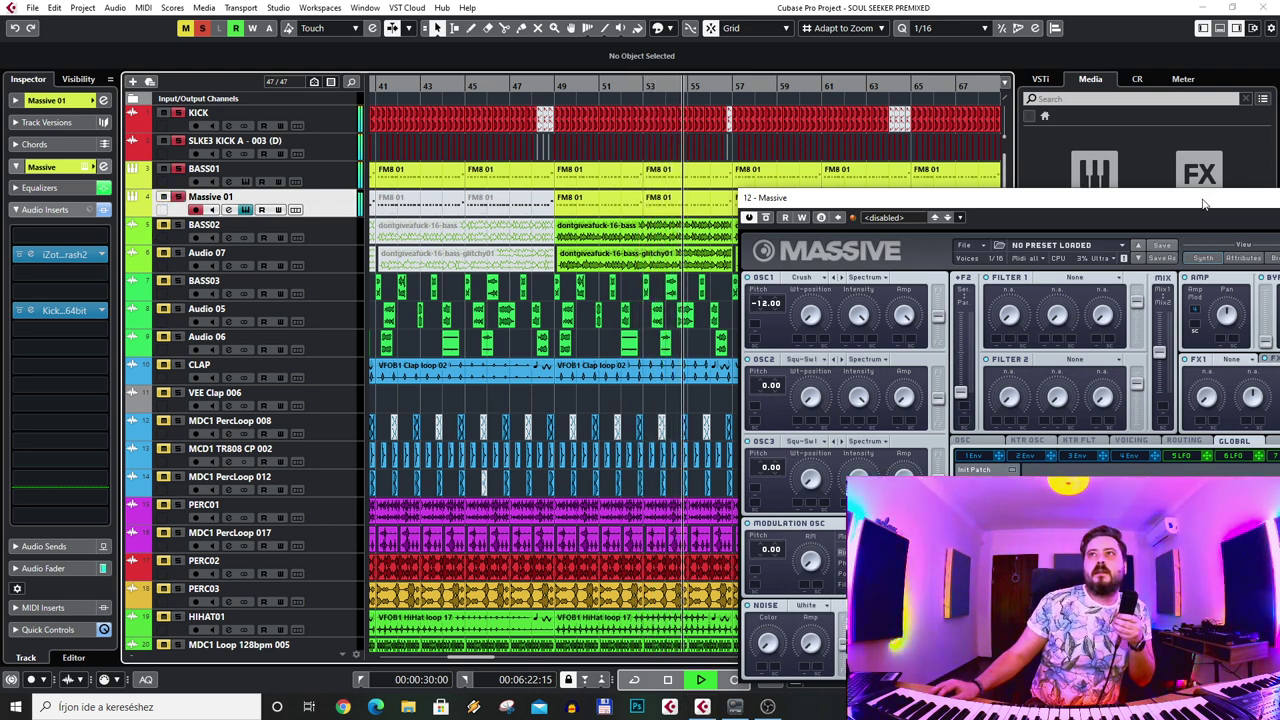
- Close the Massive instrument window, stop playback and return the project cursor to bar 49
drag(1000, 197, 470, 185)
click(838, 188)
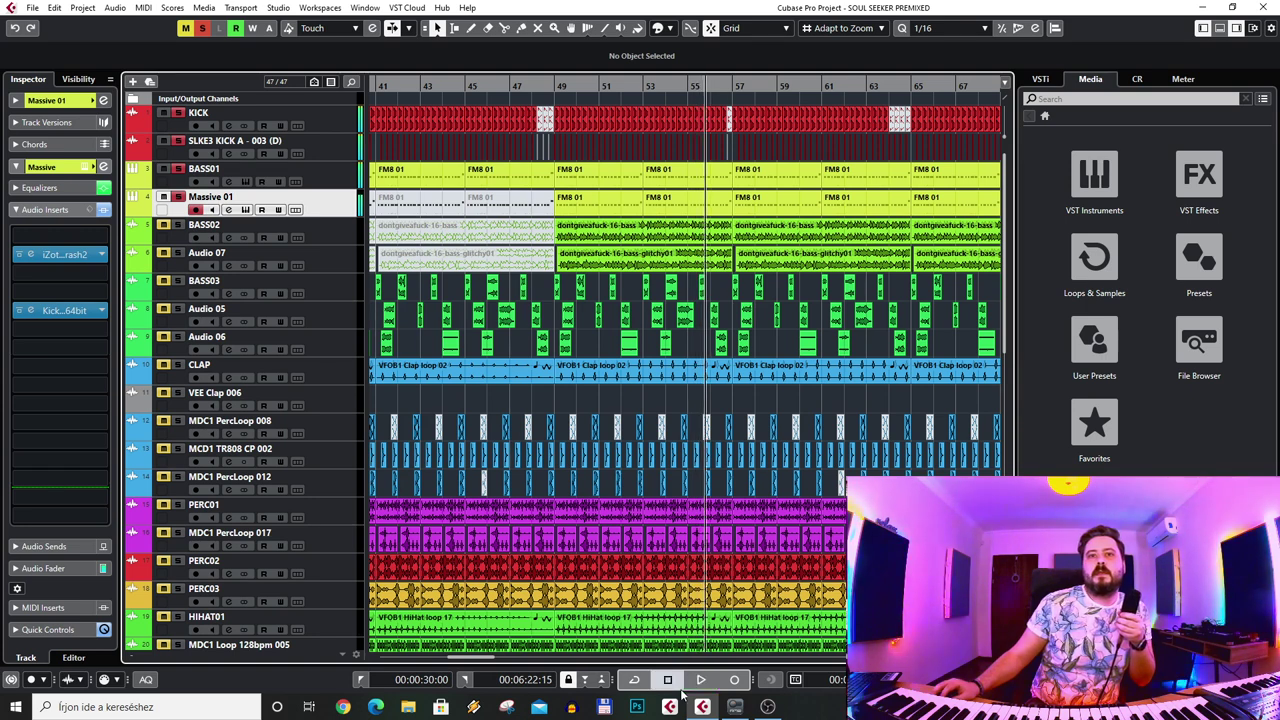
drag(567, 86, 520, 120)
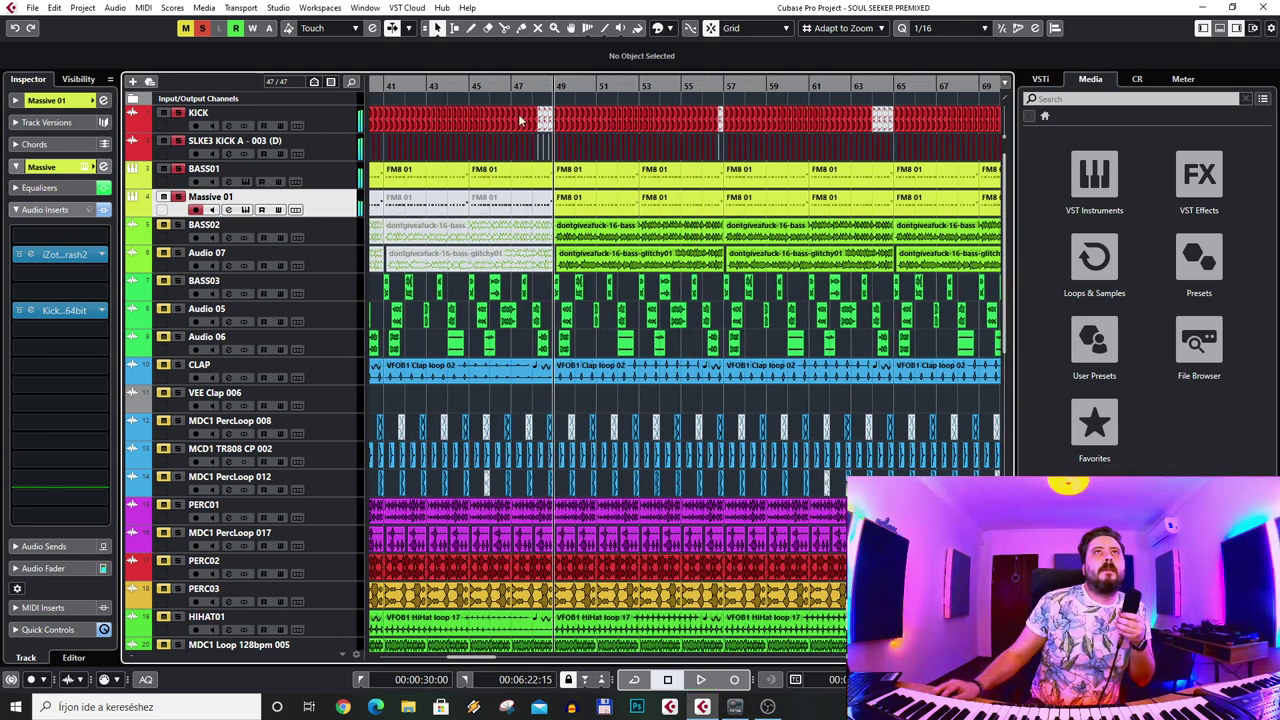
- Audition BASS02 and Audio 07 with the kick tracks in place of BASS01 and Massive 01, and show BASS02's inserts
click(167, 255)
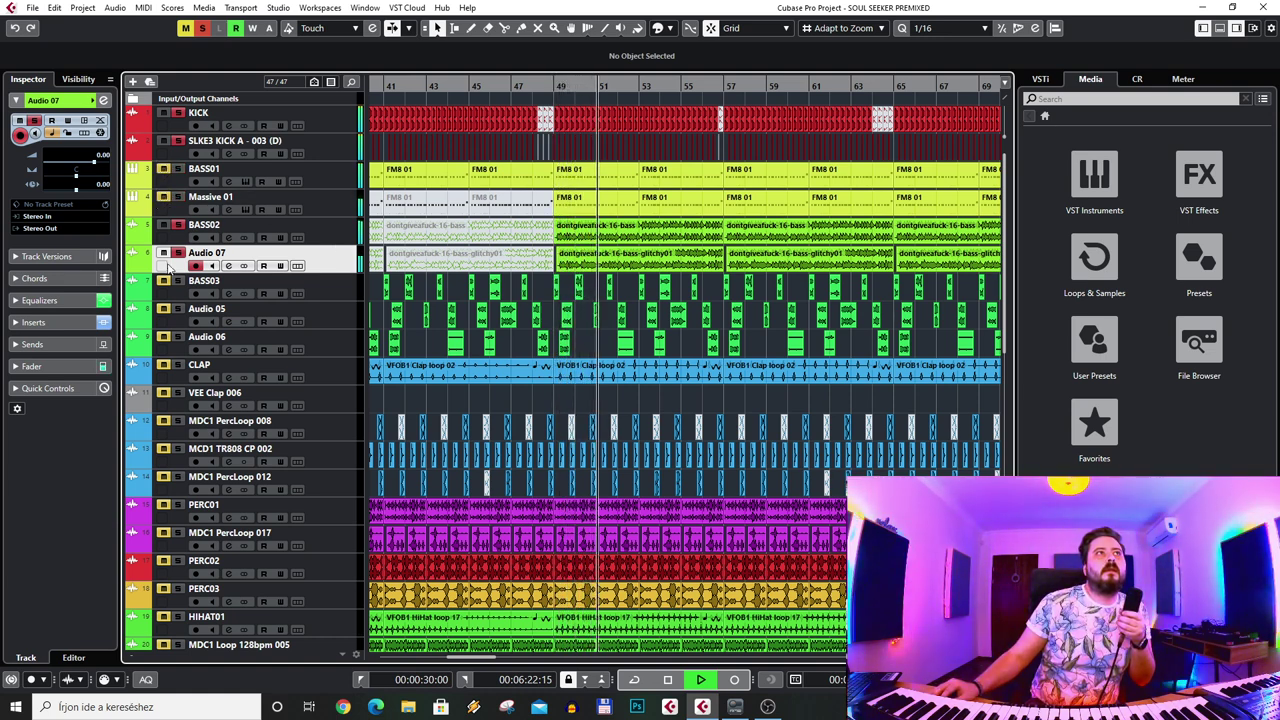
key(Up)
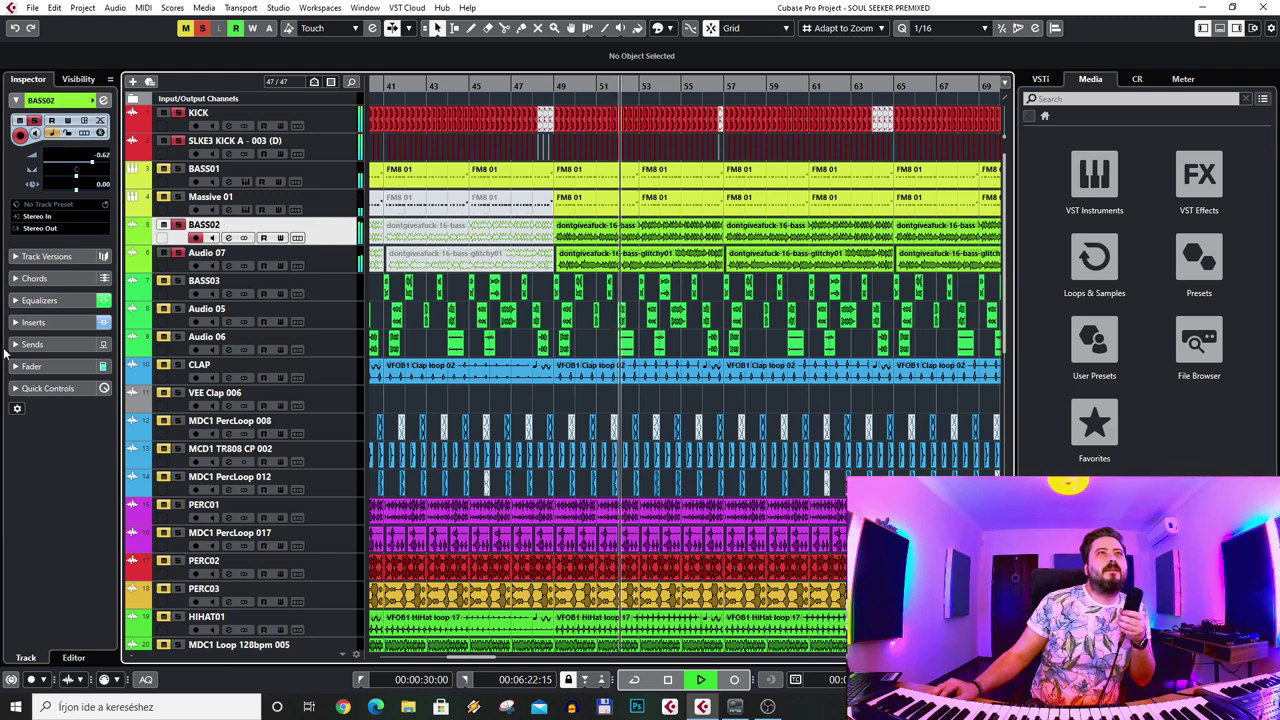
click(53, 322)
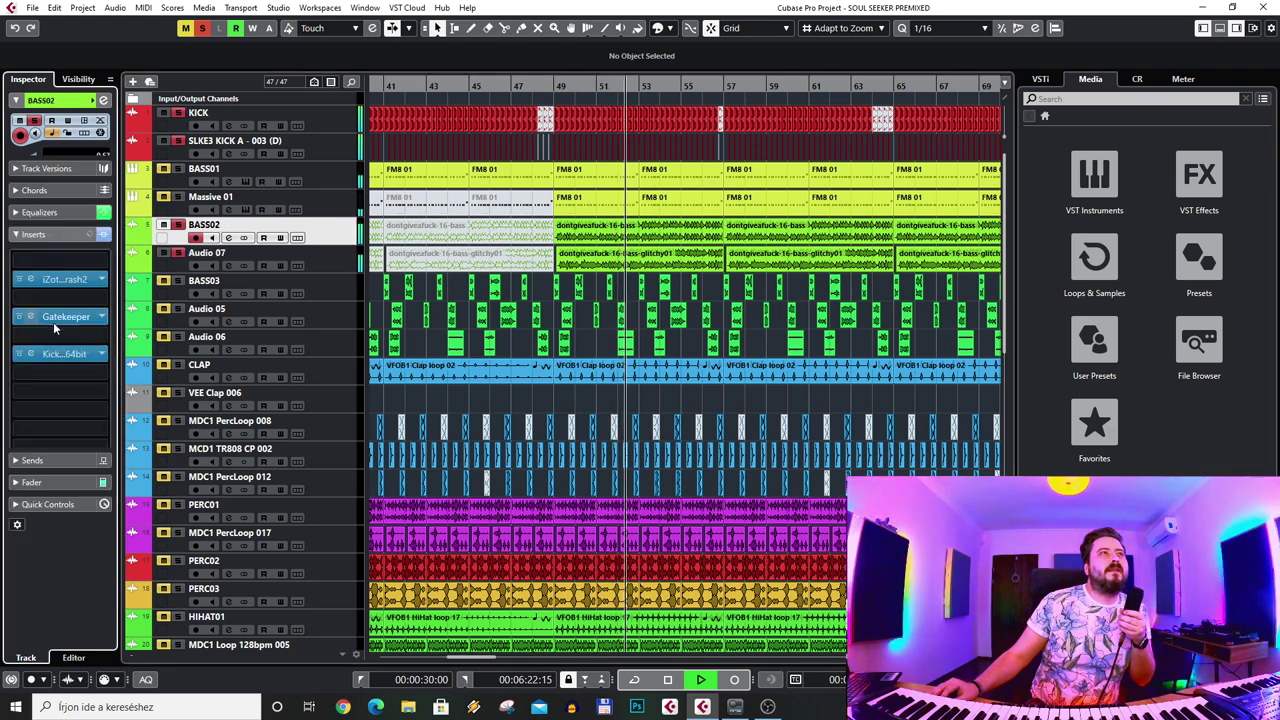
click(333, 250)
click(338, 240)
click(337, 262)
click(333, 244)
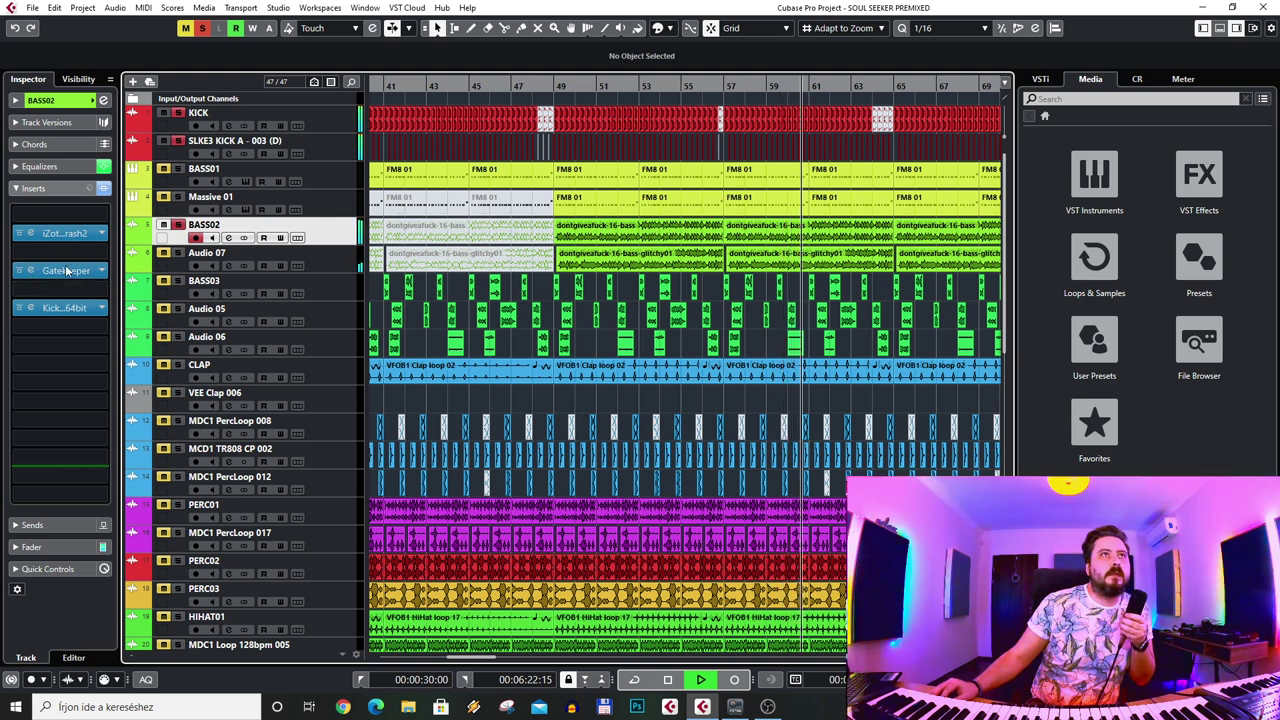
- Toggle the Gatekeeper insert's bypass and view its editor on BASS02, and stop playback with the cursor at bar 49
click(19, 271)
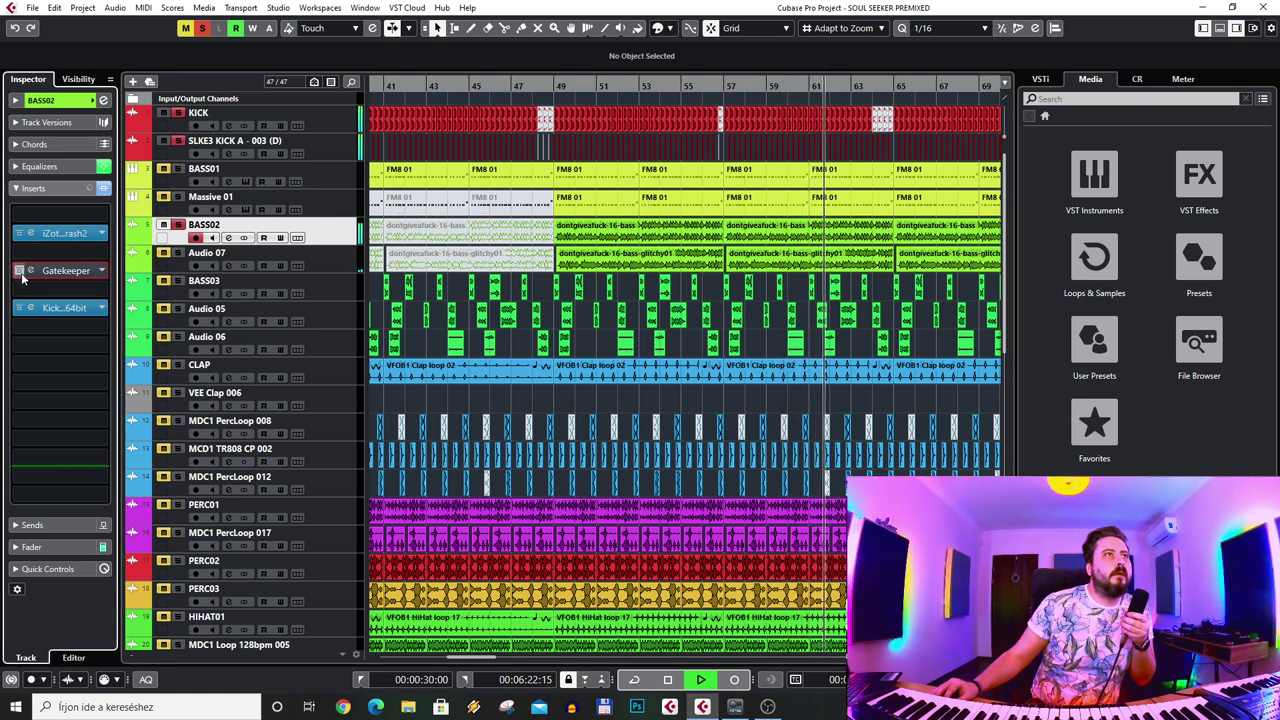
click(31, 271)
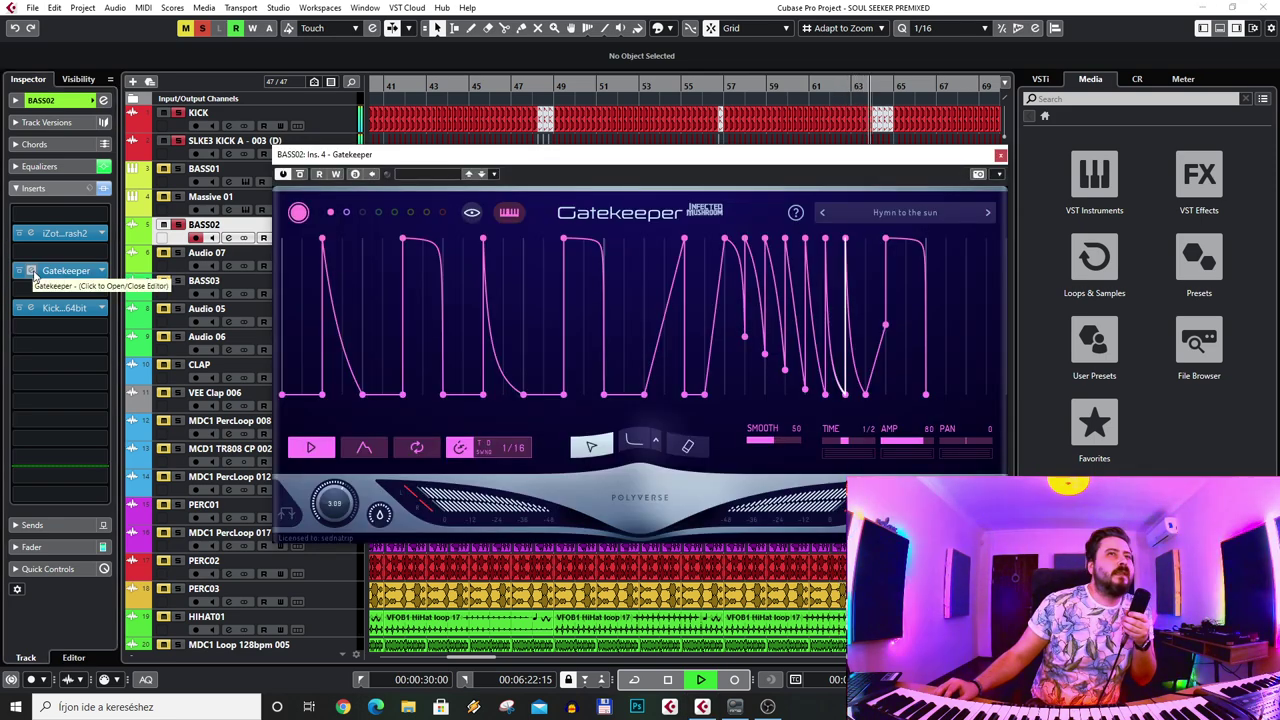
click(31, 271)
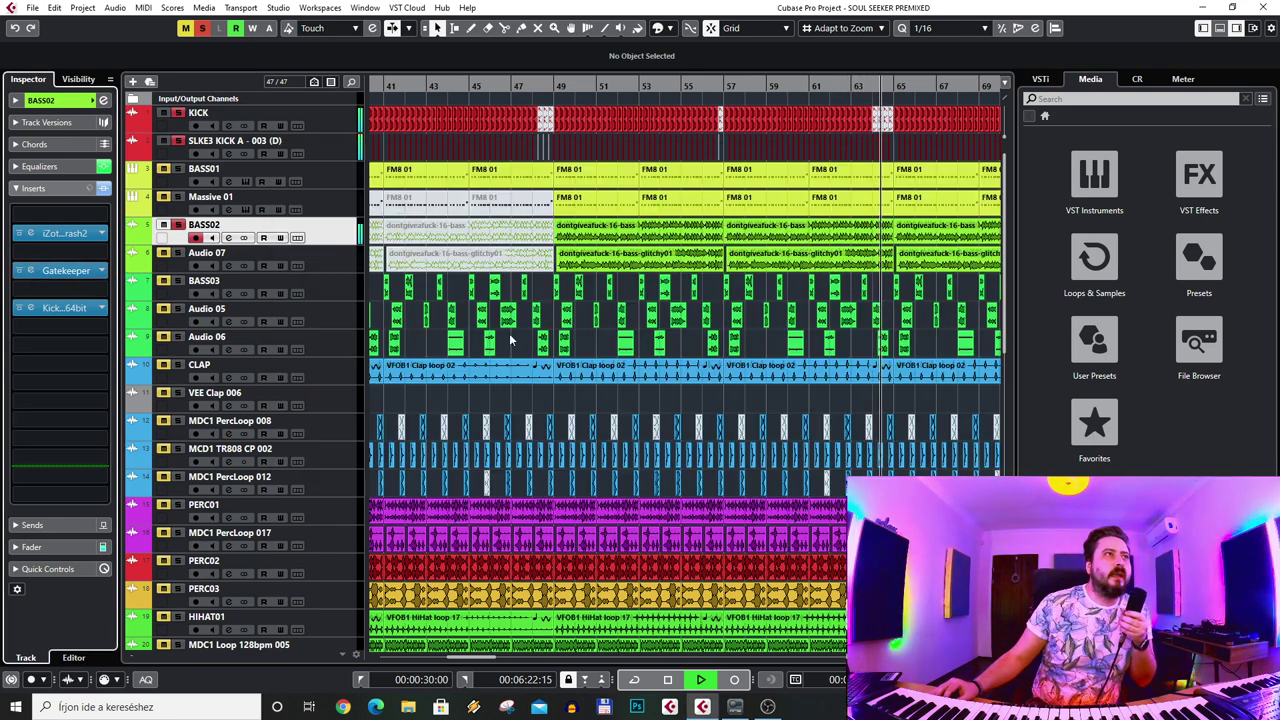
click(676, 681)
click(551, 90)
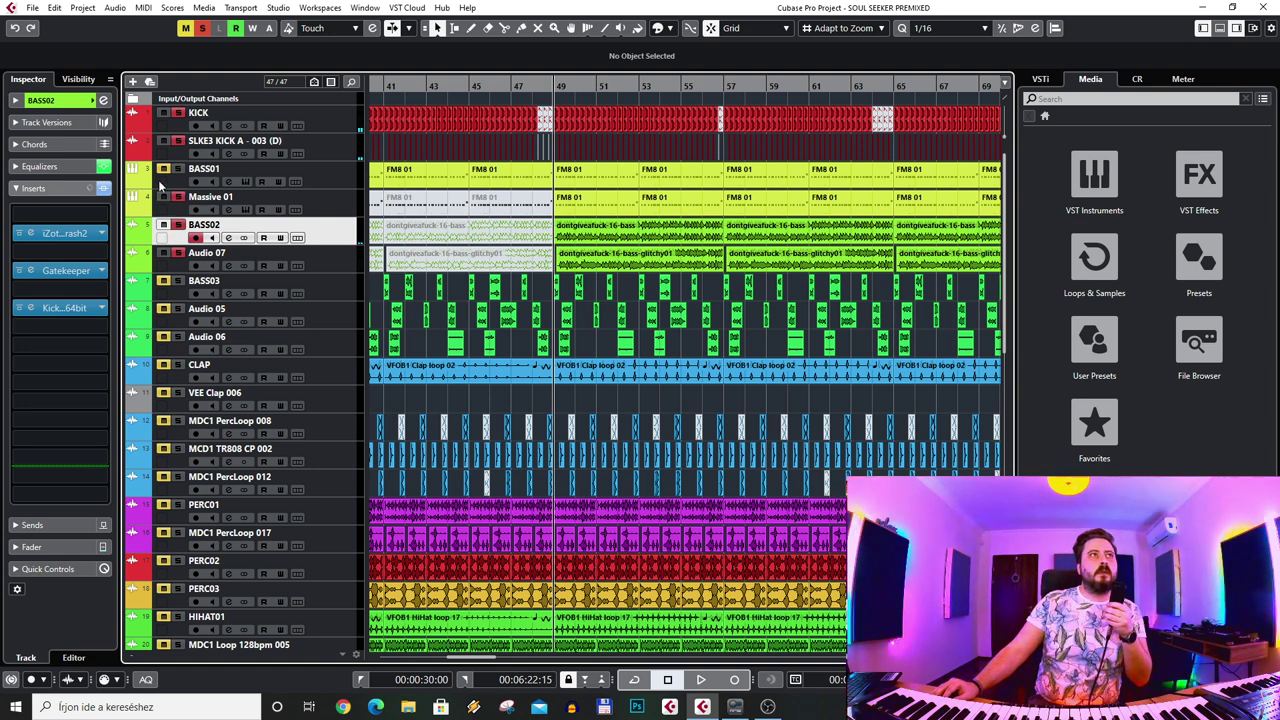
- Solo all bass tracks from BASS01 to Audio 06 alongside the kick tracks
key(Up)
key(Up)
key(Up)
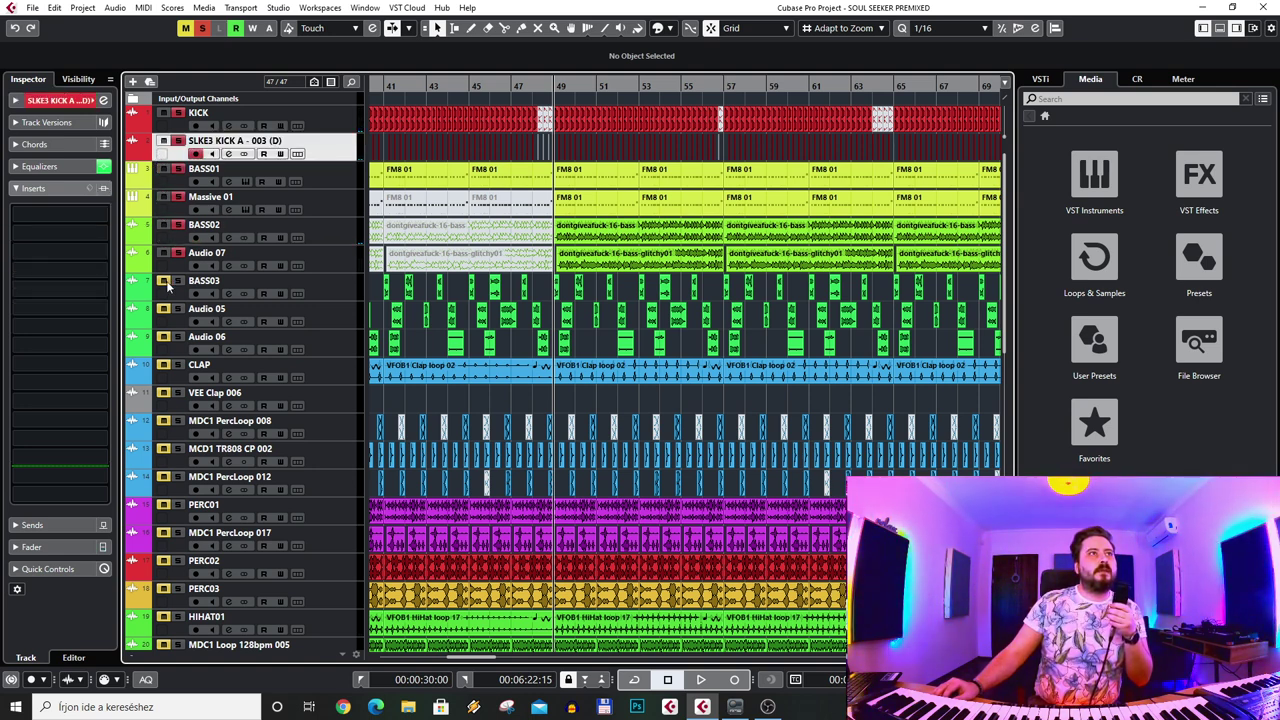
click(167, 259)
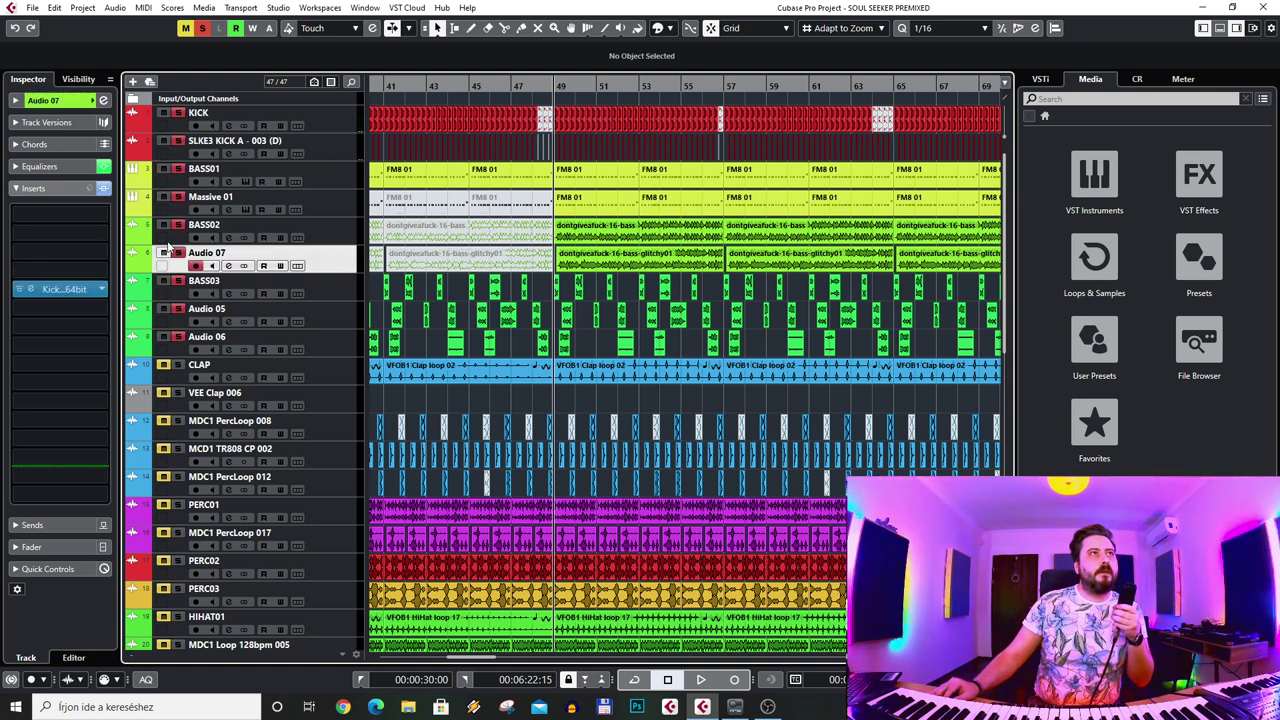
- Unsolo BASS01, Massive 01, BASS02 and Audio 07, and audition BASS03, Audio 05 and Audio 06 with the kicks
click(166, 205)
click(164, 222)
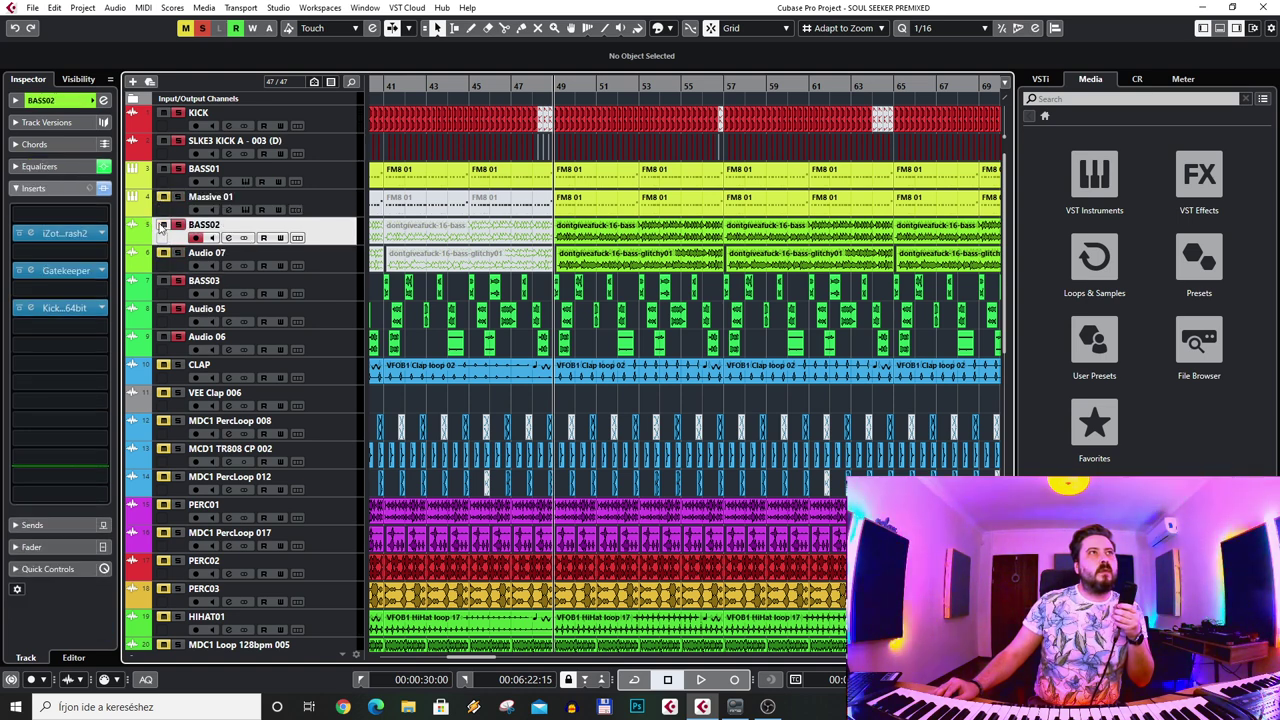
click(162, 153)
click(335, 288)
key(space)
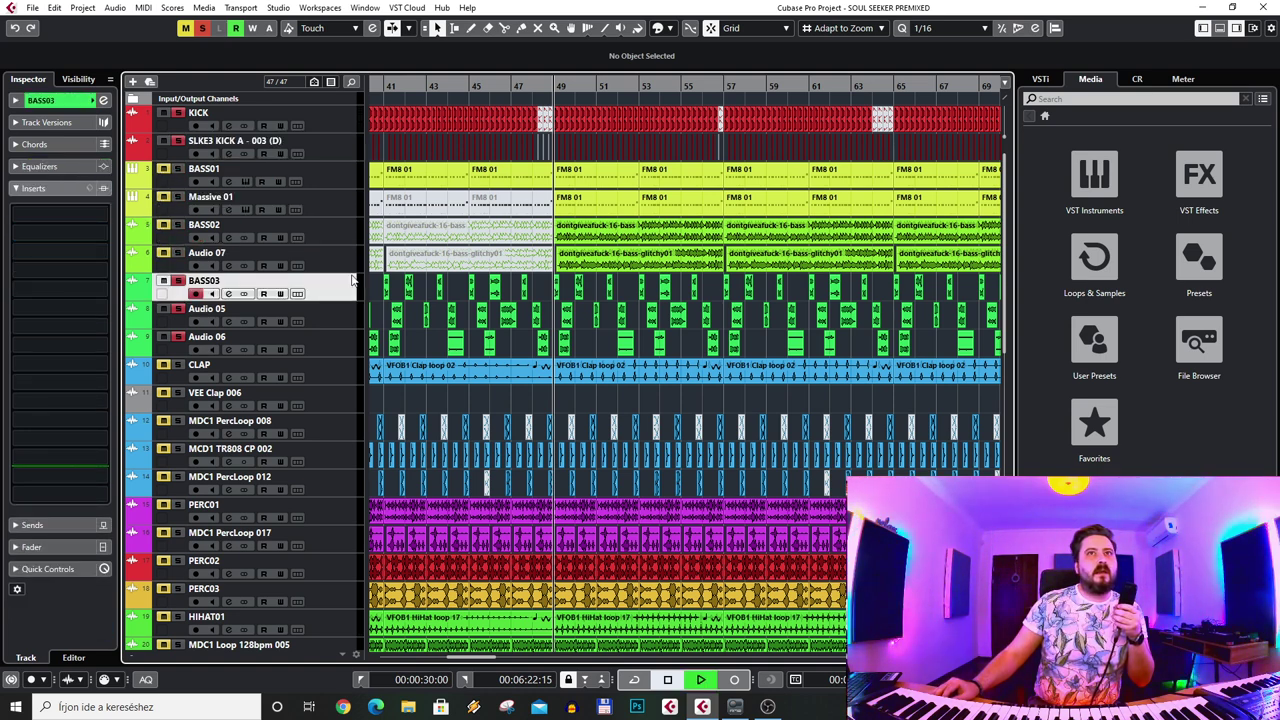
click(356, 346)
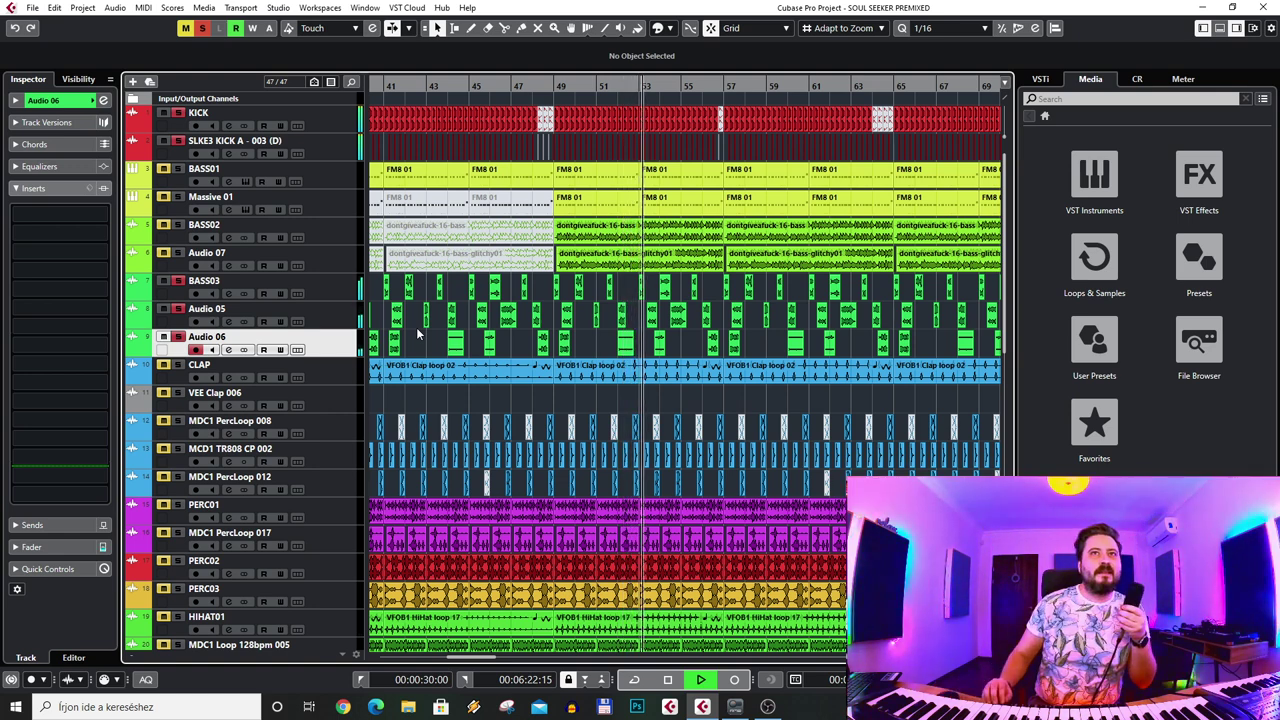
key(space)
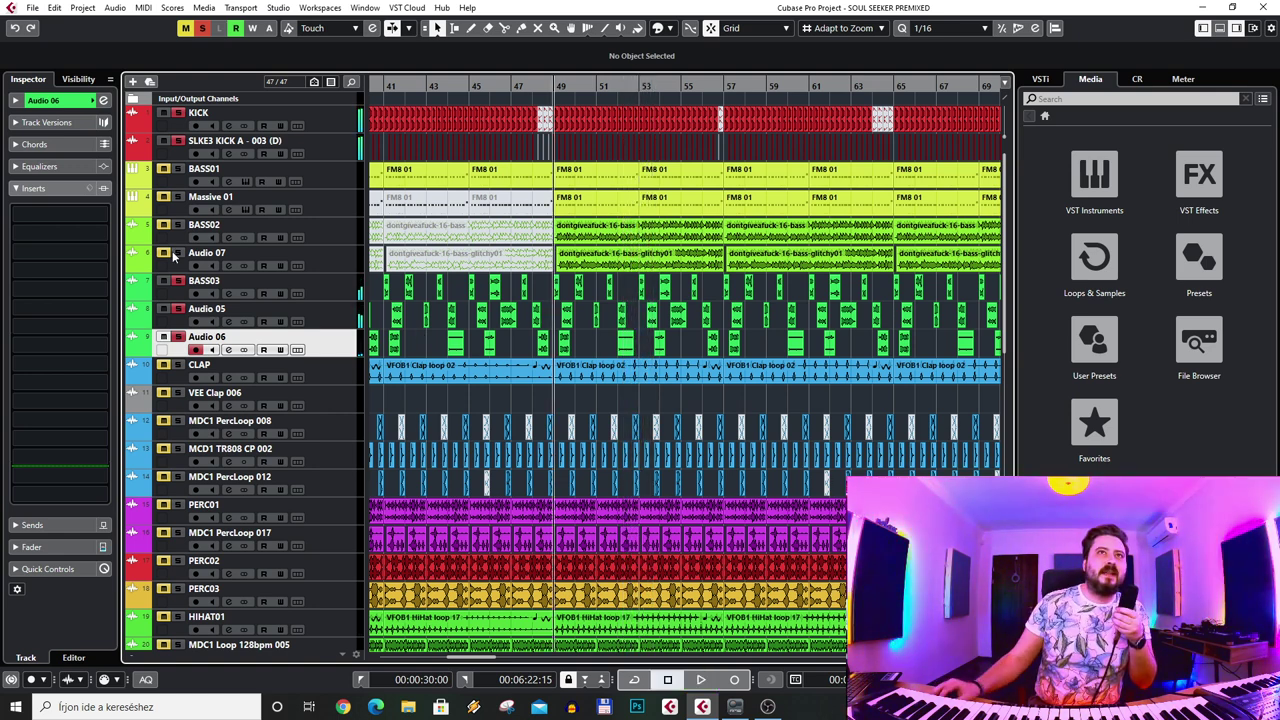
- Solo BASS01, Massive 01, BASS02 and Audio 07 again, and play all bass tracks with the kicks from bar 49
click(162, 170)
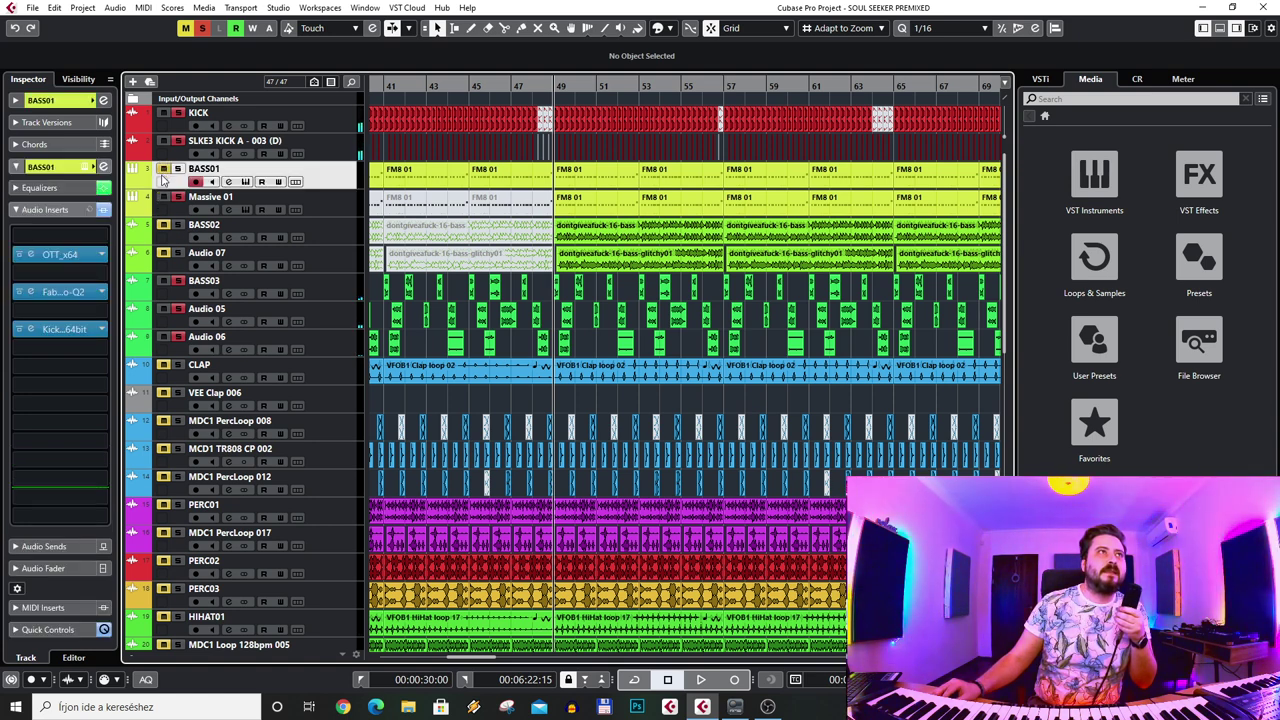
click(163, 258)
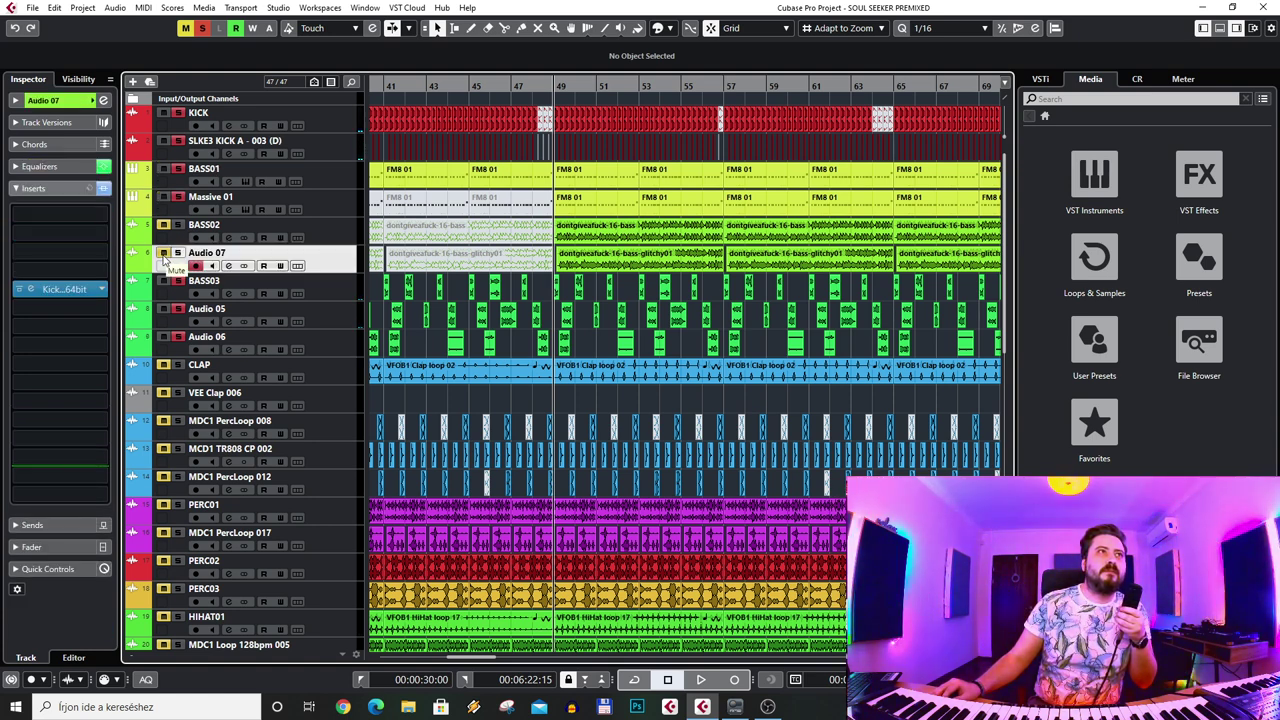
click(343, 339)
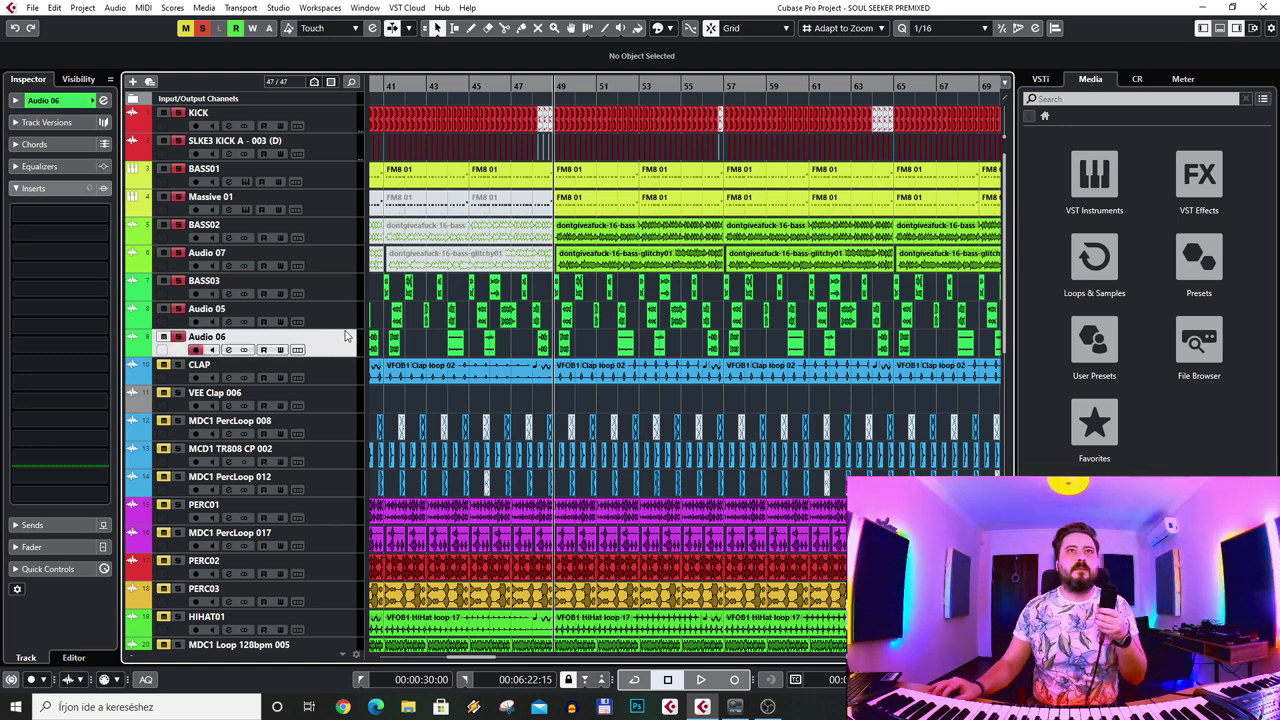
key(space)
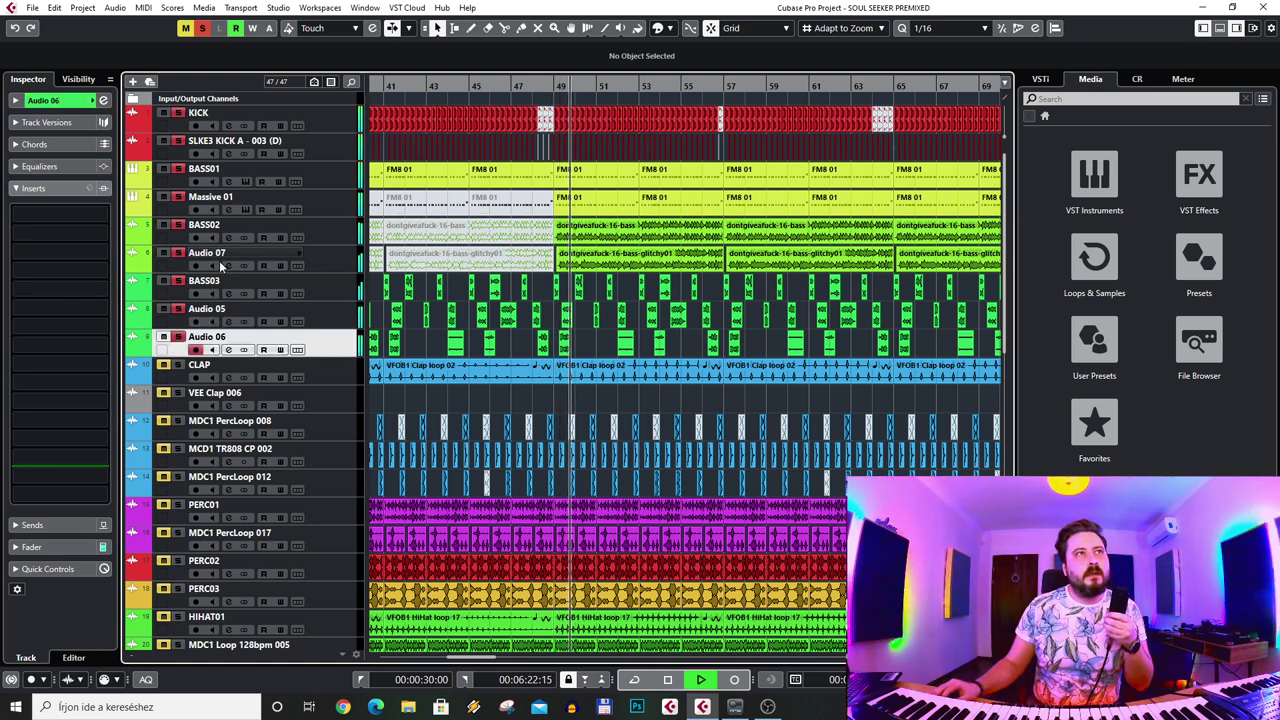
click(668, 680)
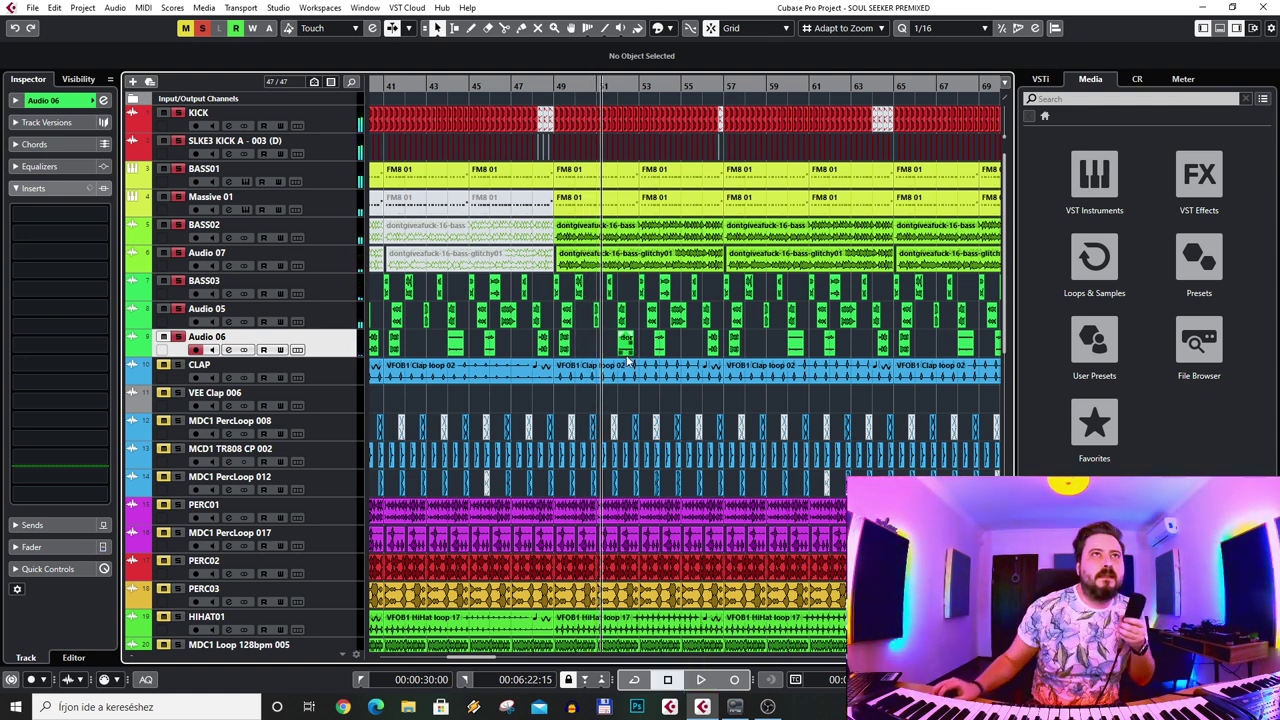
- Unsolo the kick tracks, BASS01, Massive 01, BASS02 and Audio 07, keeping only BASS03, Audio 05 and Audio 06 soloed
click(329, 258)
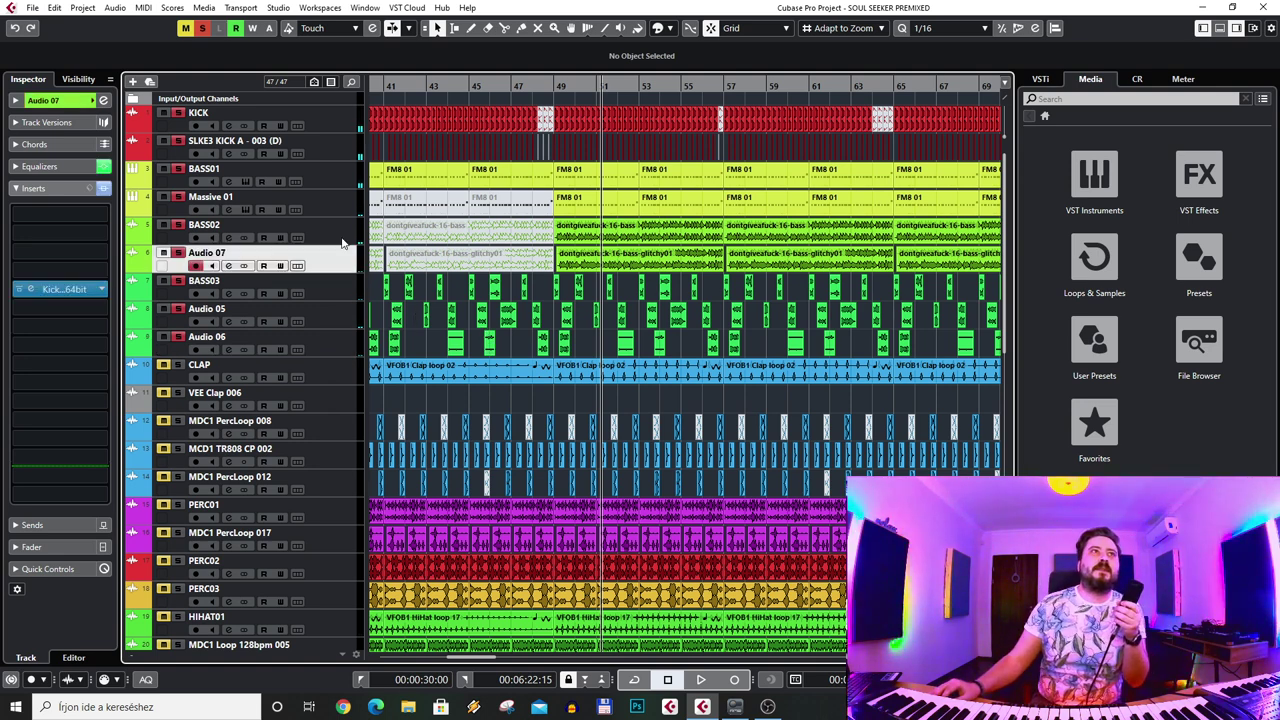
click(345, 242)
click(334, 265)
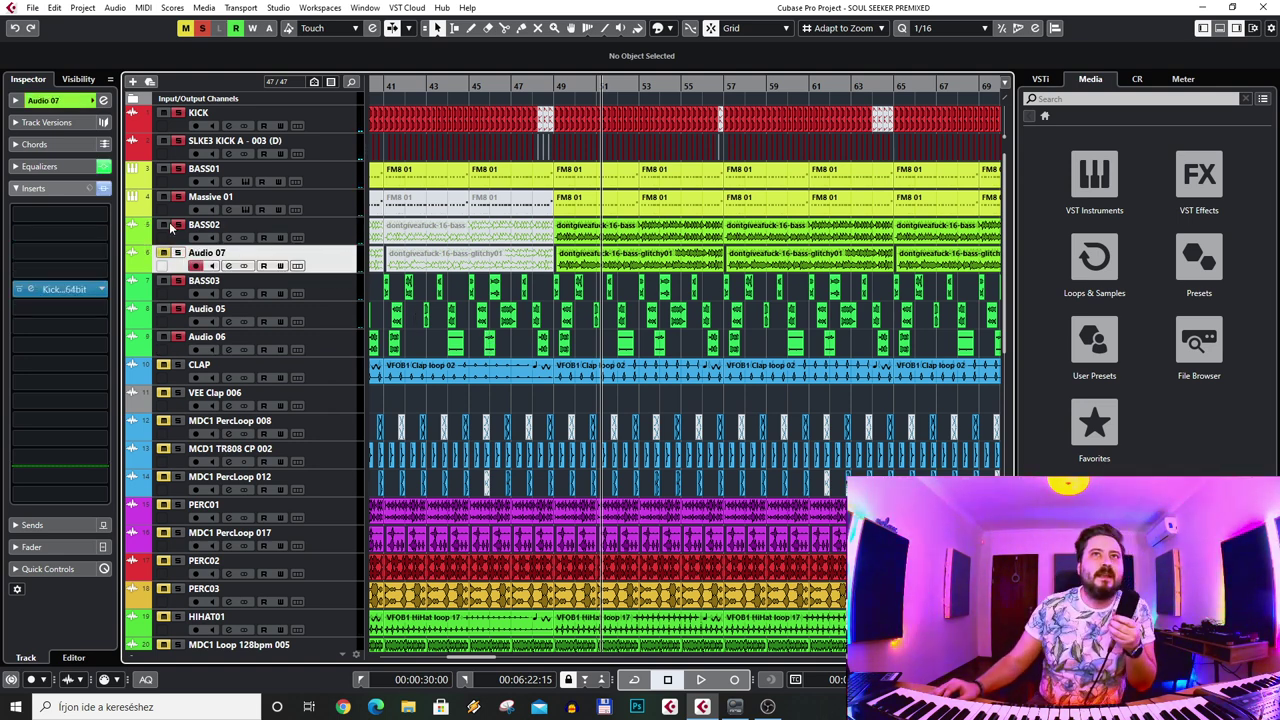
click(328, 296)
click(333, 345)
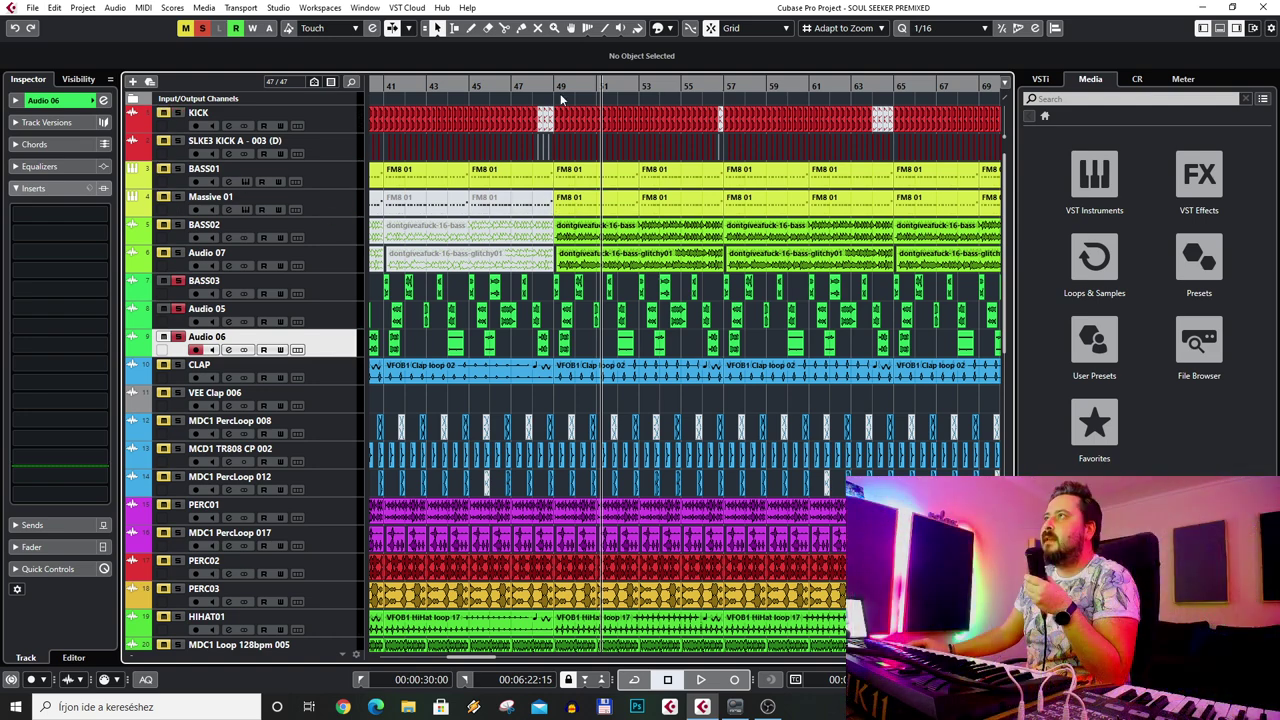
- Clear all solos and solo only the BASS03 track, with the project cursor back at bar 49
scroll(562, 98, up, 3)
click(202, 28)
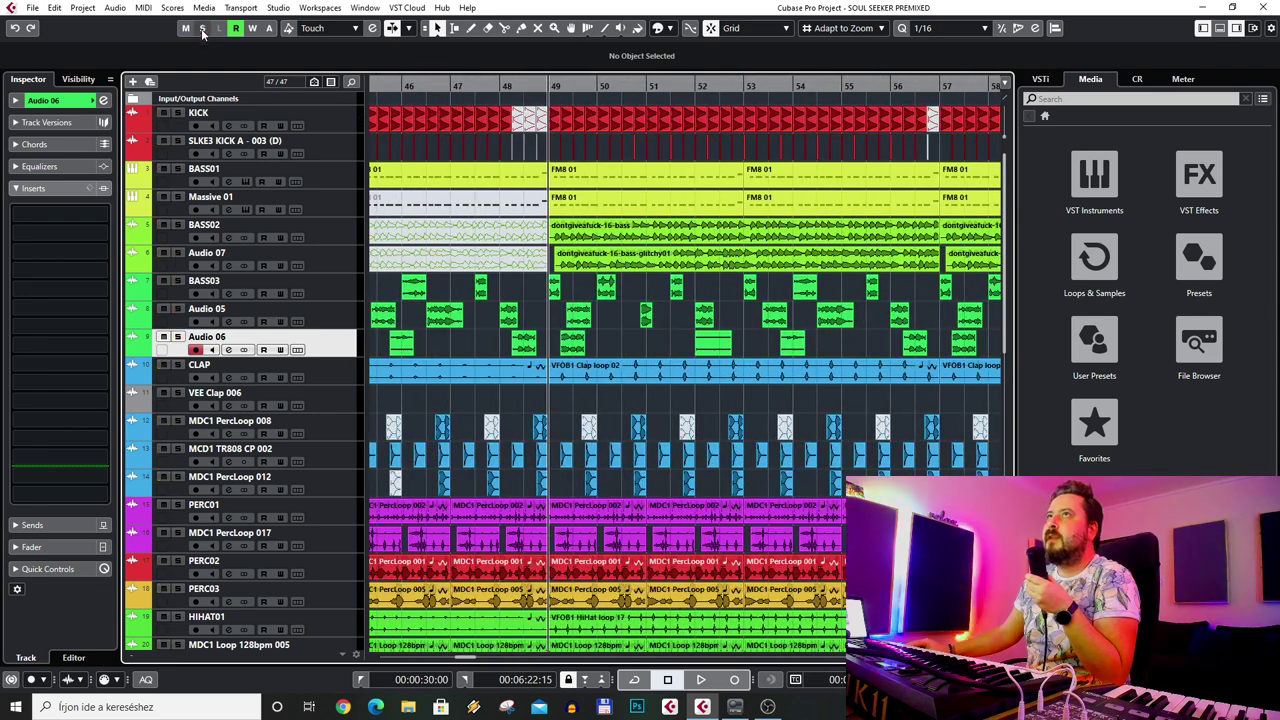
click(178, 281)
click(182, 296)
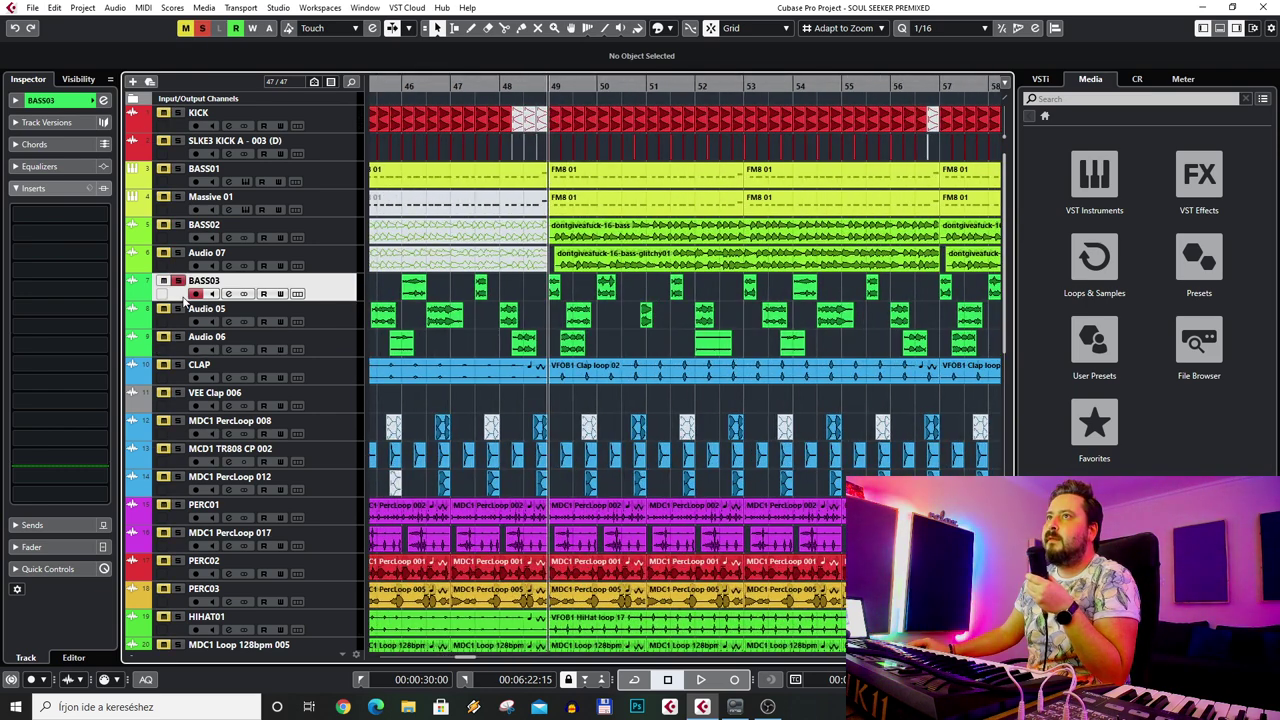
- Select the BASS03 audio event at bar 49 and examine the chopped bass events around it
click(584, 262)
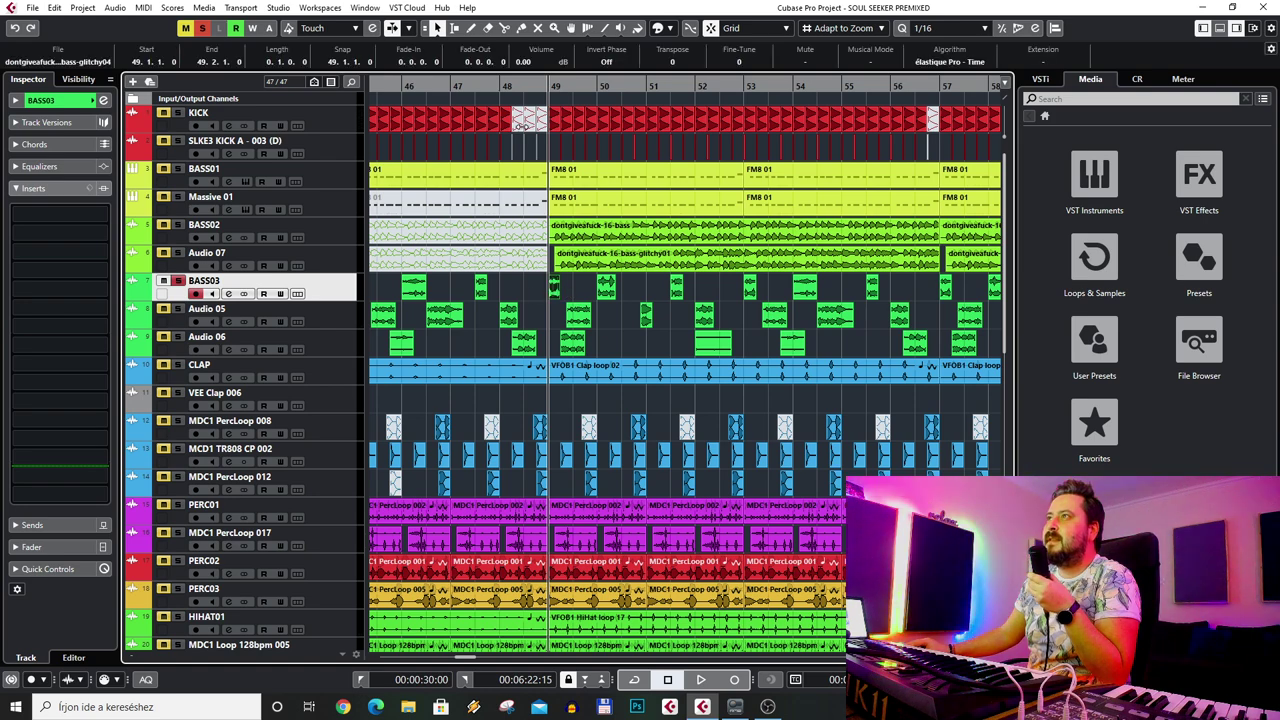
drag(544, 92, 556, 100)
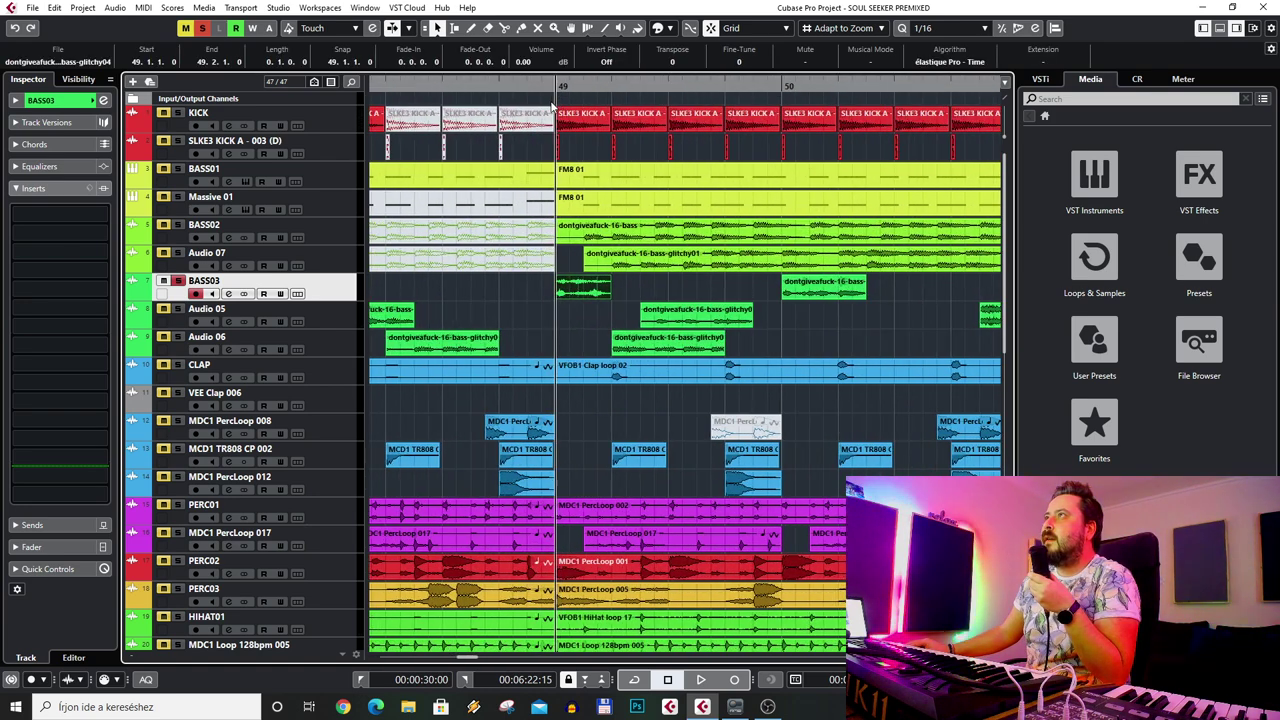
key(g)
key(g)
key(g)
key(g)
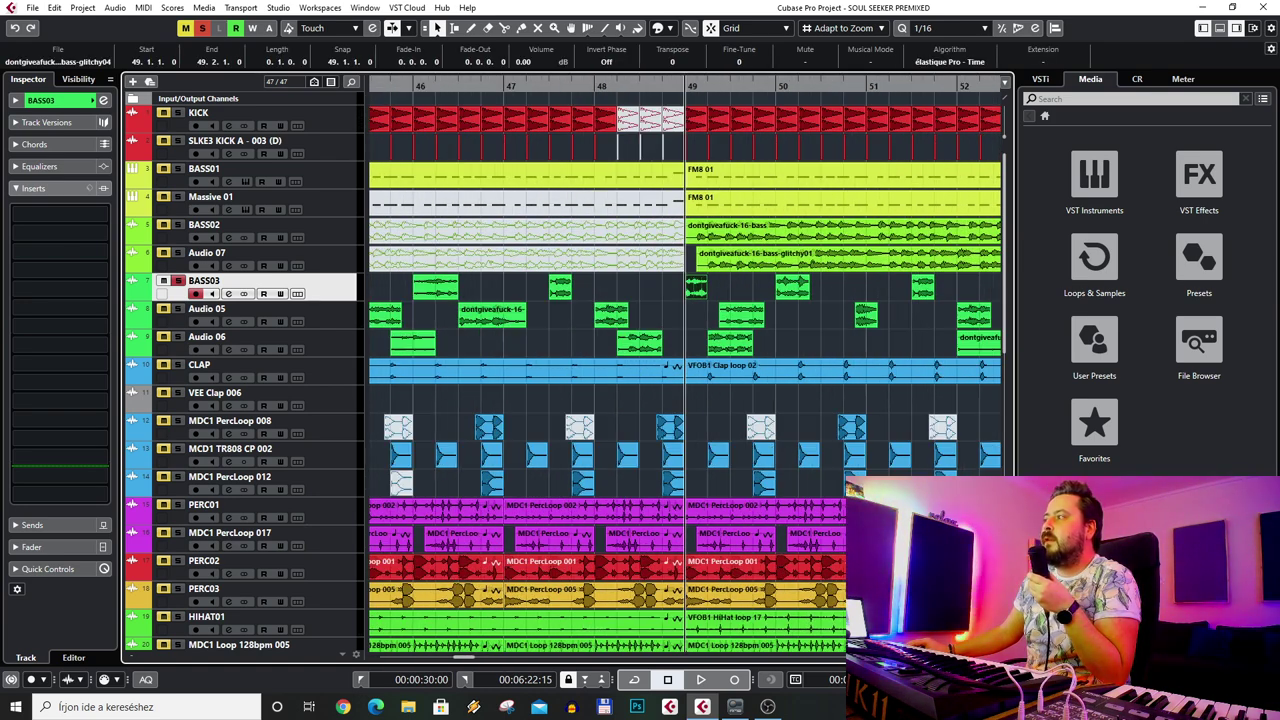
- Deselect the event, play BASS03 from bar 49, and add Audio 05 and Audio 06 to the solo
scroll(632, 380, right, 1)
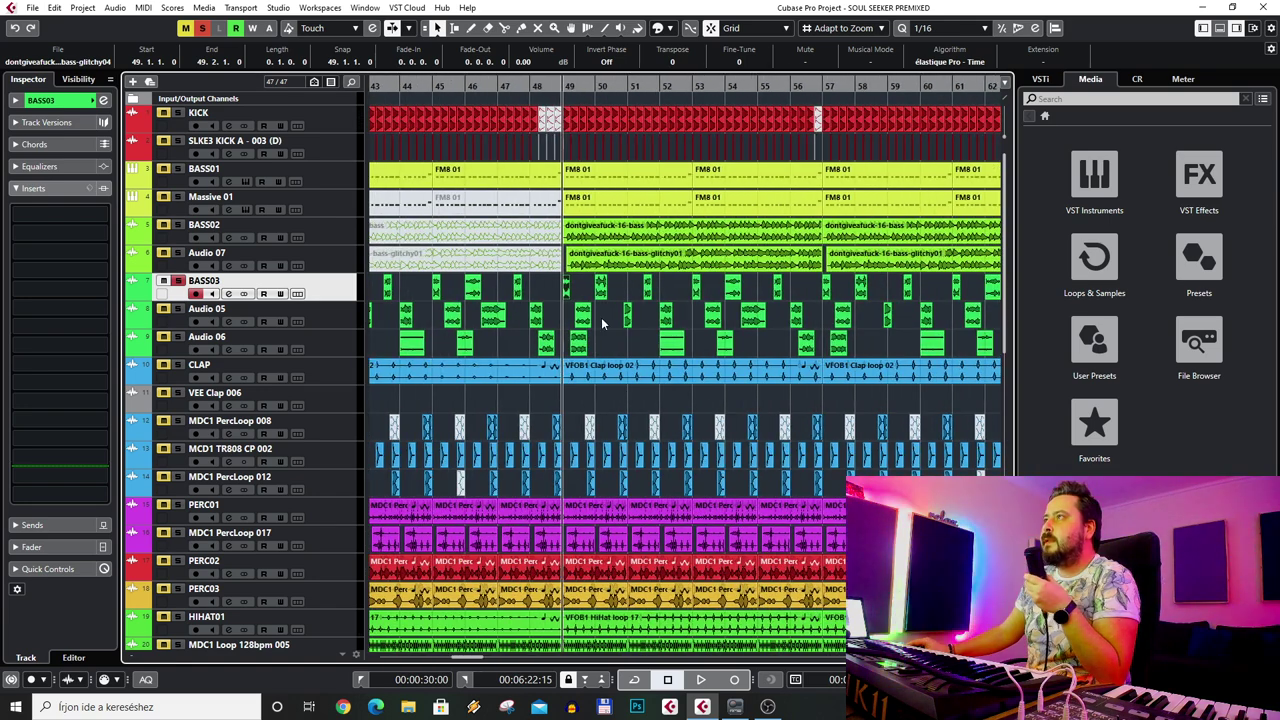
click(330, 295)
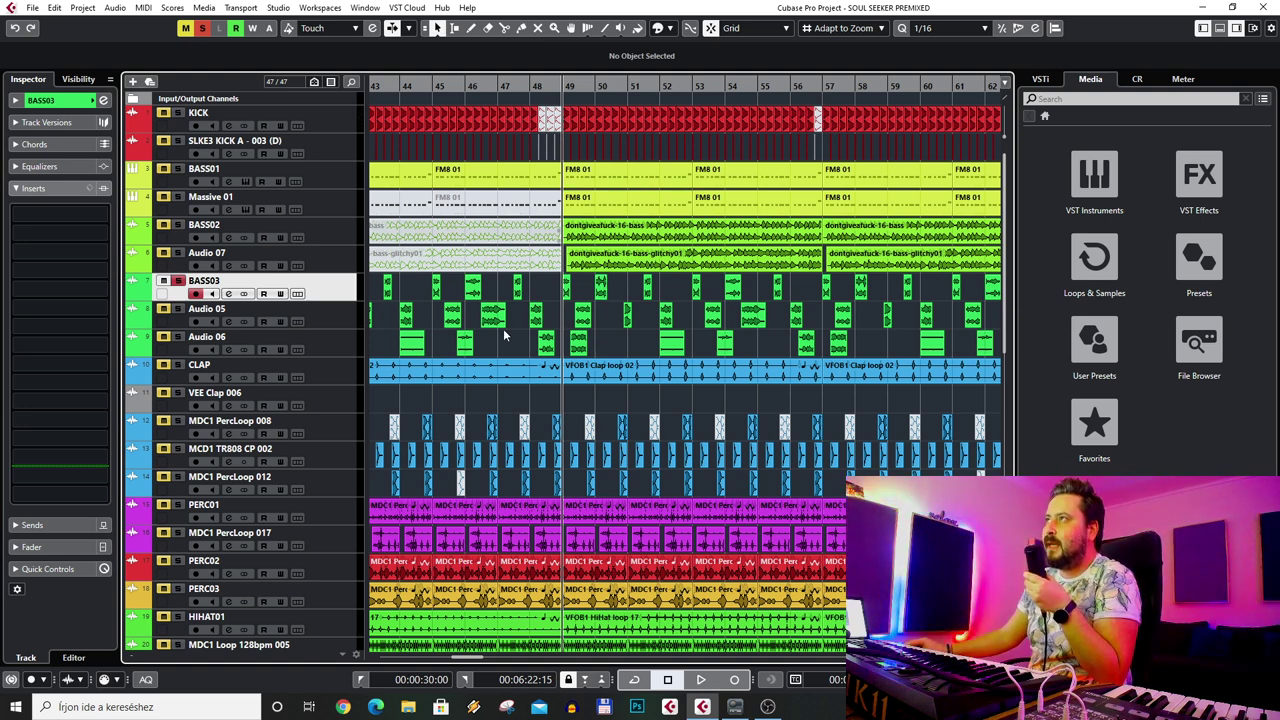
key(space)
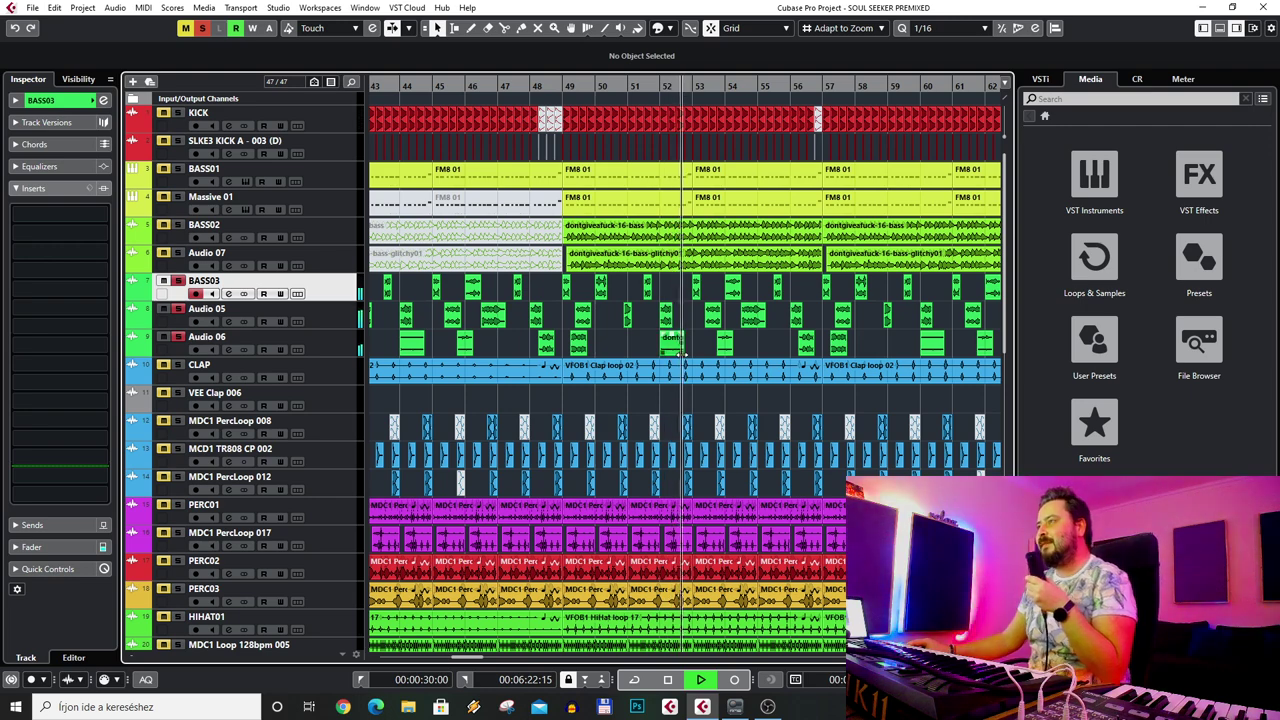
- Audition the kick tracks together with all bass tracks from BASS01 to Audio 06, stop playback and clear all solos
drag(168, 232, 167, 117)
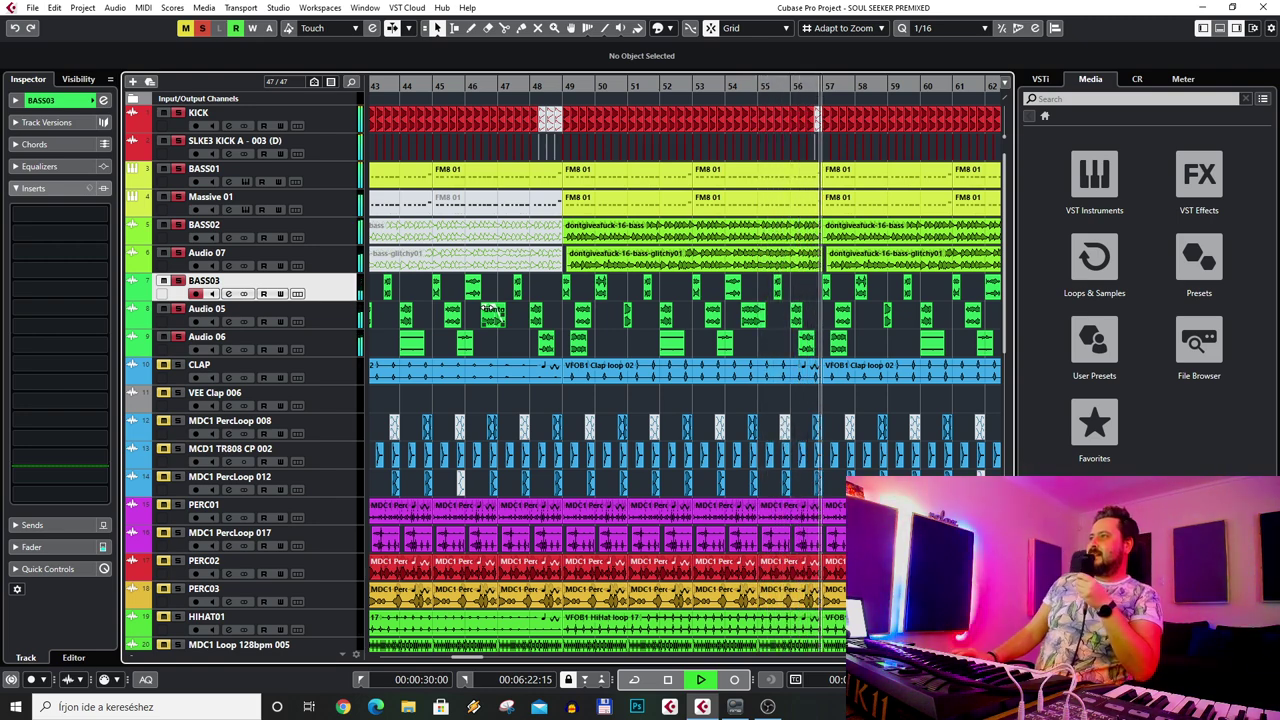
key(space)
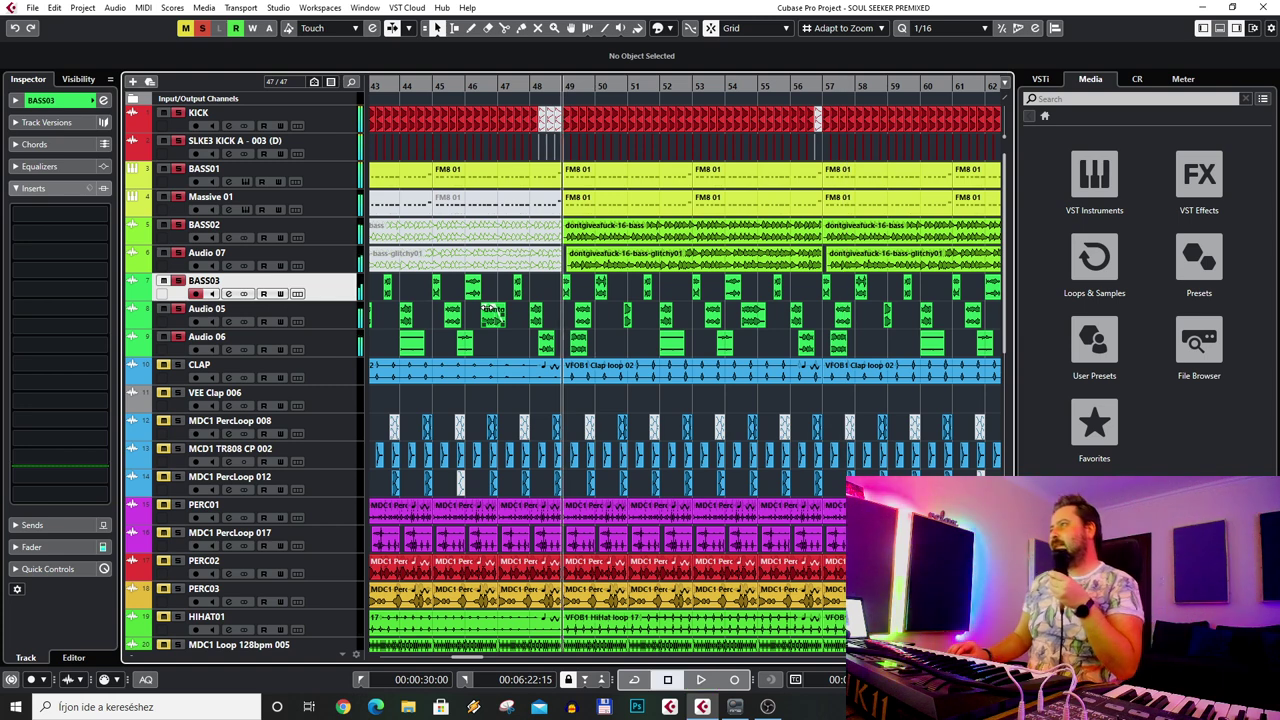
click(348, 180)
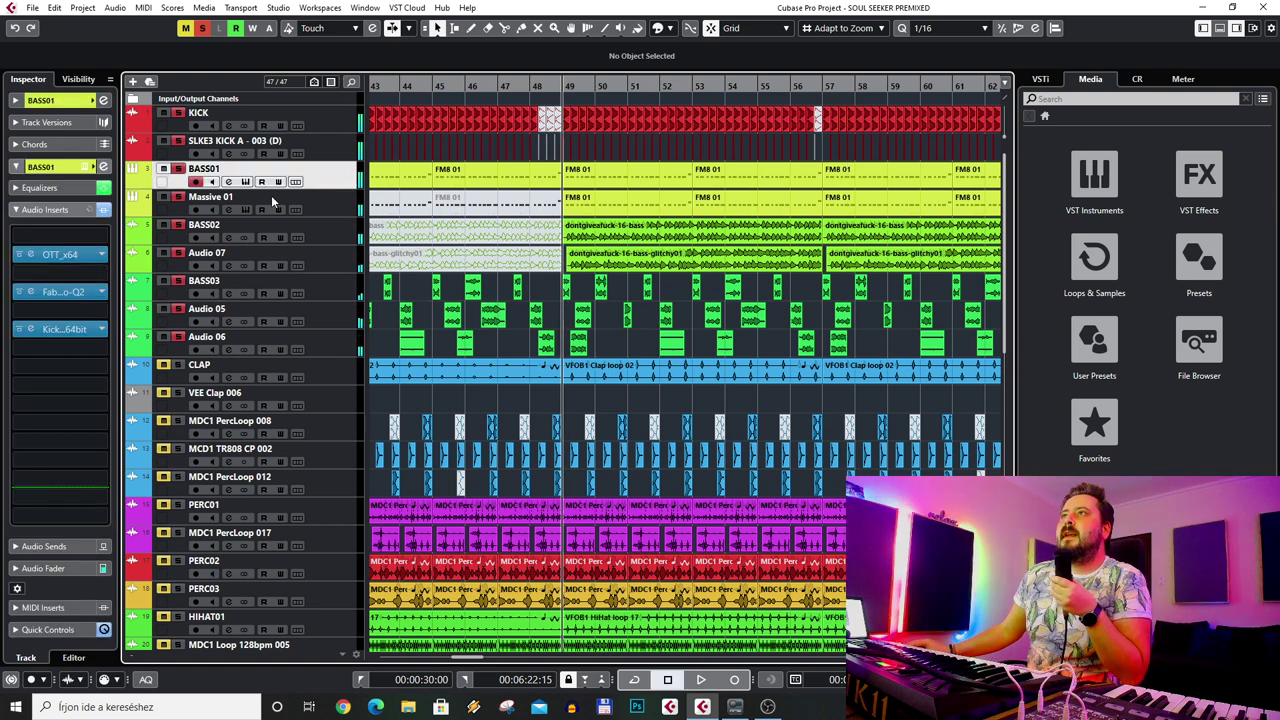
click(625, 180)
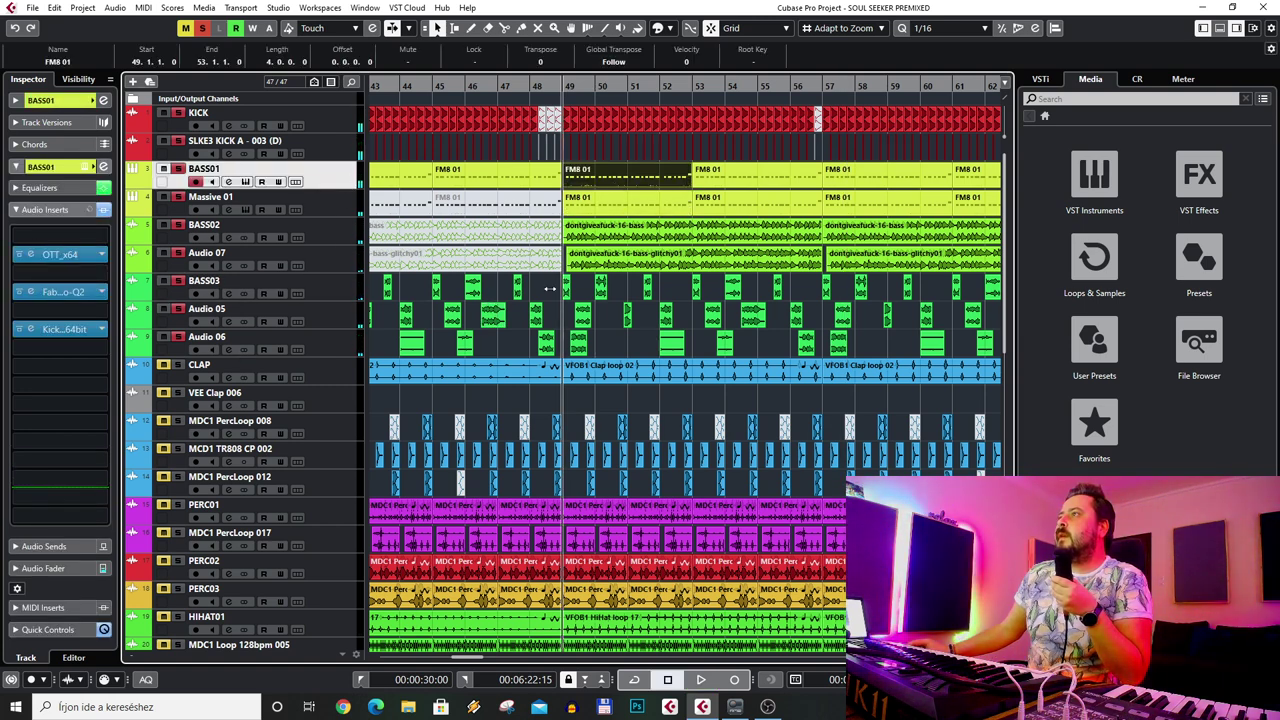
click(682, 338)
click(206, 31)
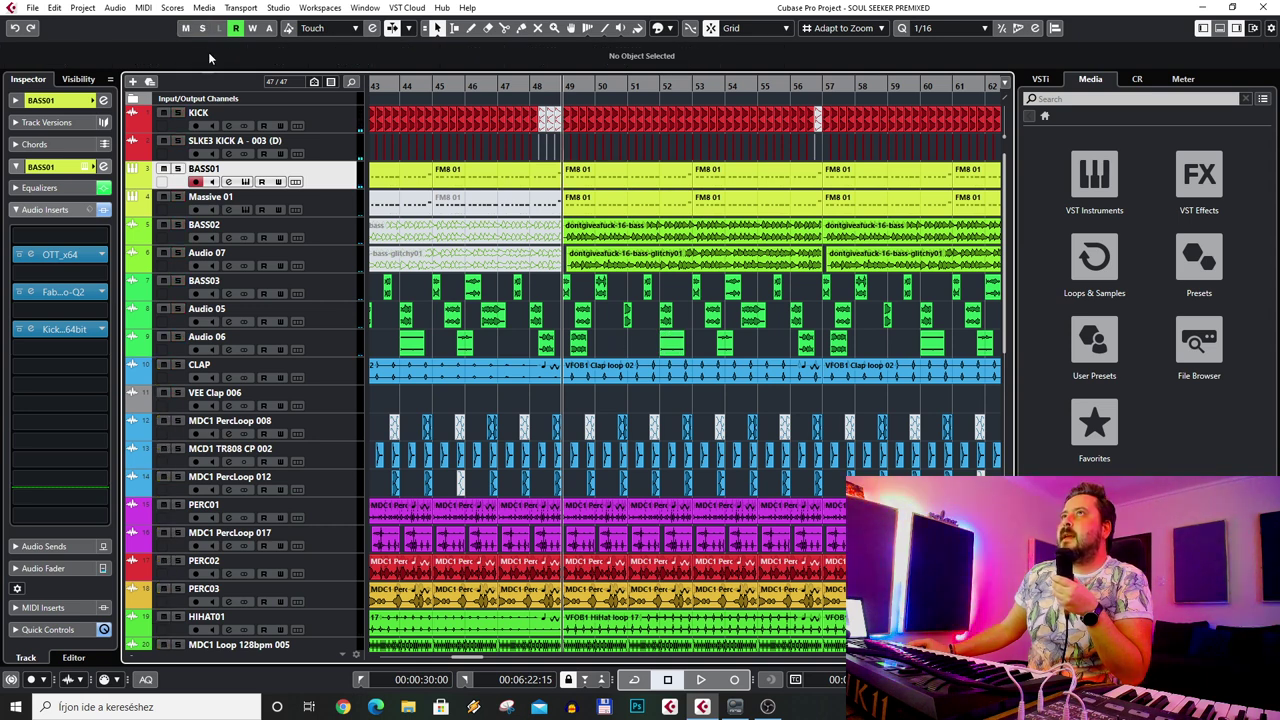
- Select the Audio 07, BASS01, BASS03 and CLAP tracks in turn and view the arrangement around bars 37 to 89
click(320, 266)
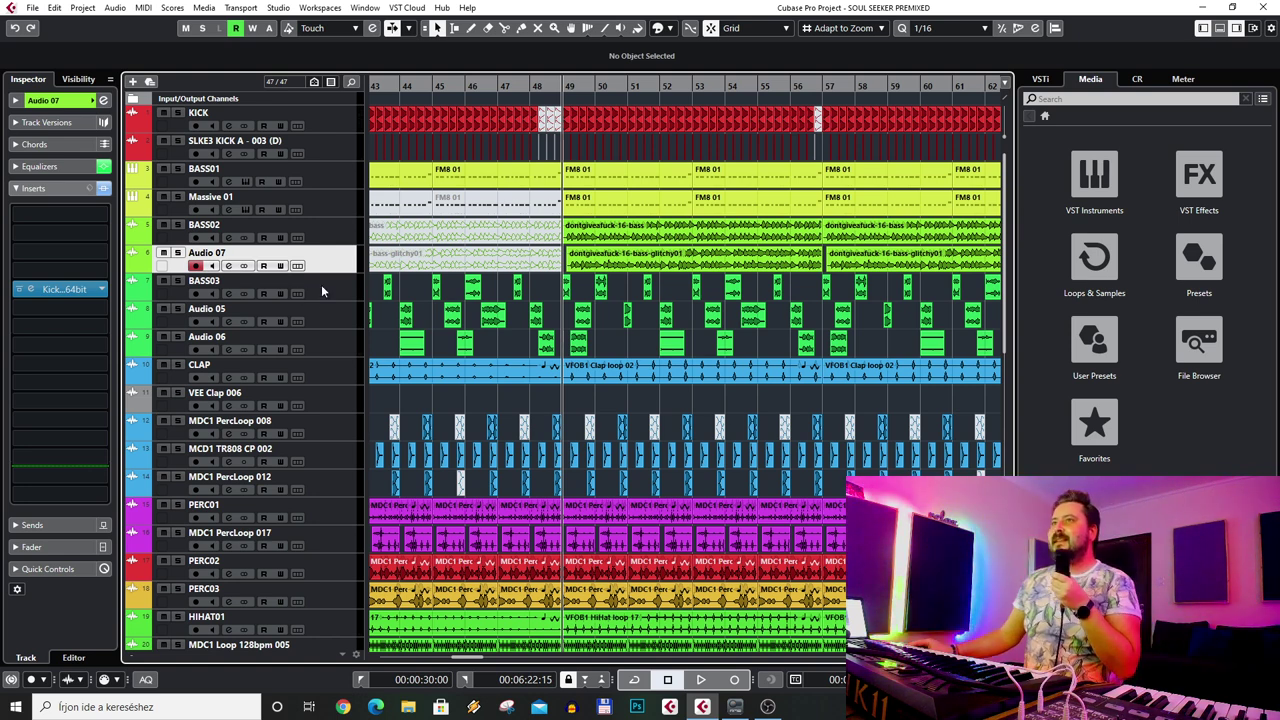
click(318, 180)
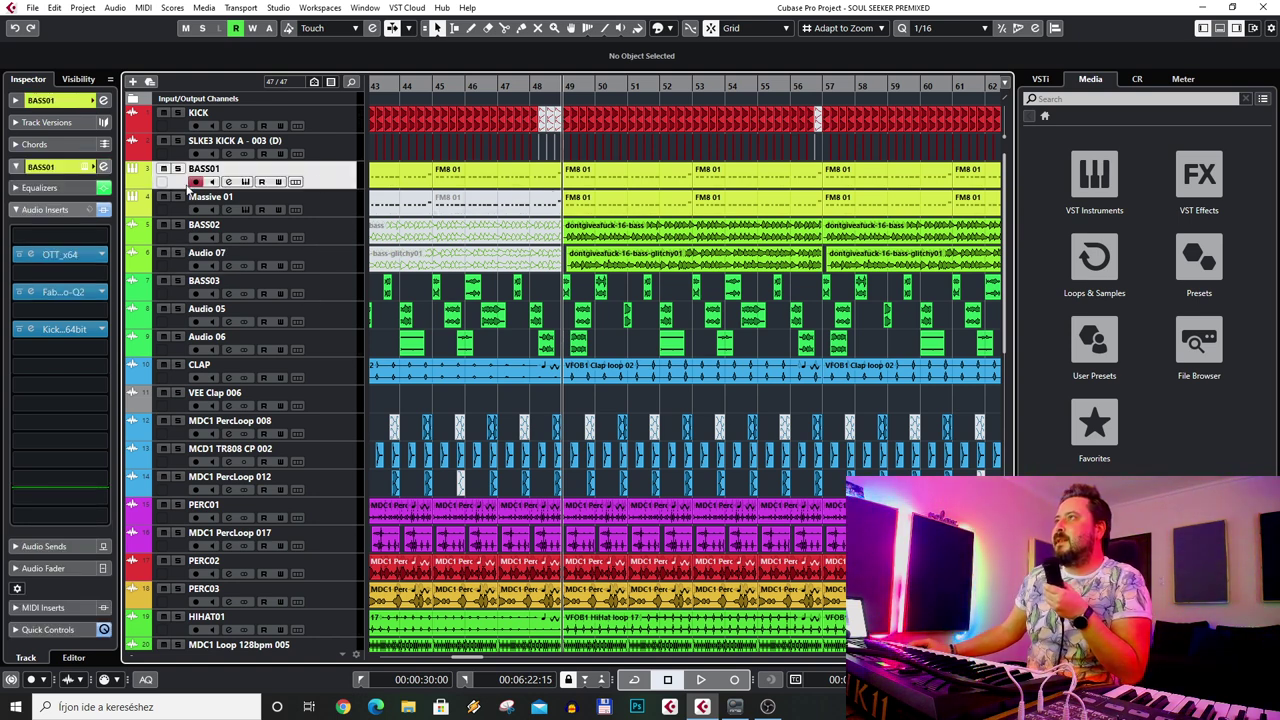
click(340, 296)
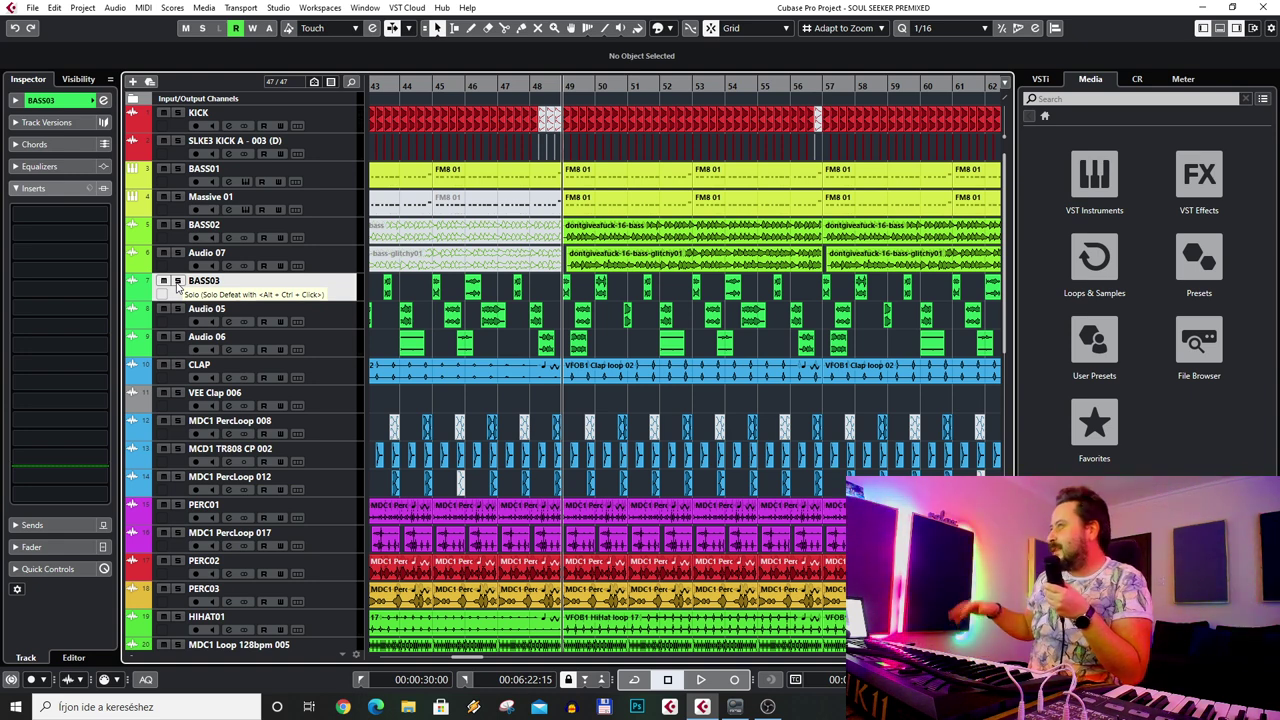
click(194, 378)
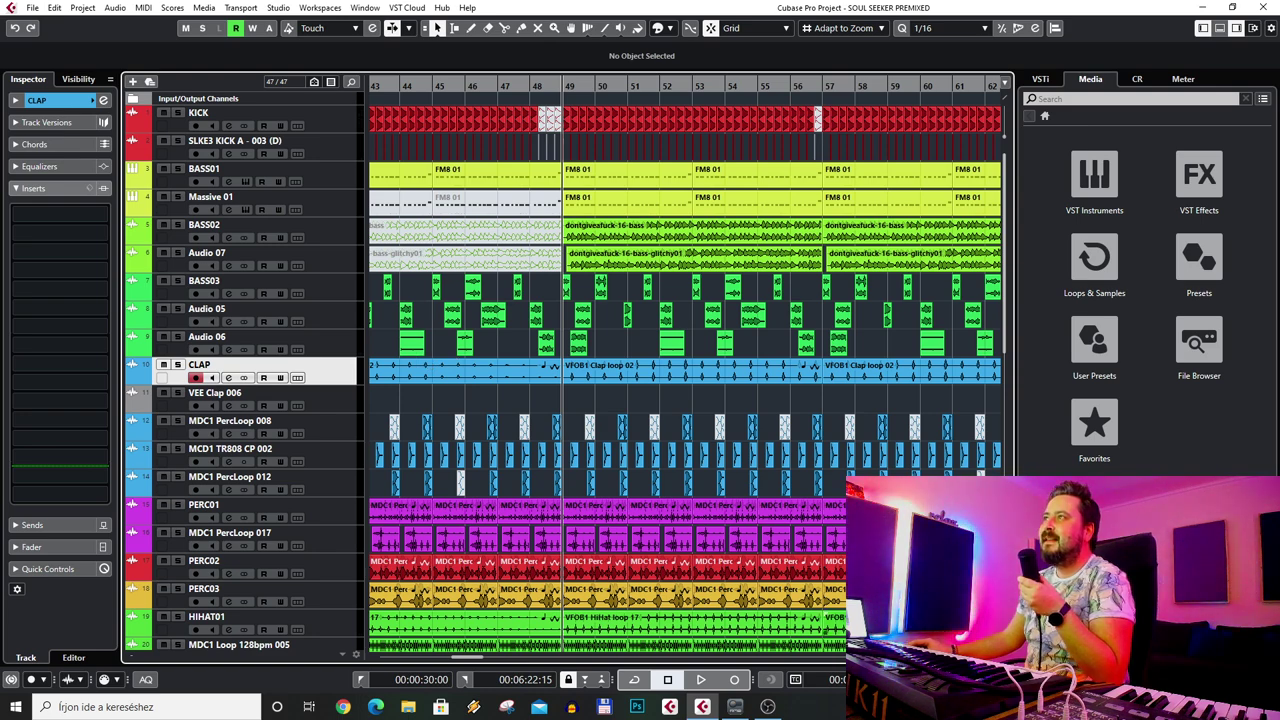
key(g)
key(g)
key(g)
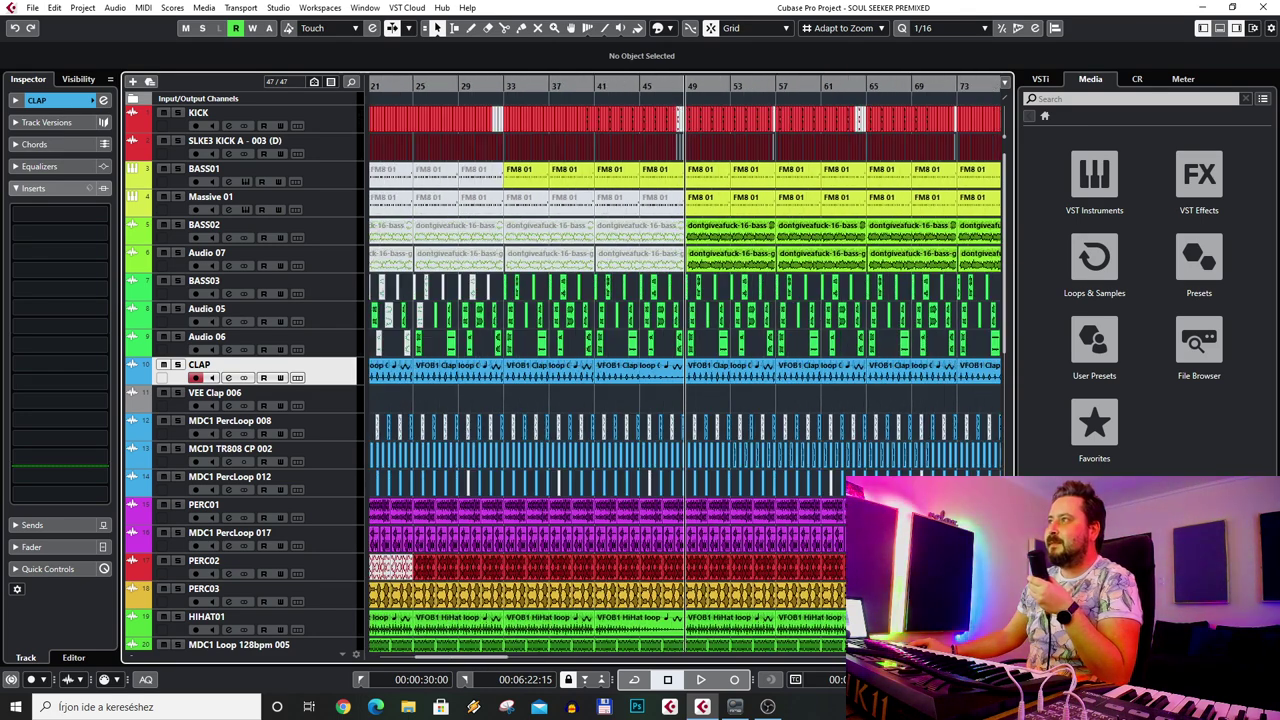
scroll(766, 421, right, 3)
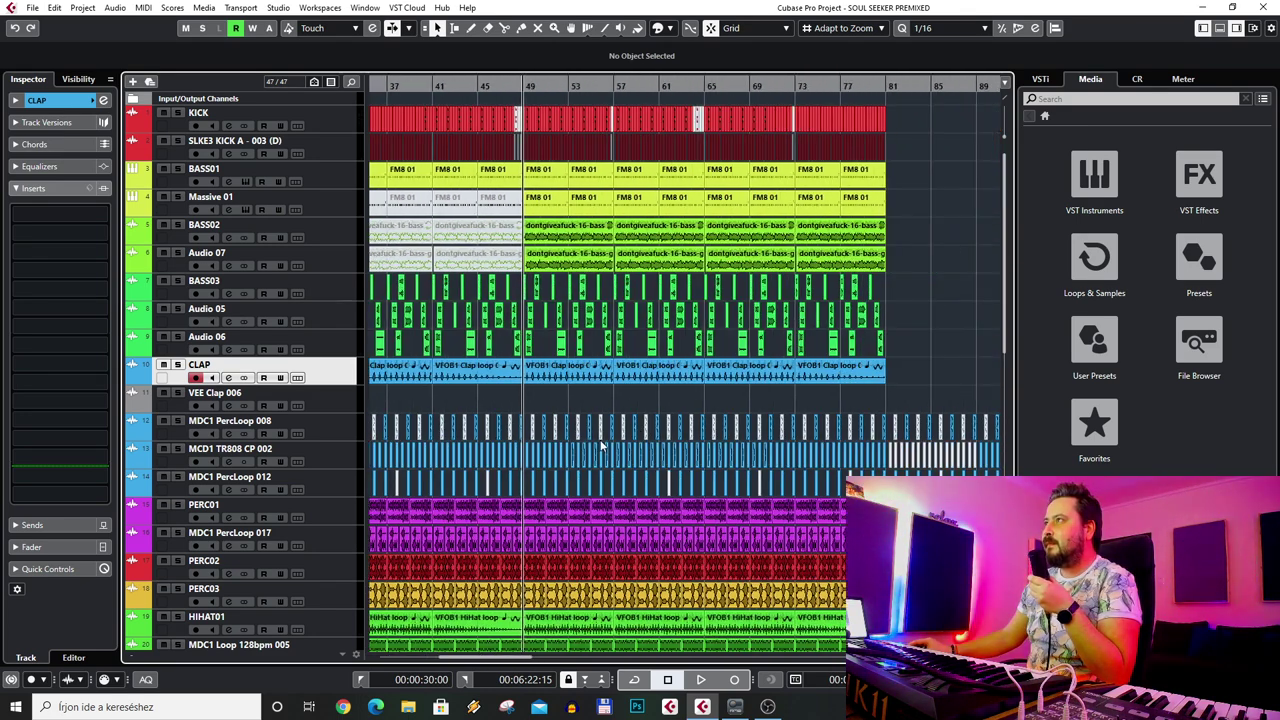
- Go back through the BASS01 and Audio 07 tracks, briefly selecting the muted Audio 07 event at bar 33
click(333, 233)
click(326, 183)
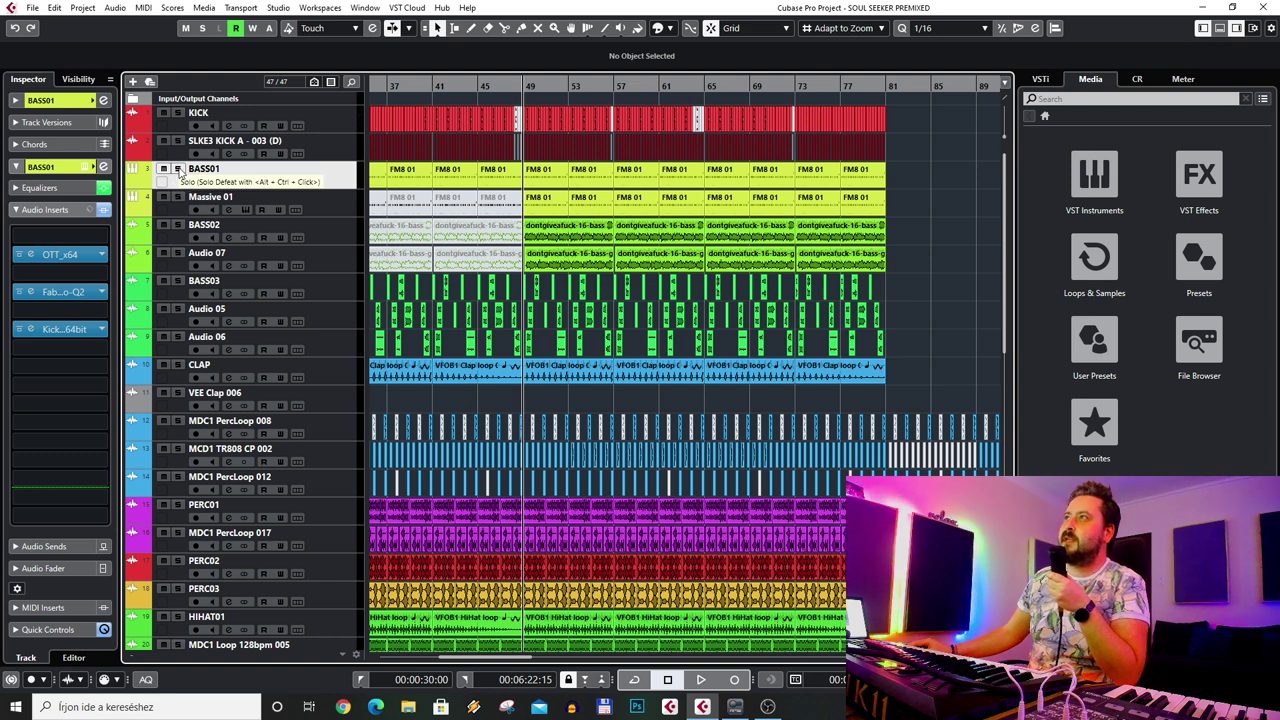
click(397, 252)
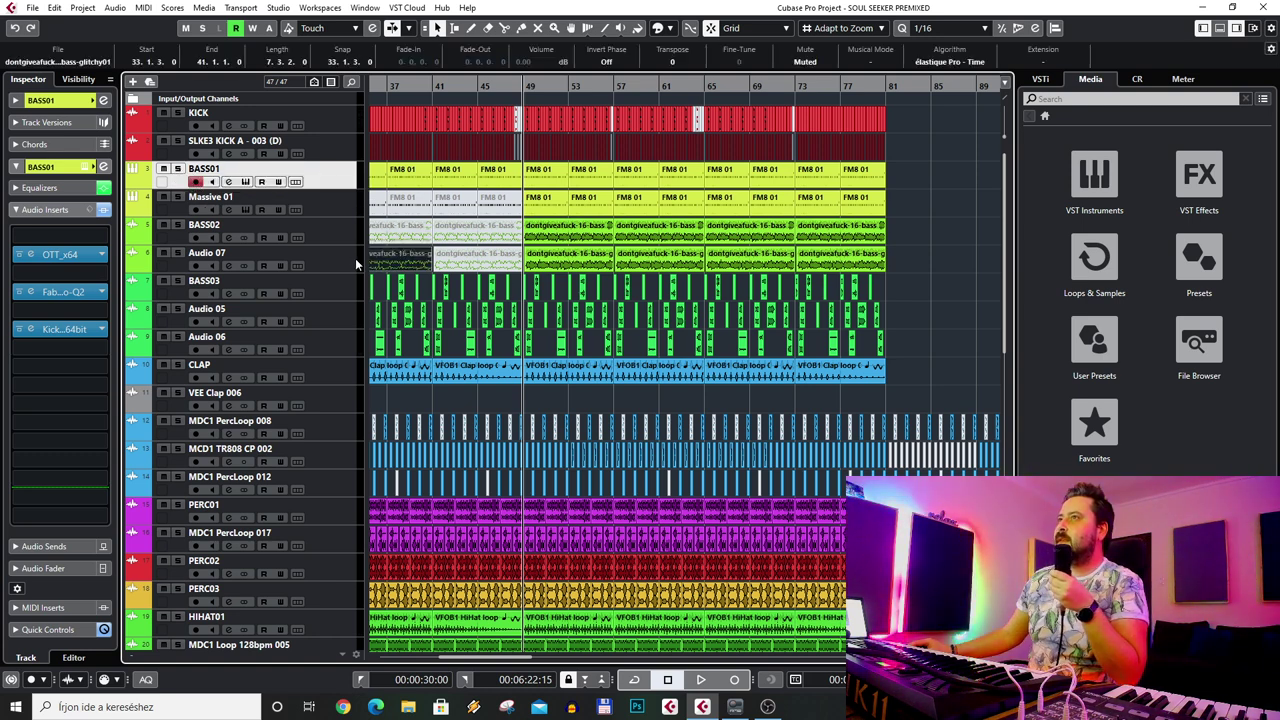
click(912, 287)
click(342, 259)
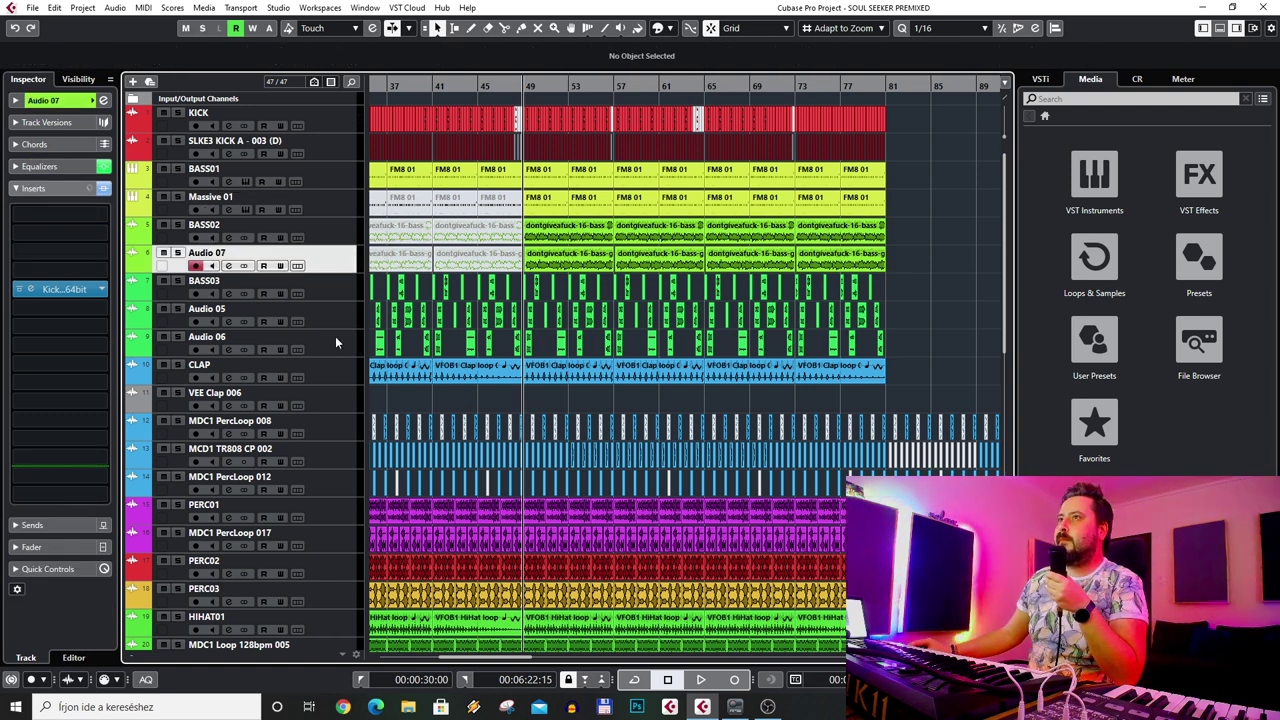
- Select and solo the CLAP track, play it from bar 49, and add KICK and SLKE3 KICK A - 003 (D) to the solo
click(326, 373)
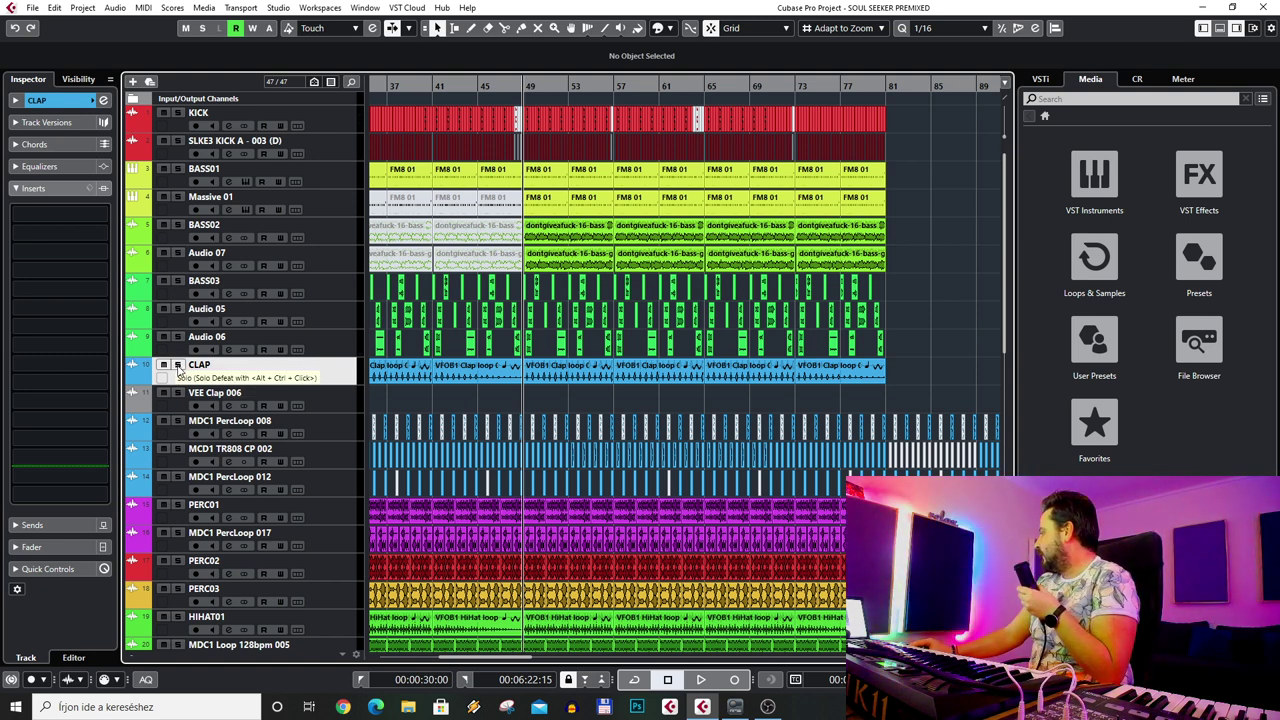
click(178, 367)
key(space)
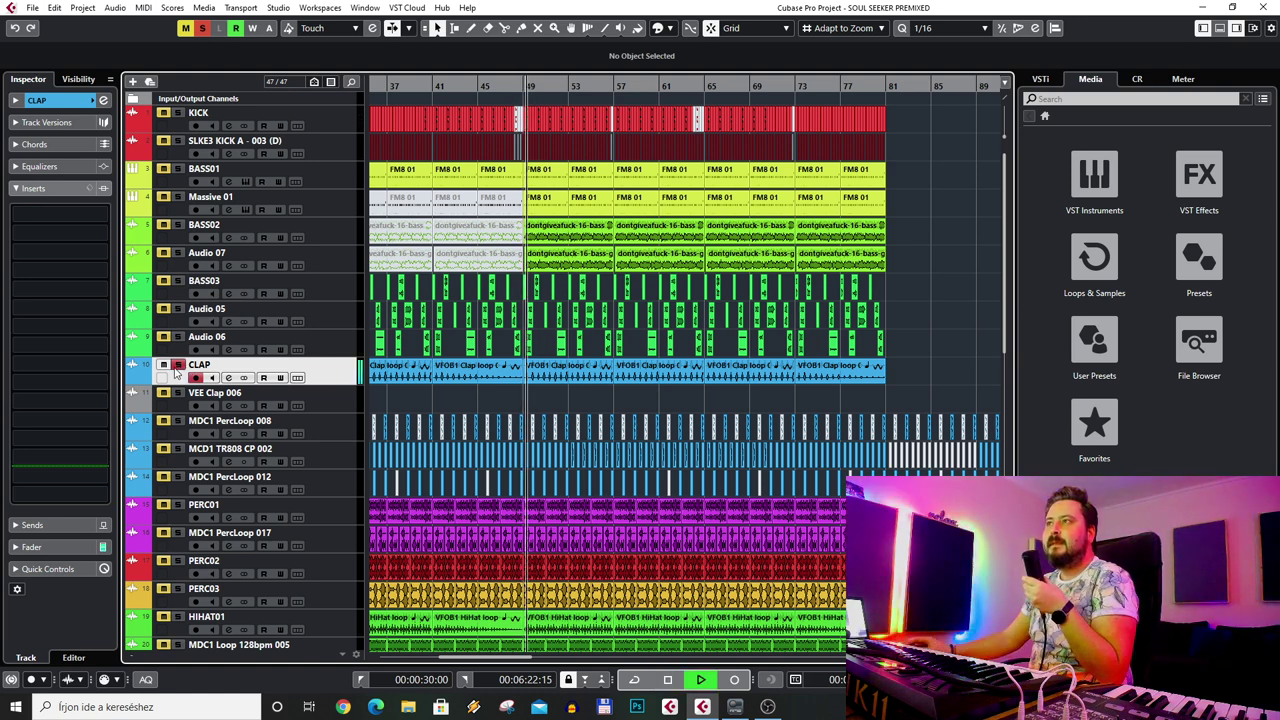
click(177, 113)
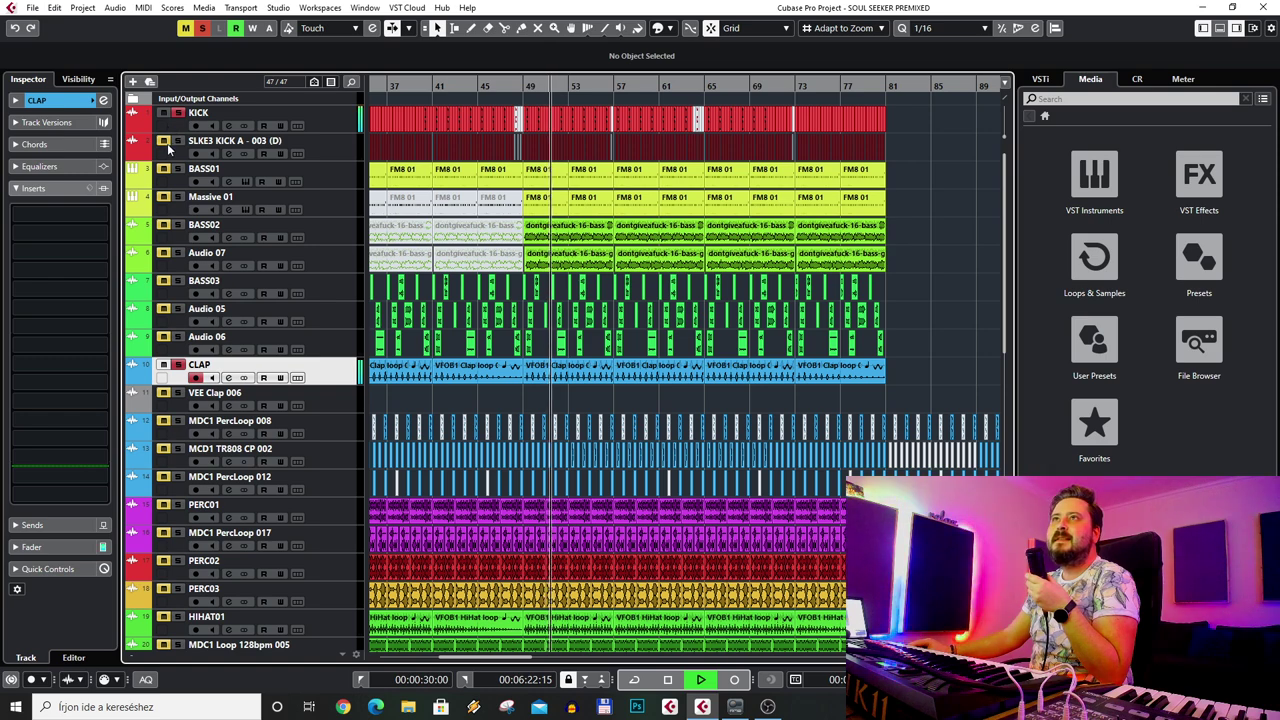
click(178, 141)
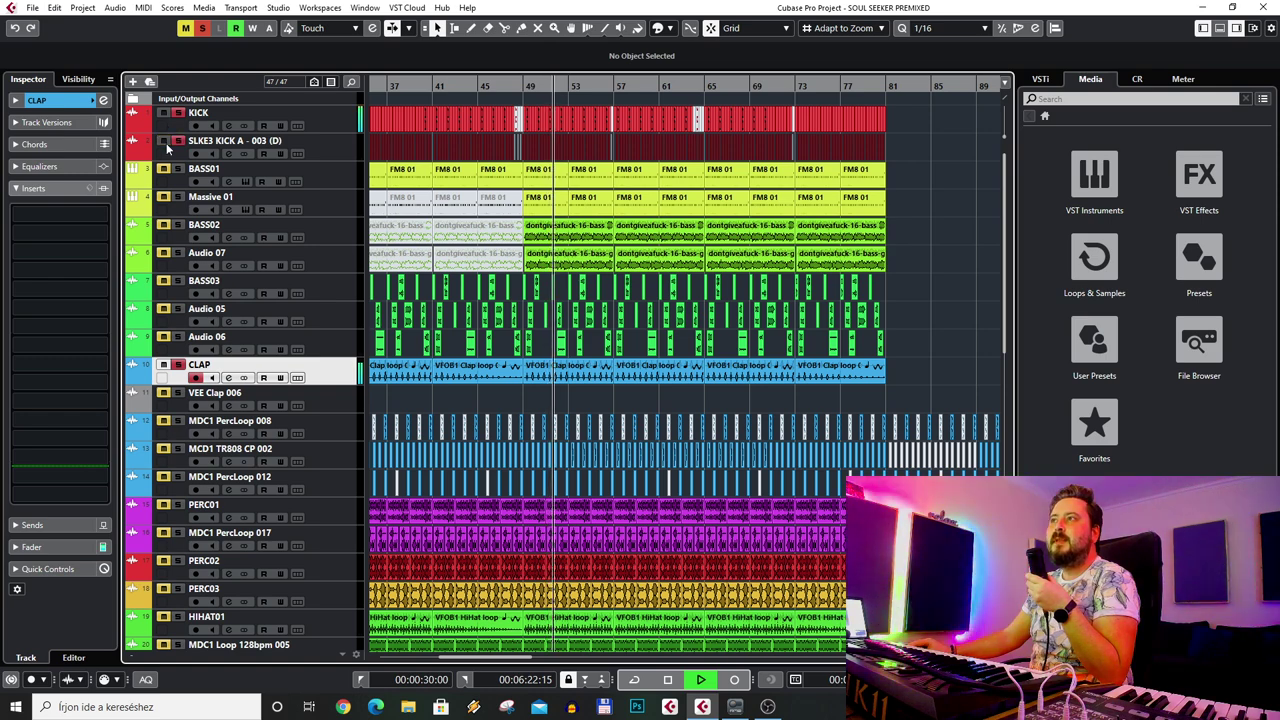
- Restart the soloed kick and clap tracks from bar 49 for a closer listen and stop playback
click(670, 680)
drag(527, 86, 527, 130)
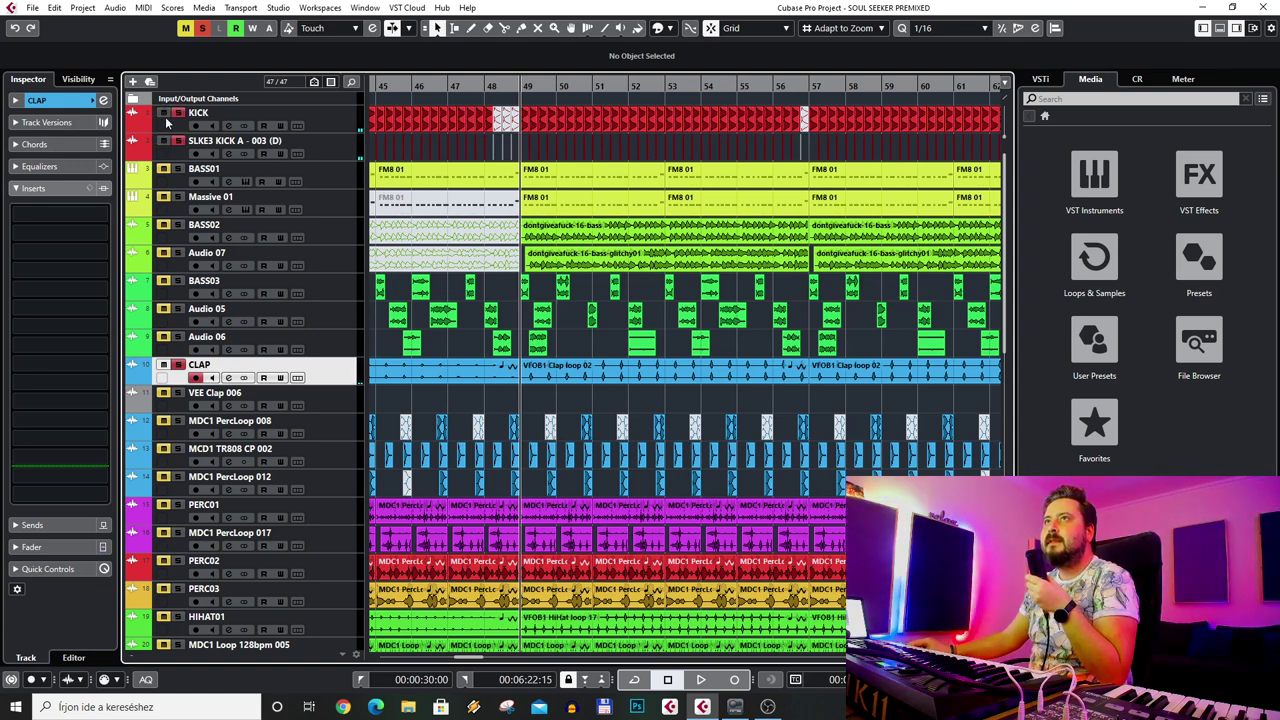
key(space)
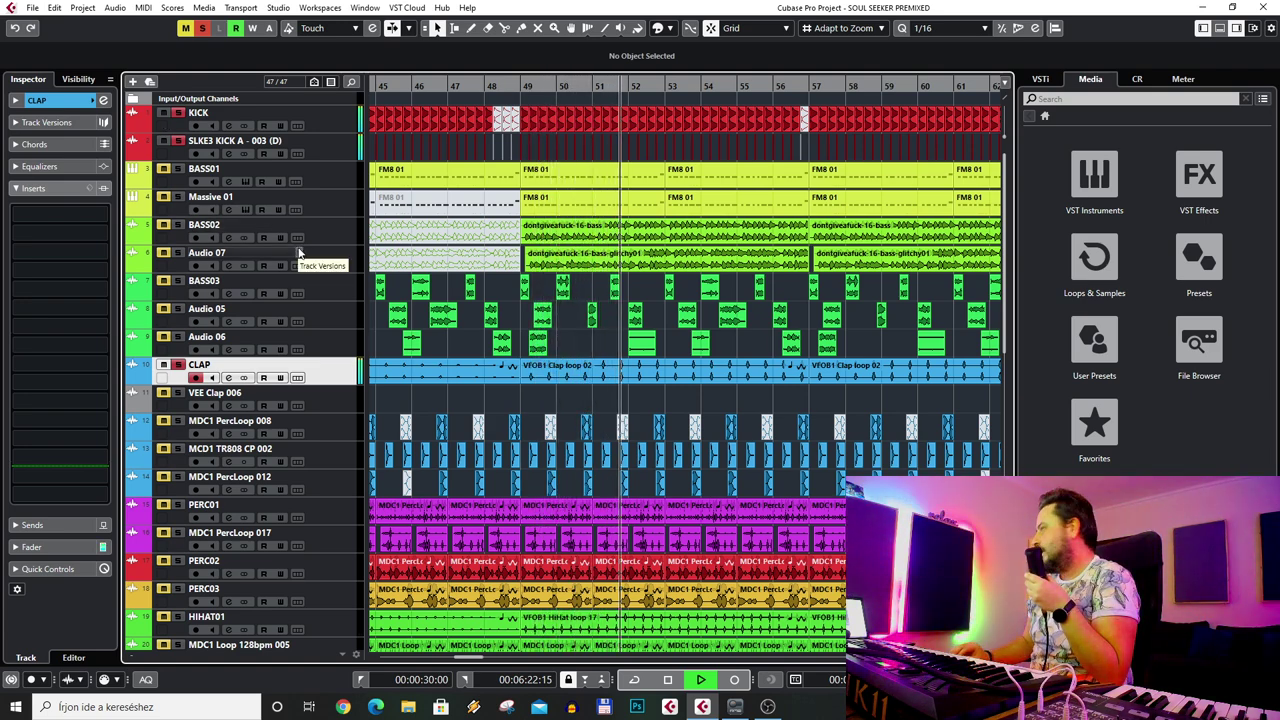
key(space)
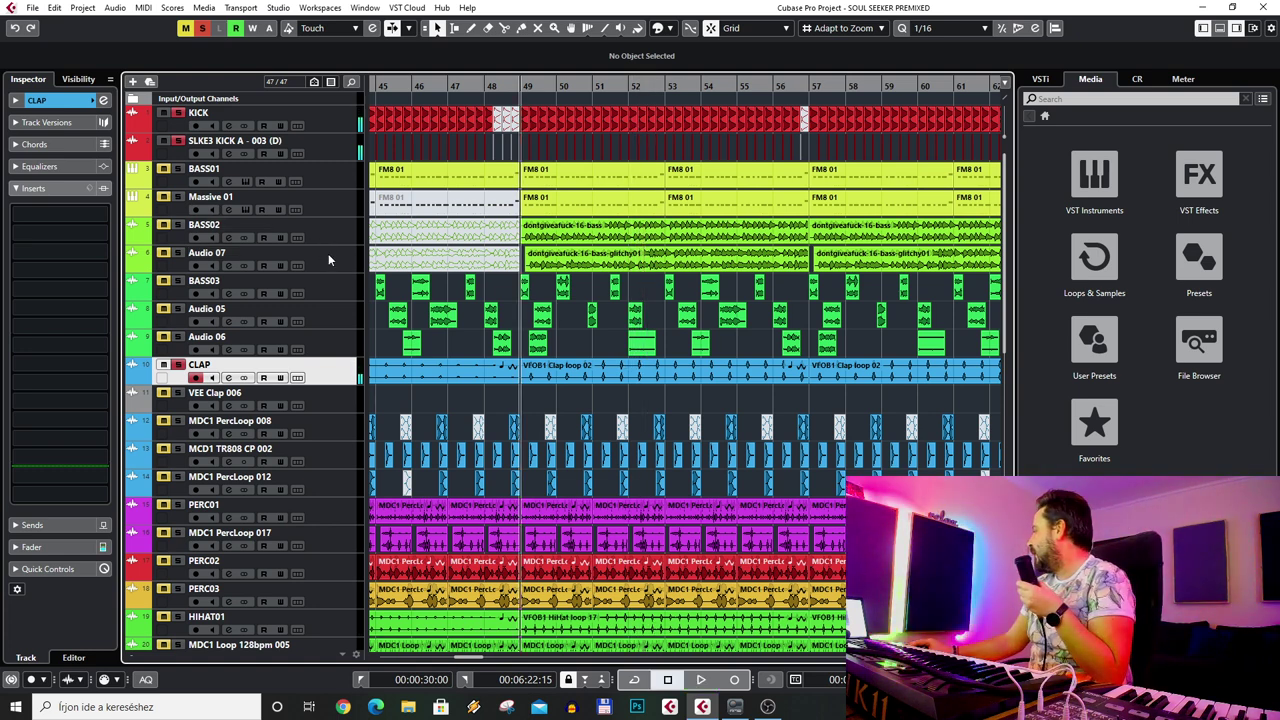
- Examine how the VFOB1 Clap loop 02 events run along the CLAP track up to bar 81
click(345, 126)
click(352, 156)
click(360, 376)
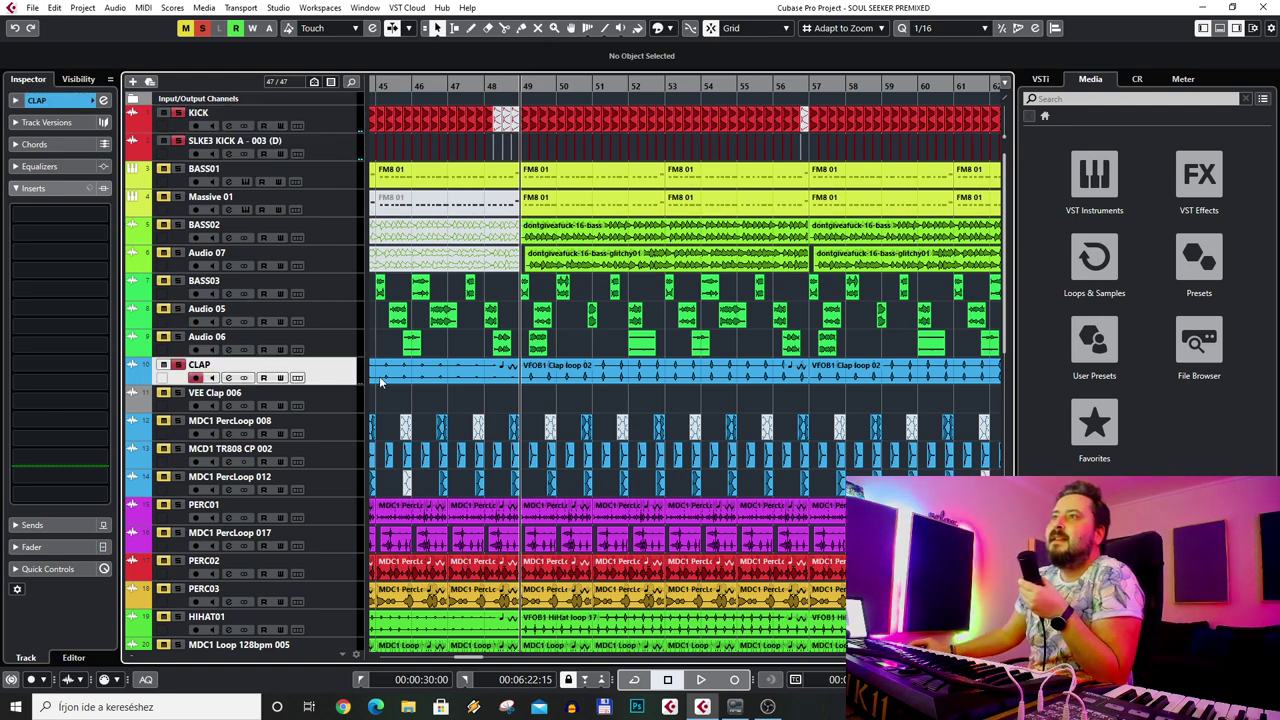
scroll(573, 415, right, 2)
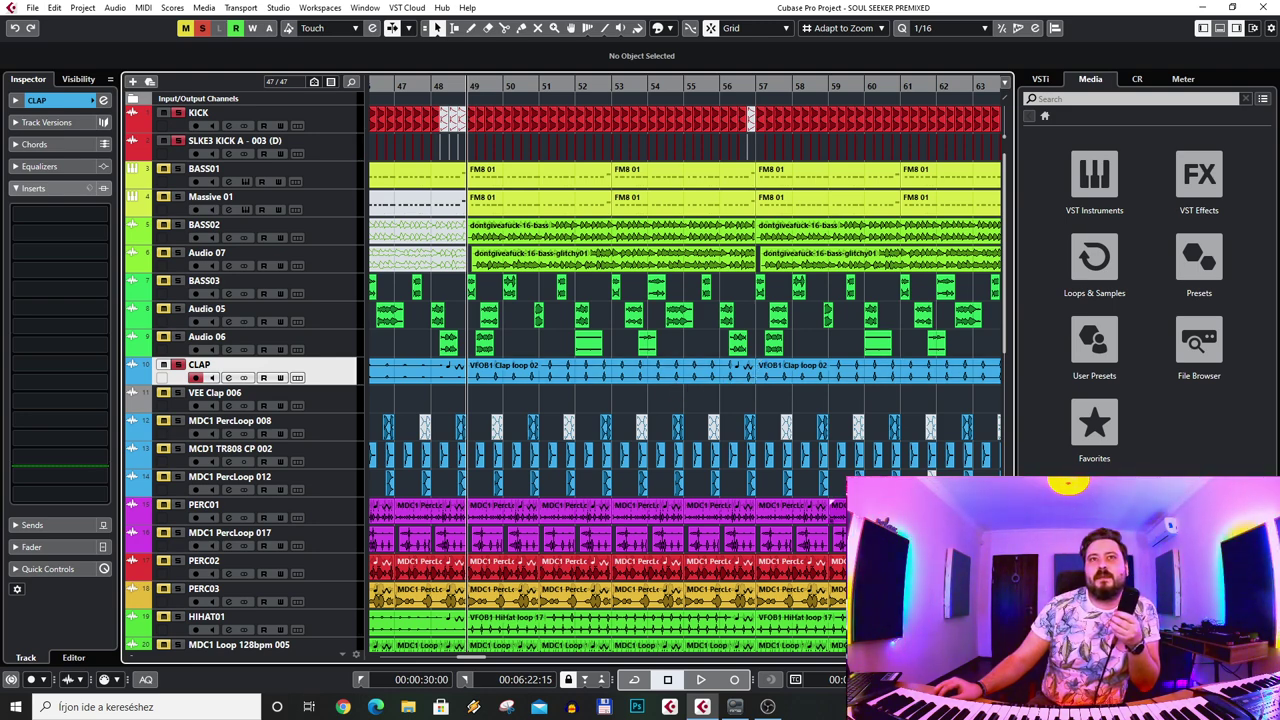
key(g)
key(g)
key(g)
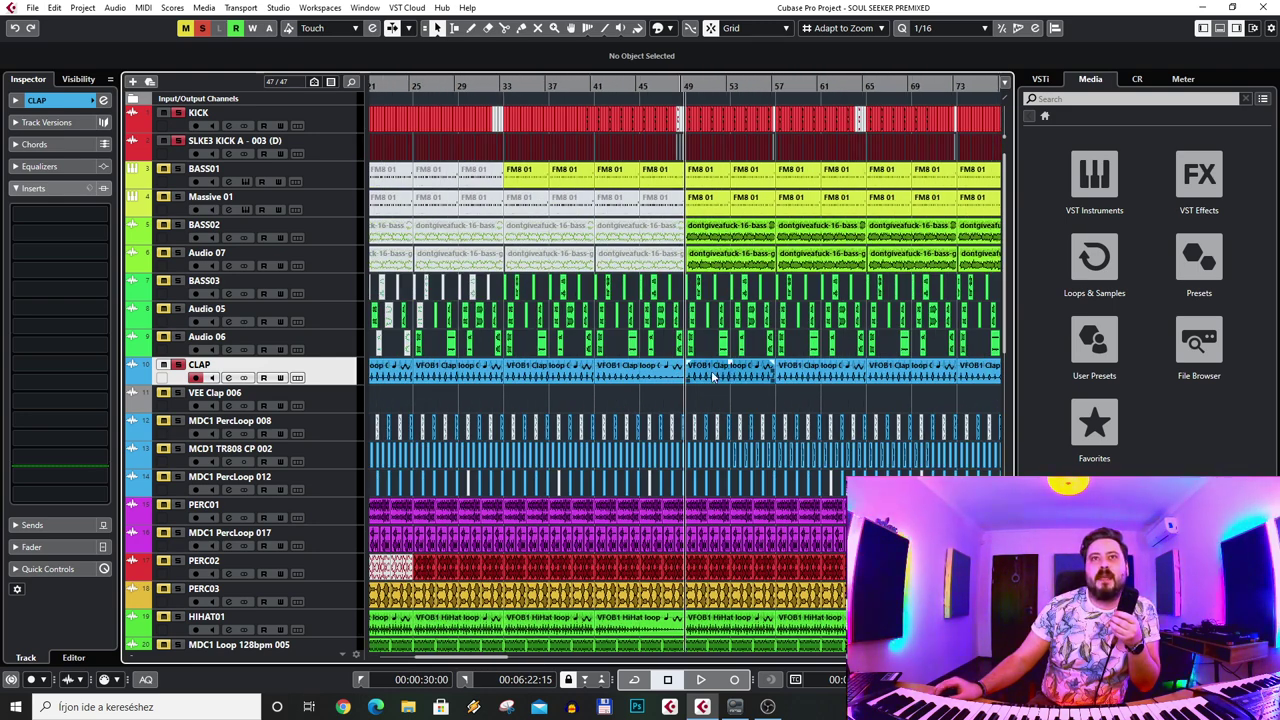
scroll(686, 400, down, 1)
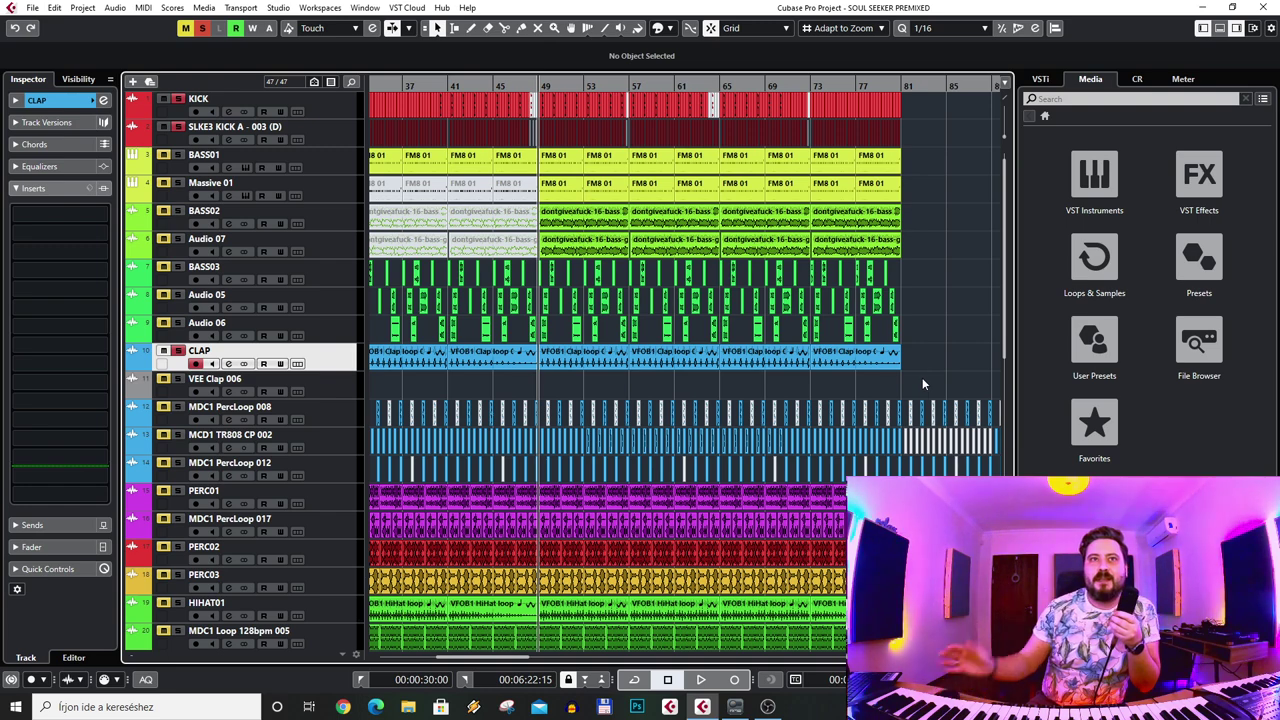
scroll(660, 390, right, 2)
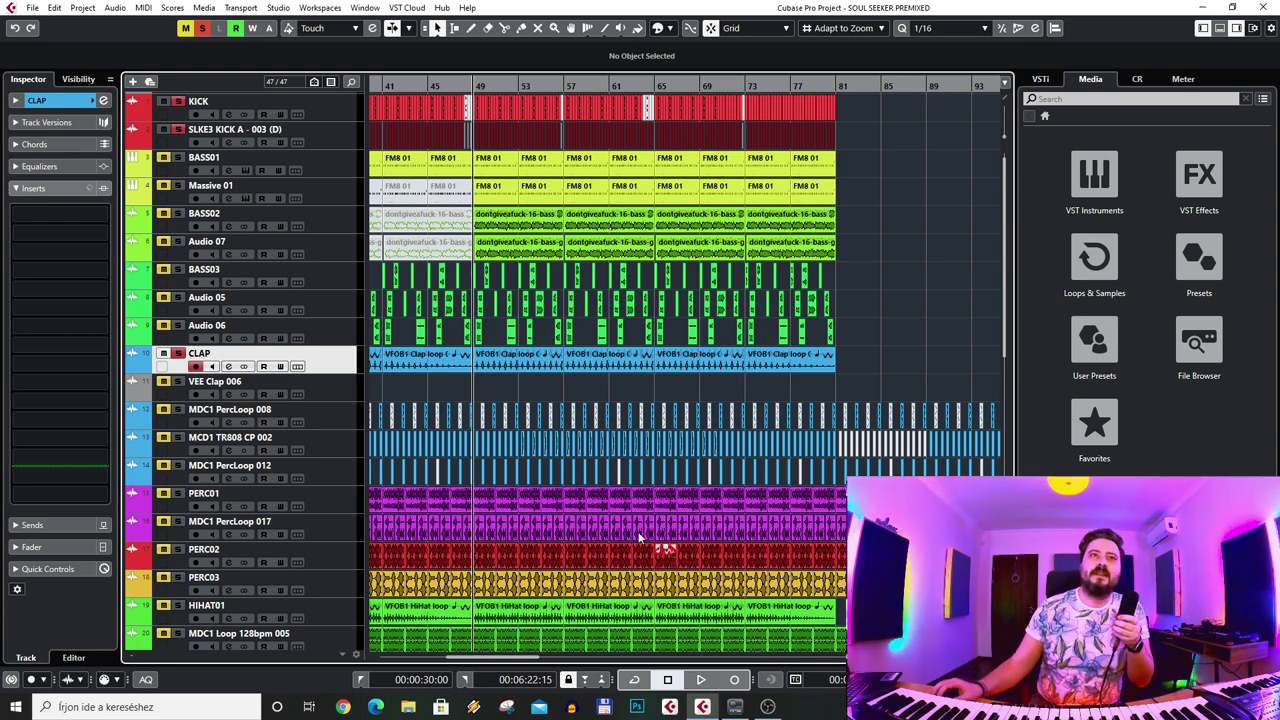
scroll(691, 411, right, 1)
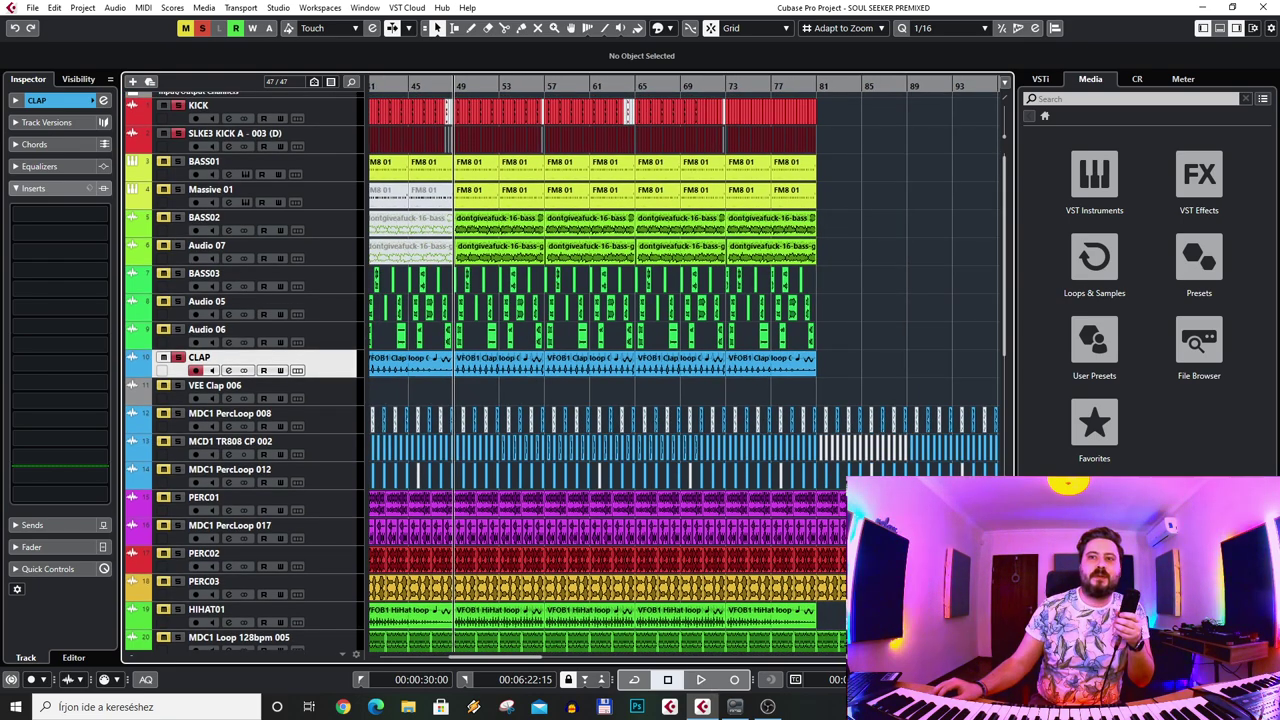
- Play the kick and clap combination once more from bar 49 with bars 21 to 73 in view, and stop
key(h)
key(h)
key(h)
key(h)
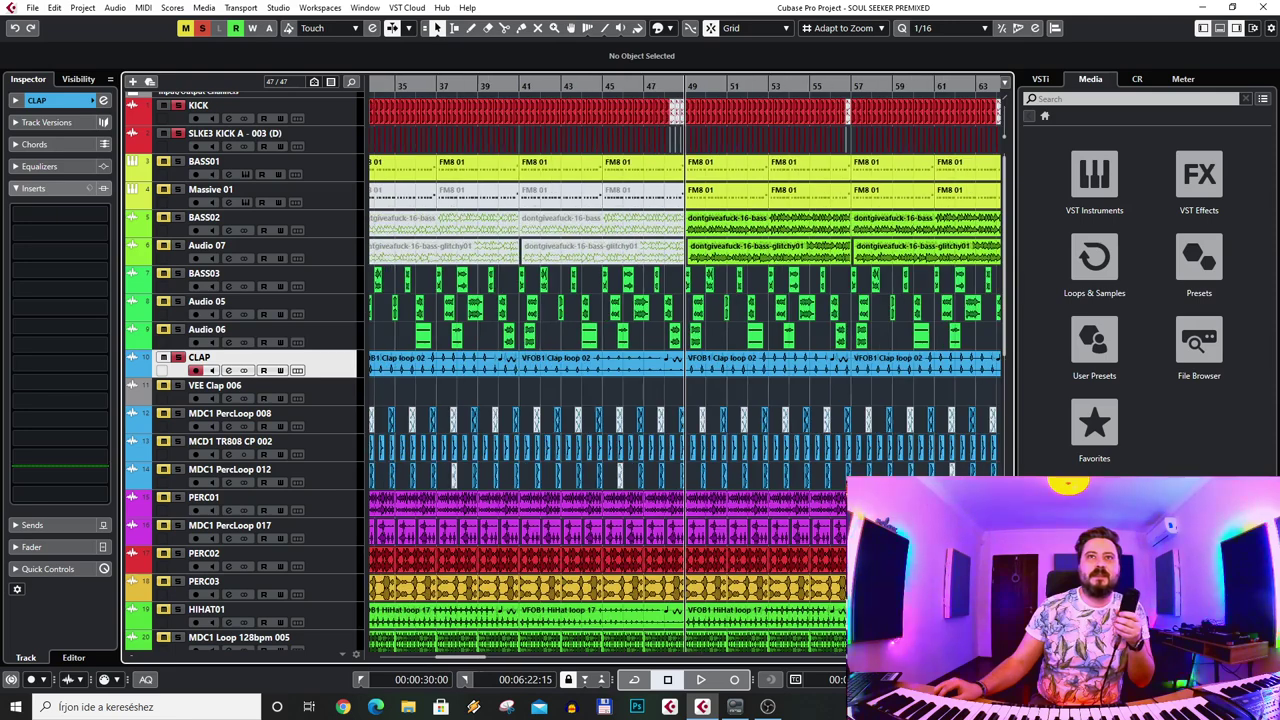
key(g)
key(g)
key(g)
key(g)
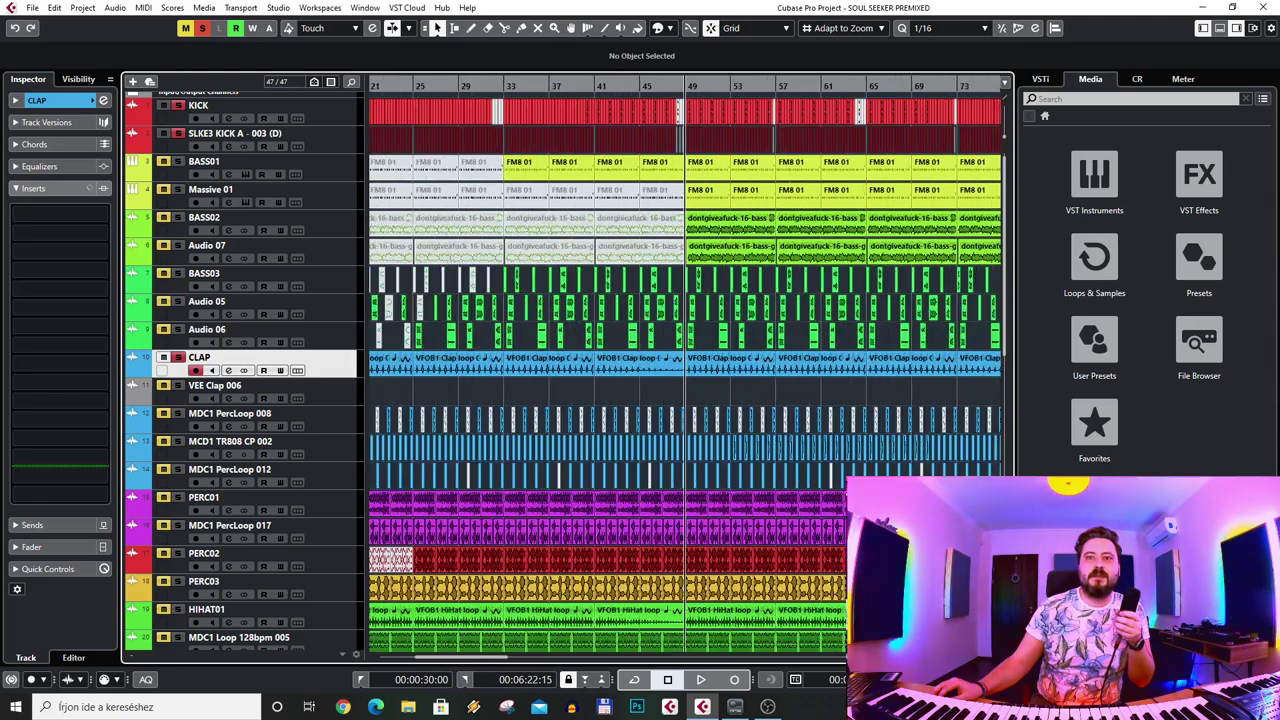
click(703, 684)
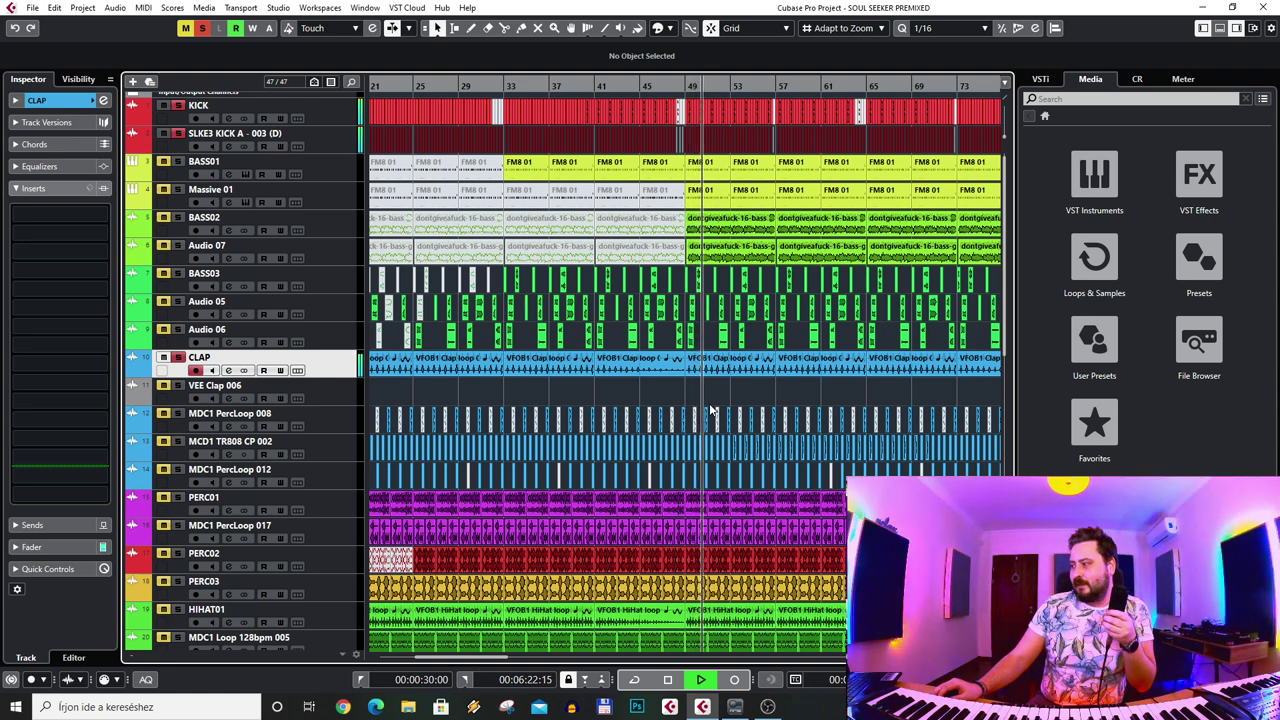
key(space)
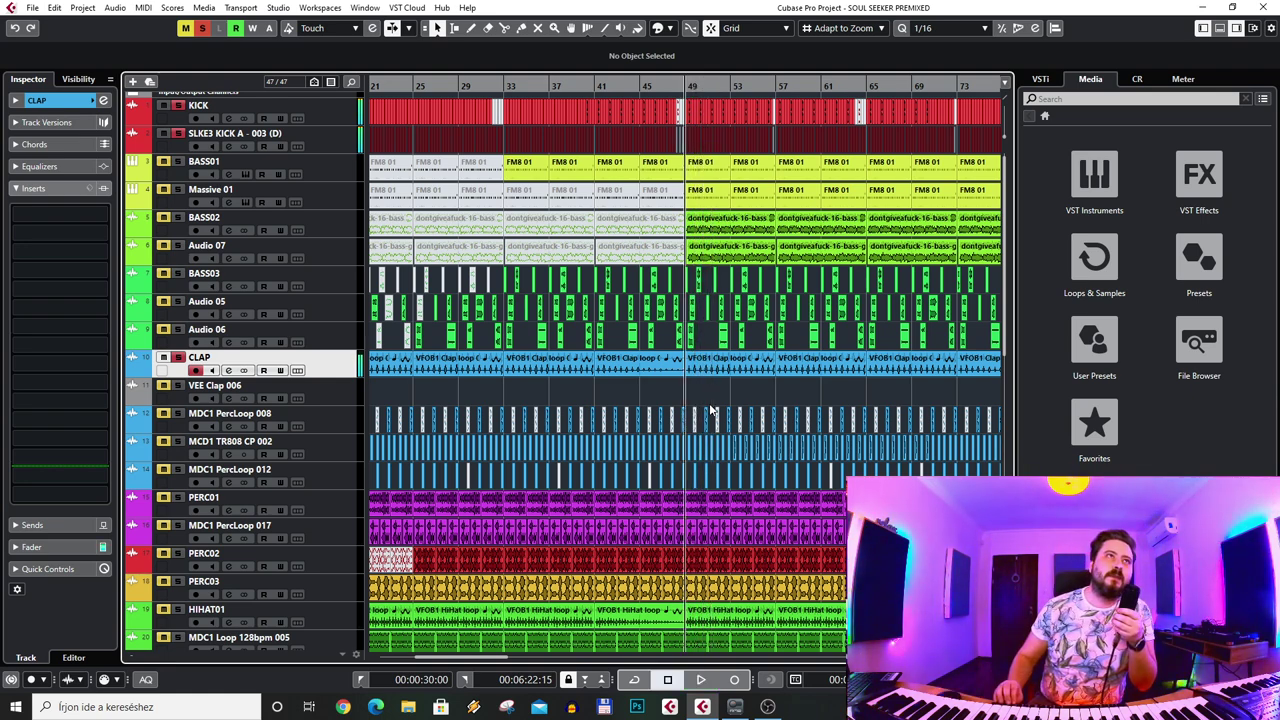
- Examine the CLAP track within the whole arrangement, from bar 1 to beyond bar 105
scroll(700, 400, up, 1)
scroll(732, 387, right, 5)
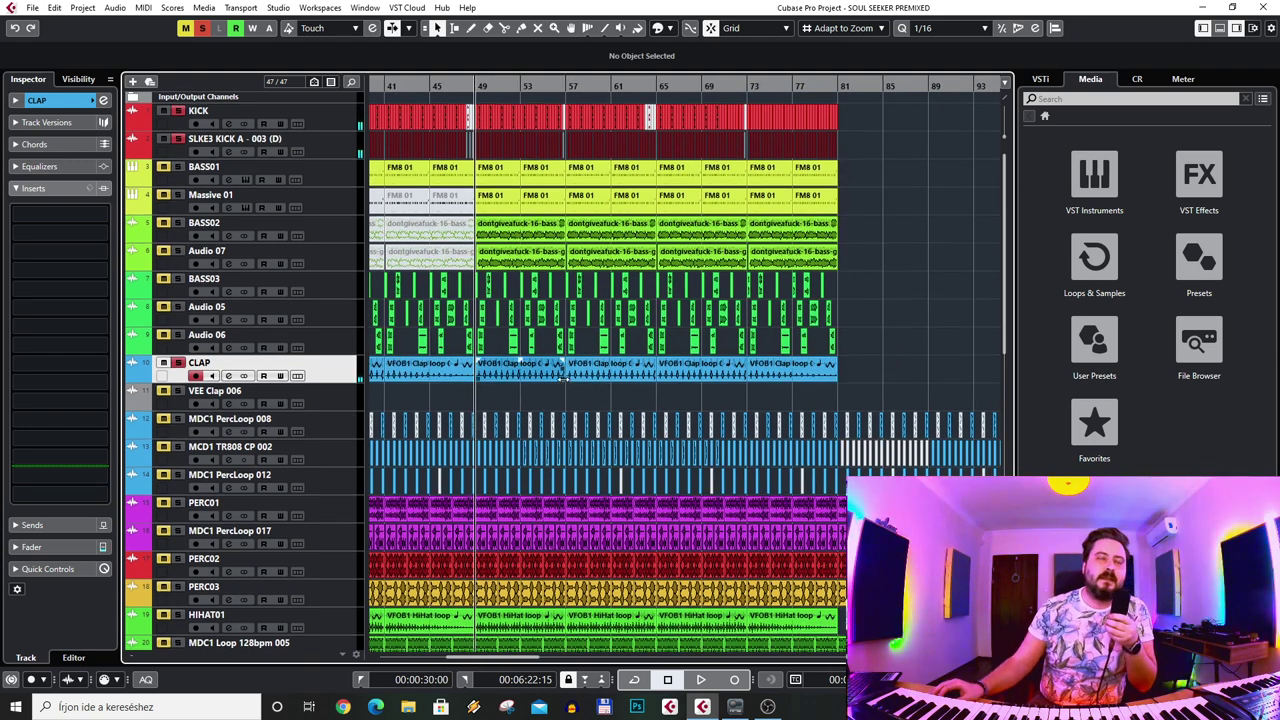
scroll(570, 396, right, 1)
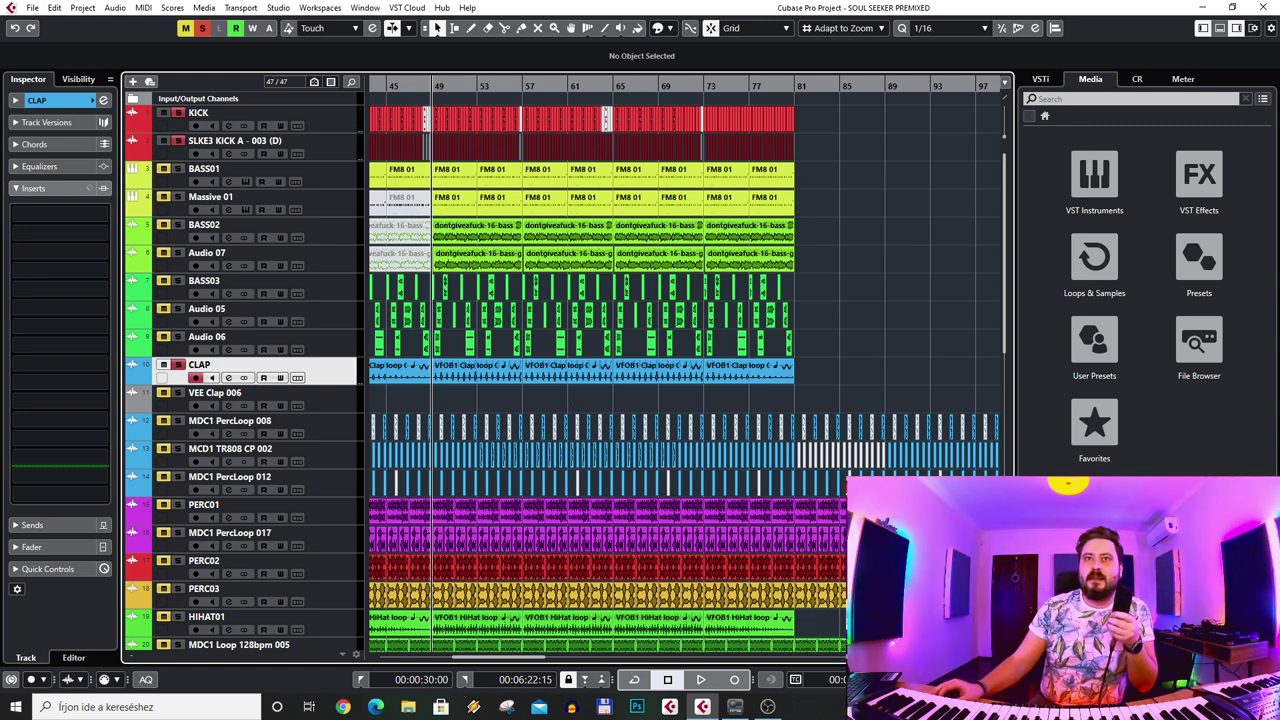
key(shift+f)
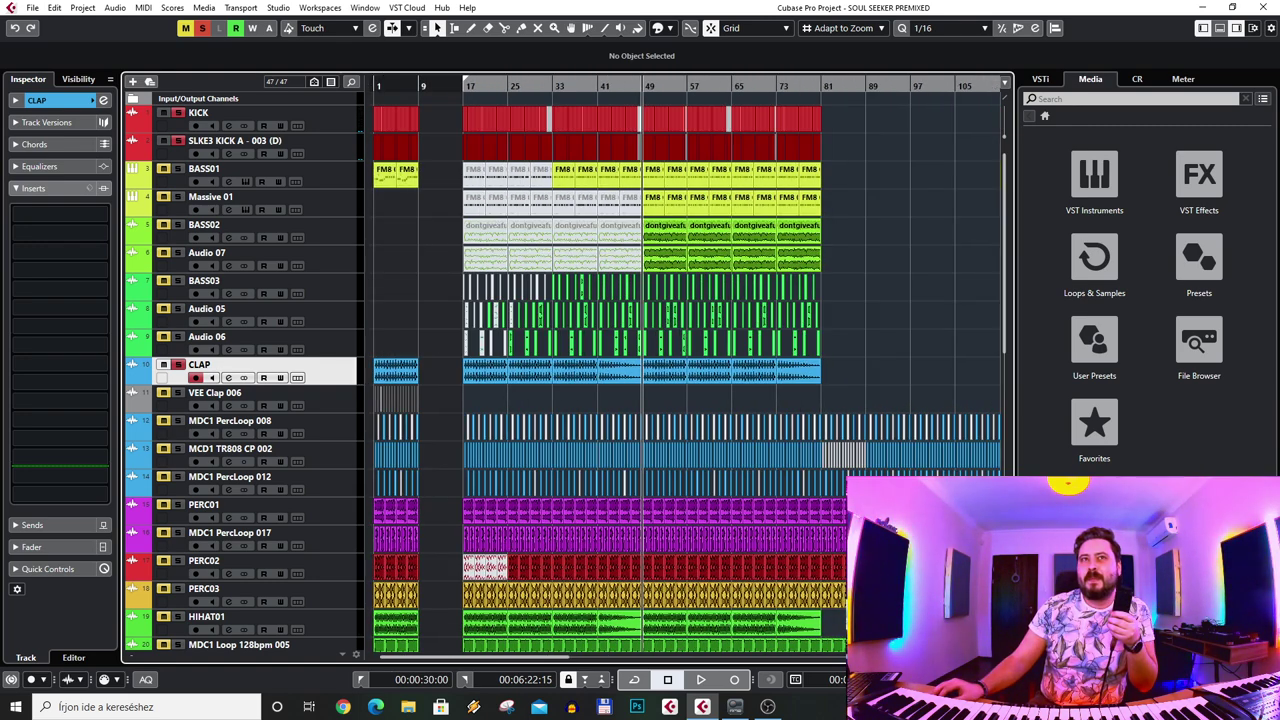
scroll(828, 438, right, 3)
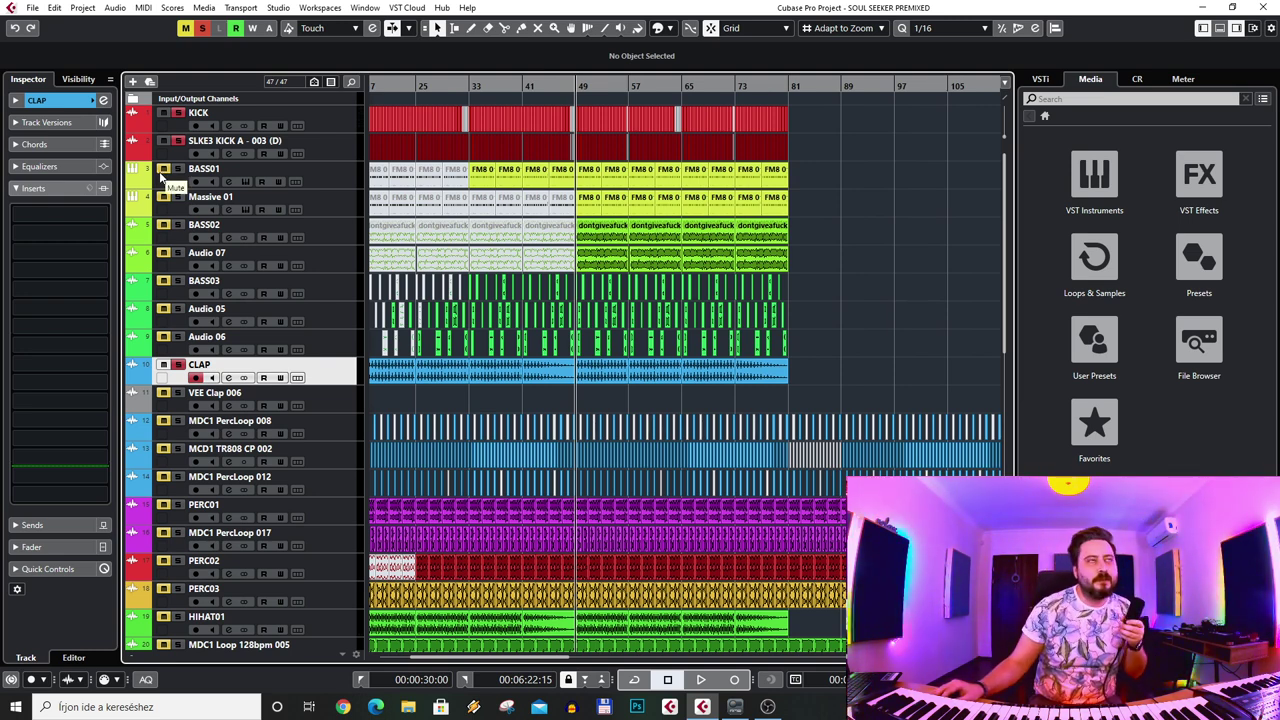
- Clear the previous solos and play MDC1 PercLoop 008, MCD1 TR808 CP 002 and MDC1 PercLoop 012 soloed together, continuing from about bar 64
click(203, 29)
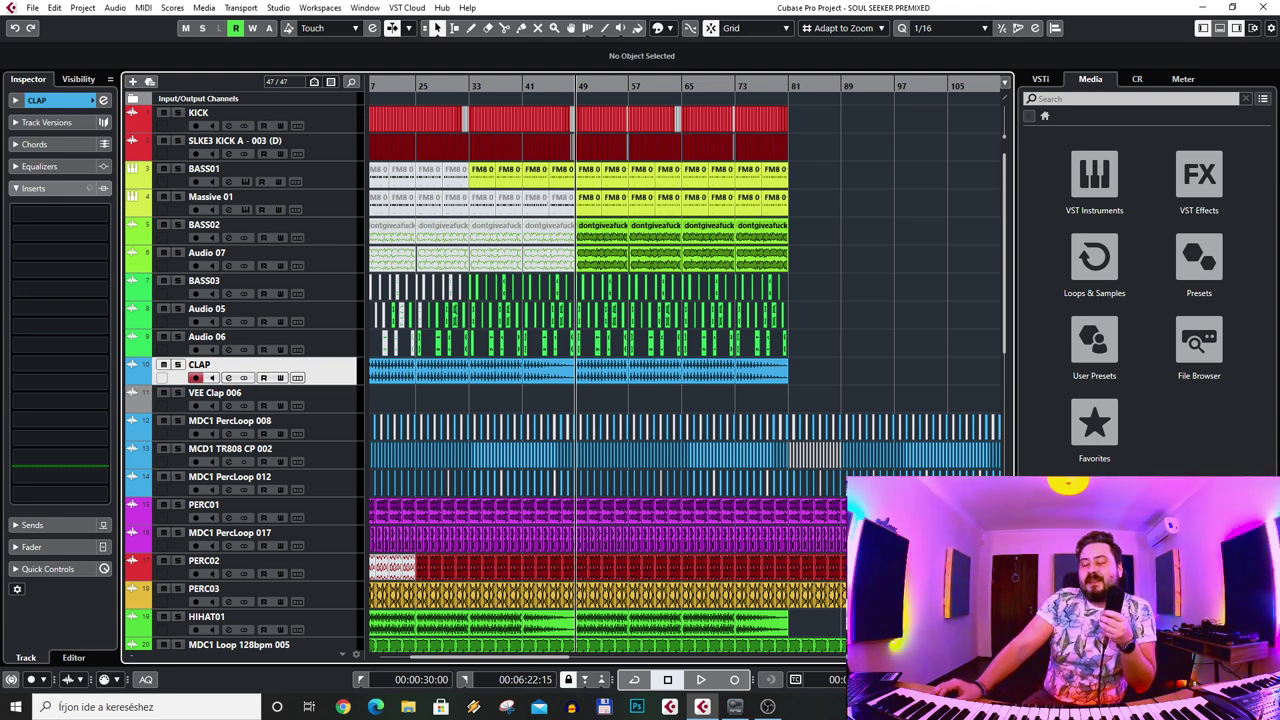
key(g)
key(g)
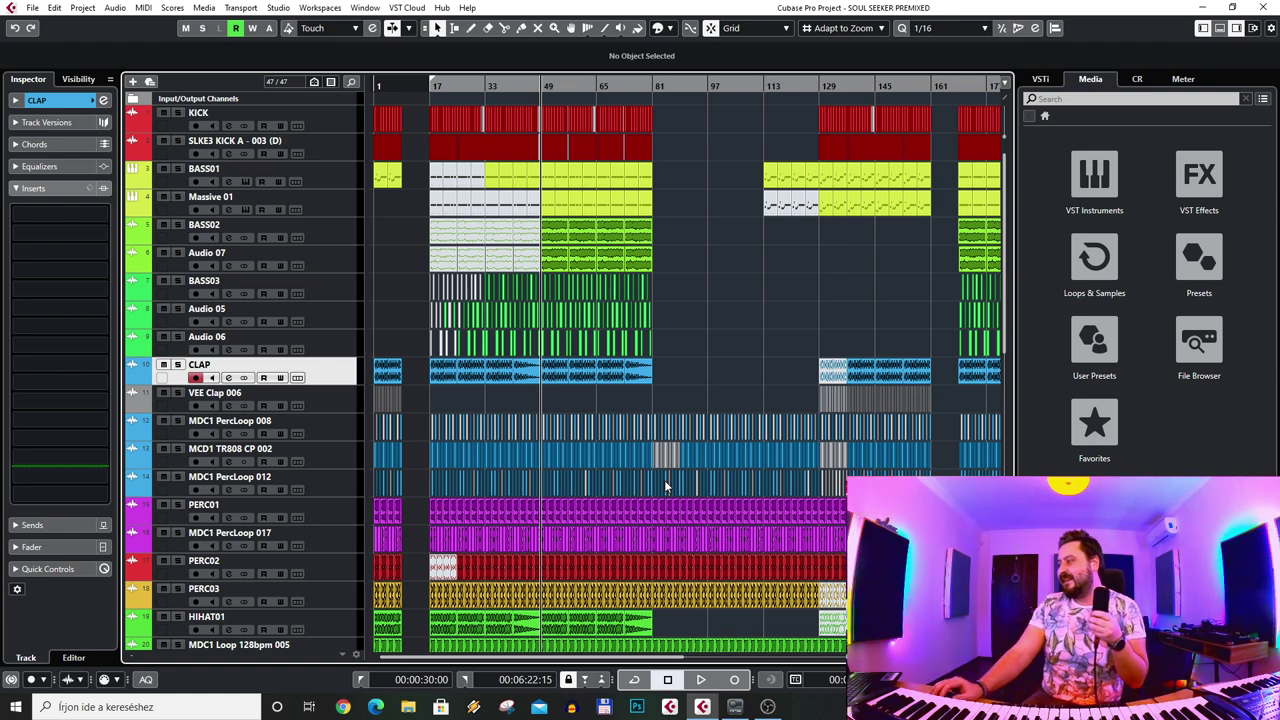
scroll(655, 442, right, 3)
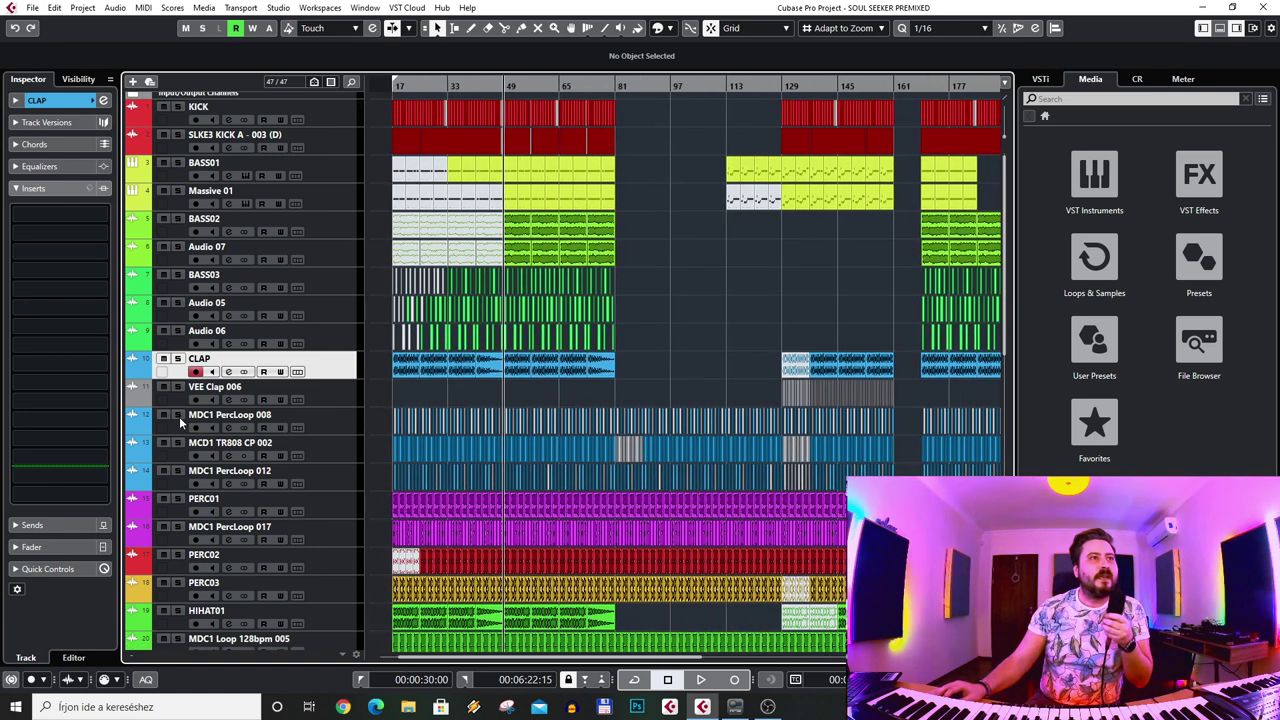
click(178, 414)
key(space)
click(178, 443)
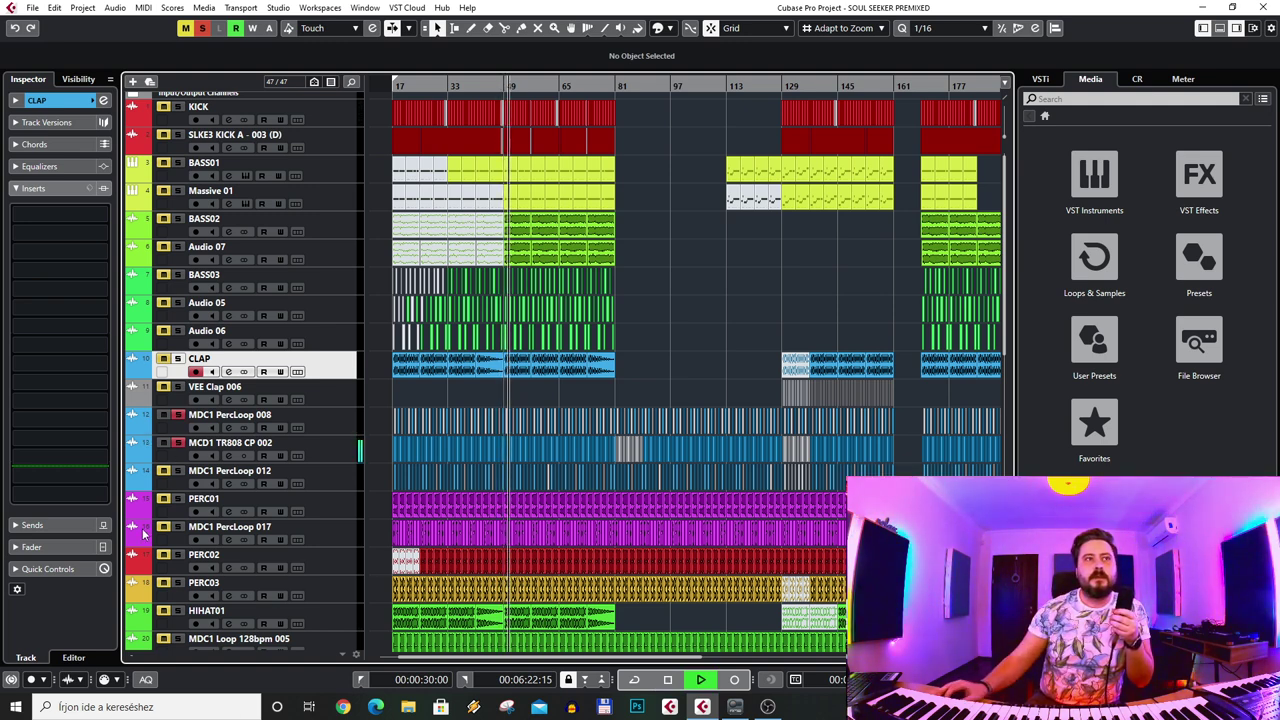
click(175, 471)
click(555, 87)
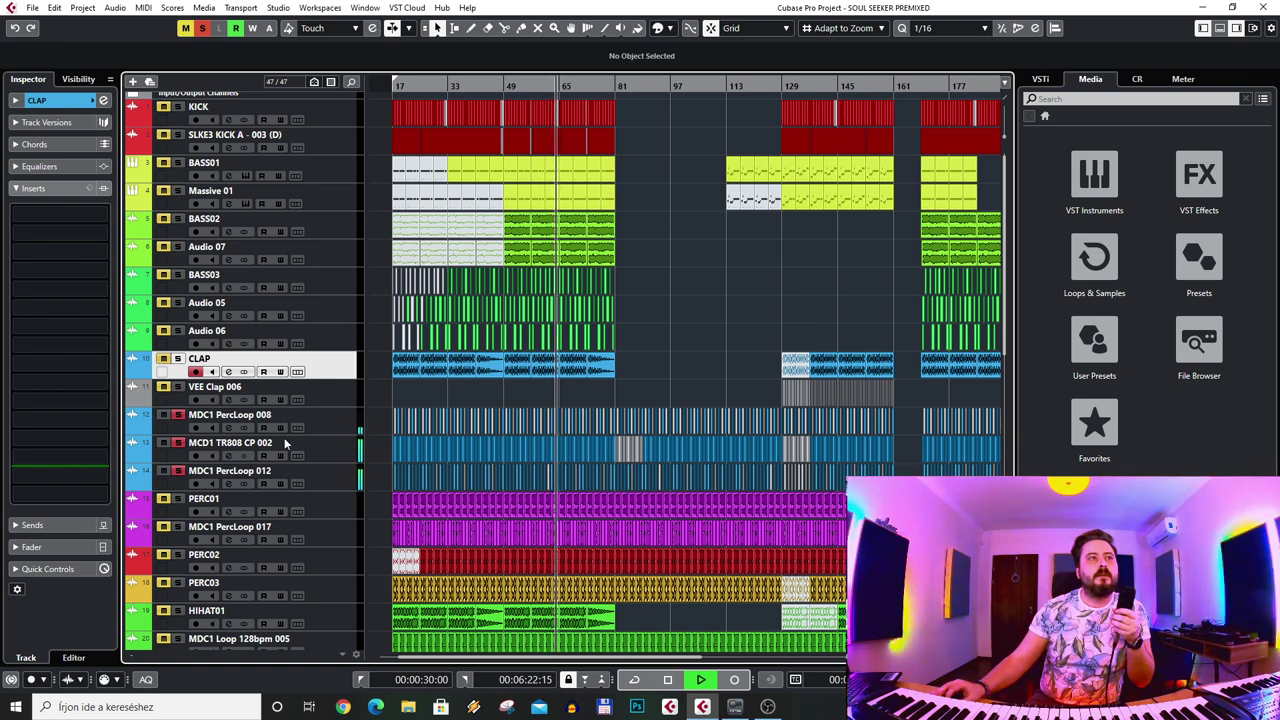
- Add PERC01, MDC1 PercLoop 017 and PERC02 to the soloed percussion loops during playback, with bars 33 to 97 in view
key(h)
key(h)
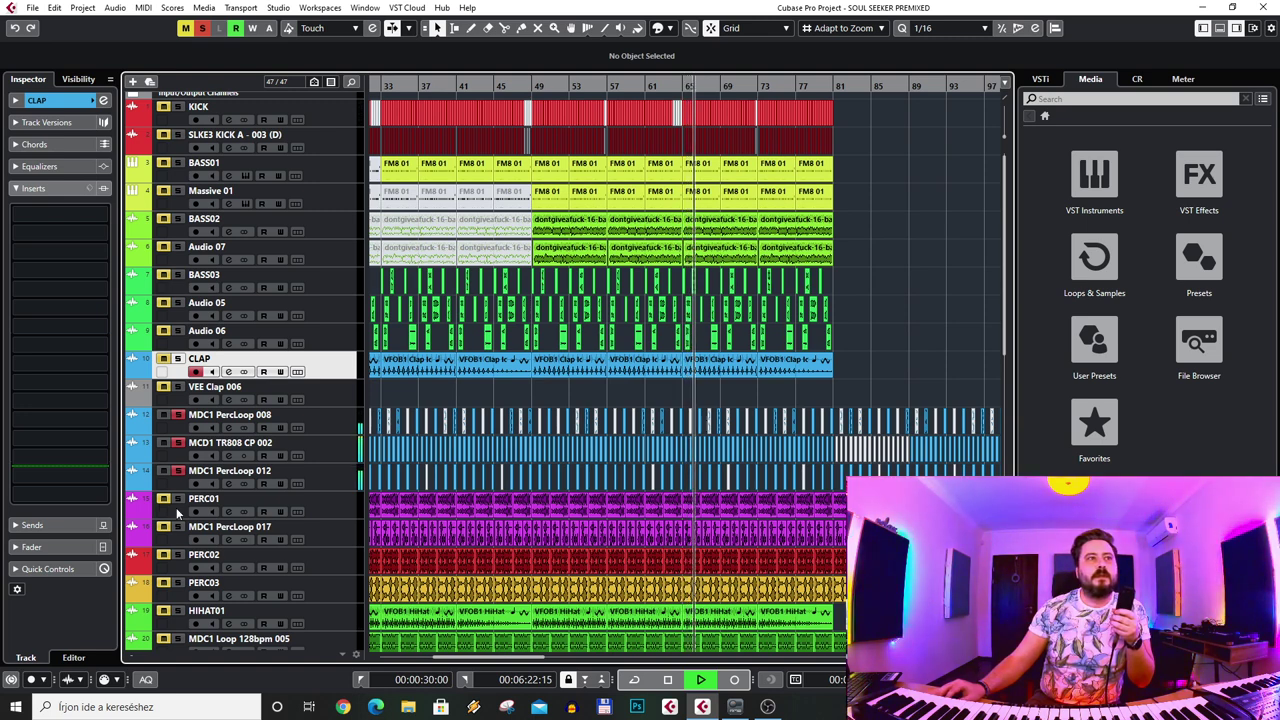
click(164, 567)
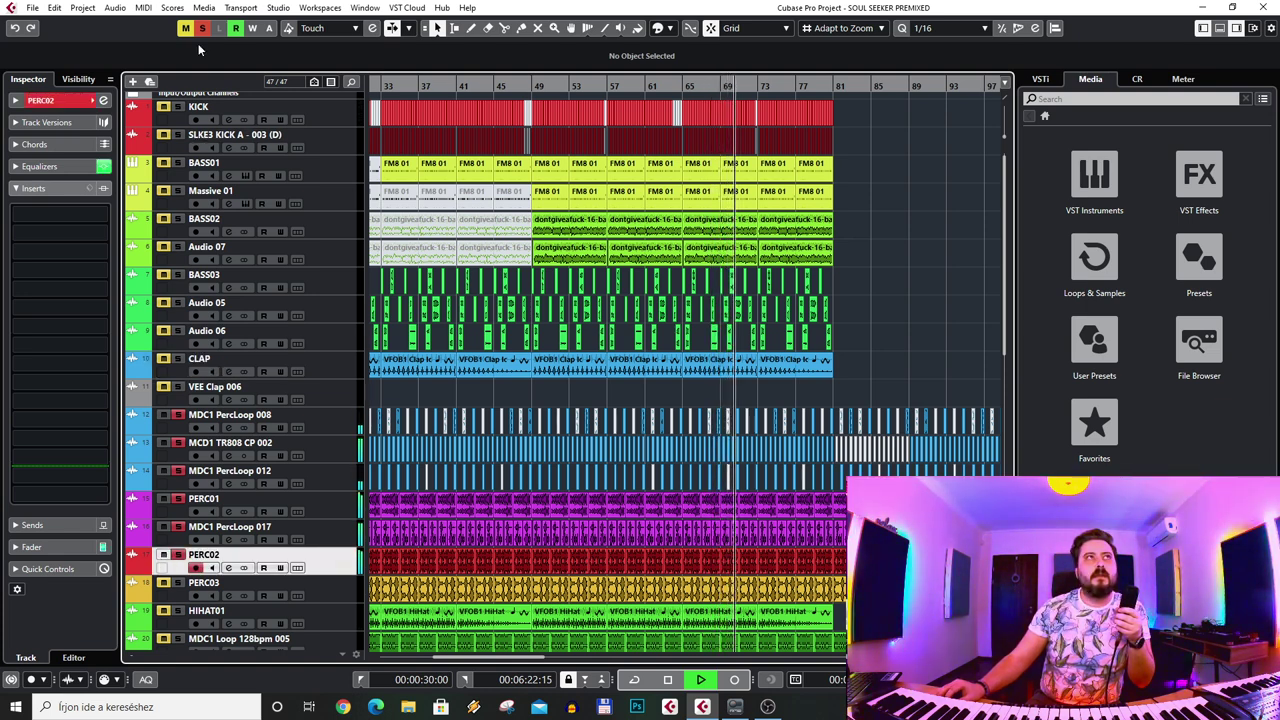
- Reduce the solo to PERC02, add KICK and SLKE3 KICK A - 003 (D), and play them from about bar 49
click(177, 556)
click(179, 557)
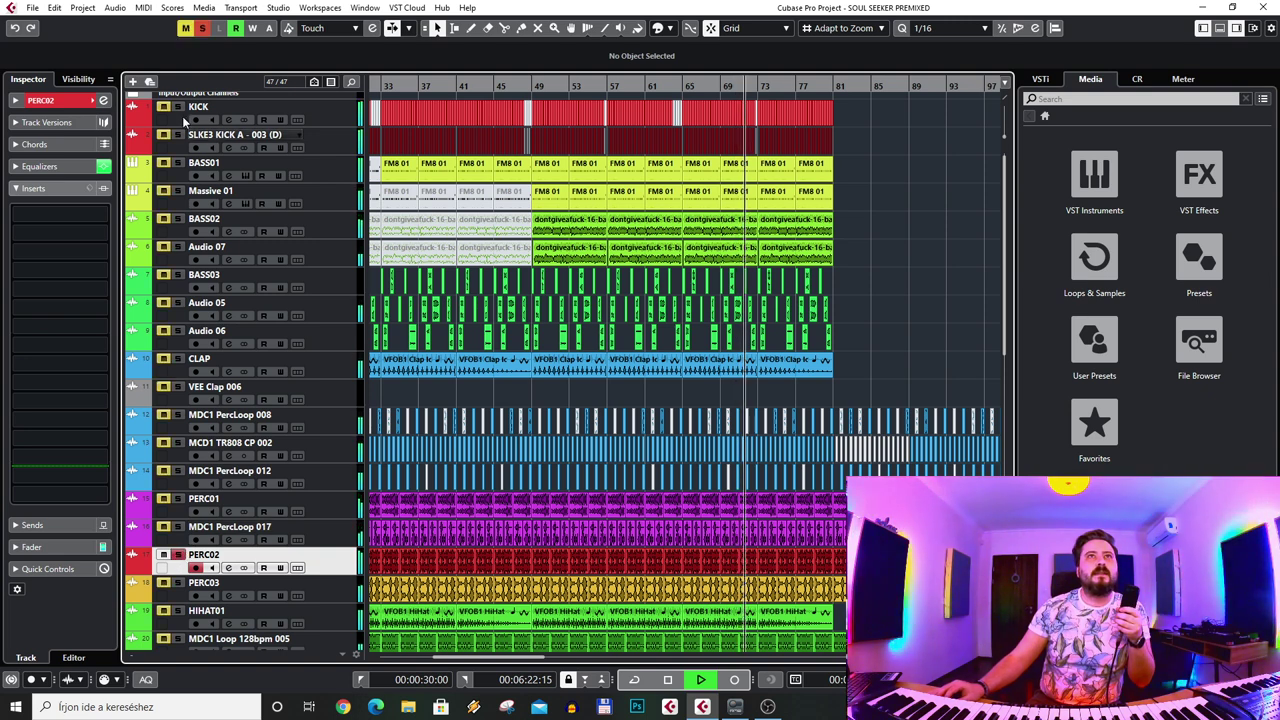
click(177, 107)
click(177, 135)
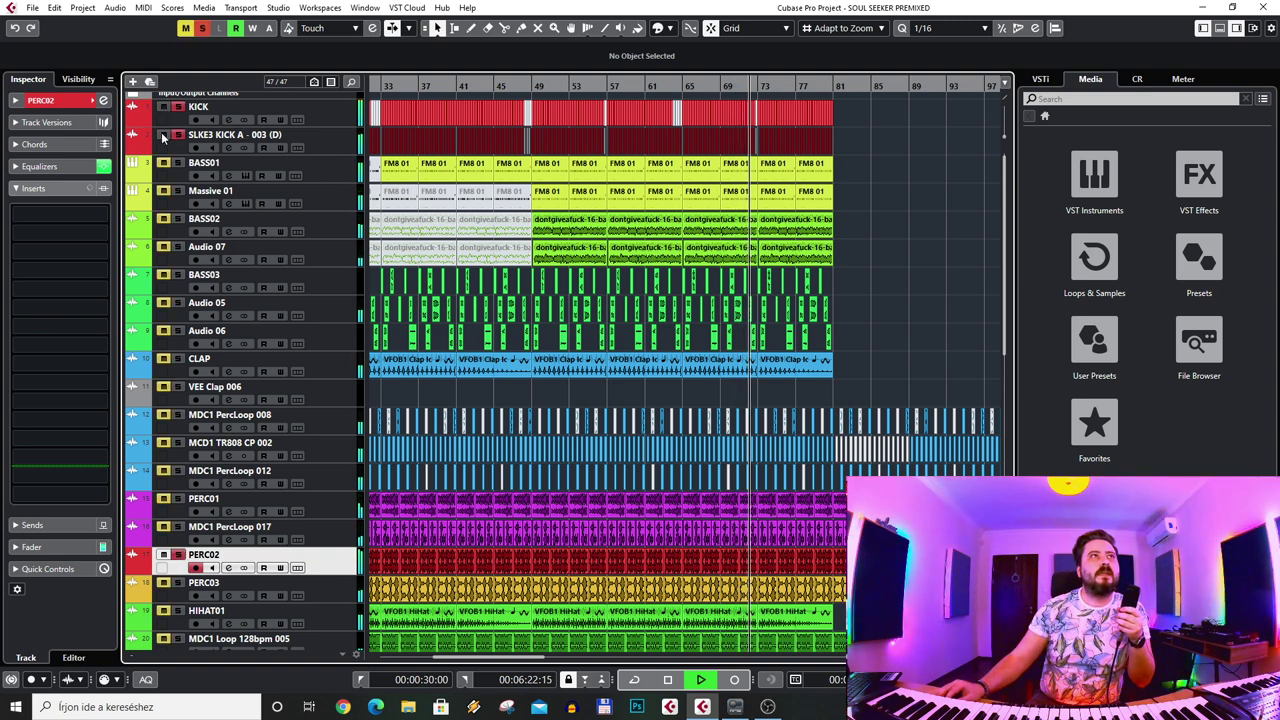
click(528, 85)
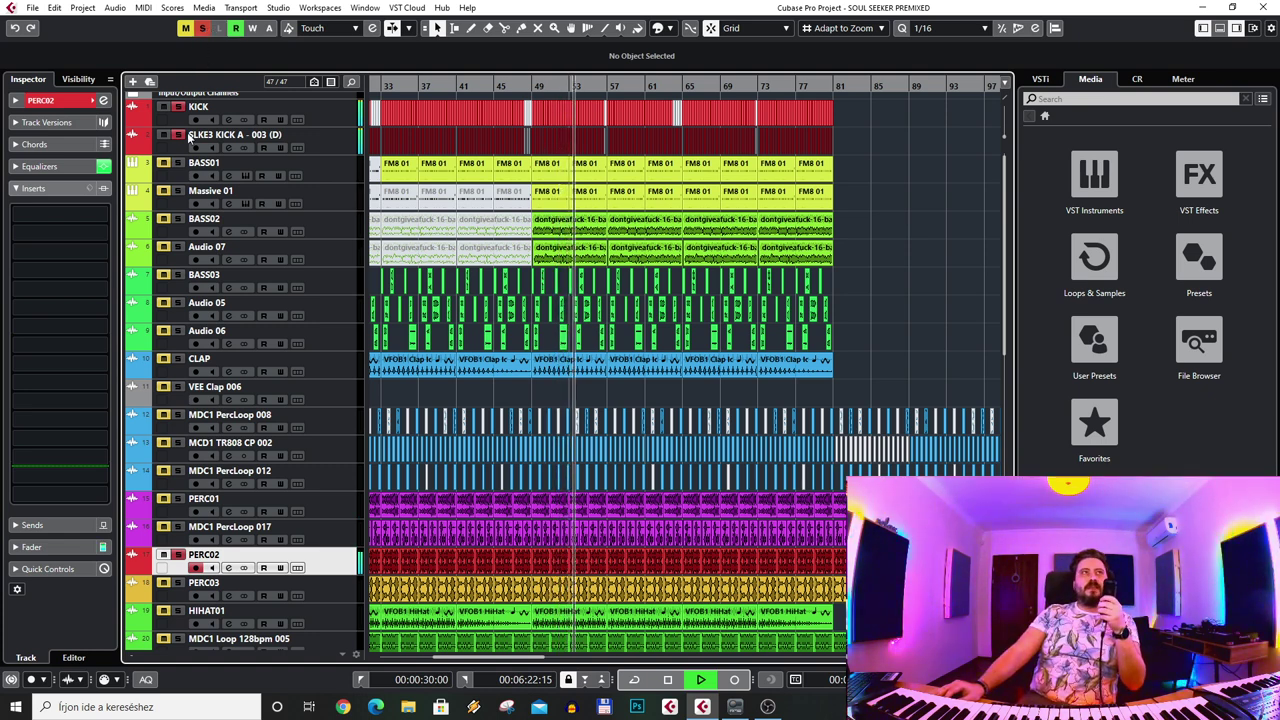
- Add BASS01, Massive 01, BASS02, Audio 07 and PERC03 to the soloed kick and PERC02 tracks during playback
click(178, 162)
click(178, 190)
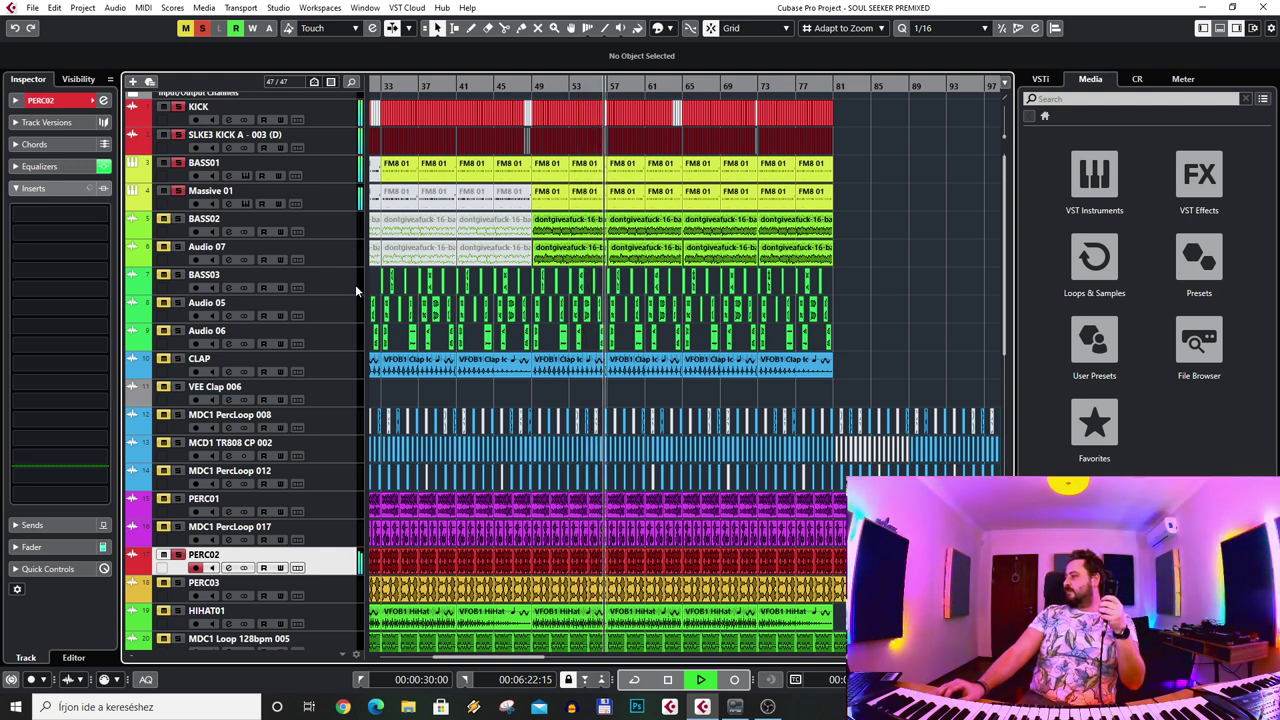
click(168, 256)
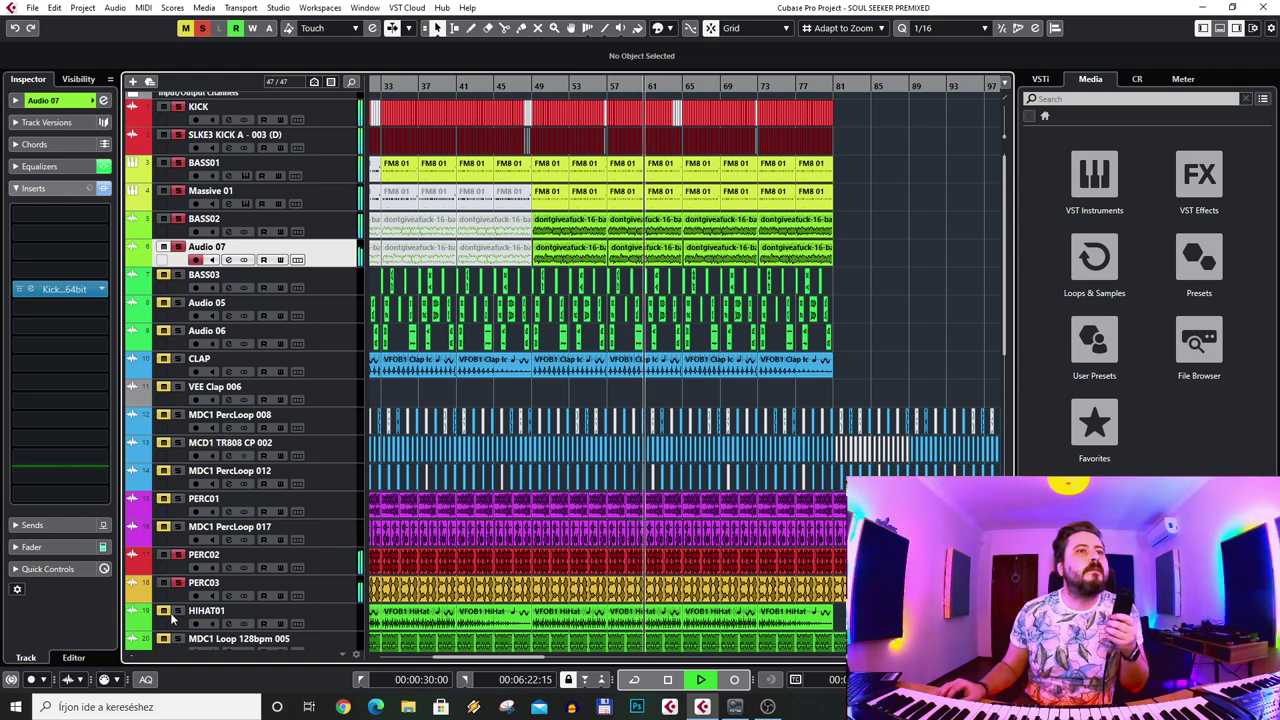
- Bring HIHAT01, MDC1 Loop 128bpm 005 and MCD1 TR808 HH 062 into the soloed mix, then stop playback
scroll(168, 600, down, 8)
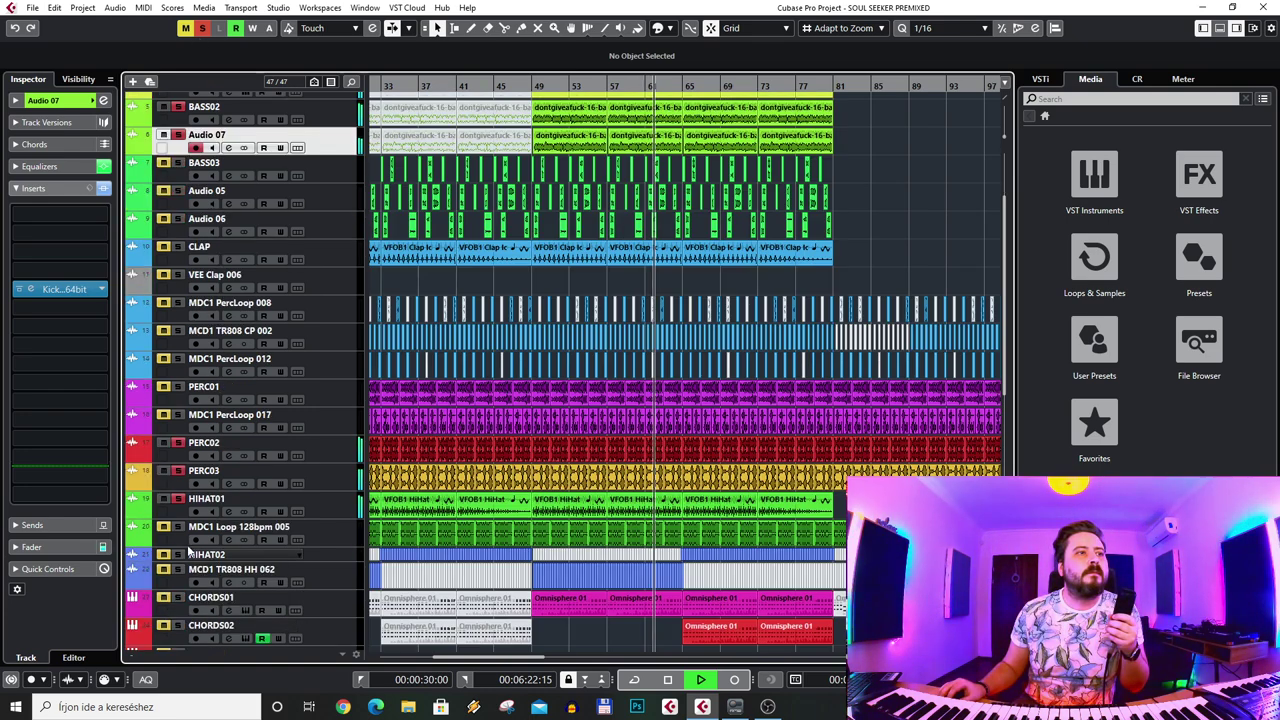
click(168, 518)
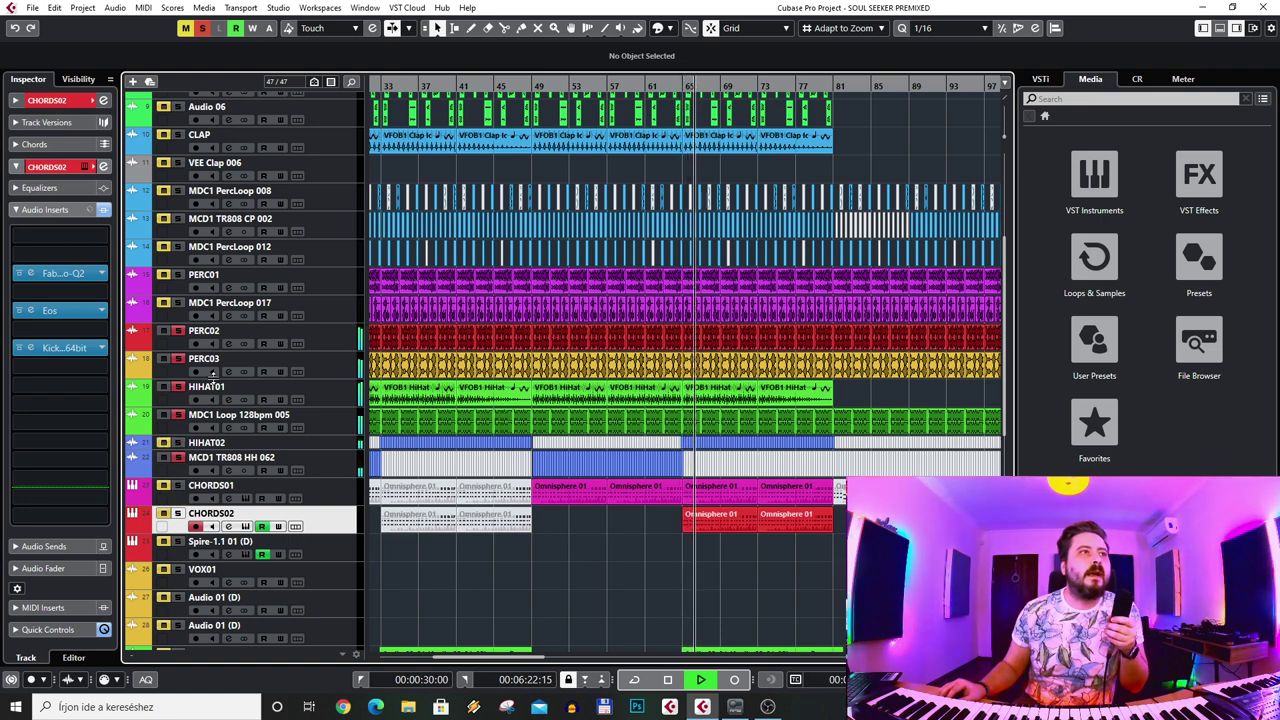
key(space)
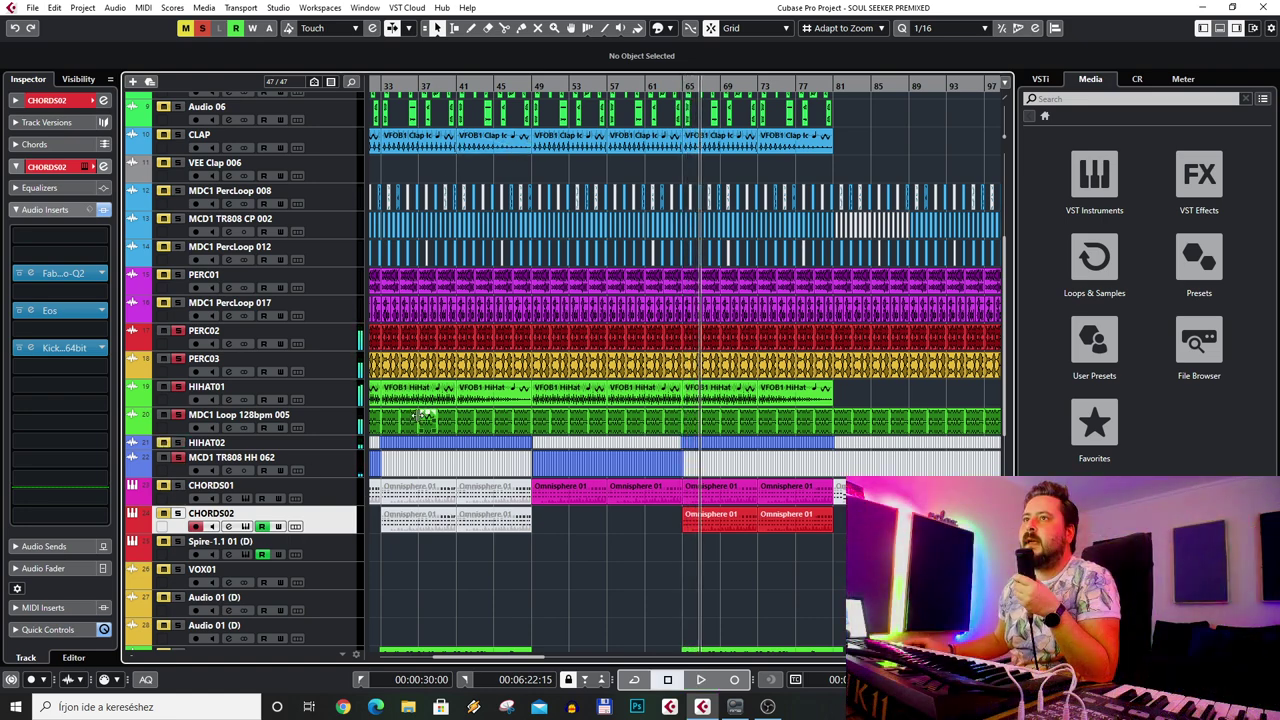
- Increase the HIHAT02 track's height and examine the events between bars 51 and 72 from the kick down to the chords
drag(312, 449, 315, 465)
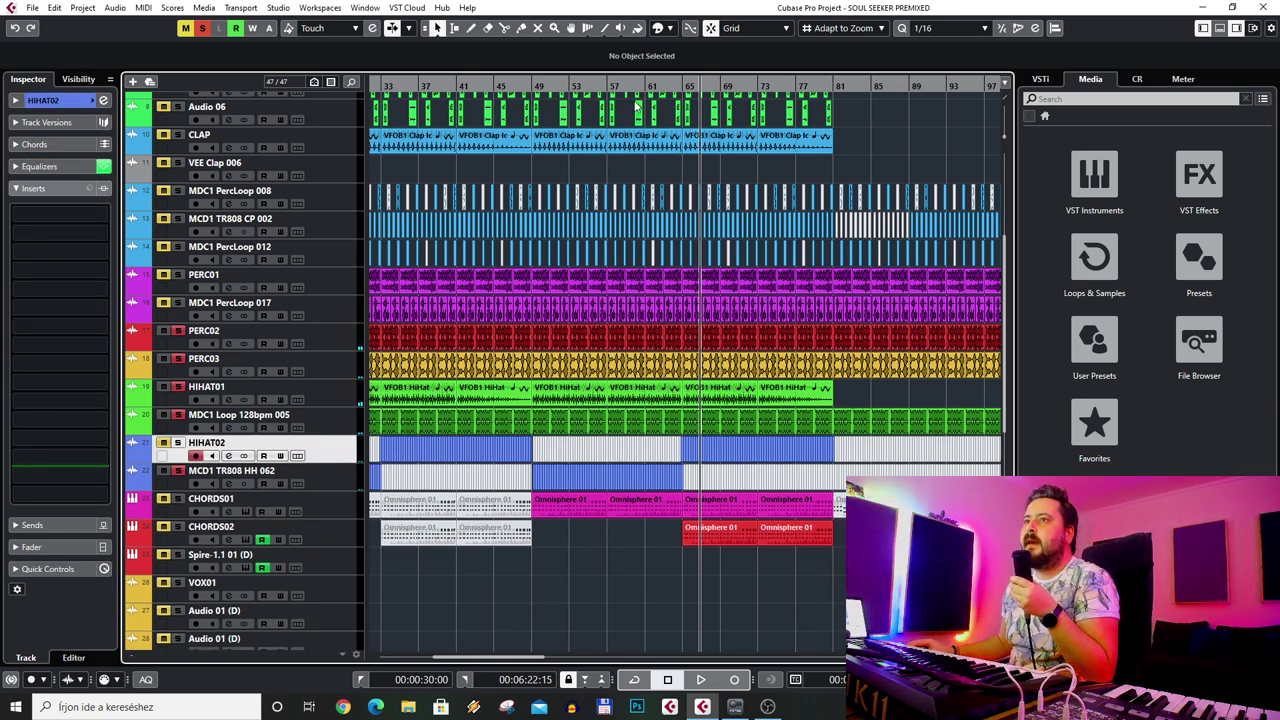
drag(631, 84, 620, 112)
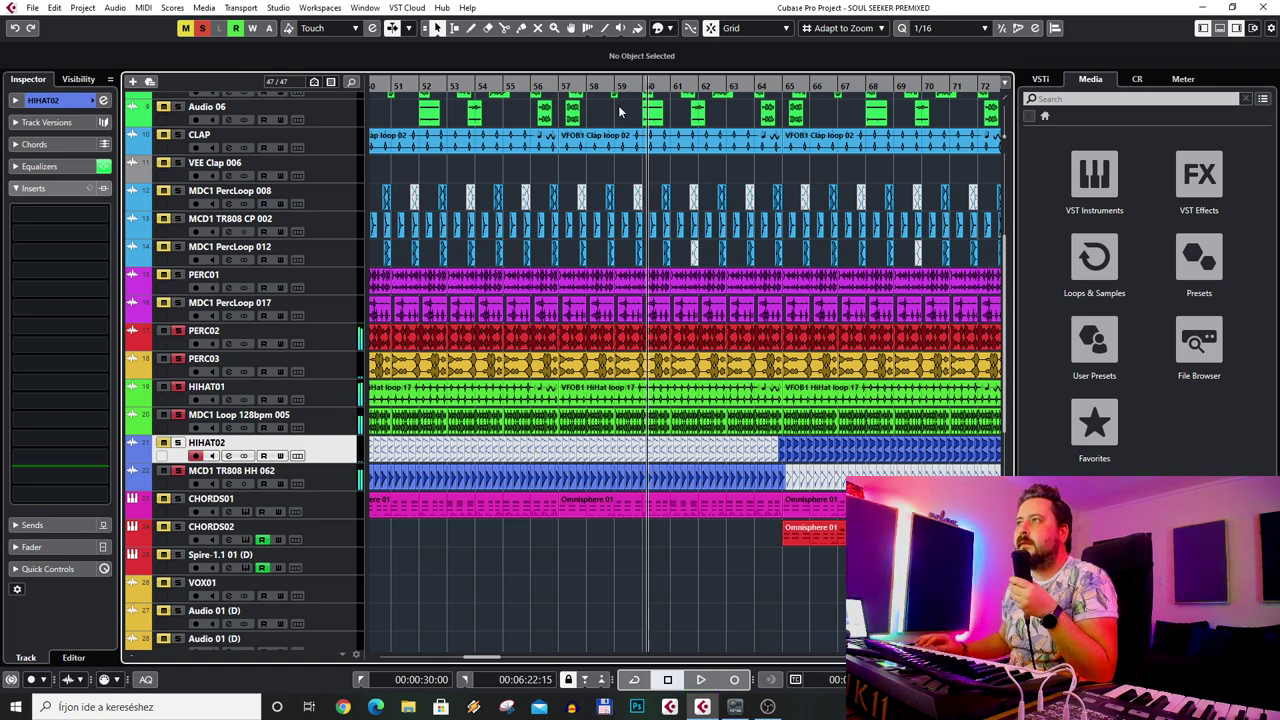
scroll(507, 206, up, 5)
click(336, 178)
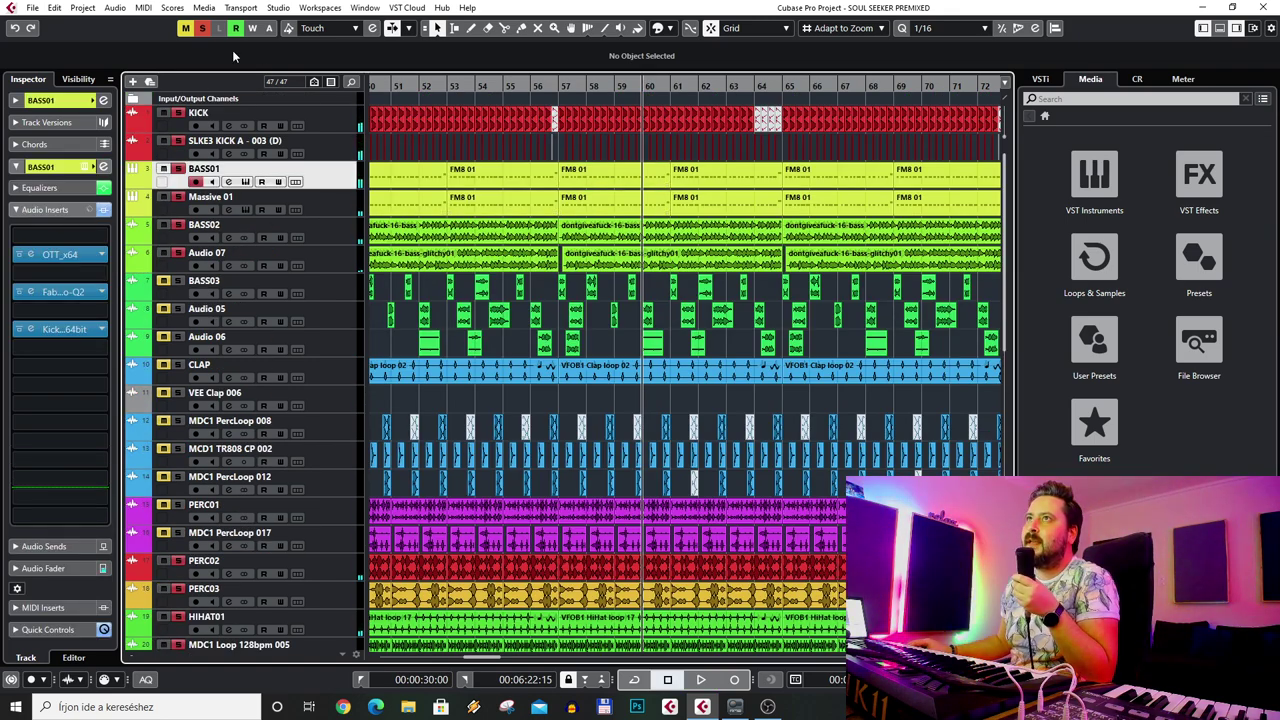
scroll(530, 154, down, 4)
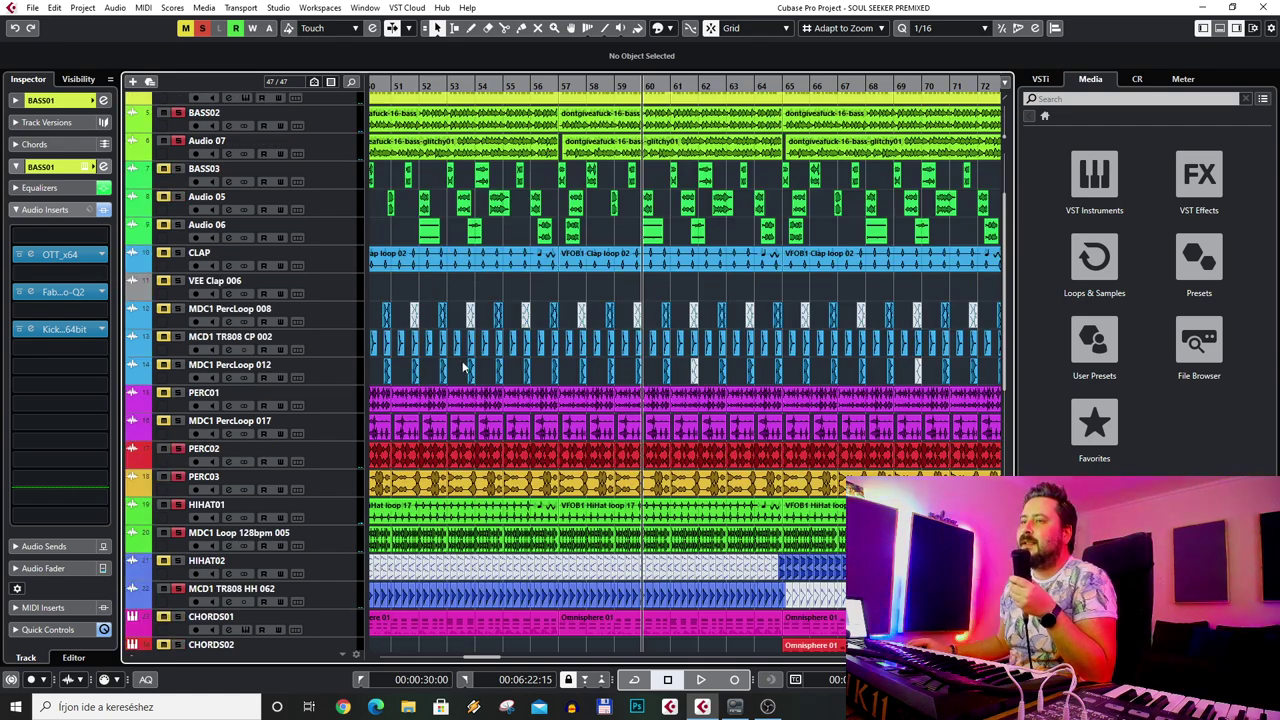
- Clear all solos and select the CHORDS01 track to show its audio inserts
key(g)
key(g)
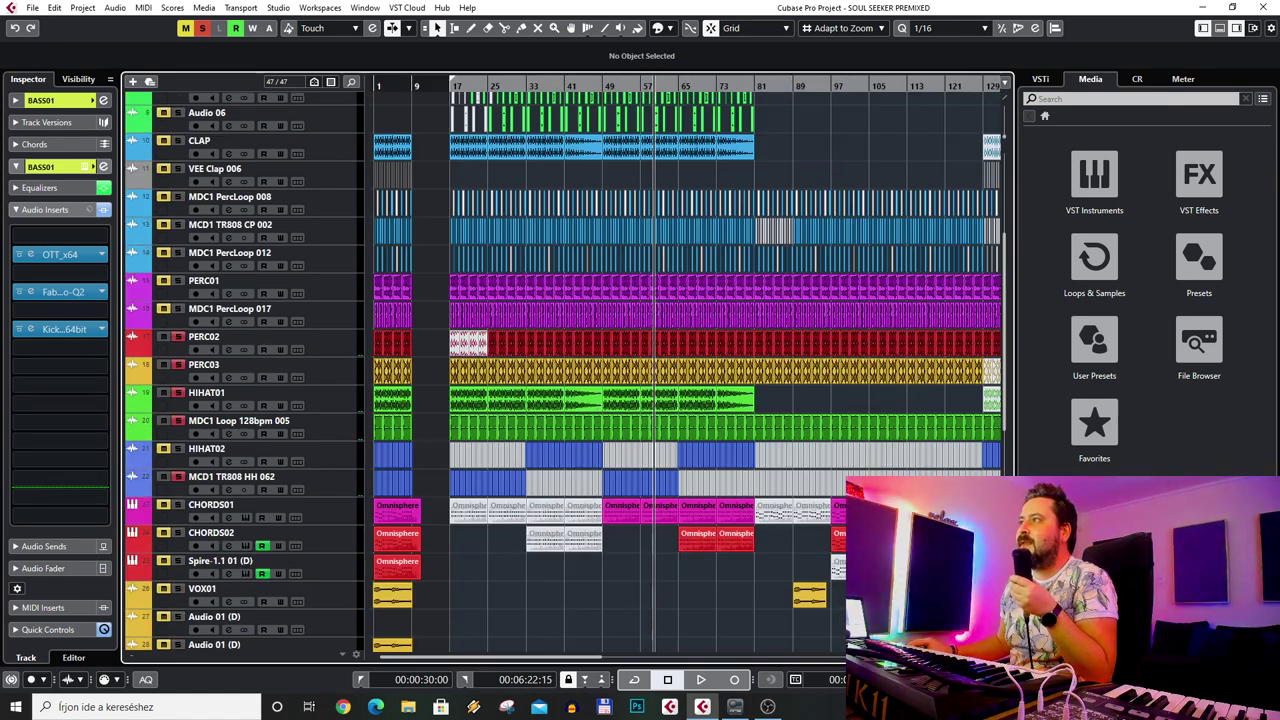
click(203, 30)
click(336, 511)
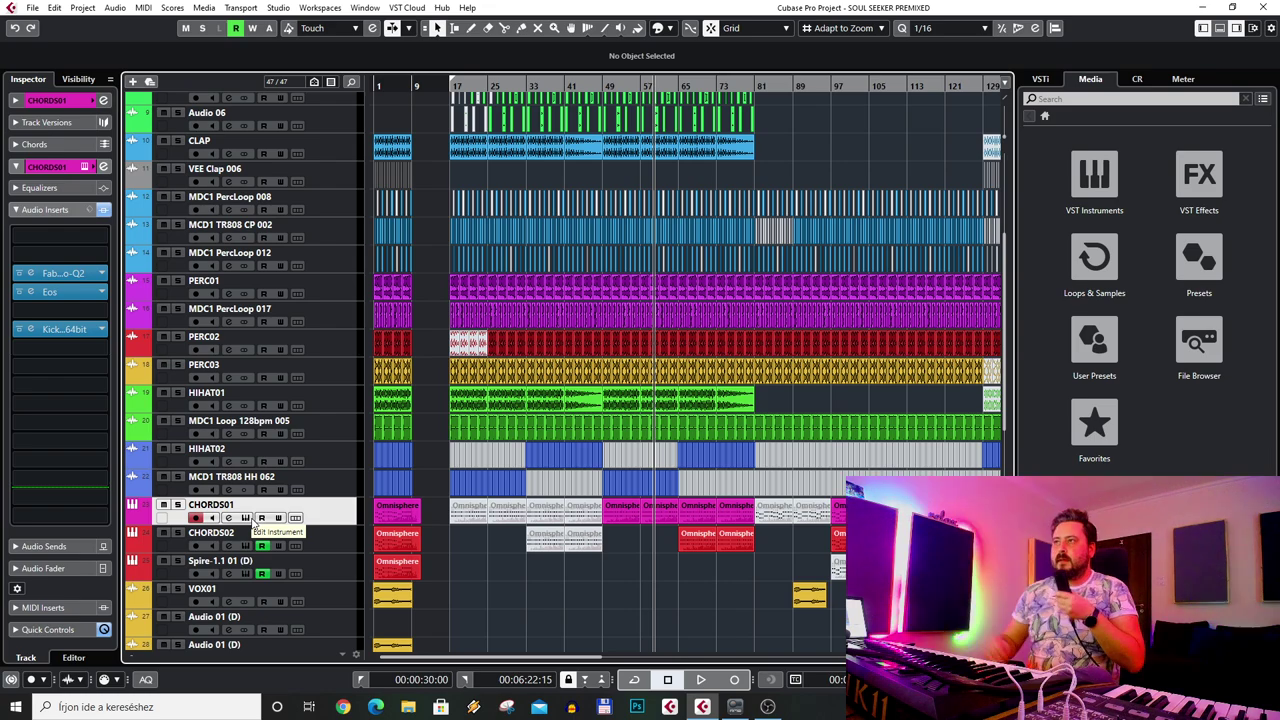
- Examine how the percussion, hi-hat and chord events are arranged between bars 1 and 121, with the PERC02 track selected
drag(605, 84, 566, 118)
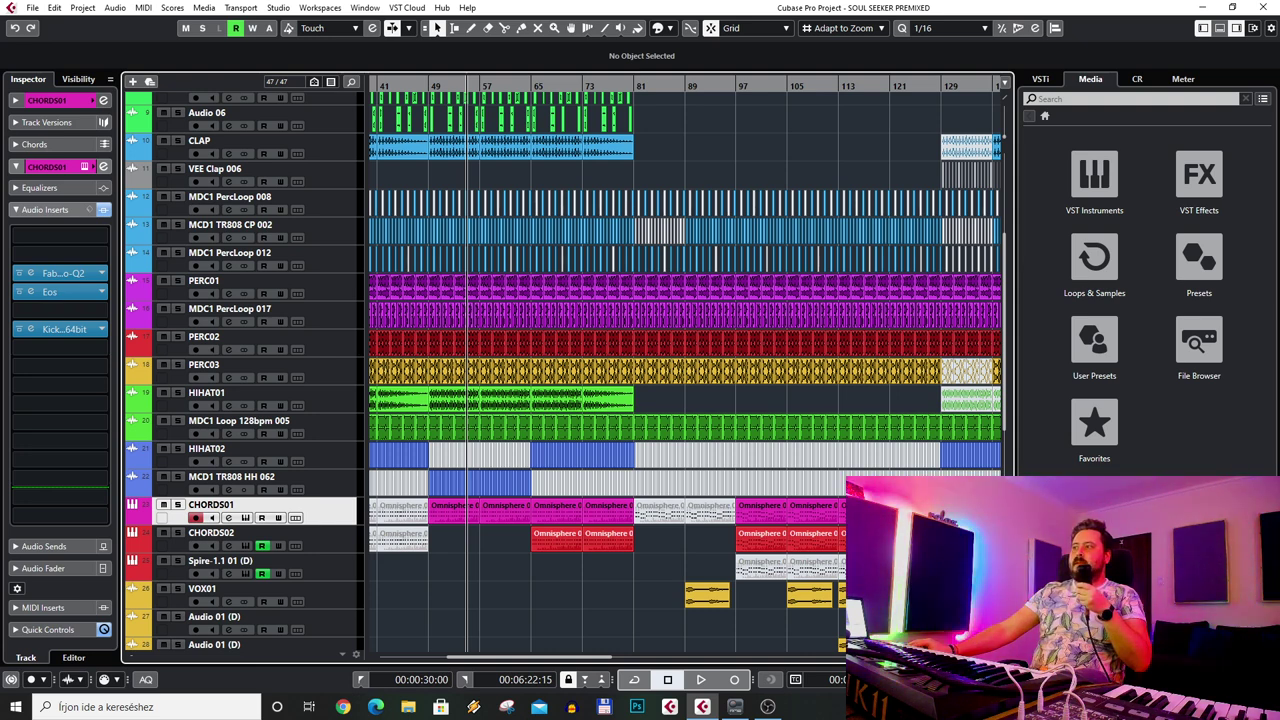
key(g)
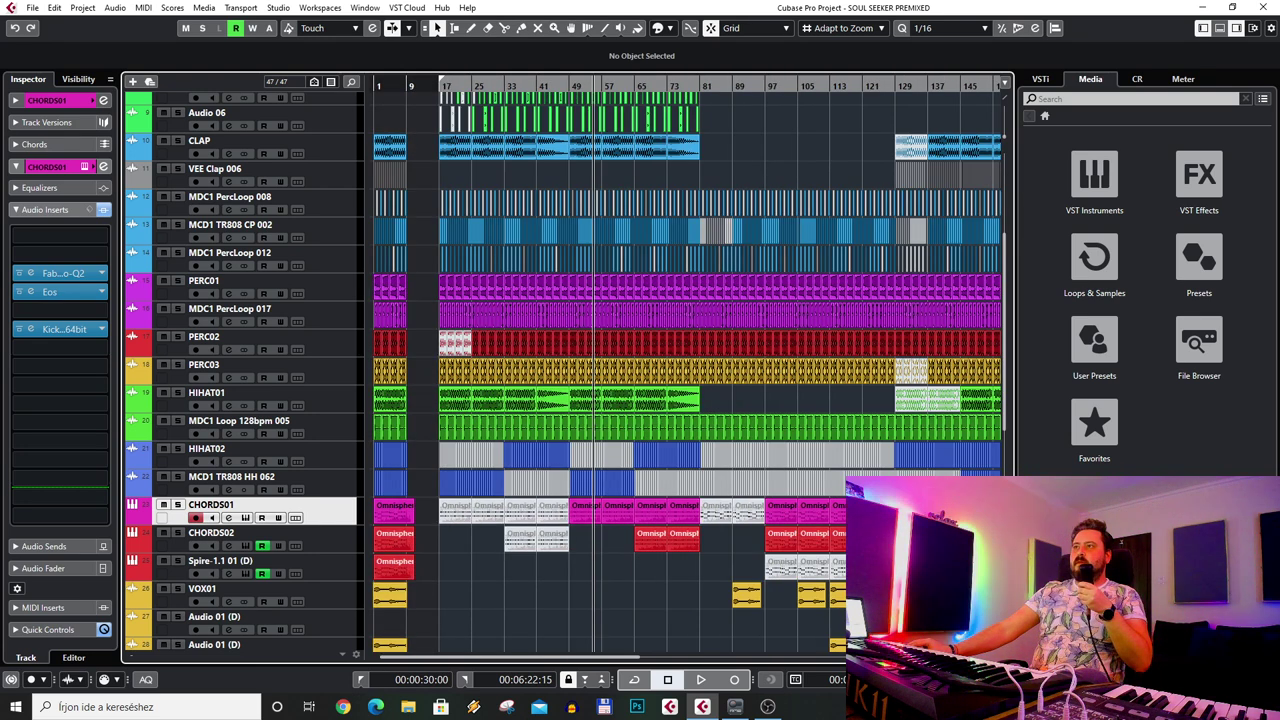
click(318, 345)
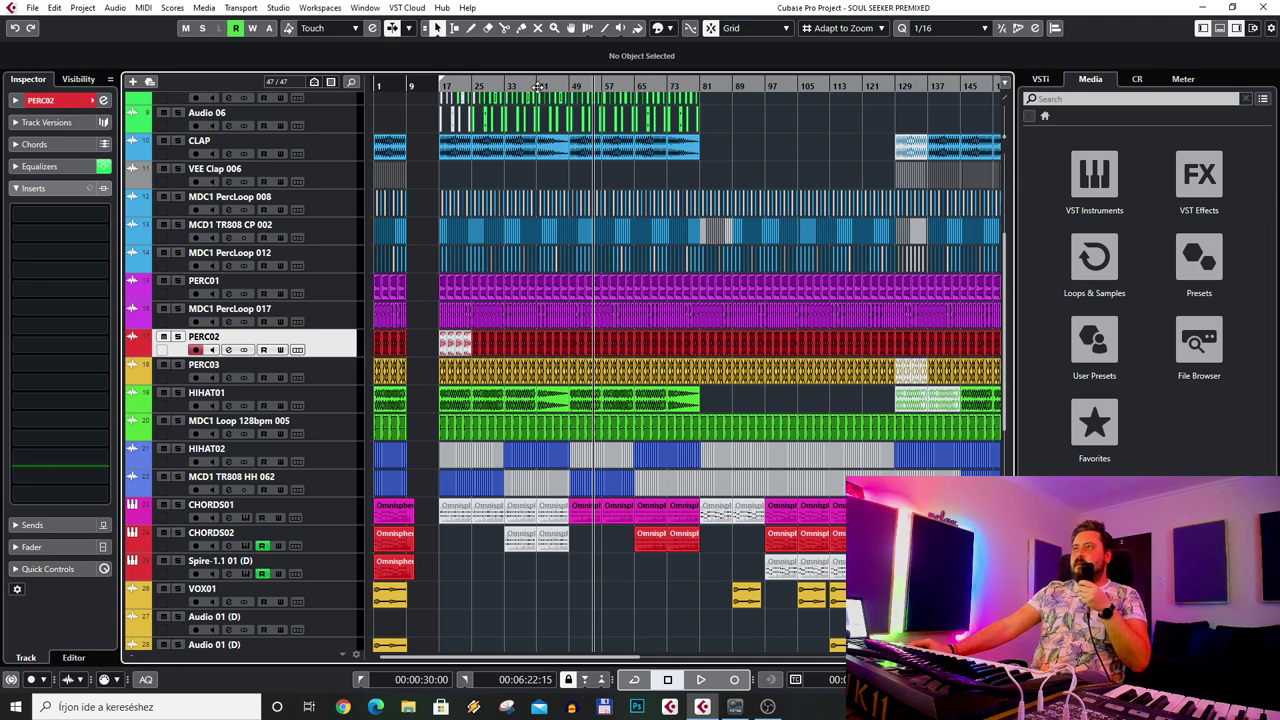
drag(549, 86, 551, 104)
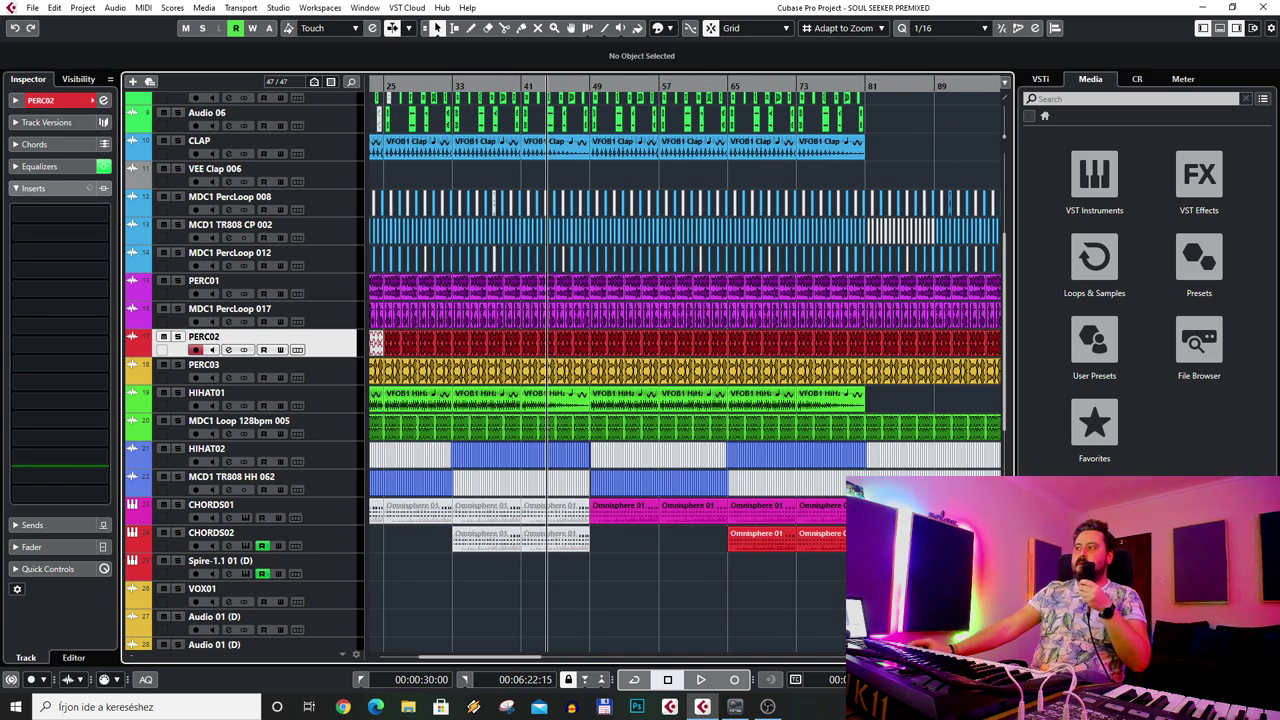
key(g)
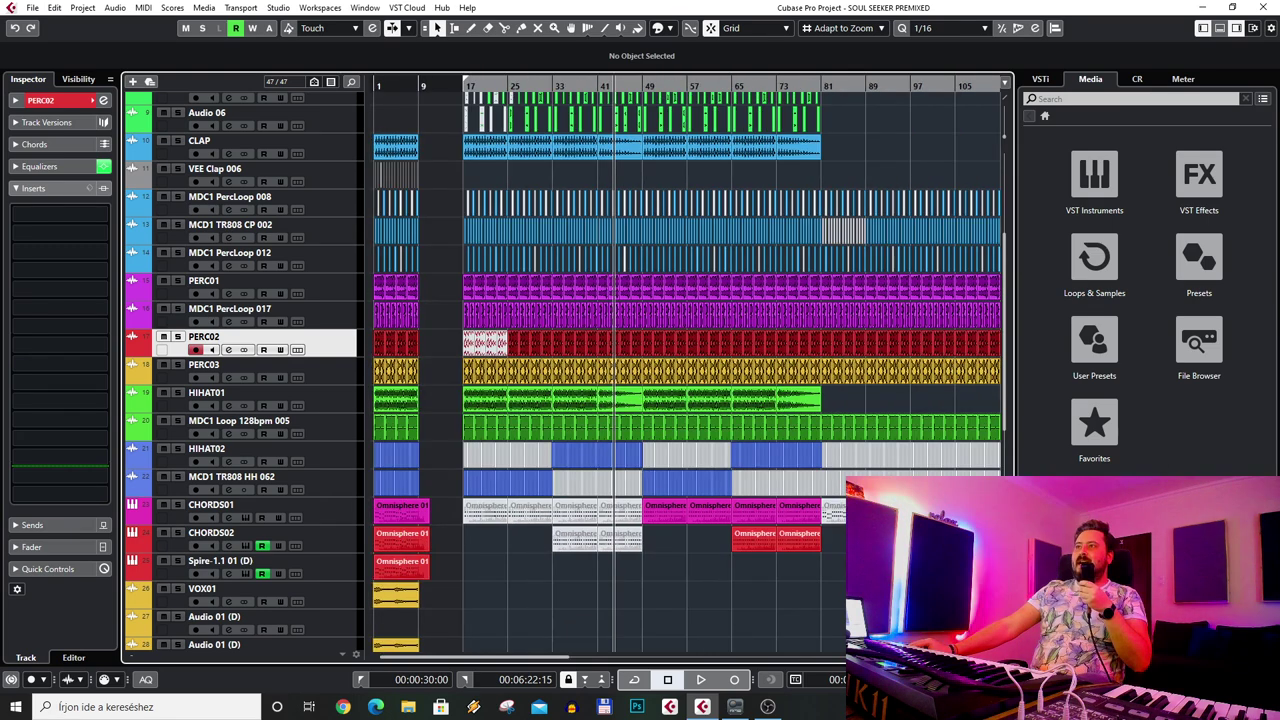
scroll(732, 595, right, 4)
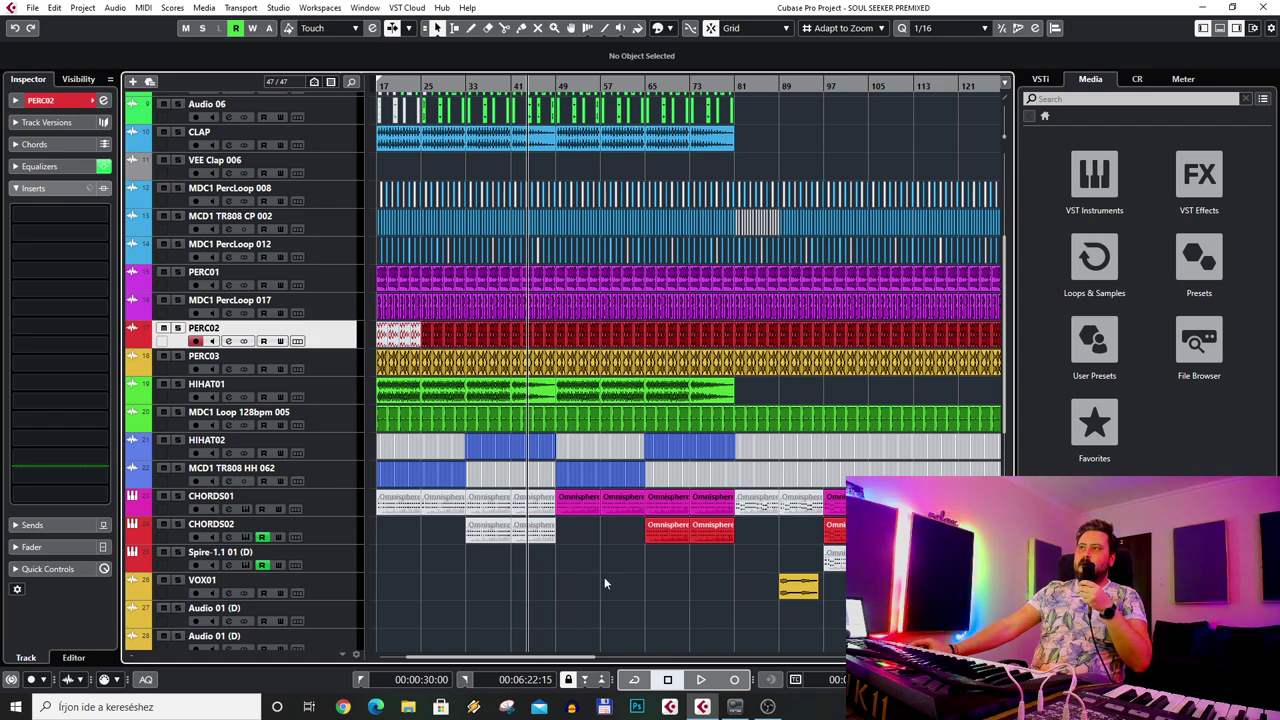
scroll(604, 577, down, 4)
scroll(603, 570, up, 6)
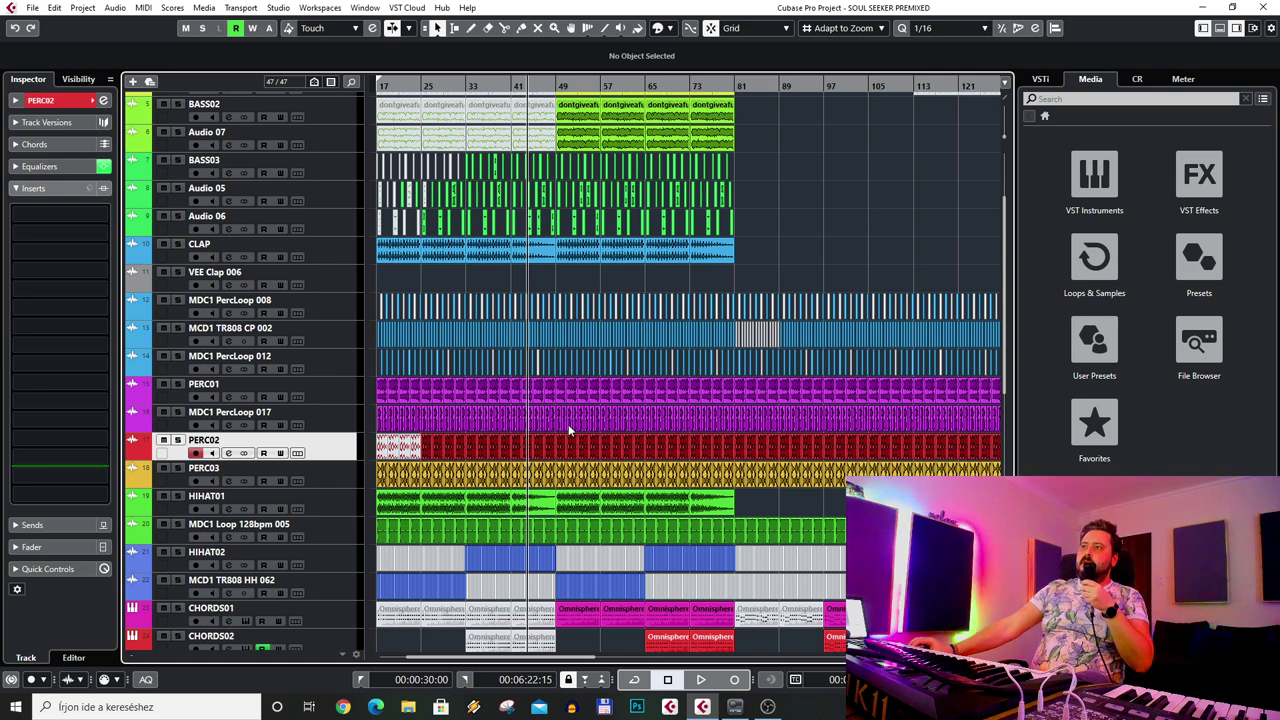
scroll(580, 440, down, 4)
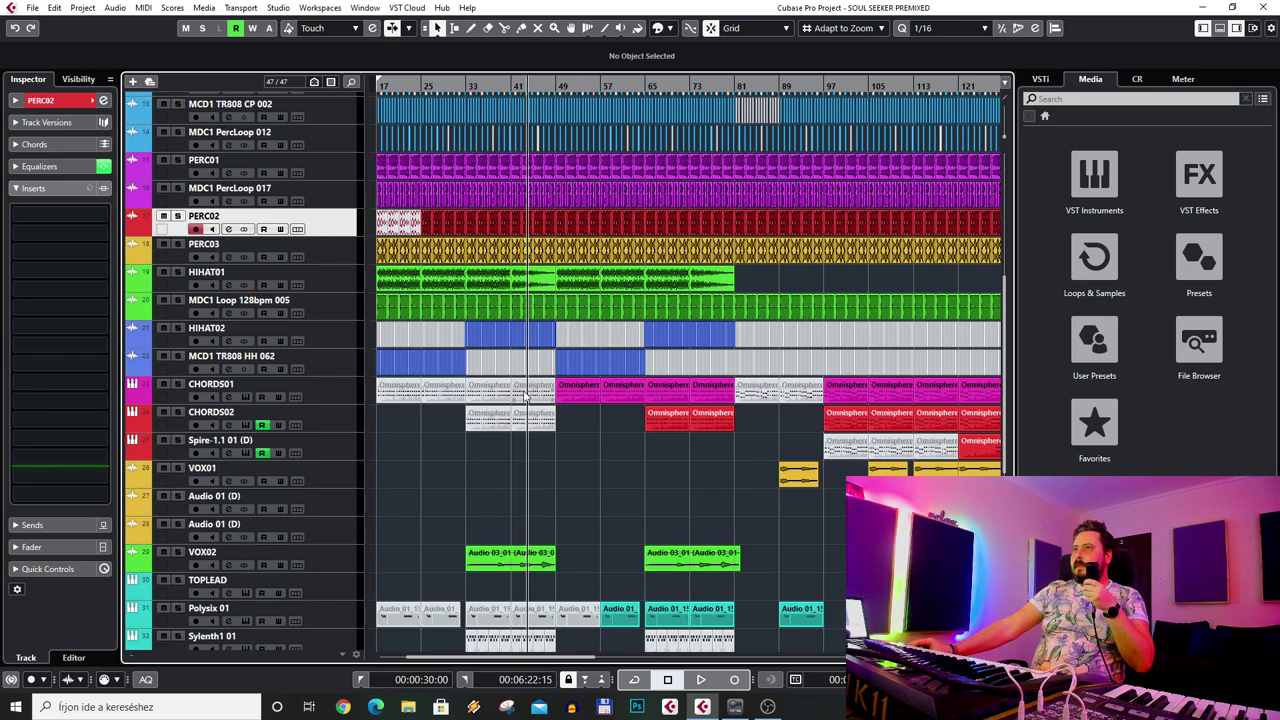
scroll(545, 430, left, 2)
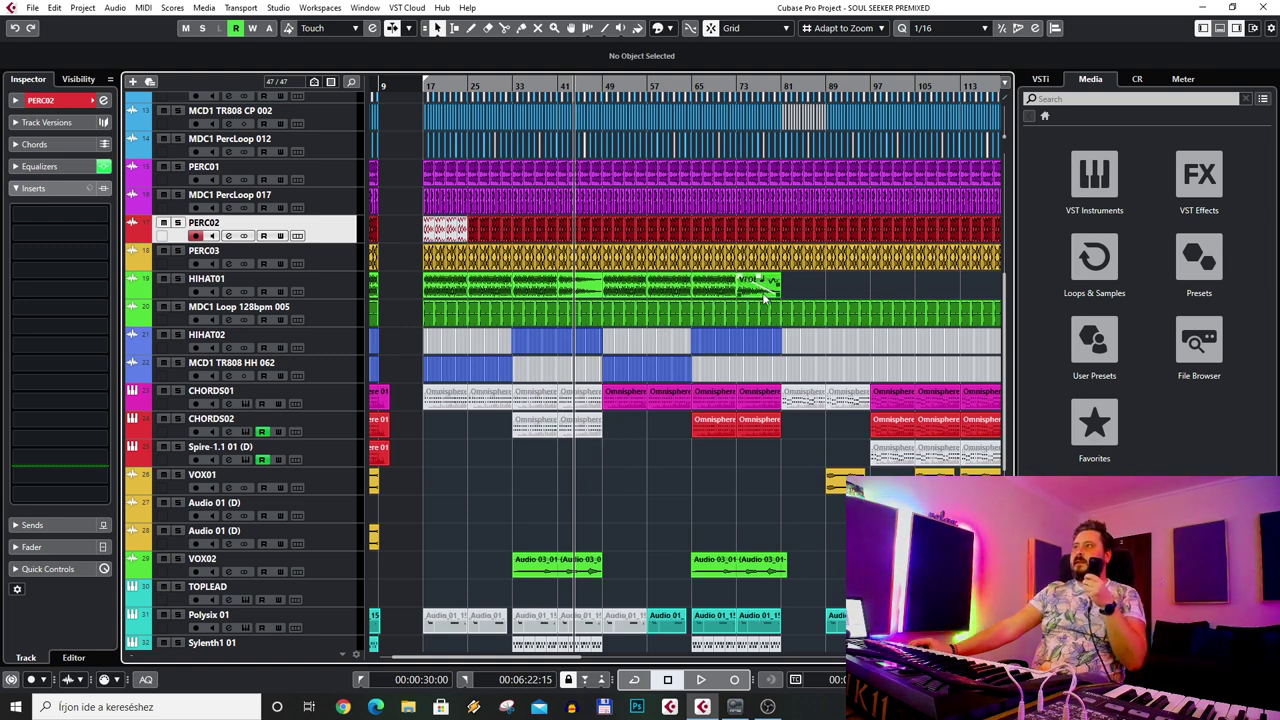
- Select HIHAT01 and HIHAT02 in turn to point out their alternating hi-hat events between bars 17 and 81
click(310, 281)
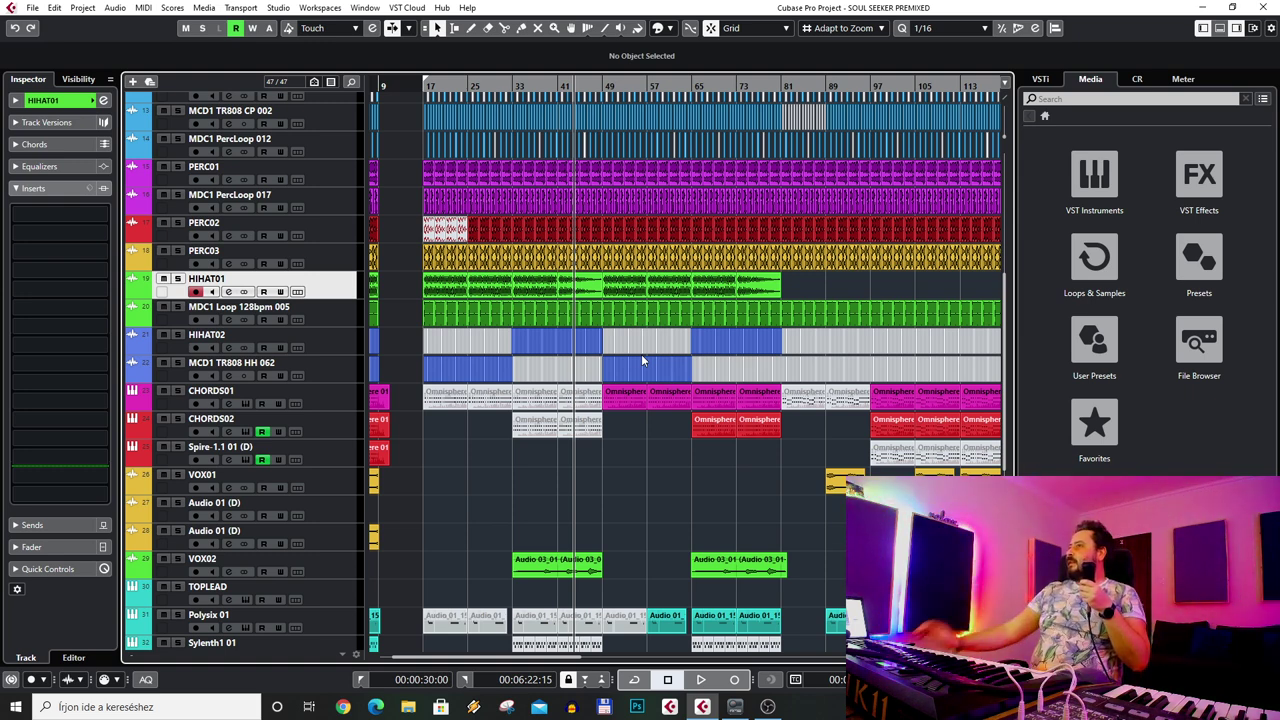
click(338, 350)
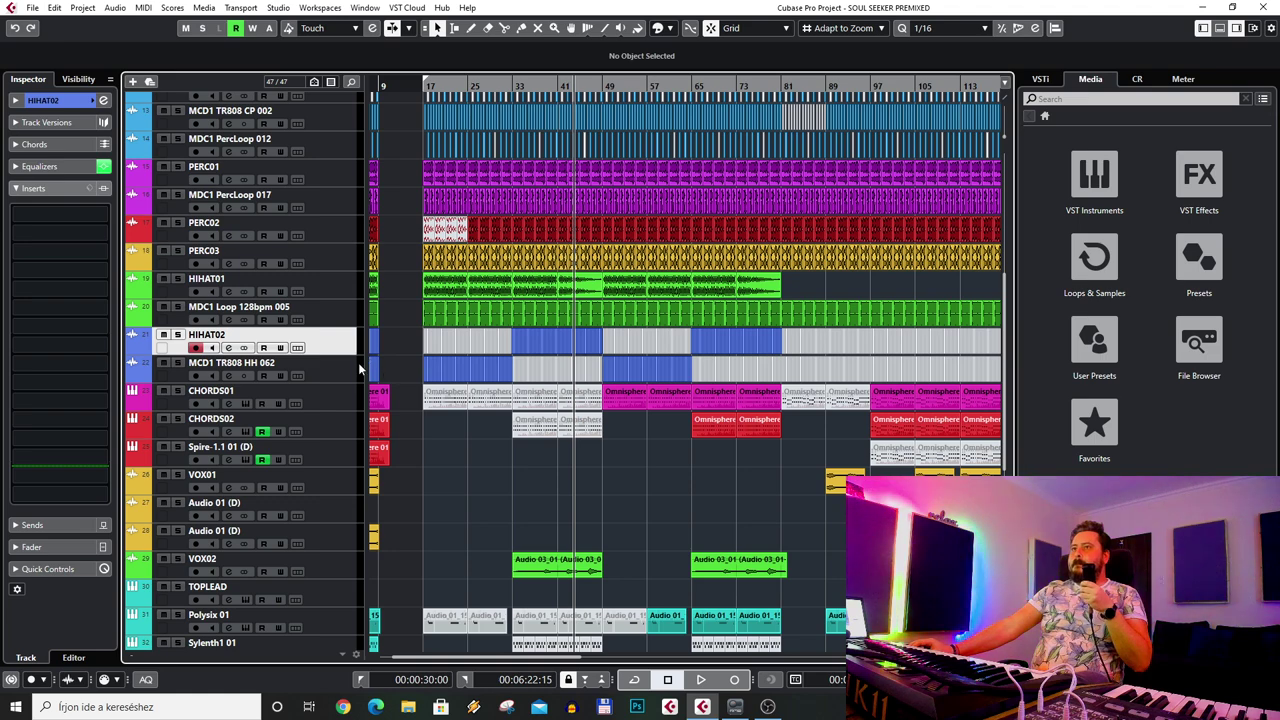
click(357, 364)
- Select and solo the CHORDS01 track, with the arrangement from bar 1 to beyond bar 153 in view
click(245, 392)
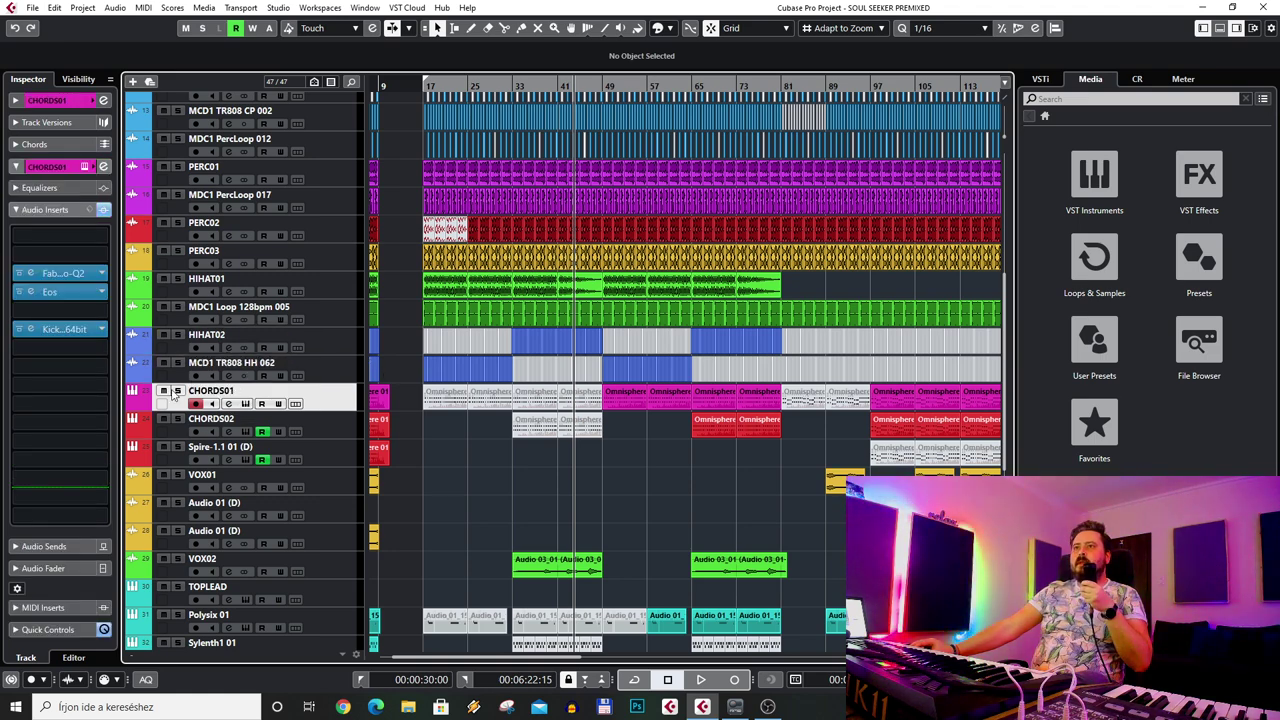
key(g)
key(g)
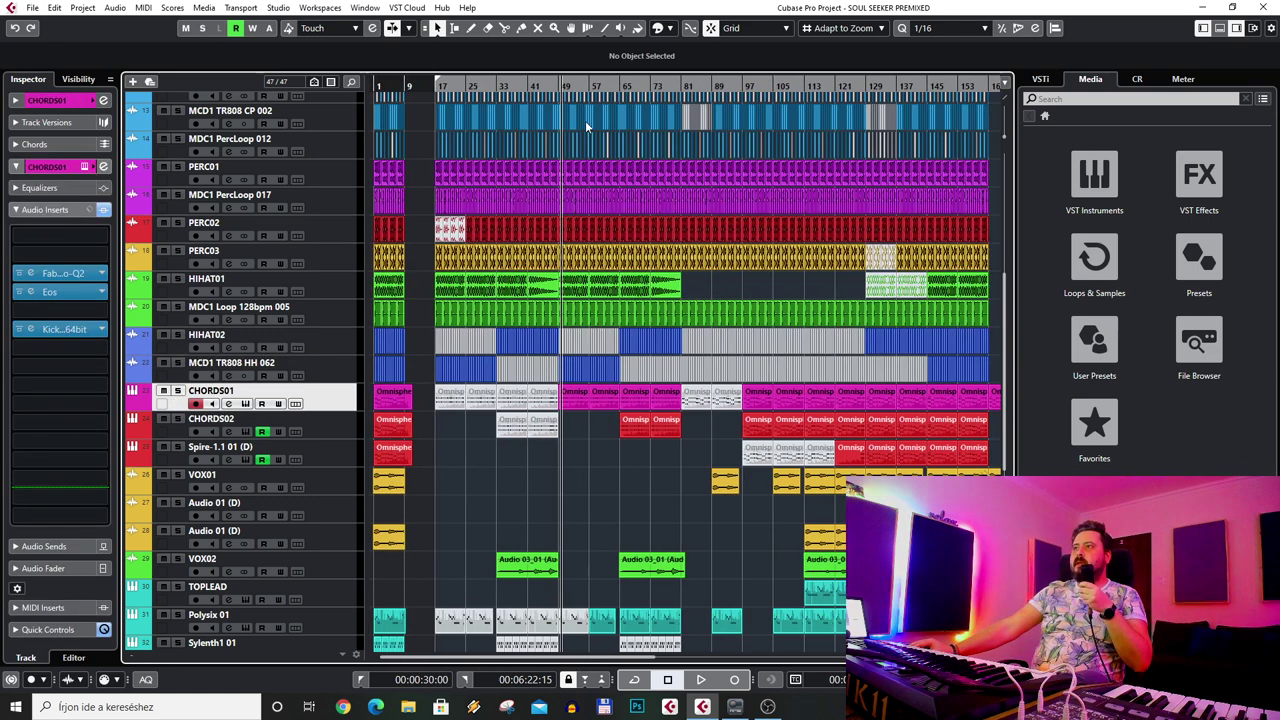
click(177, 391)
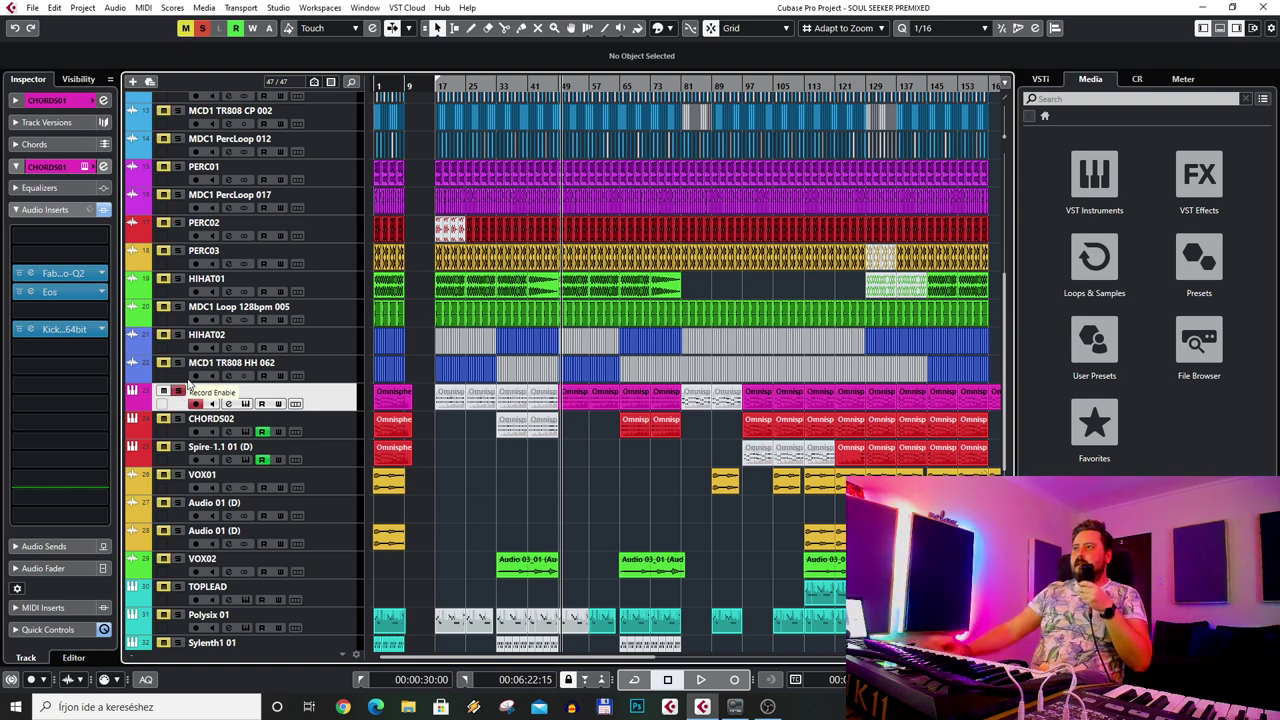
- Audition the soloed CHORDS01 track from around bar 49, stop it, and play it again from about bar 97
key(space)
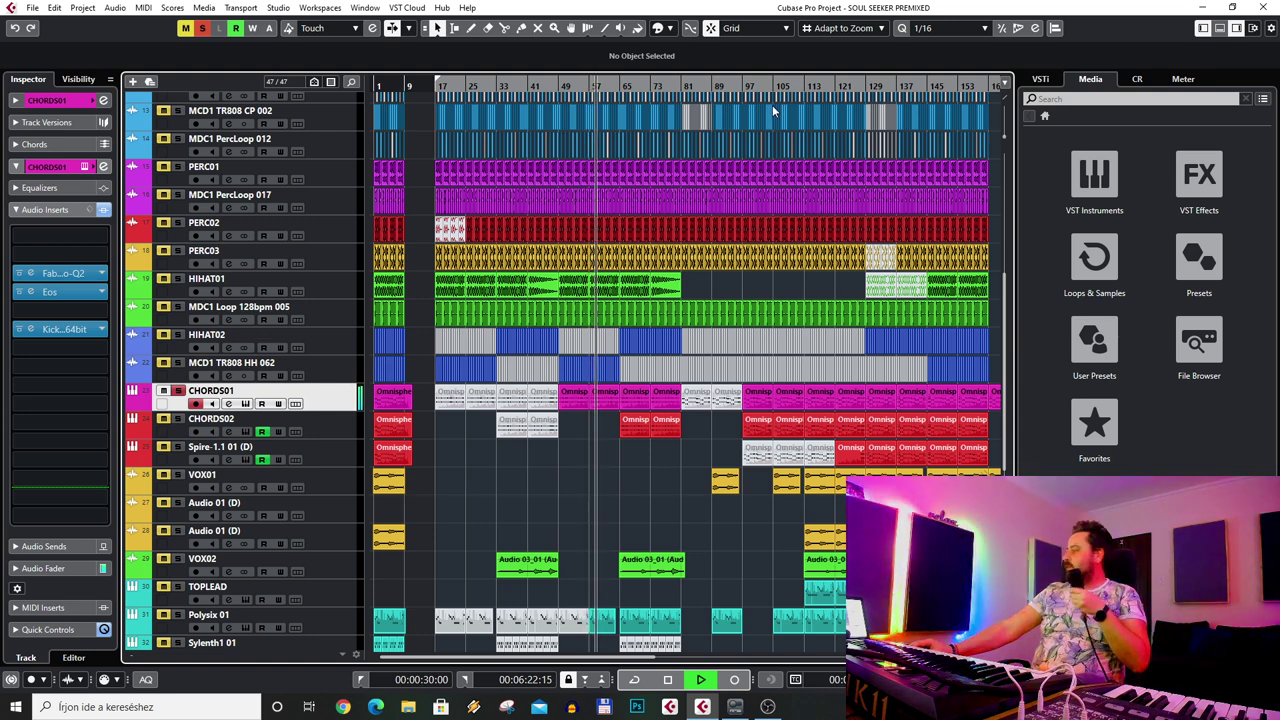
key(space)
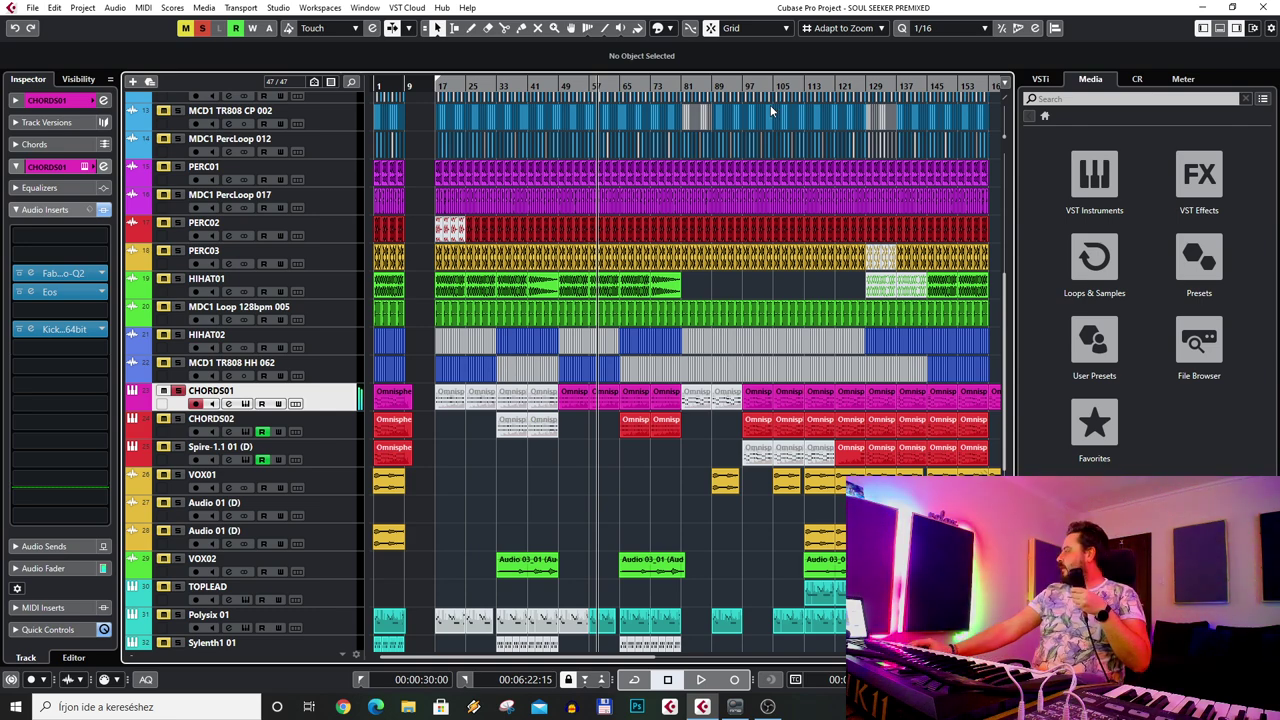
click(200, 29)
drag(737, 90, 737, 433)
click(177, 192)
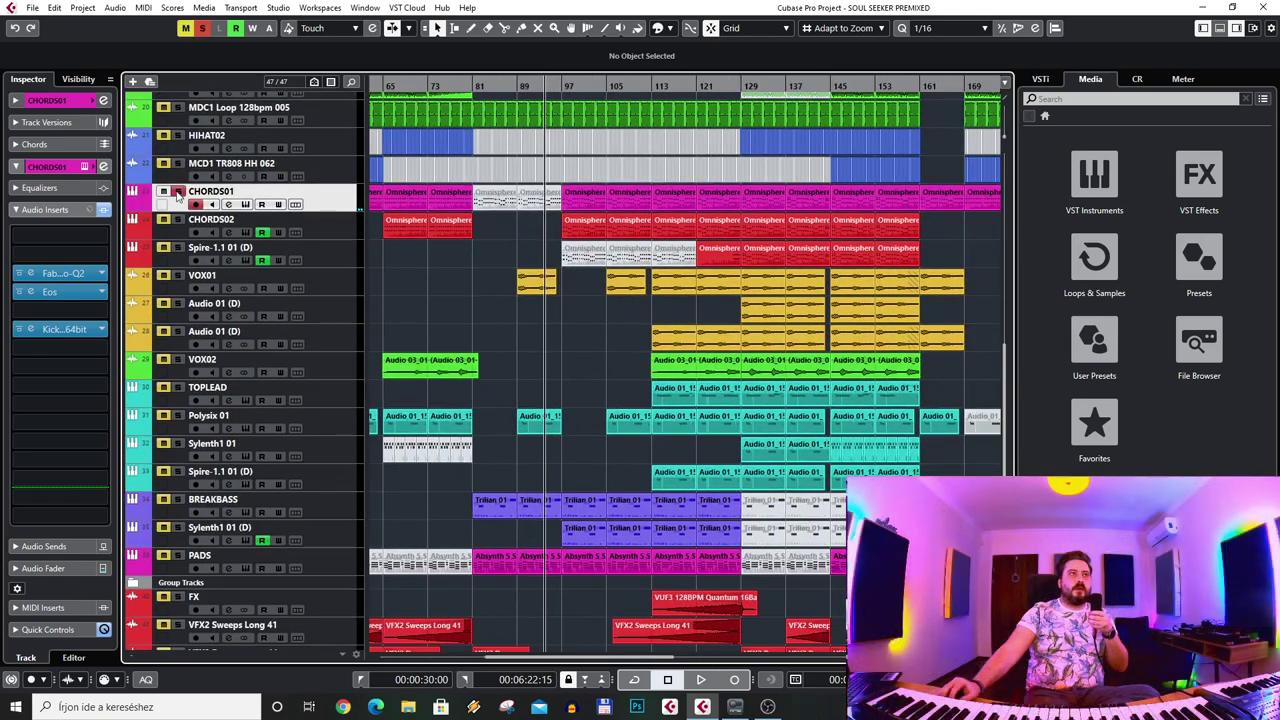
click(570, 86)
key(space)
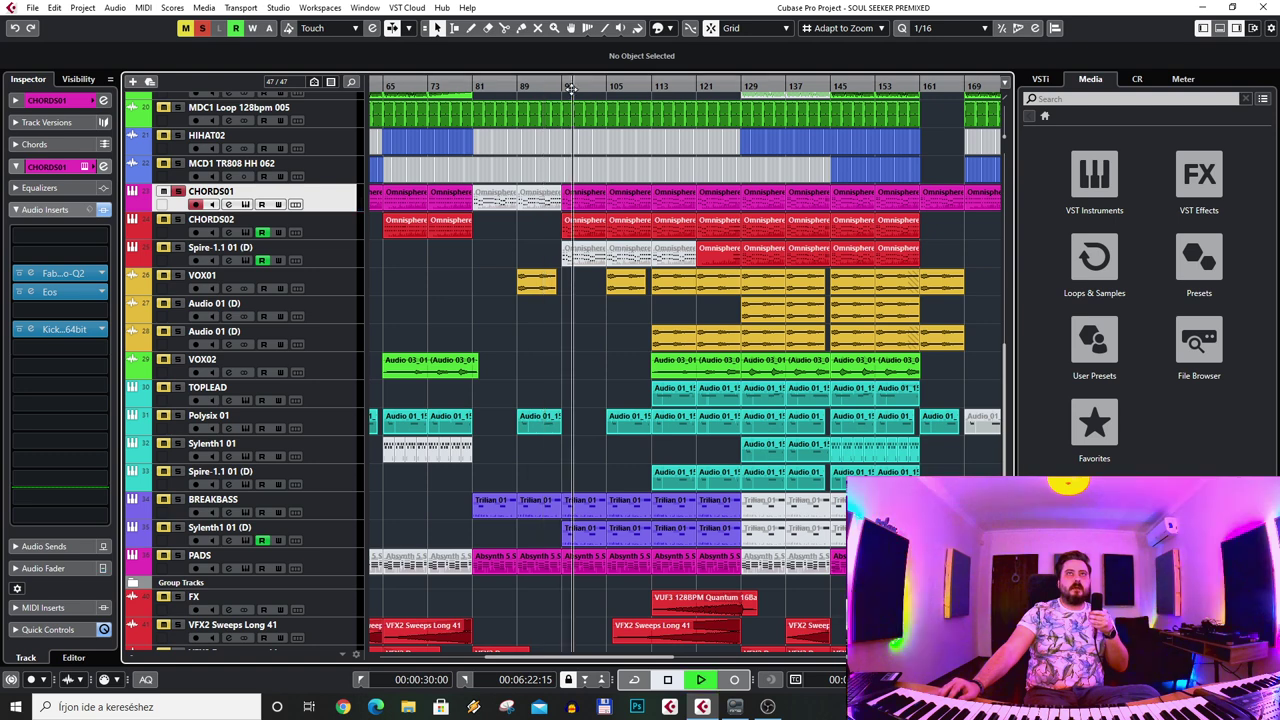
- Select and solo the VOX01 track and play it with CHORDS01 from about bar 103 and again from bar 112
click(603, 86)
key(Down)
key(Down)
key(Down)
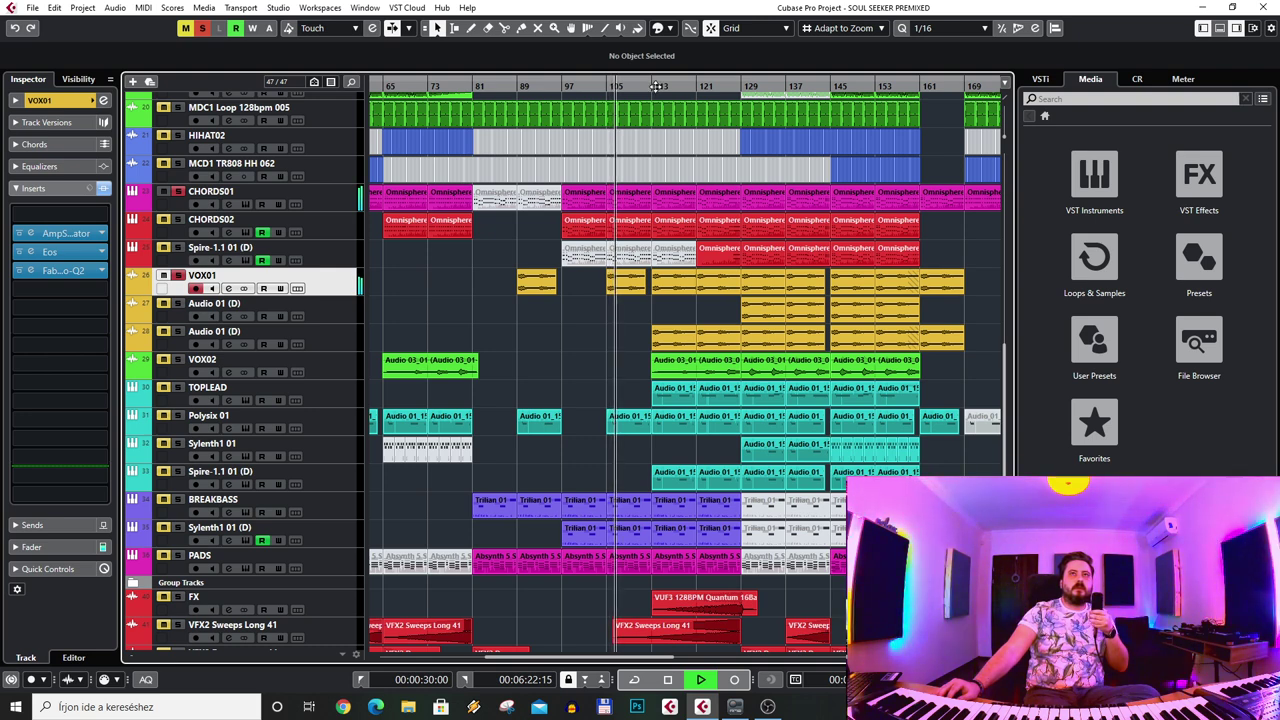
drag(655, 86, 655, 96)
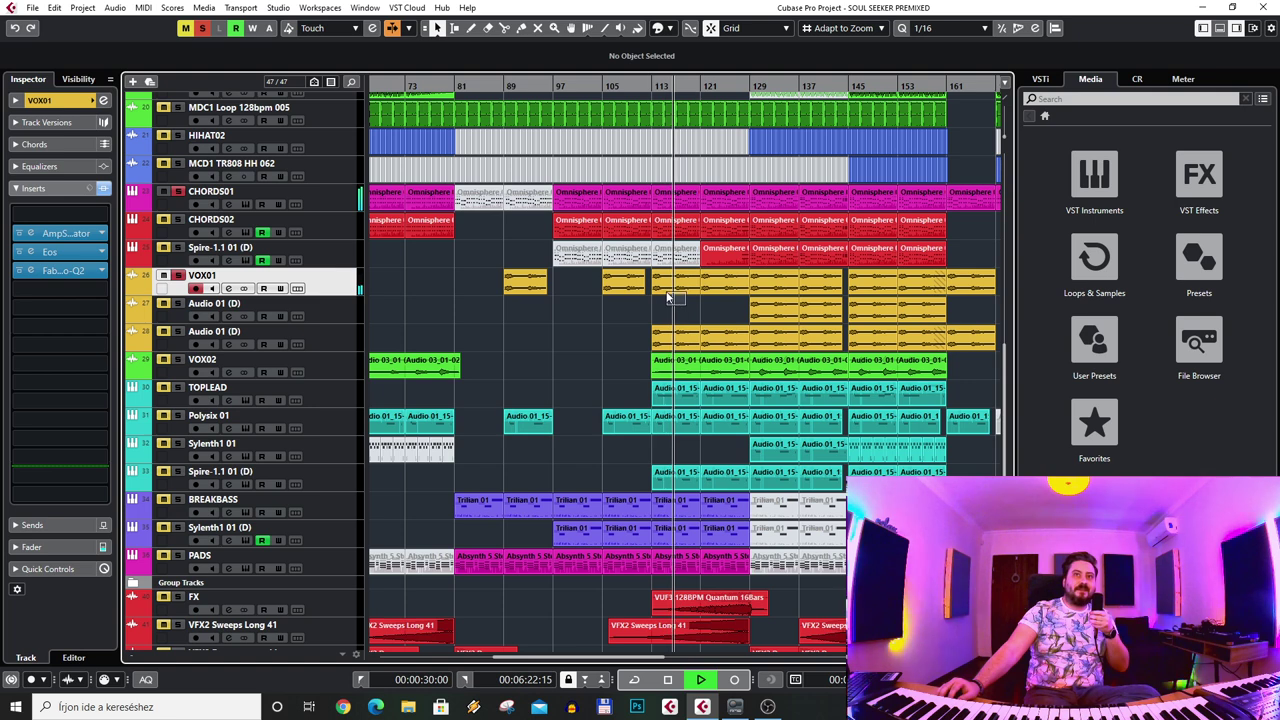
- Bypass the VOX01 inserts, replay from bar 105, and set the transpose of the vocal event there to 0
click(684, 287)
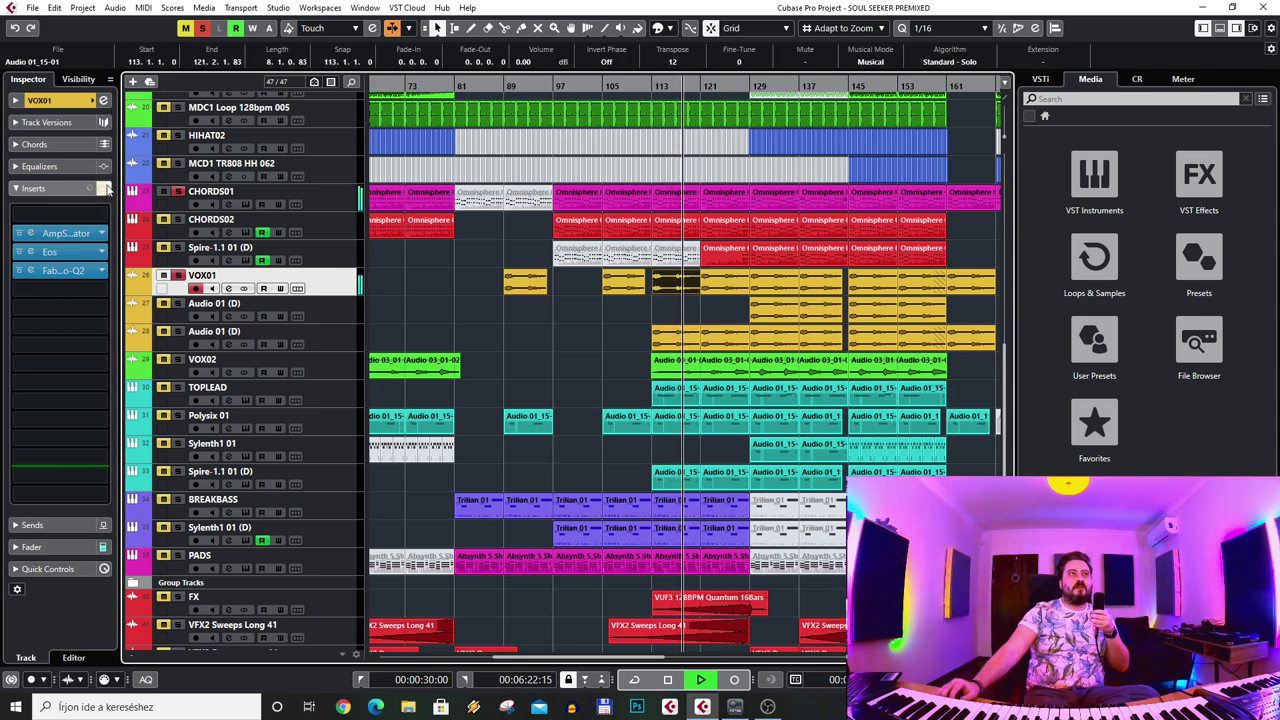
click(103, 188)
click(605, 92)
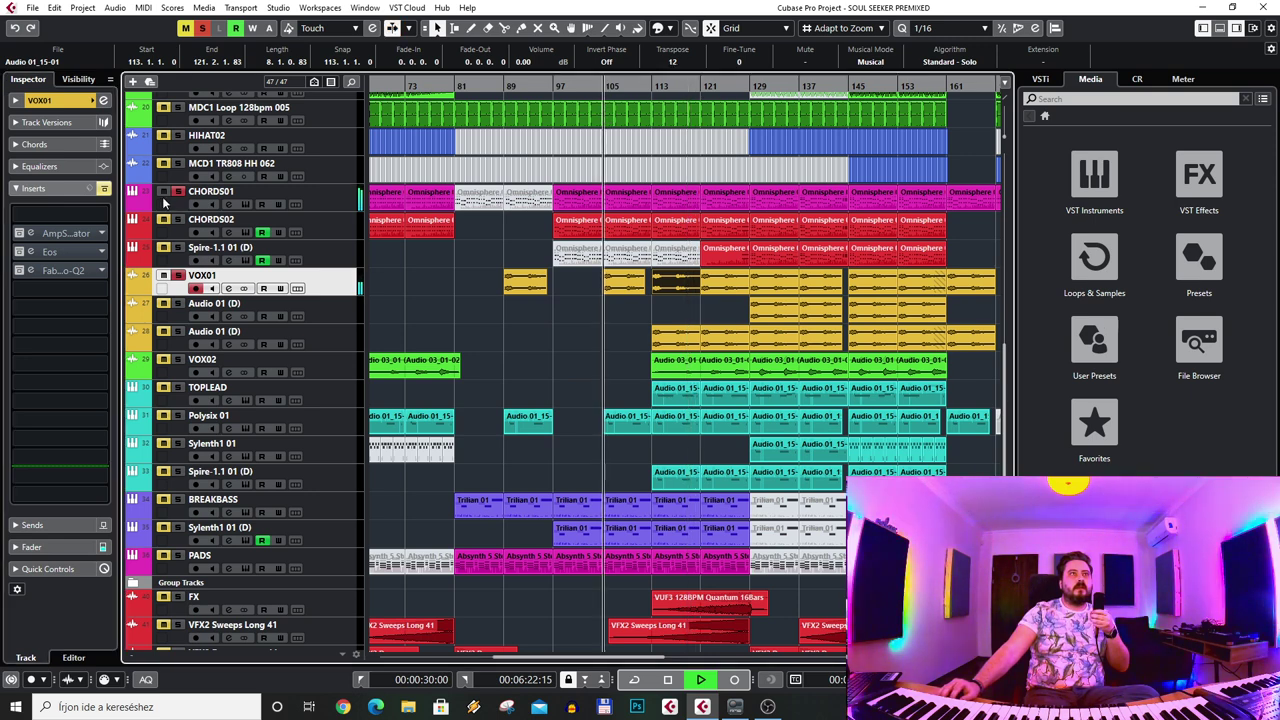
click(622, 283)
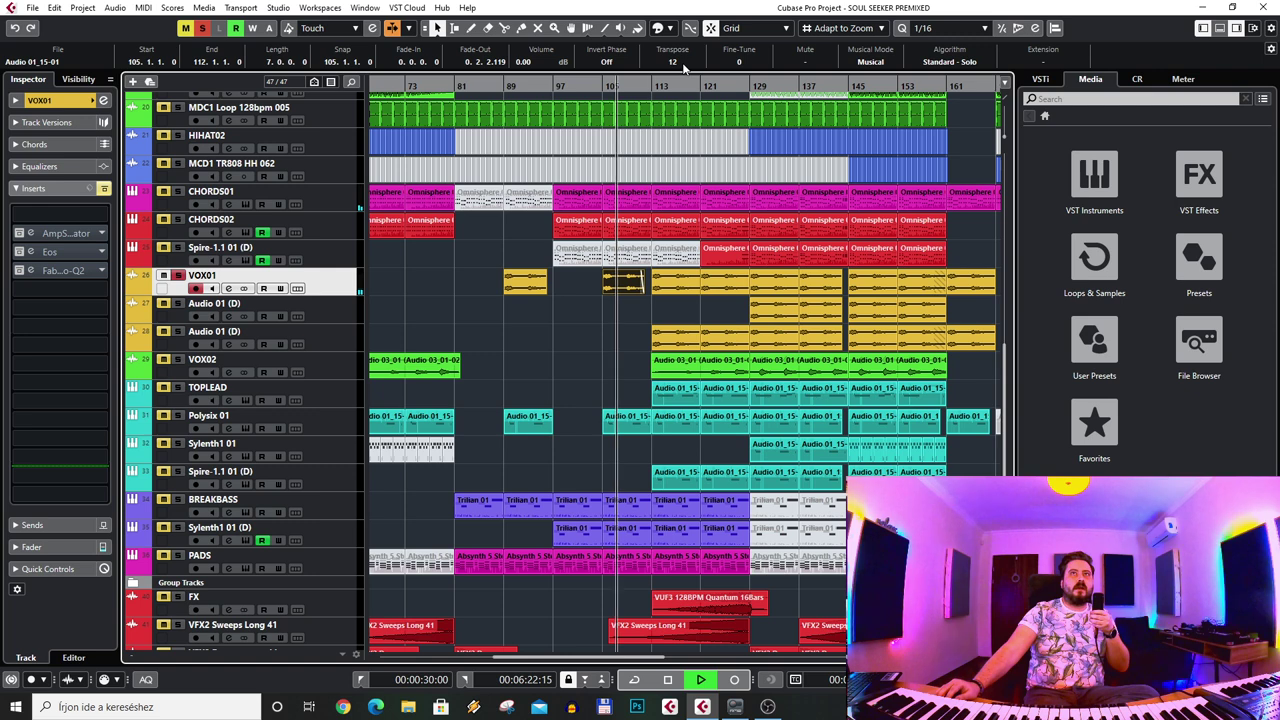
click(672, 62)
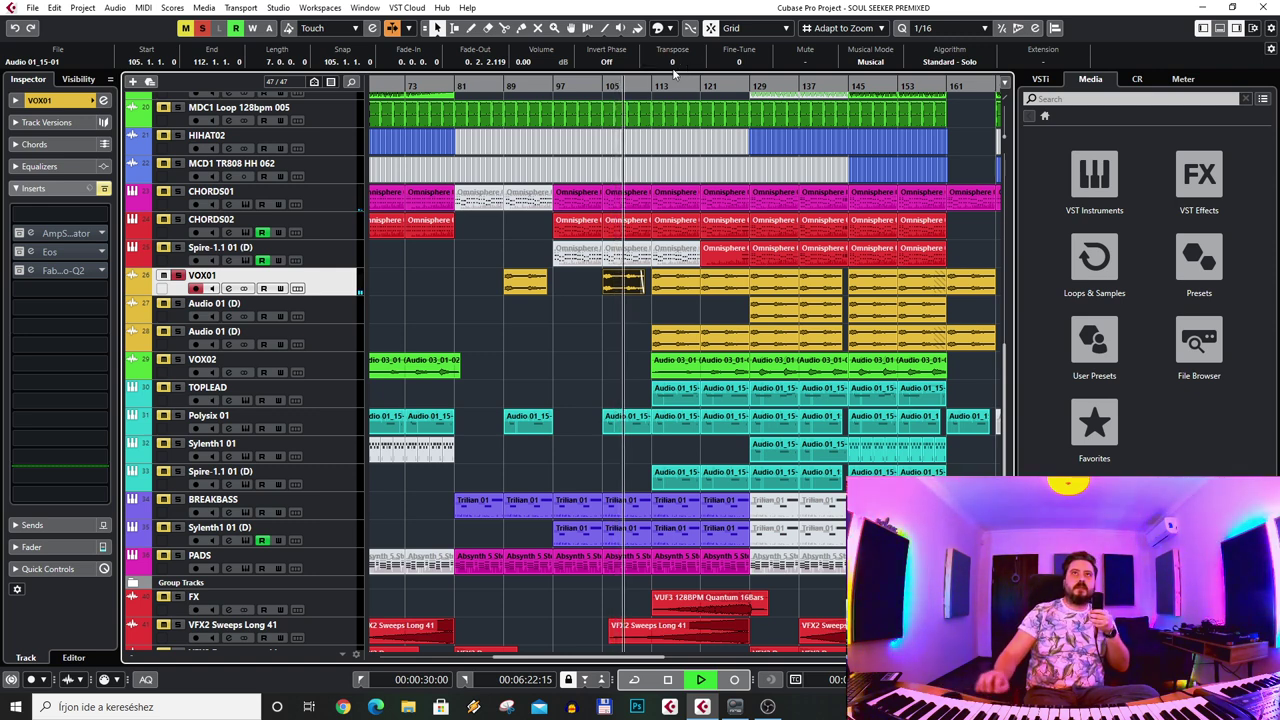
- Raise the volume of the VOX01 event at bar 105 by about 9 dB, then reset it to 0
drag(622, 273, 627, 228)
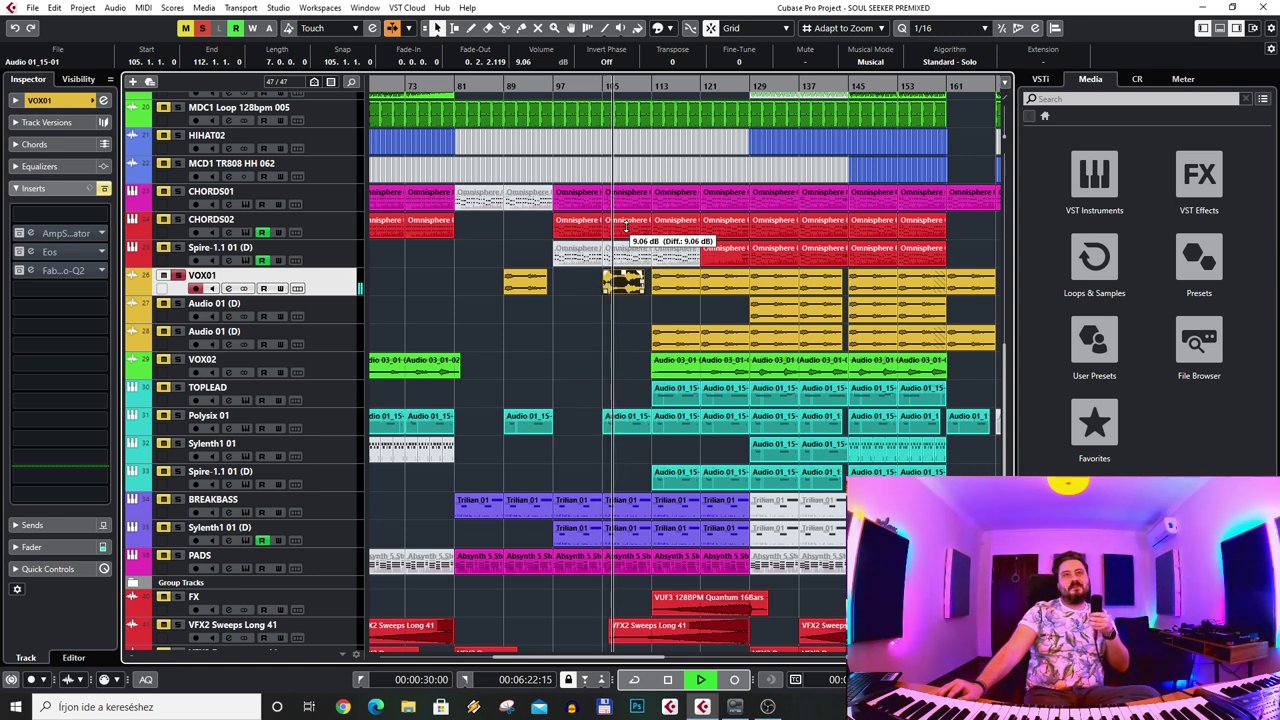
drag(626, 229, 634, 229)
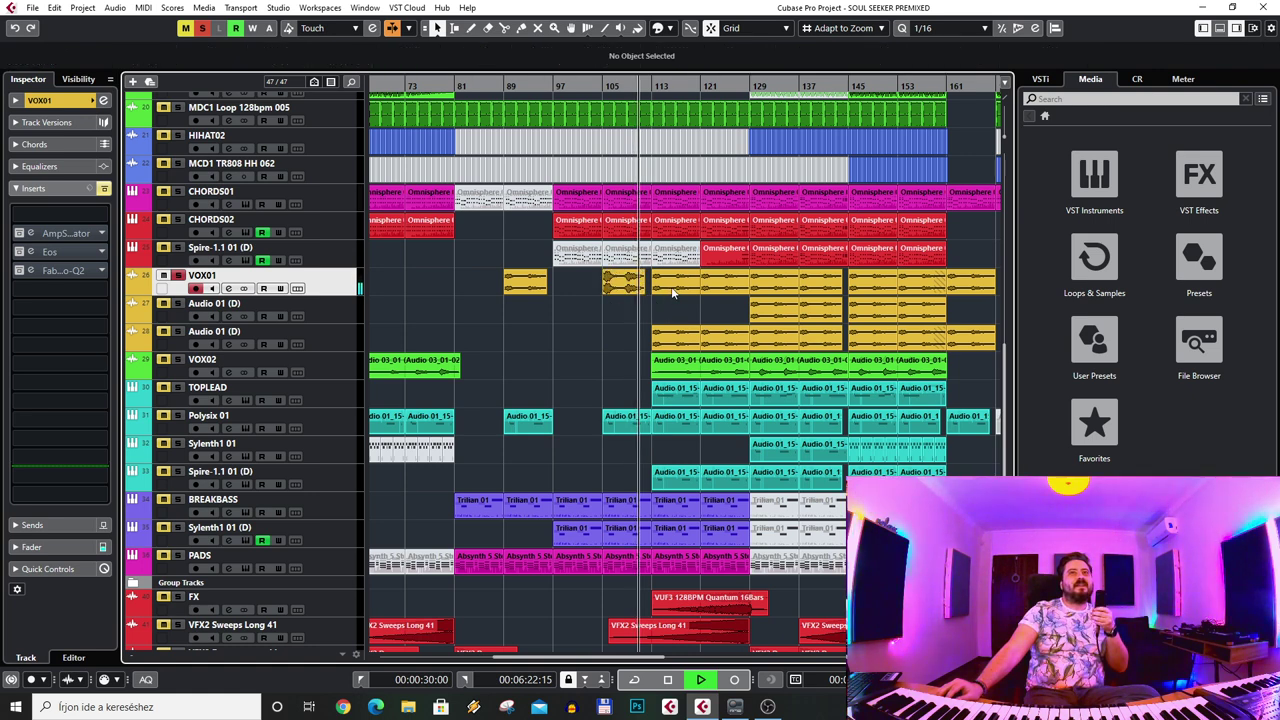
click(541, 62)
text(0)
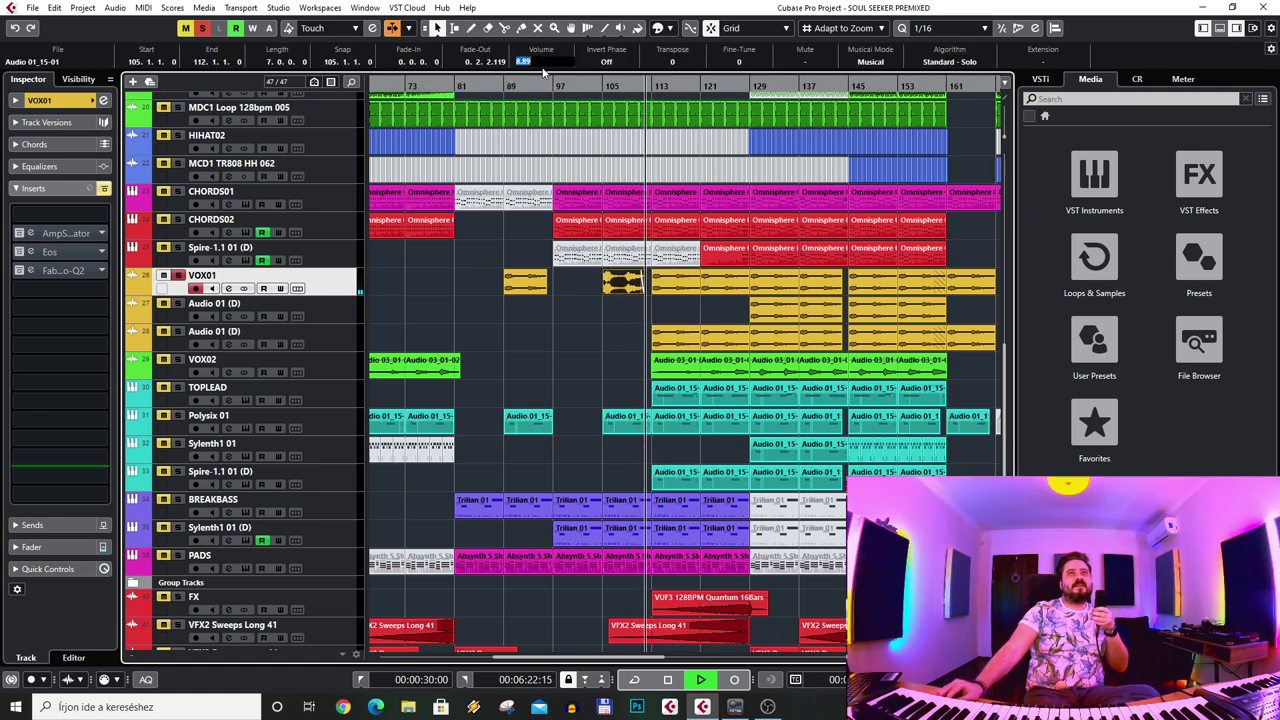
key(Return)
- Re-enable the VOX01 inserts and set the transpose of the event at bar 105 to 12
click(103, 188)
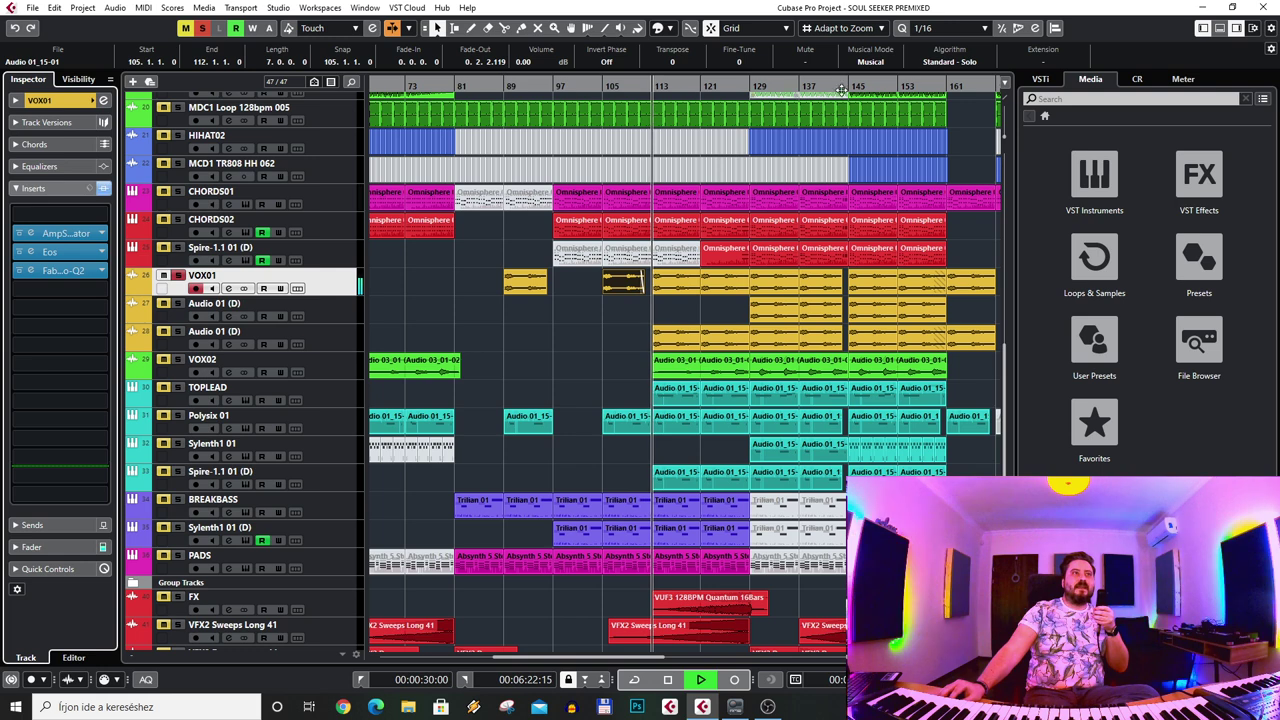
click(685, 62)
text(12)
key(Return)
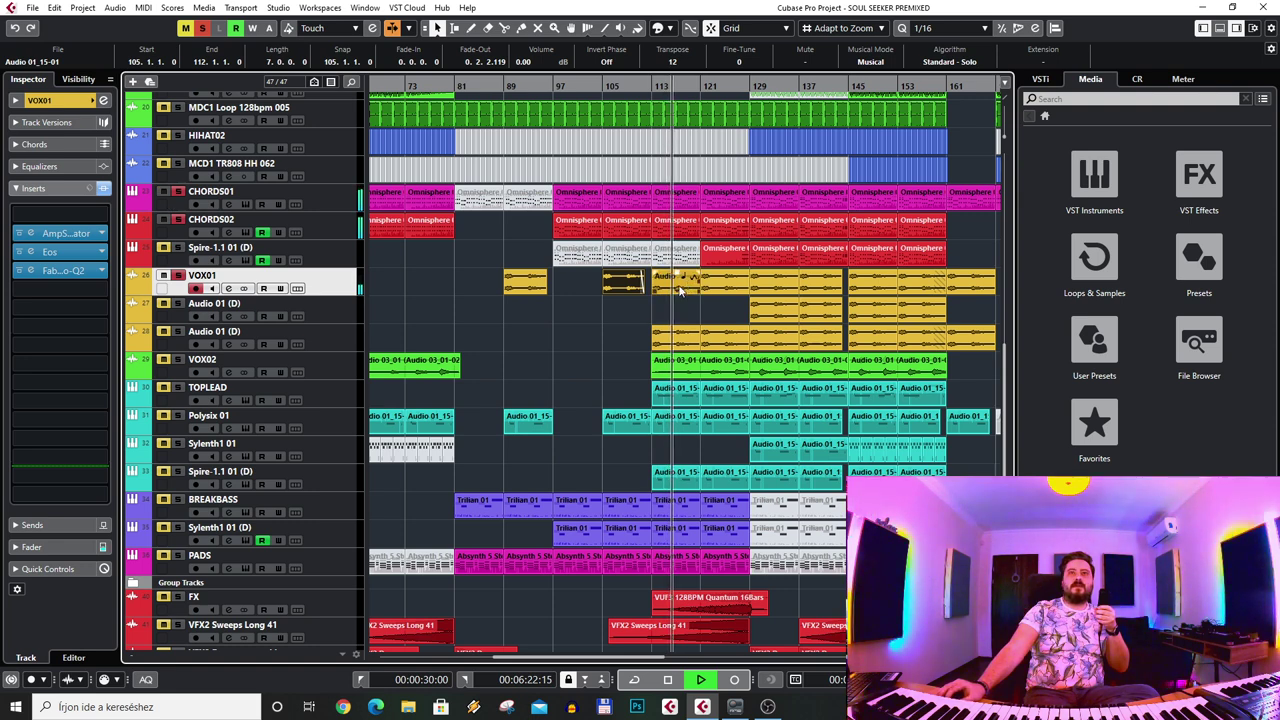
- Solo both Audio 01 (D) tracks below VOX01 and select the second one to show its inserts
click(565, 336)
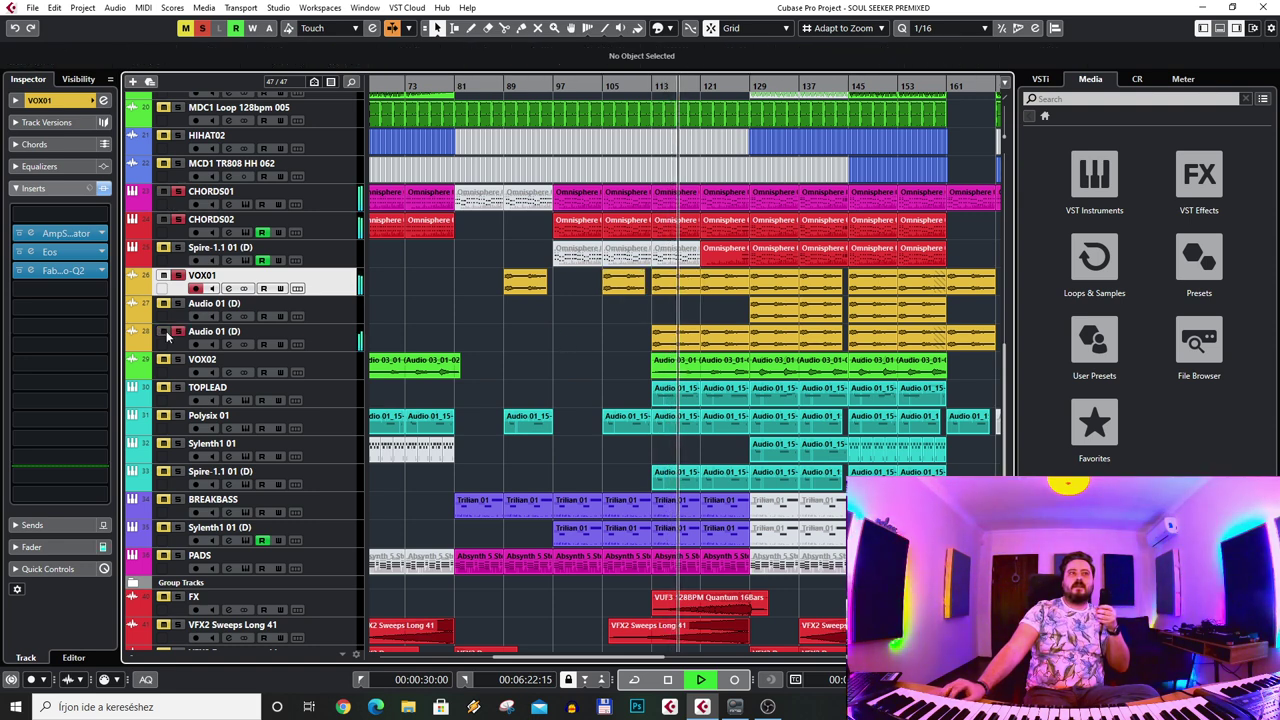
click(581, 326)
scroll(480, 326, right, 3)
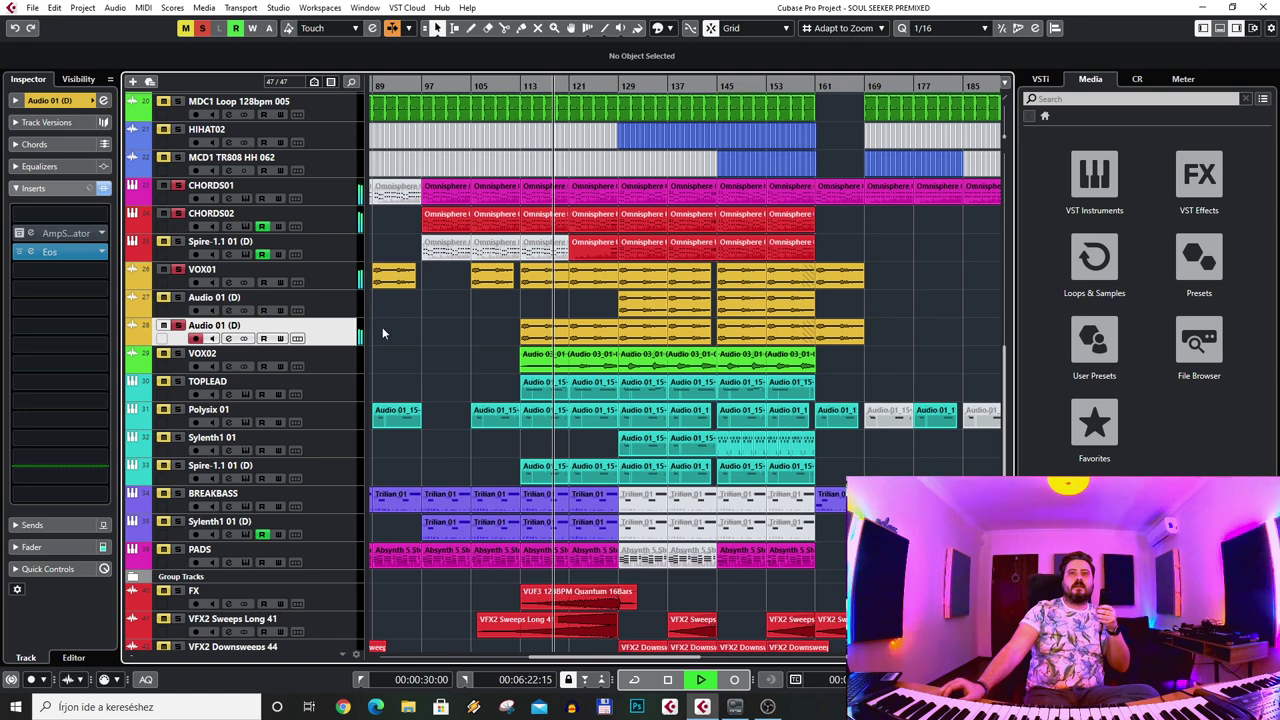
scroll(648, 360, left, 6)
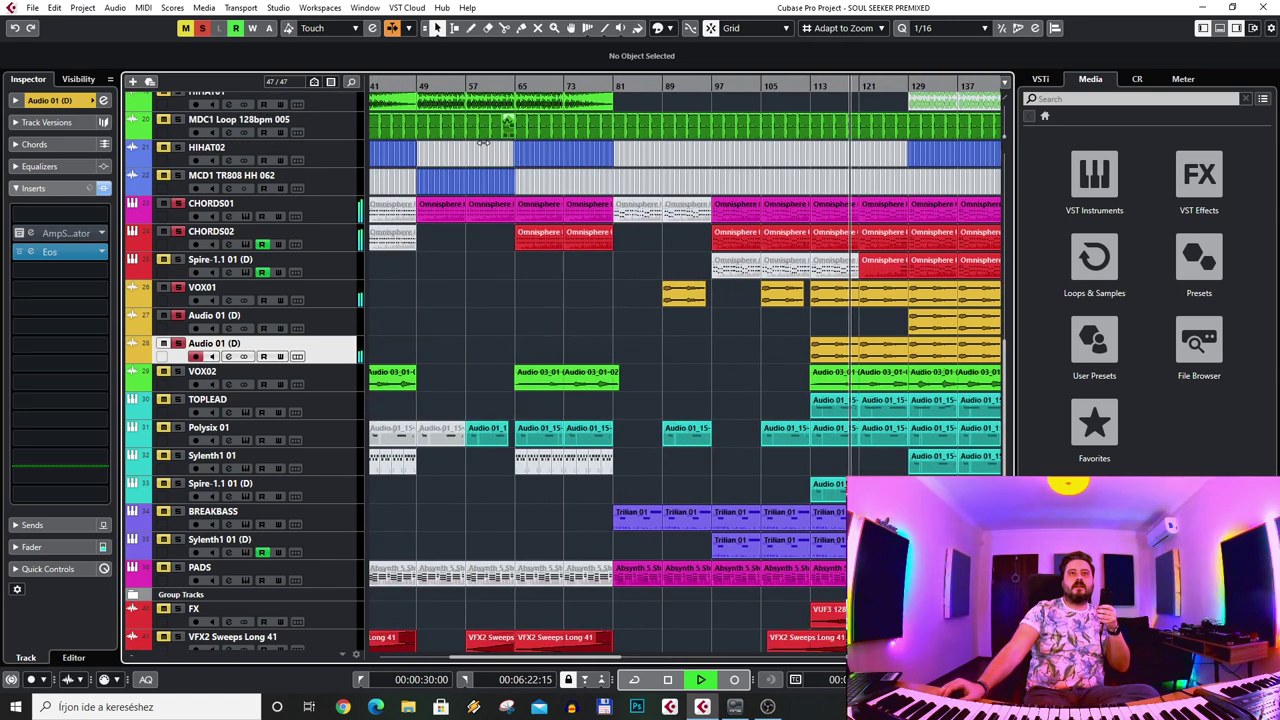
scroll(510, 130, left, 3)
- Select and solo the VOX02 track, play its first event from around bar 45, and stop playback
click(513, 87)
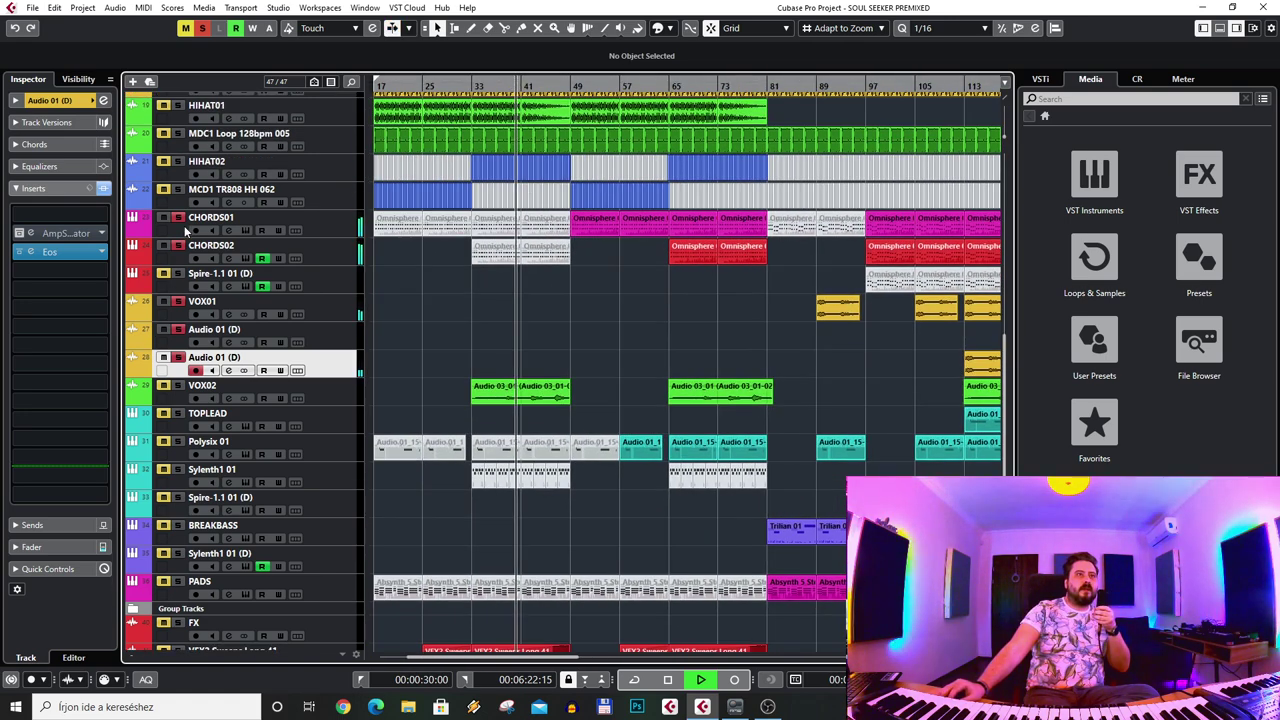
drag(541, 77, 562, 106)
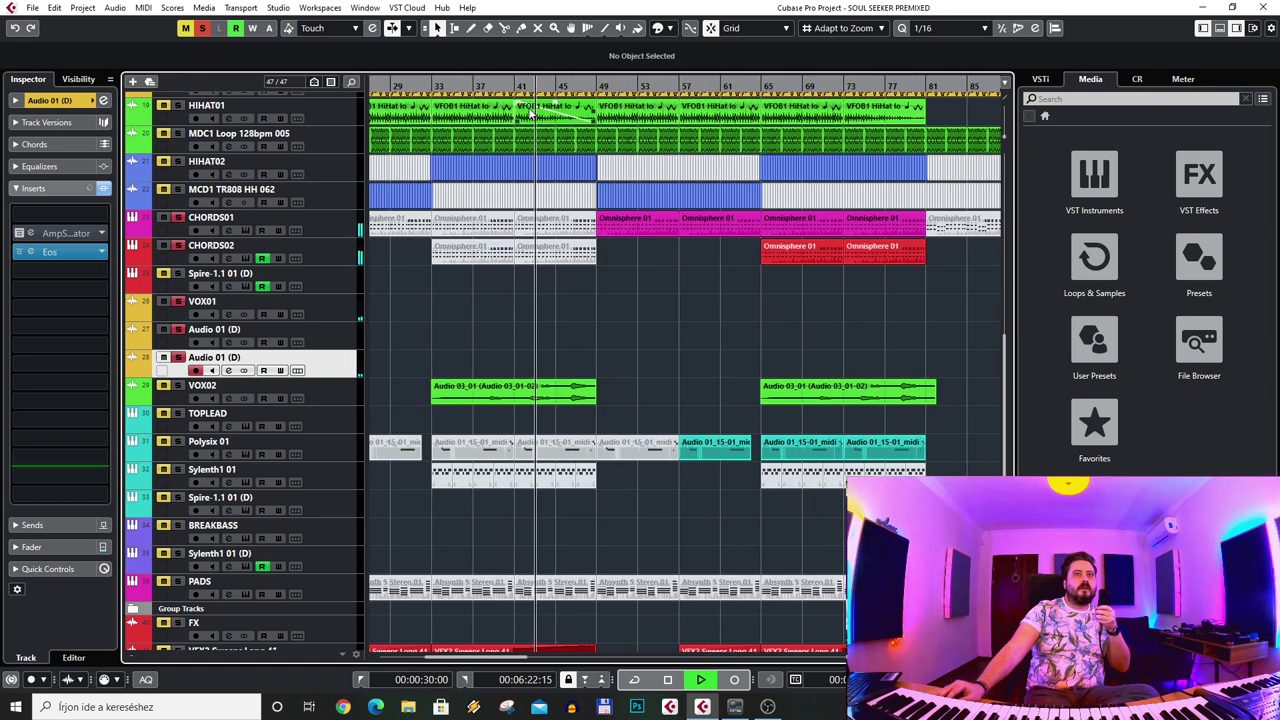
click(320, 390)
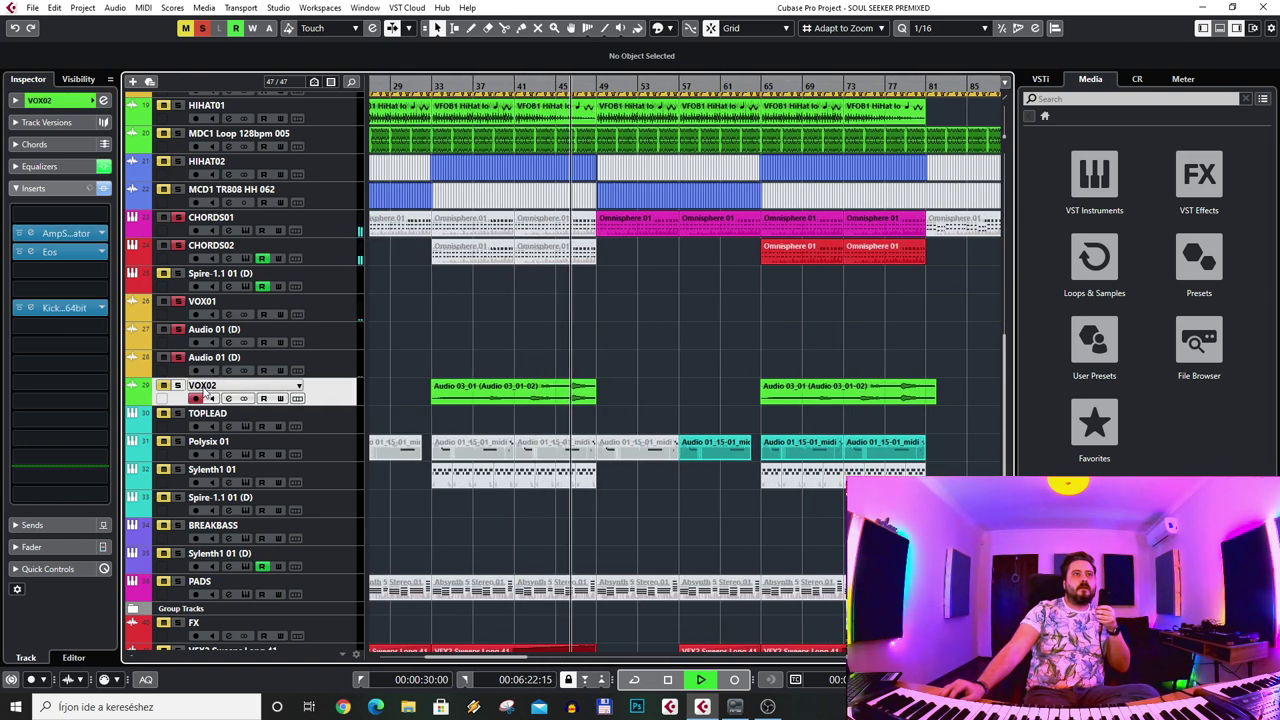
click(565, 88)
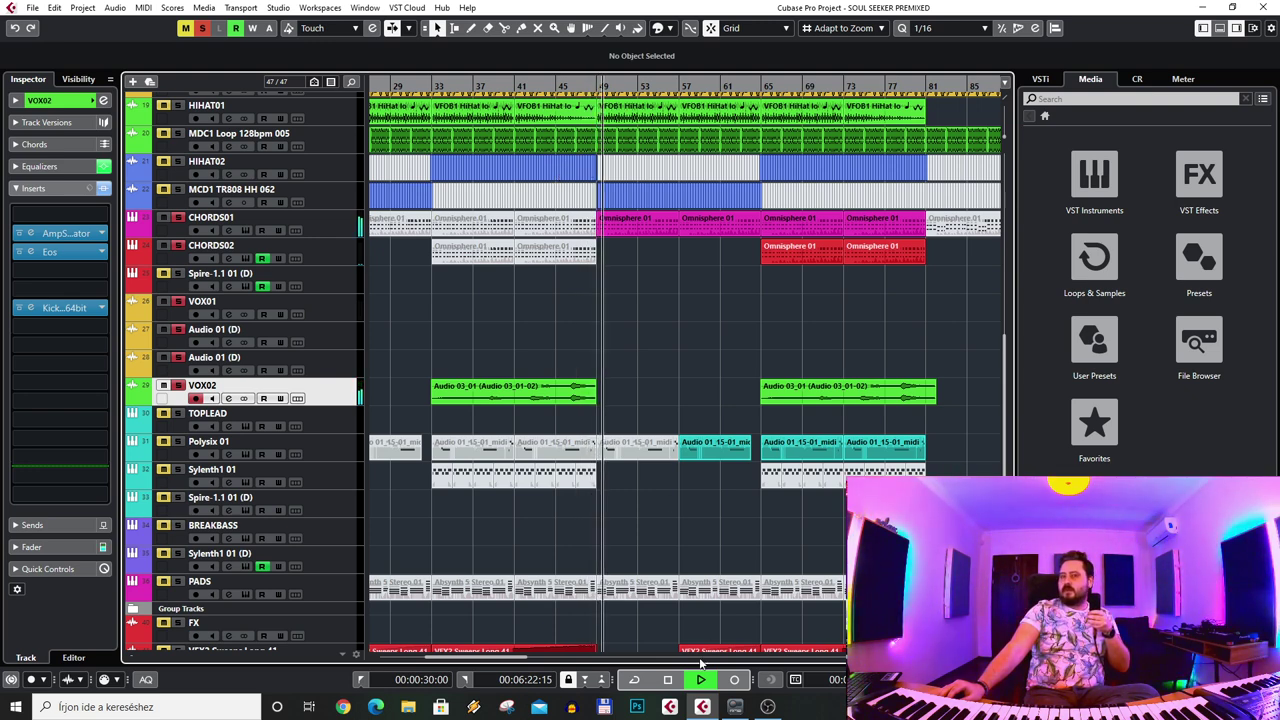
click(671, 681)
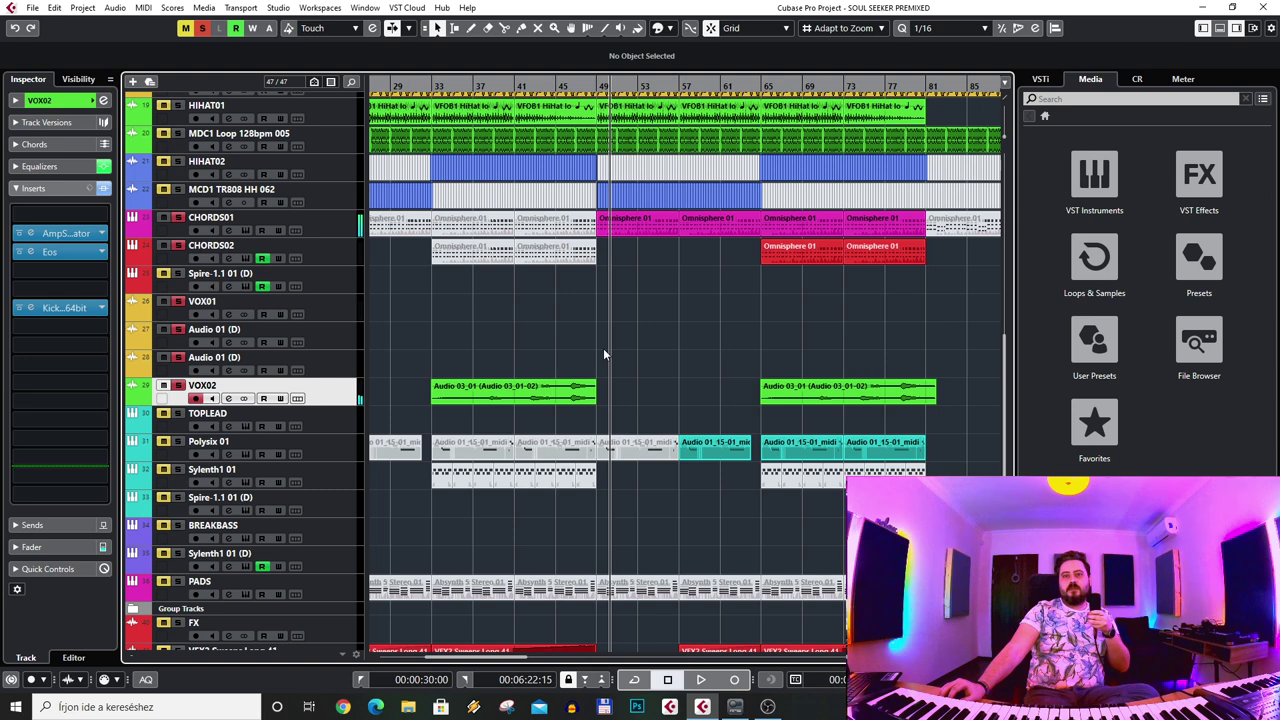
- Play VOX02 from about bar 46 with its inserts bypassed and set the transpose of its first event to 0
drag(565, 90, 568, 122)
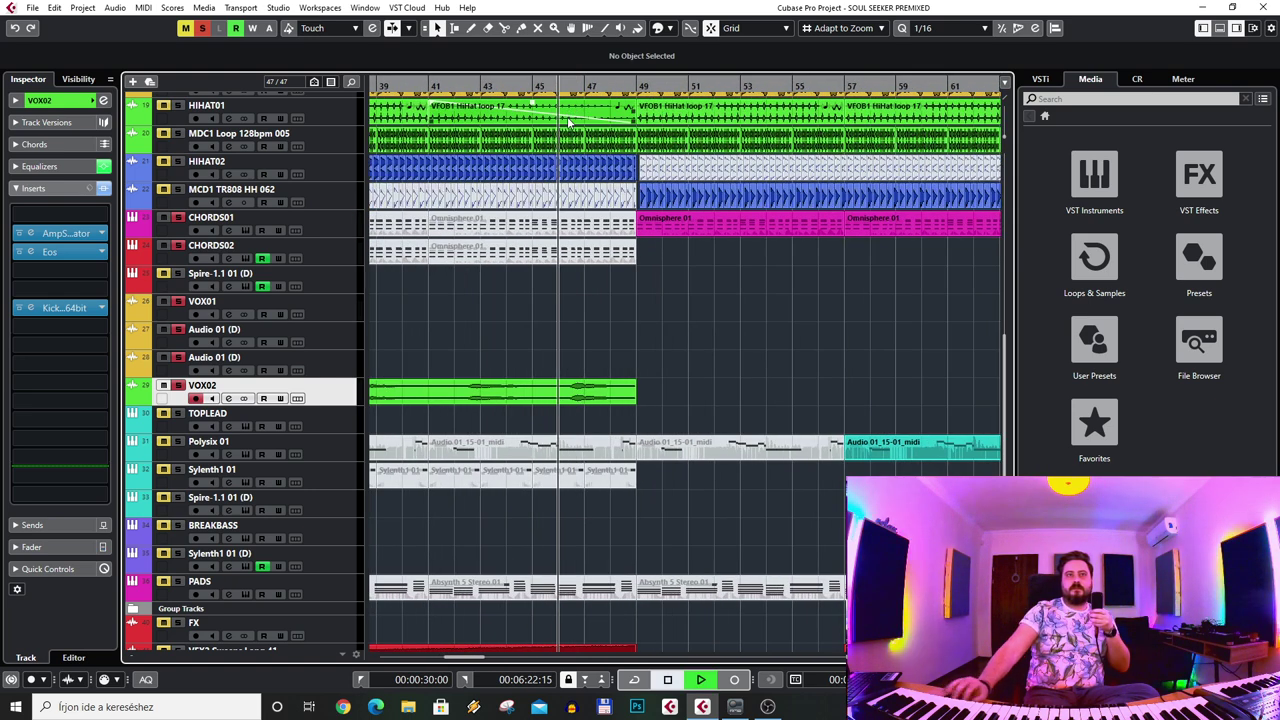
key(space)
click(103, 190)
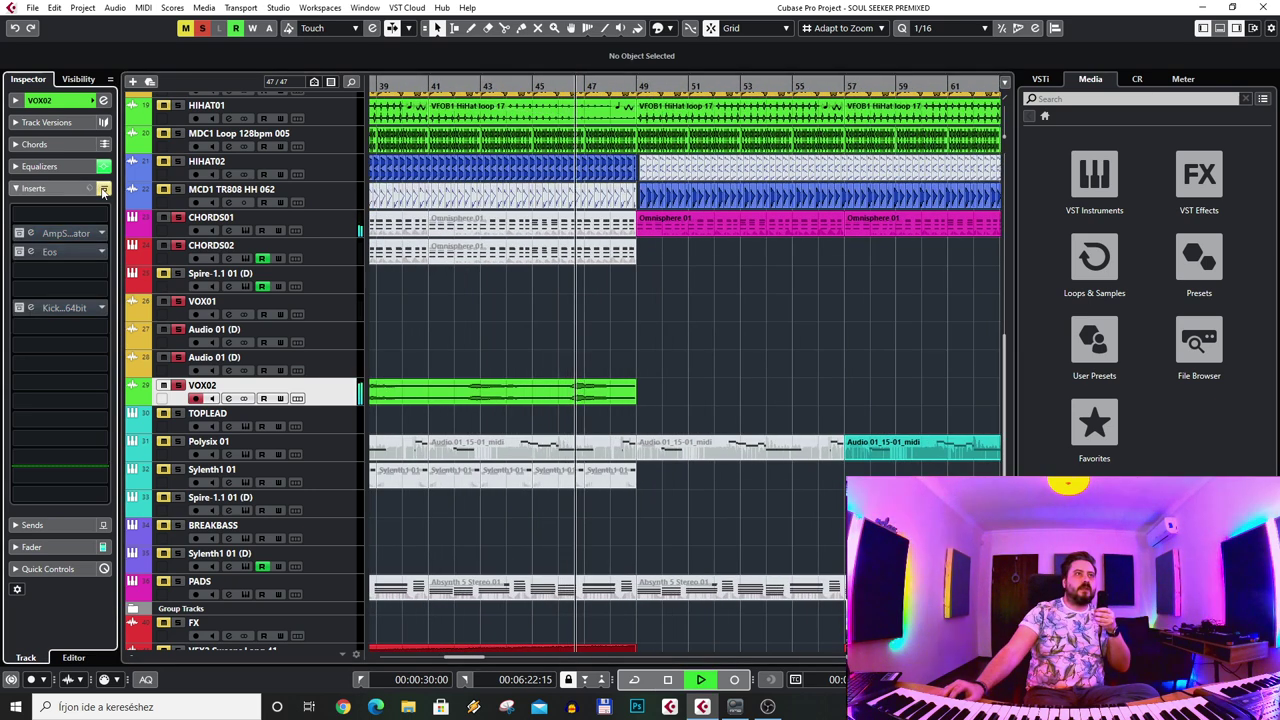
click(500, 392)
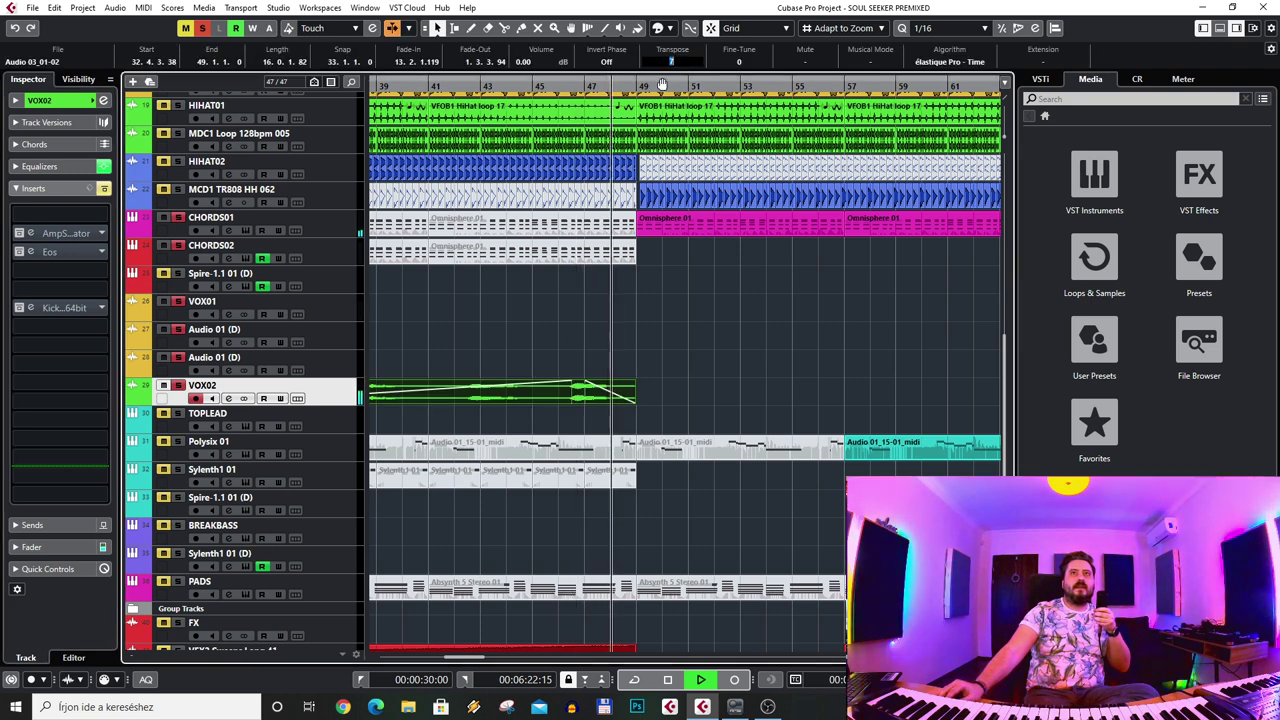
key(space)
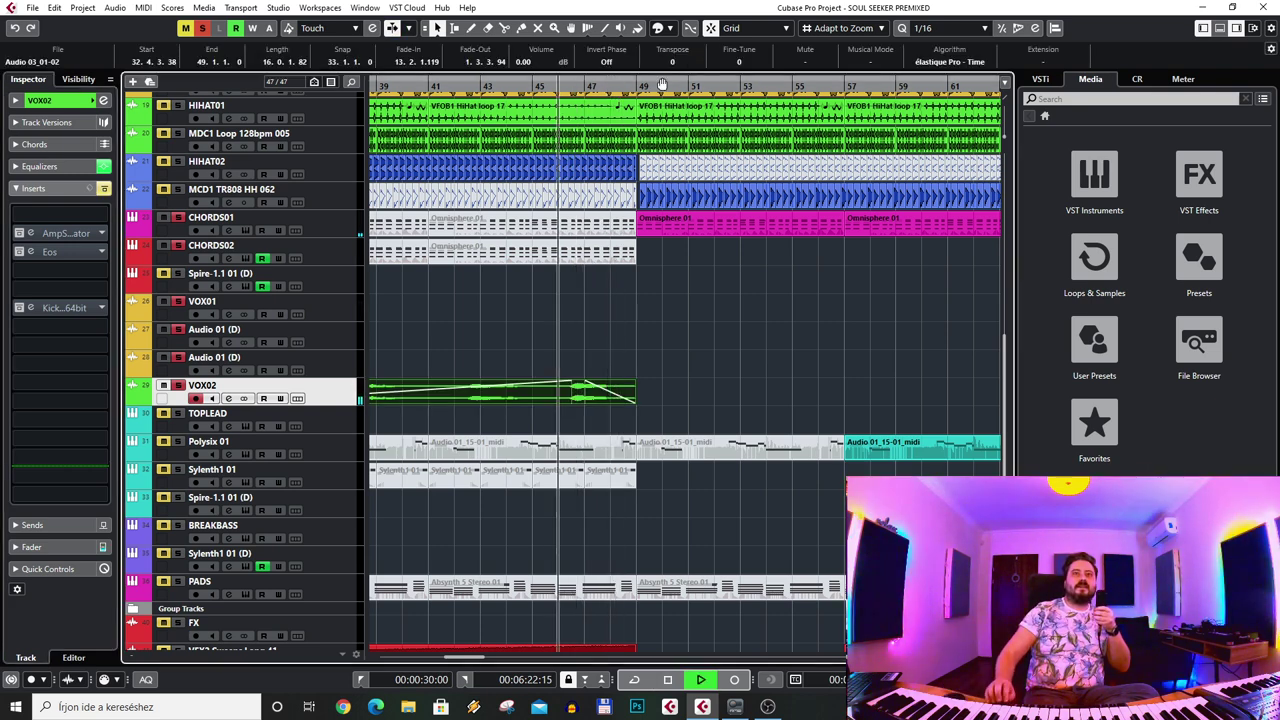
- Stop the untreated vocal playback, re-enable the VOX02 inserts, and set the event's transpose to 7
key(space)
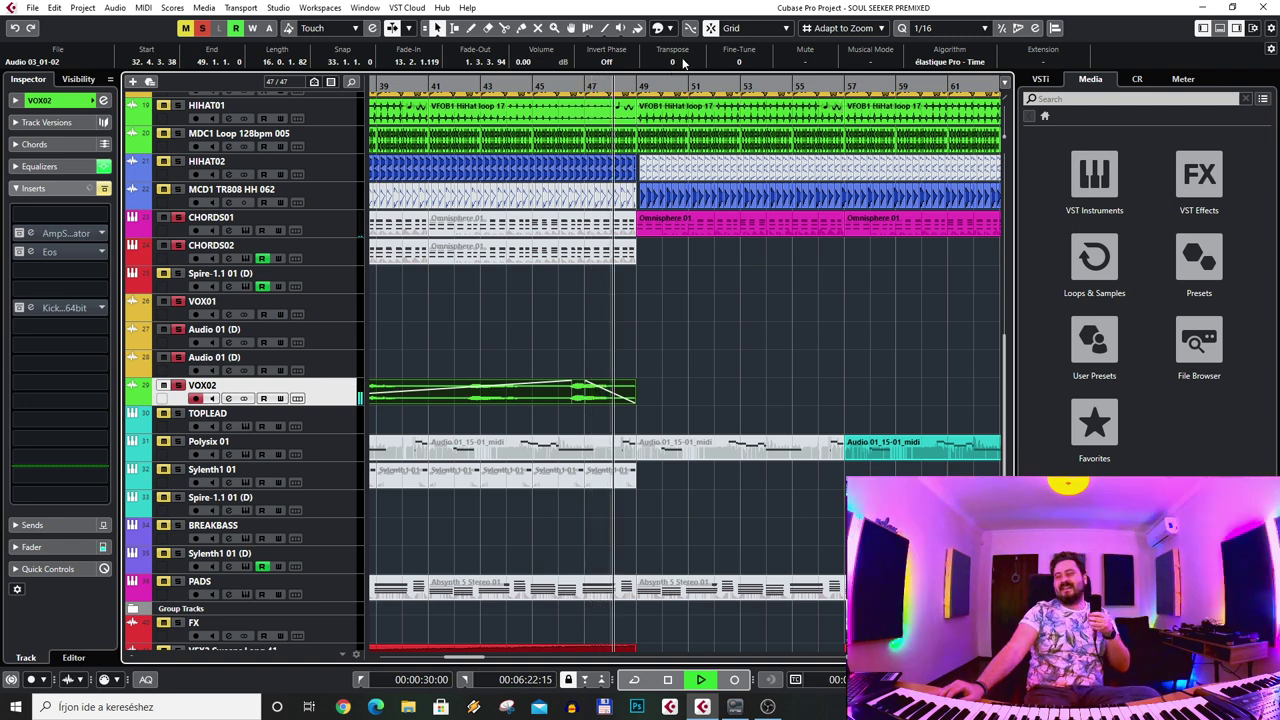
key(space)
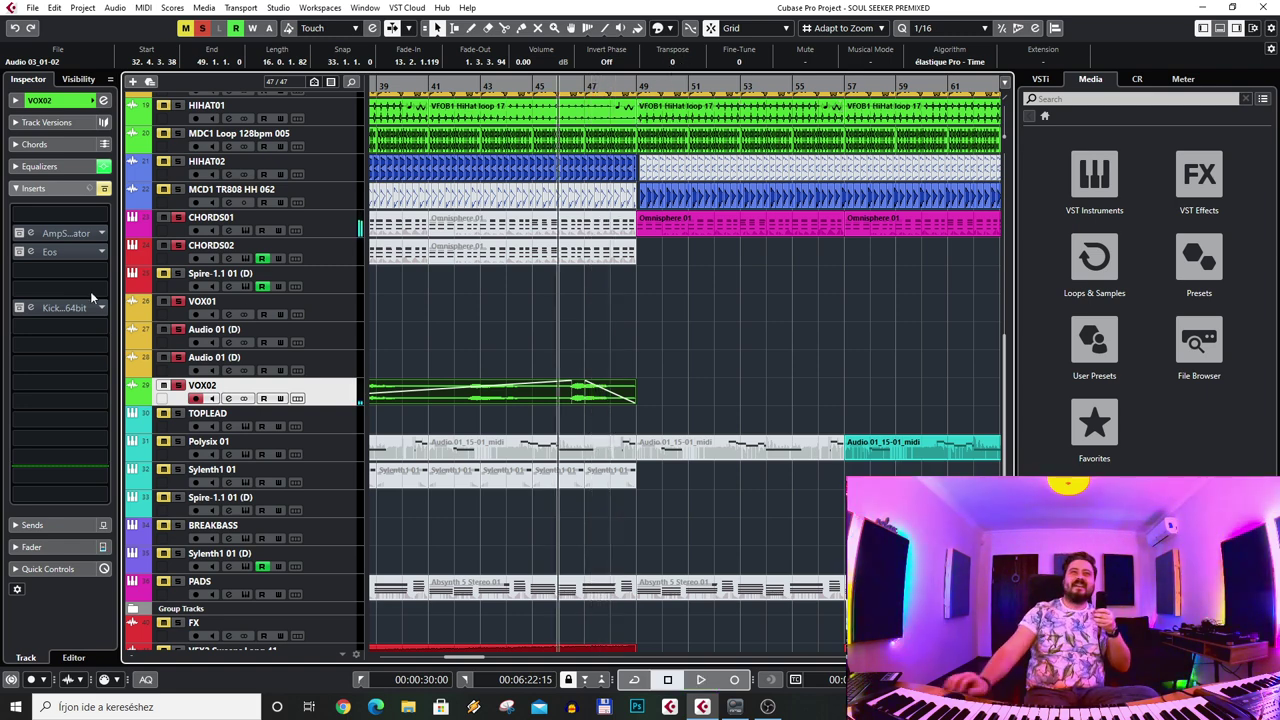
click(104, 189)
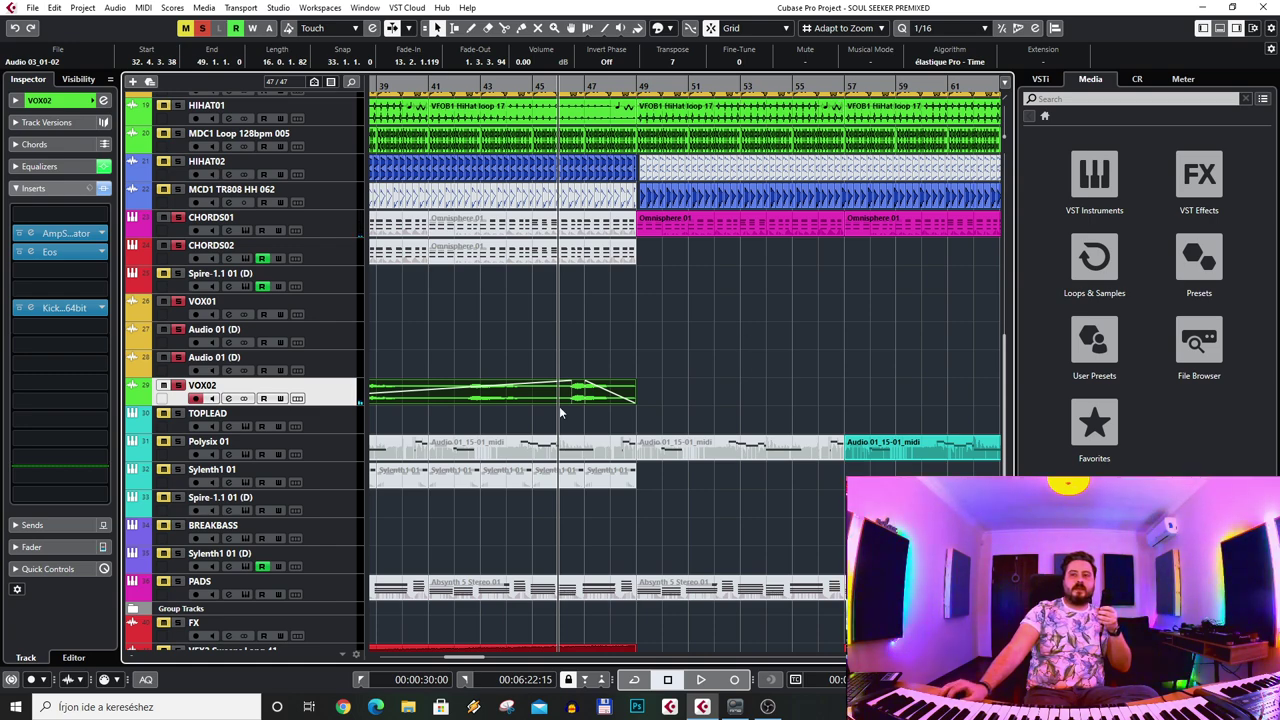
- Play the soloed tracks from the project start, then from about bar 45 to hear VOX02 with its effects
key(Home)
key(space)
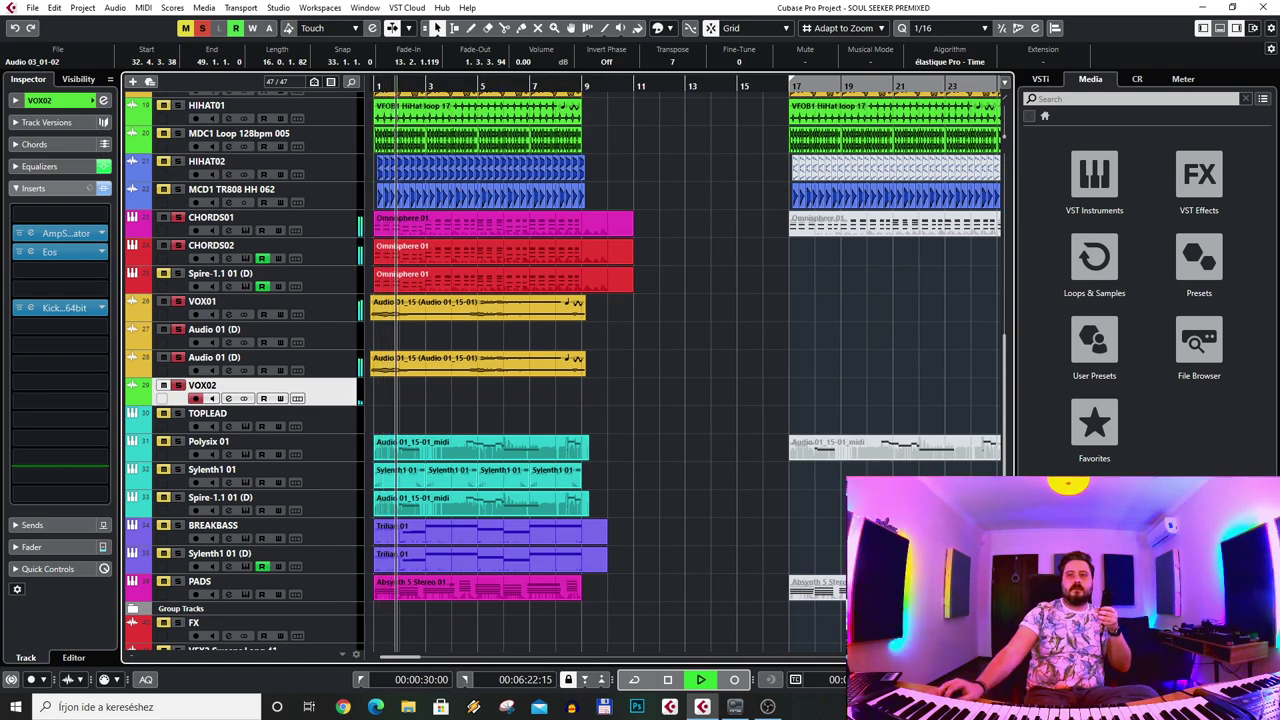
scroll(590, 110, down, 5)
click(585, 84)
scroll(581, 112, up, 5)
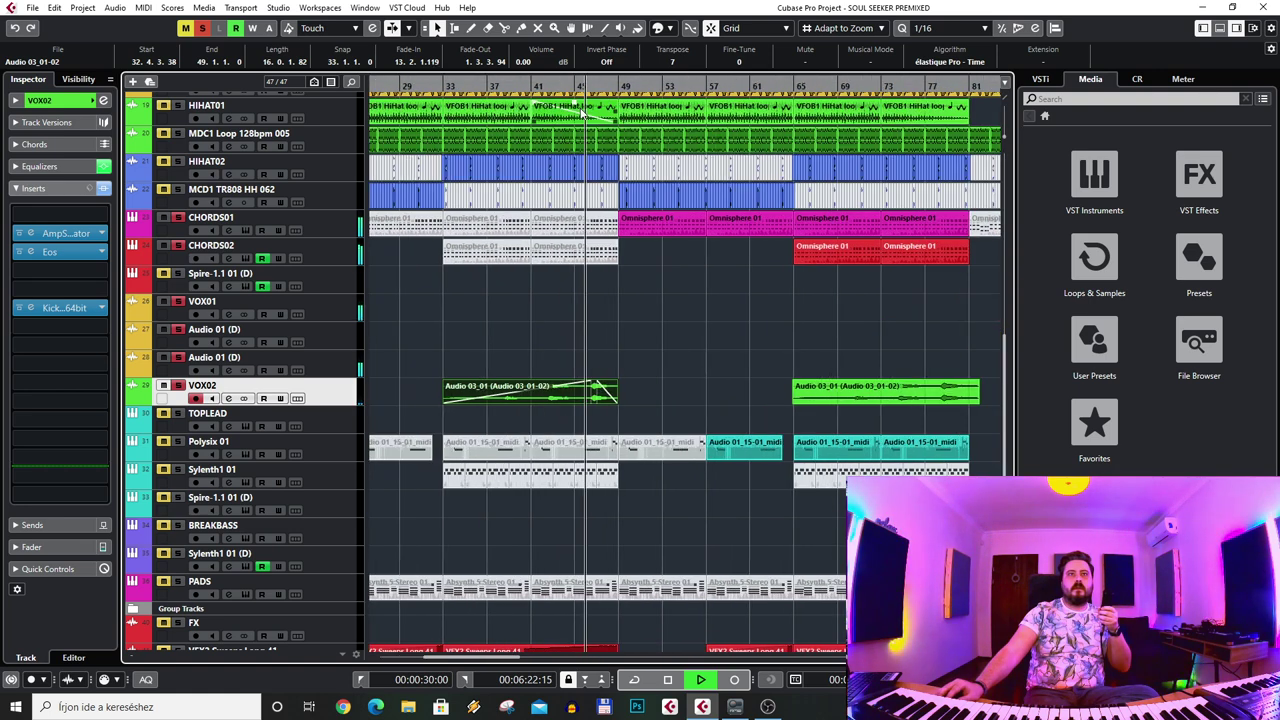
- Deselect the vocal event, open the AmpSimulator insert on VOX02 to show its settings, and close it
click(667, 380)
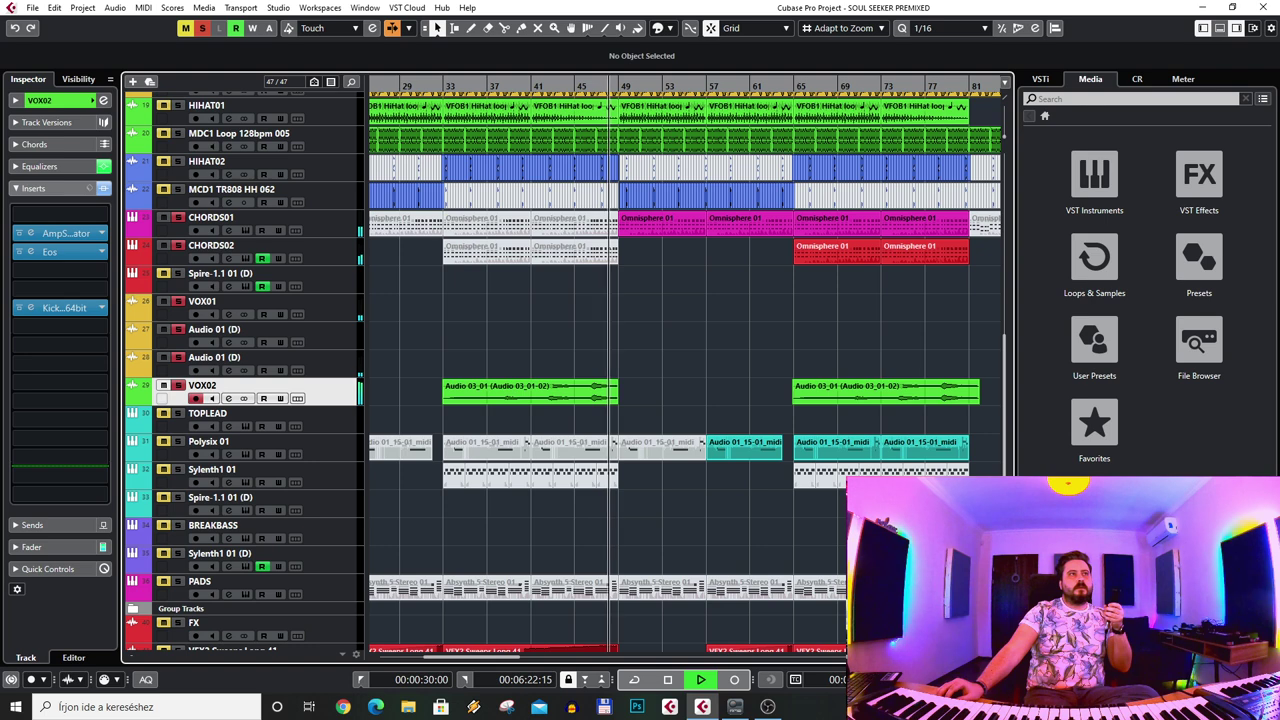
click(31, 233)
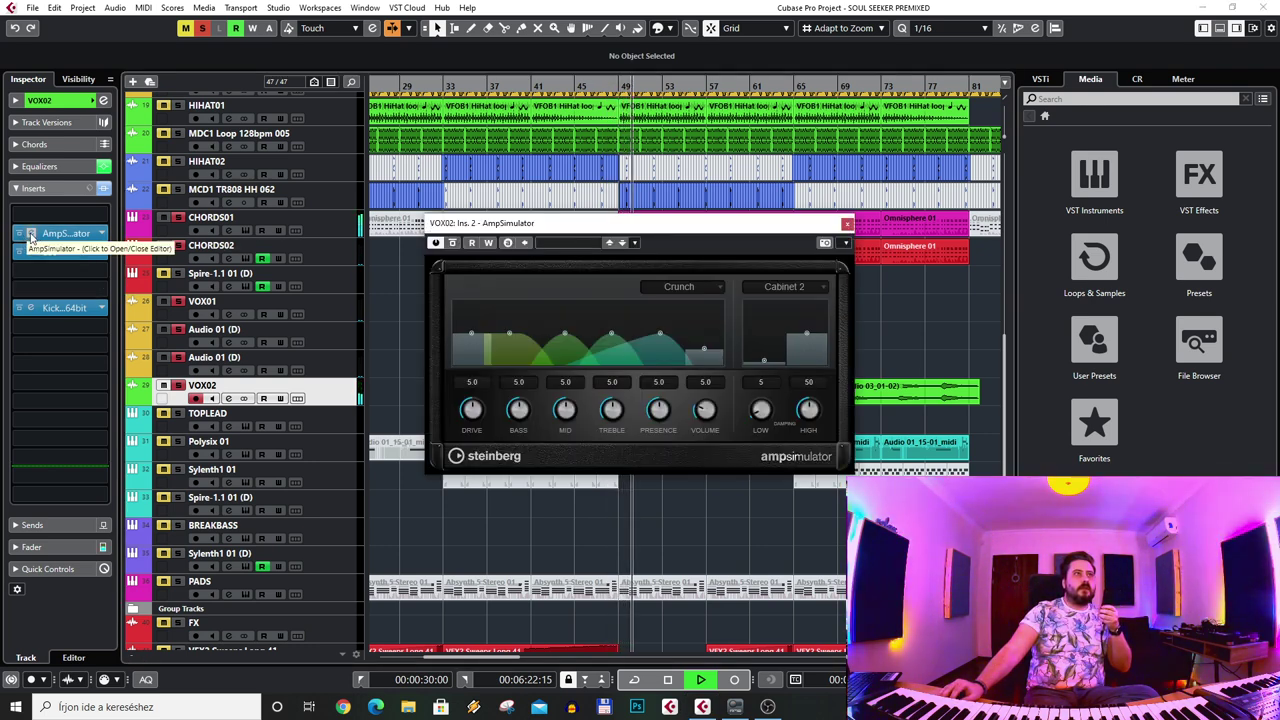
click(31, 234)
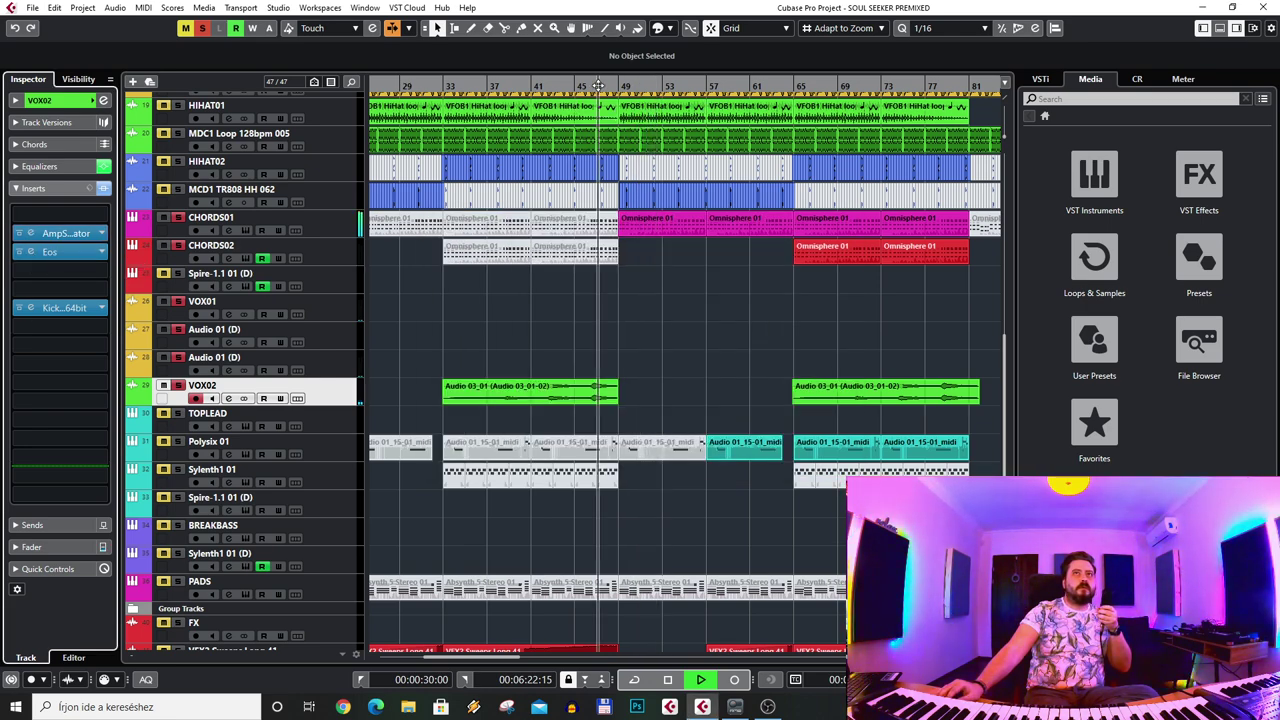
- Show VOX02's equalizer in its channel settings, close the window, and play the soloed tracks from about bar 113
click(103, 100)
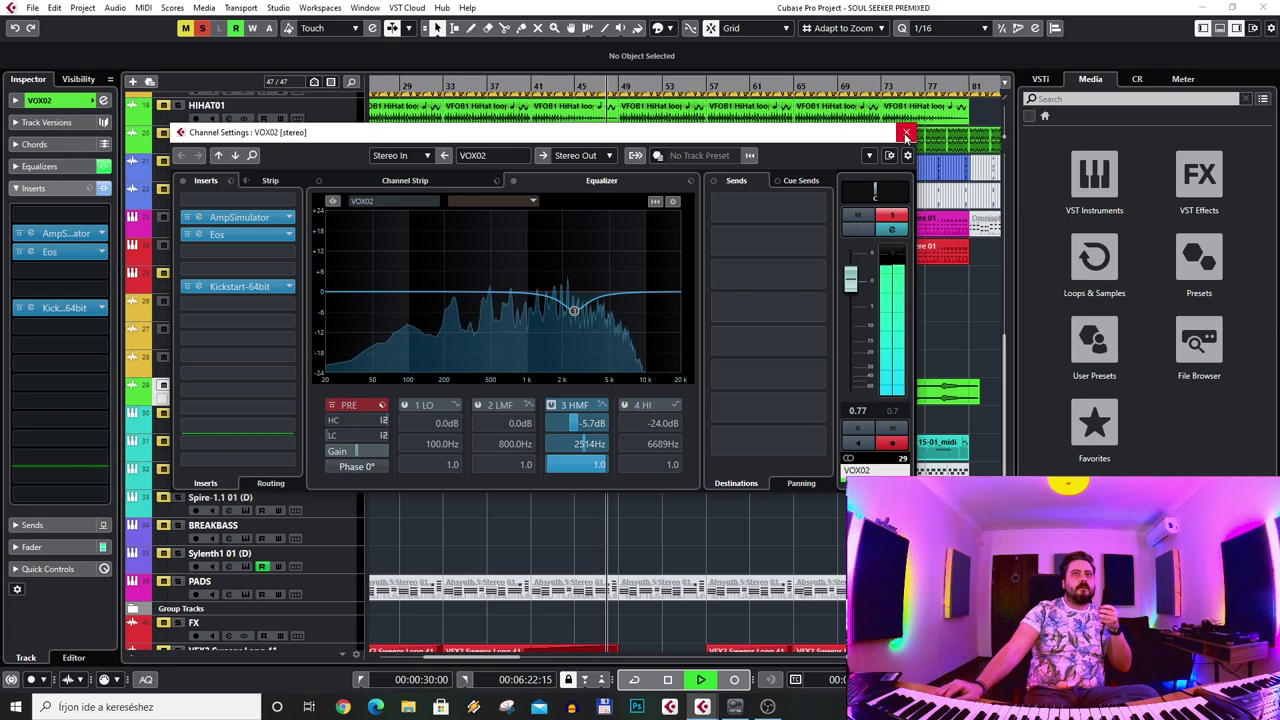
click(907, 128)
scroll(793, 167, right, 10)
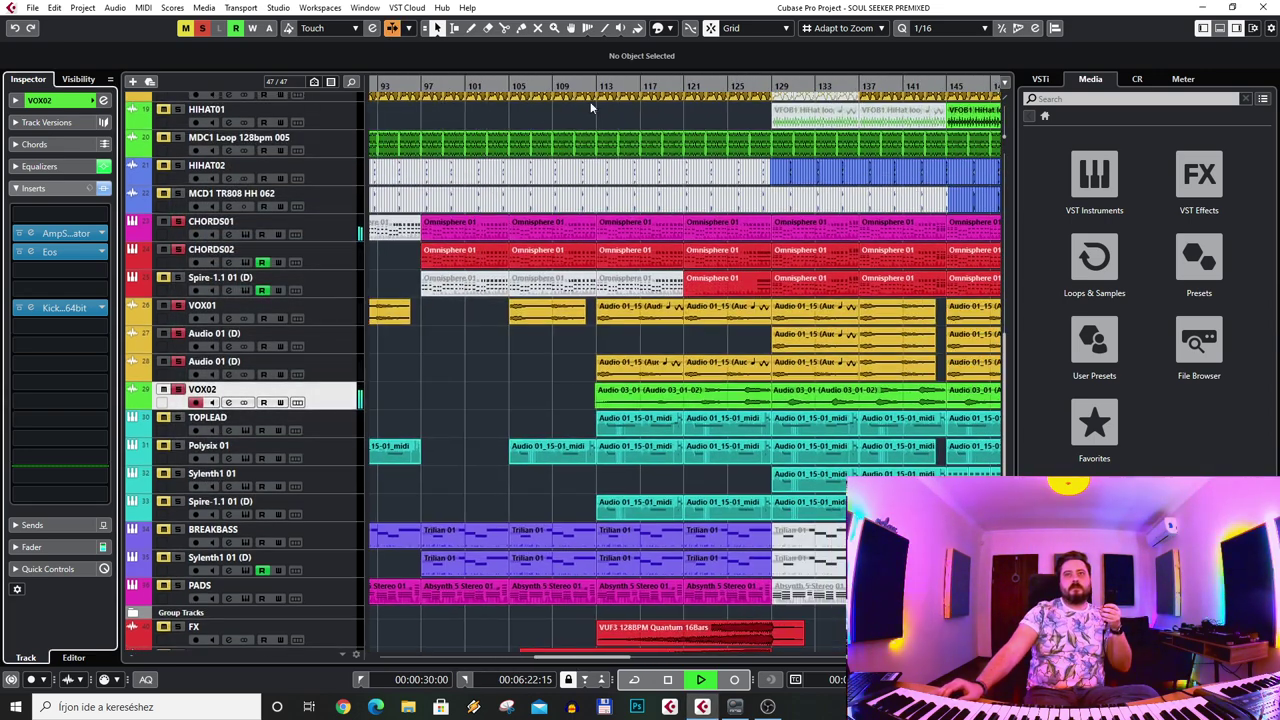
click(593, 87)
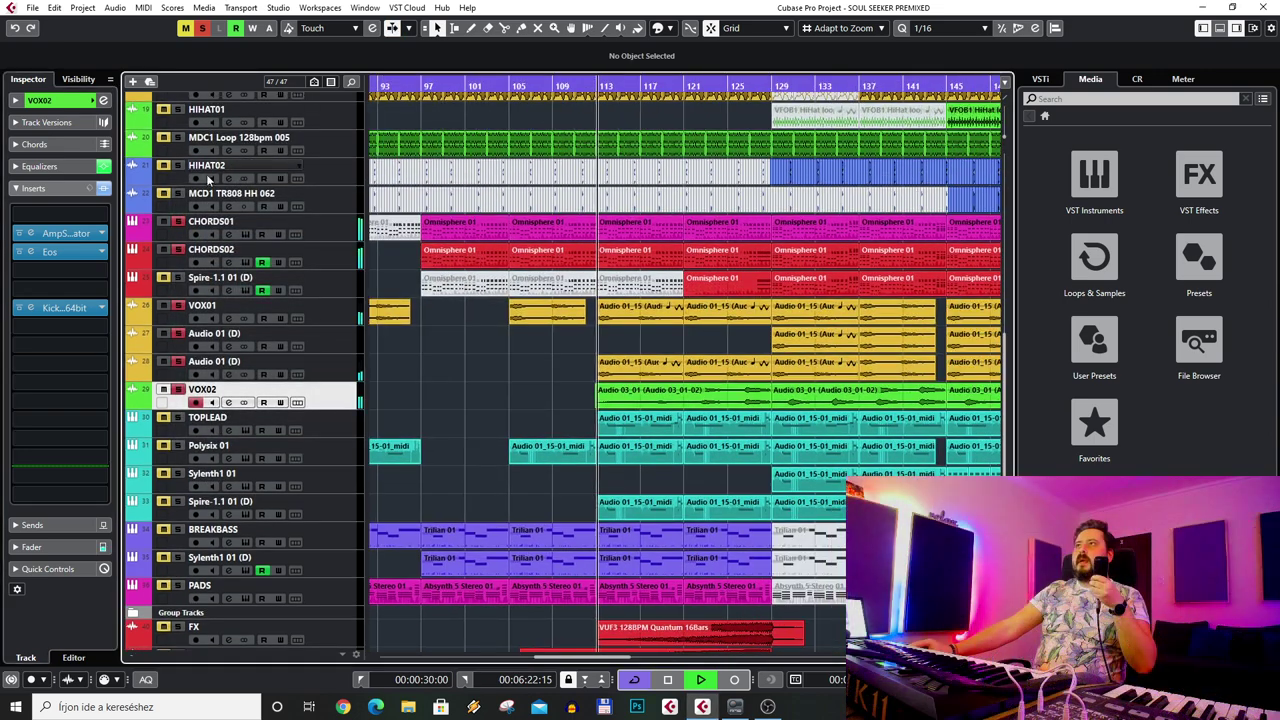
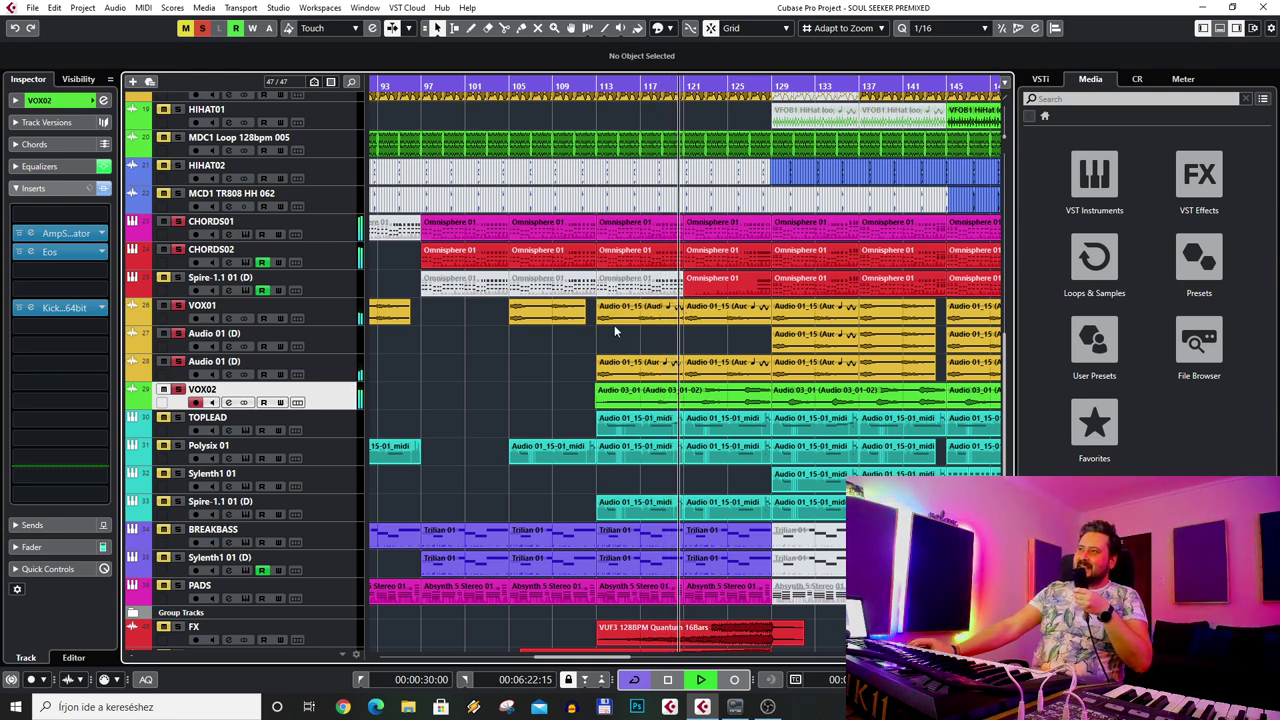
- Stop the playback, move the playhead to about bar 112, and look over the surrounding vocal and lead sections
scroll(620, 470, right, 5)
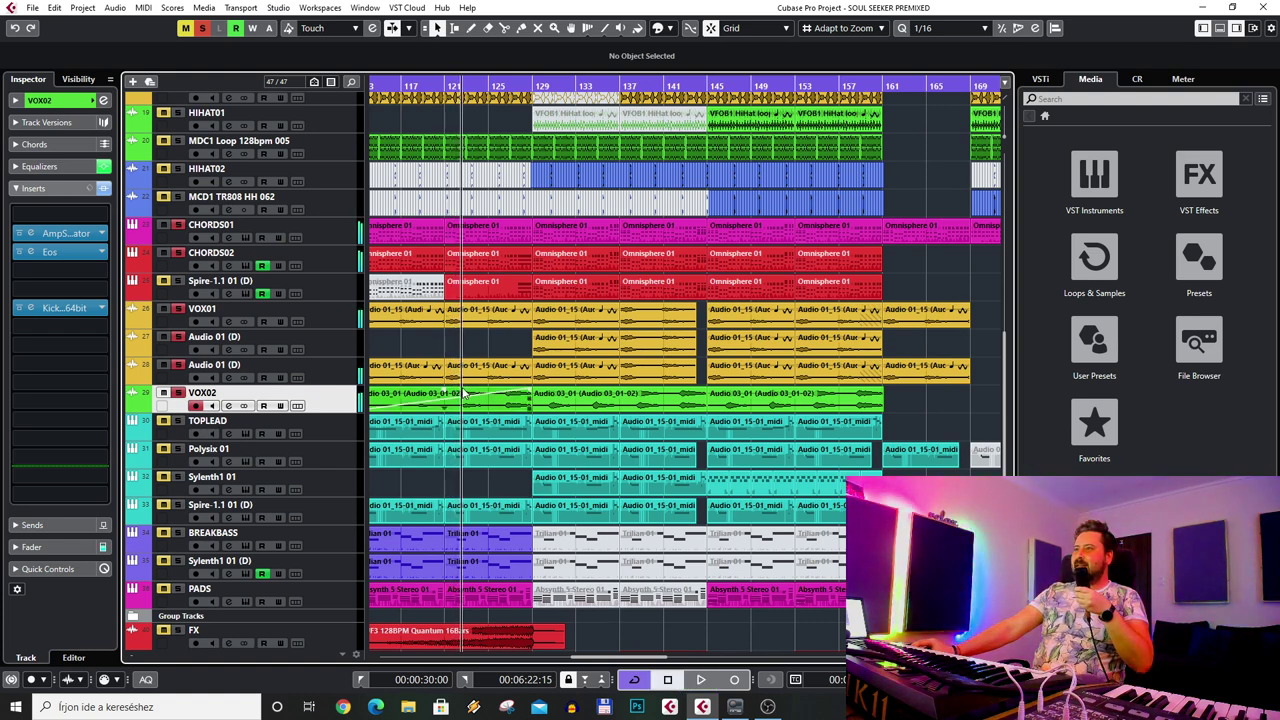
scroll(541, 281, left, 3)
click(495, 86)
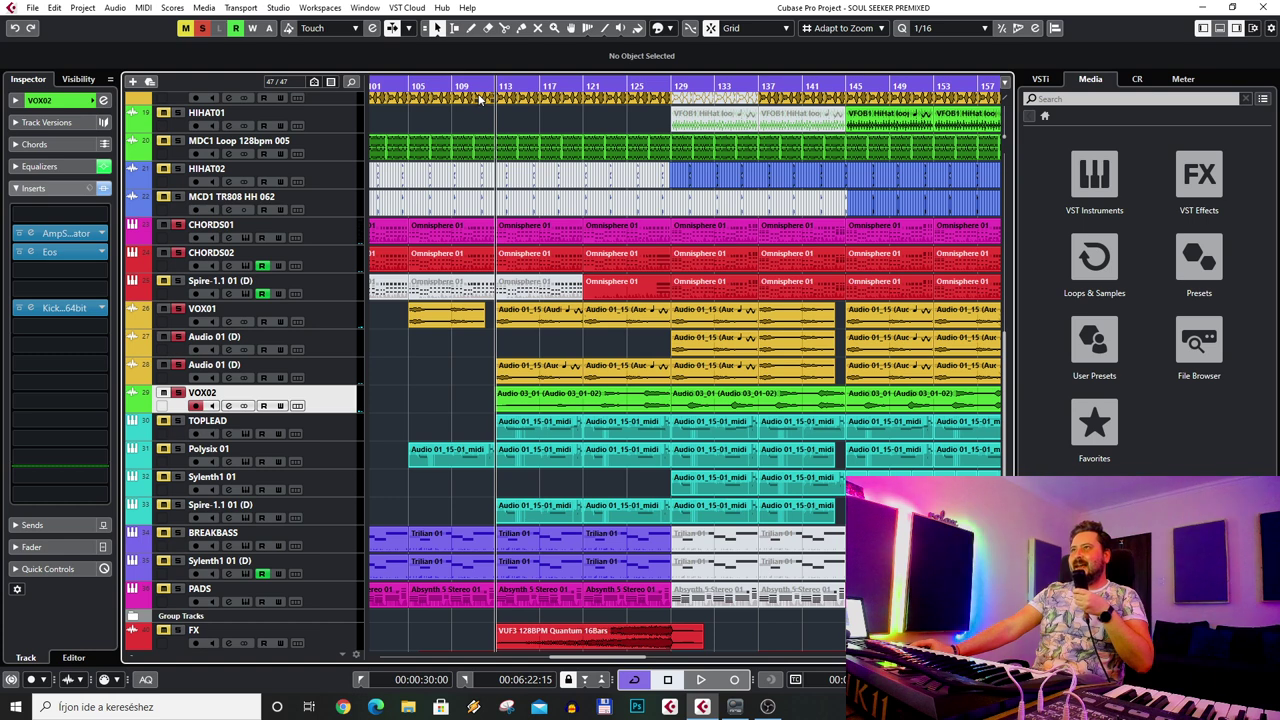
click(484, 88)
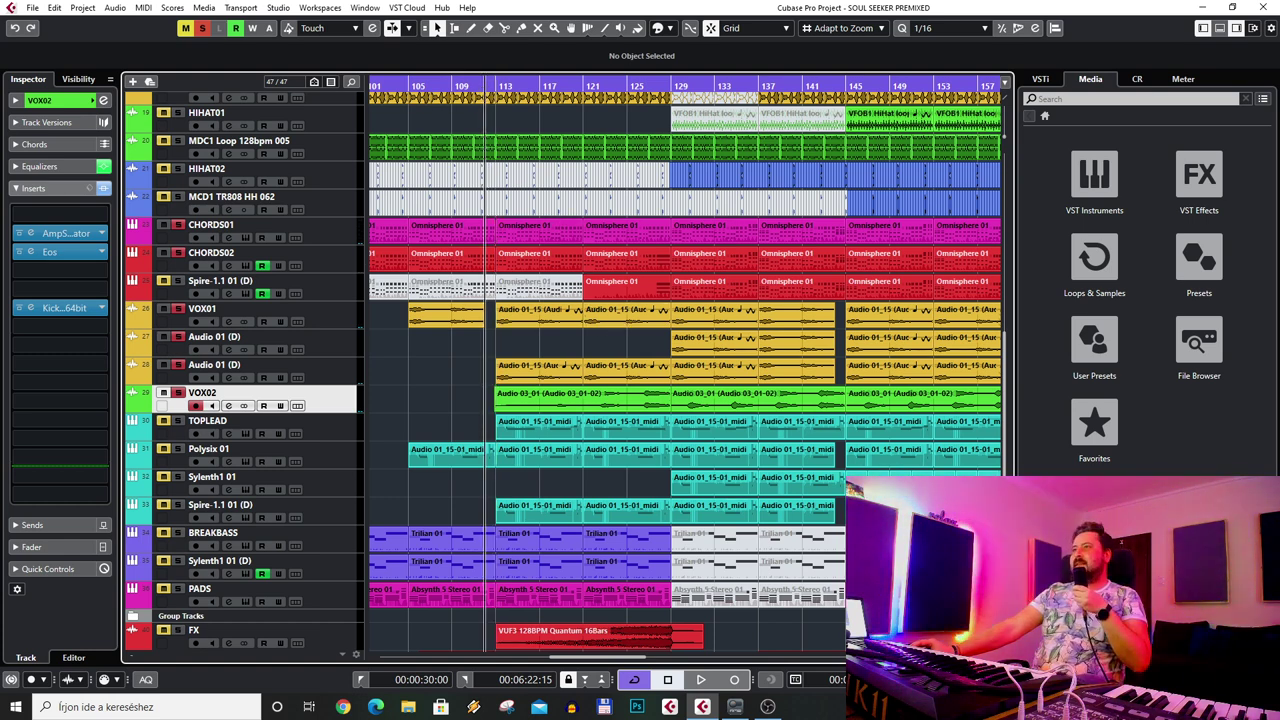
key(g)
key(g)
key(g)
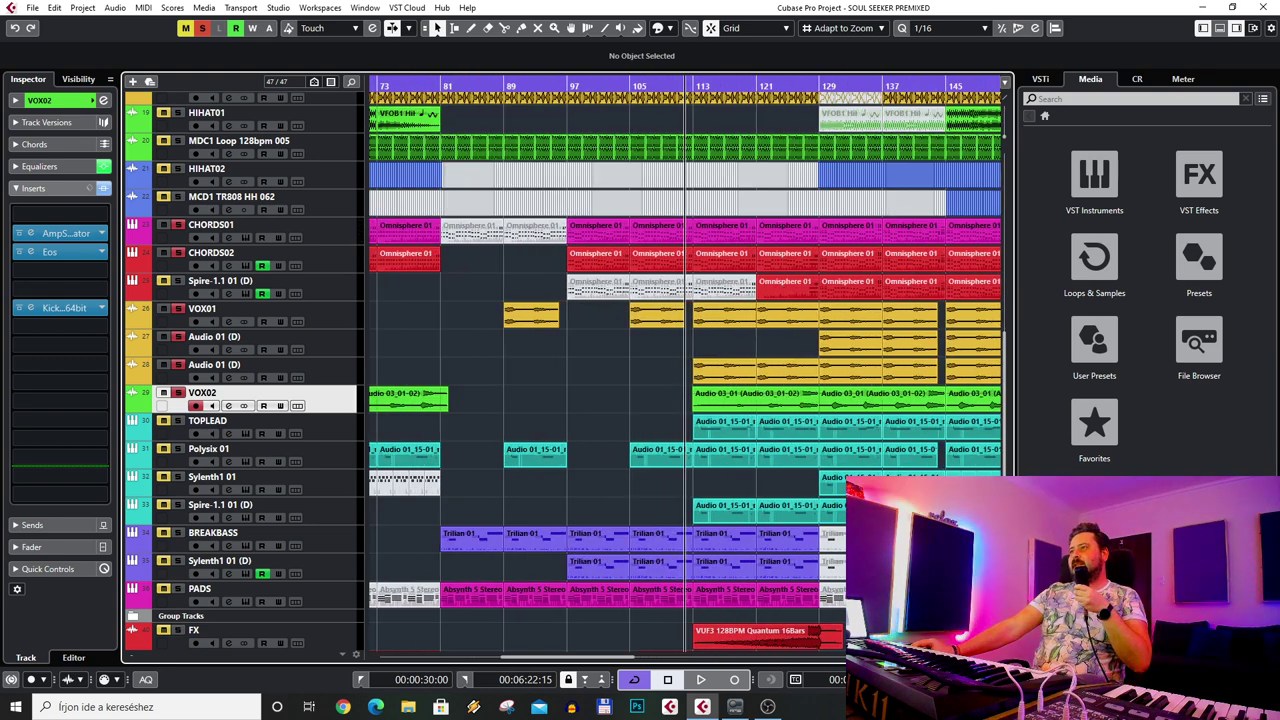
scroll(571, 491, right, 5)
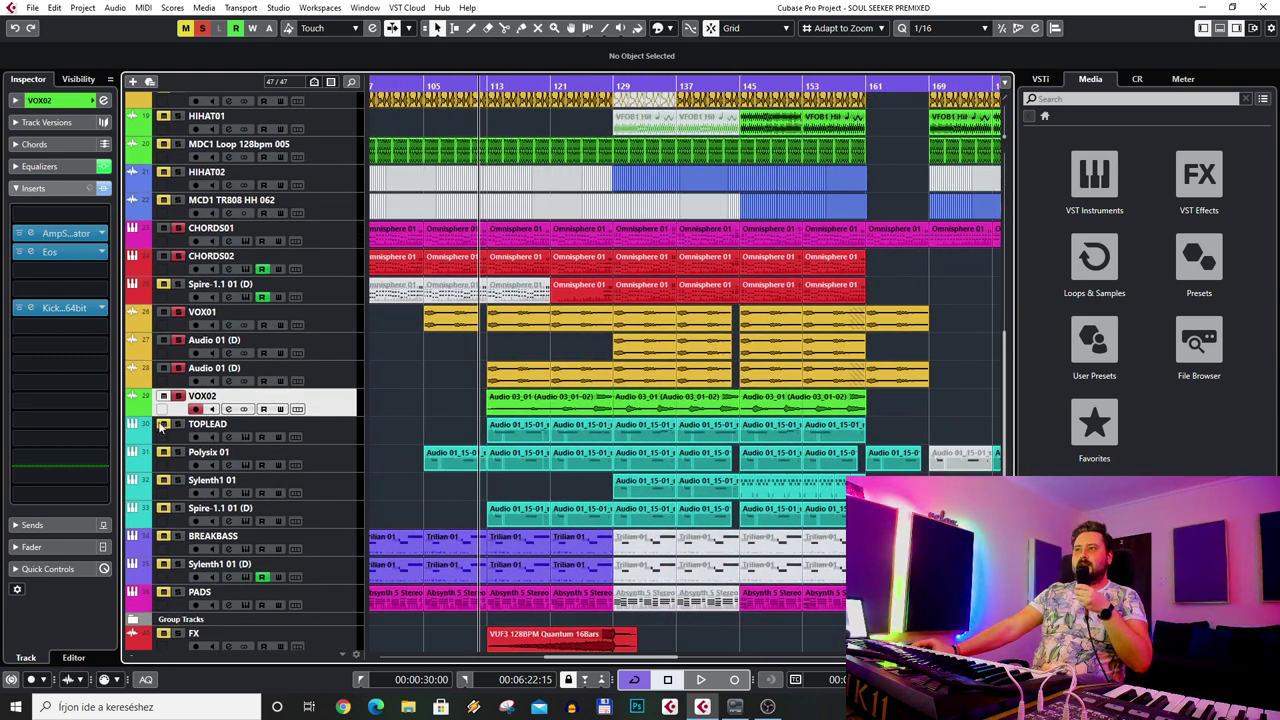
- Clear the previous solos, play only TOPLEAD, Polysix 01, Sylenth1 01 and Spire-1.1 01 from about bar 113, and stop back there
click(308, 438)
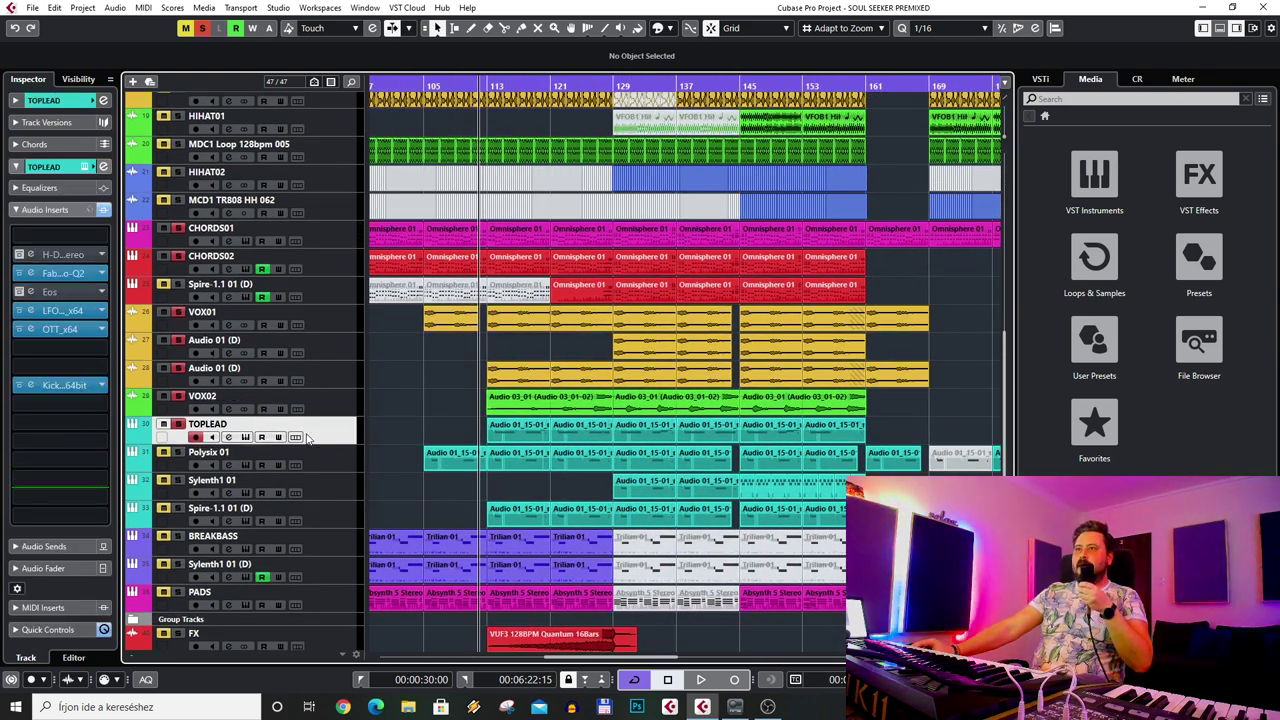
click(484, 85)
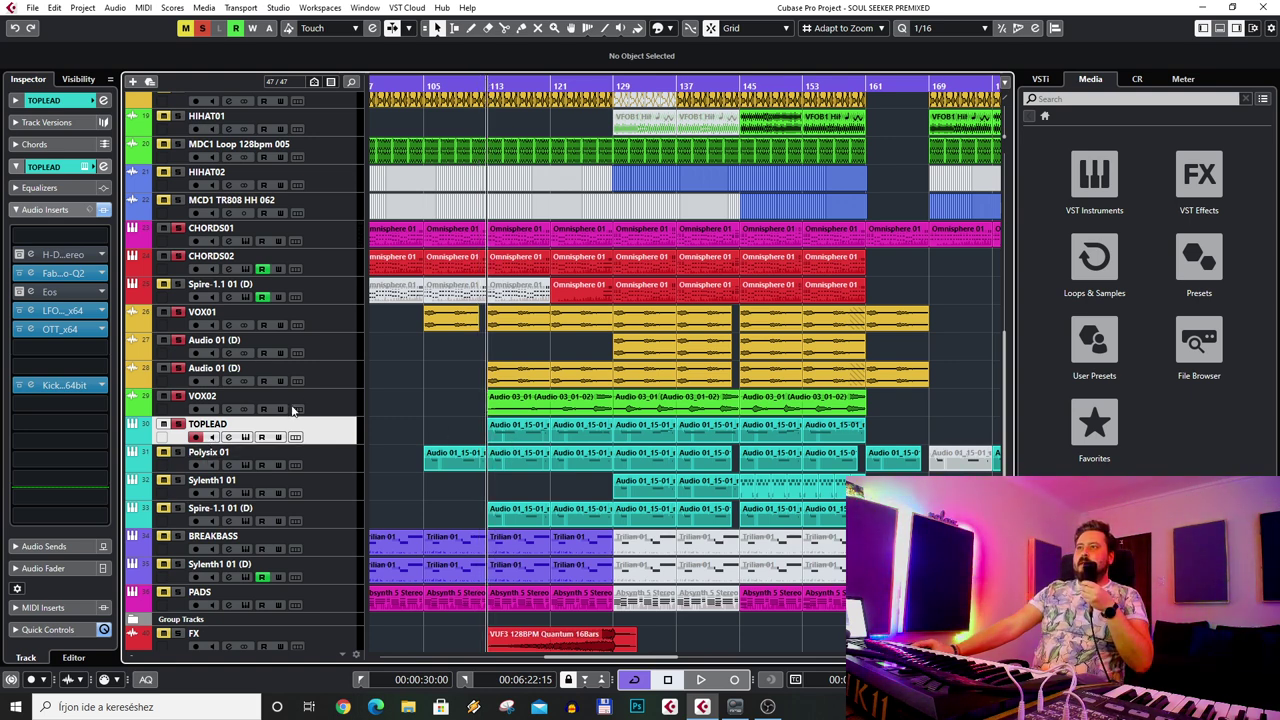
click(332, 321)
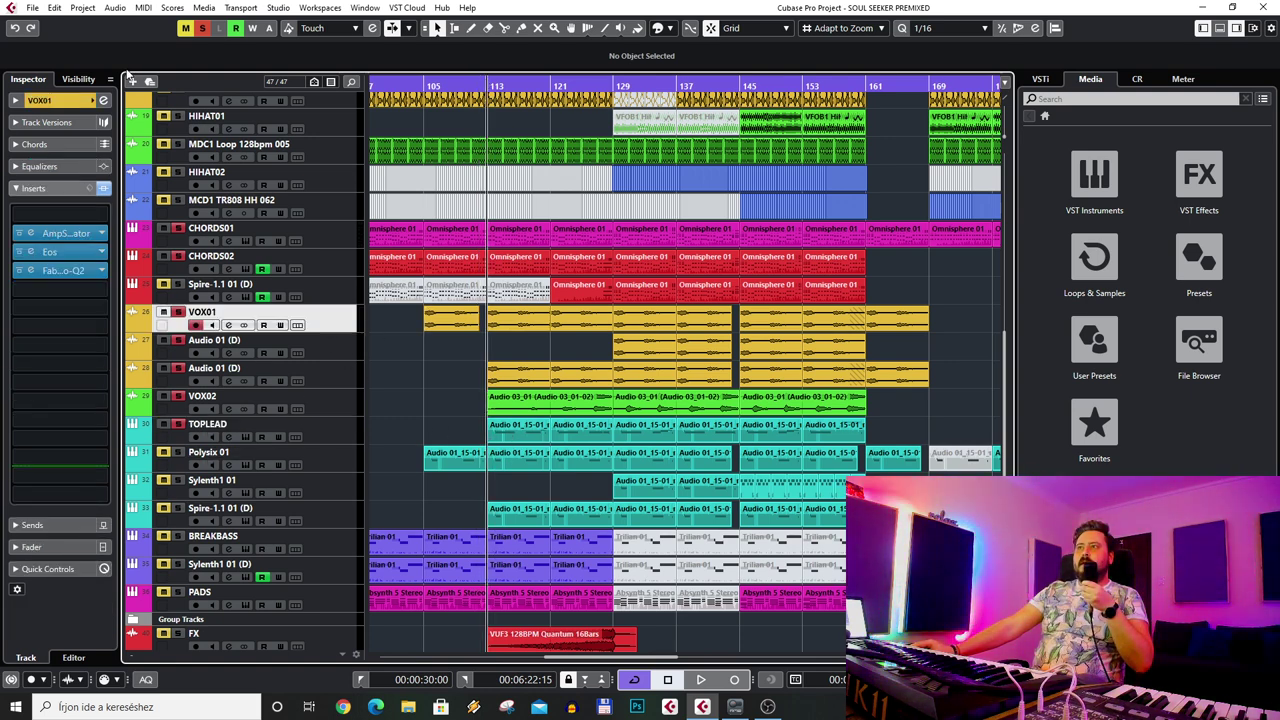
click(185, 28)
click(178, 424)
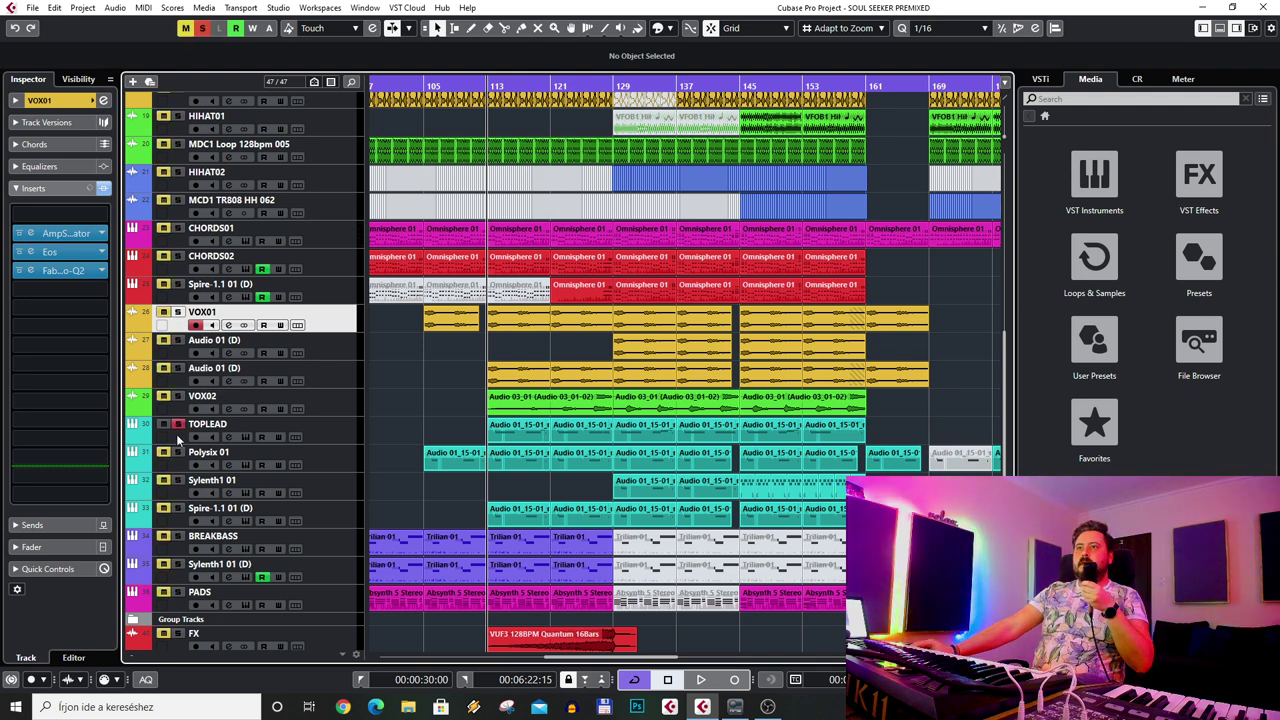
click(212, 437)
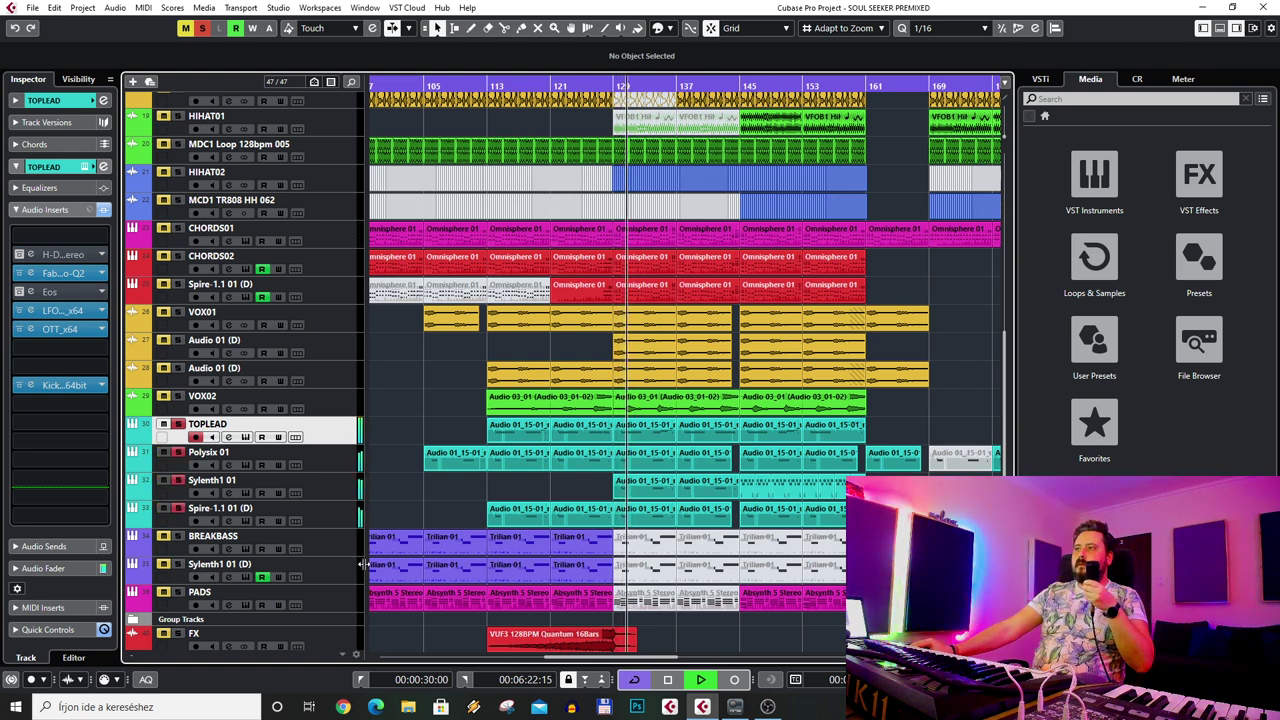
click(668, 680)
click(486, 86)
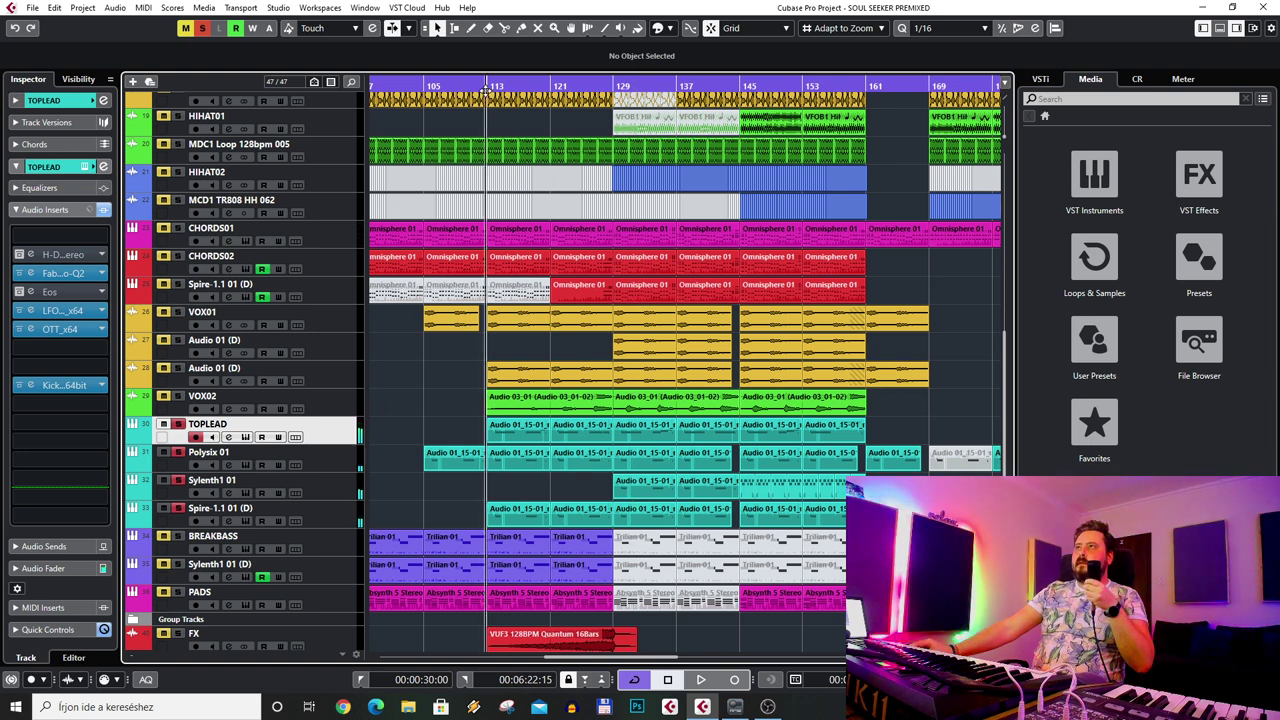
- Show the VOX01 event at bar 113 in the Sample Editor with Edit VariAudio enabled to view its pitch segments, and close it
click(517, 322)
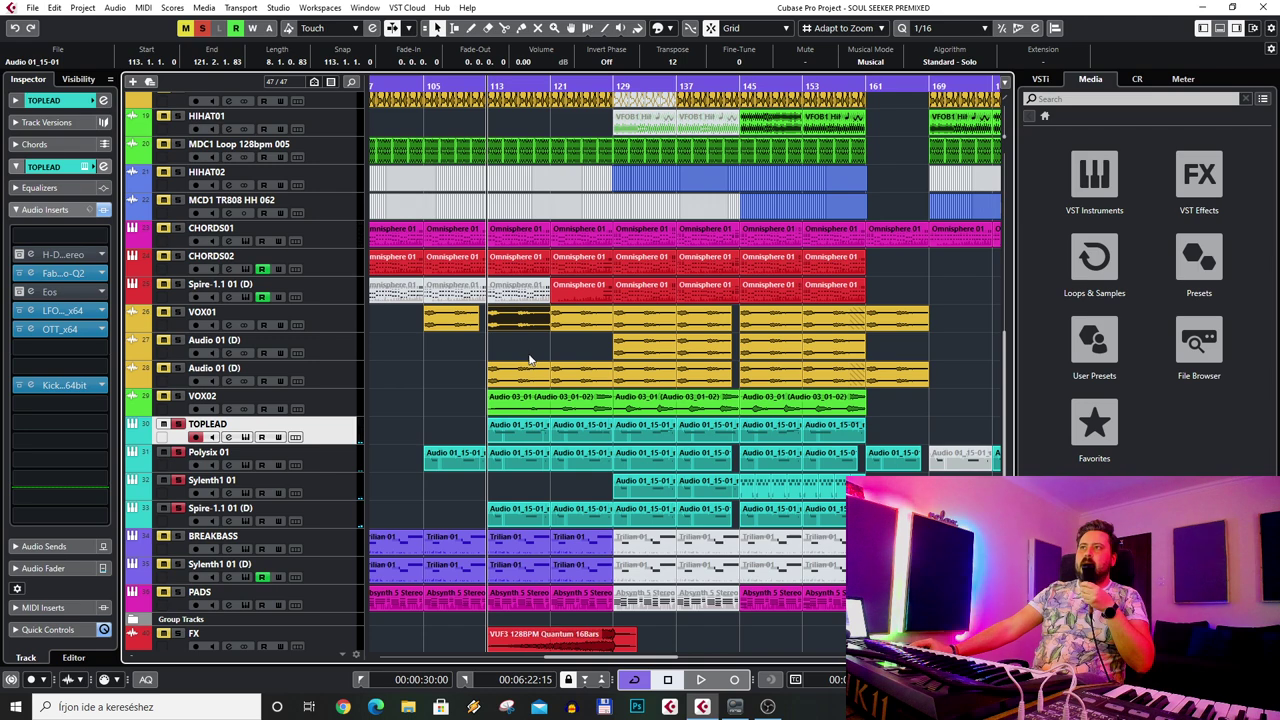
click(420, 332)
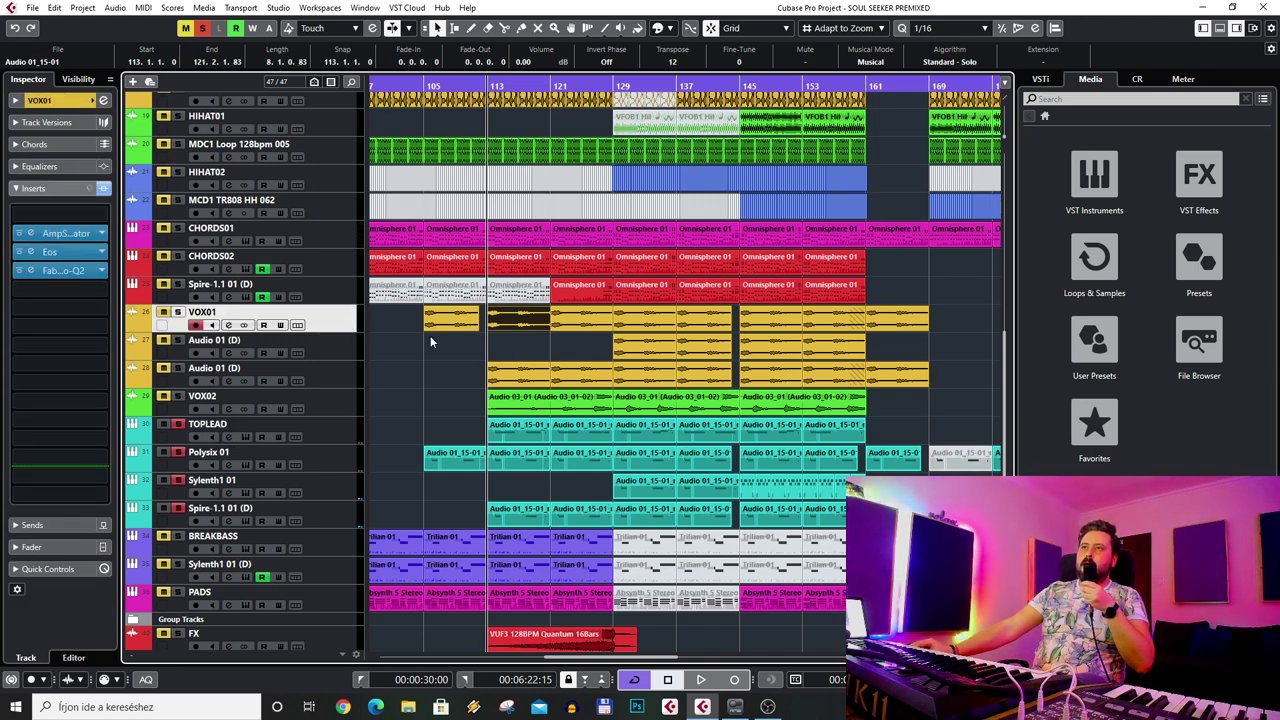
double_click(527, 328)
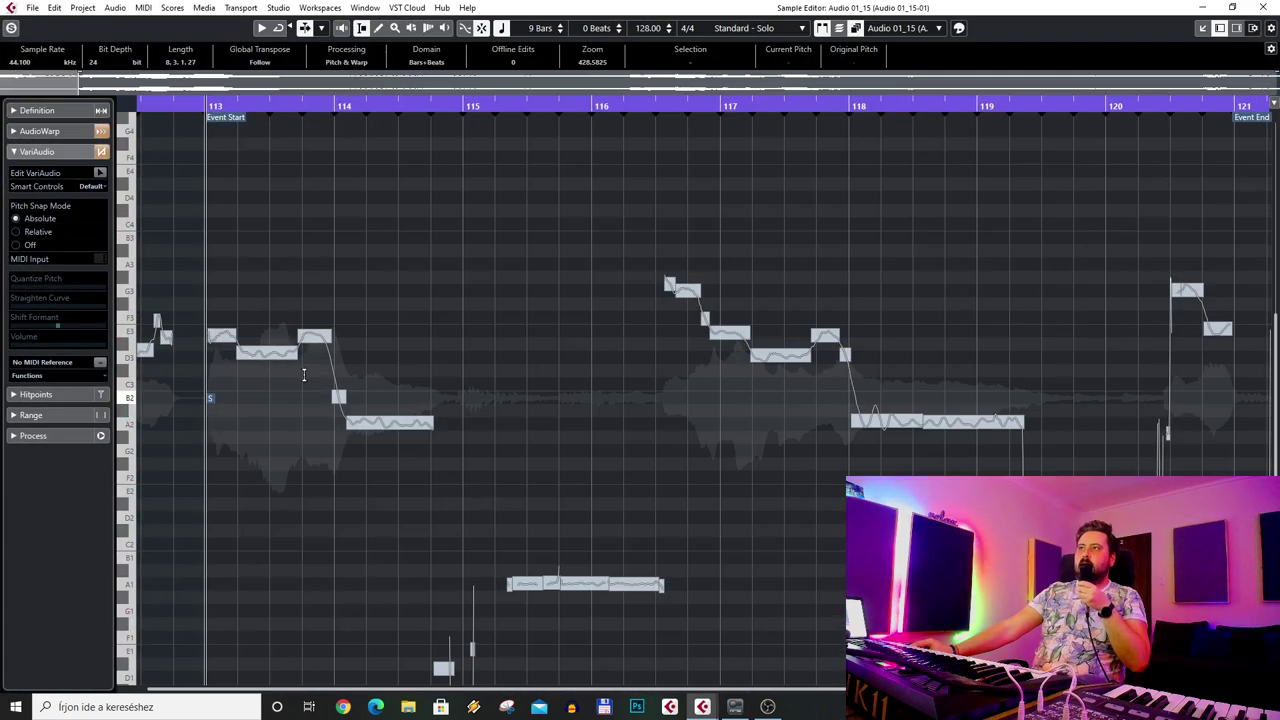
click(99, 173)
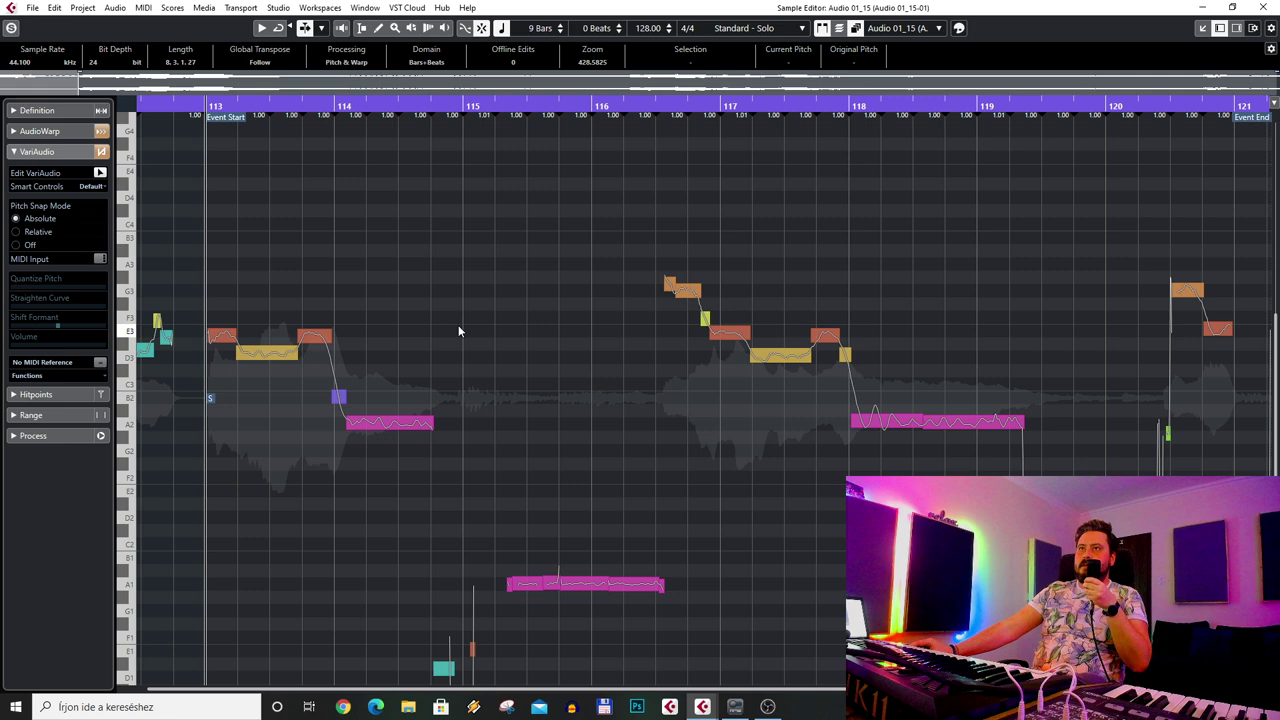
key(ctrl+a)
click(476, 381)
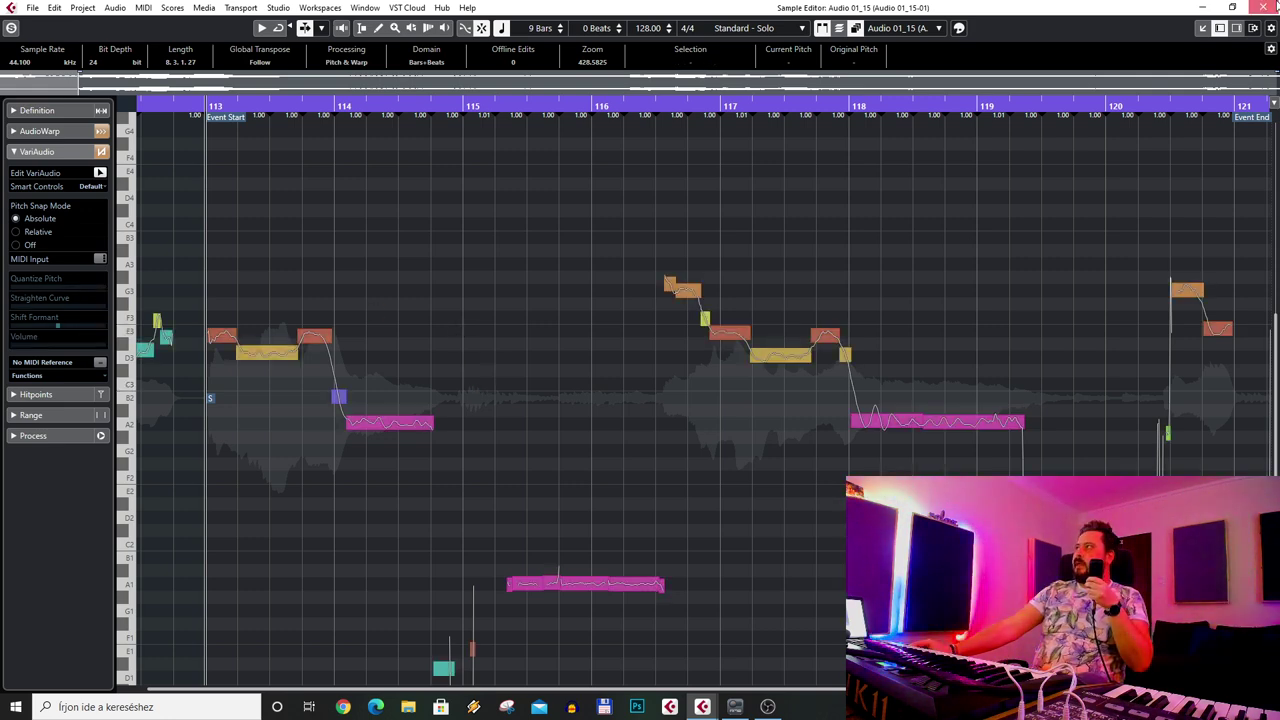
key(ctrl+e)
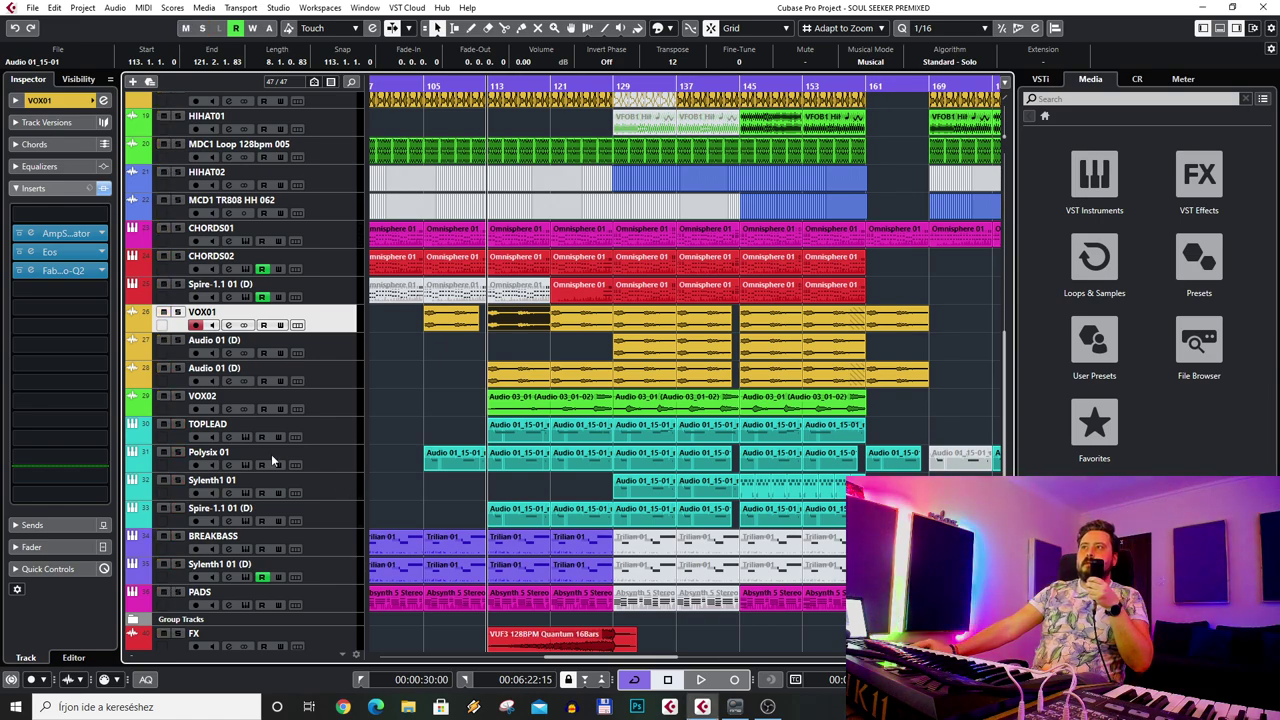
- Open the TOPLEAD MIDI part at bar 113 in the Key Editor to examine its notes and pitchbend, and close it
double_click(496, 428)
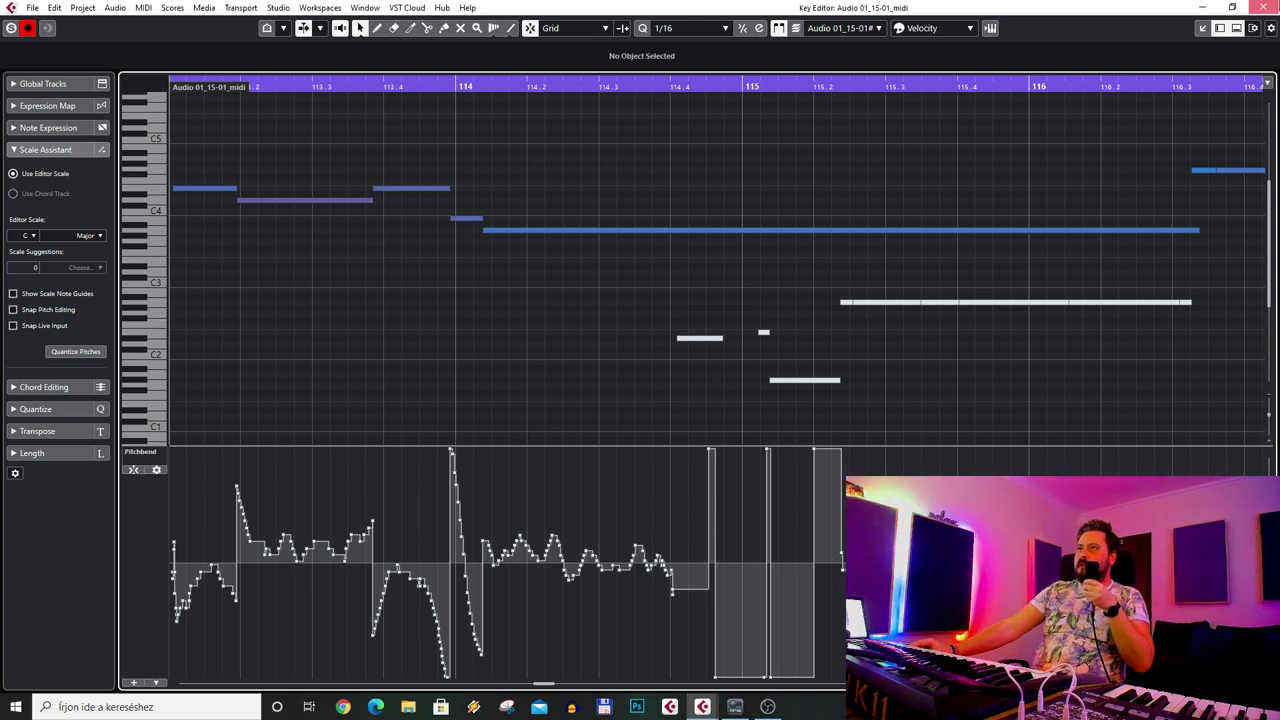
key(ctrl+e)
- Play TOPLEAD soloed, add Polysix 01 and Sylenth1 01 to the solo to hear the layered lead, and stop playback
click(177, 424)
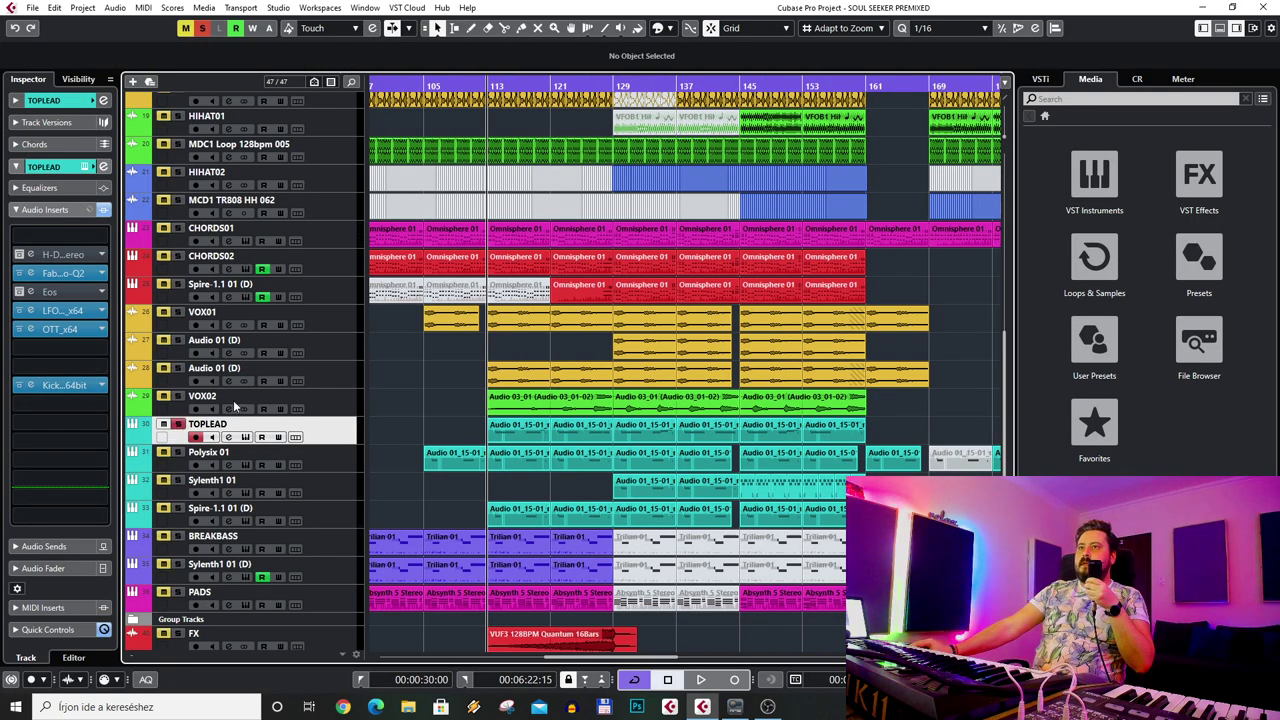
key(space)
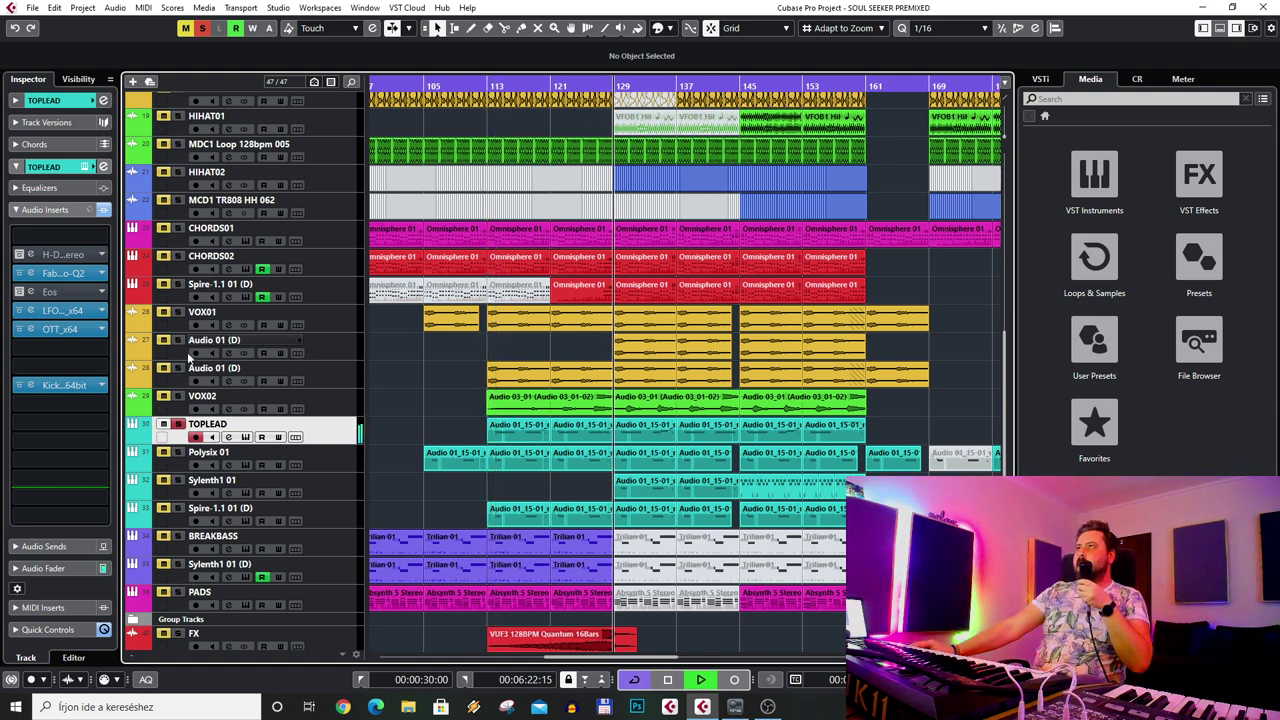
click(177, 452)
click(177, 481)
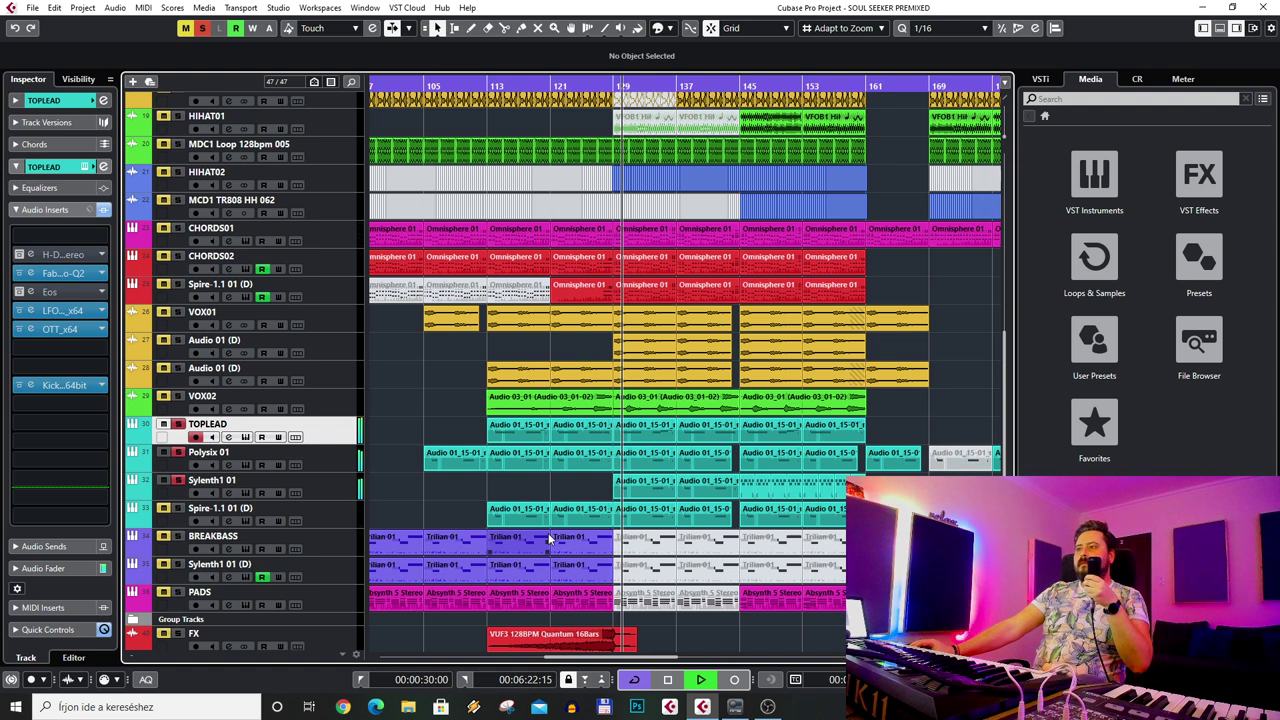
key(space)
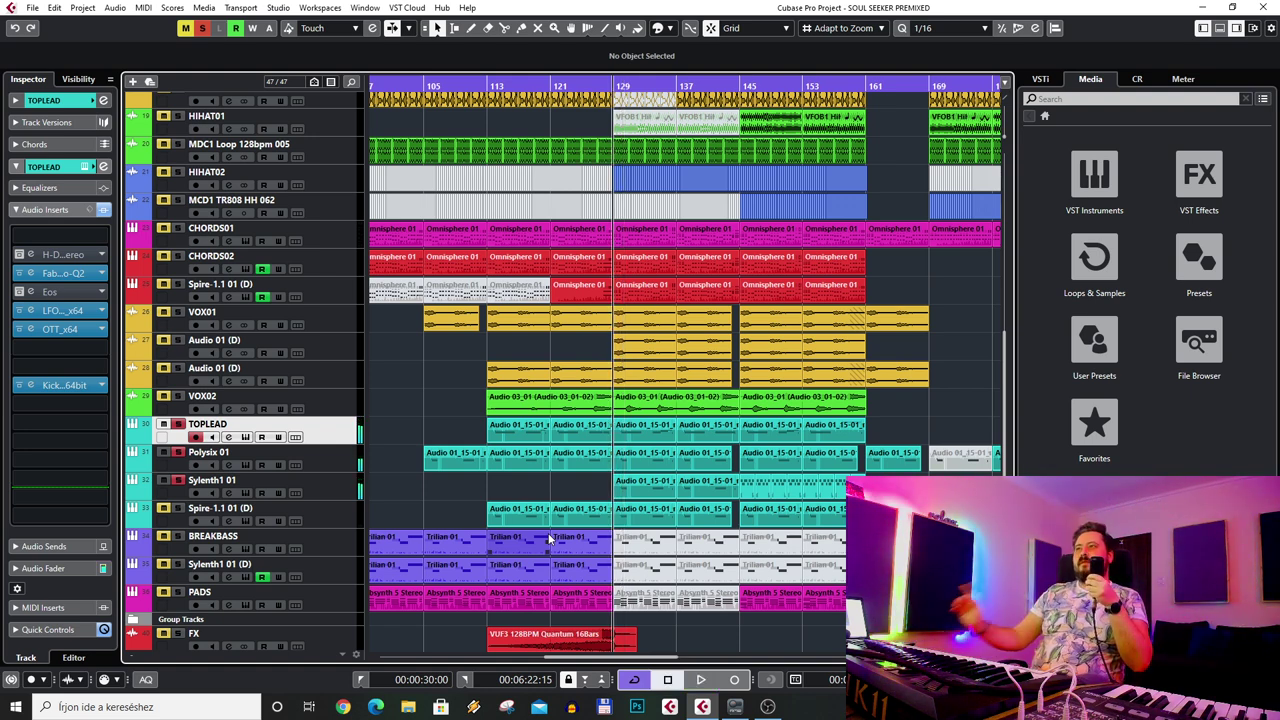
- Clear all solos, place the playhead at about bar 128, and look over the arrangement around it
click(202, 28)
click(604, 87)
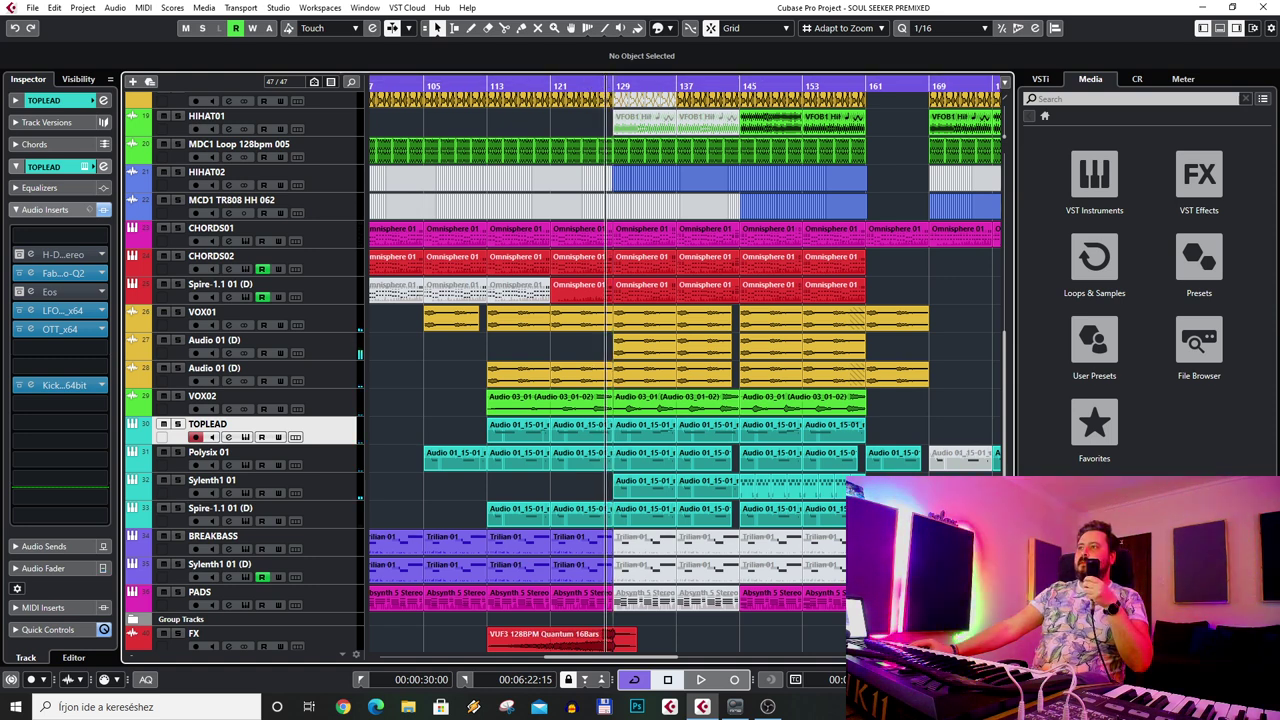
scroll(650, 420, down, 2)
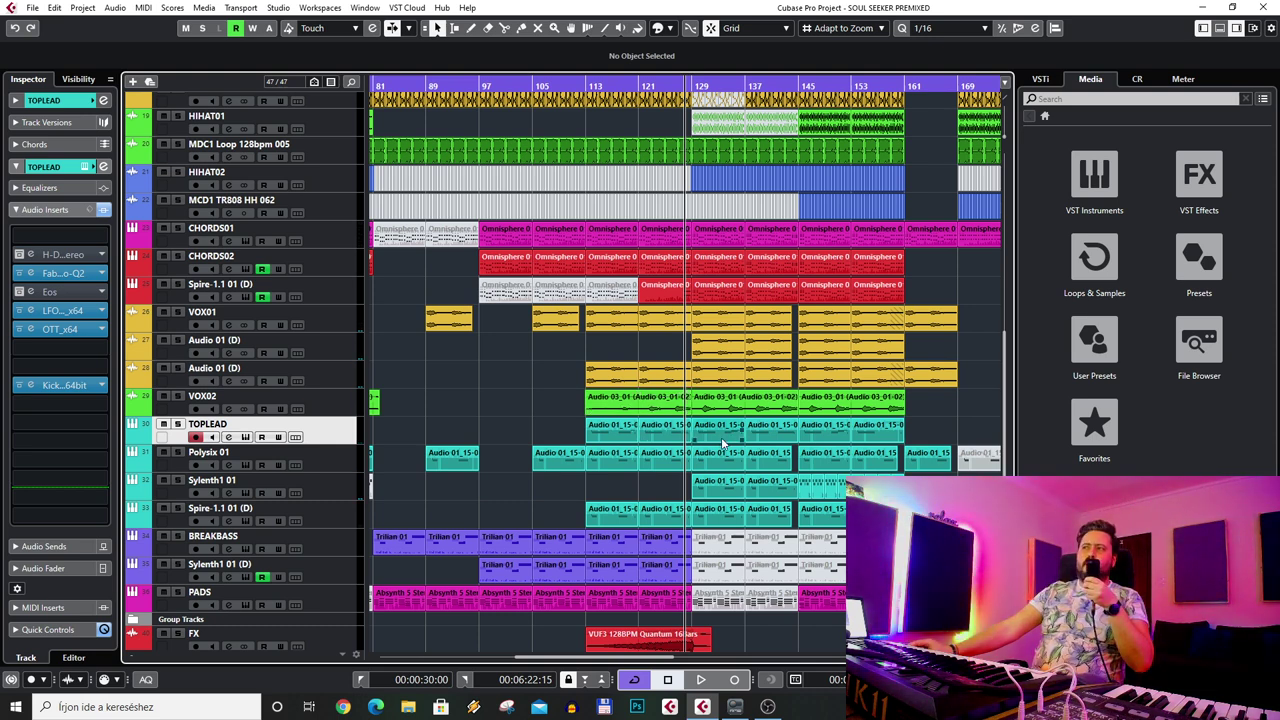
scroll(693, 141, up, 3)
scroll(693, 141, down, 3)
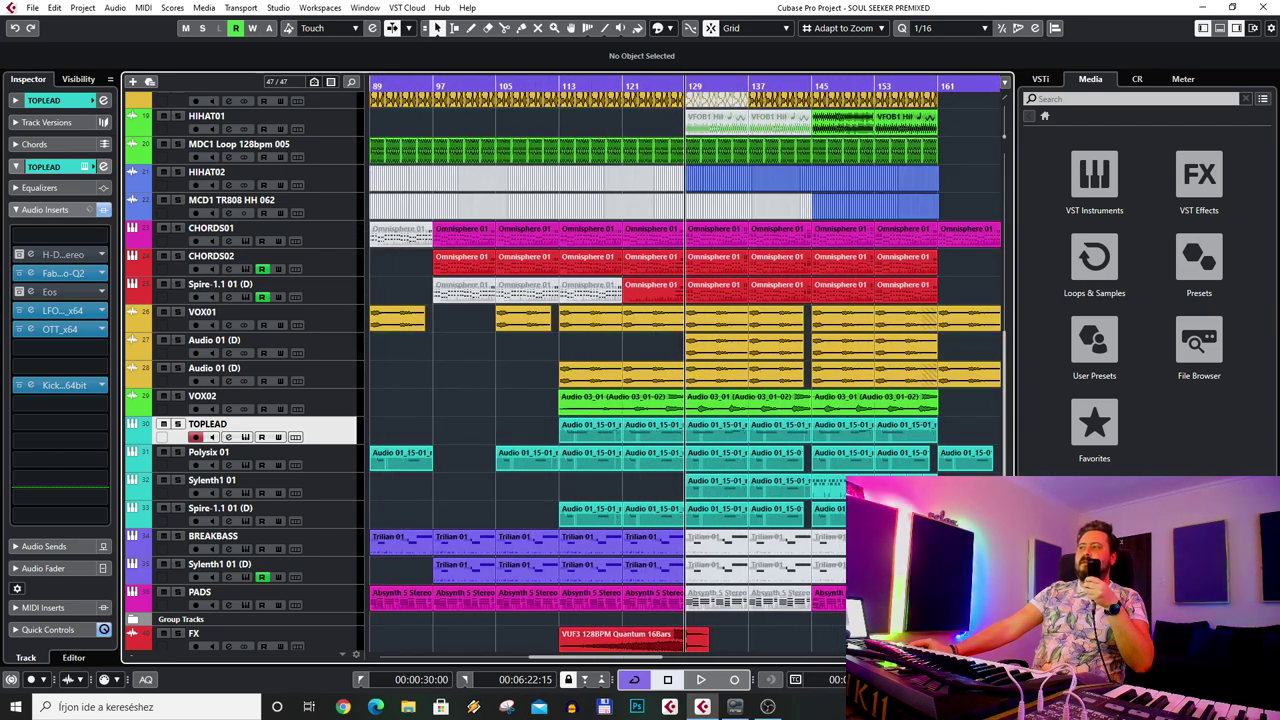
scroll(693, 141, up, 2)
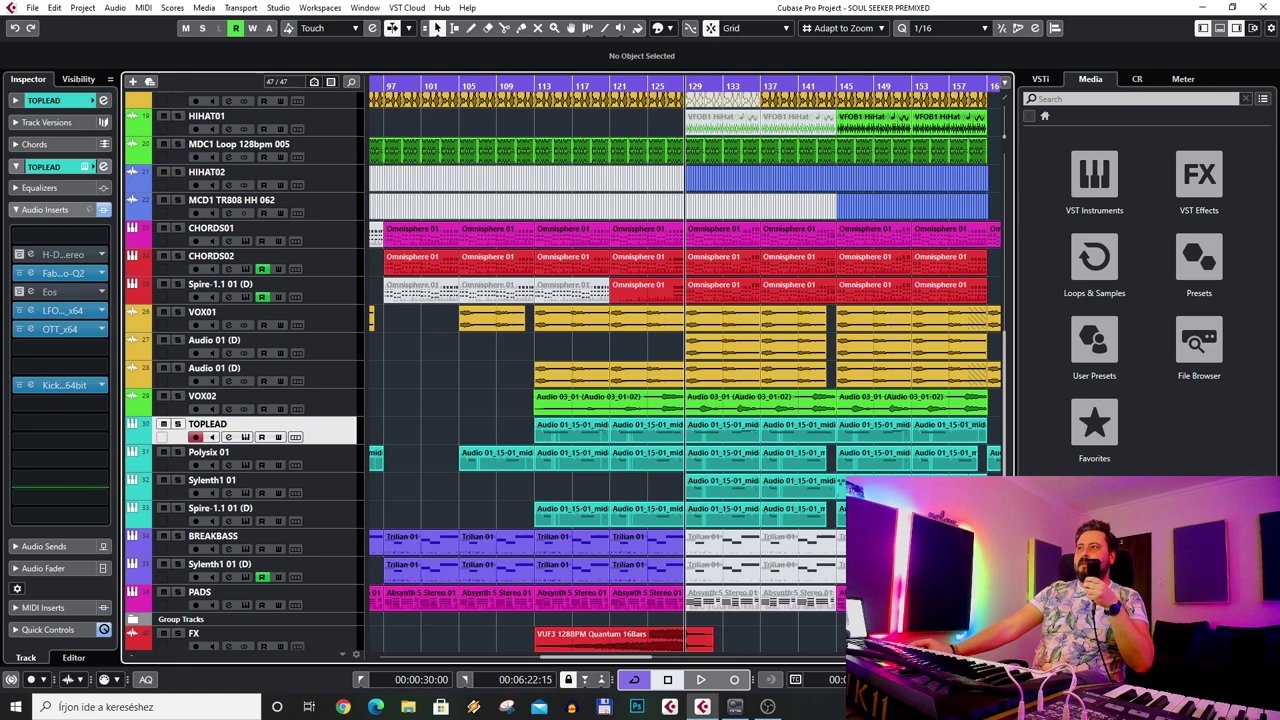
scroll(685, 360, down, 2)
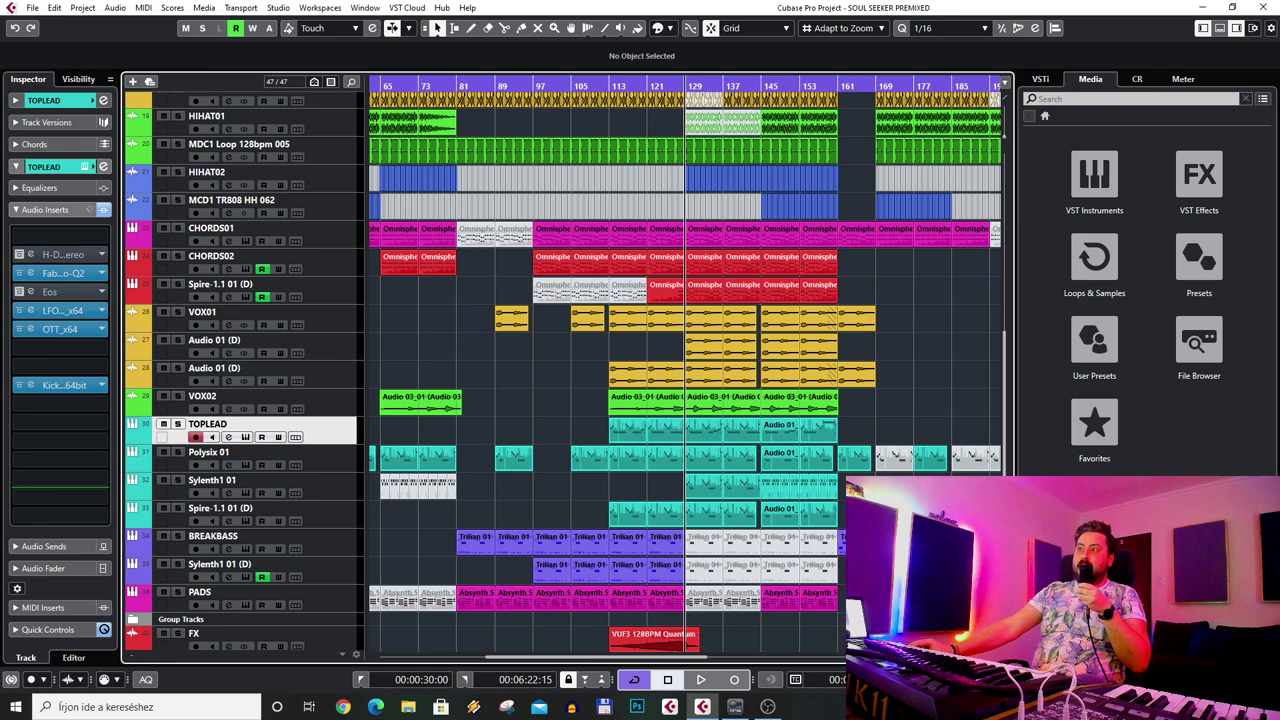
key(g)
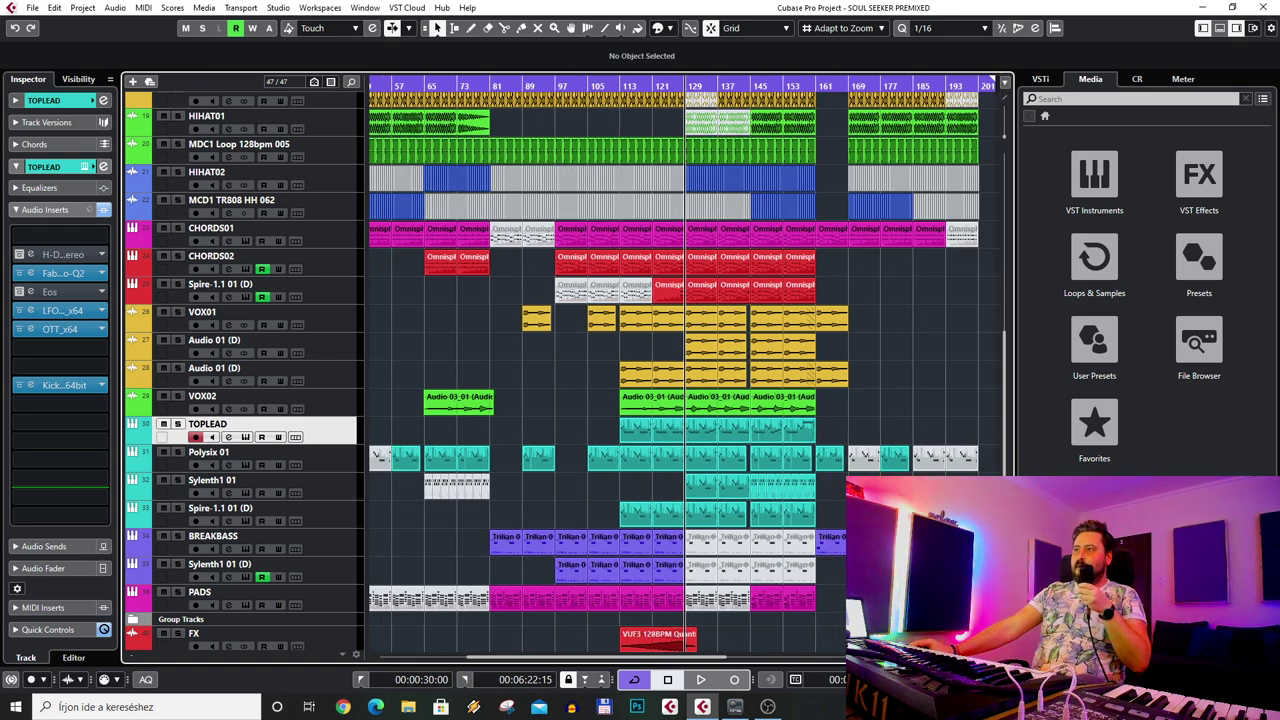
scroll(514, 371, down, 5)
scroll(493, 301, up, 8)
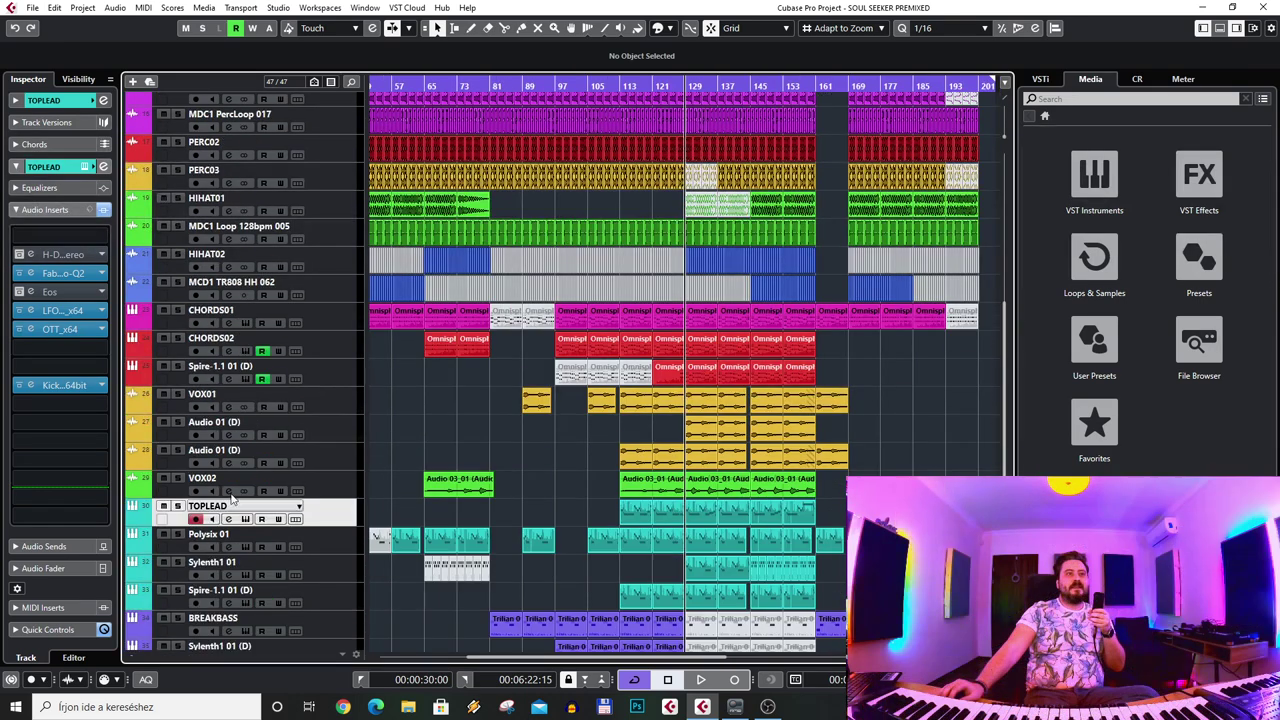
- Open the Spire instrument on TOPLEAD to show its lead preset, solo the track and start playback
click(84, 169)
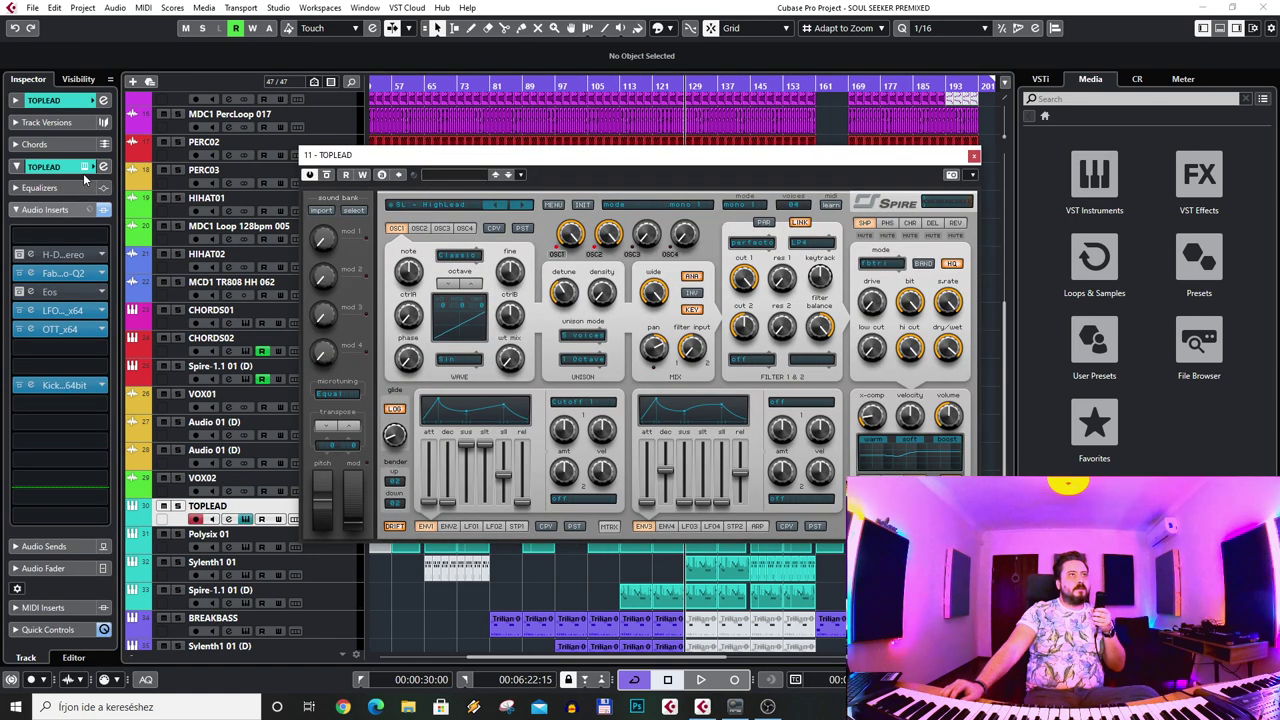
click(177, 506)
click(706, 682)
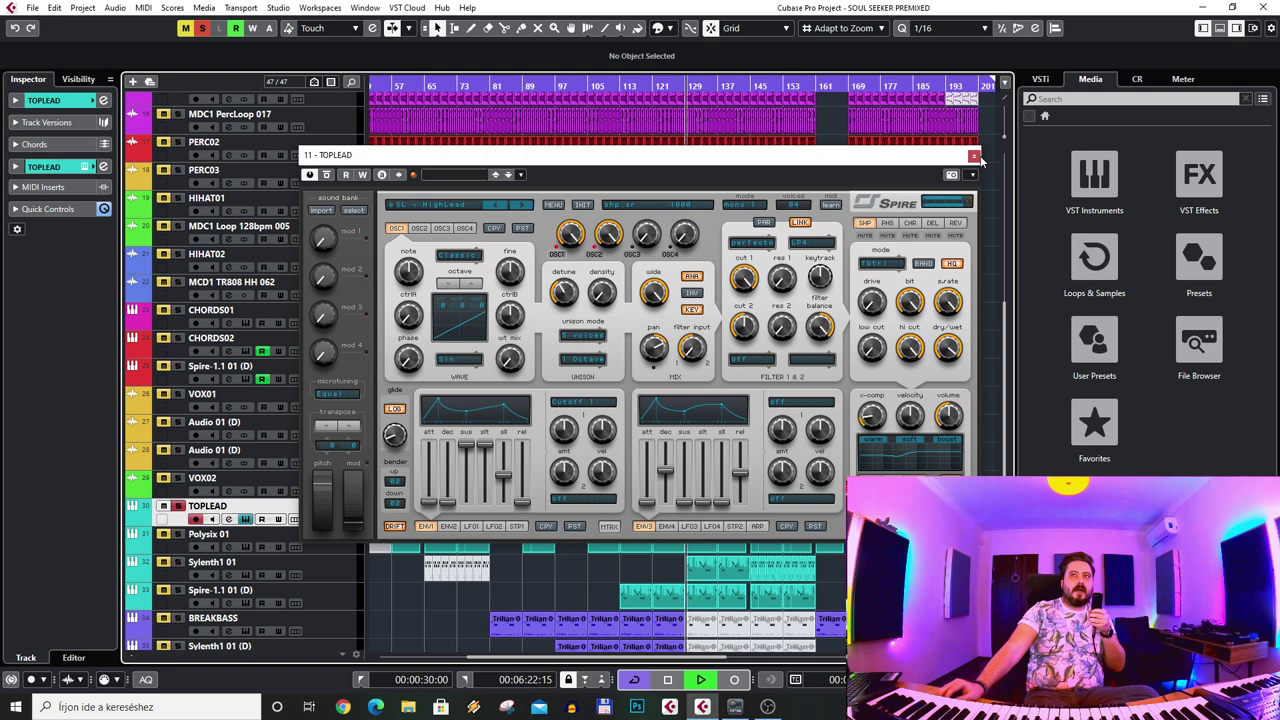
- Close the TOPLEAD instrument window, unfold its channel sections and stop playback
click(78, 165)
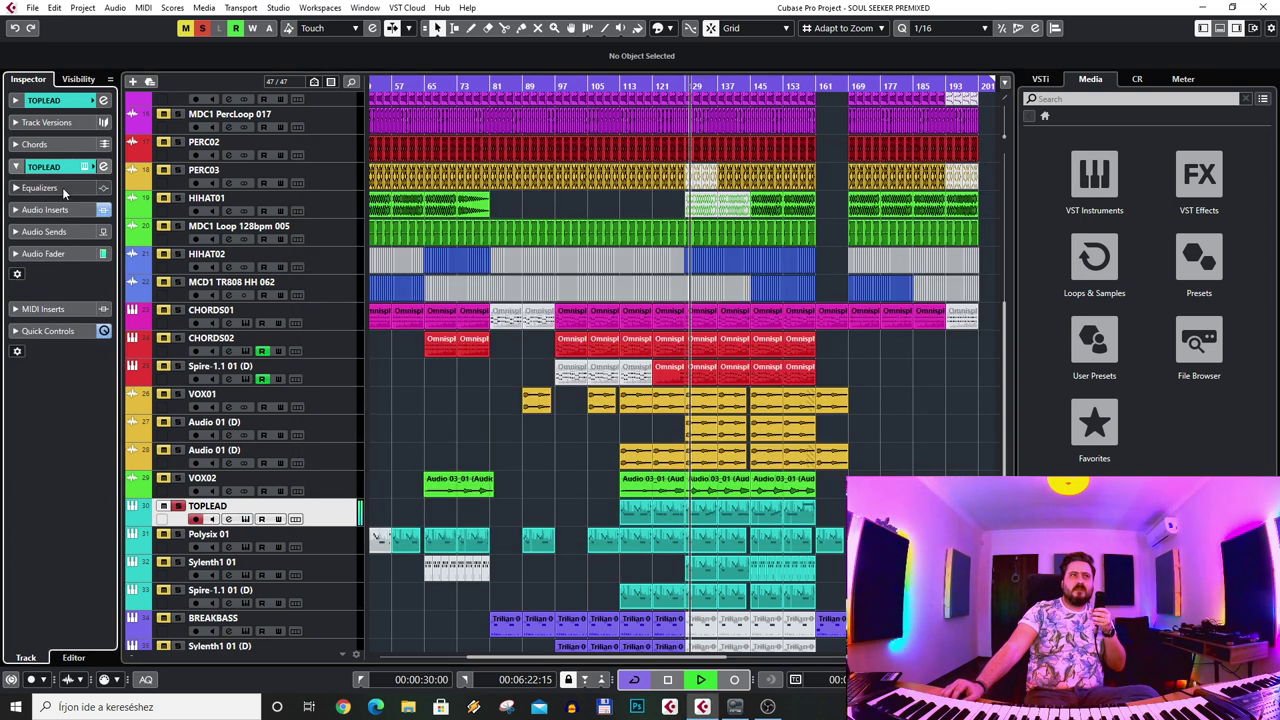
click(669, 681)
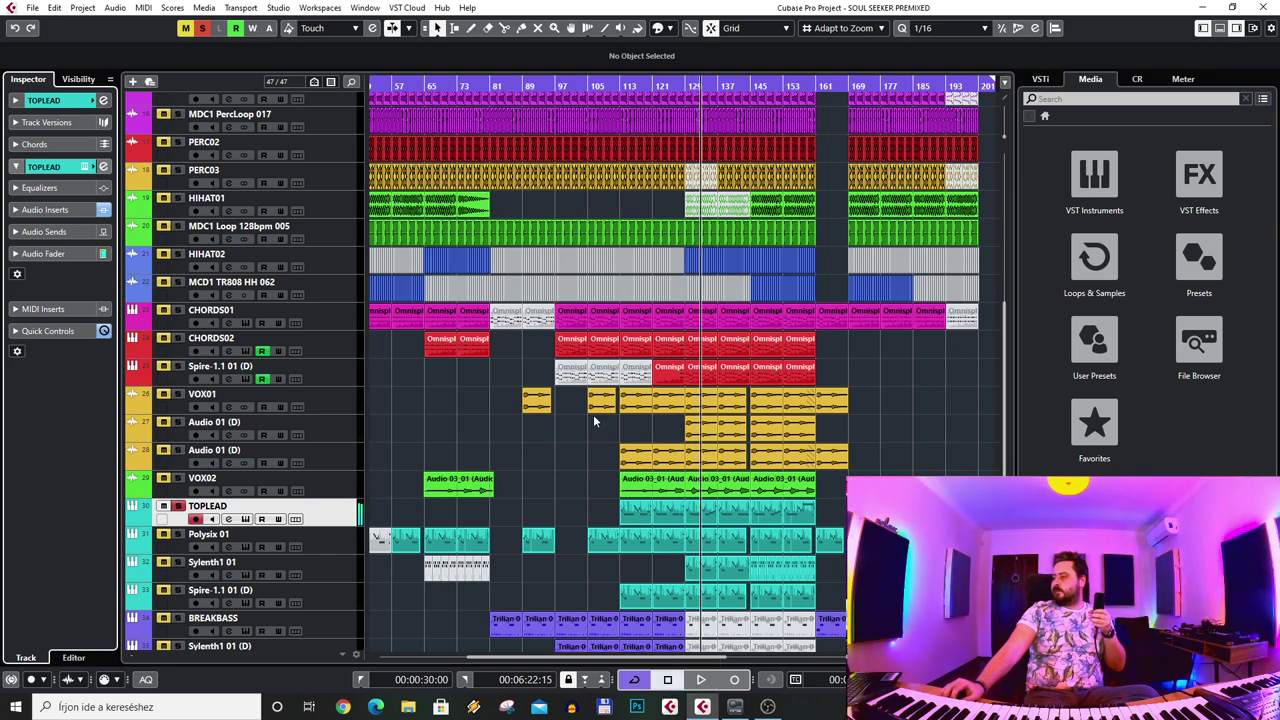
- Solo Polysix 01, play it with its Polysix instrument open, then close the instrument and stop playback
scroll(424, 394, down, 4)
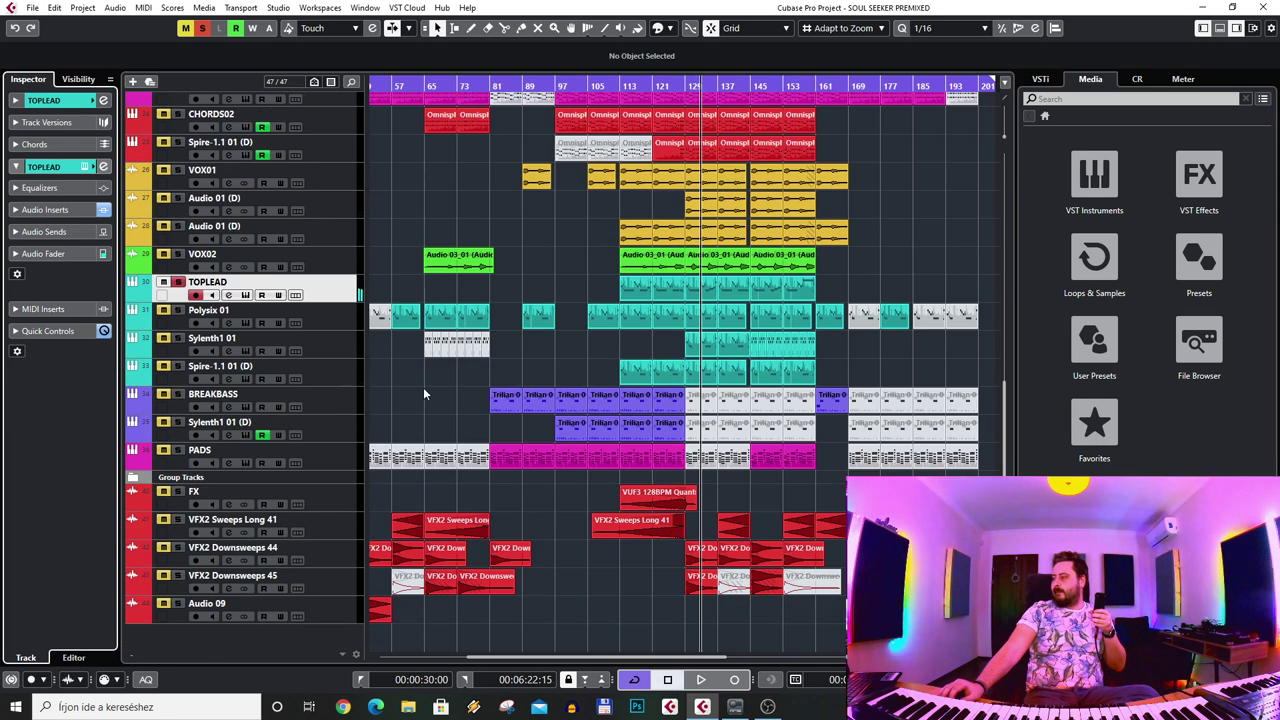
click(195, 326)
click(217, 323)
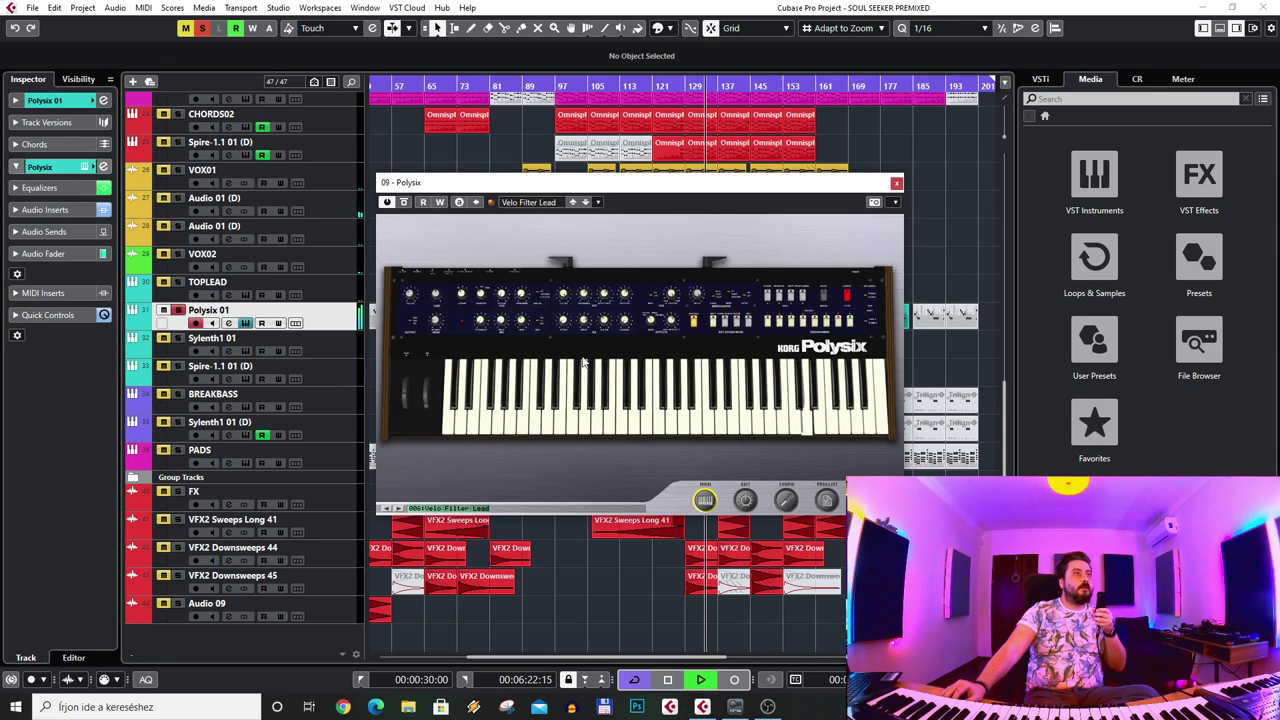
click(217, 323)
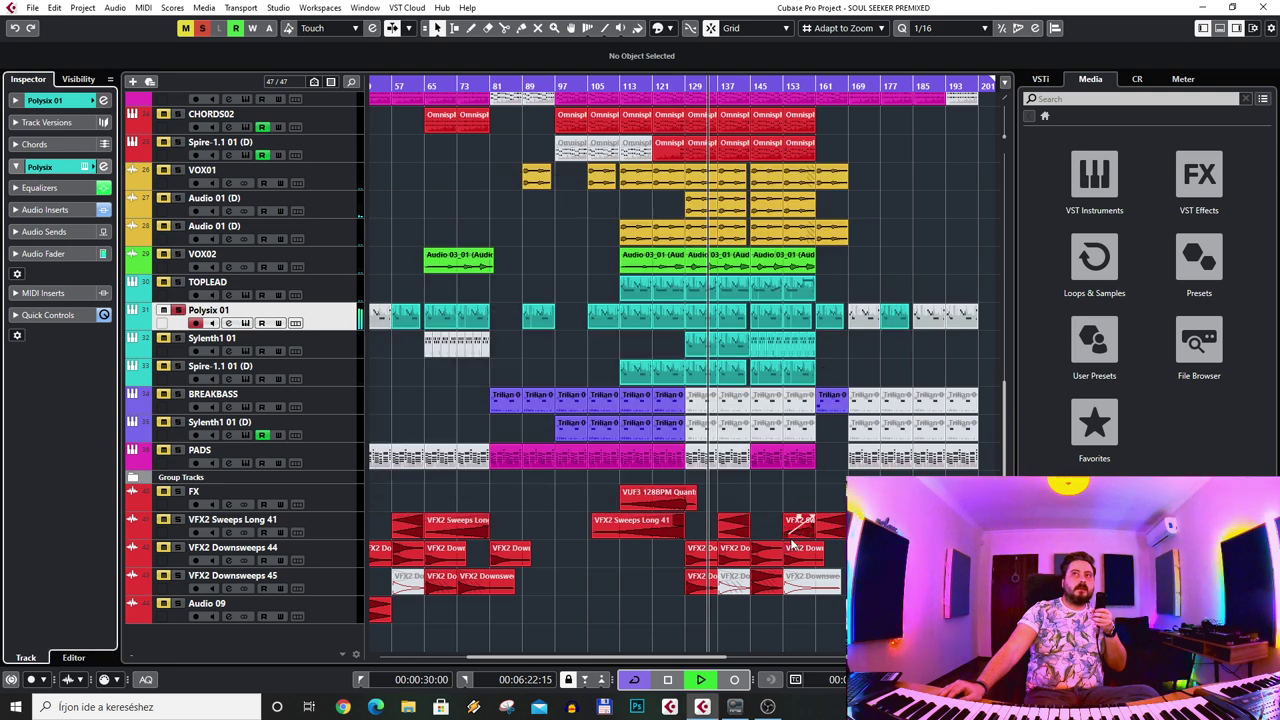
click(680, 684)
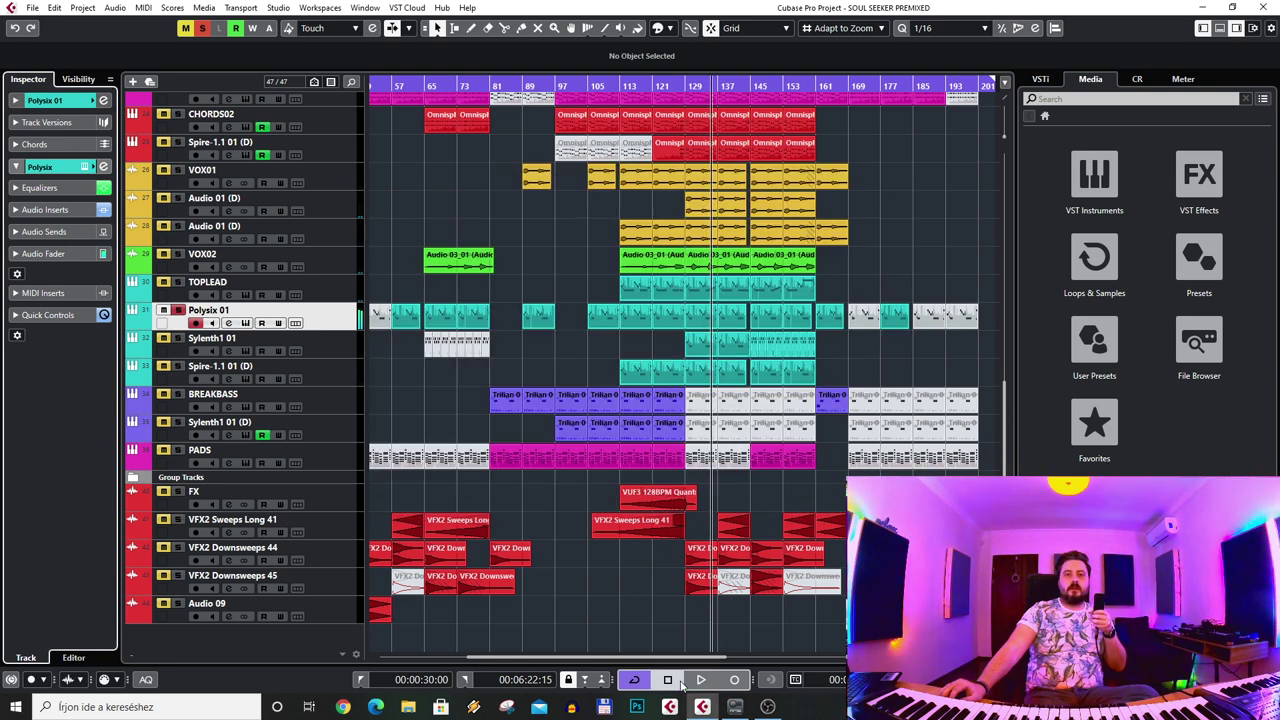
- Place the playhead at bar 129, show the Polysix instrument on Polysix 01 again and close it
click(78, 211)
click(80, 212)
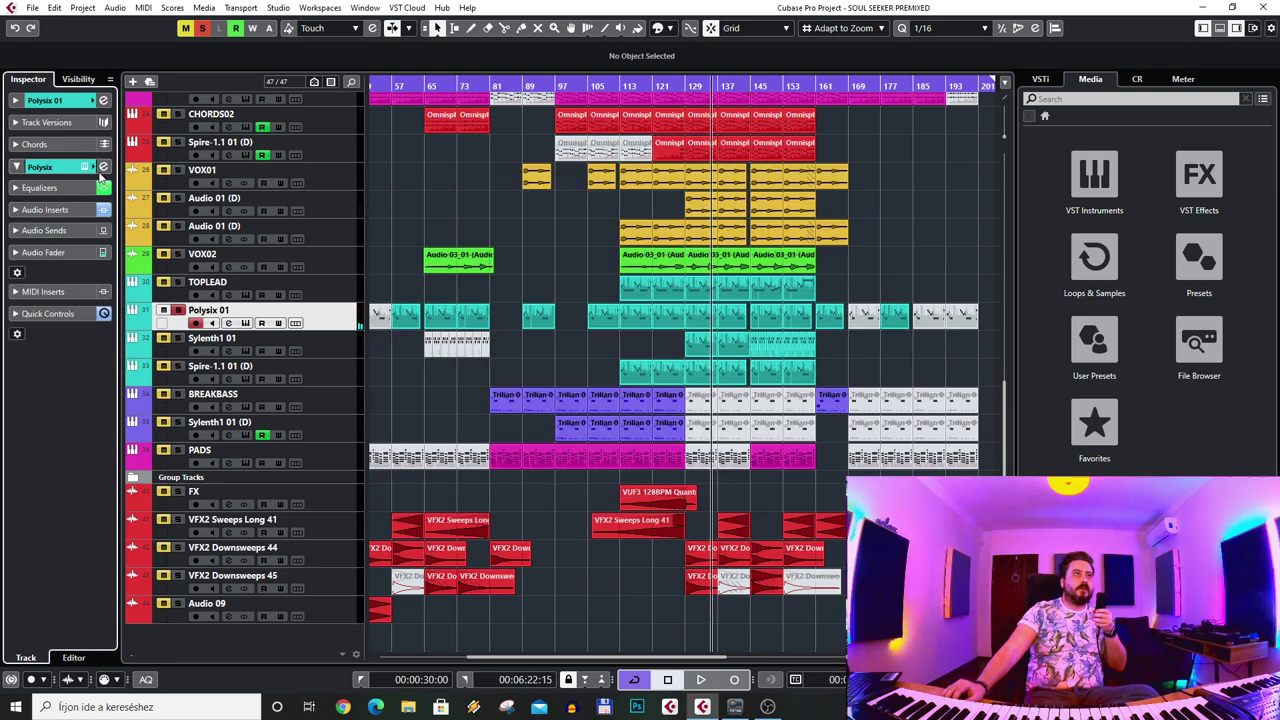
drag(655, 86, 662, 118)
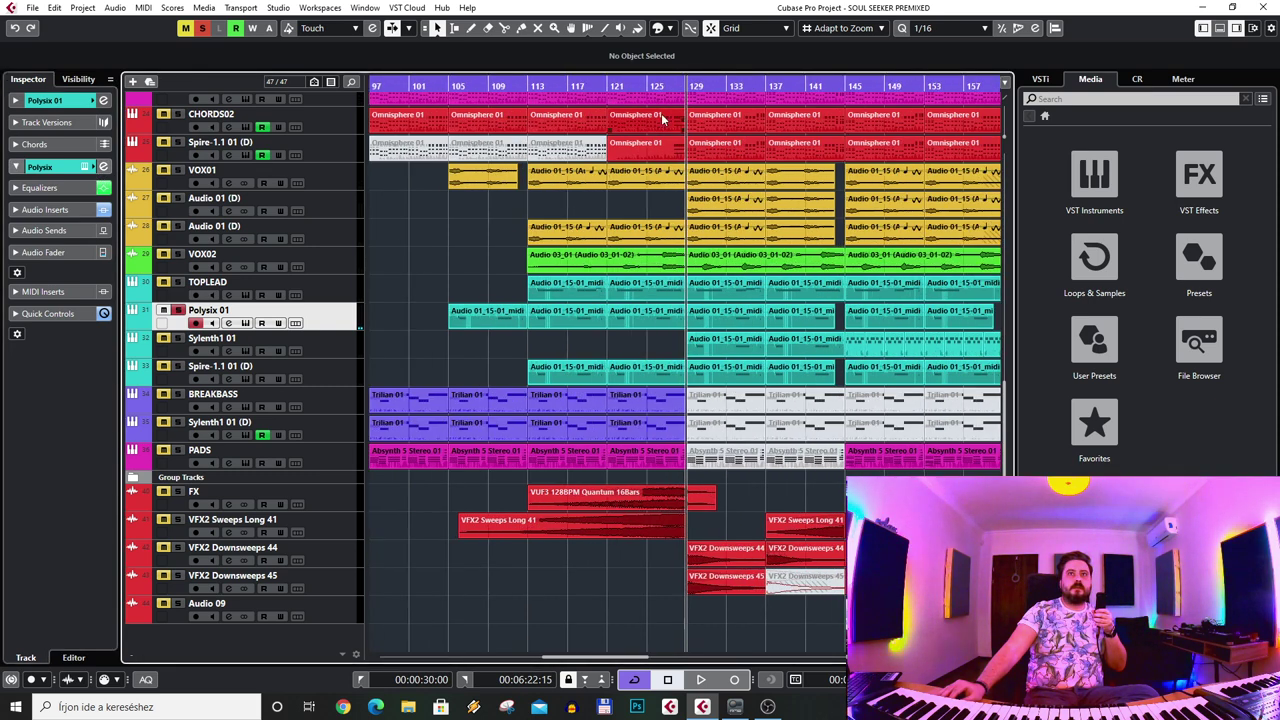
click(90, 168)
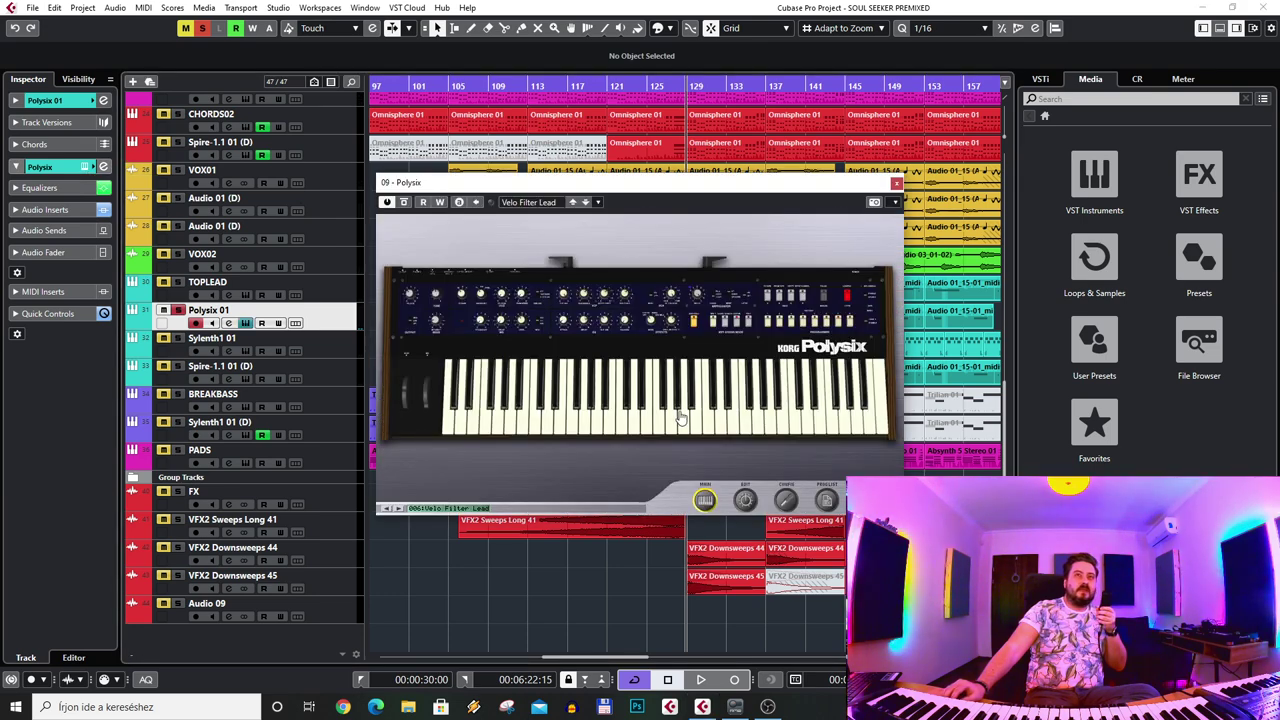
click(896, 186)
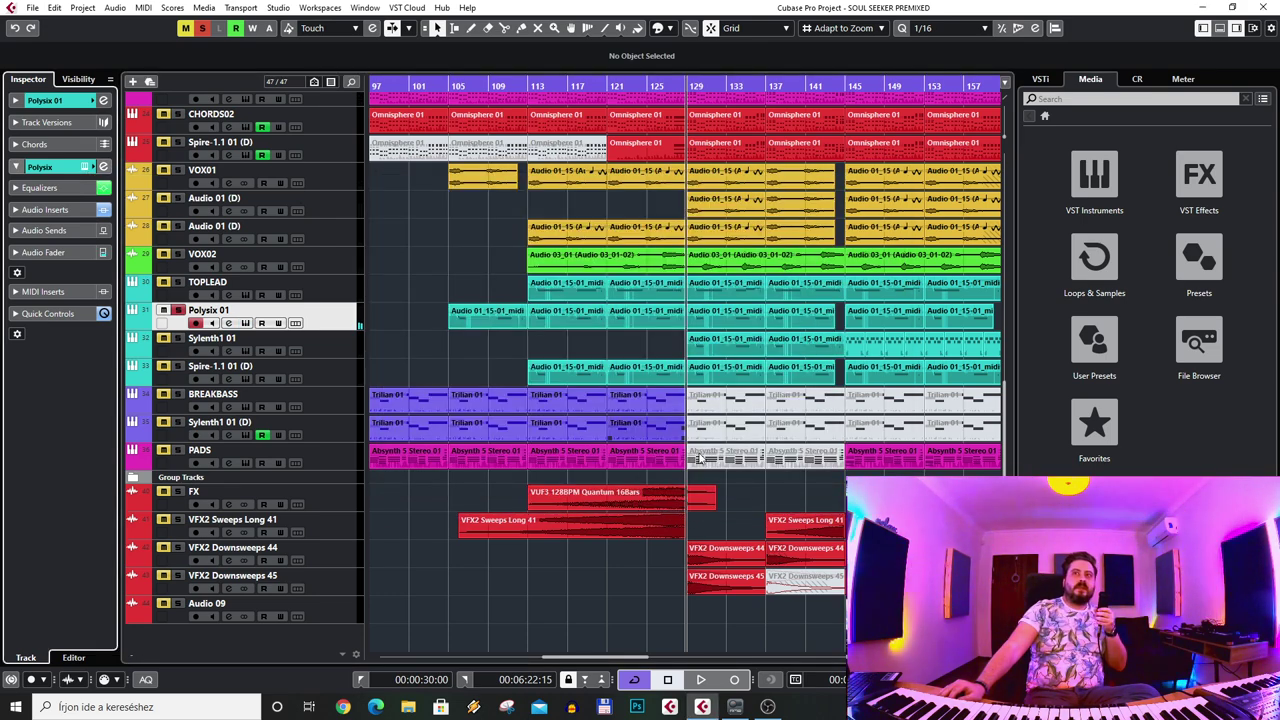
- Look over the arrangement around bar 129 and clear the solo on Polysix 01
scroll(660, 535, right, 4)
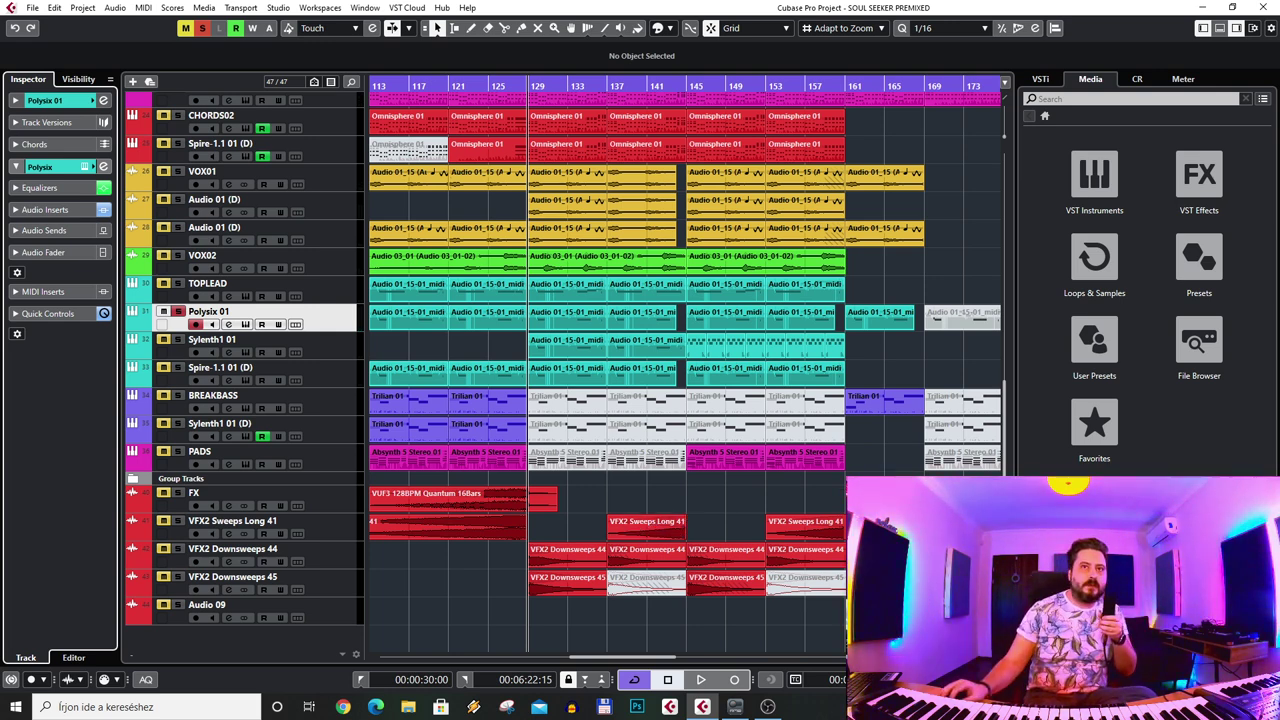
key(g)
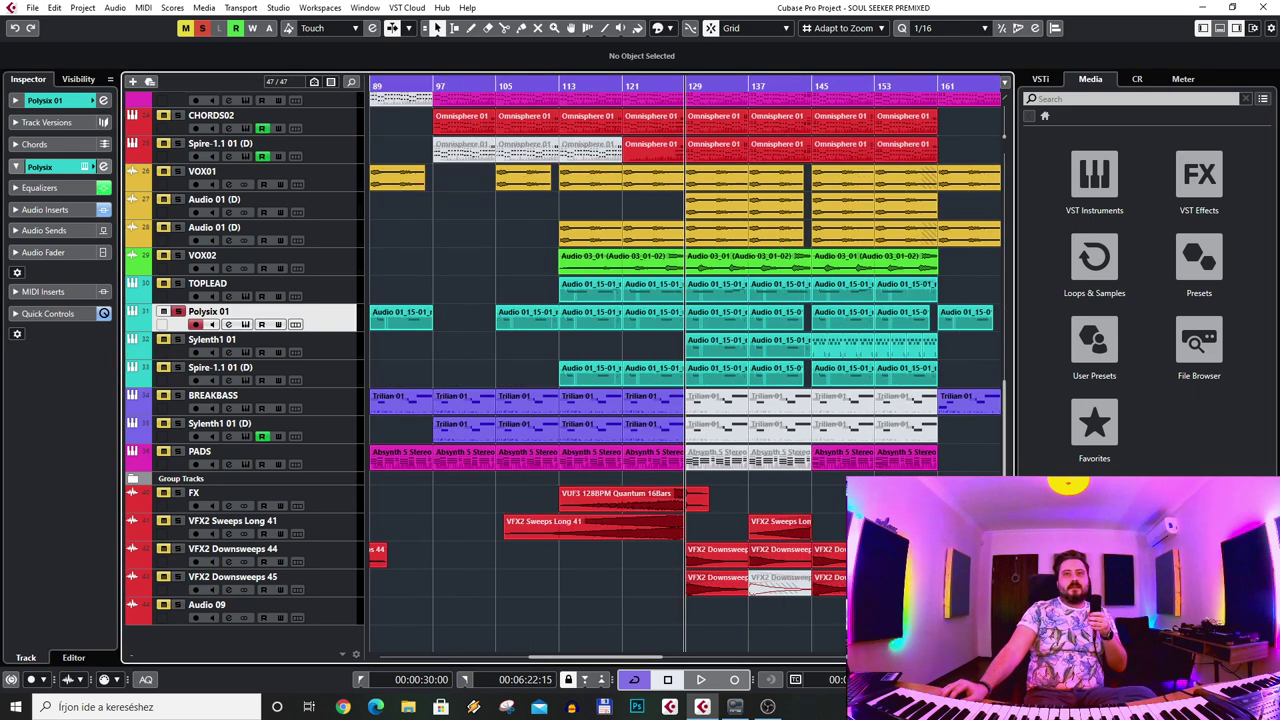
key(g)
key(g)
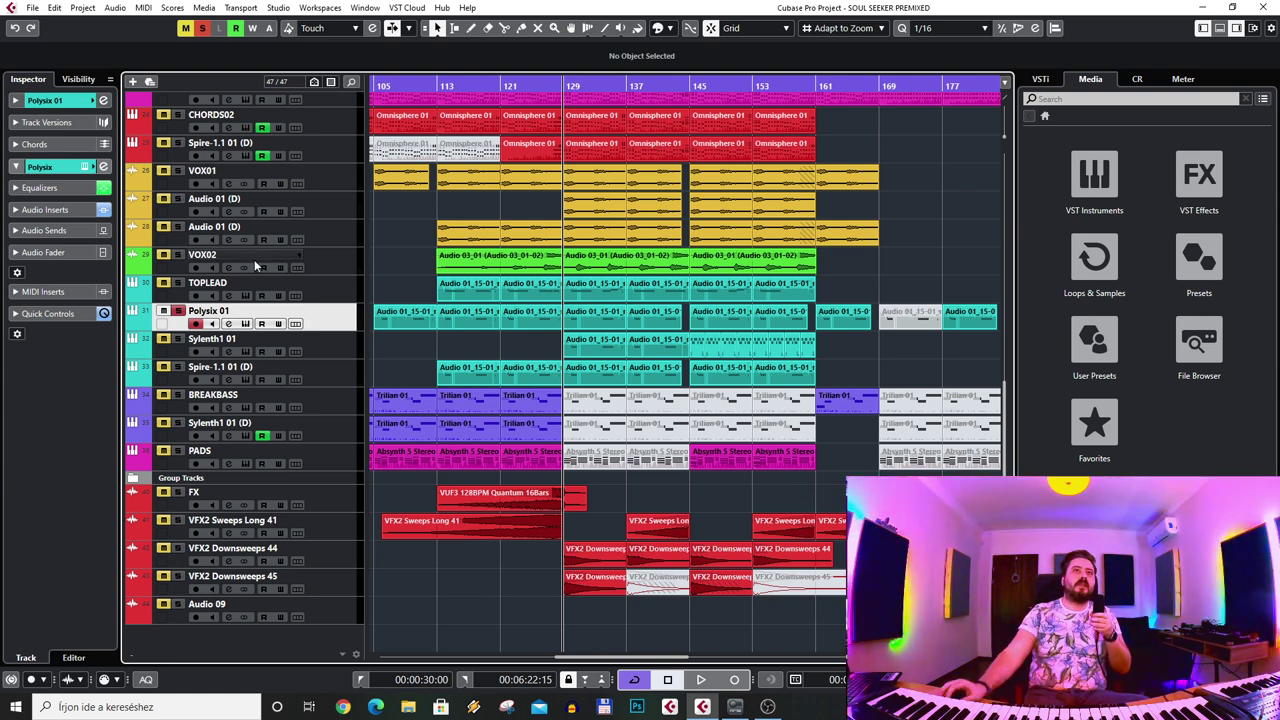
click(178, 311)
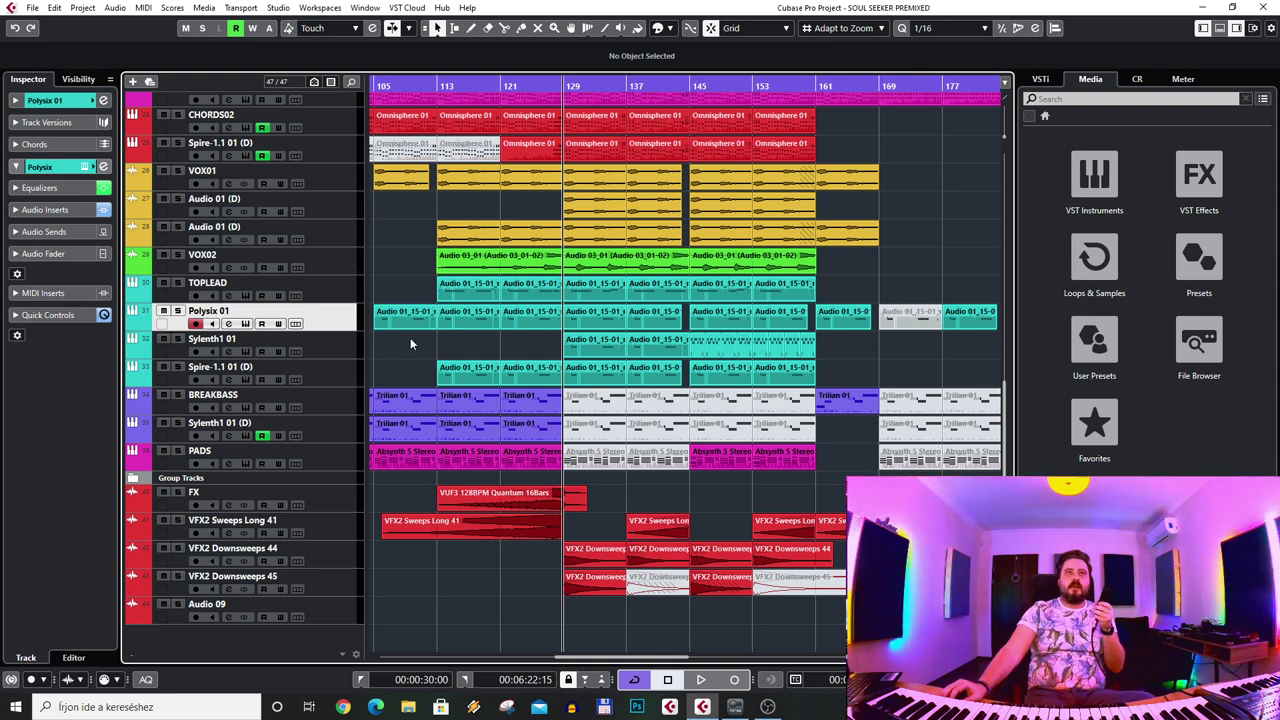
- Open the Polysix instrument, show its edit page with the synth controls, return to the main page and close it
click(82, 167)
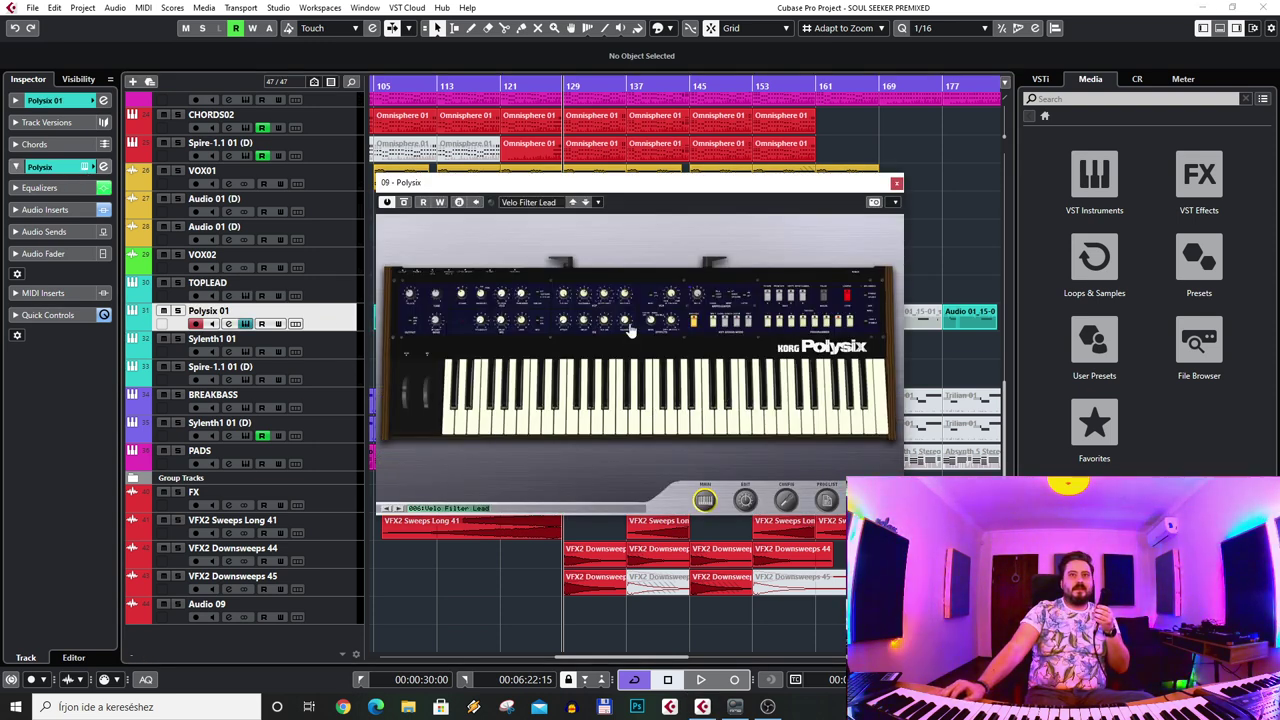
click(745, 500)
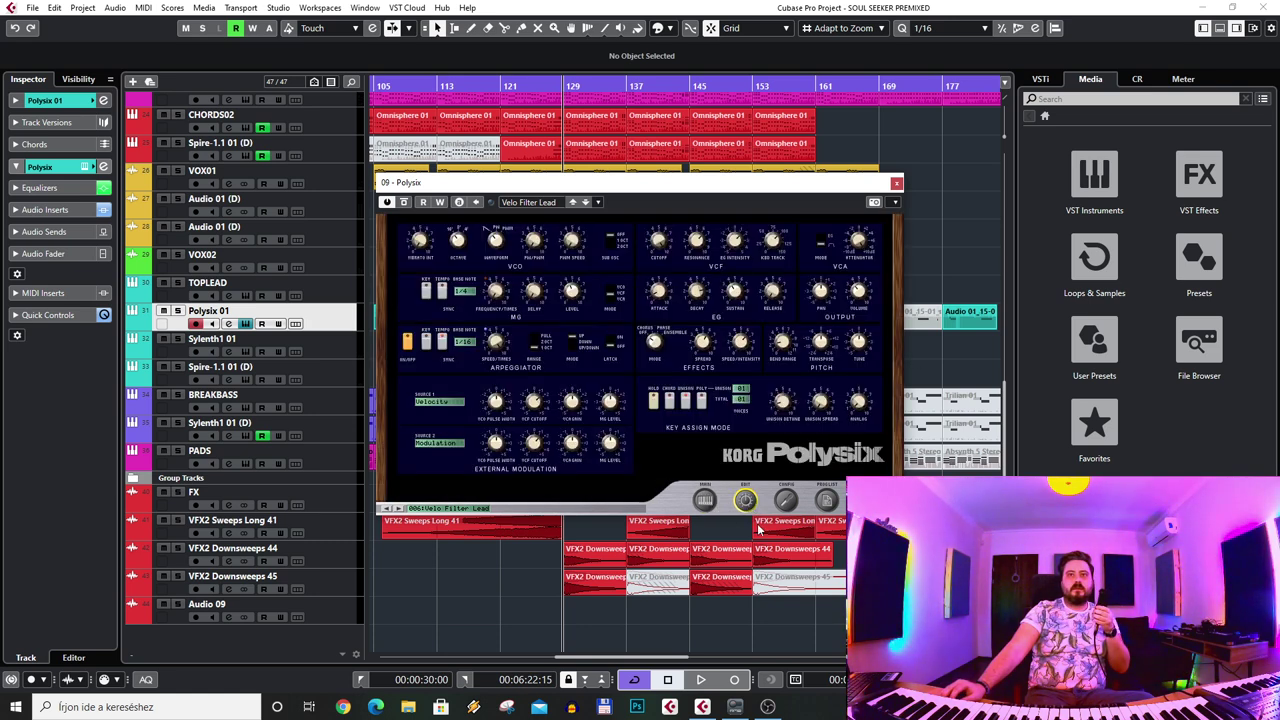
click(708, 501)
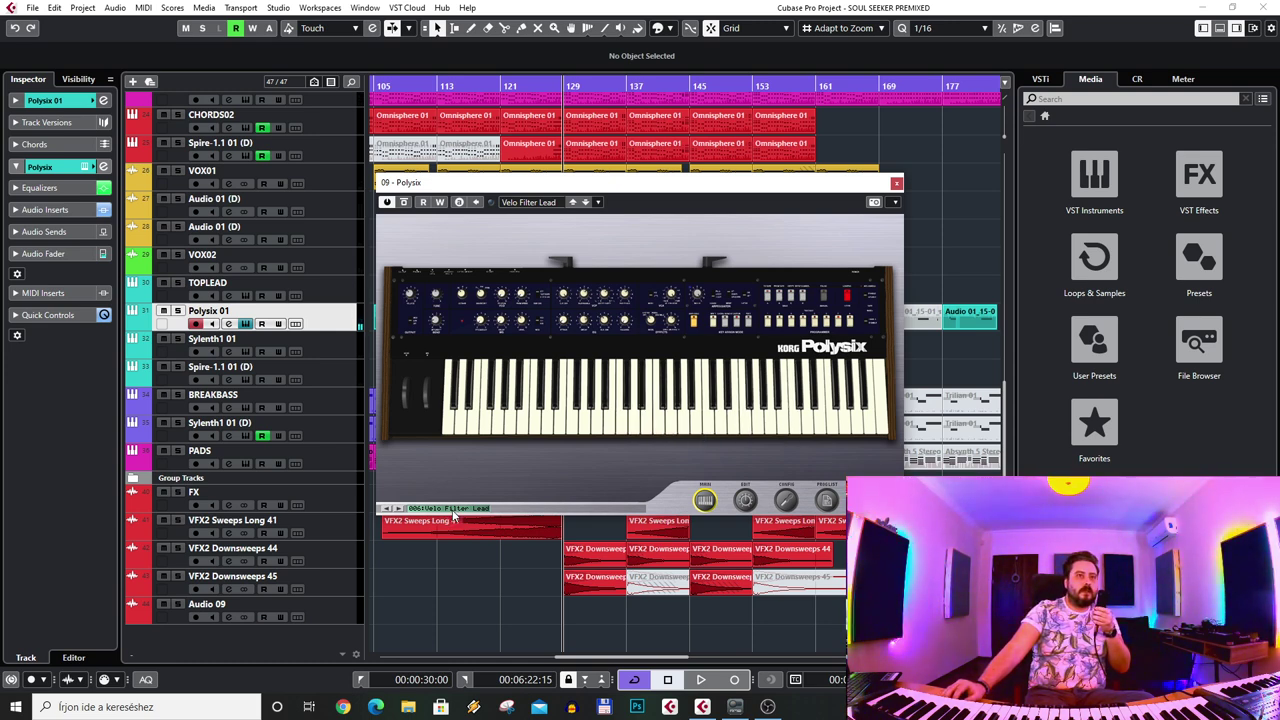
click(896, 184)
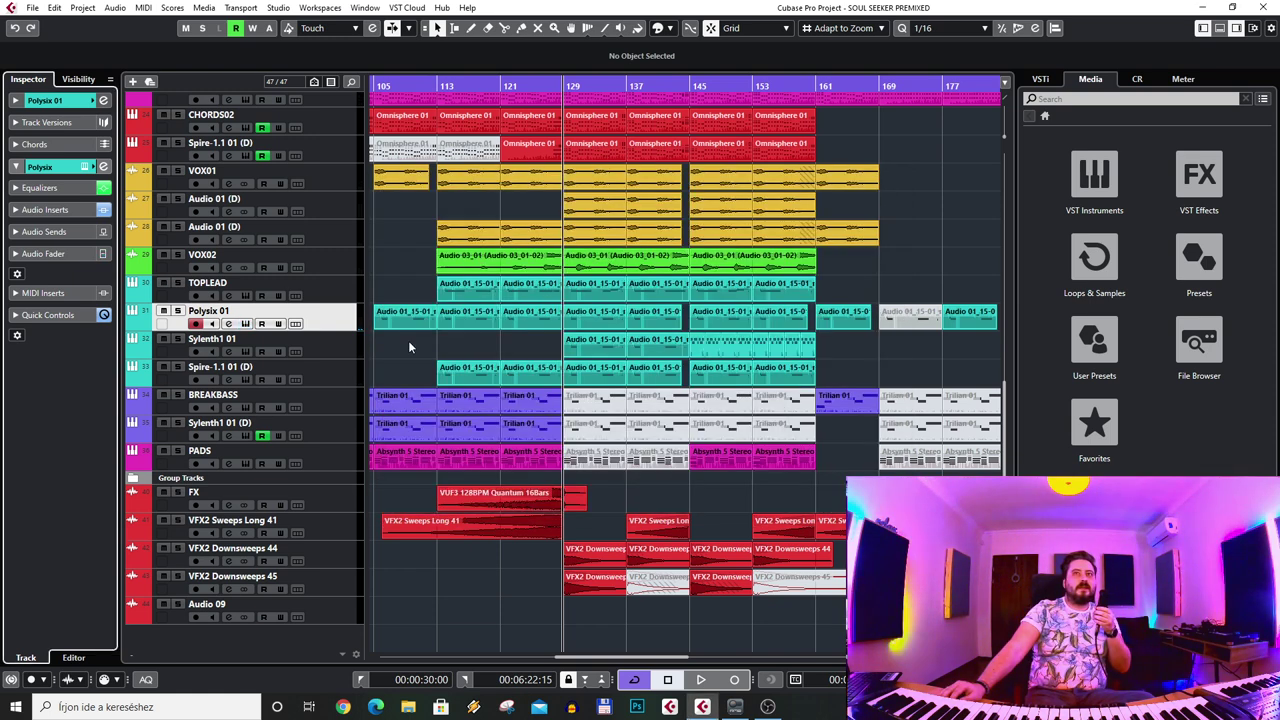
- Solo Sylenth1 01, play it from bar 129 to hear the layer, and stop playback
click(157, 342)
key(space)
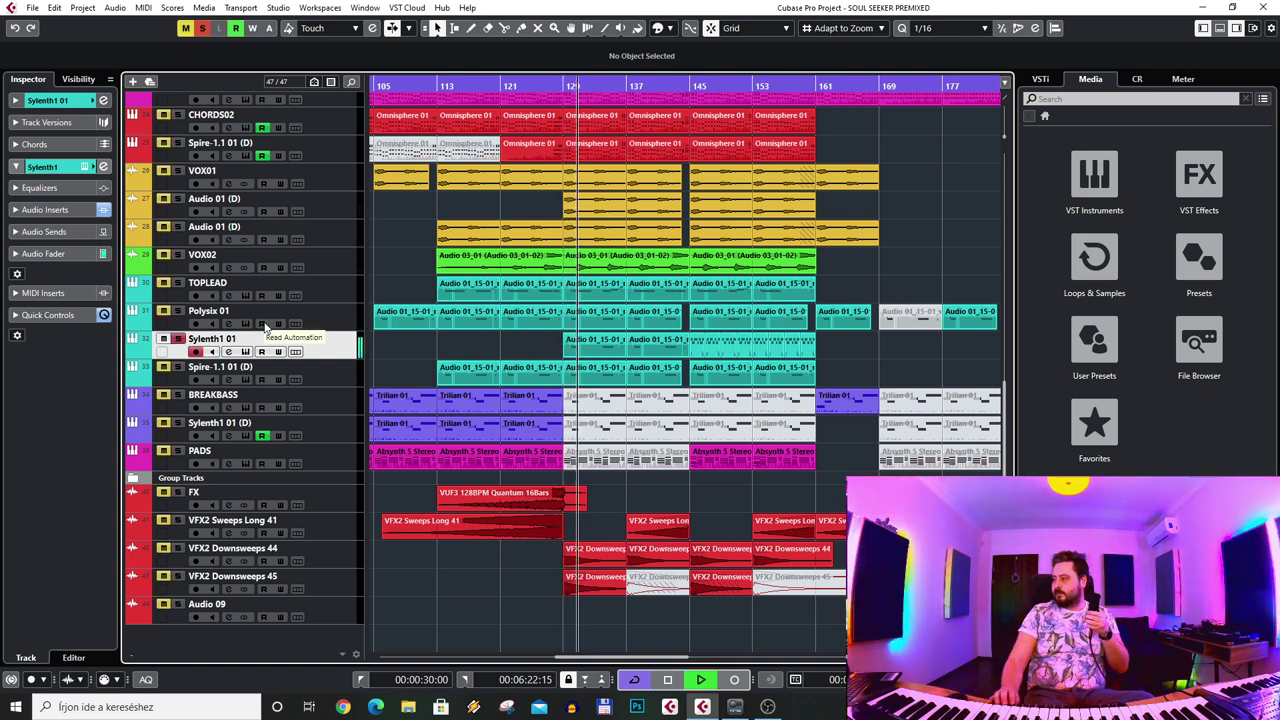
key(space)
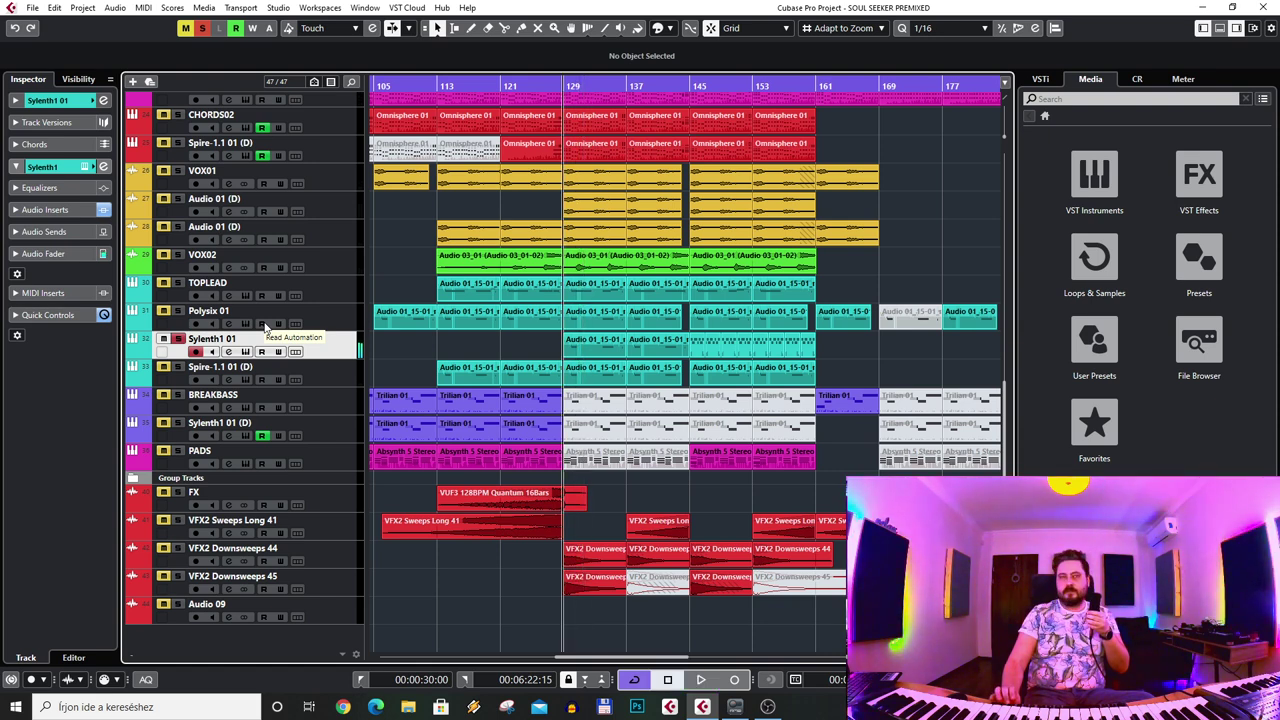
- Show the audio inserts of Sylenth1 01, open the Eos reverb to examine its settings, close it and clear the solo
click(45, 209)
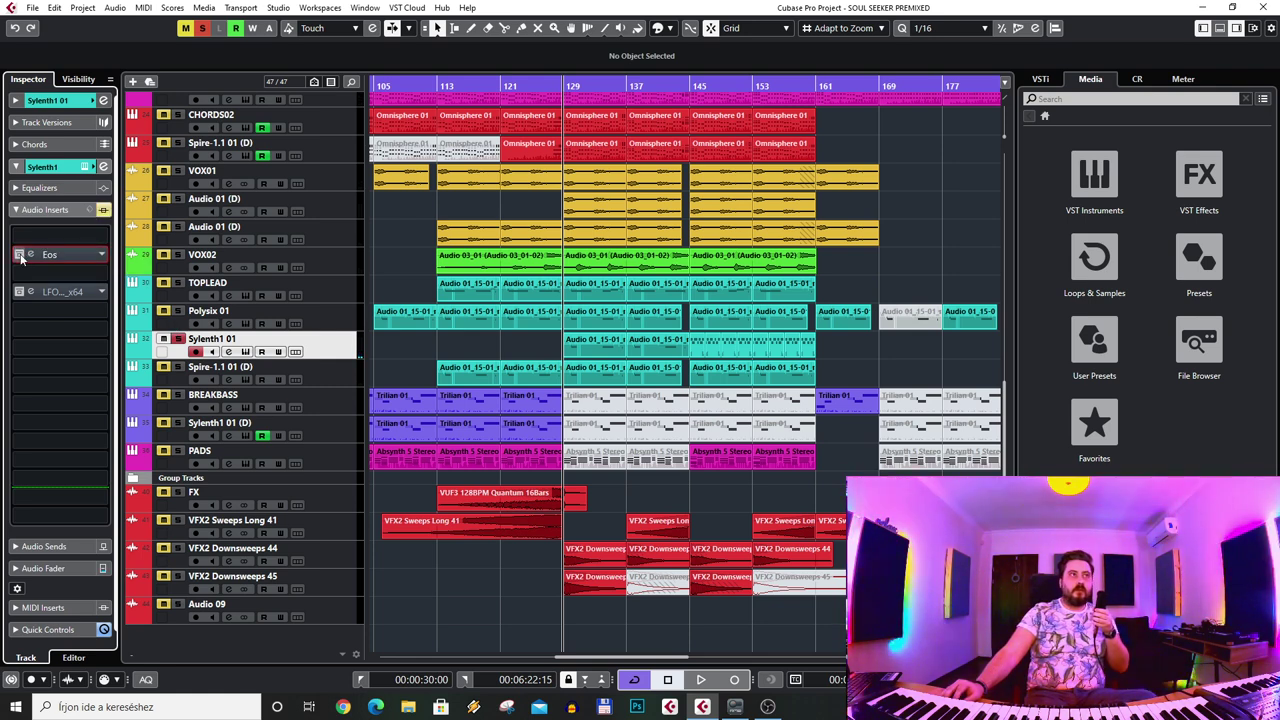
click(32, 258)
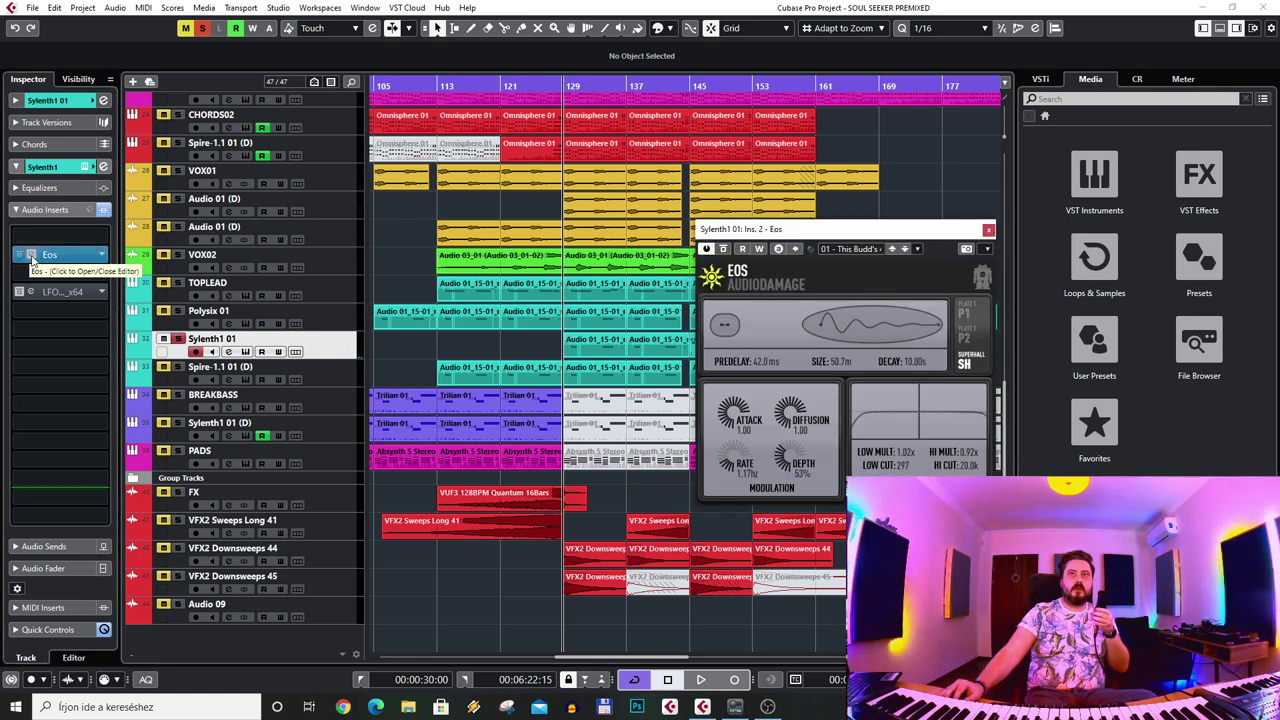
click(32, 258)
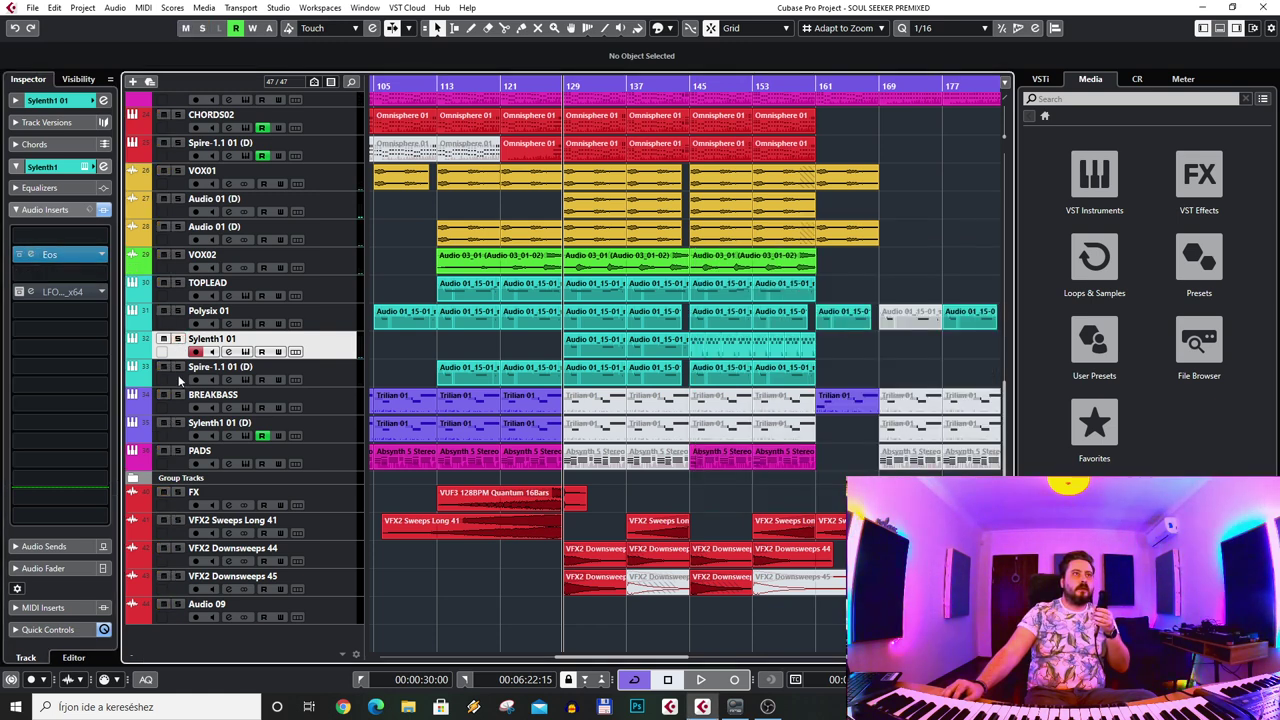
- Select the BREAKBASS track, place the playhead at bar 81 where its parts begin, and start playback
click(183, 382)
click(183, 410)
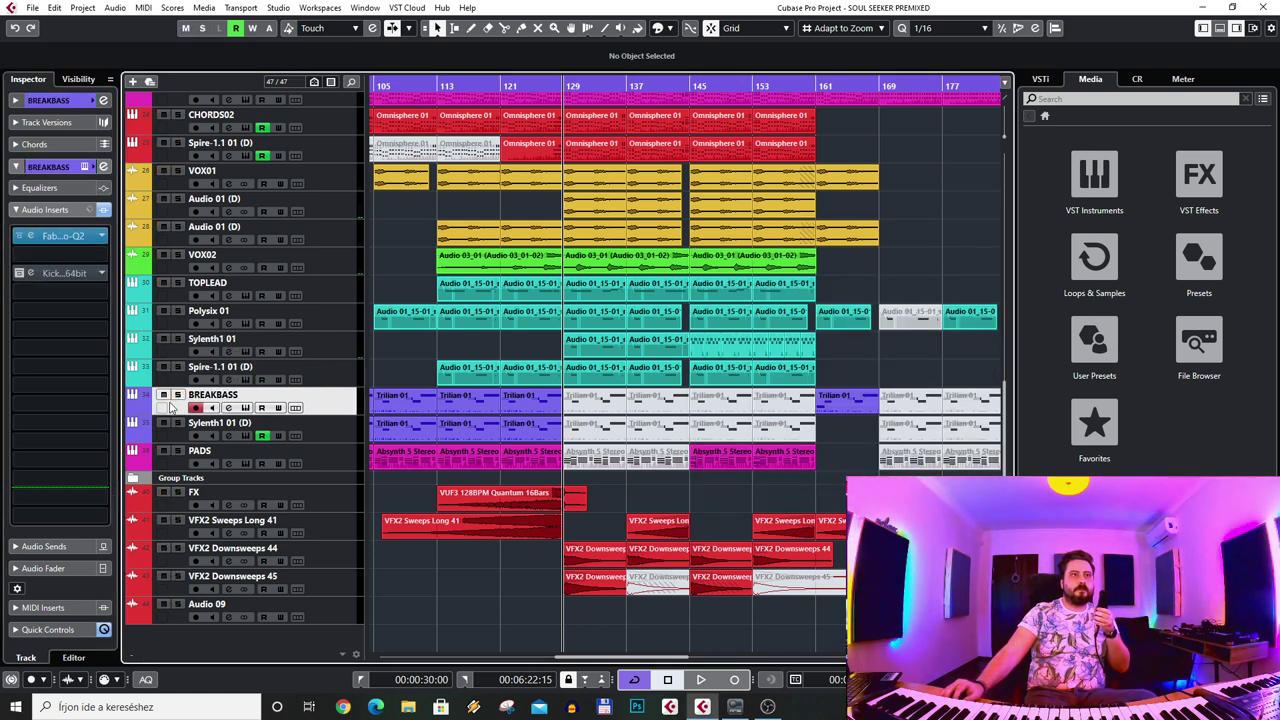
scroll(250, 400, left, 3)
click(330, 386)
click(200, 410)
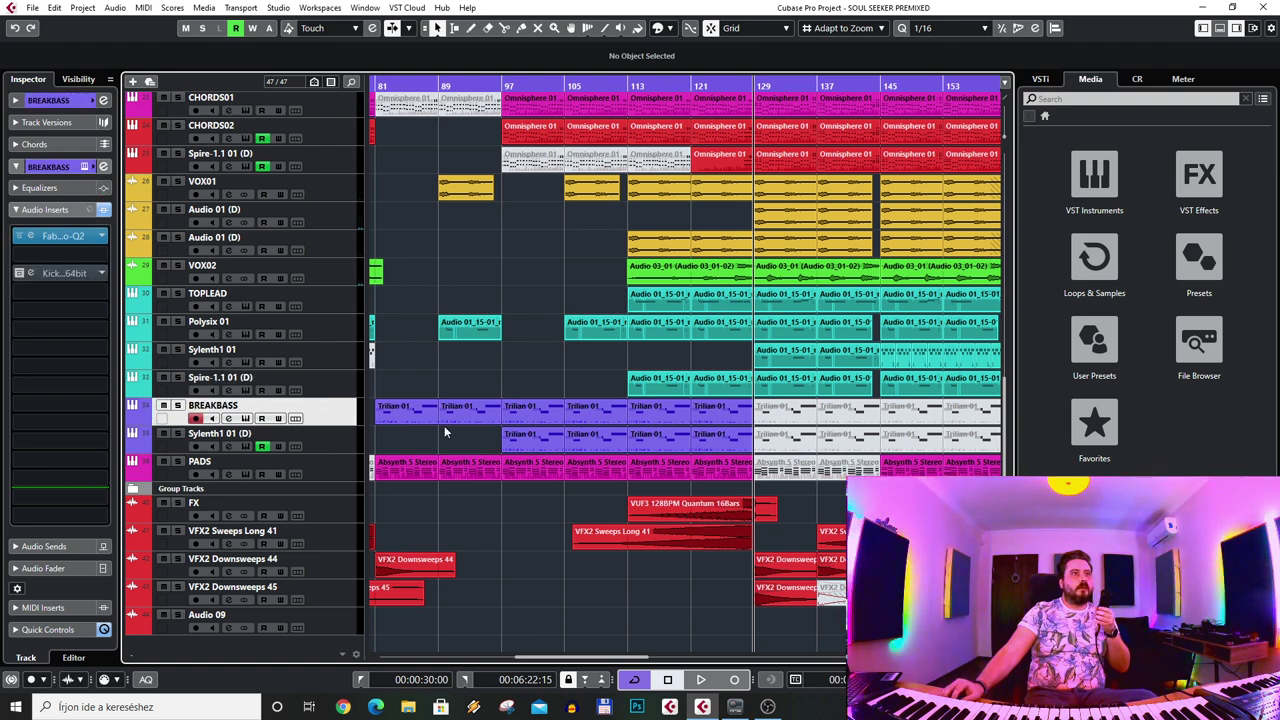
scroll(565, 299, left, 1)
click(447, 85)
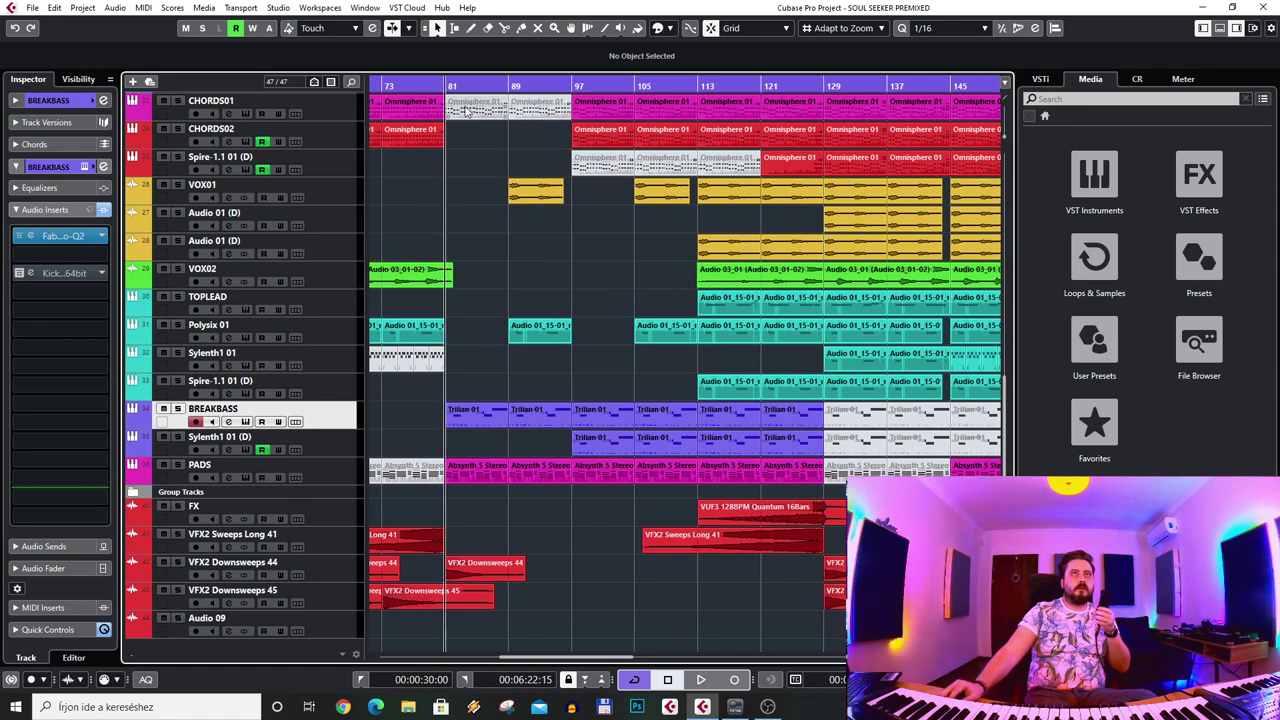
key(space)
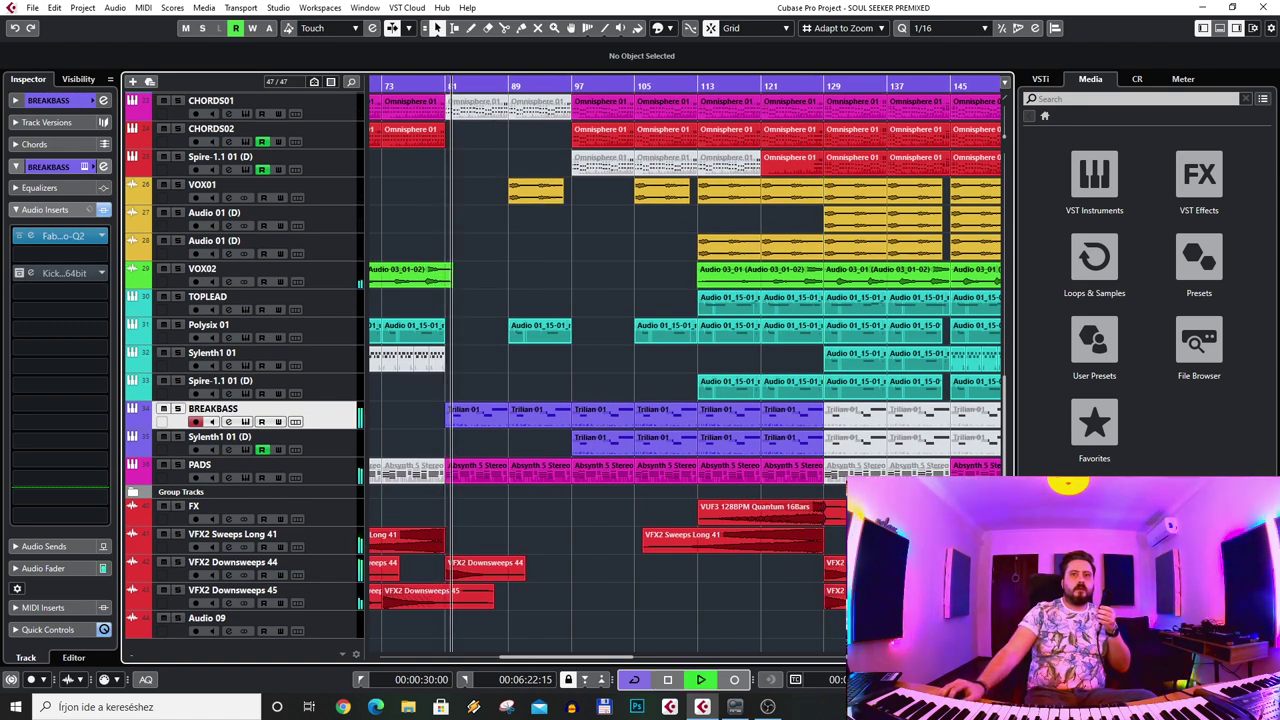
- Solo BREAKBASS and continue playback from bar 97 to hear the bass on its own
key(g)
click(178, 409)
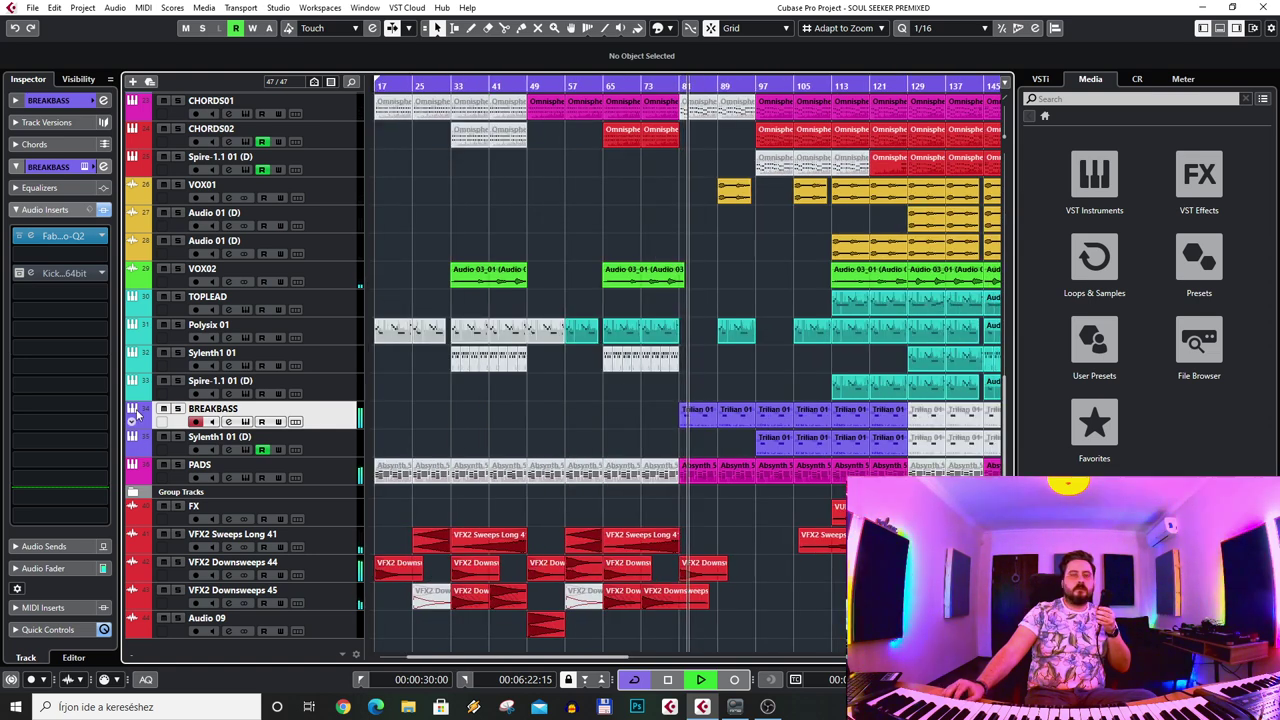
click(178, 409)
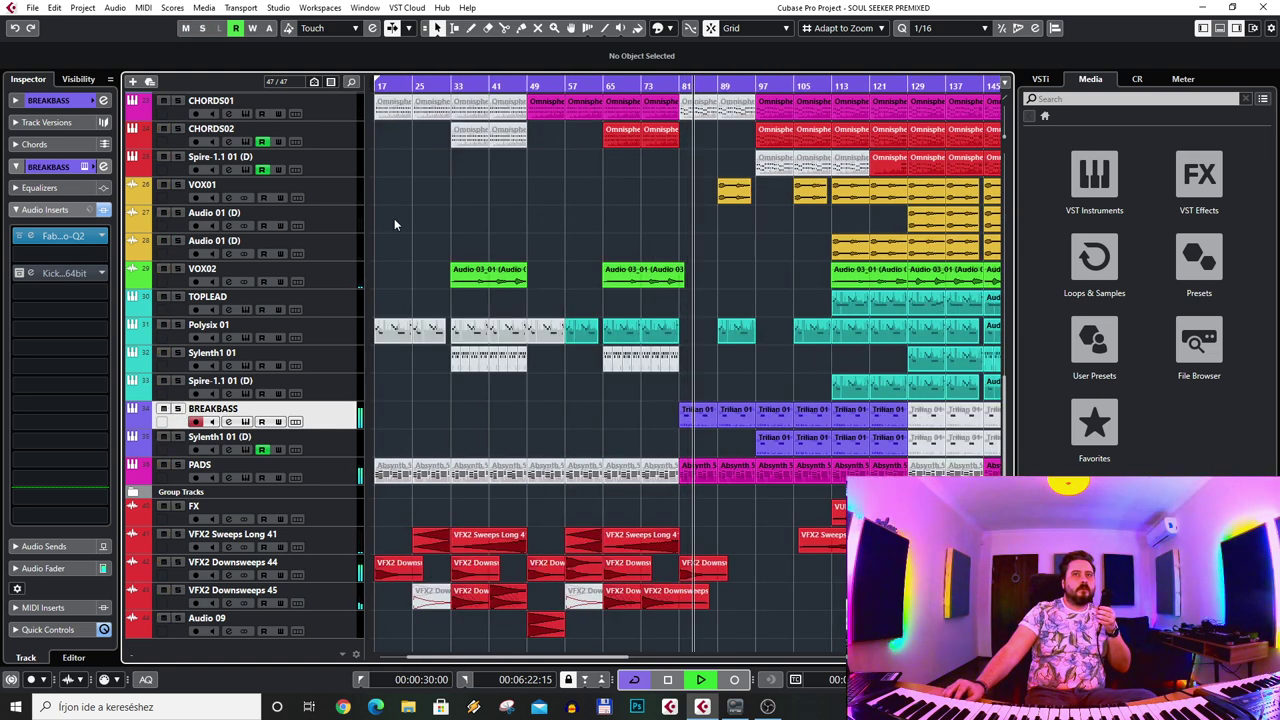
click(755, 88)
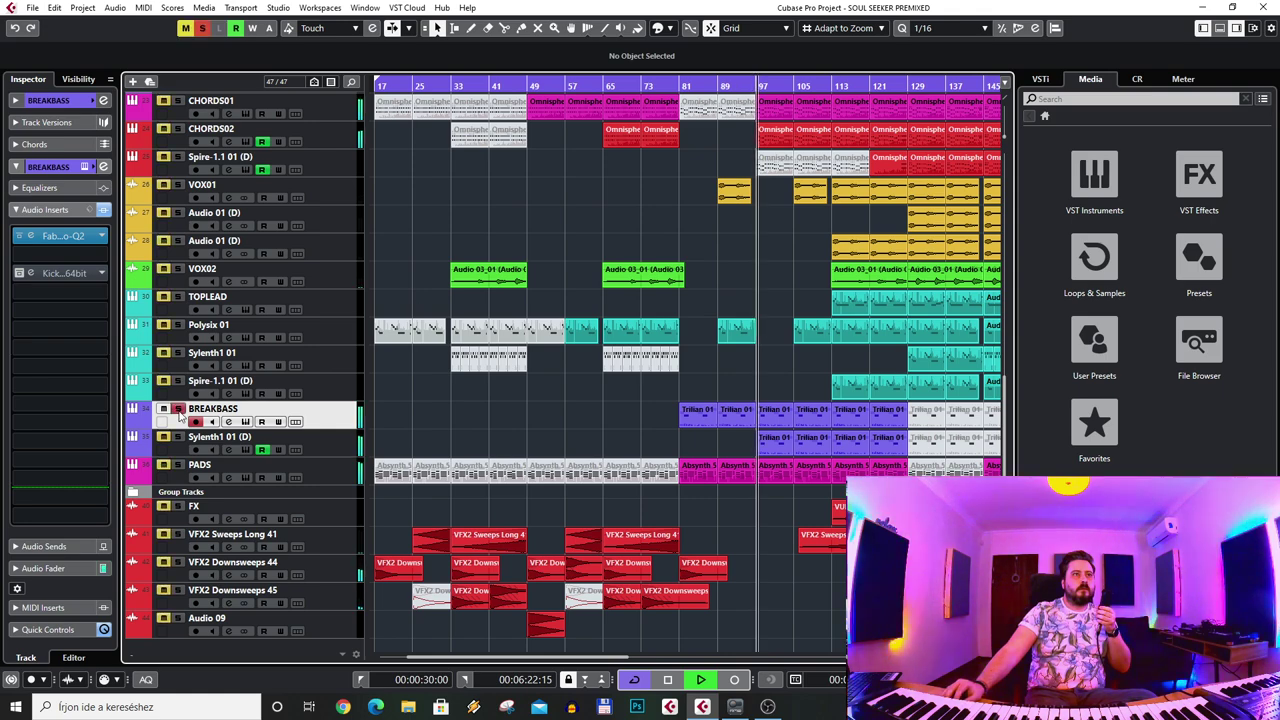
key(s)
scroll(860, 284, right, 3)
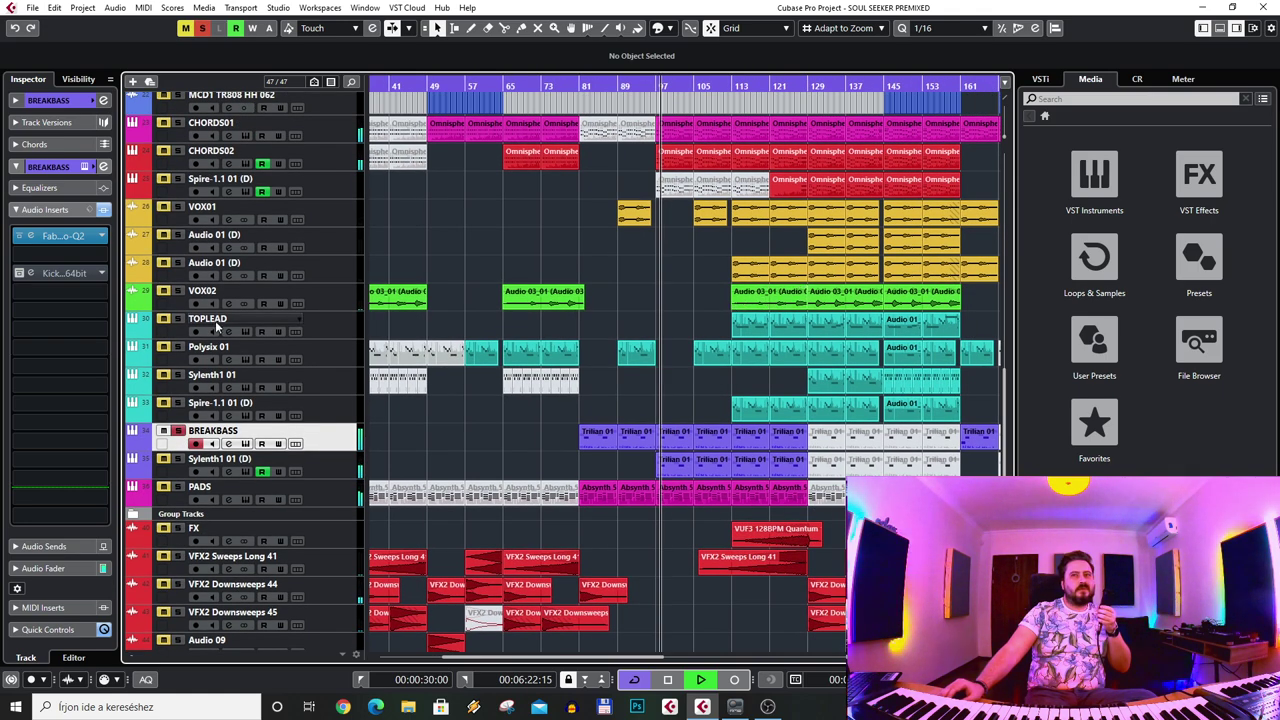
- Open the Trilian instrument on BREAKBASS to show the bass source, close it, and collapse the track's audio inserts
click(85, 168)
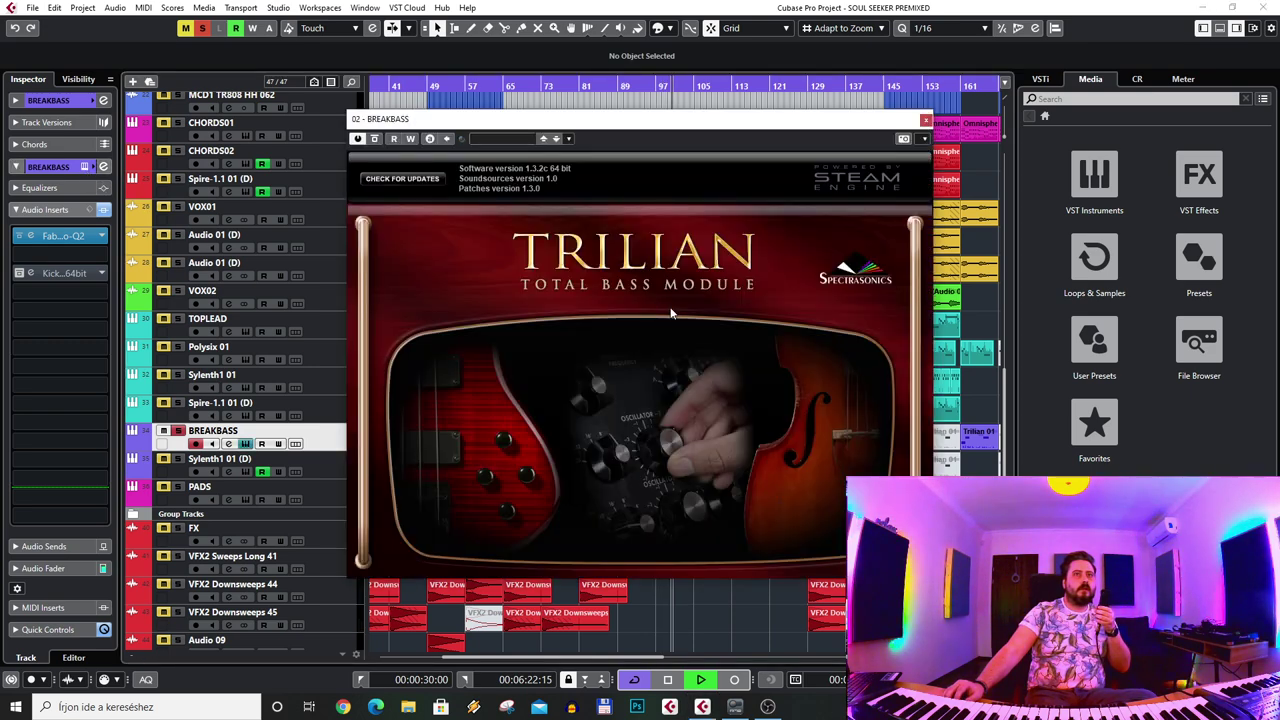
click(926, 122)
scroll(652, 328, right, 5)
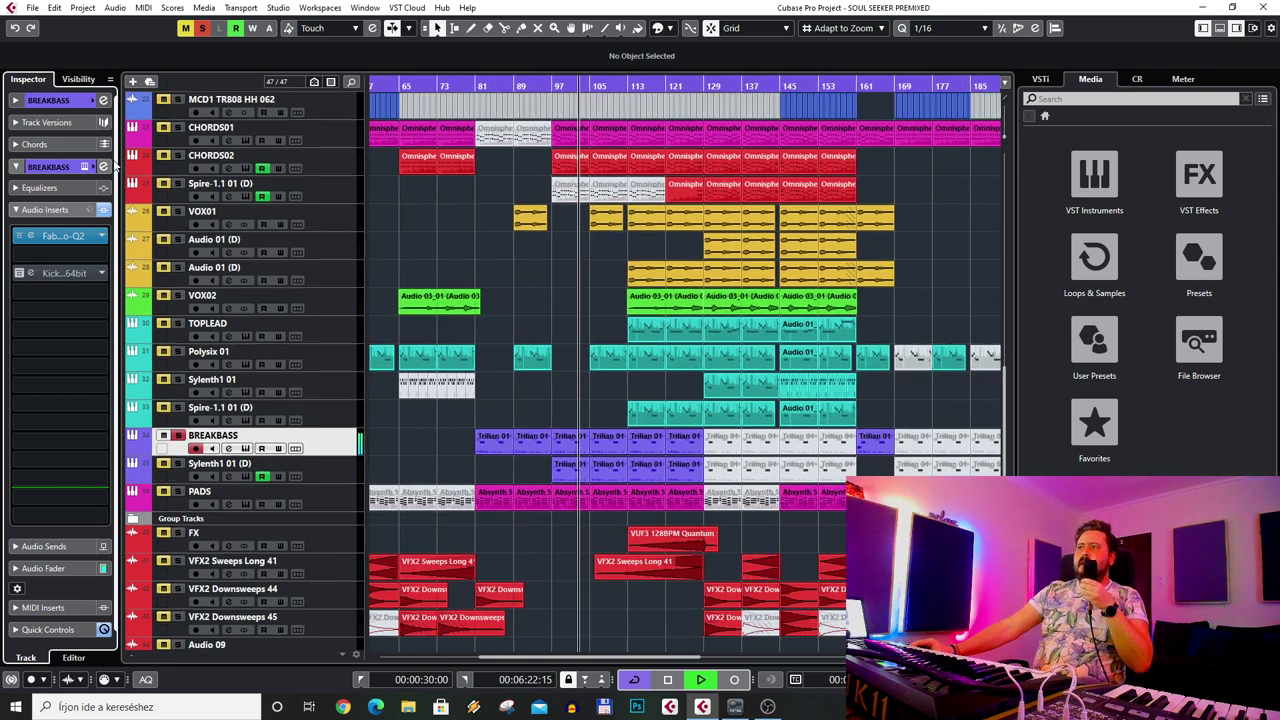
click(63, 210)
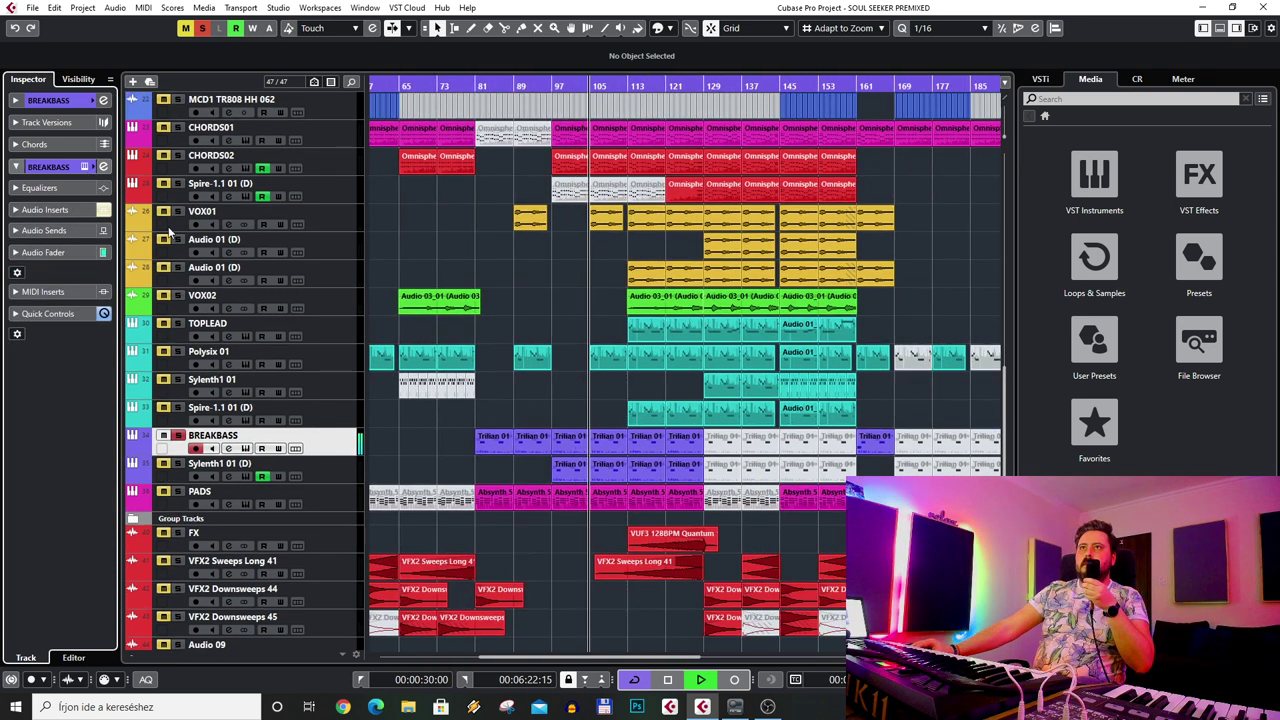
click(85, 167)
click(85, 167)
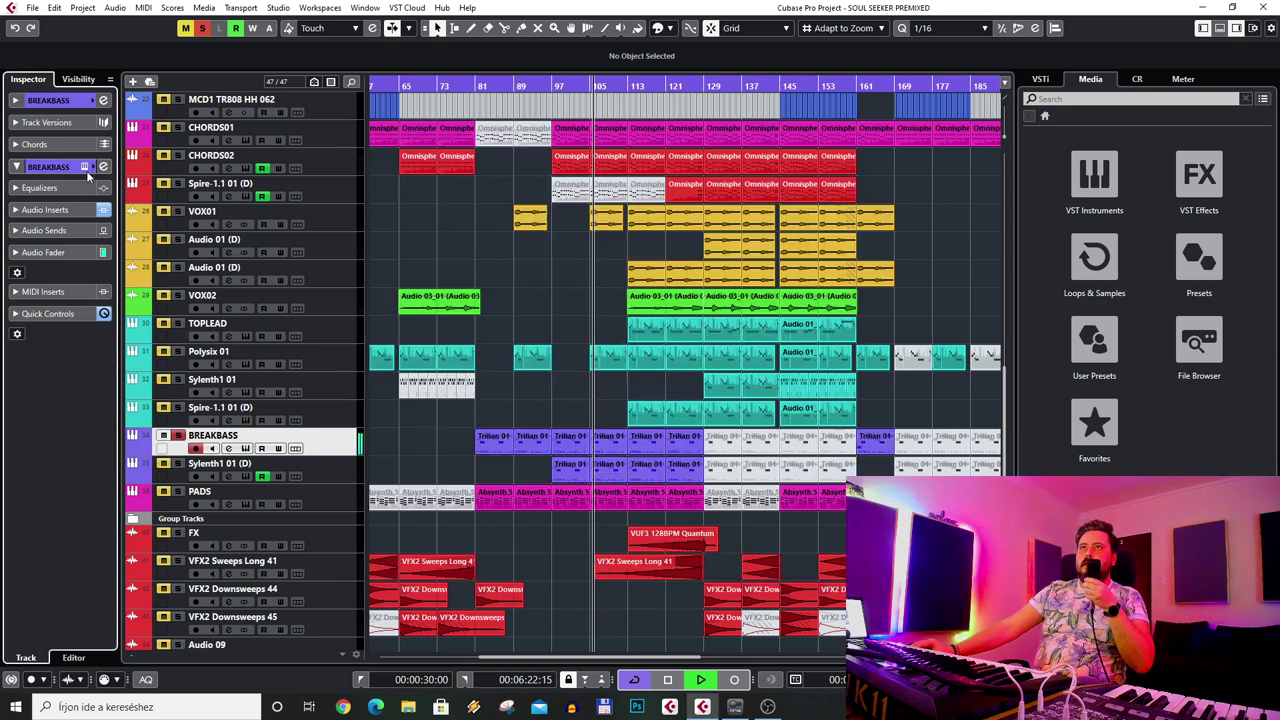
- Reopen the Trilian instrument on BREAKBASS to show its sound, close it, and continue playback from about bar 97
click(85, 167)
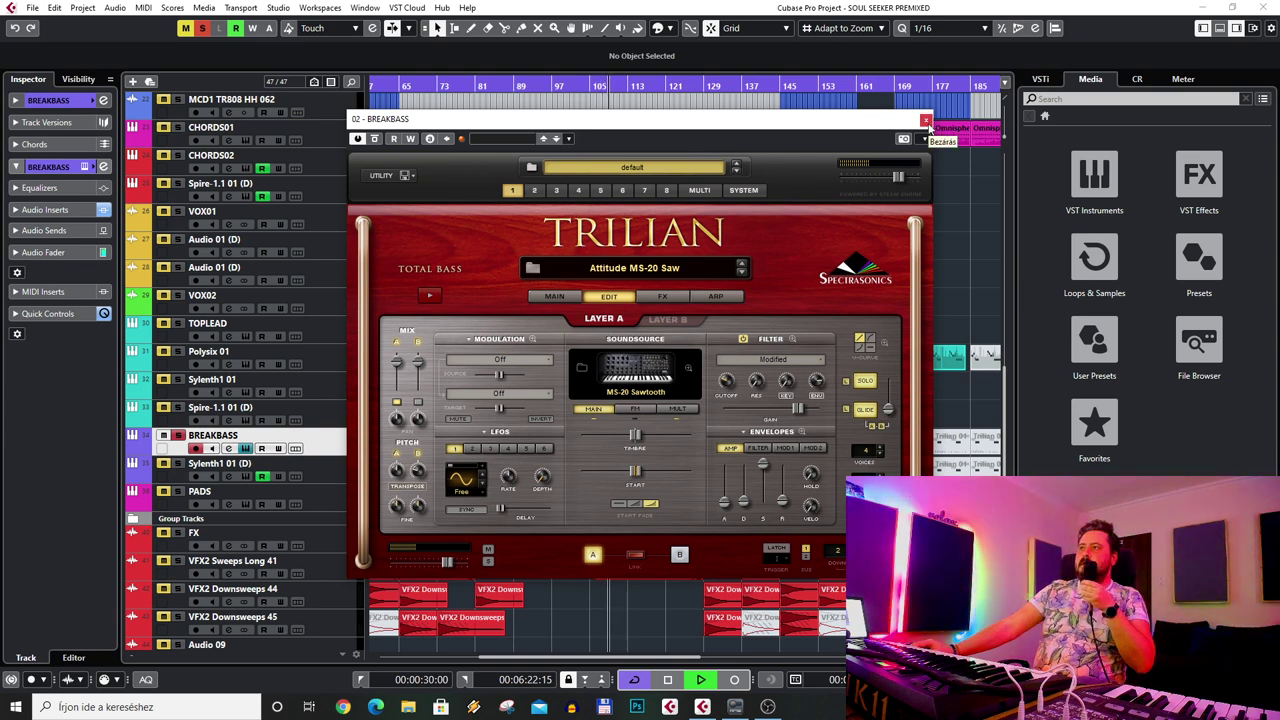
click(926, 121)
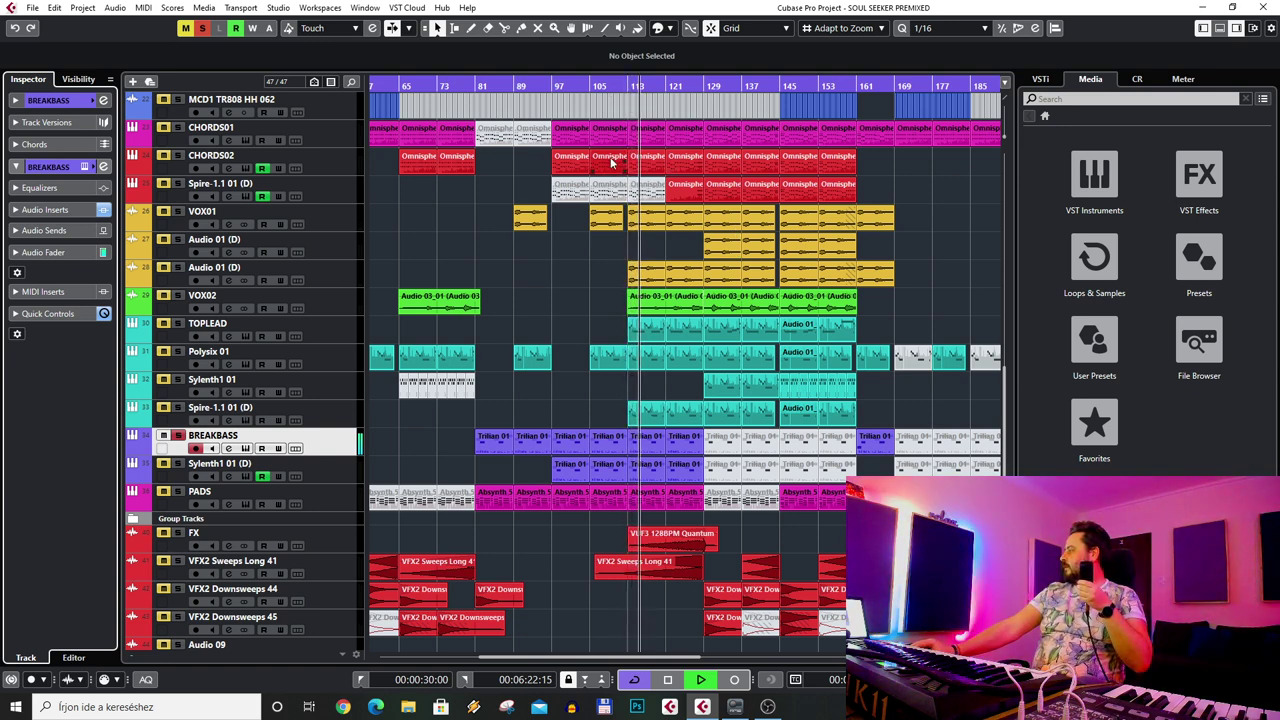
click(576, 88)
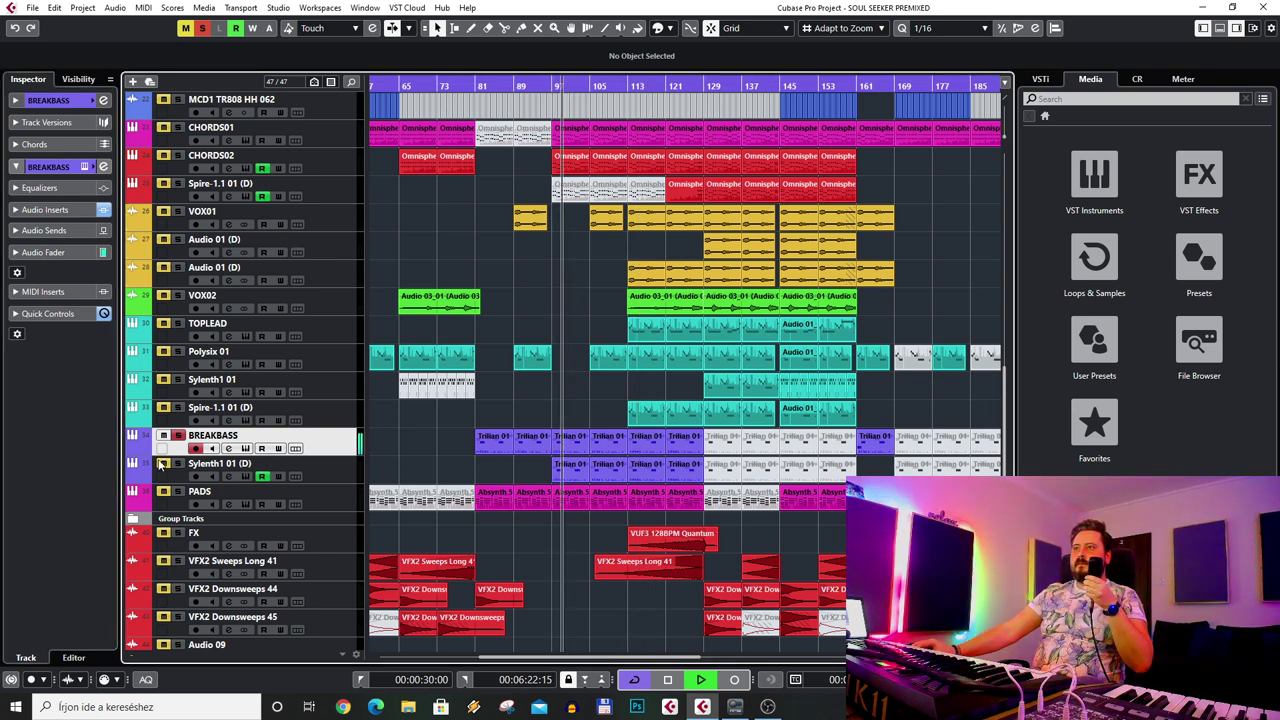
- Solo the Sylenth1 01 (D) track below BREAKBASS and open its Sylenth1 instrument to show the patch, then close it
click(172, 484)
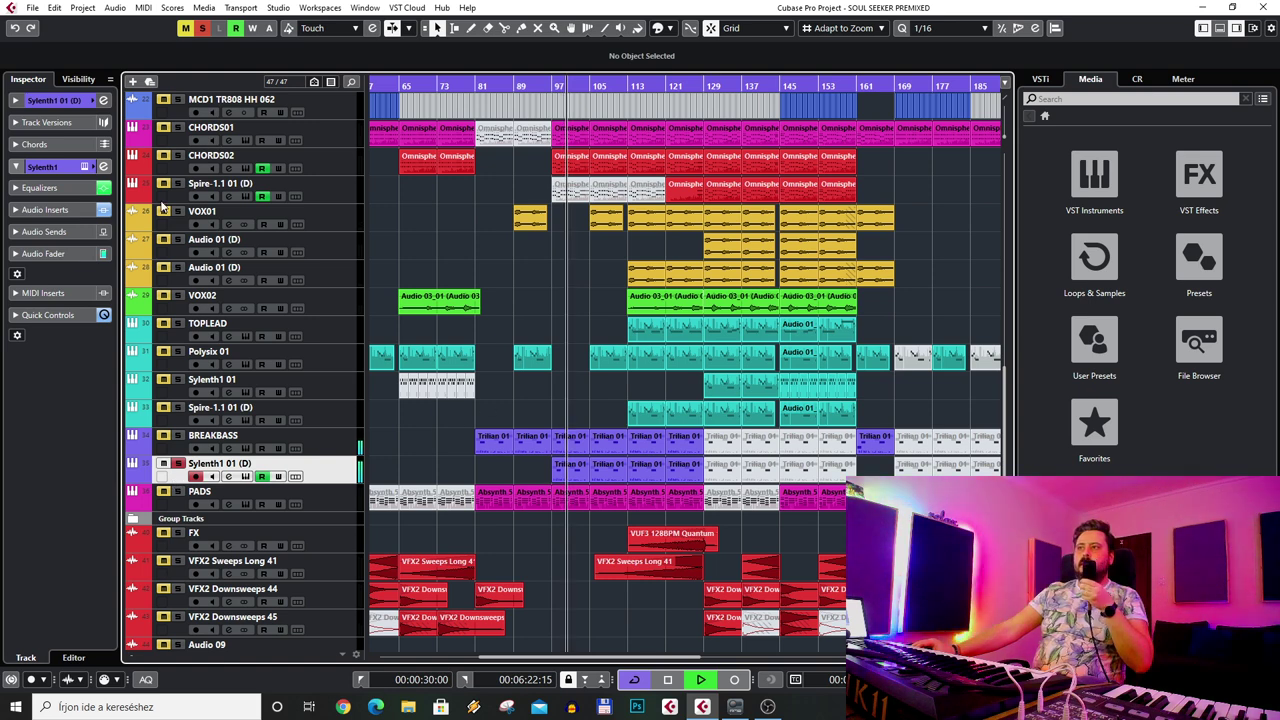
click(85, 167)
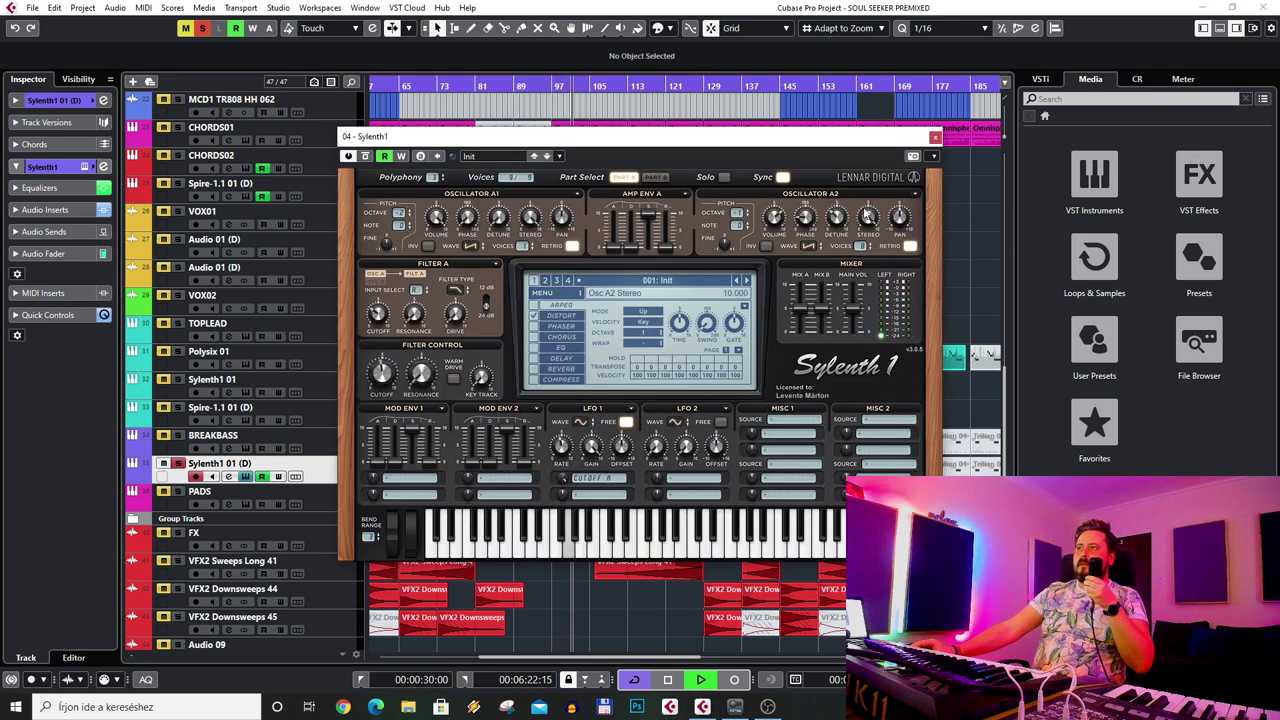
click(935, 139)
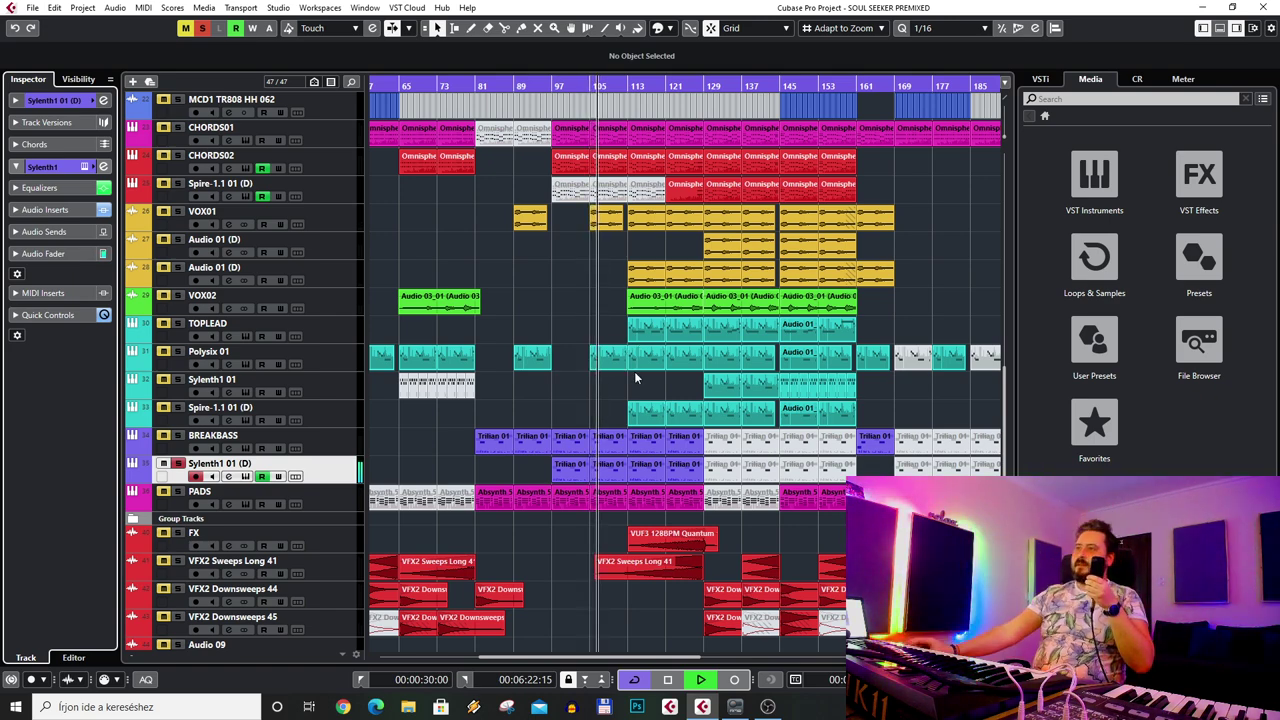
- Solo the PADS track alongside the bass and open its Absynth 5 instrument to show the pad source, then close it
scroll(610, 365, right, 1)
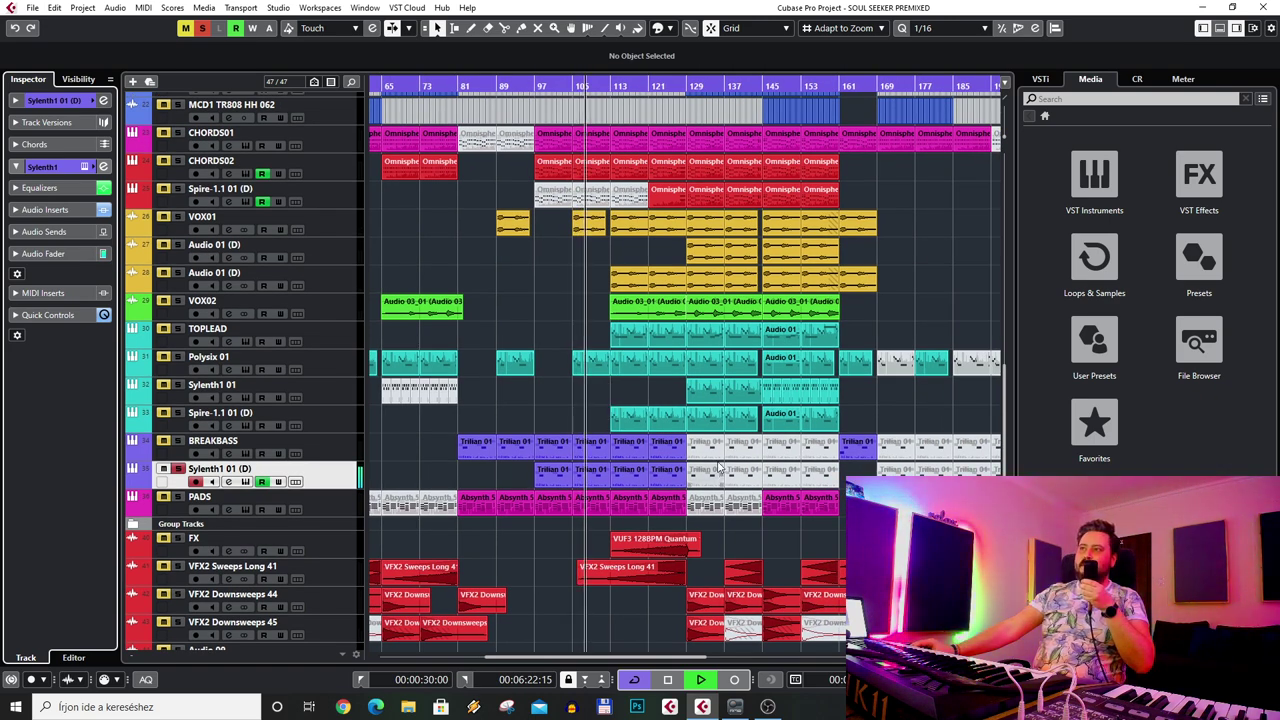
click(168, 498)
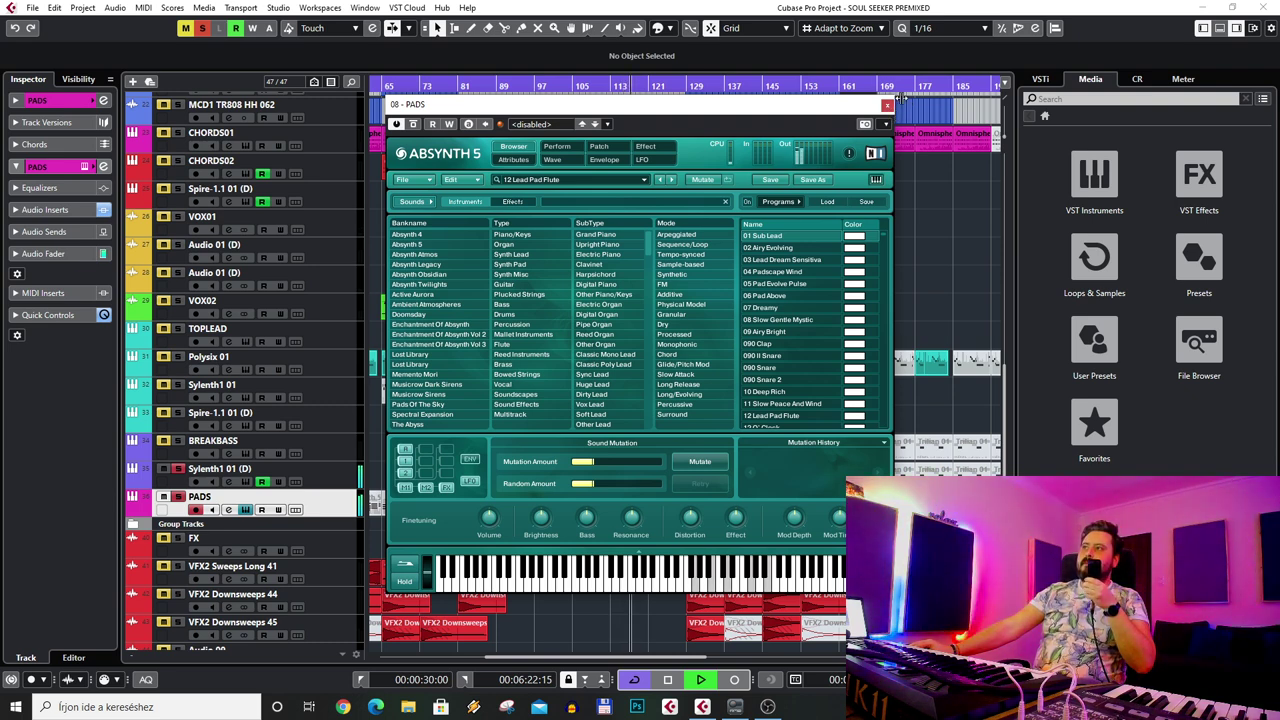
click(887, 105)
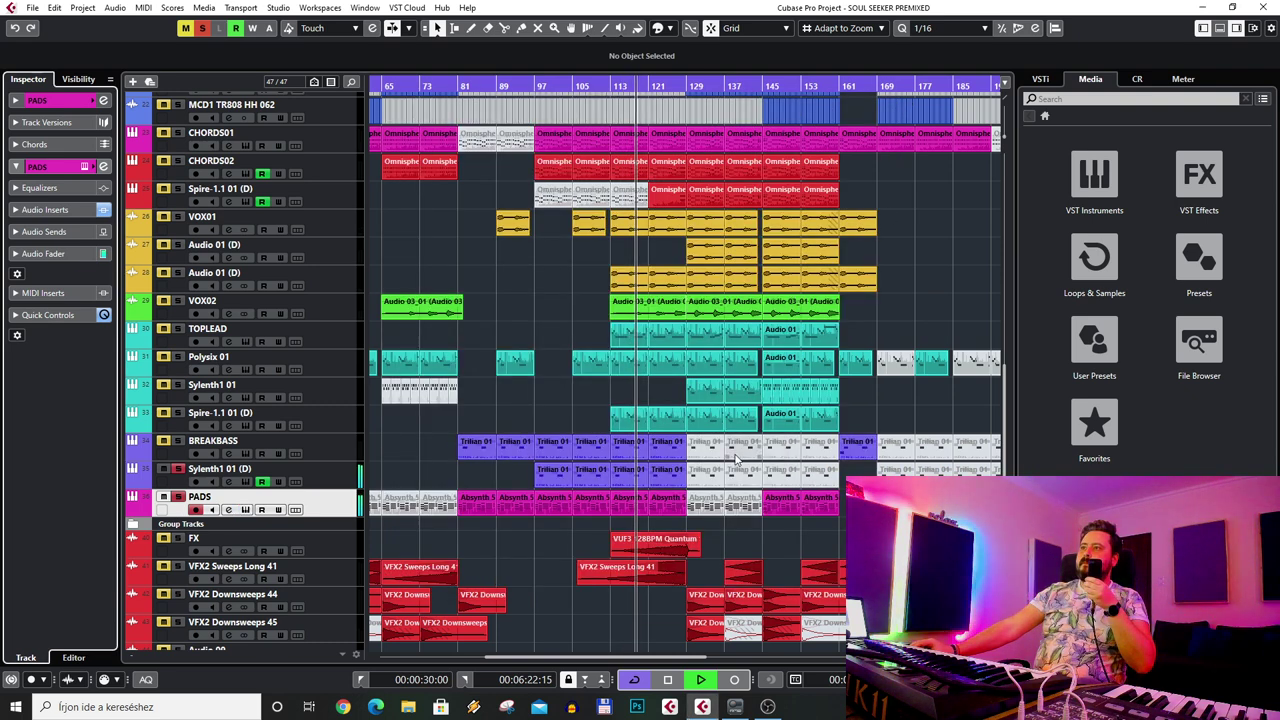
- Add the lead, vocal and chord tracks to the solo during playback, and clear all solo and mute states
click(178, 413)
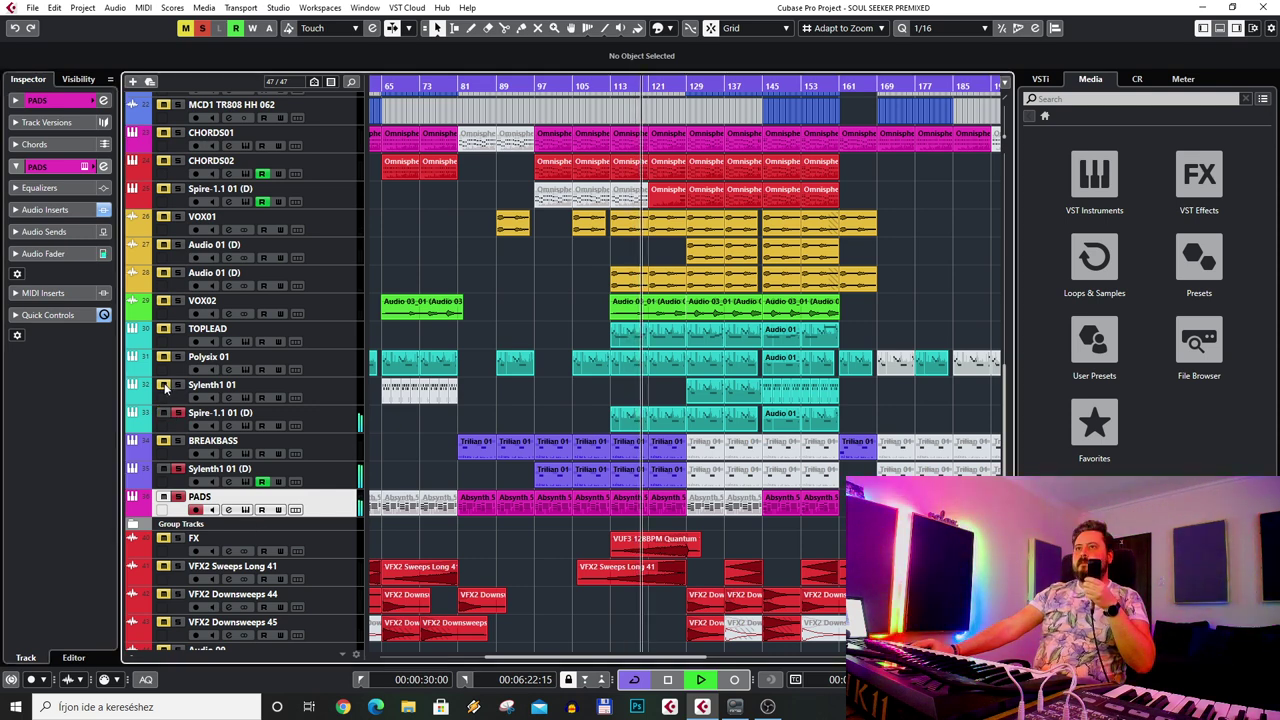
click(178, 216)
click(178, 244)
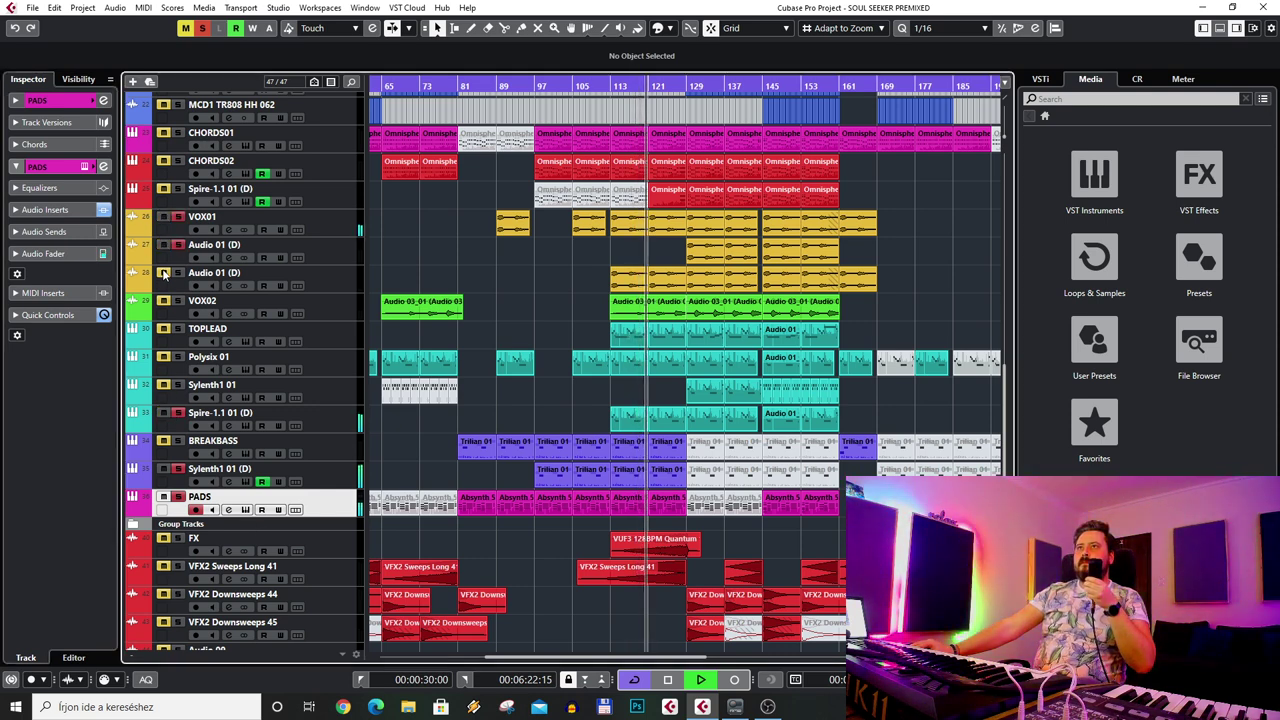
click(178, 272)
click(164, 300)
click(164, 328)
click(165, 356)
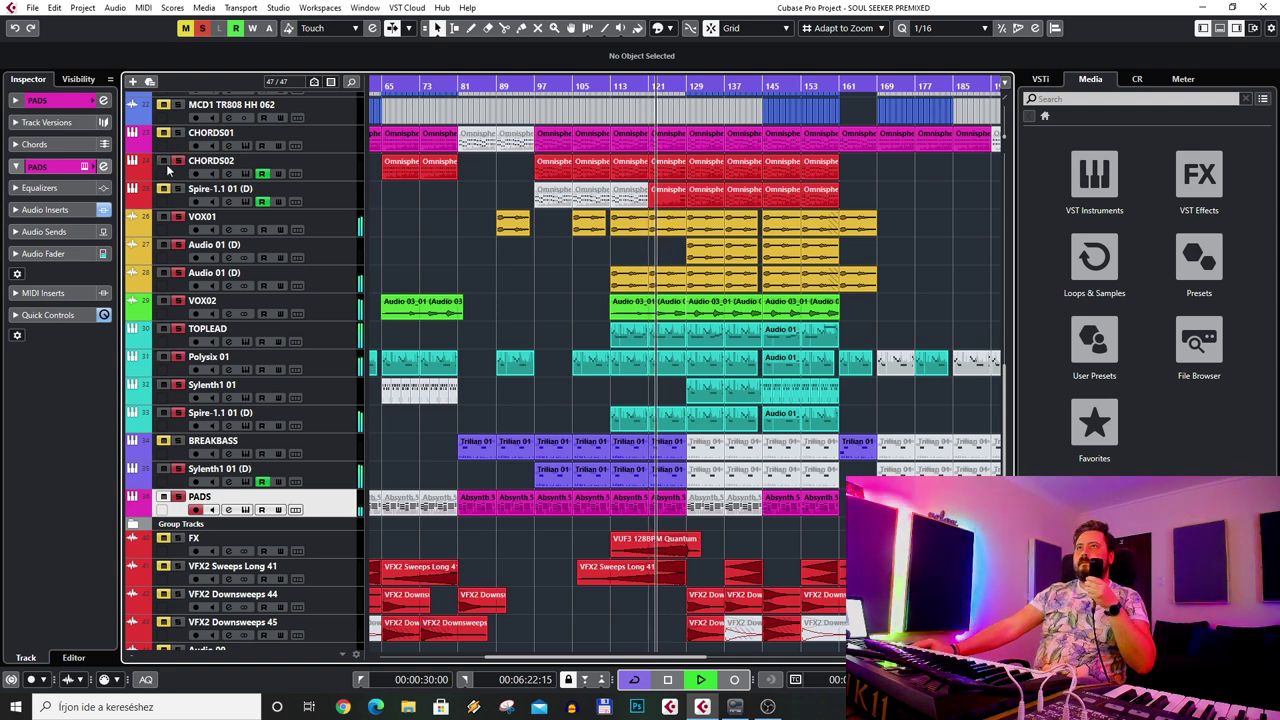
click(164, 133)
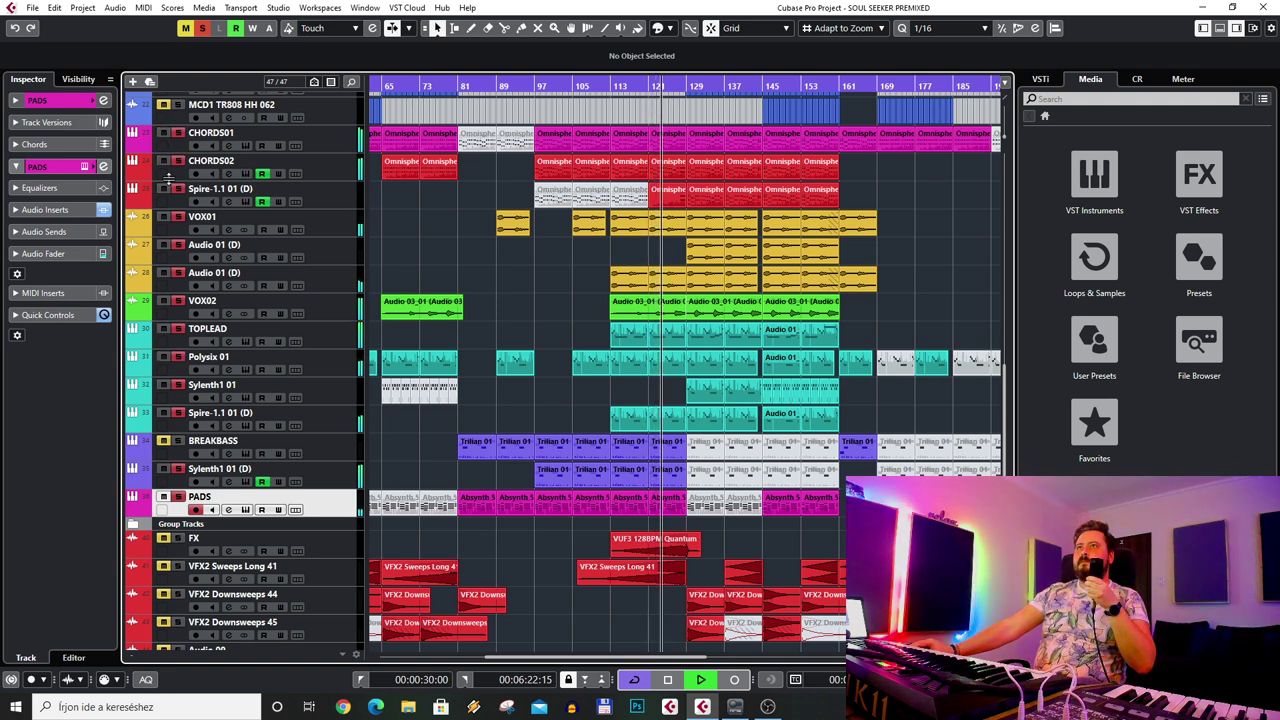
click(202, 28)
click(185, 28)
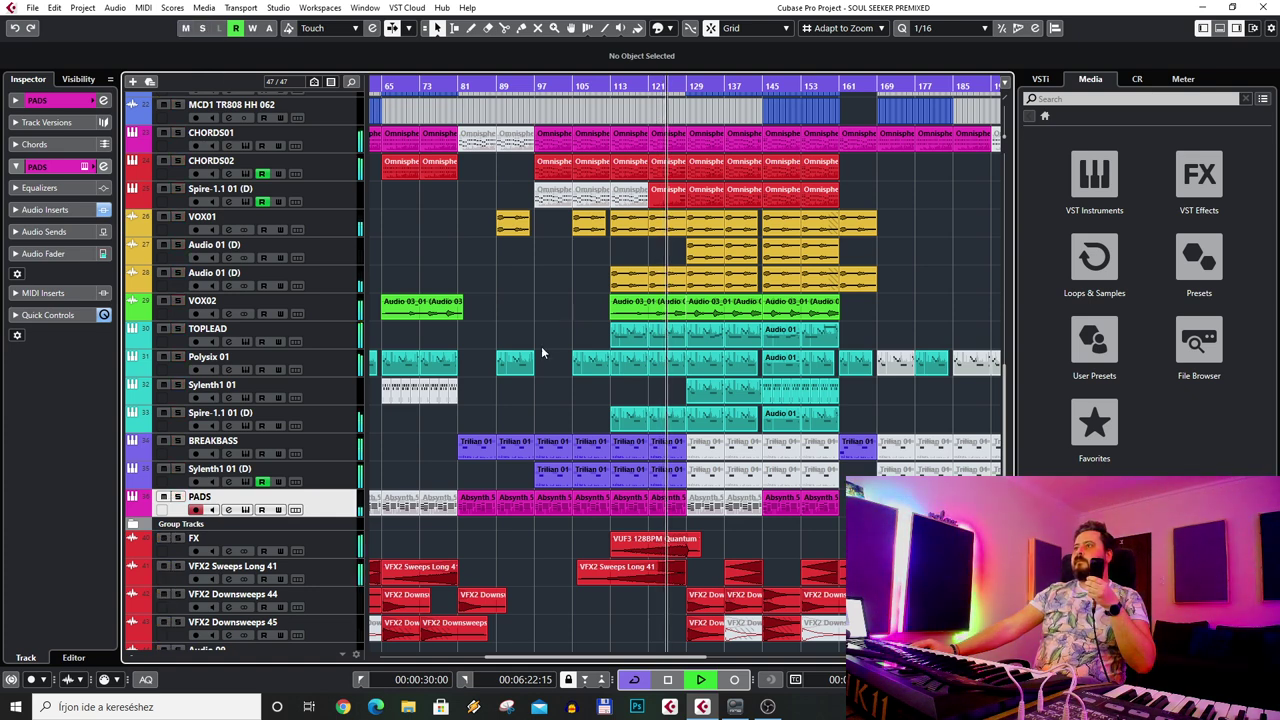
- Examine the whole arrangement during full-mix playback, from the KICK track down to the FX tracks and across all bars
scroll(580, 379, down, 2)
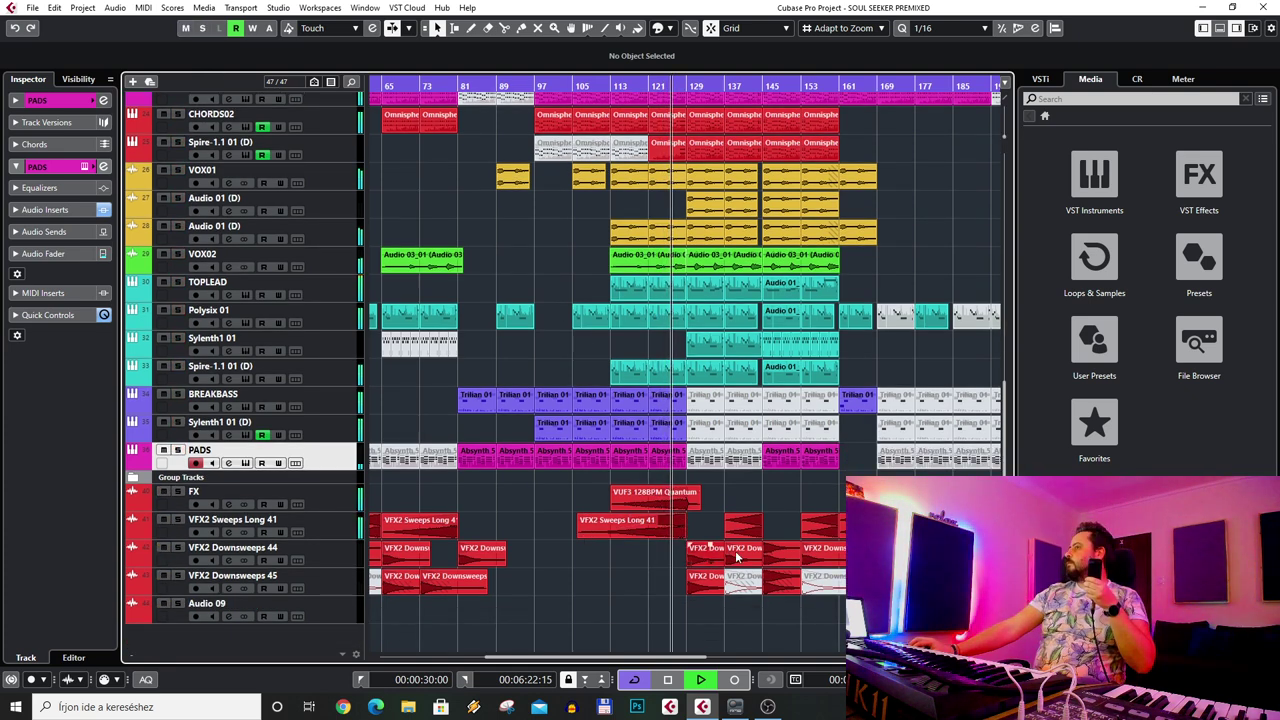
scroll(795, 513, up, 14)
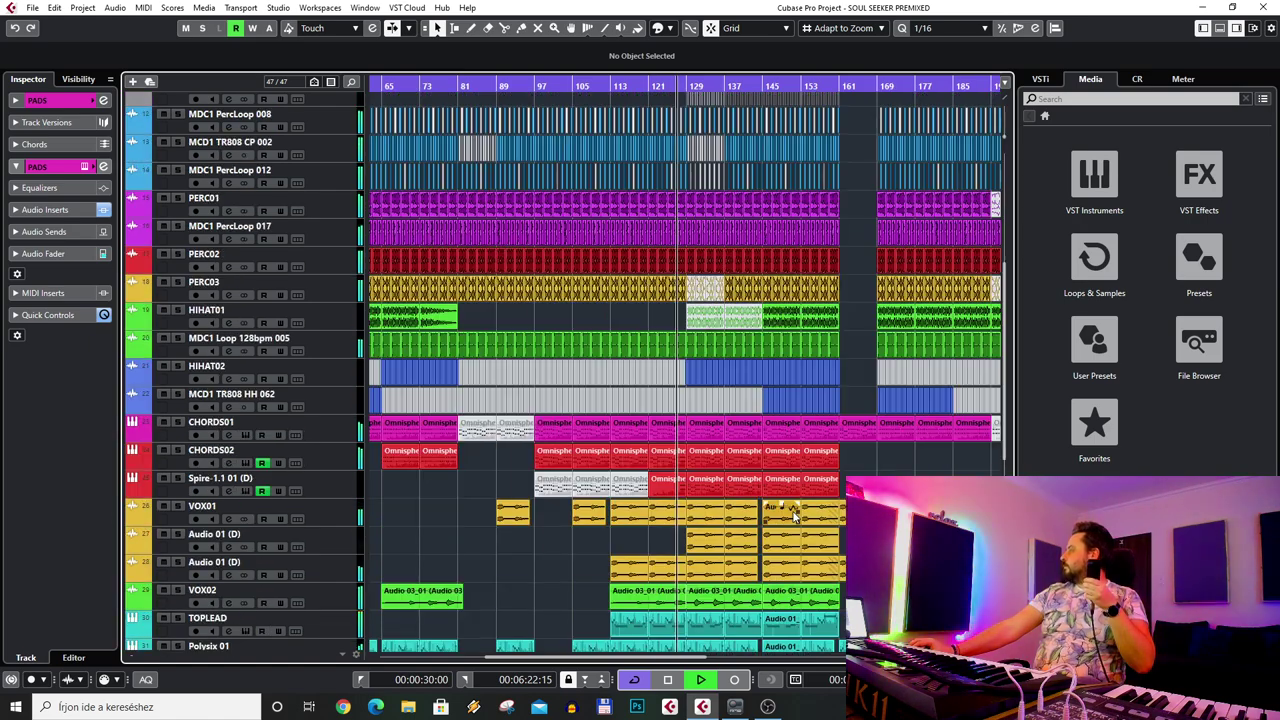
scroll(795, 513, up, 10)
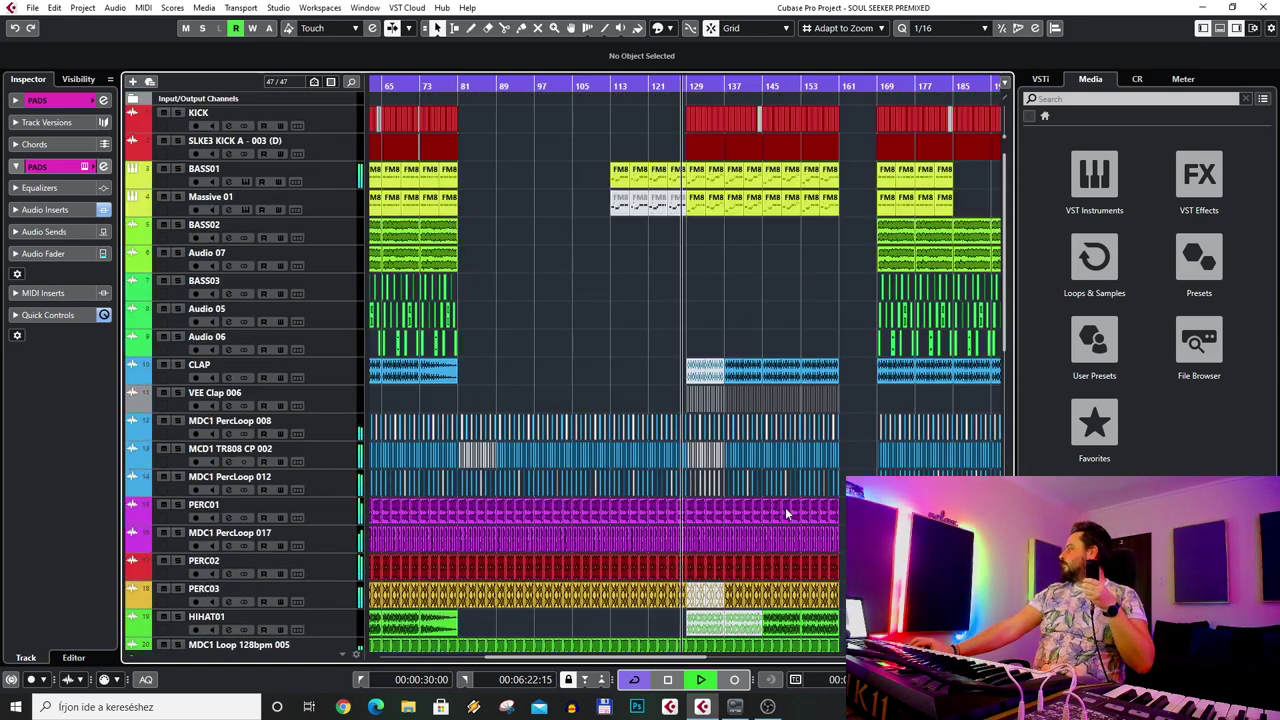
scroll(785, 507, down, 20)
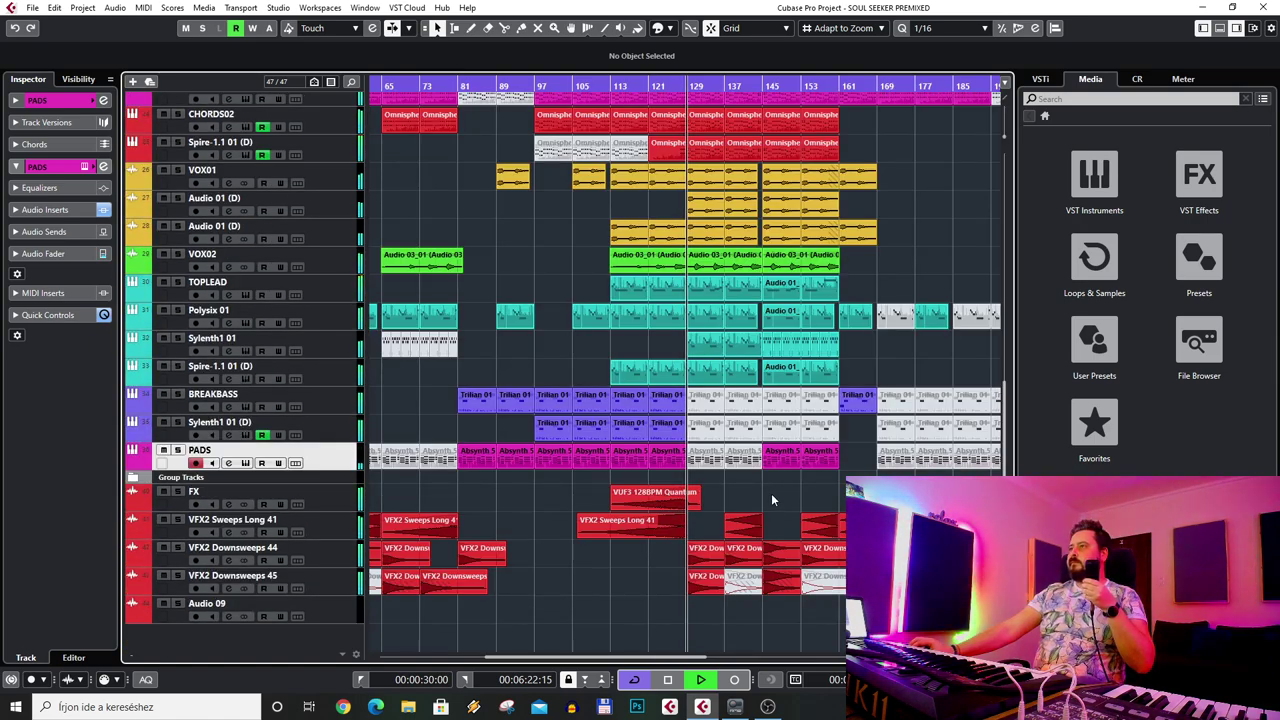
scroll(771, 493, up, 4)
scroll(764, 493, up, 19)
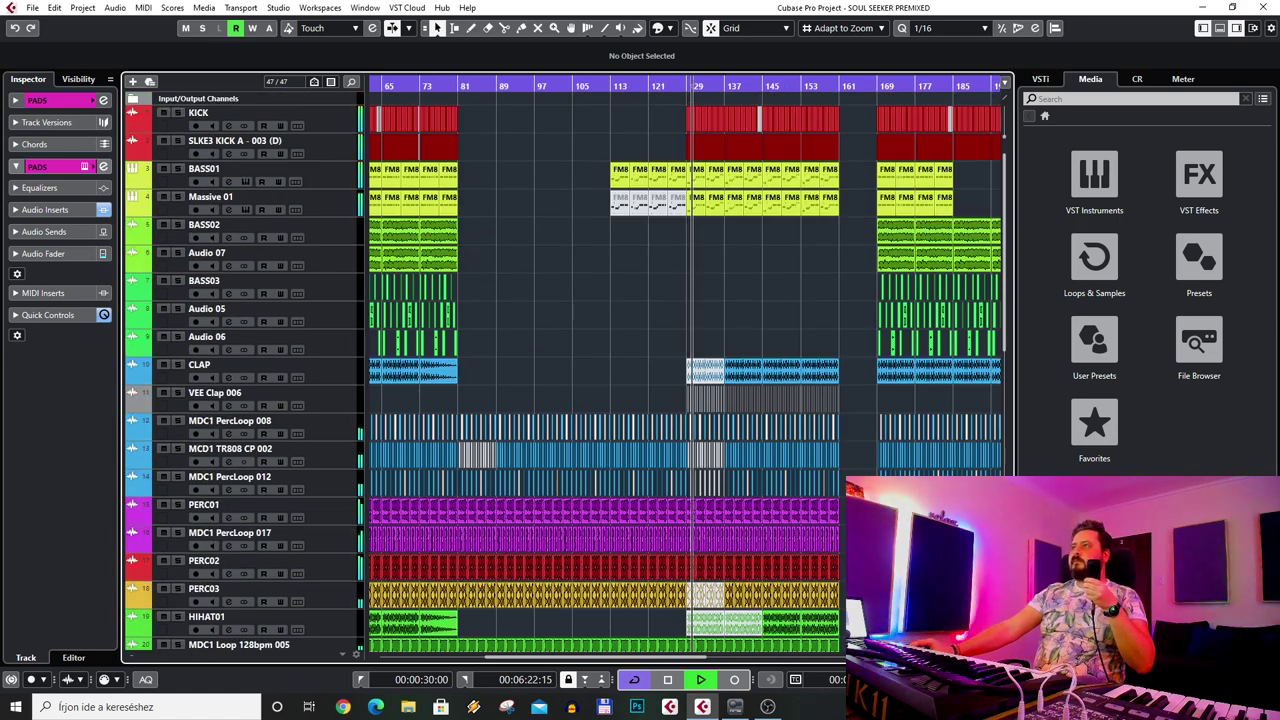
ctrl+scroll(790, 510, down, 3)
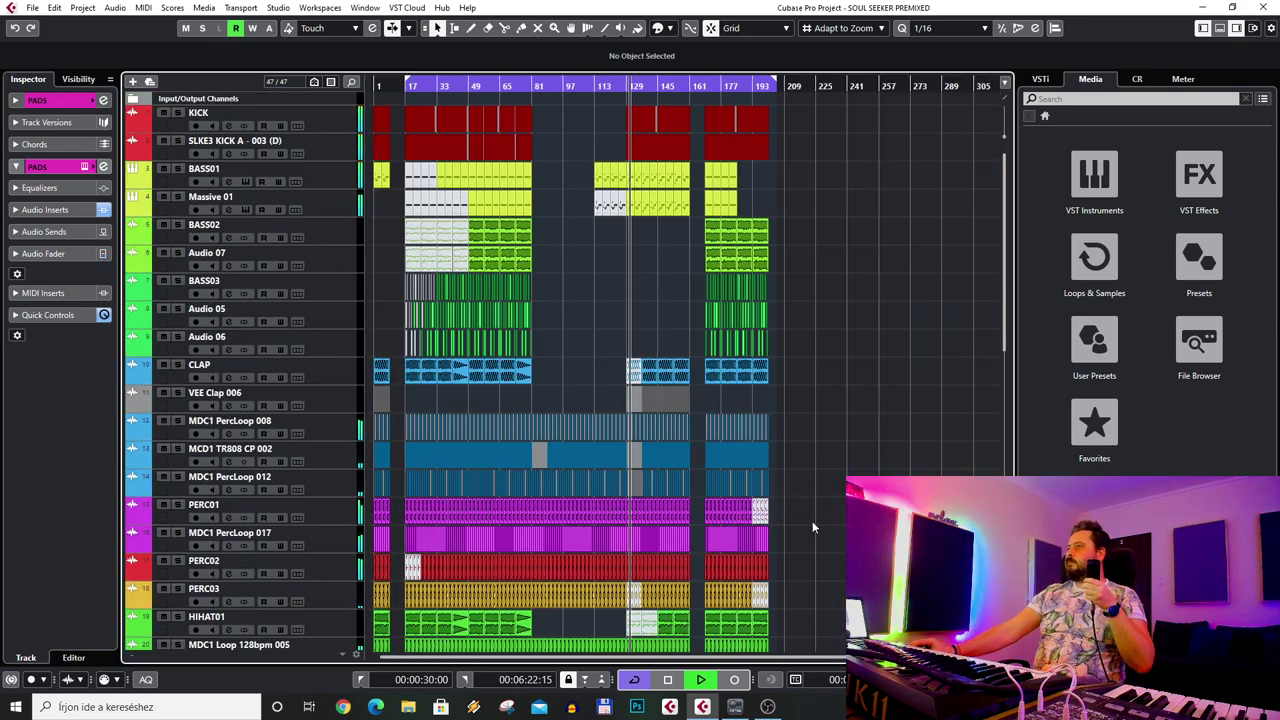
scroll(812, 521, down, 20)
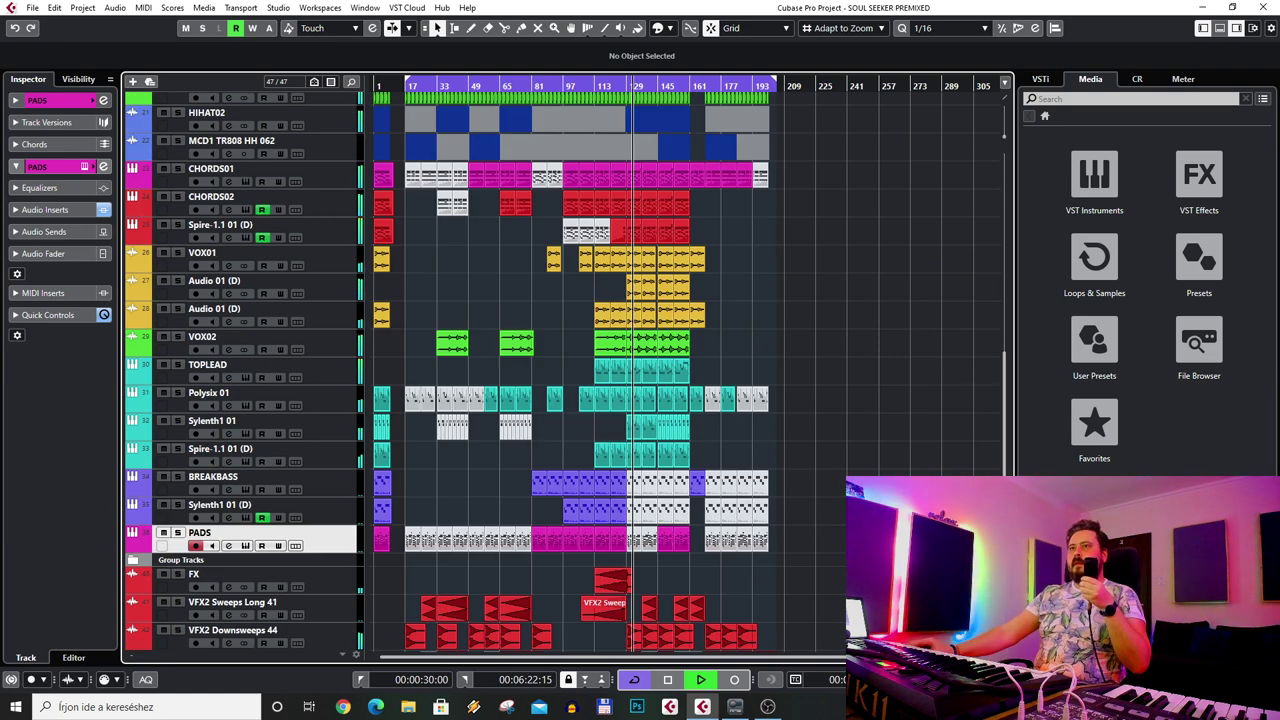
scroll(492, 557, up, 20)
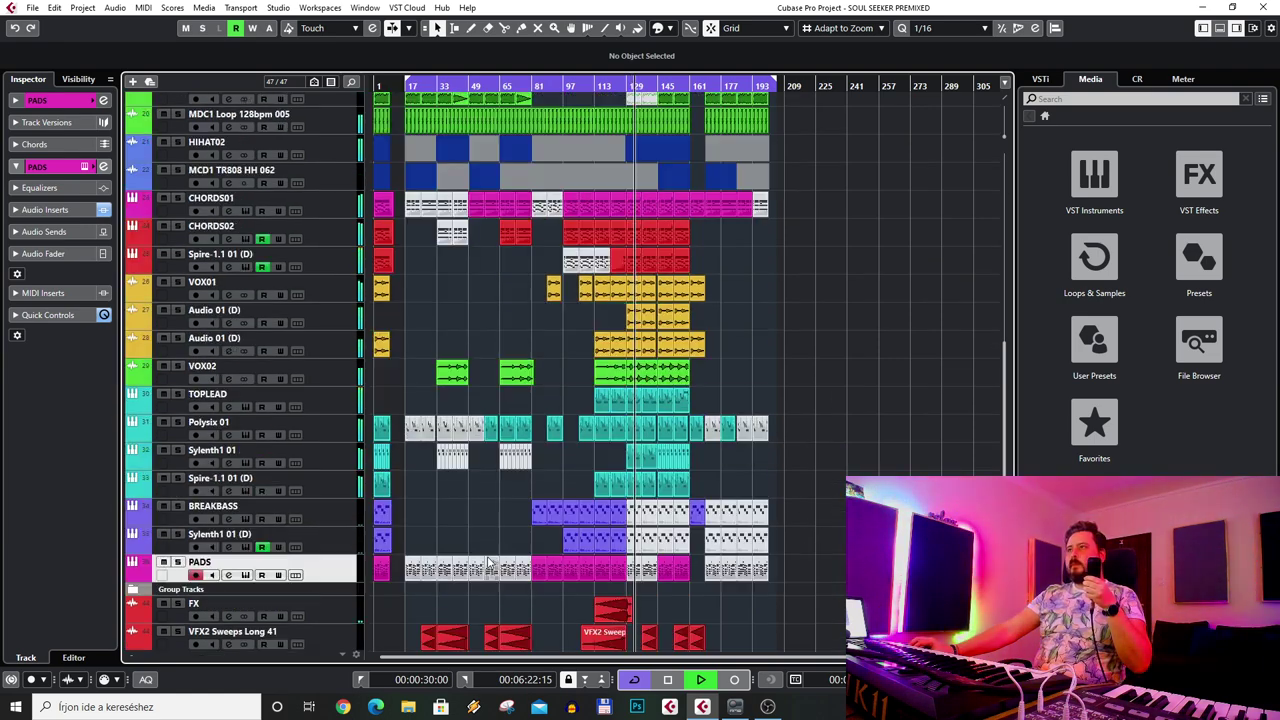
scroll(492, 557, up, 3)
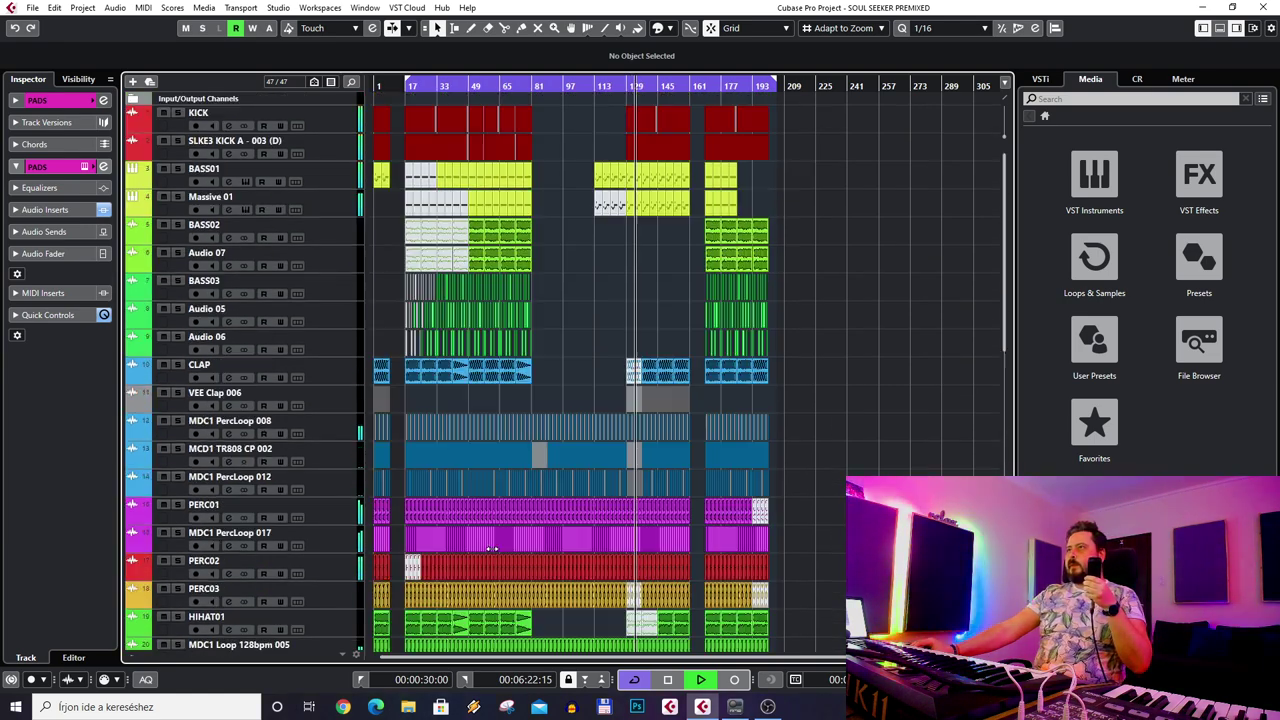
- Stop playback and select the FX track to show its inserts
click(339, 118)
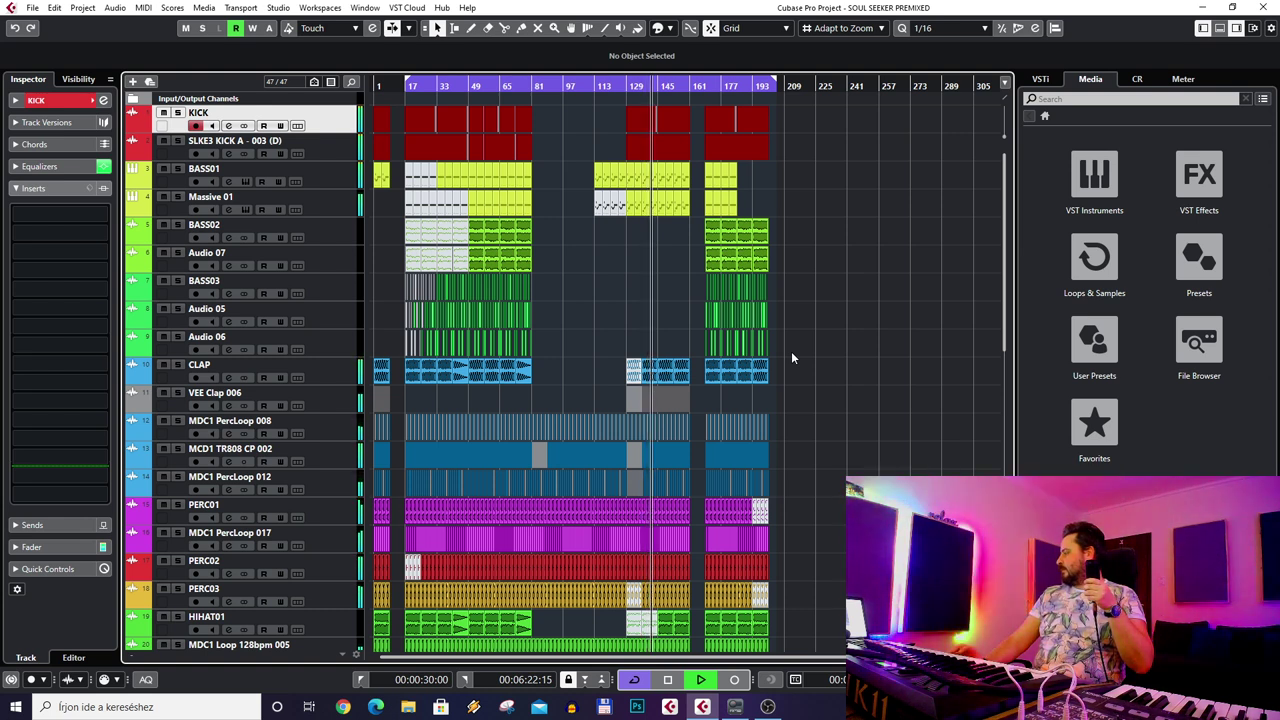
key(space)
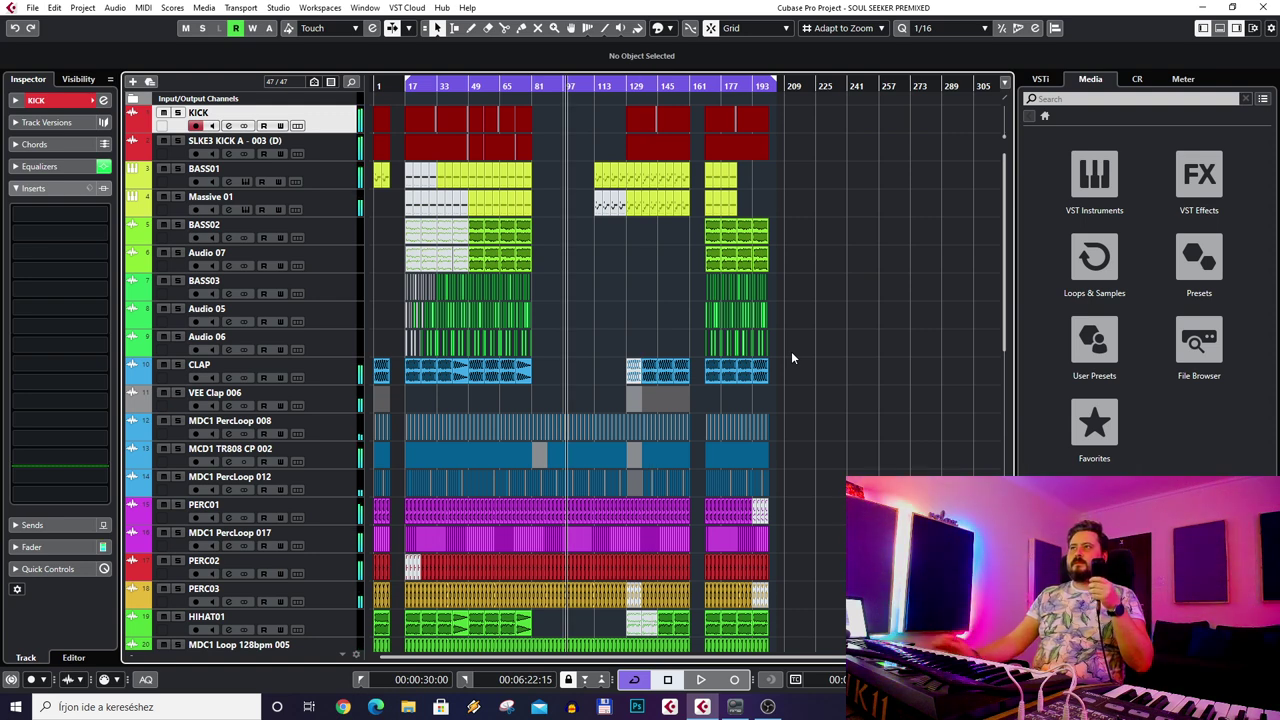
scroll(625, 383, down, 10)
scroll(625, 383, down, 3)
click(330, 509)
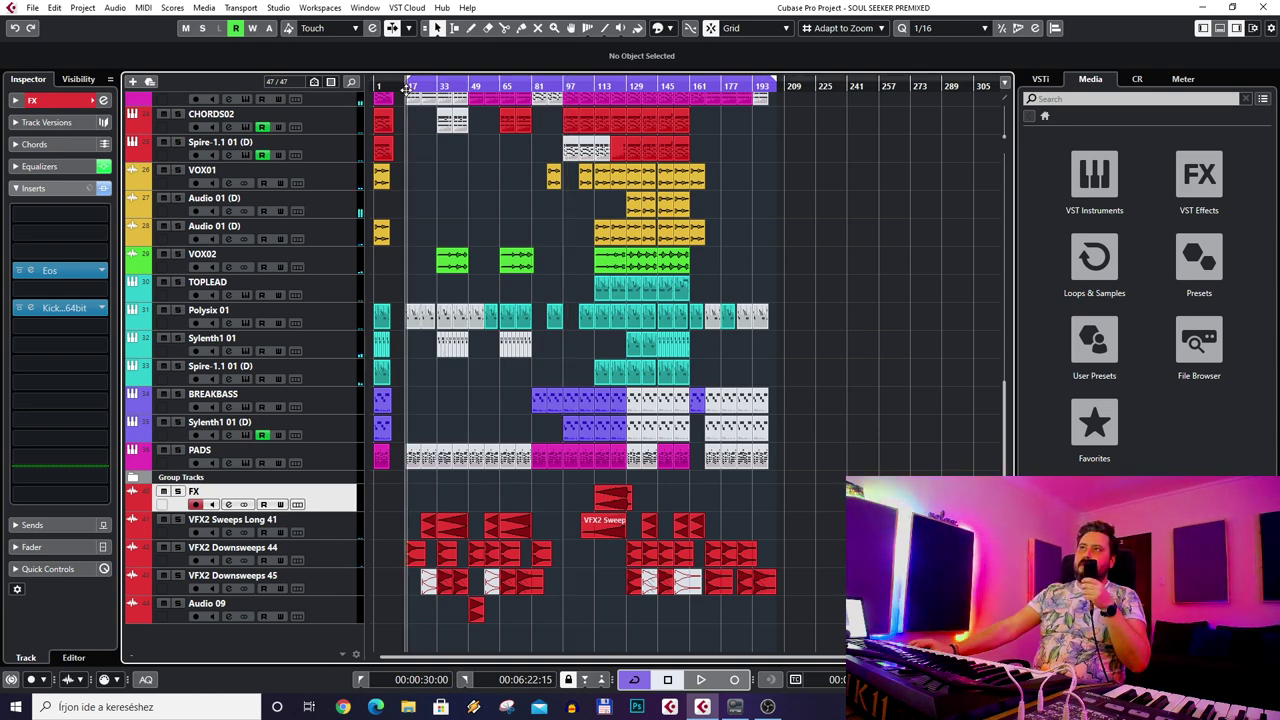
- Place the playhead between bars 17 and 33 in the arrangement overview
scroll(403, 97, up, 4)
scroll(403, 97, down, 2)
scroll(403, 97, up, 2)
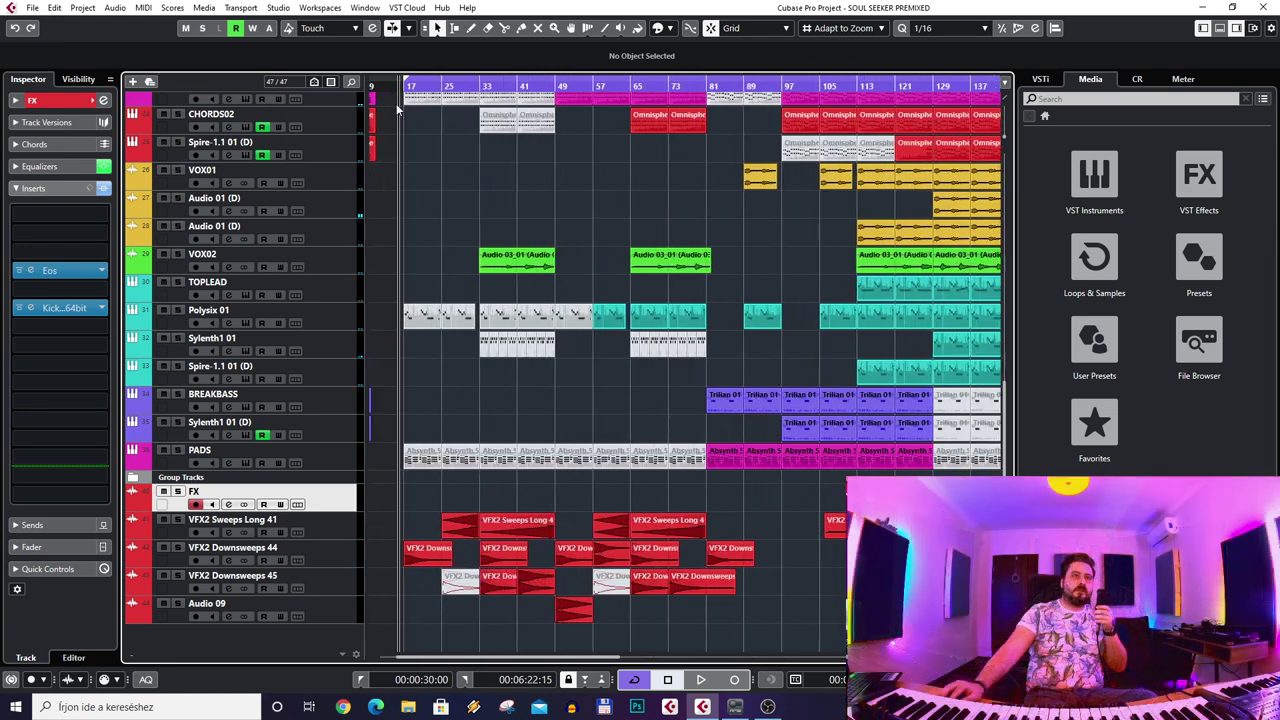
scroll(420, 90, down, 4)
click(424, 88)
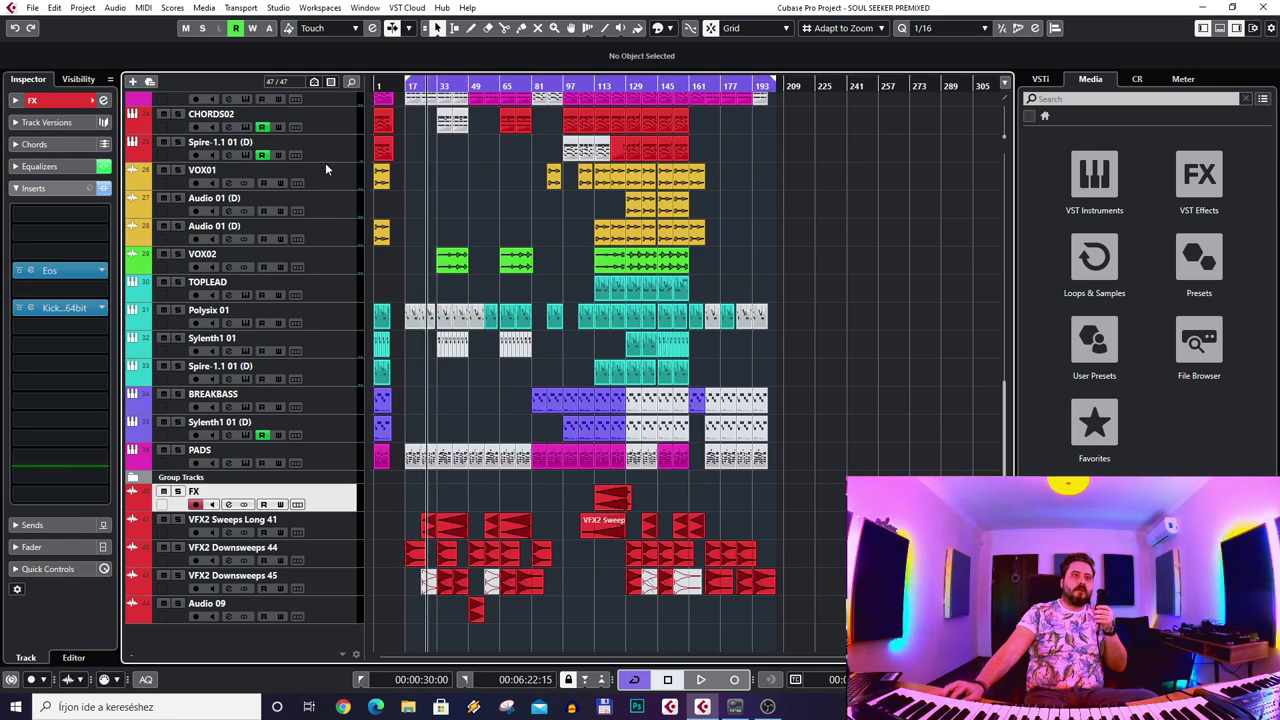
- Select the KICK track, place the playhead shortly after bar 65, and look over the layers from KICK down to the FX events
scroll(306, 180, up, 10)
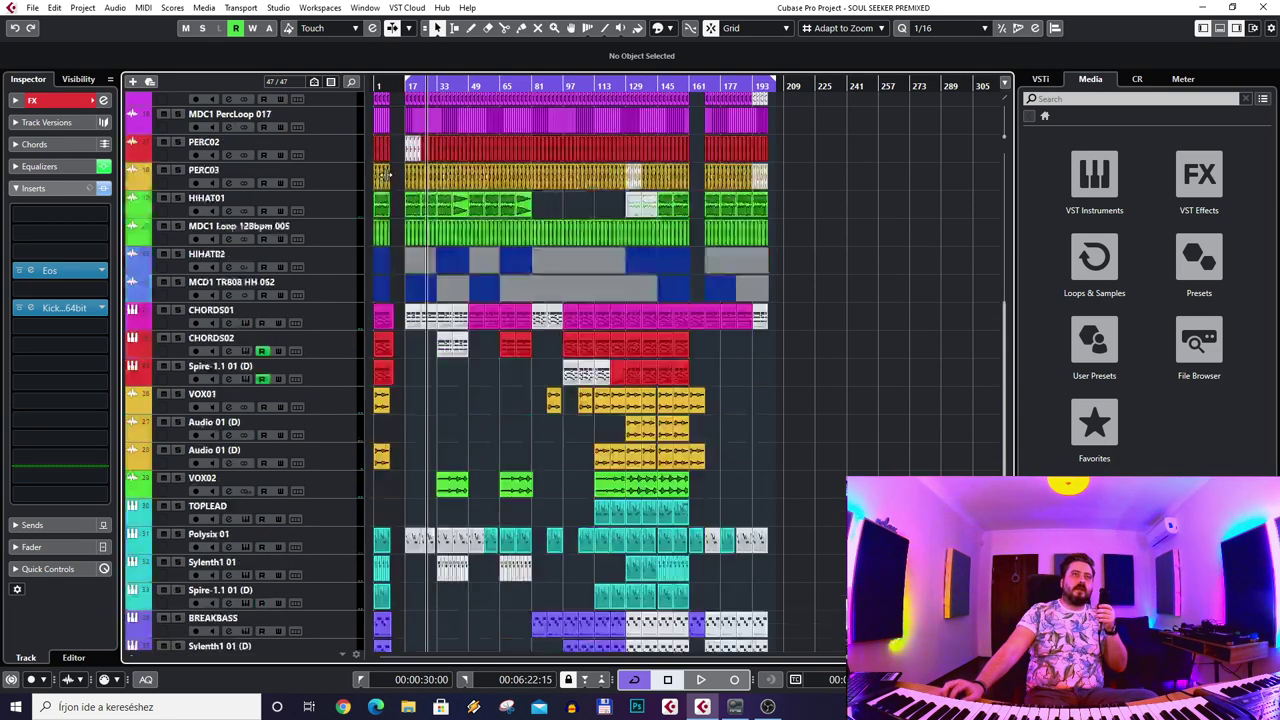
click(338, 125)
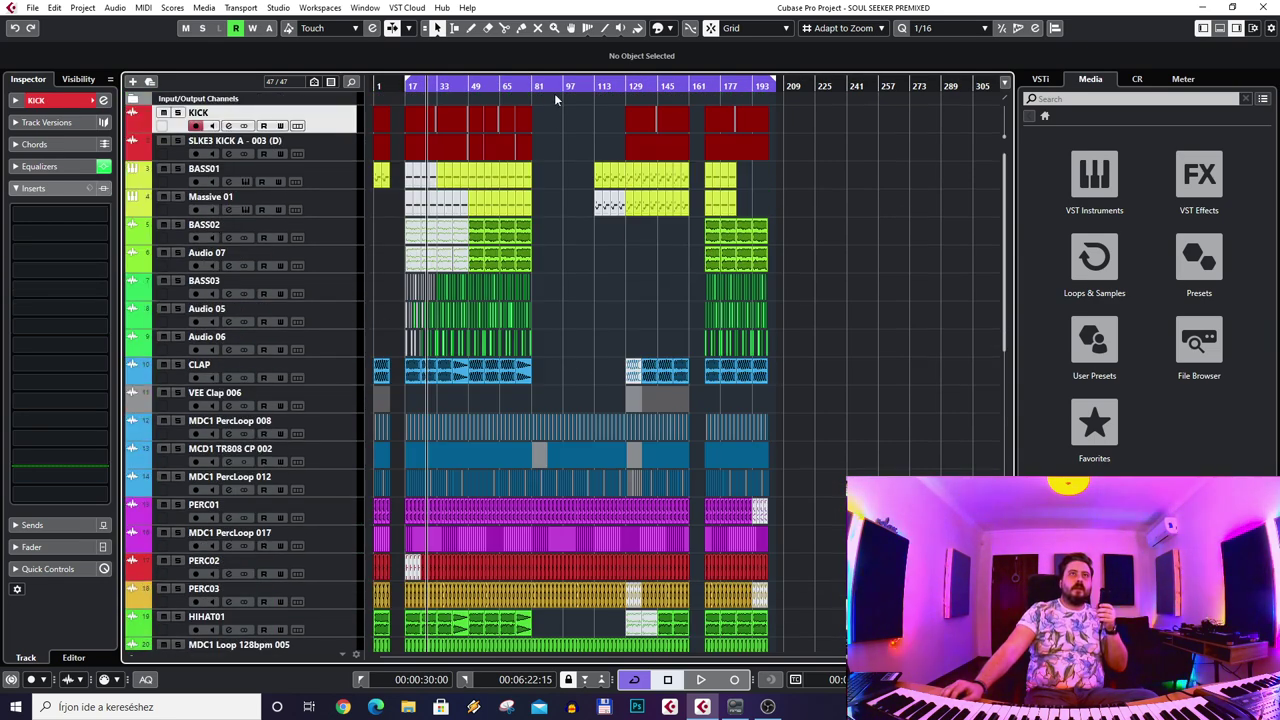
click(510, 90)
scroll(510, 90, up, 2)
scroll(511, 88, down, 2)
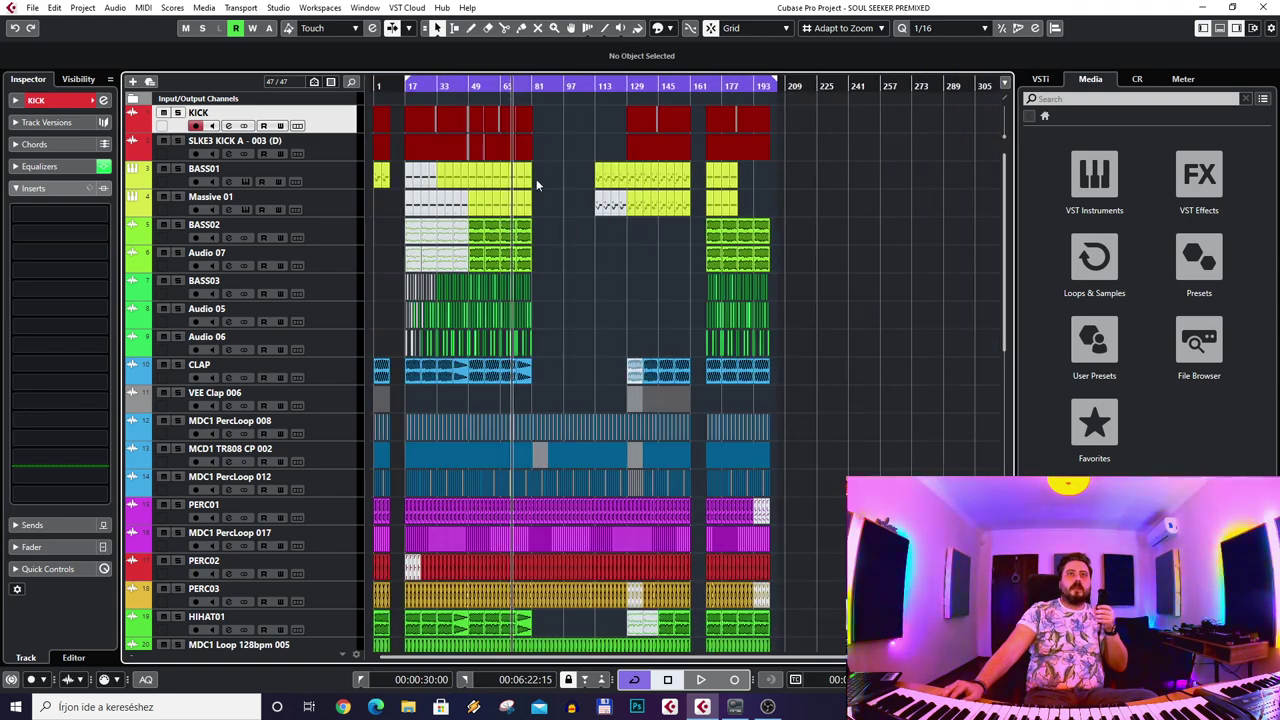
scroll(538, 220, down, 10)
scroll(553, 317, up, 10)
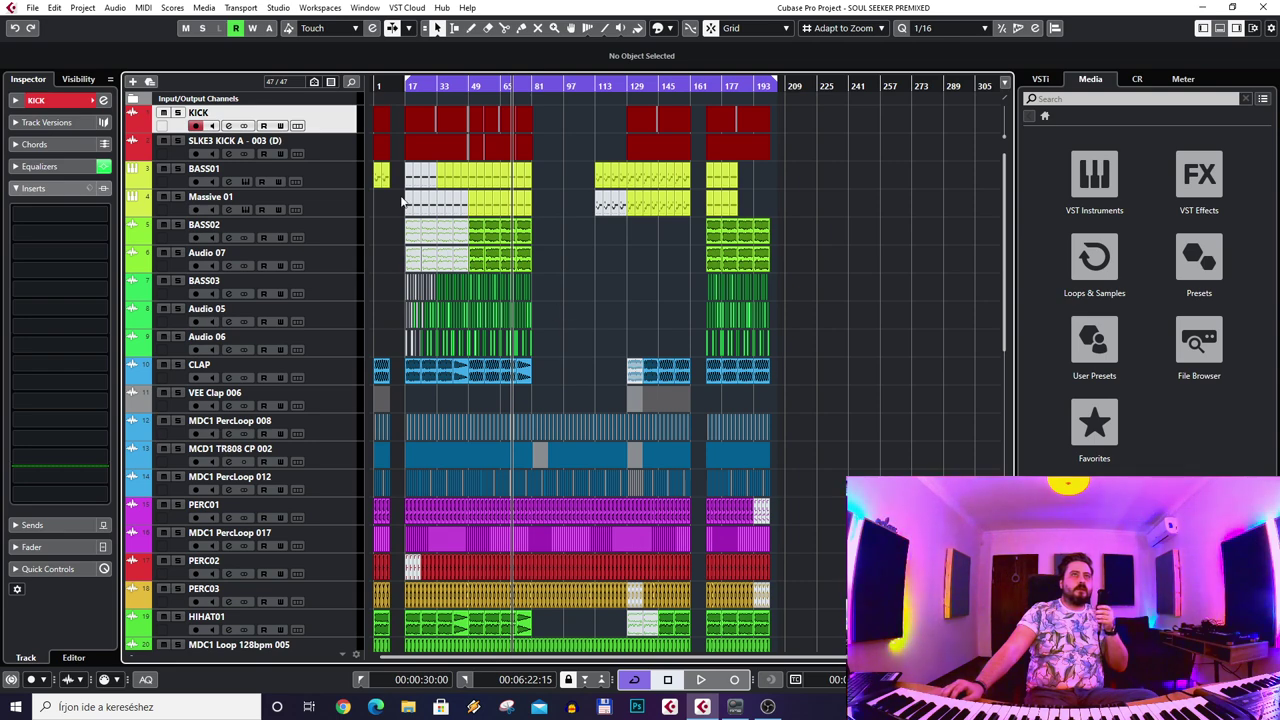
scroll(403, 203, down, 10)
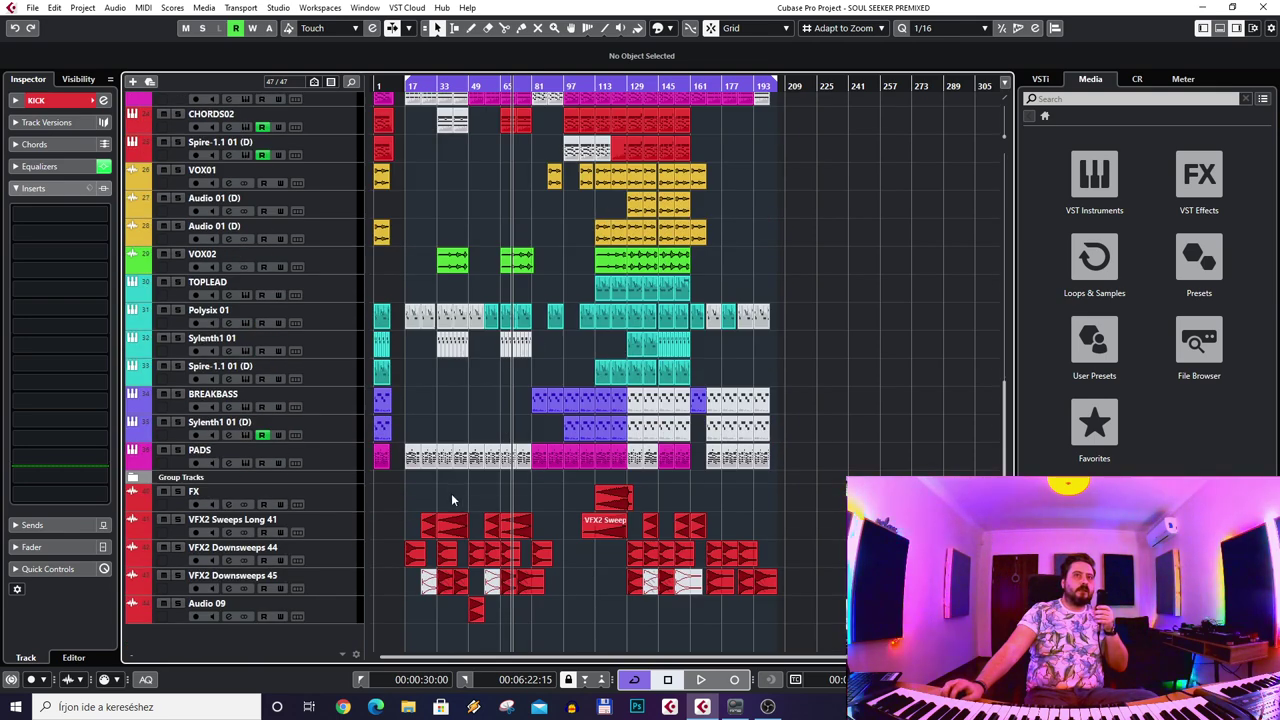
scroll(451, 492, up, 10)
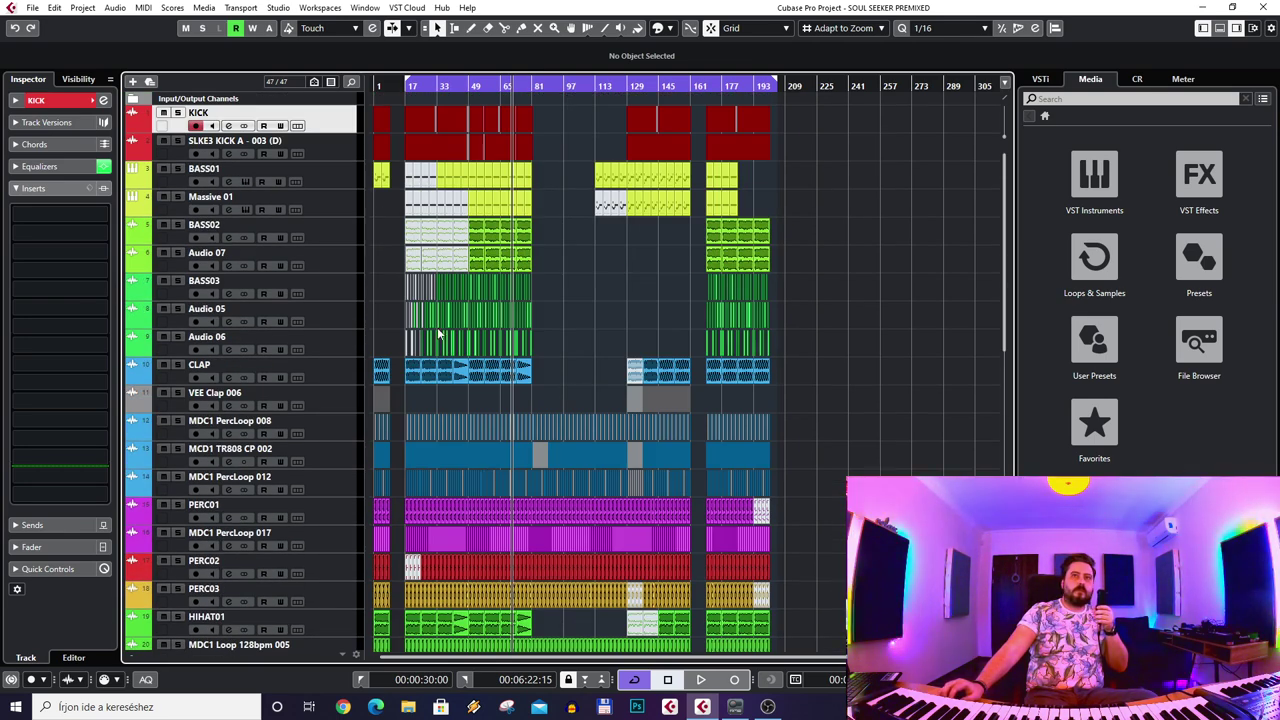
- Look through the full track list of the arrangement, from the kick to the effects tracks
scroll(569, 392, down, 10)
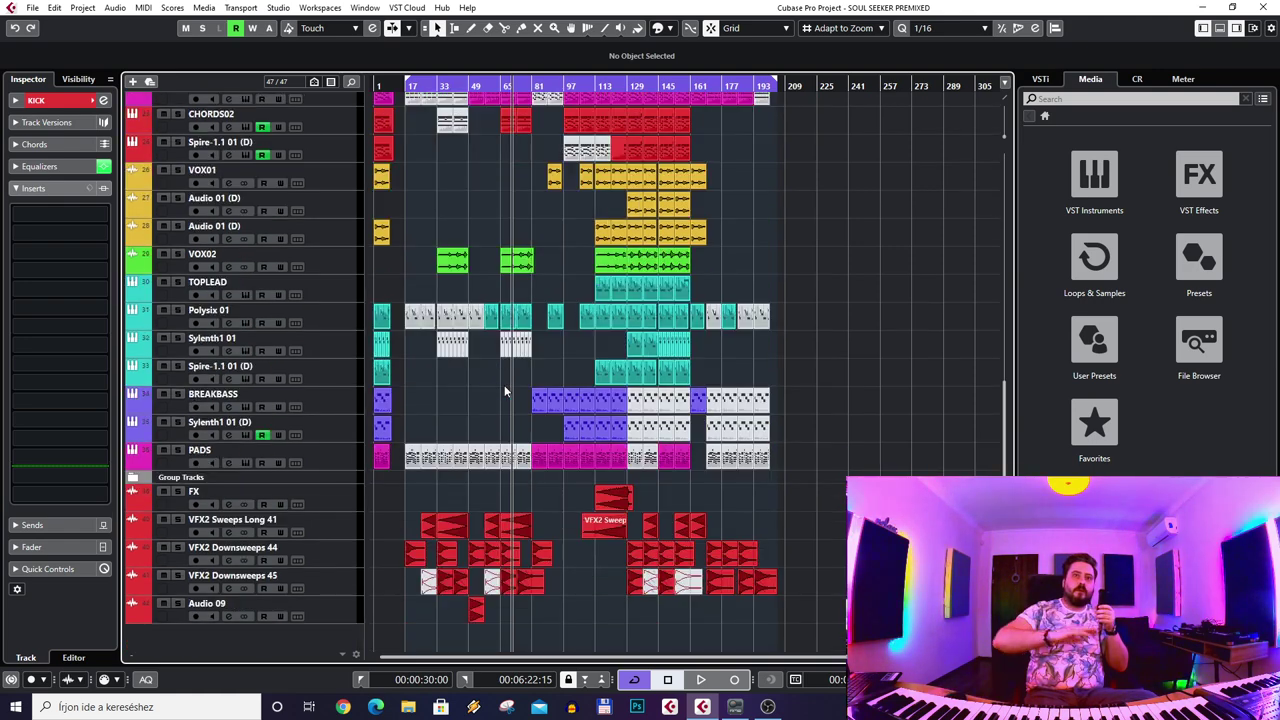
scroll(440, 400, up, 8)
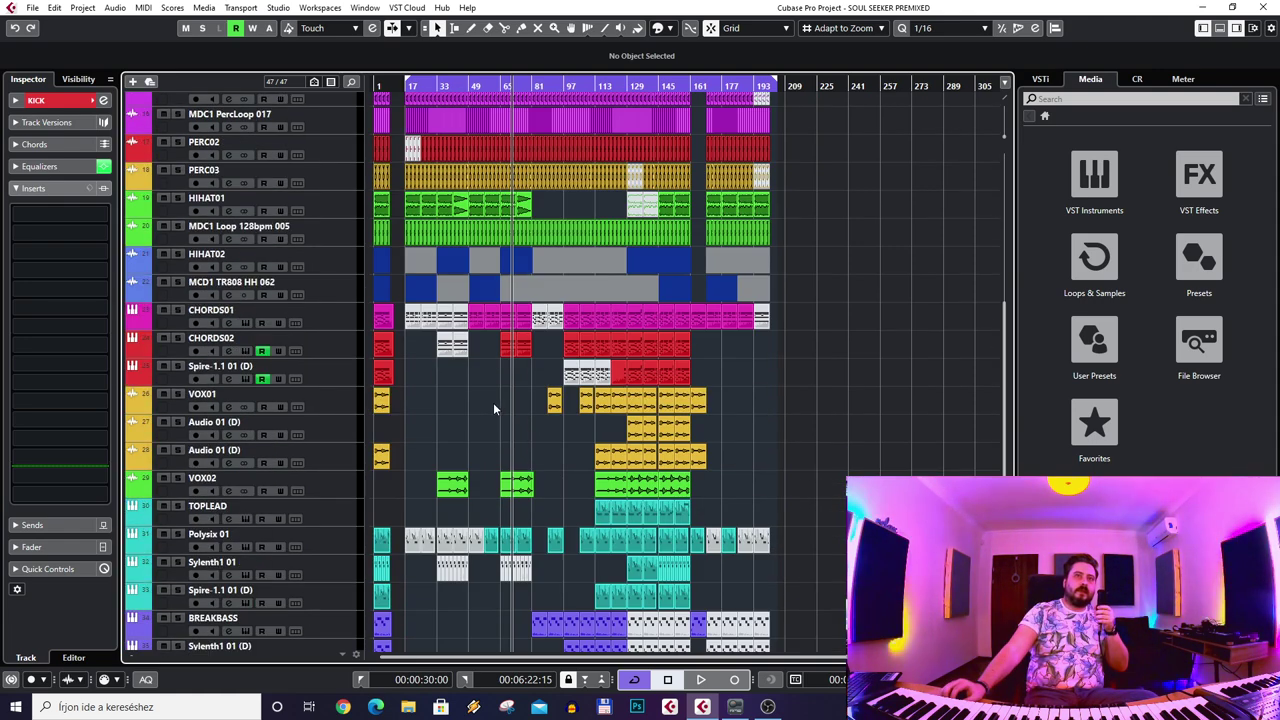
scroll(525, 400, up, 3)
scroll(515, 390, down, 10)
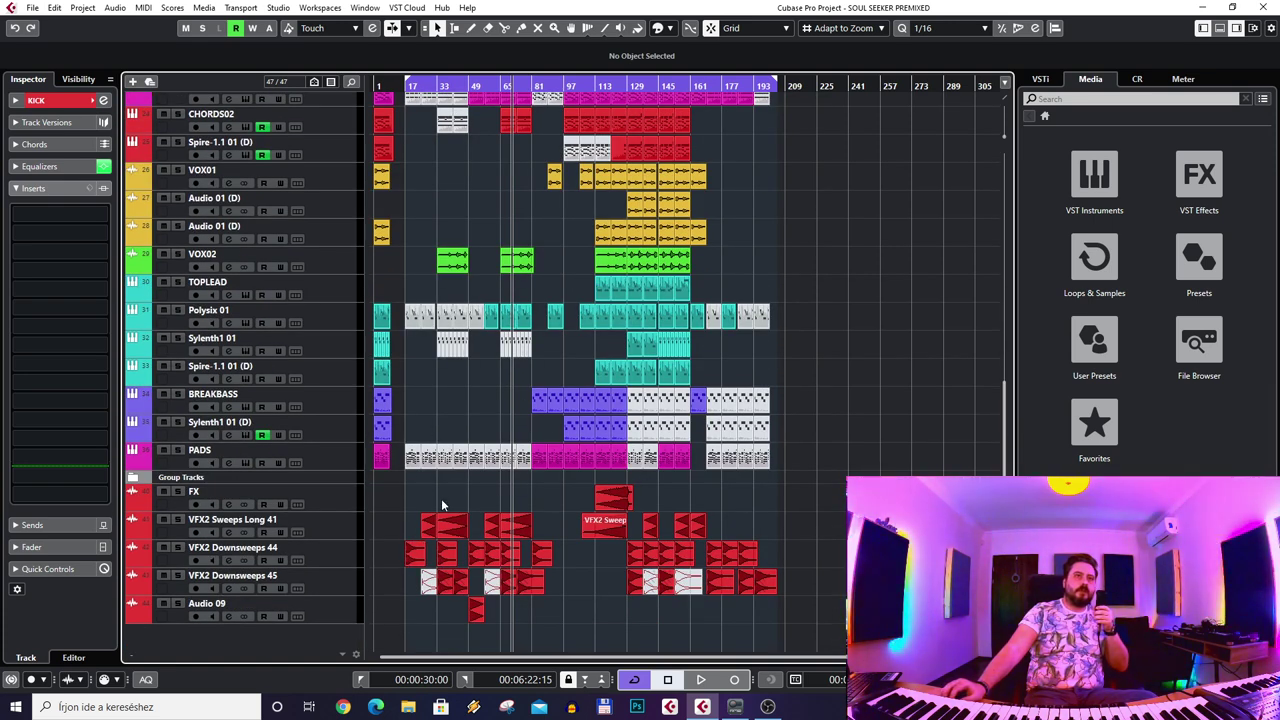
scroll(381, 600, up, 10)
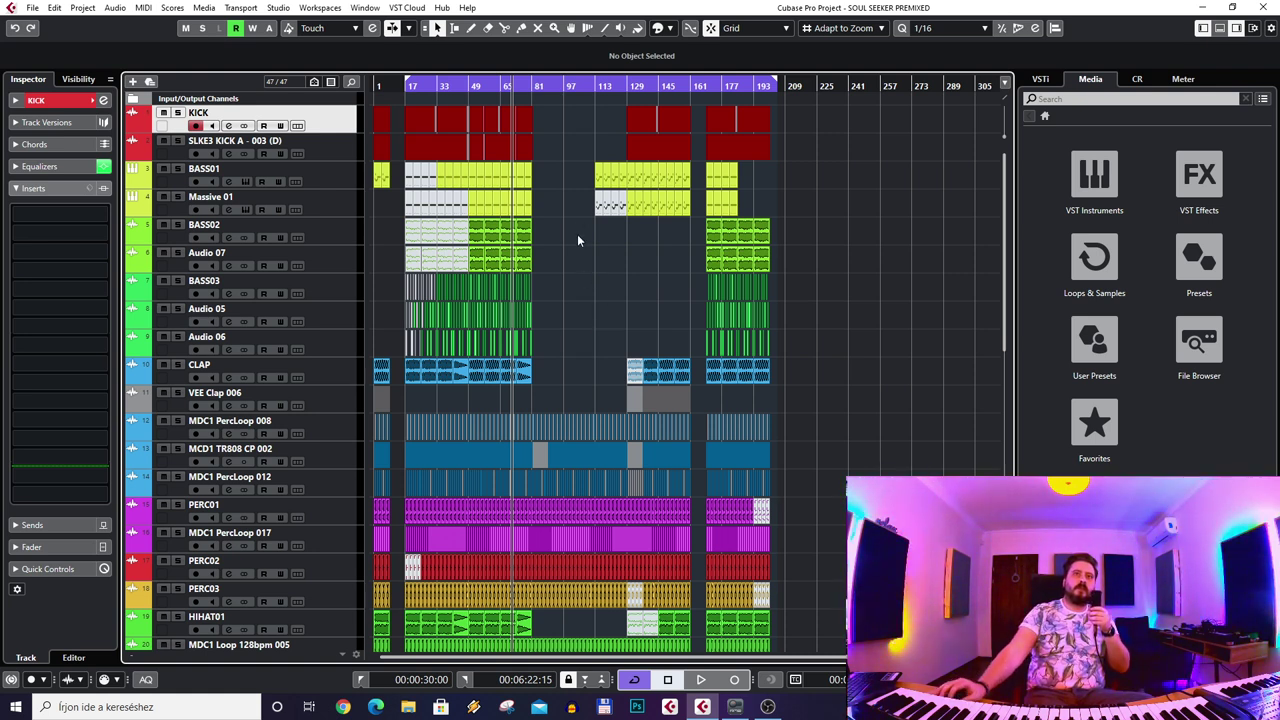
- Place the playback cursor in the break around bar 101 and review the tracks at that section
click(596, 88)
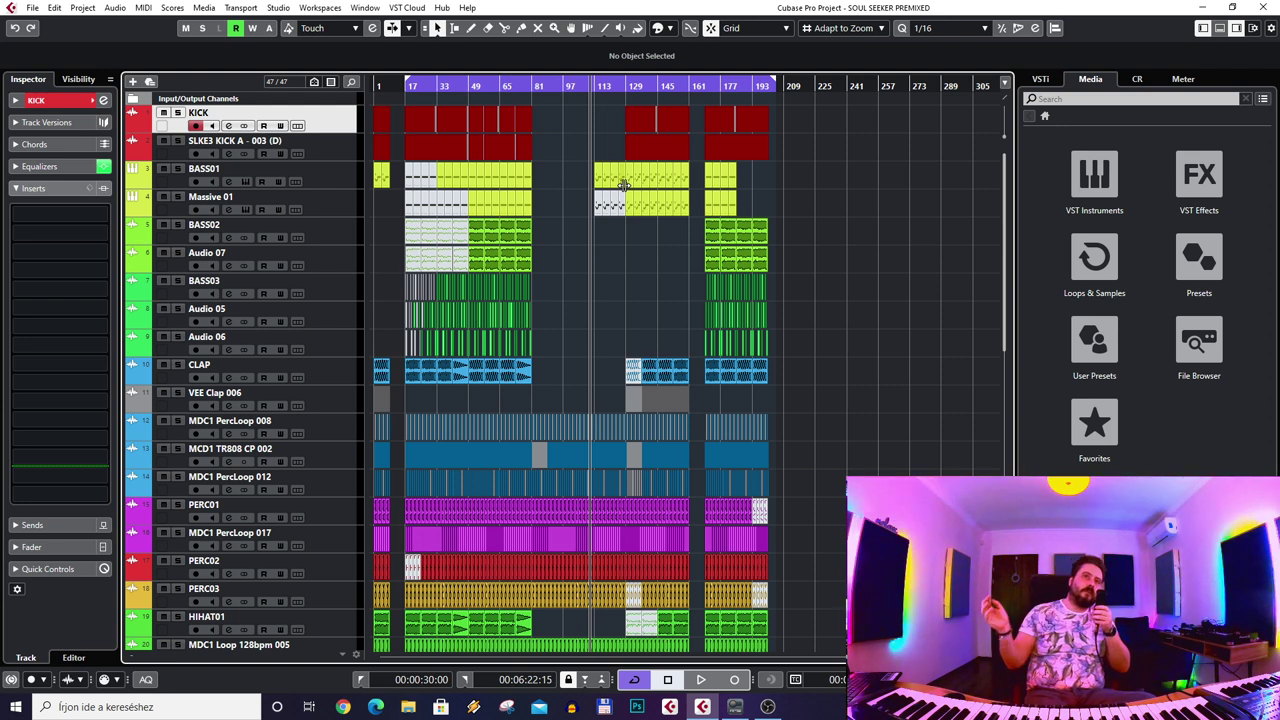
drag(612, 238, 615, 240)
click(572, 168)
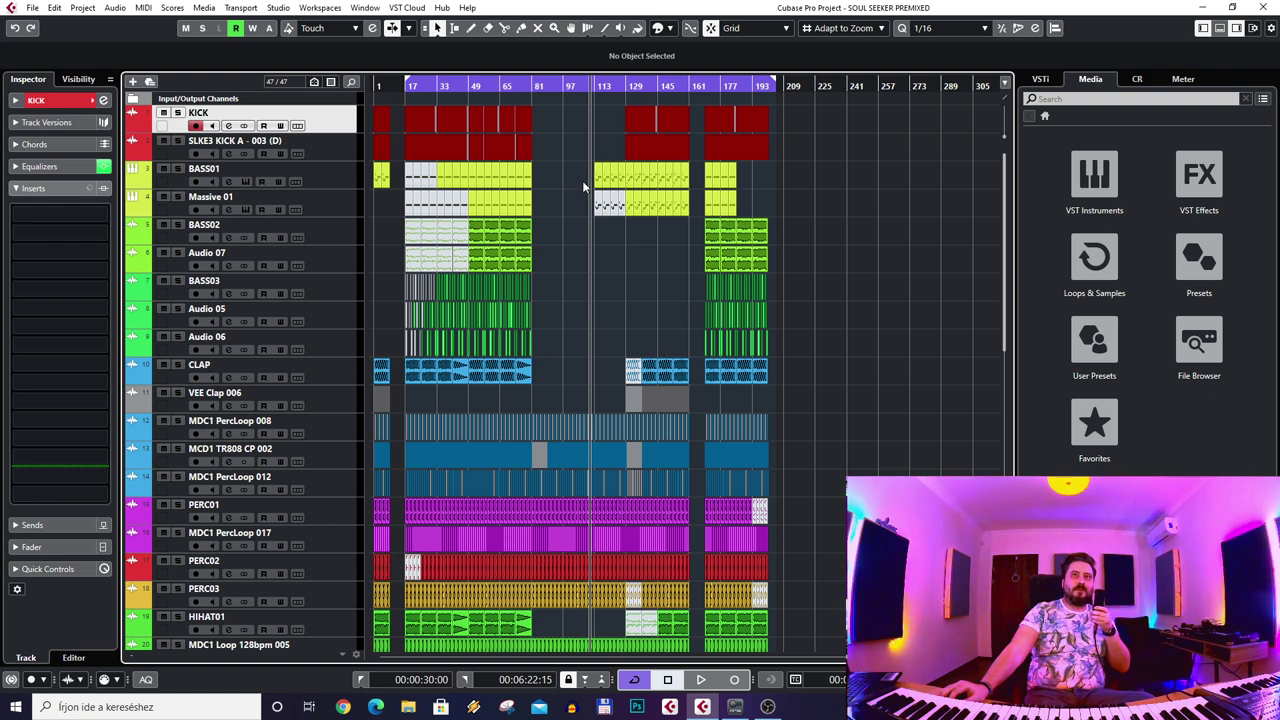
click(575, 88)
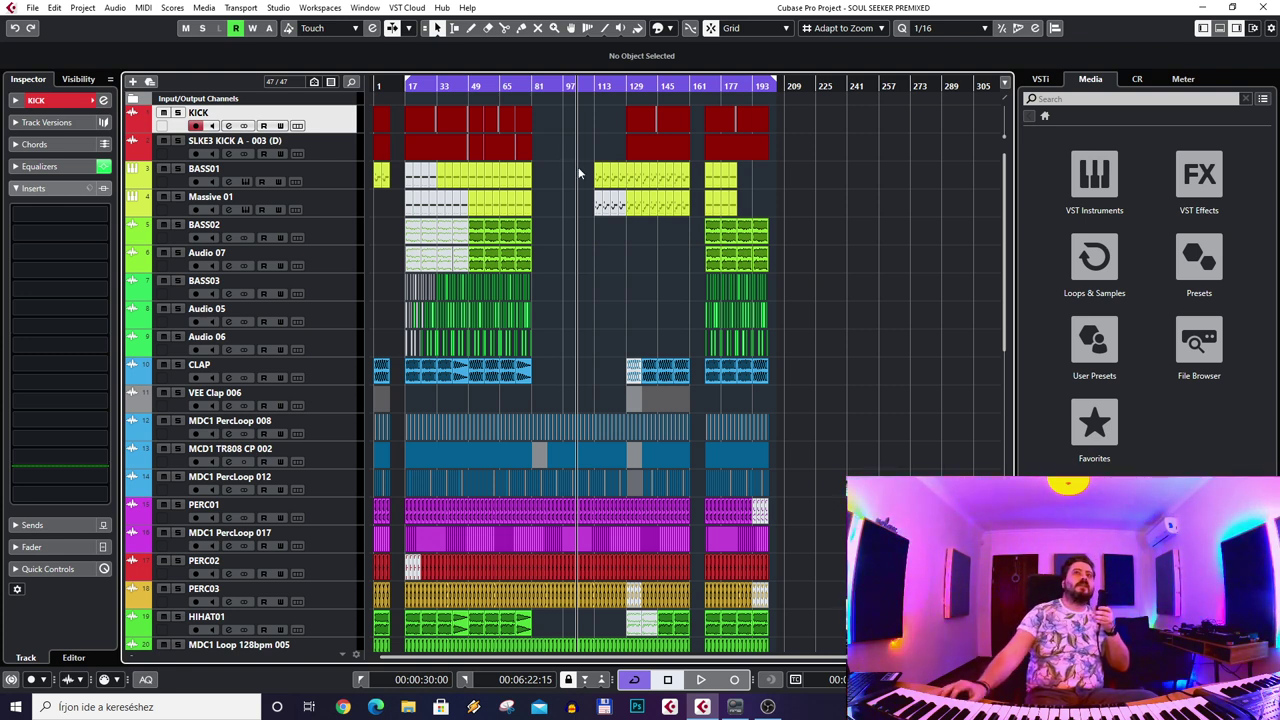
scroll(575, 254, down, 4)
scroll(575, 254, down, 4)
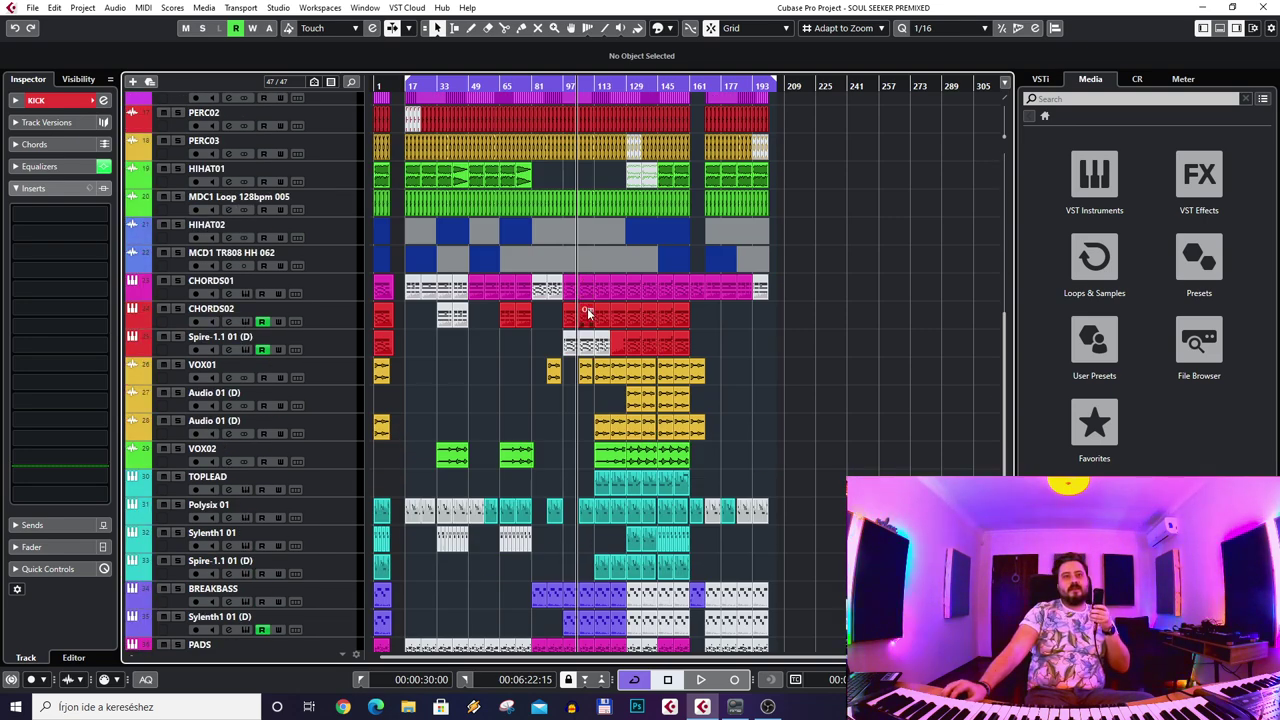
scroll(586, 300, down, 3)
scroll(576, 334, up, 5)
scroll(578, 333, up, 6)
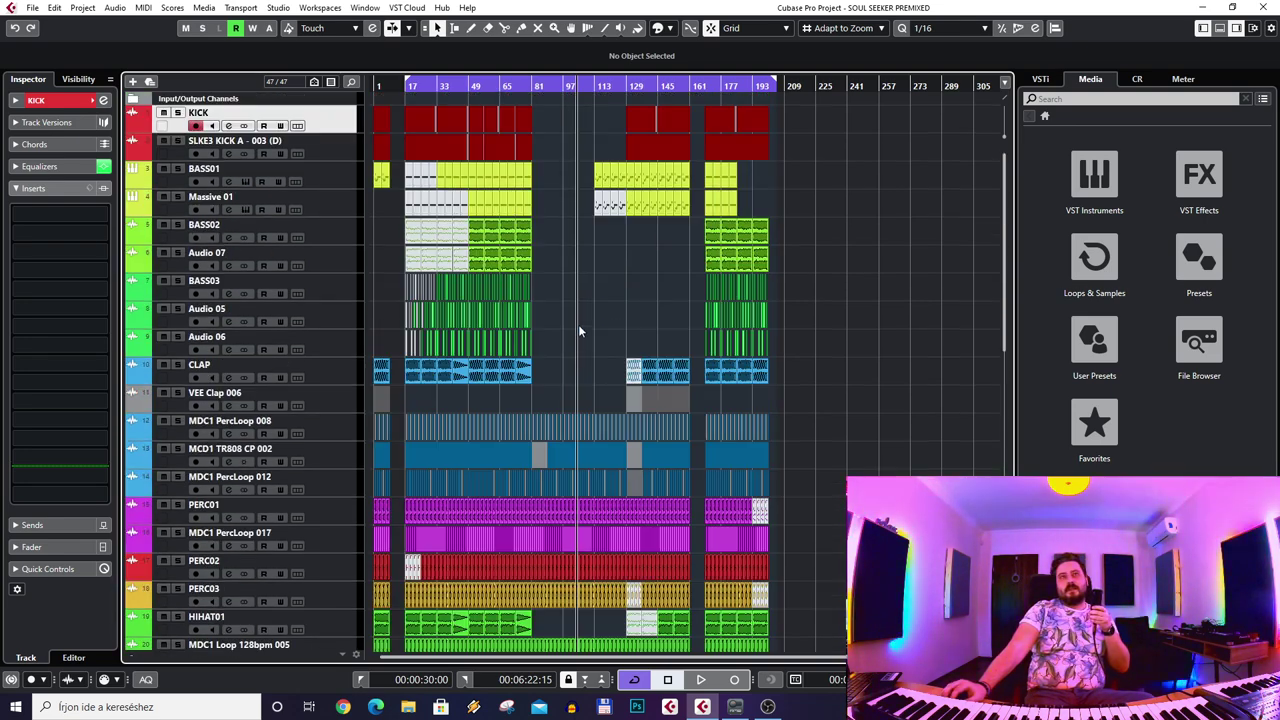
- Select the SLKE3 KICK A - 003 (D) track and examine the arrangement around bars 30 to 50 across all tracks
click(319, 152)
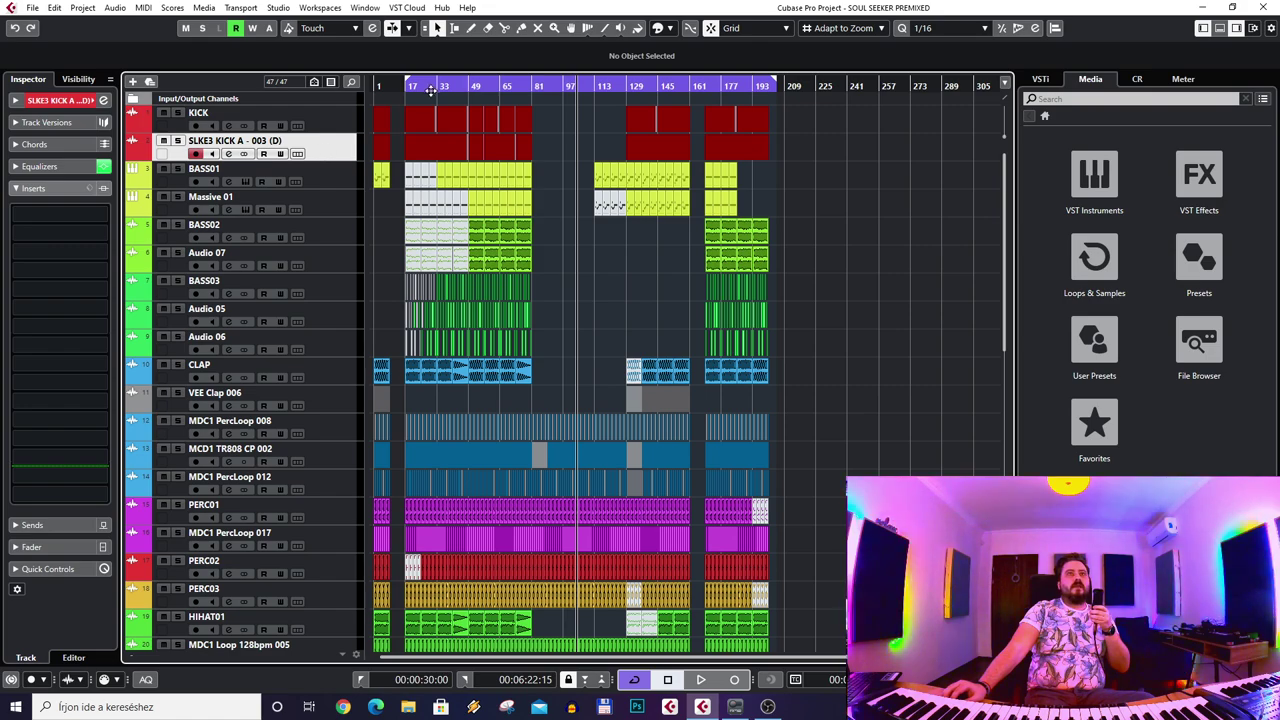
scroll(423, 116, up, 4)
scroll(423, 116, down, 6)
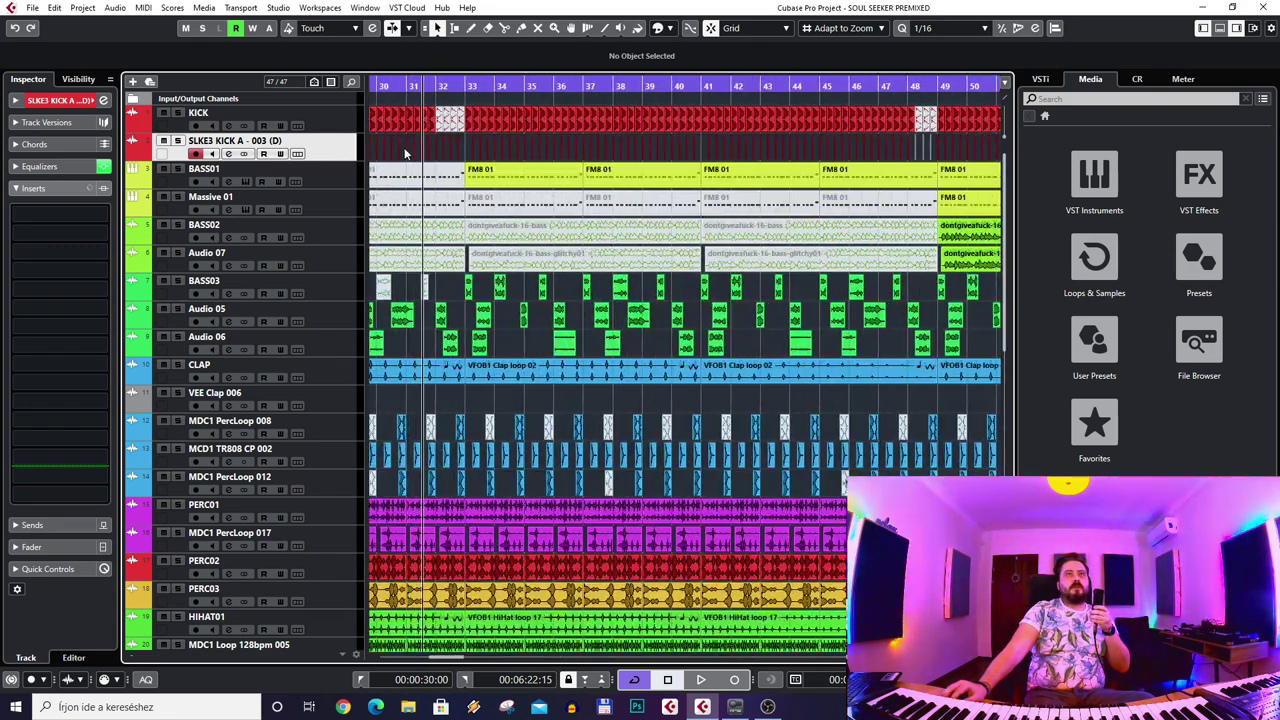
scroll(430, 108, up, 4)
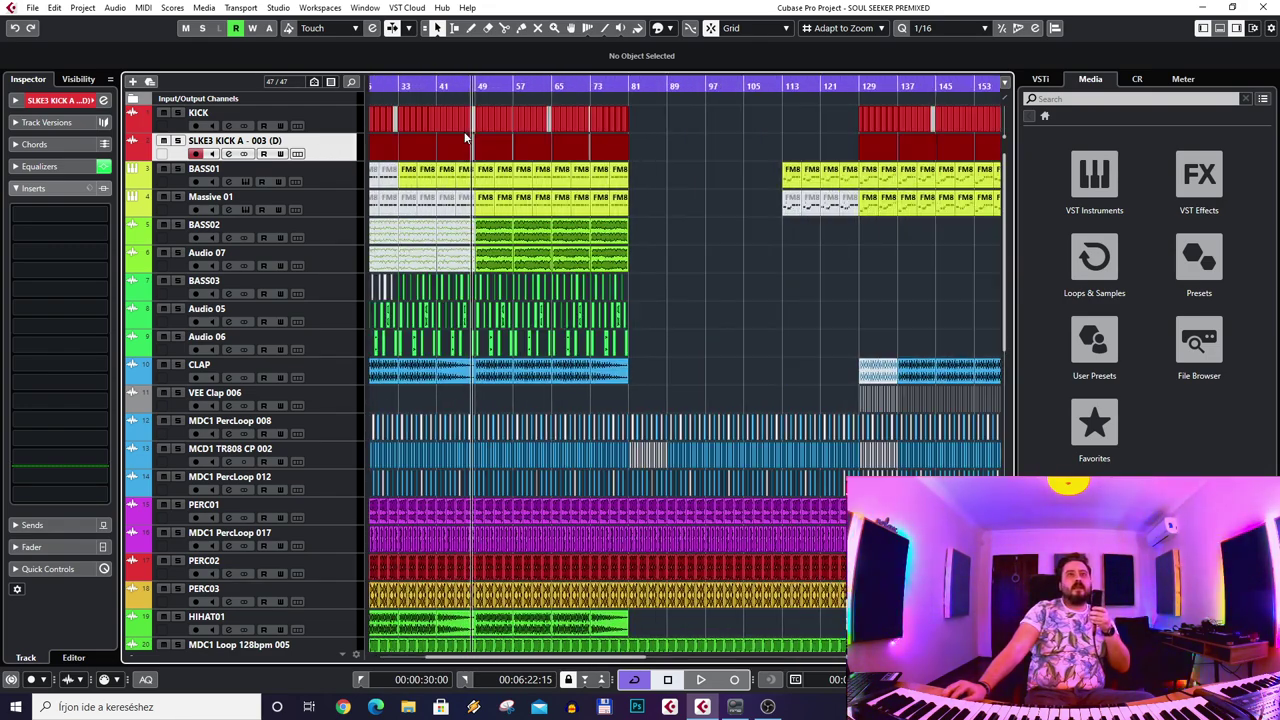
scroll(660, 232, down, 7)
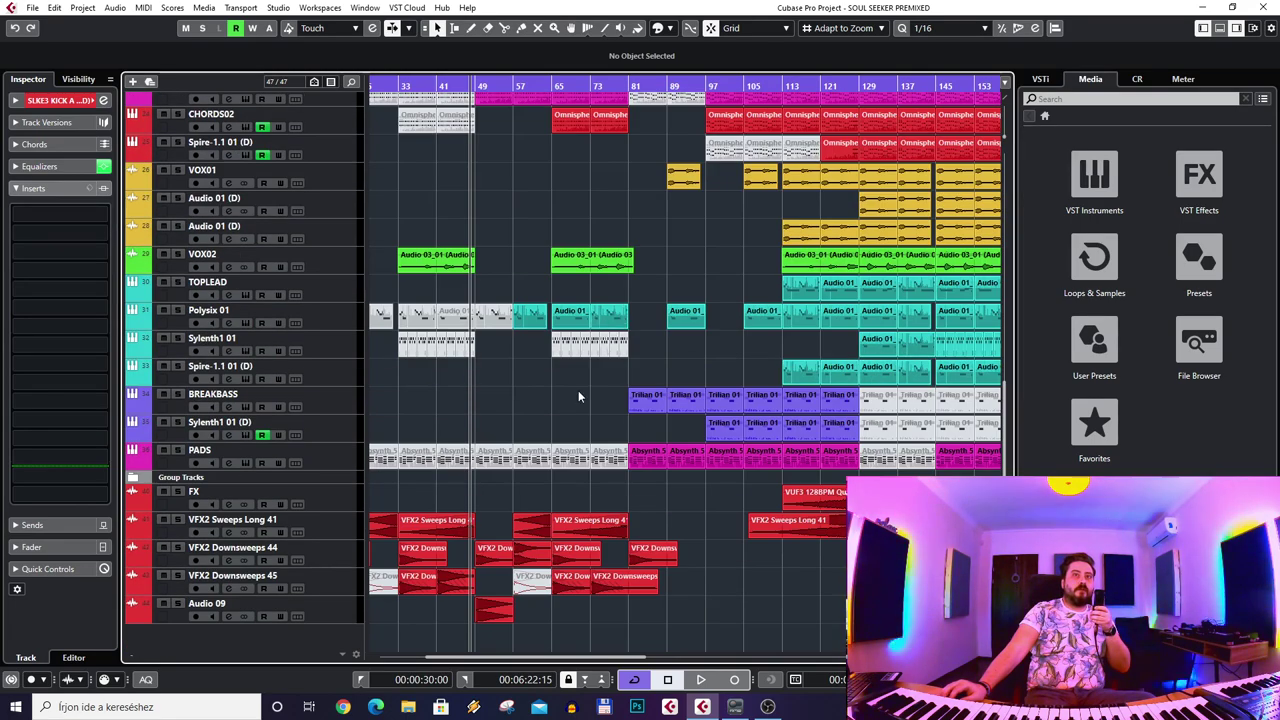
scroll(578, 387, up, 5)
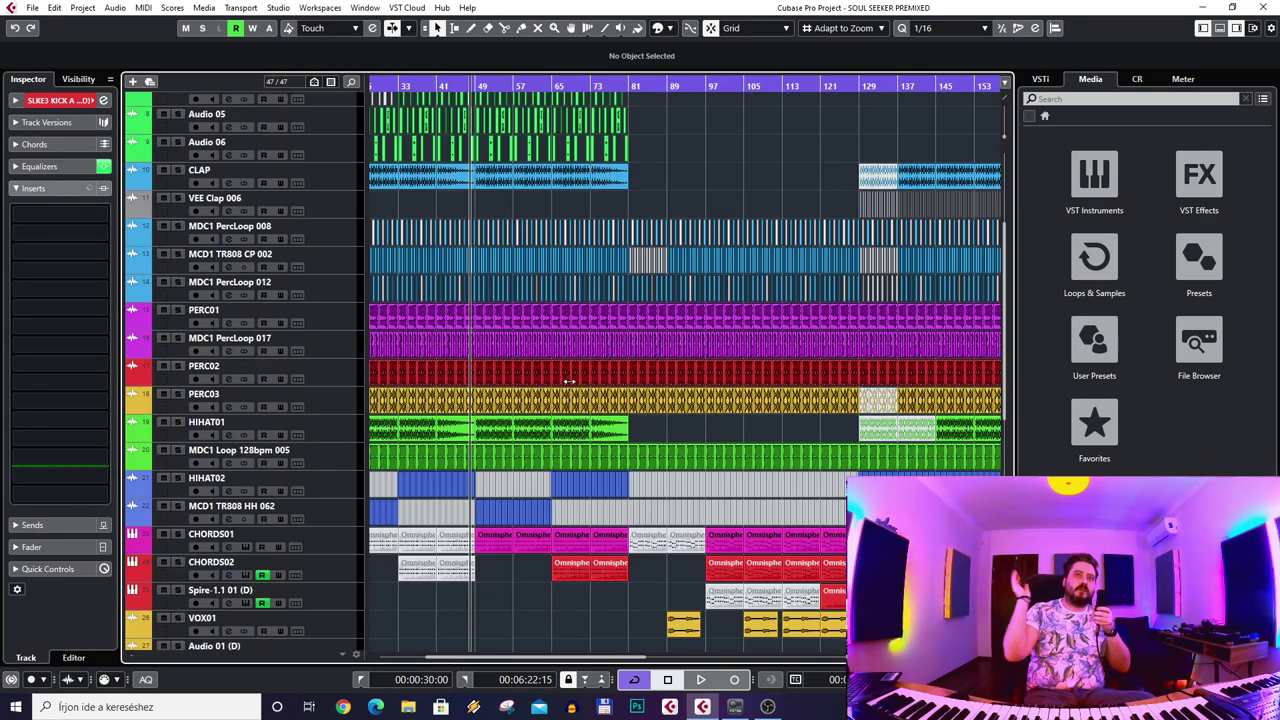
scroll(664, 392, down, 5)
scroll(664, 392, down, 3)
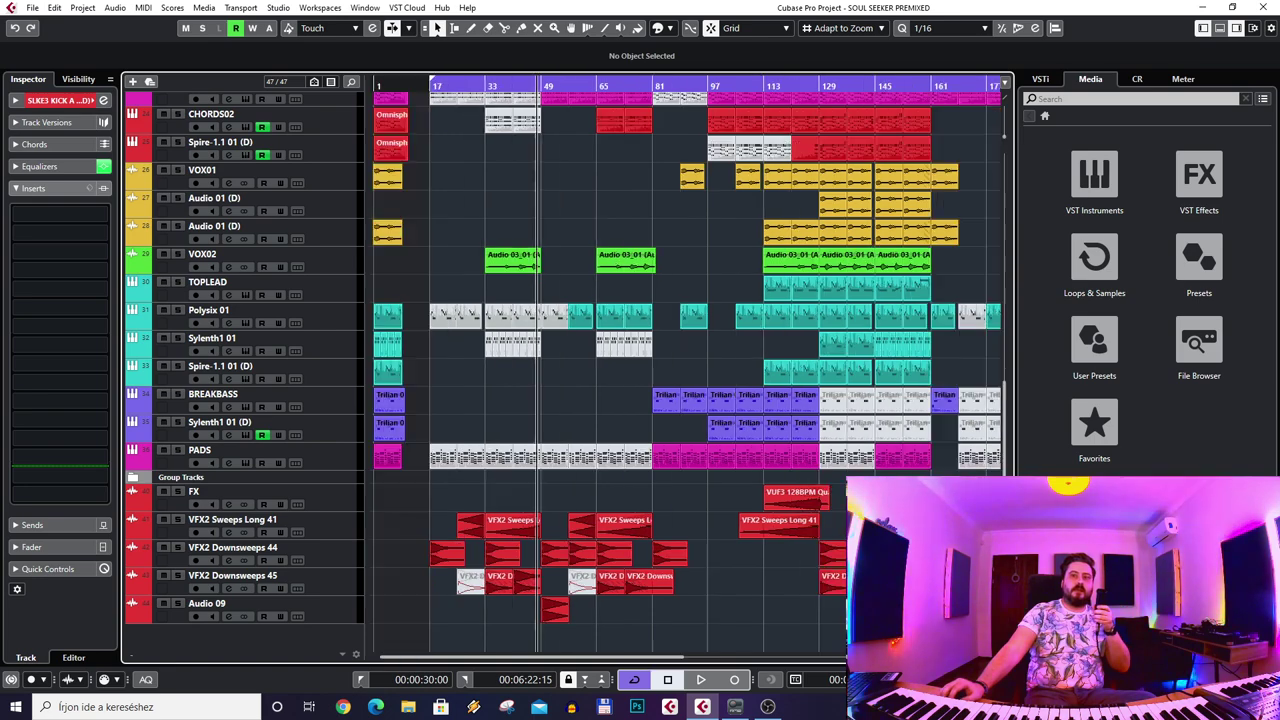
scroll(729, 422, up, 4)
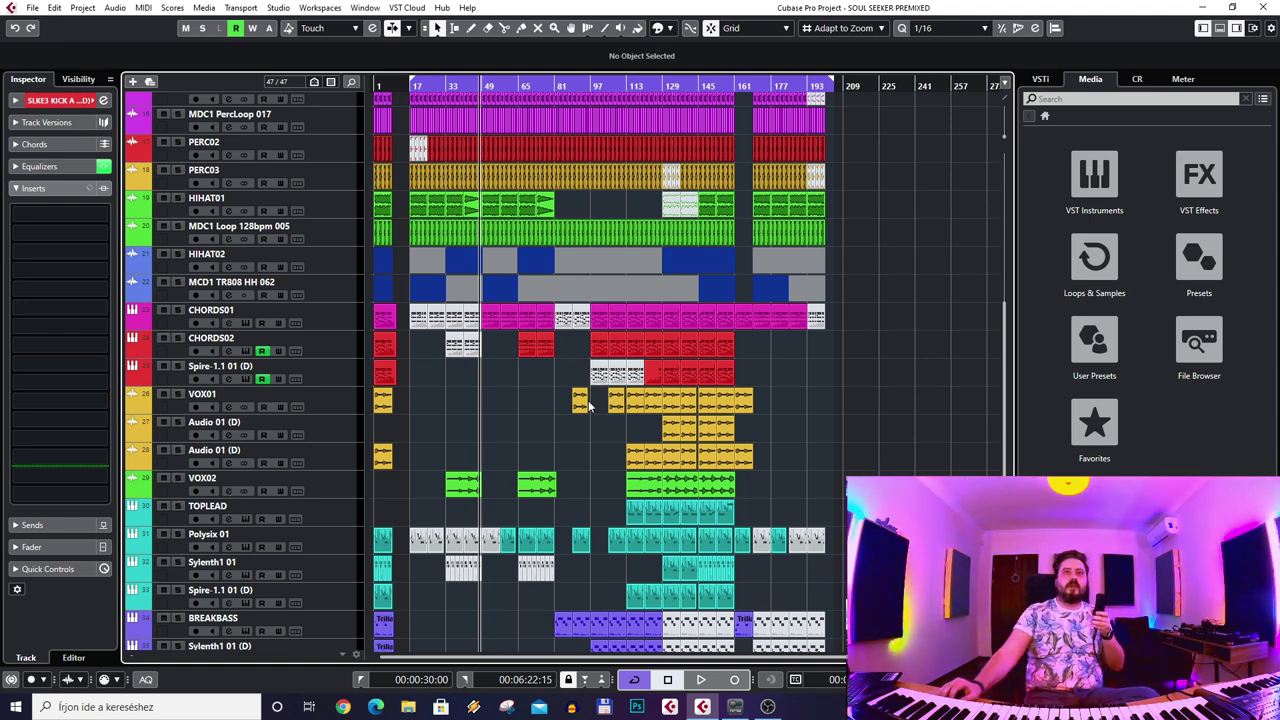
scroll(591, 404, down, 4)
scroll(591, 404, up, 4)
scroll(271, 586, down, 6)
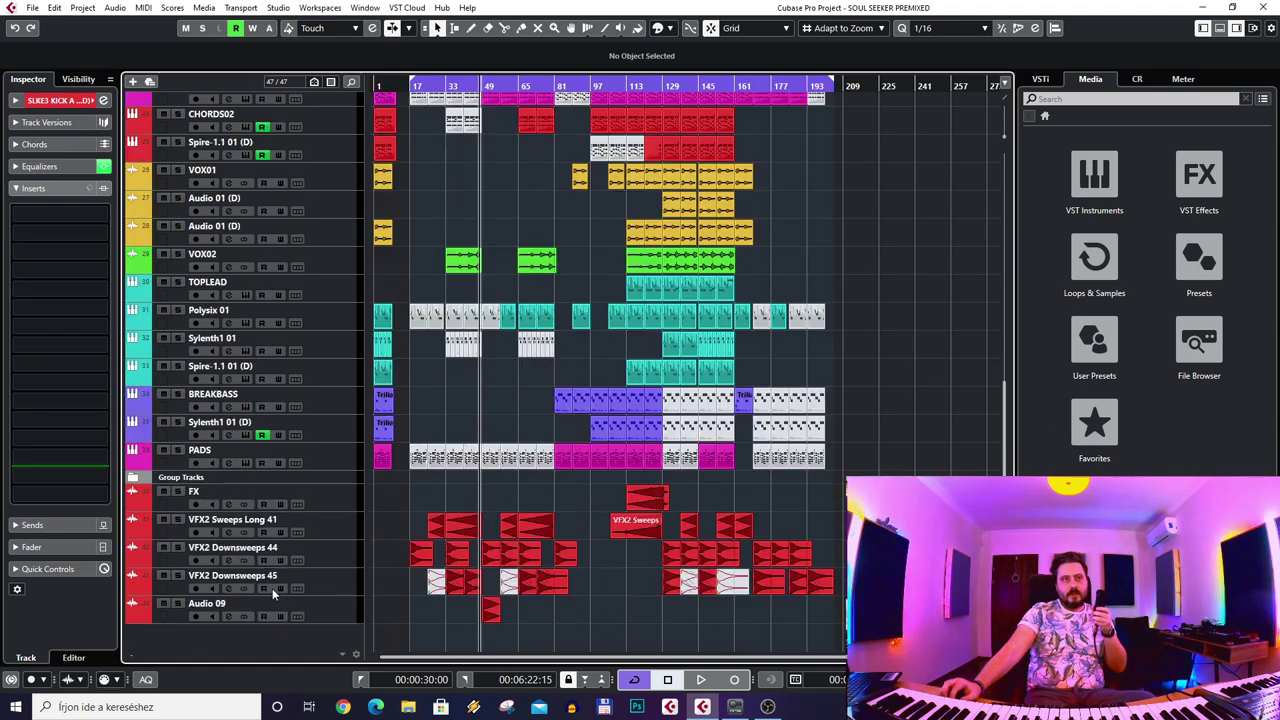
scroll(337, 613, up, 12)
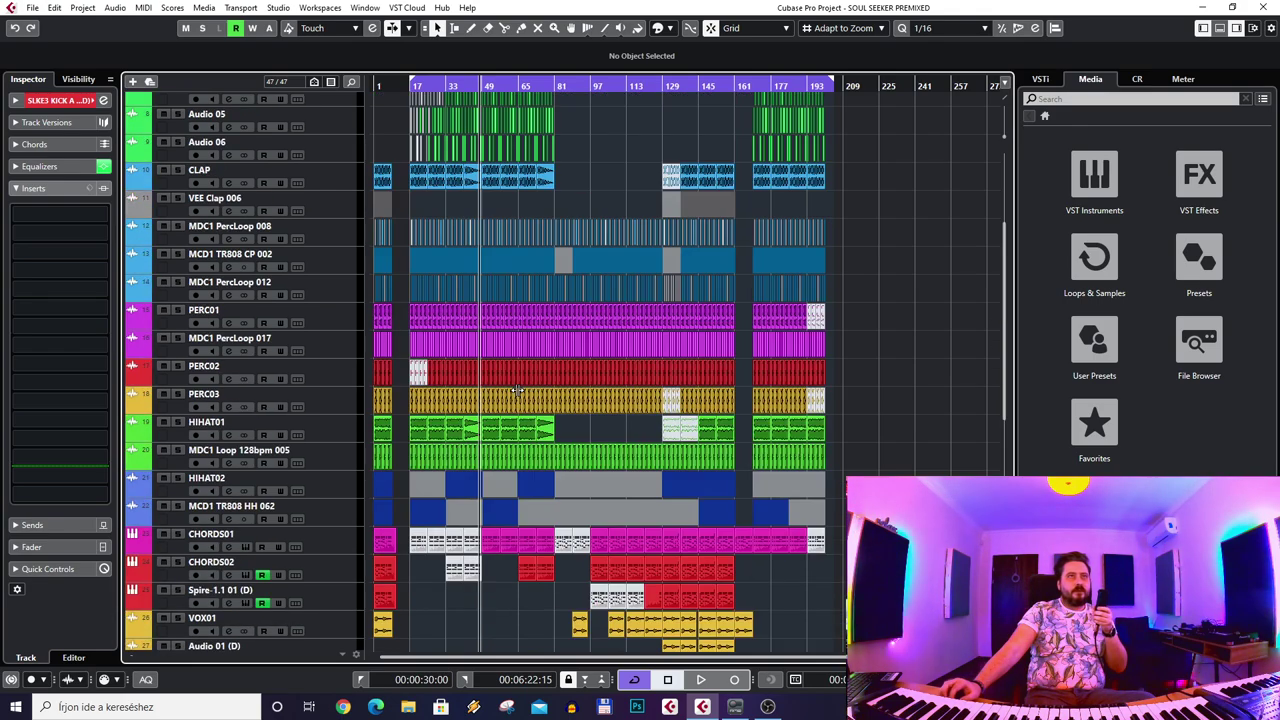
- Select the KICK track, review the arrangement's layers, and place the playback cursor just before bar 33
click(347, 118)
scroll(486, 300, down, 12)
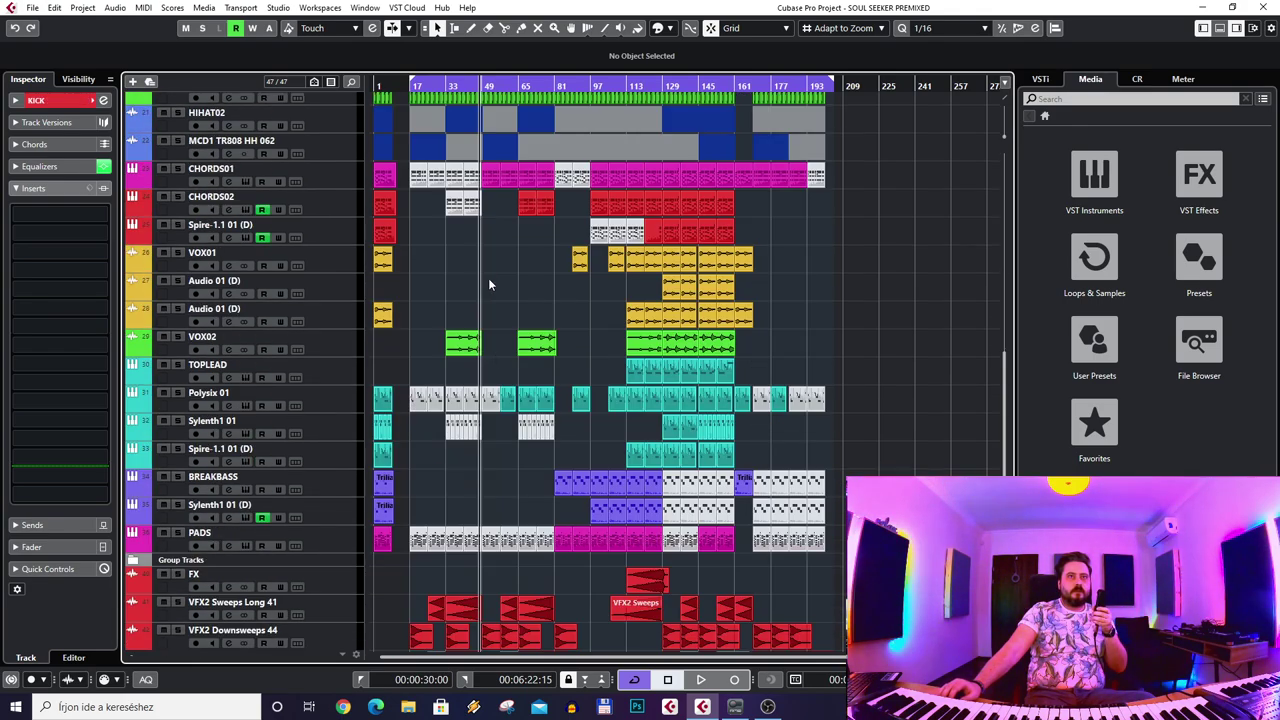
scroll(534, 401, up, 3)
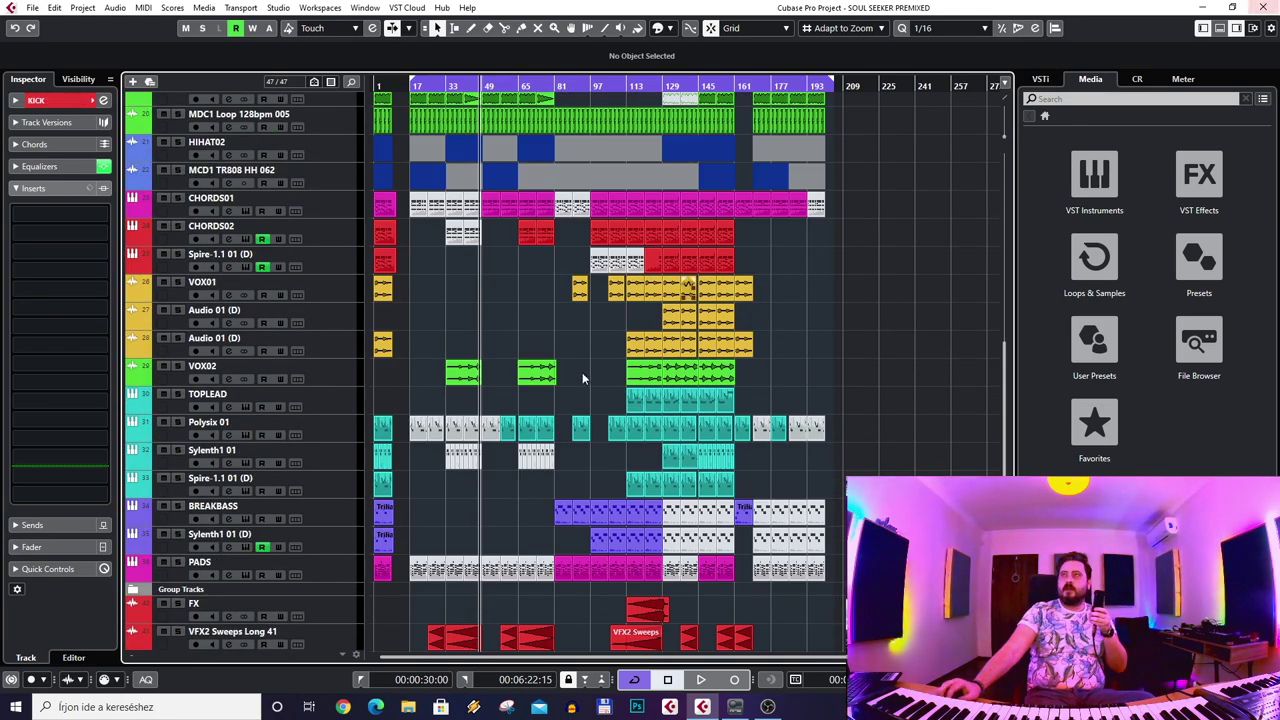
scroll(582, 372, down, 3)
scroll(536, 428, up, 12)
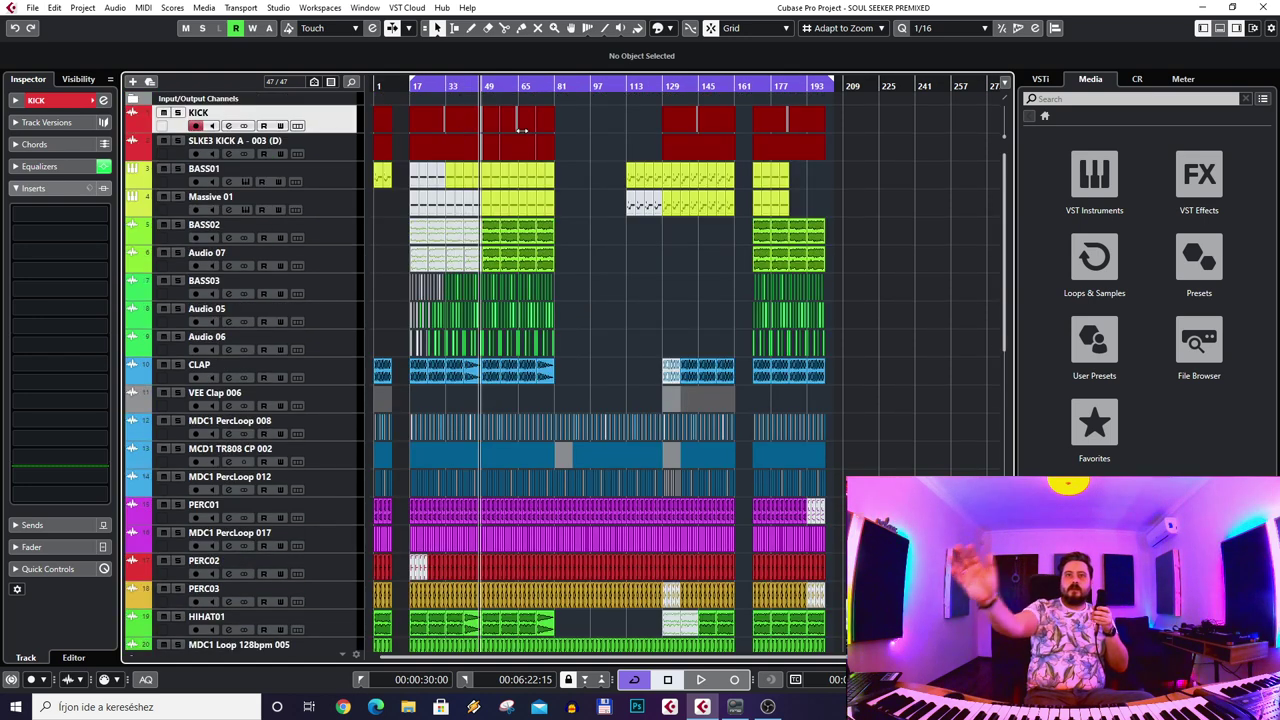
scroll(445, 86, up, 2)
click(425, 90)
scroll(425, 94, up, 2)
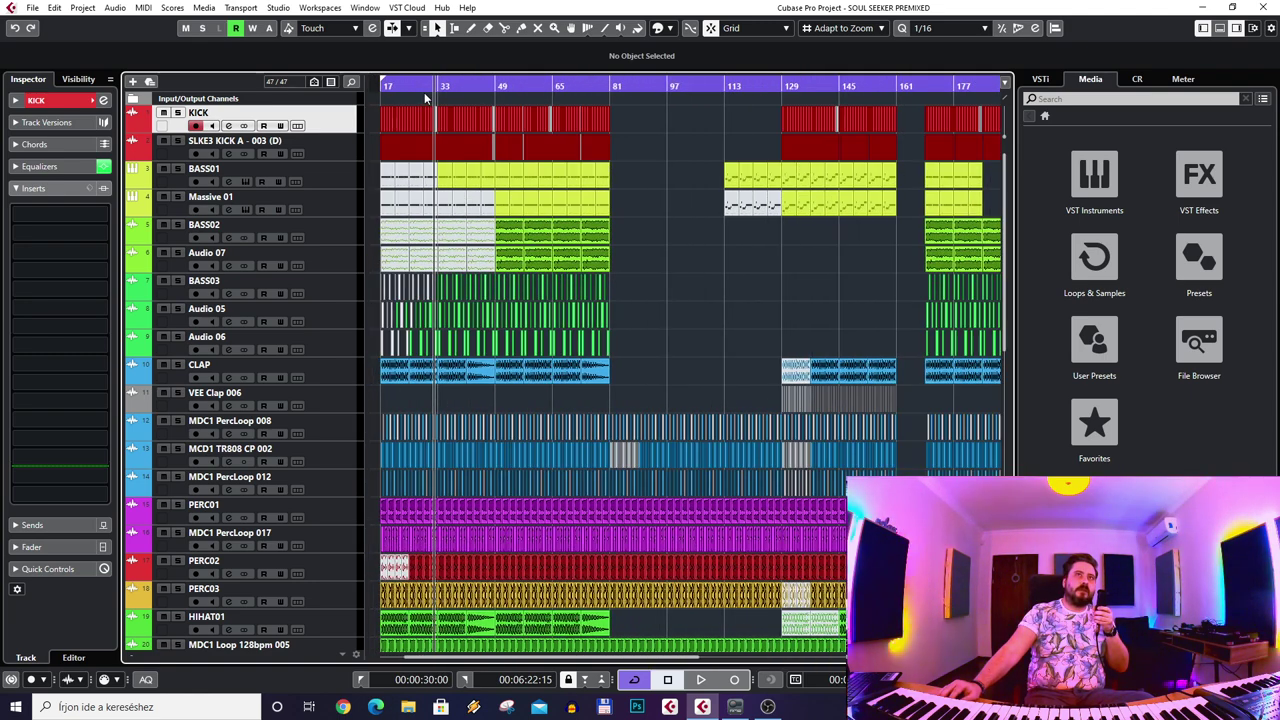
scroll(425, 92, down, 2)
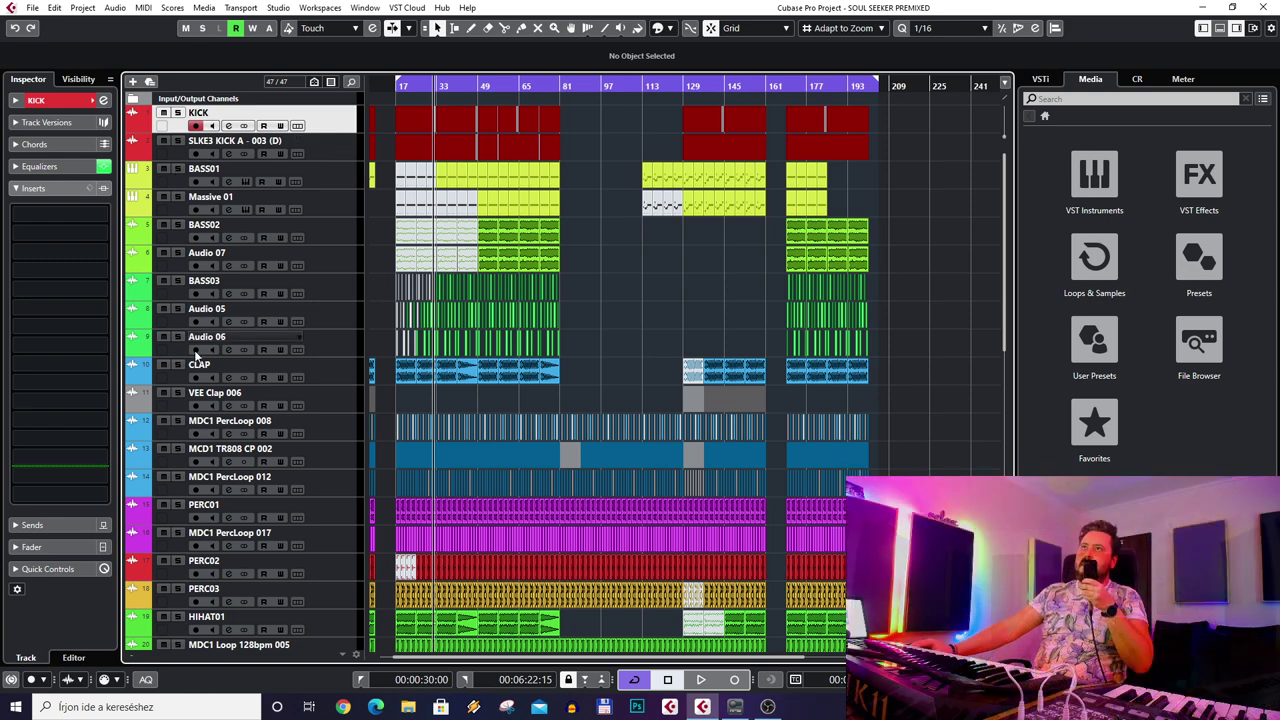
- Inspect the Group Tracks folder, the Audio 09 track and the PADS track by selecting each one
scroll(288, 456, down, 10)
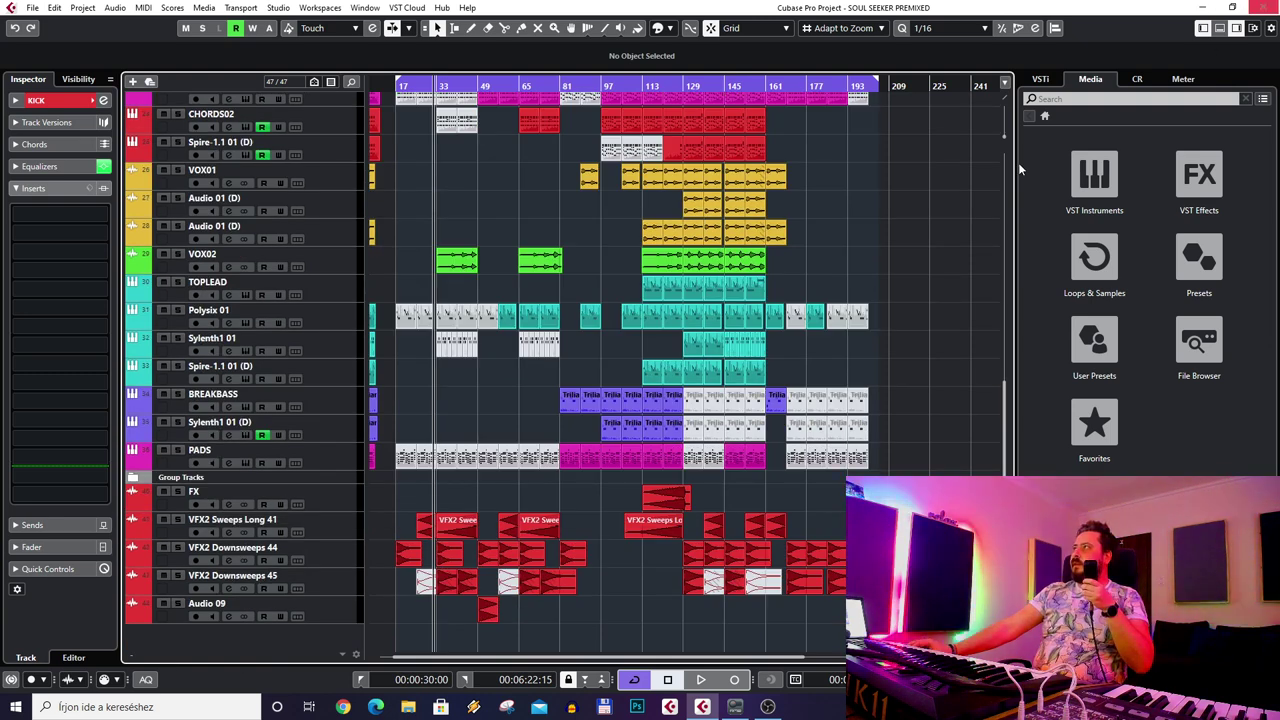
click(176, 478)
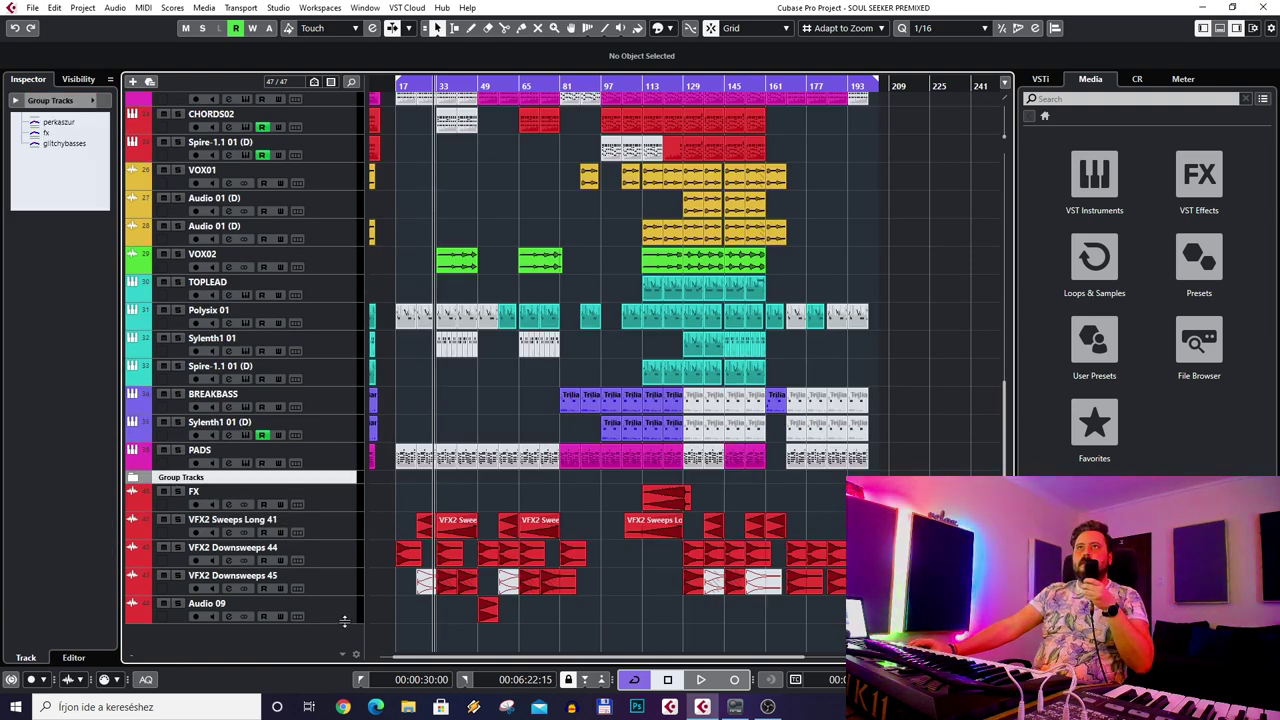
click(344, 618)
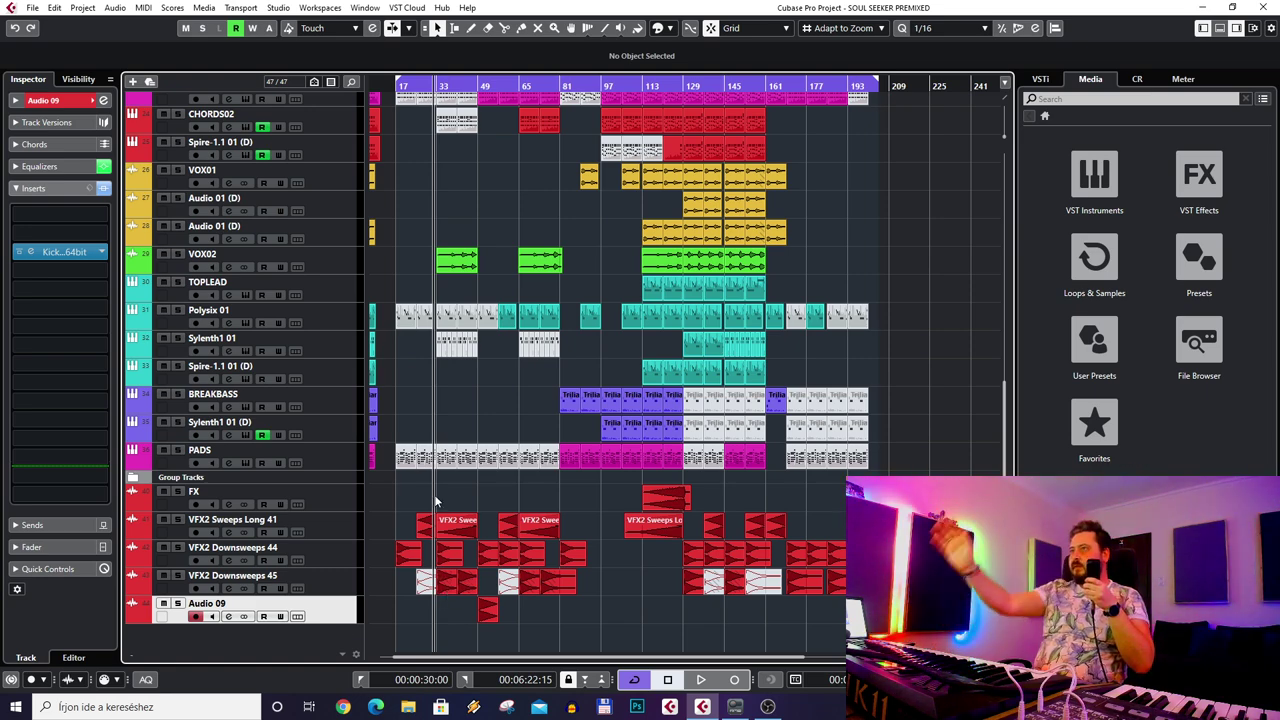
scroll(430, 379, up, 5)
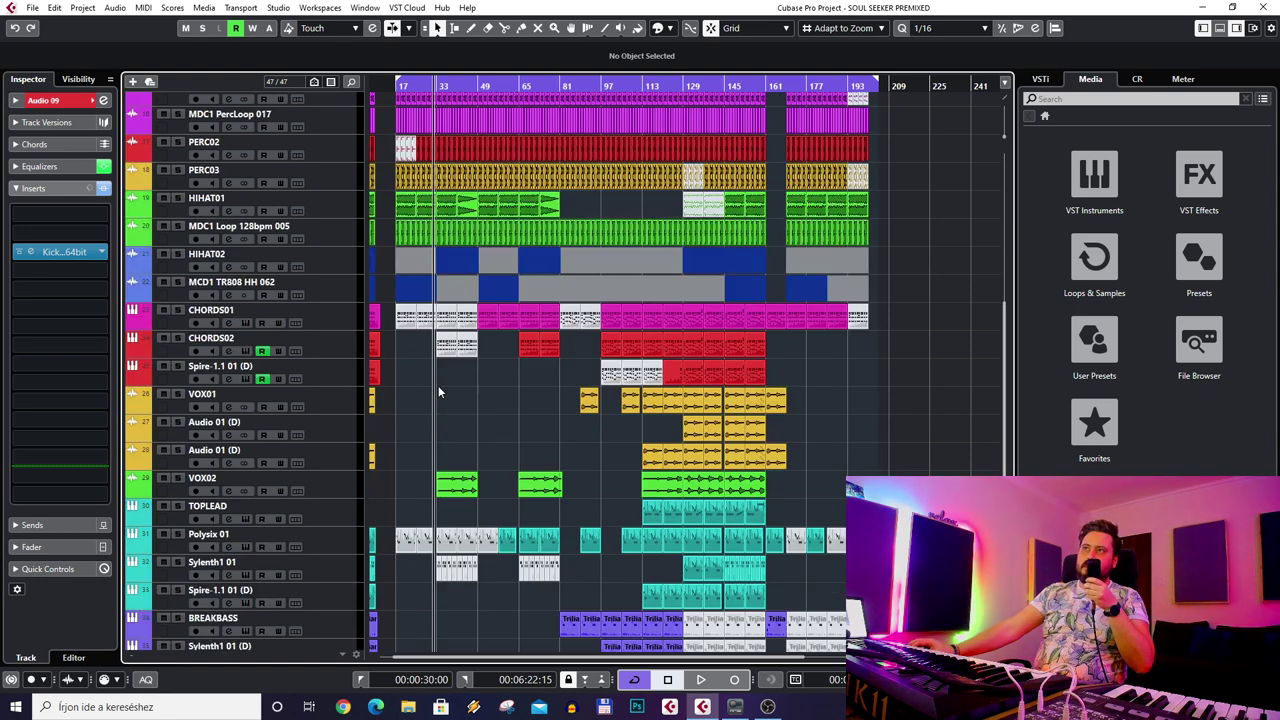
scroll(438, 385, down, 5)
click(320, 462)
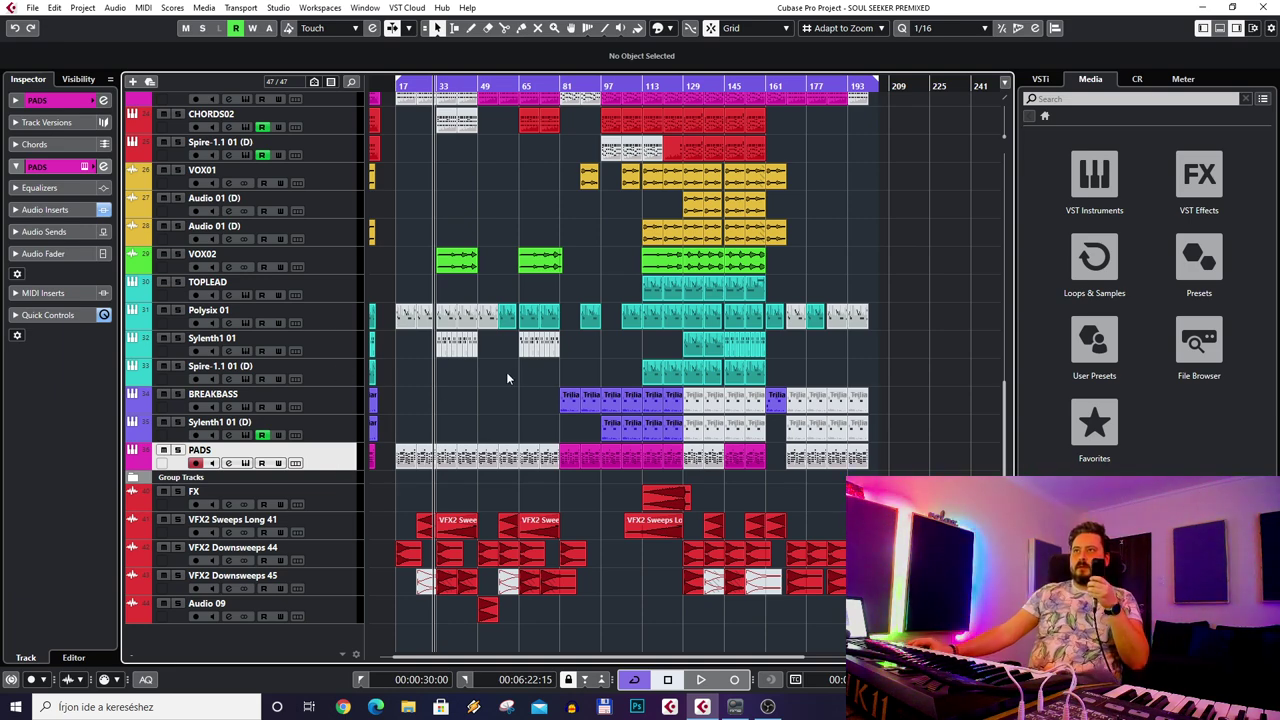
- Play the arrangement briefly from just after bar 49, and stop playback
scroll(510, 374, up, 6)
scroll(489, 197, up, 5)
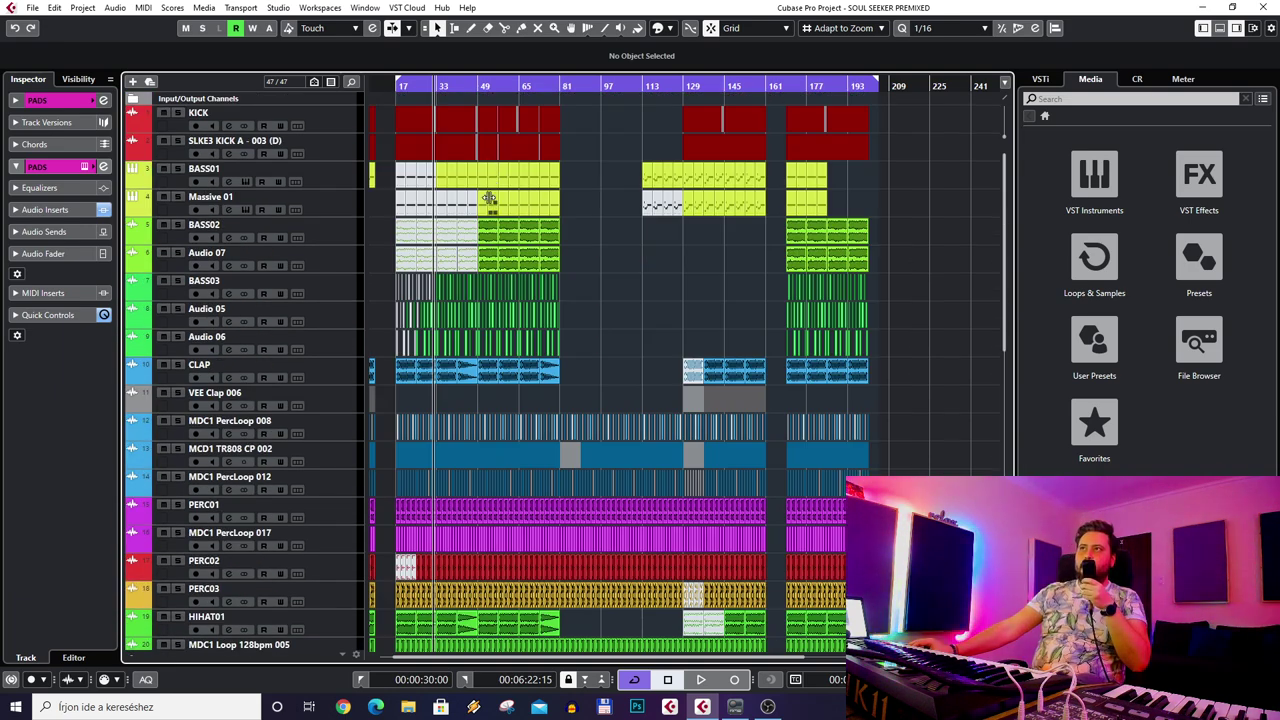
double_click(487, 86)
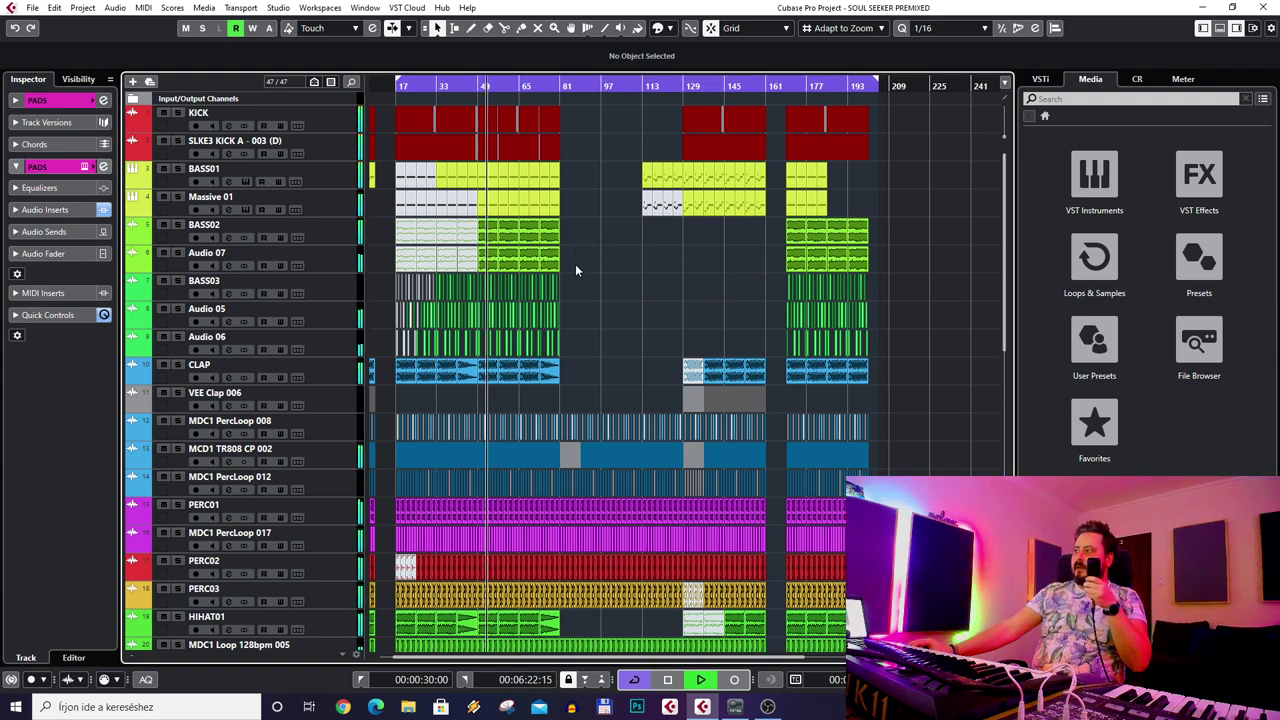
key(space)
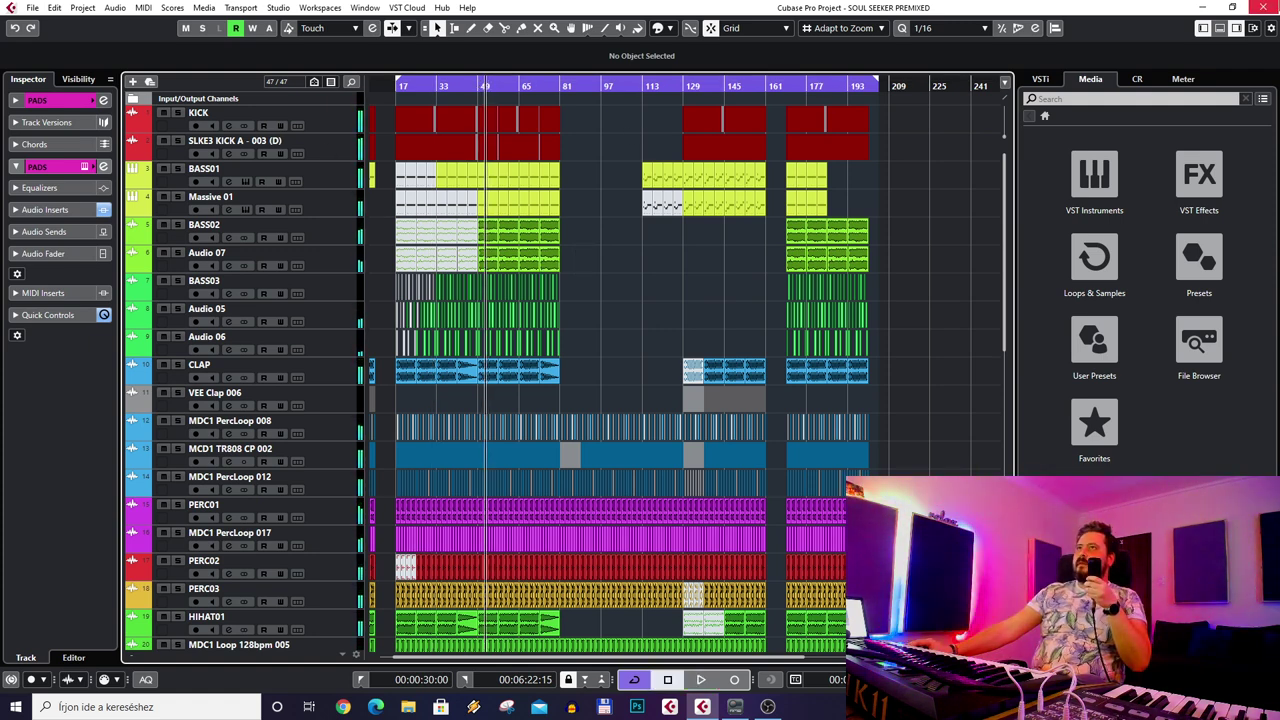
- Close the SOUL SEEKER PREMIXED project
key(ctrl+w)
key(Tab)
key(Return)
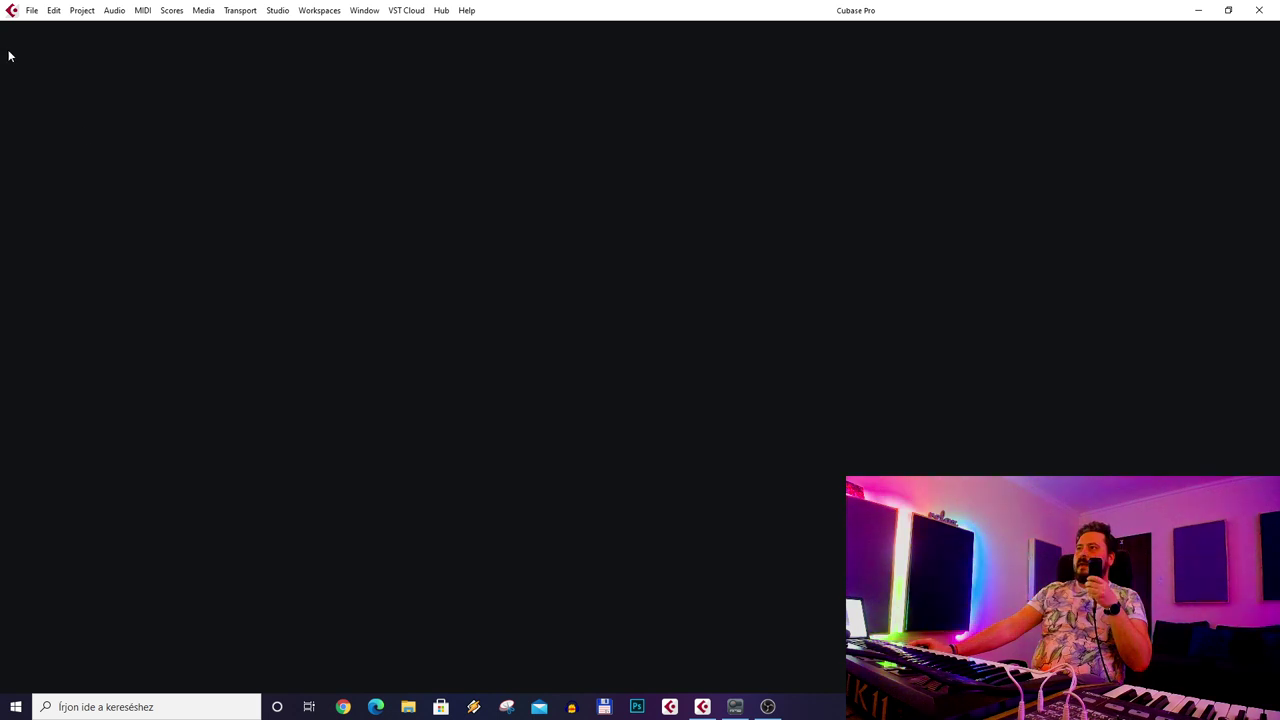
- Open the project SOUL SEEKER MIXED.cpr from the 2021.02 folder
click(32, 10)
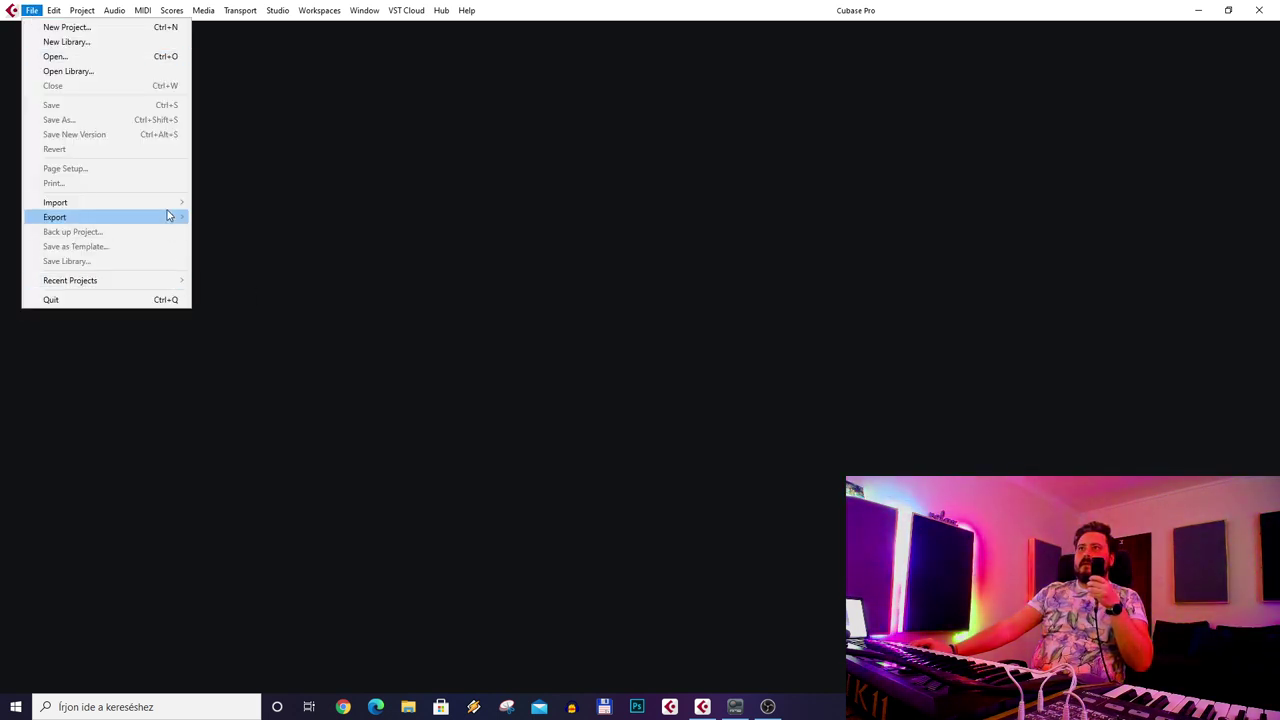
click(69, 58)
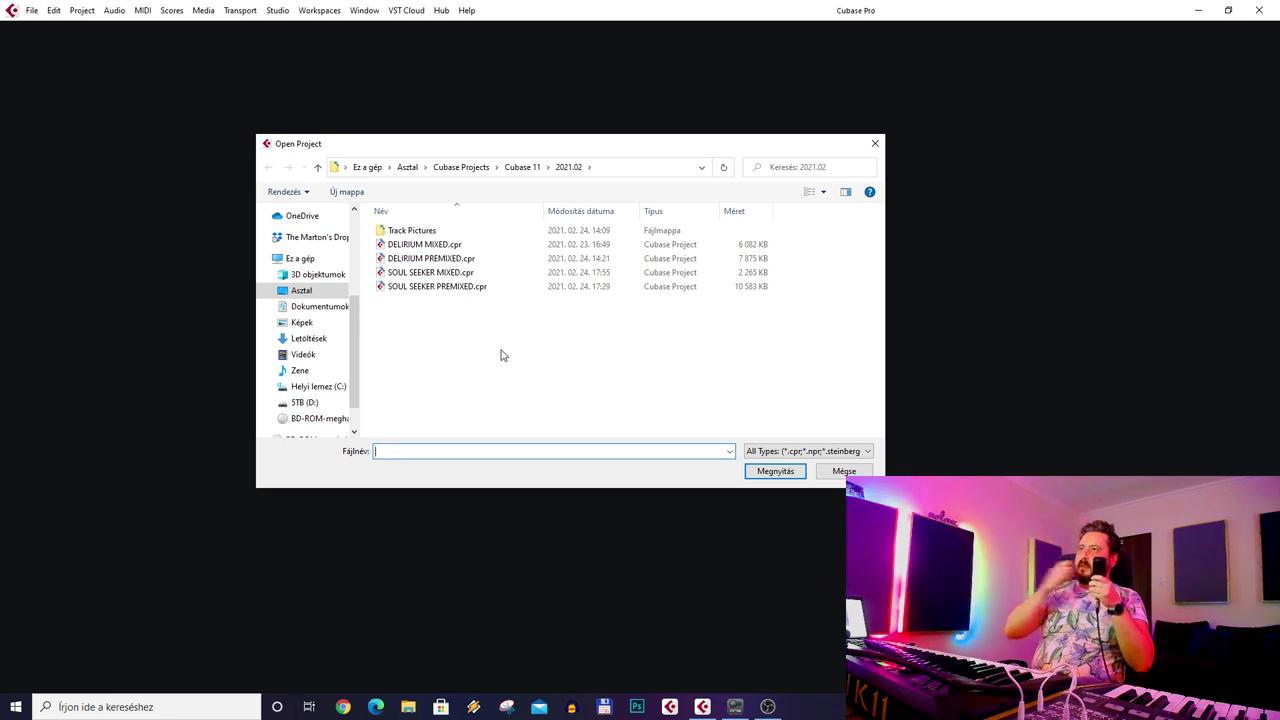
double_click(462, 286)
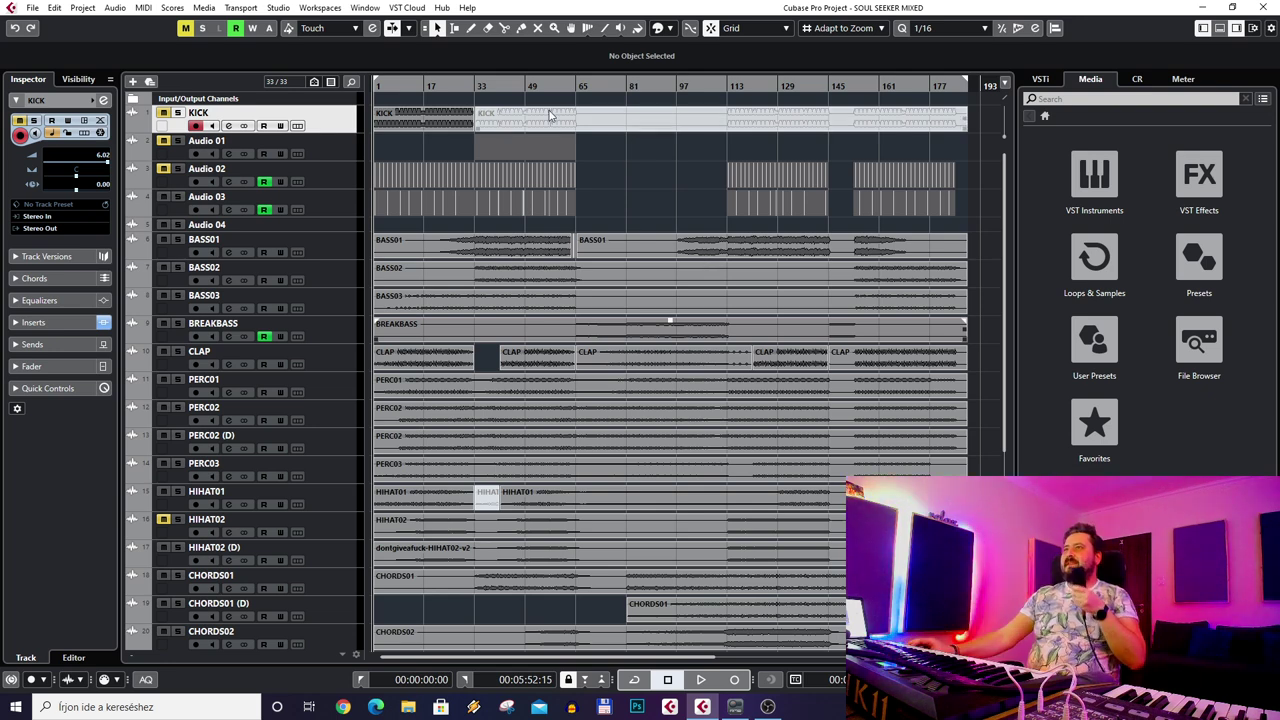
- Place the playback cursor at bar 33, play the arrangement briefly from there, and stop playback
drag(465, 87, 650, 233)
key(space)
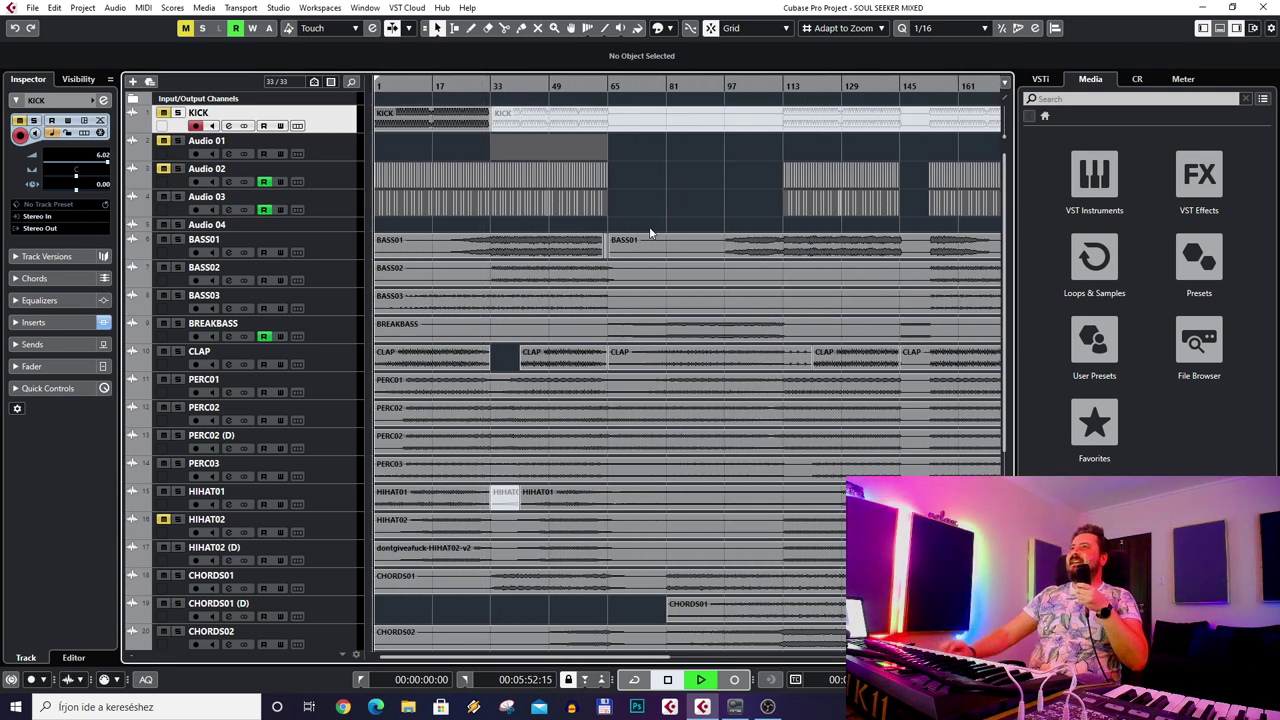
drag(494, 90, 556, 188)
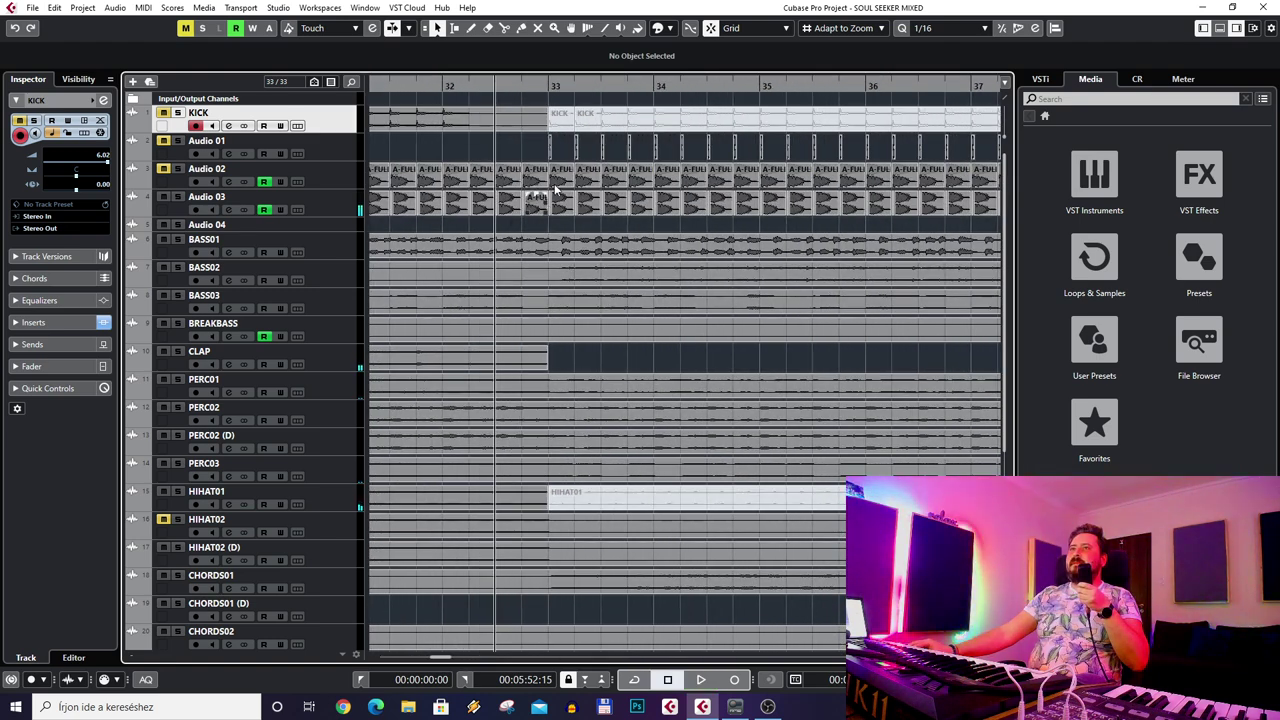
click(548, 97)
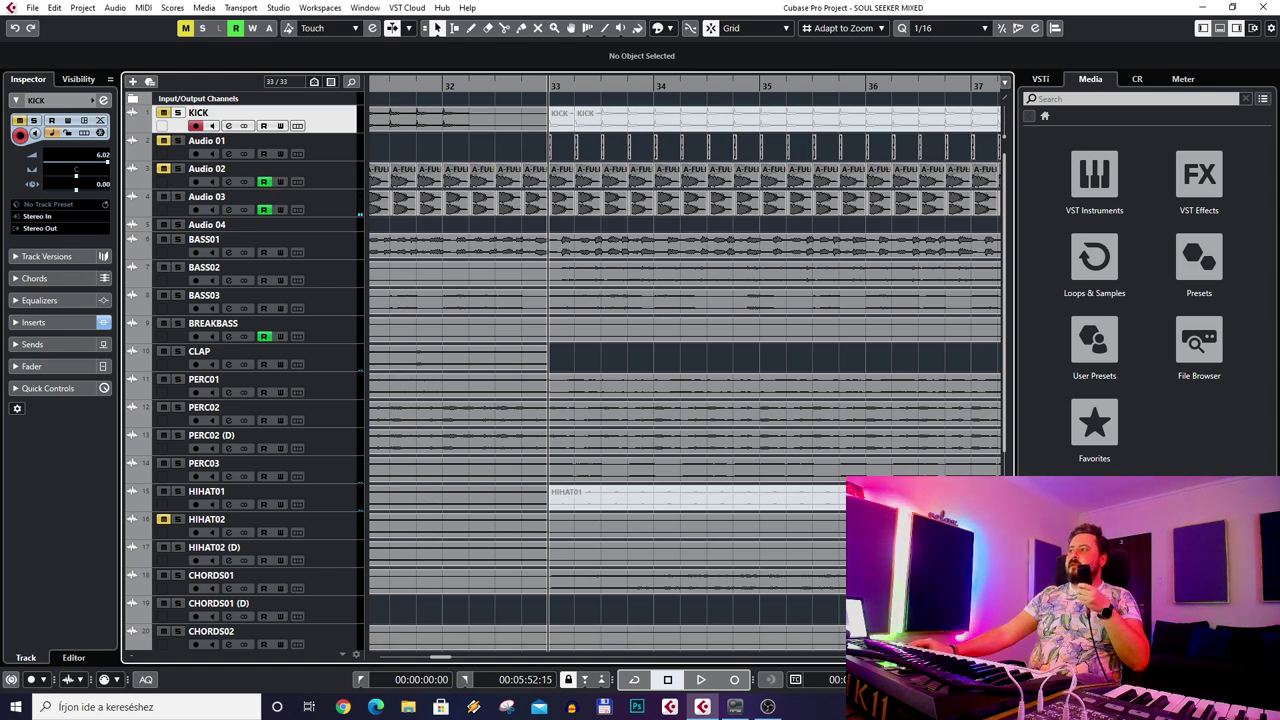
key(shift+f)
key(space)
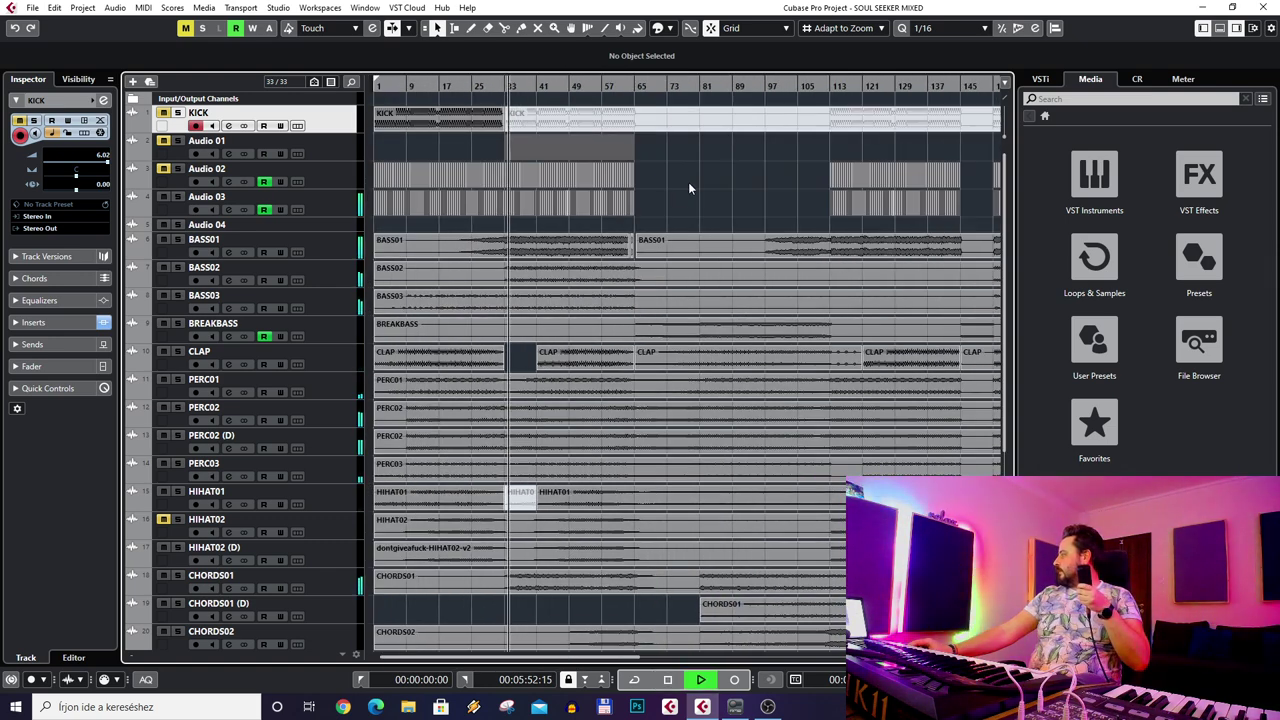
scroll(674, 294, down, 3)
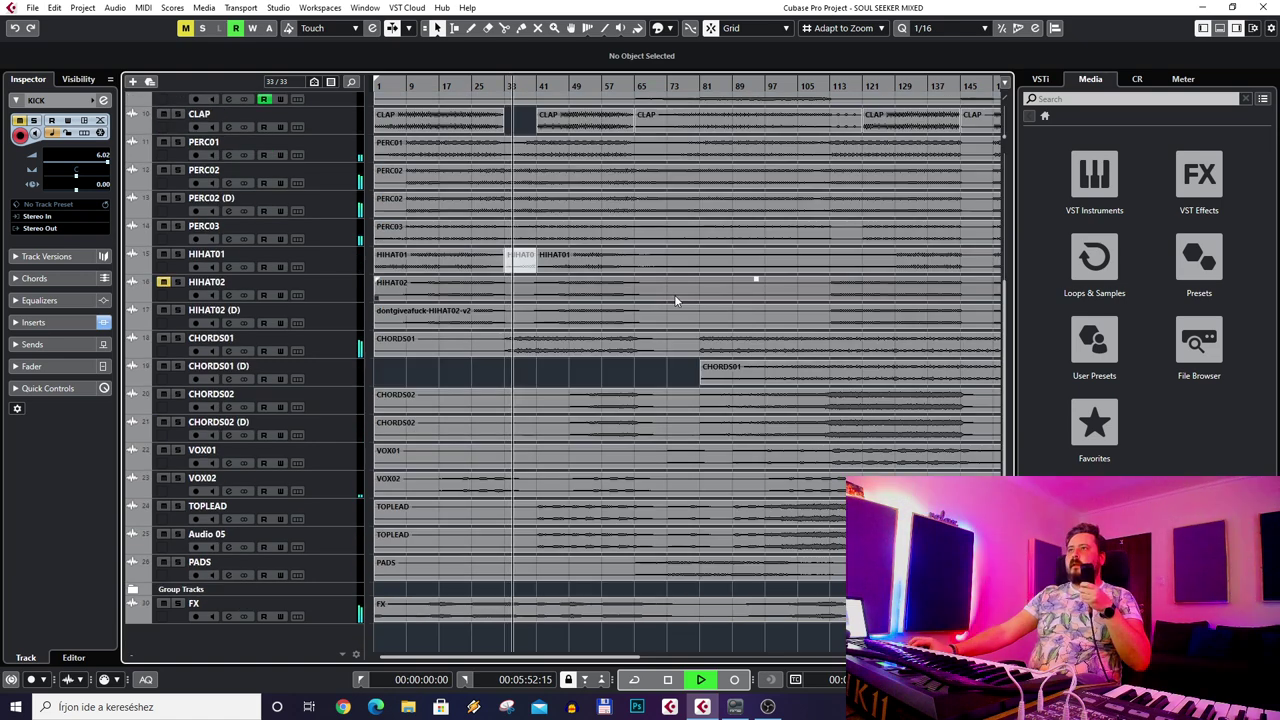
key(space)
scroll(471, 271, up, 3)
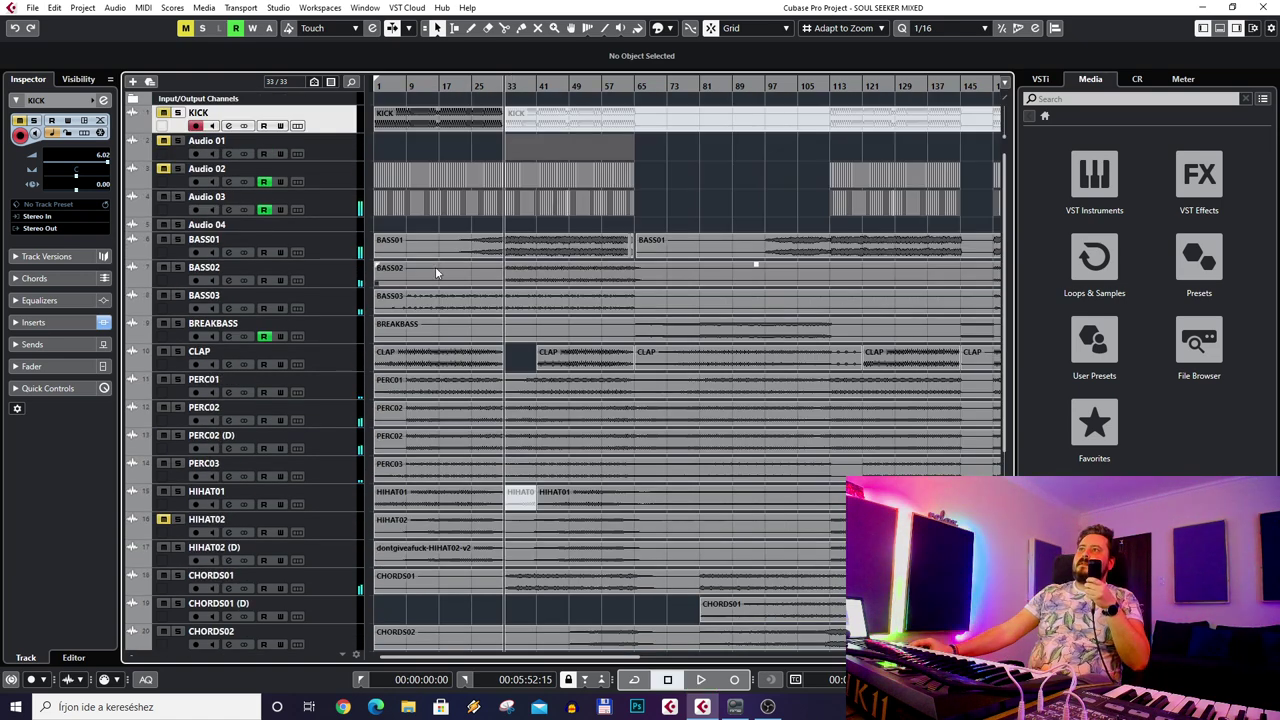
- Select the Audio 03 track and examine its events around bar 33, checking the neighbouring Audio 04 track as well
click(170, 210)
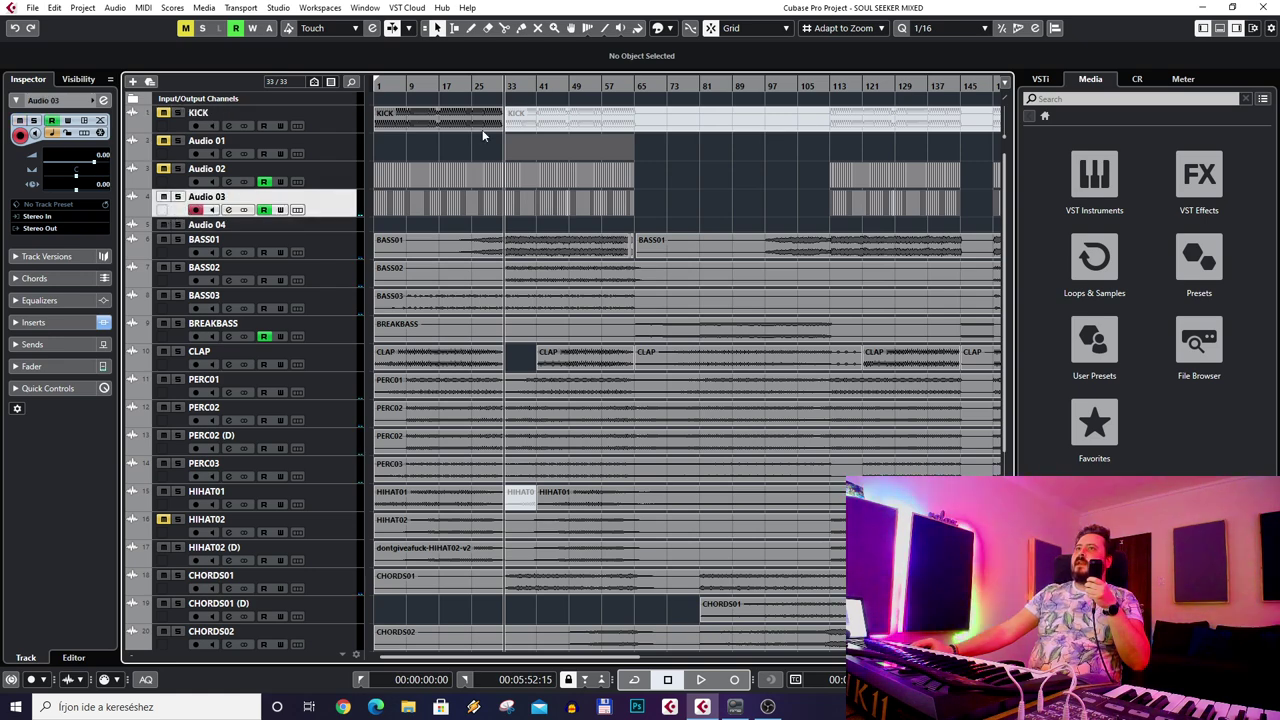
drag(501, 89, 520, 130)
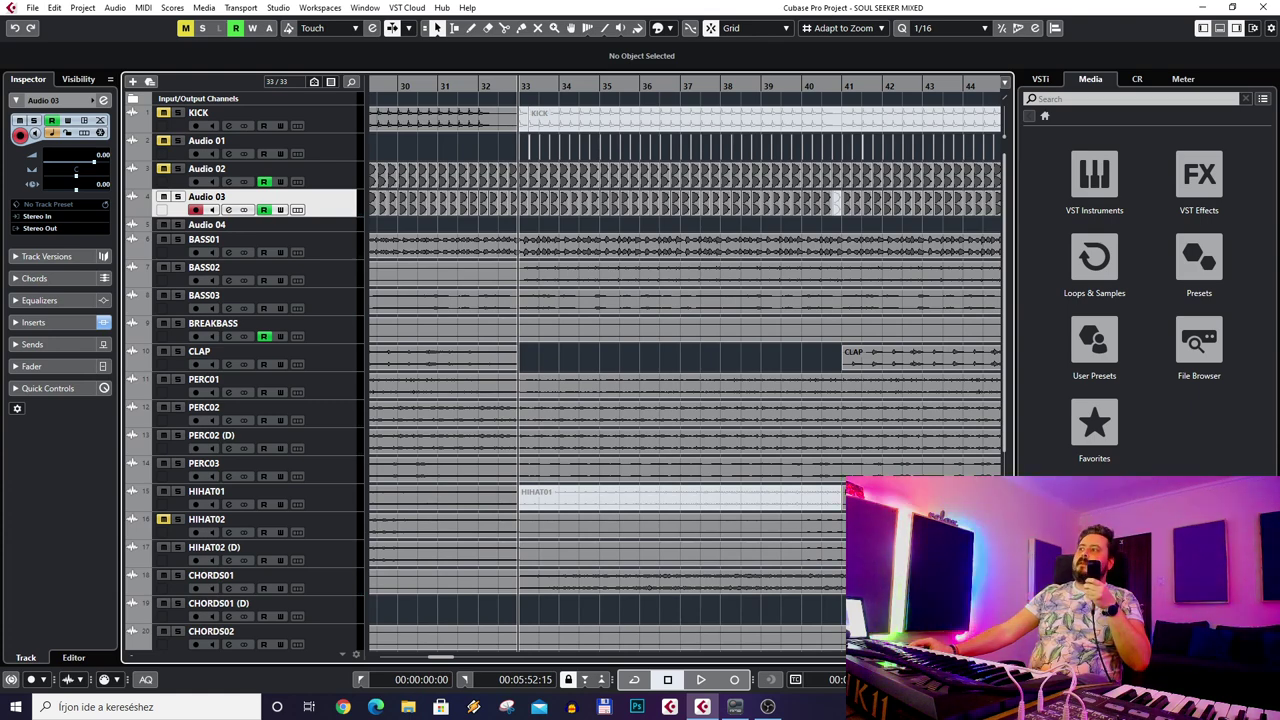
key(g)
key(g)
key(g)
key(g)
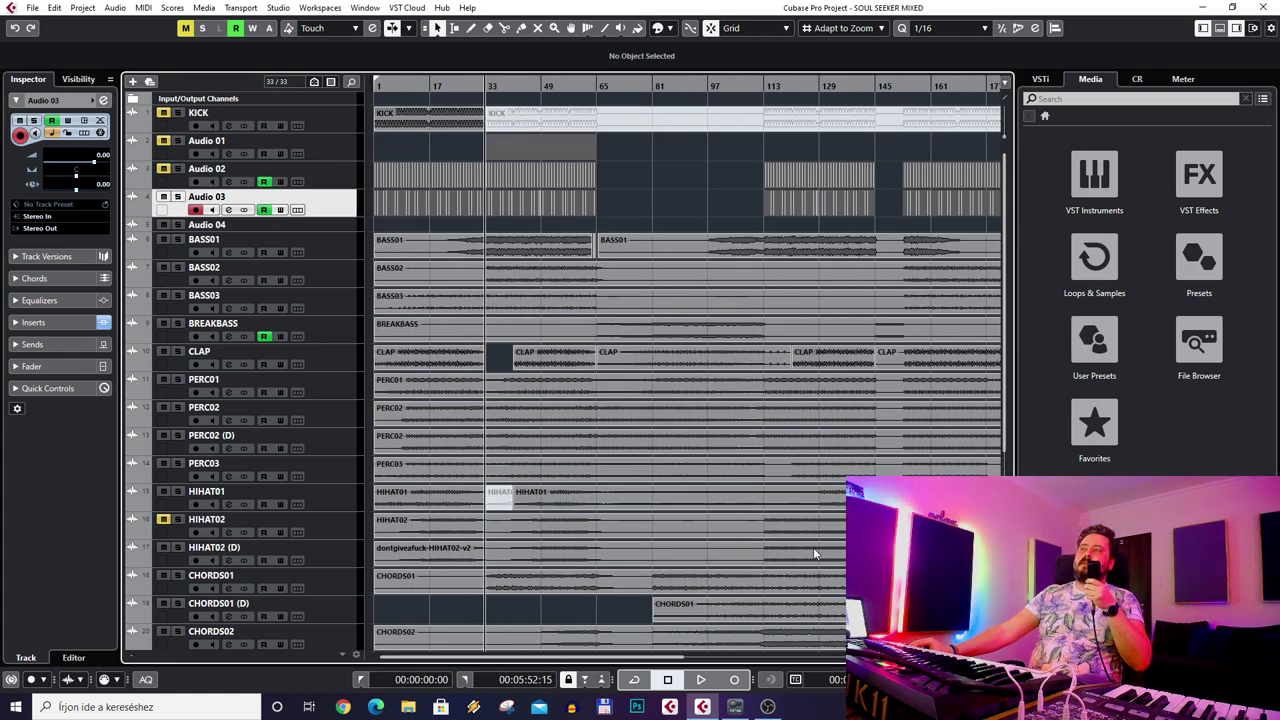
click(583, 243)
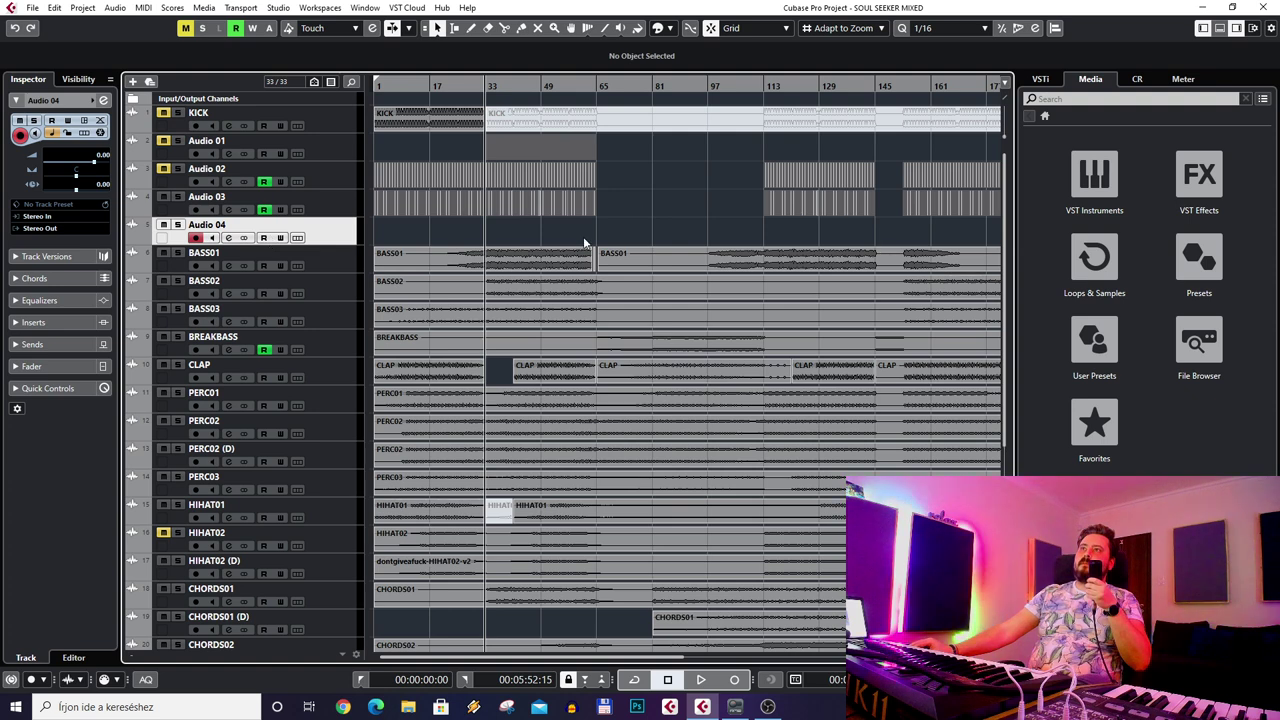
click(320, 209)
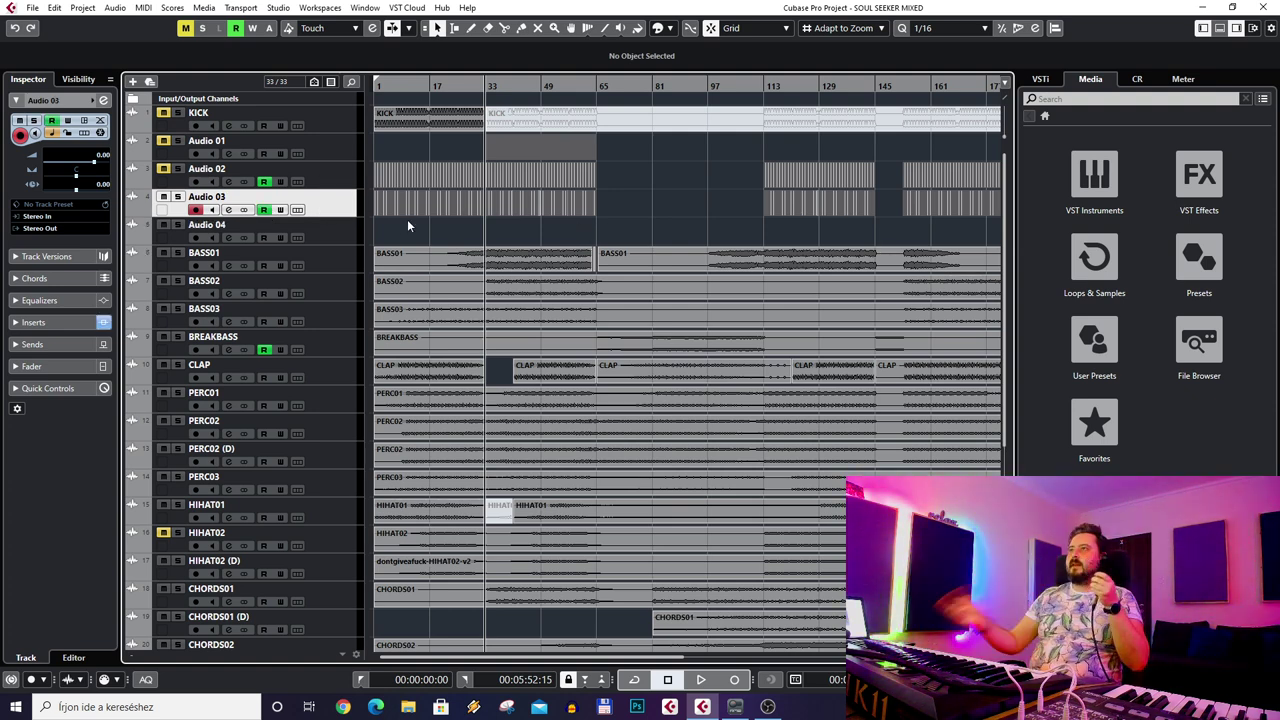
- Examine the transition at bar 33 on the KICK, Audio 01, Audio 02 and Audio 03 tracks, in detail and across the full arrangement
key(h)
key(h)
key(h)
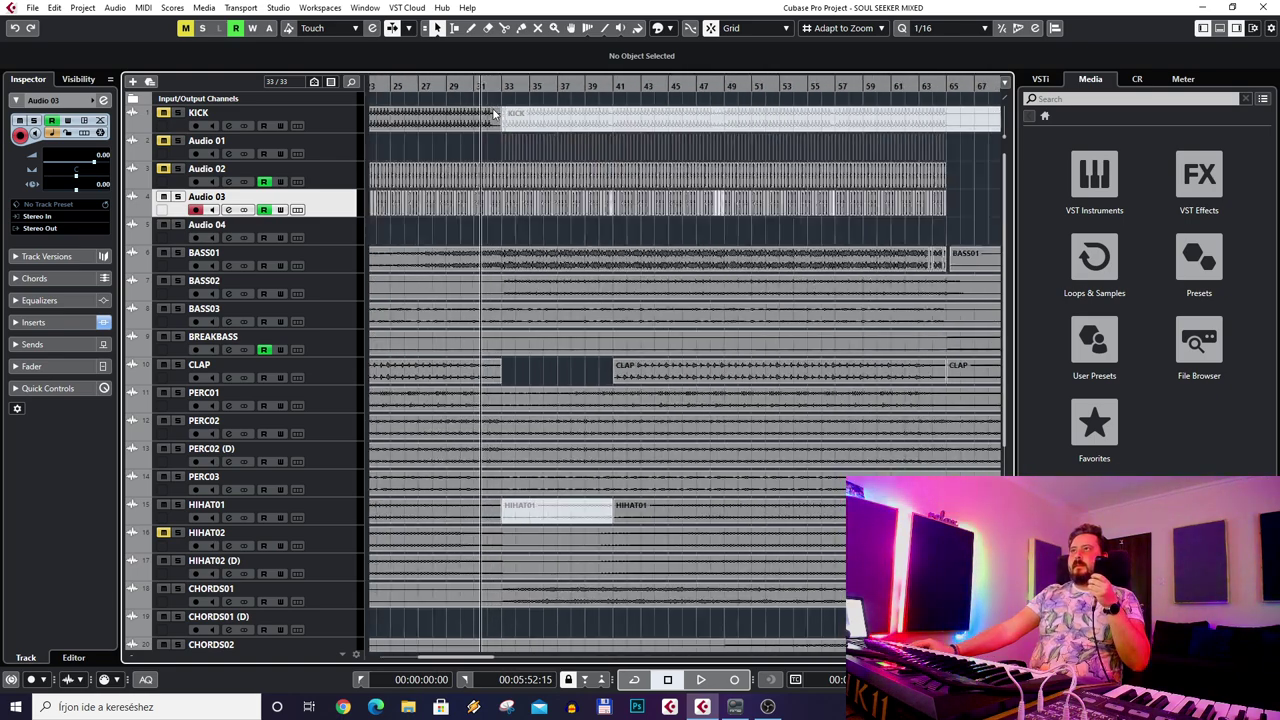
key(g)
key(g)
key(g)
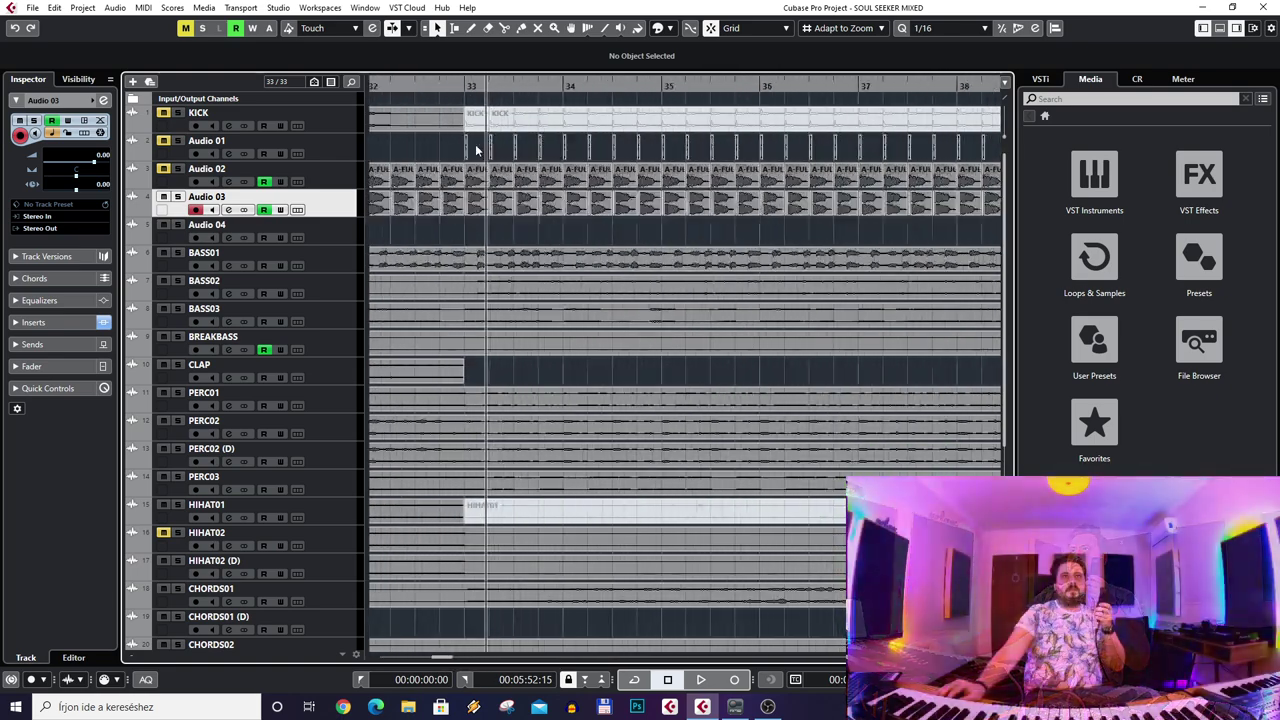
key(h)
key(h)
key(g)
key(g)
key(g)
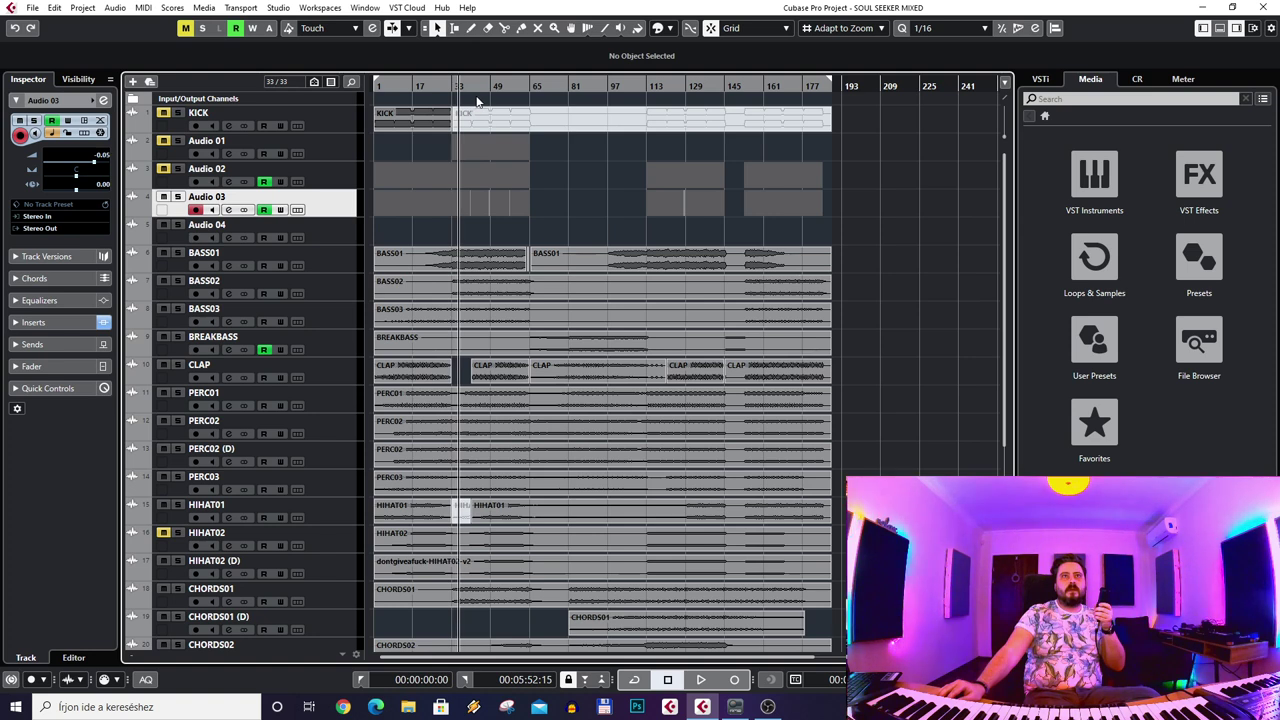
- Inspect the Audio 02 and Audio 03 tracks by selecting each, and return the playback cursor to bar 33 to examine that section
click(340, 186)
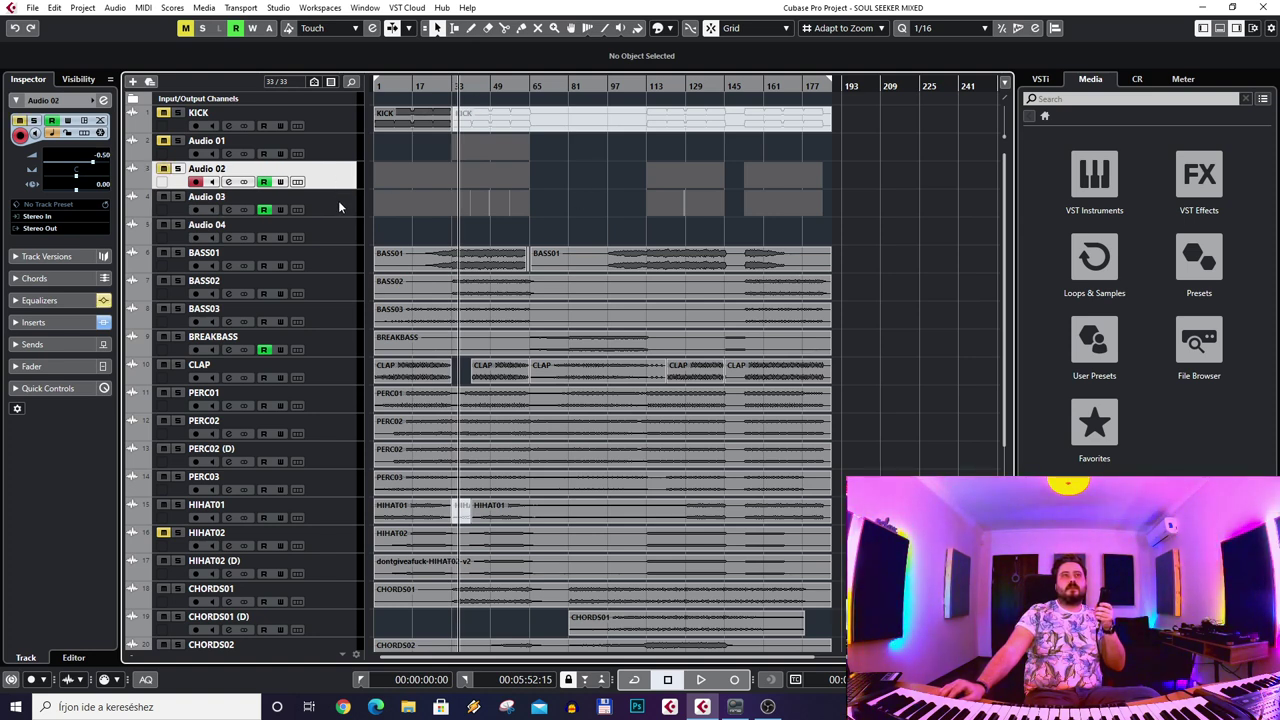
click(340, 207)
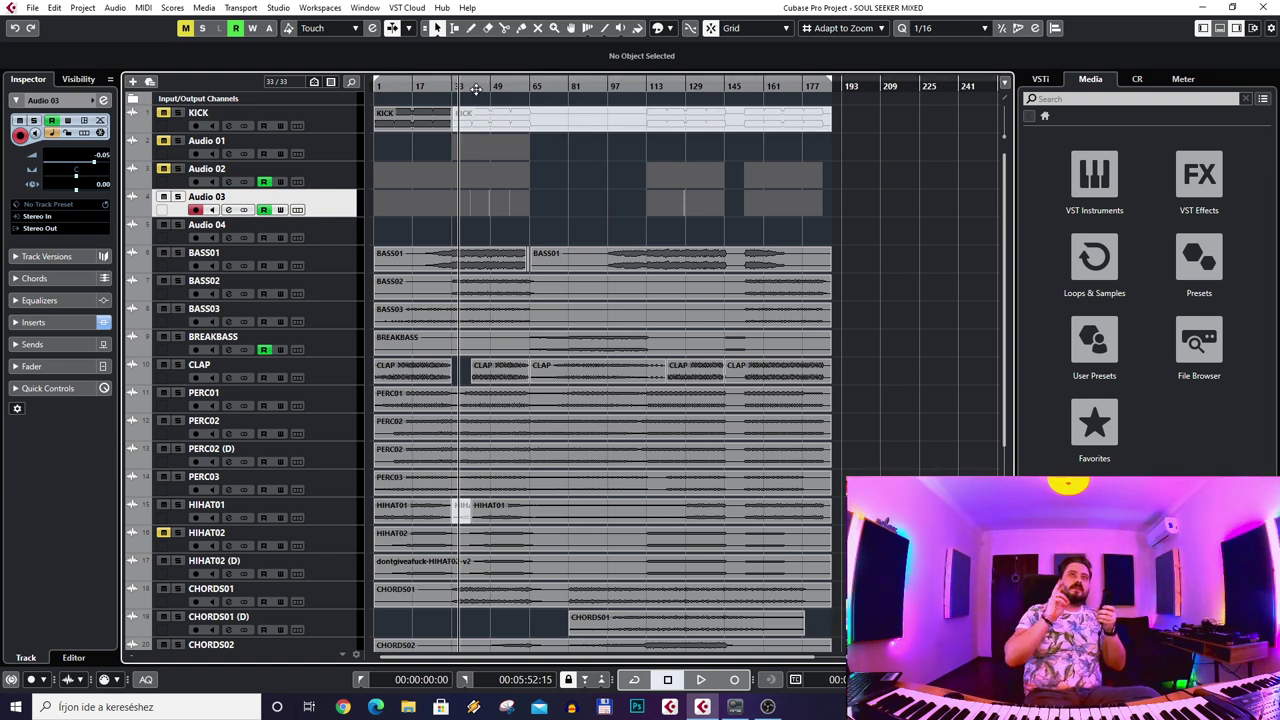
drag(476, 91, 450, 117)
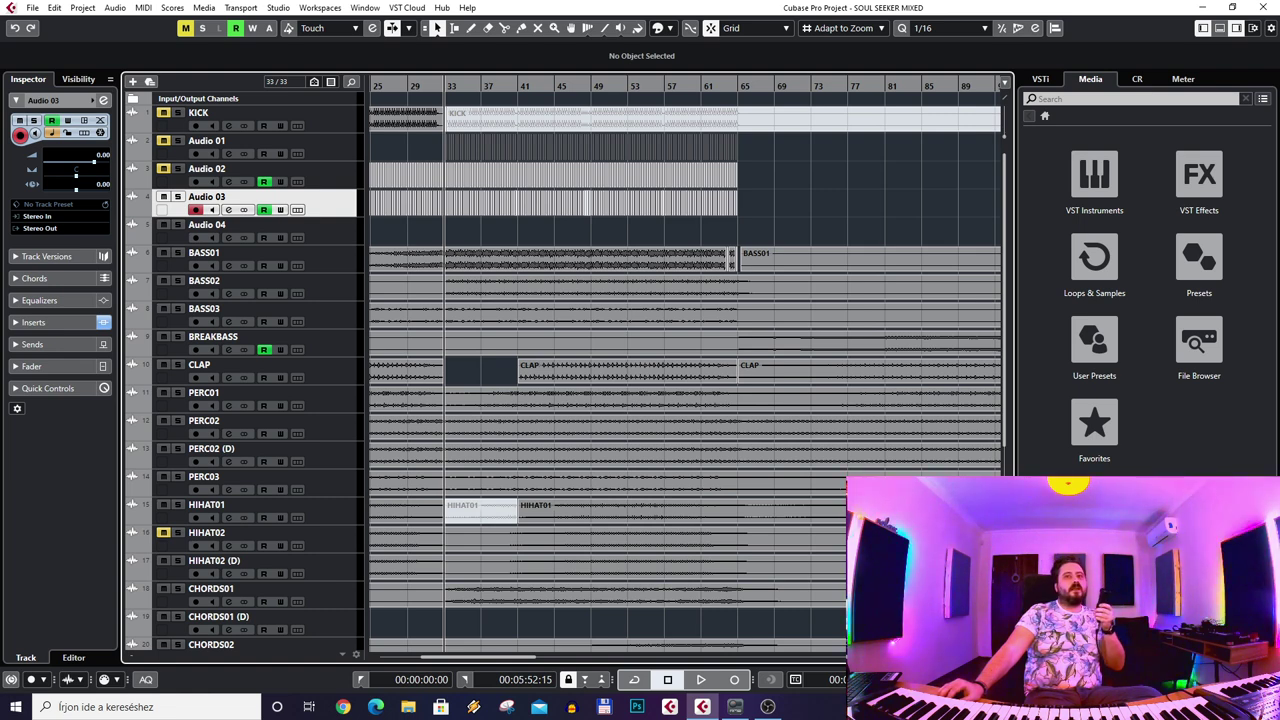
key(g)
key(g)
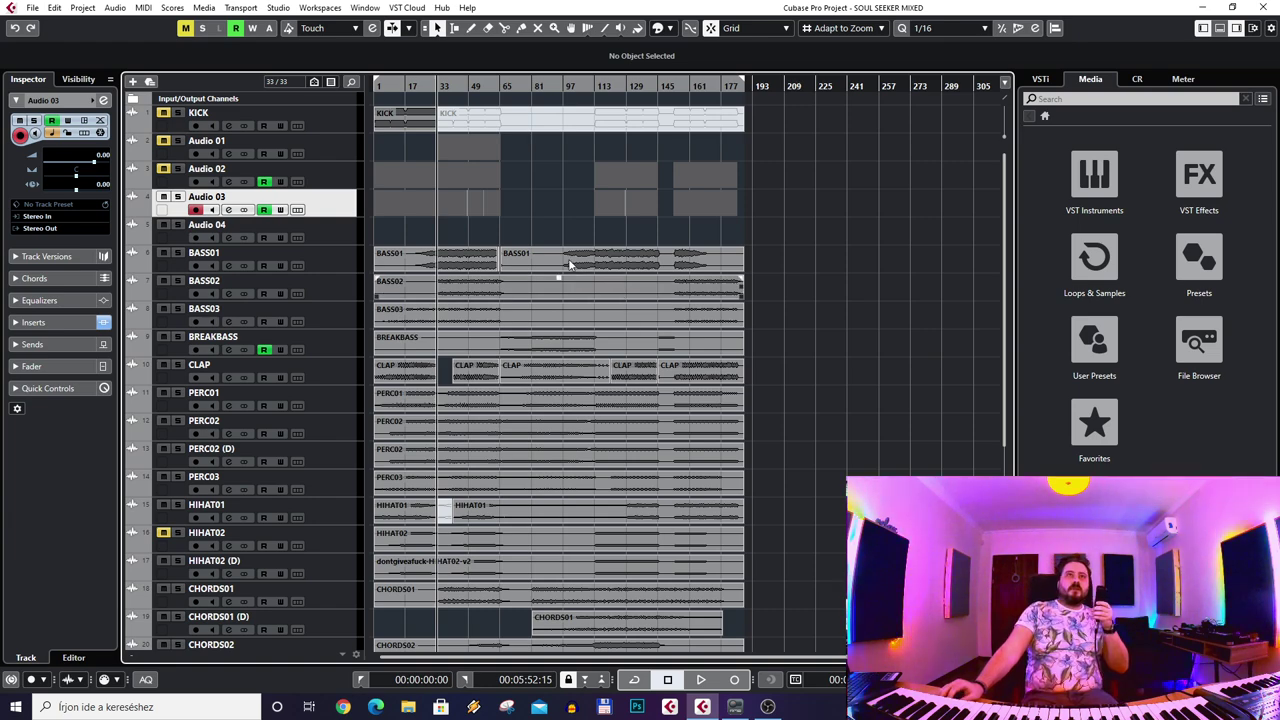
drag(441, 87, 423, 140)
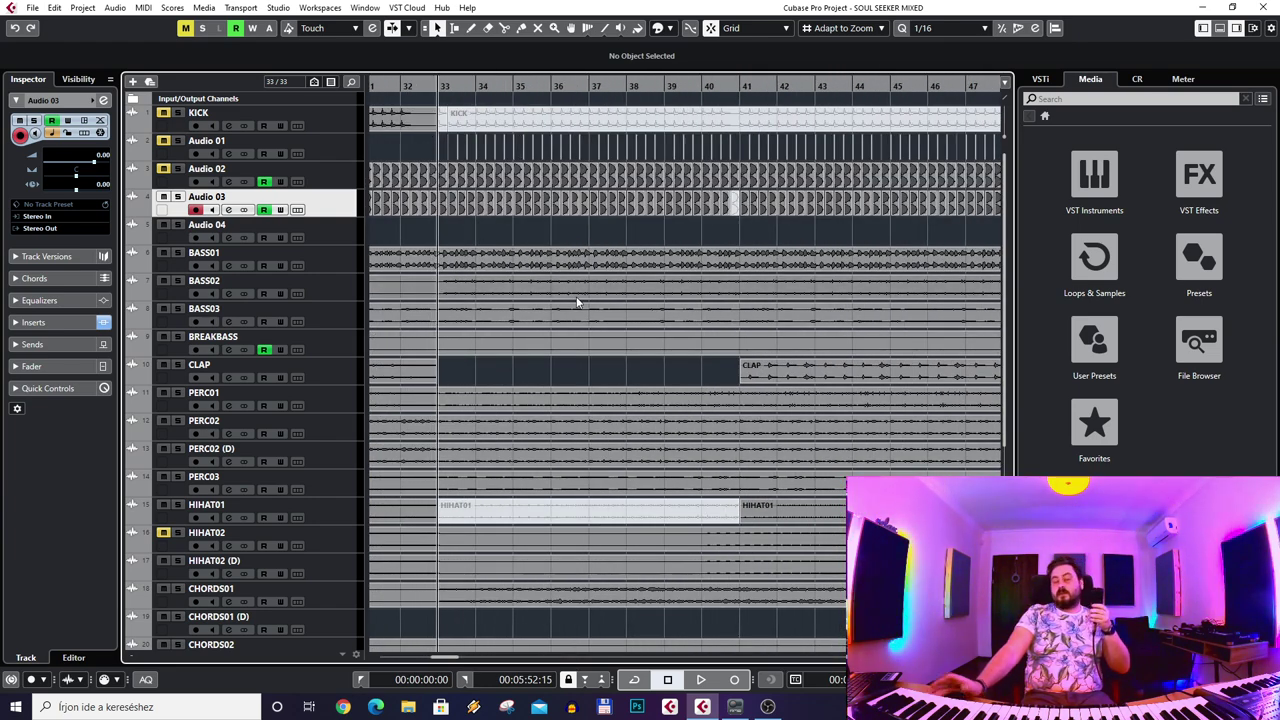
key(g)
key(g)
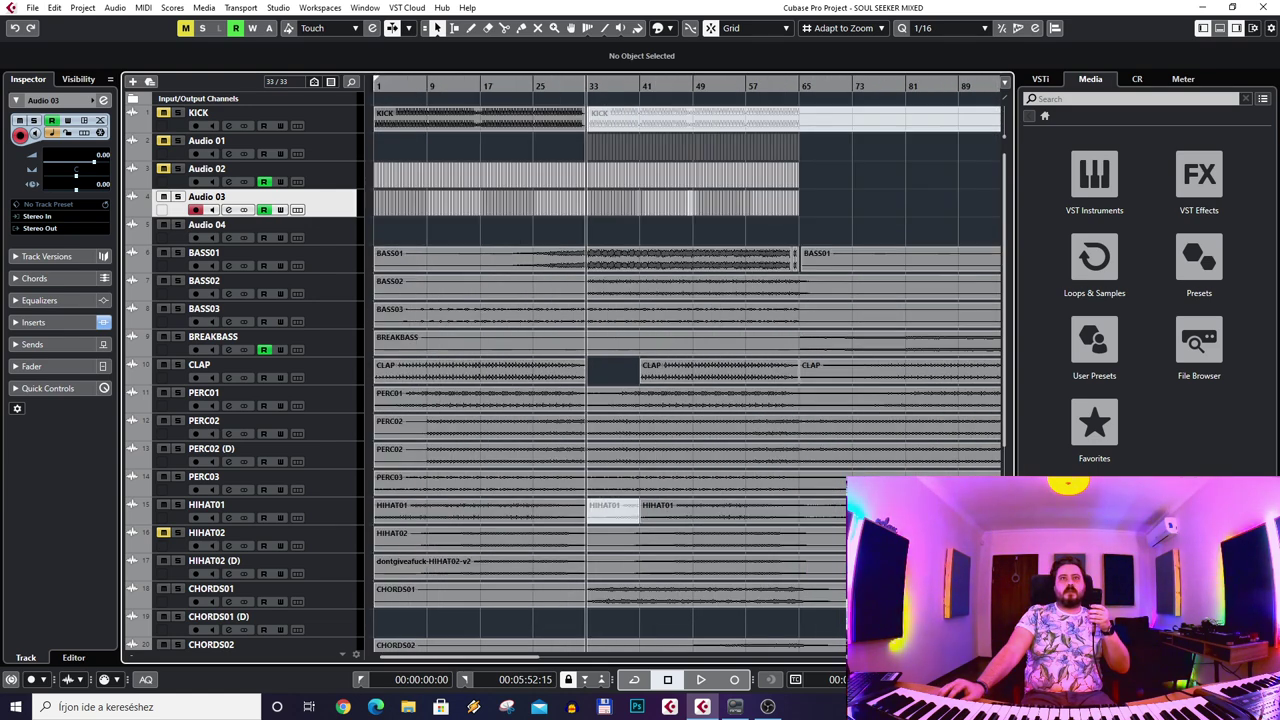
key(g)
key(g)
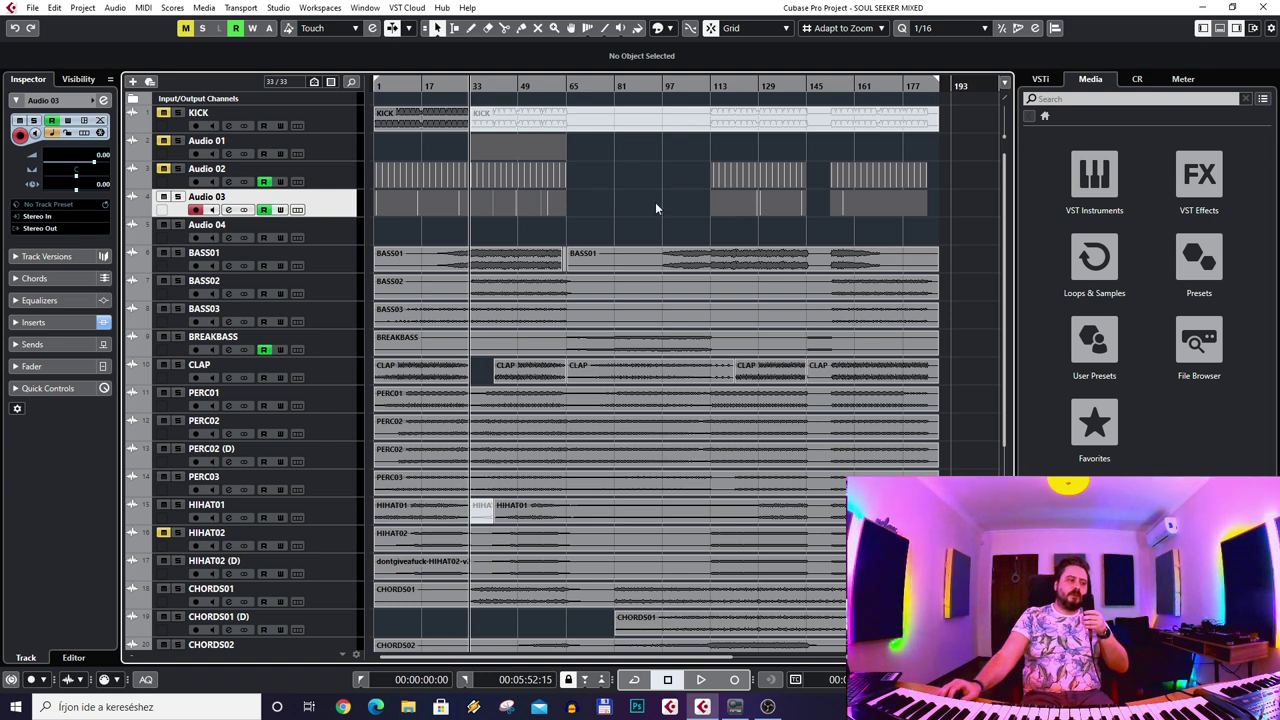
click(349, 233)
click(355, 215)
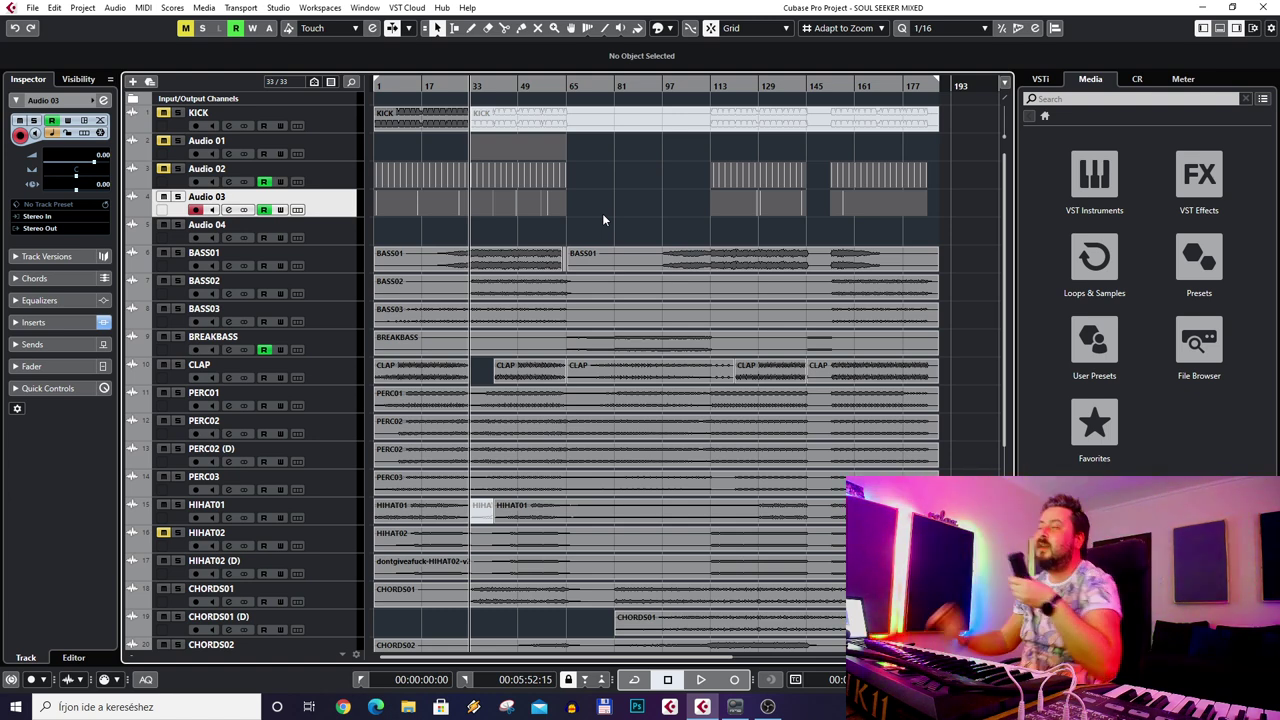
click(320, 8)
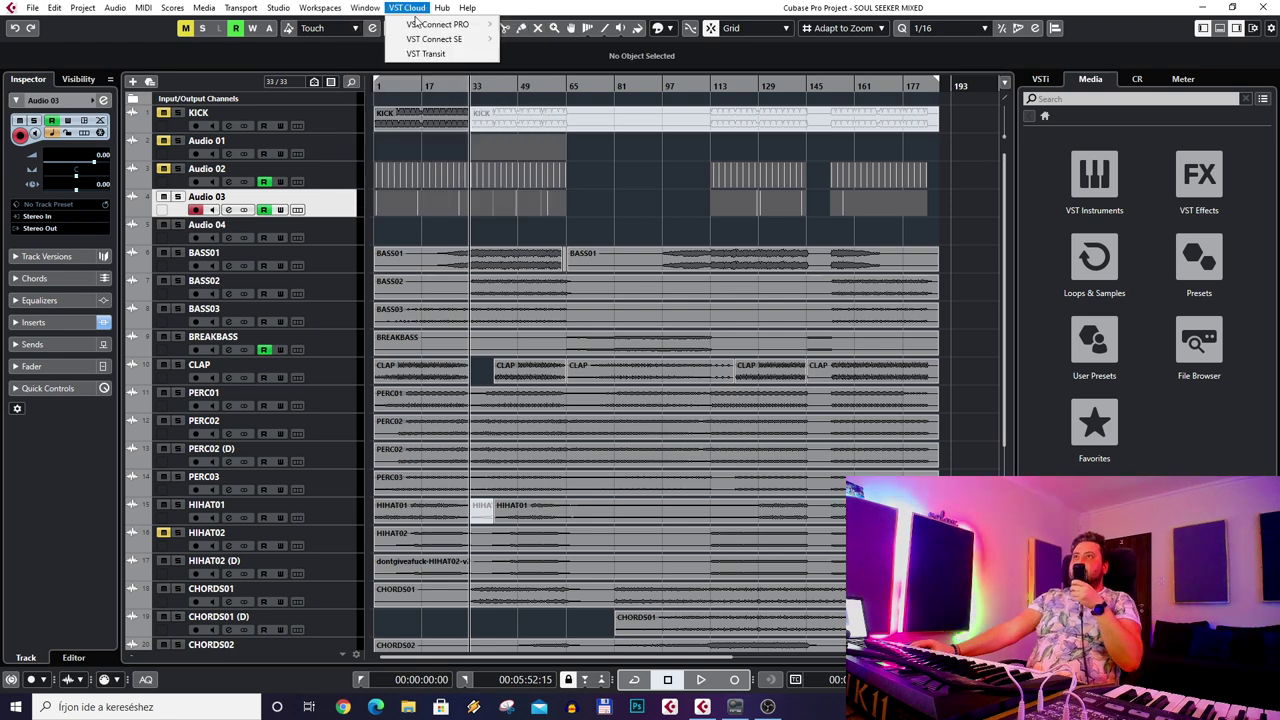
click(597, 140)
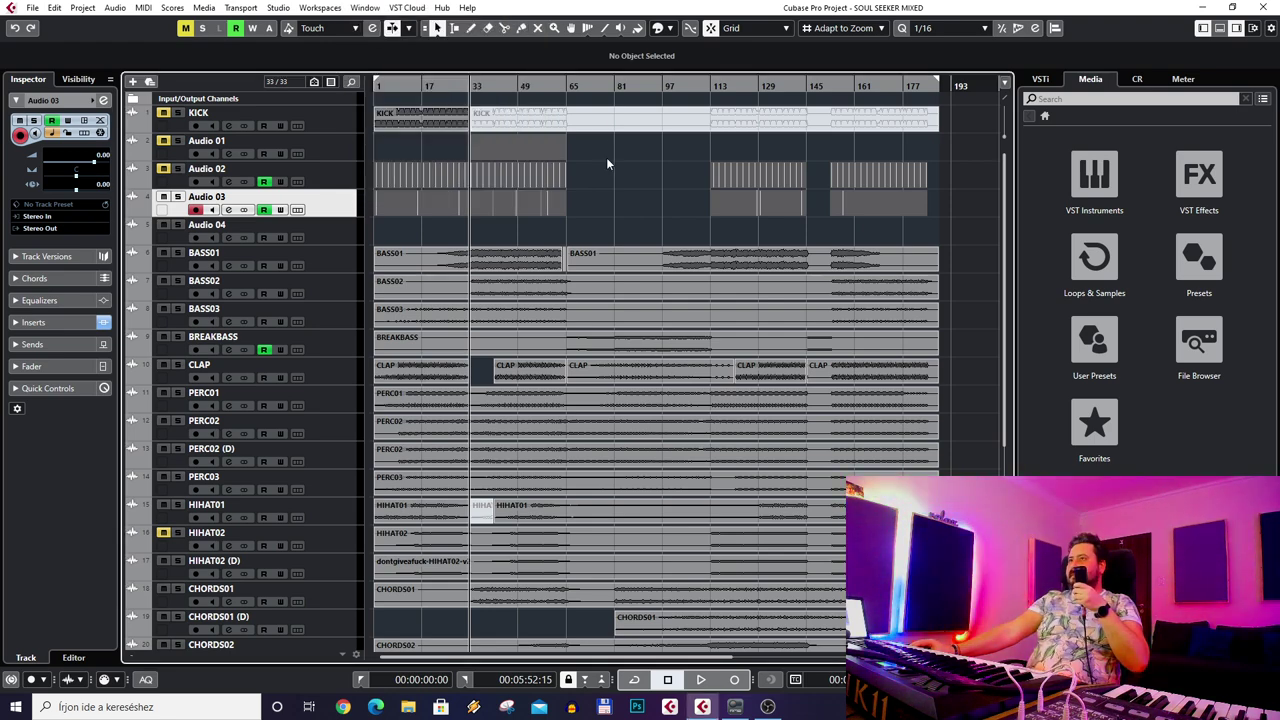
- Examine the section from bar 33 to bar 65 up close, and review the whole arrangement
scroll(466, 92, up, 5)
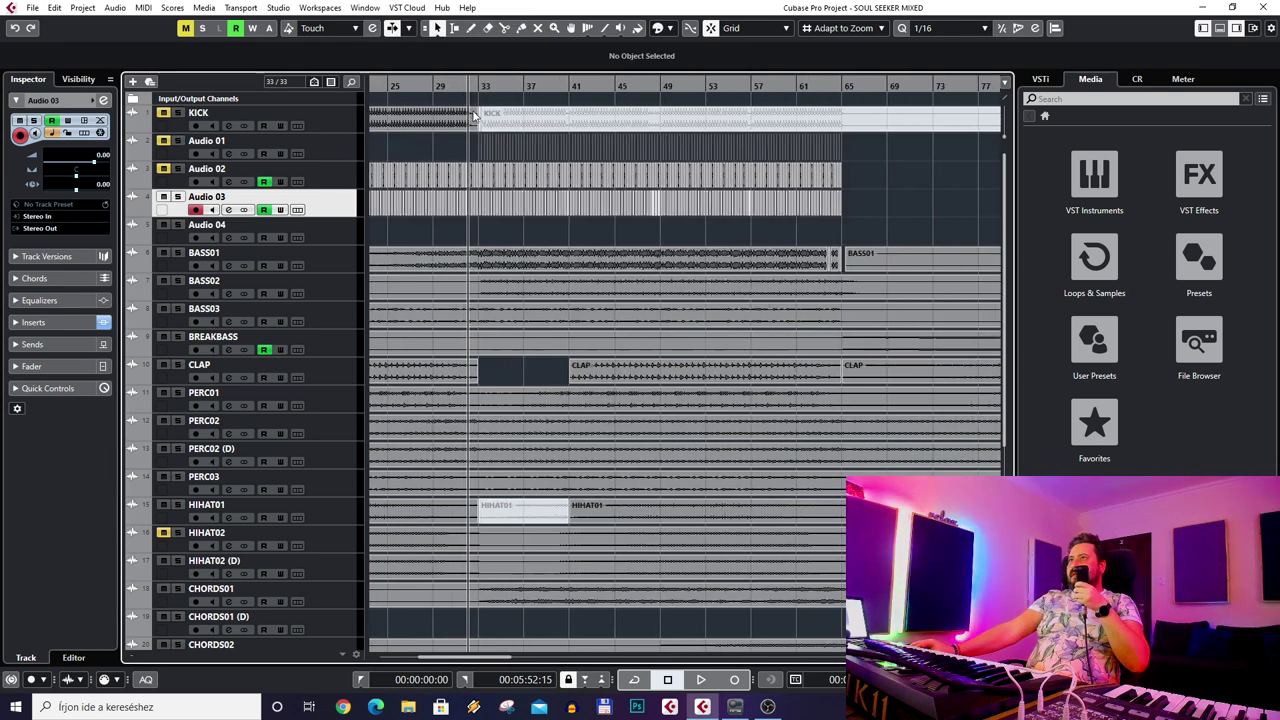
scroll(480, 70, down, 3)
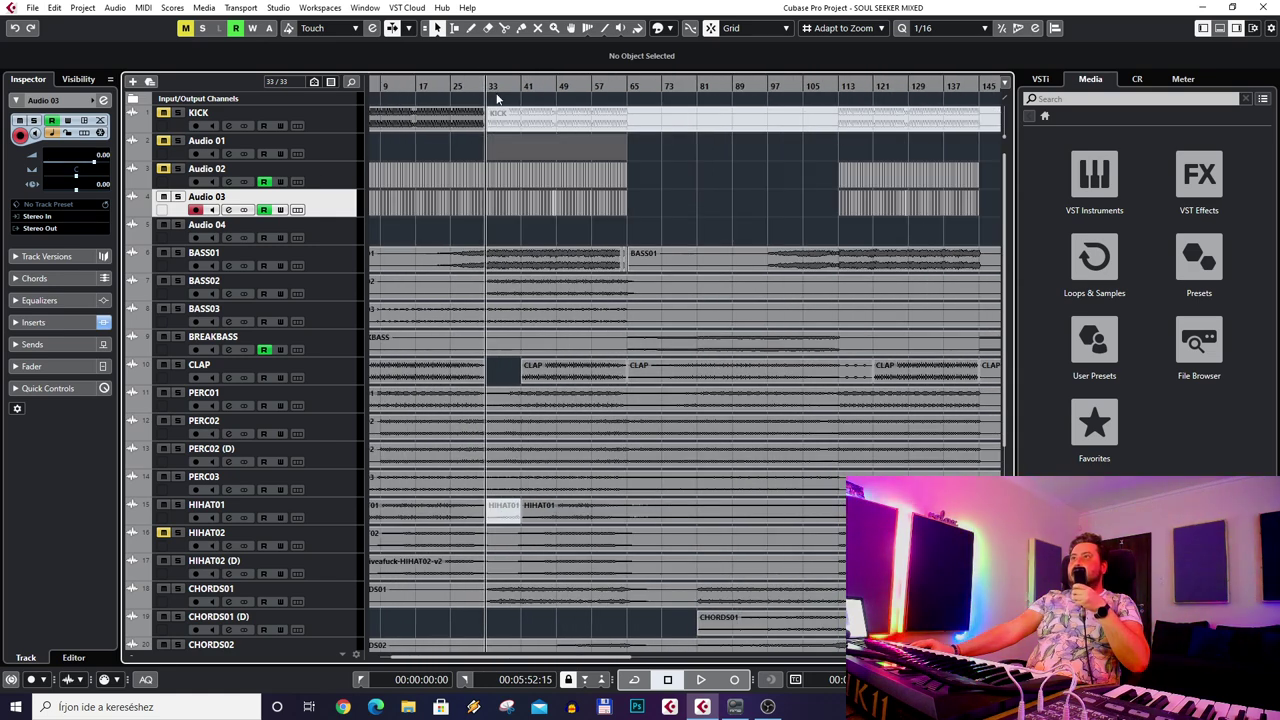
scroll(600, 233, left, 1)
scroll(522, 232, down, 1)
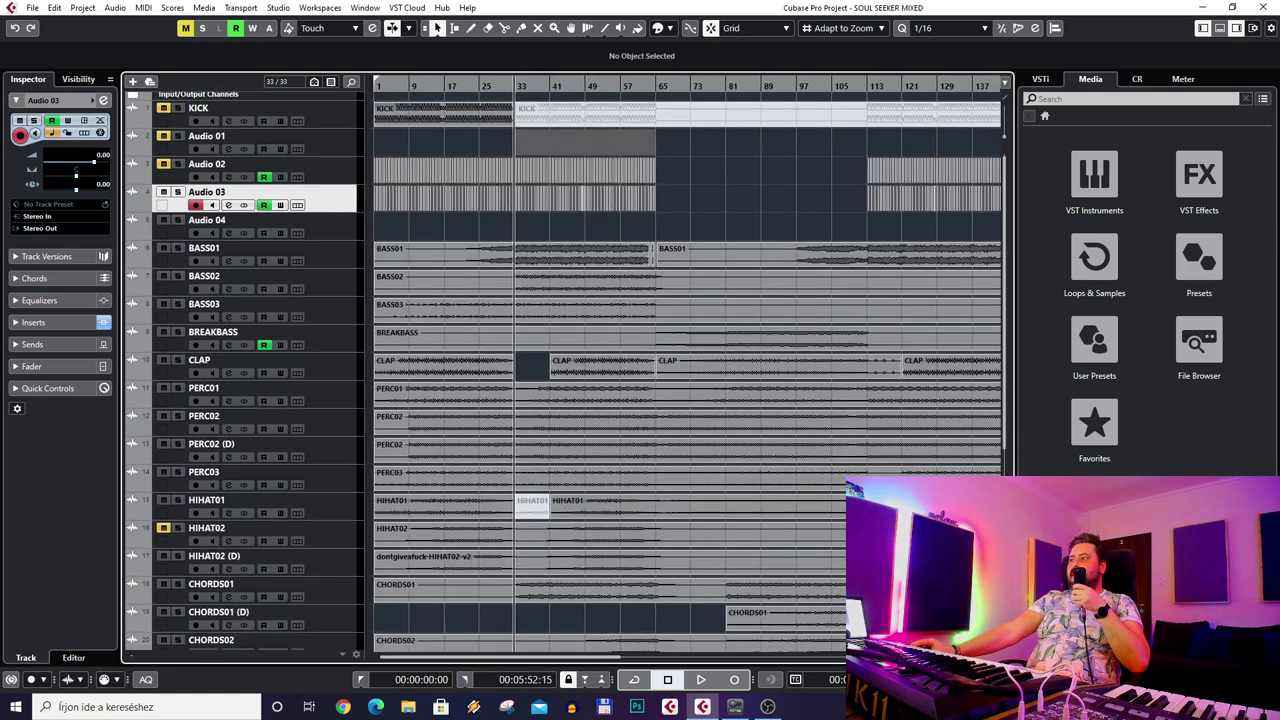
key(g)
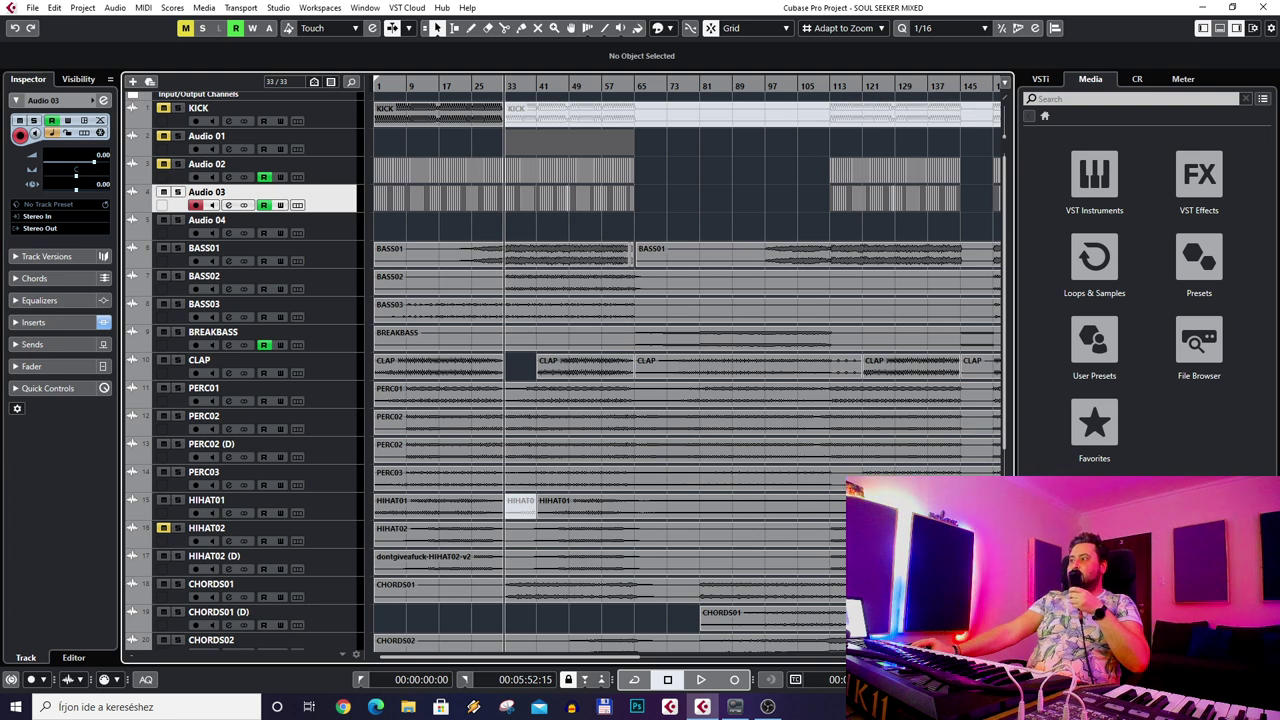
key(g)
key(g)
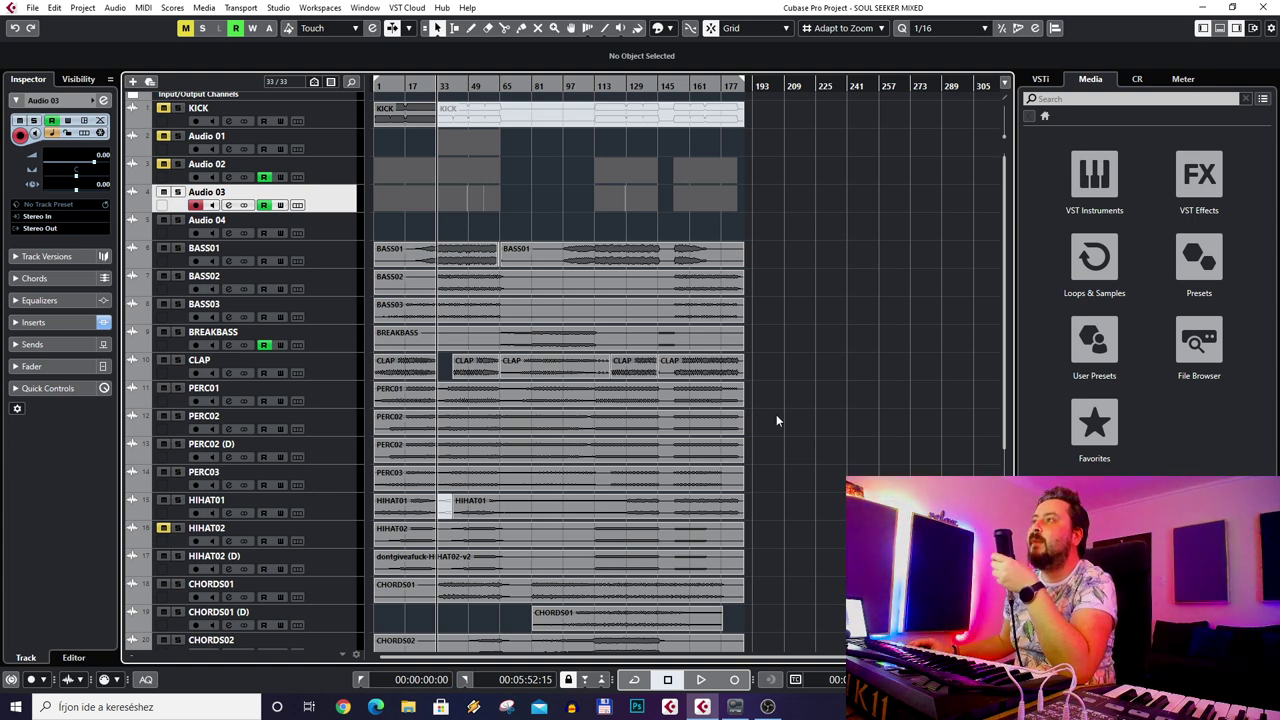
- Inspect the Audio 04 track, the BASS01 track and the Input/Output Channels folder by selecting each one
scroll(570, 290, up, 1)
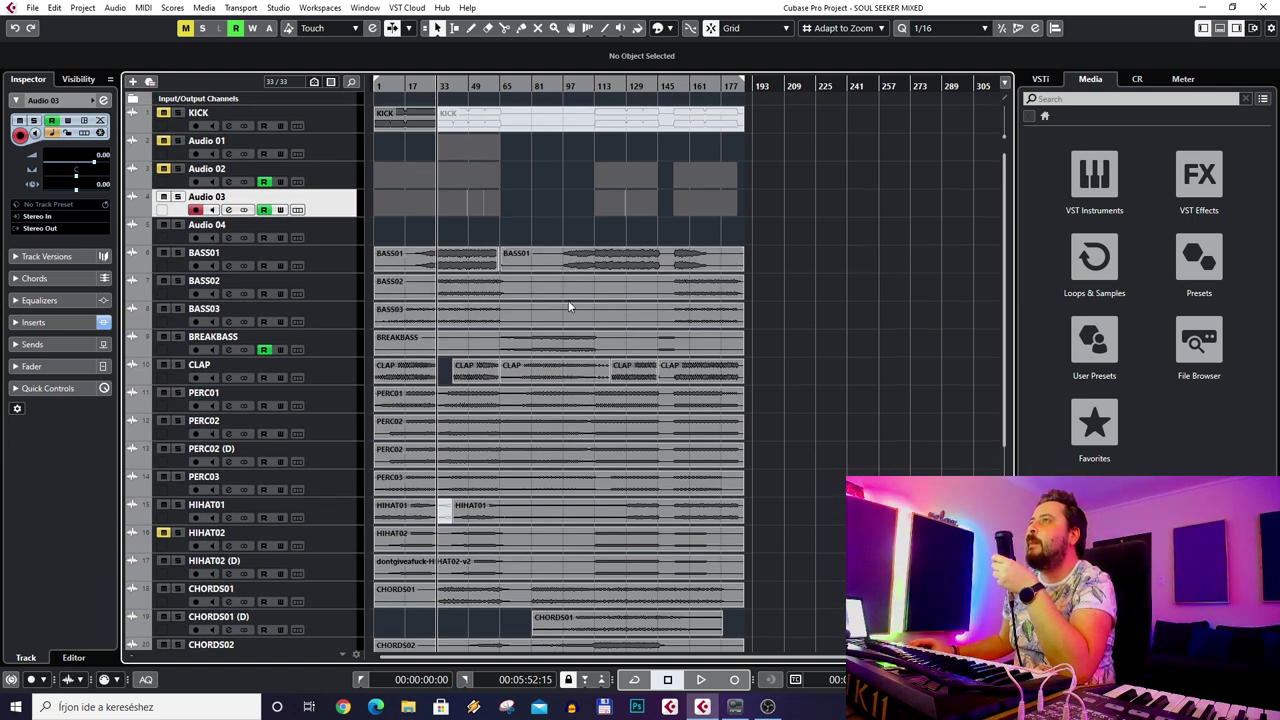
click(334, 229)
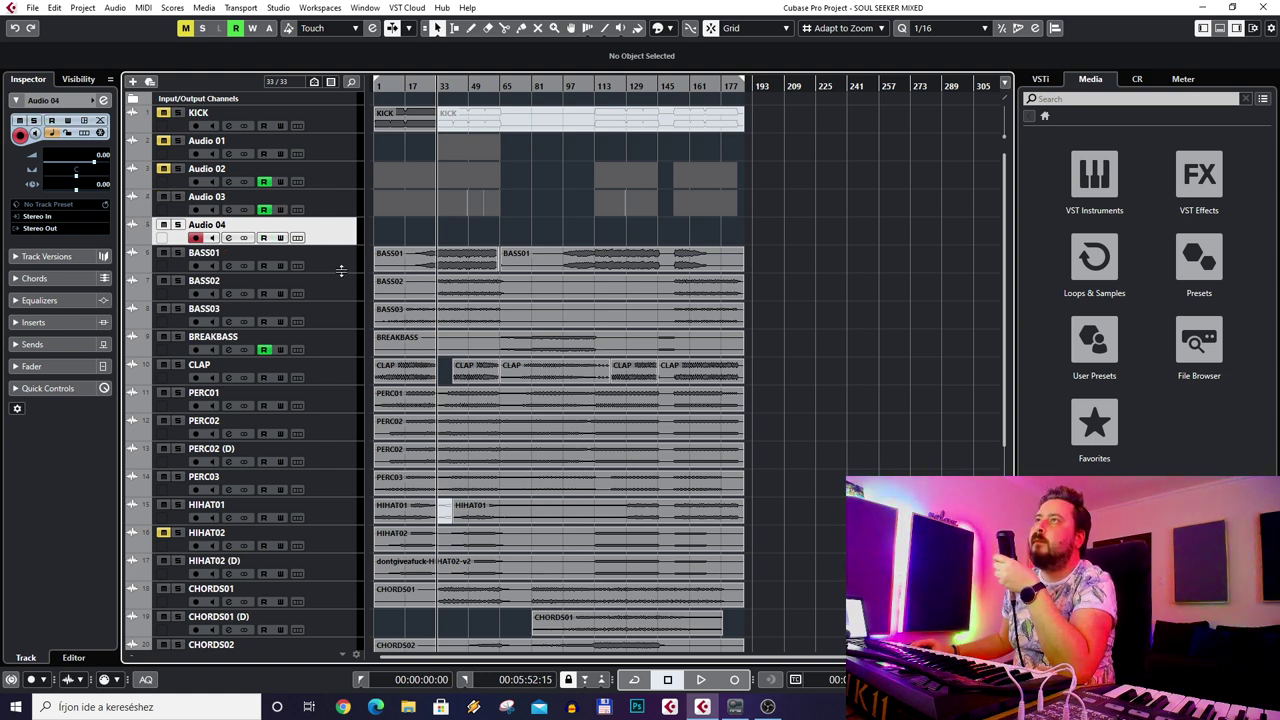
click(351, 268)
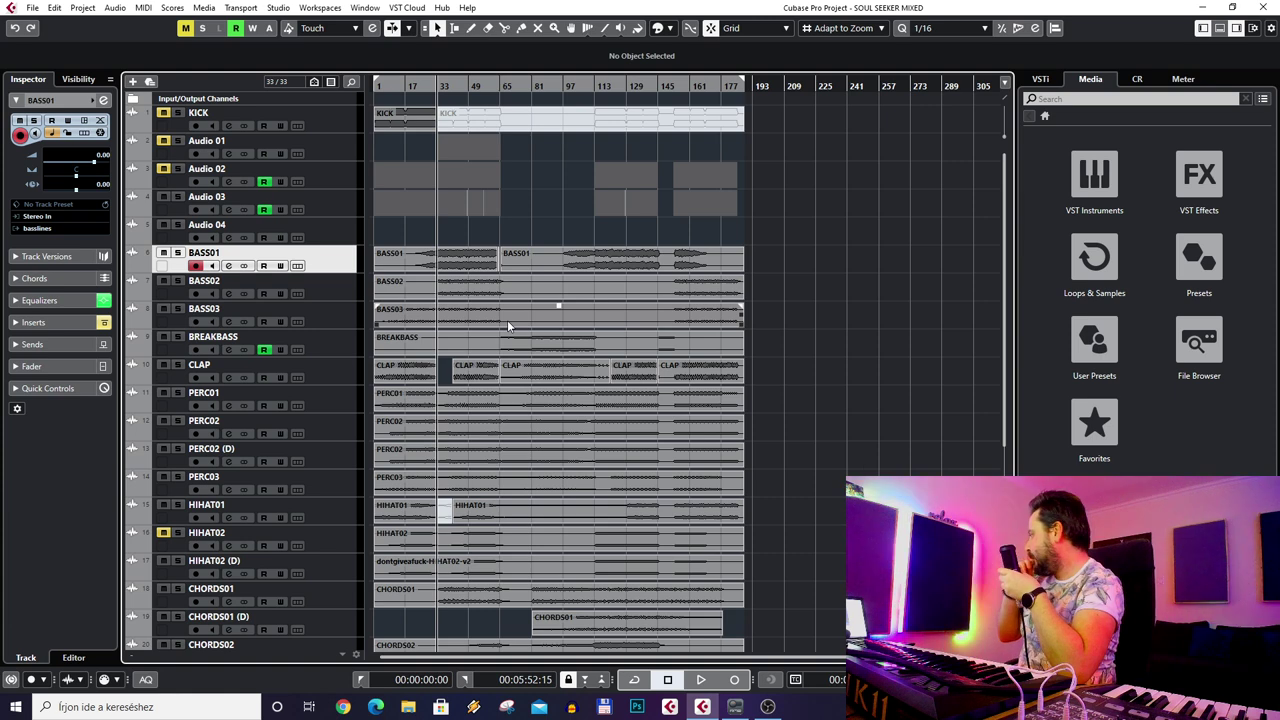
scroll(491, 197, down, 4)
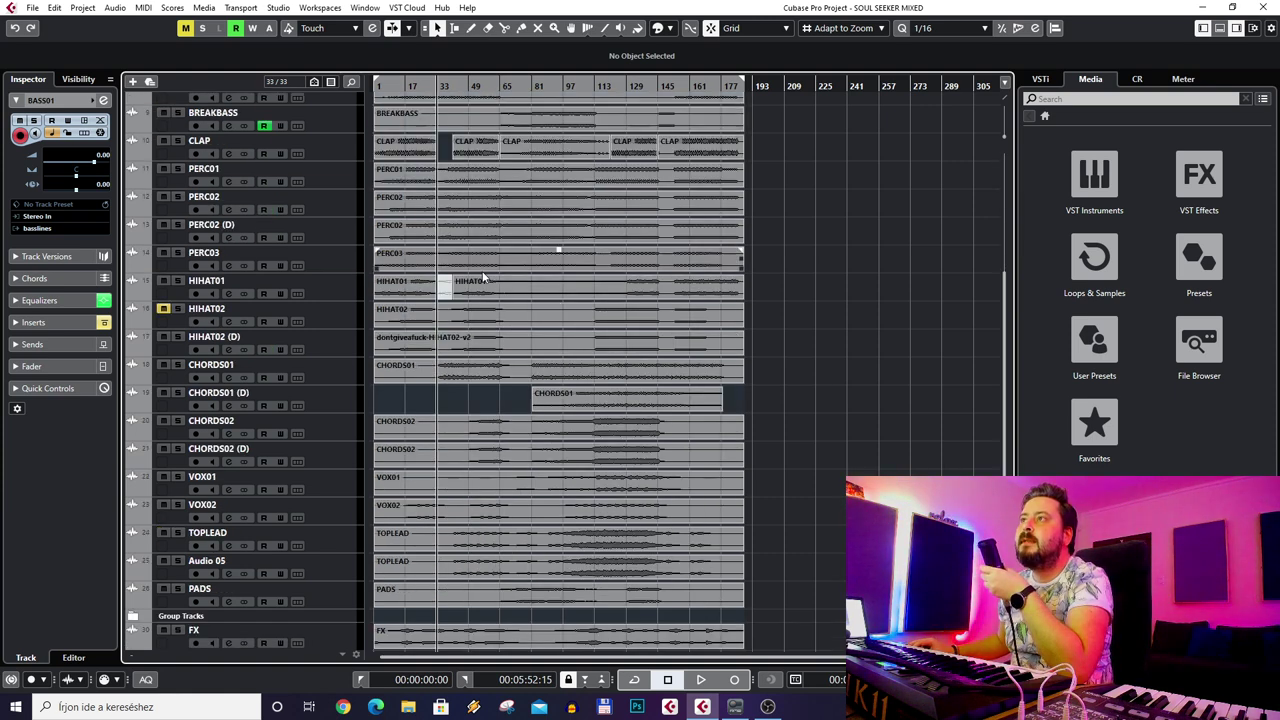
scroll(490, 285, up, 4)
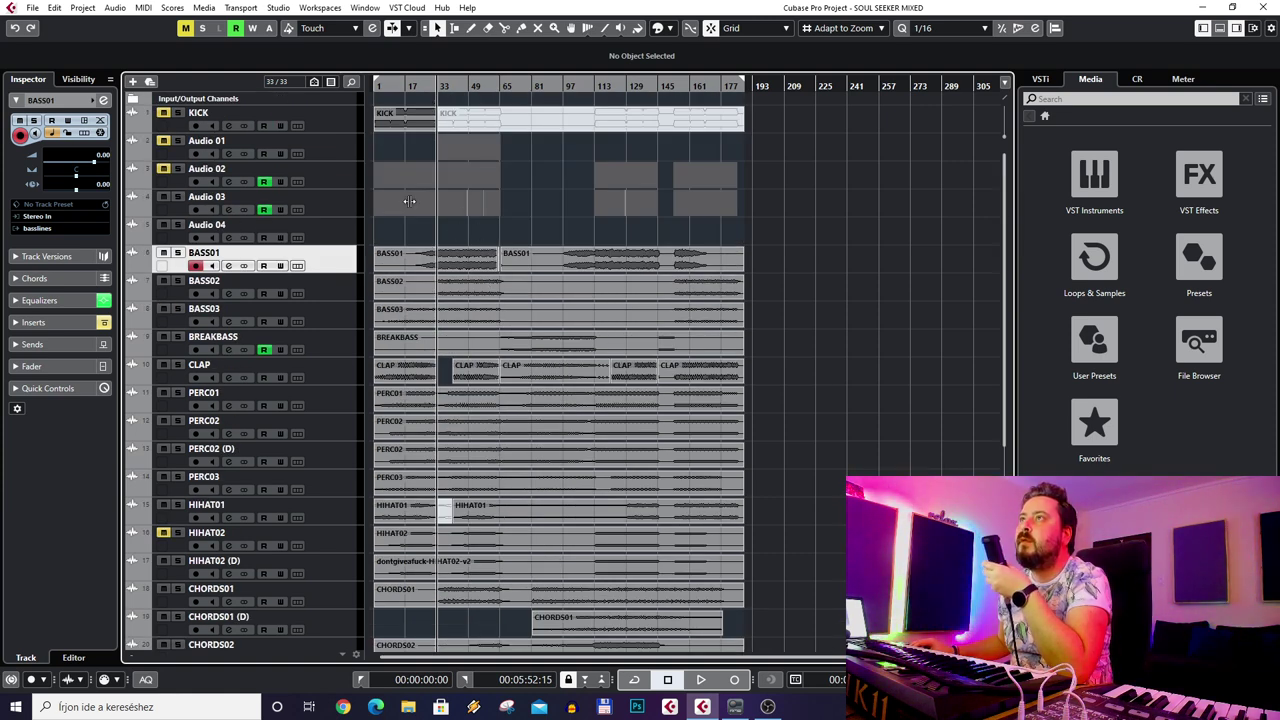
click(265, 99)
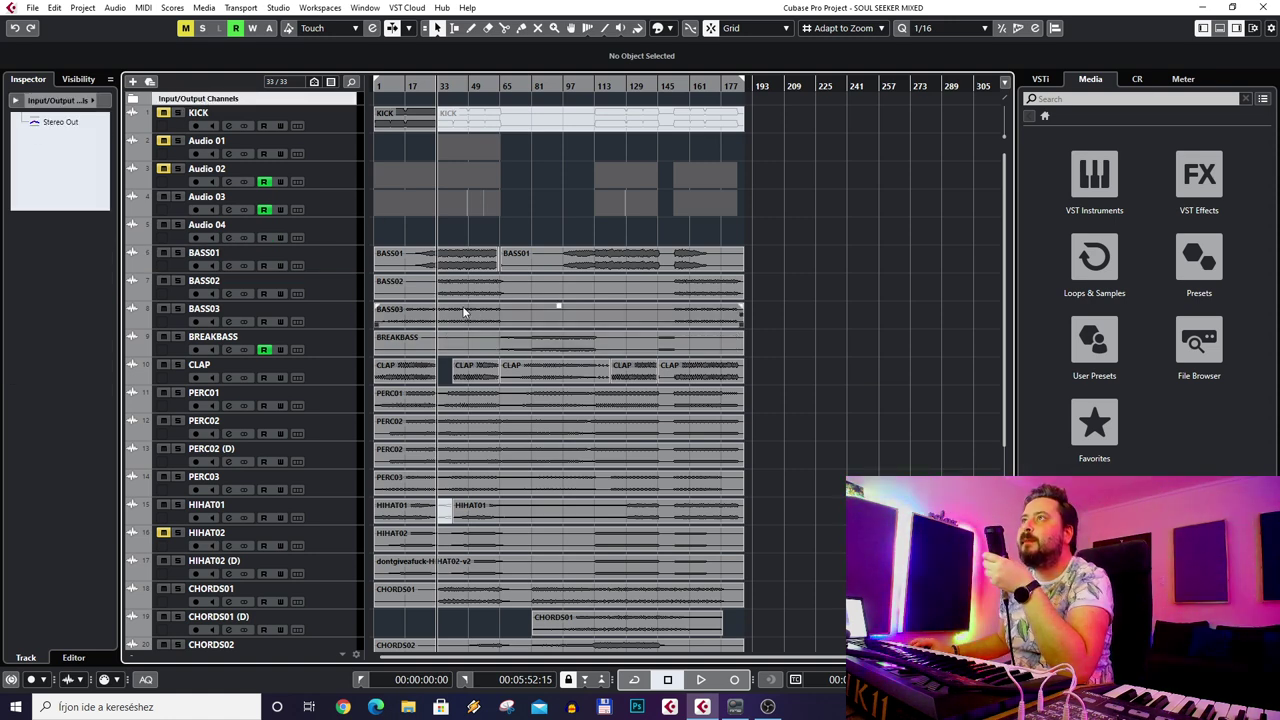
- Inspect the BASS01 track and select the basslines group from the Group Tracks folder
click(324, 262)
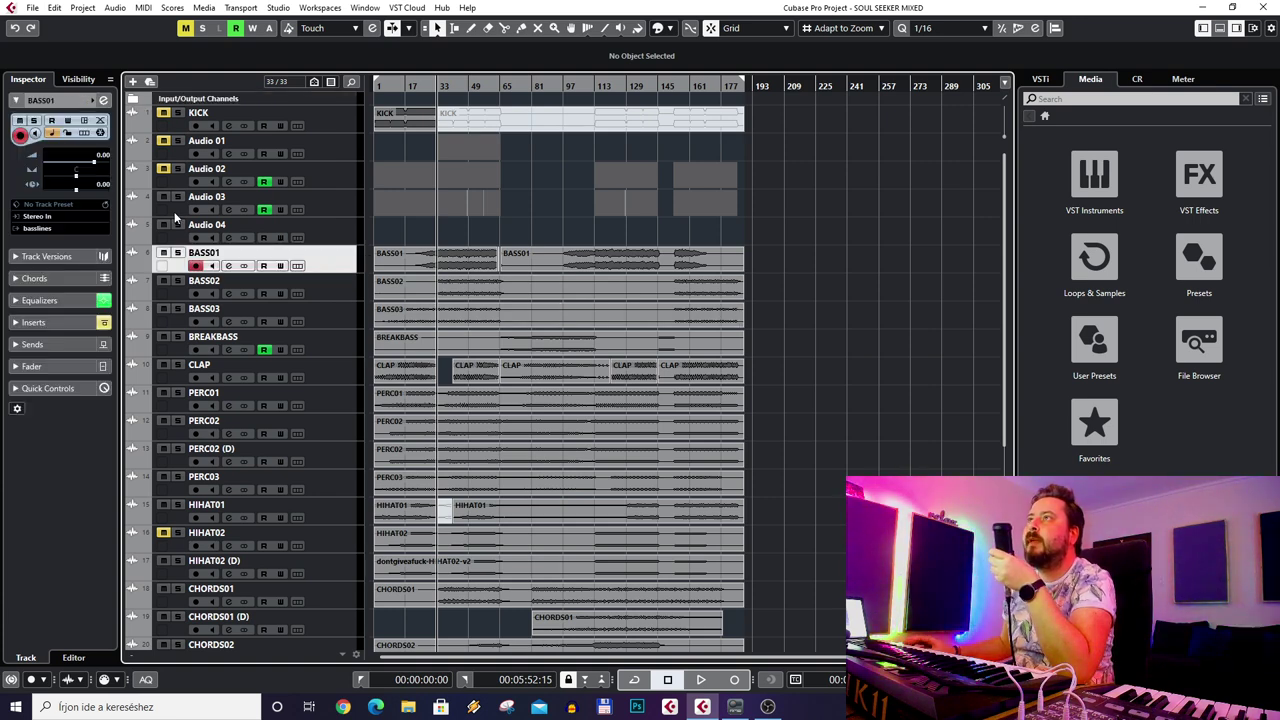
scroll(405, 245, down, 5)
click(180, 590)
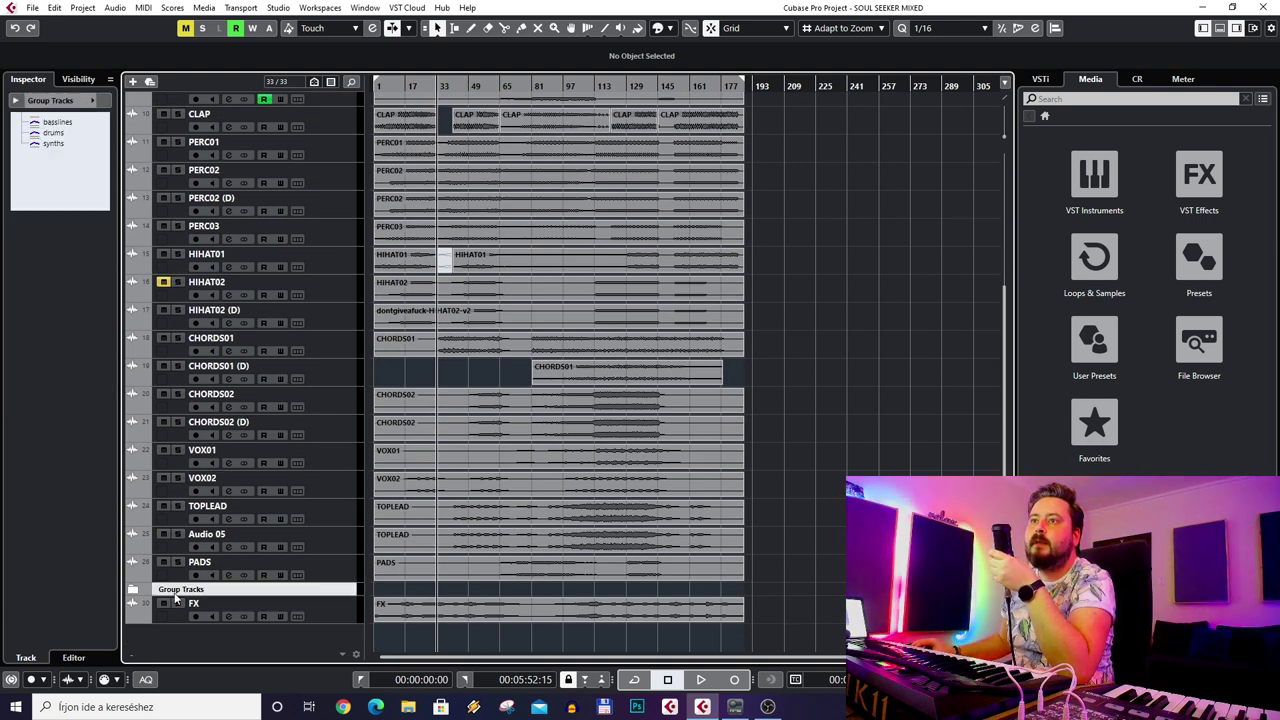
scroll(385, 163, up, 4)
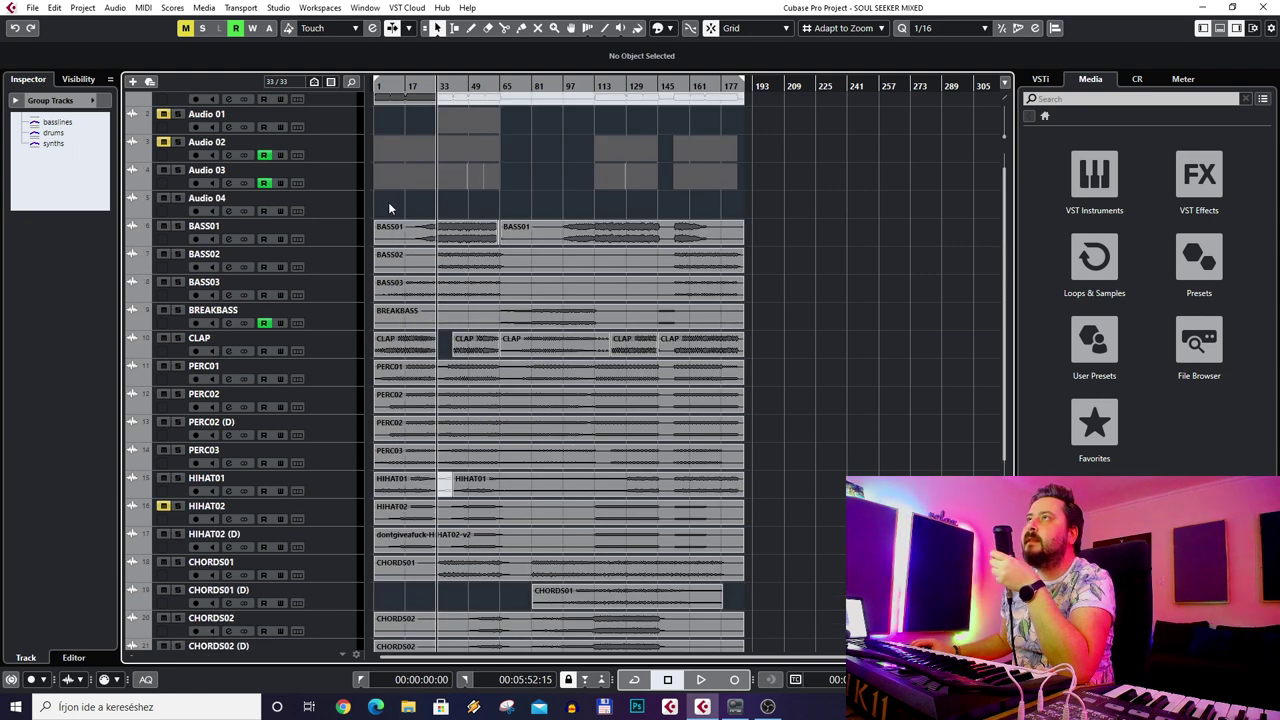
click(57, 122)
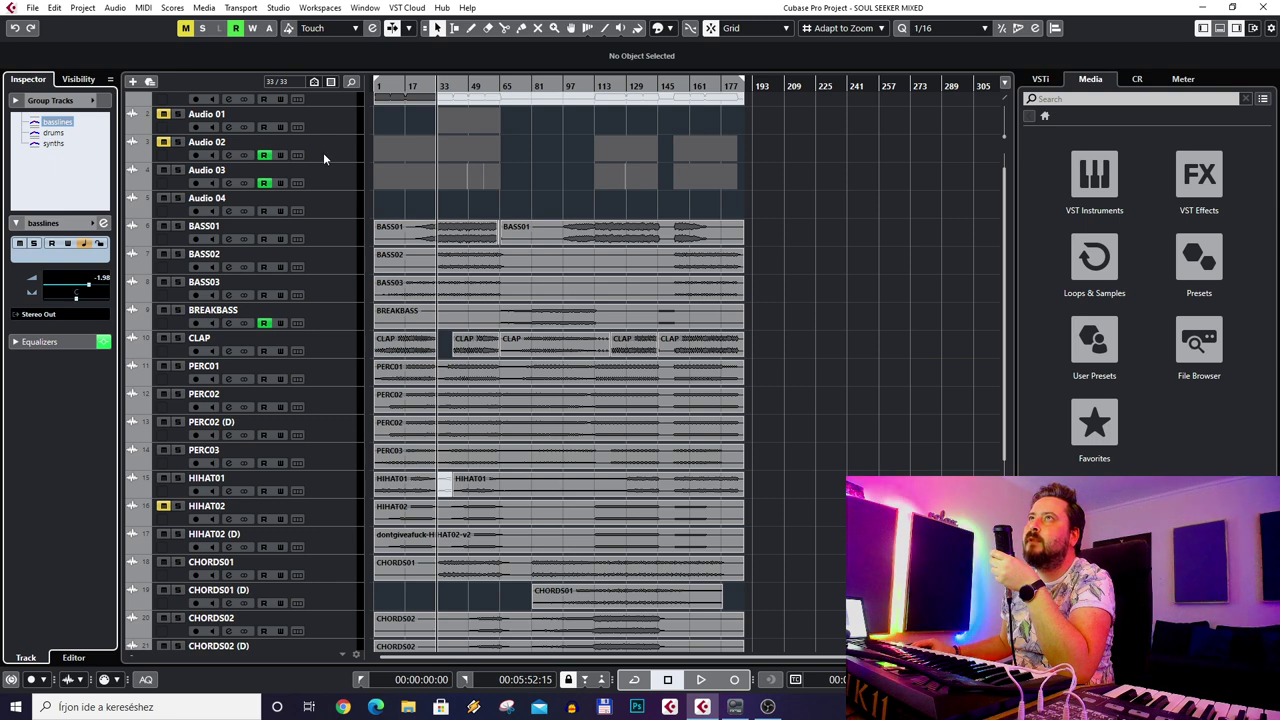
scroll(323, 152, up, 1)
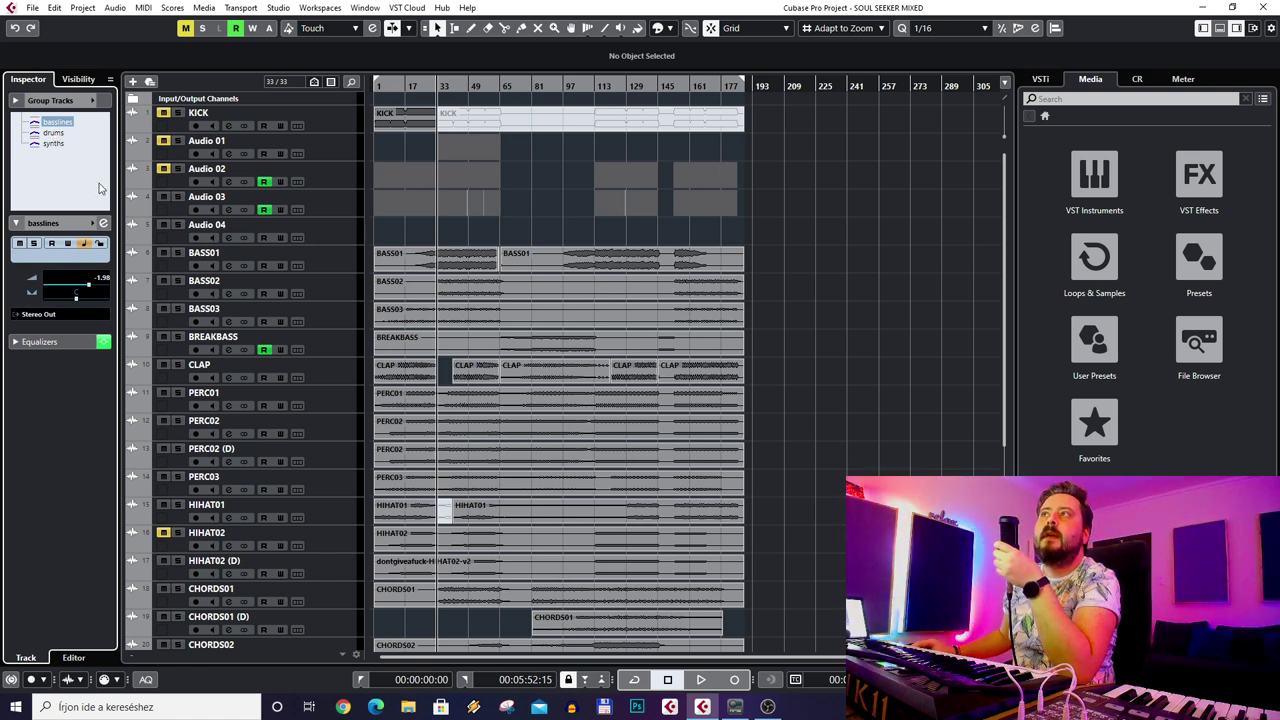
- Solo the basslines group and play the arrangement from bar 33 to listen to the bass tracks
click(35, 244)
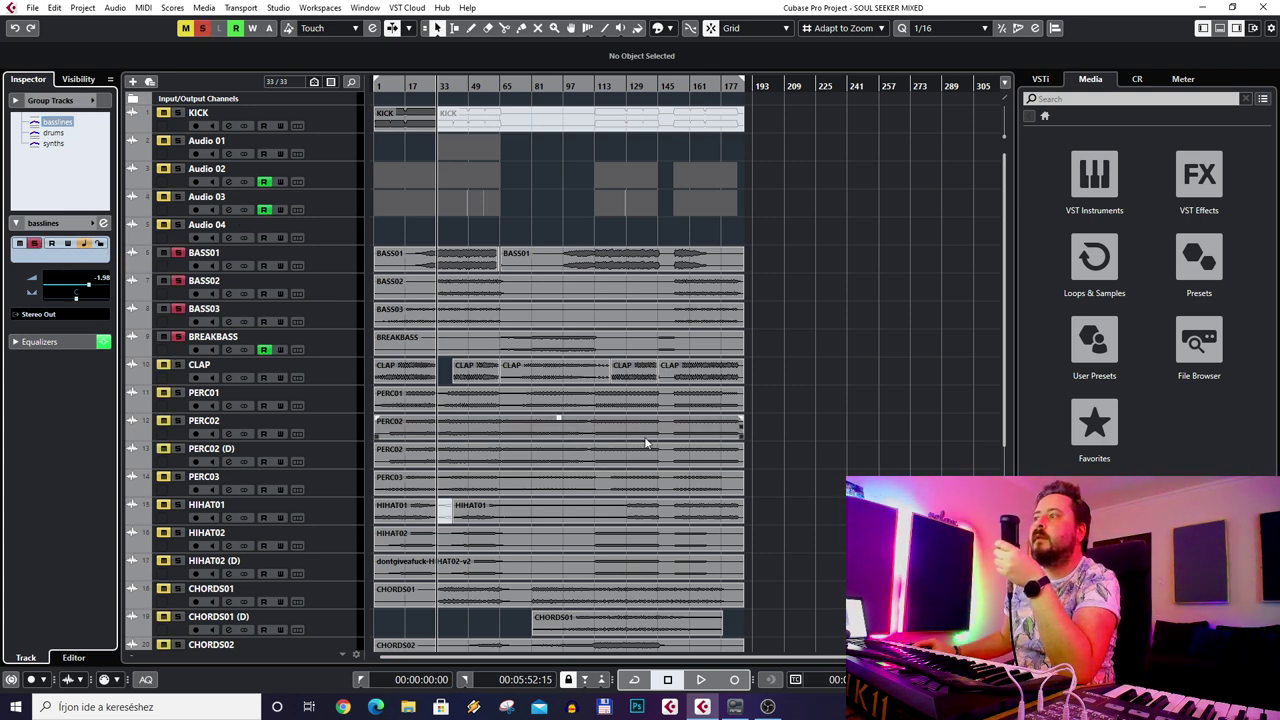
scroll(643, 443, down, 3)
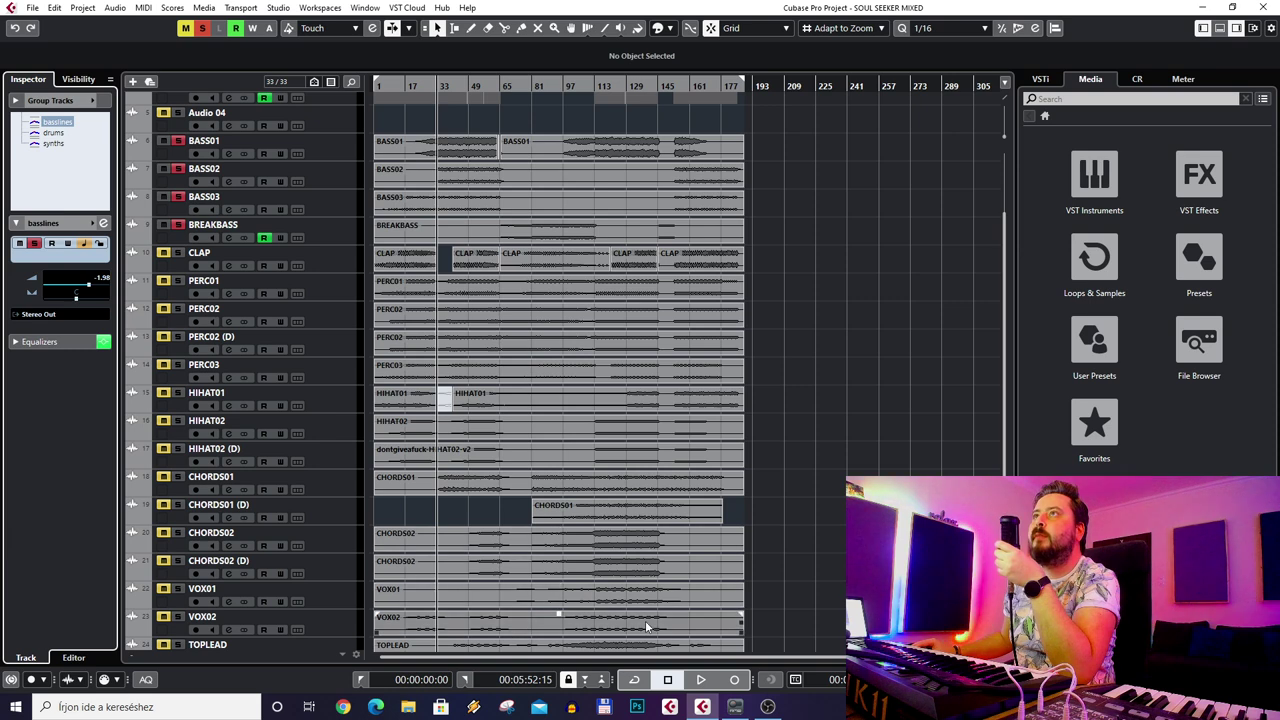
click(701, 679)
scroll(512, 385, up, 3)
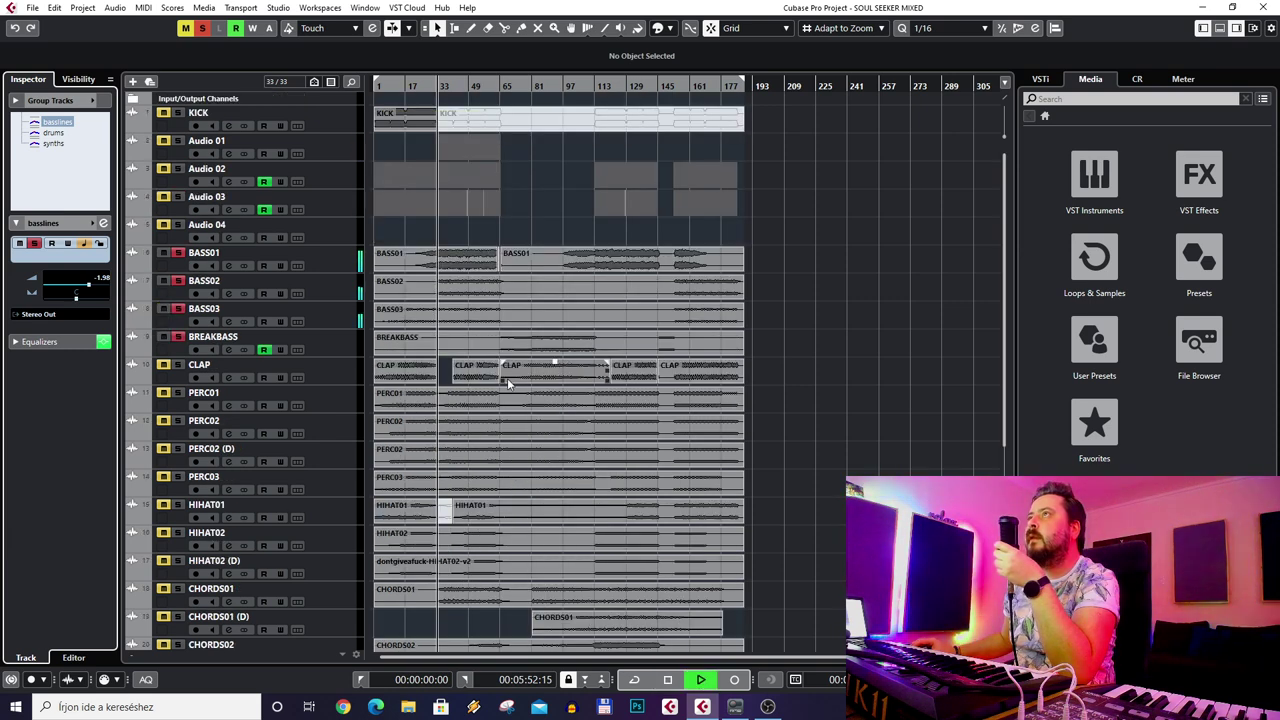
- Check the equalizer sections of the group tracks and open the channel settings of the basslines group
click(45, 343)
click(52, 133)
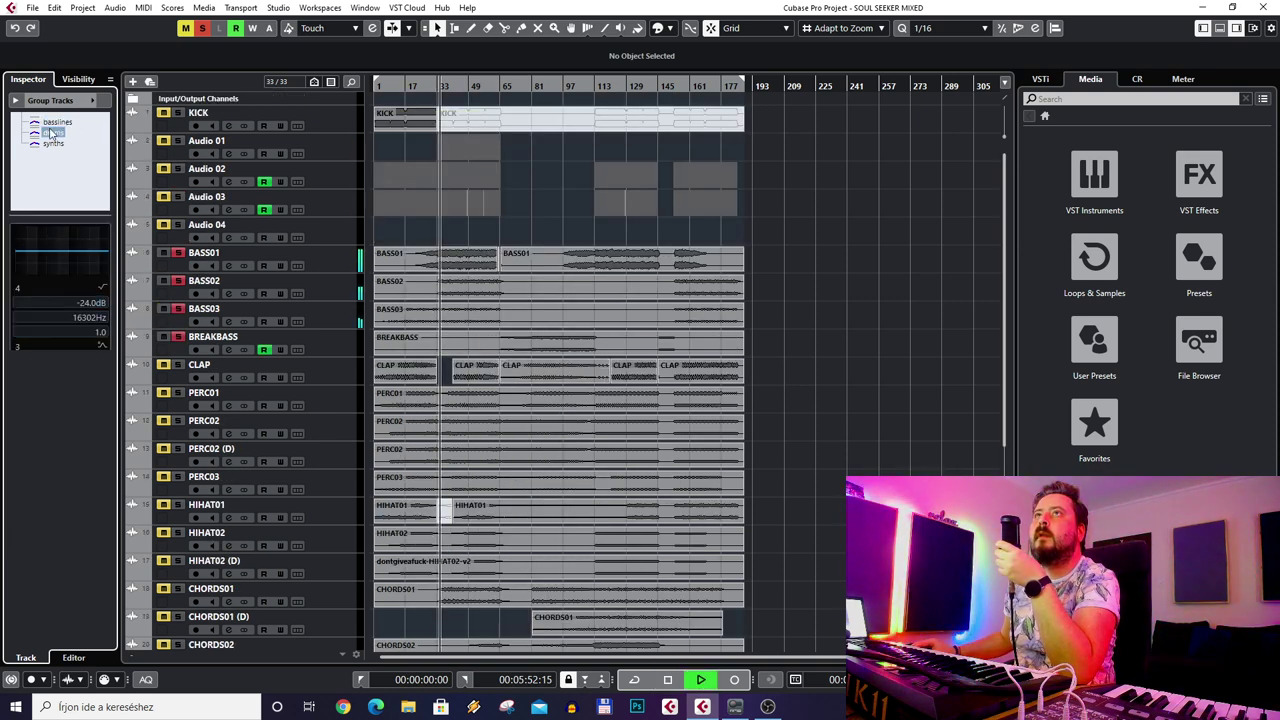
click(220, 258)
scroll(215, 485, down, 6)
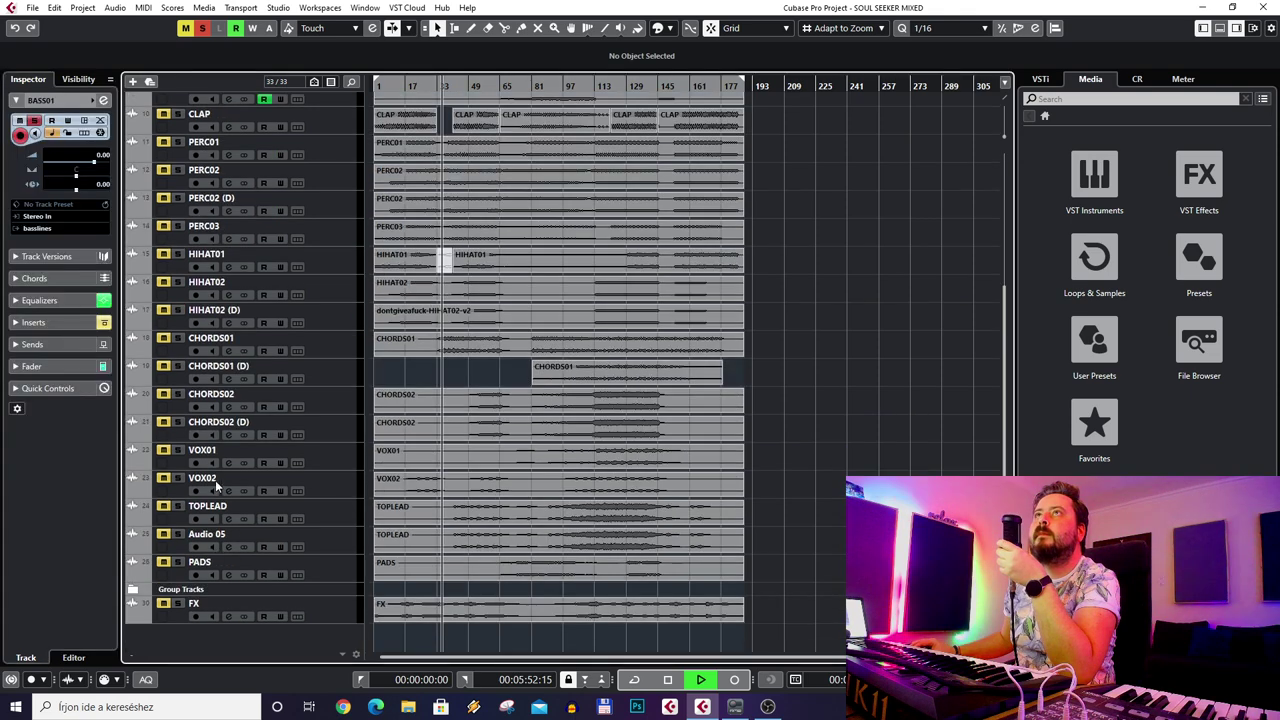
click(220, 590)
click(57, 121)
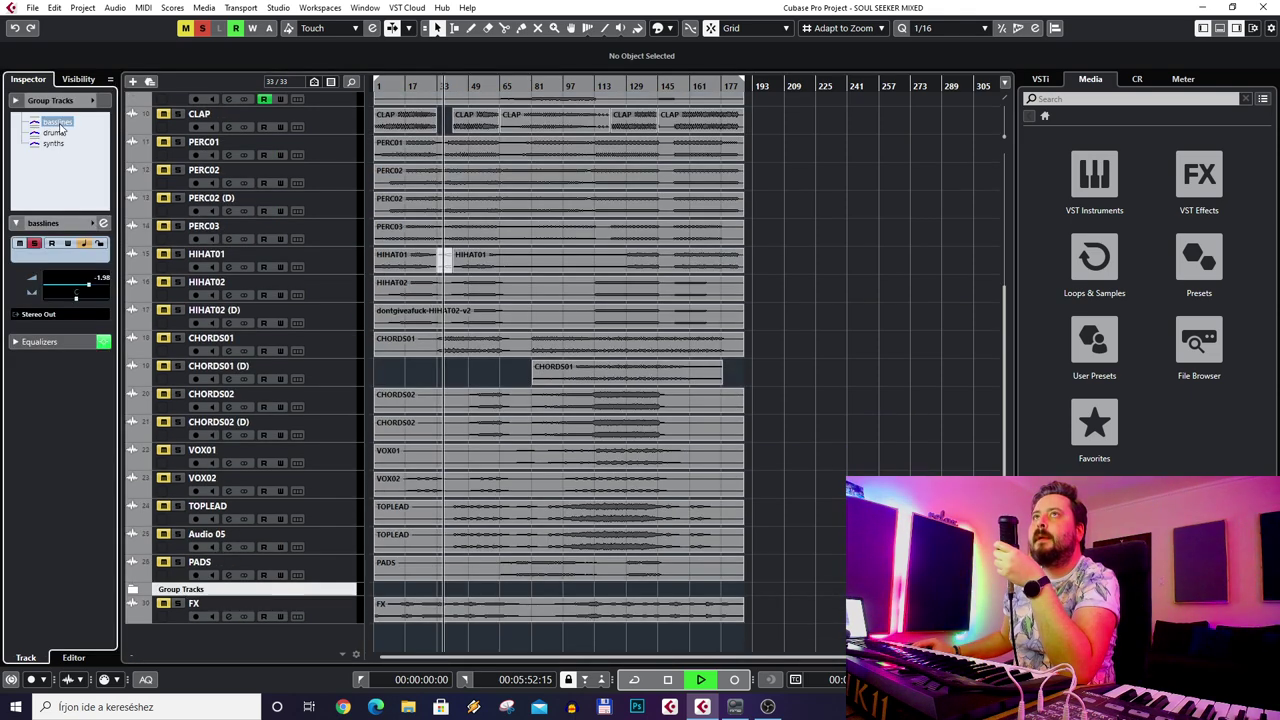
click(104, 224)
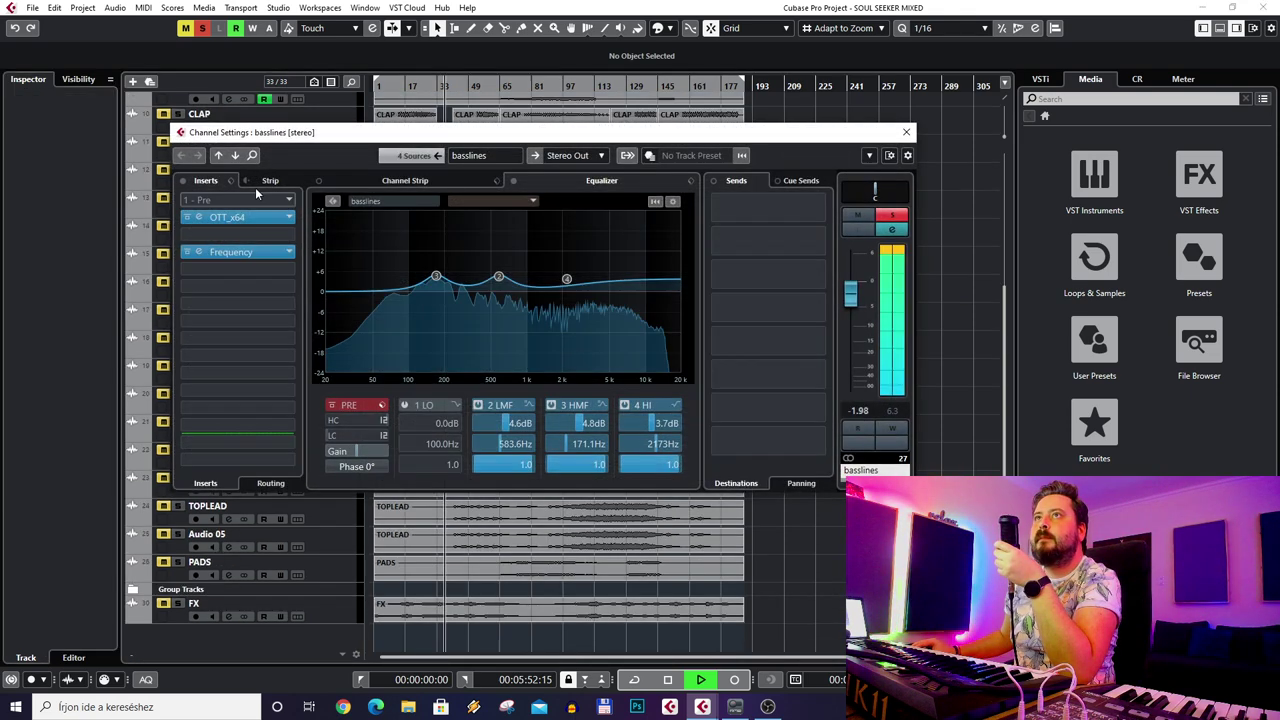
- Open the OTT_x64 insert on the basslines group and toggle its bypass during playback to compare the sound
click(203, 225)
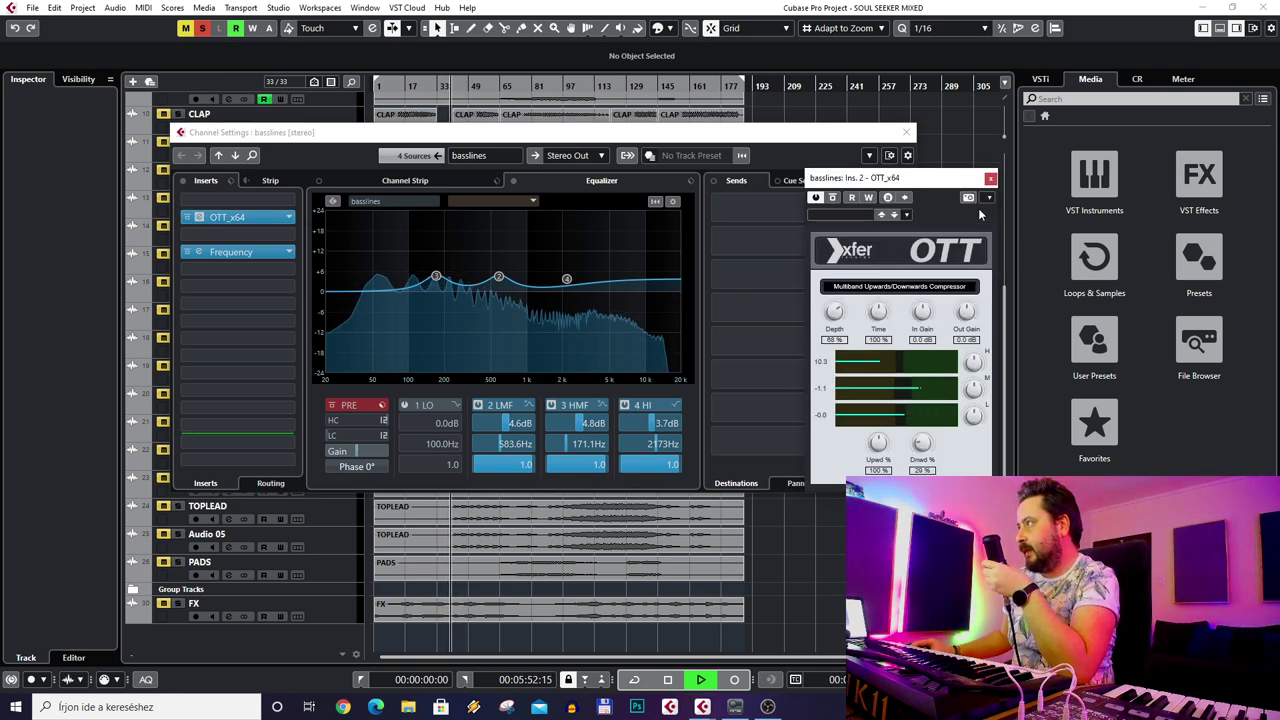
click(832, 197)
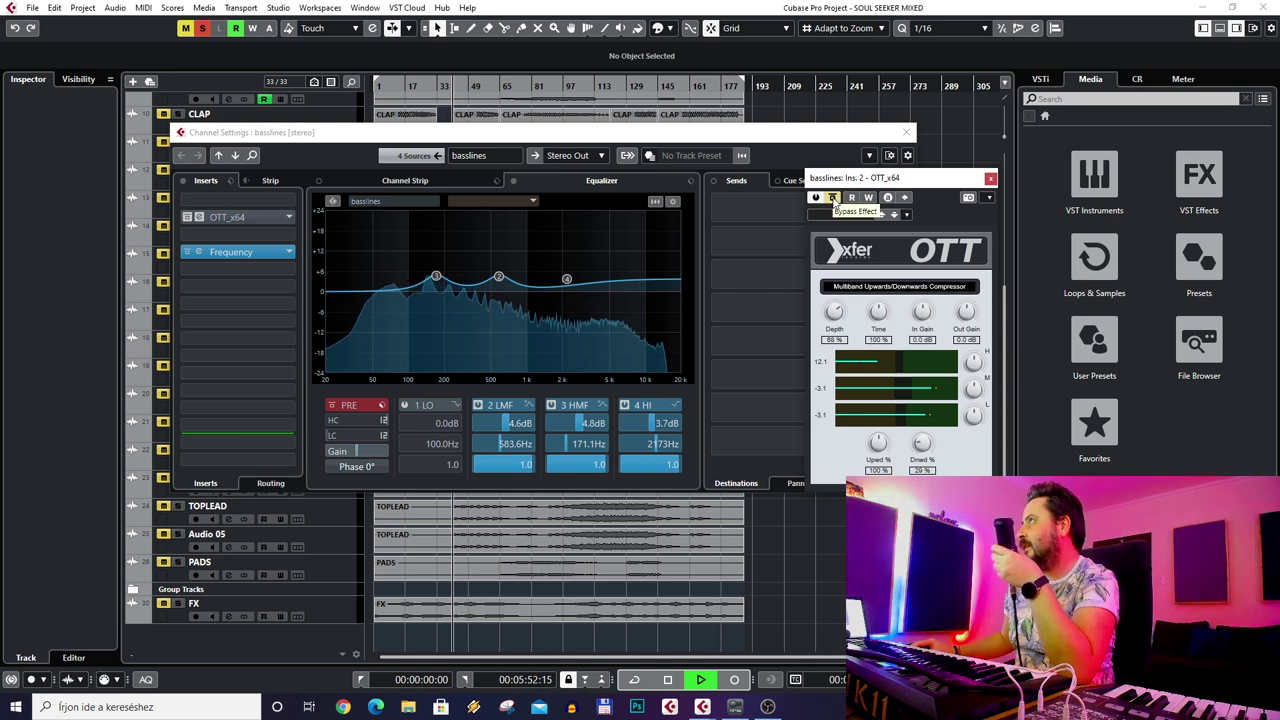
click(834, 199)
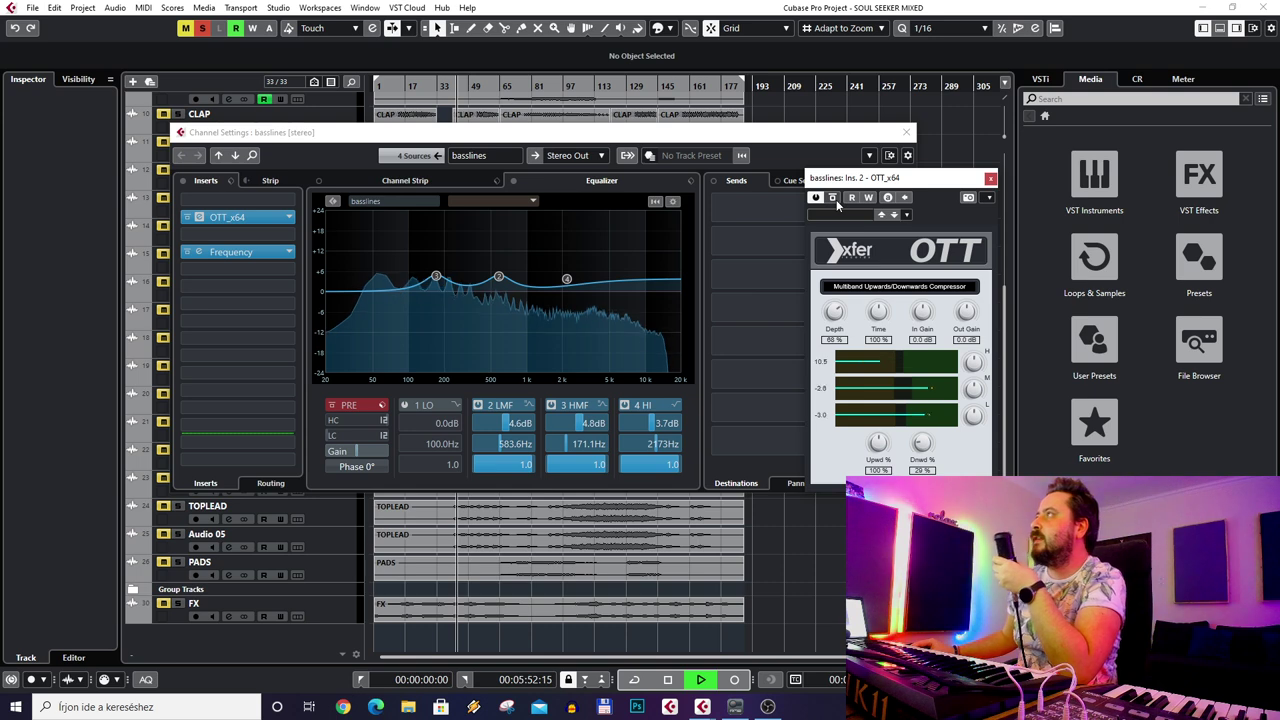
click(834, 198)
click(836, 199)
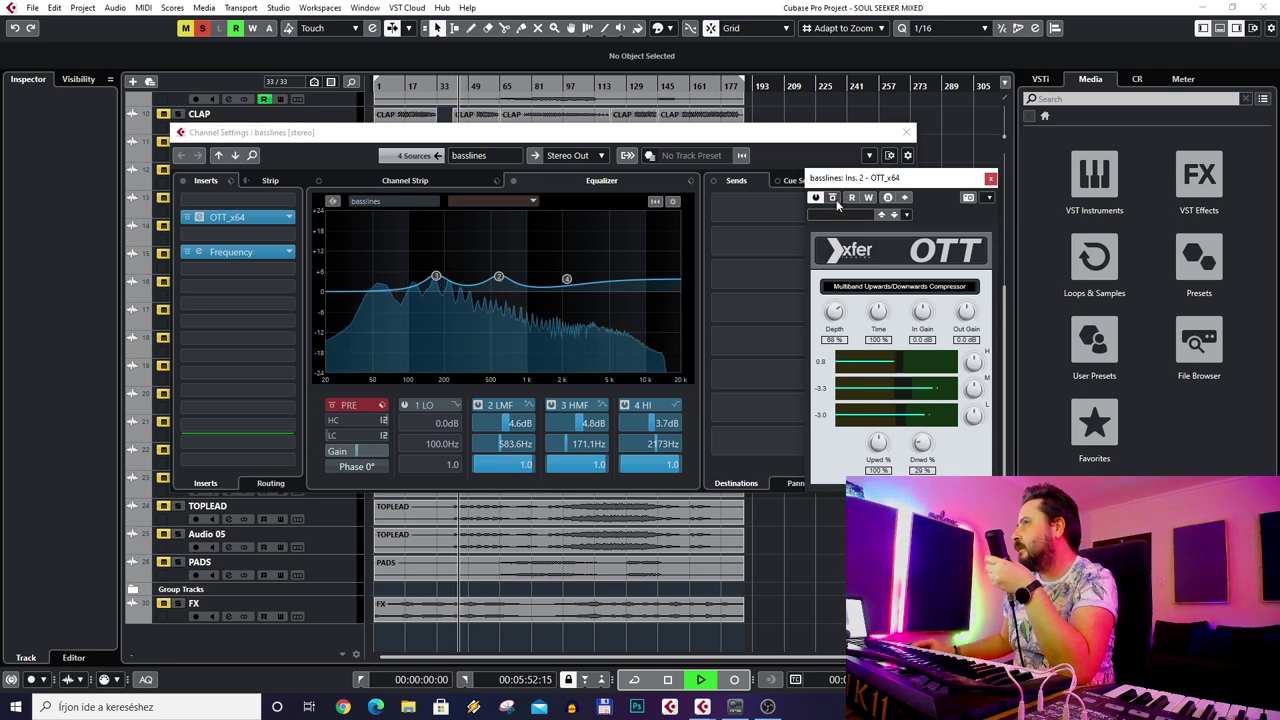
- Open the Frequency EQ insert of the basslines group and move its window clear of the track list
click(203, 254)
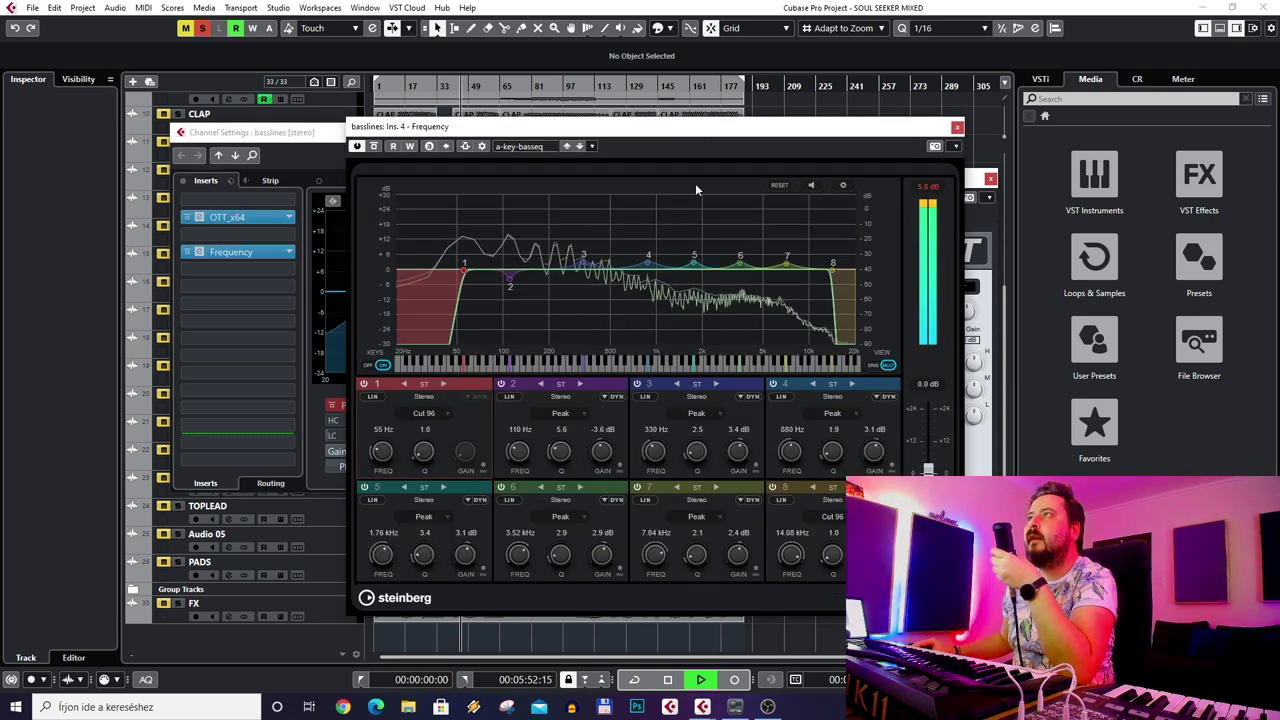
drag(725, 140, 882, 240)
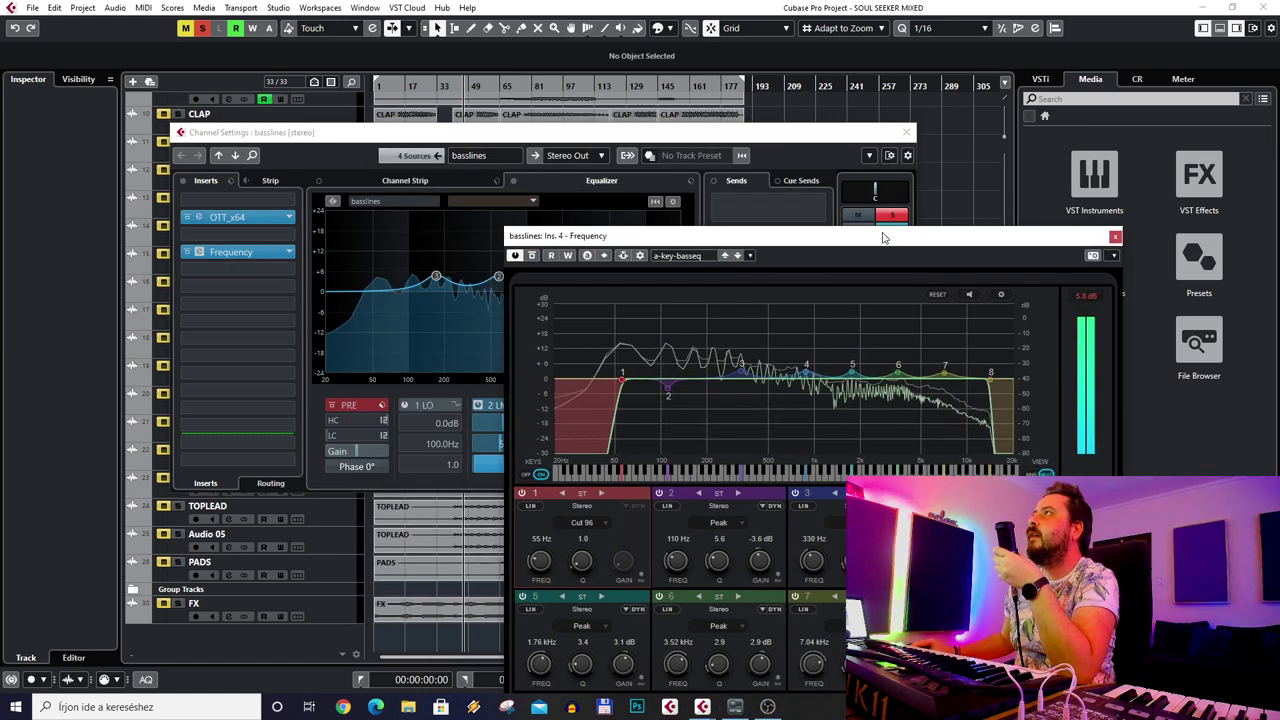
drag(745, 240, 868, 163)
- Audition Audio 01, Audio 02 and Audio 03 with the soloed bass tracks, clear all solos and stop playback
scroll(250, 190, up, 5)
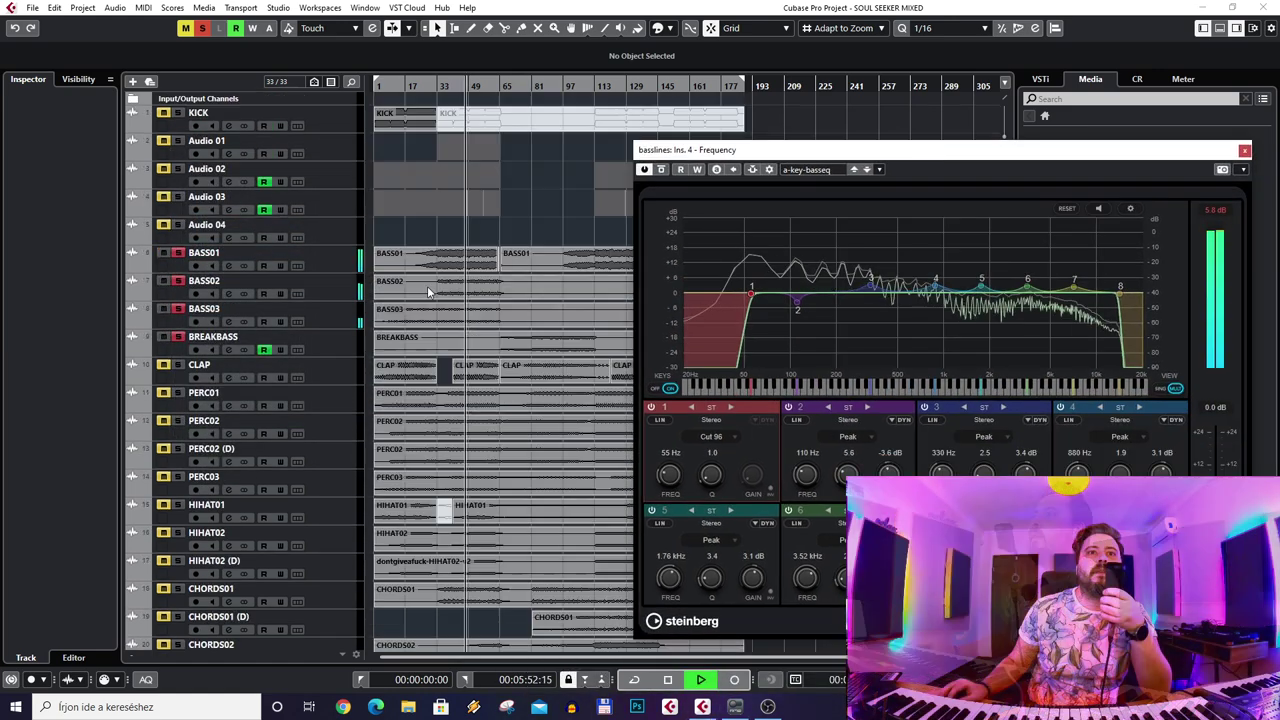
click(177, 168)
click(177, 140)
click(163, 196)
click(163, 168)
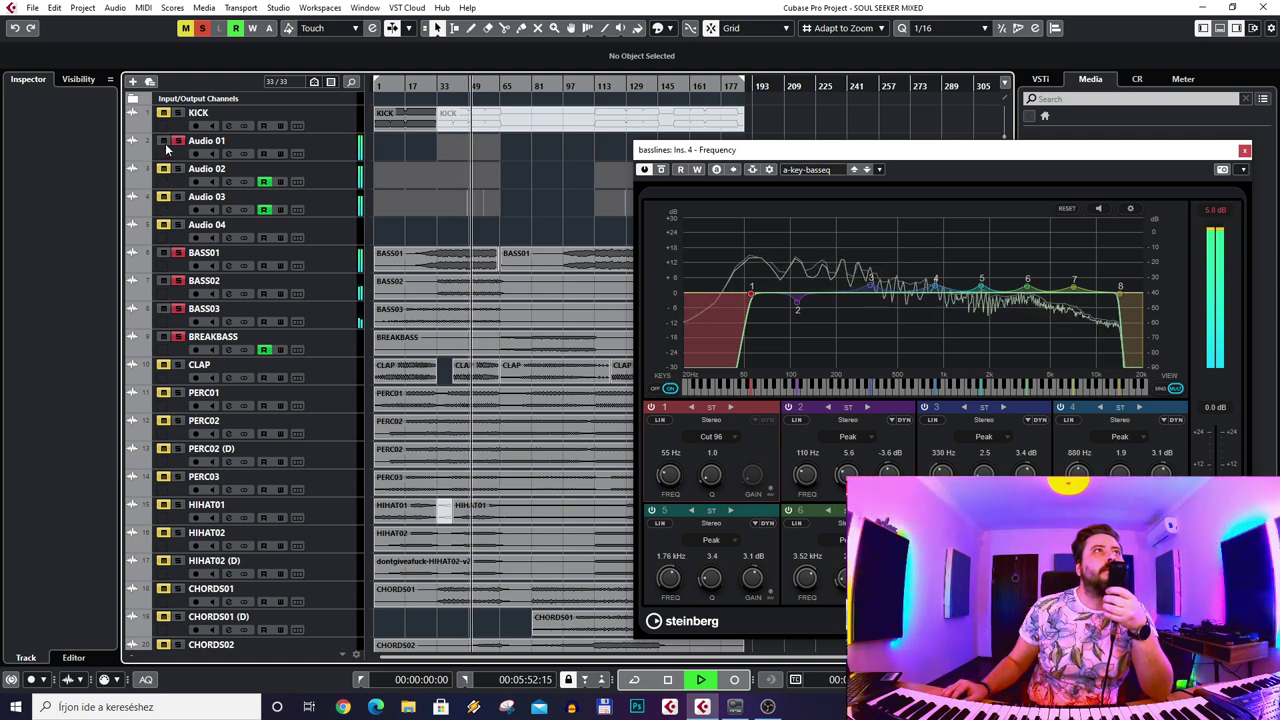
click(163, 140)
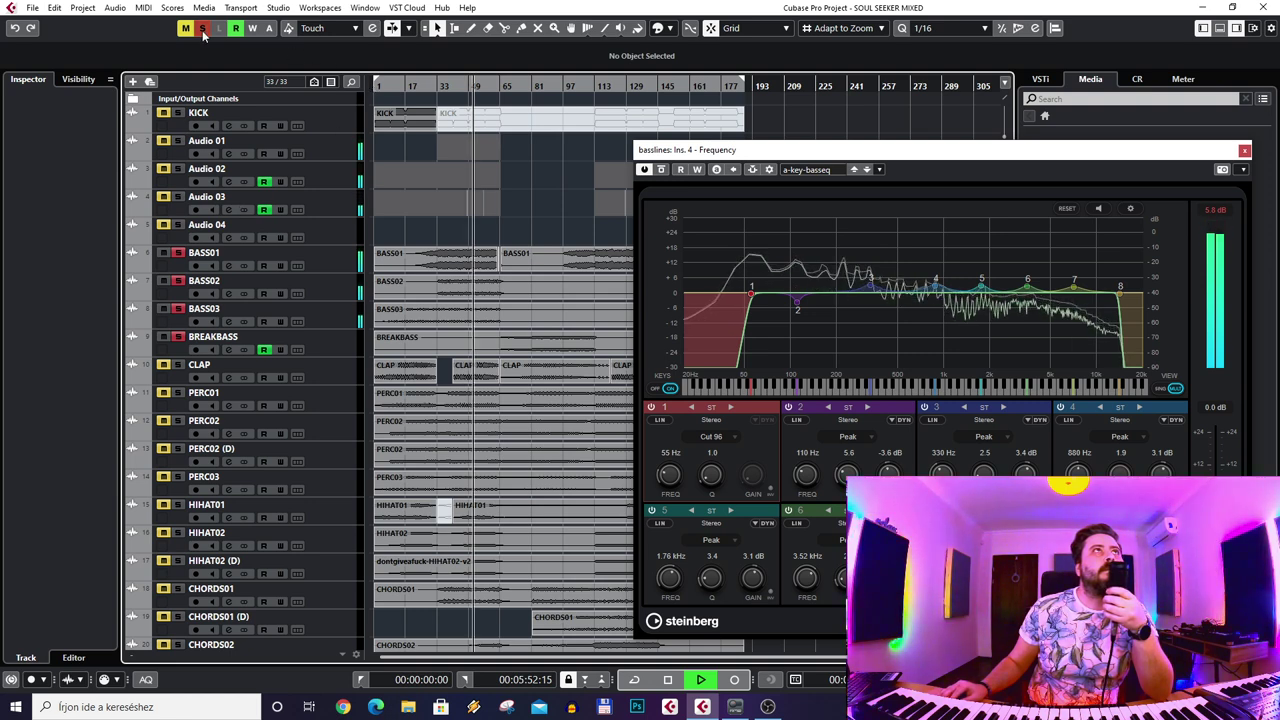
click(202, 29)
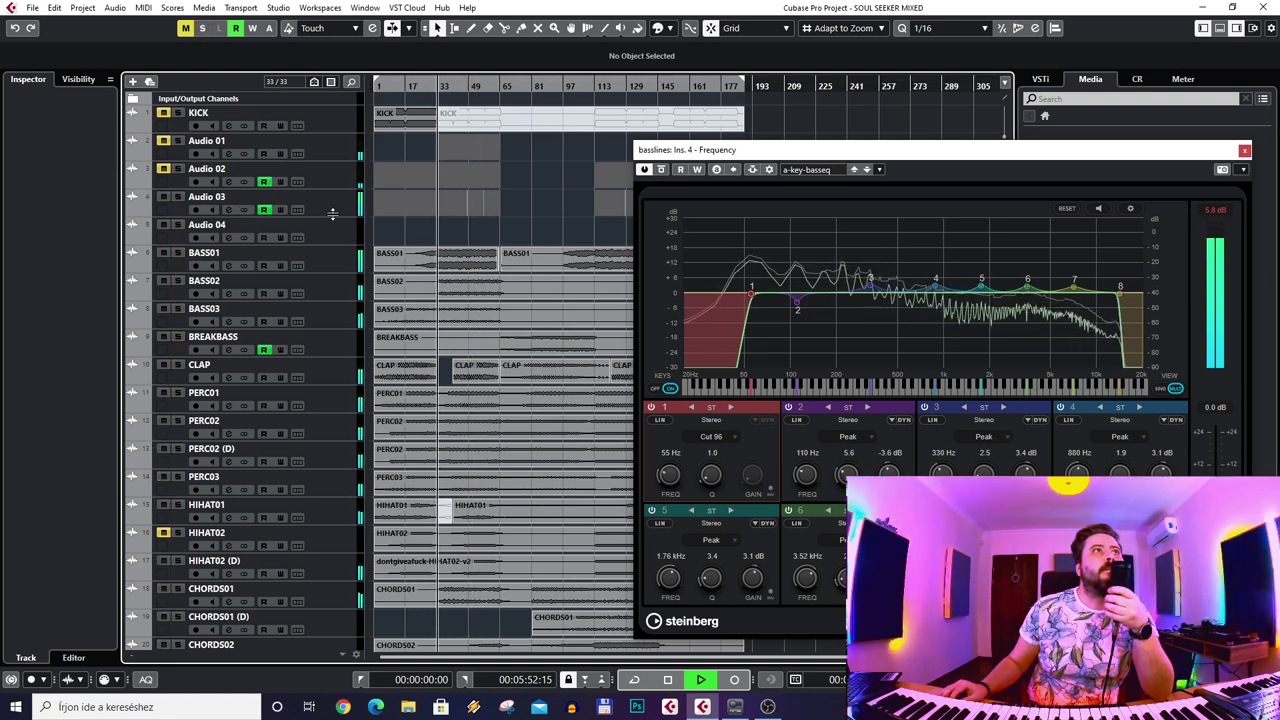
key(space)
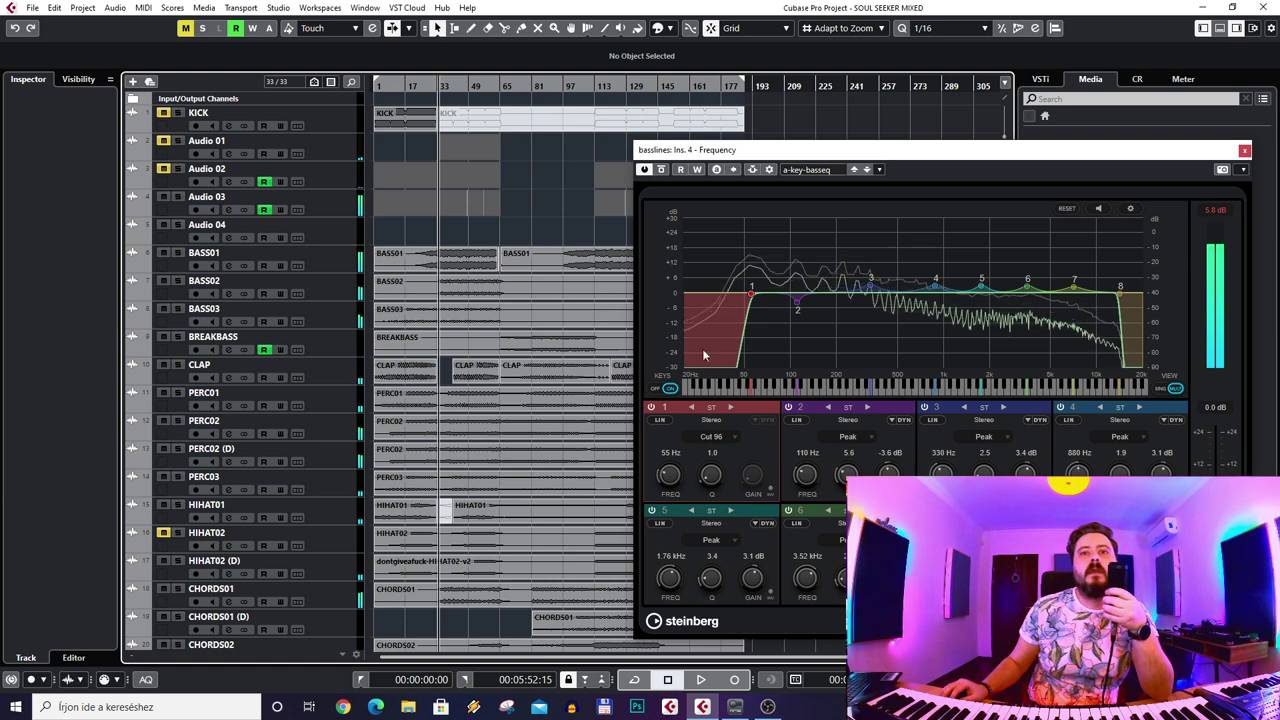
- Reposition the basslines Frequency window, and review the basslines channel settings again before closing them
drag(781, 150, 803, 125)
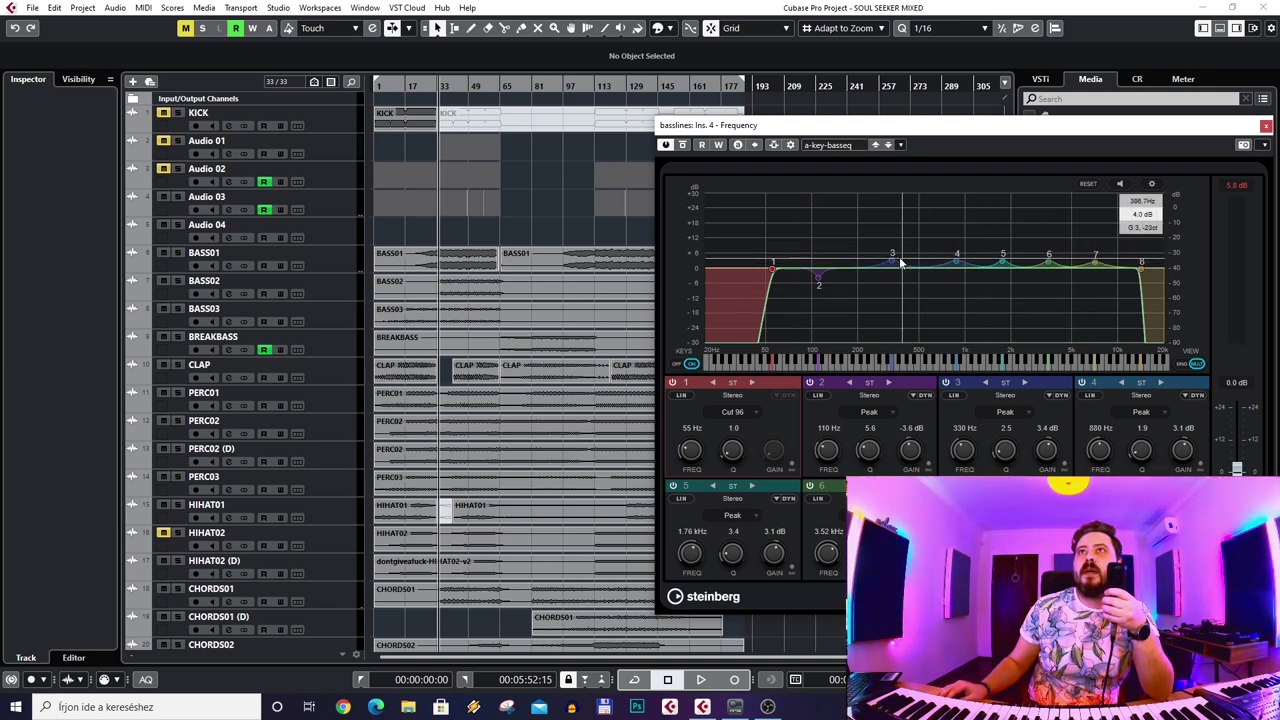
scroll(336, 320, down, 5)
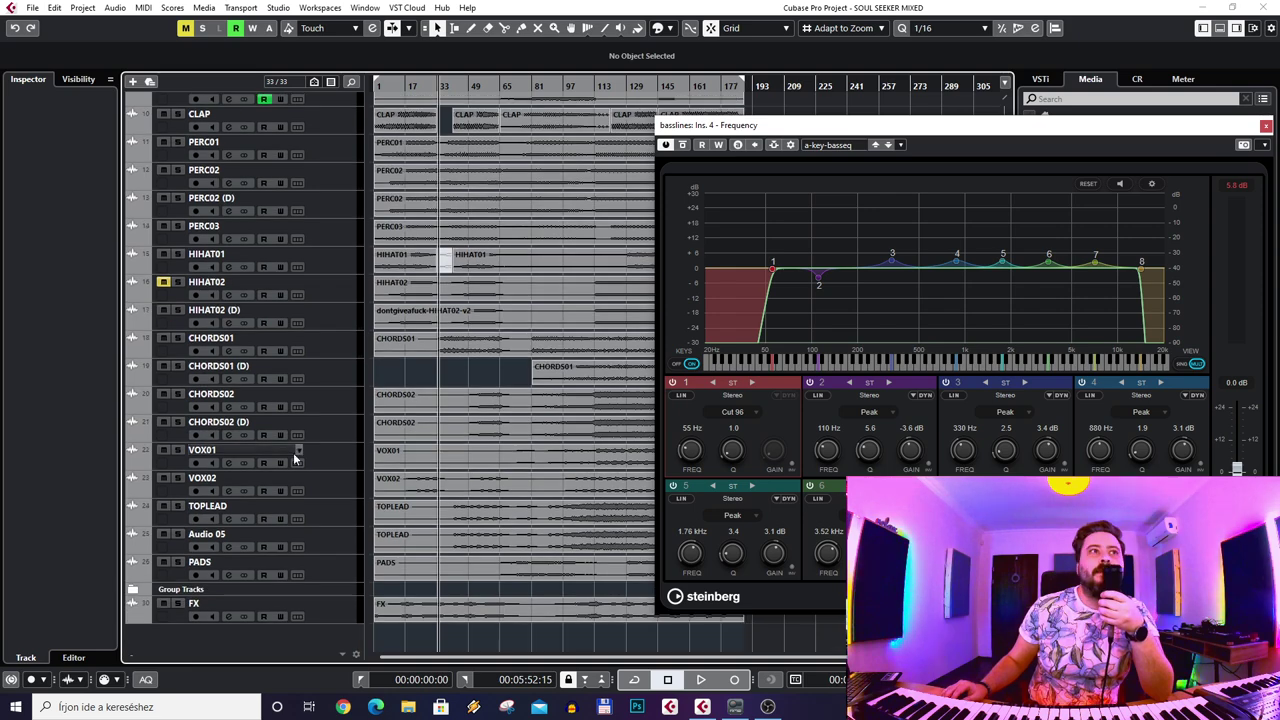
click(238, 589)
click(55, 121)
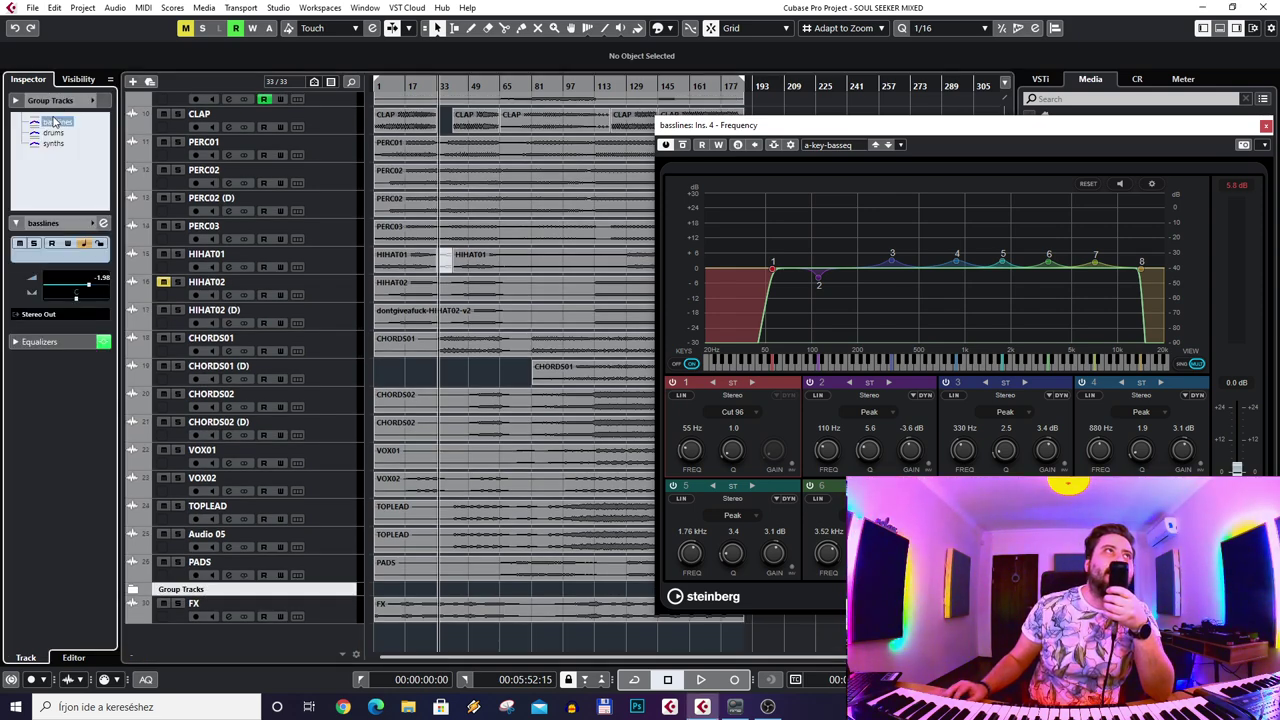
click(103, 222)
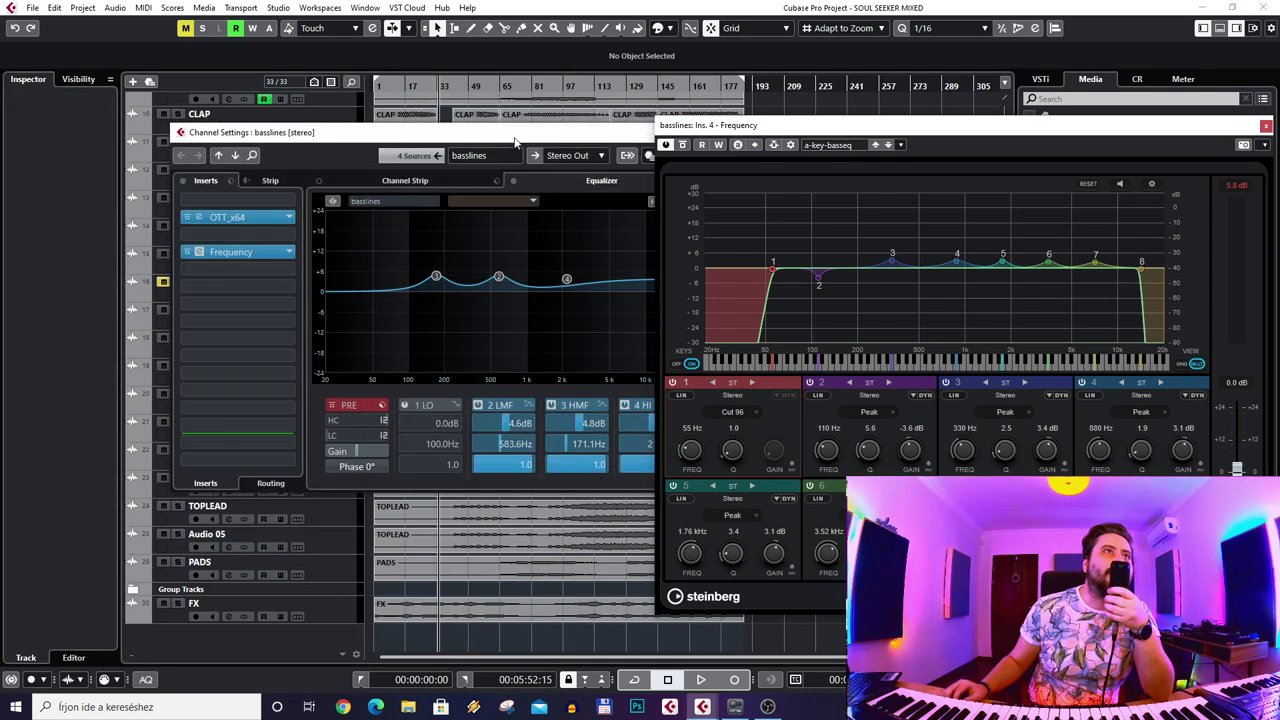
drag(254, 138, 124, 140)
drag(440, 140, 506, 152)
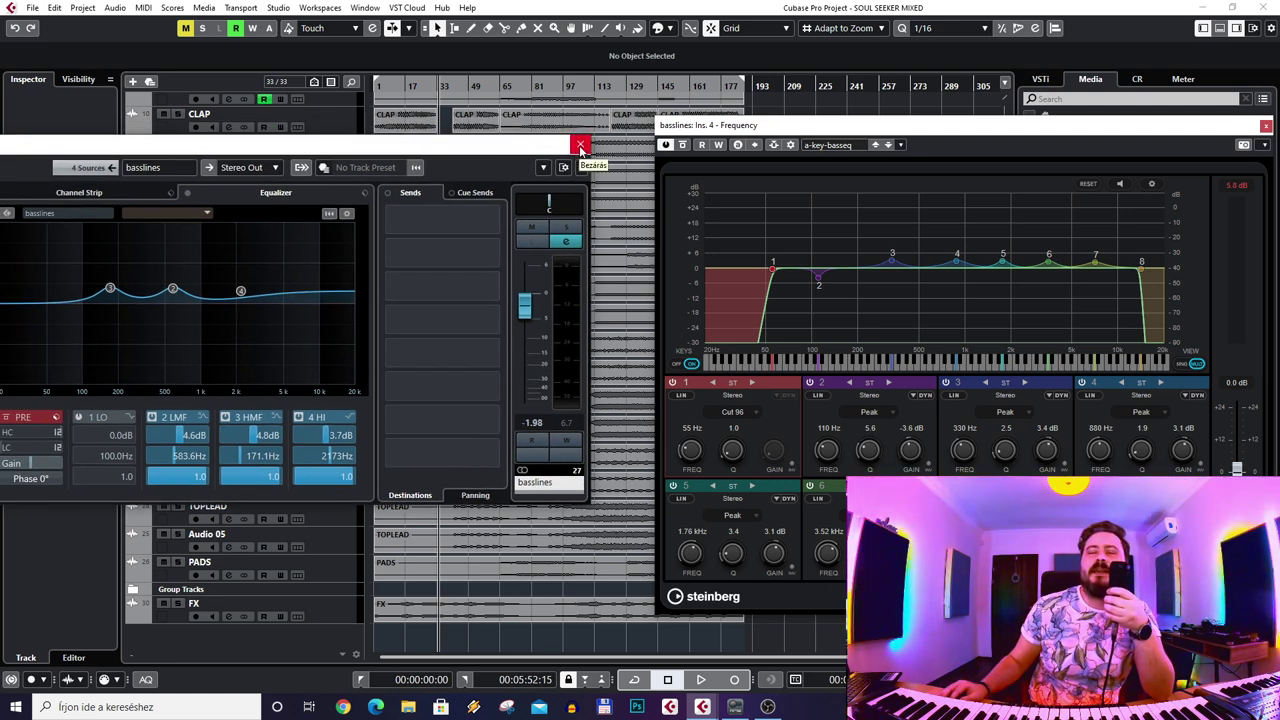
click(580, 147)
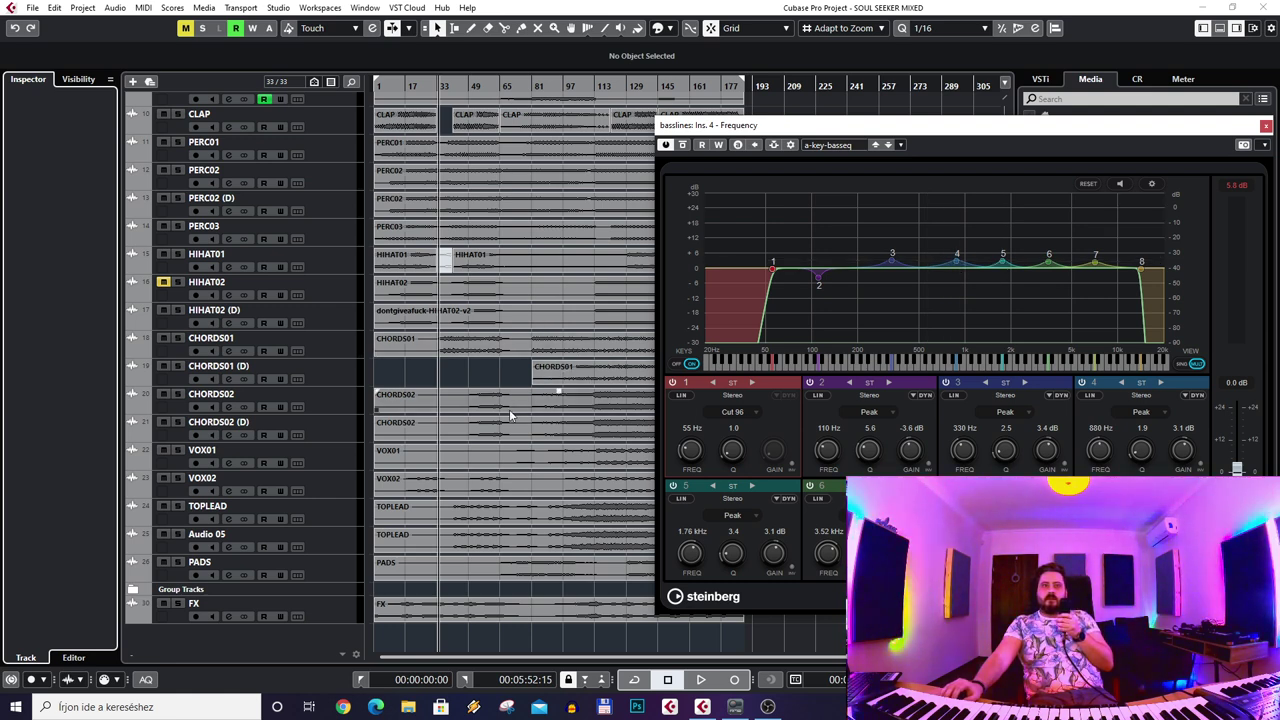
- Open the channel settings of the drums group and its Frequency EQ insert
scroll(500, 418, up, 5)
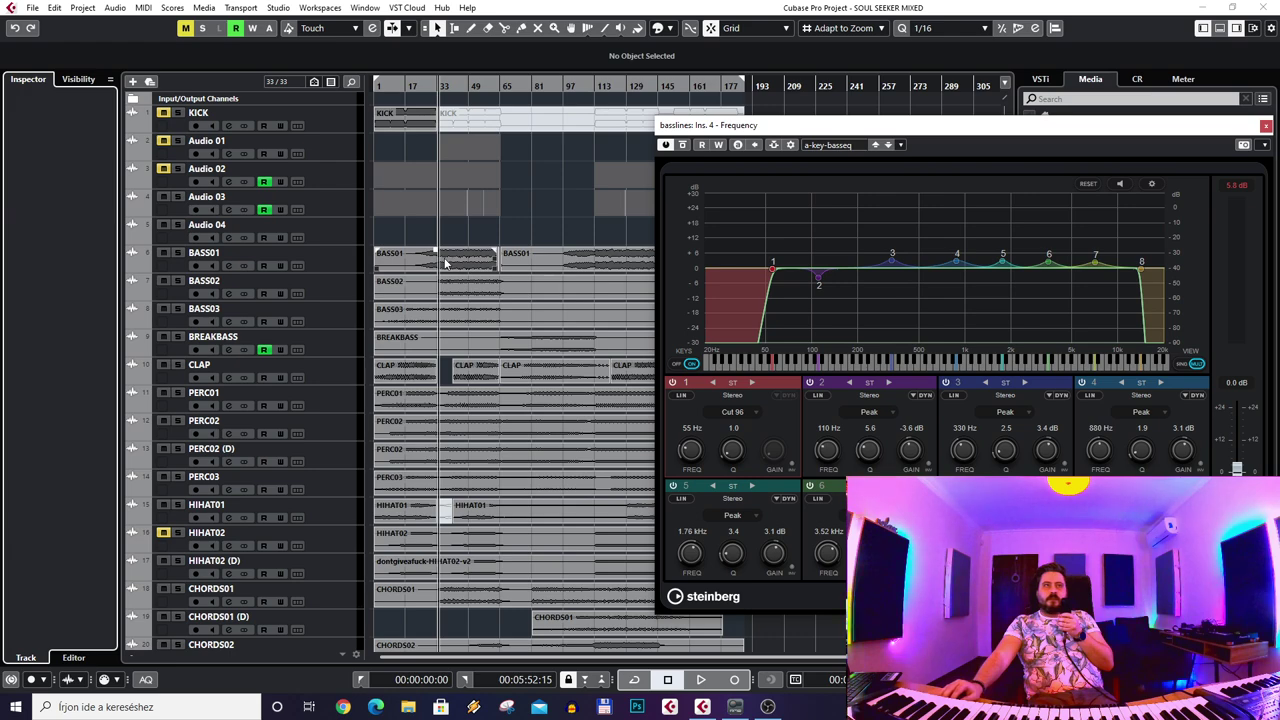
scroll(437, 323, down, 5)
click(176, 592)
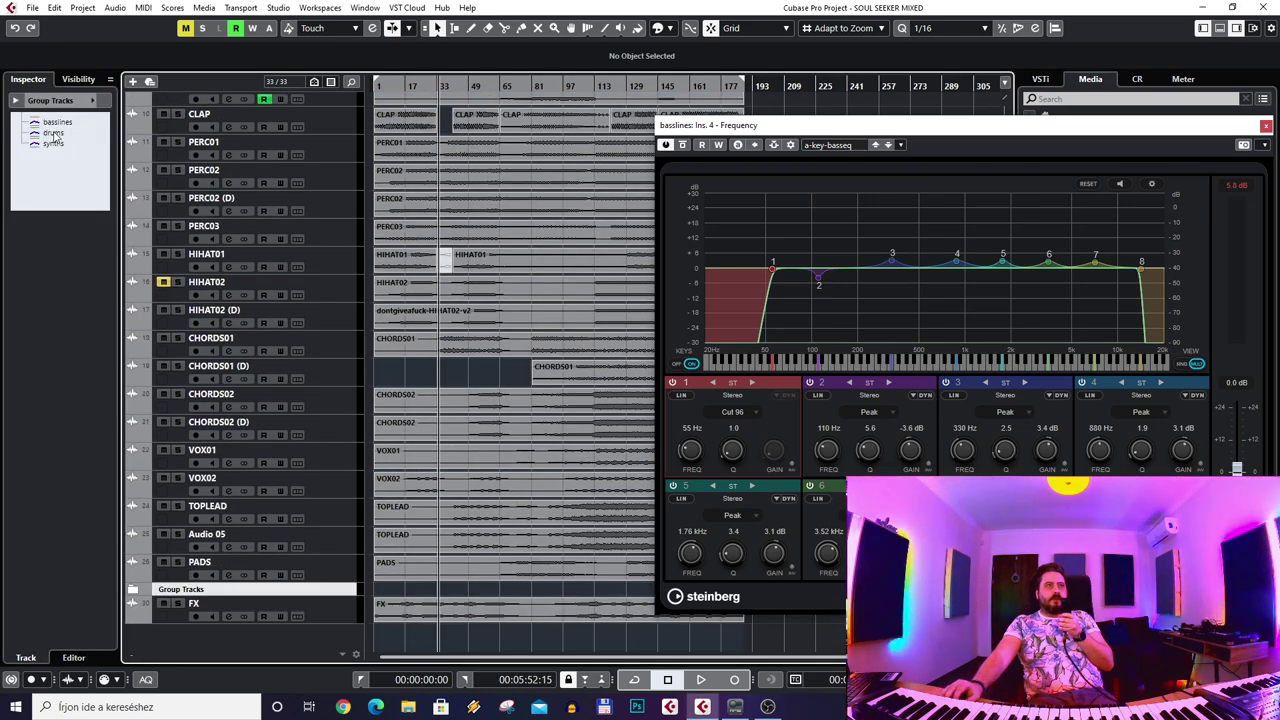
click(53, 133)
click(102, 226)
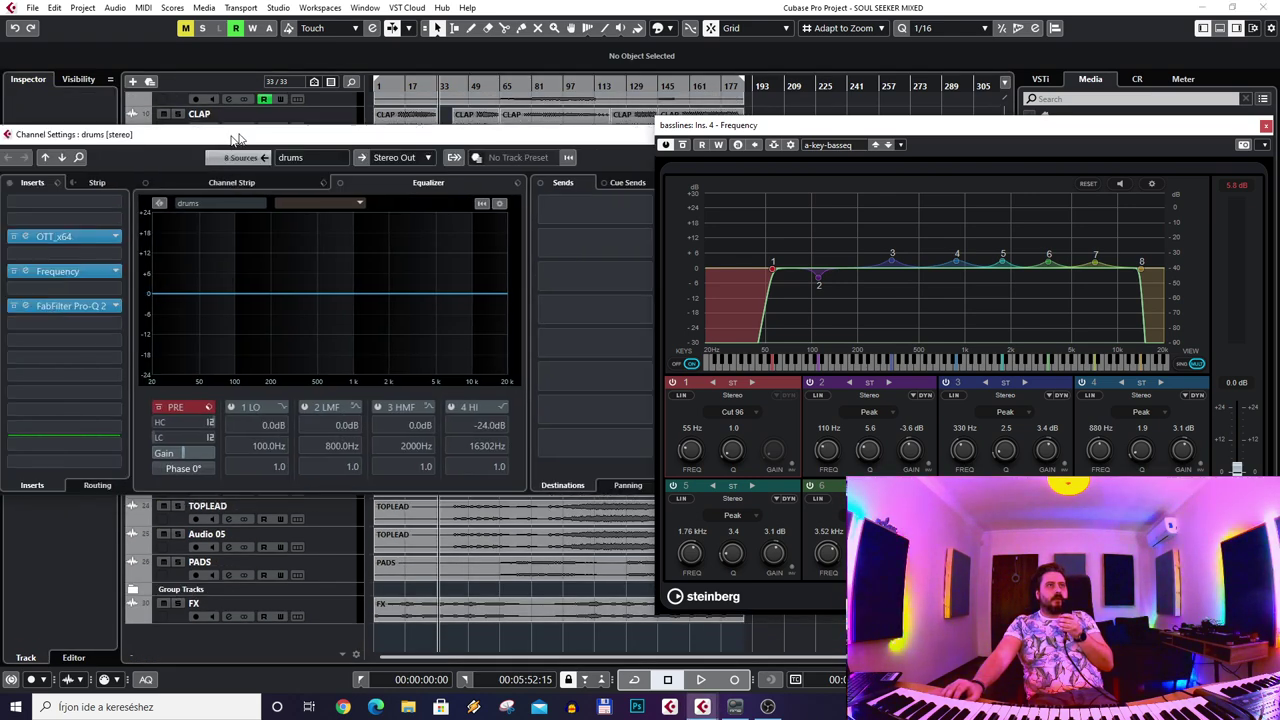
click(57, 262)
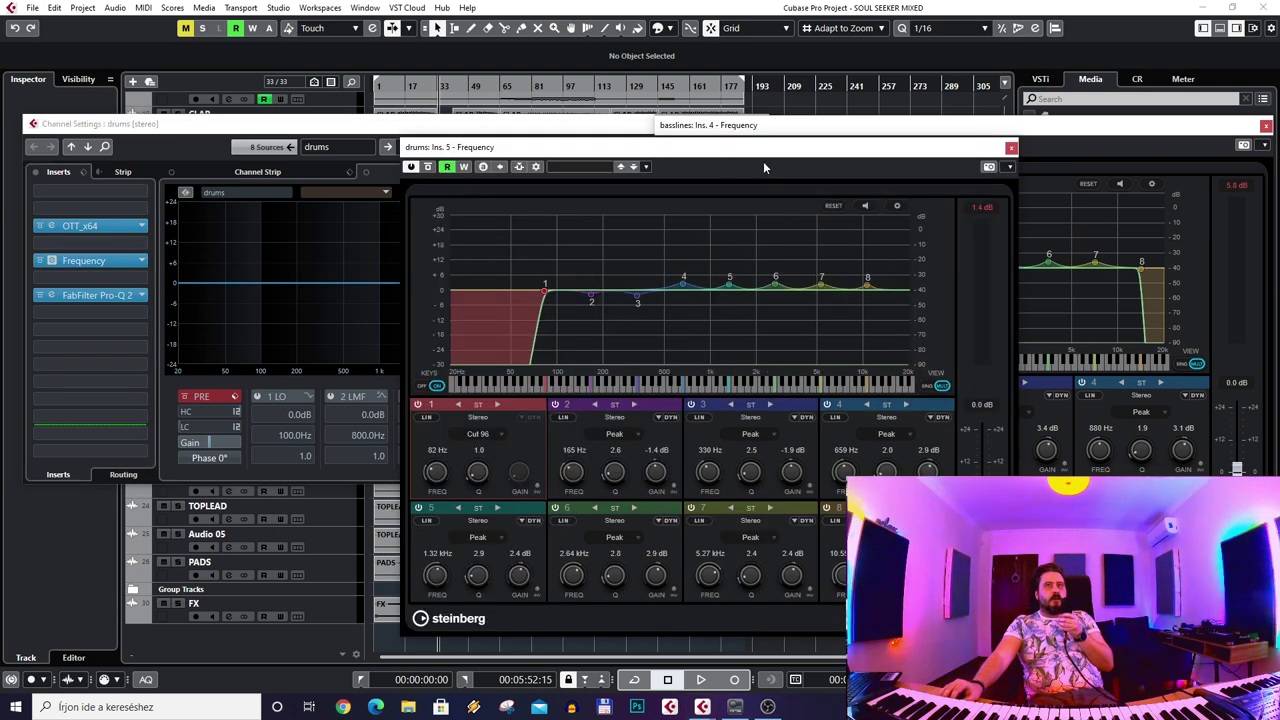
- Place the drums Frequency window beneath the basslines EQ curve, and return from the drums channel settings to the Group Tracks folder
drag(779, 150, 1018, 298)
drag(539, 128, 346, 158)
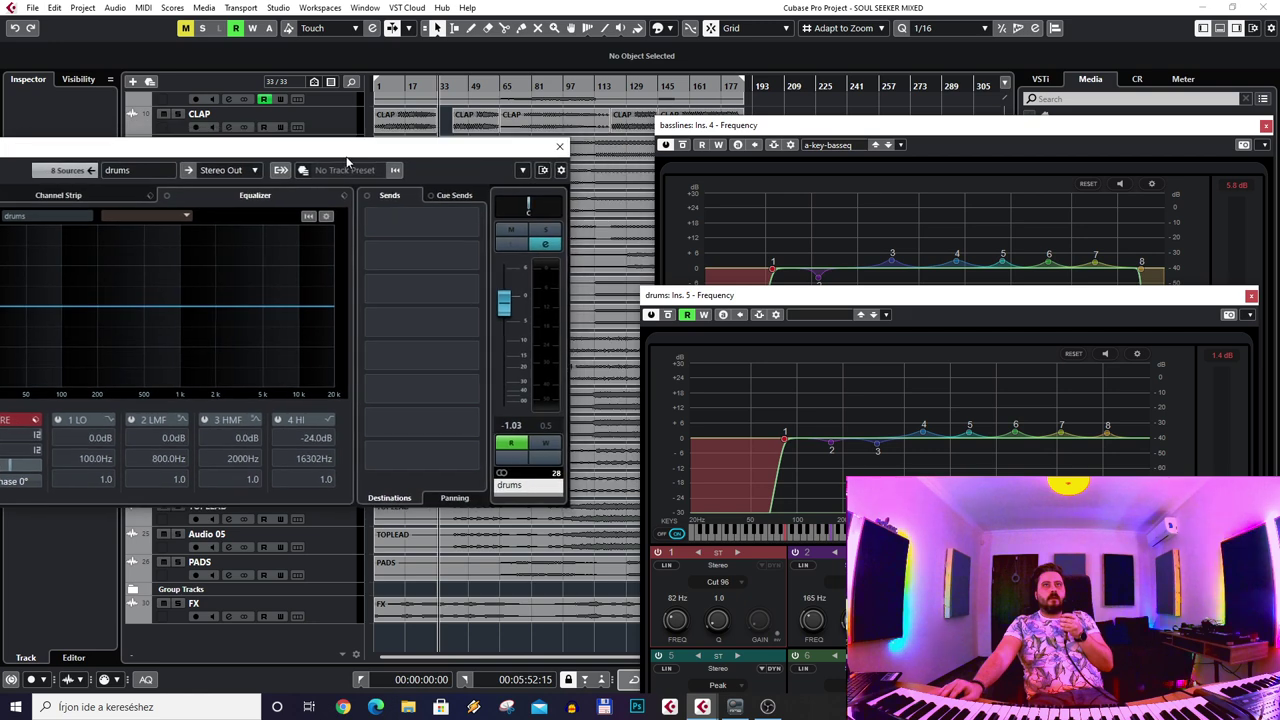
click(560, 146)
click(170, 590)
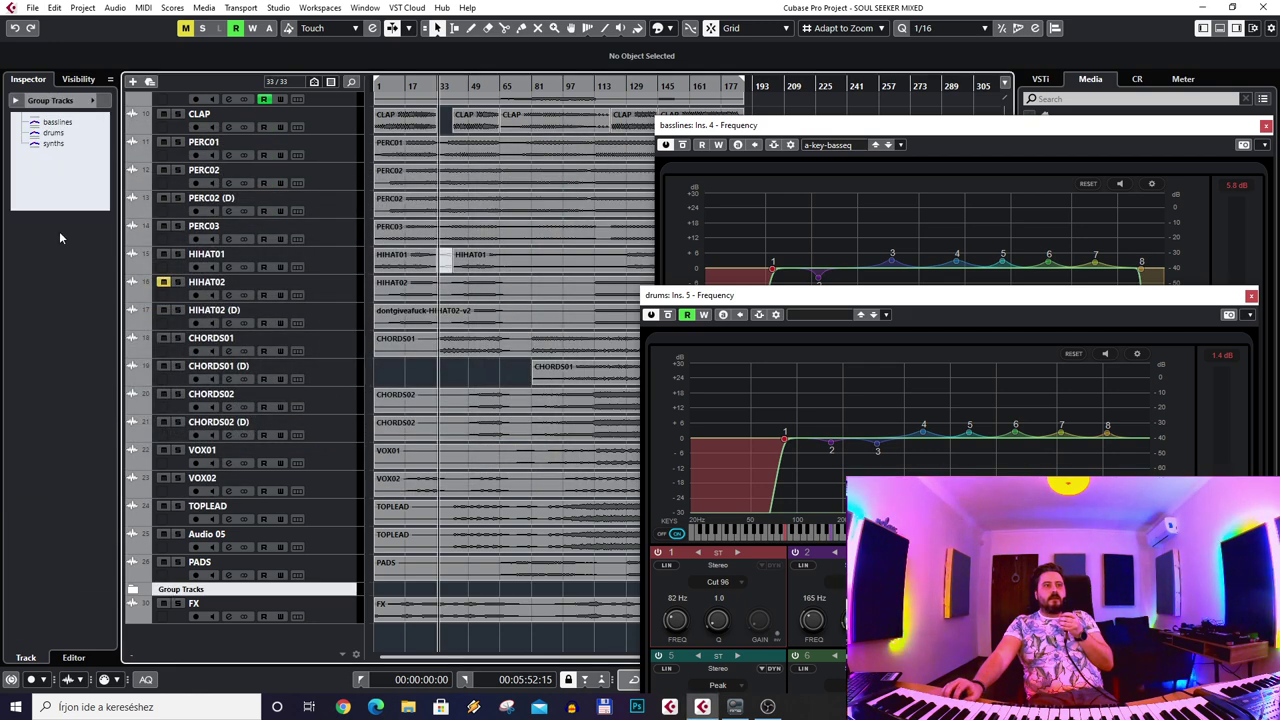
- Open the synths group's channel settings and its Frequency insert, move the Frequency window aside, and close the channel settings
click(55, 146)
click(102, 223)
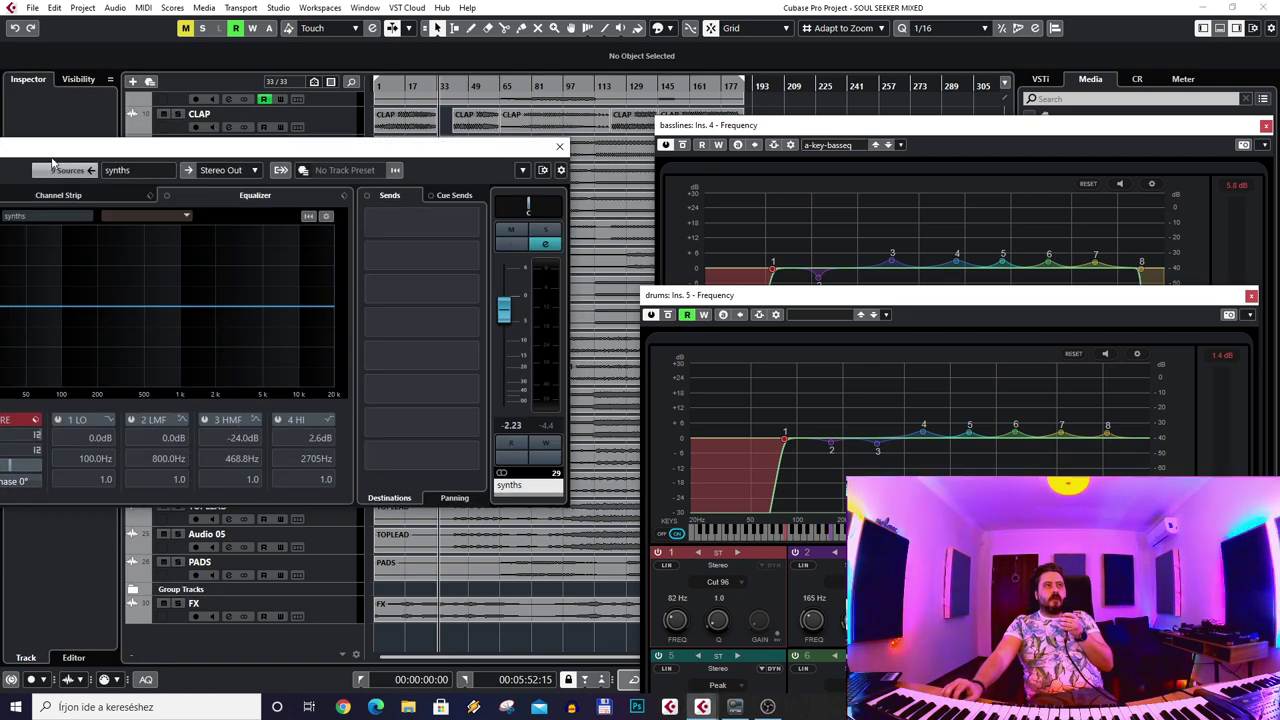
click(45, 265)
drag(622, 113, 907, 442)
drag(476, 128, 172, 128)
click(450, 128)
- Stack the basslines, drums and synths Frequency windows one above the other to compare their EQ curves
drag(785, 128, 301, 49)
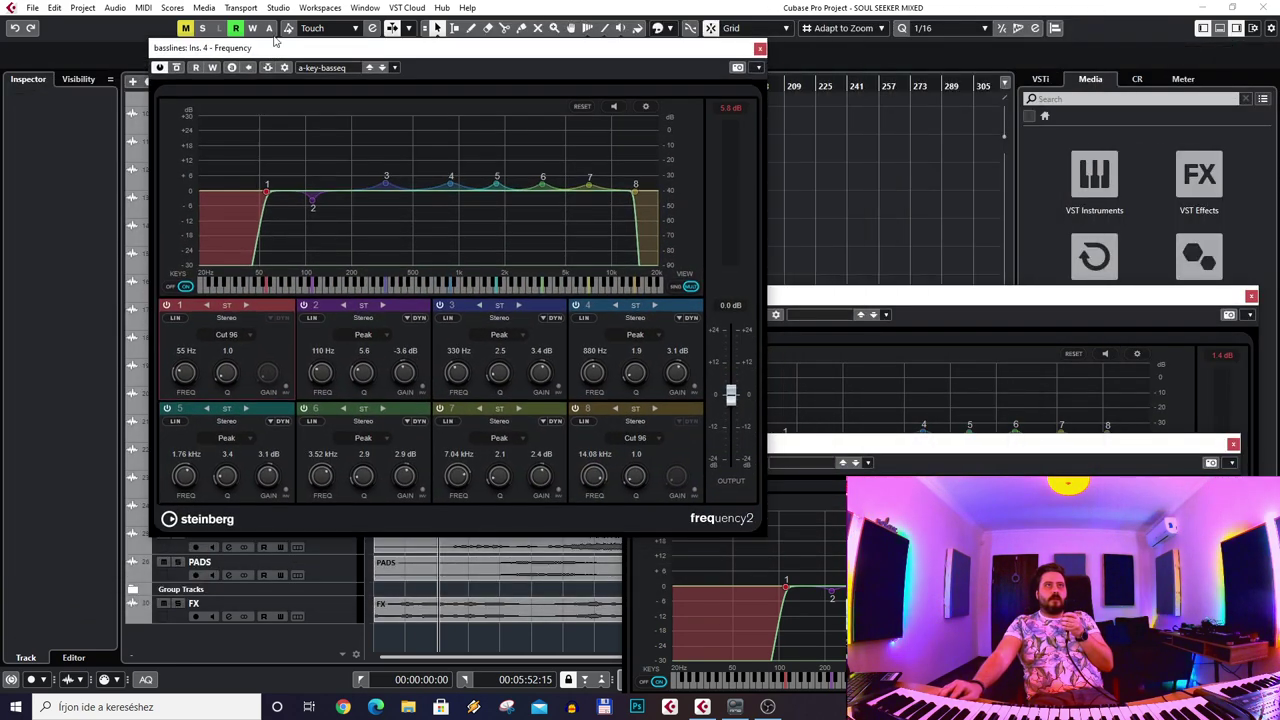
drag(830, 297, 340, 224)
drag(899, 445, 421, 424)
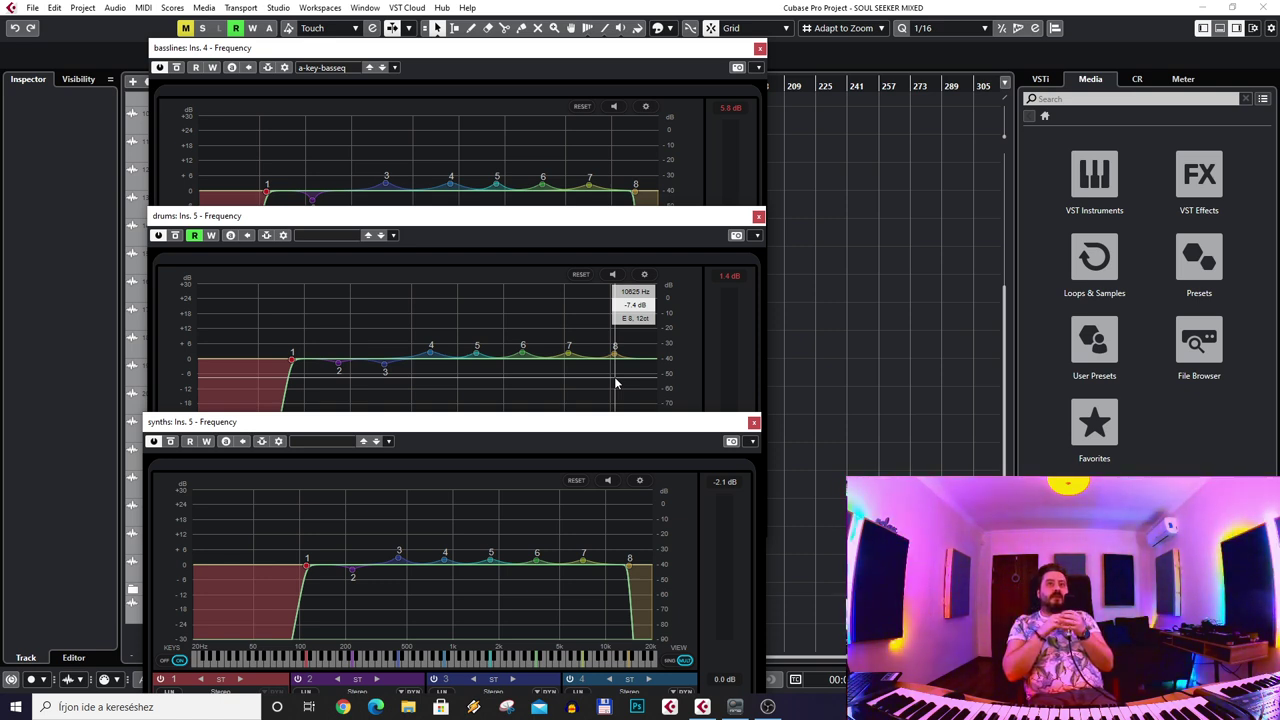
mouse_move(615, 383)
mouse_down()
mouse_move(663, 388)
mouse_move(603, 371)
mouse_move(620, 365)
mouse_move(615, 386)
mouse_up()
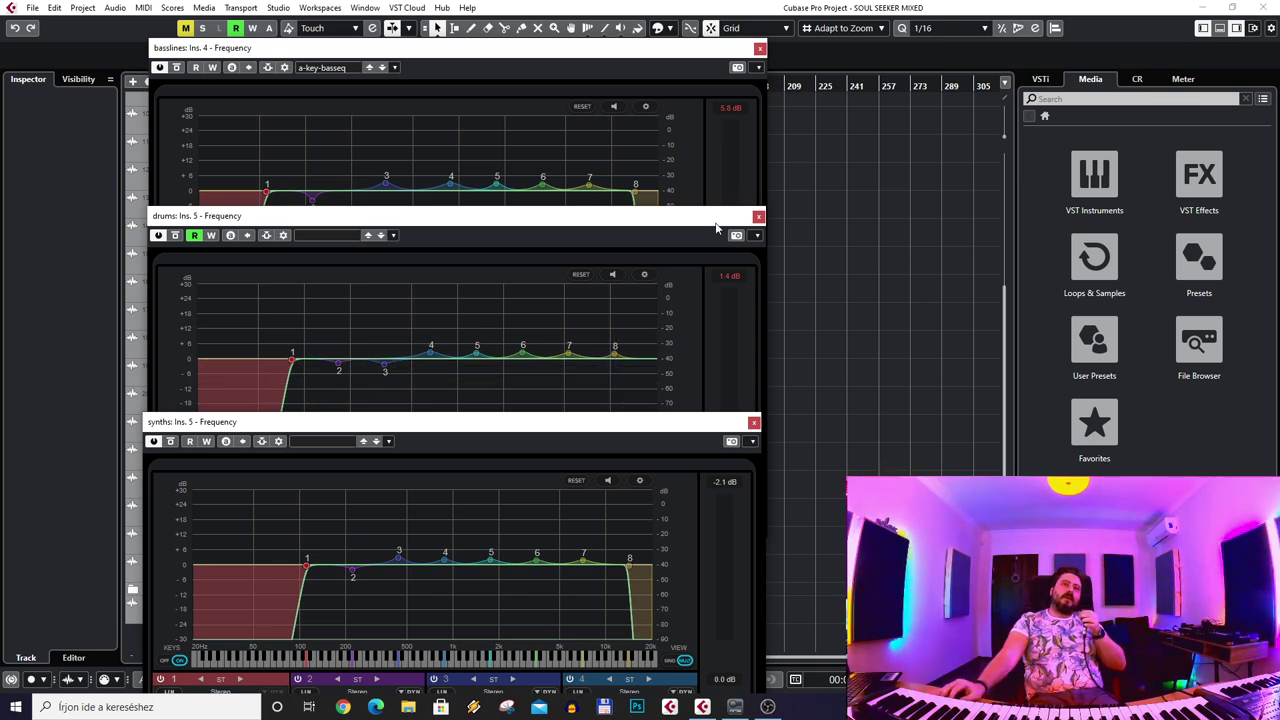
- Close the drums, synths and basslines Frequency windows
click(758, 215)
click(753, 422)
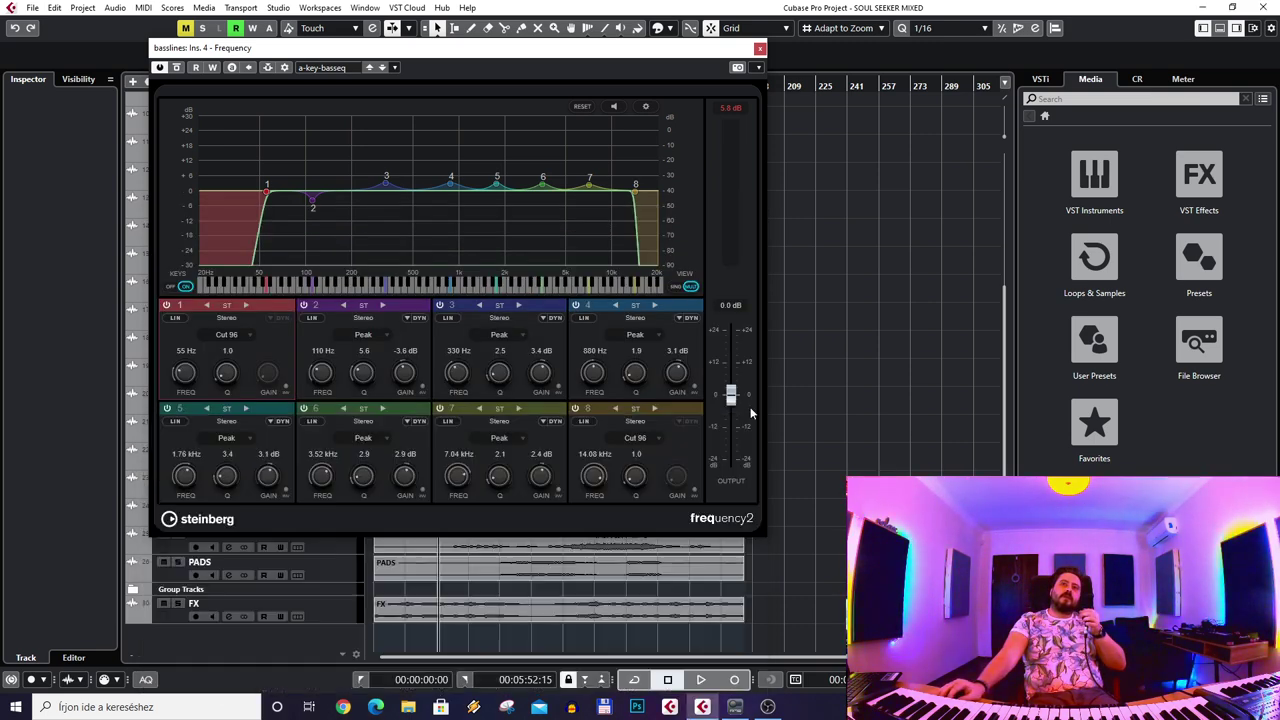
click(760, 48)
- Solo the basslines group from the Group Tracks folder and start playback
click(198, 590)
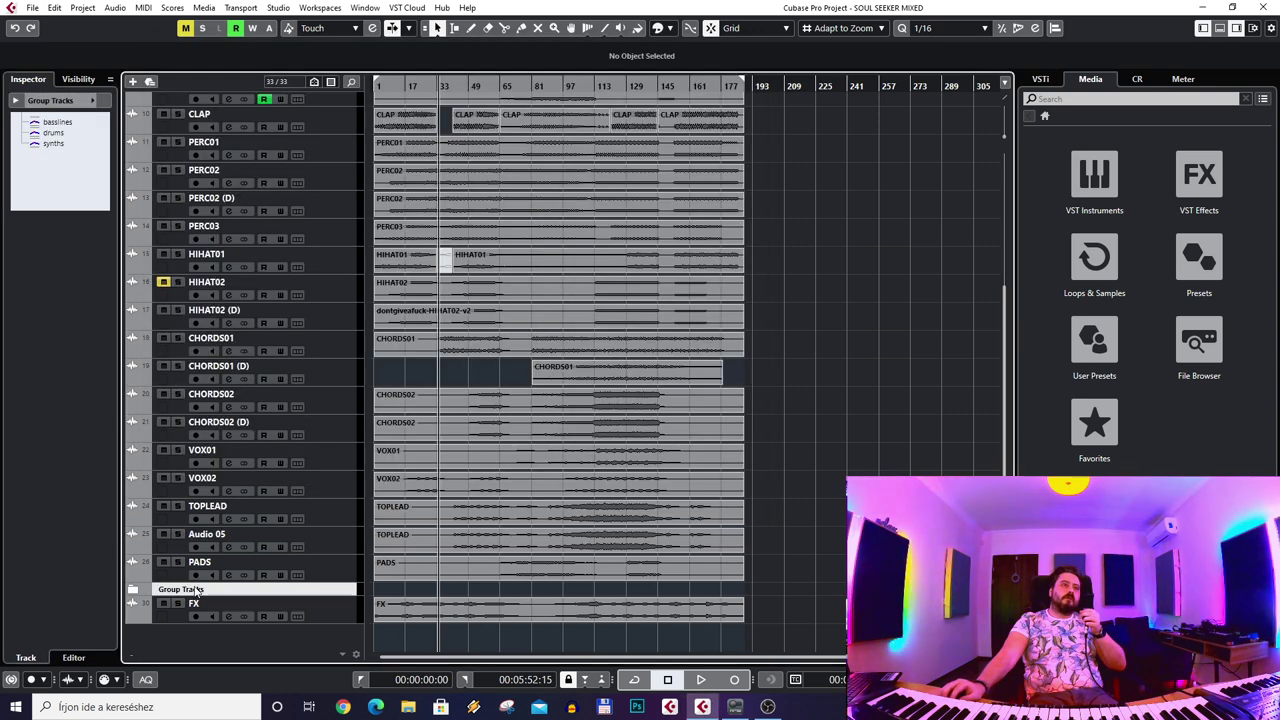
click(76, 123)
click(34, 243)
scroll(478, 240, up, 5)
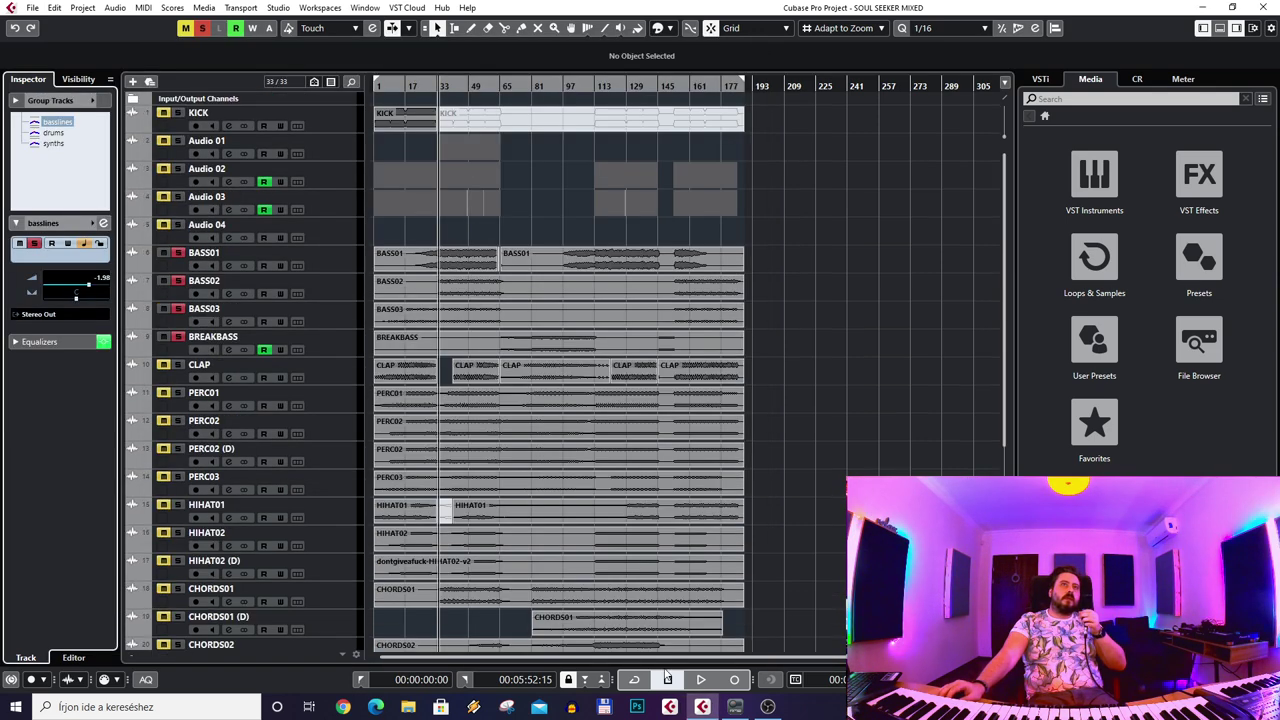
click(701, 679)
- Open the basslines Frequency insert from its channel settings, close the settings, and move the EQ window clear of the track list
click(104, 223)
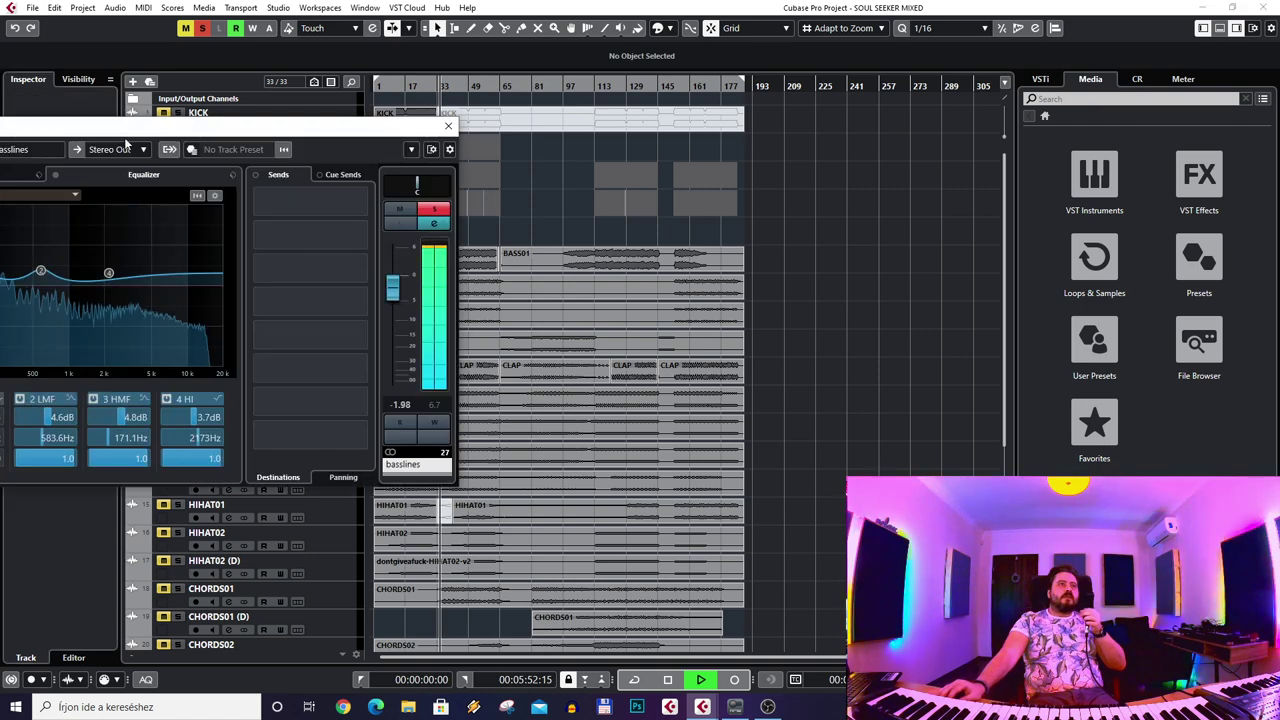
drag(125, 140, 544, 192)
click(200, 289)
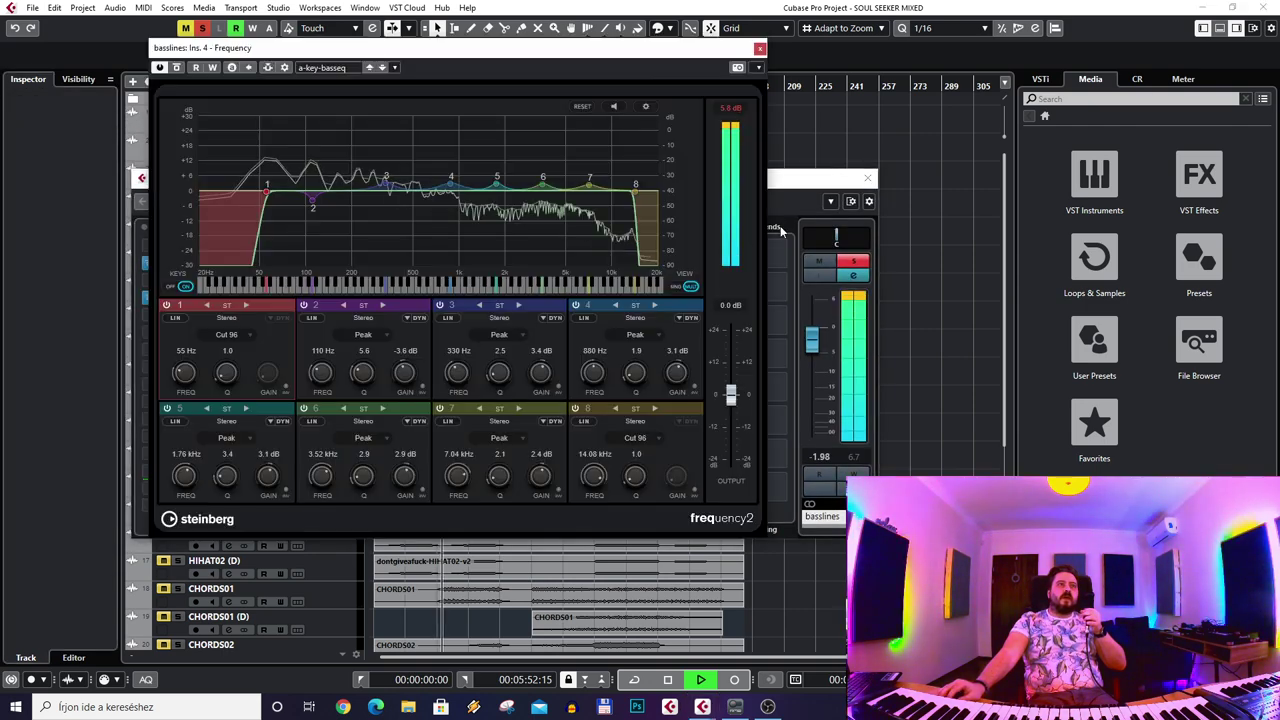
drag(450, 47, 720, 246)
click(867, 178)
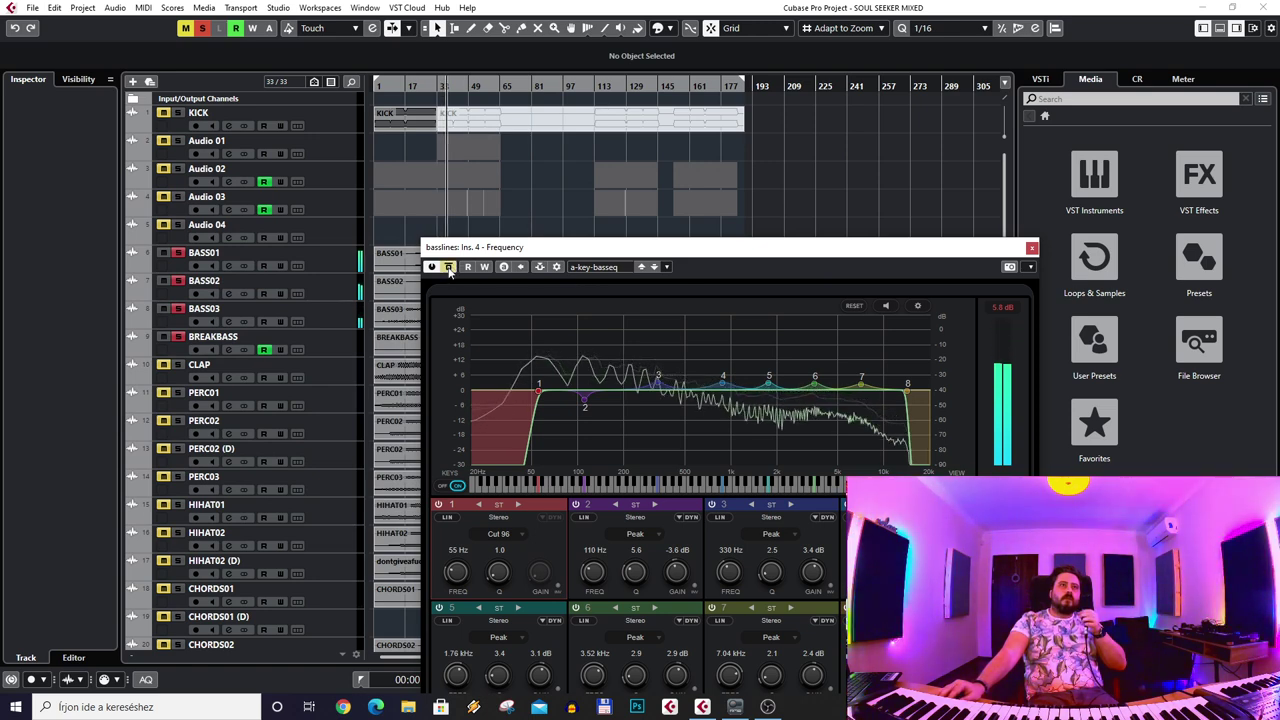
drag(500, 247, 580, 147)
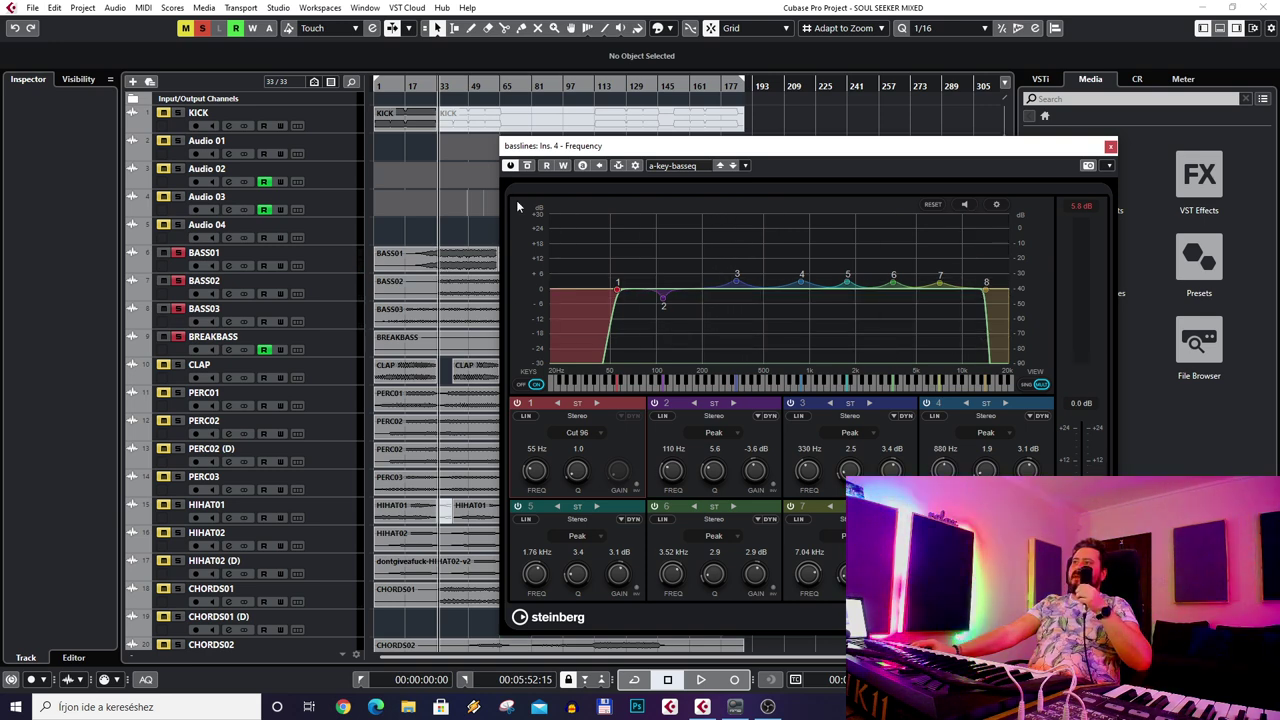
- Clear all solos and open the basslines channel settings from the Group Tracks folder
click(202, 29)
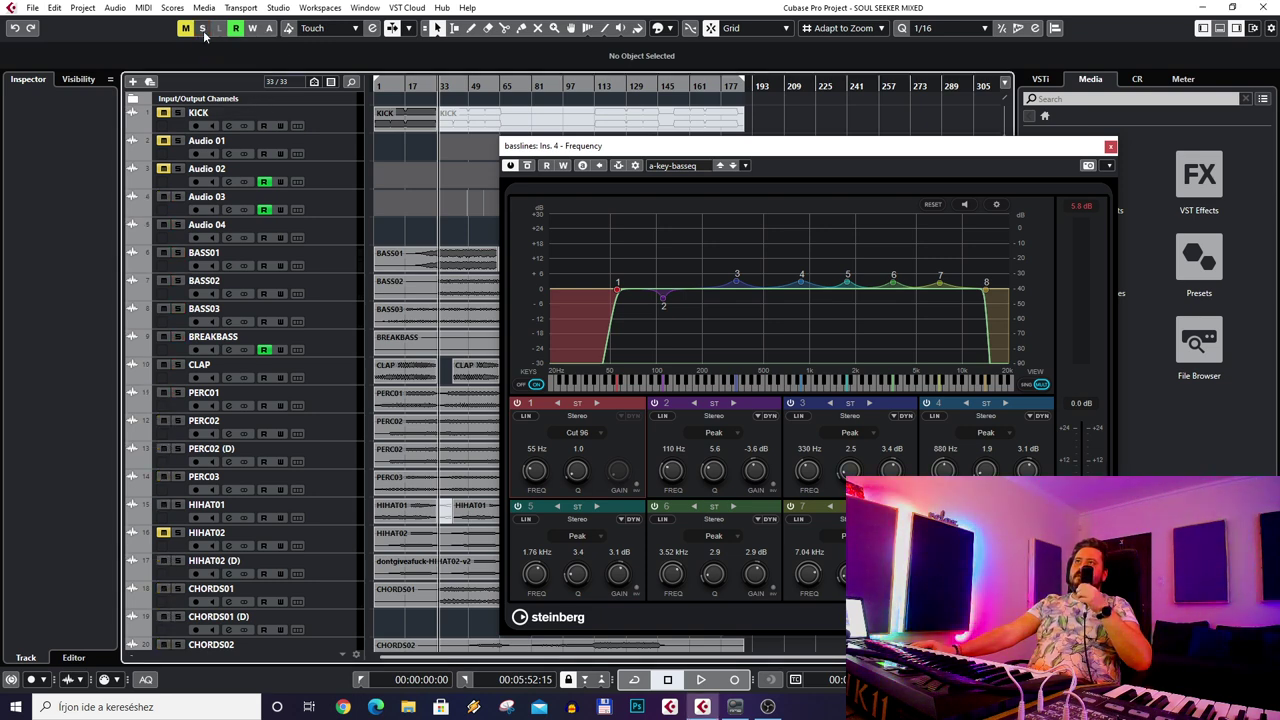
scroll(419, 231, down, 5)
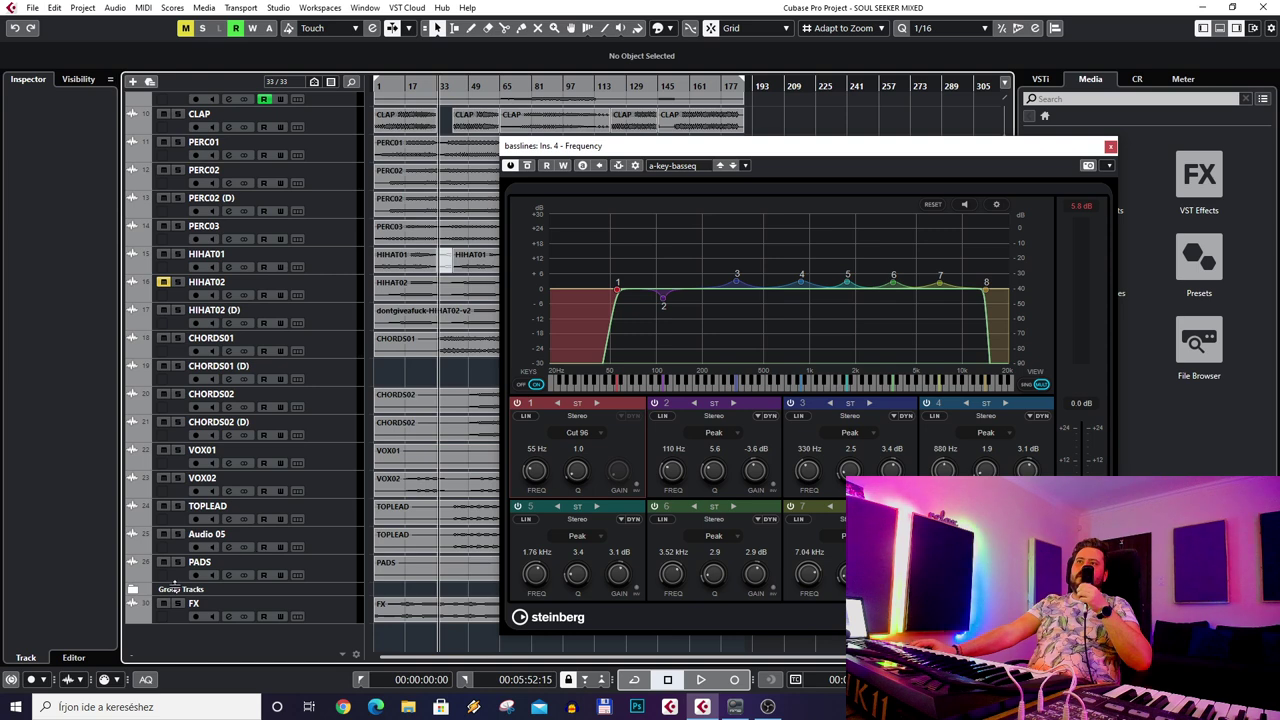
click(170, 595)
click(60, 122)
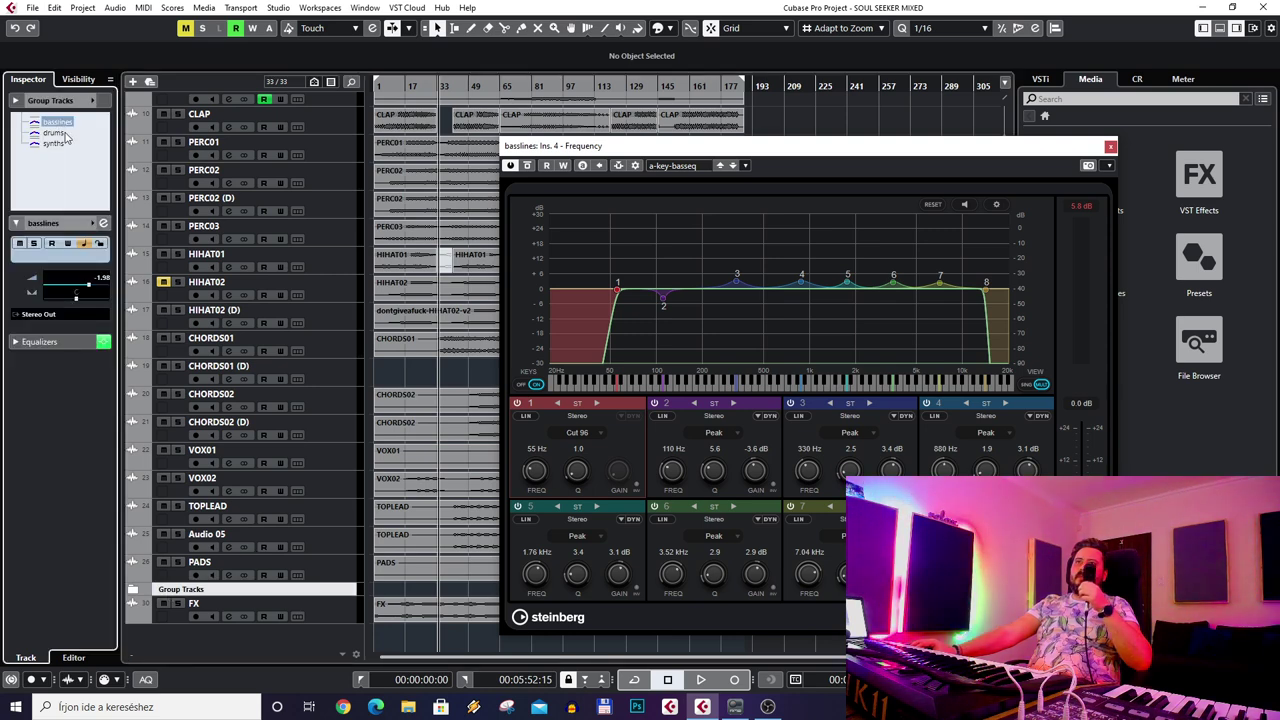
click(103, 223)
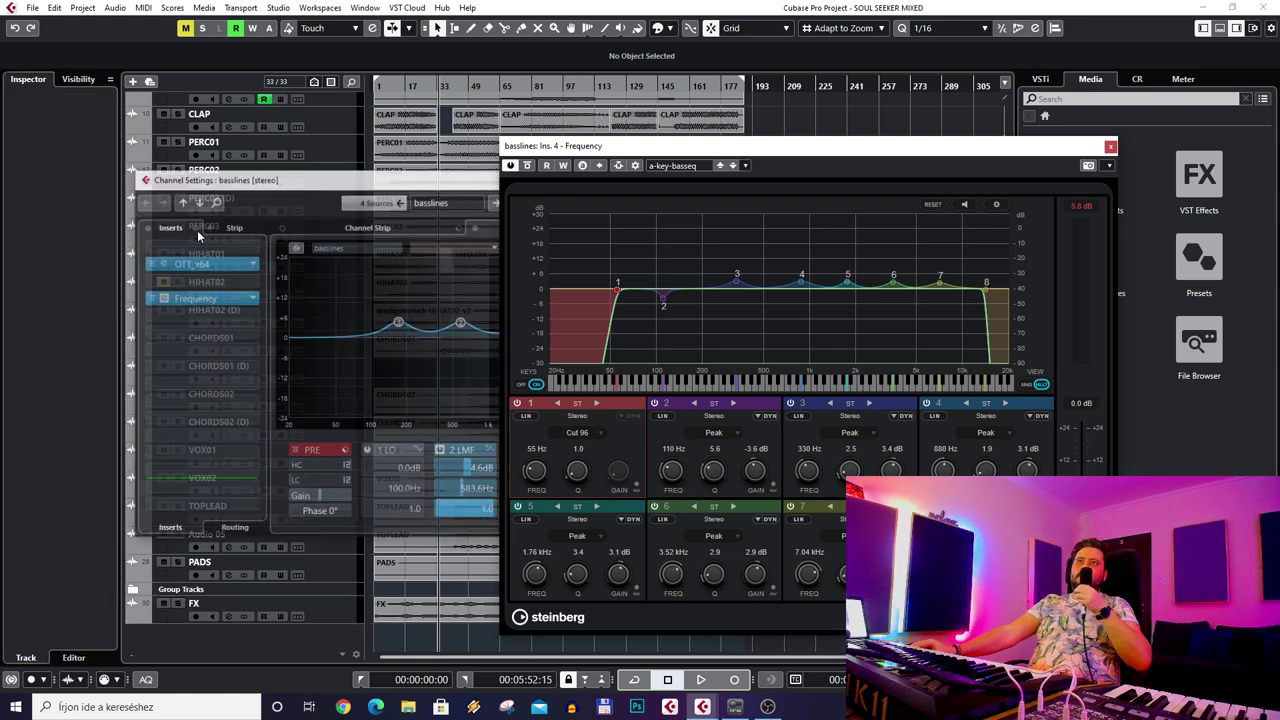
- Separate the basslines Frequency window from the channel settings to view the inserts, and close the channel settings
drag(616, 153, 750, 134)
drag(580, 180, 474, 226)
click(471, 221)
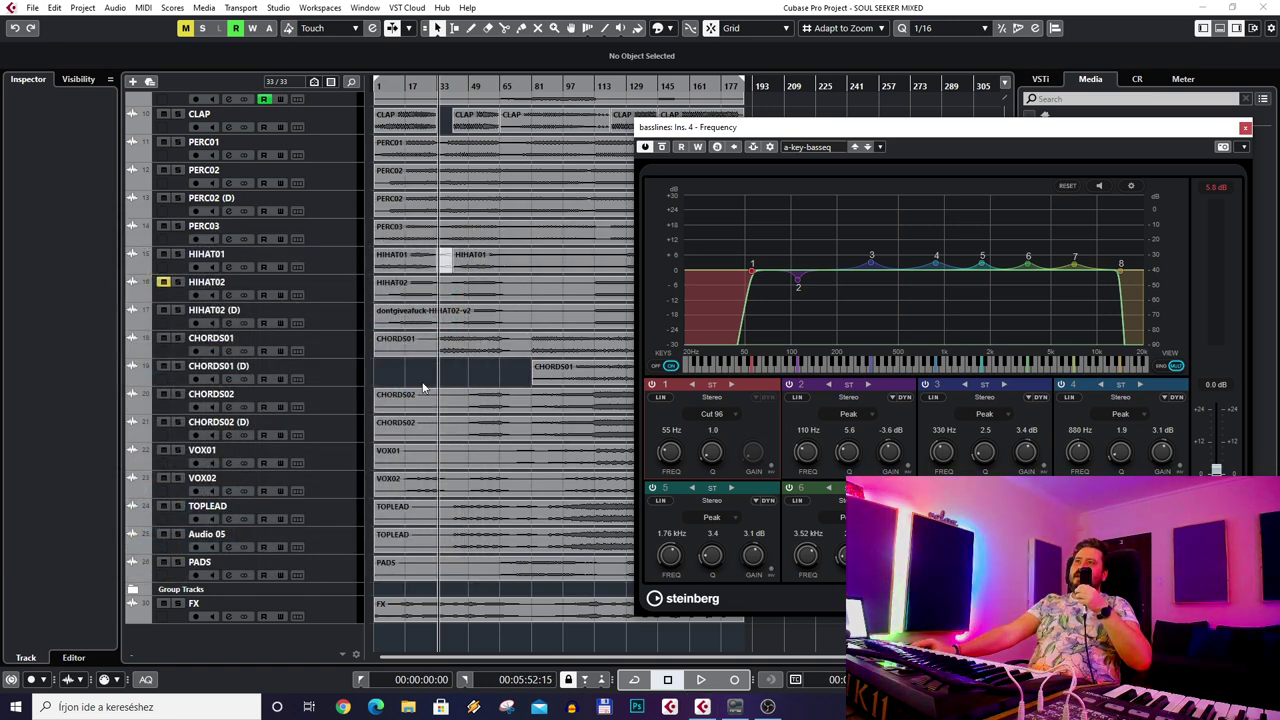
- Check the drums group in the Group Tracks folder, and bring up the basslines channel settings for review
click(187, 591)
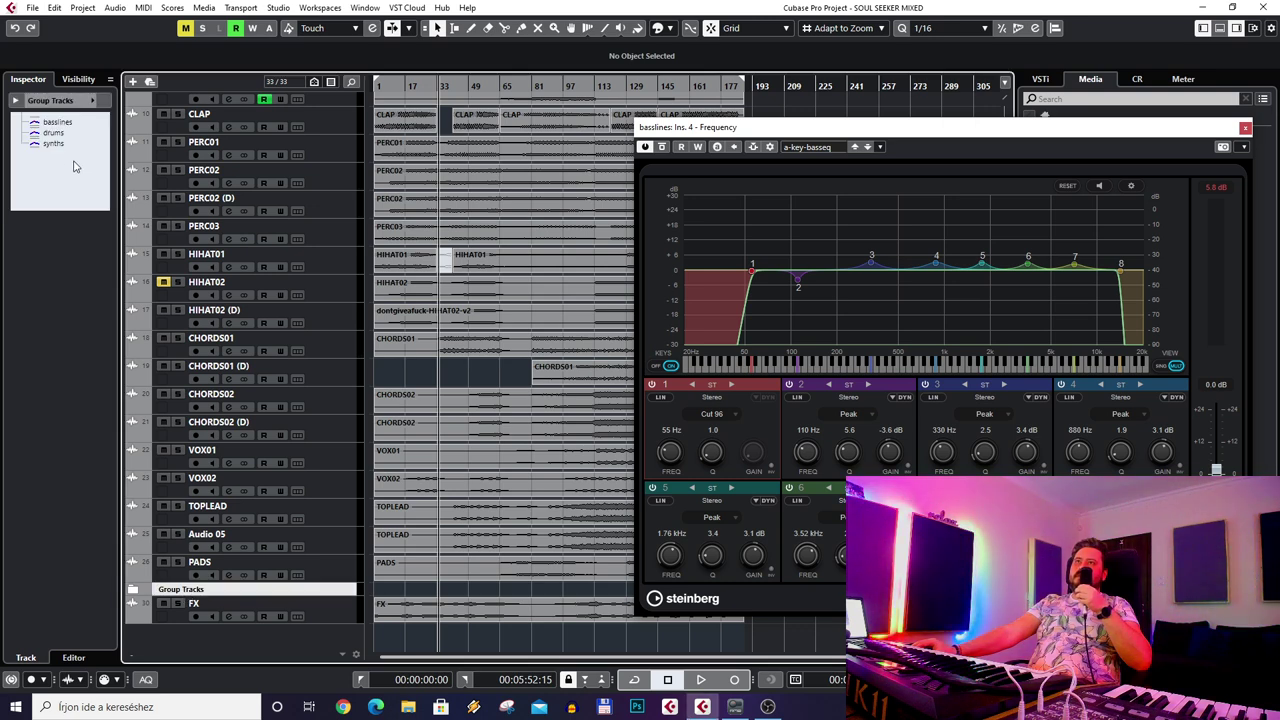
click(53, 132)
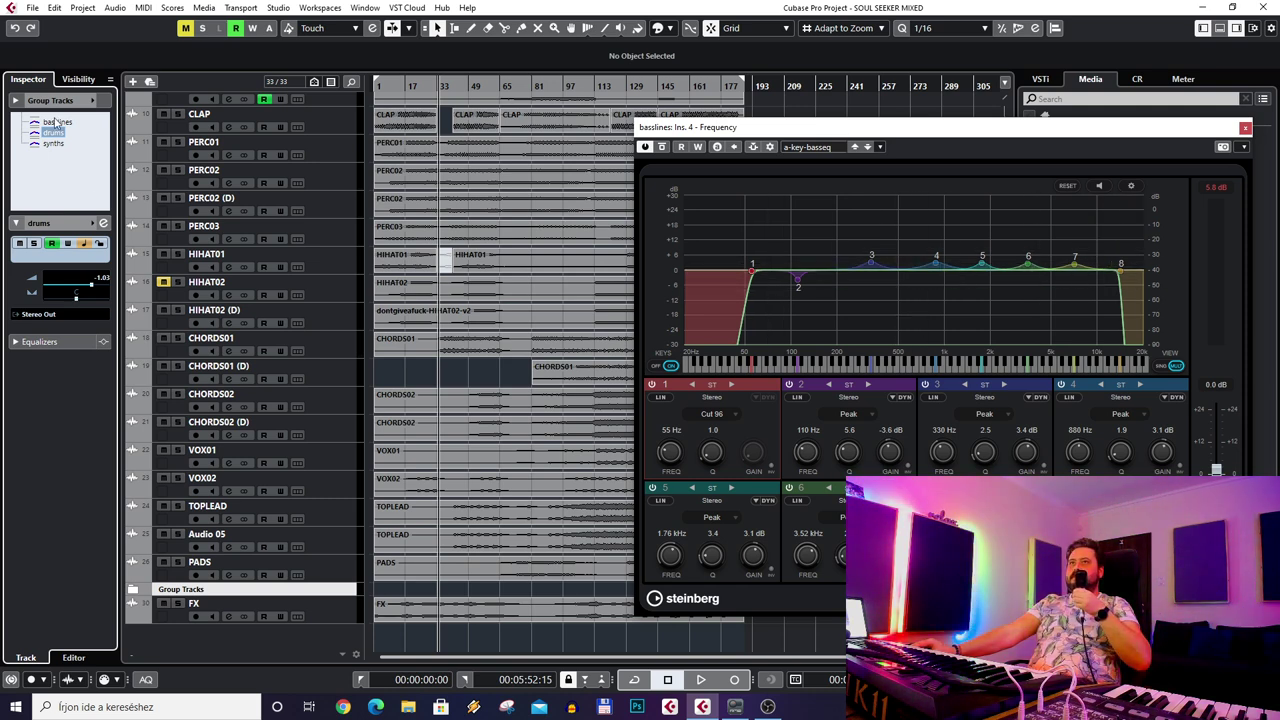
click(106, 225)
drag(352, 240, 608, 222)
- Toggle the bypass of the basslines Frequency insert and restore it, and close the channel settings
click(84, 335)
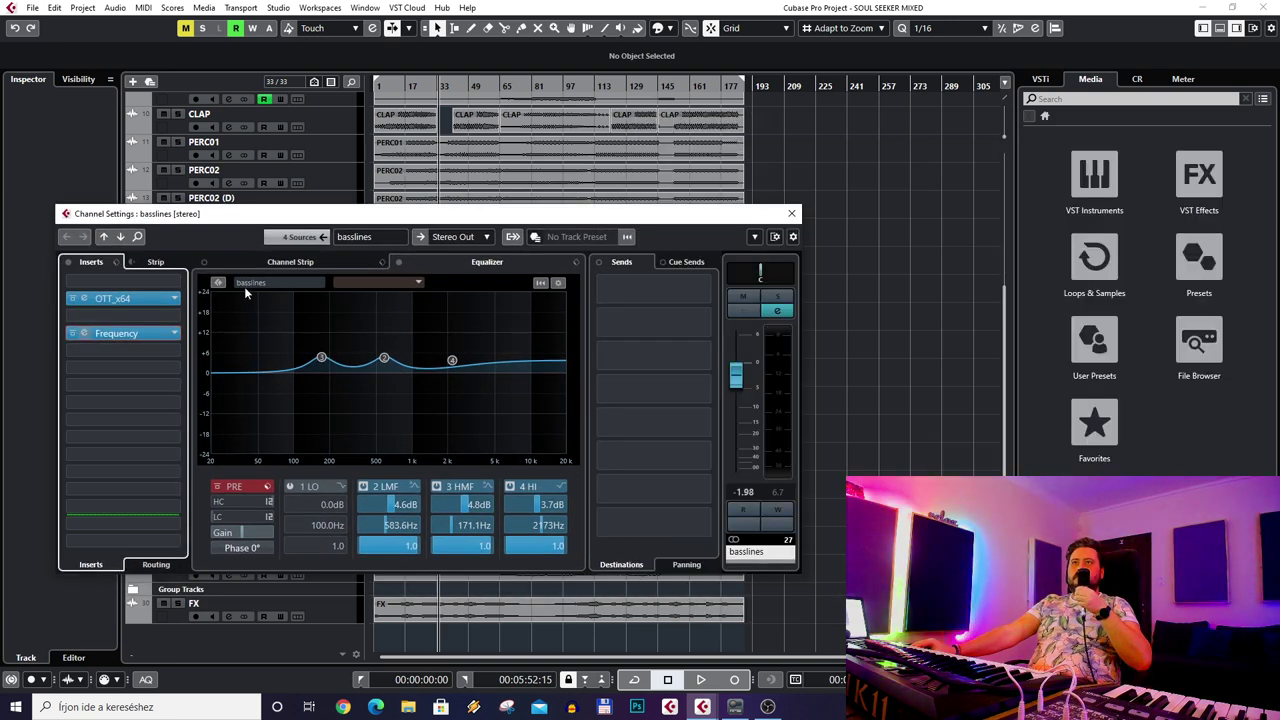
click(84, 333)
drag(300, 213, 67, 222)
click(569, 229)
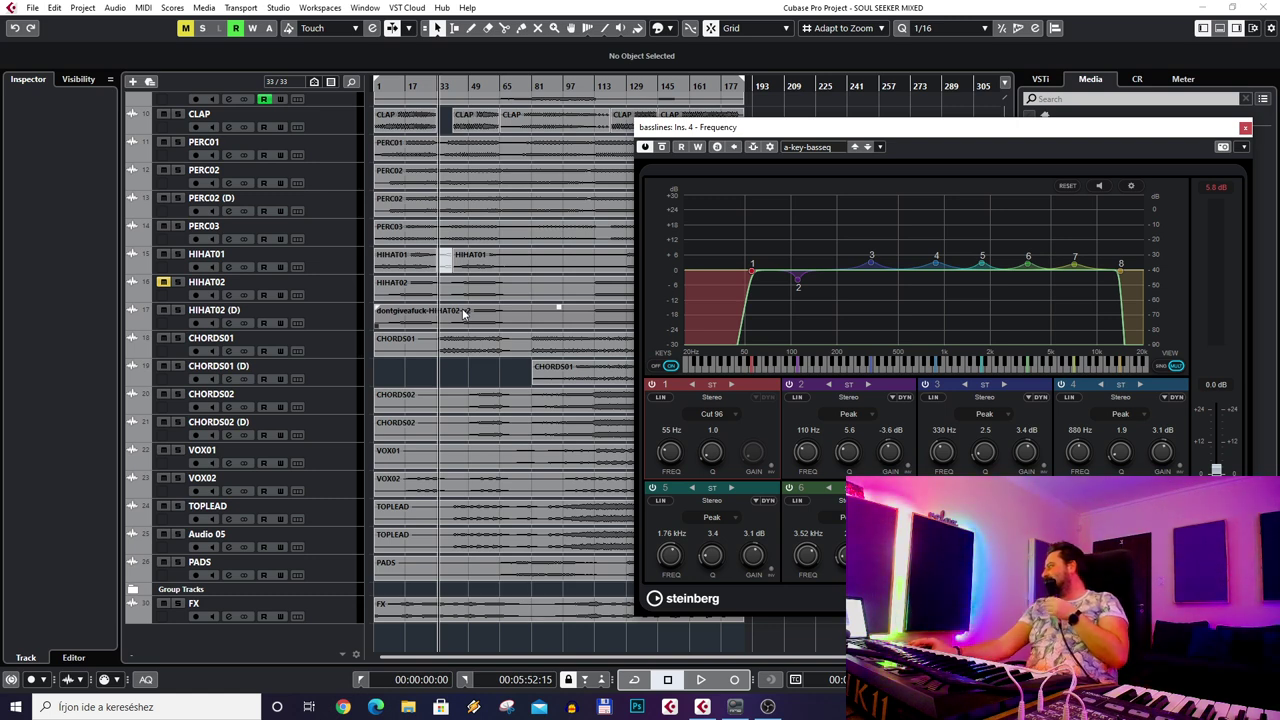
- Look over the project's track list and close the basslines Frequency window
scroll(463, 313, up, 5)
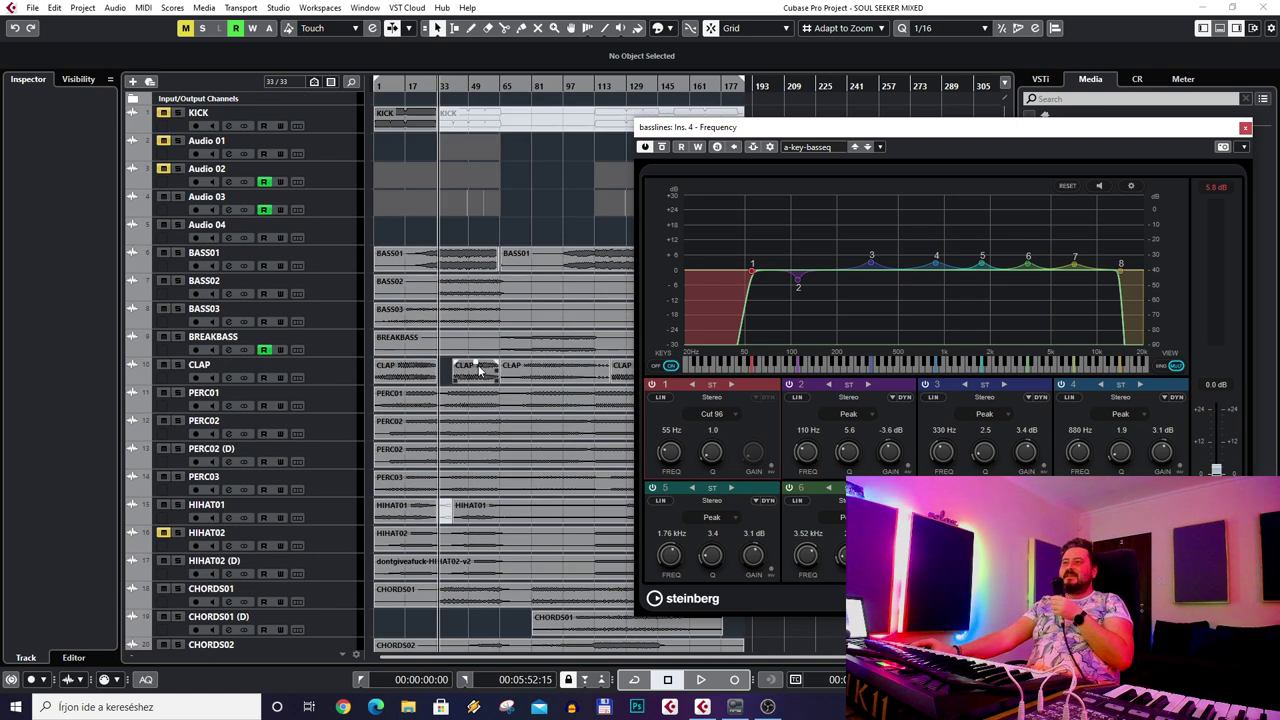
scroll(621, 604, down, 5)
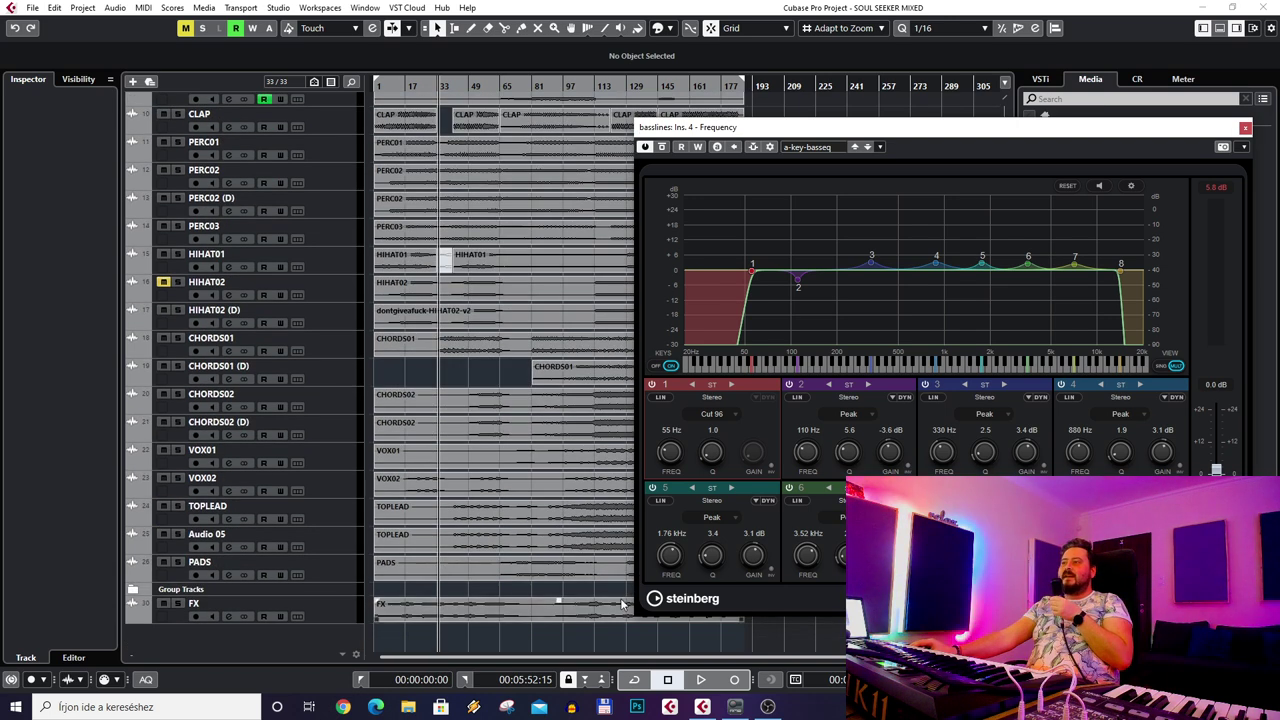
click(1245, 127)
- Select the KICK track, play the full arrangement from bar 33, and look through its tracks
scroll(333, 602, up, 5)
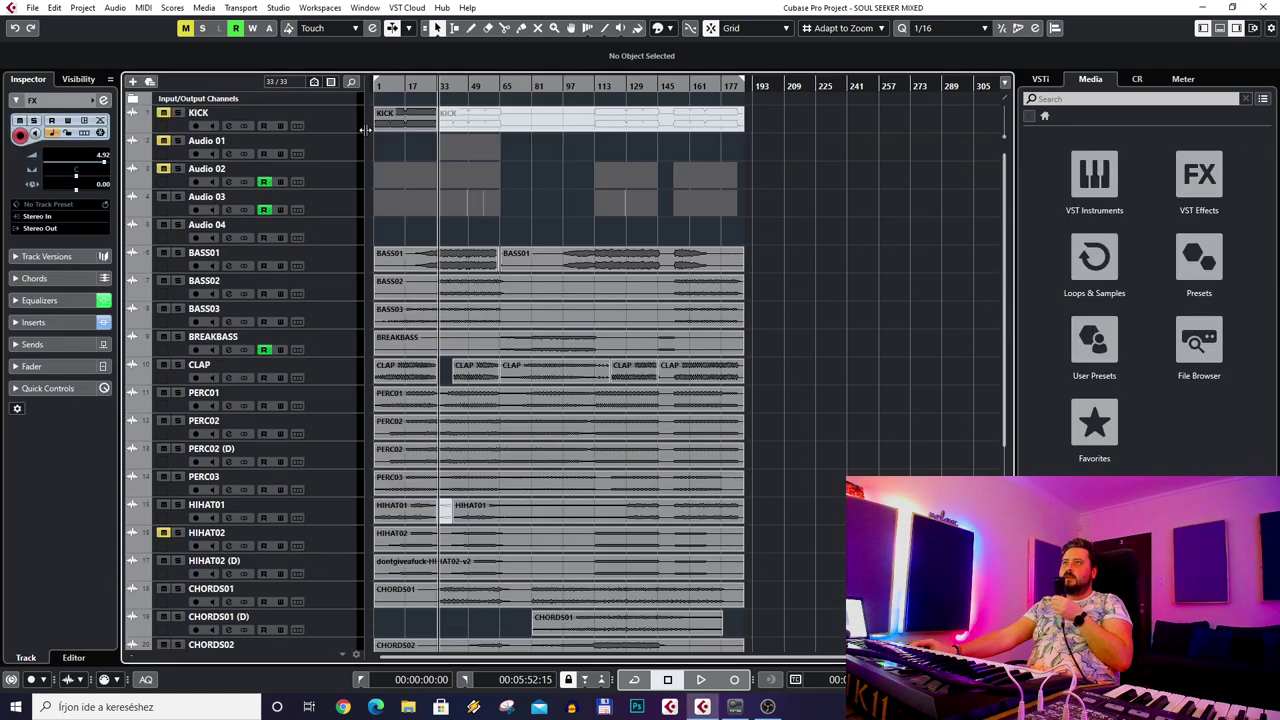
click(250, 113)
click(701, 679)
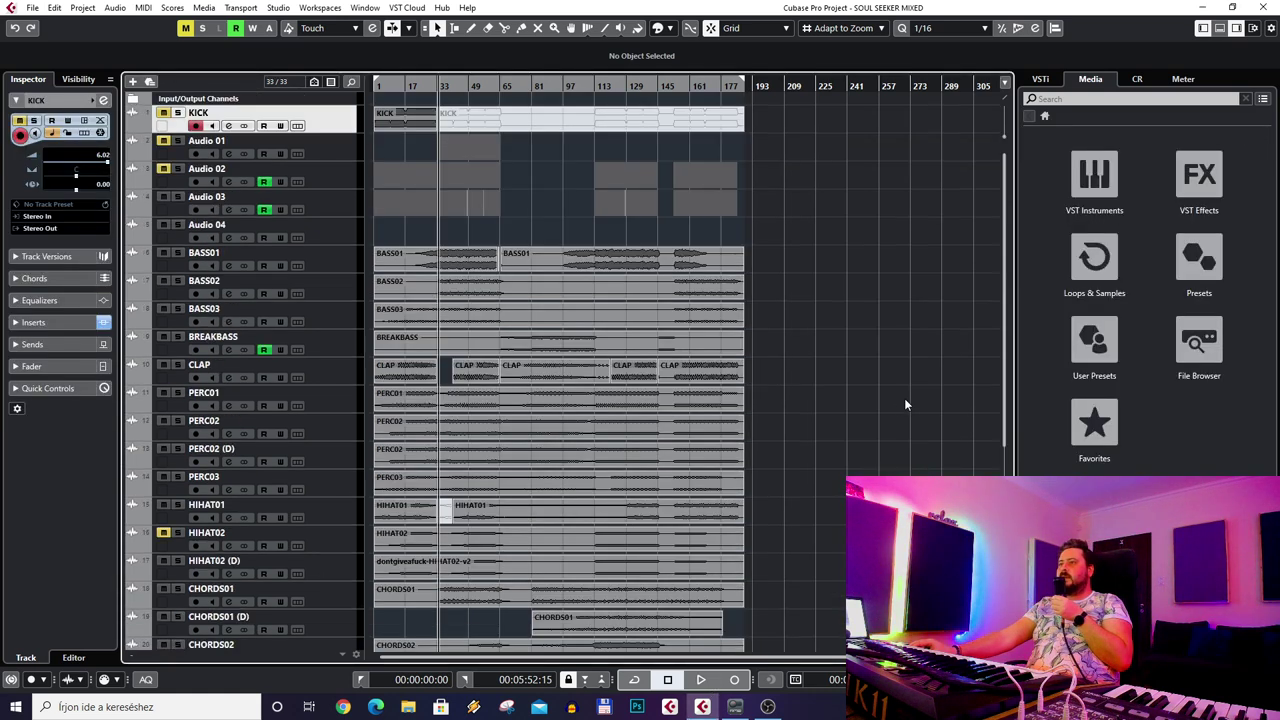
scroll(790, 440, down, 5)
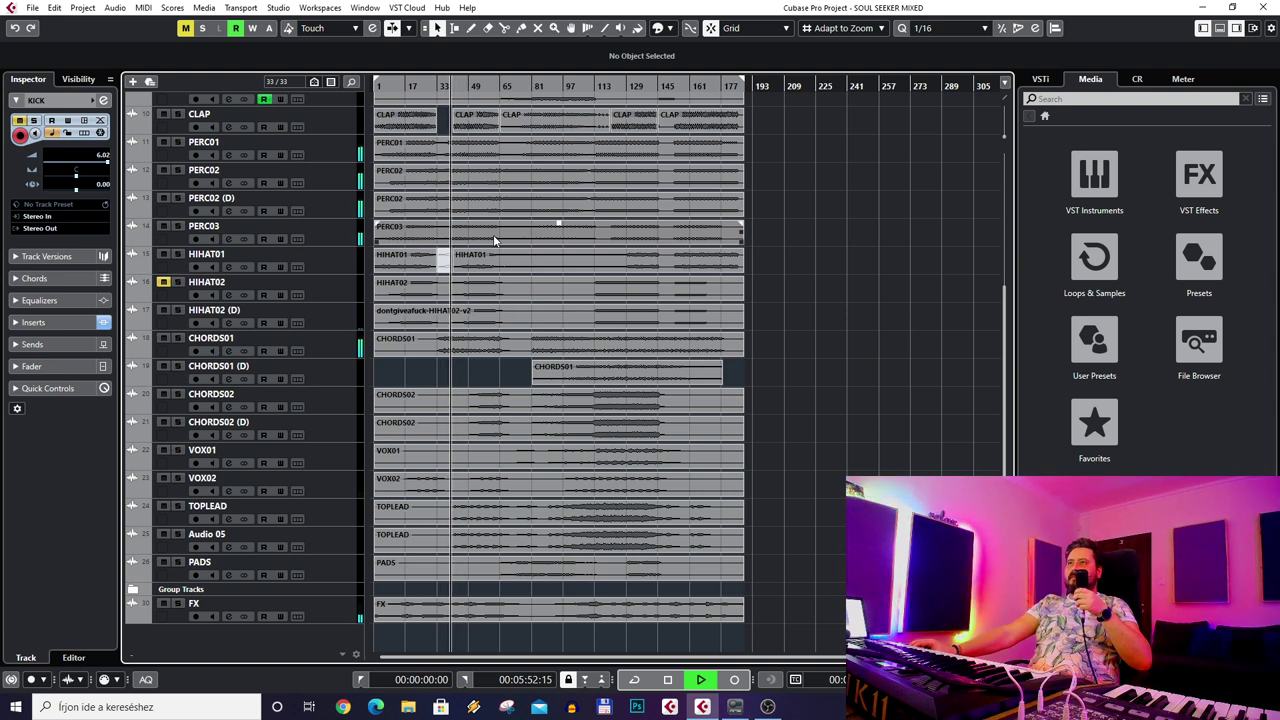
scroll(493, 234, up, 5)
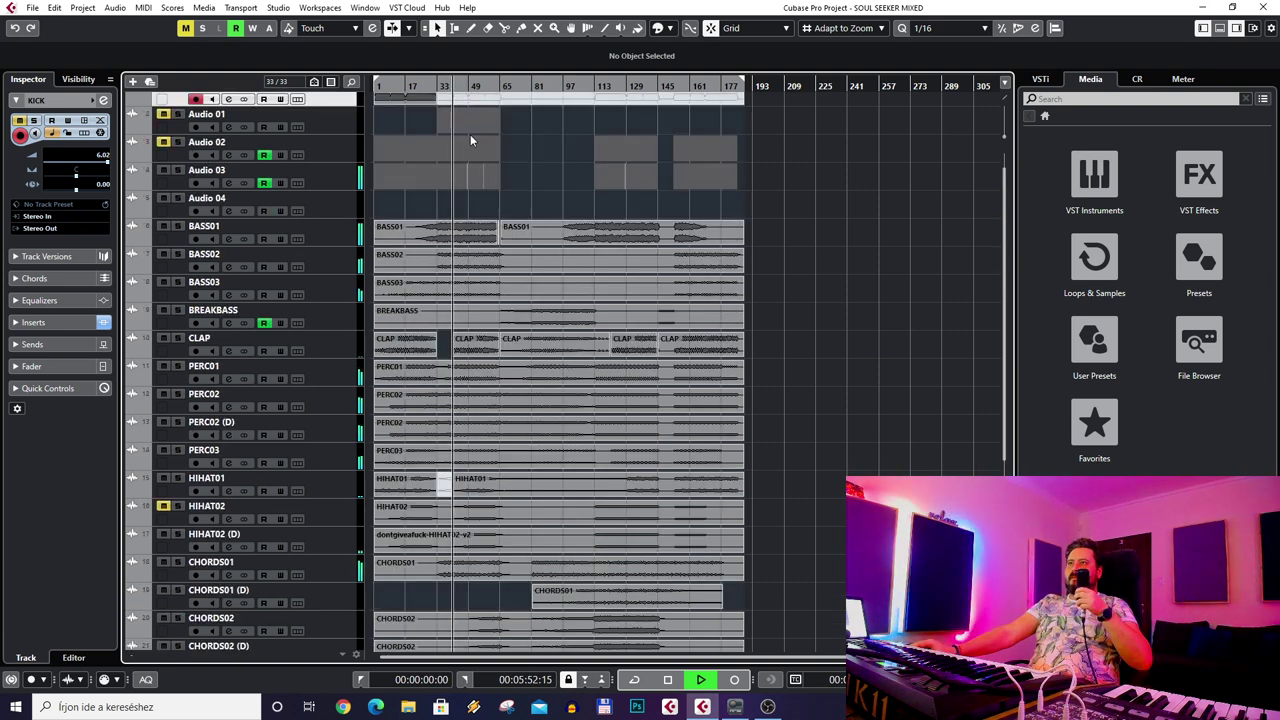
scroll(452, 314, down, 5)
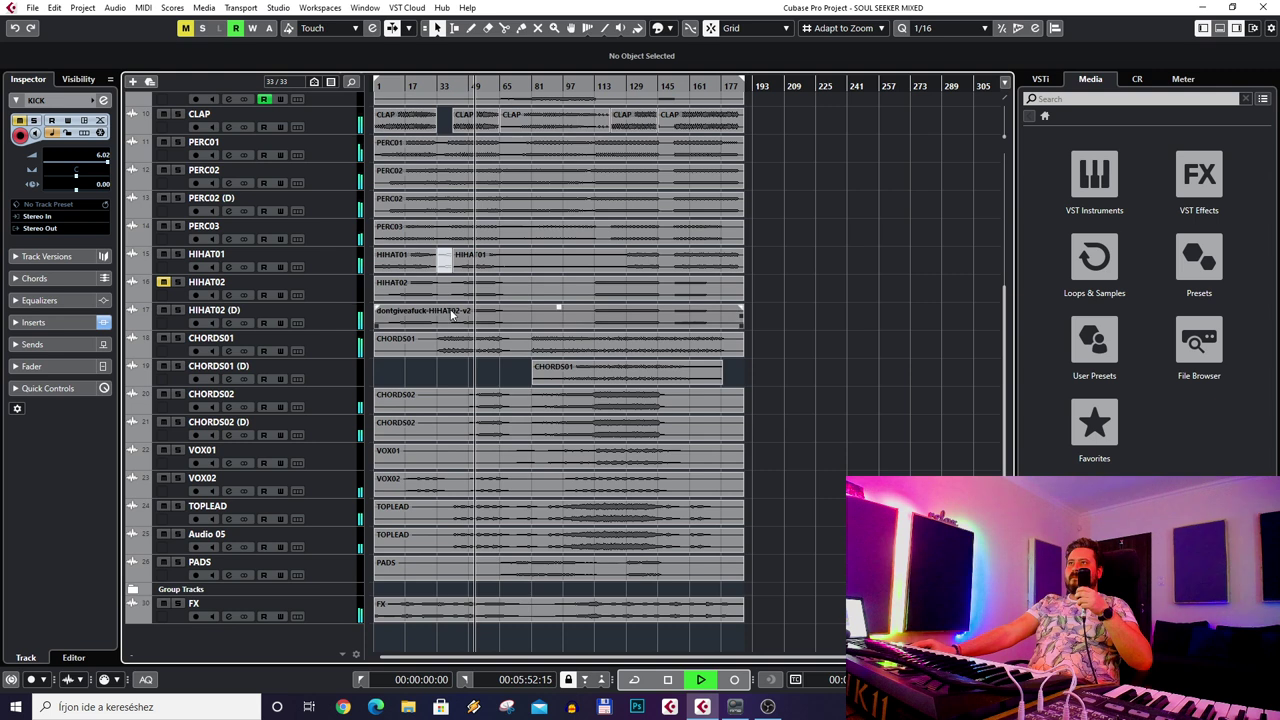
- Select the Group Tracks folder, and audition the mix with HIHAT02 (D) muted before unmuting it
click(181, 592)
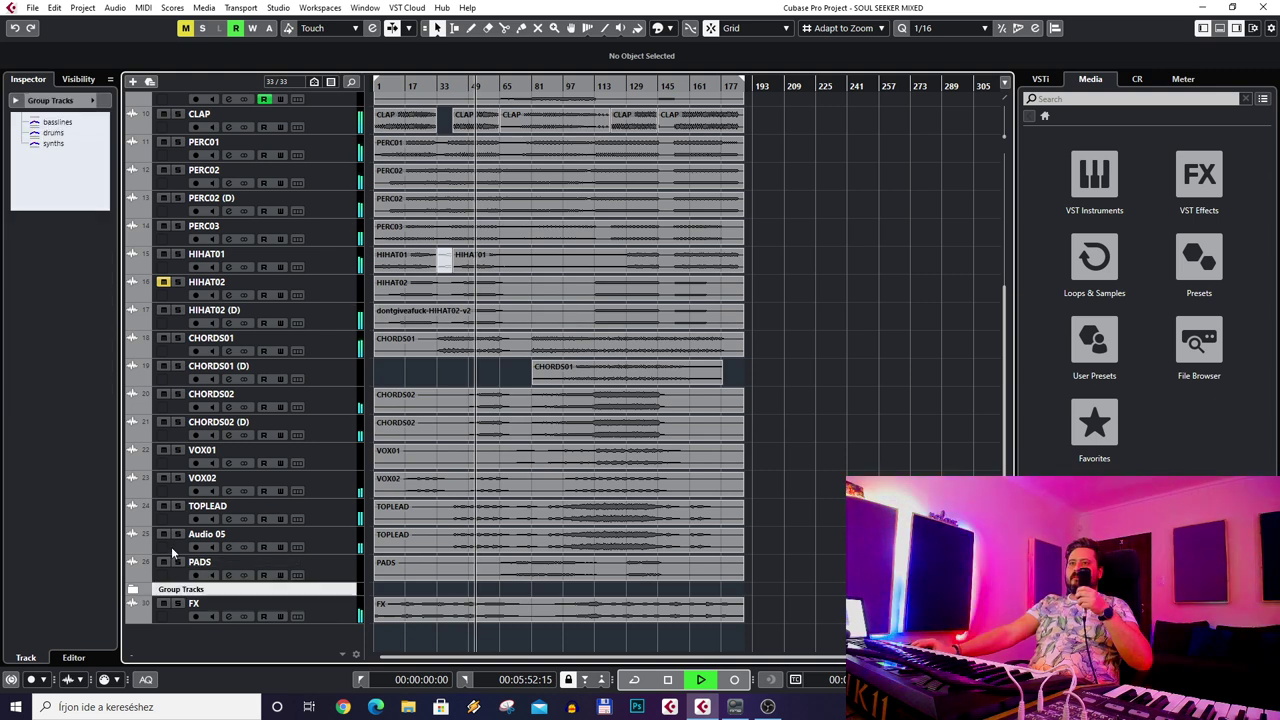
click(177, 310)
click(164, 310)
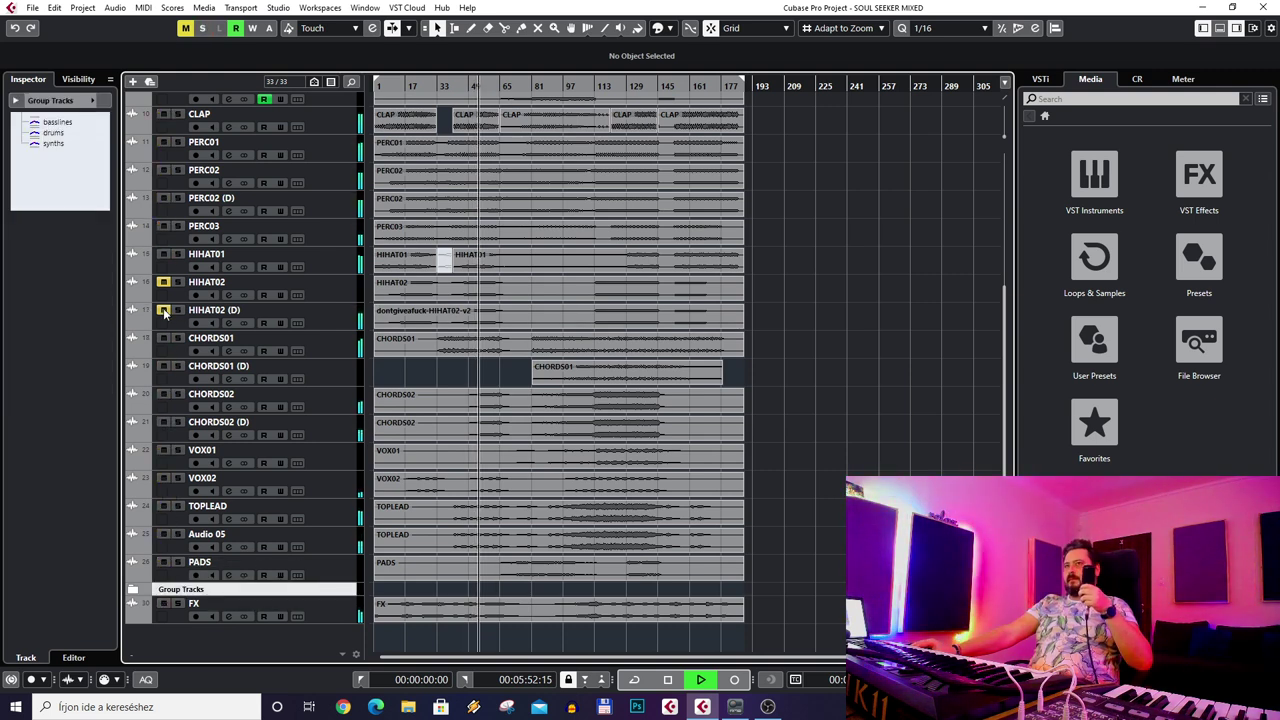
click(164, 311)
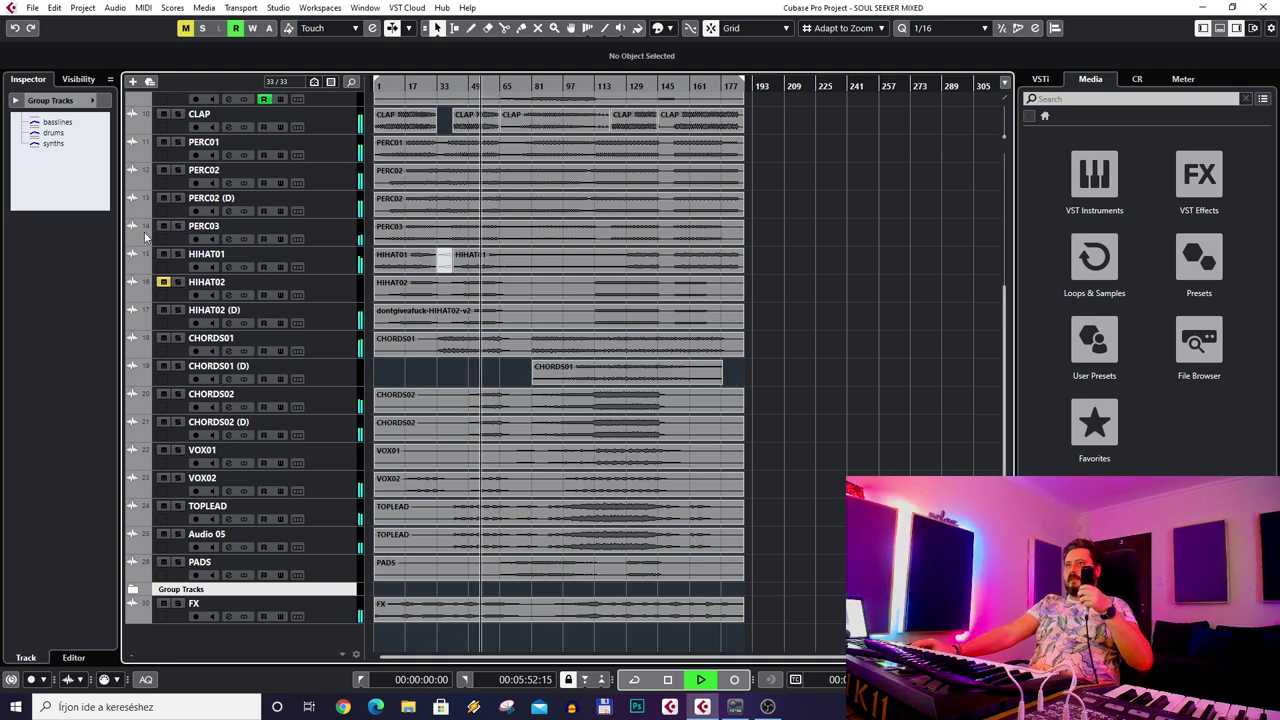
- Open the synths channel settings, examine the OTT_x64 and Kickstart-64bit inserts during playback, and close the settings
click(53, 144)
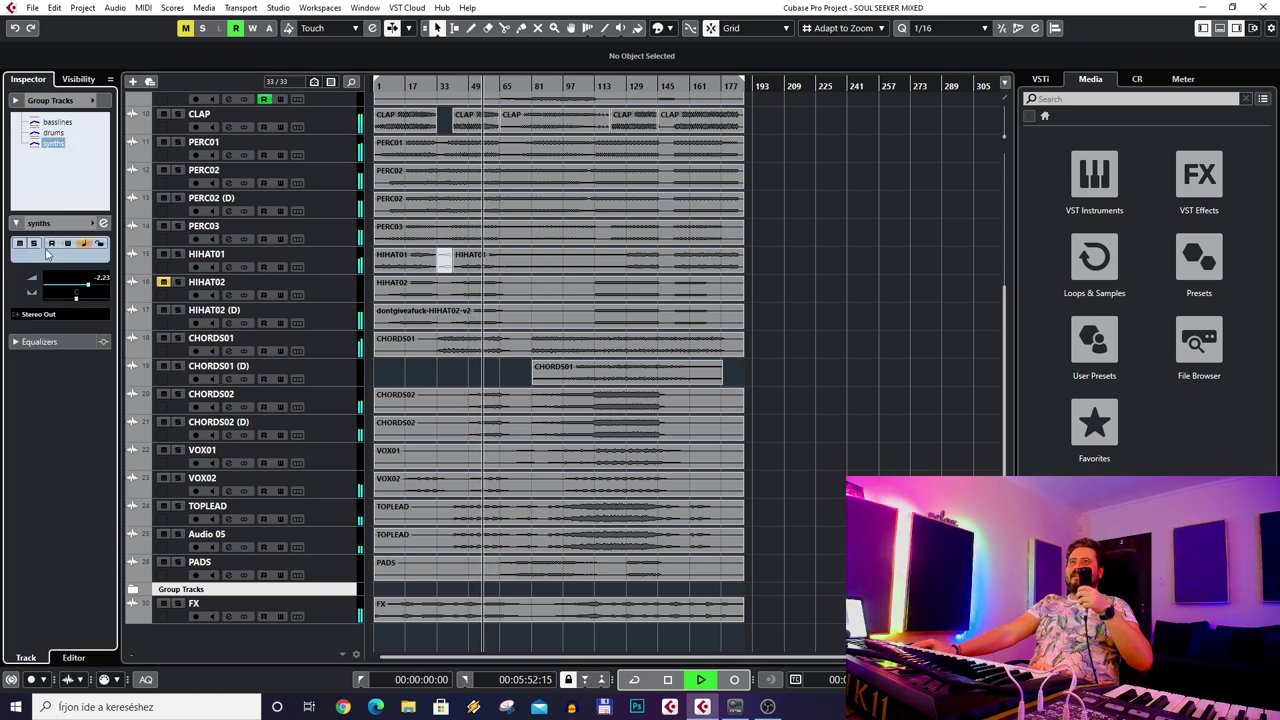
click(103, 222)
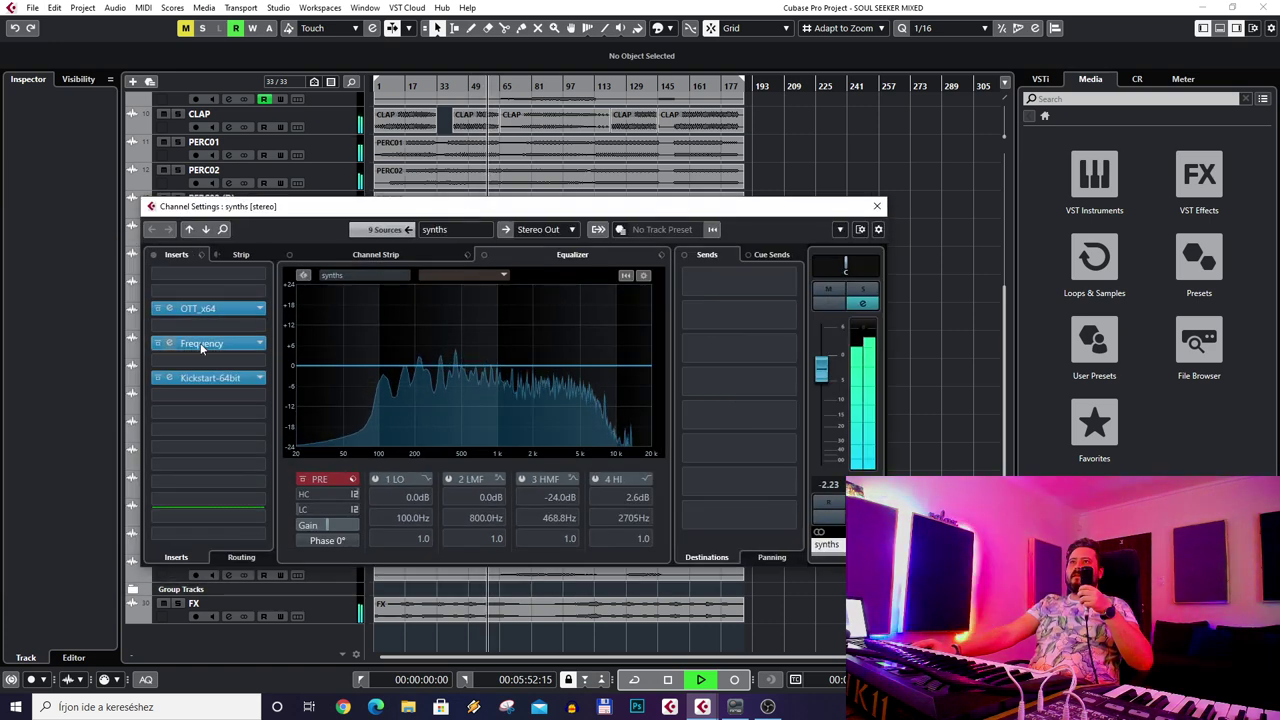
click(215, 309)
click(230, 311)
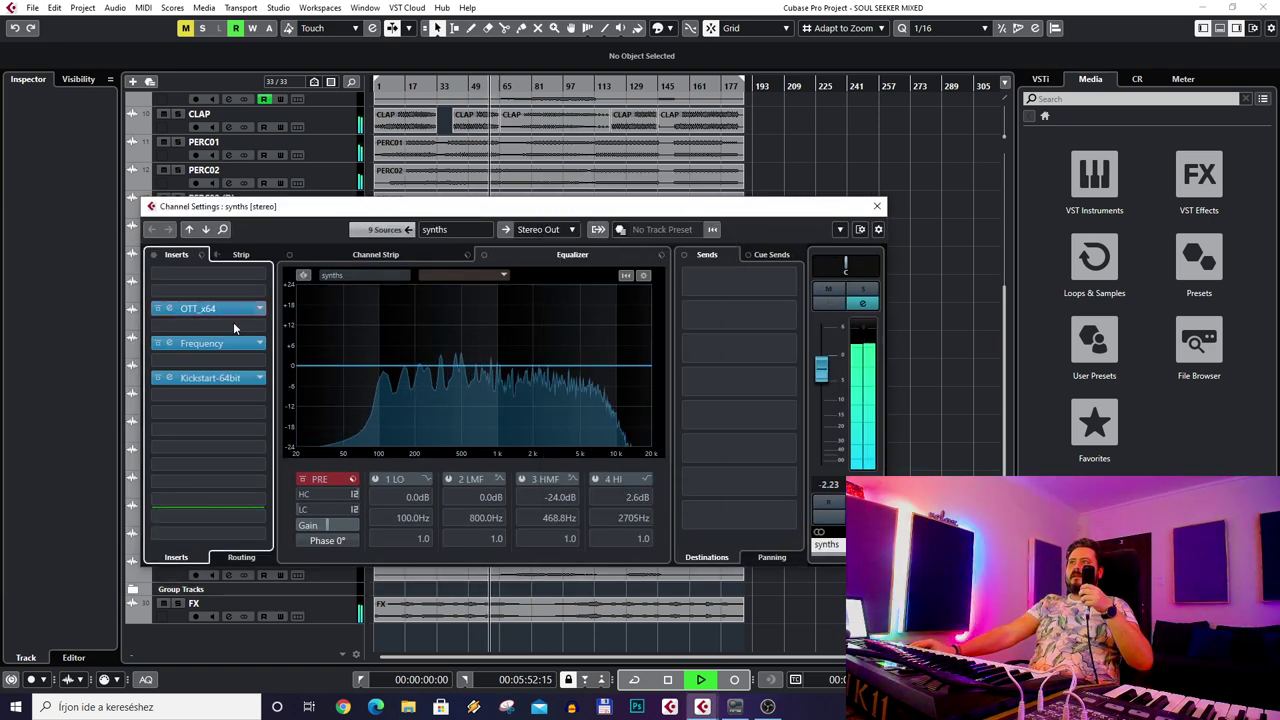
click(190, 378)
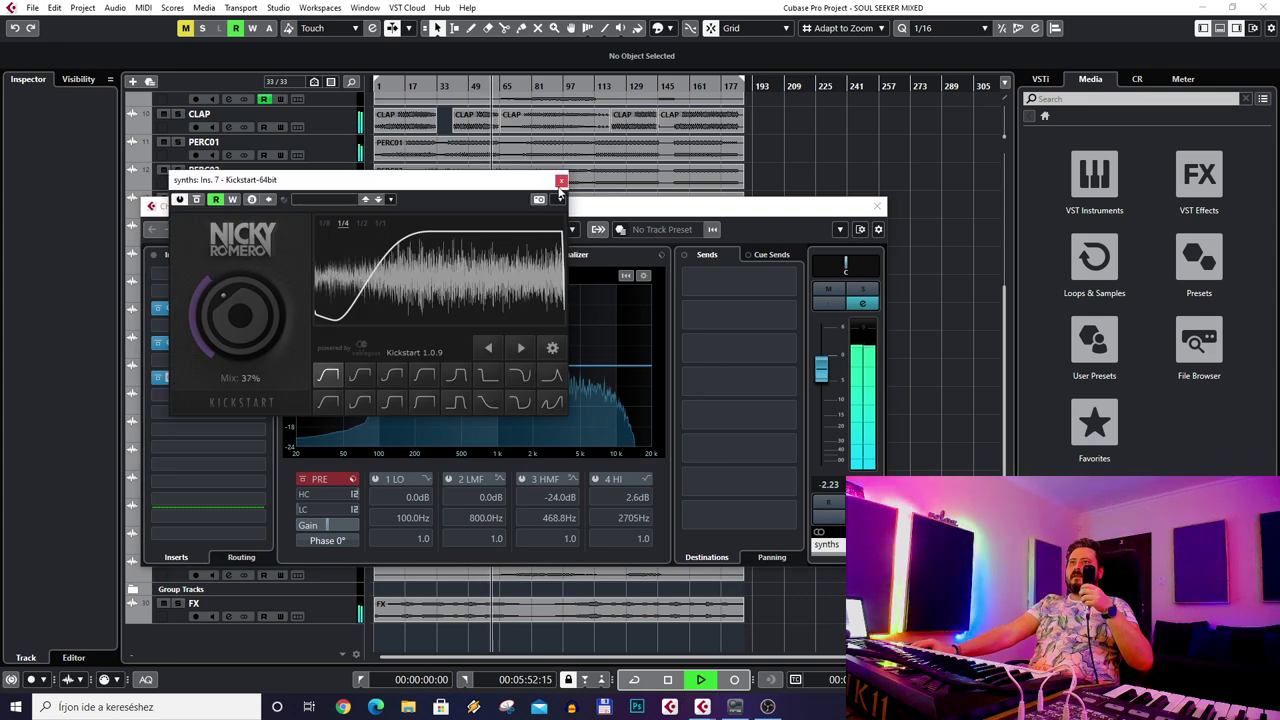
click(561, 181)
click(877, 206)
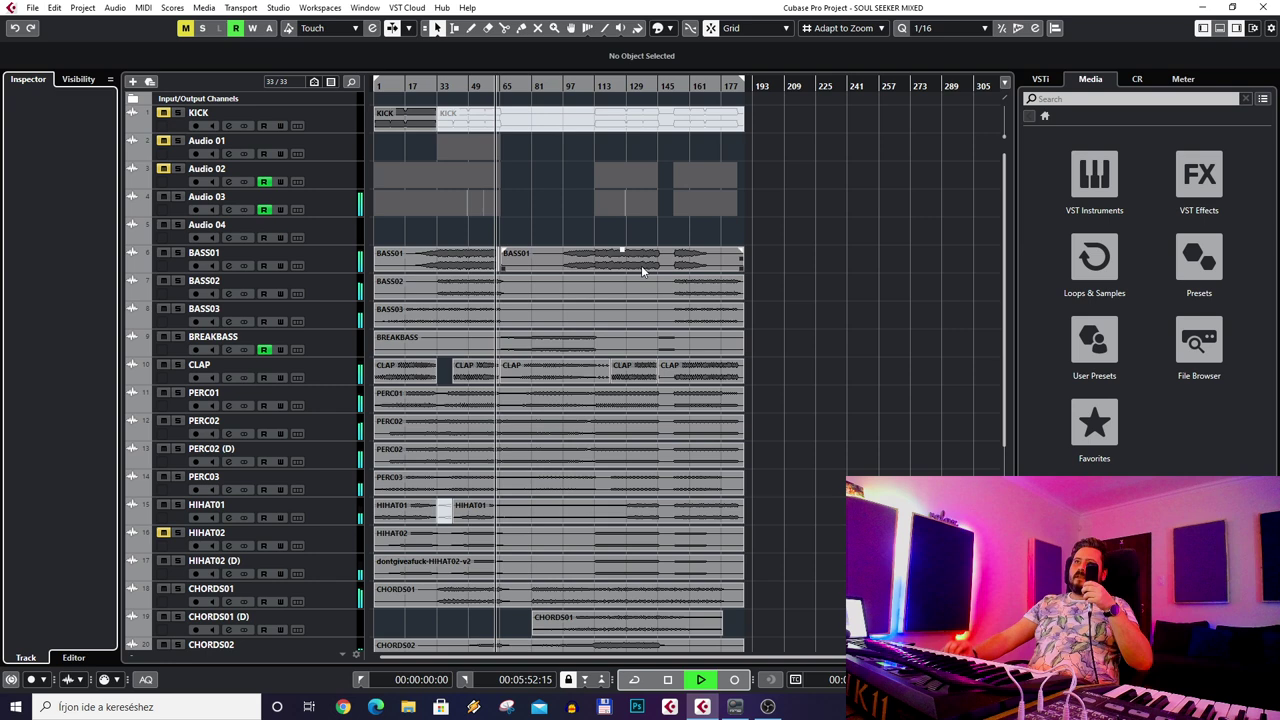
- Stop playback, open the basslines group channel settings, examine its Frequency insert, and close both windows
scroll(676, 541, down, 5)
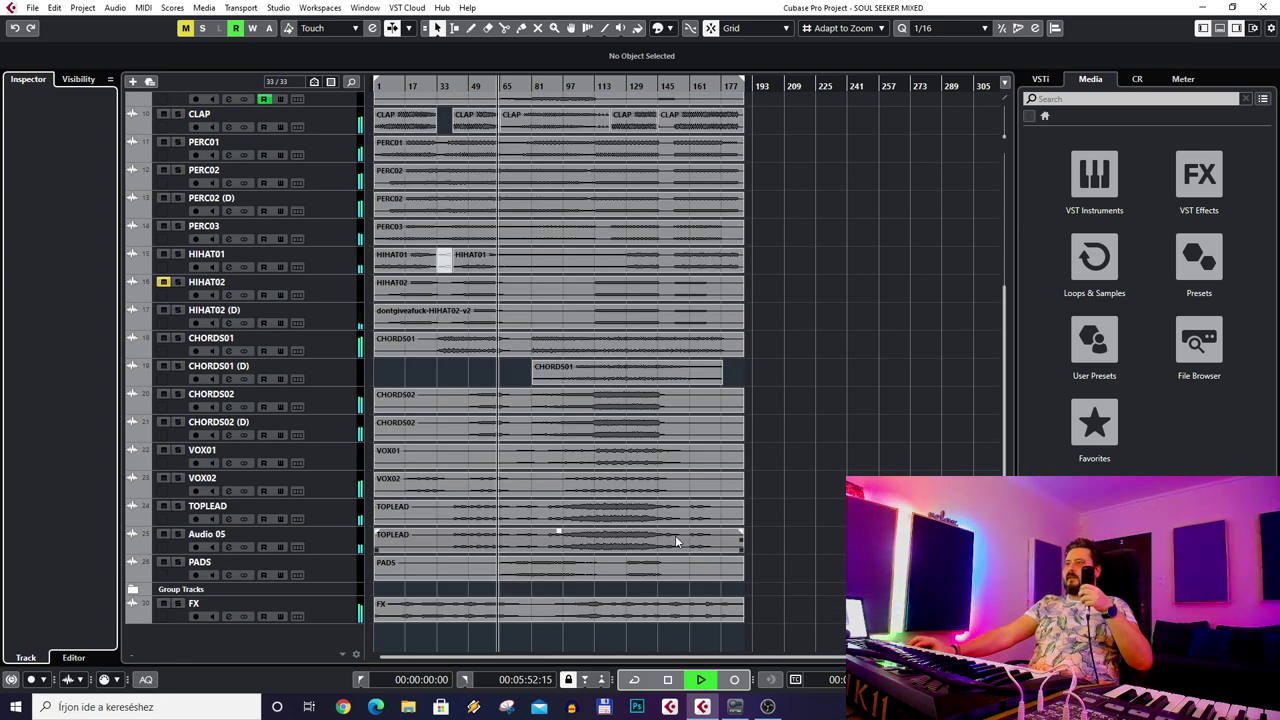
key(space)
scroll(560, 500, up, 2)
scroll(452, 454, down, 2)
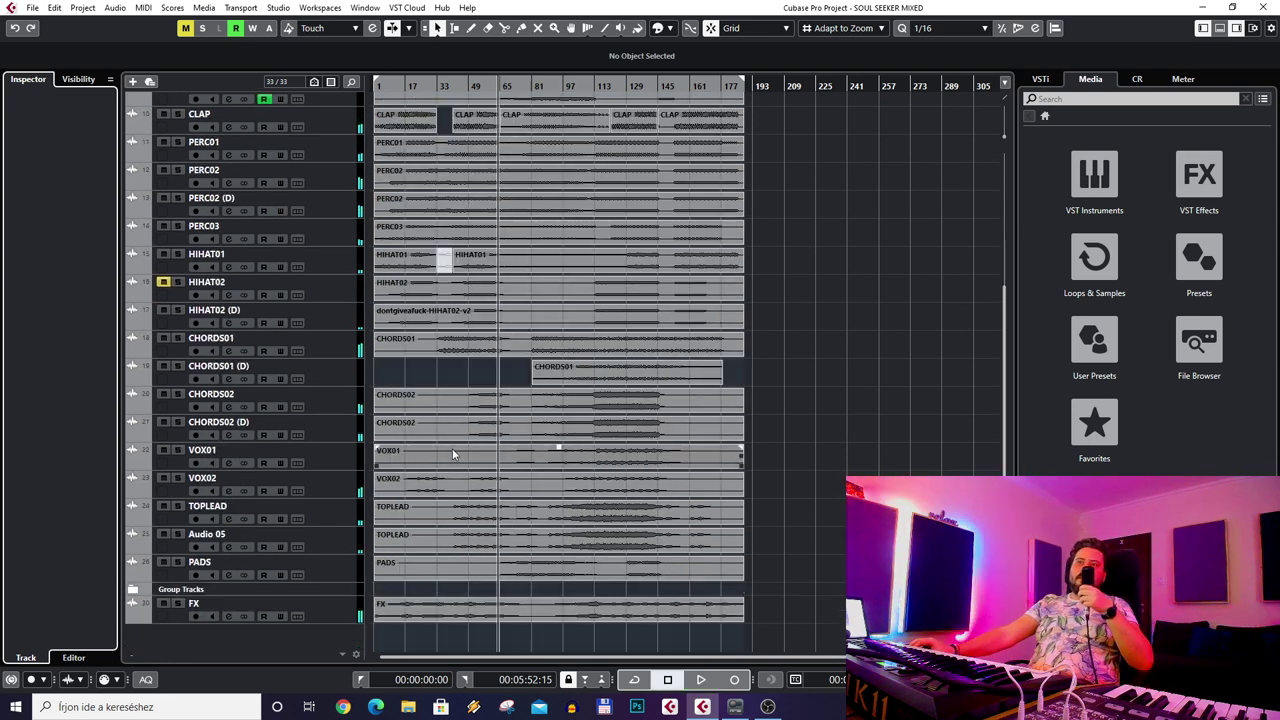
click(200, 588)
click(58, 122)
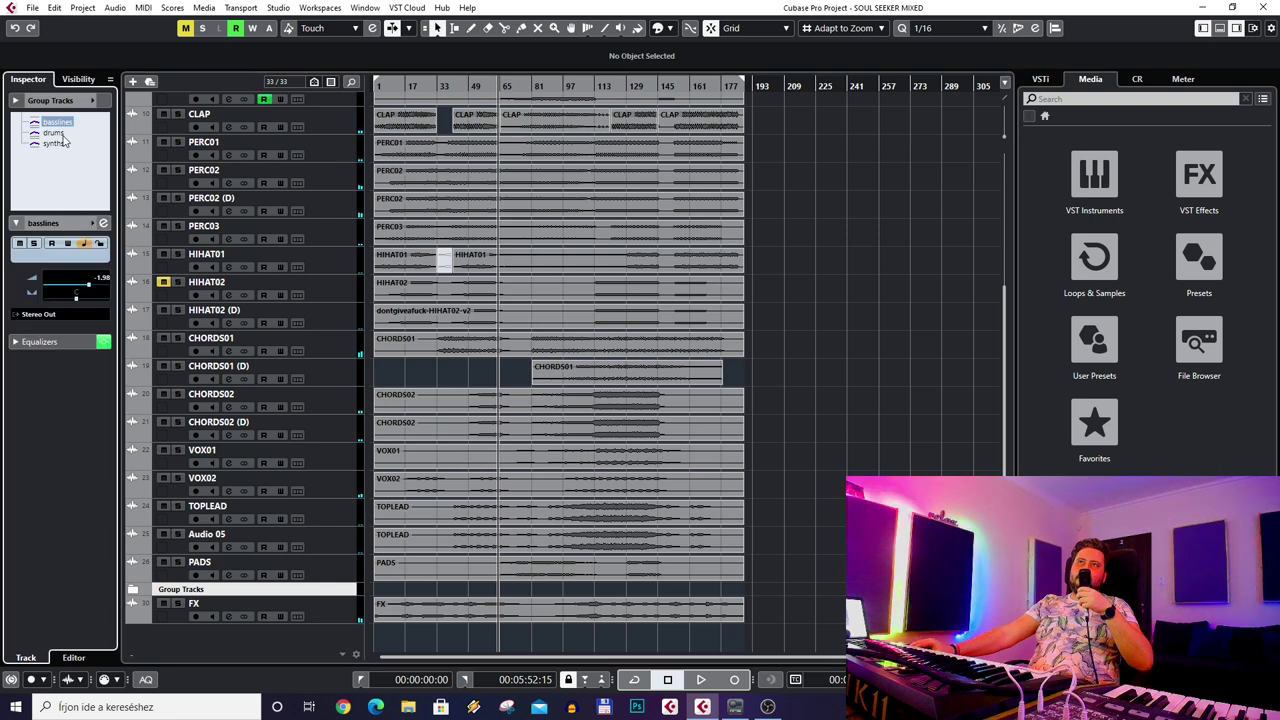
click(99, 243)
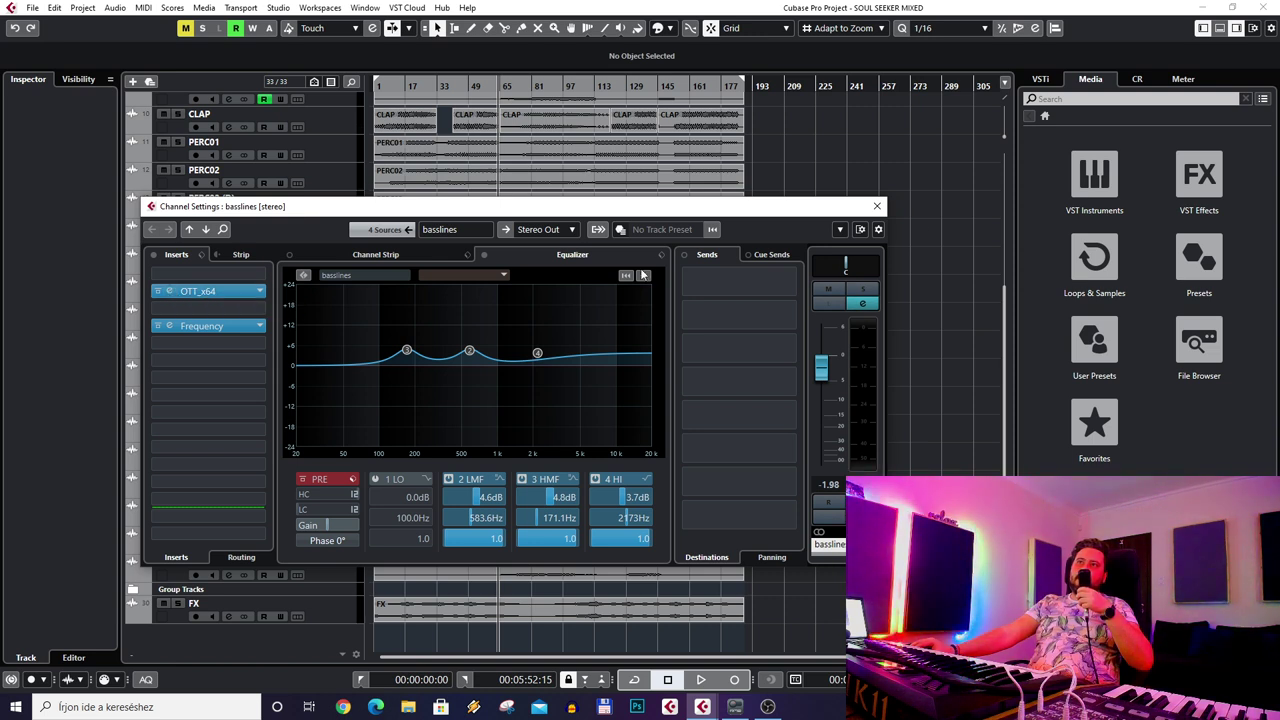
click(178, 333)
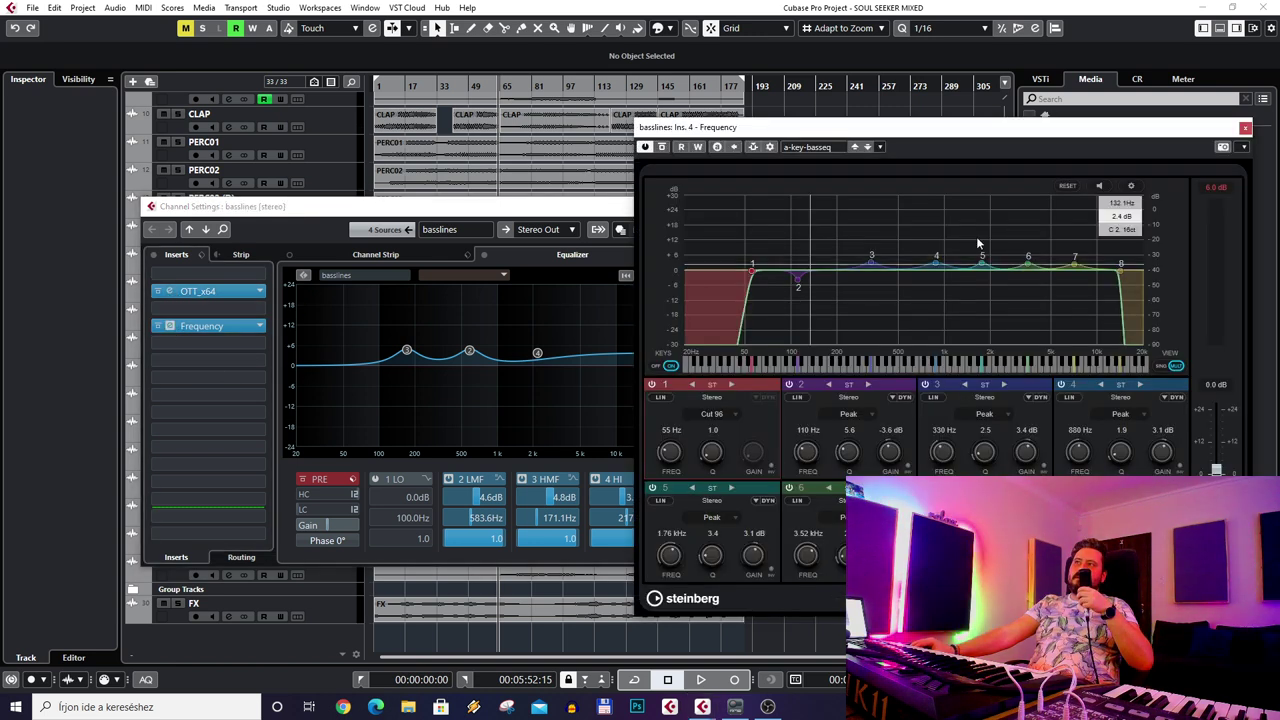
click(1245, 129)
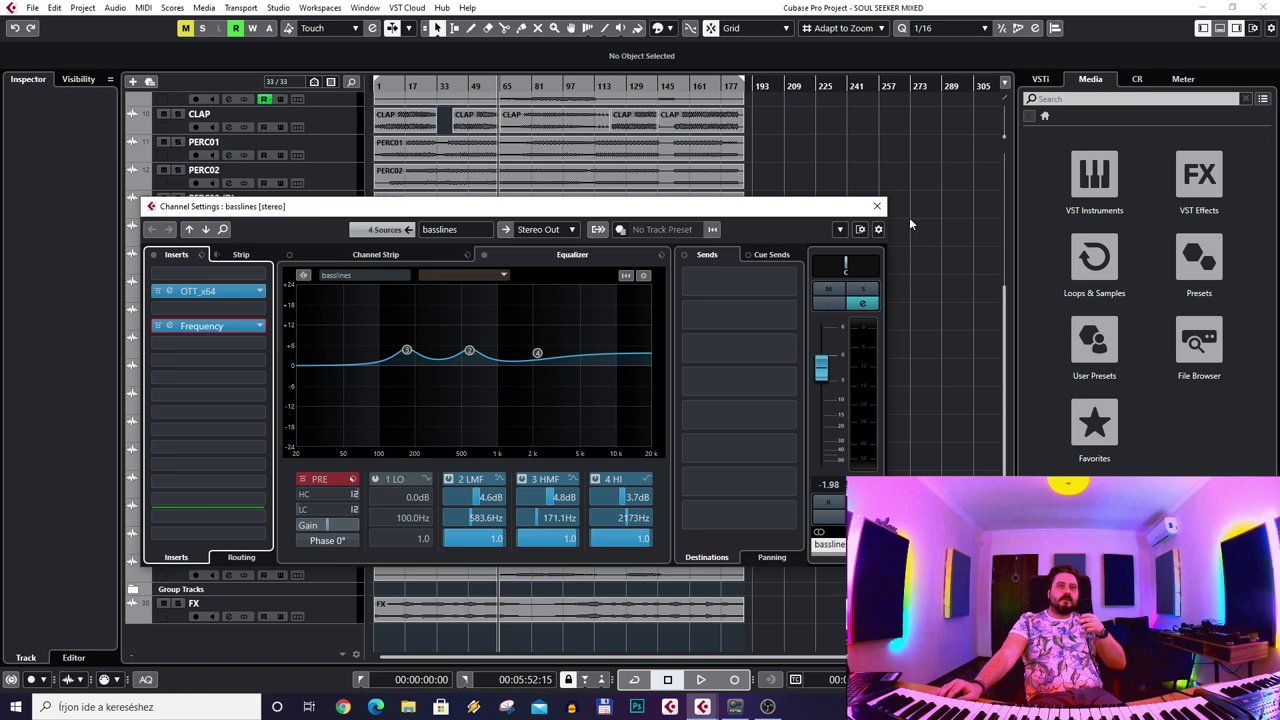
click(877, 206)
- Open the Stereo Out channel settings and examine its two StudioEQ inserts one after the other
scroll(349, 246, up, 5)
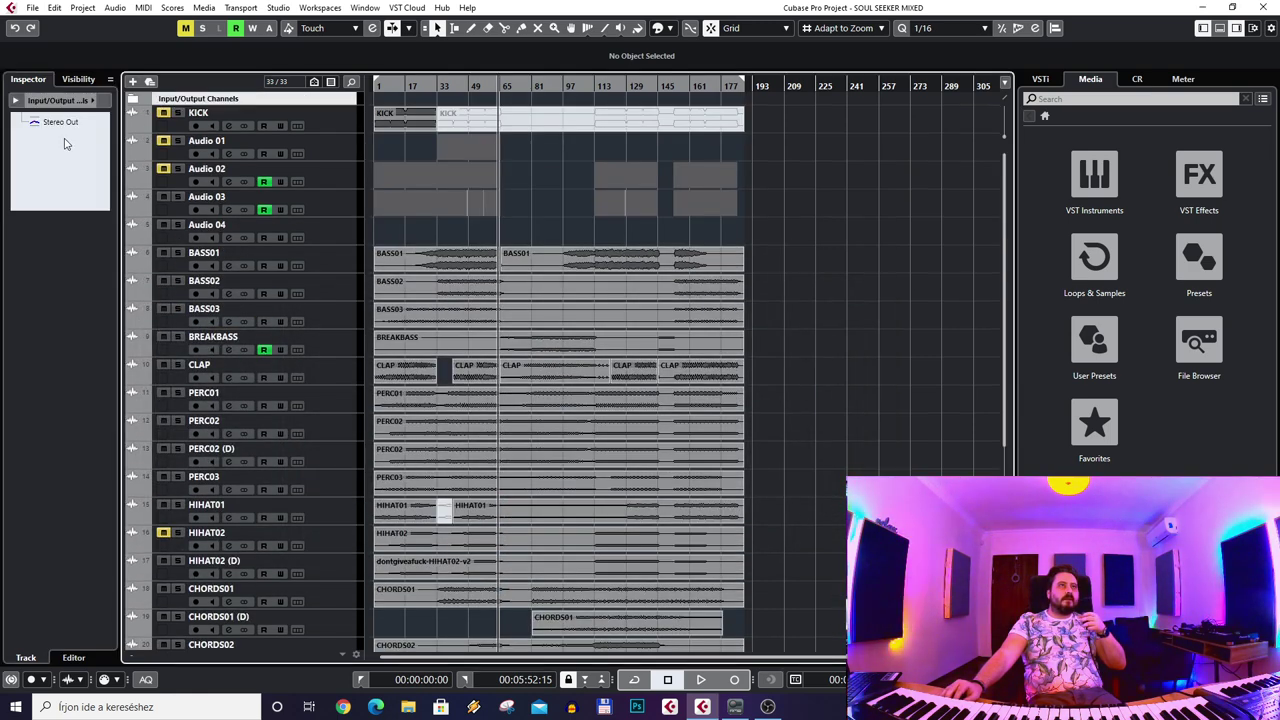
click(103, 223)
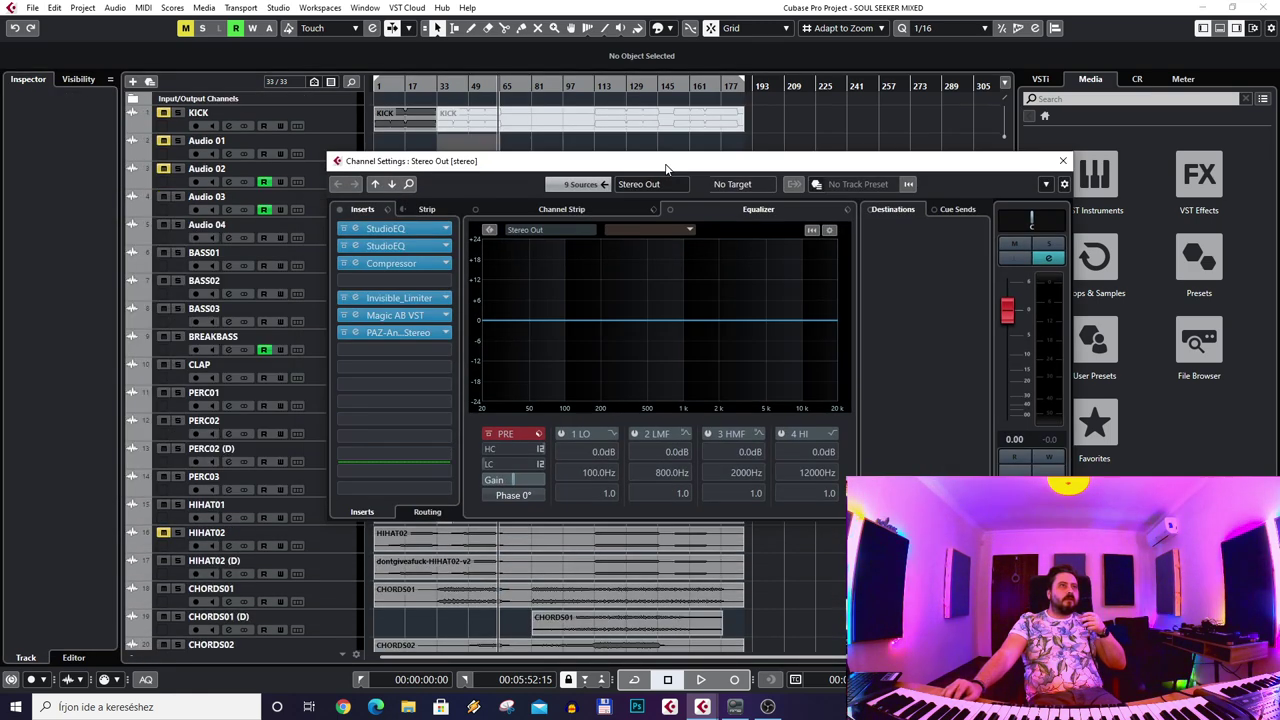
click(340, 224)
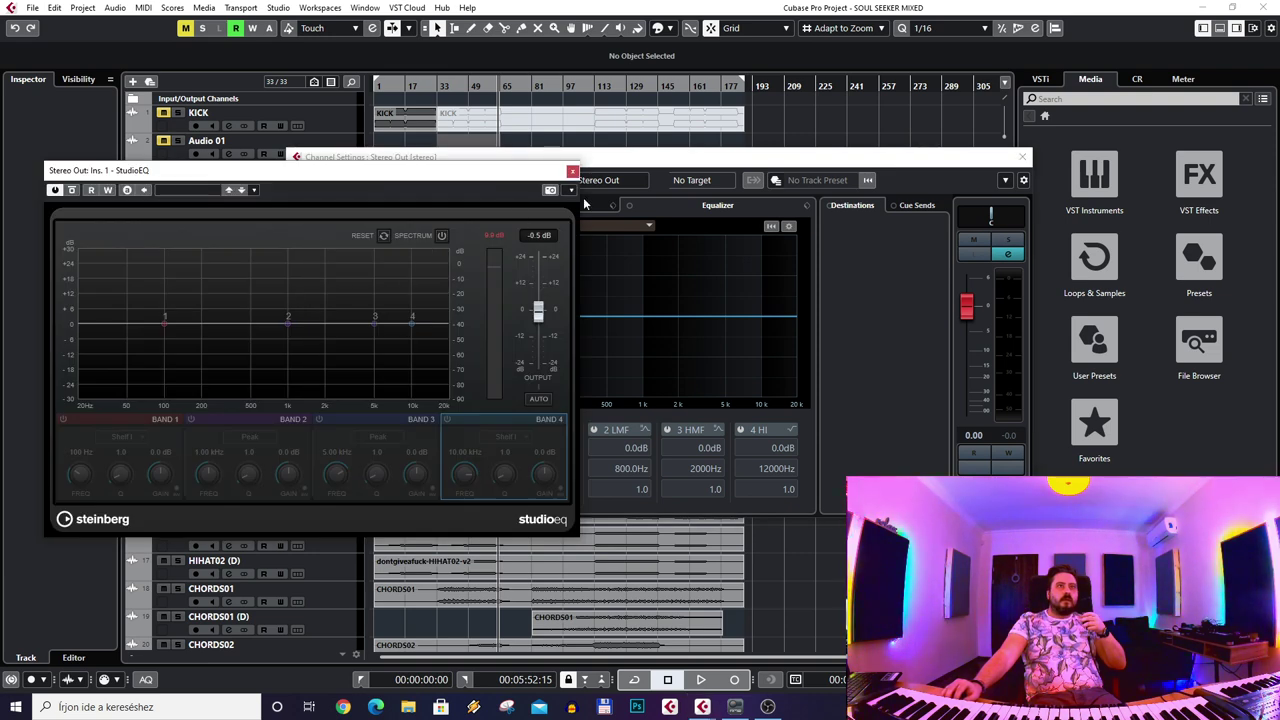
click(572, 171)
click(340, 242)
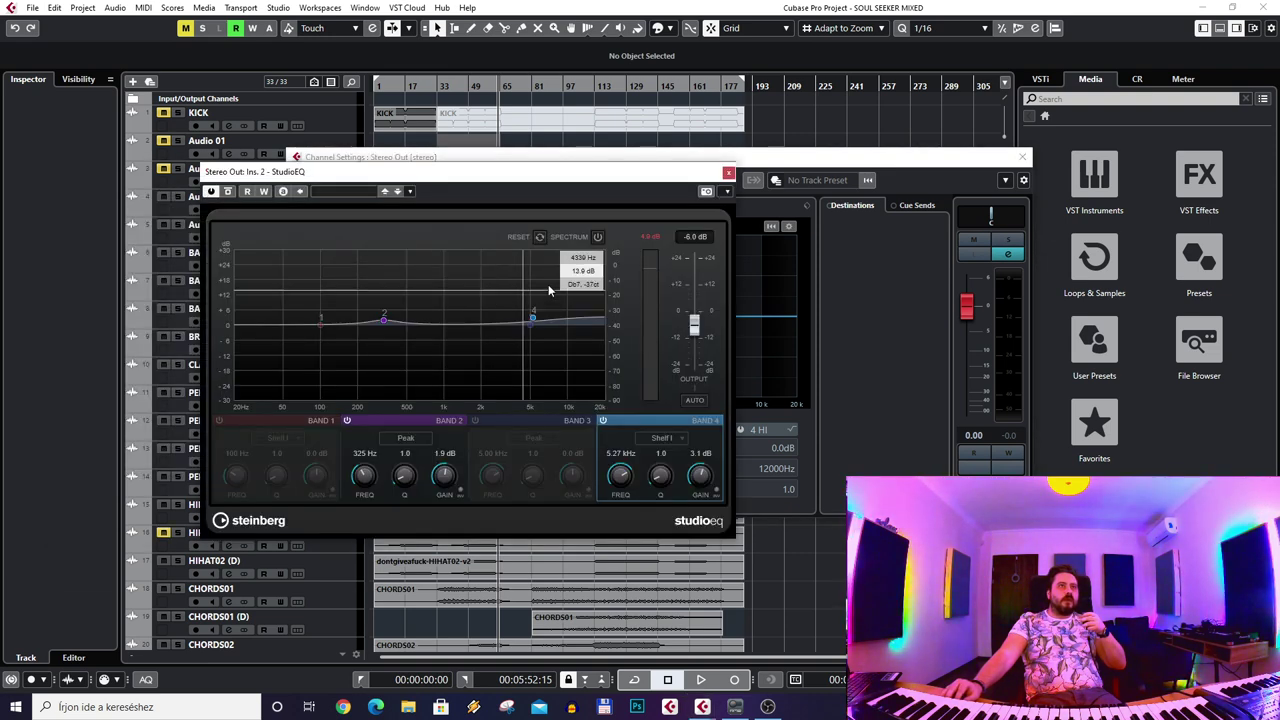
click(729, 174)
- Examine the Stereo Out's Compressor and Invisible_Limiter inserts, and close the channel settings while keeping the limiter window open
click(318, 261)
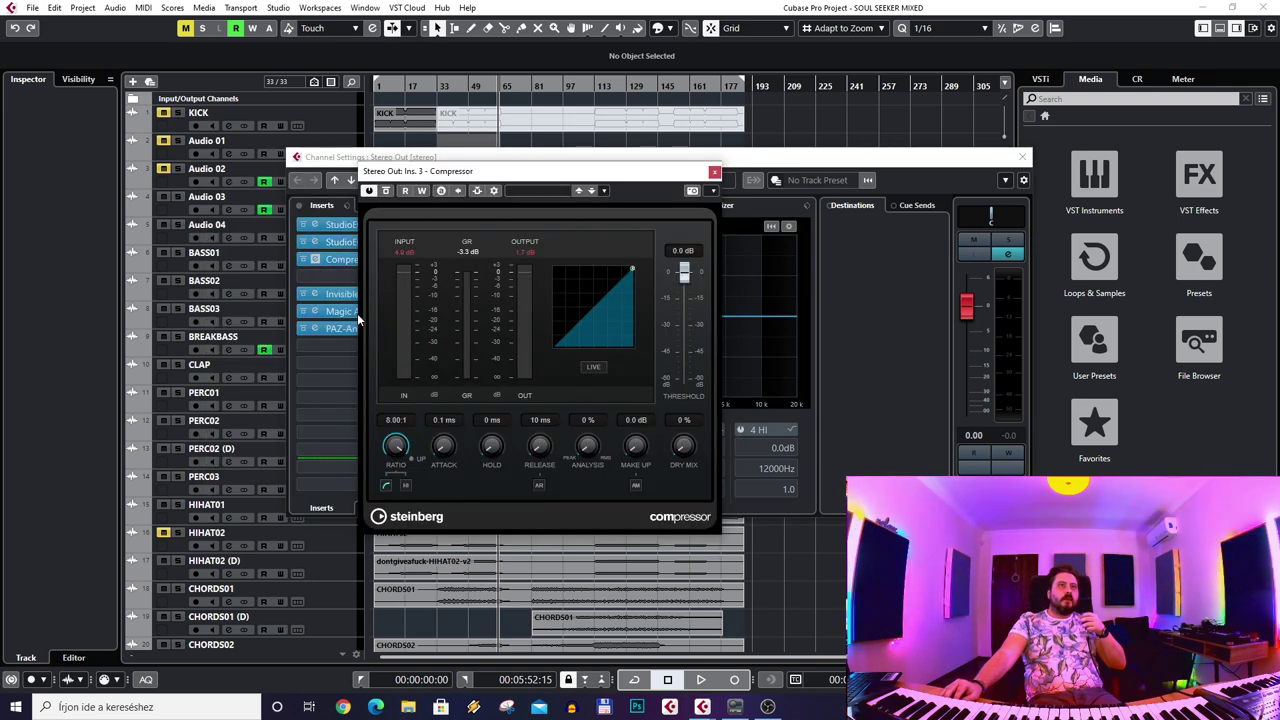
drag(548, 178, 952, 220)
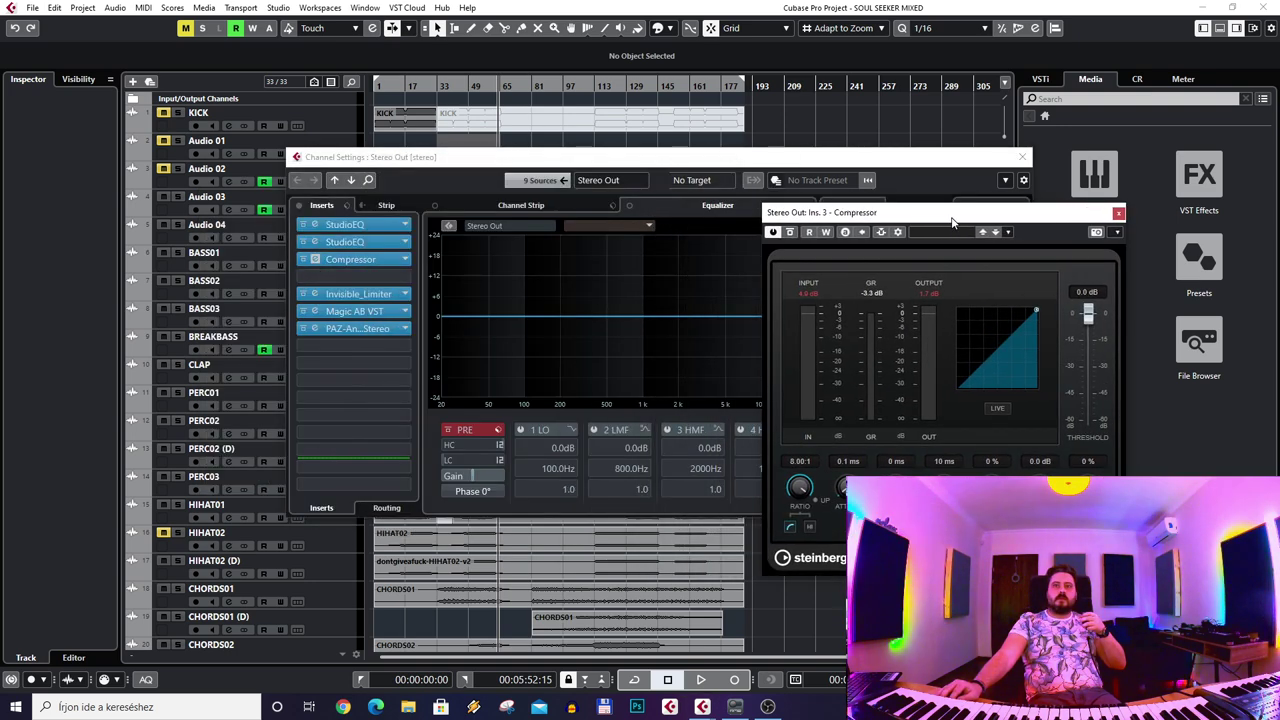
click(1118, 213)
click(315, 293)
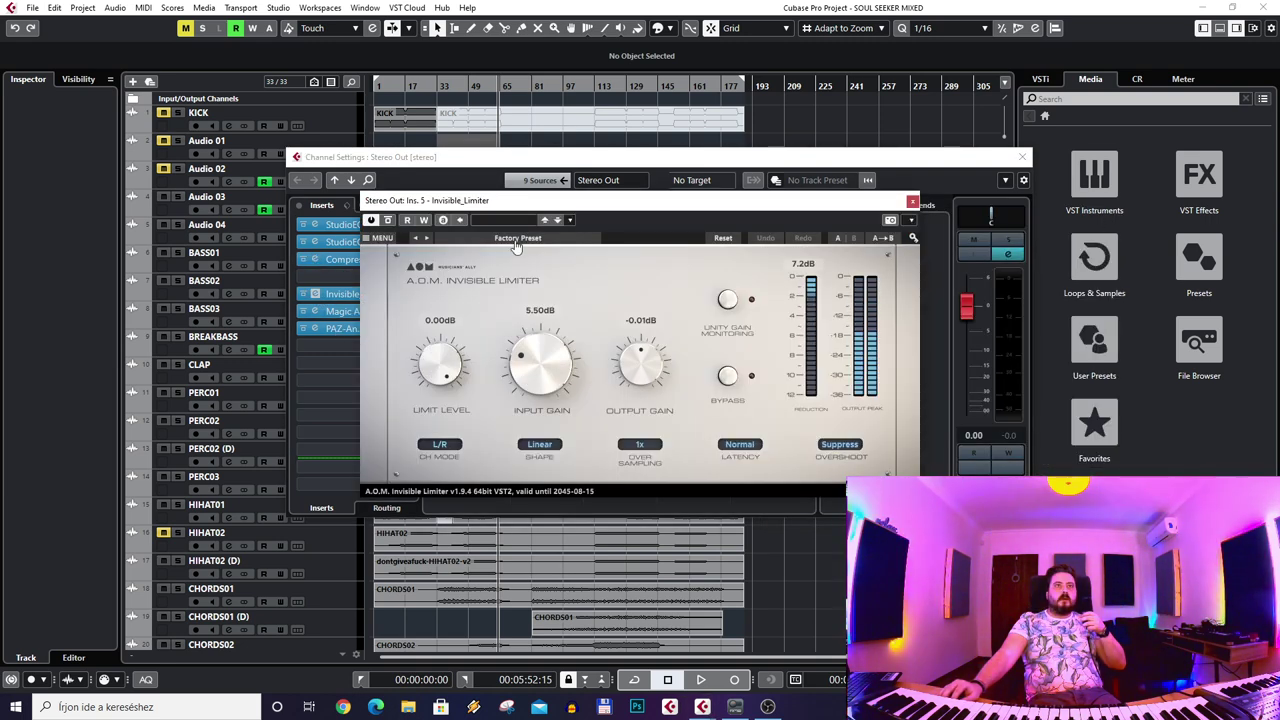
drag(668, 164, 990, 270)
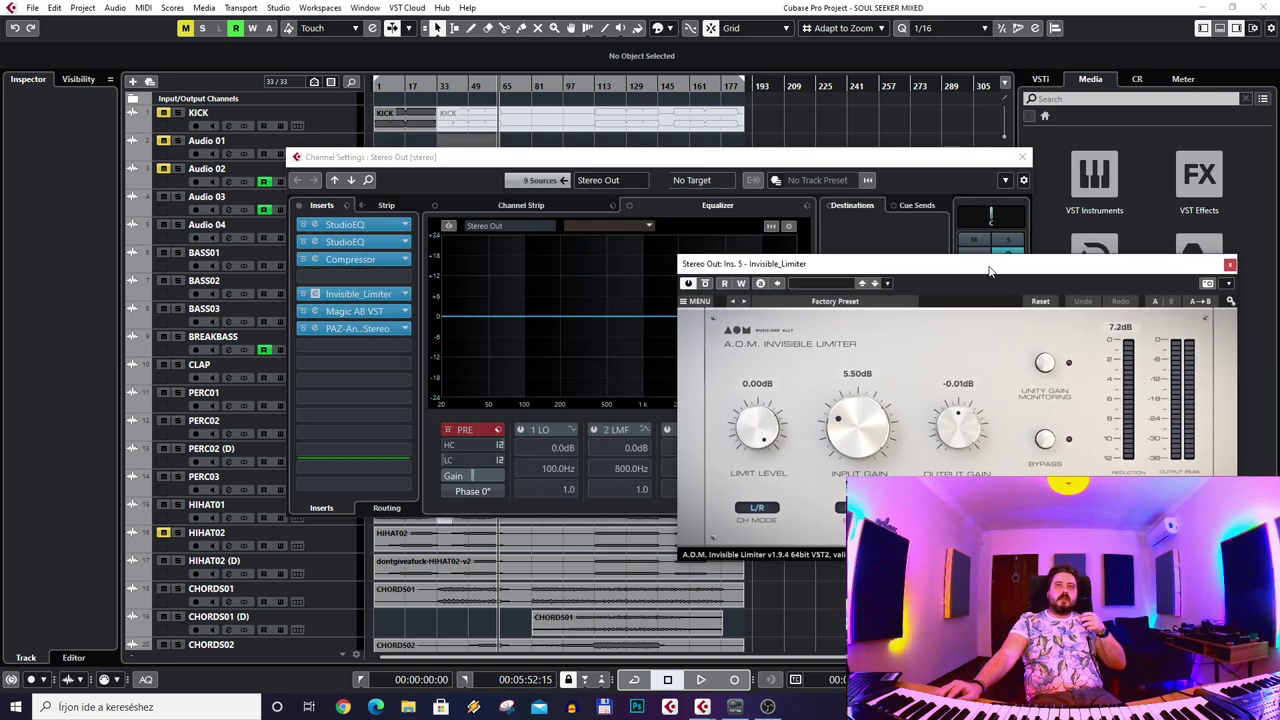
click(1022, 157)
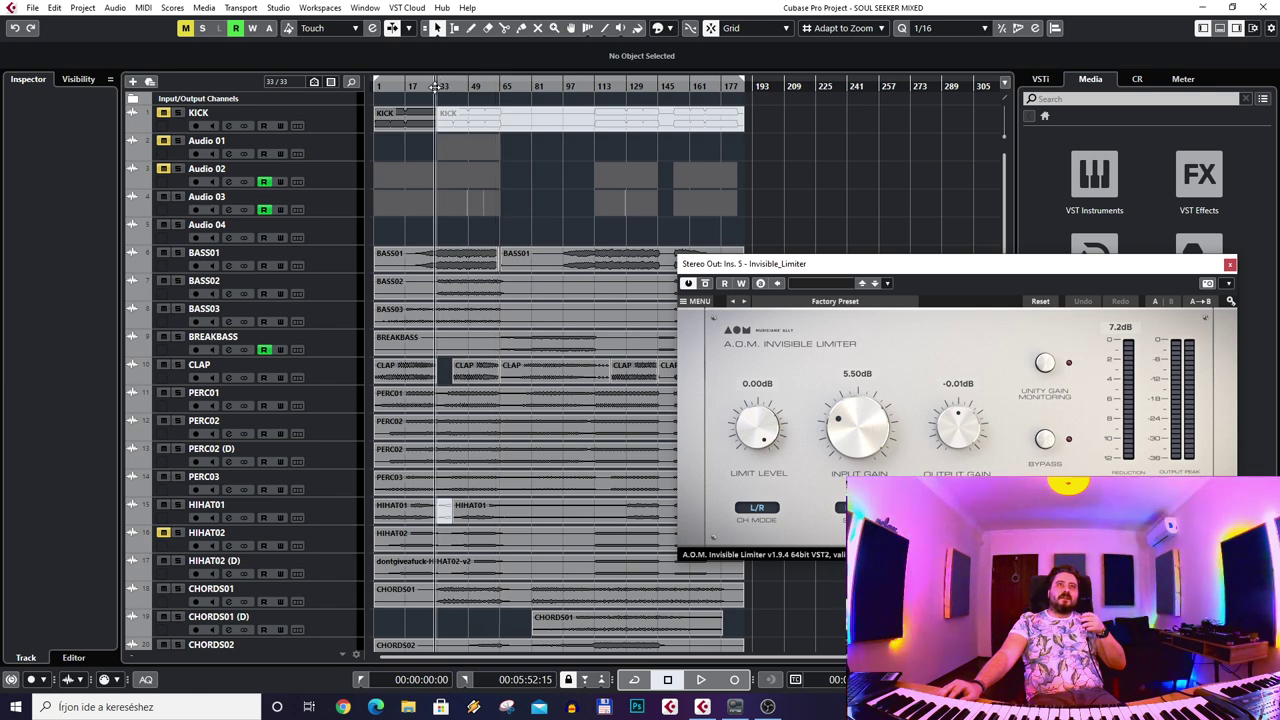
- Select the KICK track and play the mix from bar 33 while raising the Invisible Limiter's input gain to 8.10 dB
drag(436, 86, 438, 160)
scroll(539, 370, down, 3)
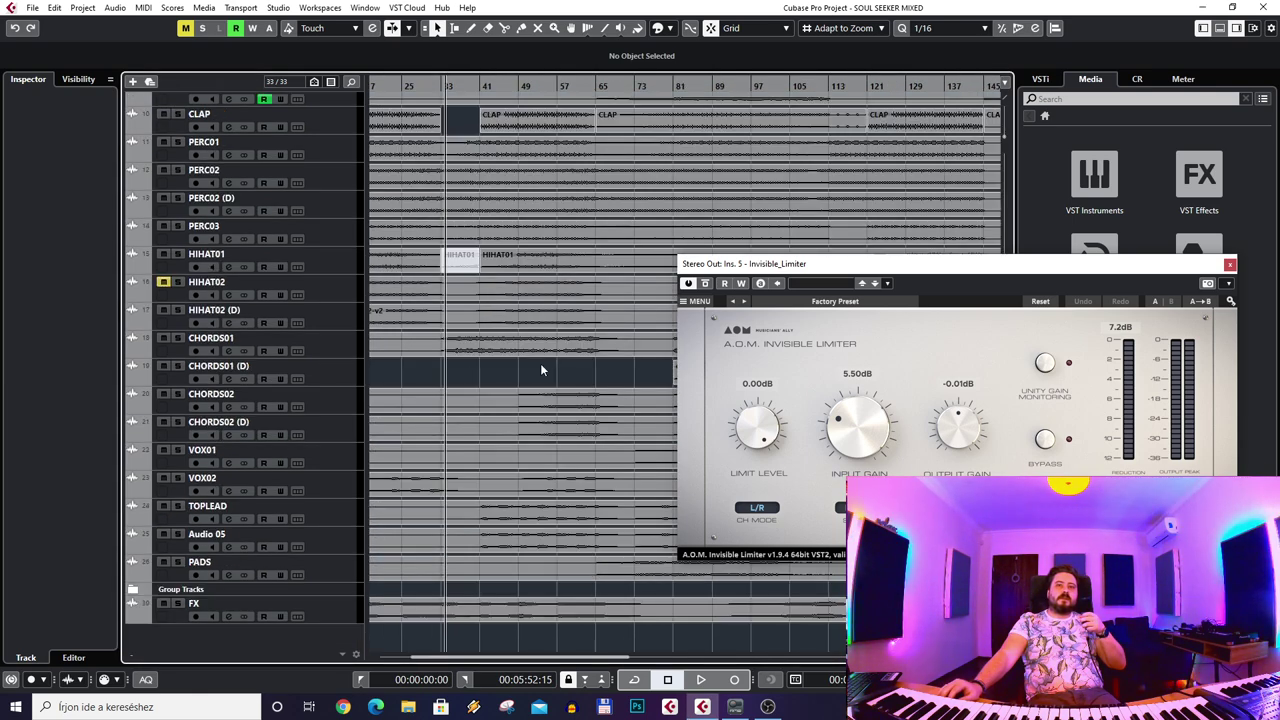
click(310, 606)
scroll(470, 382, up, 3)
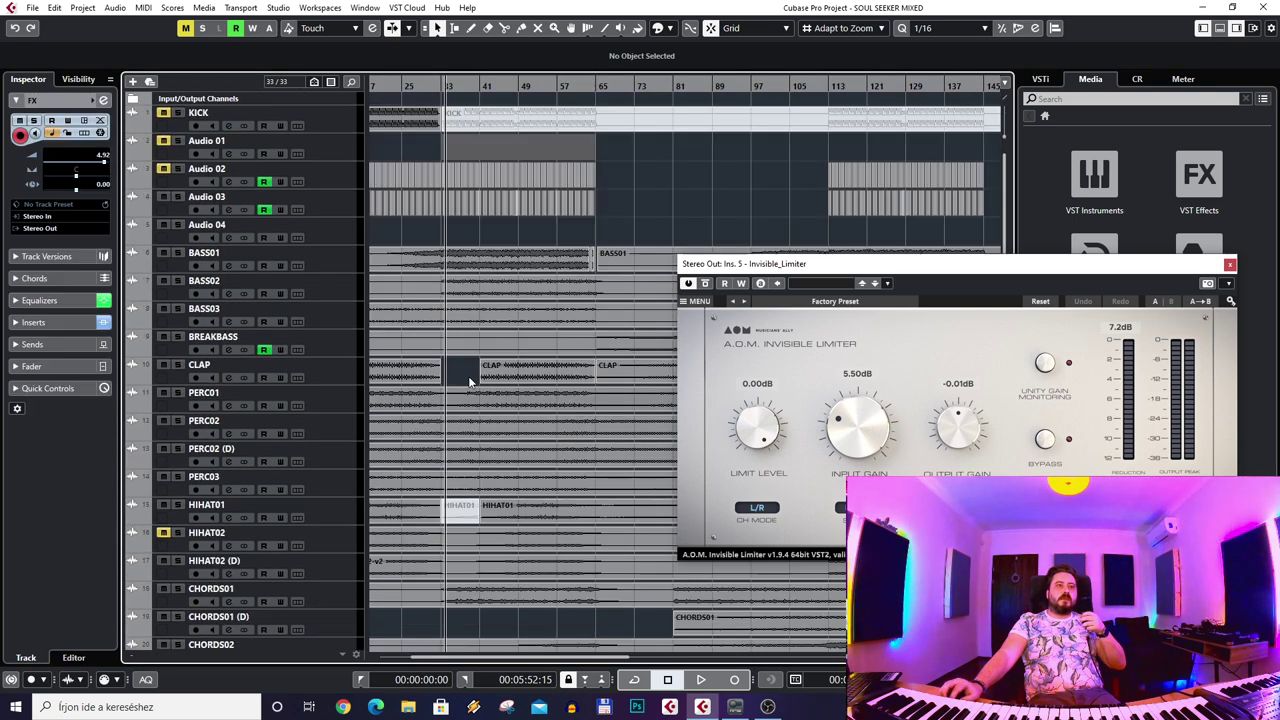
click(351, 123)
key(space)
drag(867, 432, 866, 403)
key(space)
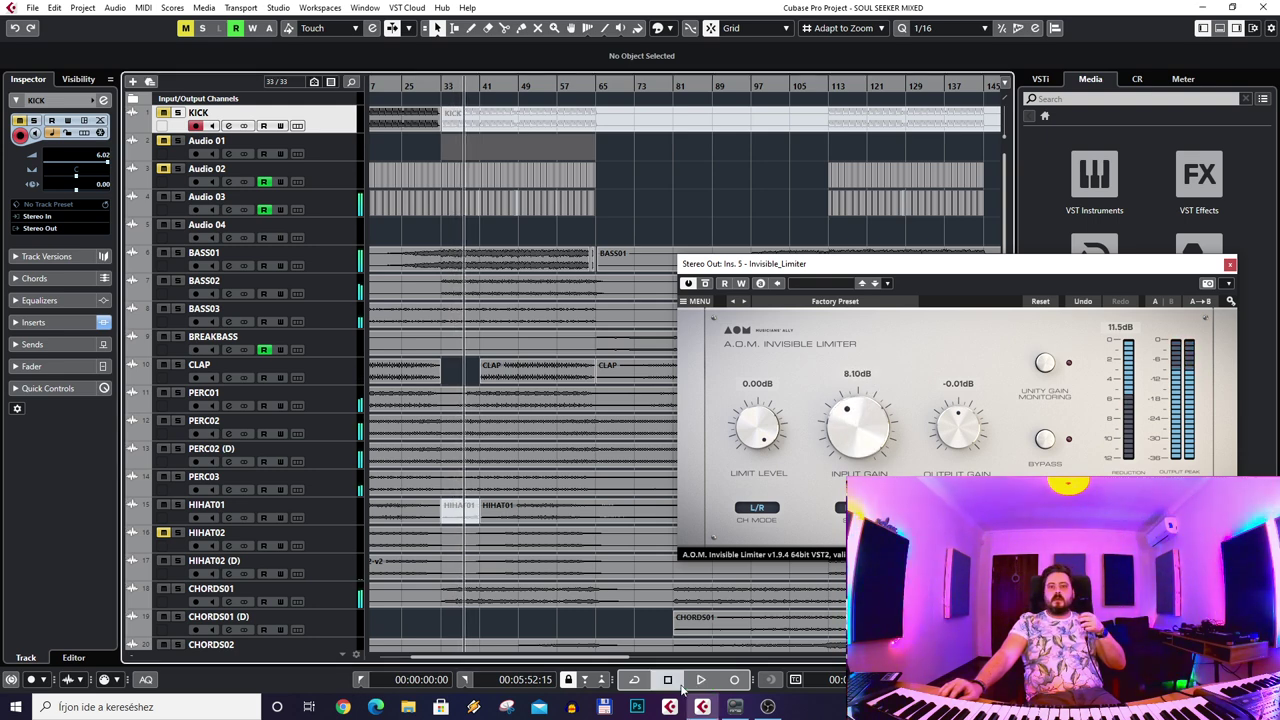
- Return the playhead to bar 33, lower the Invisible Limiter's input gain to 5.75 dB, and close the limiter window
click(434, 90)
key(g)
key(g)
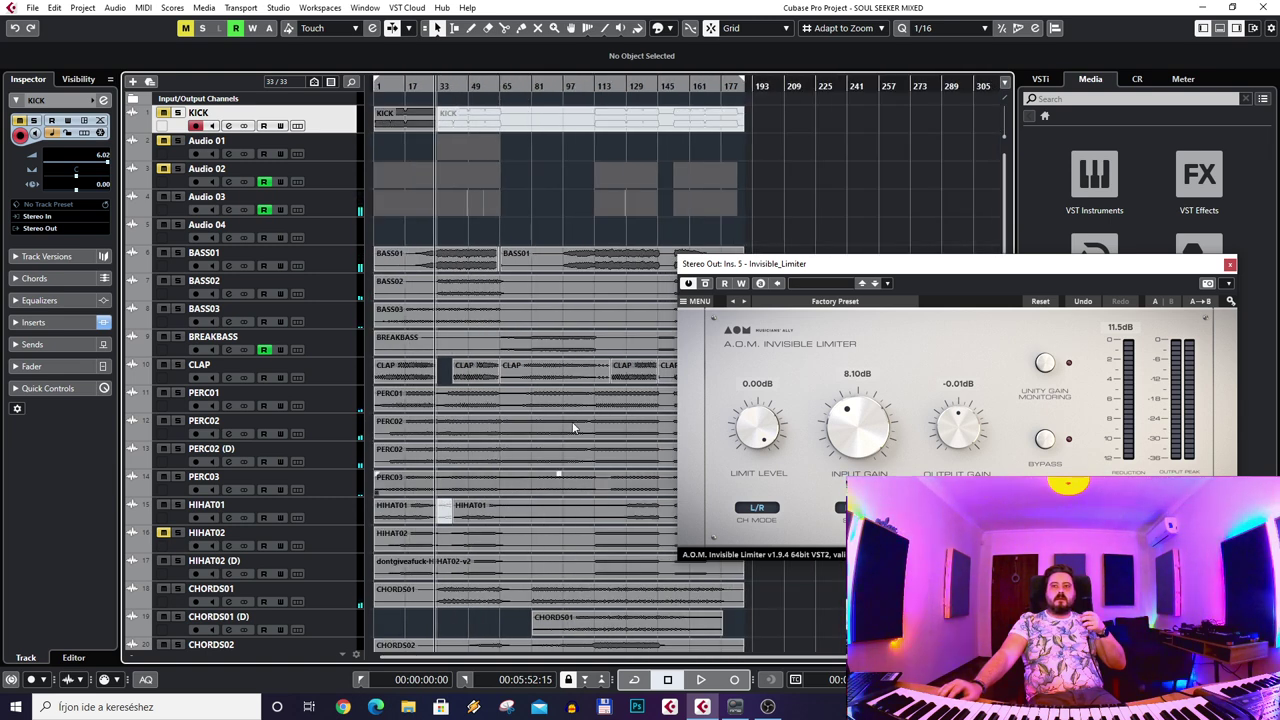
drag(870, 411, 857, 452)
scroll(432, 420, down, 3)
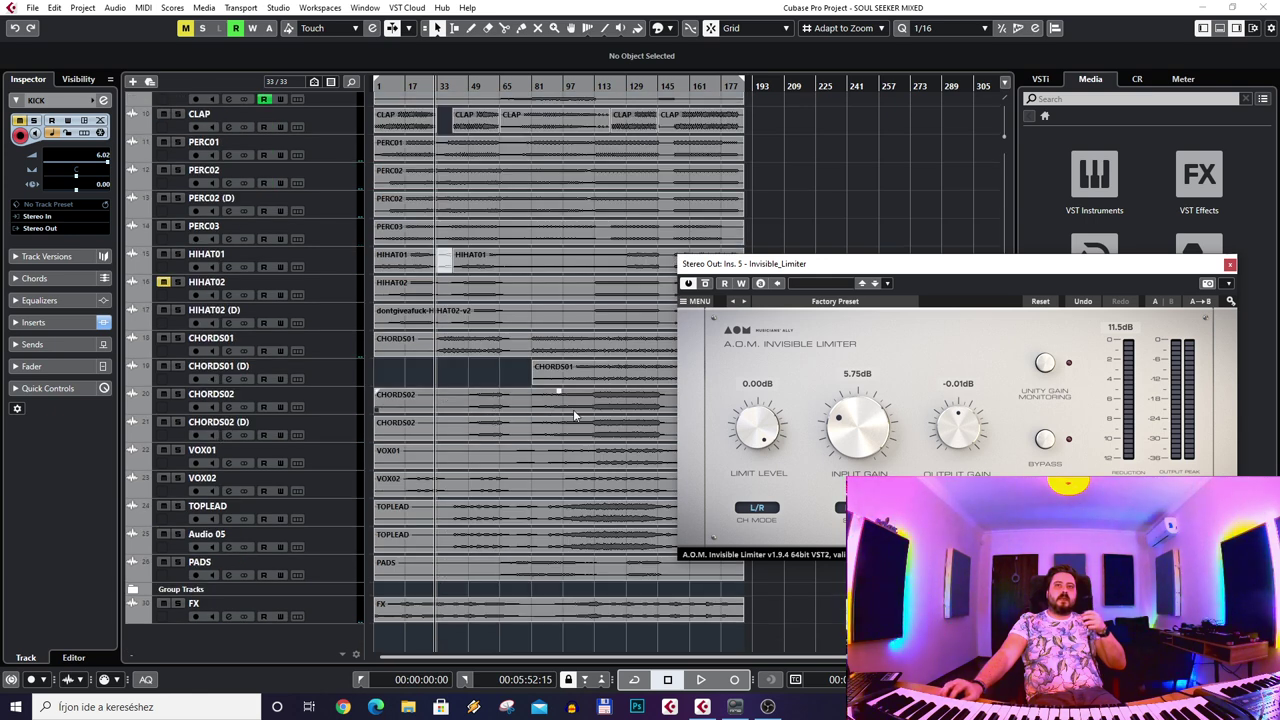
scroll(575, 410, up, 3)
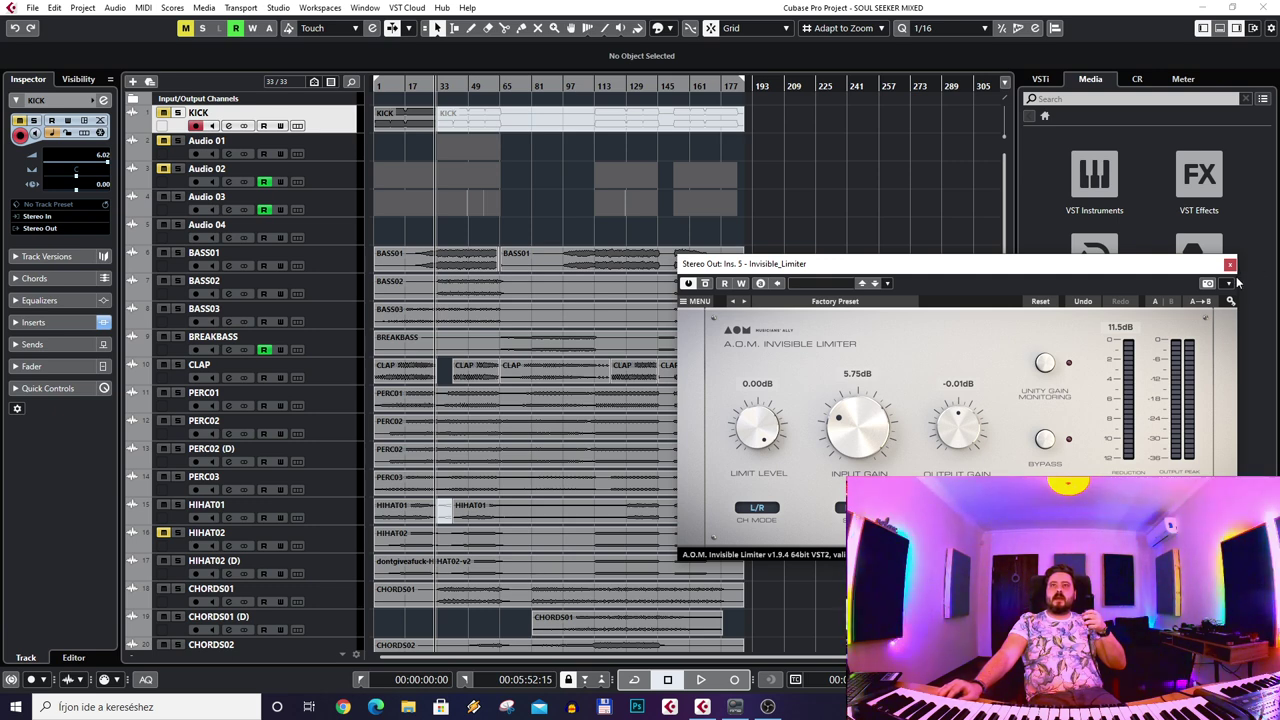
click(1230, 265)
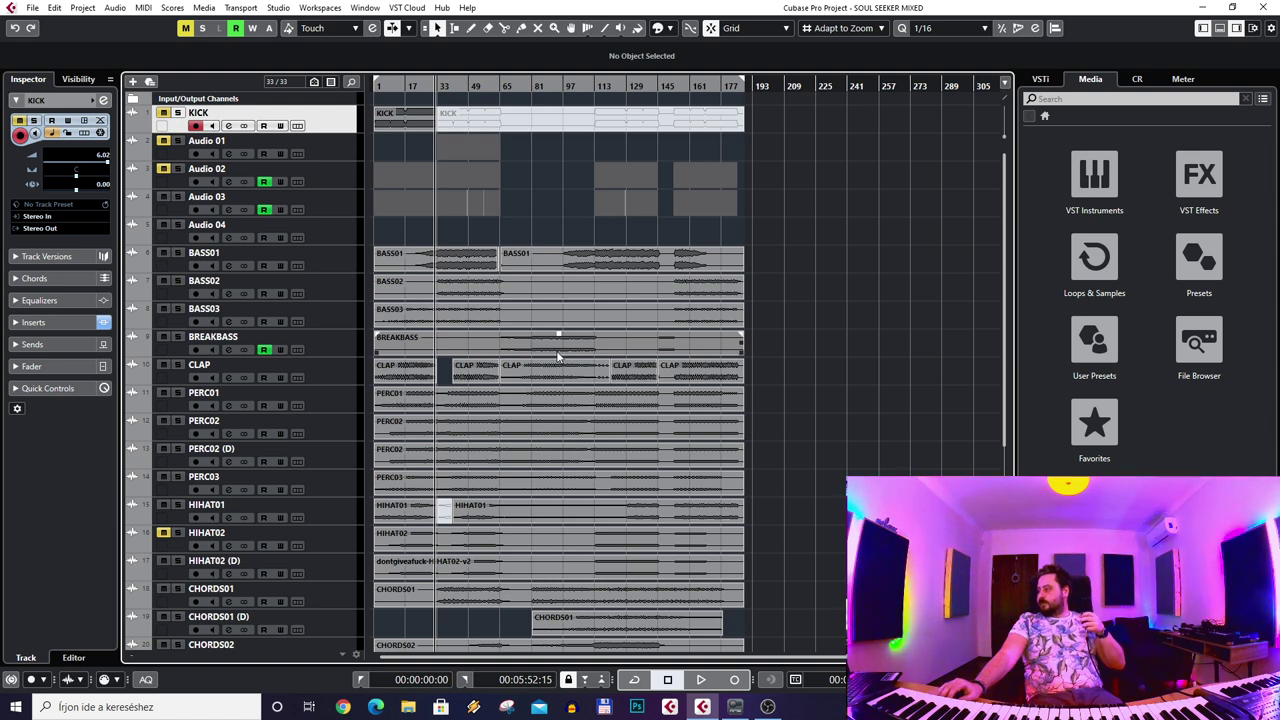
- Look through the arrangement, selecting in turn the FX, CHORDS02 (D), BASS01, KICK, Audio 04 and BASS01 tracks
scroll(561, 357, down, 5)
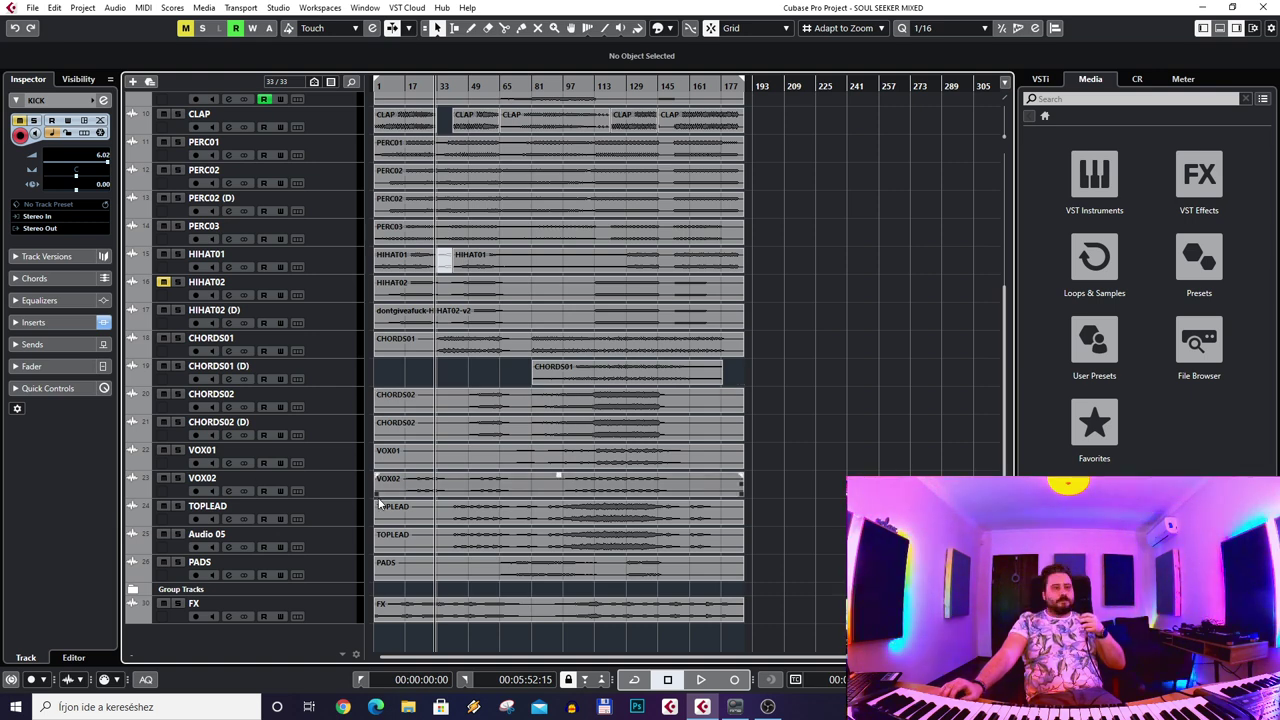
click(348, 613)
scroll(408, 554, up, 5)
scroll(472, 503, down, 4)
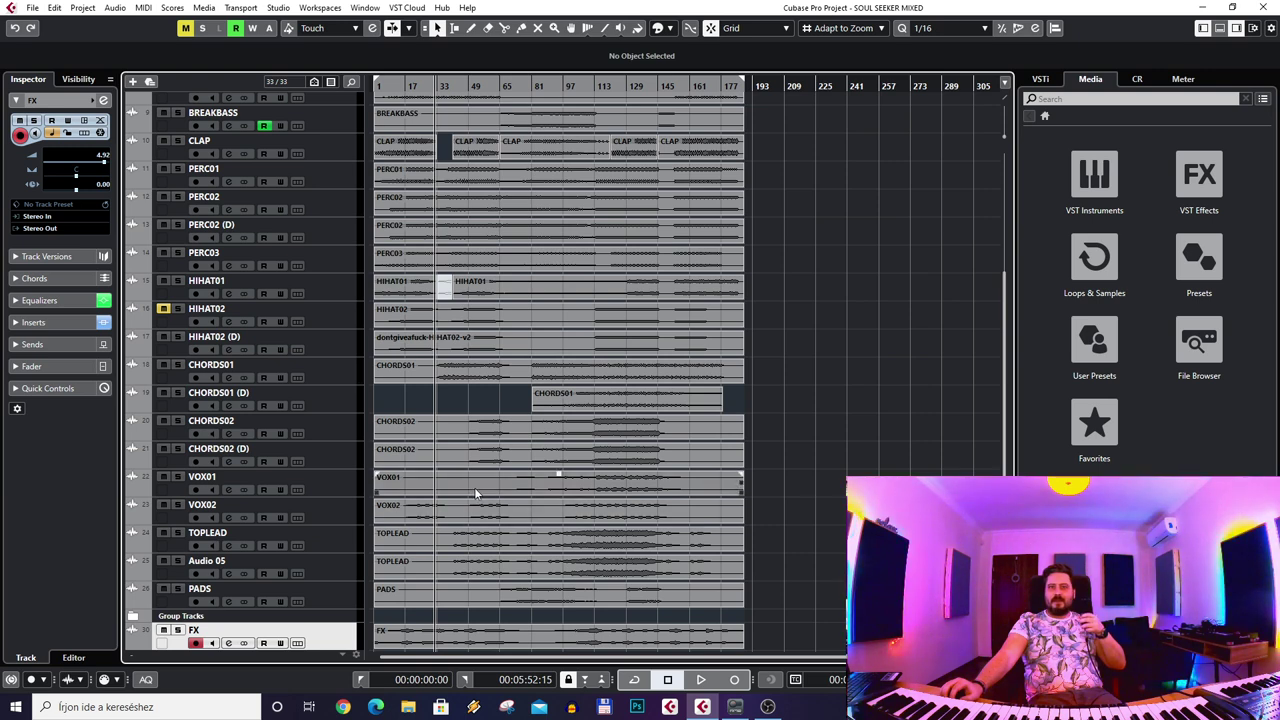
scroll(497, 452, down, 1)
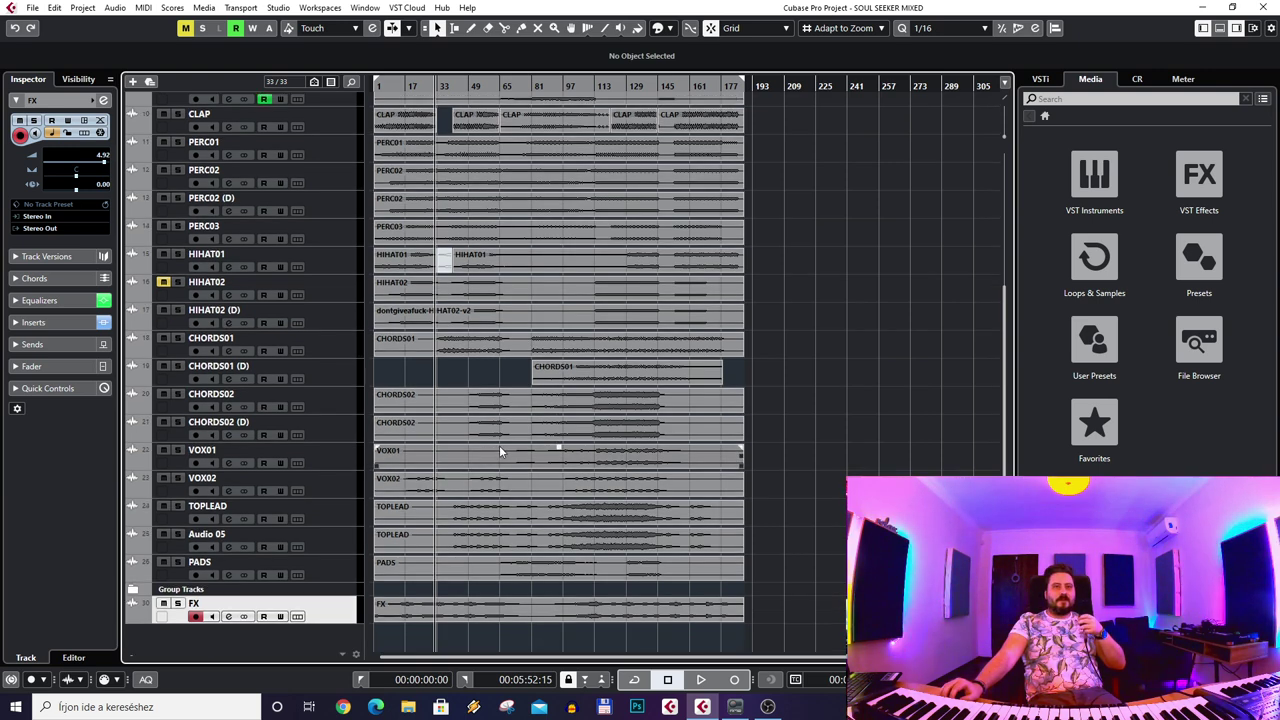
click(344, 432)
scroll(585, 415, up, 8)
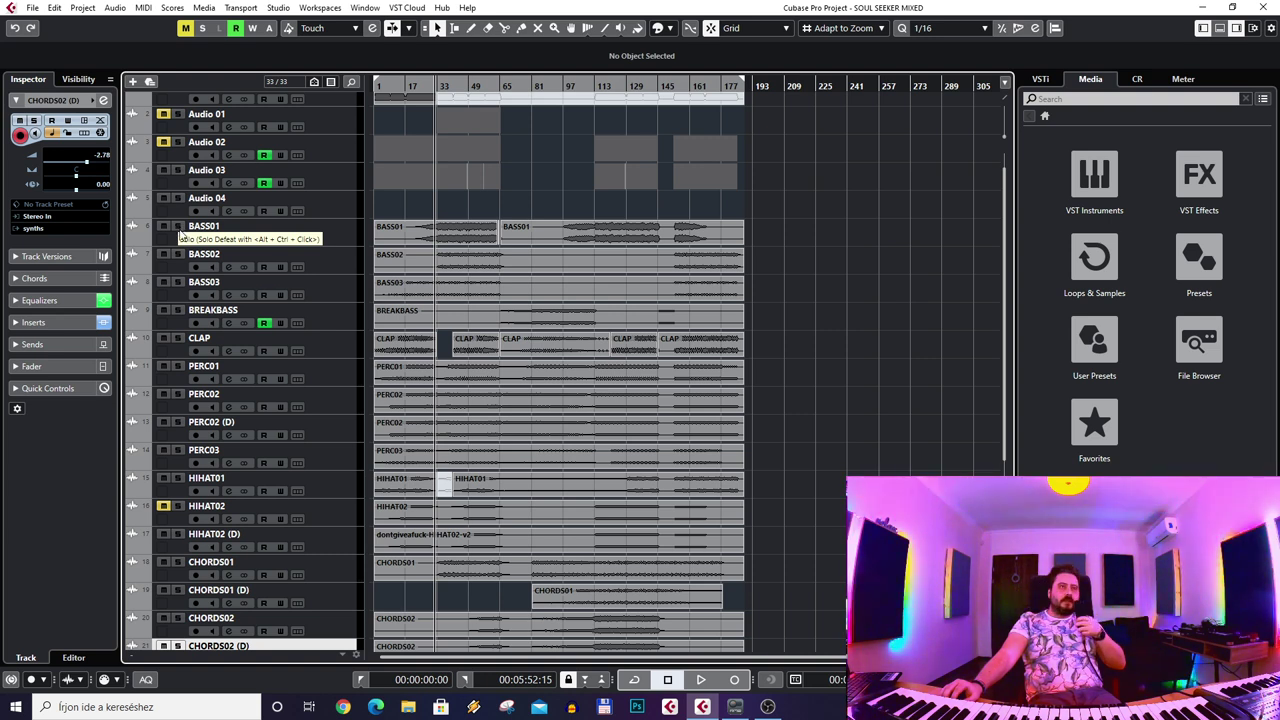
click(348, 231)
scroll(465, 240, up, 1)
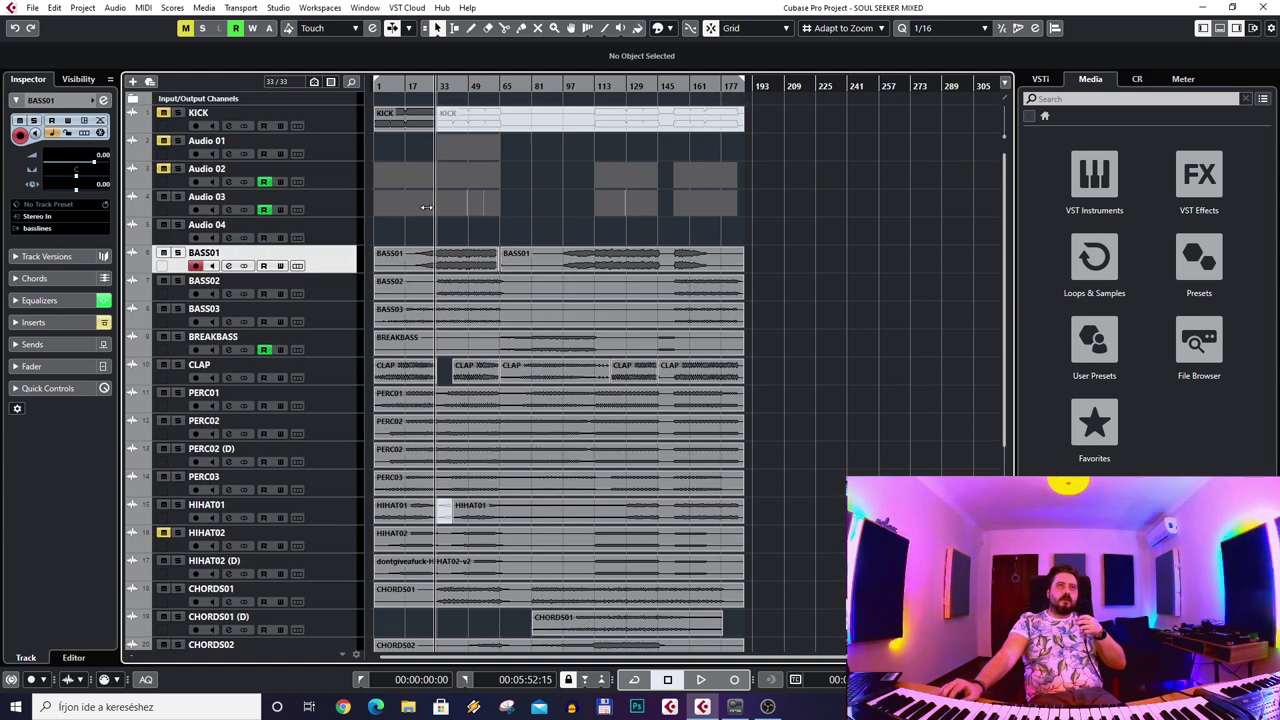
click(340, 118)
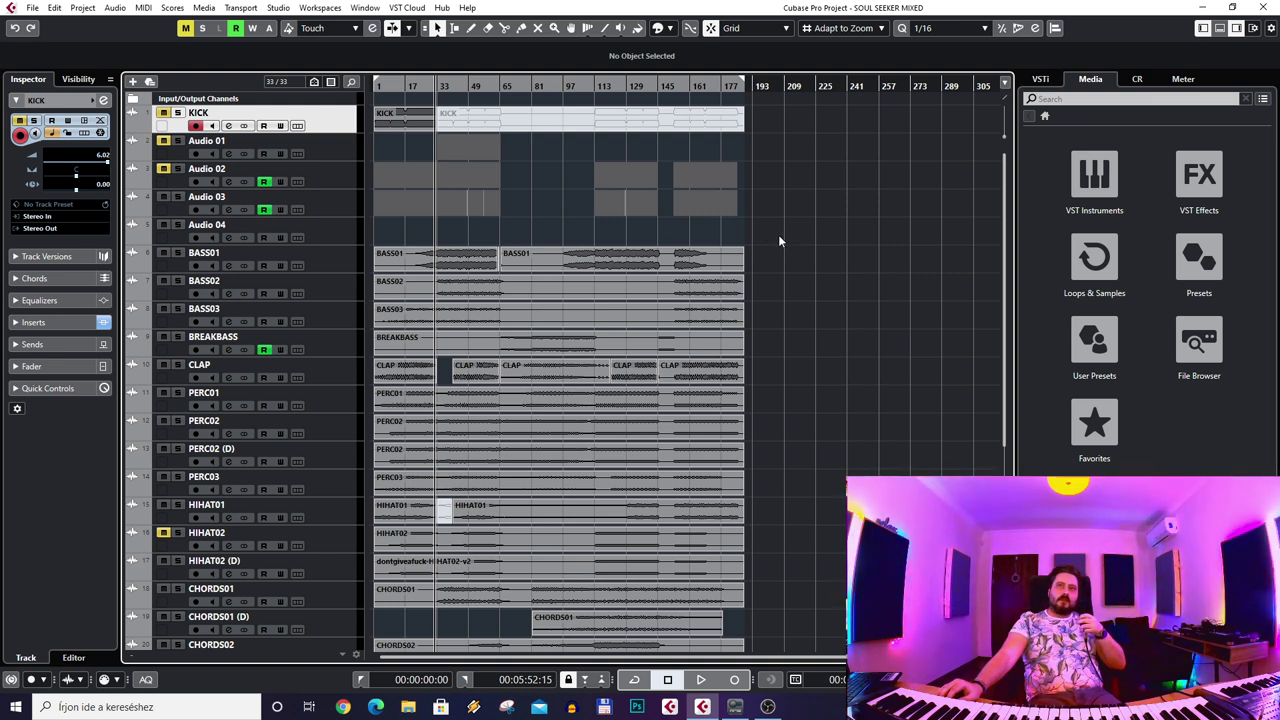
click(342, 239)
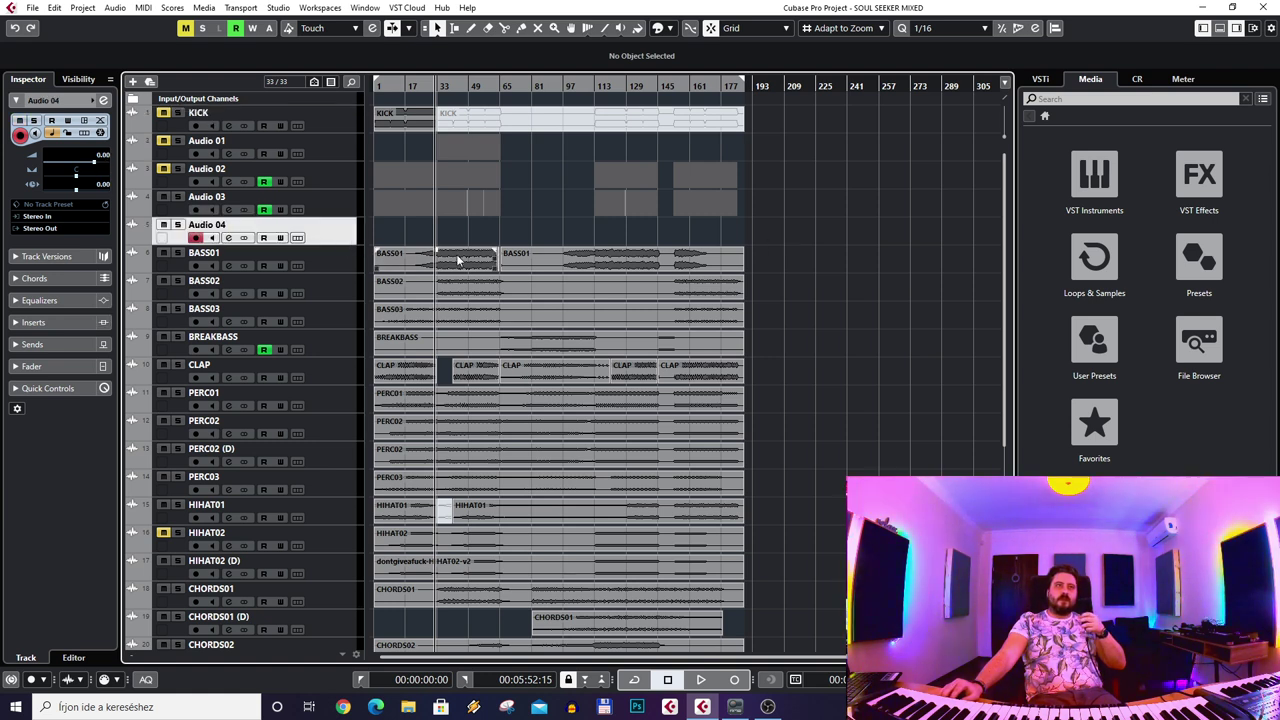
click(349, 259)
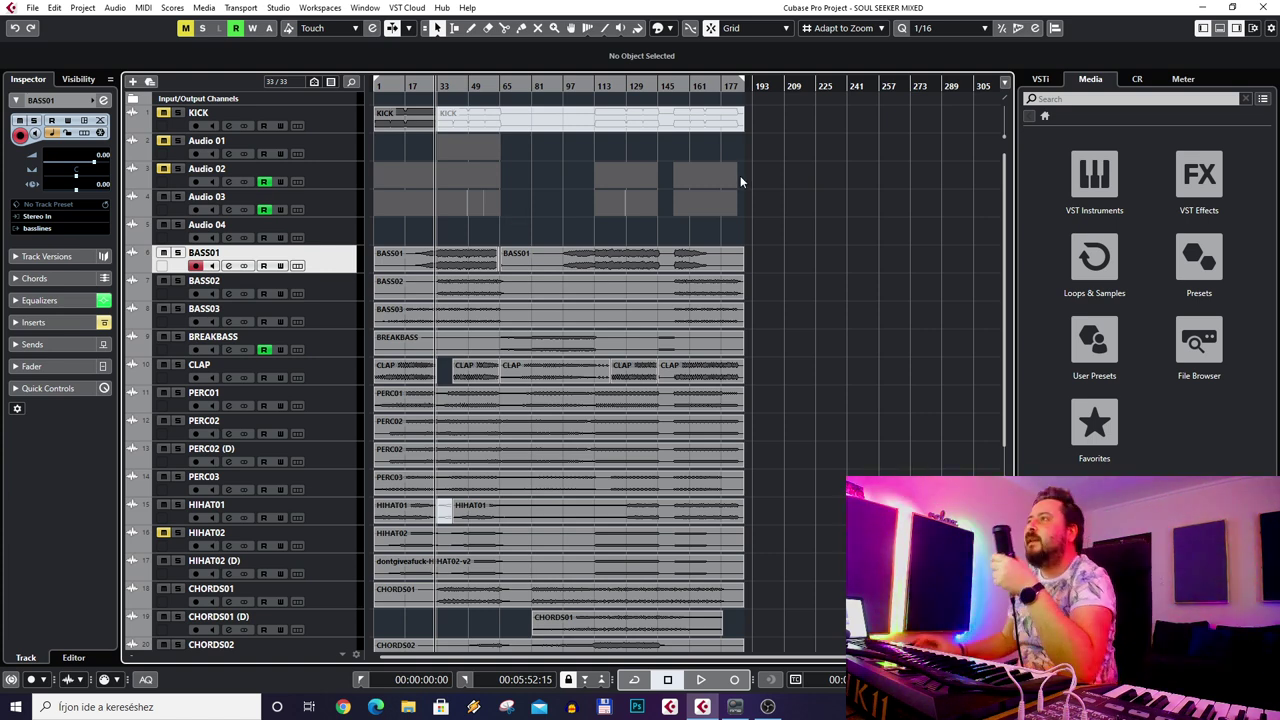
- Close the SOUL SEEKER MIXED project without saving and open DELIRIUM MIXED.cpr from the 2021.02 folder
scroll(816, 201, down, 5)
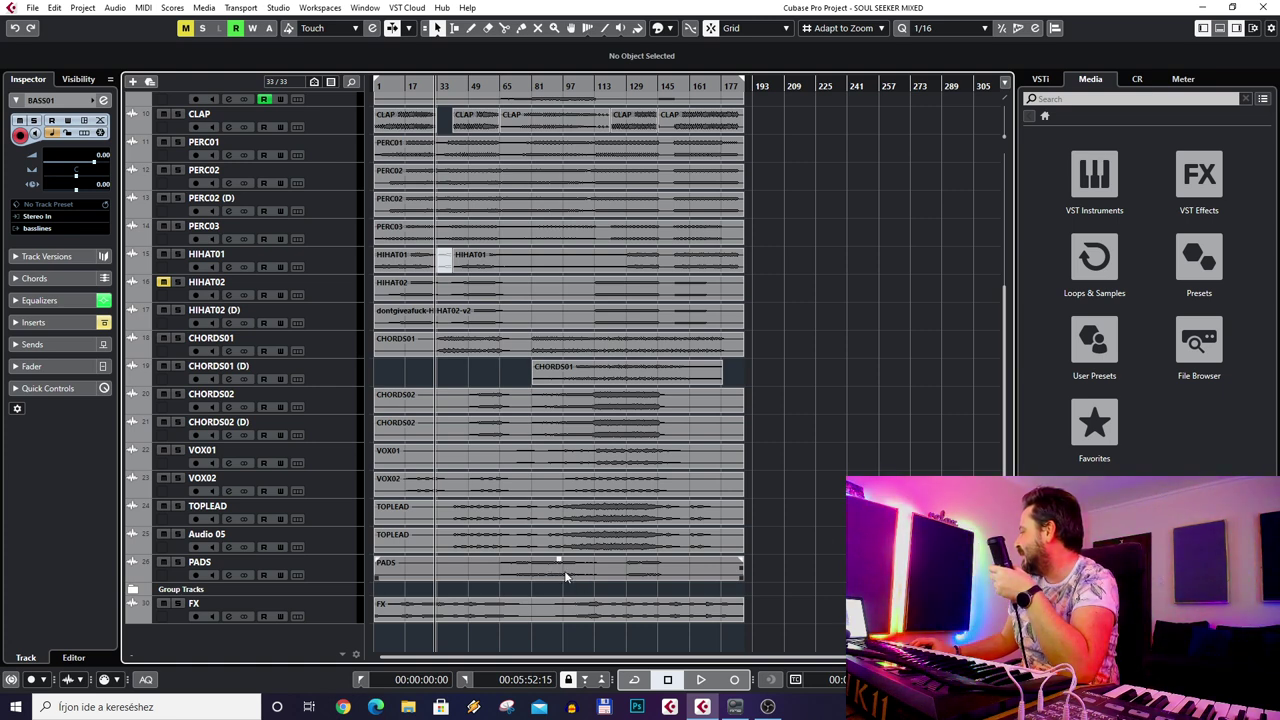
scroll(429, 554, up, 5)
key(ctrl+w)
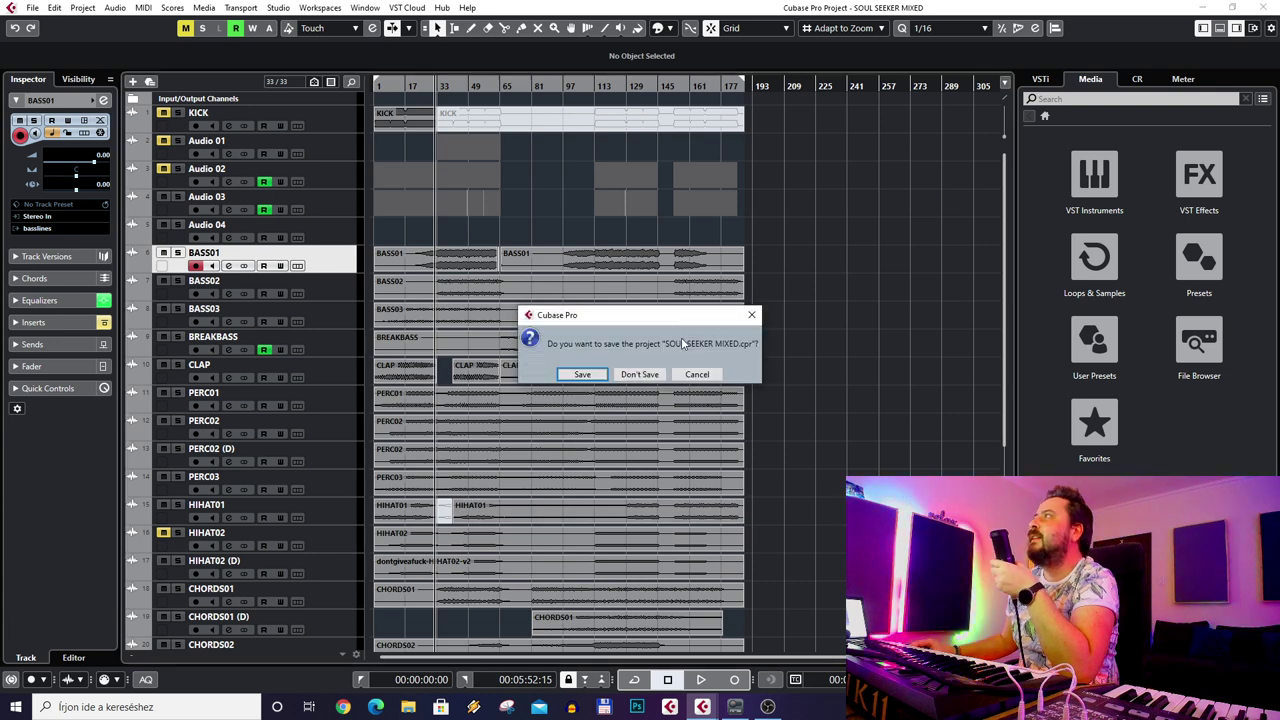
click(642, 373)
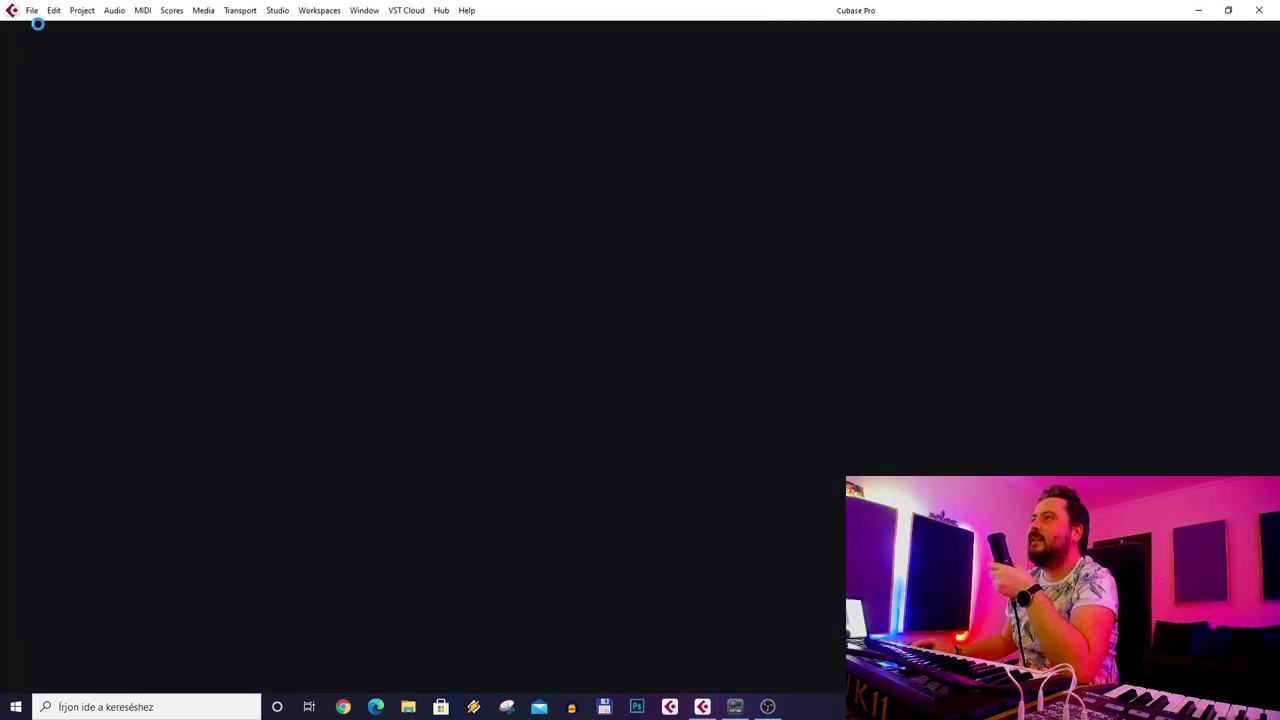
click(32, 10)
click(55, 56)
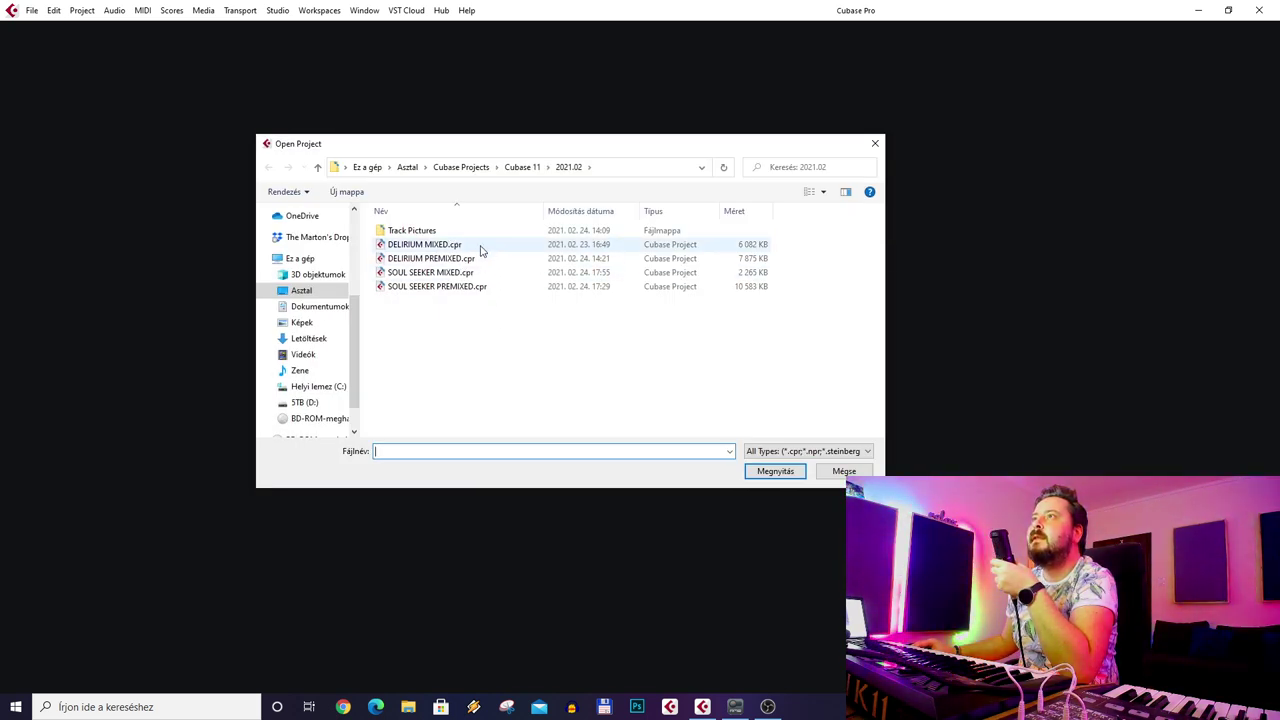
double_click(466, 247)
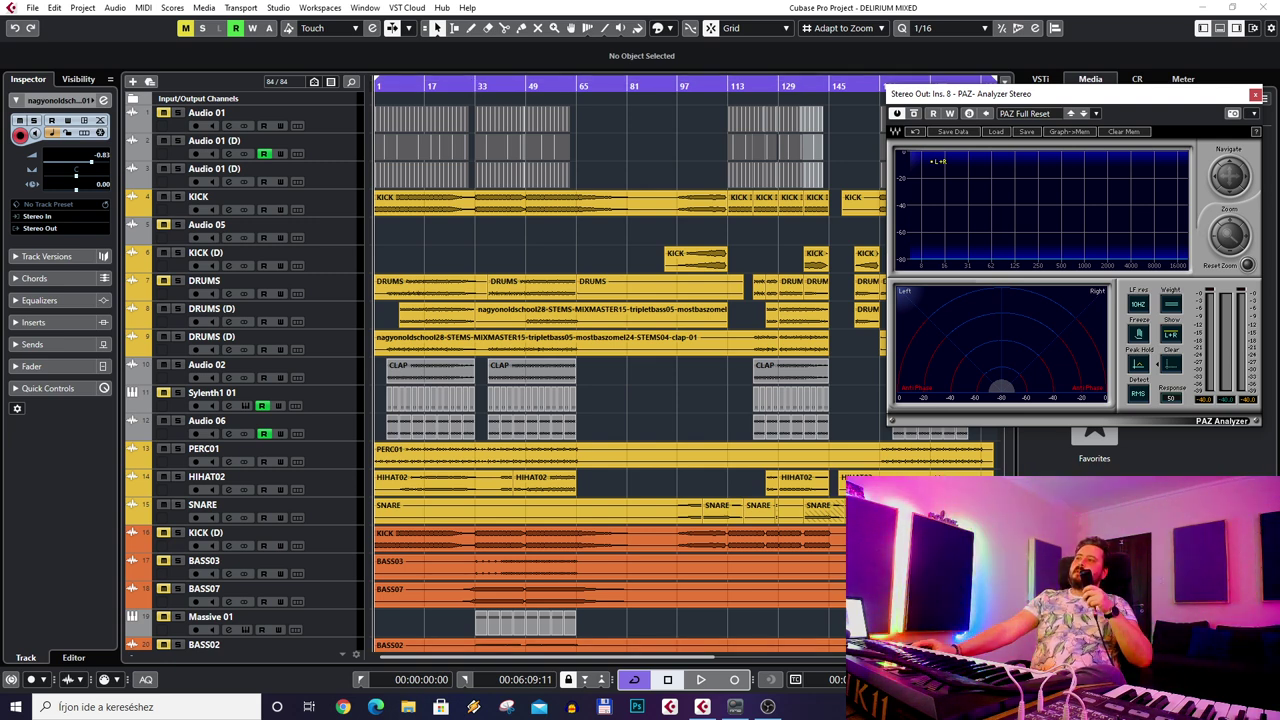
- Look through the DELIRIUM MIXED arrangement from the drum tracks down to the bass, lead, VOX and FX tracks and back
key(g)
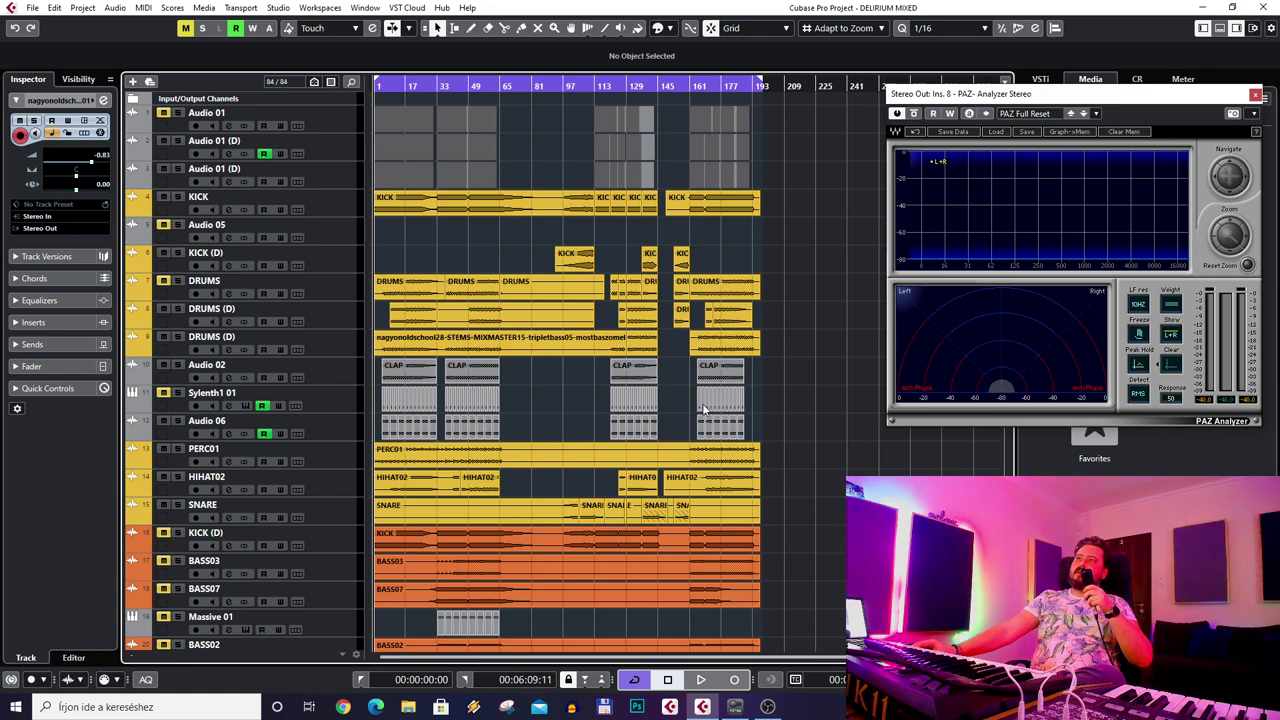
scroll(591, 411, down, 10)
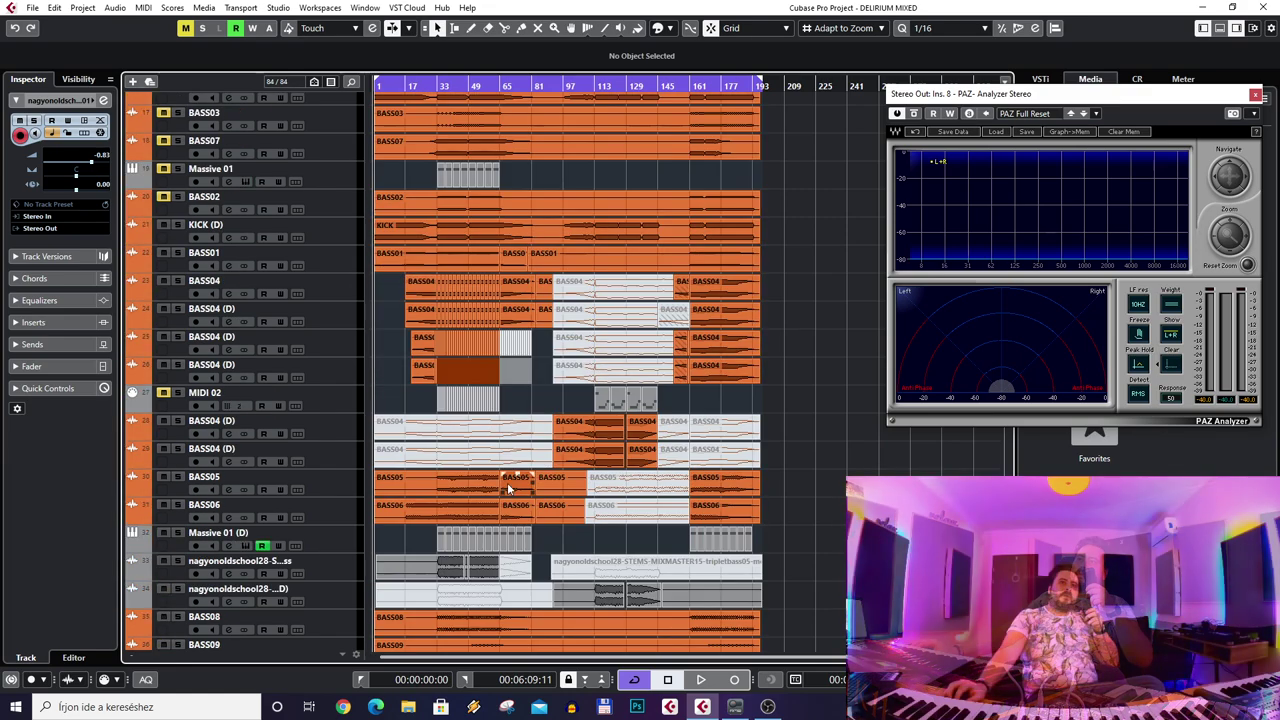
scroll(506, 517, up, 8)
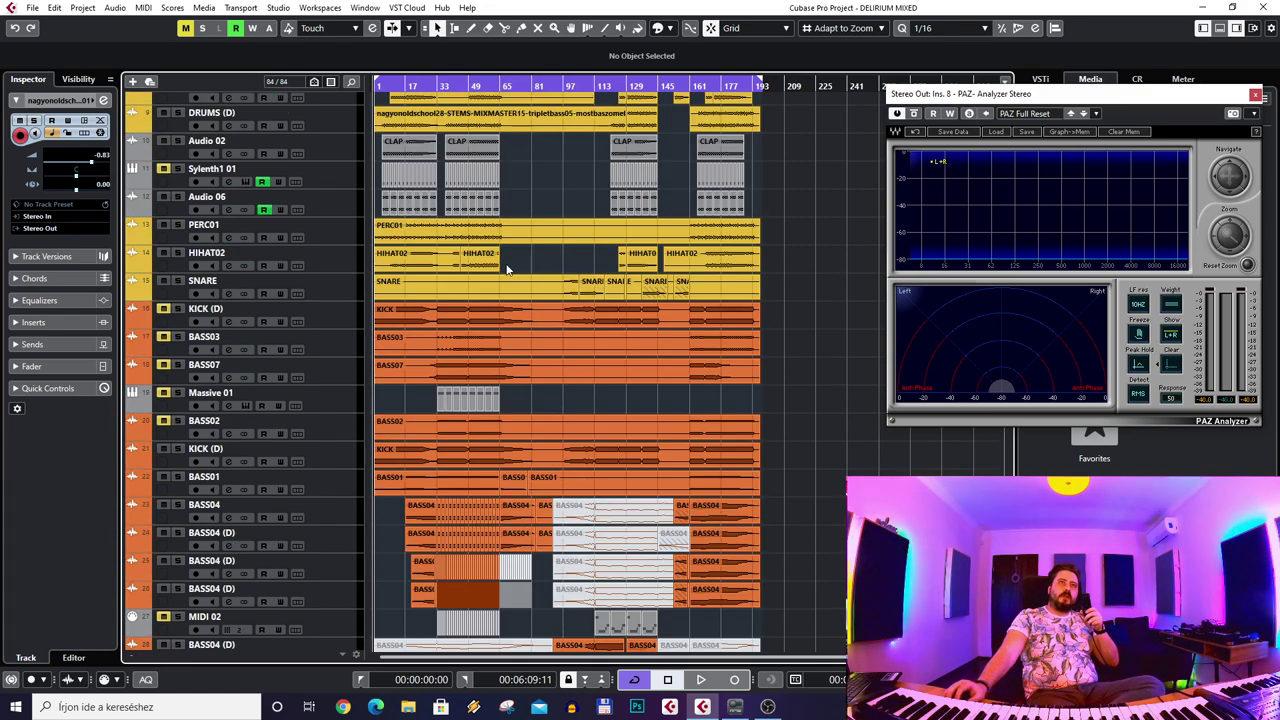
scroll(507, 268, up, 3)
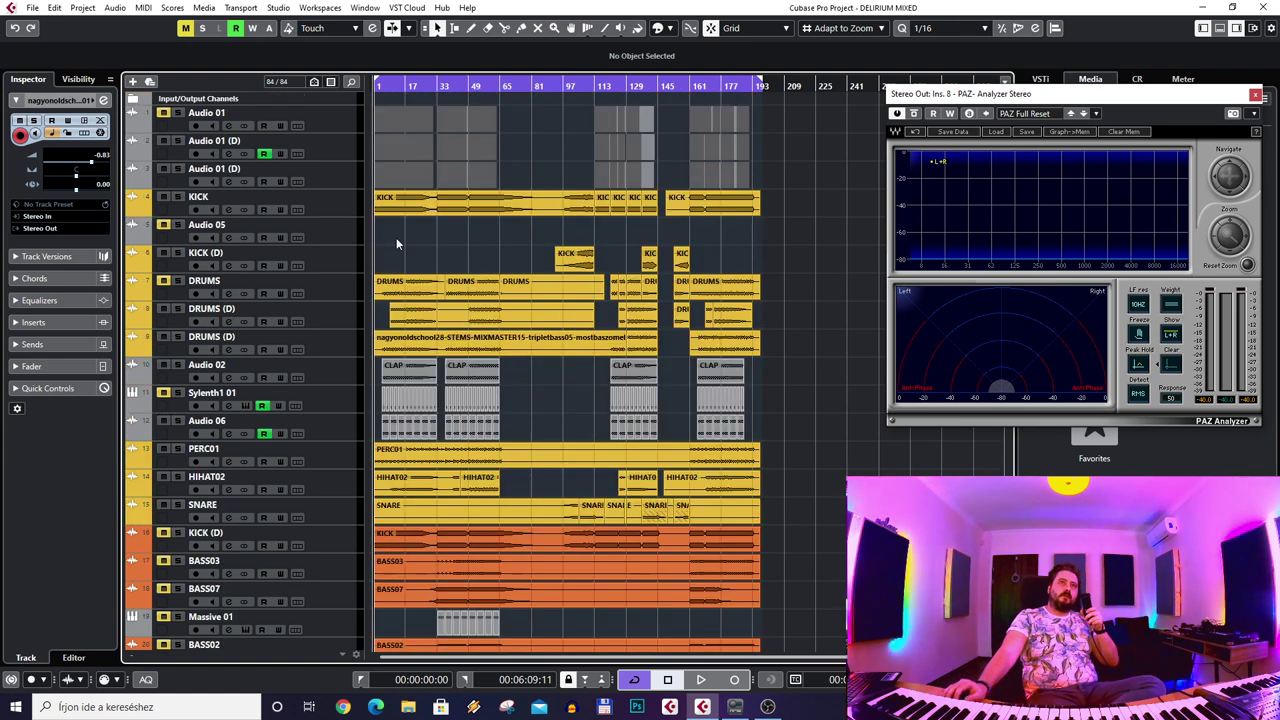
key(h)
key(h)
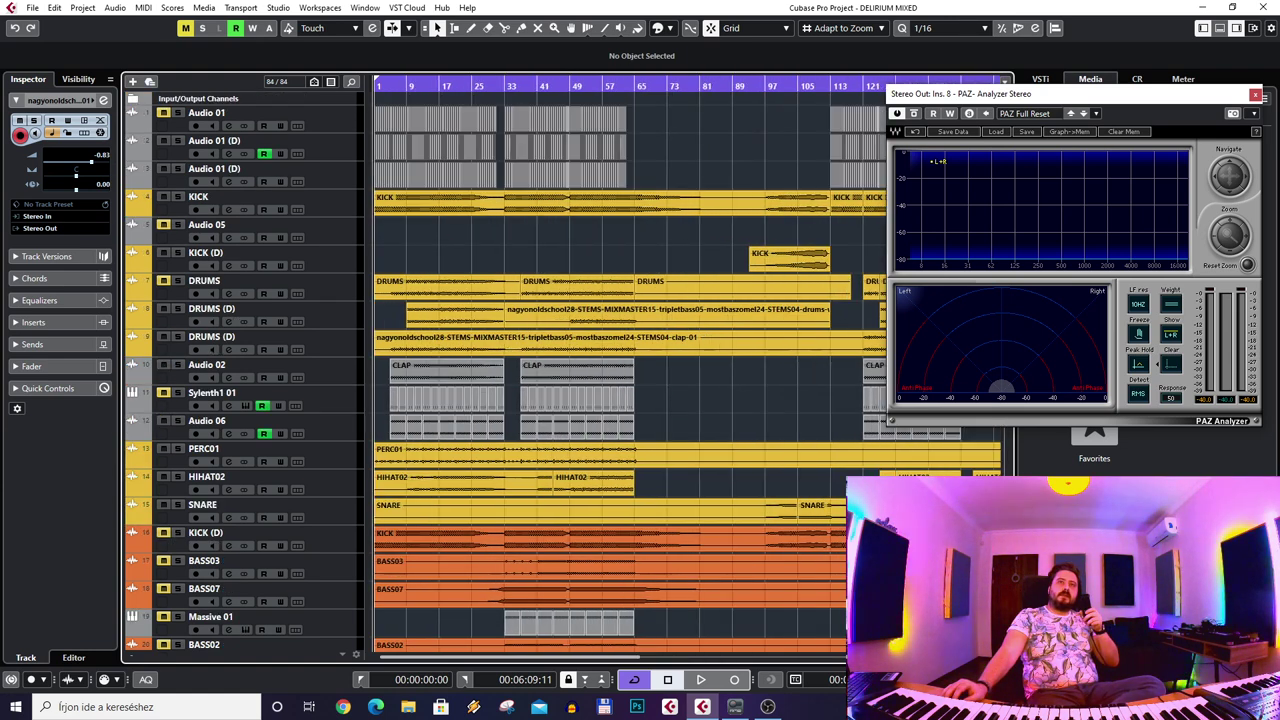
scroll(721, 535, down, 13)
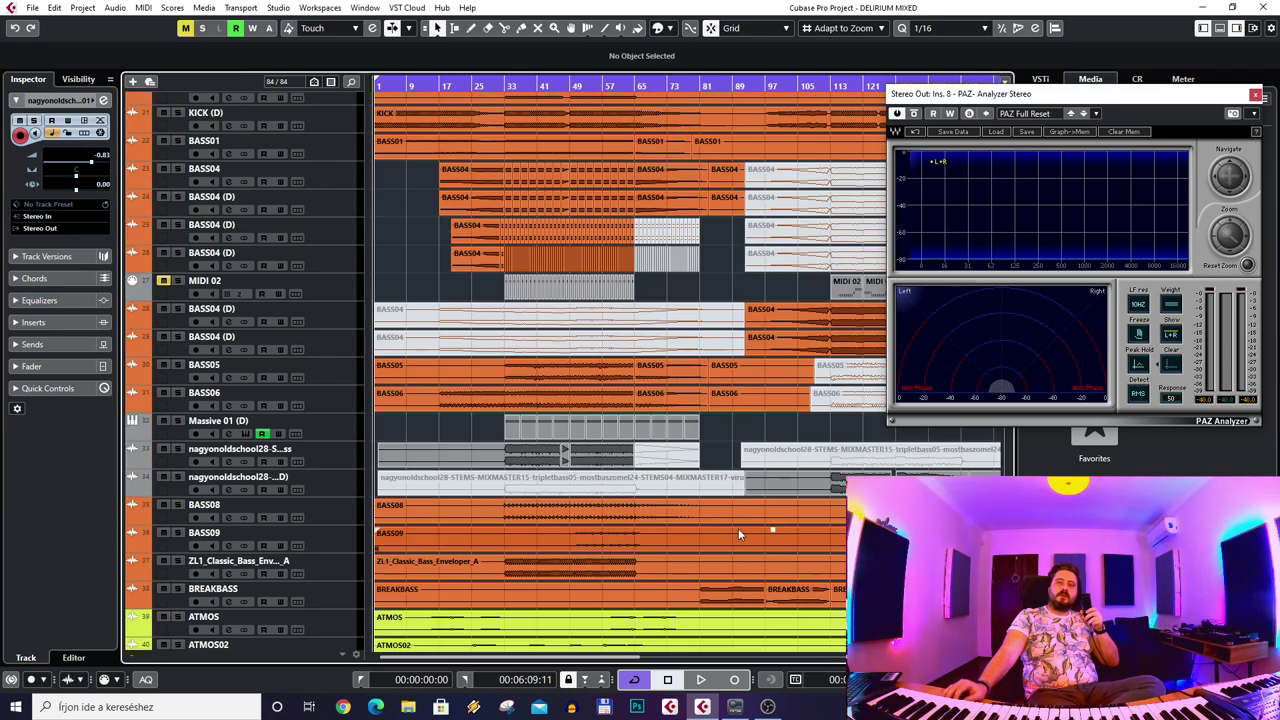
scroll(721, 535, down, 6)
scroll(688, 545, up, 13)
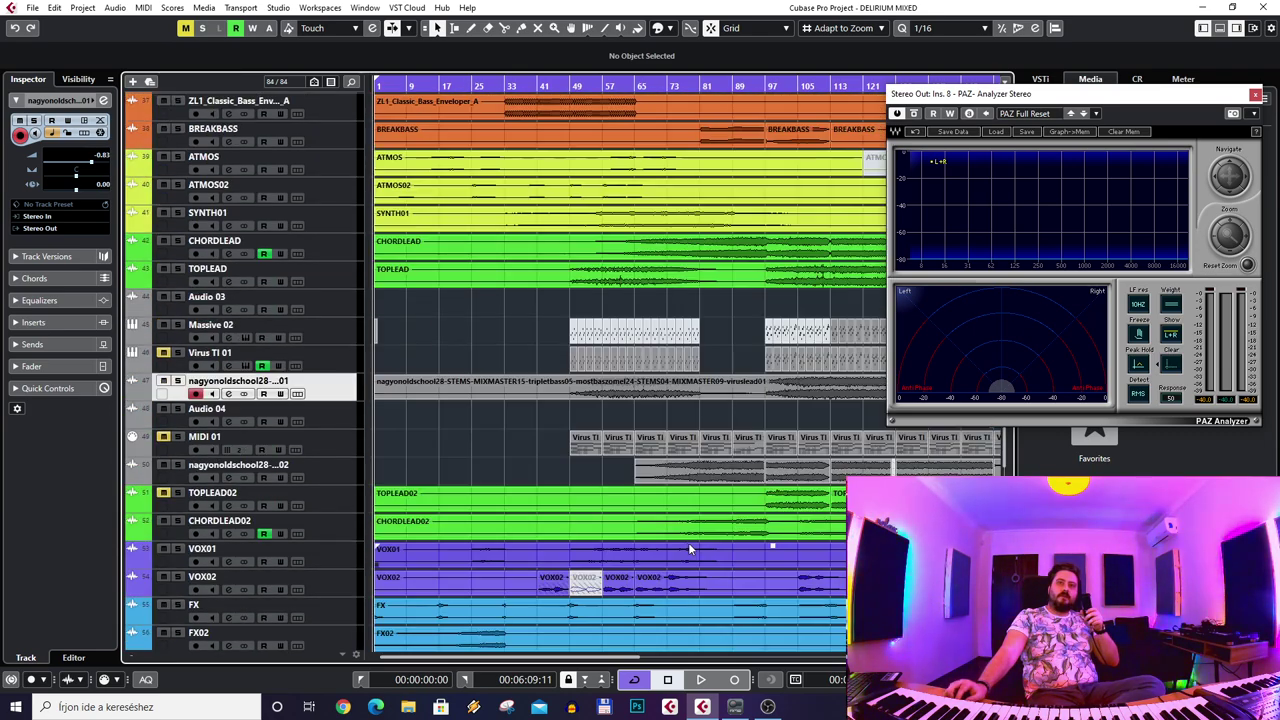
scroll(688, 548, up, 5)
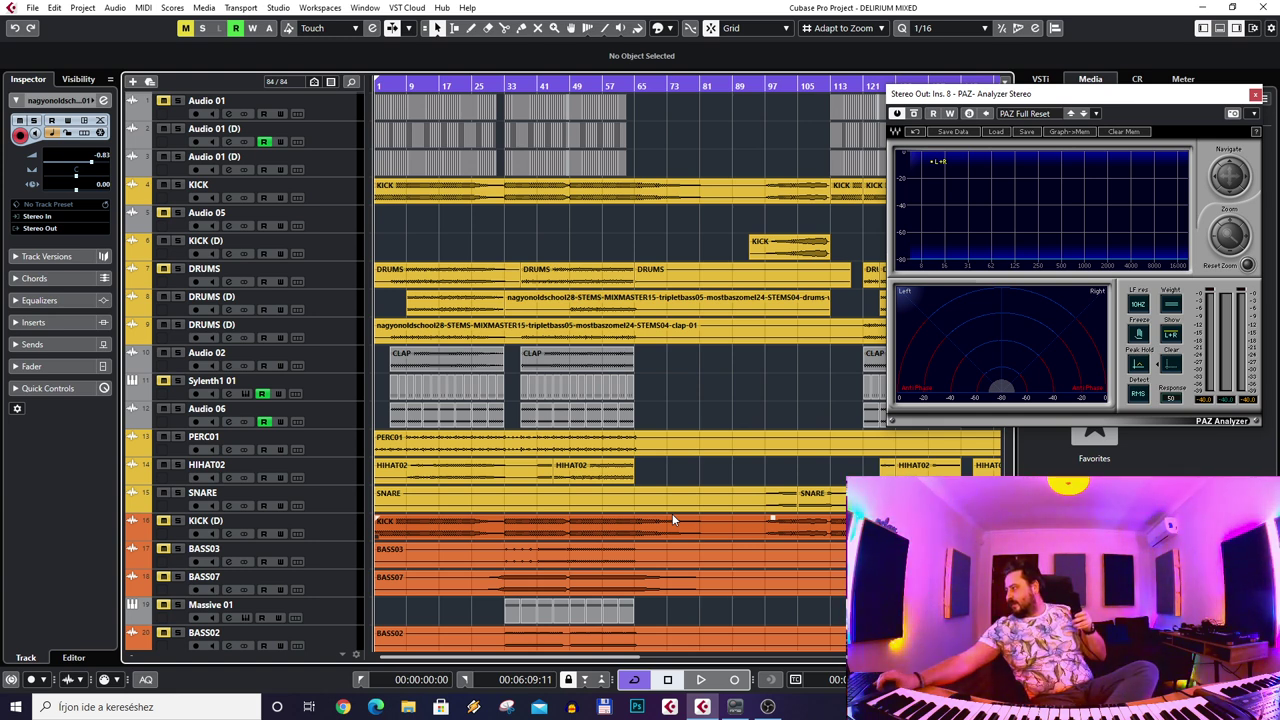
scroll(560, 250, up, 1)
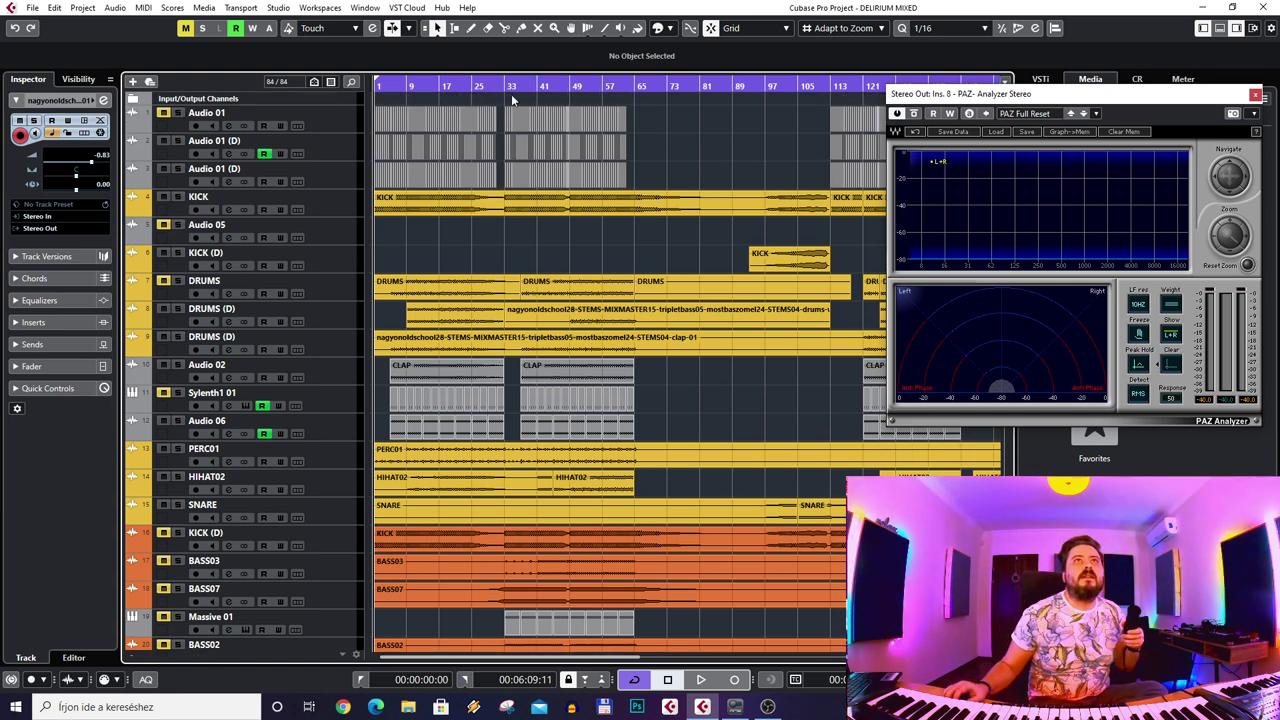
- Place the playhead shortly before bar 33, check the remaining tracks, and play the mix from there
drag(496, 89, 522, 172)
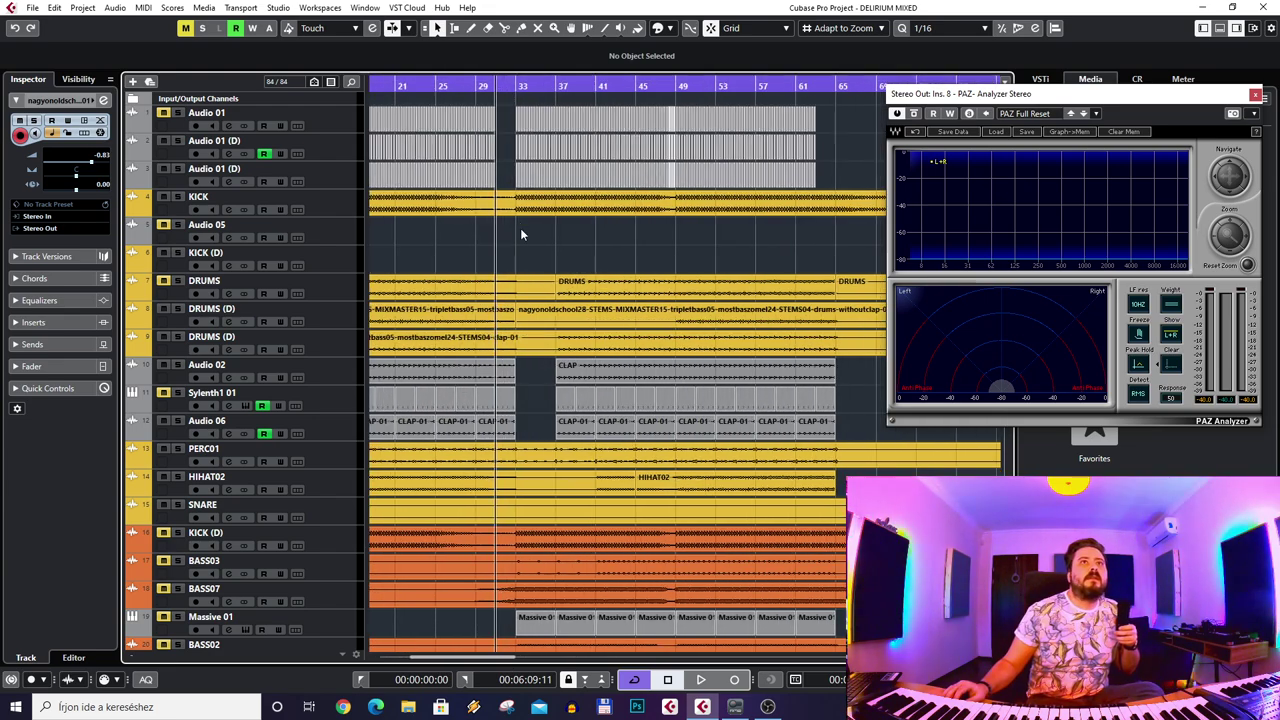
scroll(547, 387, down, 10)
scroll(680, 518, down, 10)
key(g)
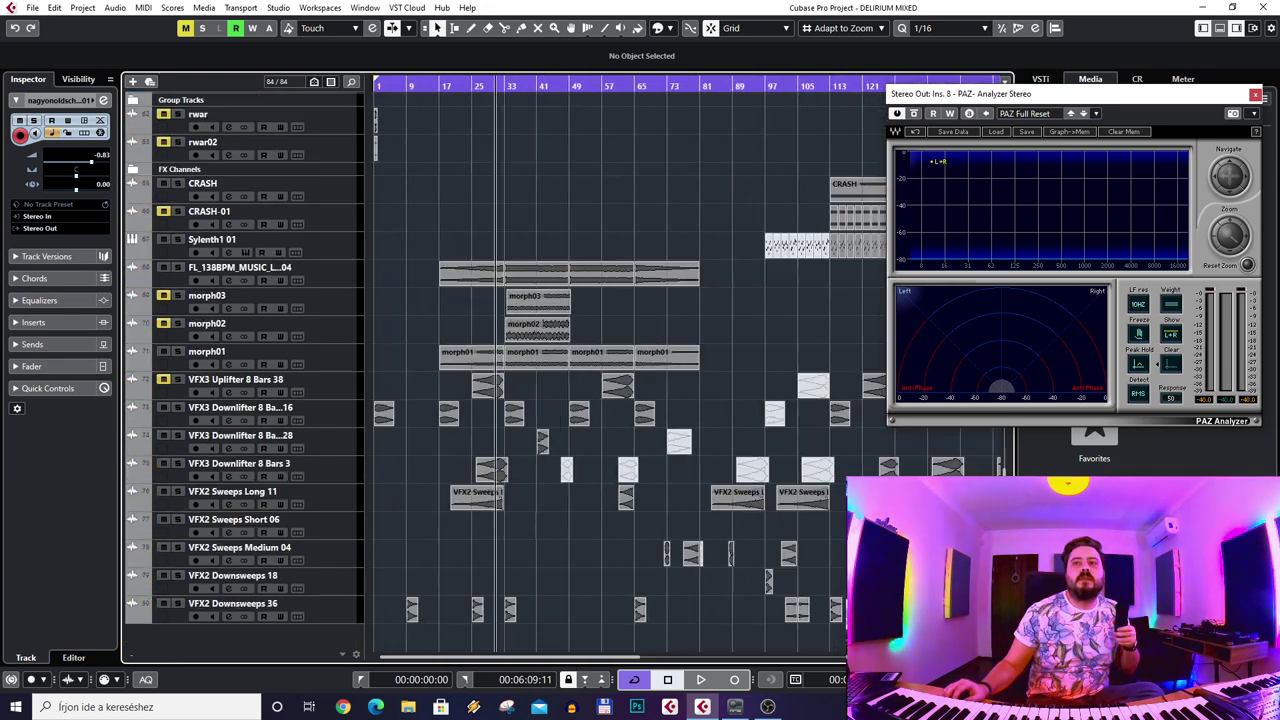
scroll(645, 406, up, 15)
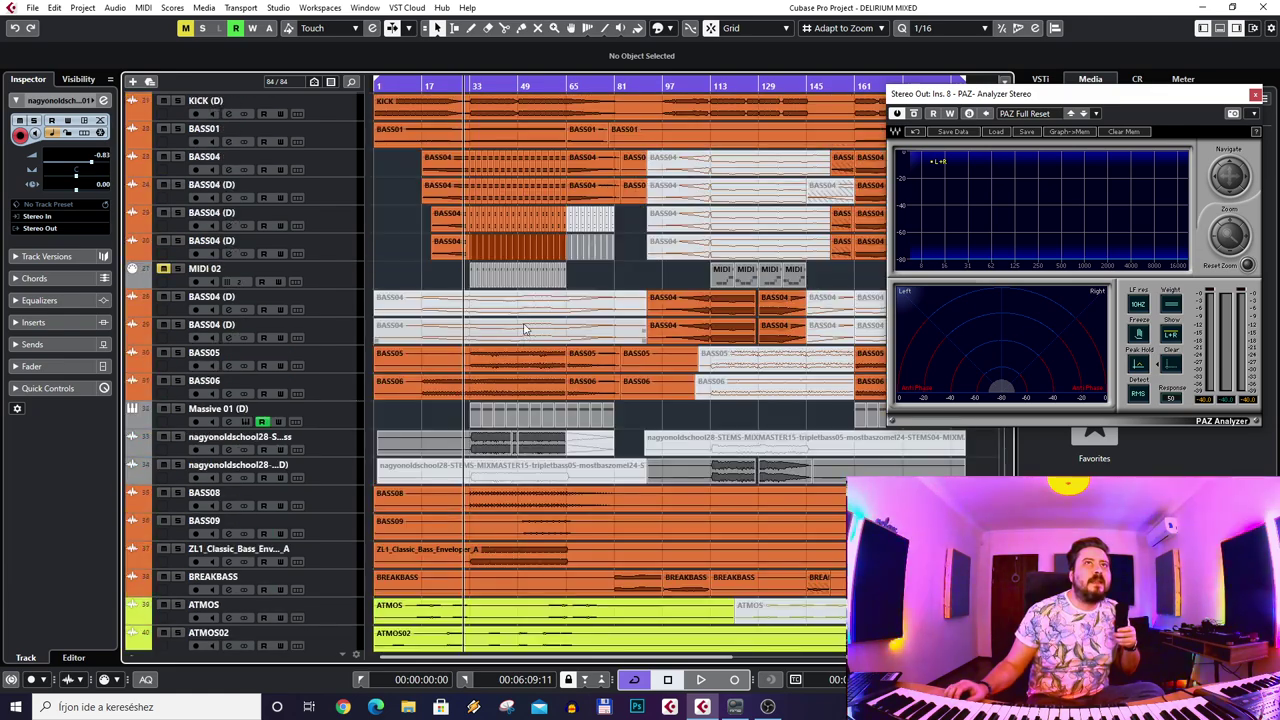
scroll(540, 320, up, 10)
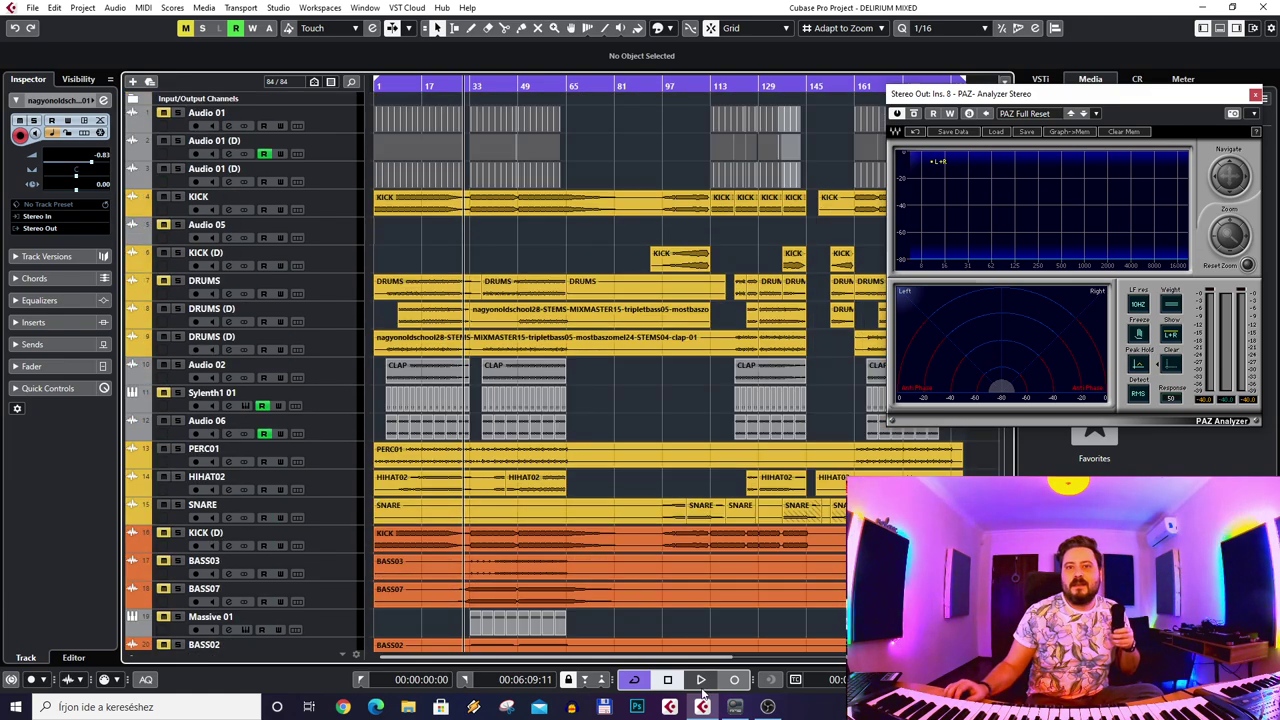
click(701, 680)
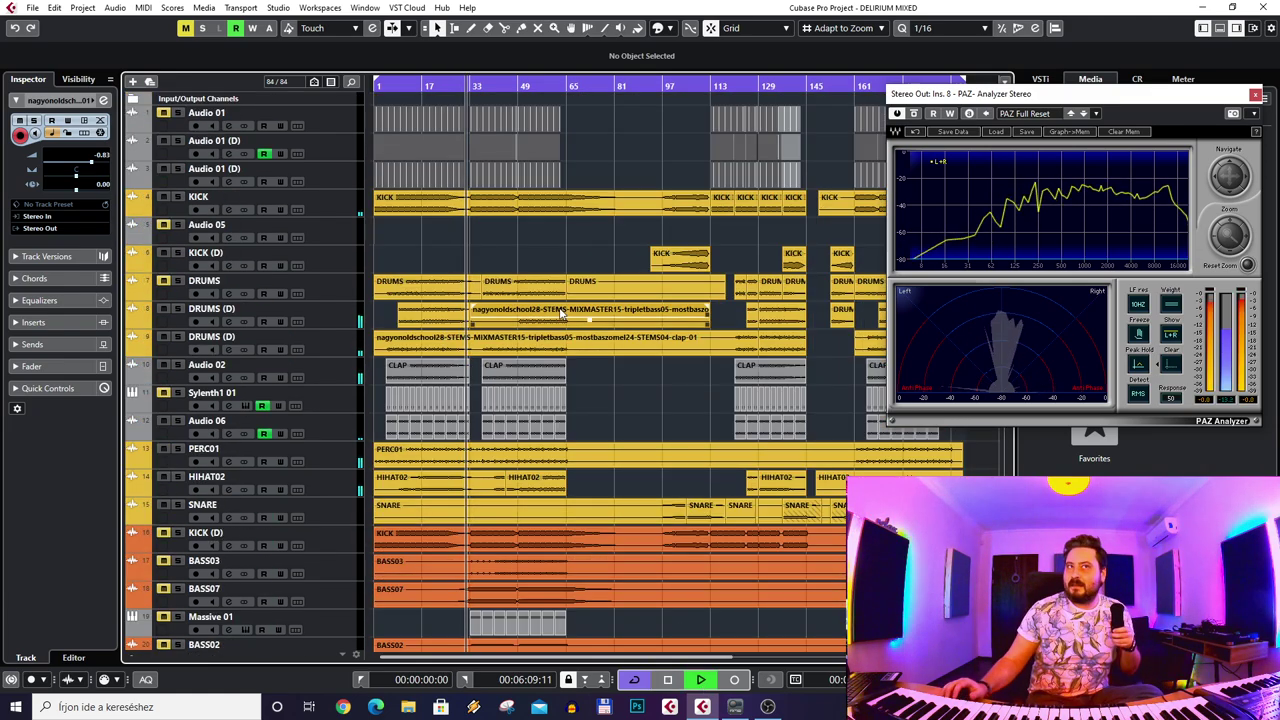
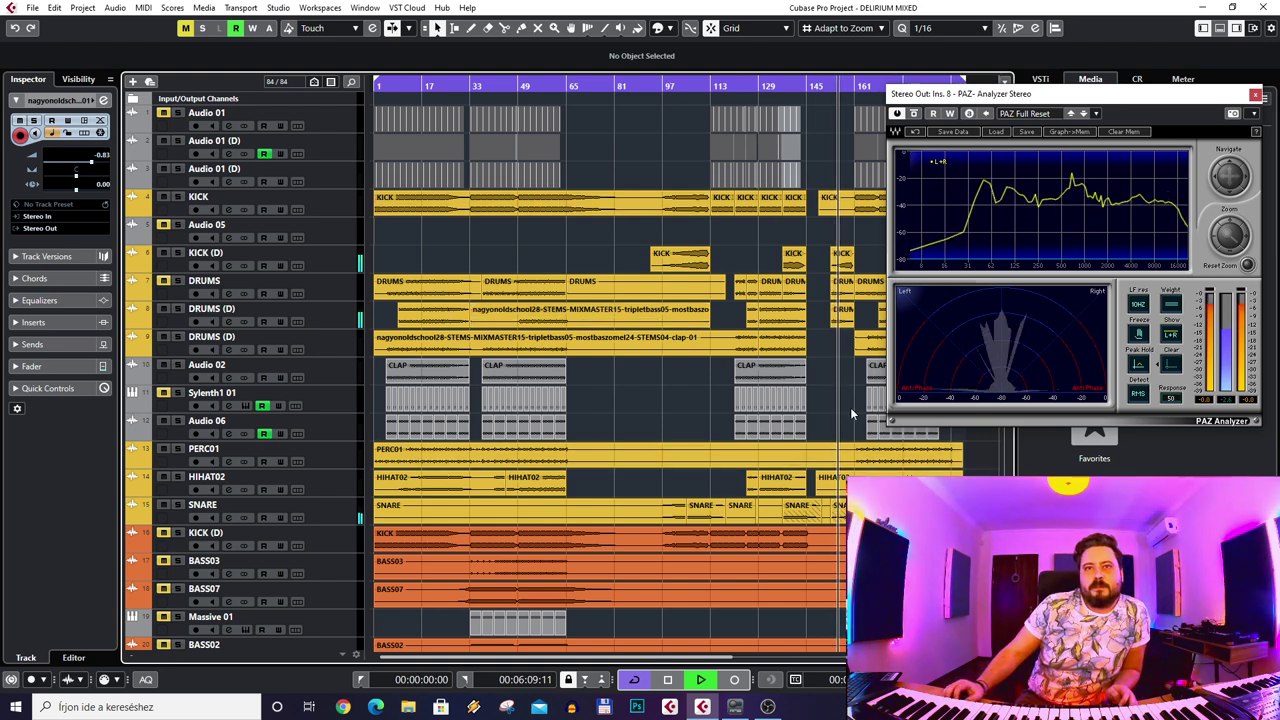
- Follow the playback through the closing section with the whole arrangement in view, and stop it, returning the playhead to the playback start
scroll(746, 413, up, 4)
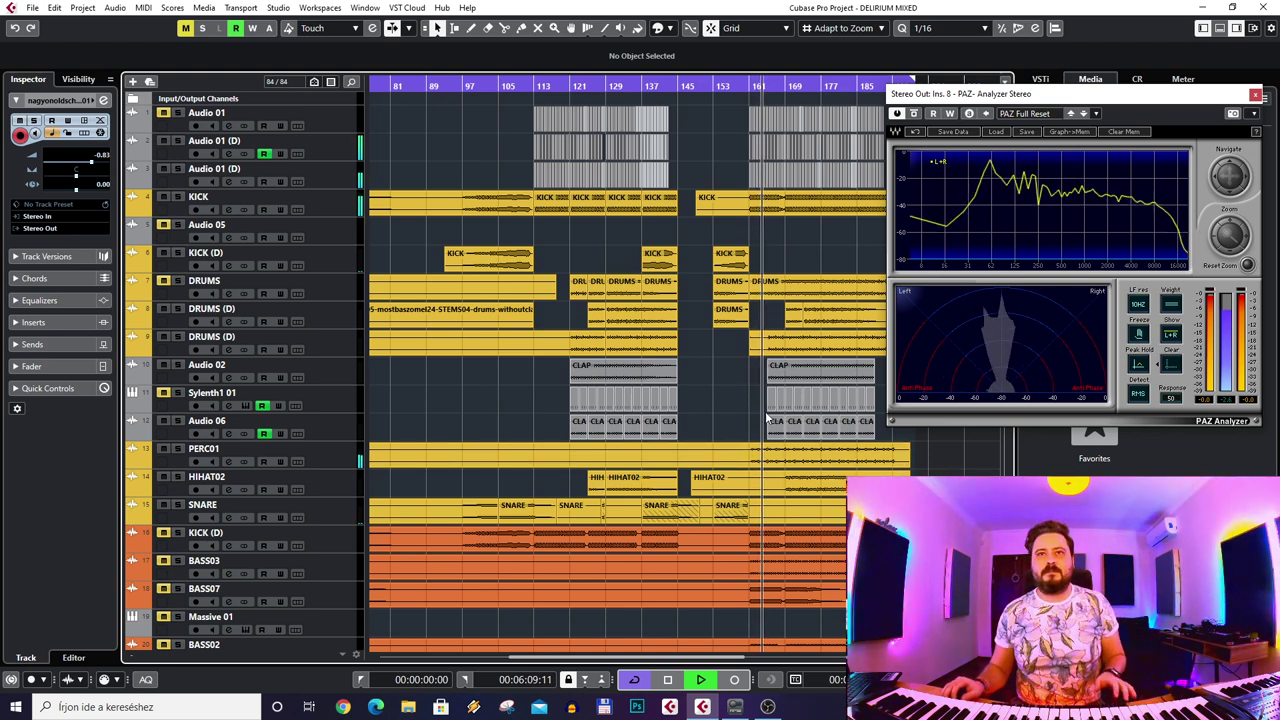
key(g)
key(g)
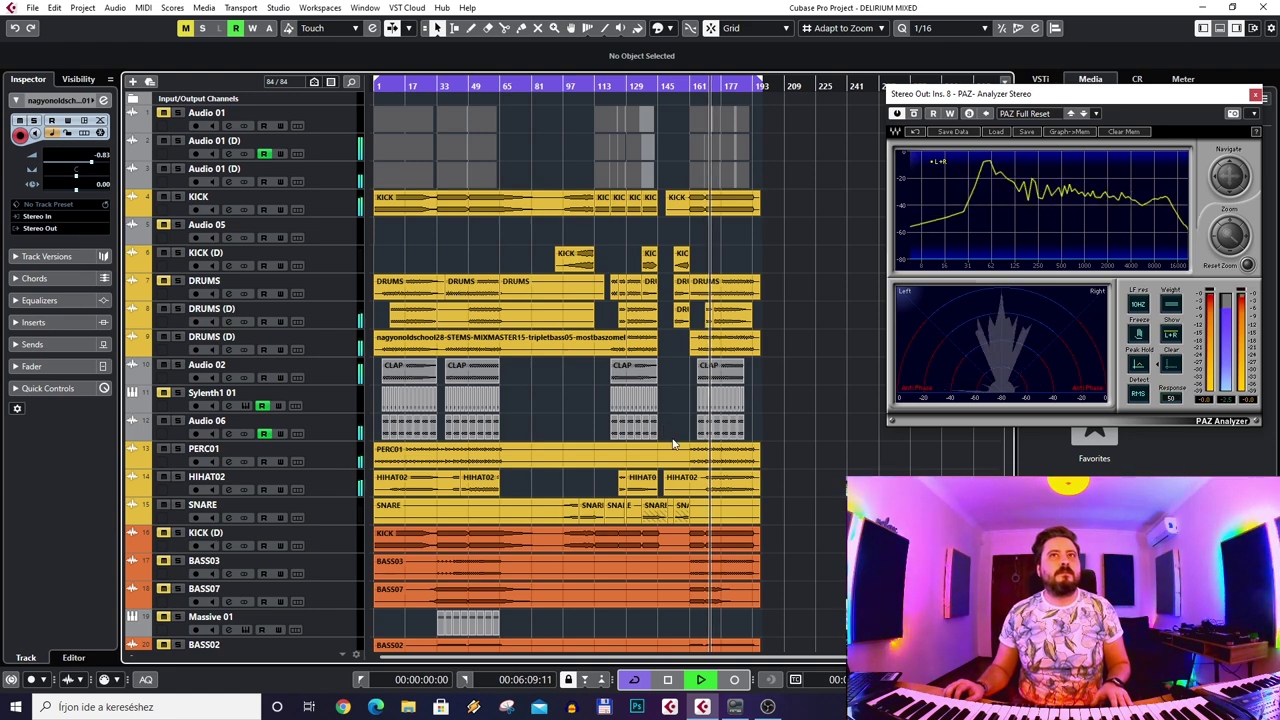
click(676, 452)
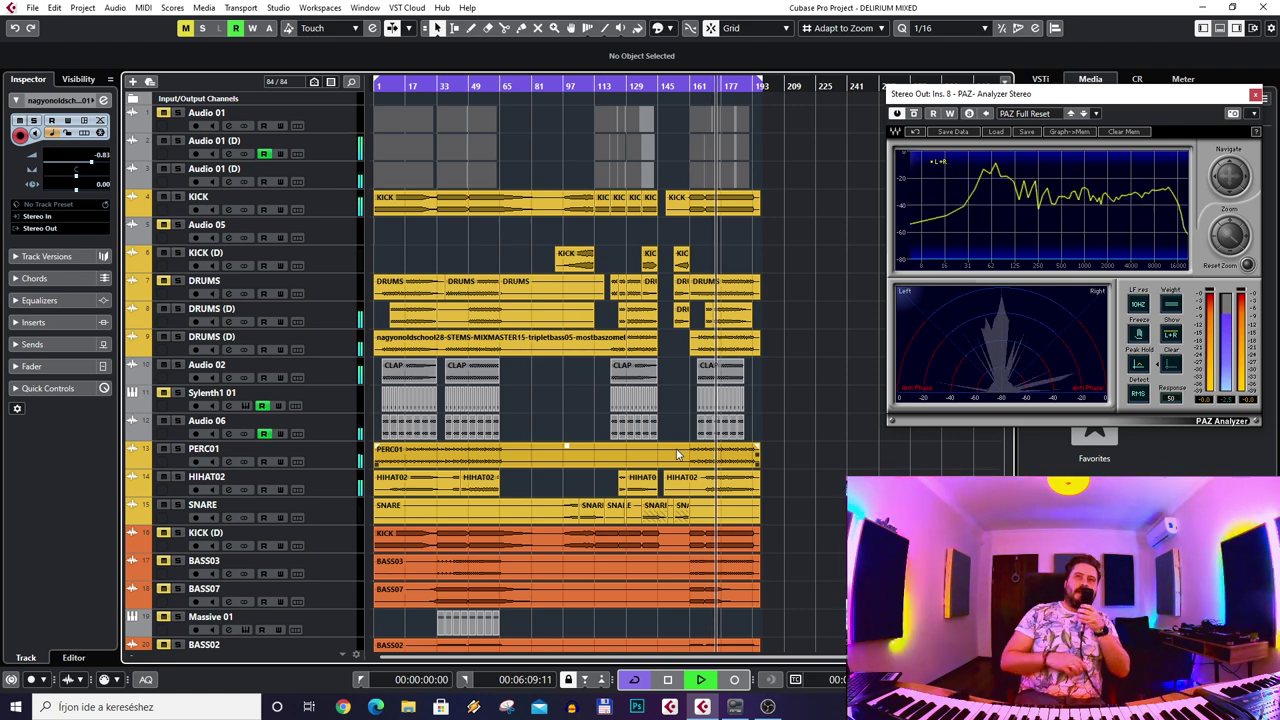
click(688, 437)
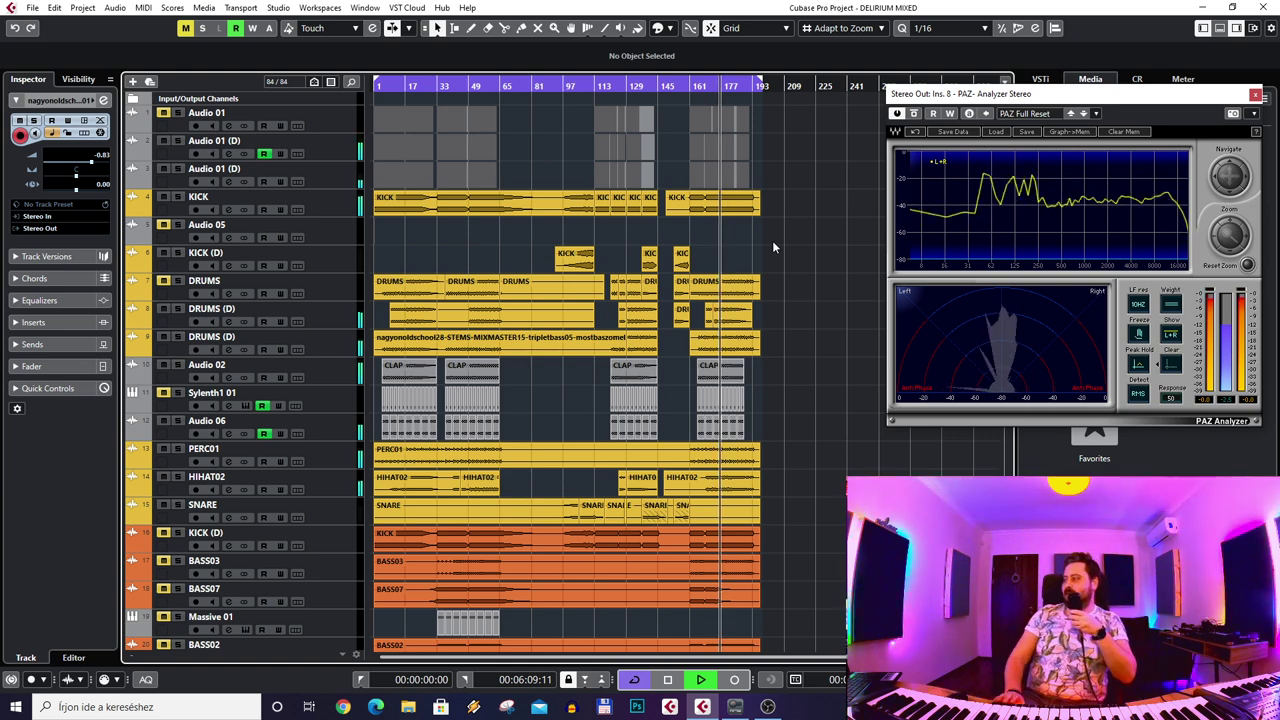
key(space)
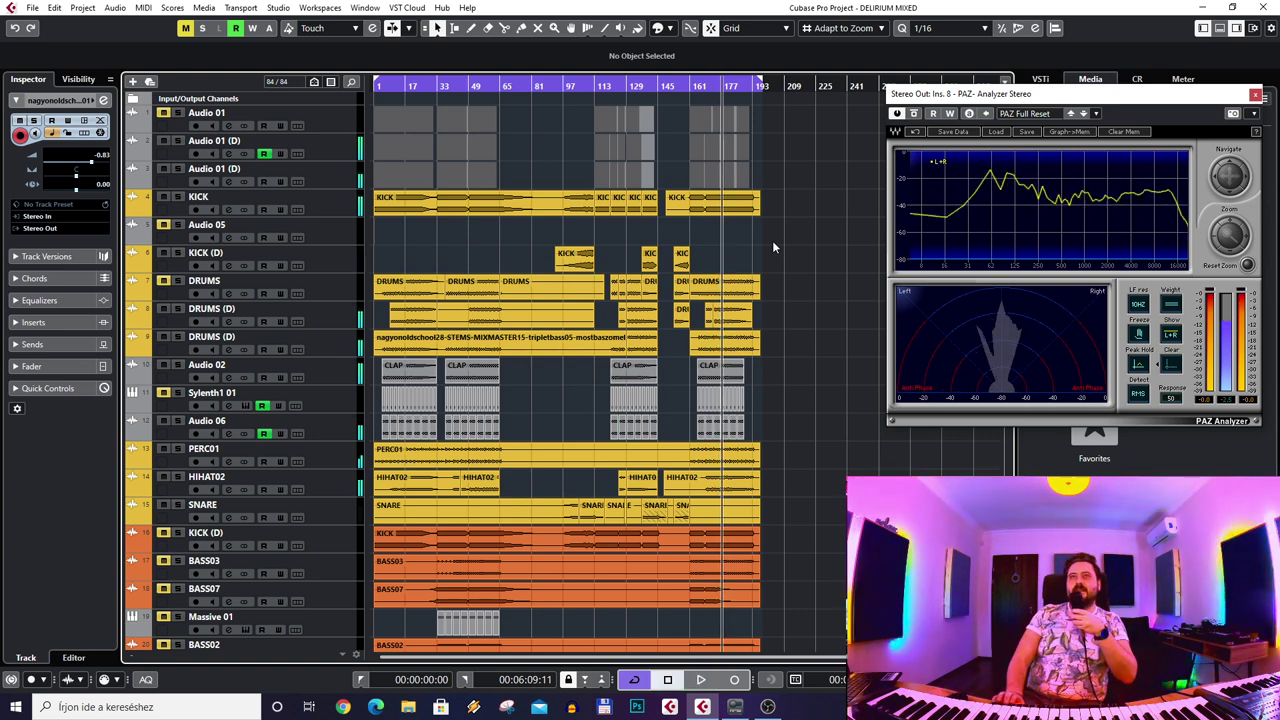
key(KP_0)
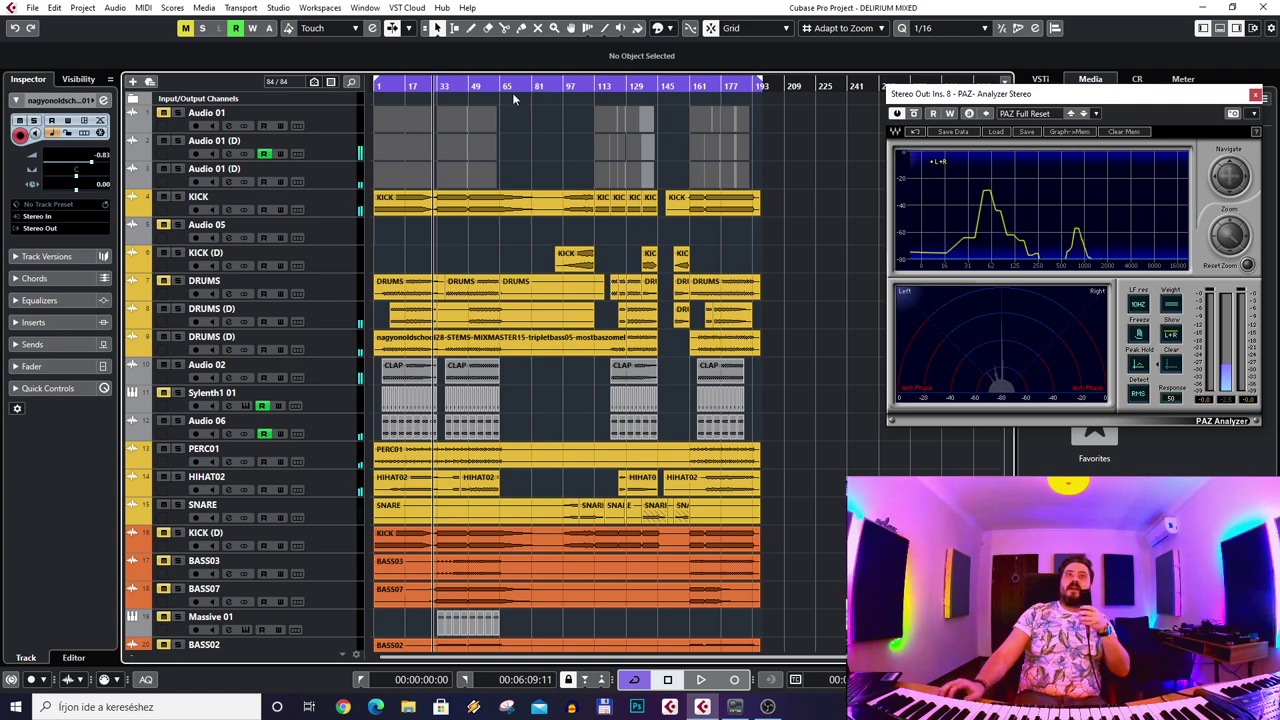
- Move the playhead to just before bar 33 and fit the whole arrangement in the view
drag(426, 81, 471, 240)
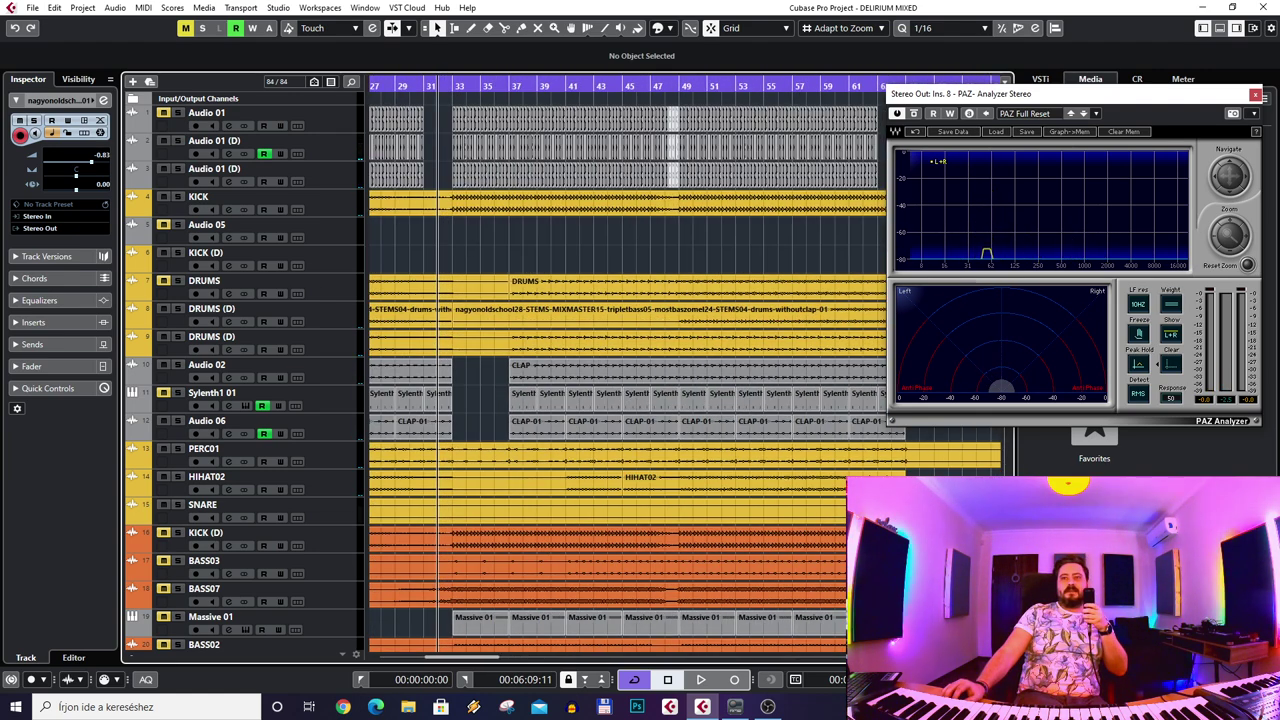
key(g)
key(g)
key(g)
key(g)
key(g)
key(g)
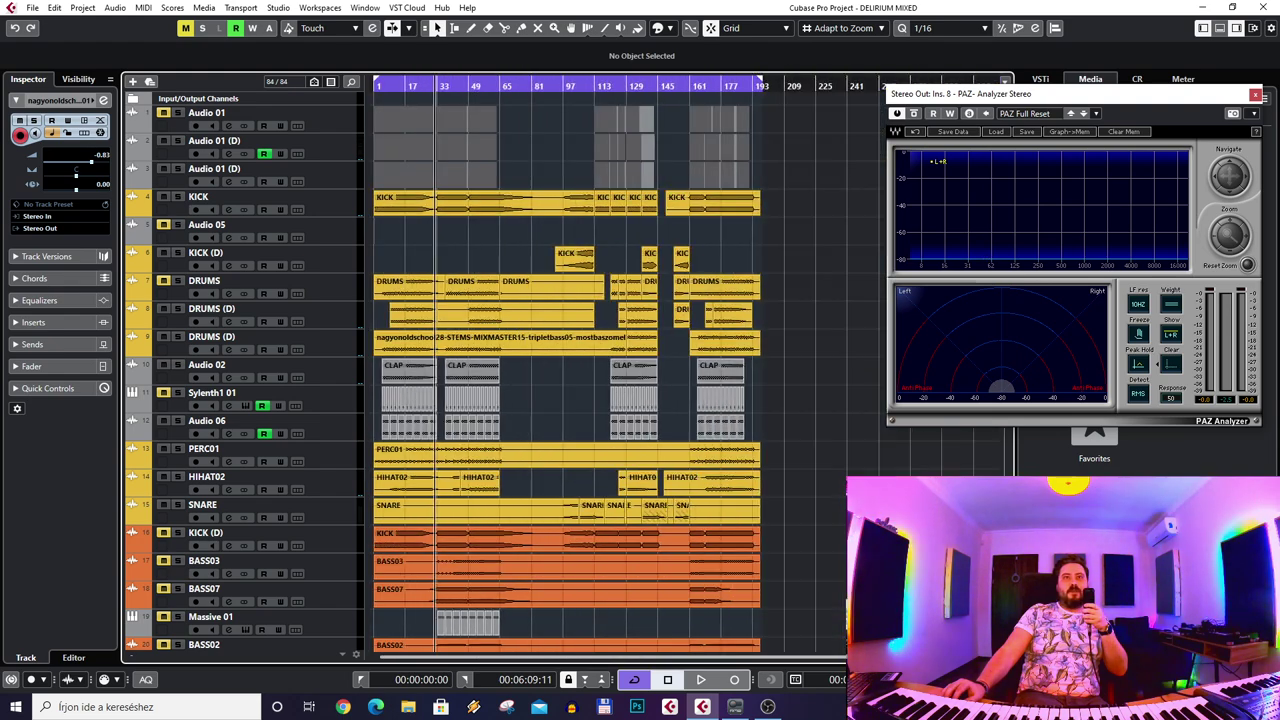
- Reposition the playhead around the drop at bar 33, trying about bar 37 before returning it to just before bar 33
drag(437, 93, 438, 140)
key(g)
key(g)
key(g)
key(g)
key(g)
key(g)
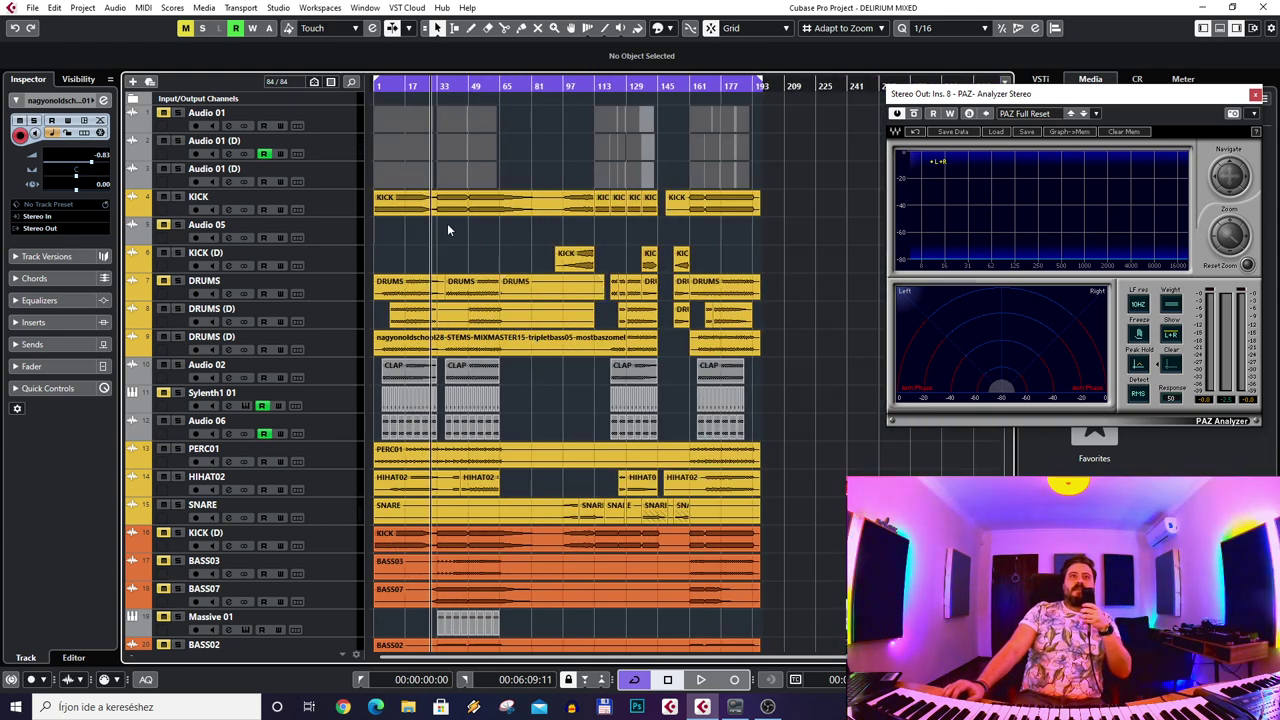
drag(437, 88, 545, 80)
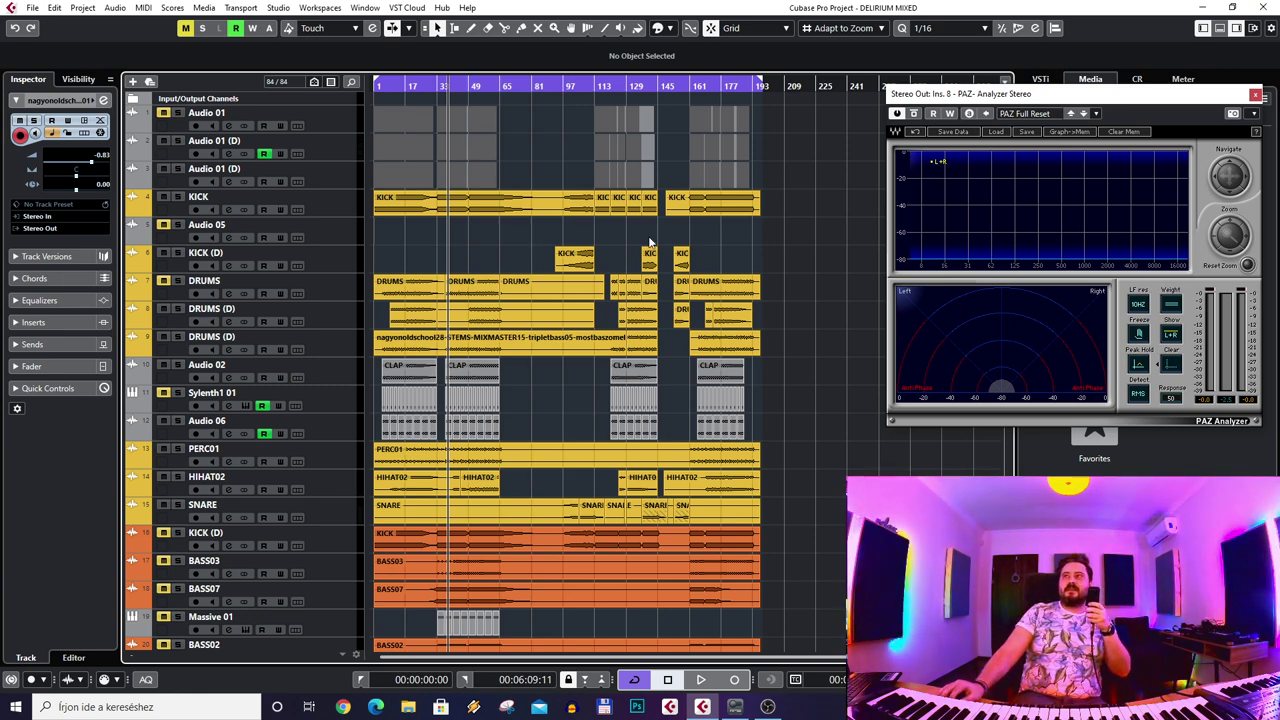
mouse_move(436, 86)
mouse_down()
mouse_move(432, 110)
mouse_move(443, 87)
mouse_up()
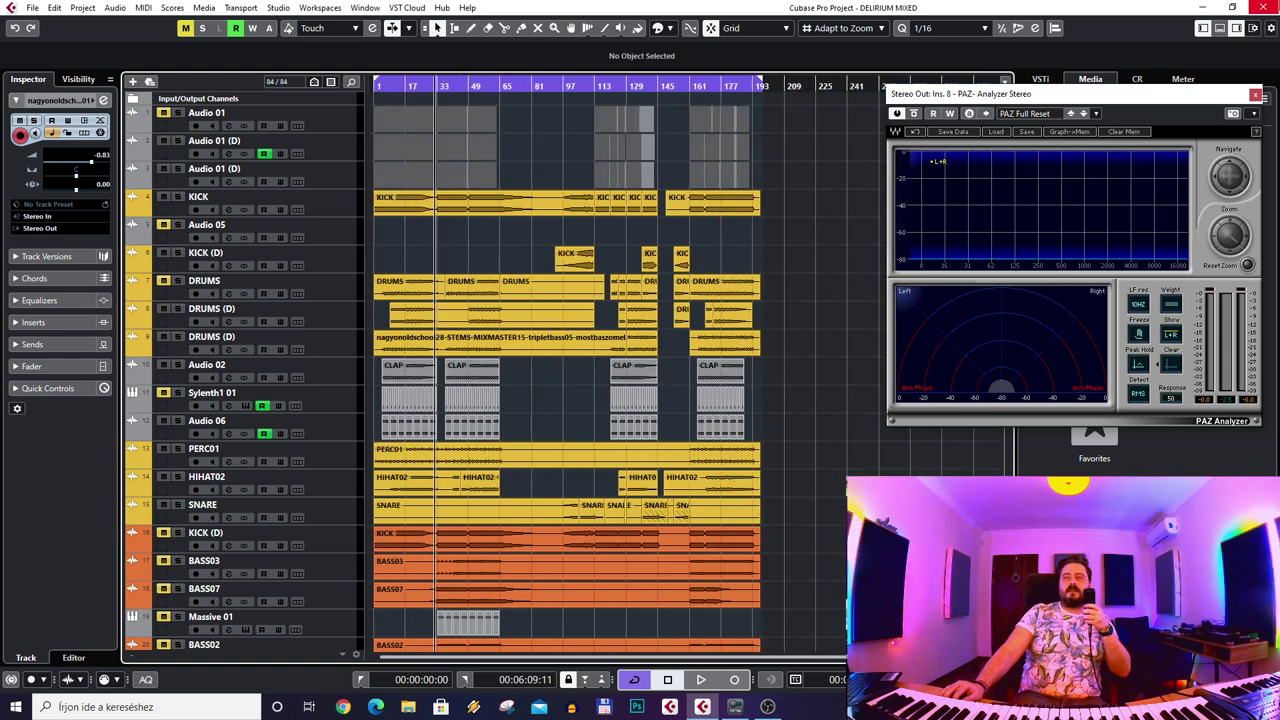
- Close the DELIRIUM MIXED project and restart Cubase, quitting the Softube Modular activation windows
key(ctrl+w)
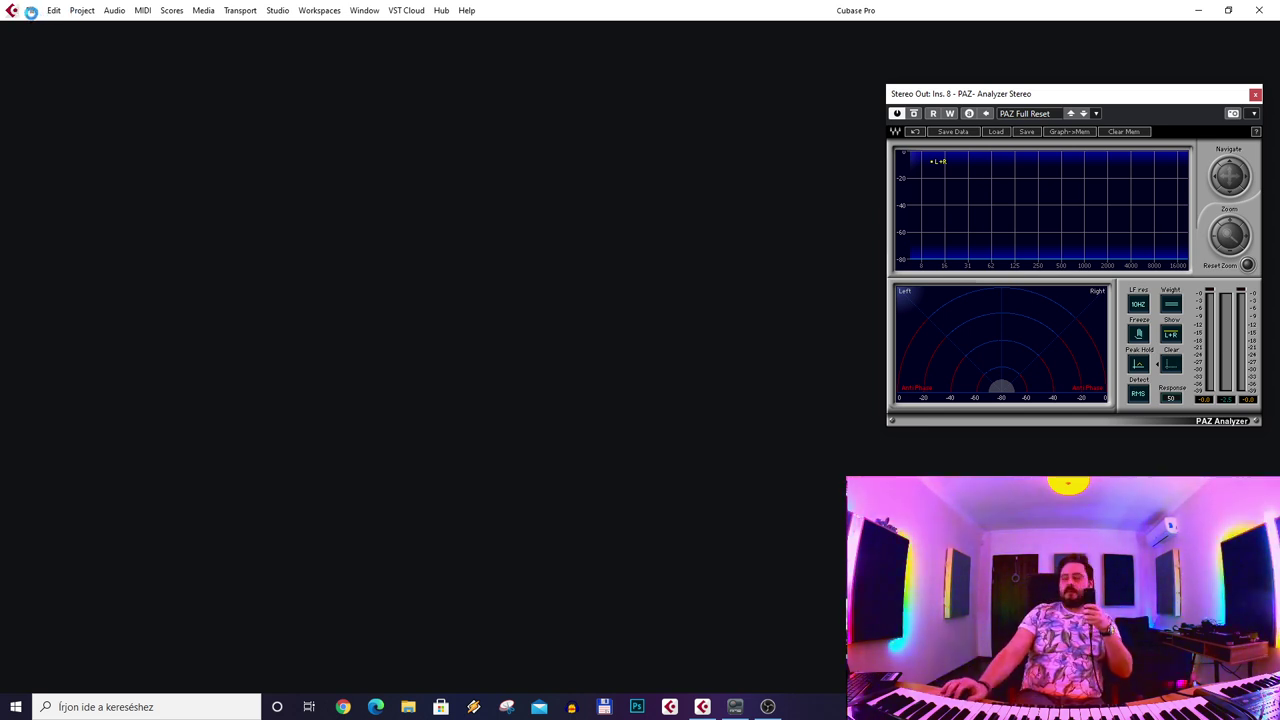
key(super+d)
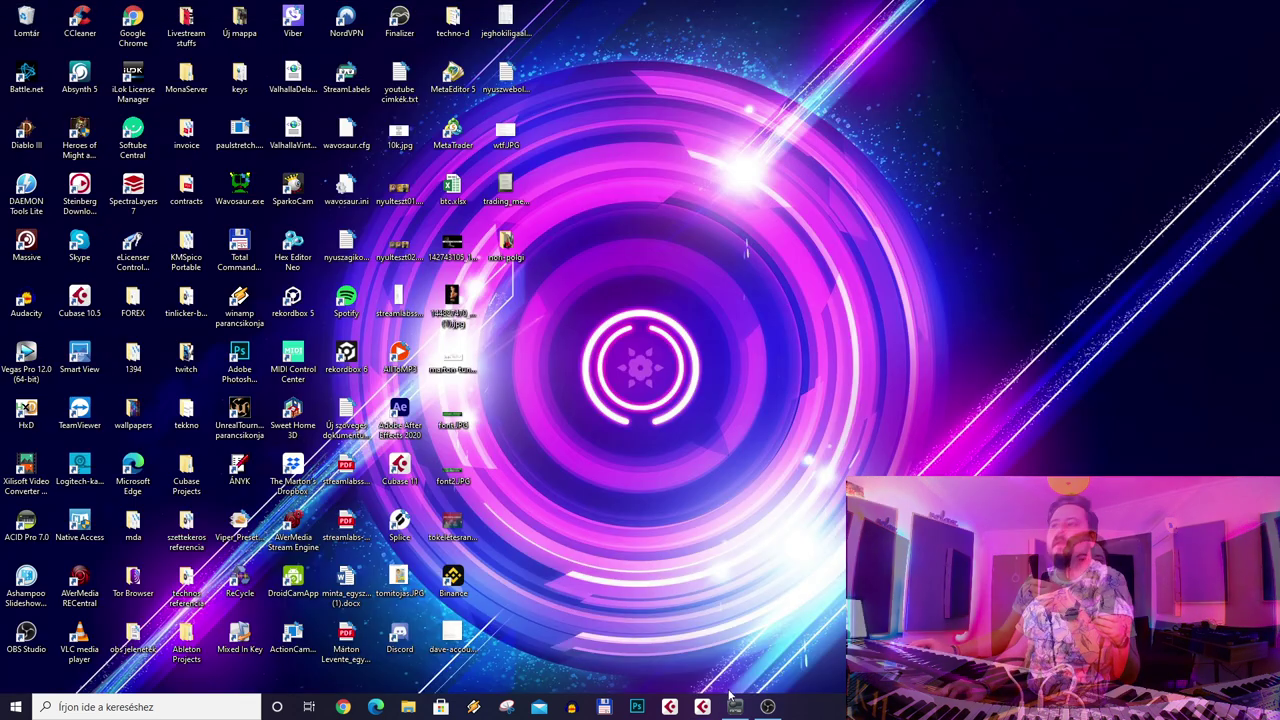
click(739, 401)
key(Return)
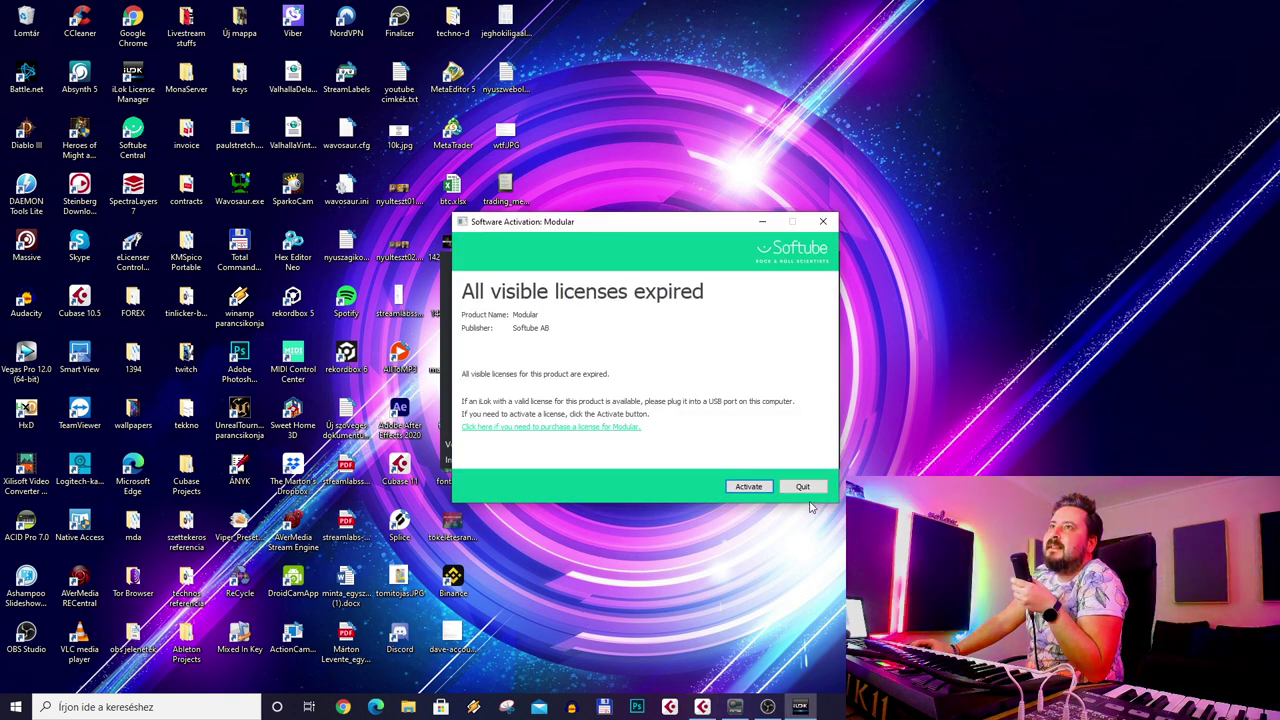
click(810, 487)
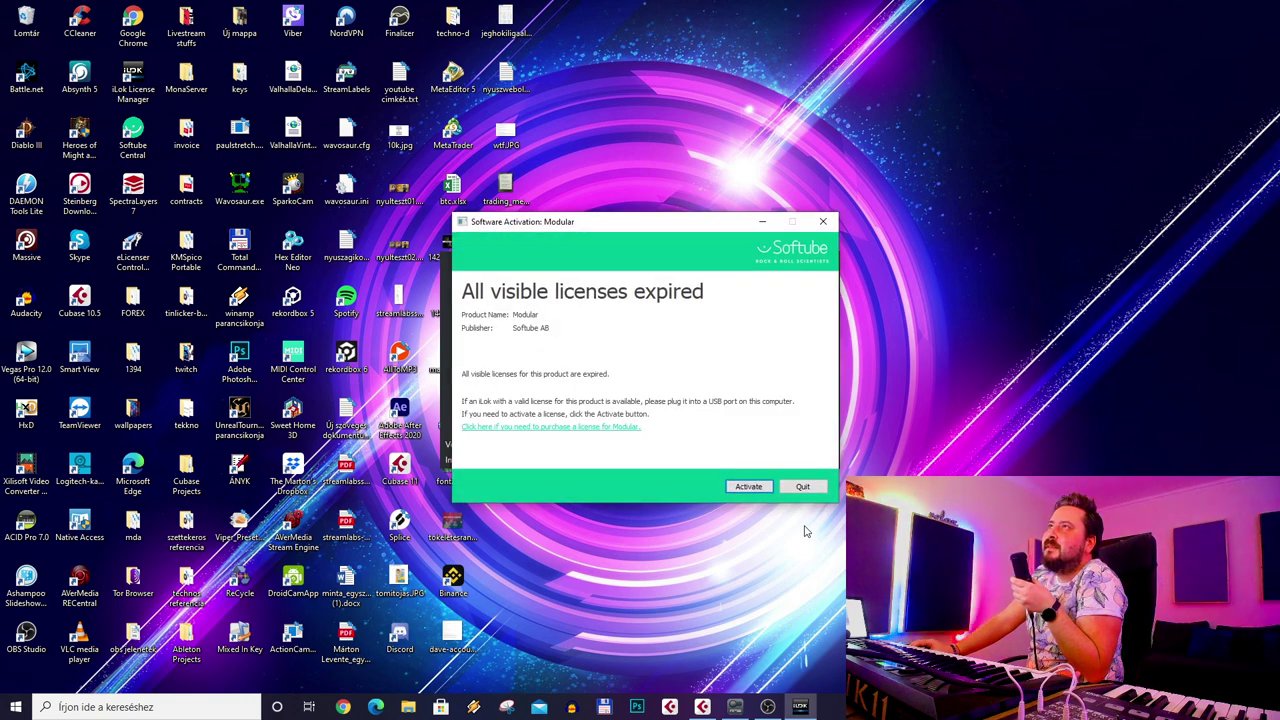
click(806, 487)
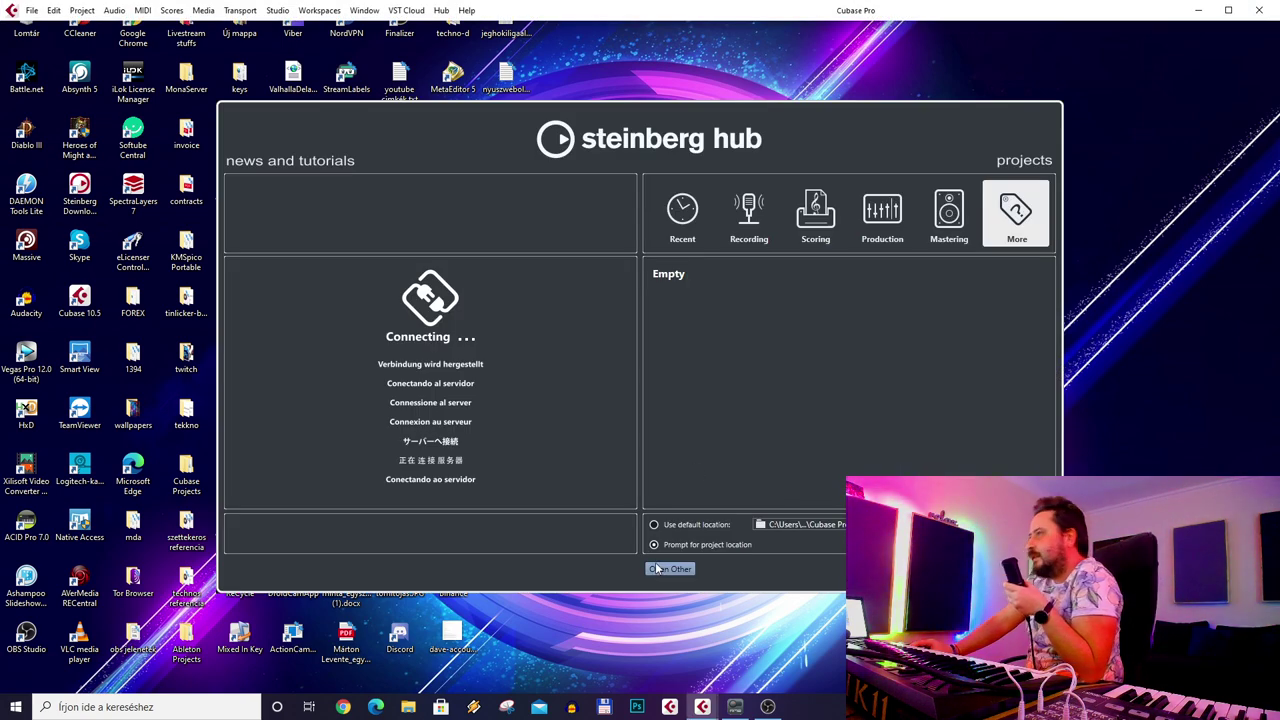
- Open DELIRIUM MIXED.cpr from the 2021.02 folder of Cubase 11 and close the project again
click(670, 568)
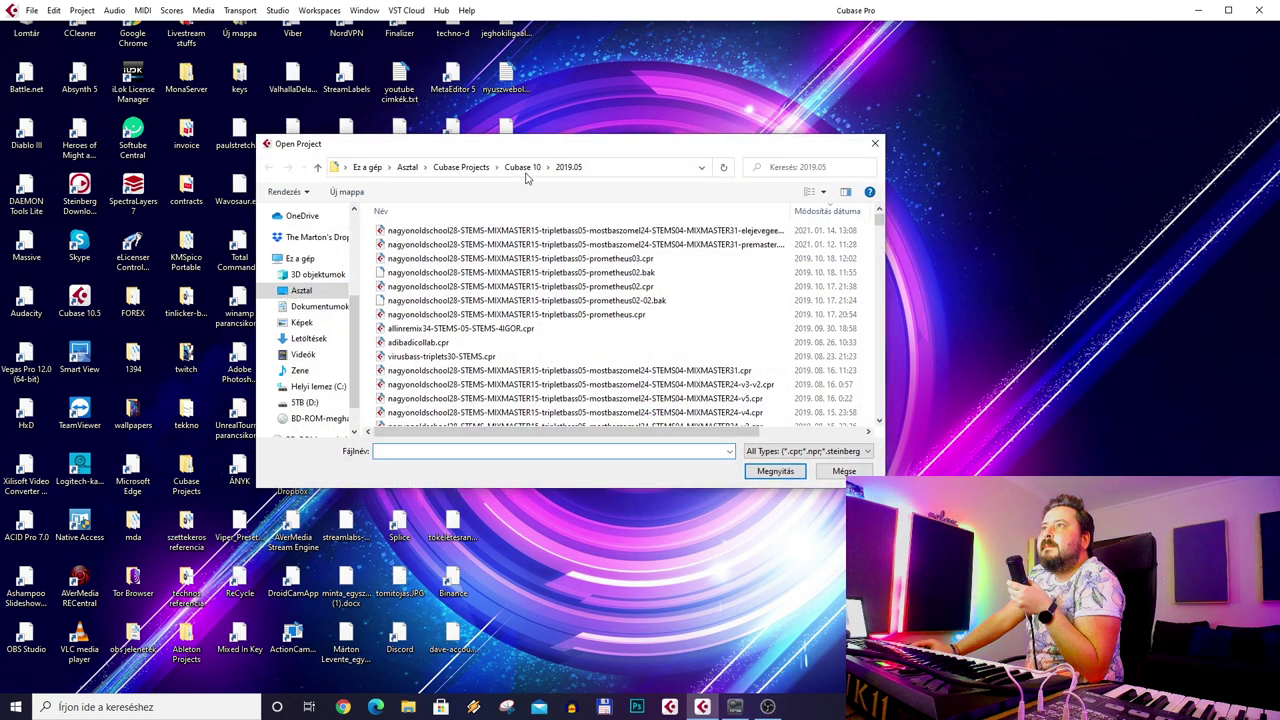
click(522, 168)
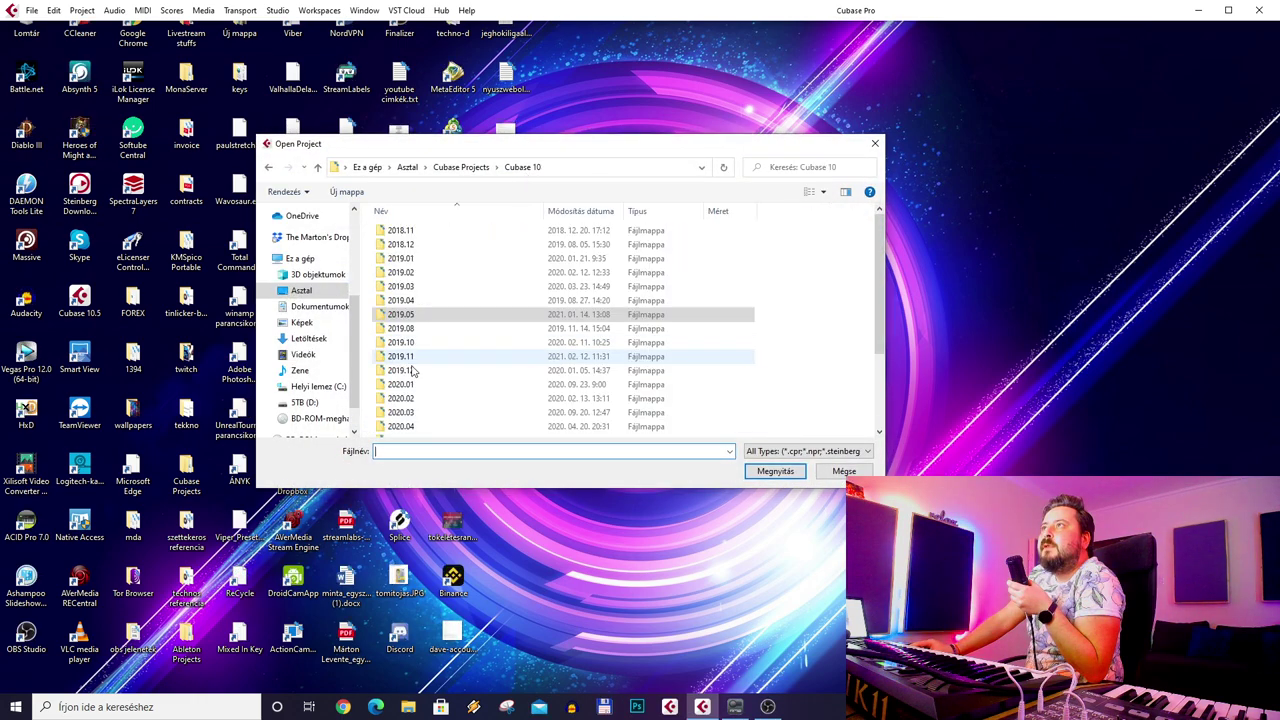
click(461, 167)
double_click(418, 258)
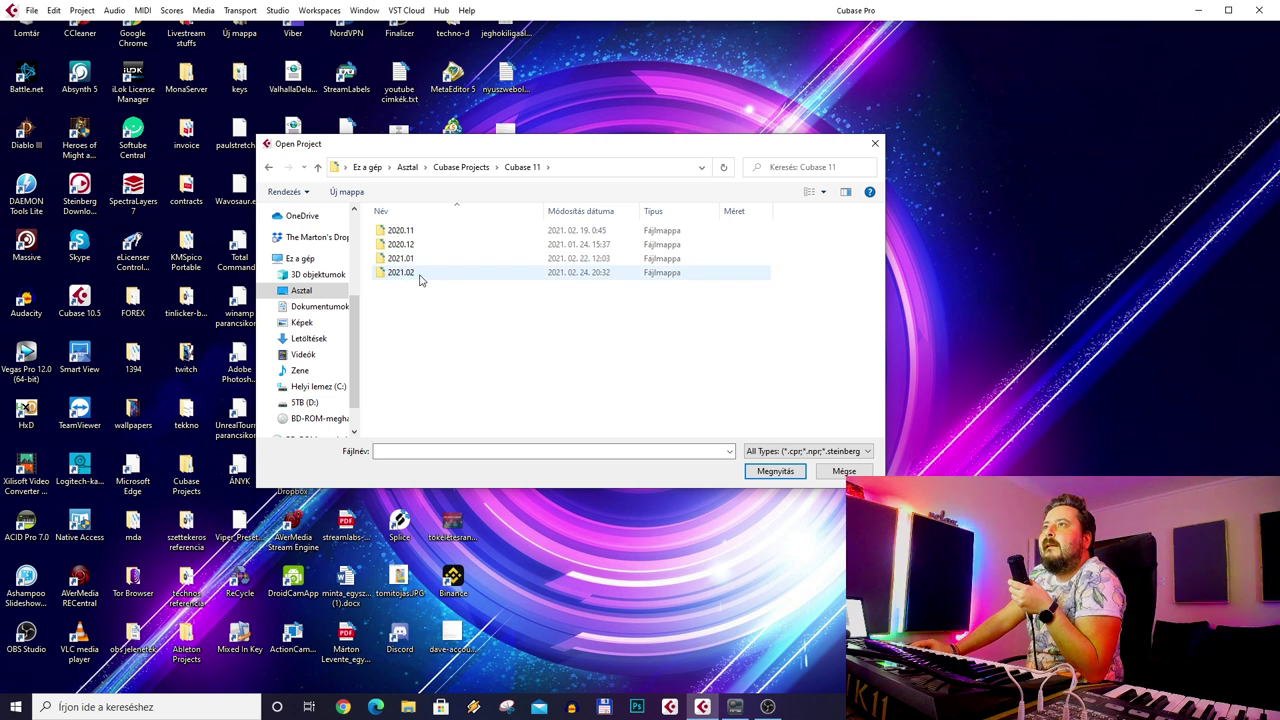
double_click(421, 272)
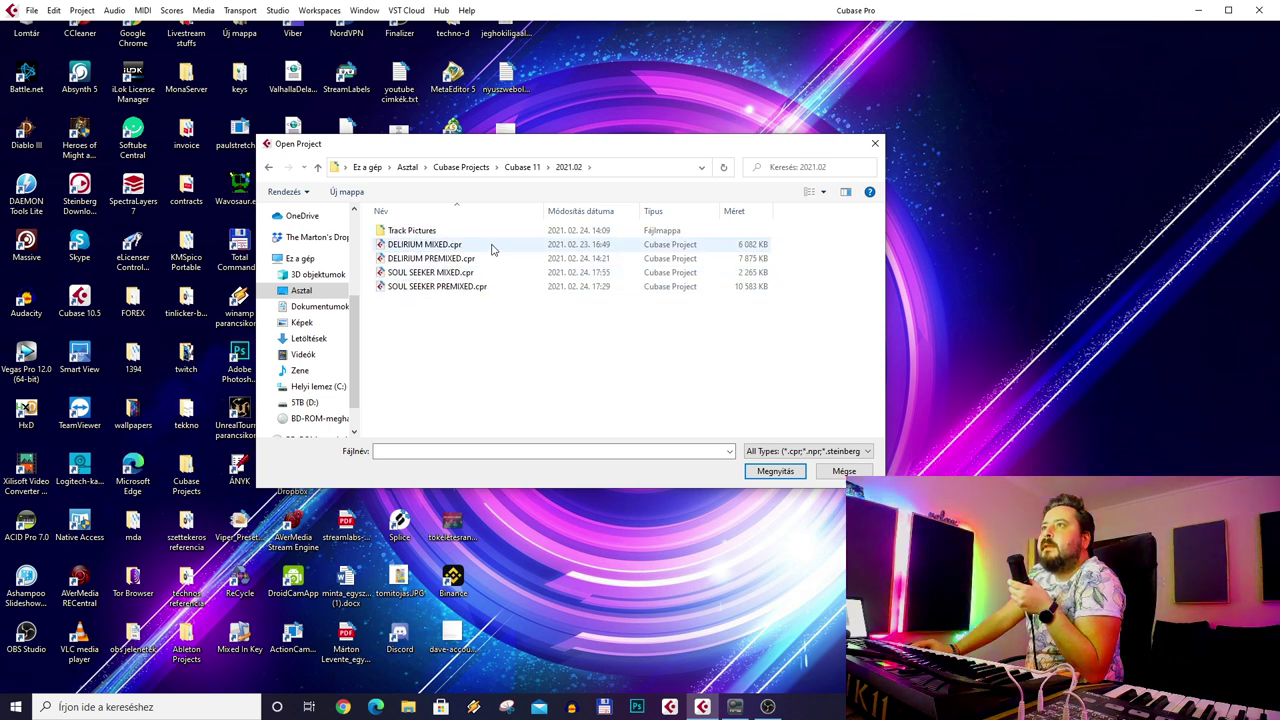
double_click(492, 249)
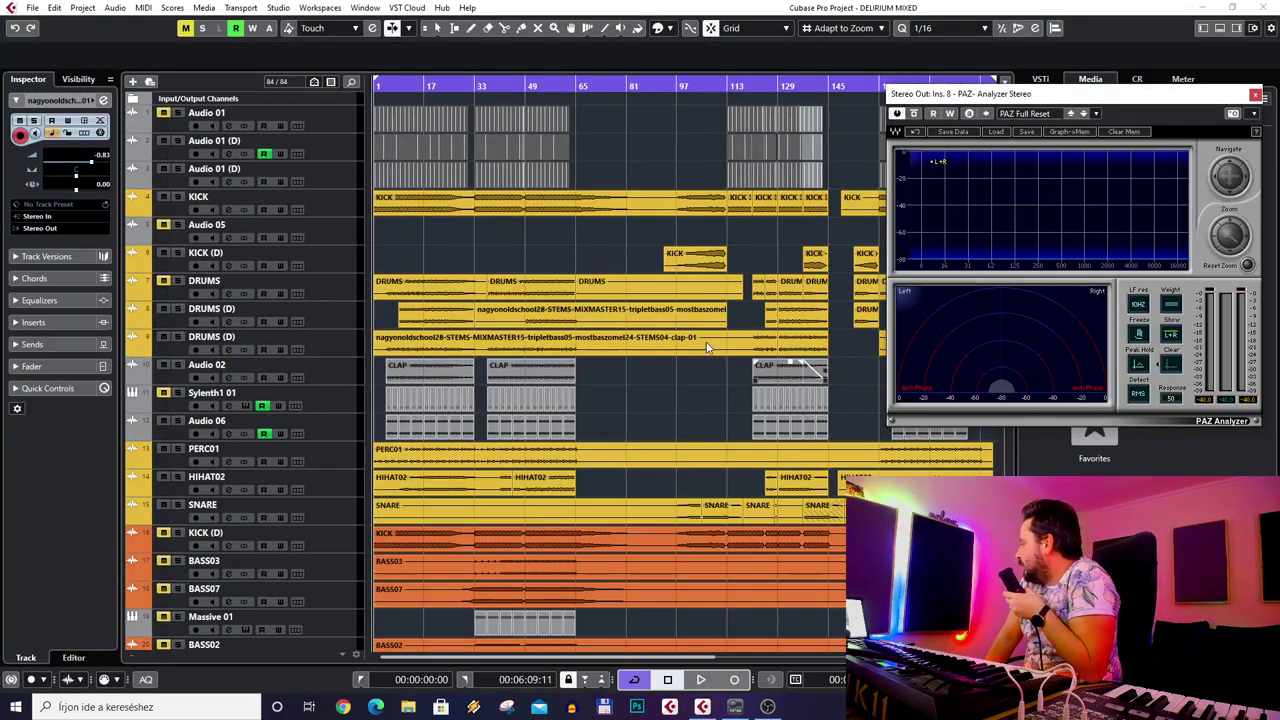
key(ctrl+w)
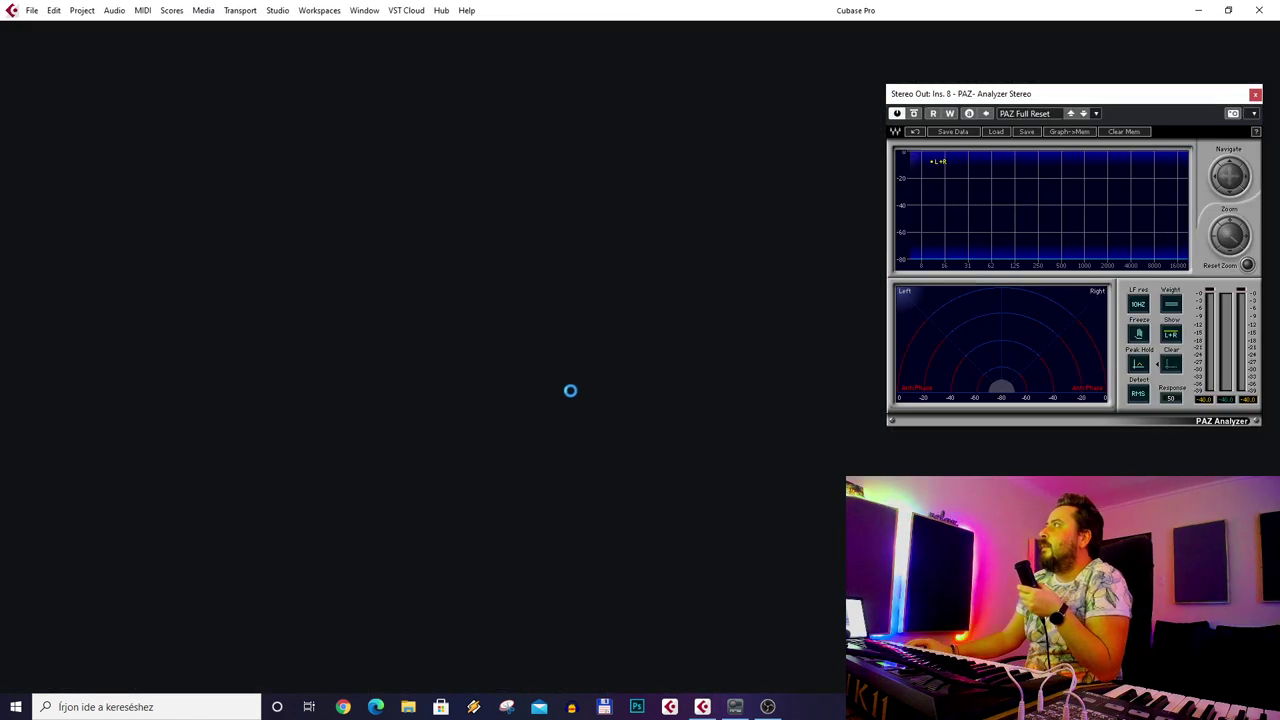
- Open the DELIRIUM PREMIXED.cpr project from the 2021.02 folder
click(33, 11)
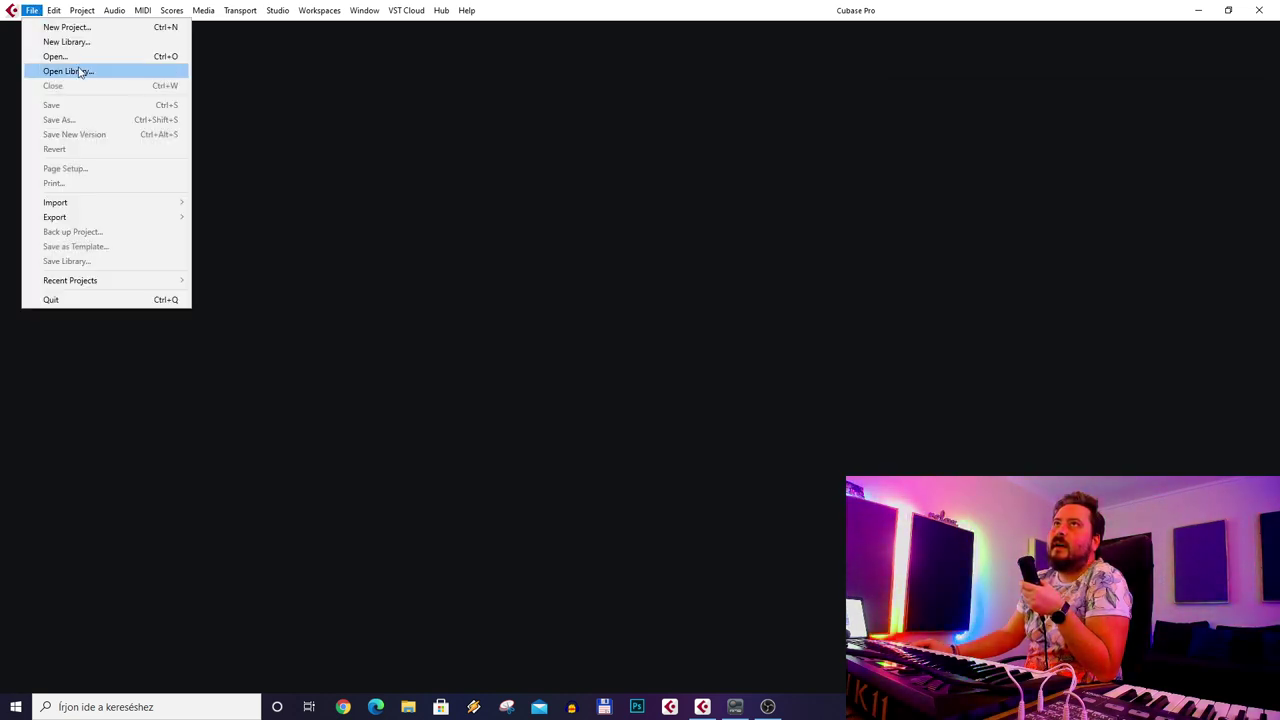
click(73, 60)
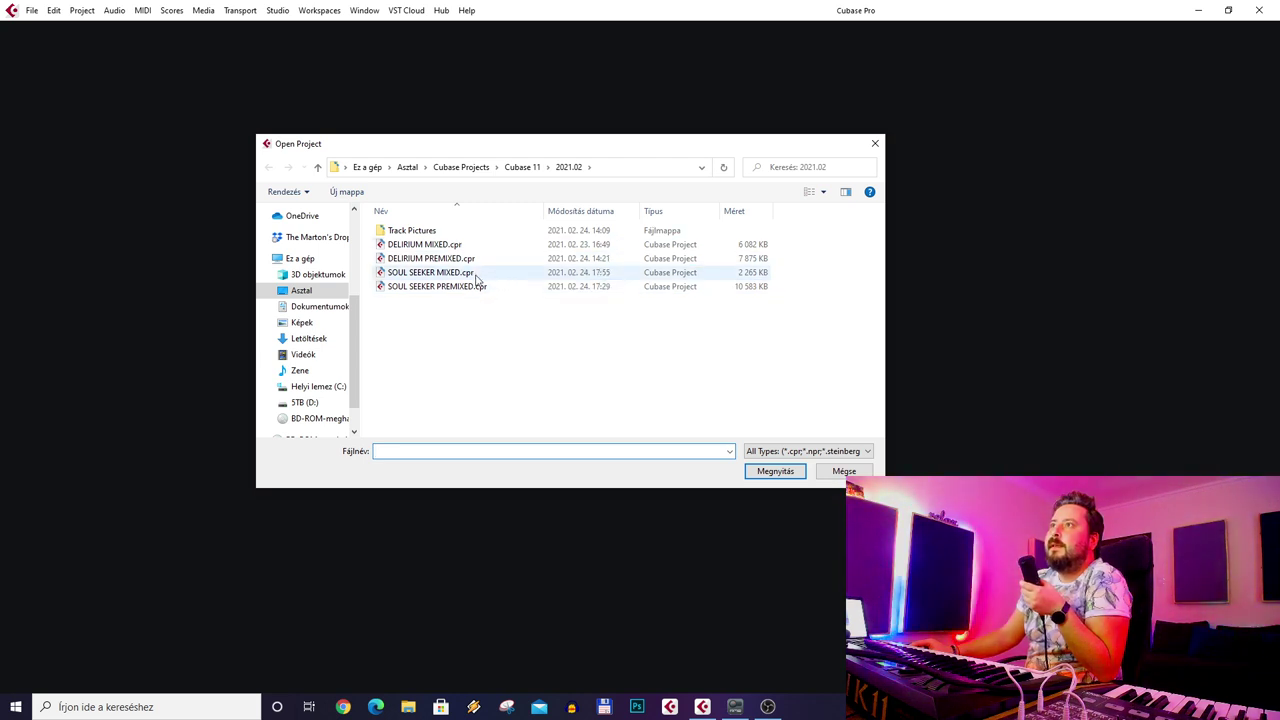
double_click(432, 258)
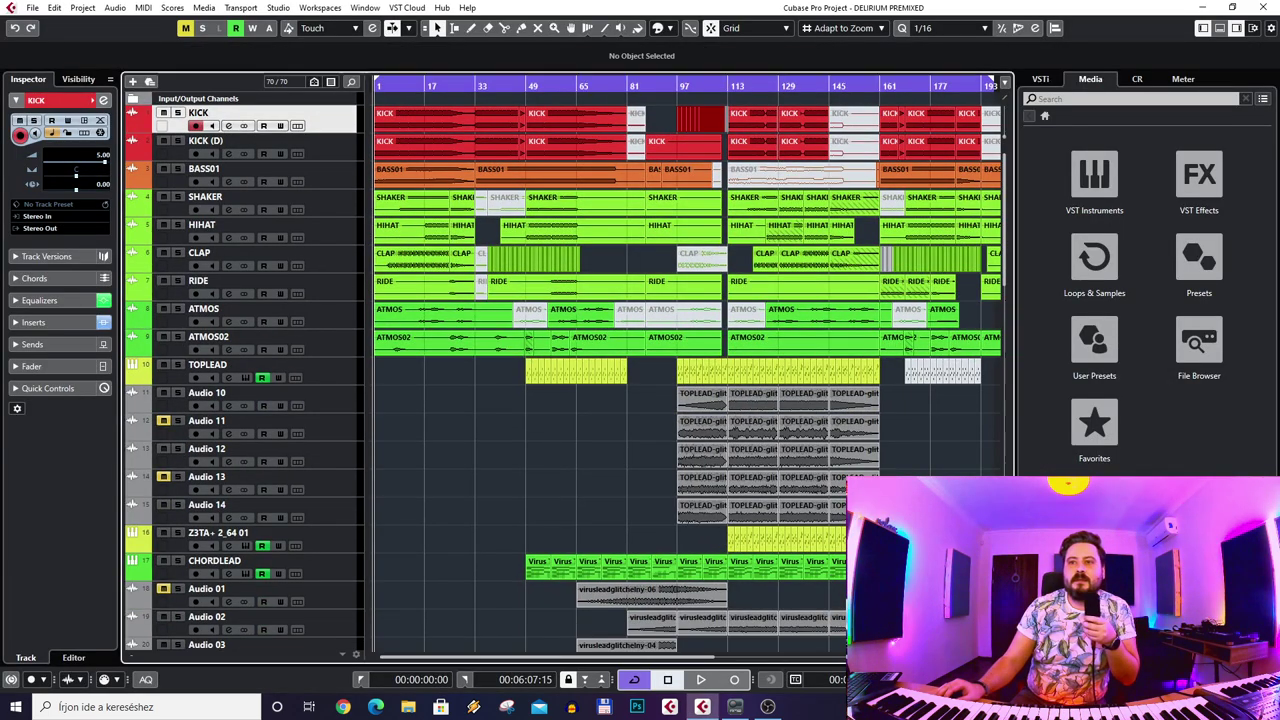
- Play the arrangement briefly from just before bar 33, stop it, and enlarge the view around bar 33
drag(435, 100, 481, 461)
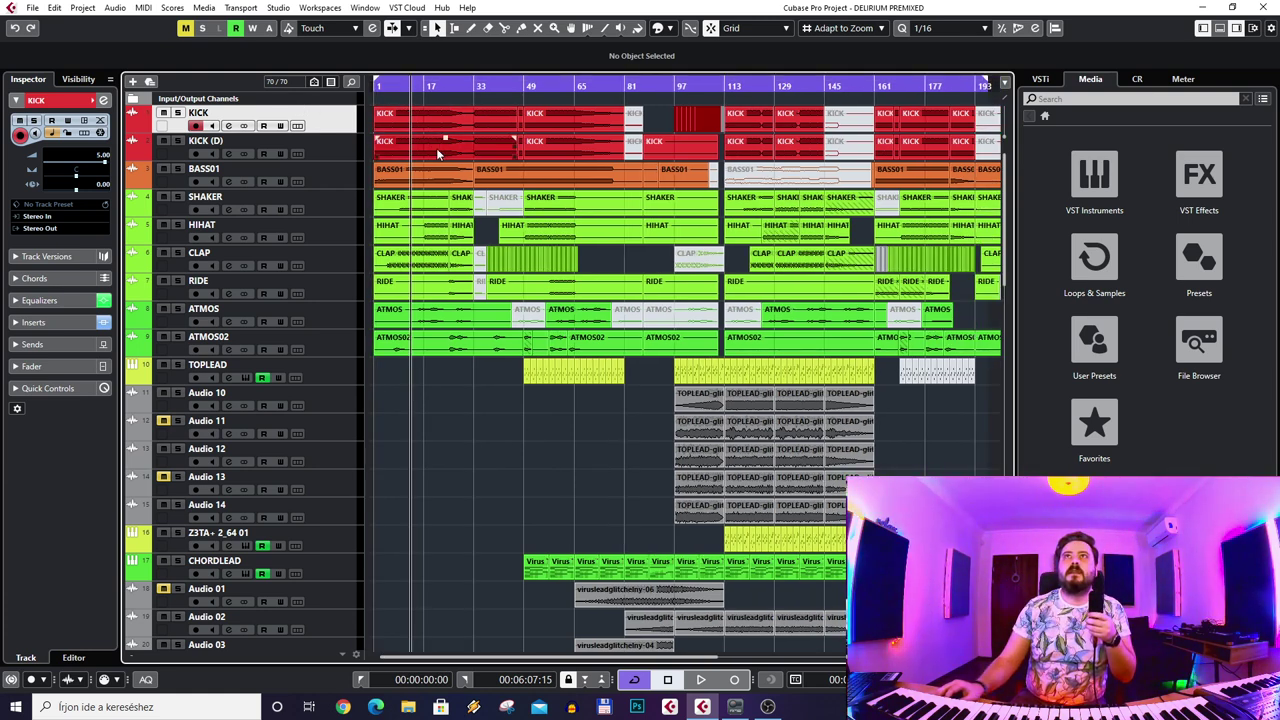
click(470, 87)
key(space)
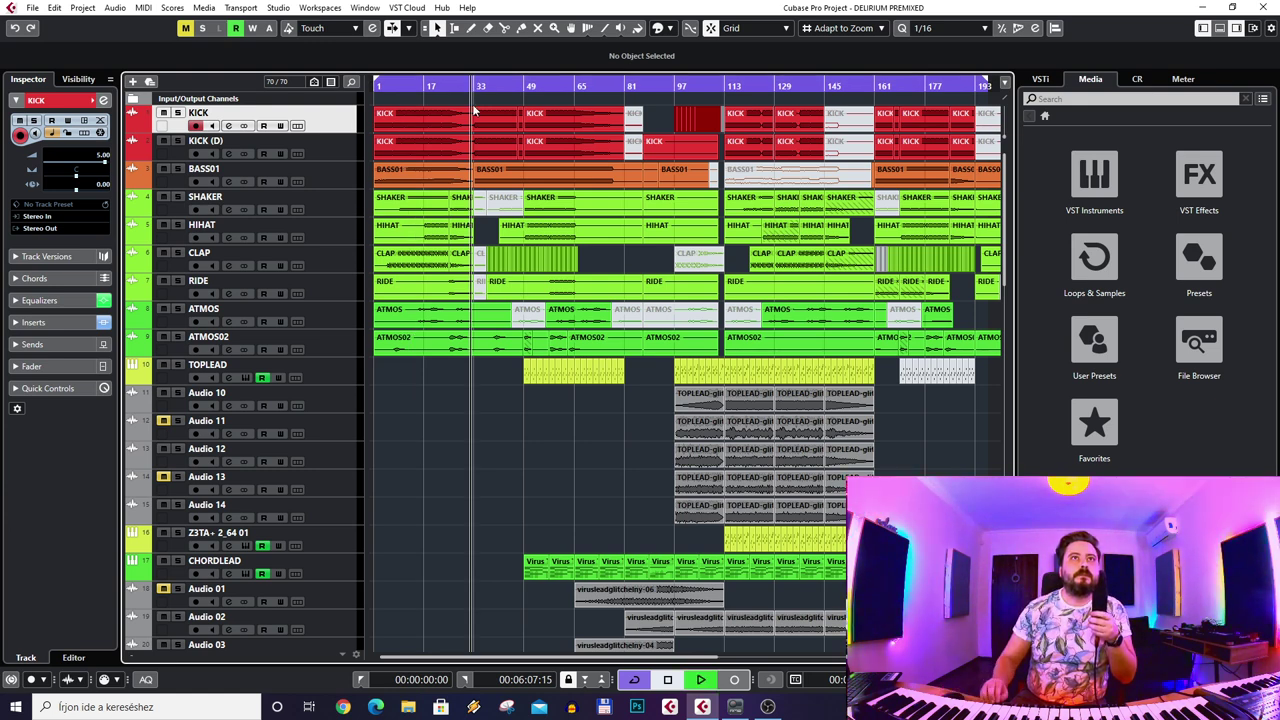
click(495, 185)
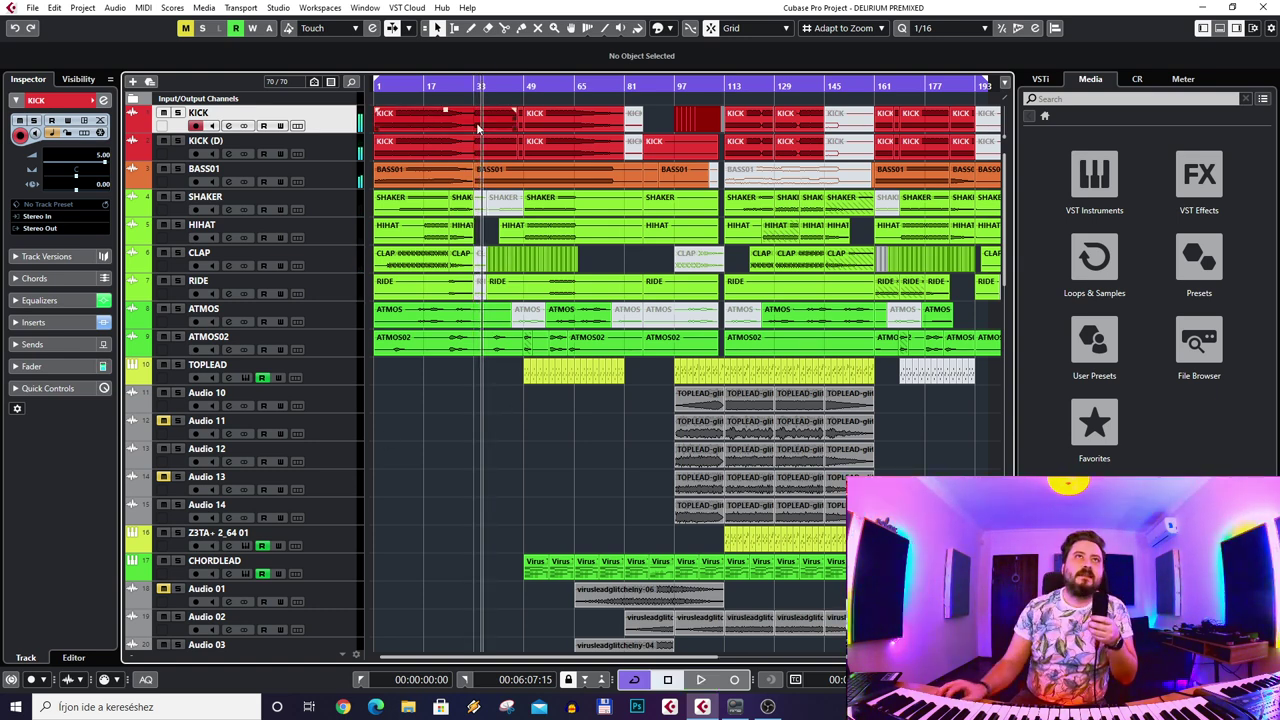
drag(472, 88, 486, 120)
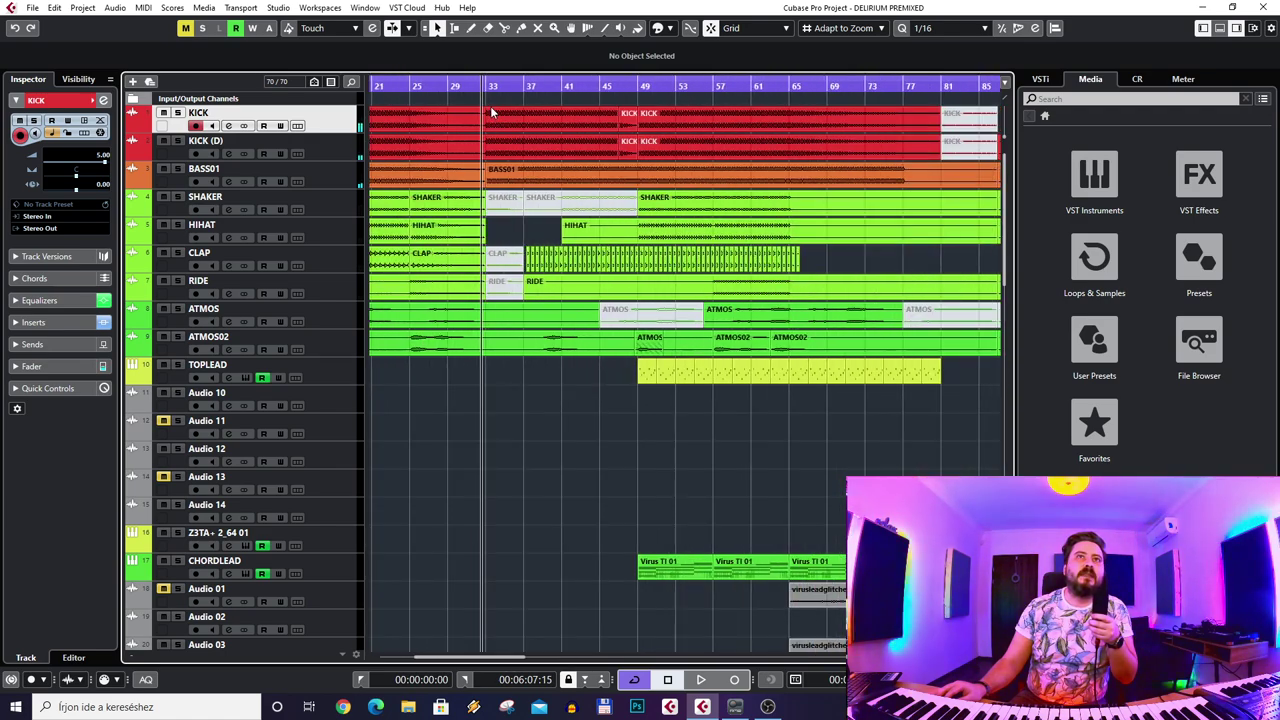
- Look through the full track list around bar 33 while playing the drop with all its layers, and stop the playback
scroll(517, 452, down, 10)
scroll(517, 452, down, 8)
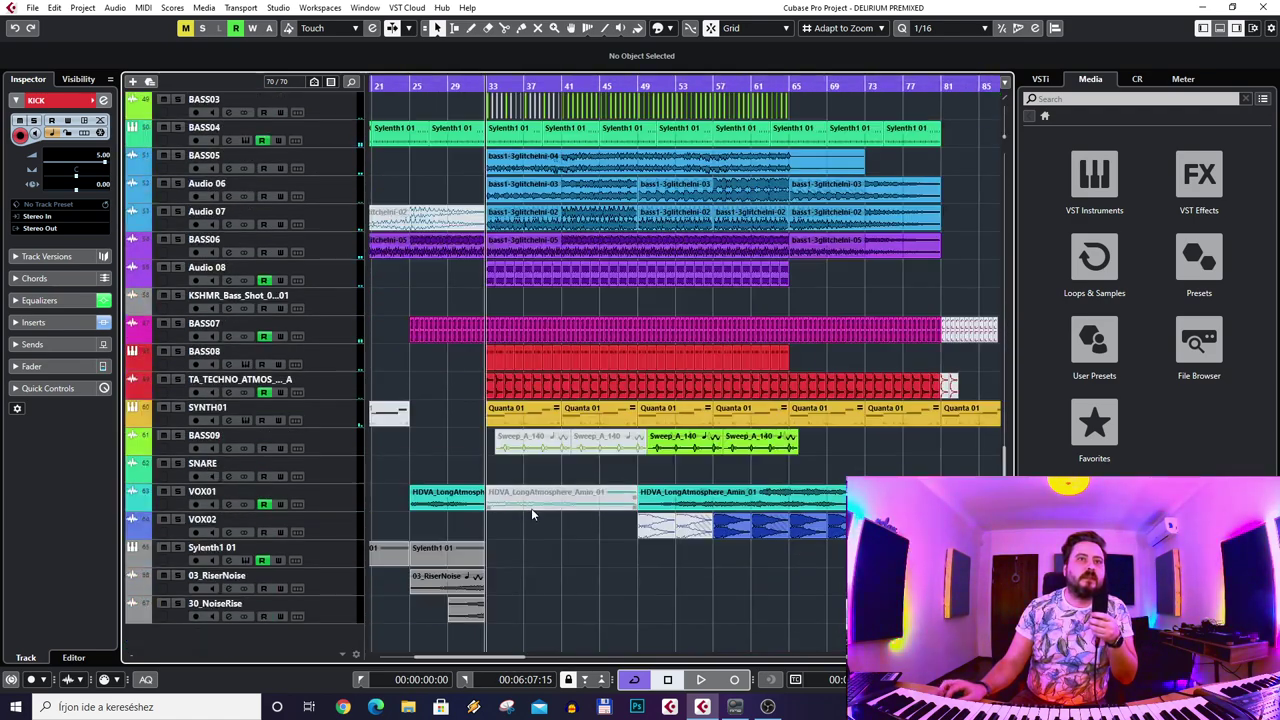
scroll(545, 490, up, 18)
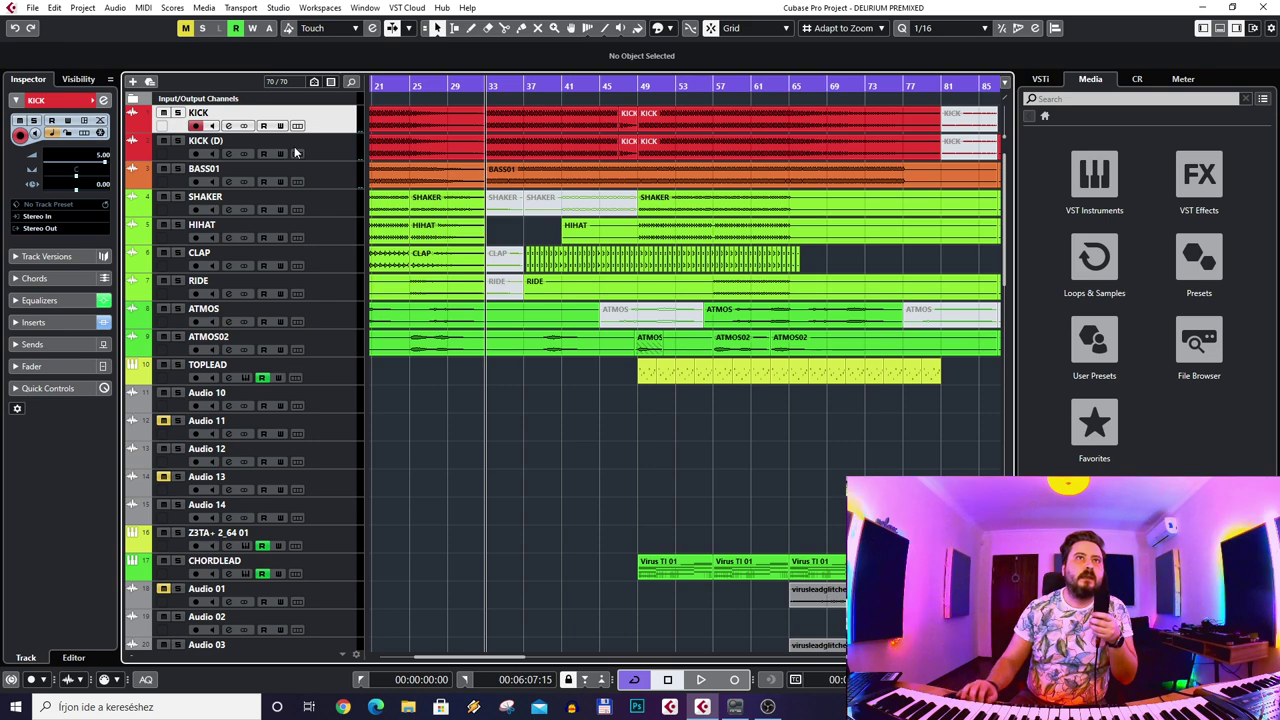
scroll(434, 271, down, 10)
key(space)
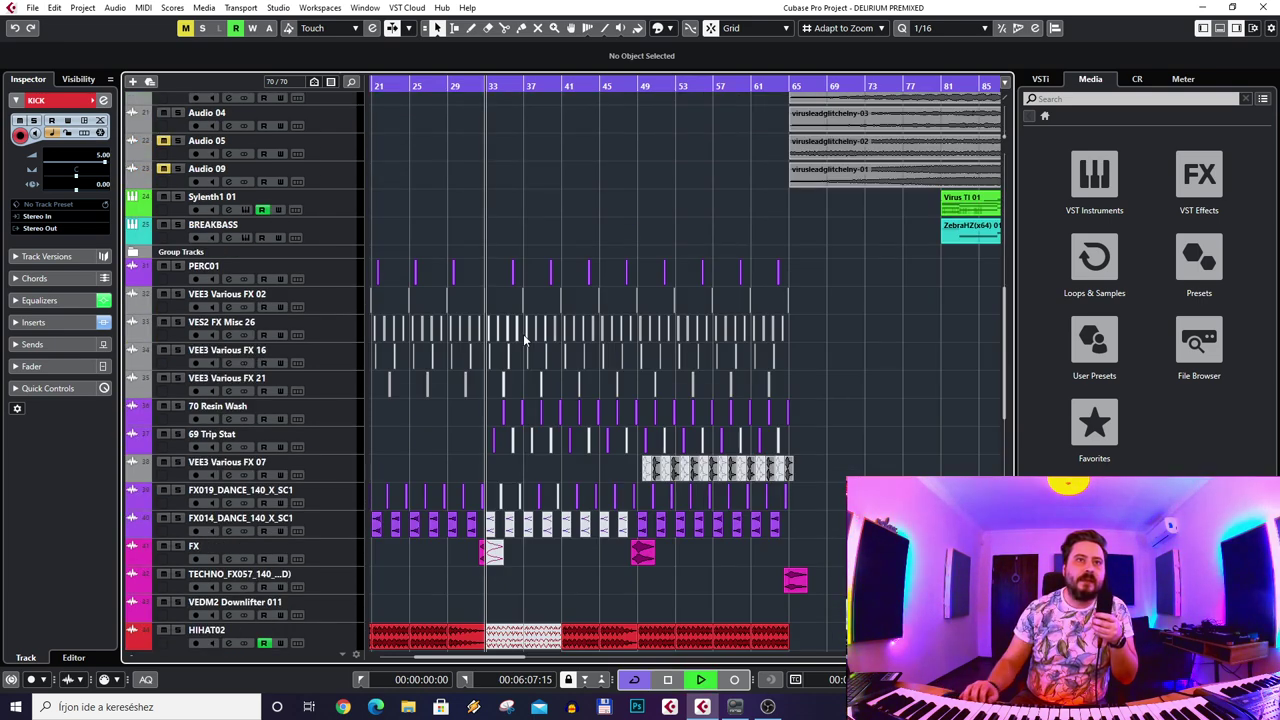
scroll(568, 358, down, 4)
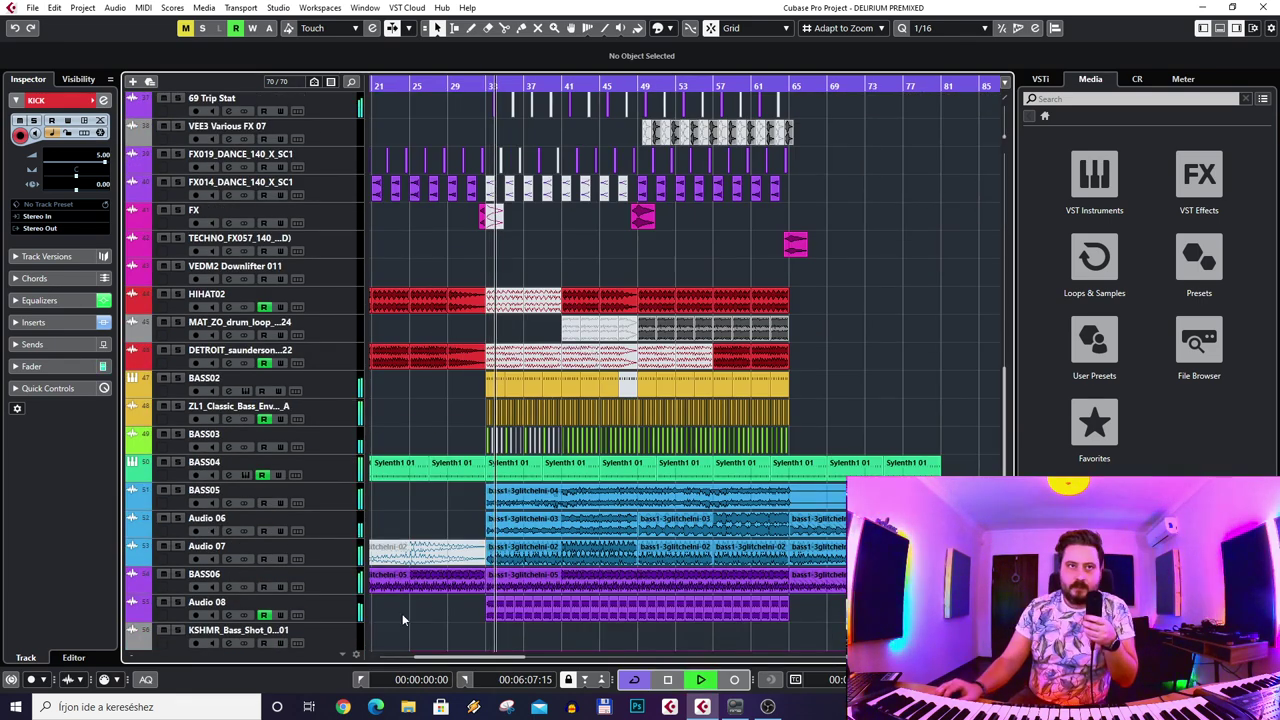
click(177, 463)
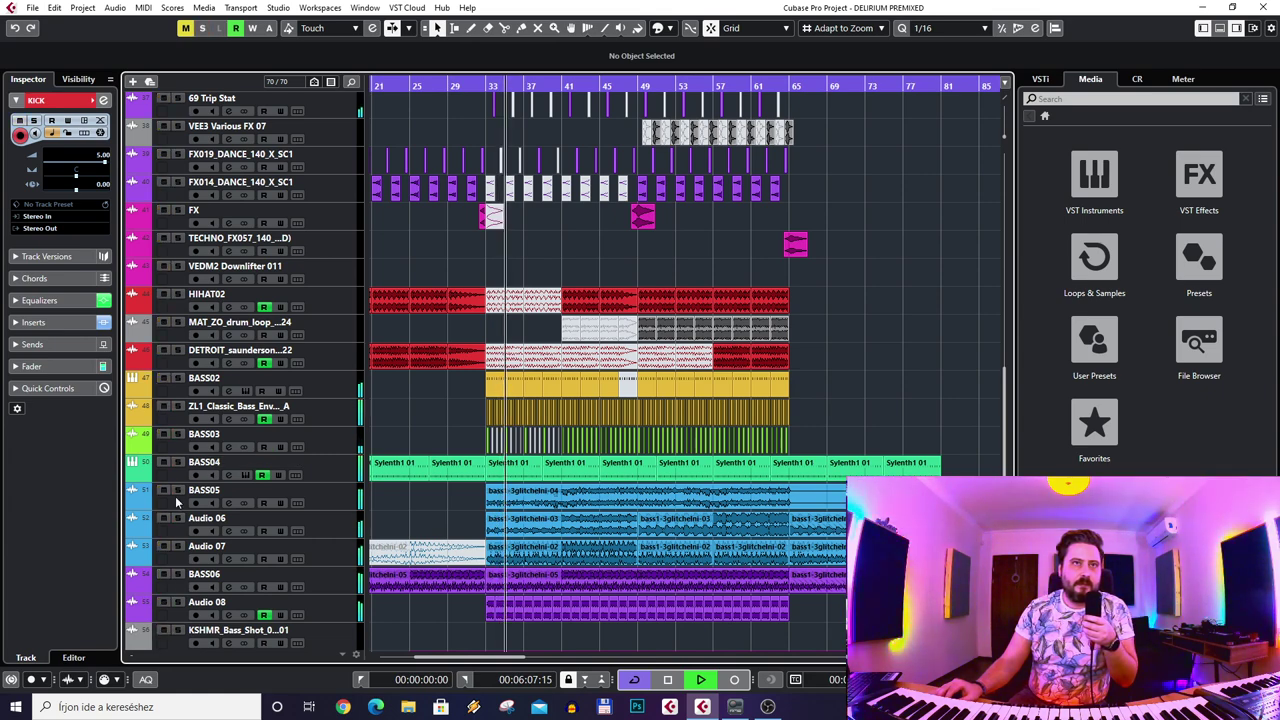
scroll(568, 397, up, 12)
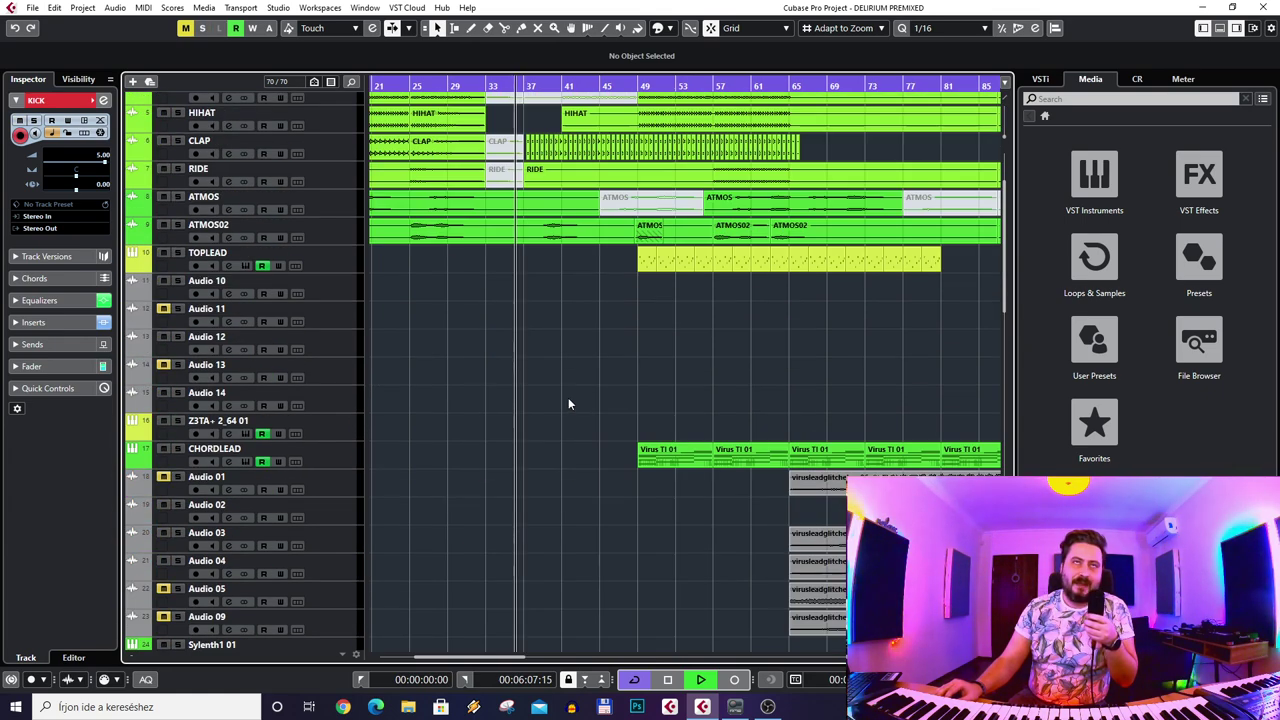
key(space)
- Examine the layered bass, synth and vocal tracks from bar 33 onward, selecting the BASS04 track
scroll(553, 478, down, 15)
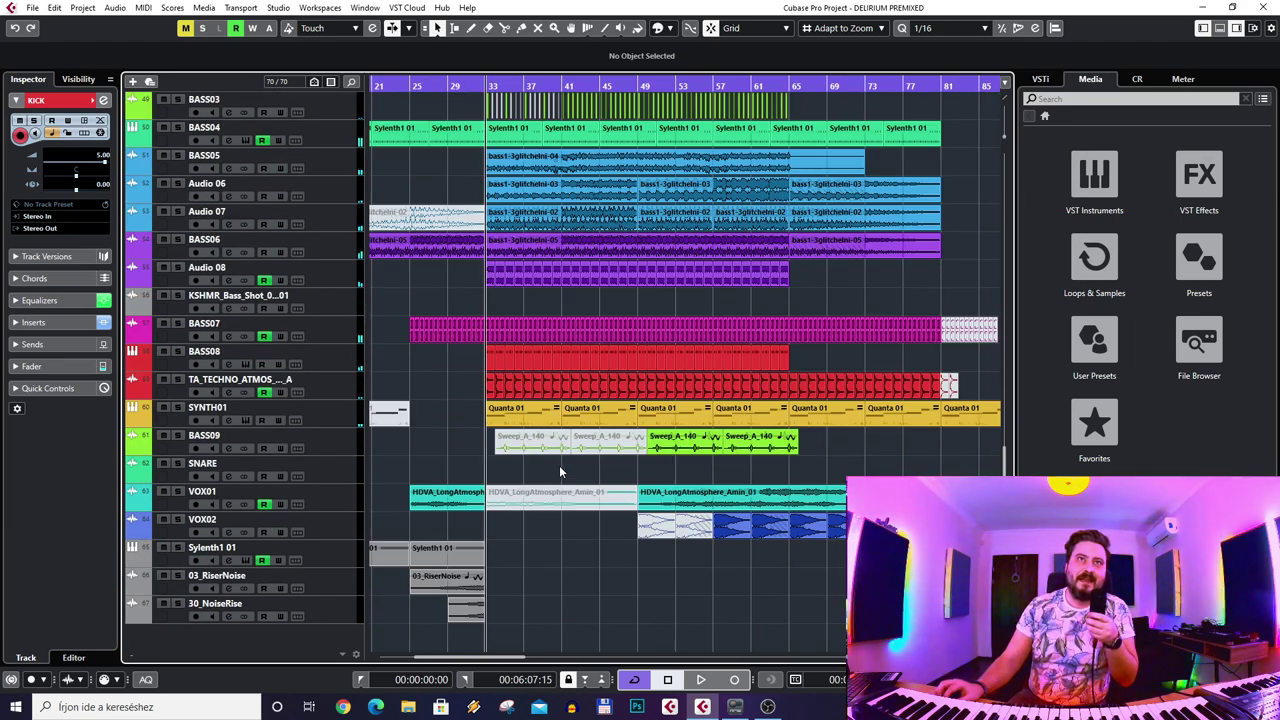
scroll(600, 460, up, 6)
scroll(622, 446, down, 2)
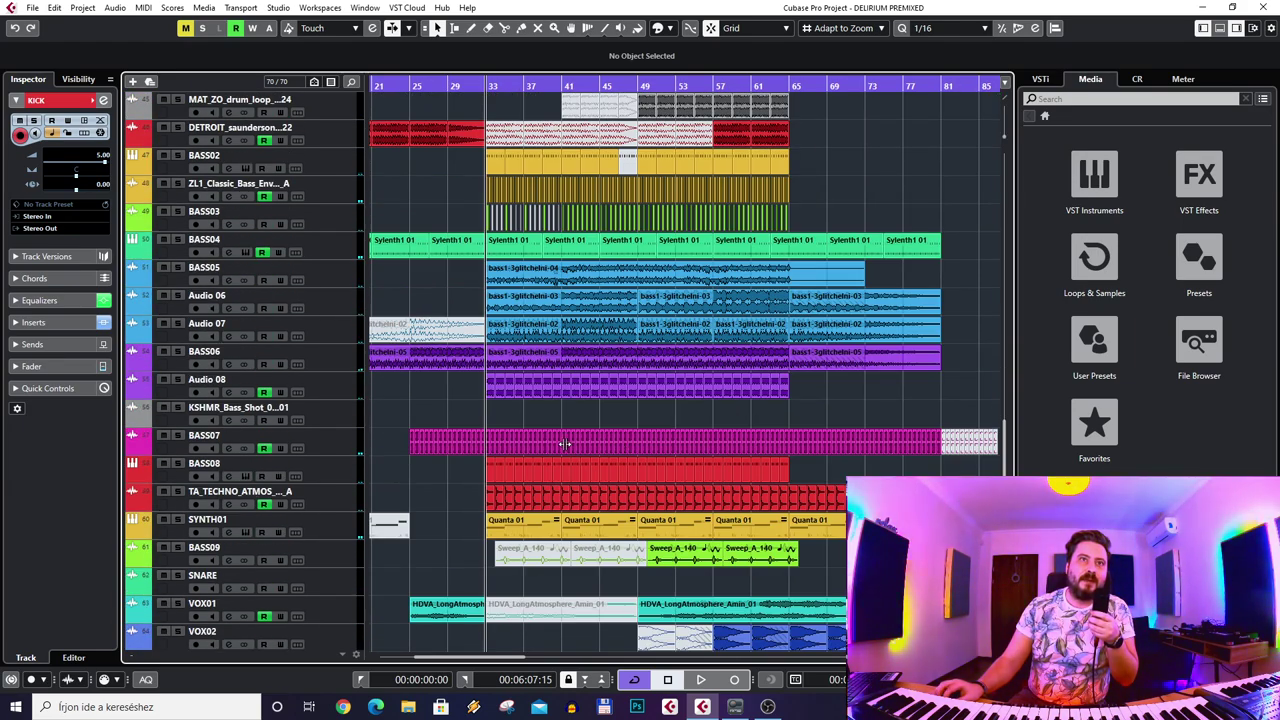
click(352, 256)
scroll(410, 485, down, 2)
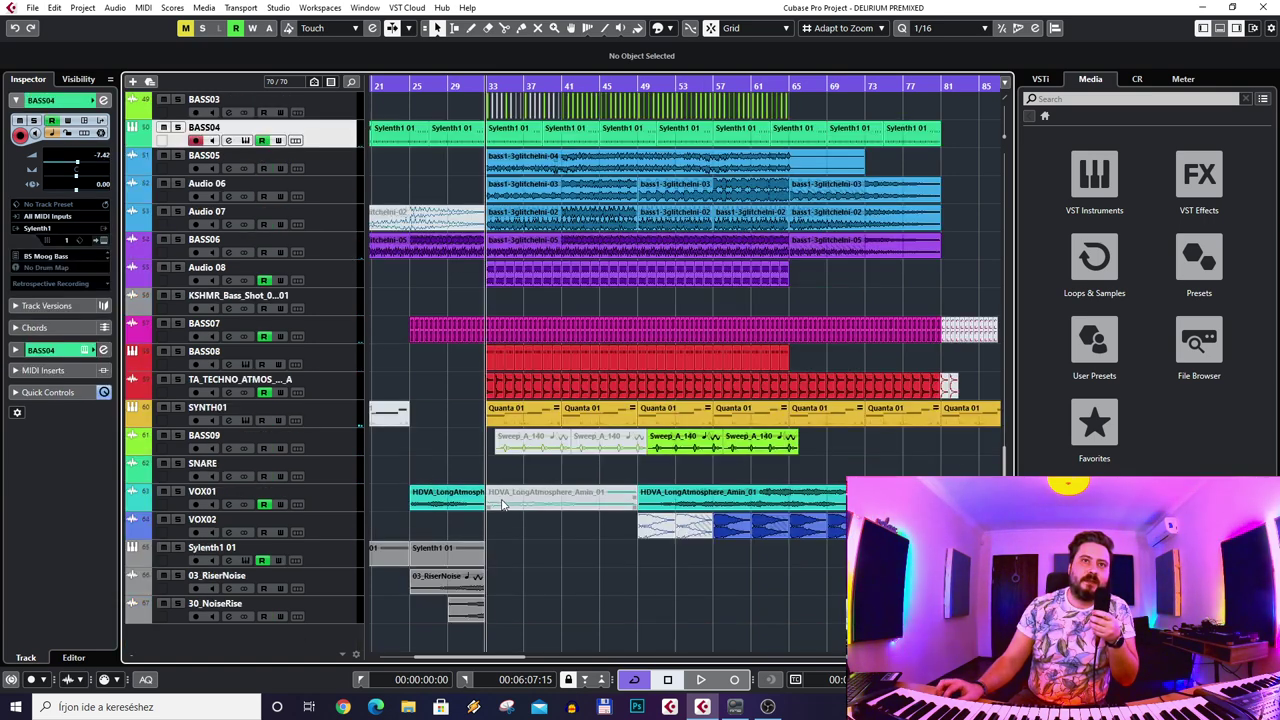
scroll(502, 502, up, 15)
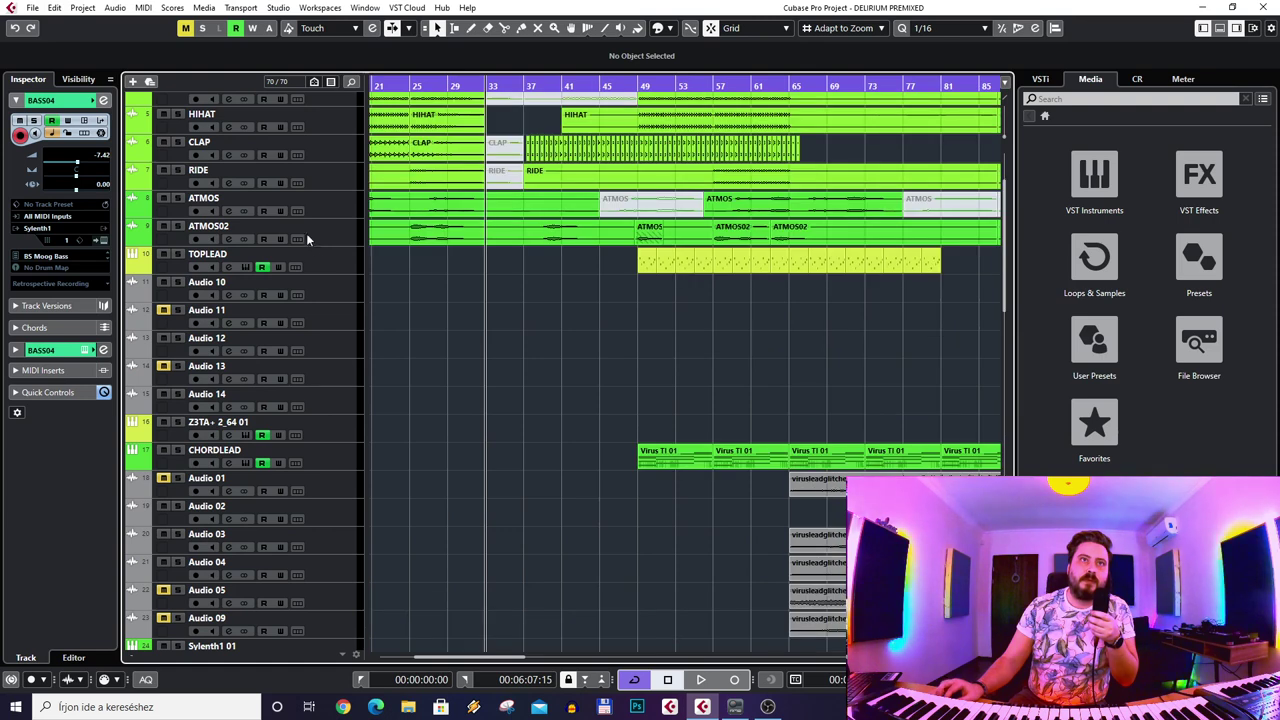
- Solo the KICK and KICK (D) tracks, play them from just before bar 33, and stop the playback
click(309, 122)
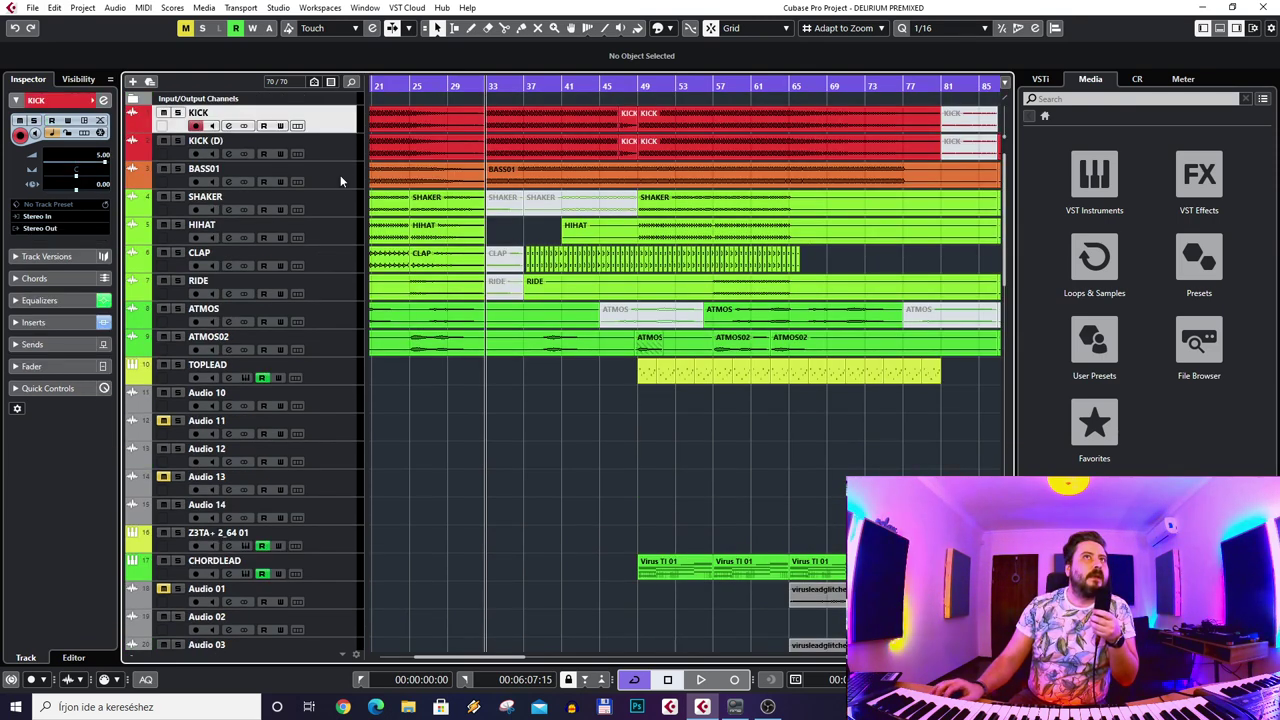
click(178, 113)
key(space)
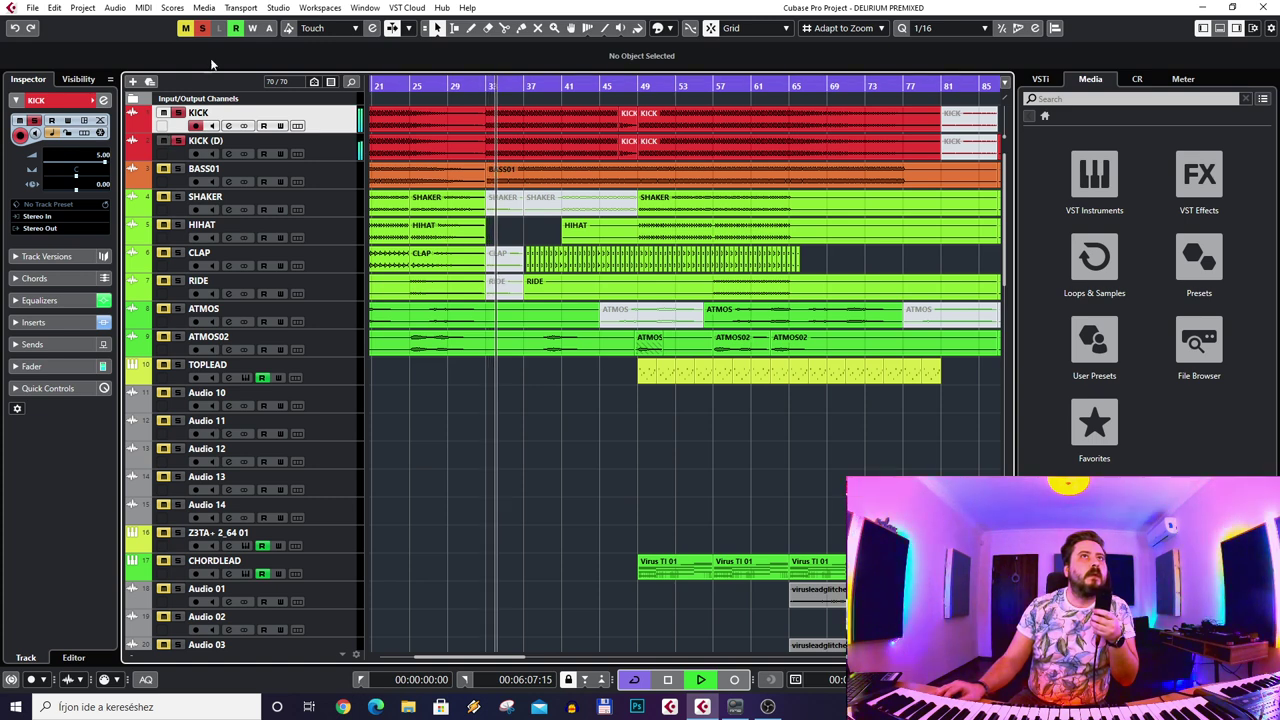
key(Down)
key(Down)
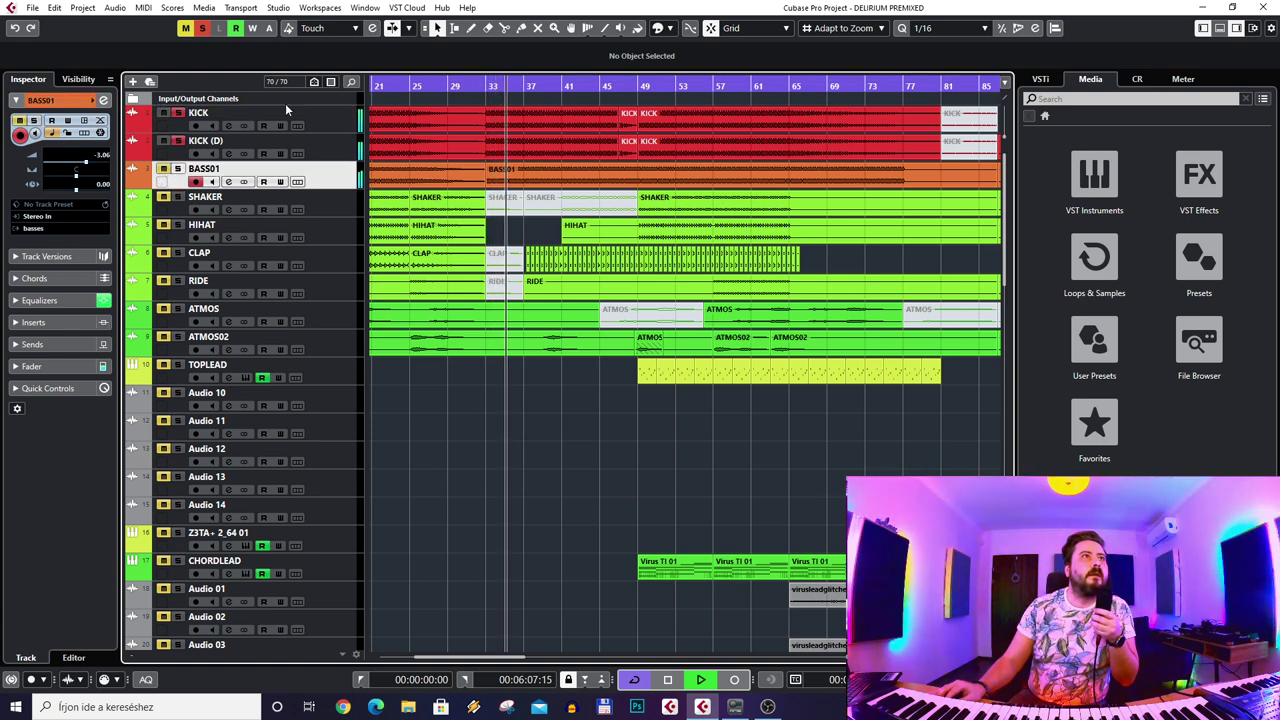
click(167, 129)
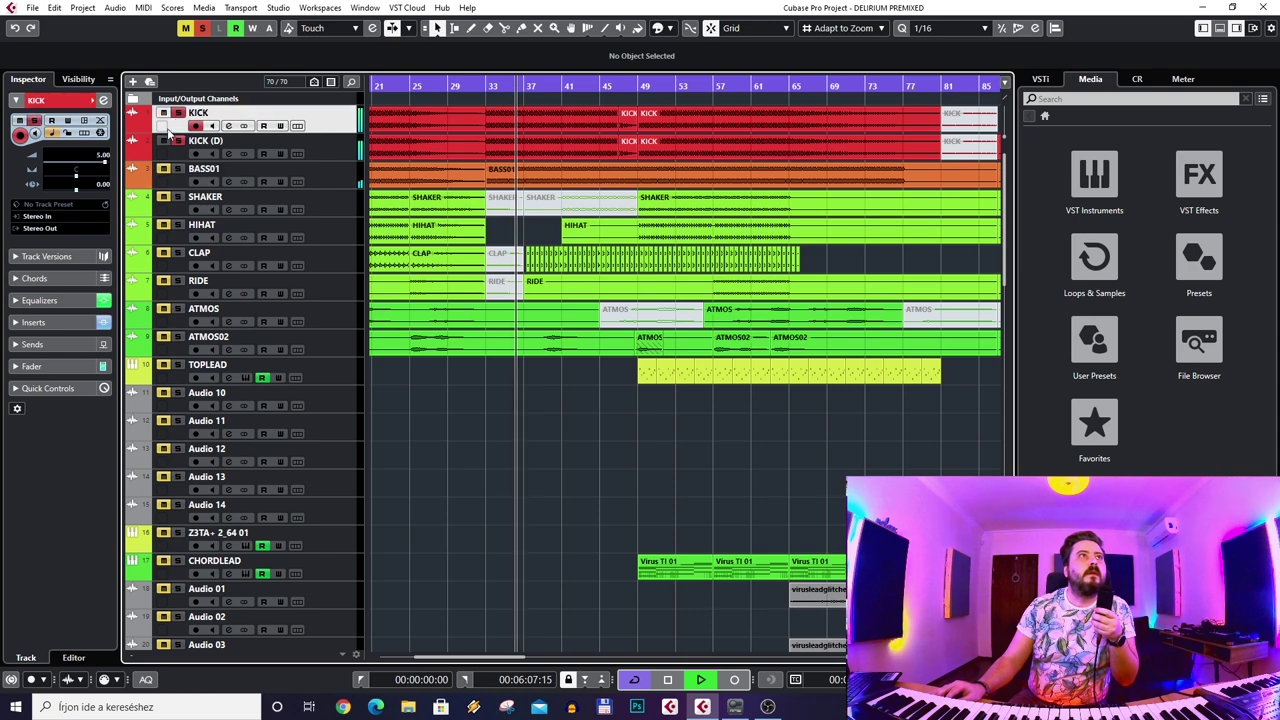
key(space)
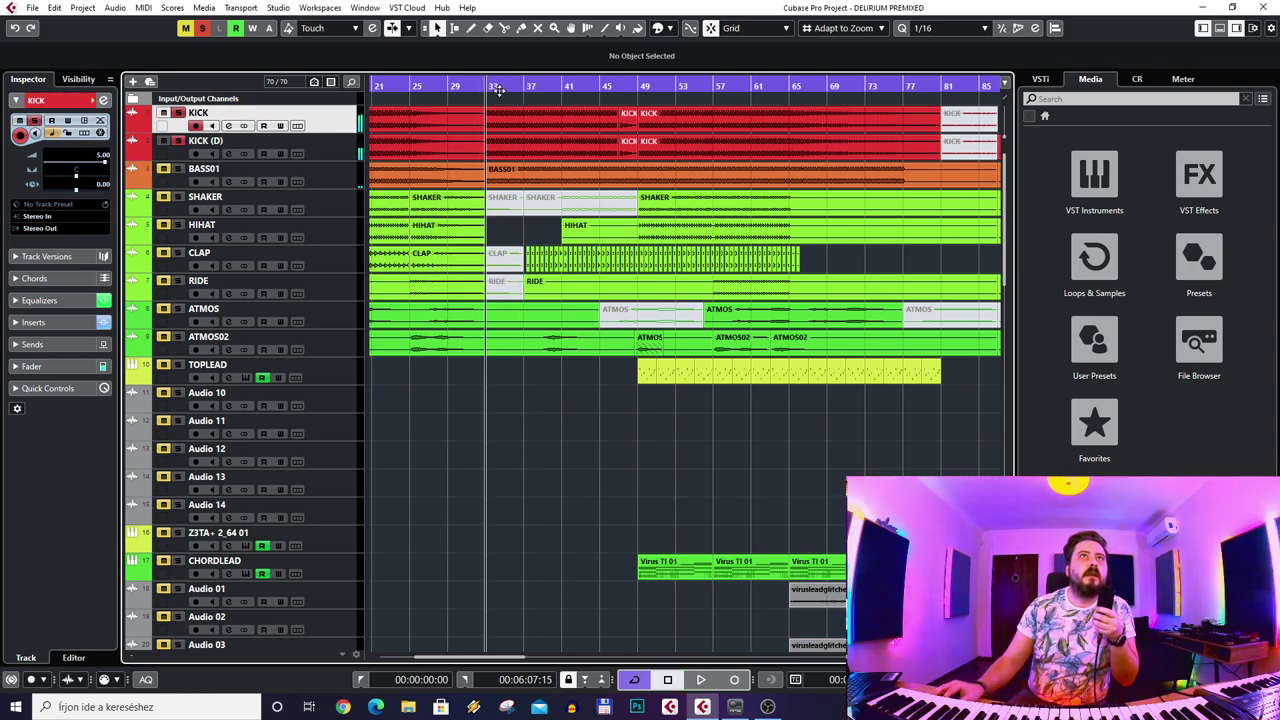
- Examine the drum and bass events around bar 33 both up close and in the context of the wider arrangement
key(h)
key(h)
key(h)
key(h)
key(g)
key(g)
key(g)
key(g)
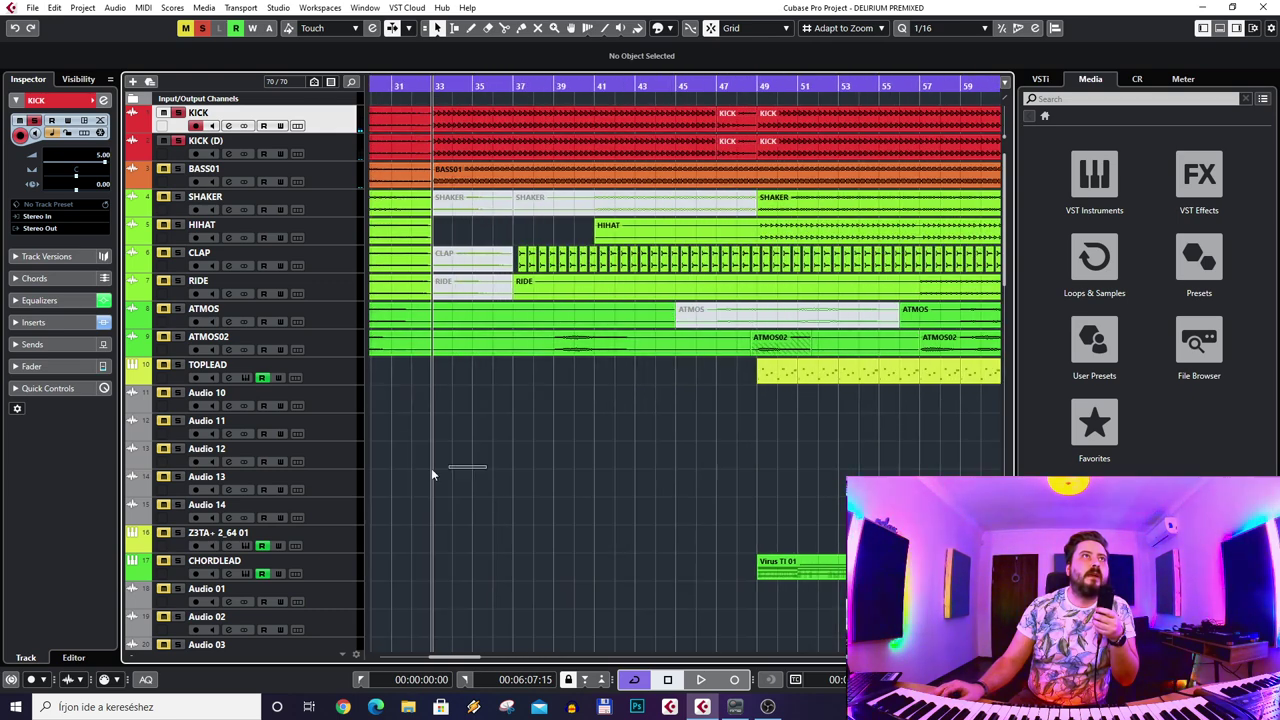
scroll(453, 475, left, 2)
key(g)
key(g)
key(g)
key(g)
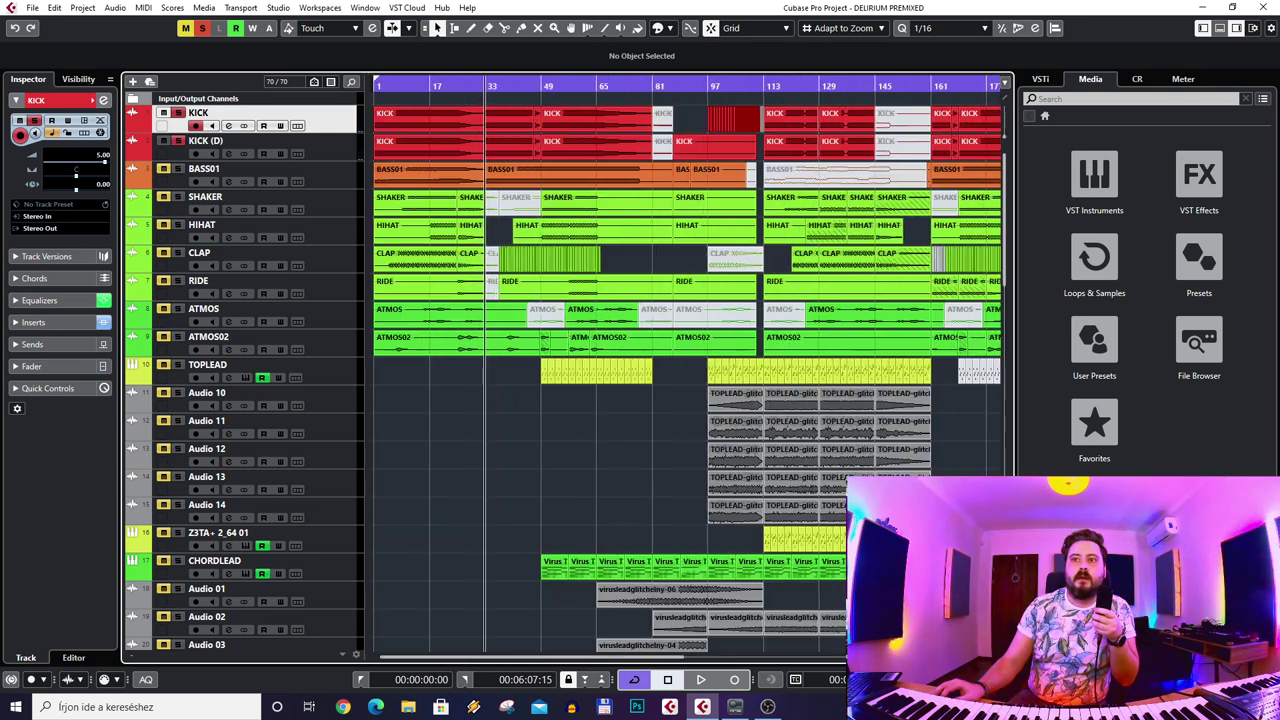
scroll(700, 483, right, 5)
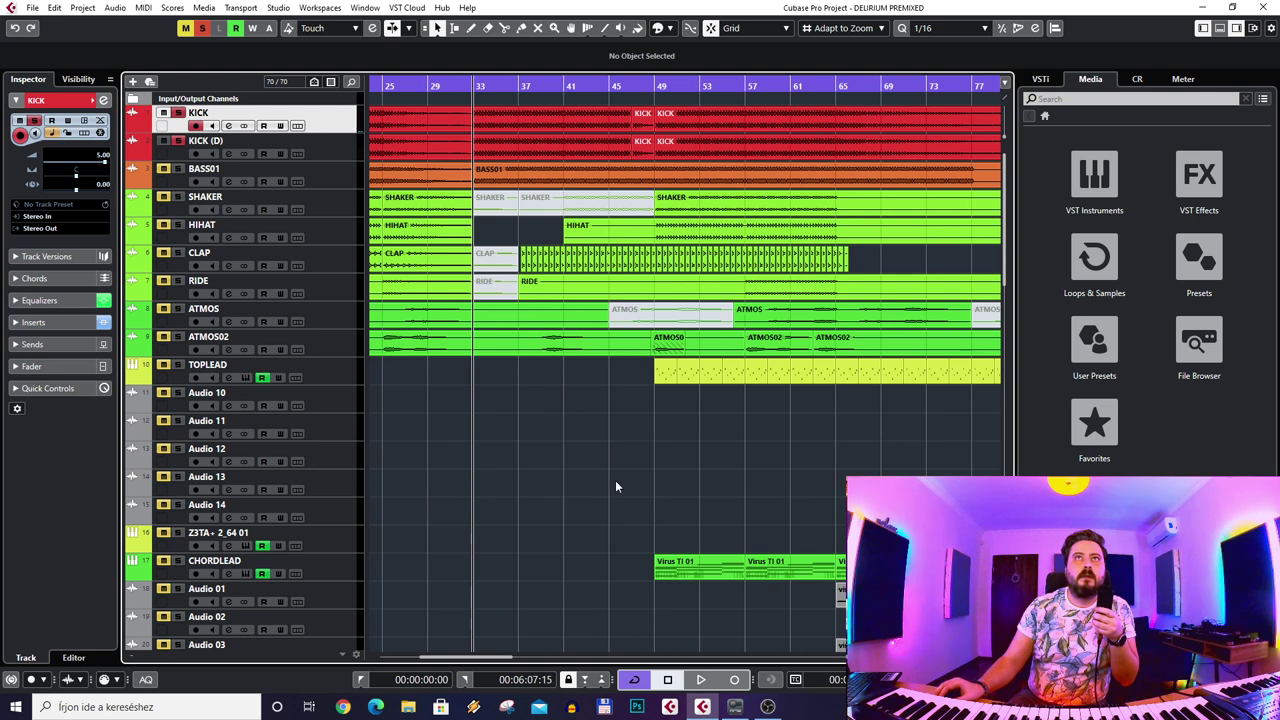
- Select the KICK (D) track and examine the kick waveforms from bar 33 up close, with the playhead at the drop
click(329, 157)
key(h)
key(h)
key(h)
key(h)
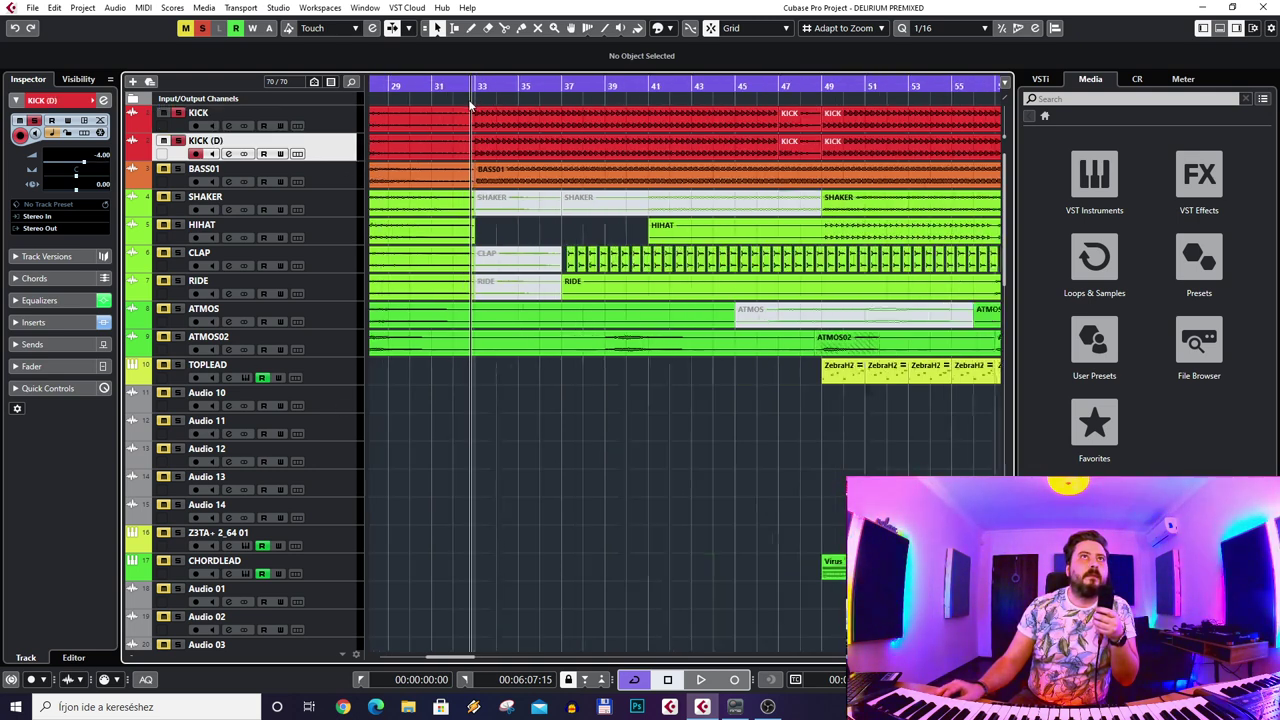
click(501, 86)
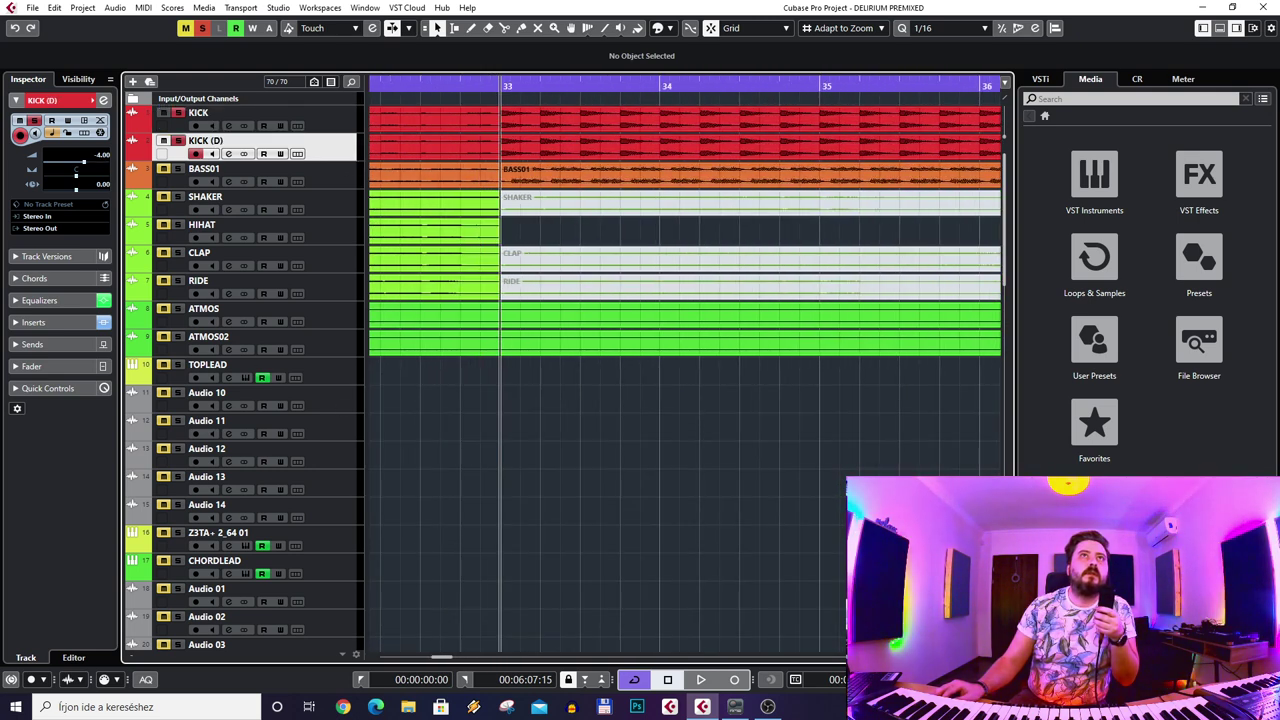
key(g)
key(g)
key(g)
key(g)
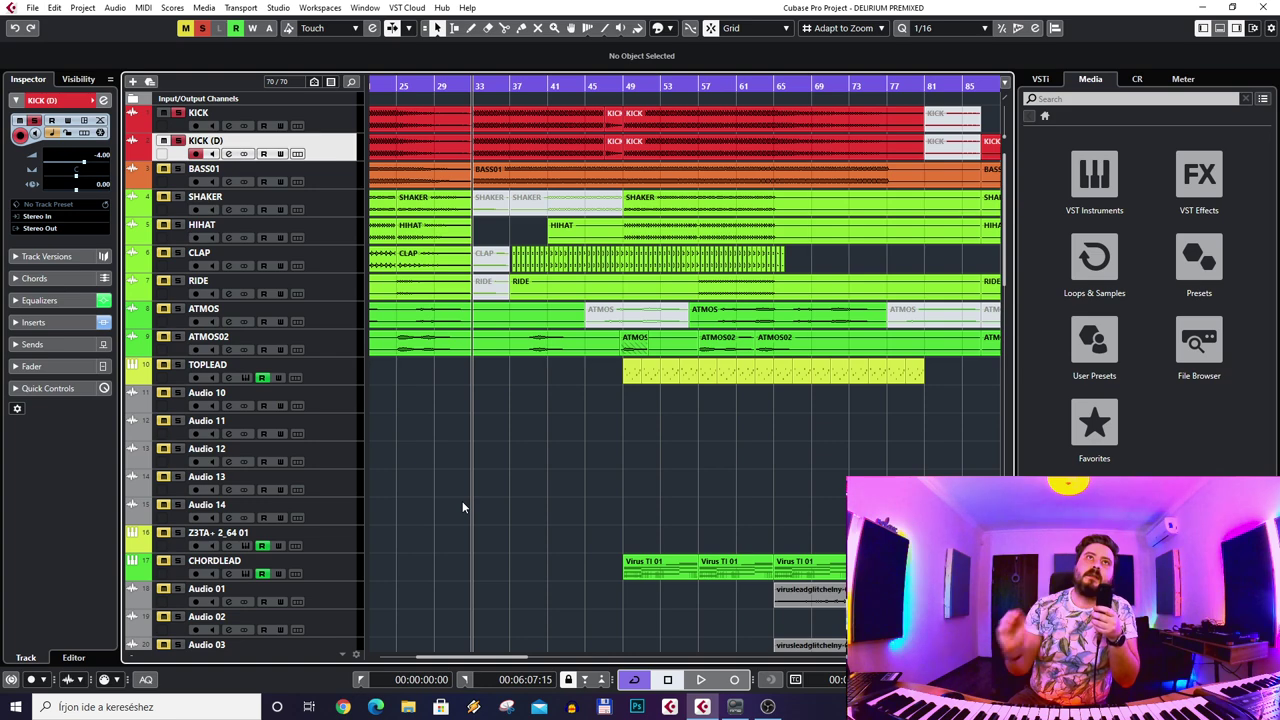
drag(472, 85, 469, 125)
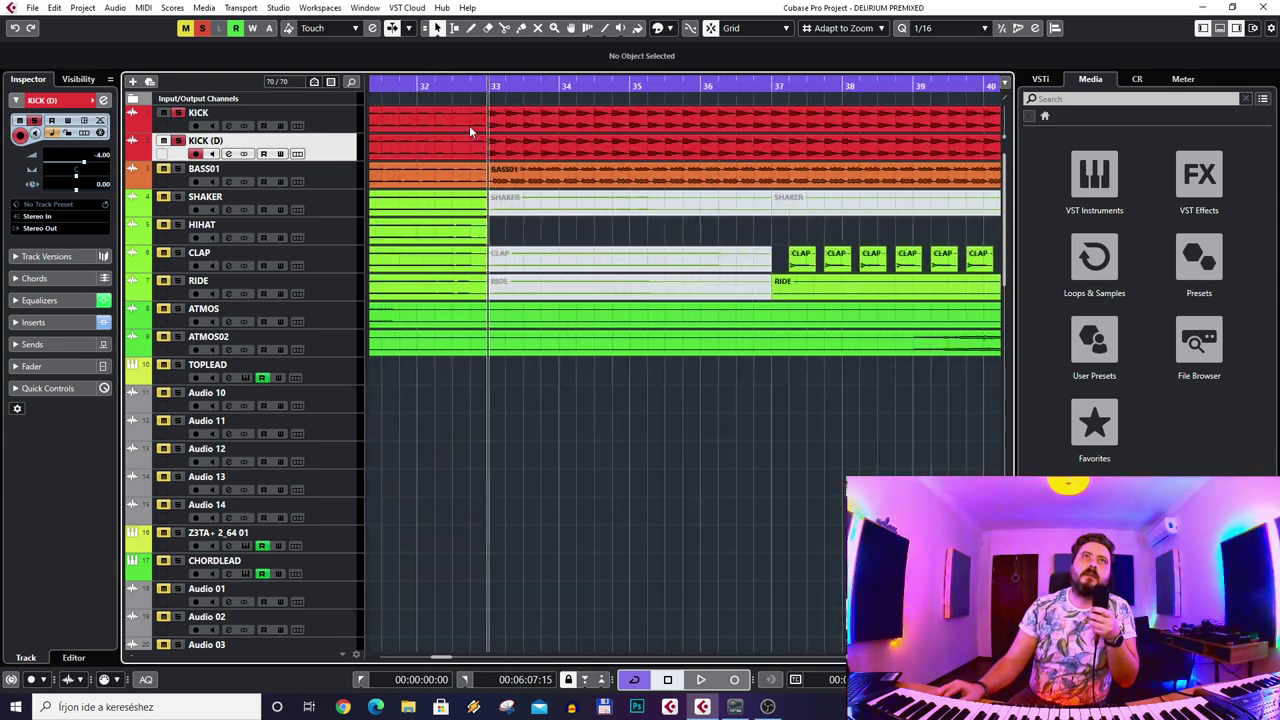
- Select the KICK track and examine the kick, bass and percussion events around bar 33 and through the following bars
click(296, 128)
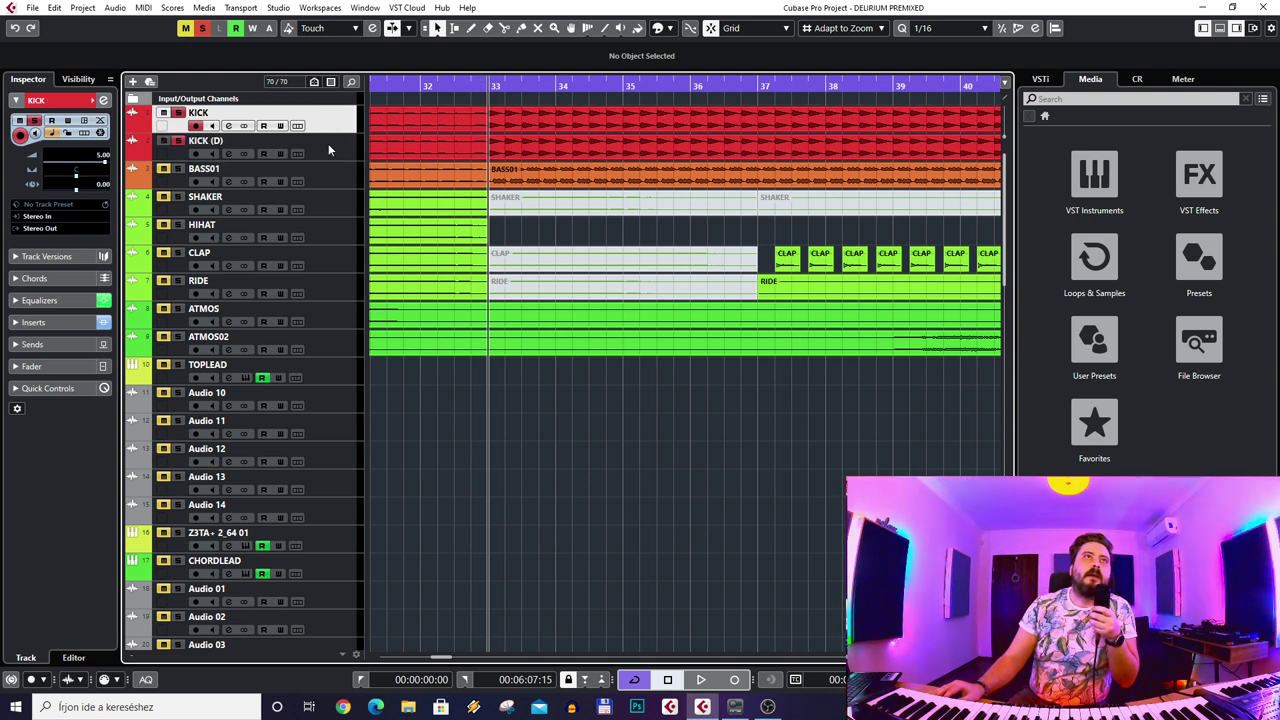
click(330, 144)
click(343, 128)
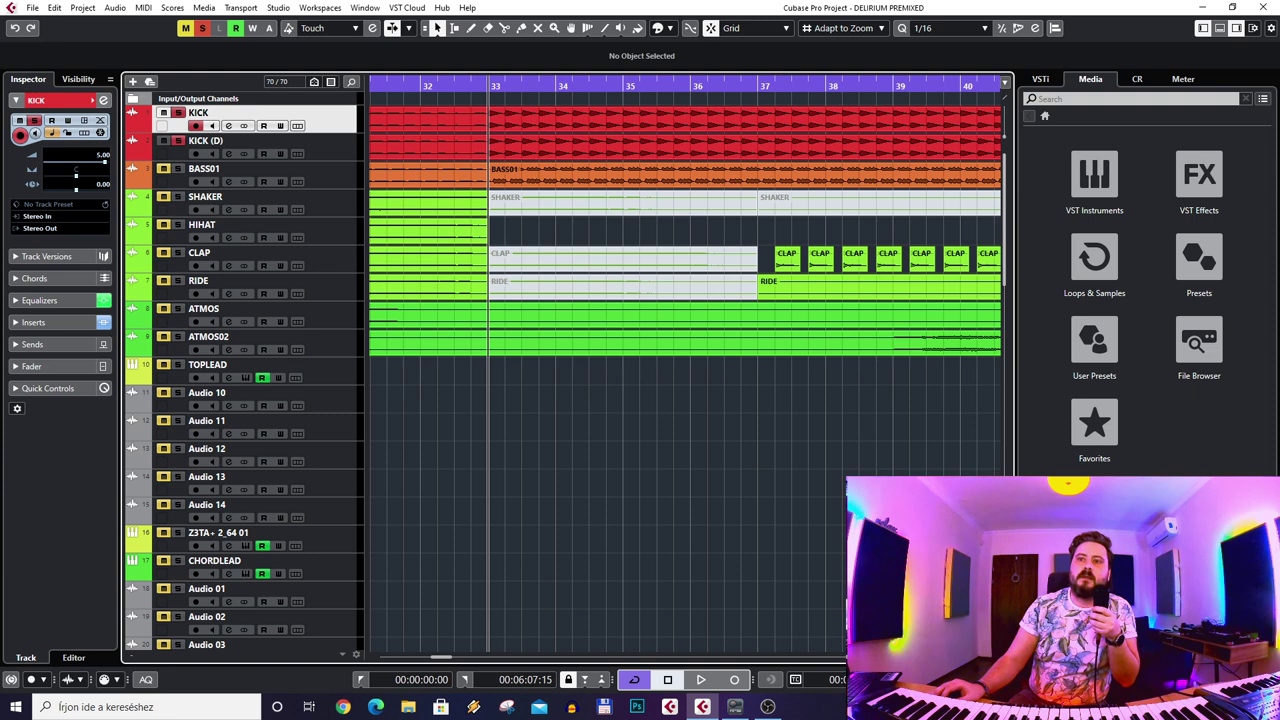
key(g)
key(g)
key(g)
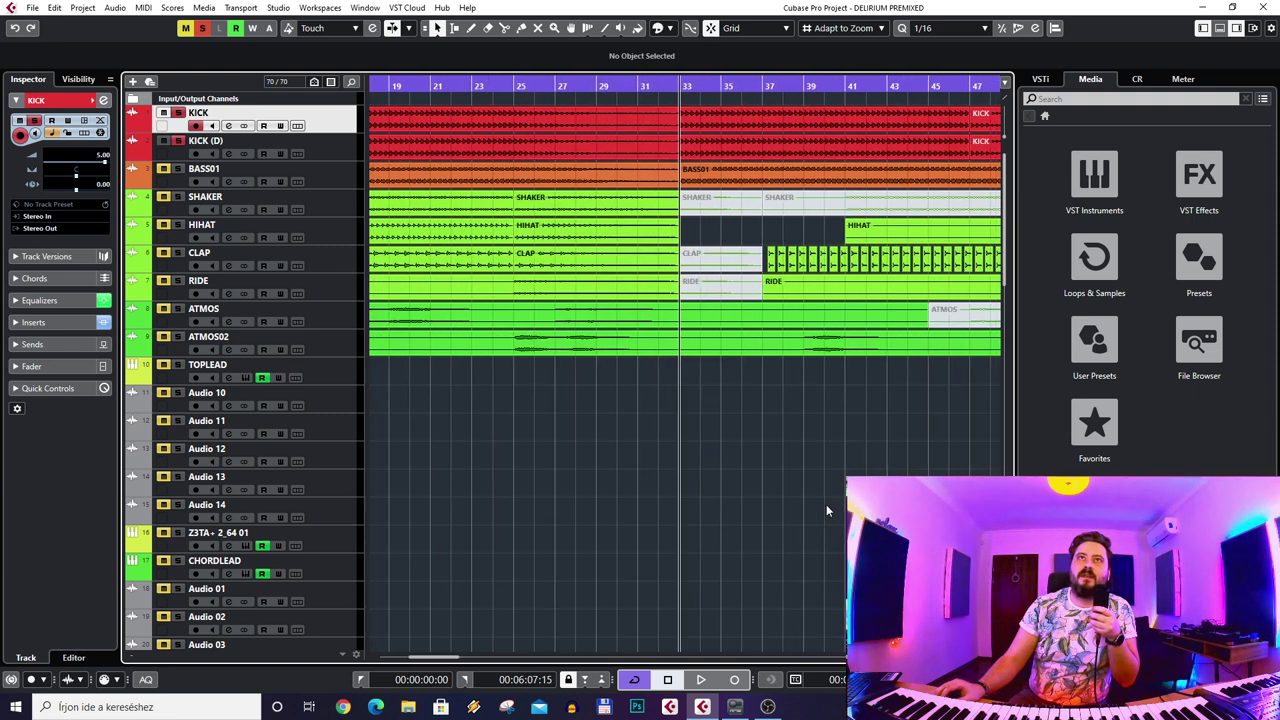
scroll(546, 486, down, 1)
scroll(172, 141, up, 1)
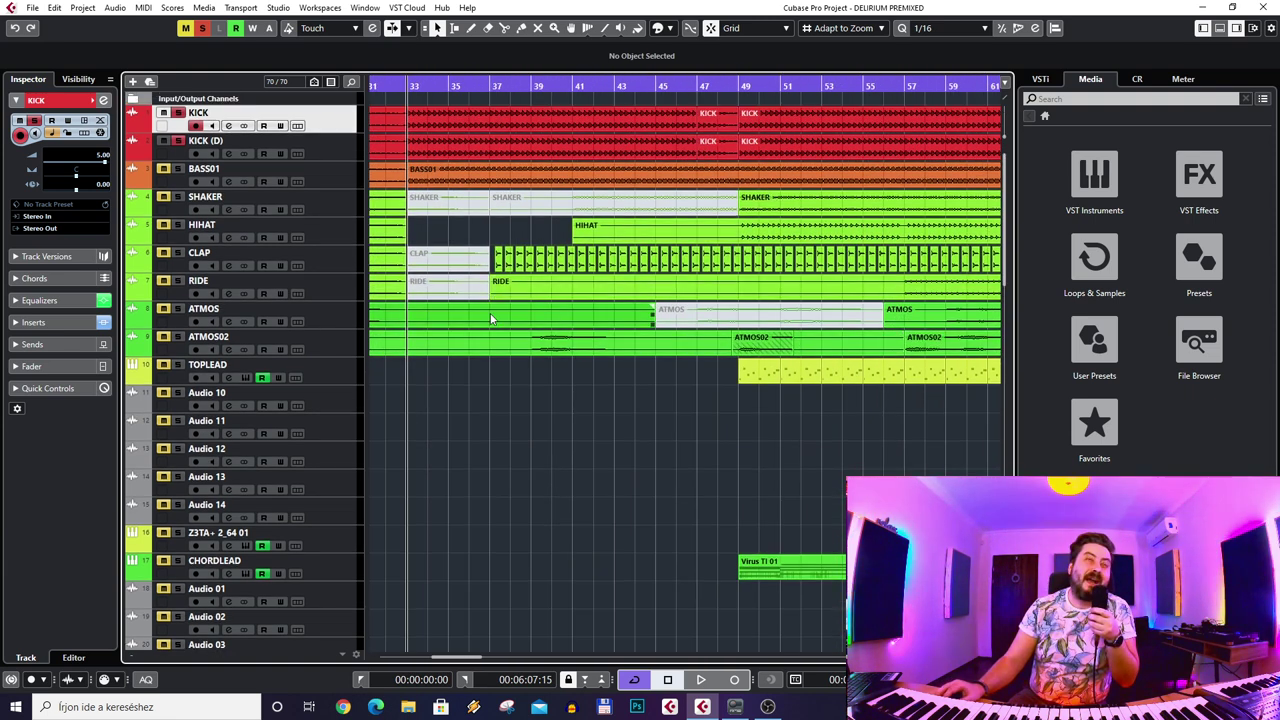
- Inspect the channel settings of the KICK track and show the insert effects of KICK (D)
click(103, 100)
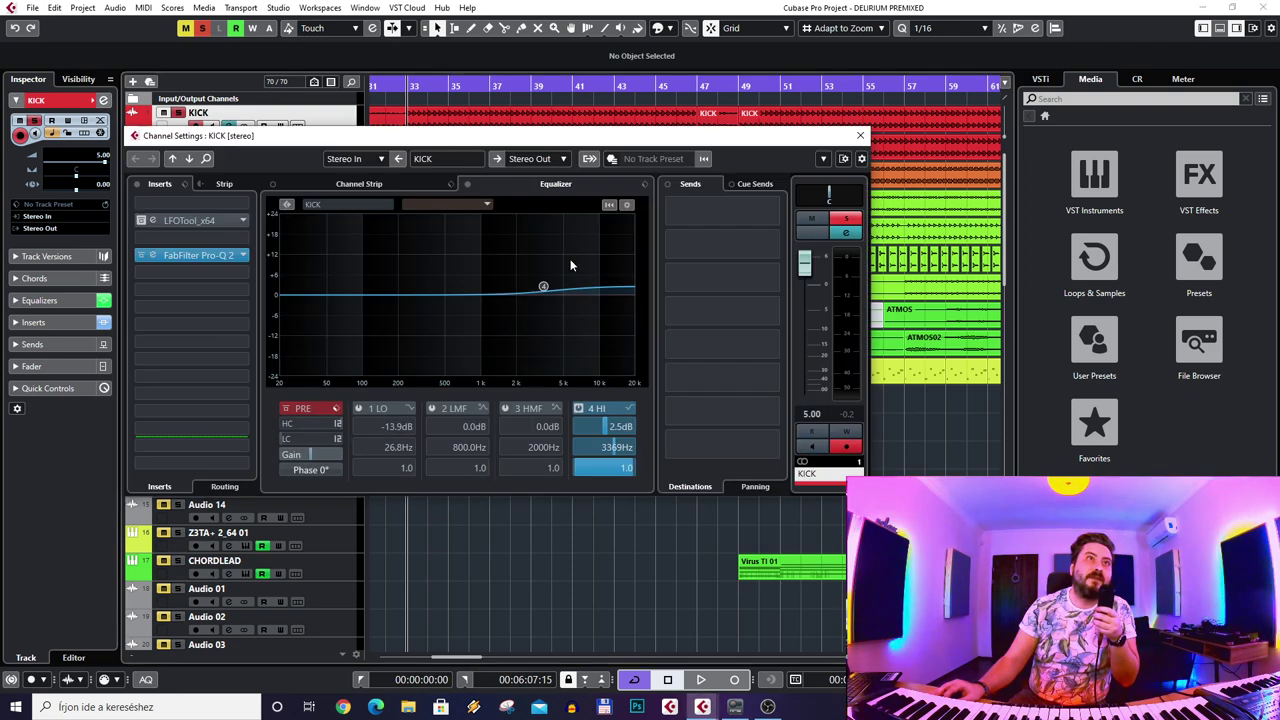
click(860, 135)
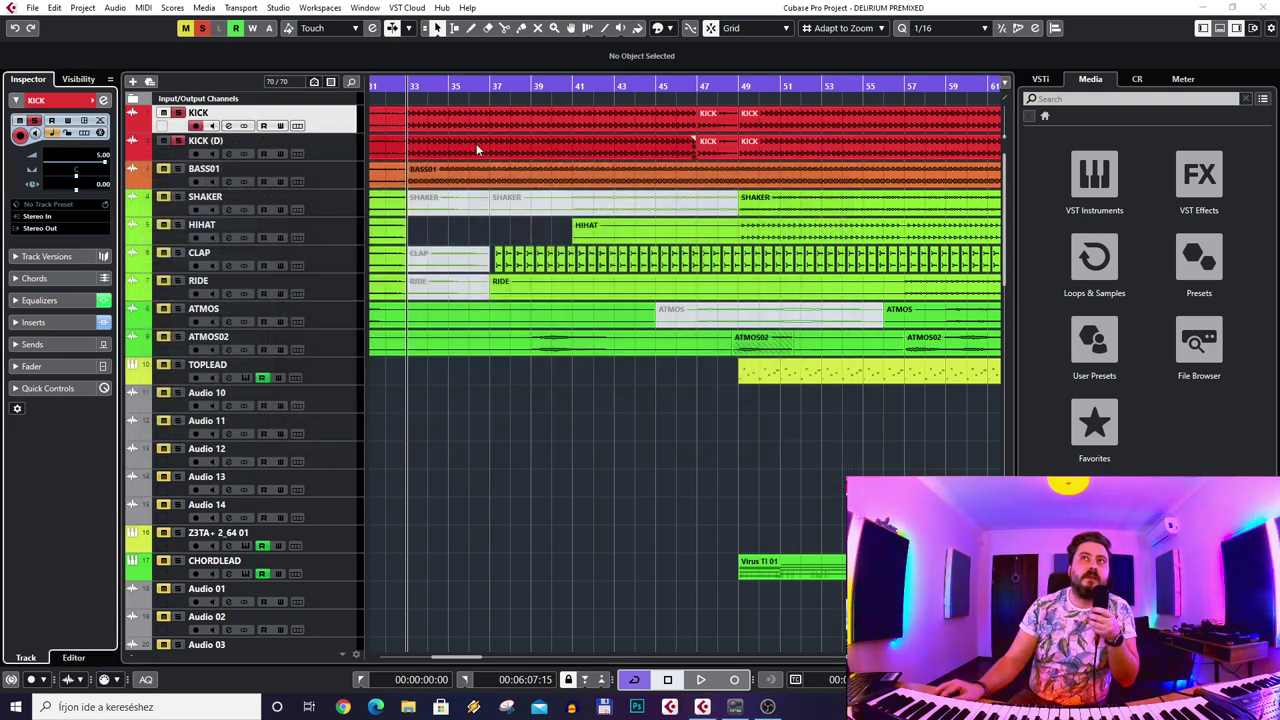
click(46, 323)
click(328, 142)
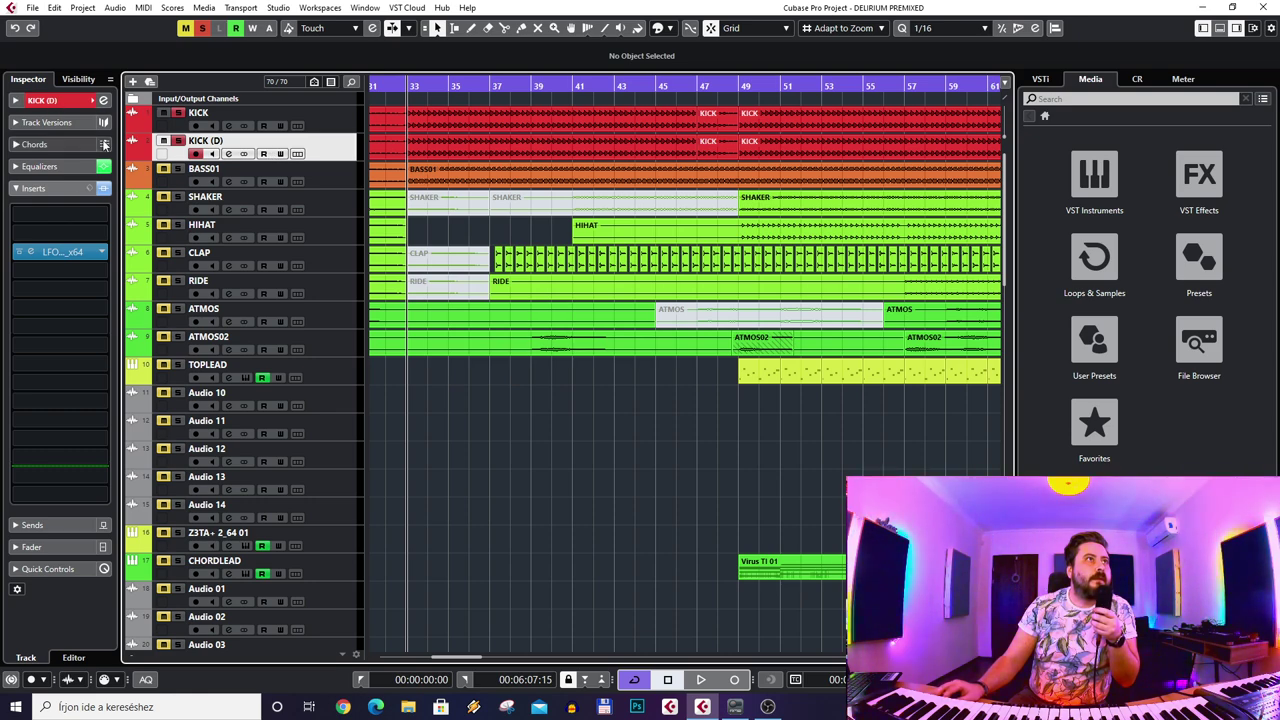
click(102, 101)
click(102, 101)
- Play the soloed kicks from bar 33, stop the playback, and compare the inserts of BASS01 and the kick tracks
click(345, 180)
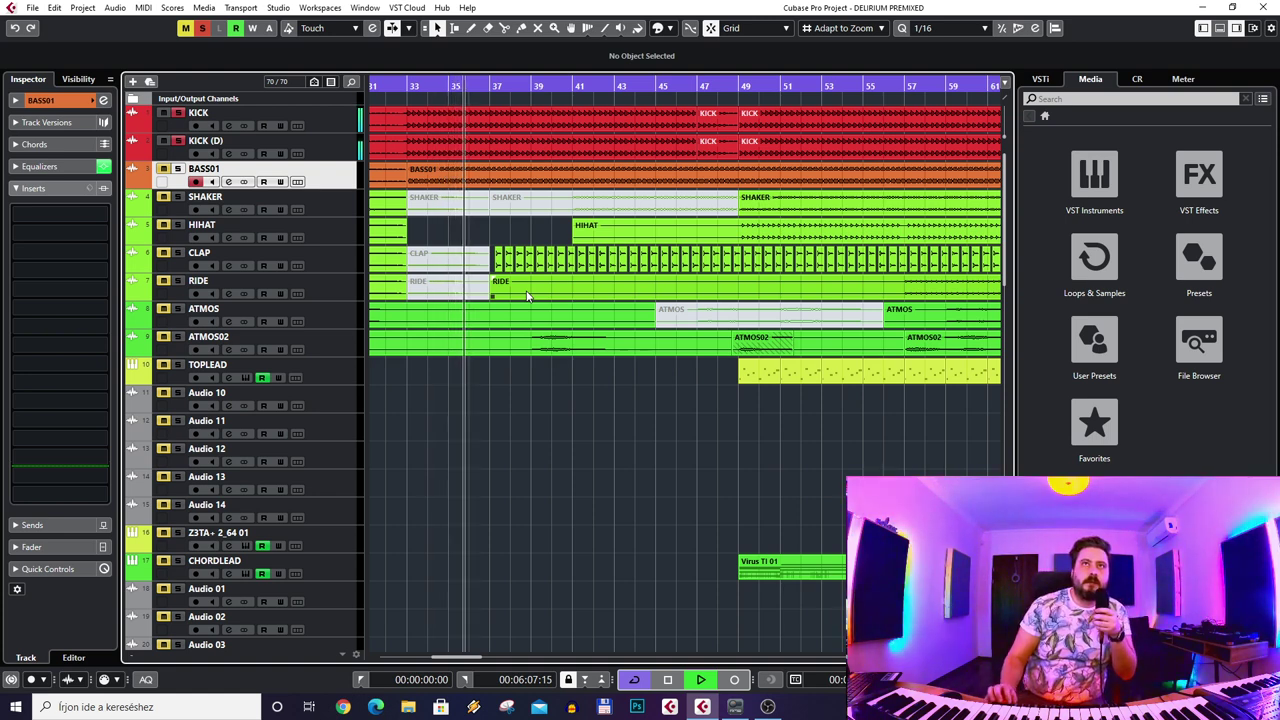
key(space)
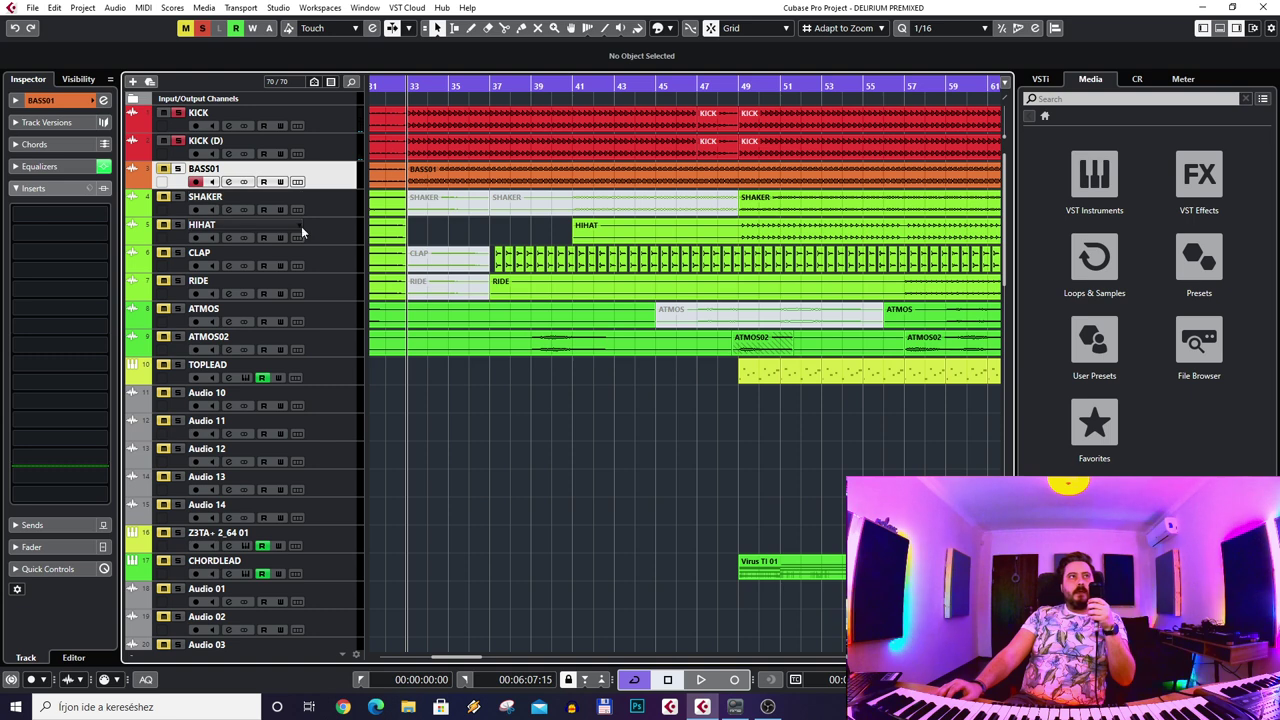
click(336, 152)
key(Up)
key(Down)
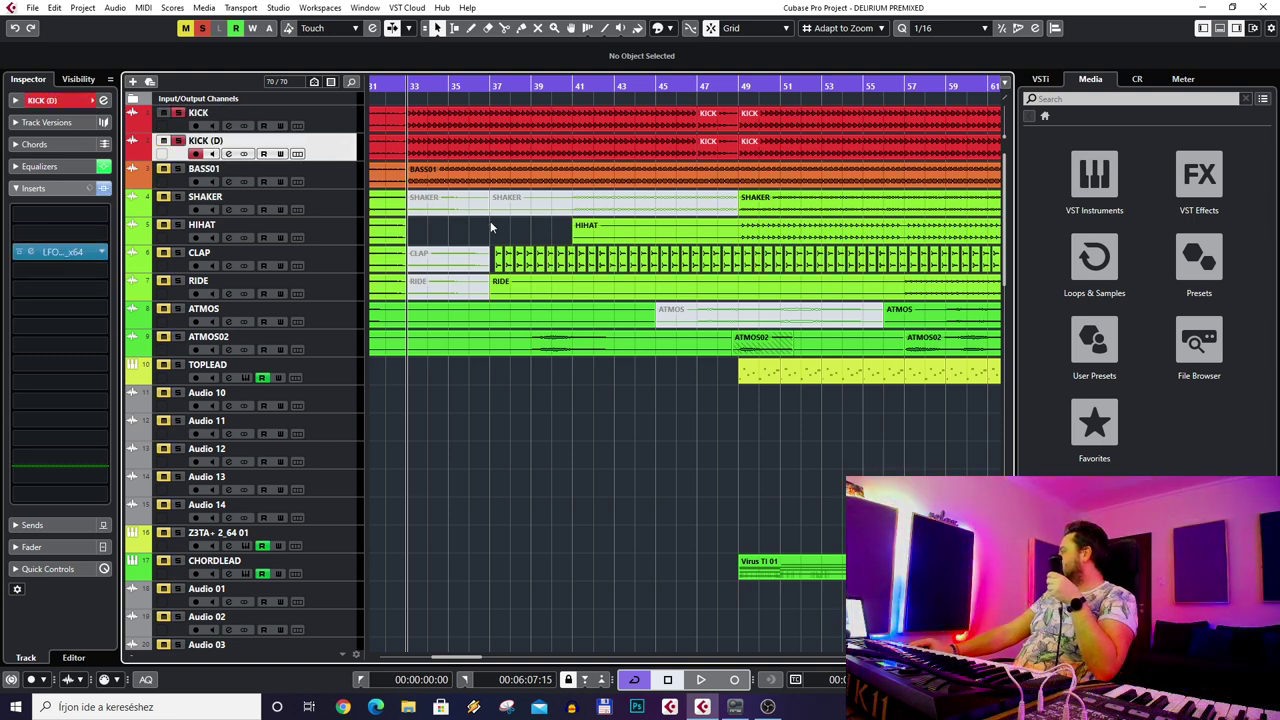
- Audition BASS01 soloed together with both kicks from bar 33, showing its basic track settings, and stop the playback
key(space)
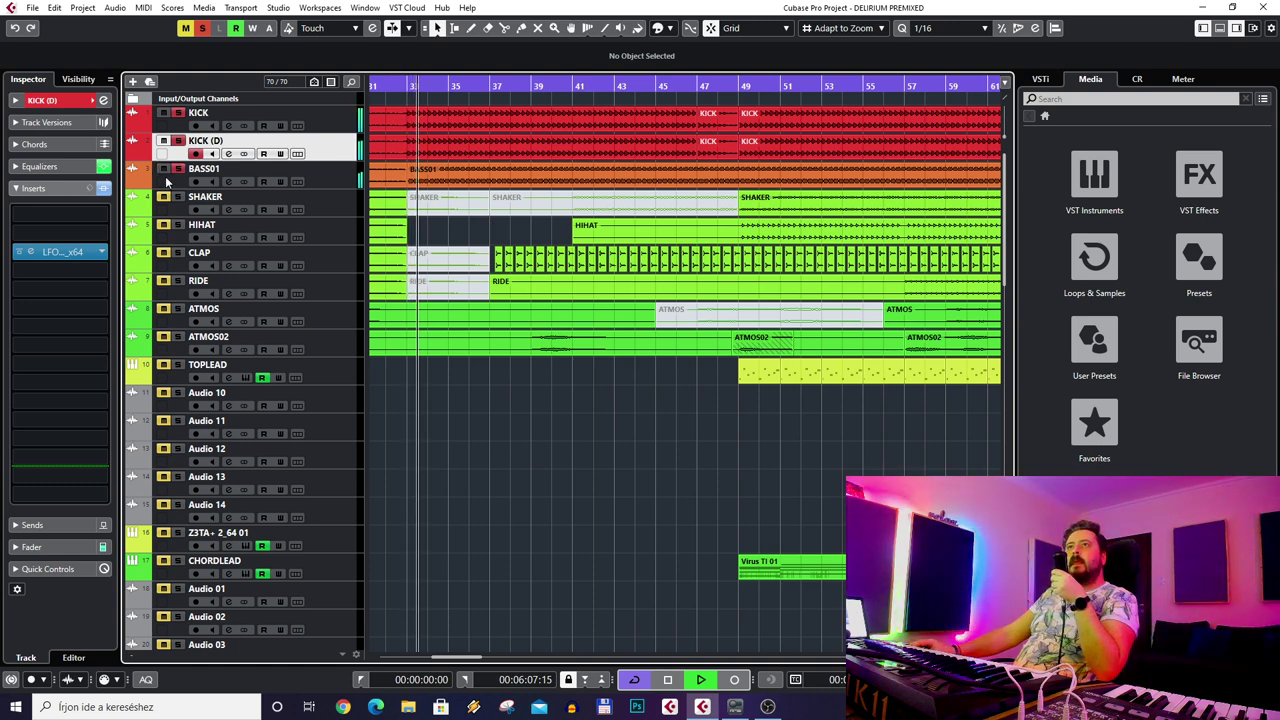
click(170, 183)
click(30, 100)
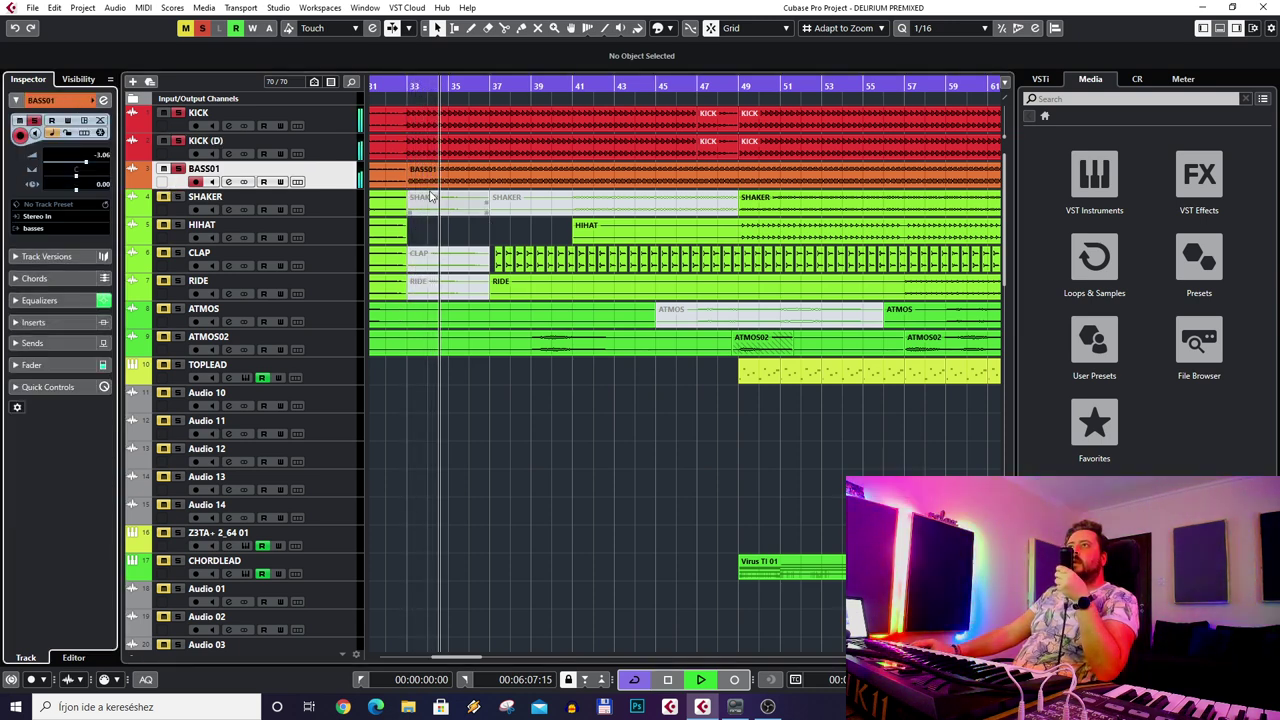
key(space)
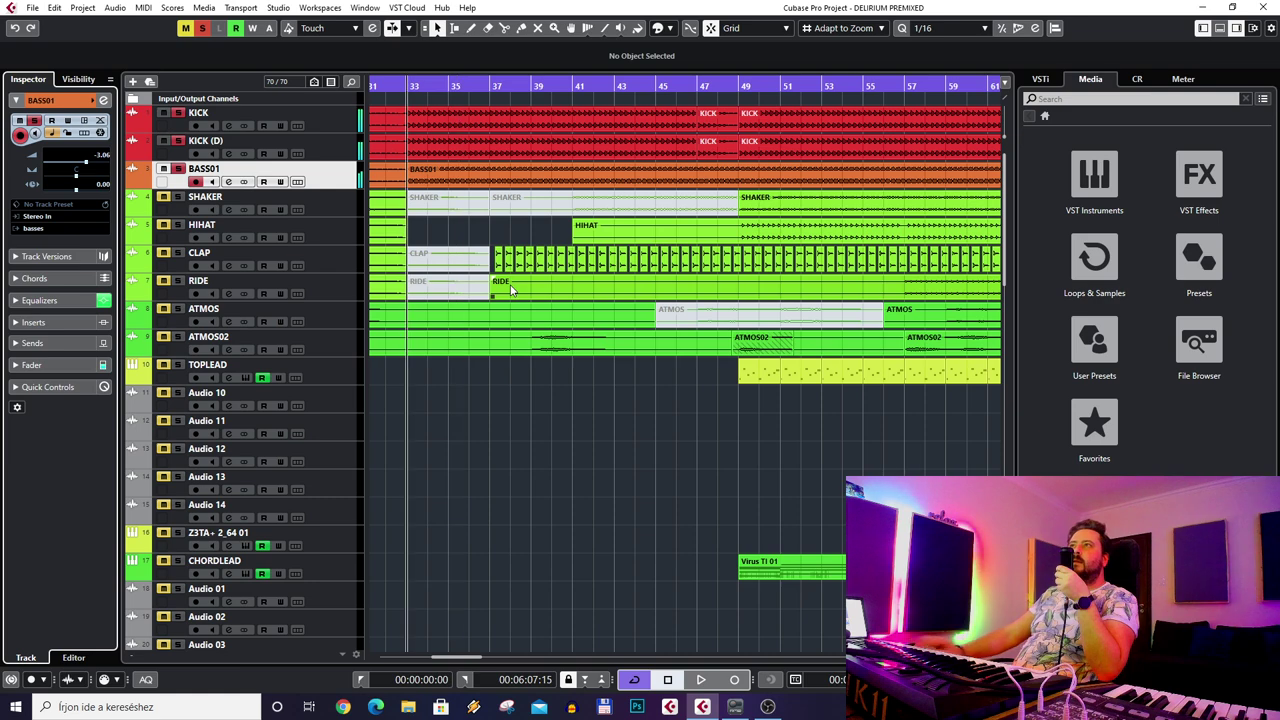
- Examine the full arrangement from bar 1 onward, from the kick tracks down to the bass, synth and vocal tracks
key(g)
key(g)
key(g)
key(g)
key(g)
key(h)
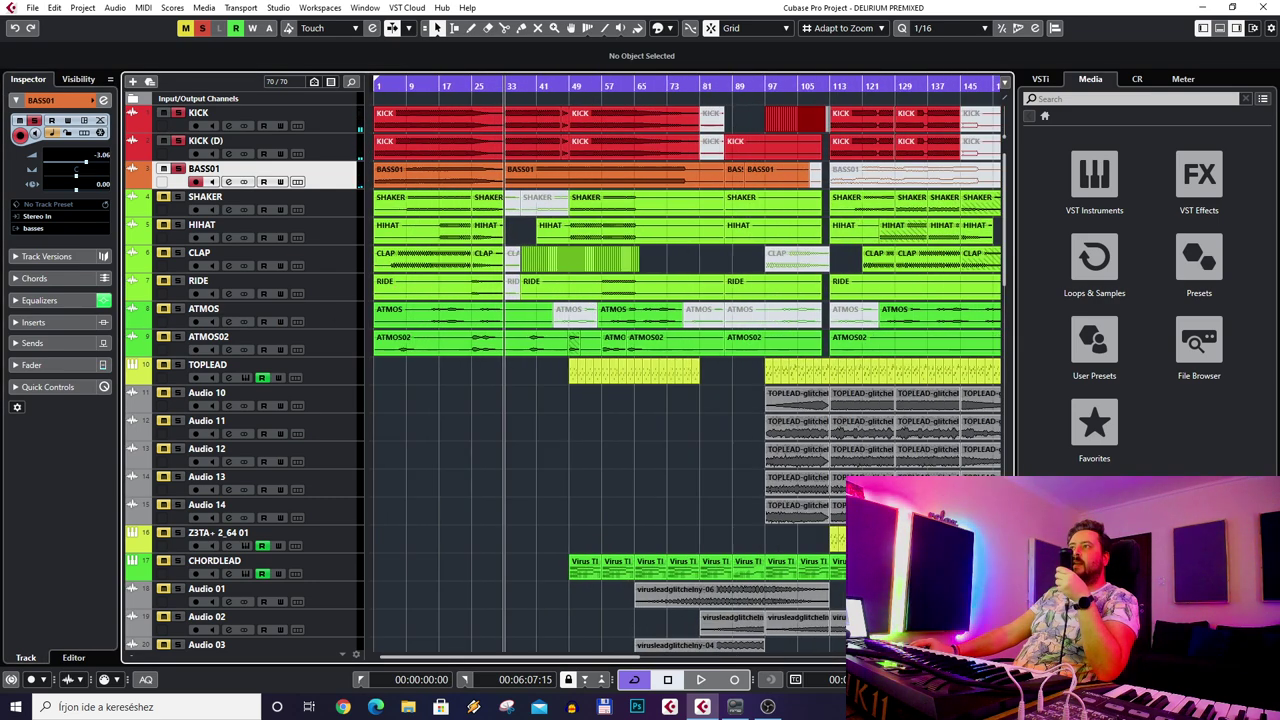
scroll(646, 473, down, 10)
scroll(637, 462, up, 10)
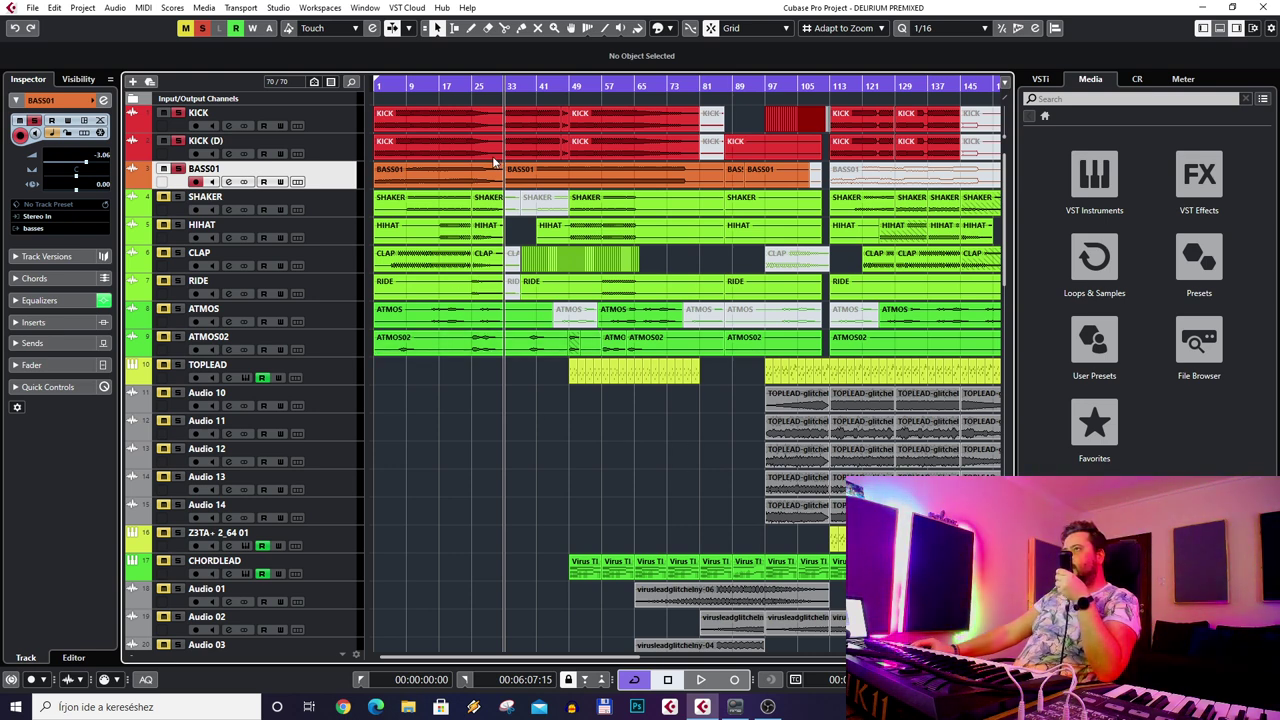
scroll(511, 289, down, 20)
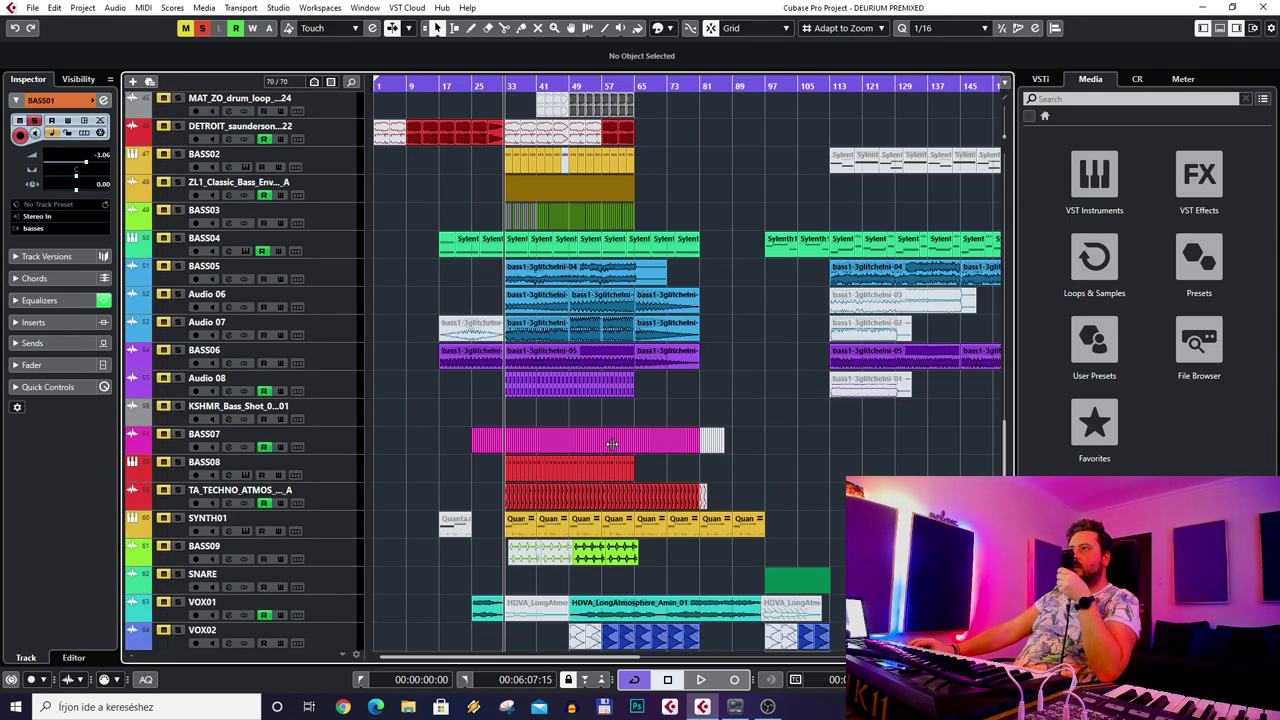
scroll(596, 451, up, 20)
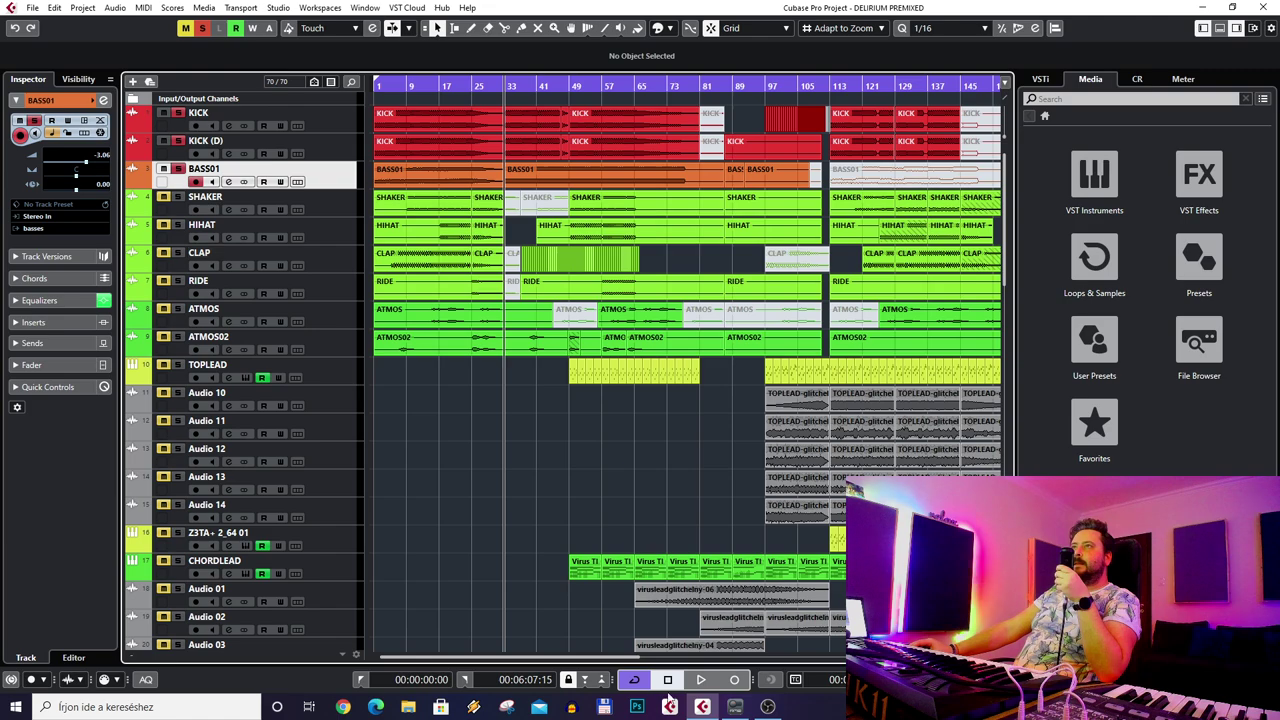
- Select the BASS01 event at bar 33, play it with the kicks while showing its equalizer, and continue playback from bar 41 with CLAP soloed
double_click(530, 178)
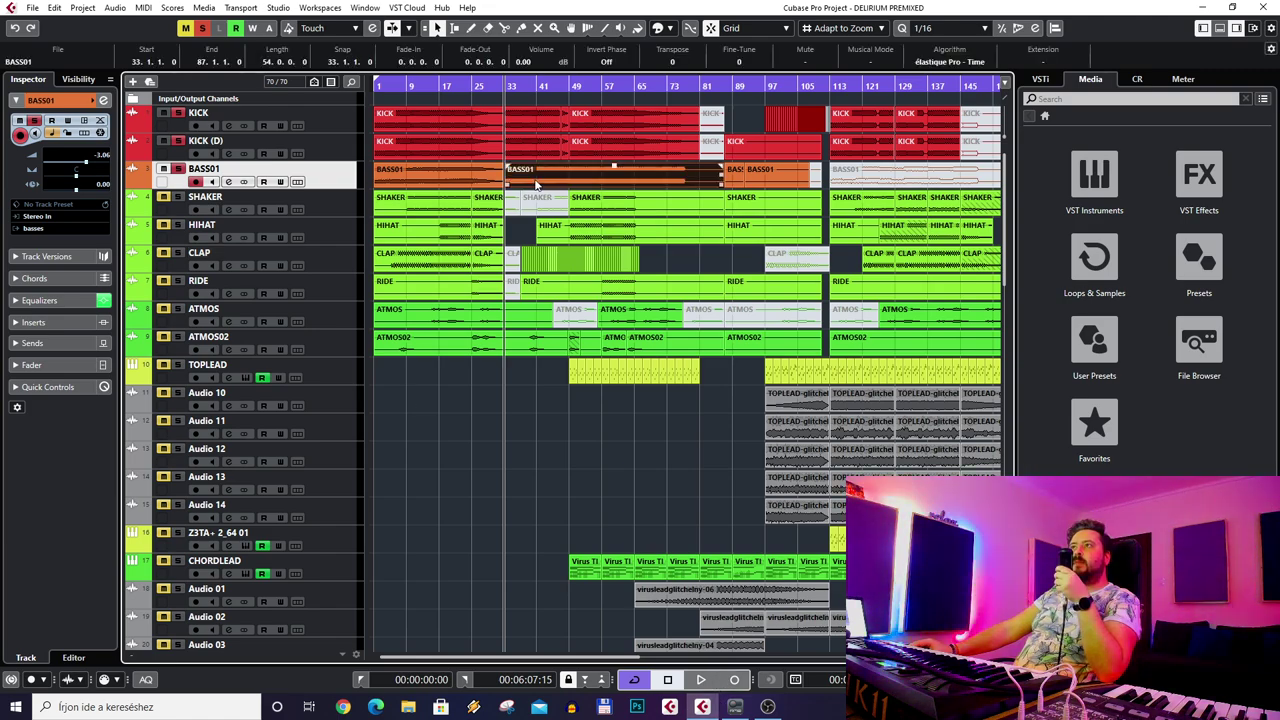
key(Escape)
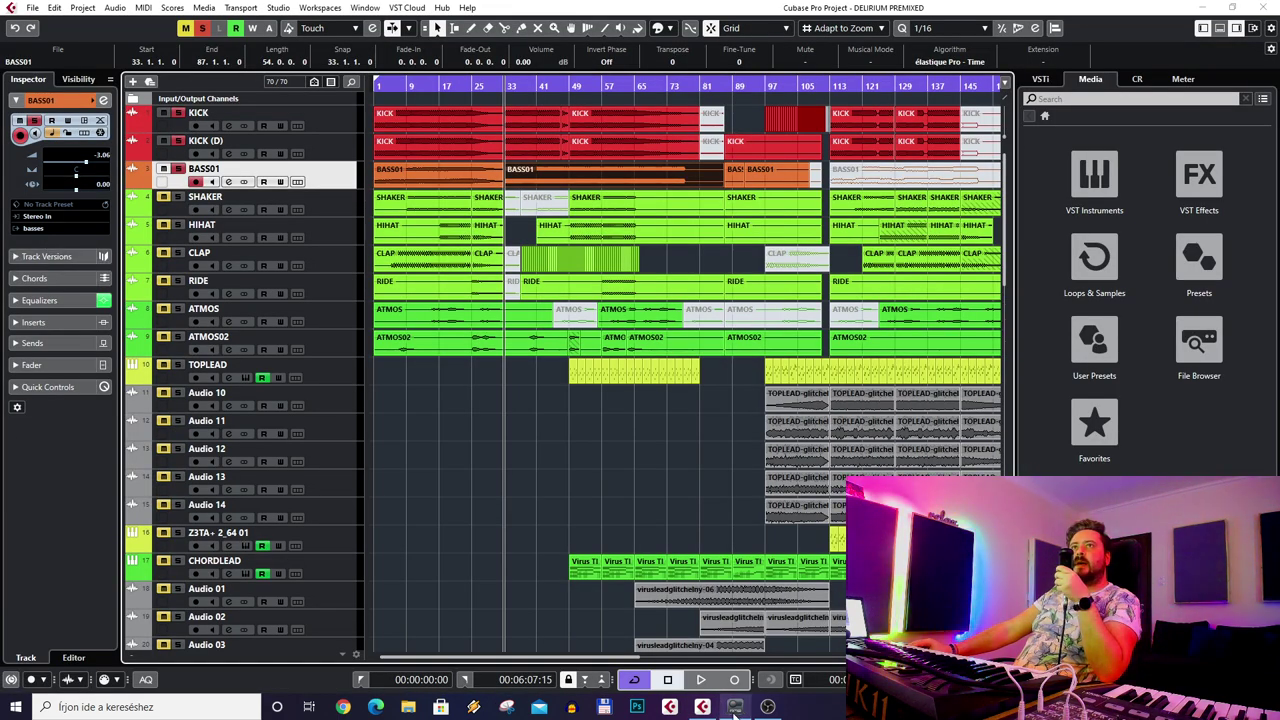
click(702, 680)
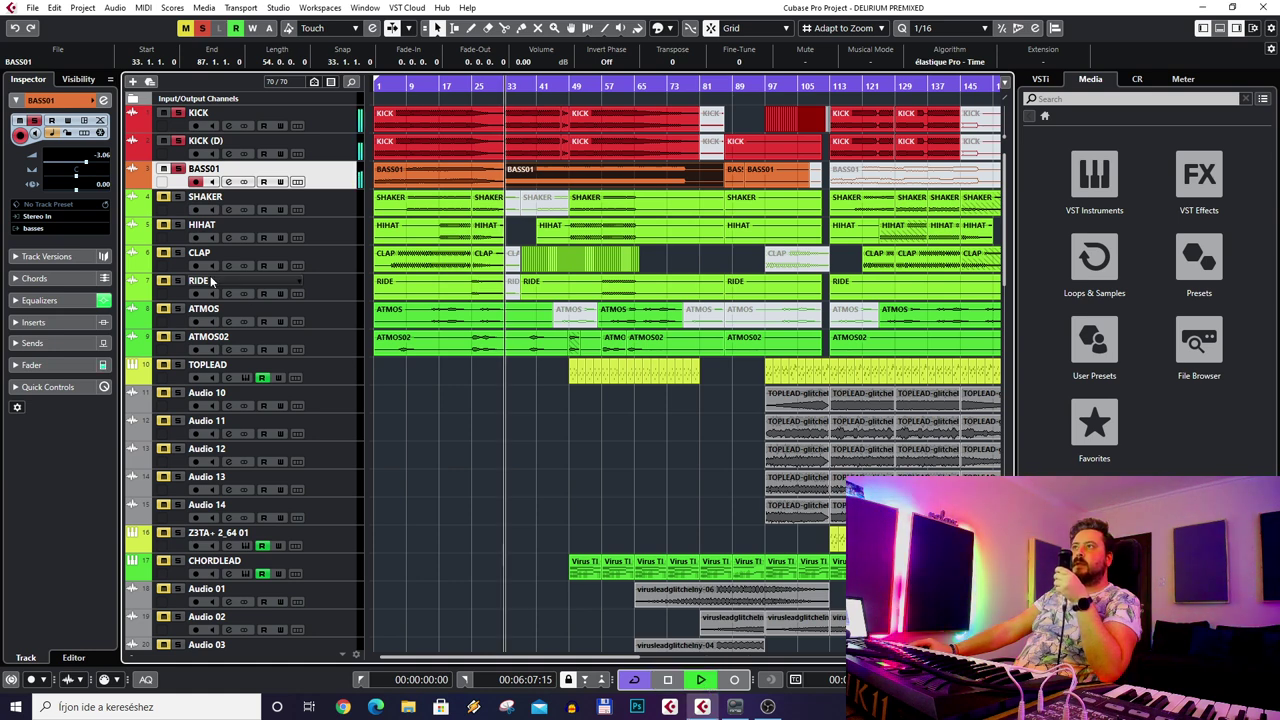
click(40, 300)
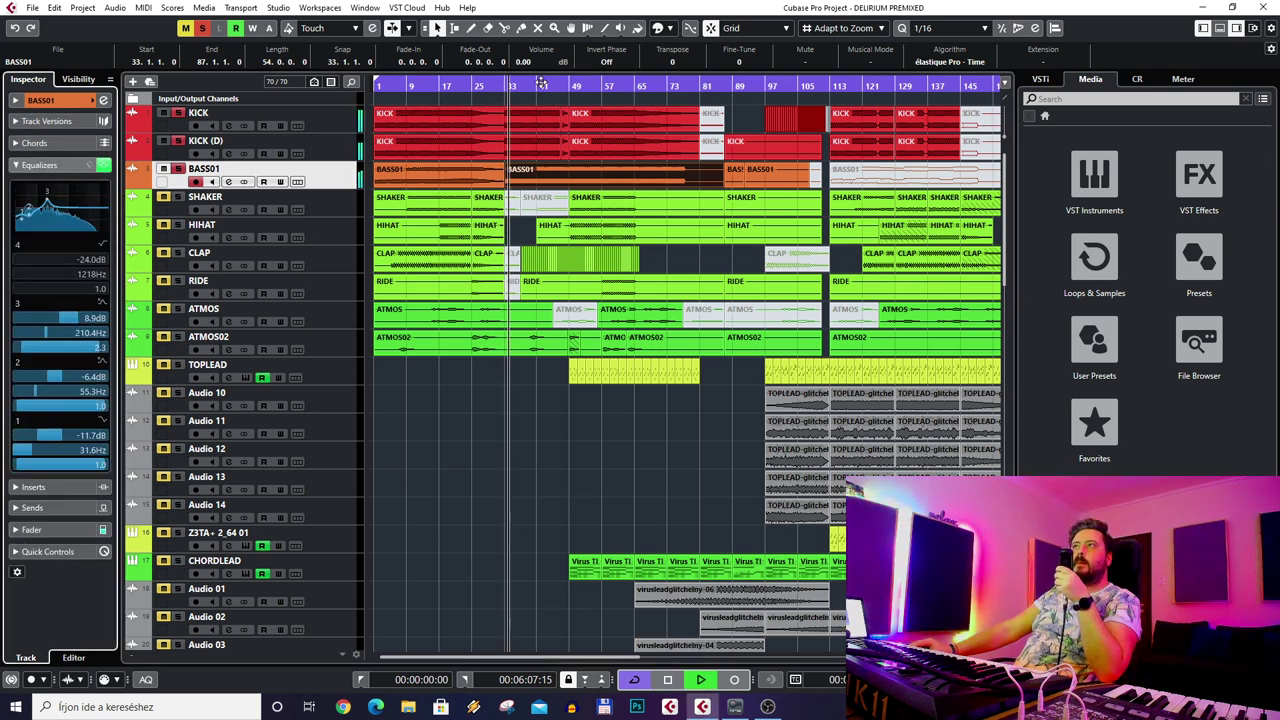
click(549, 95)
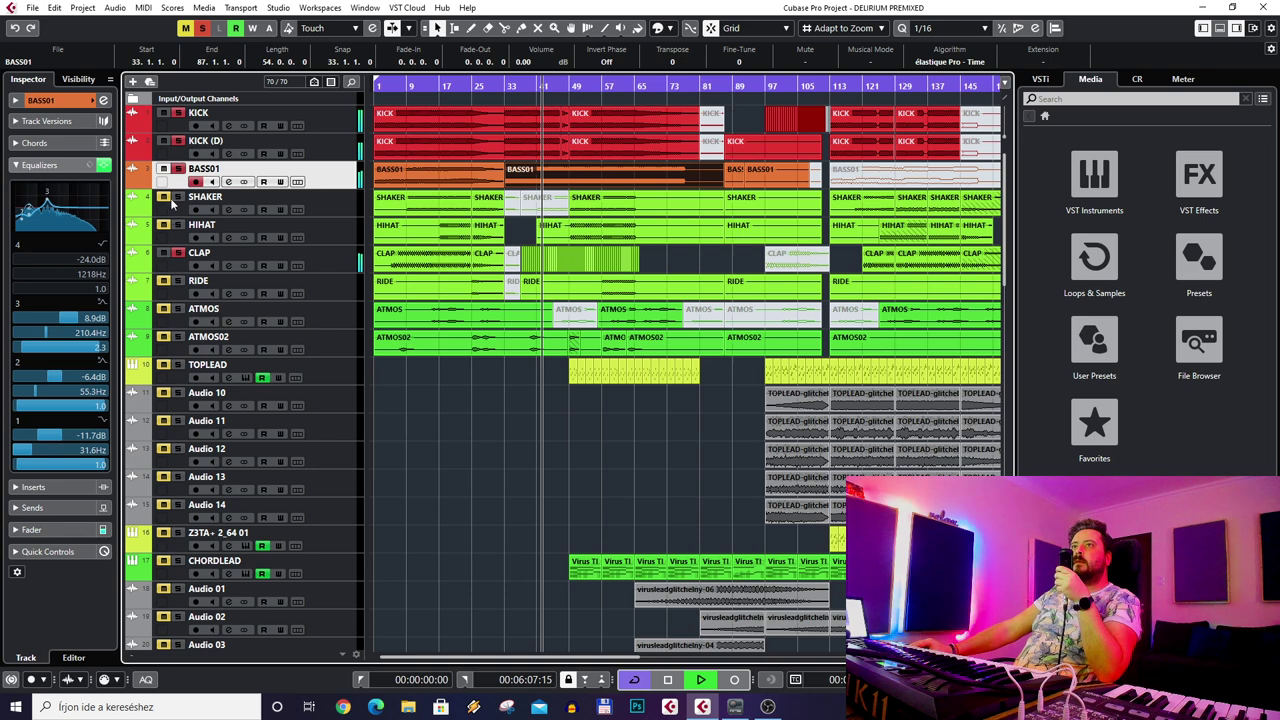
- Deactivate all solos and solo the percussion and effect tracks from PERC01 through FX014_DANCE_140_X_SC1 one by one during playback
click(202, 29)
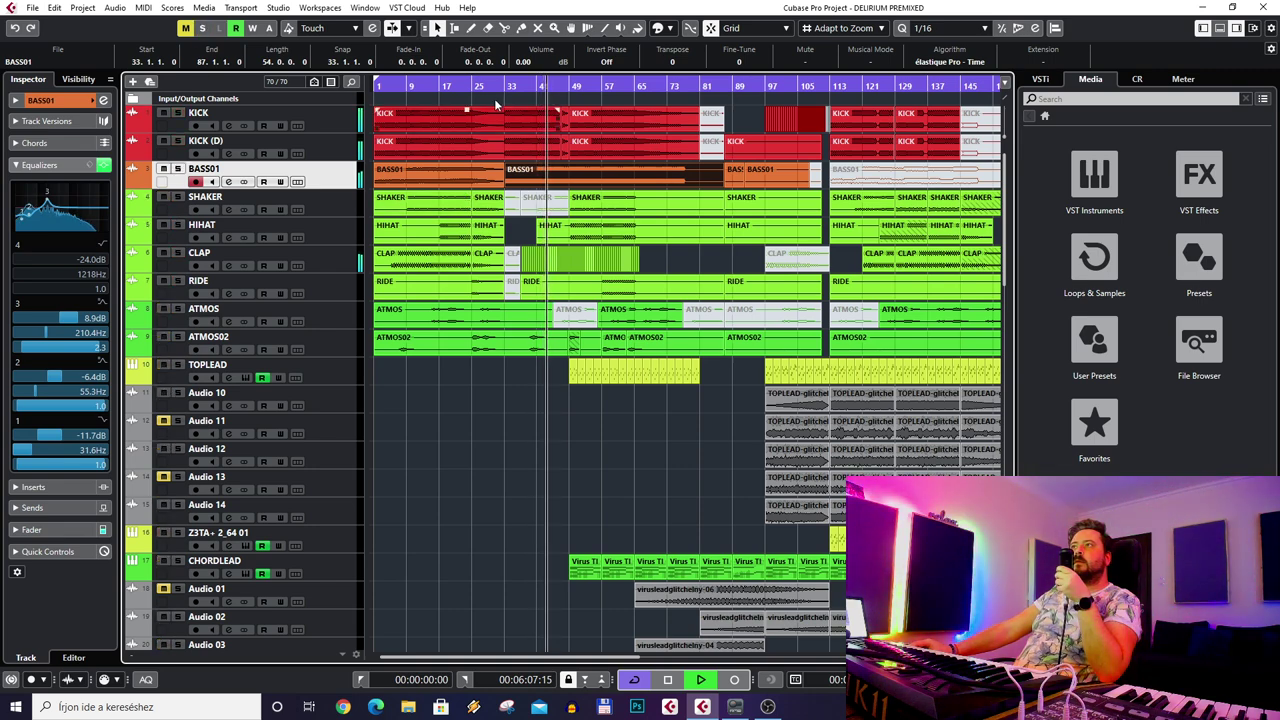
scroll(466, 340, up, 3)
scroll(466, 340, down, 10)
scroll(445, 358, down, 2)
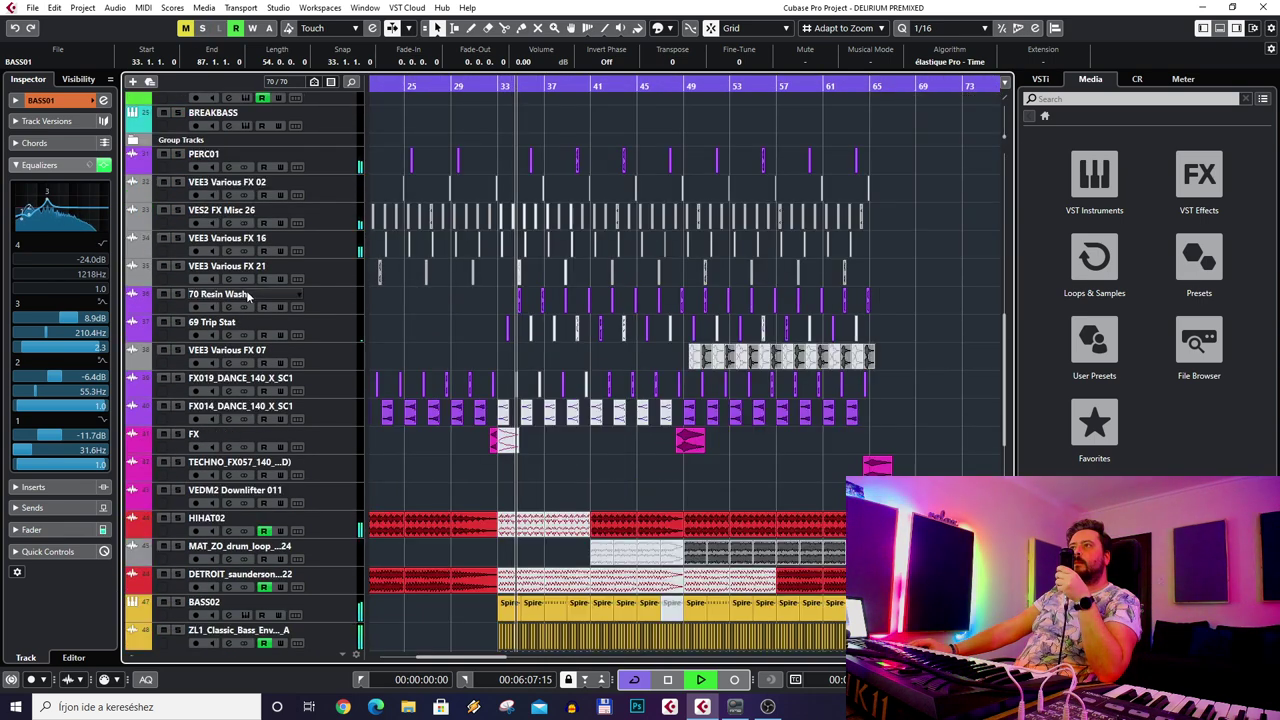
click(178, 154)
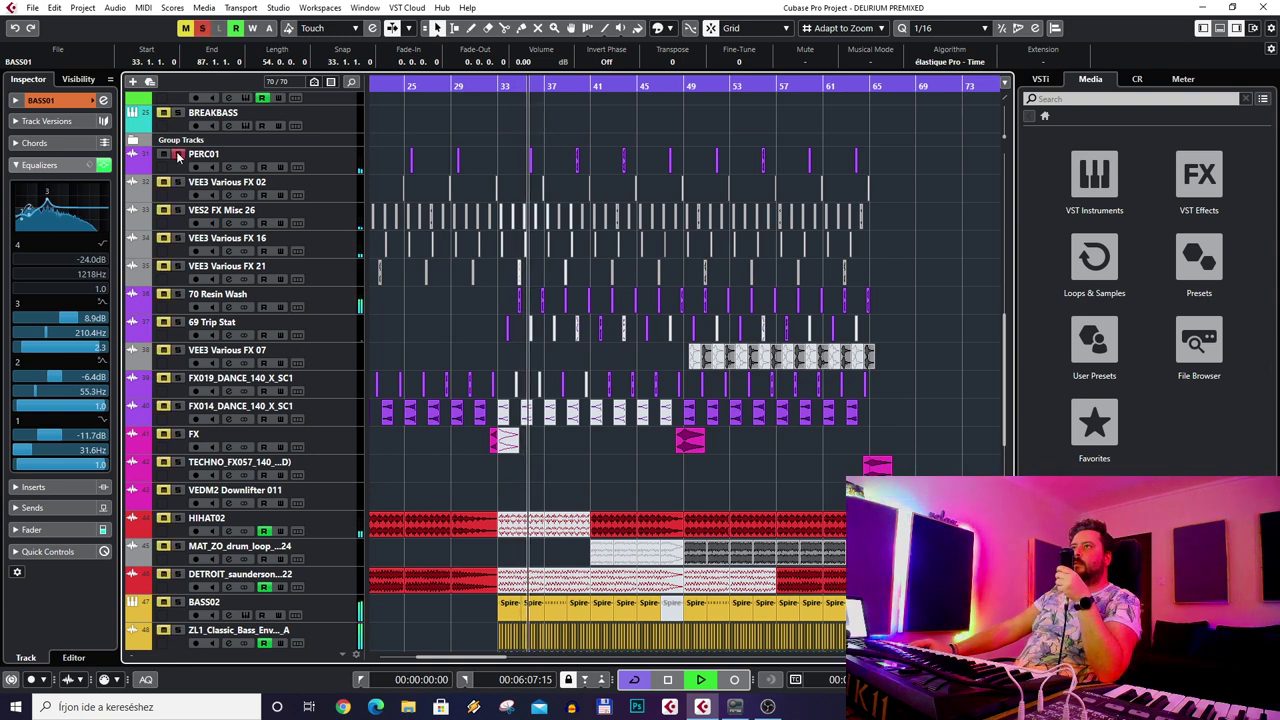
click(178, 182)
click(178, 210)
click(178, 238)
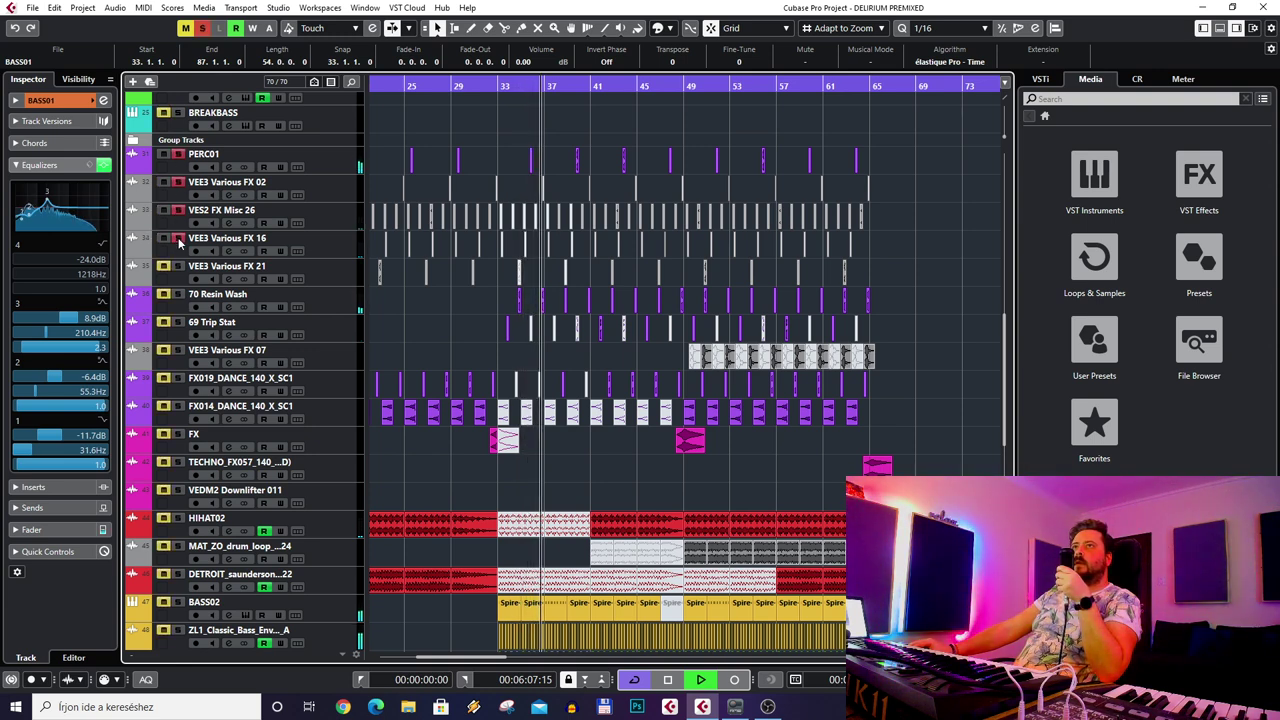
click(178, 266)
click(180, 300)
click(178, 294)
click(178, 322)
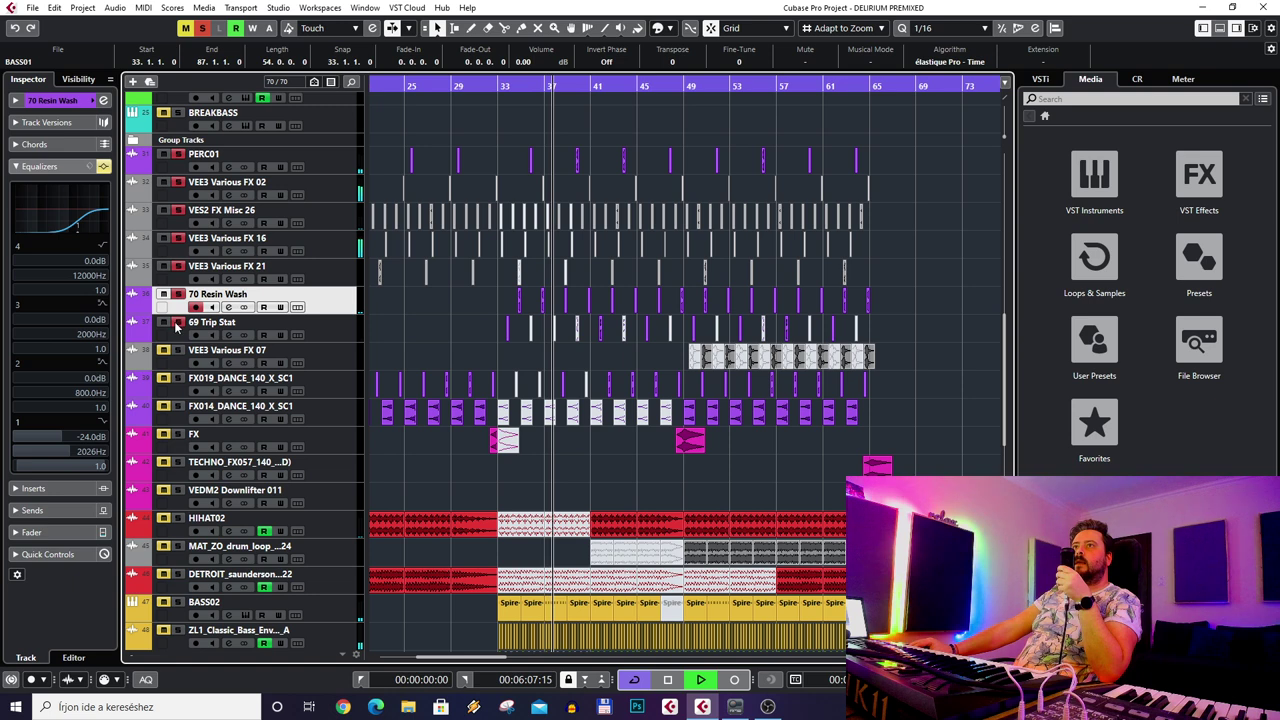
click(178, 350)
click(178, 378)
click(178, 396)
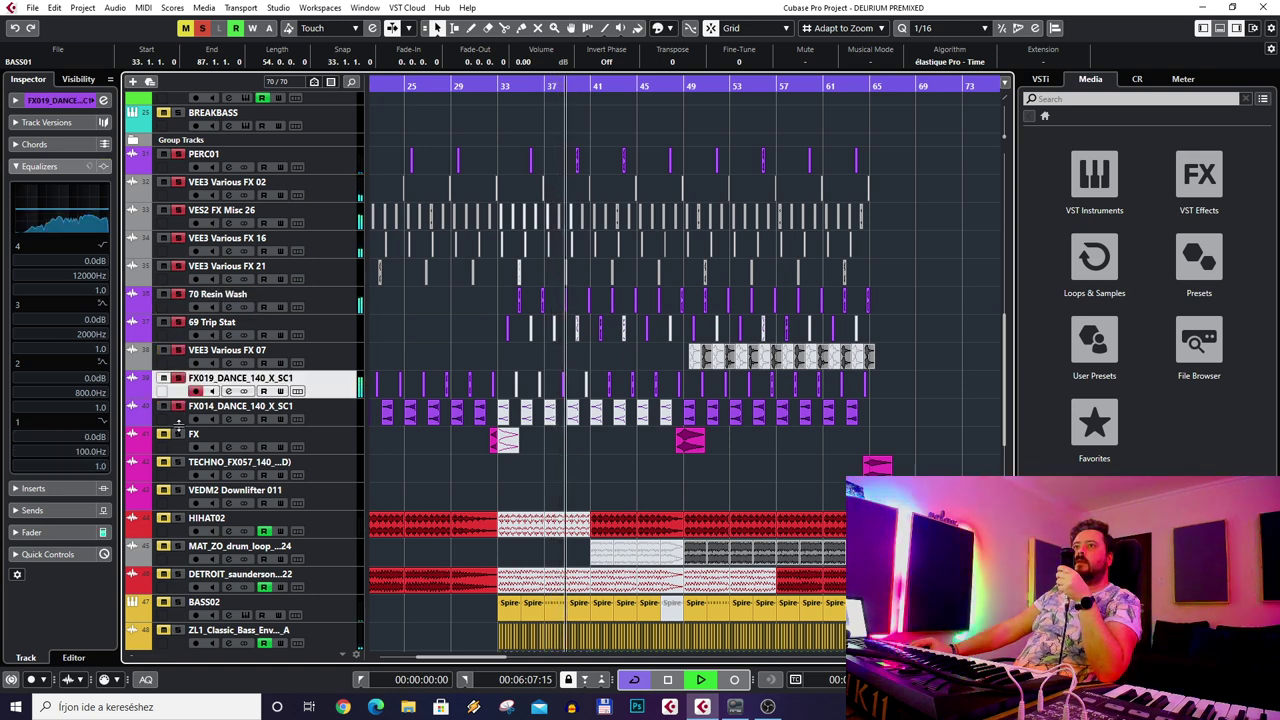
- Deselect the BASS01 event, add the FX, HIHAT02 and MAT_ZO drum loop tracks to the soloed percussion, and stop the playback
scroll(505, 330, up, 10)
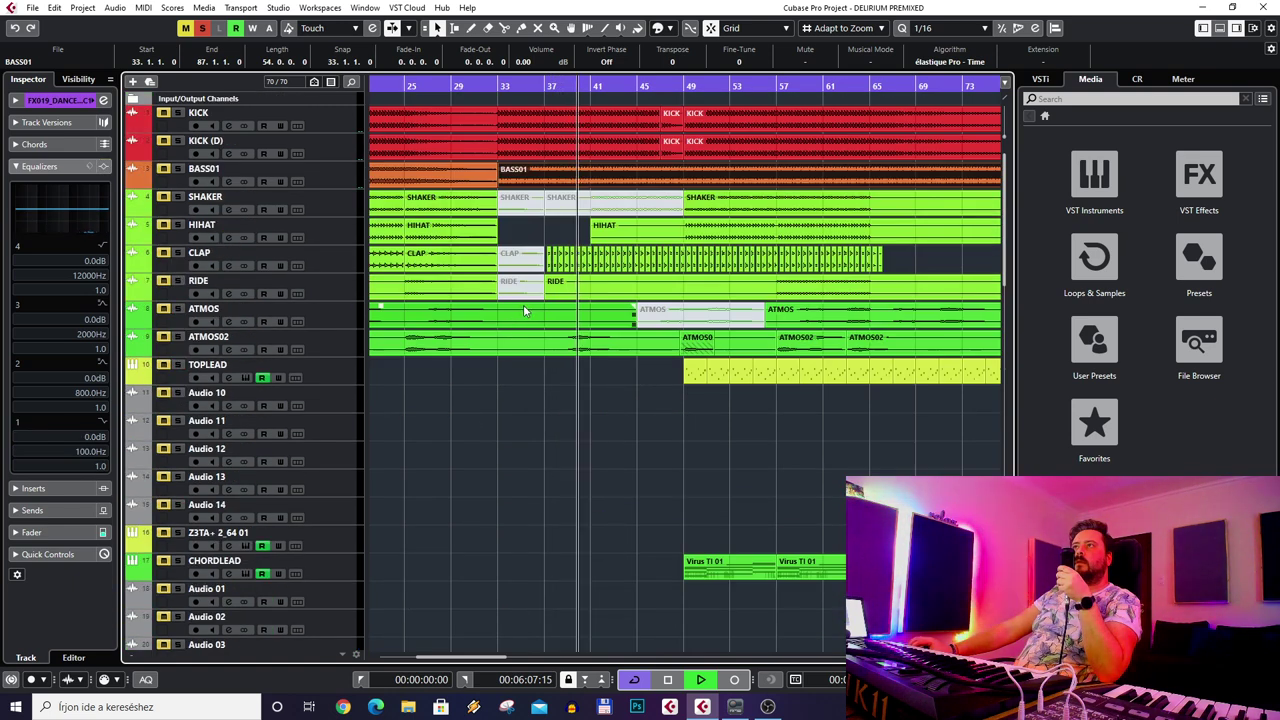
click(508, 401)
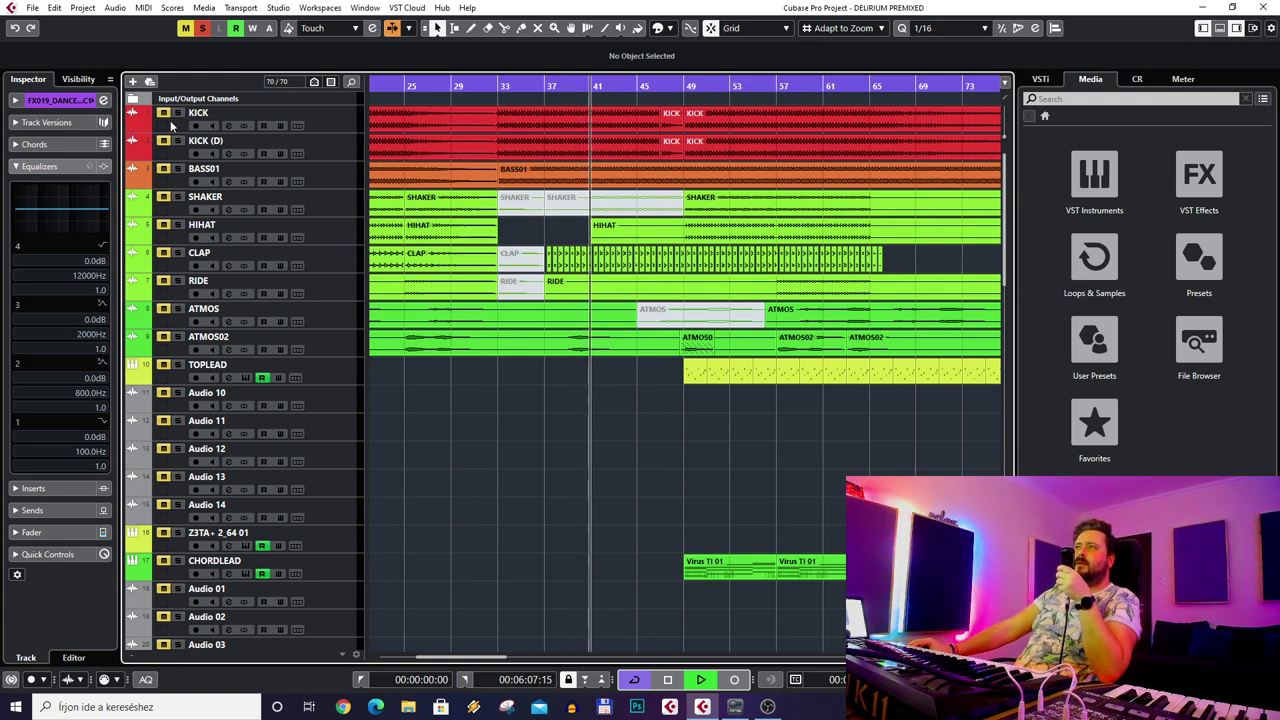
scroll(467, 250, down, 10)
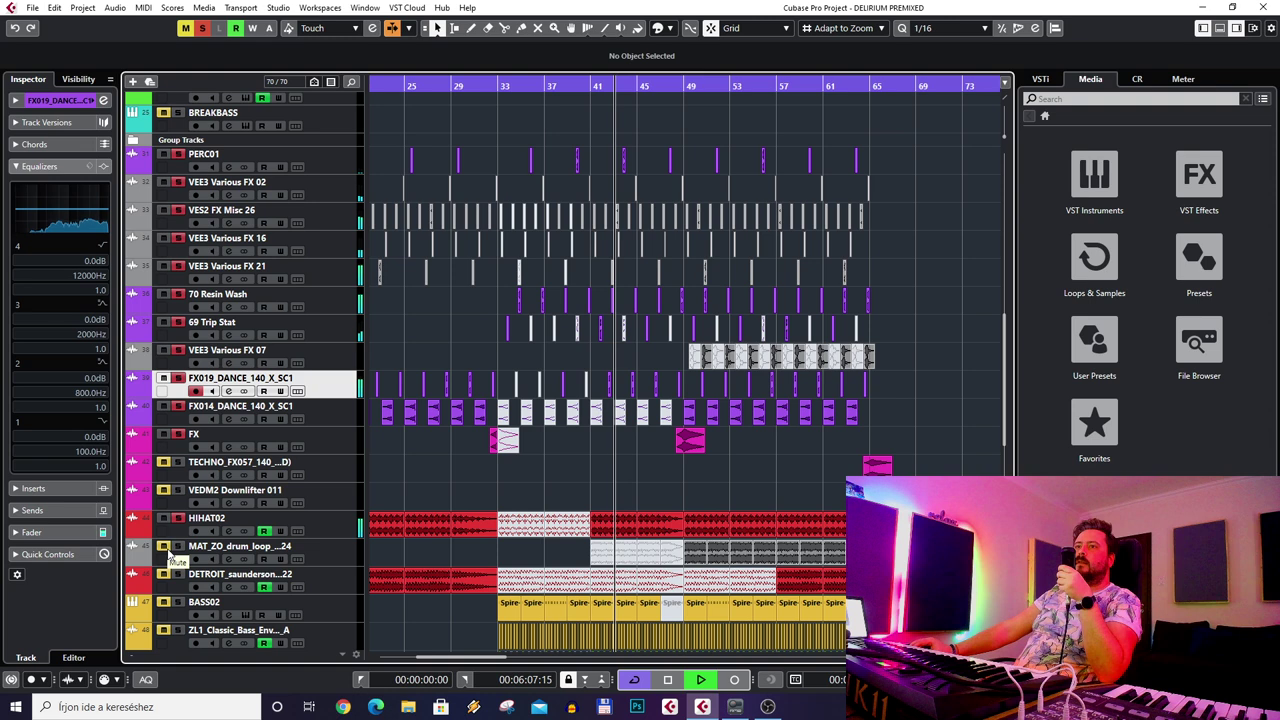
click(169, 555)
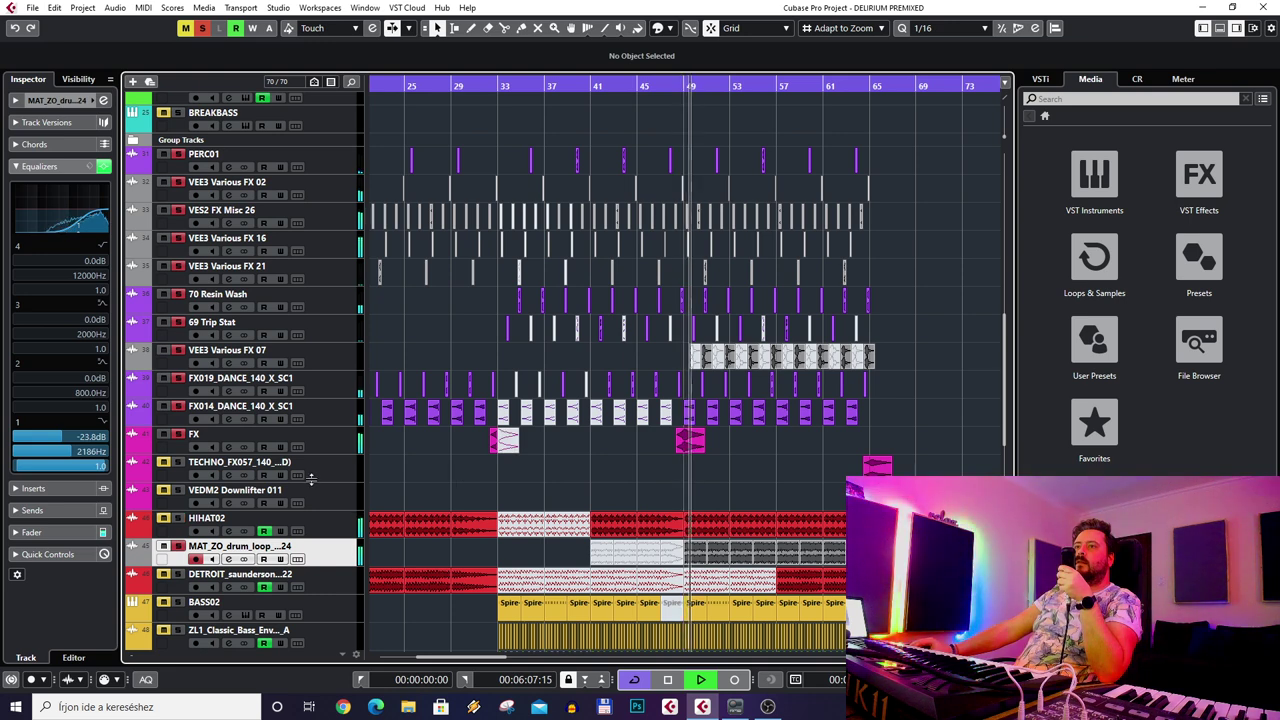
key(space)
- Deactivate all solos, solo only the MAT_ZO drum loop track, and view its events from bar 49 onward
scroll(560, 300, up, 5)
scroll(440, 255, down, 8)
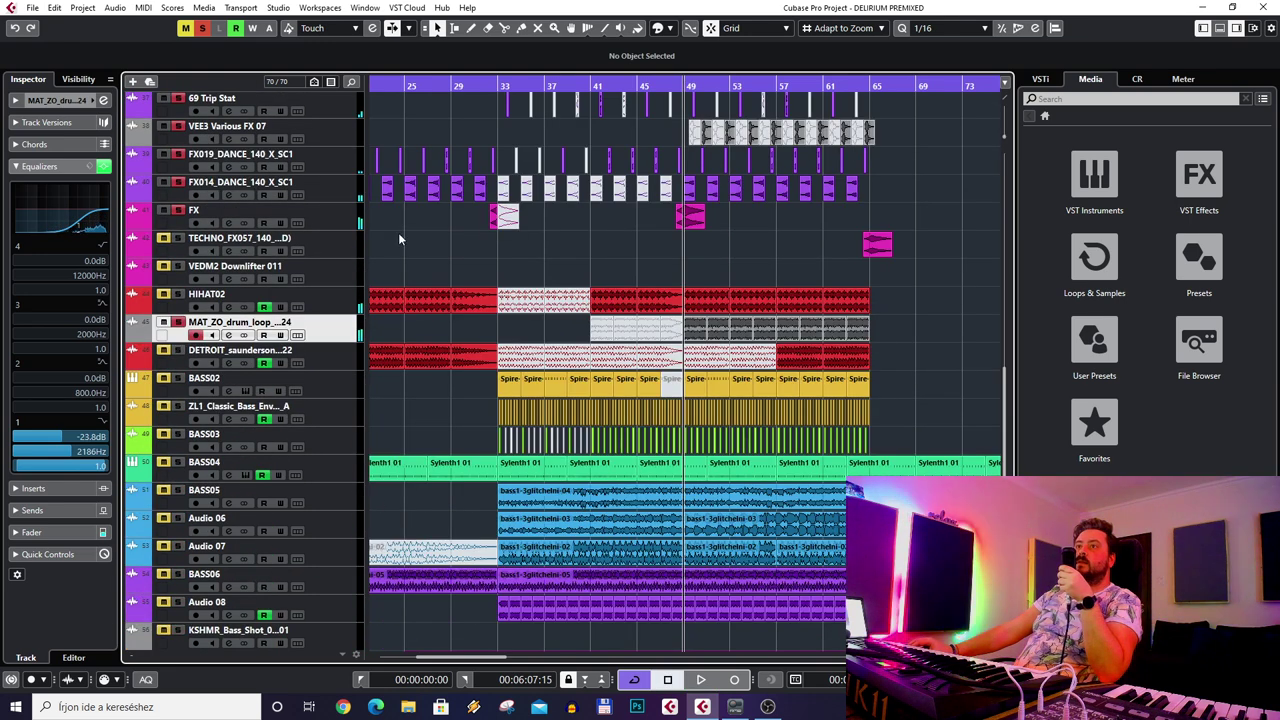
click(202, 29)
click(178, 322)
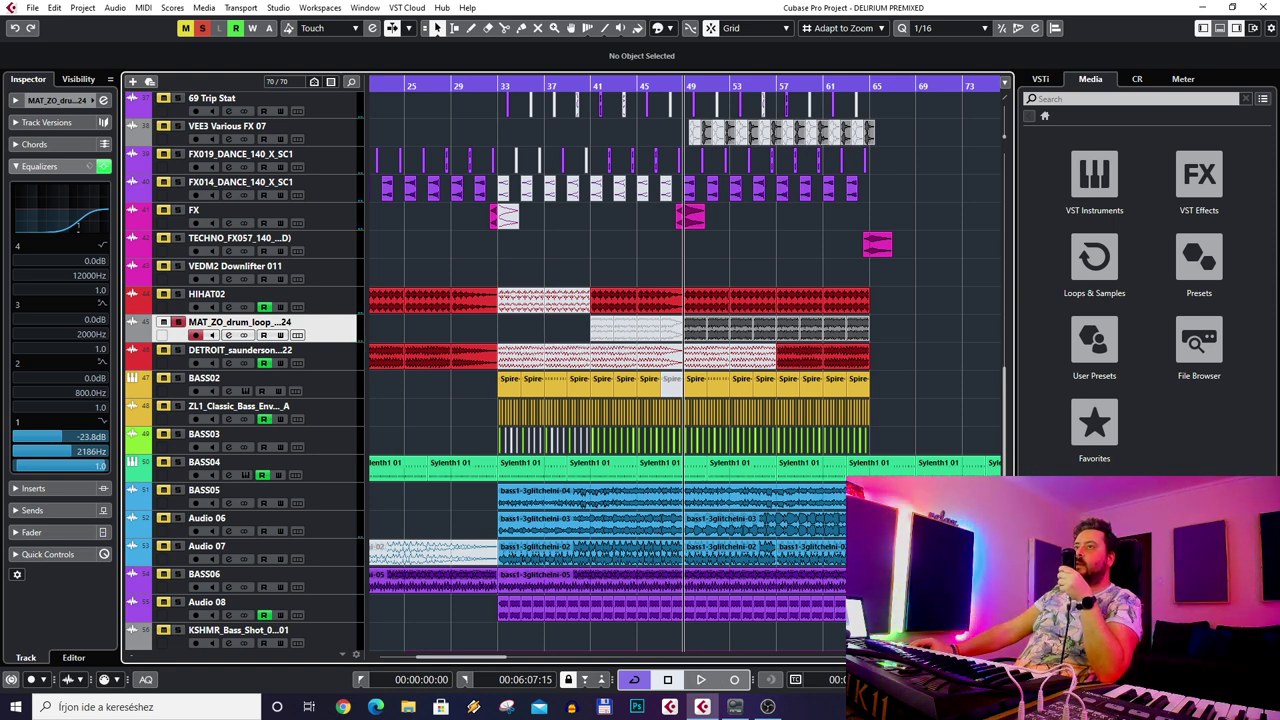
scroll(700, 414, right, 5)
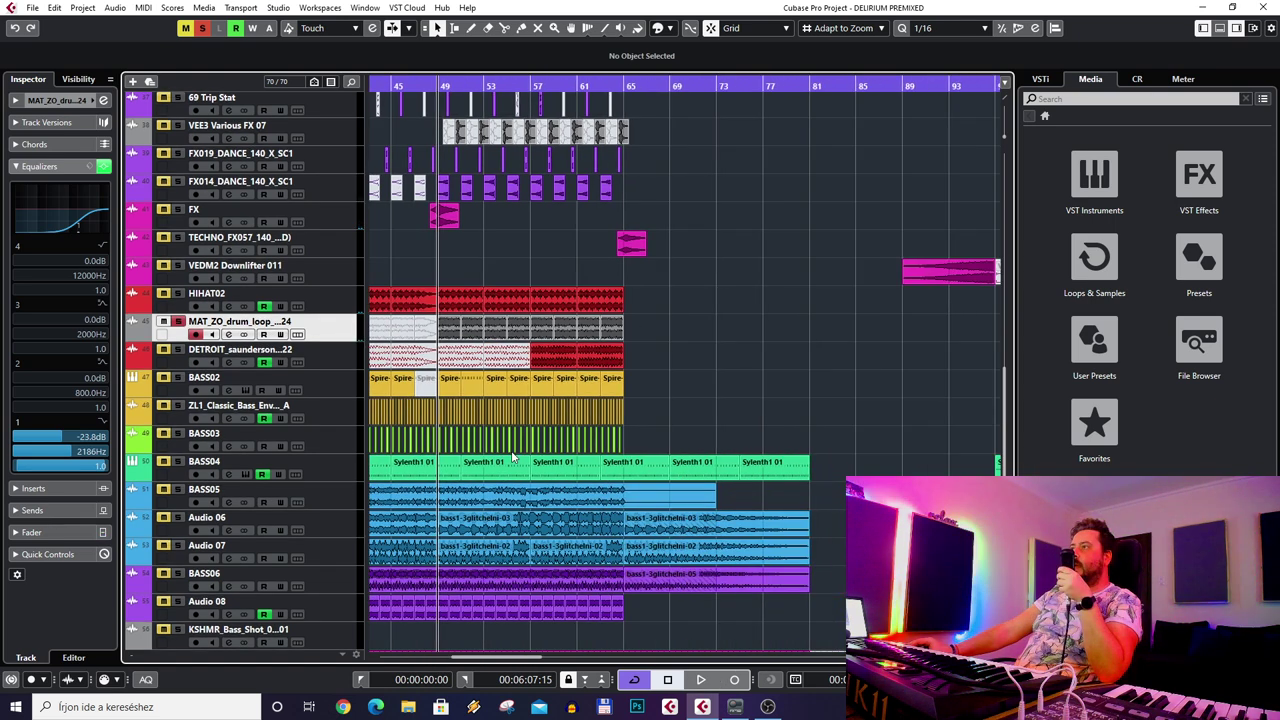
- Play the soloed MAT_ZO drum loop from bar 49, stop, and return the playback position to bar 49
click(698, 680)
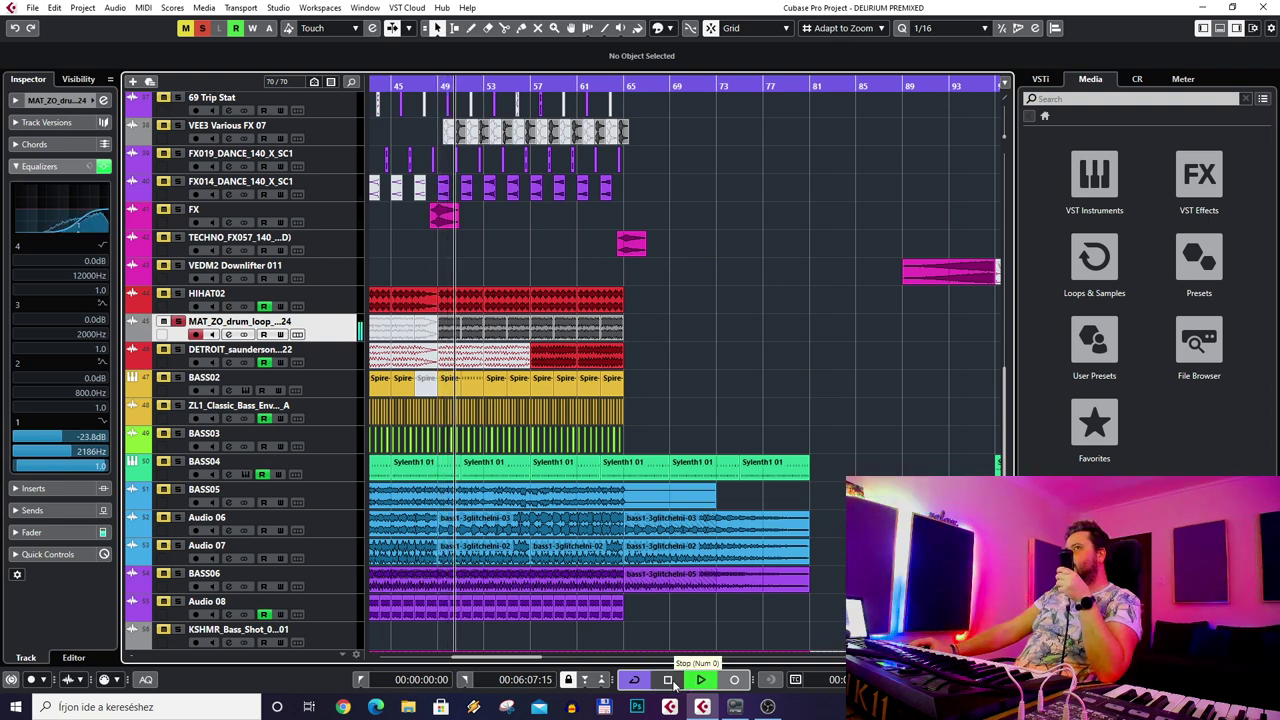
click(670, 681)
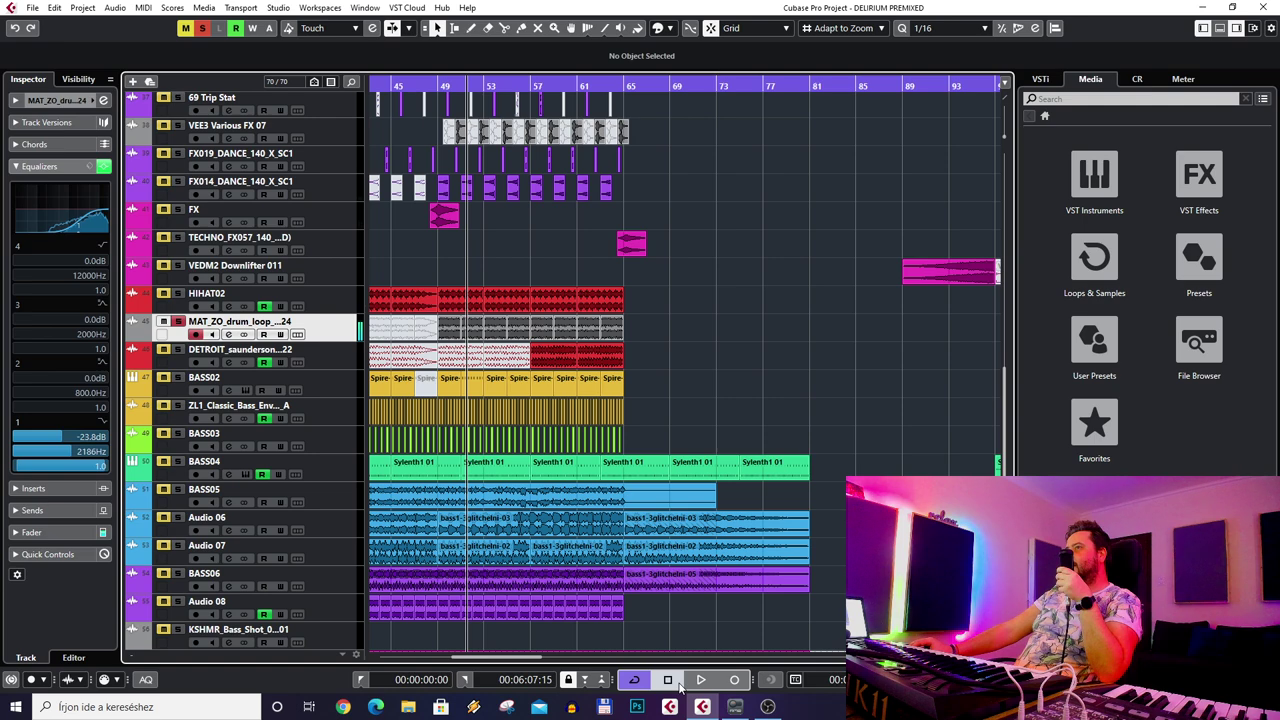
scroll(535, 438, left, 2)
key(KP_0)
scroll(500, 240, up, 10)
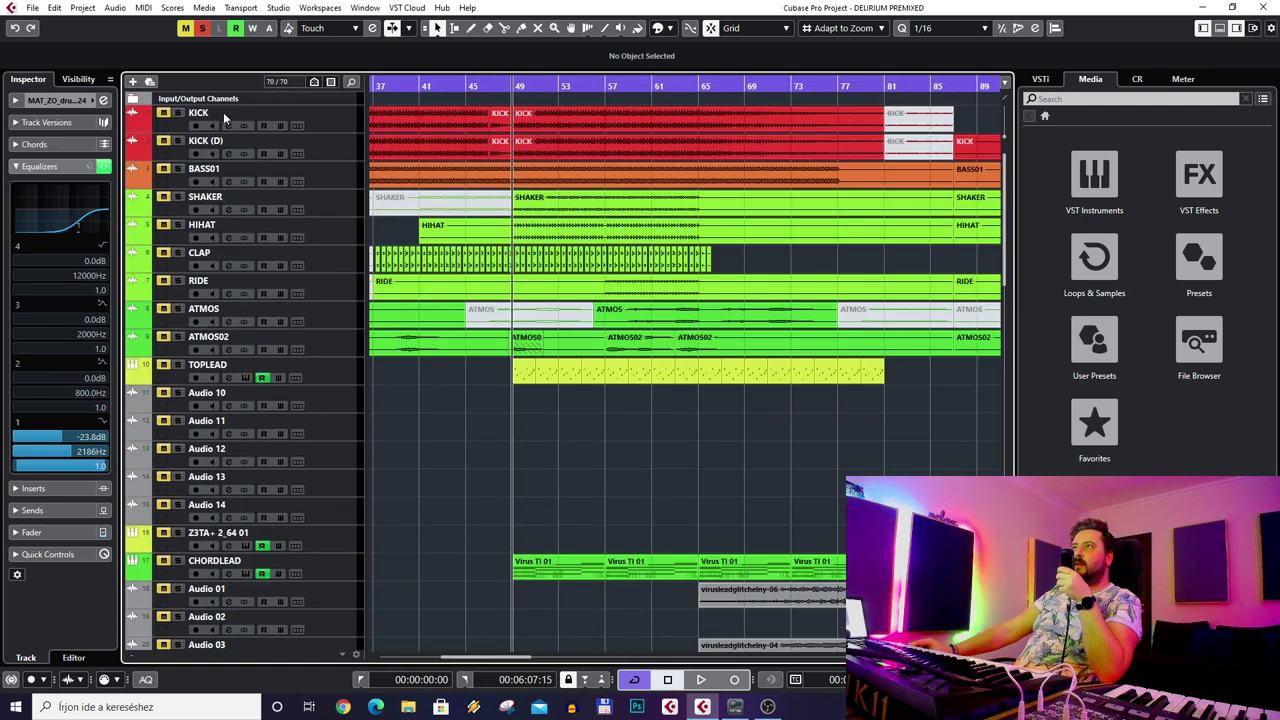
- Select the KICK track to show its equalizer, reselect the MAT_ZO drum loop track, and replay it briefly from bar 49
click(170, 113)
scroll(525, 311, down, 7)
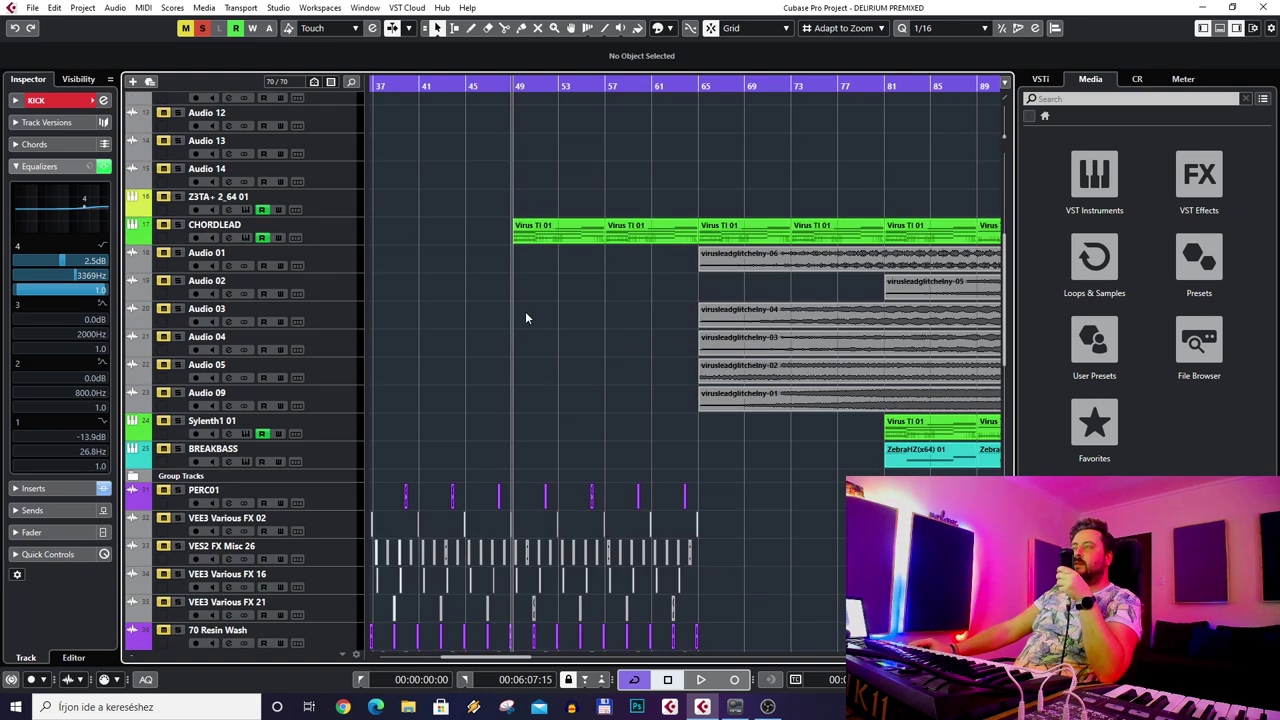
click(340, 563)
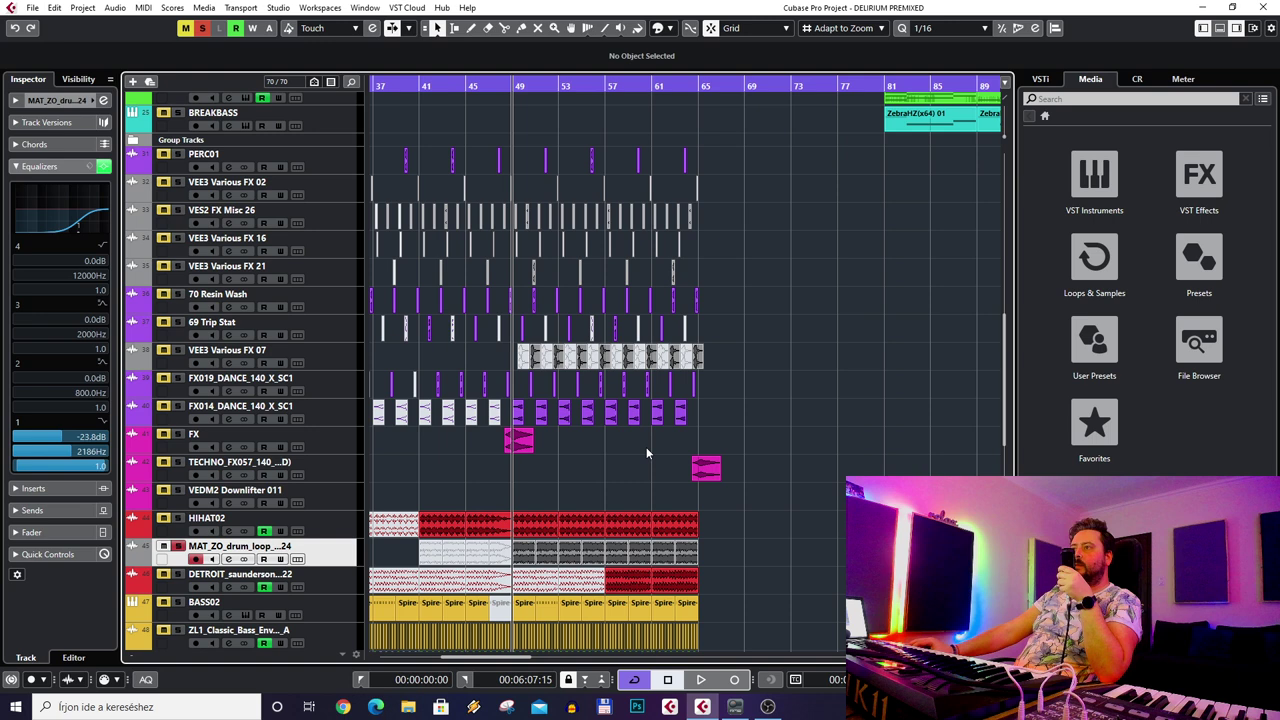
key(space)
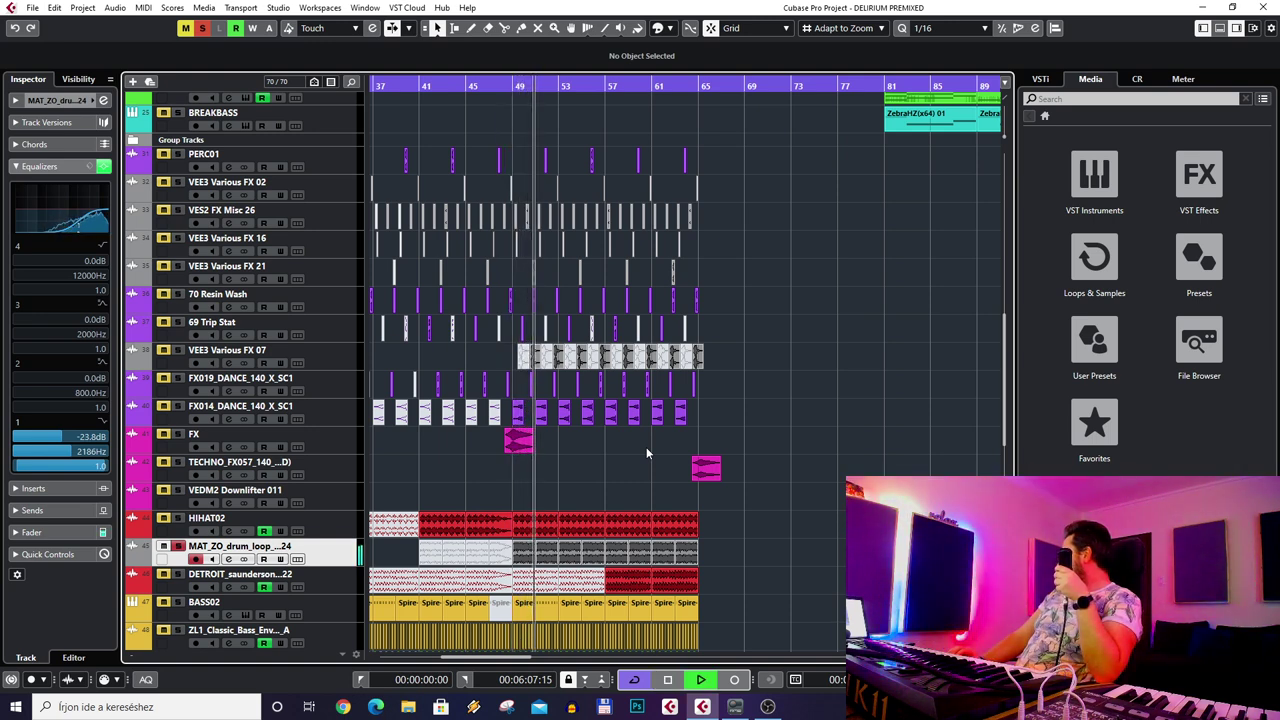
key(space)
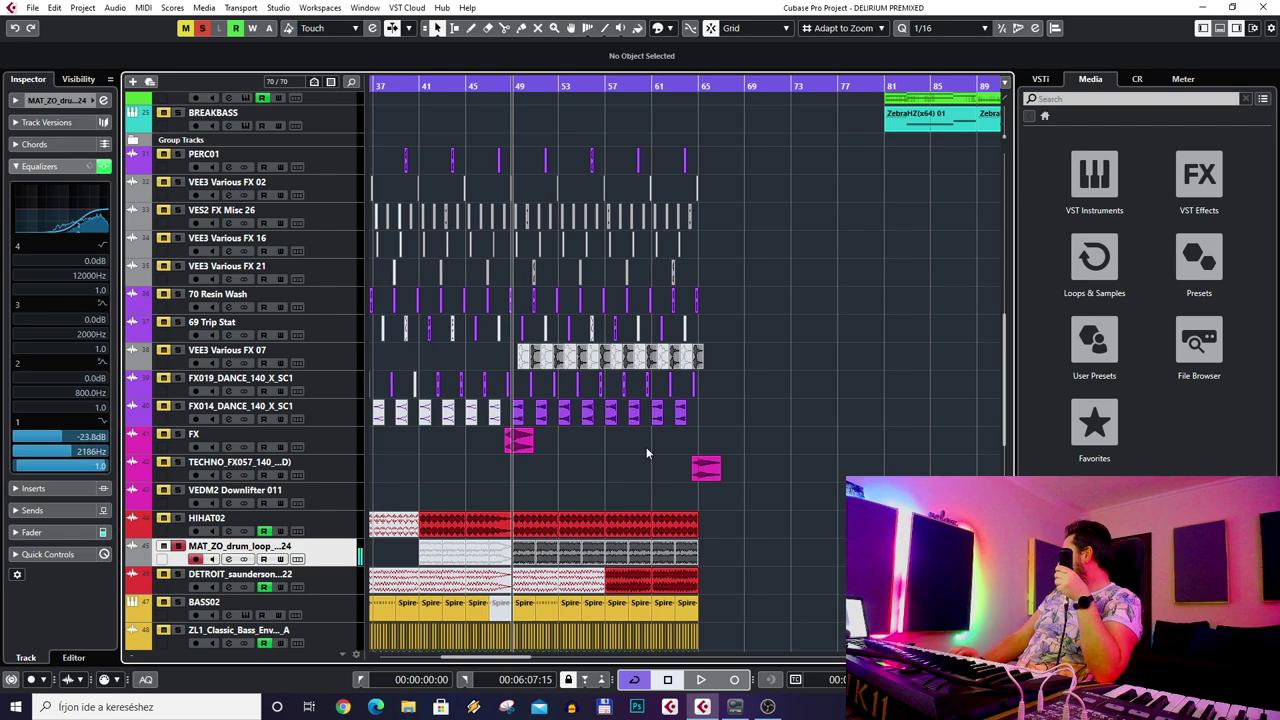
- Deactivate all solos, solo BASS04, and play it from bar 17
click(202, 28)
scroll(800, 450, left, 5)
scroll(480, 412, down, 5)
scroll(634, 345, up, 4)
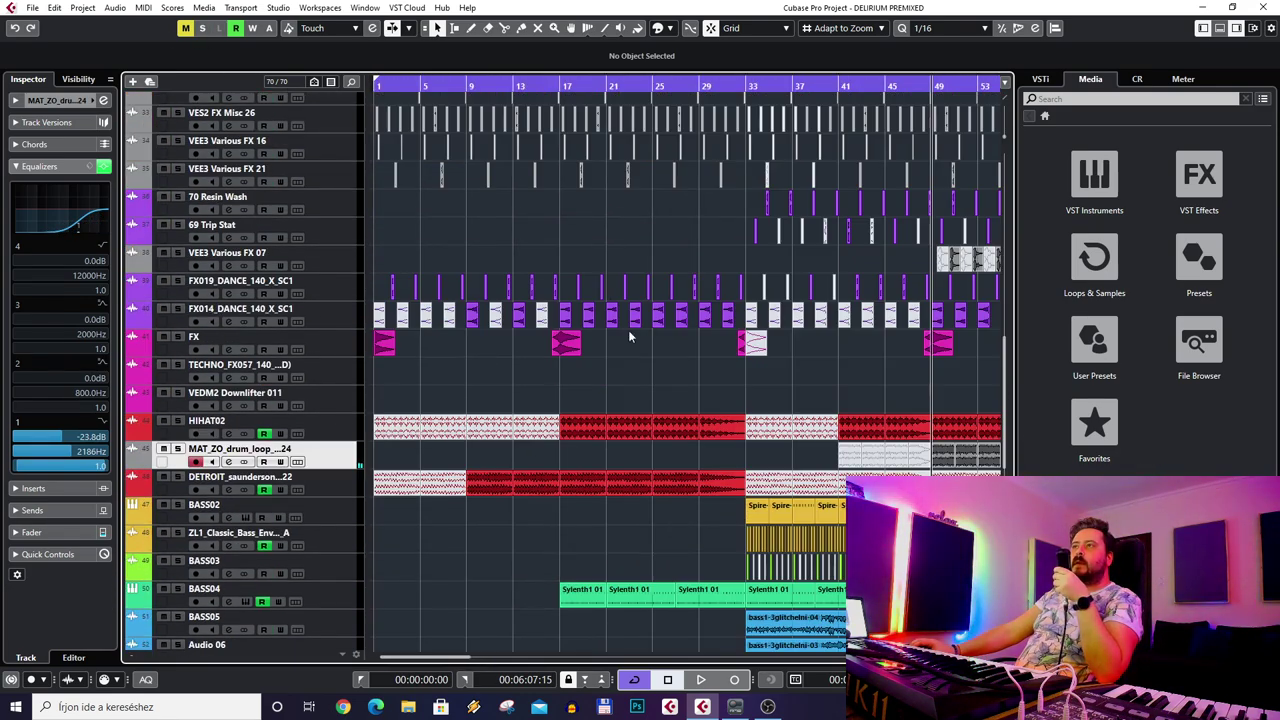
scroll(438, 477, down, 4)
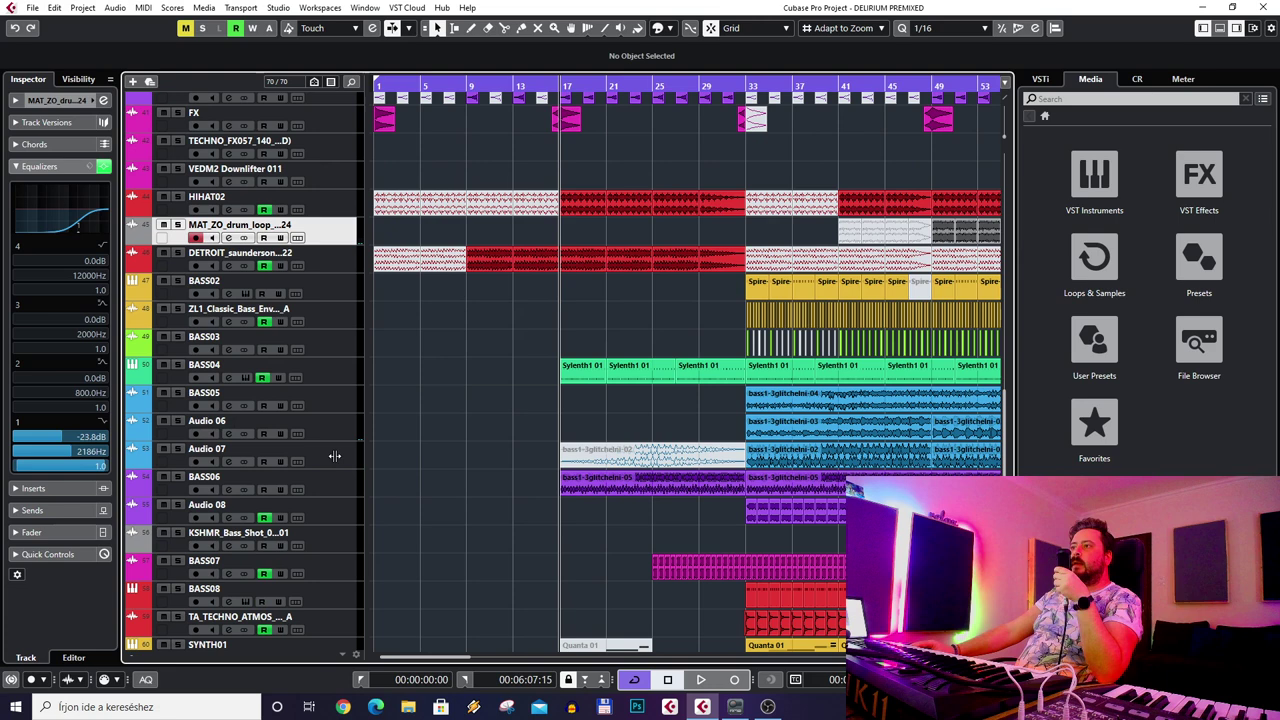
click(179, 366)
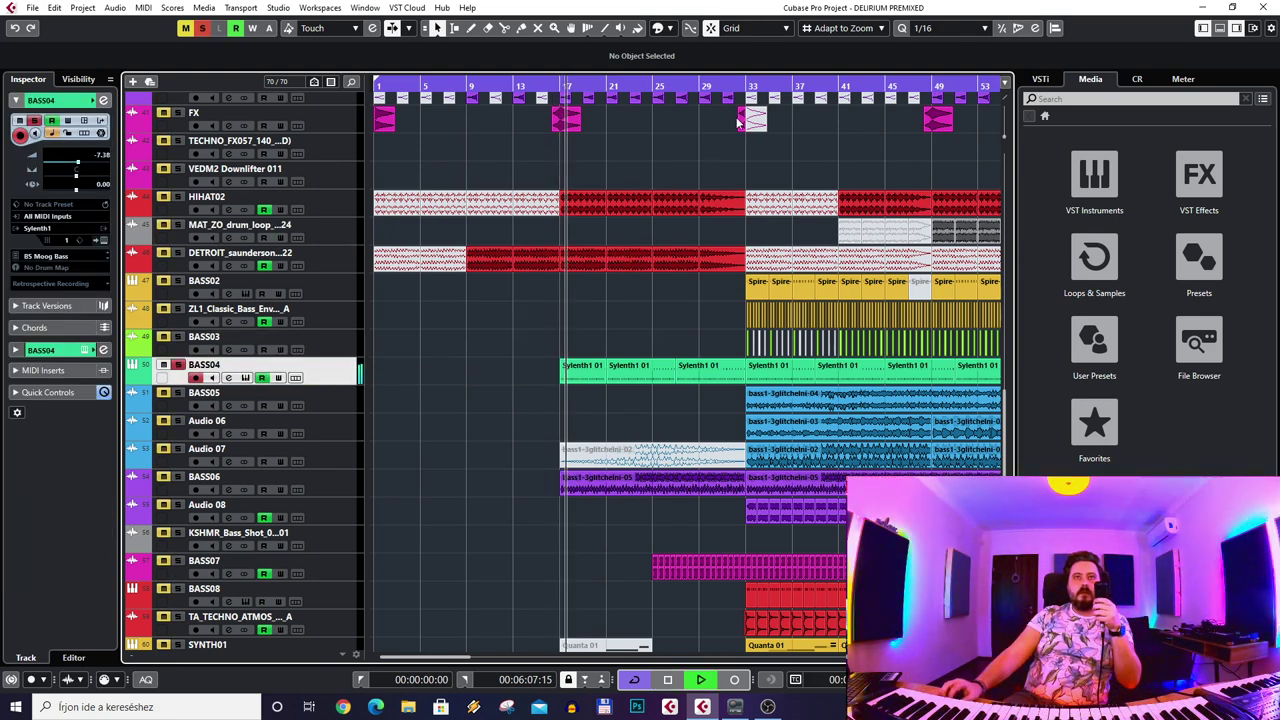
- Continue playback from bar 33, add KICK, KICK (D) and BASS01 to the soloed BASS04, and stop at bar 33
click(741, 86)
scroll(650, 320, up, 20)
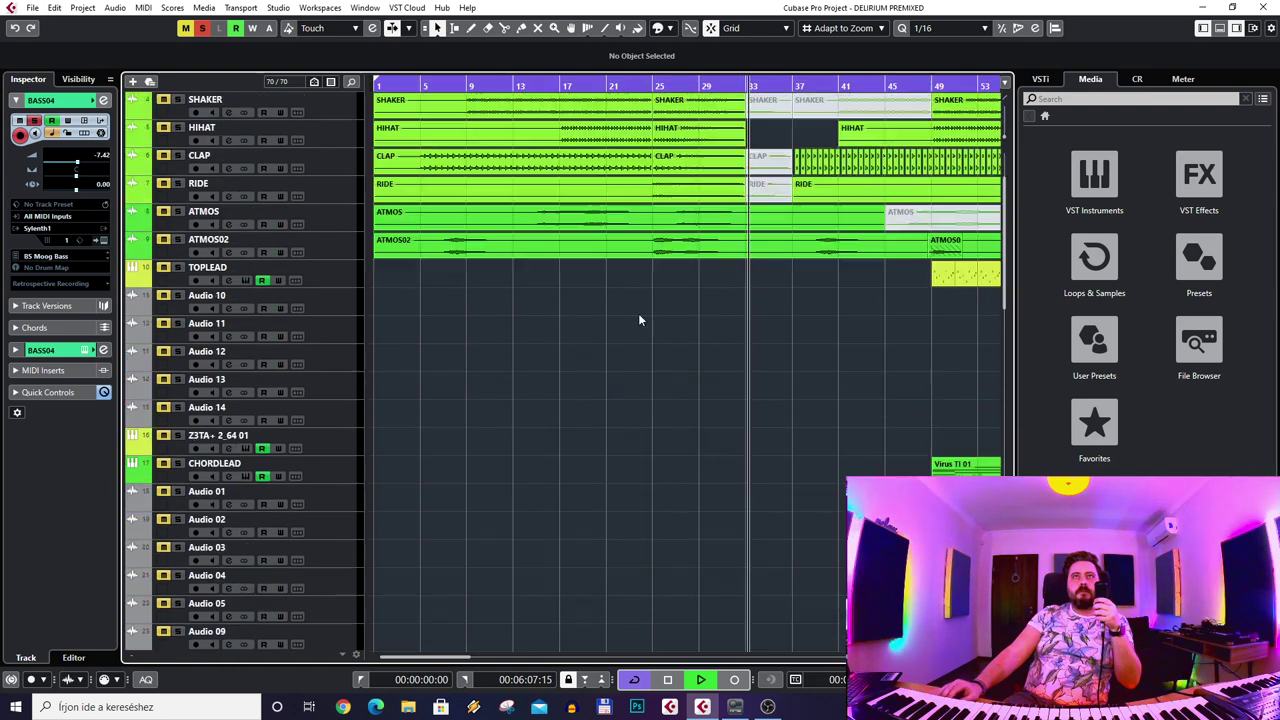
click(164, 170)
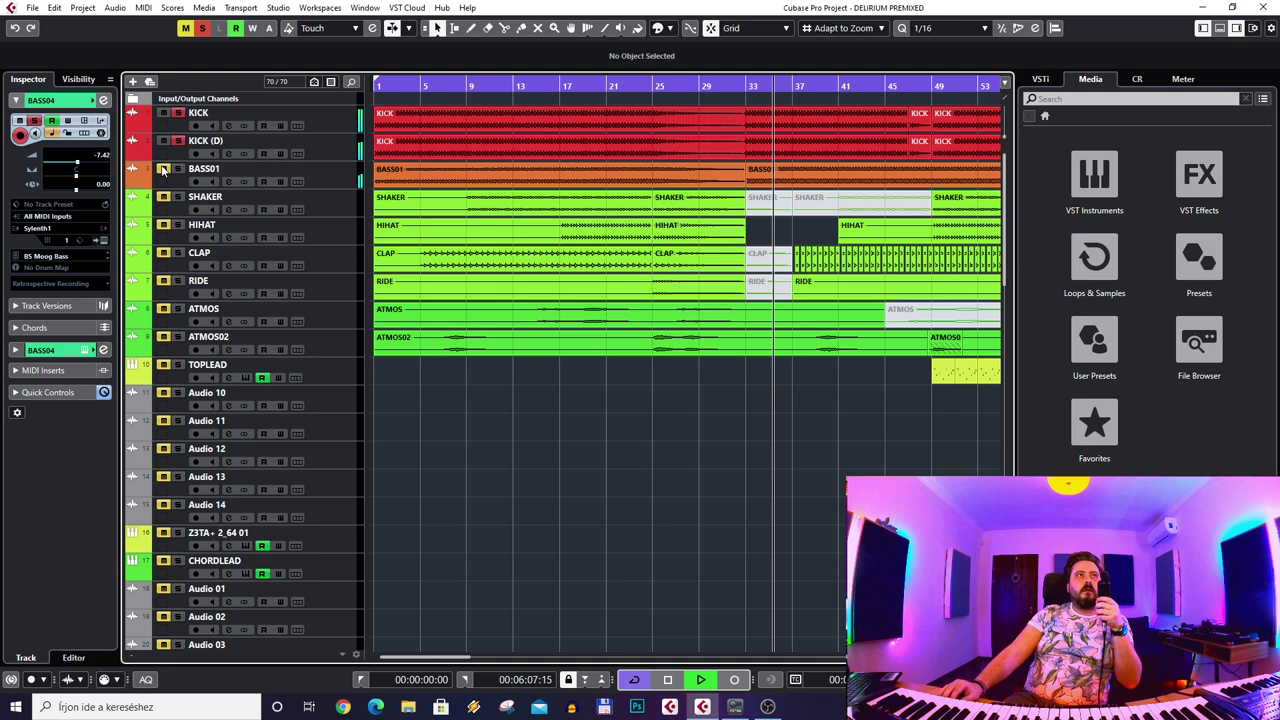
scroll(808, 337, right, 5)
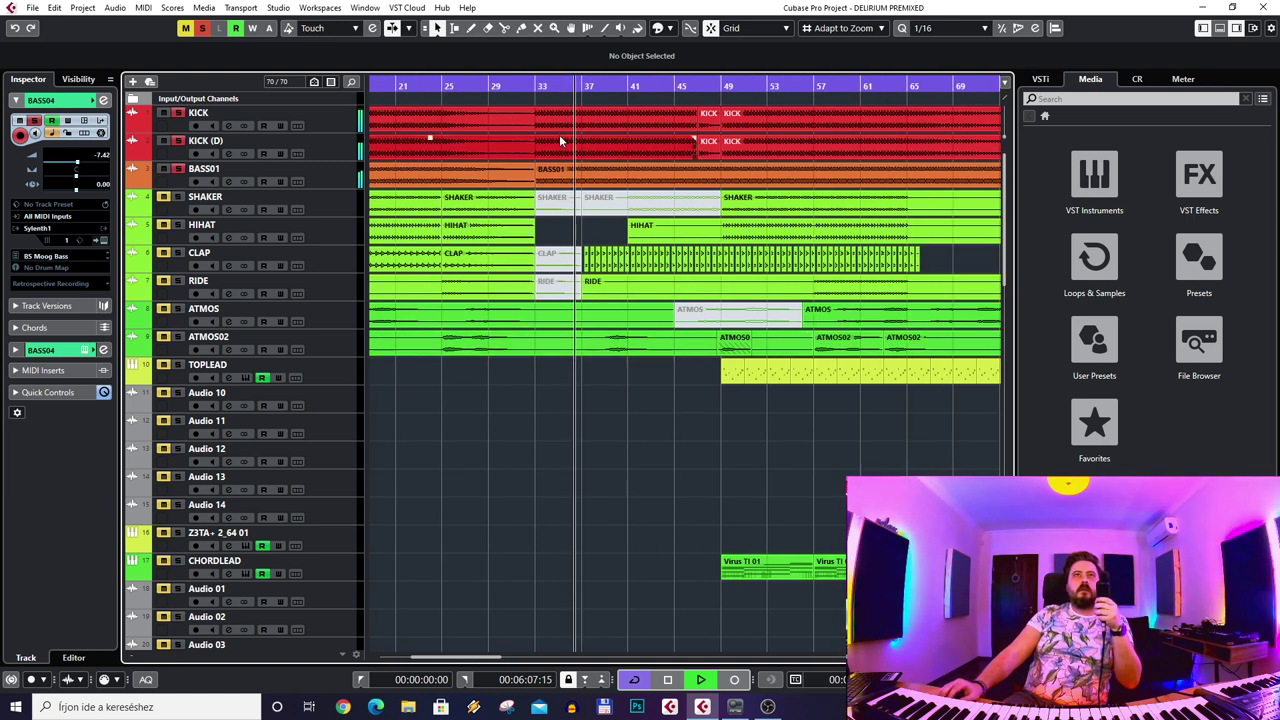
key(space)
click(545, 83)
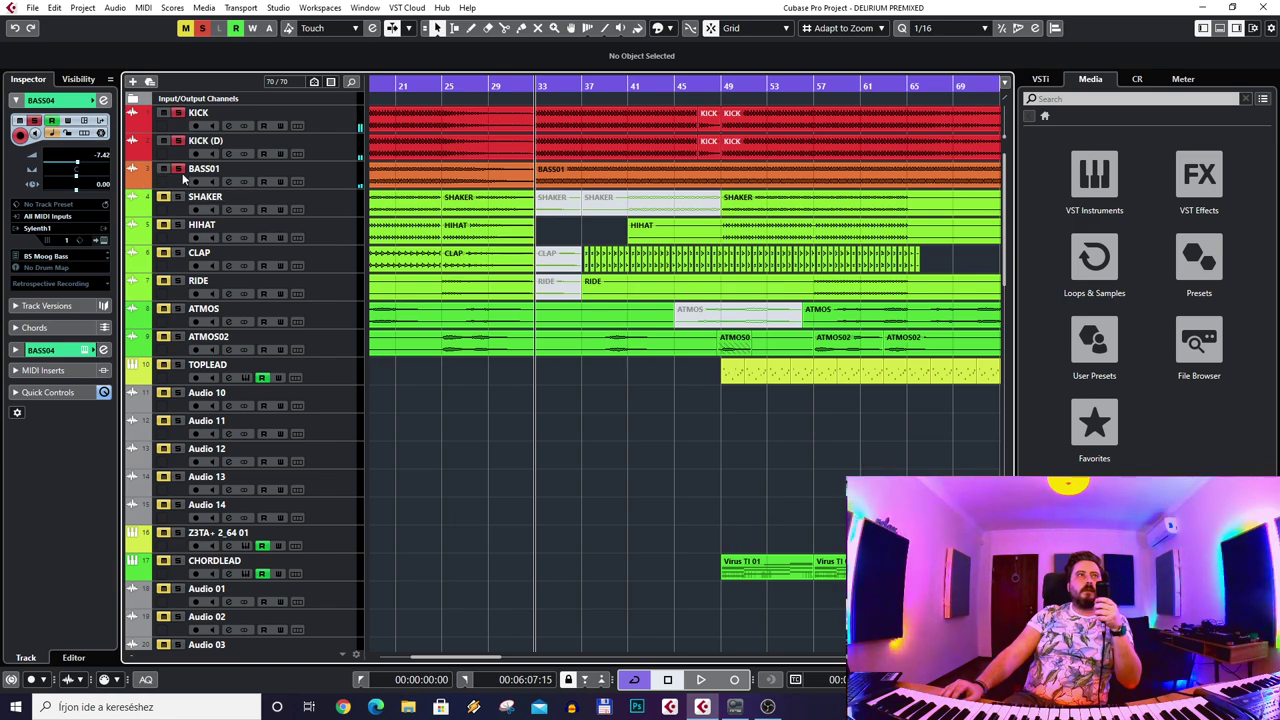
- Open the Sylenth1 instrument of BASS04, view its preset list, close it, and deselect the BASS04 event at bar 33
scroll(465, 298, down, 10)
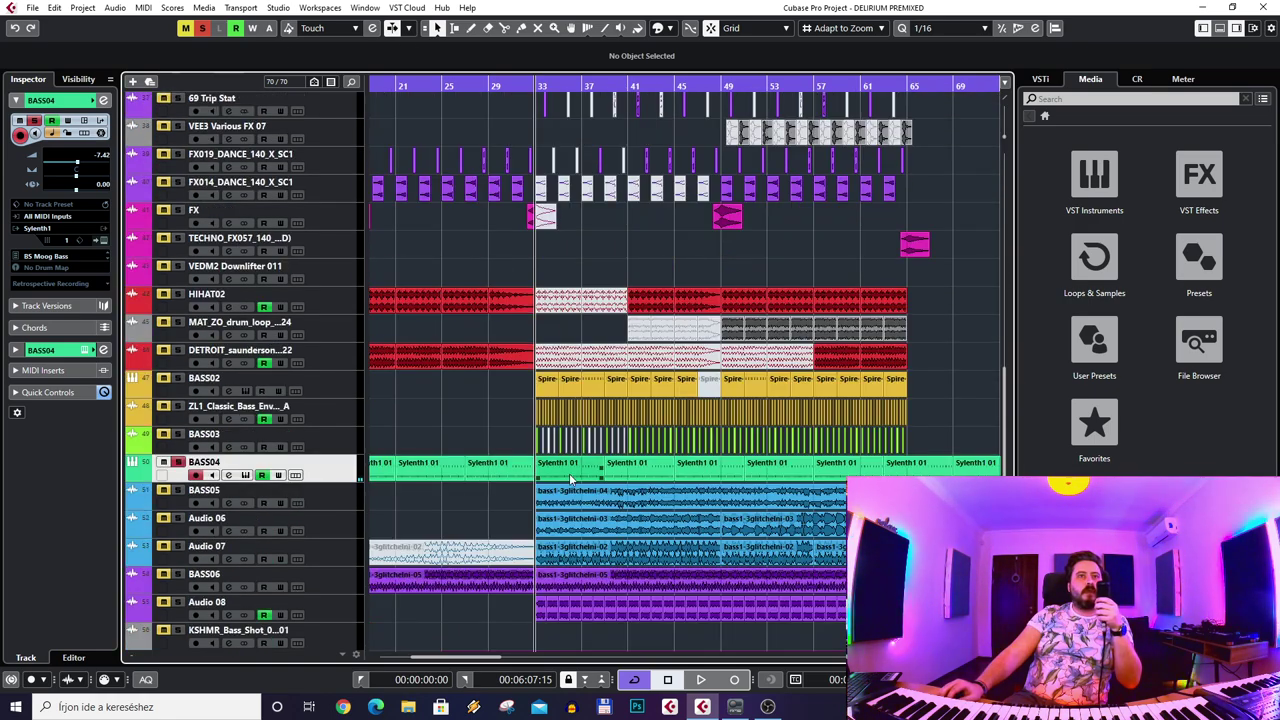
double_click(569, 473)
key(Escape)
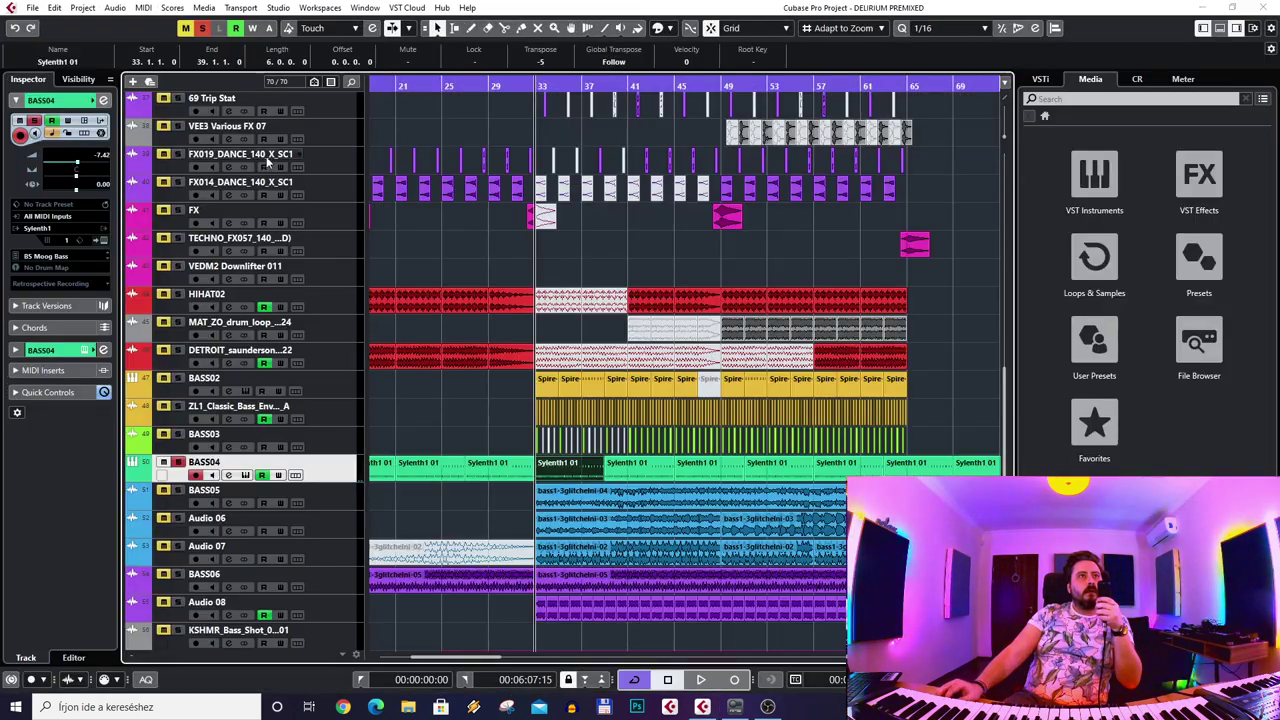
click(104, 241)
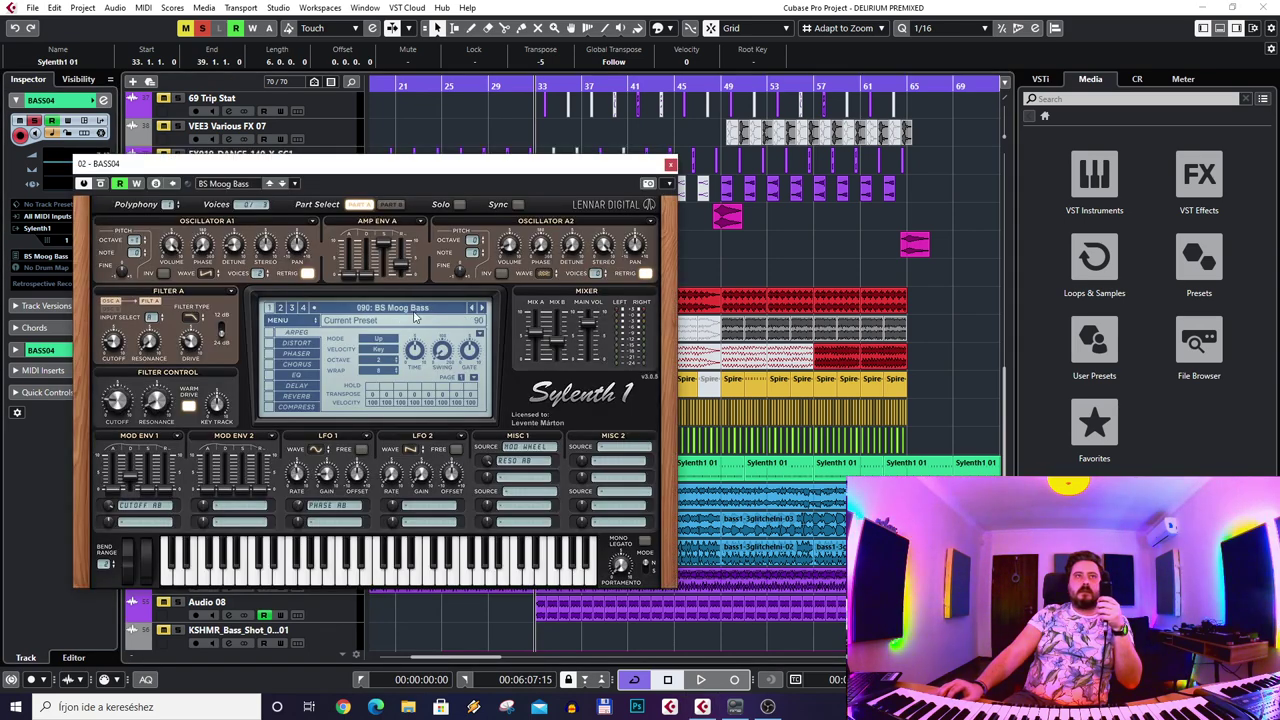
drag(400, 167, 615, 141)
click(632, 284)
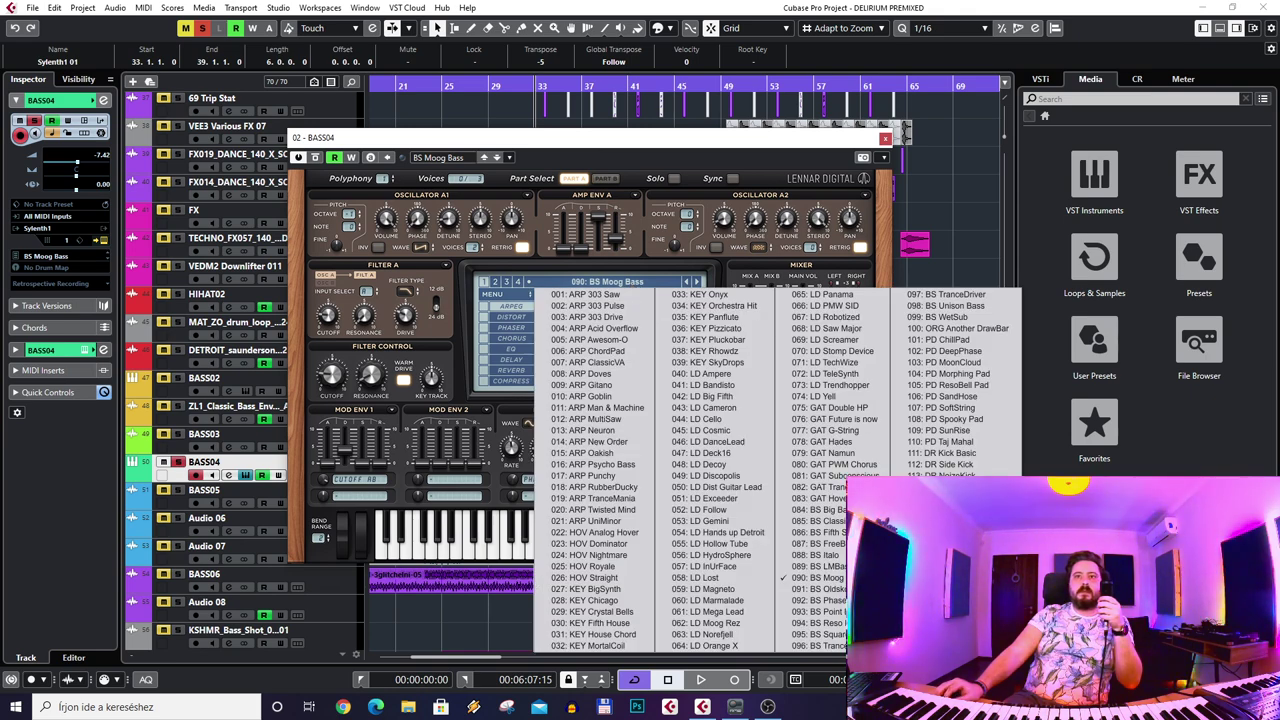
click(868, 137)
click(885, 137)
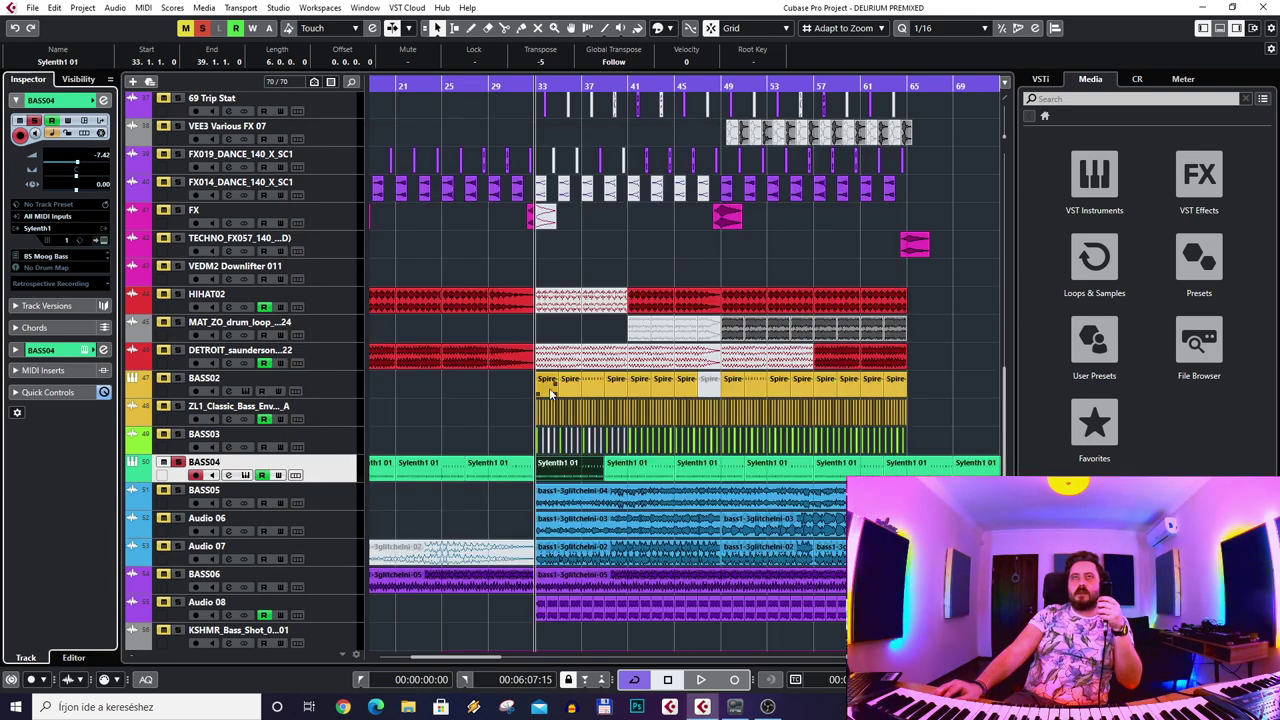
click(501, 431)
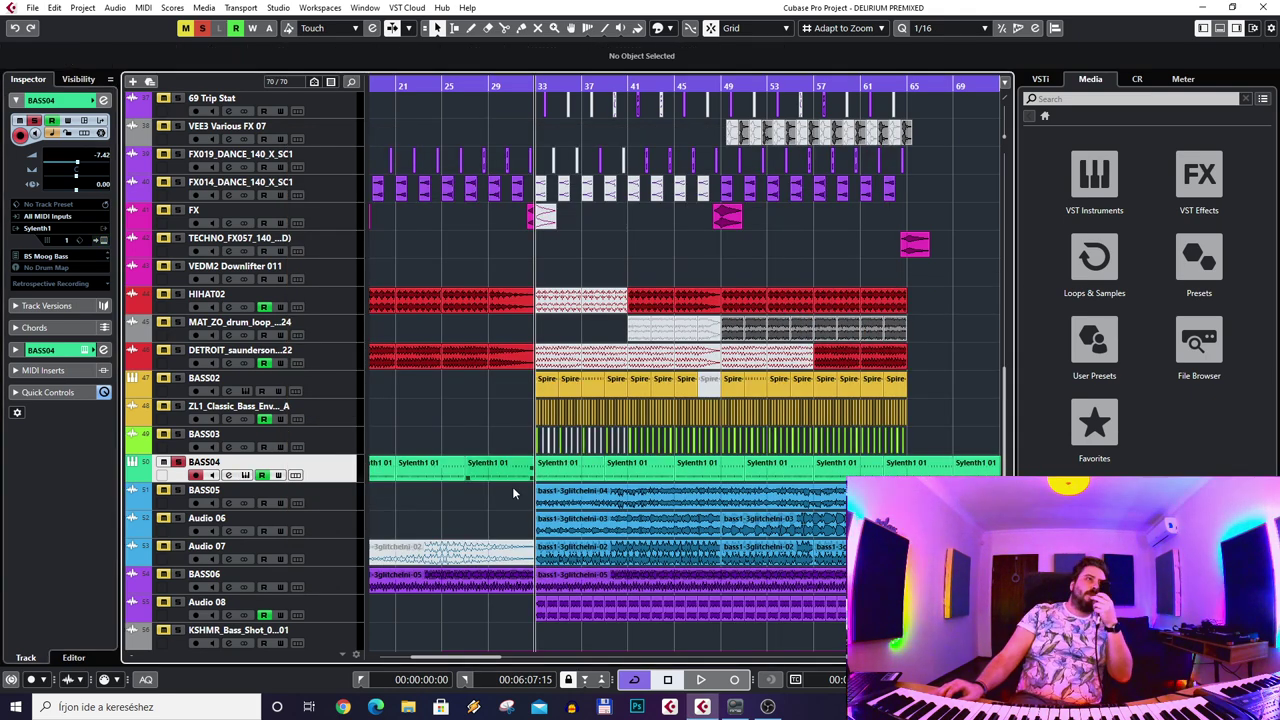
- Show the audio inserts of BASS04 and inspect its first FabFilter Pro-Q 2 and the iZotope insert
click(40, 349)
click(57, 230)
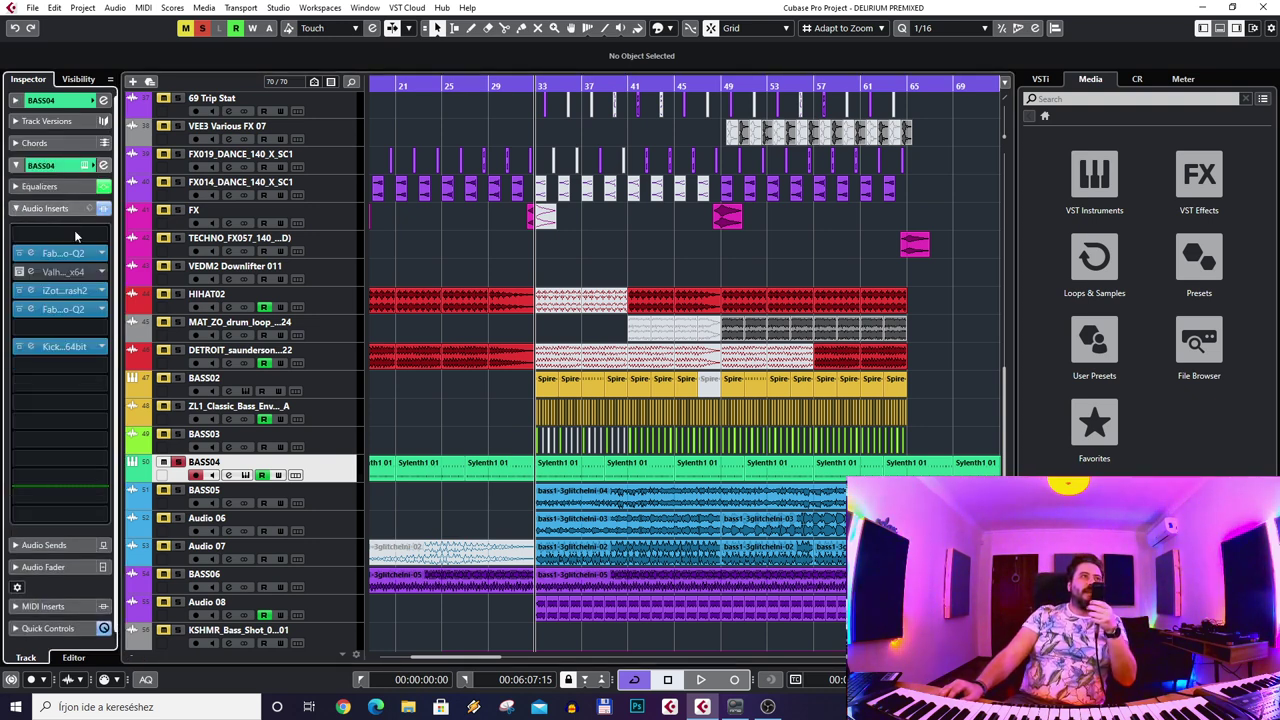
click(34, 254)
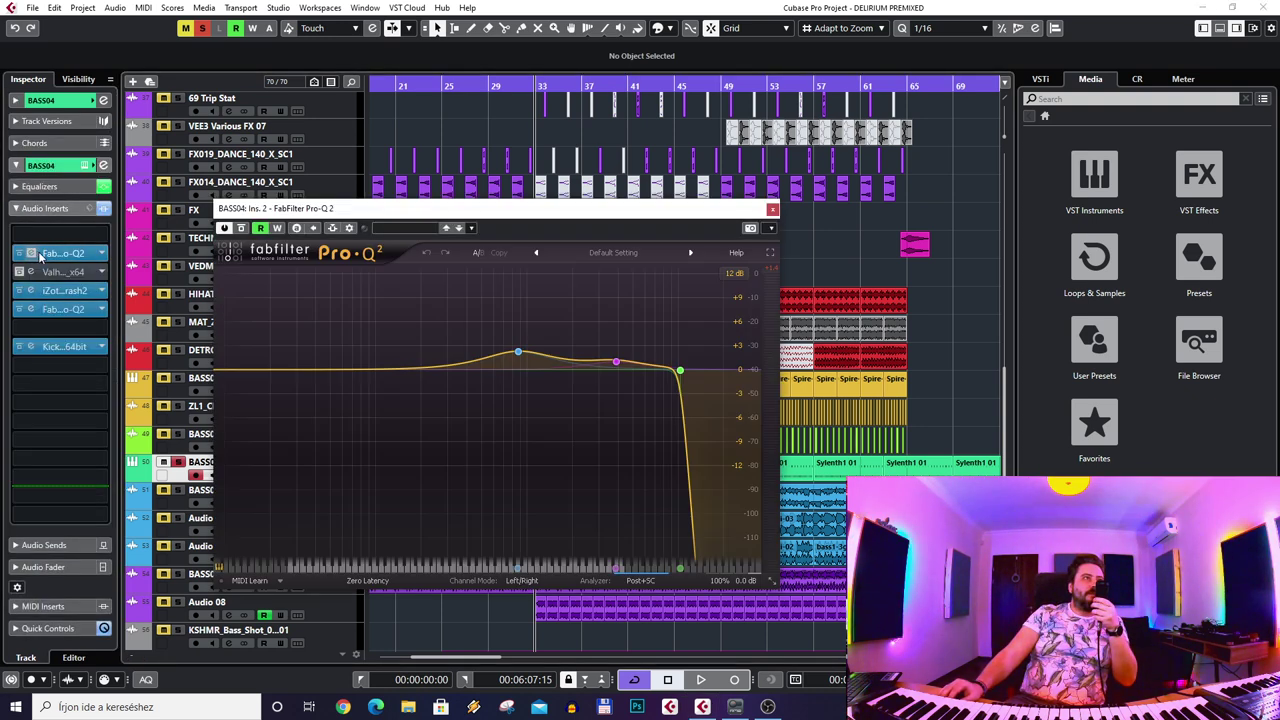
click(34, 254)
drag(30, 297, 30, 307)
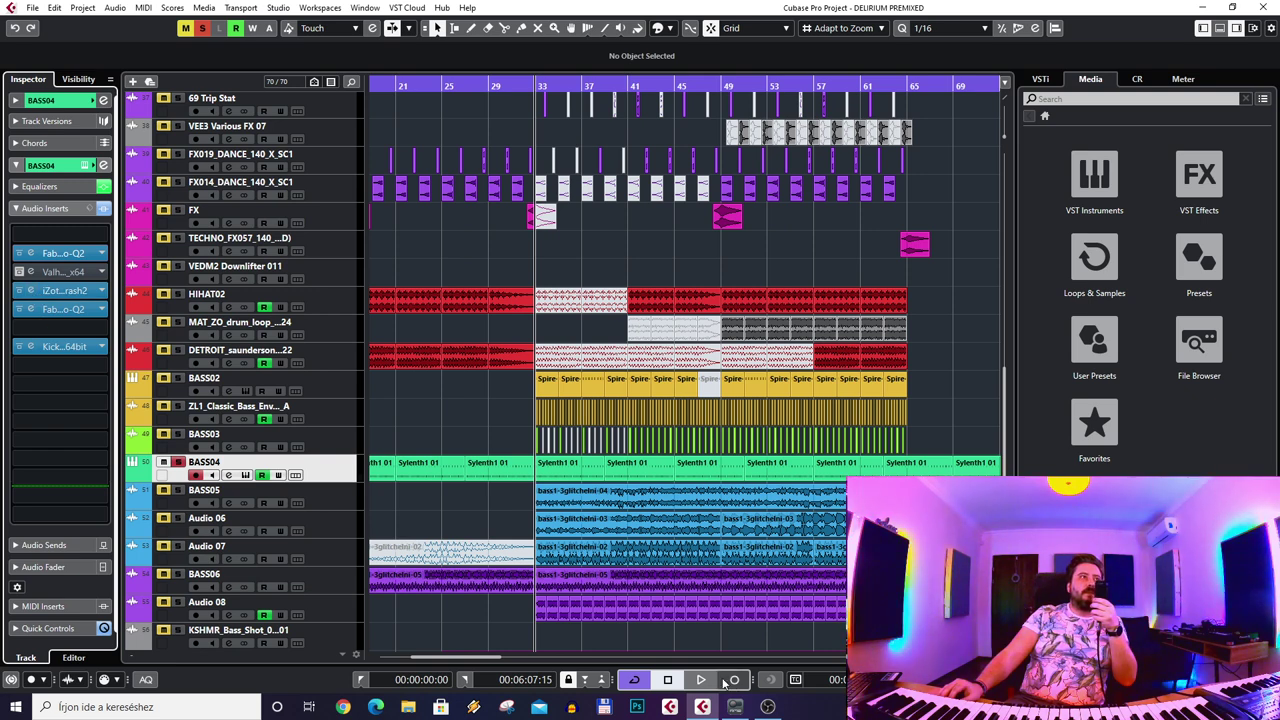
click(31, 291)
click(31, 291)
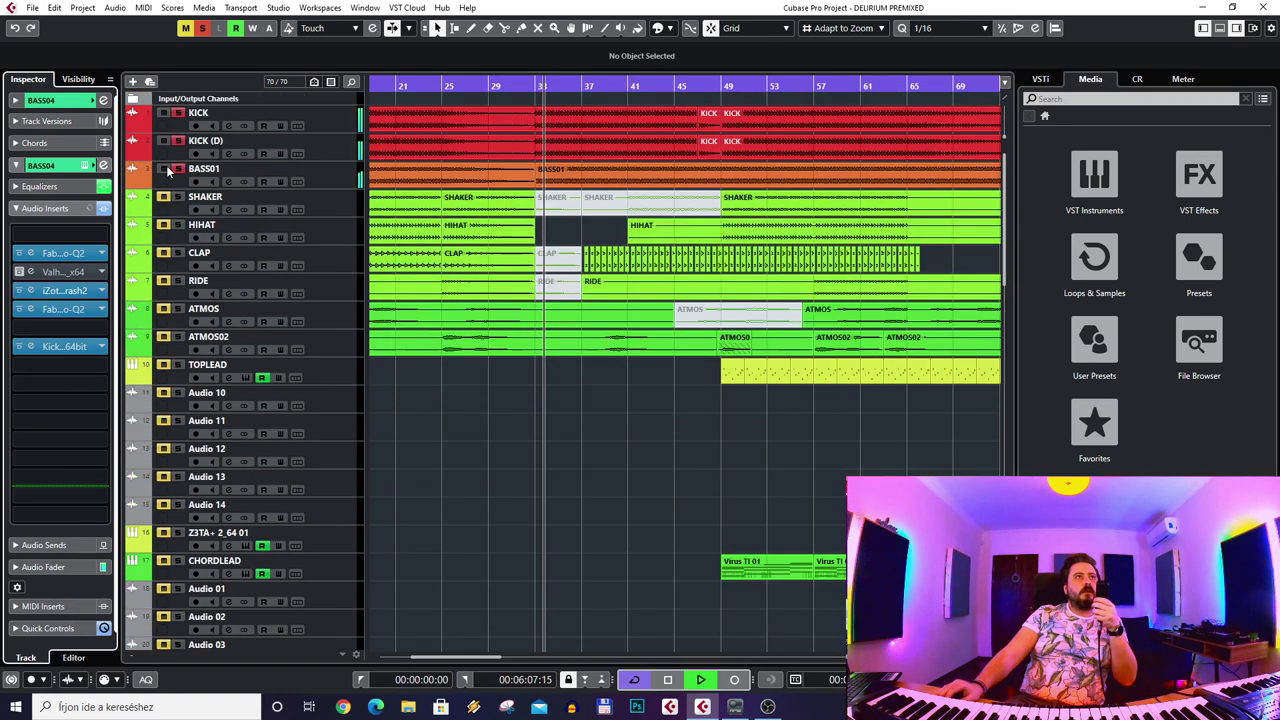
- Compare BASS04 with its audio inserts bypassed and active during playback, and return to bar 33
scroll(440, 332, down, 10)
click(103, 208)
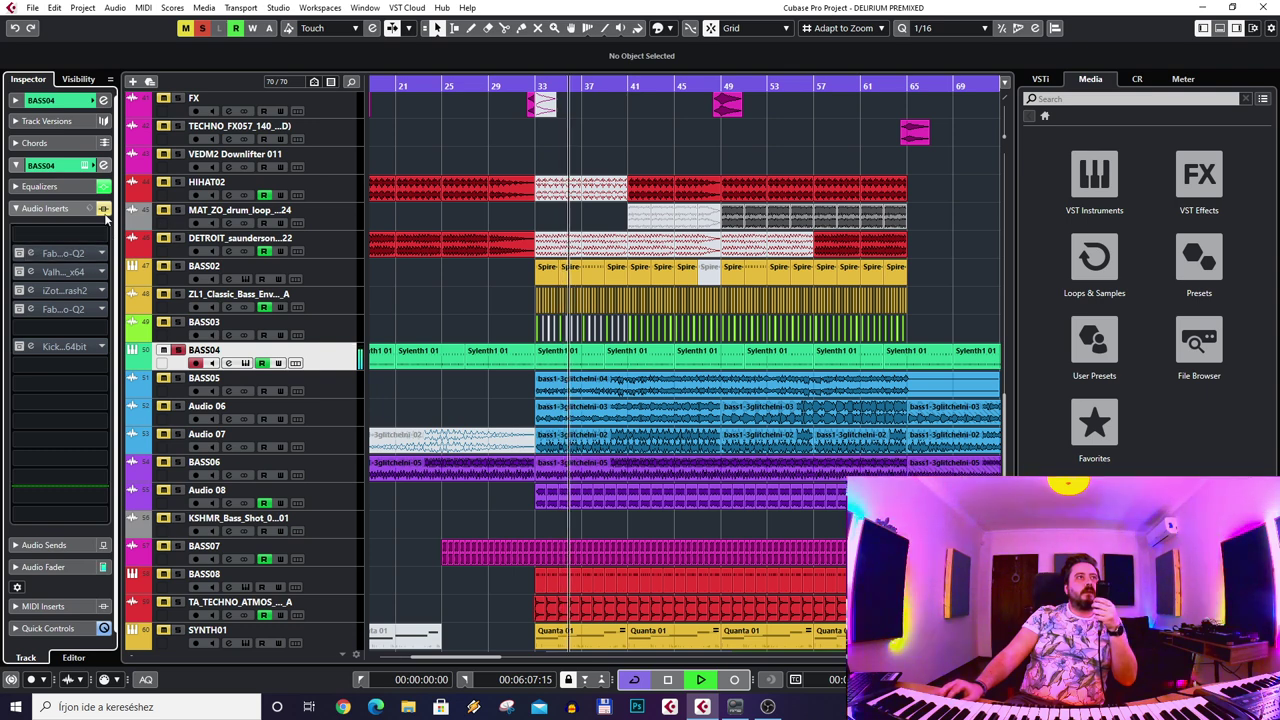
click(104, 209)
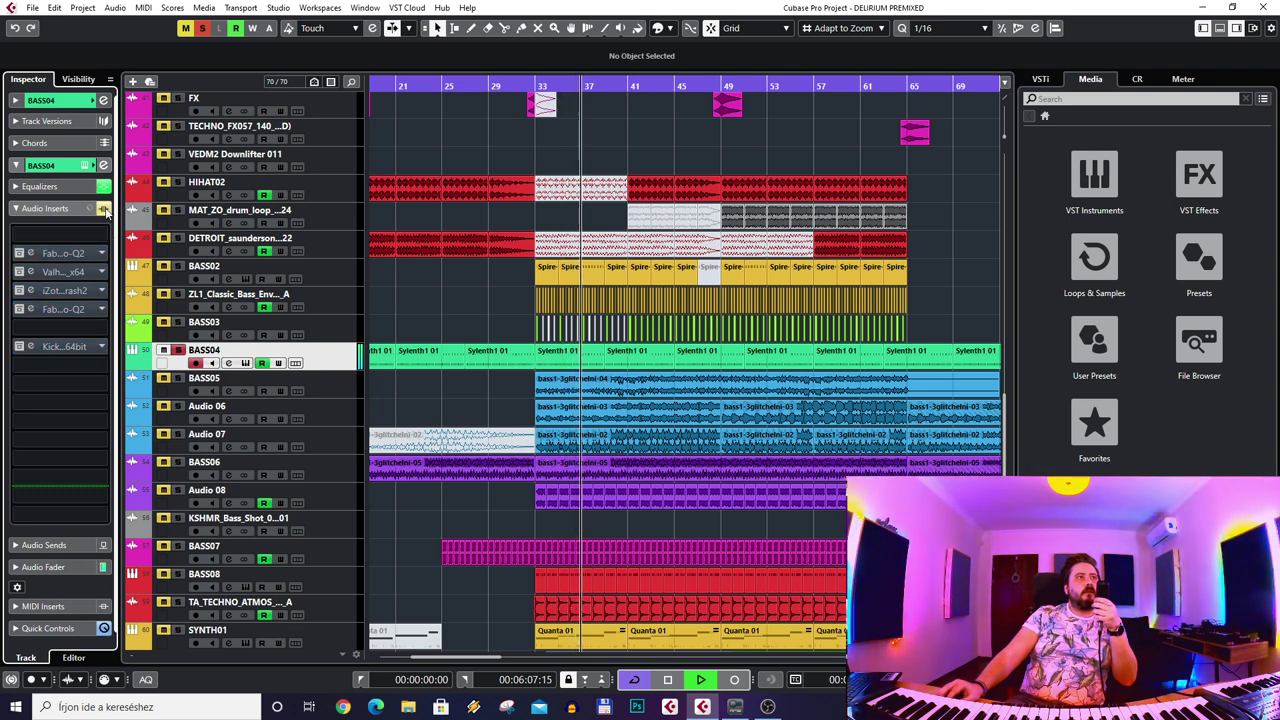
click(104, 209)
click(104, 209)
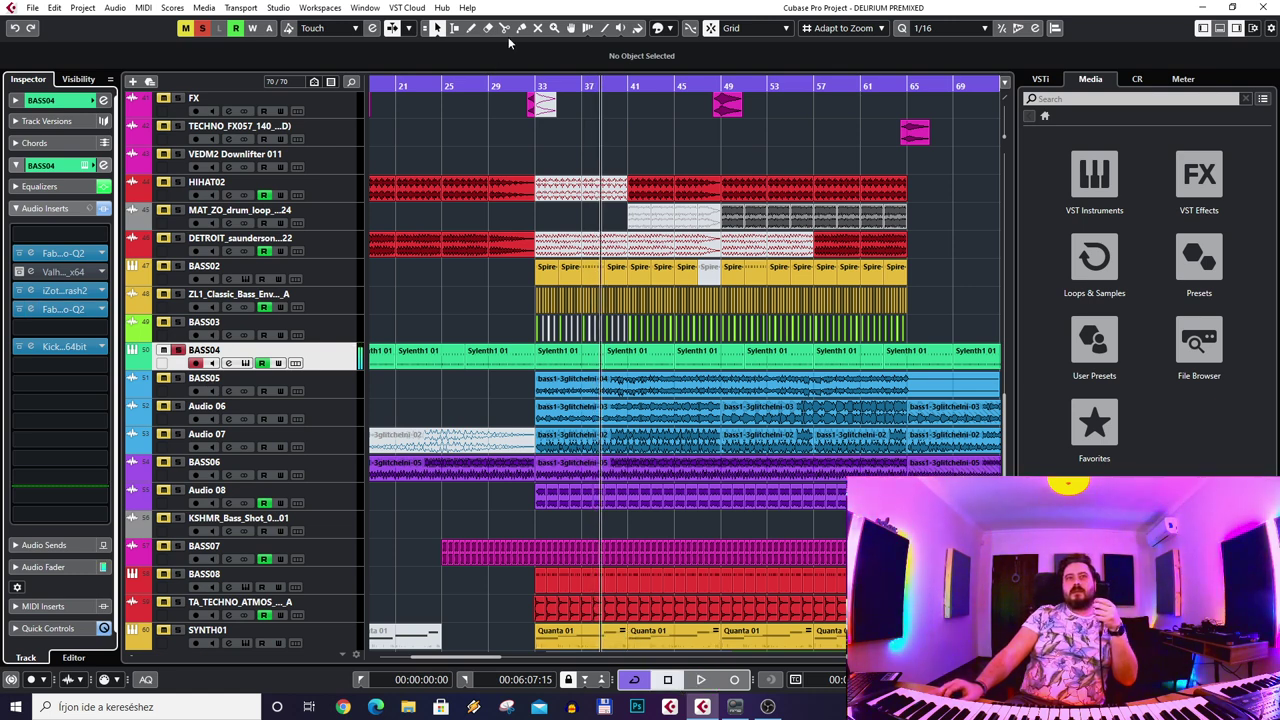
click(537, 88)
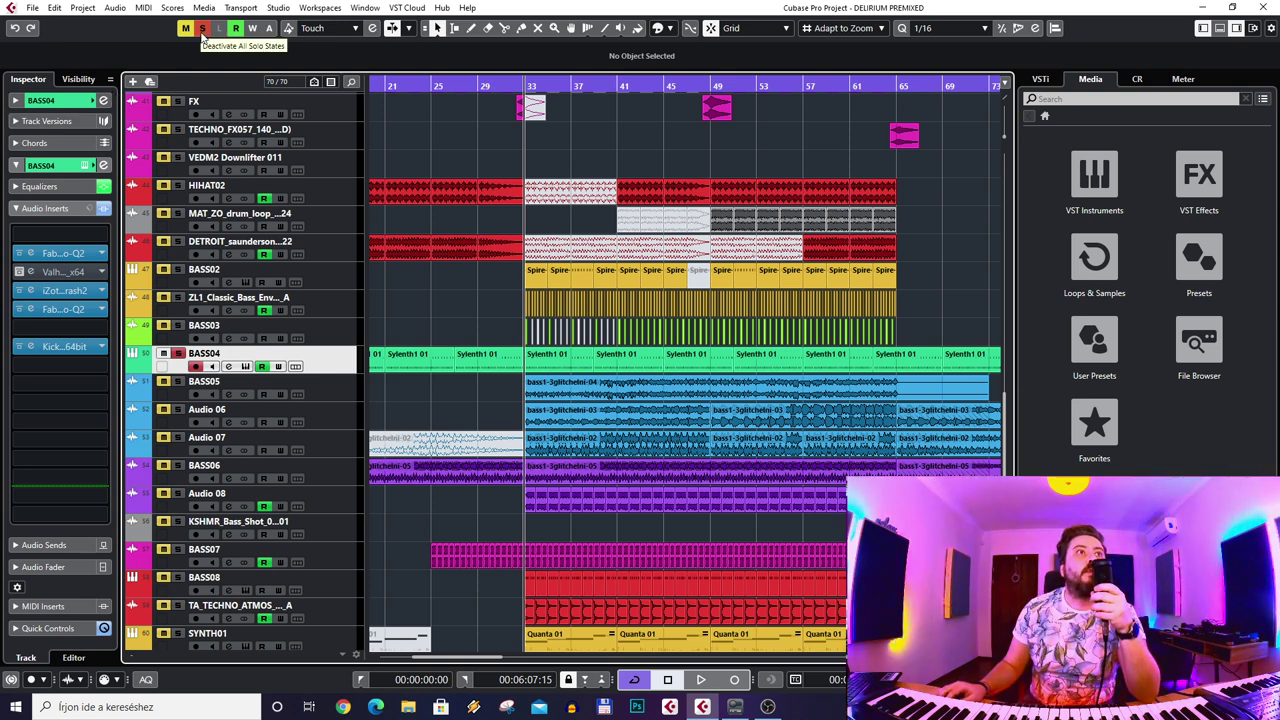
- Deactivate all solos, solo BASS03, and play it from bar 33
click(203, 29)
click(178, 326)
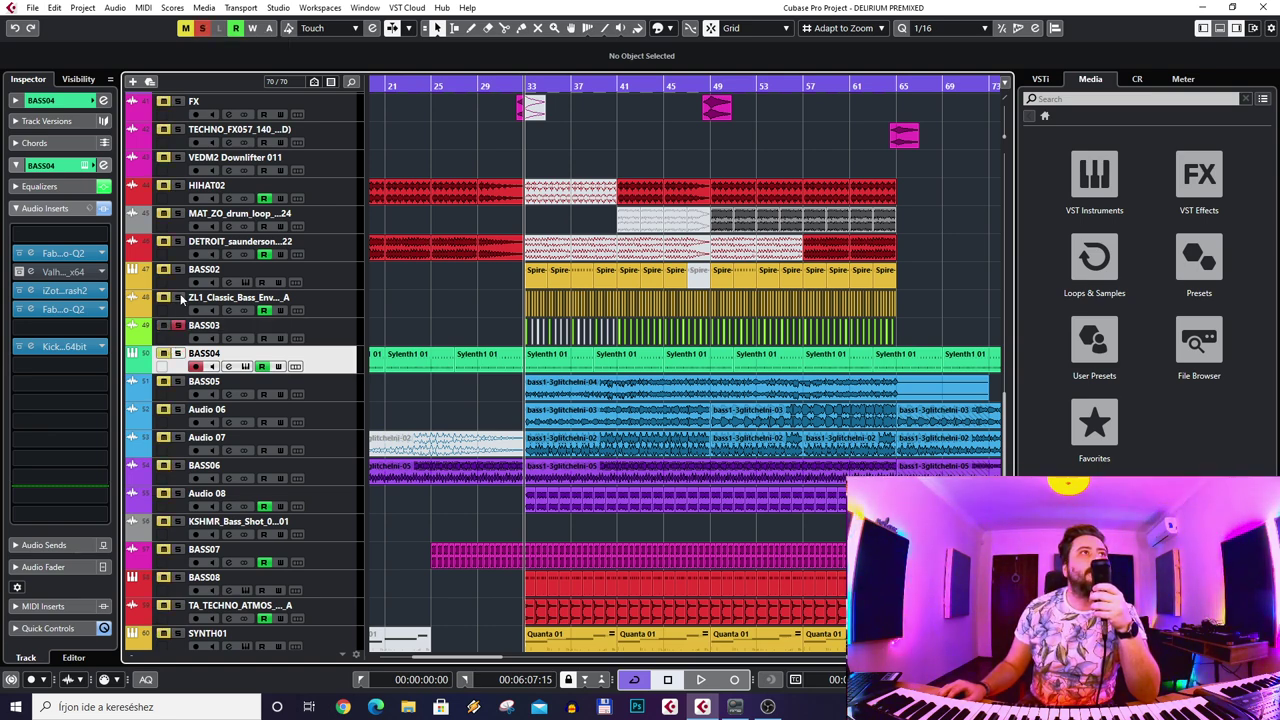
key(space)
scroll(534, 283, up, 10)
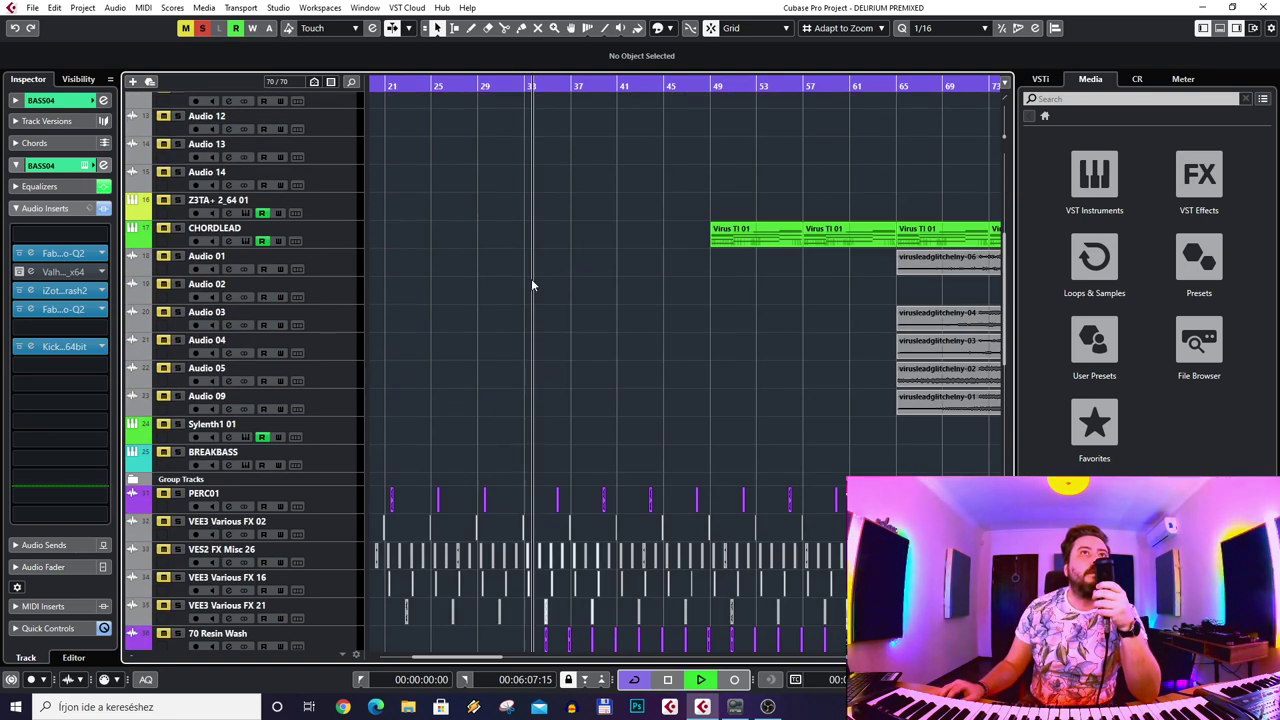
scroll(511, 352, down, 10)
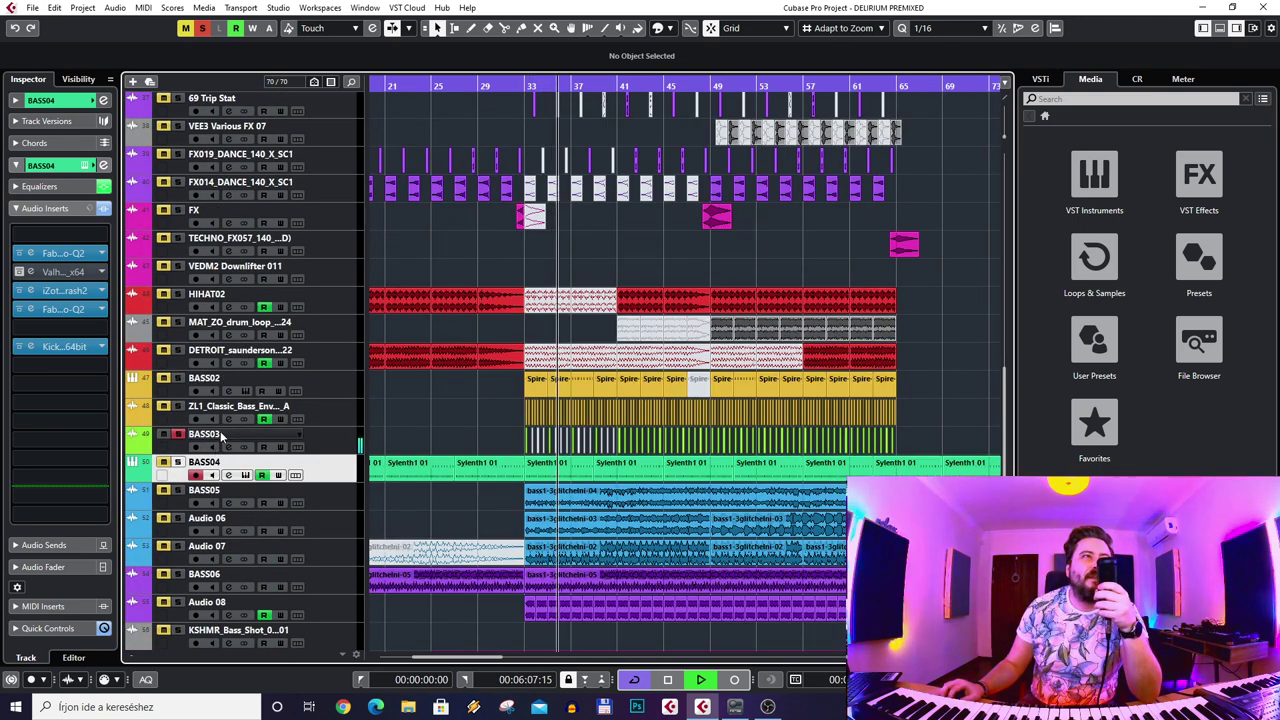
- Select BASS03, solo the tracks above it from ZL1_Classic_Bass up to HIHAT02 one by one during playback, and stop
click(174, 450)
click(178, 406)
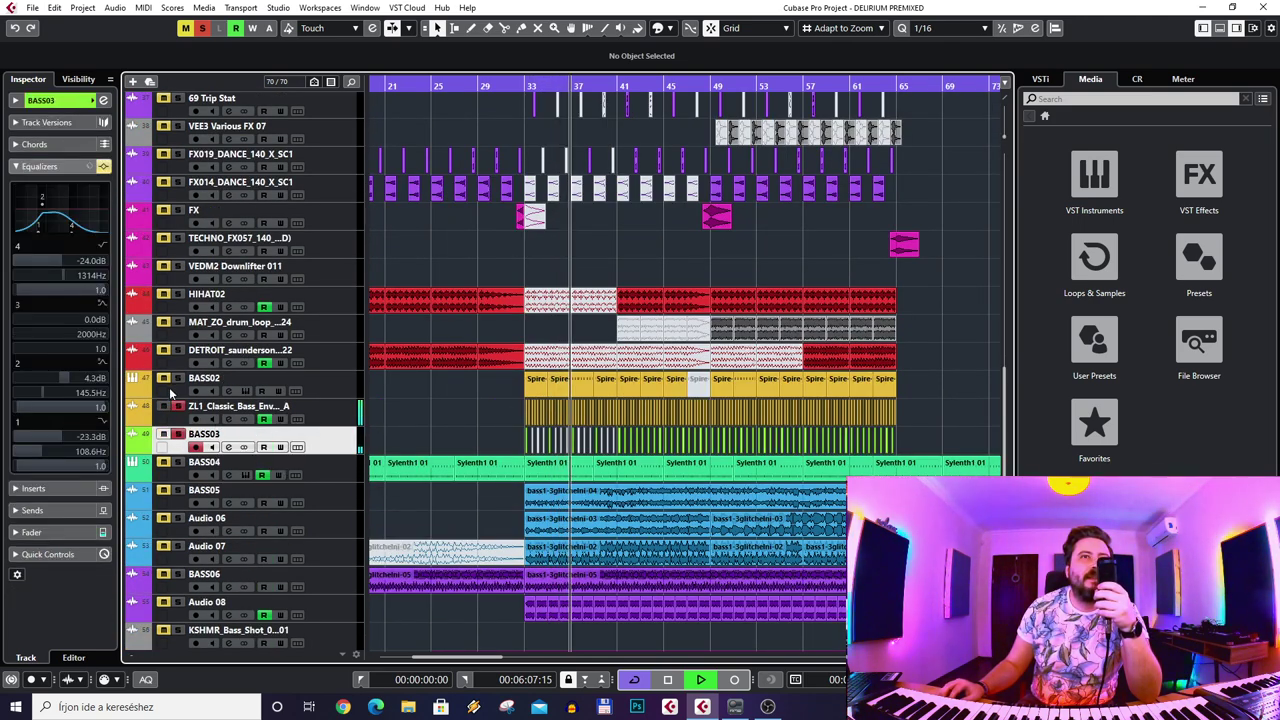
click(177, 378)
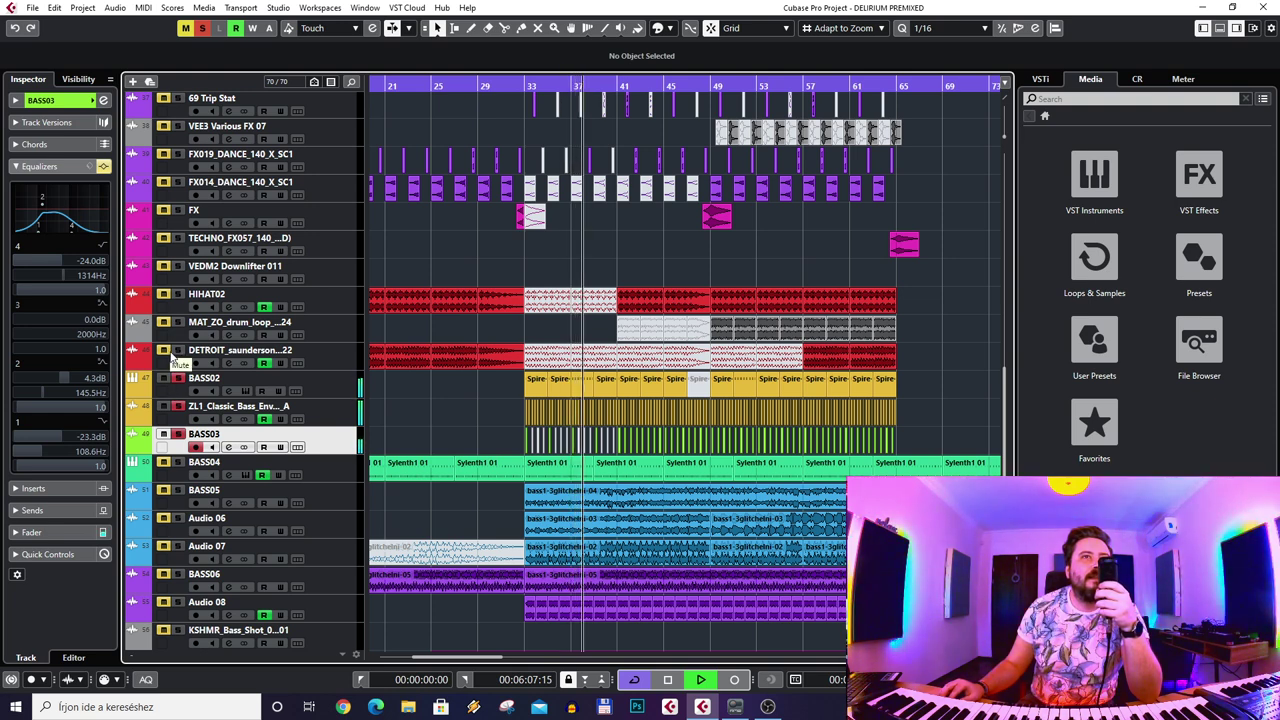
click(178, 350)
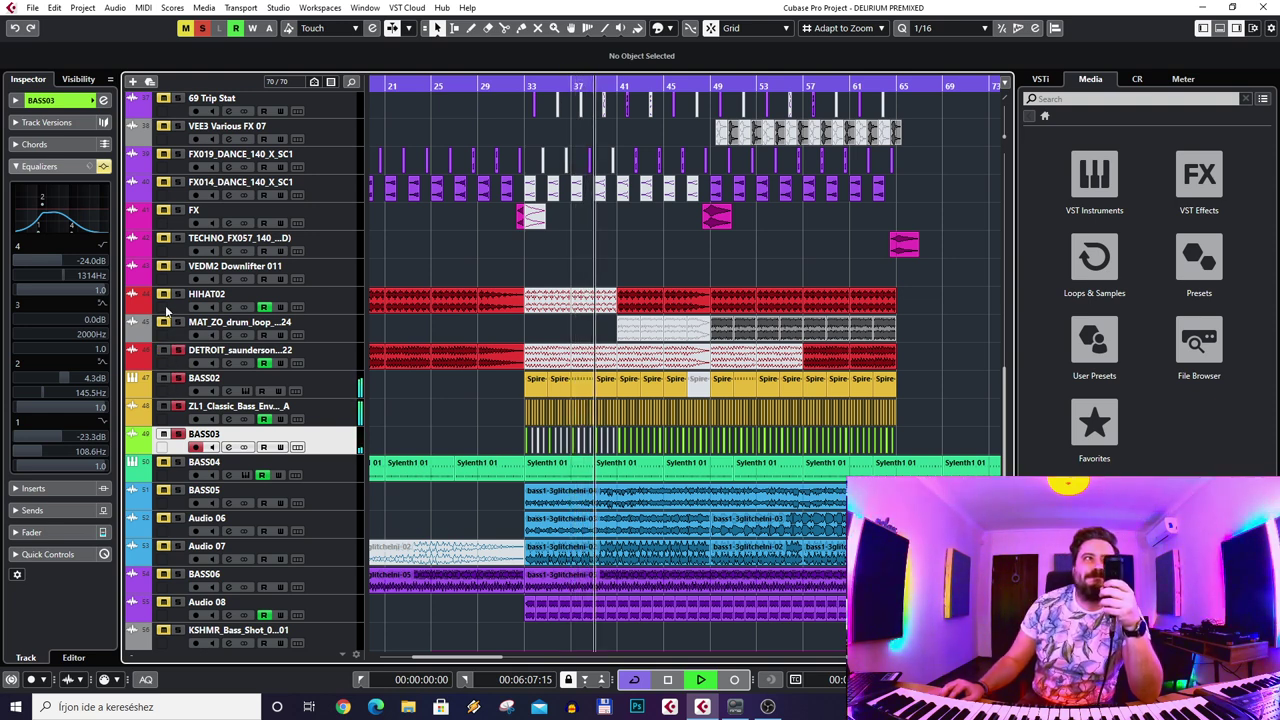
click(178, 322)
click(178, 294)
key(space)
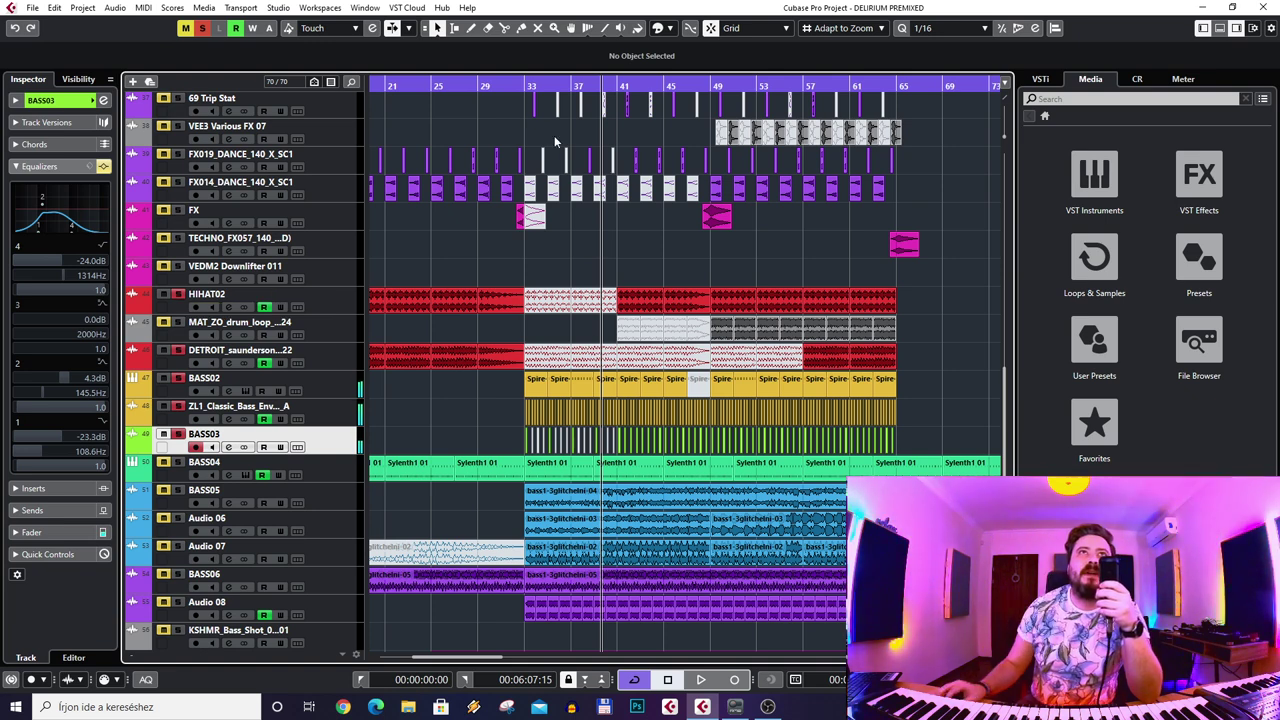
- Play from bar 33 with BASS04 and BASS05 added to the solos, narrow the solo to BASS05 alone, and stop
click(521, 83)
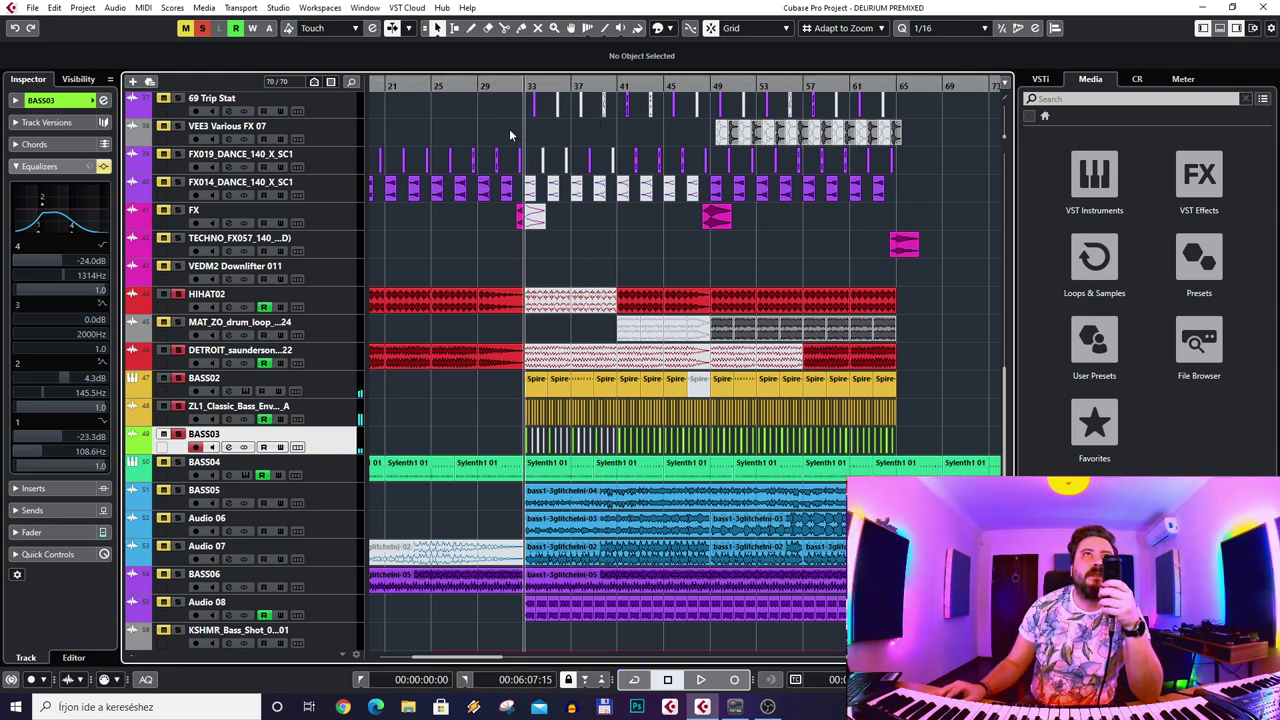
scroll(594, 237, right, 2)
key(space)
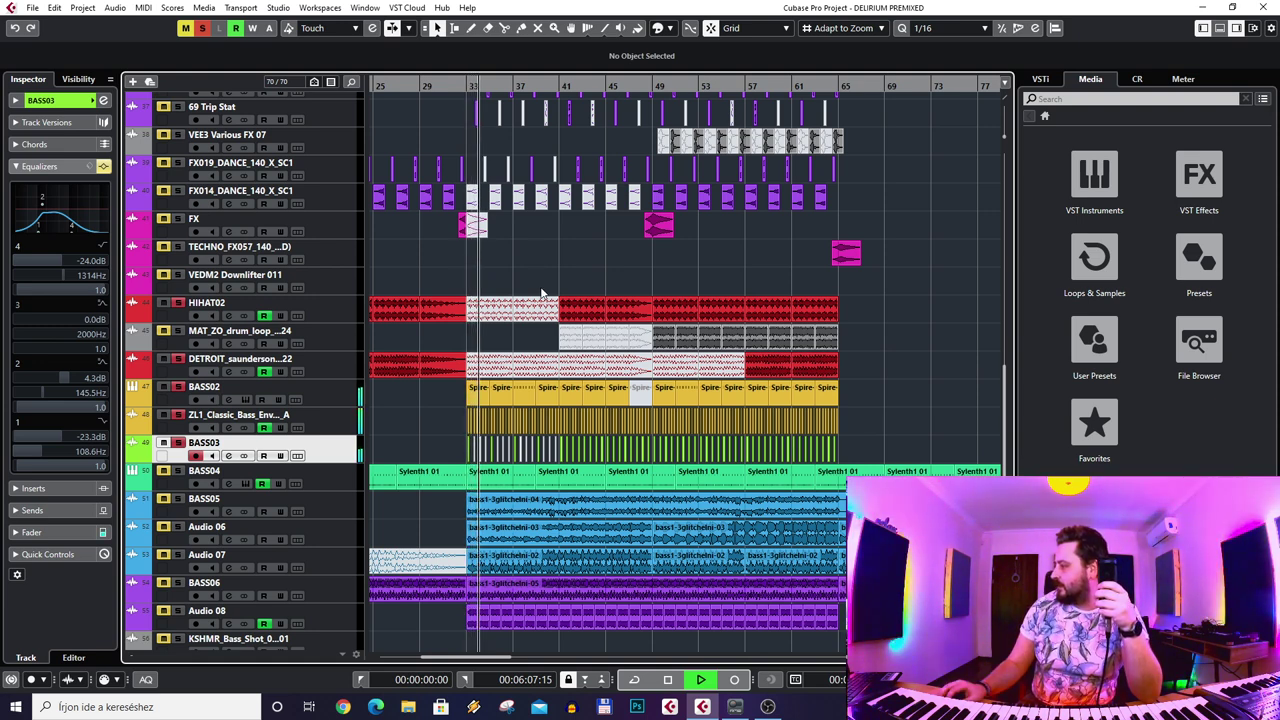
click(163, 443)
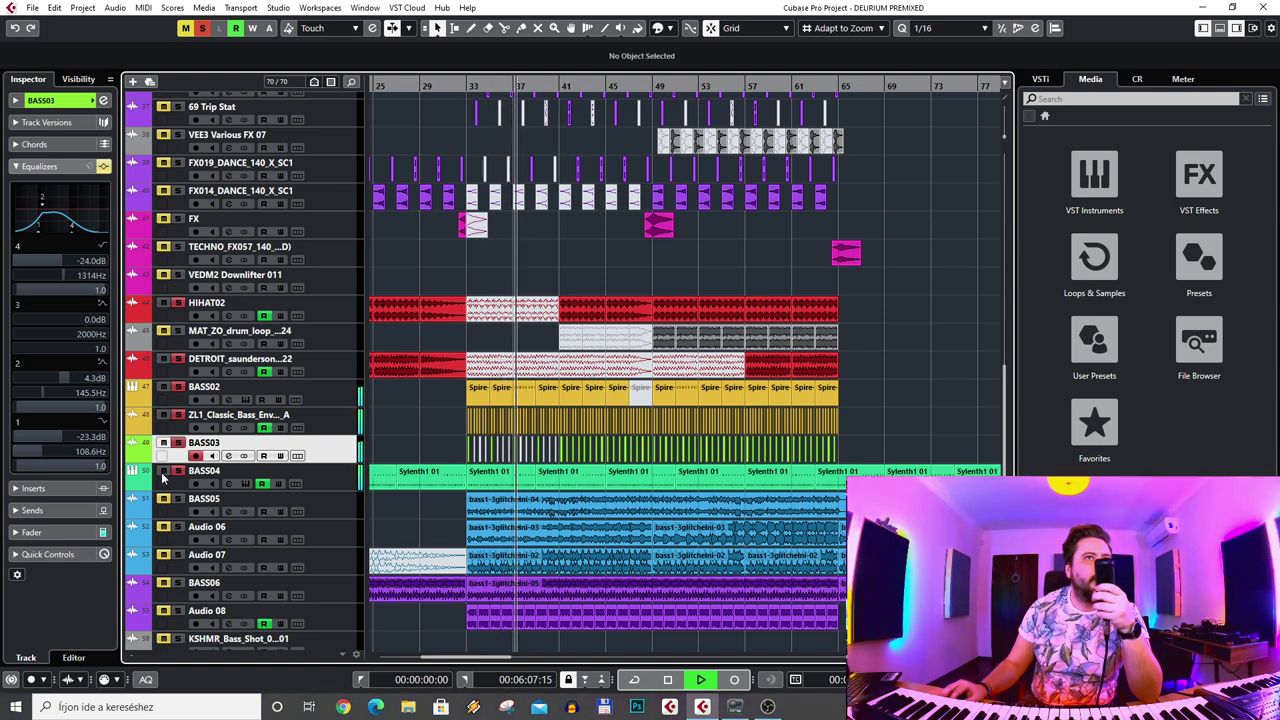
click(163, 528)
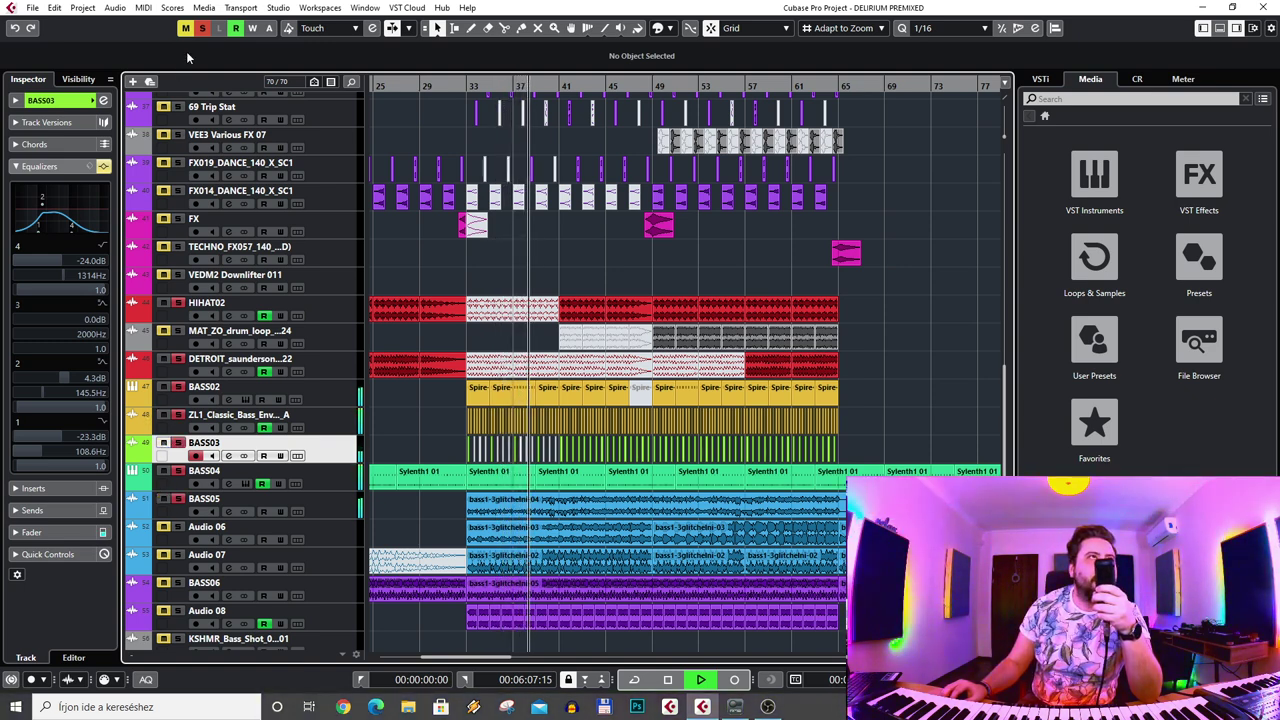
click(176, 513)
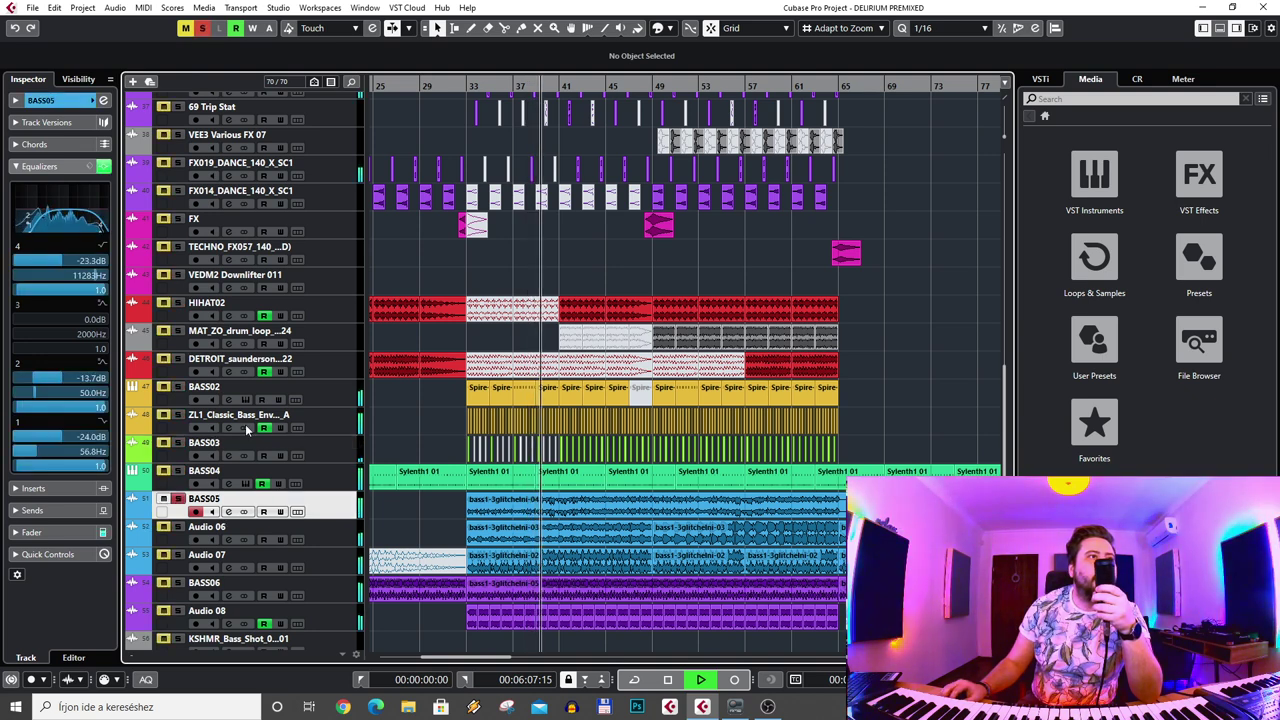
key(space)
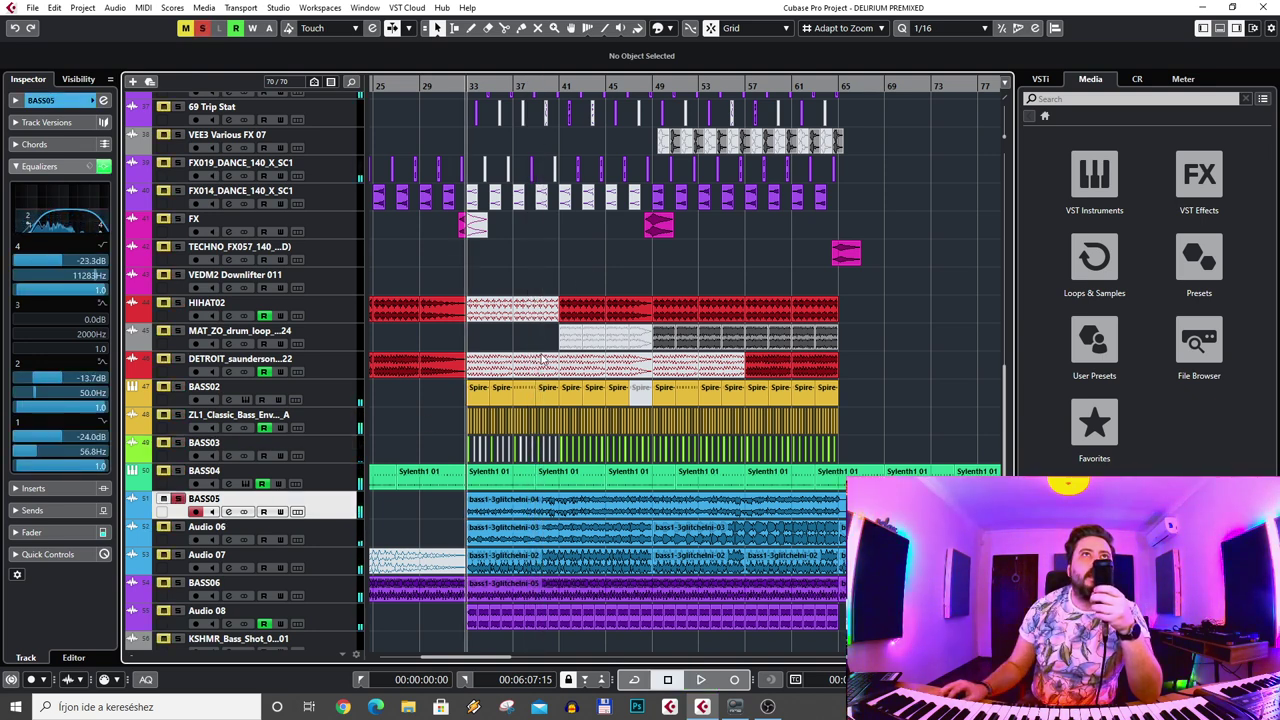
- Solo BASS04 instead of BASS05, play it from bar 33, and stop
scroll(542, 359, down, 3)
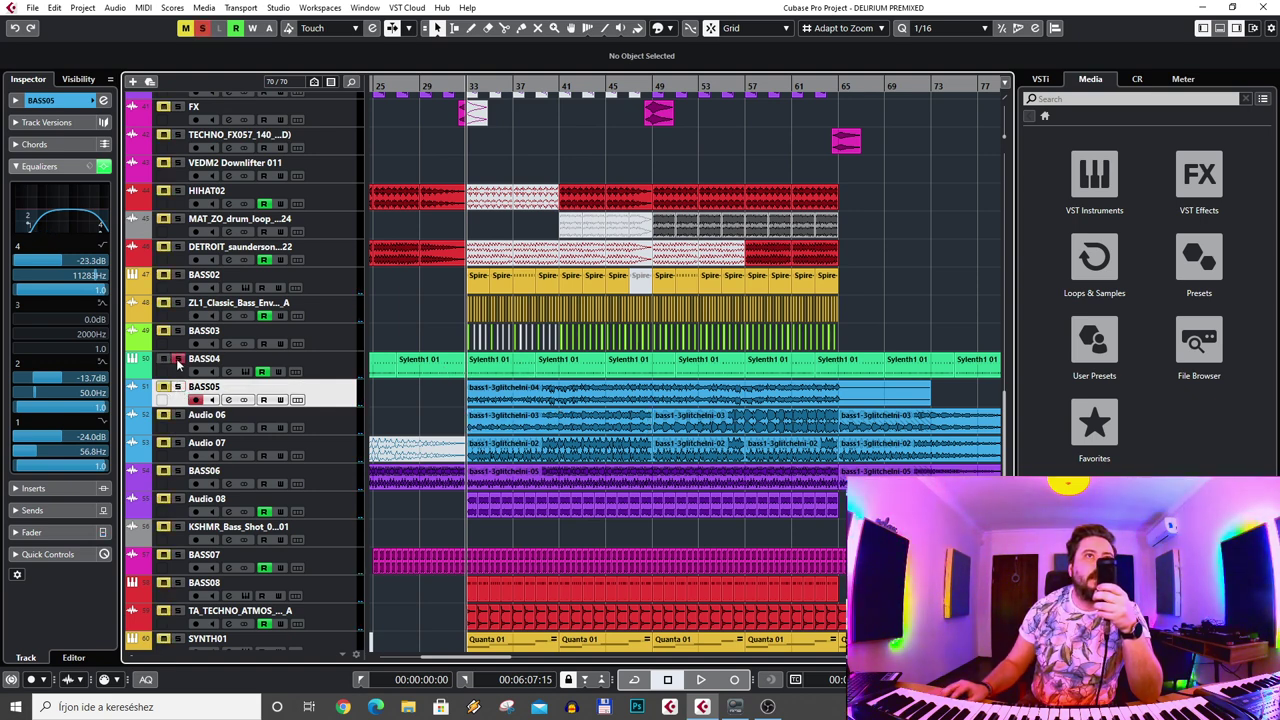
scroll(178, 364, left, 5)
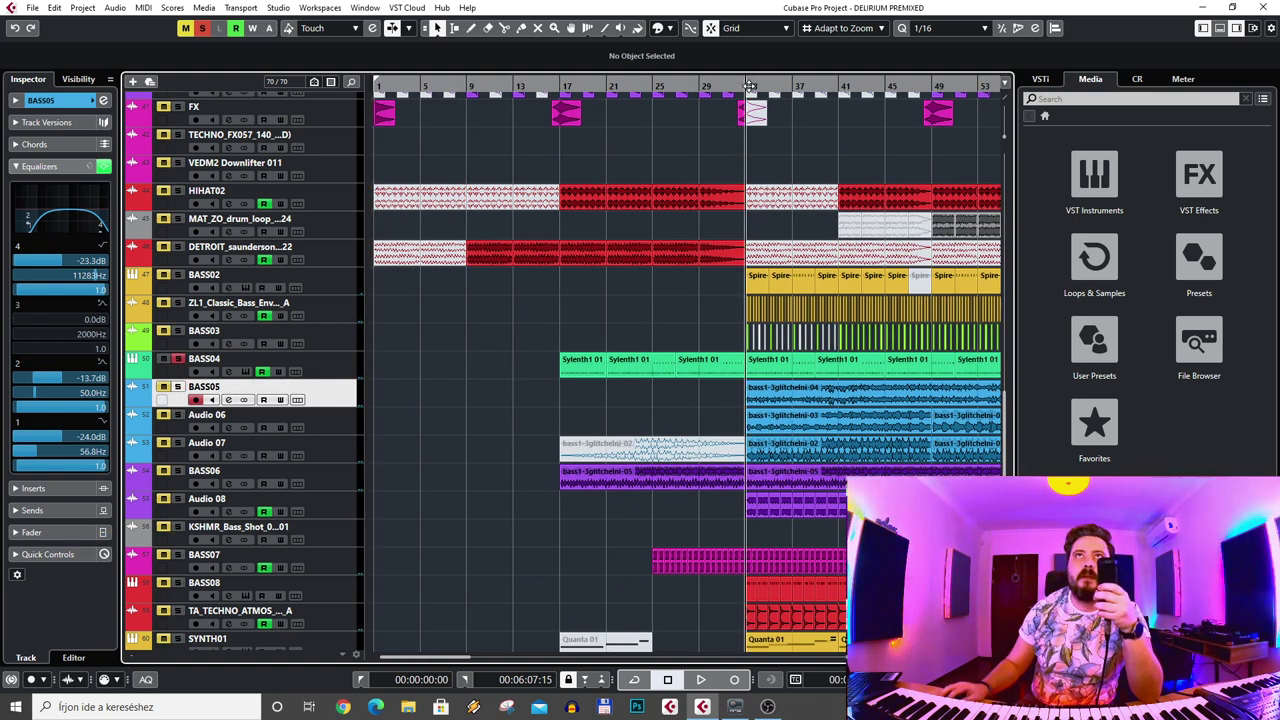
key(space)
scroll(417, 322, right, 4)
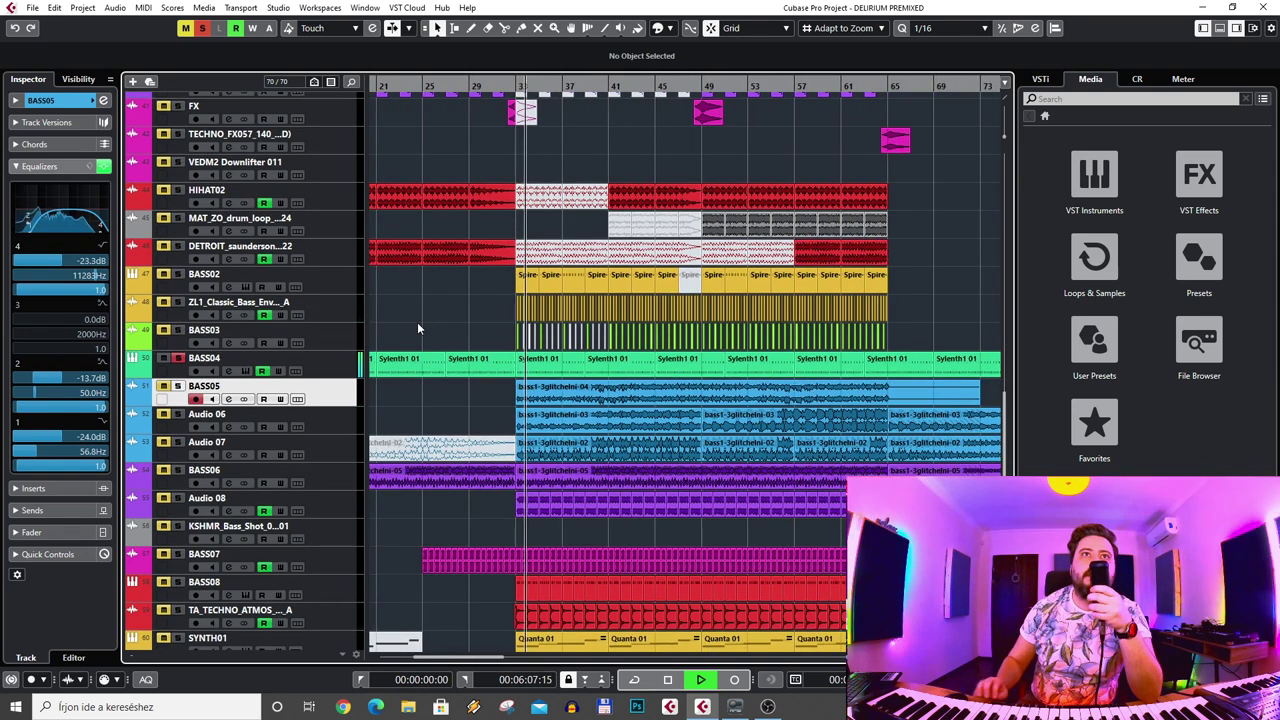
key(space)
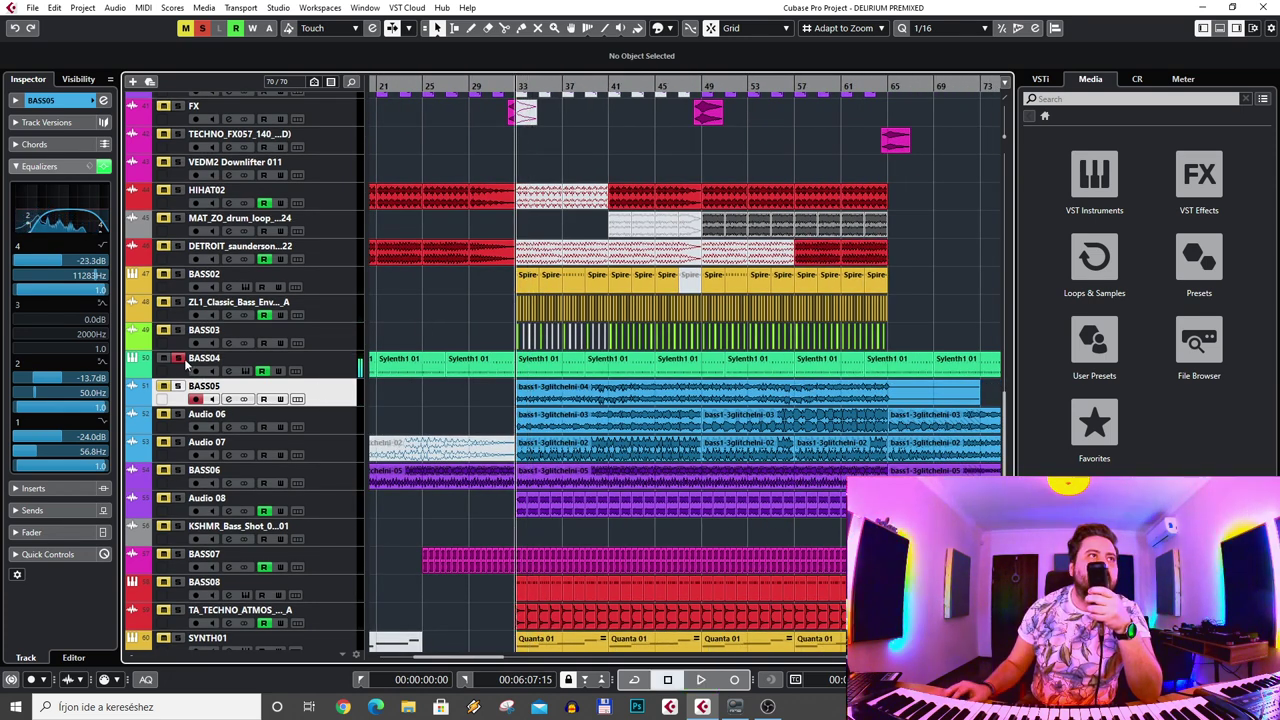
- Collapse the equalizer section of BASS05, solo only that track, and play it from bar 33
click(40, 166)
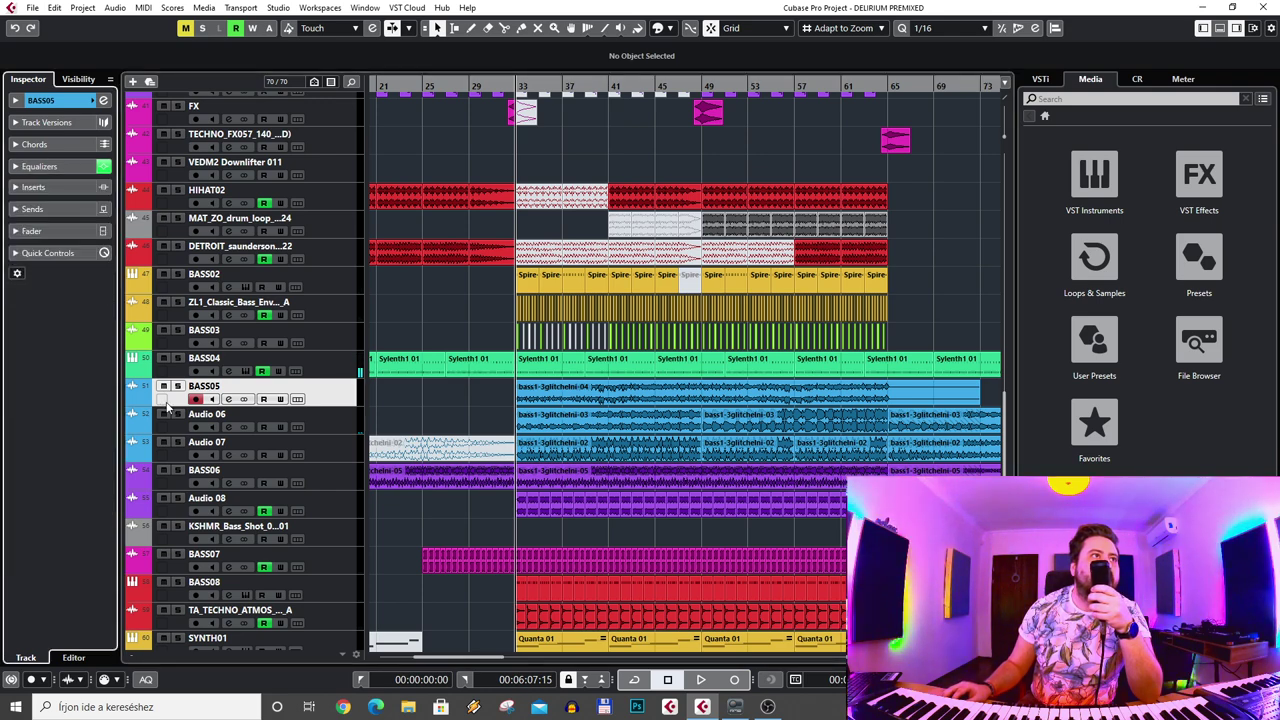
click(178, 387)
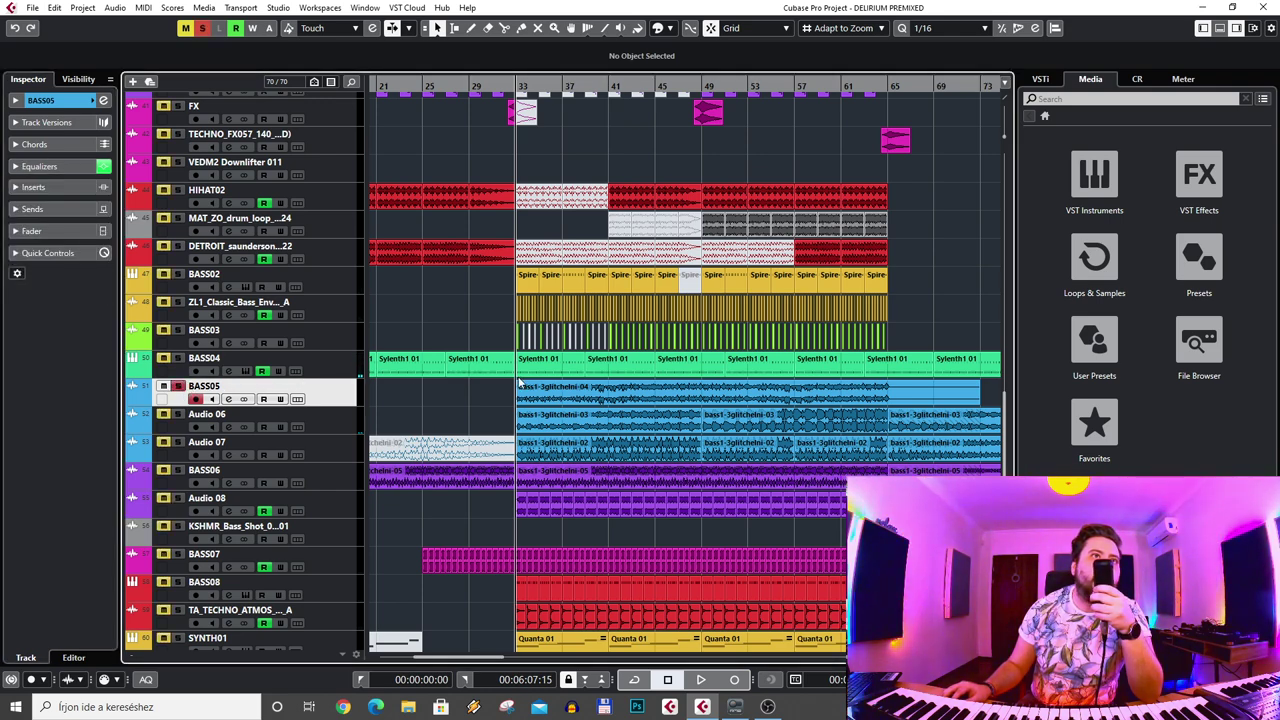
scroll(398, 400, right, 2)
scroll(411, 402, left, 2)
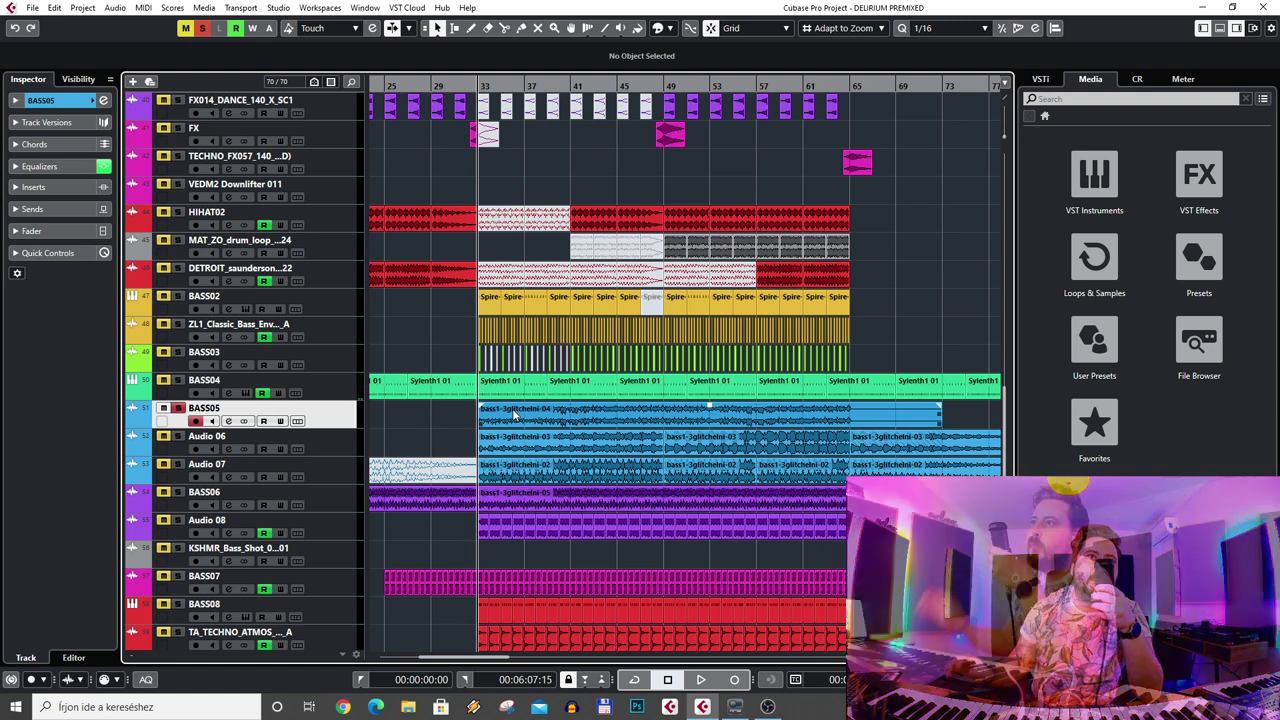
click(701, 680)
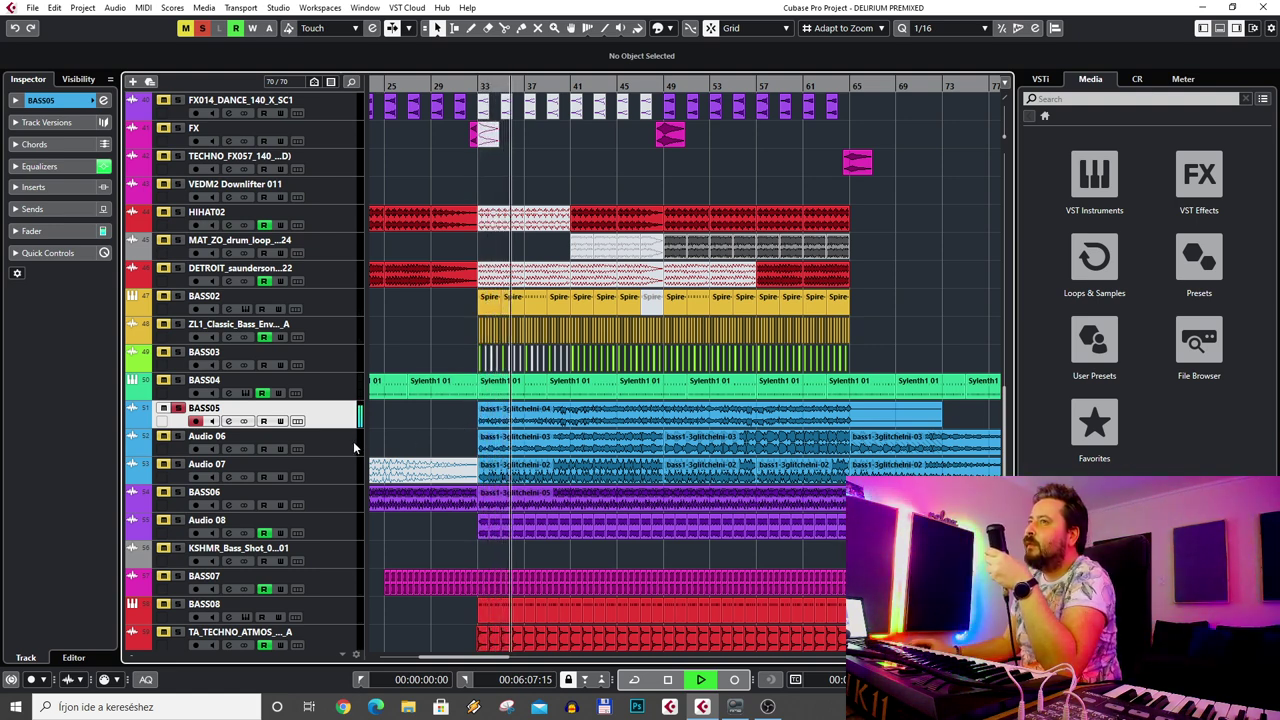
- Solo Audio 06 together with BASS05 and on its own during playback, and stop
click(177, 436)
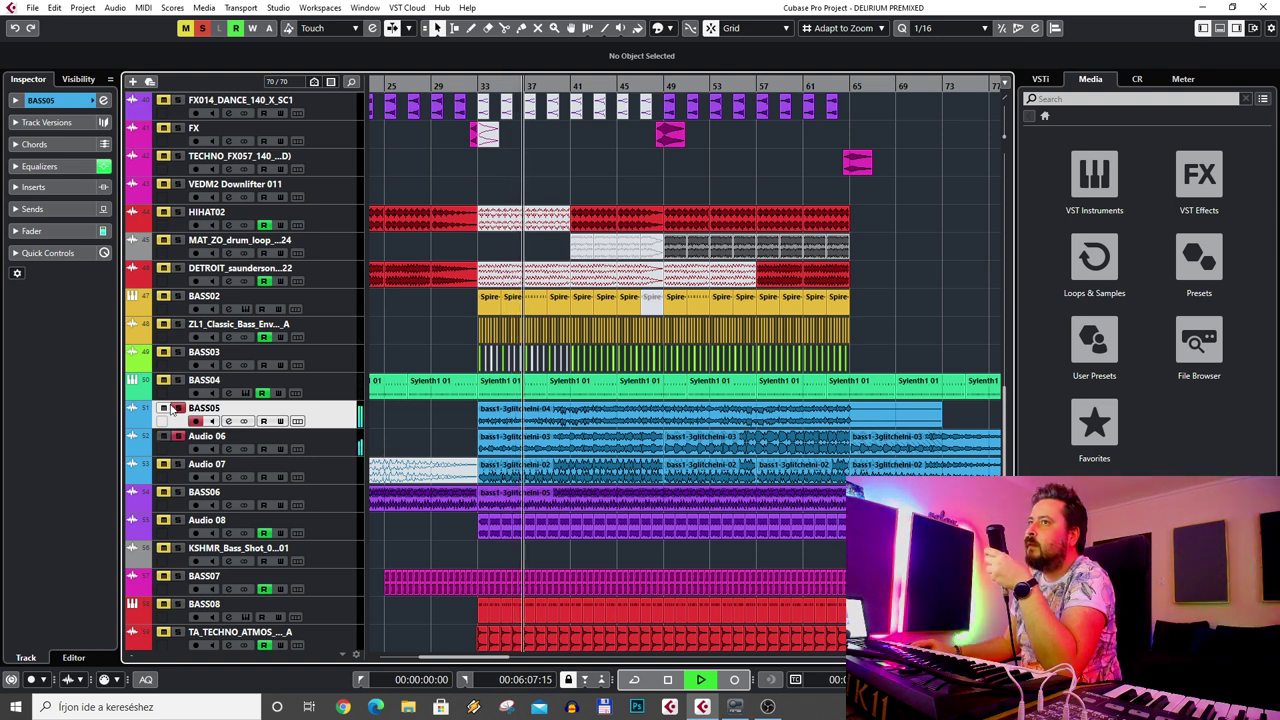
click(173, 453)
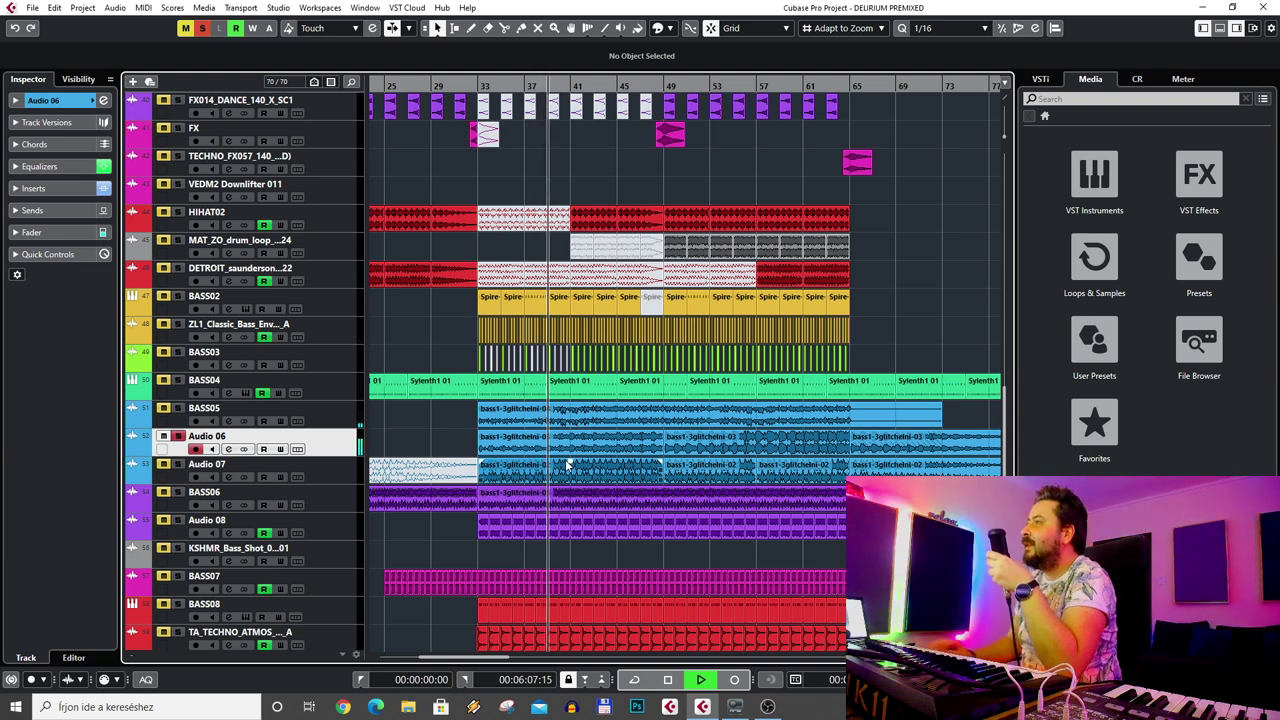
key(space)
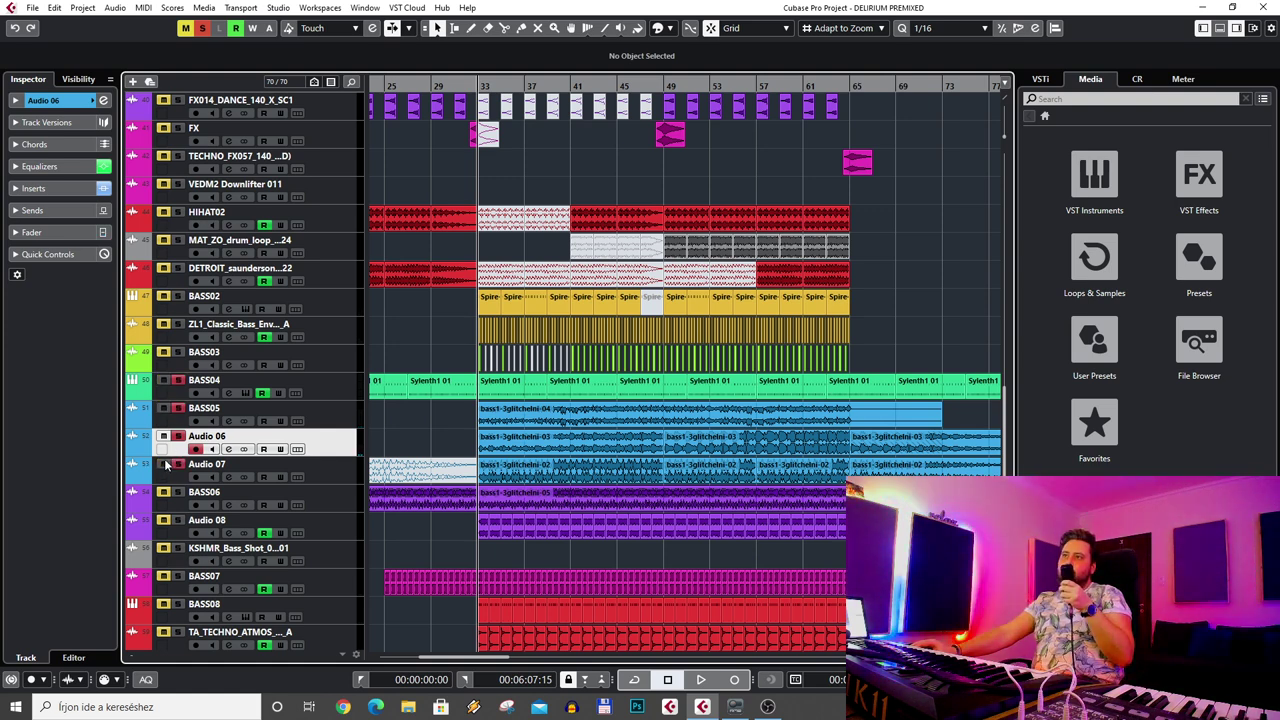
- Play BASS04 through Audio 07 from bar 33, varying their solos, and add BASS06 and Audio 08 before stopping
key(space)
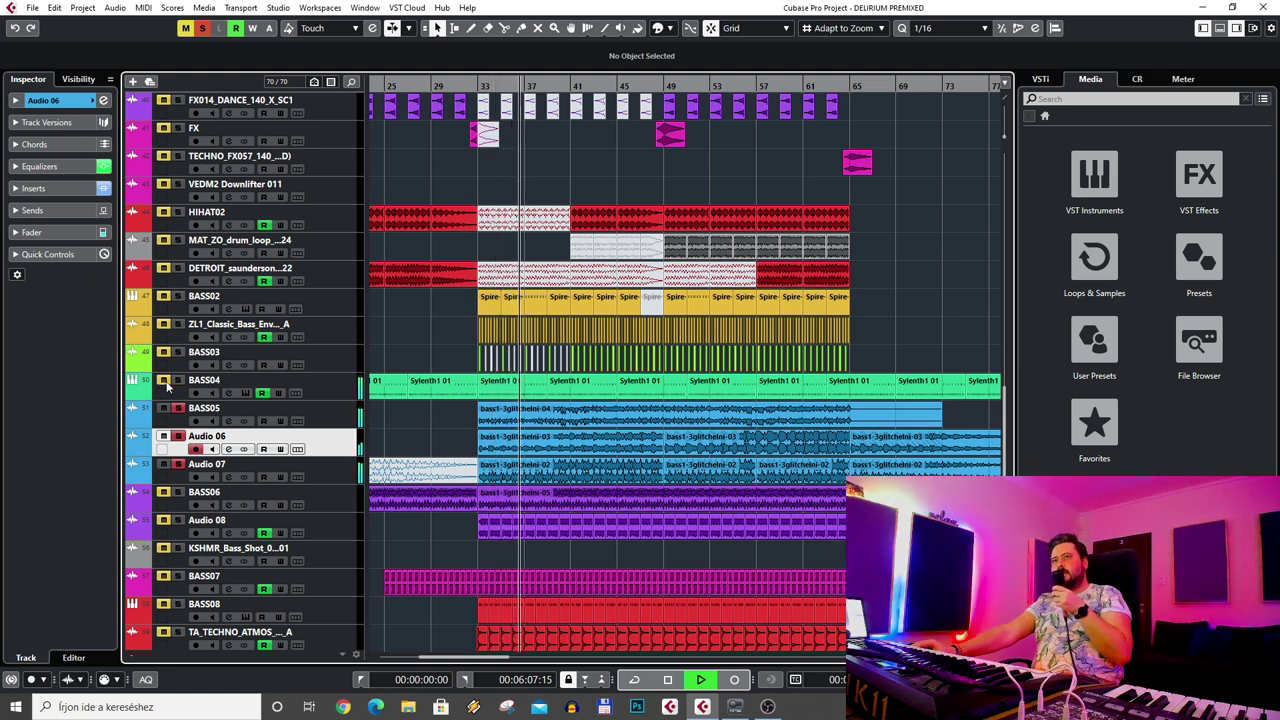
click(200, 414)
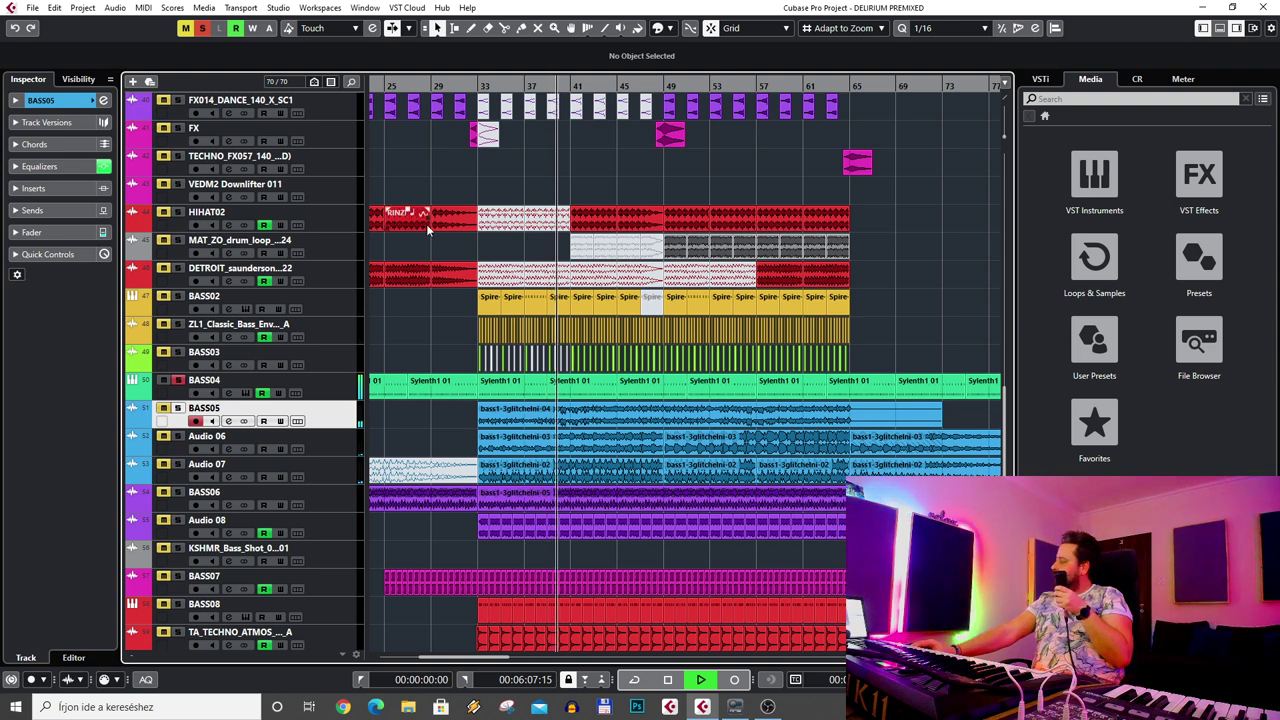
drag(164, 418, 165, 480)
click(165, 480)
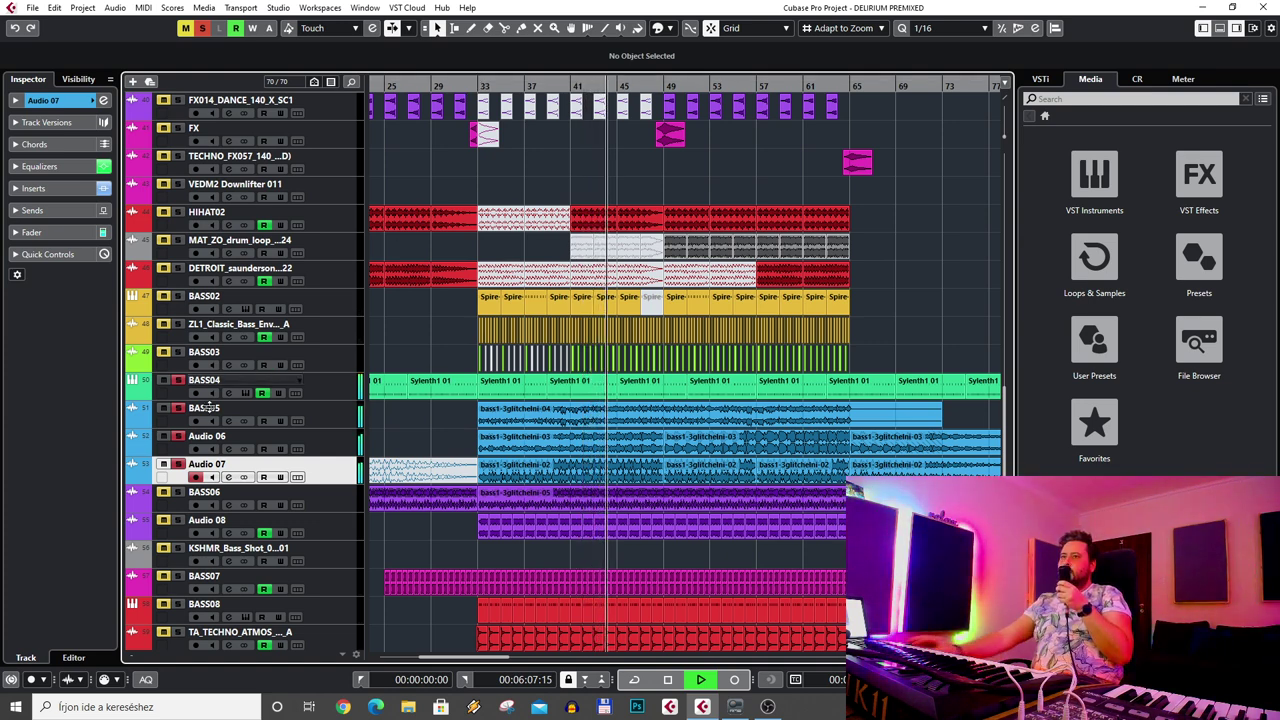
click(166, 498)
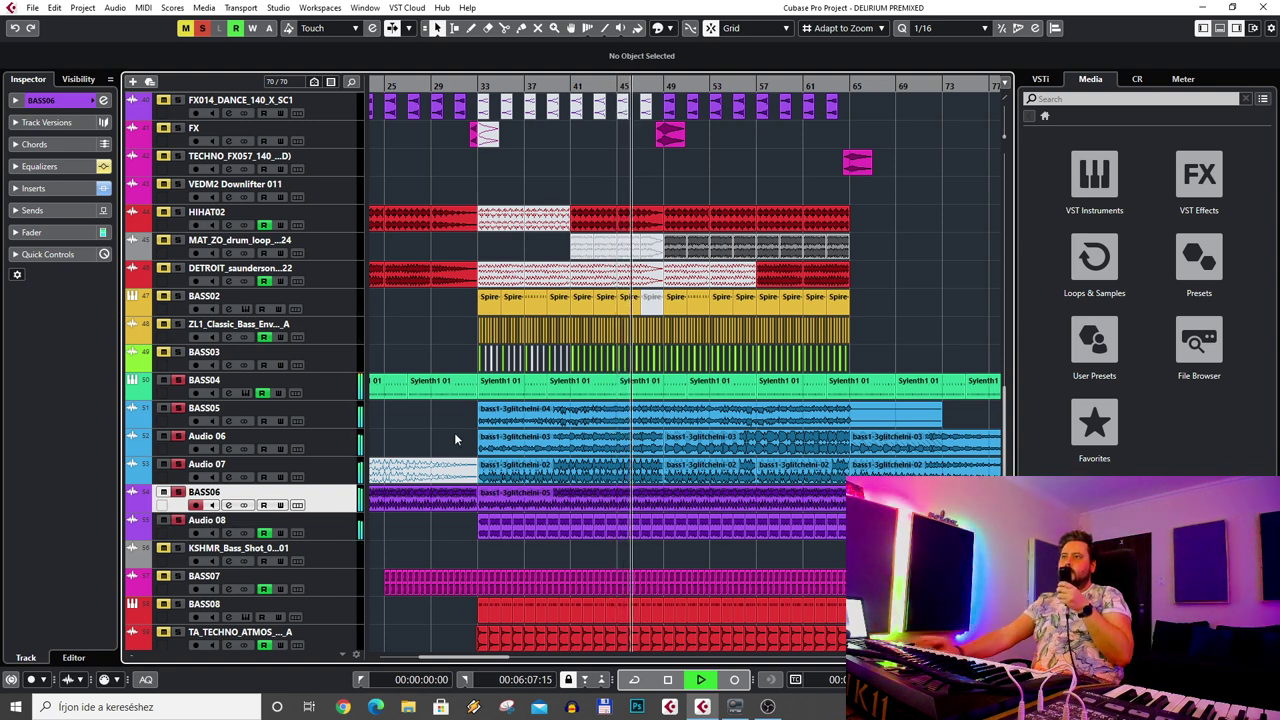
key(space)
- Deactivate all solos, return to bar 33, and show the track settings of BASS04
click(467, 85)
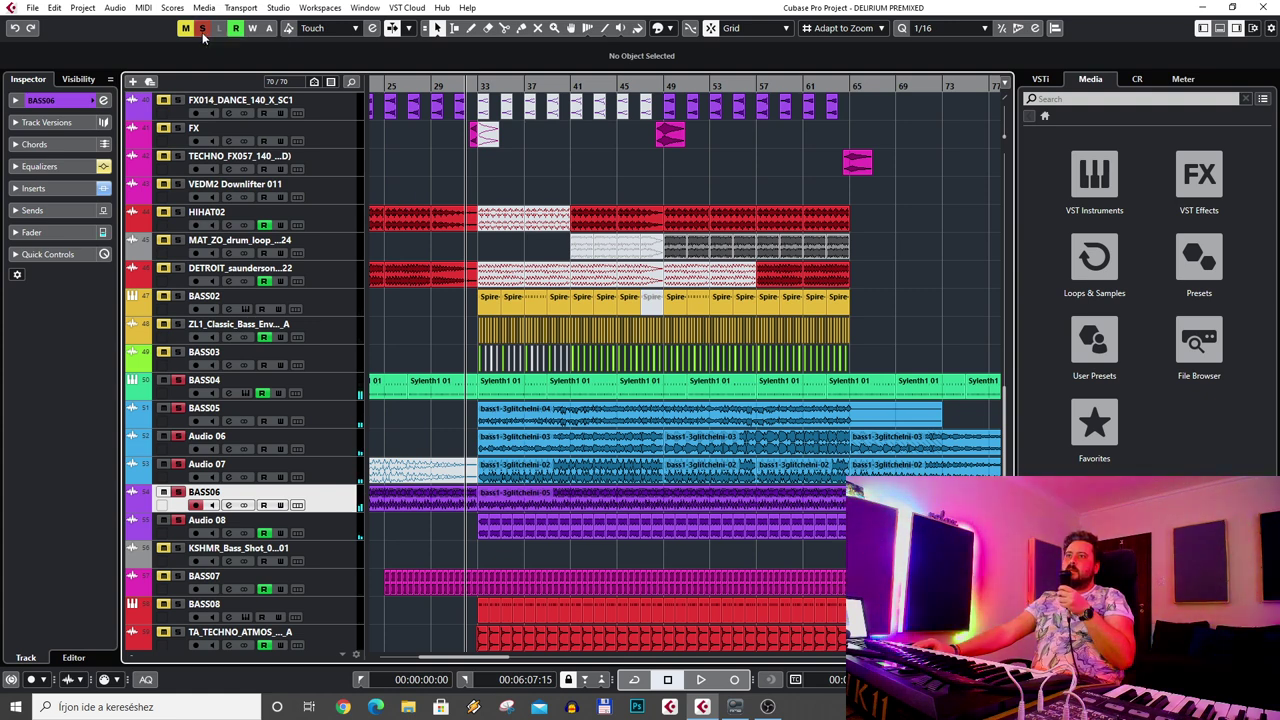
click(350, 395)
click(488, 88)
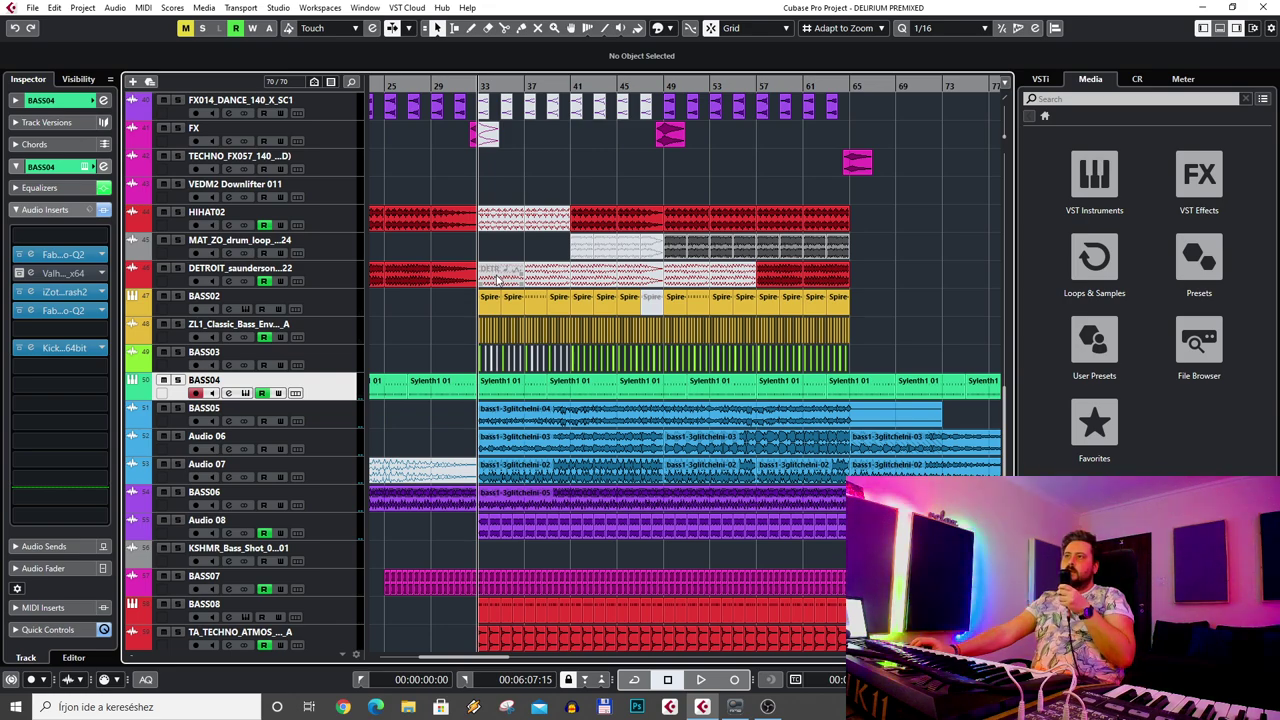
scroll(499, 280, up, 5)
scroll(504, 288, down, 8)
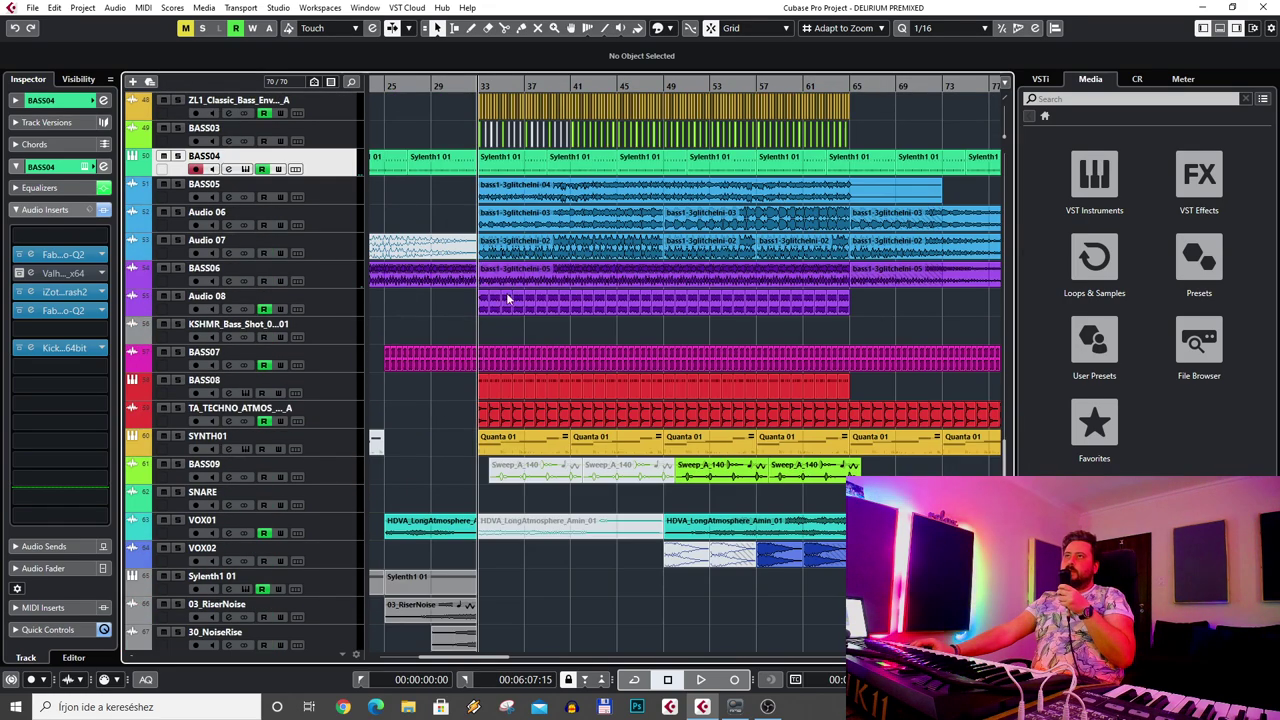
scroll(508, 296, up, 2)
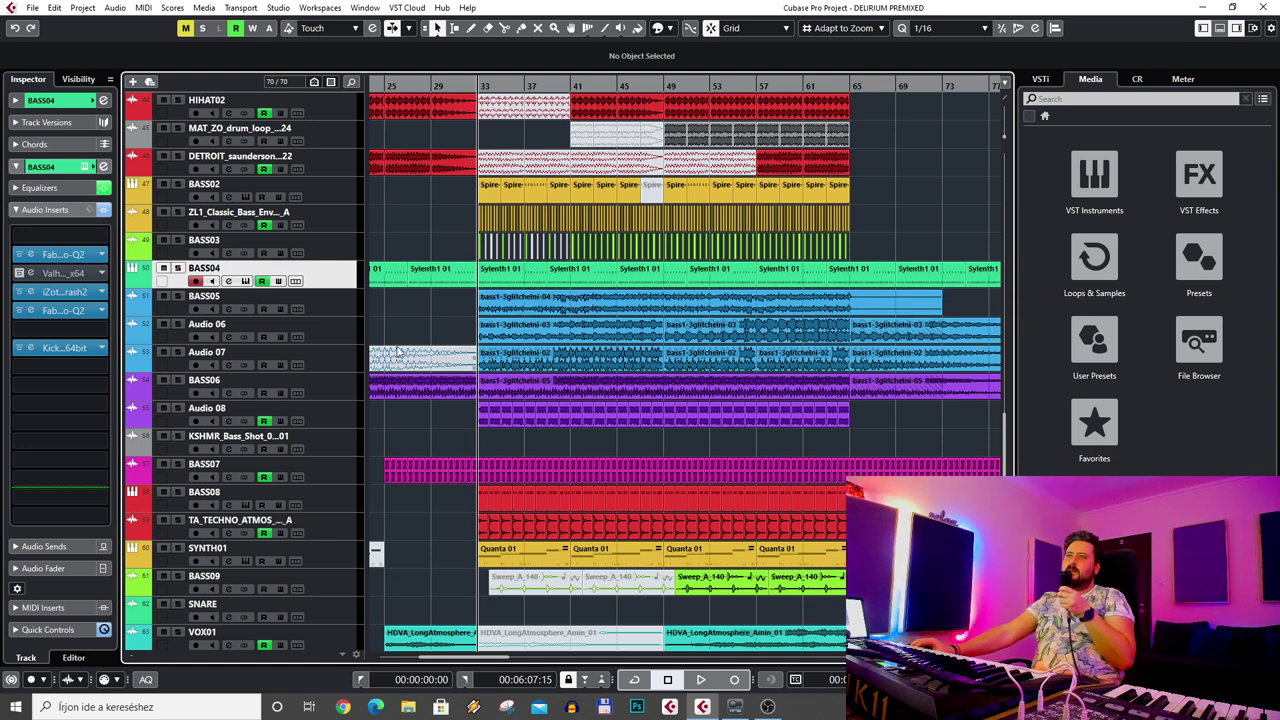
click(60, 102)
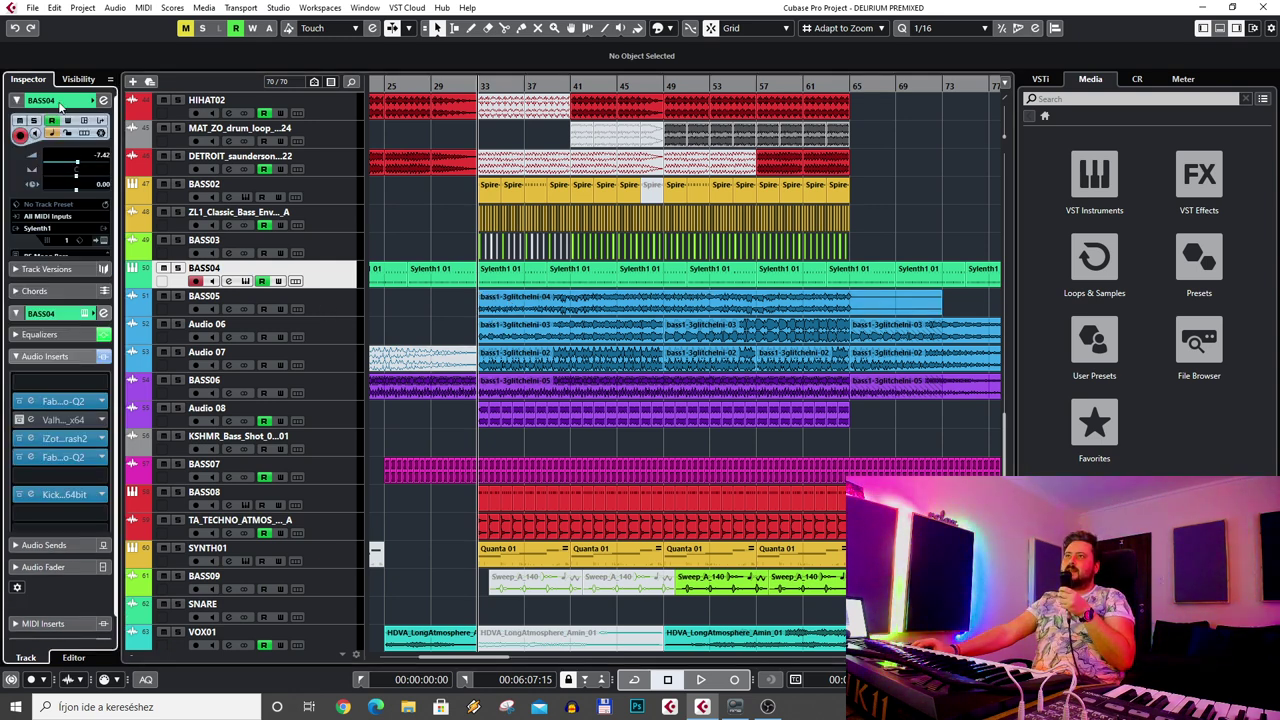
- Select BASS07 and look over the bass arrangement across the timeline, zoomed out and back in around bar 33
click(314, 478)
key(g)
key(g)
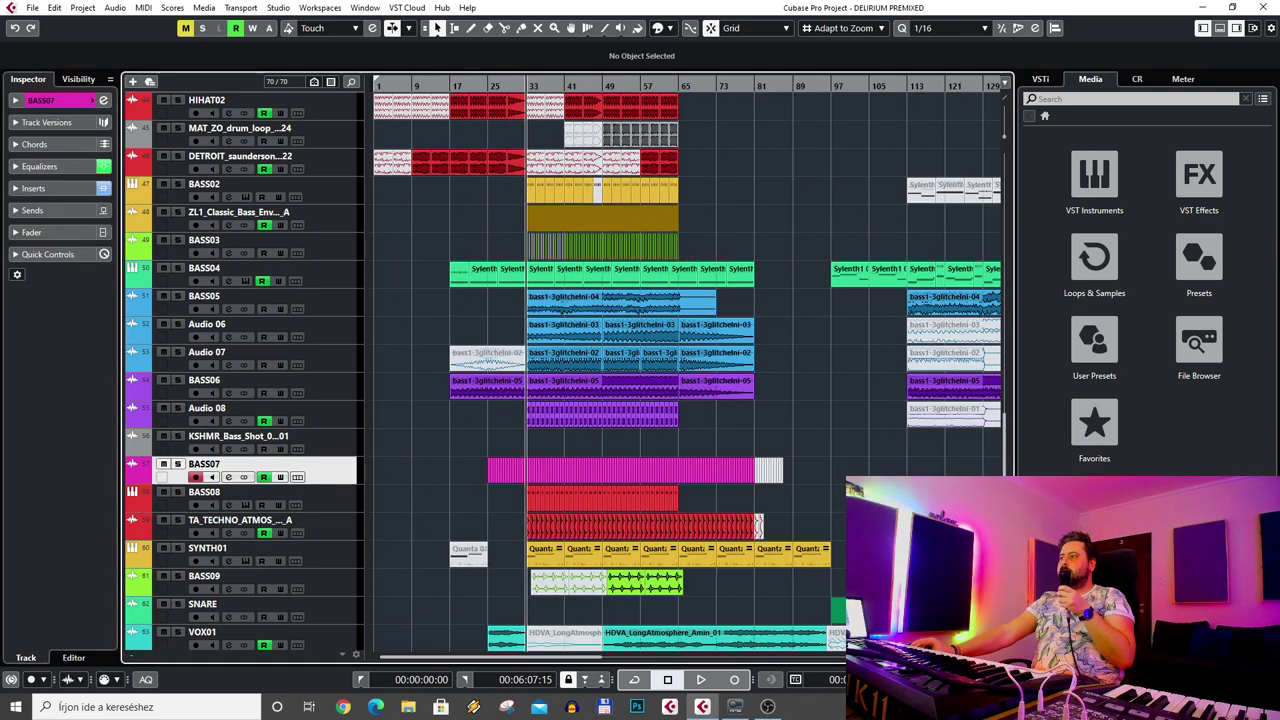
key(h)
key(h)
scroll(579, 447, right, 4)
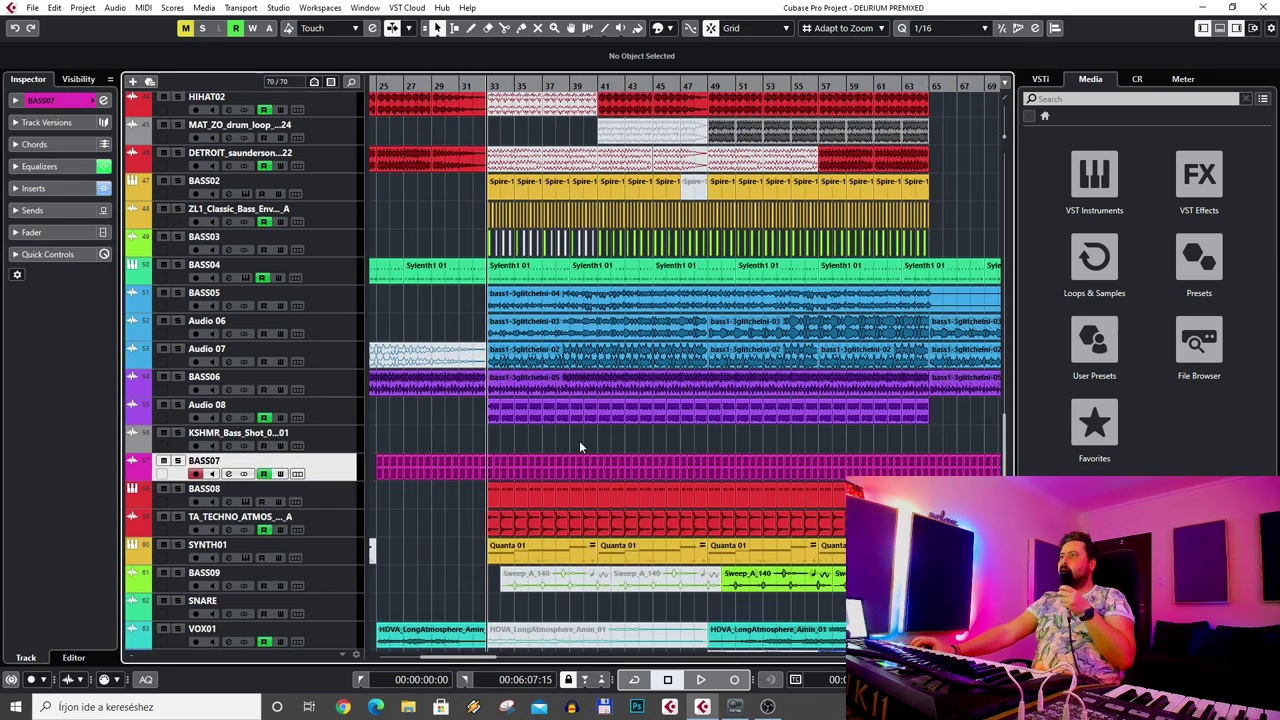
scroll(378, 290, up, 4)
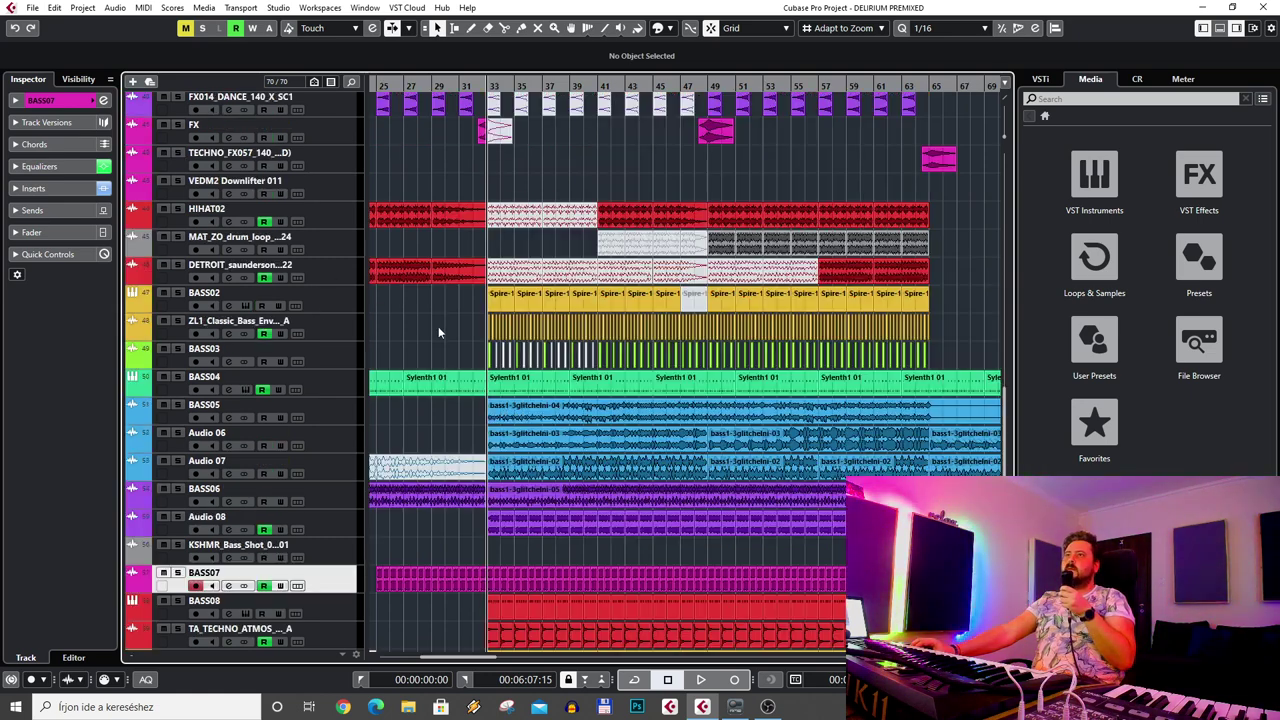
- Select BASS05, BASS04, BASS07, and Audio 07 in turn to compare their track settings
click(349, 410)
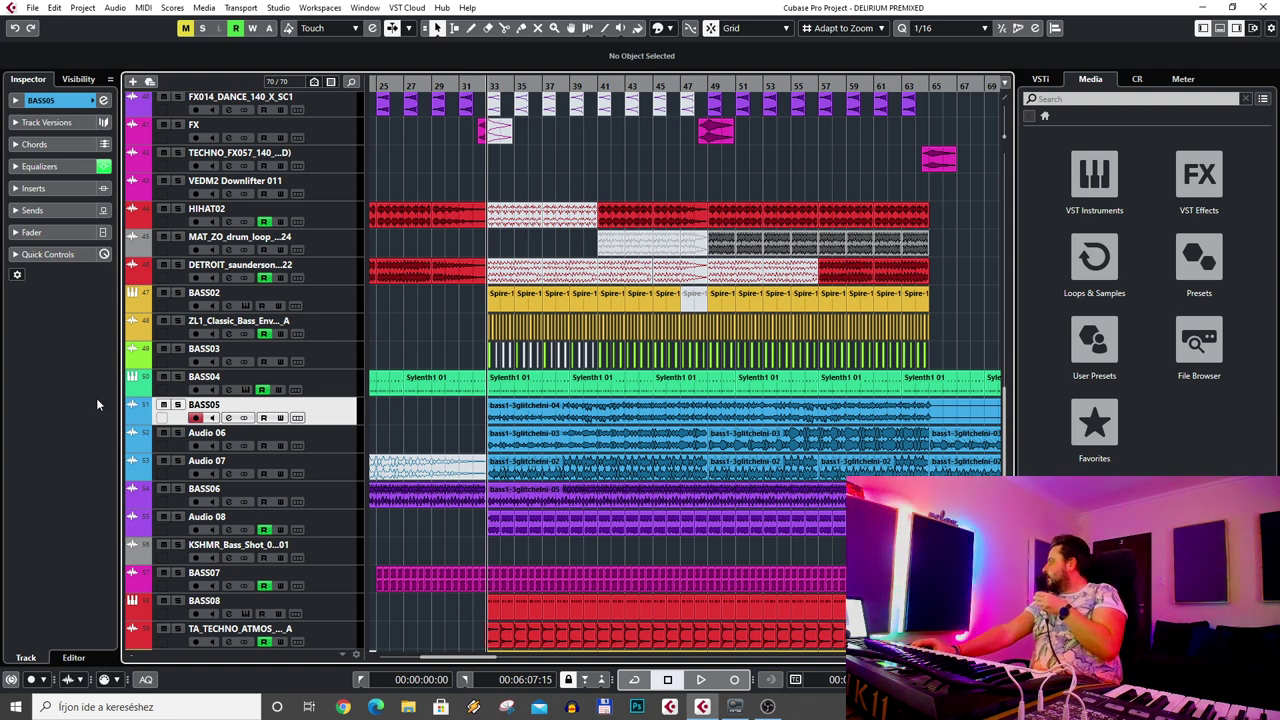
click(337, 390)
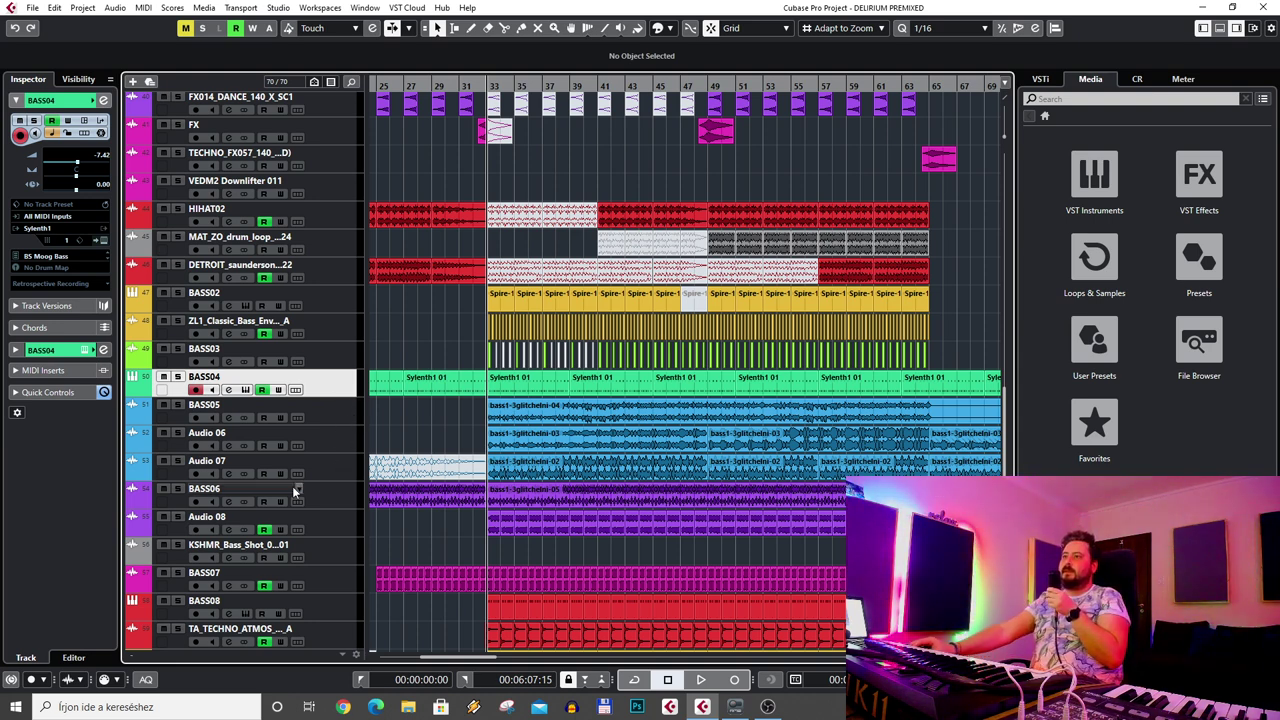
click(334, 584)
scroll(440, 500, down, 4)
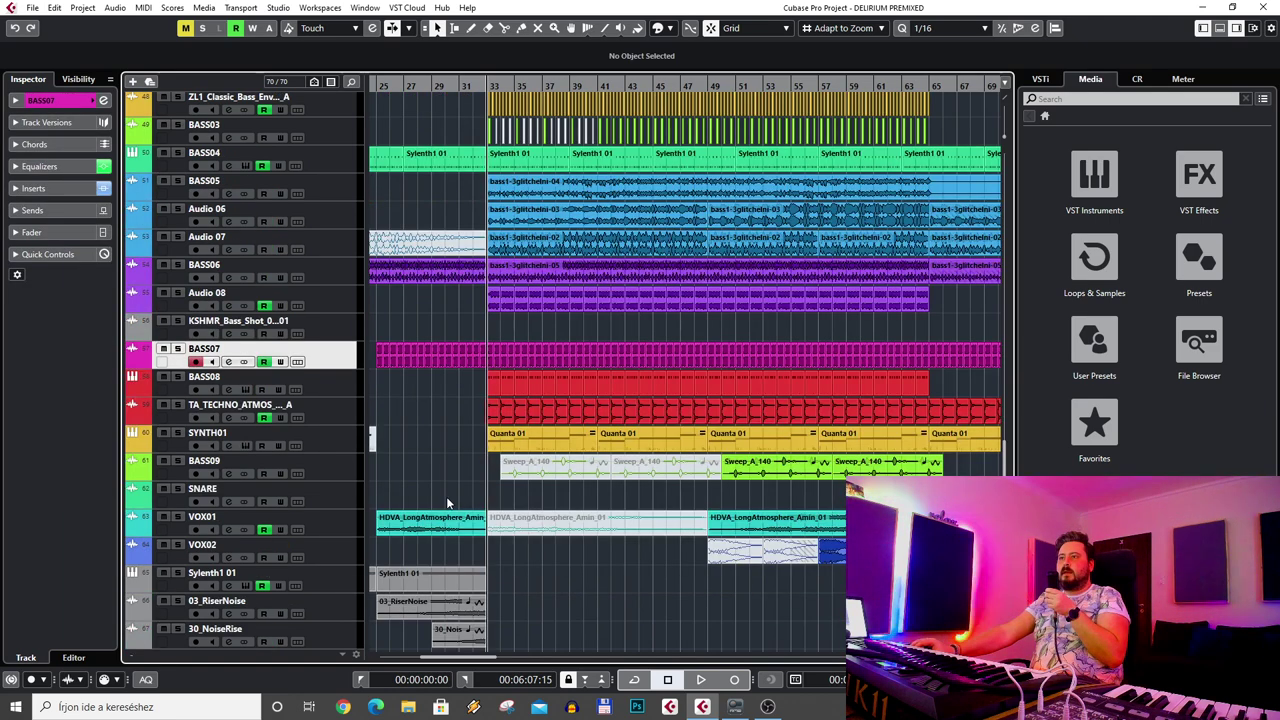
click(350, 245)
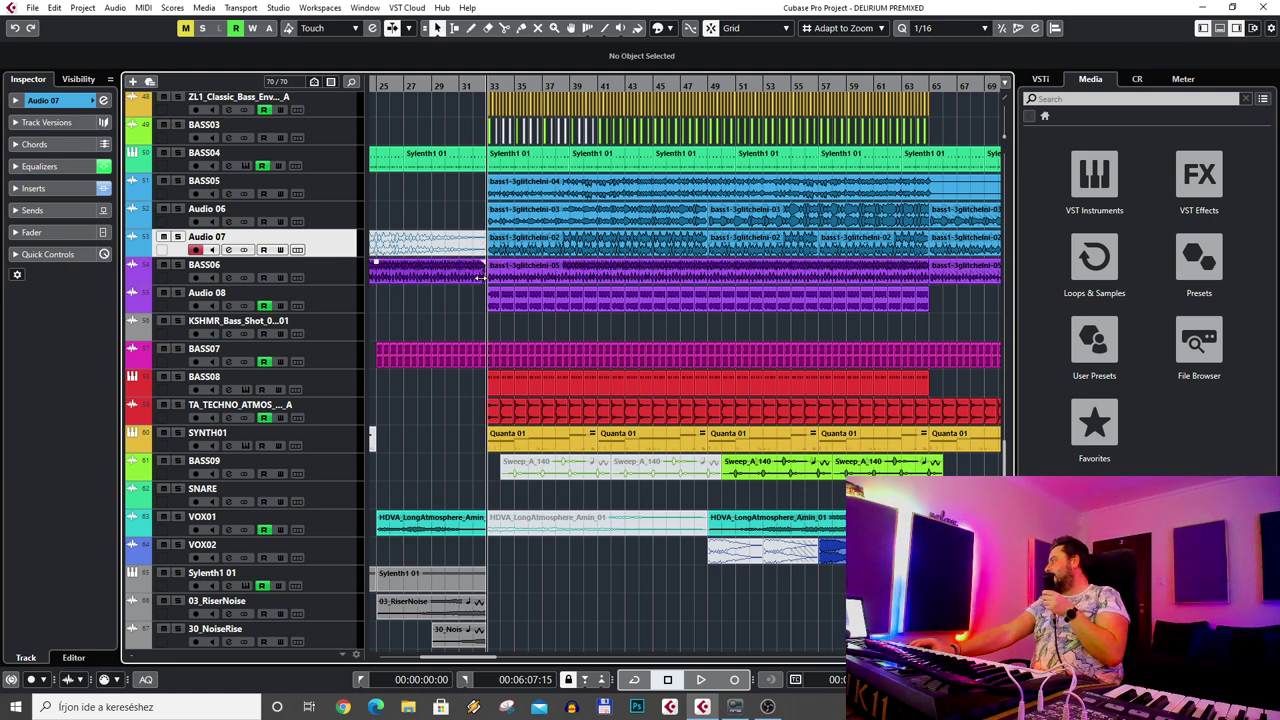
- Solo BASS07, play it from bar 33 with its inserts bypassed and active, stop, and restart playback
click(177, 350)
key(space)
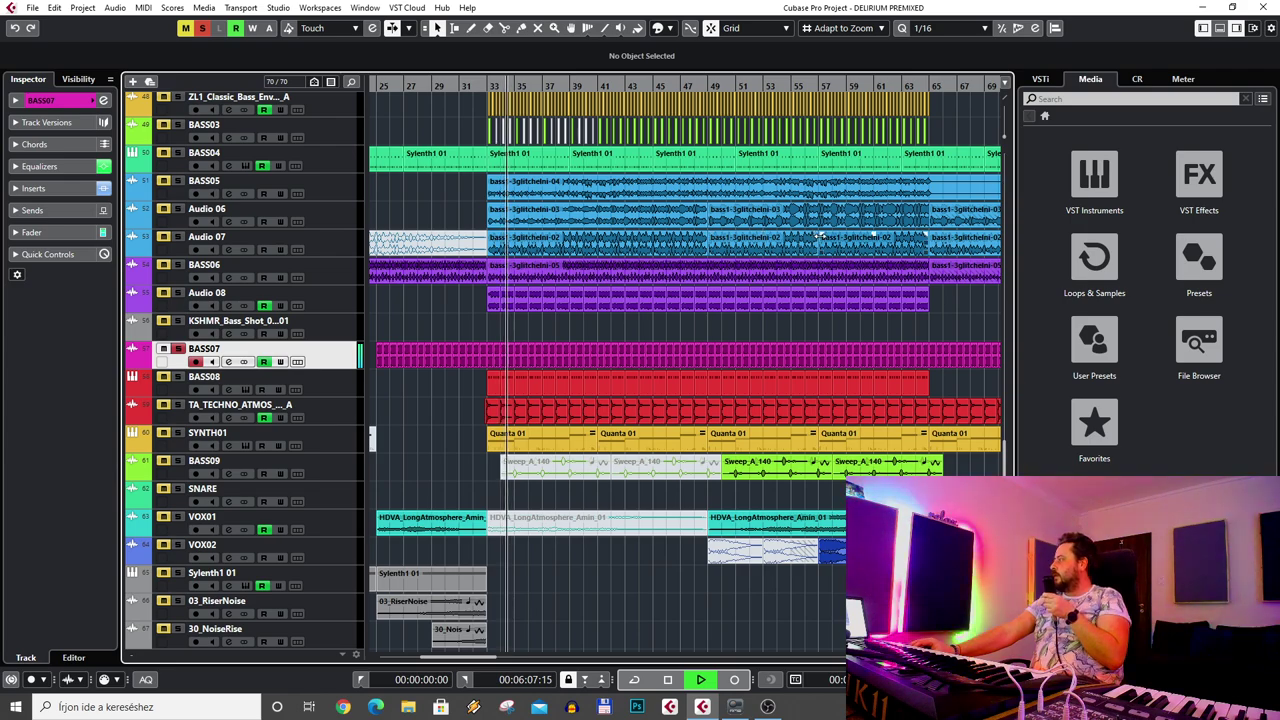
scroll(531, 323, up, 4)
scroll(531, 323, up, 15)
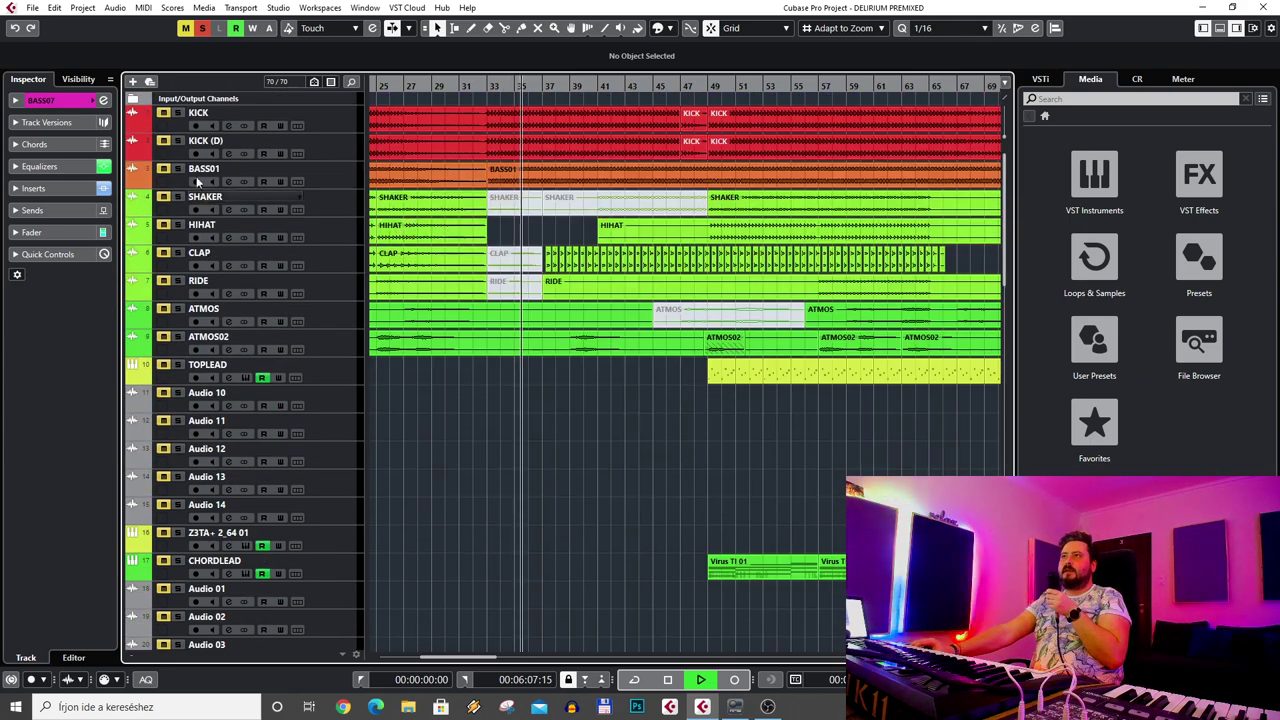
scroll(363, 320, down, 15)
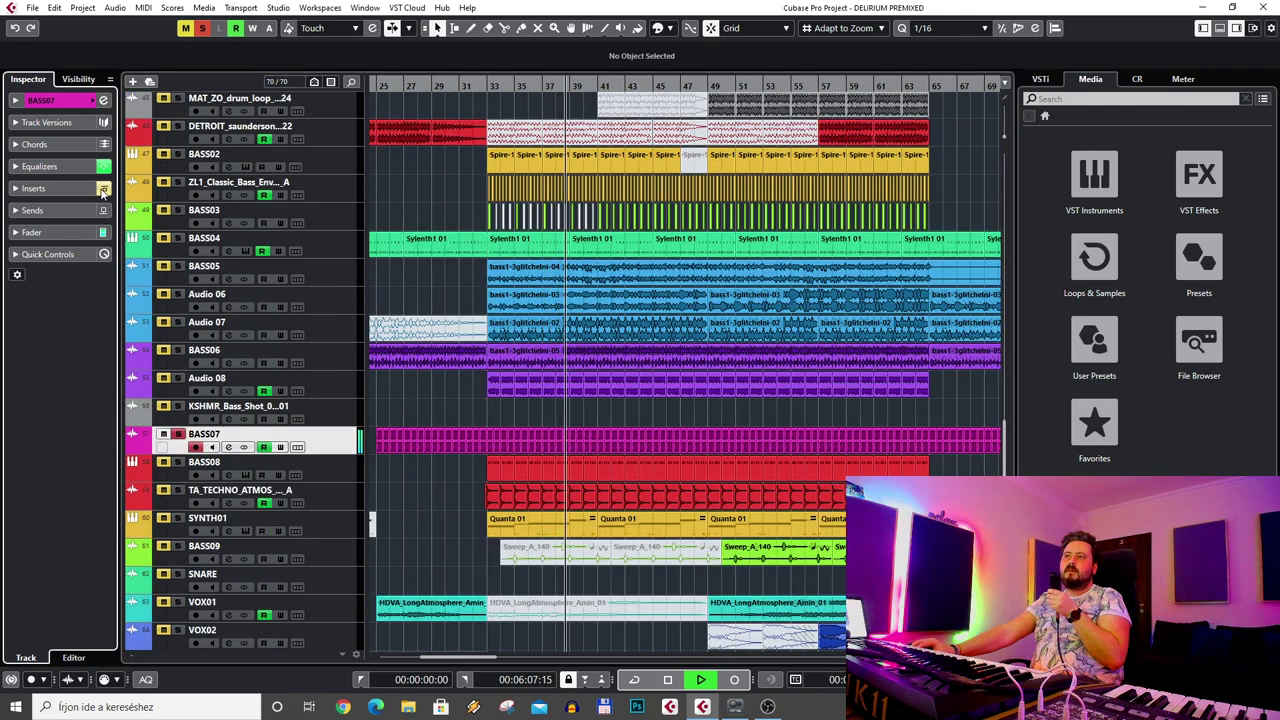
key(space)
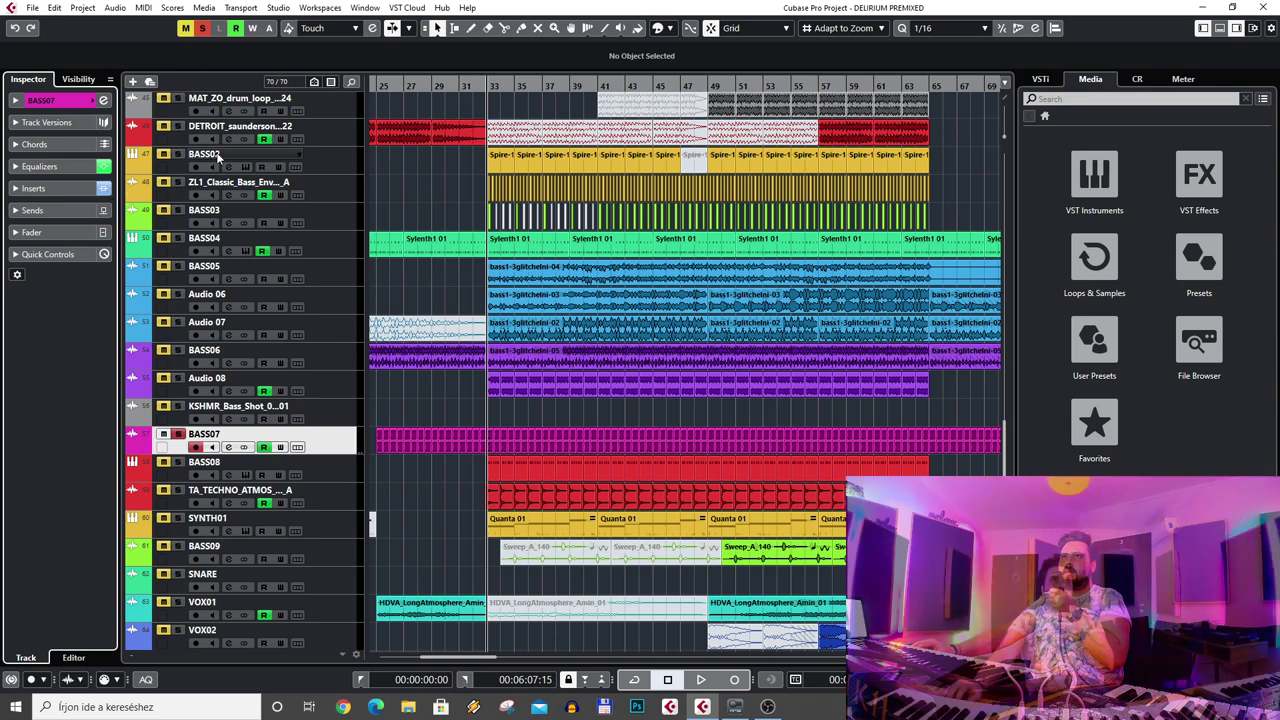
key(space)
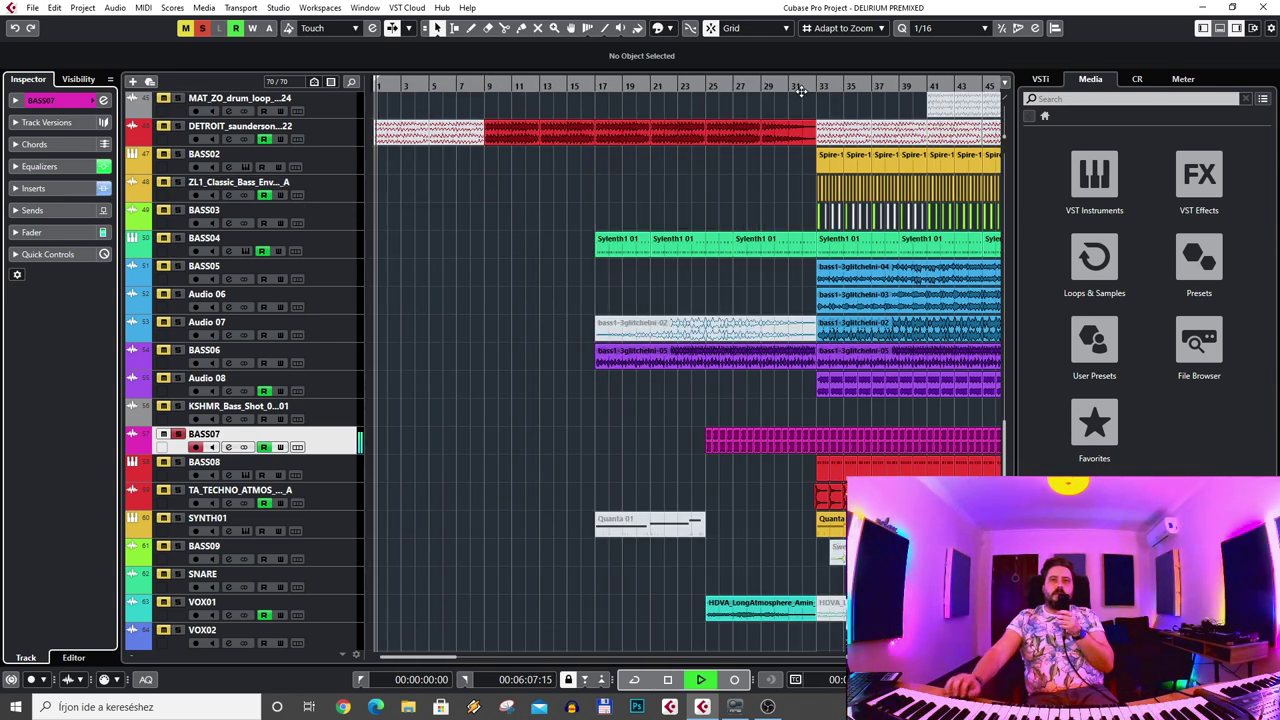
- Stop playback, clear the current solo, and play the BASS08 track soloed from bar 33
scroll(605, 256, right, 5)
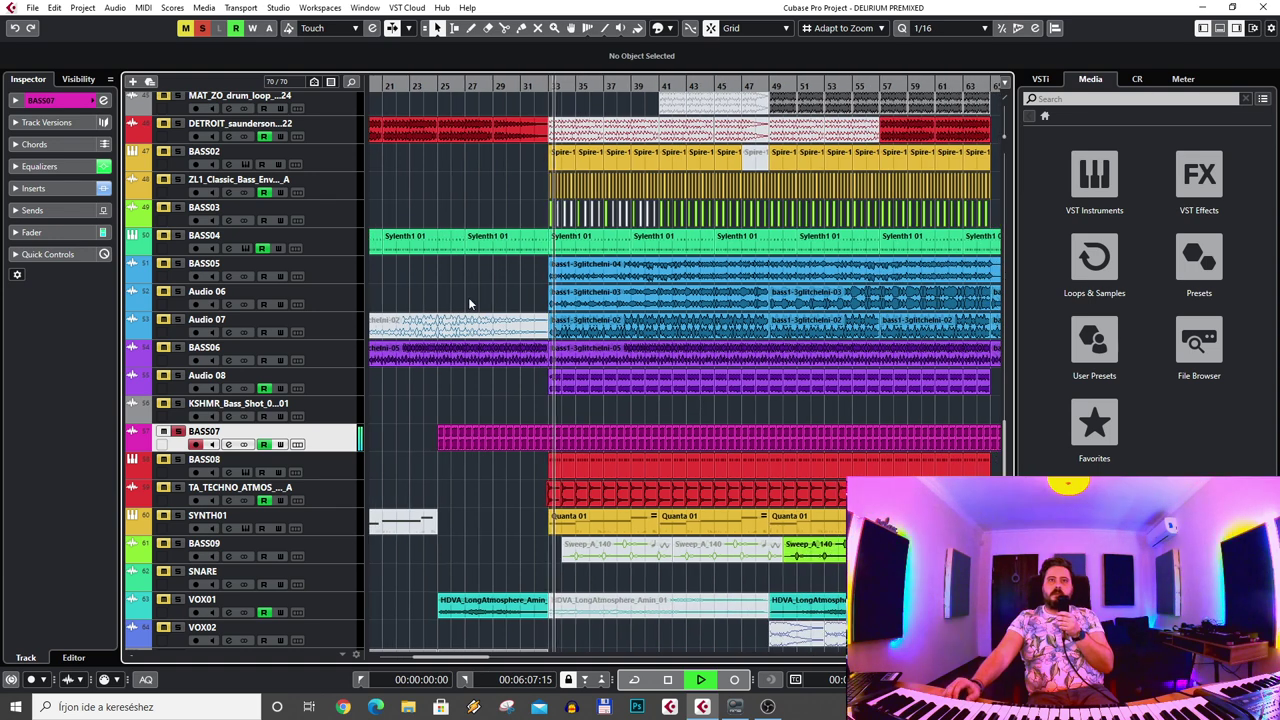
key(space)
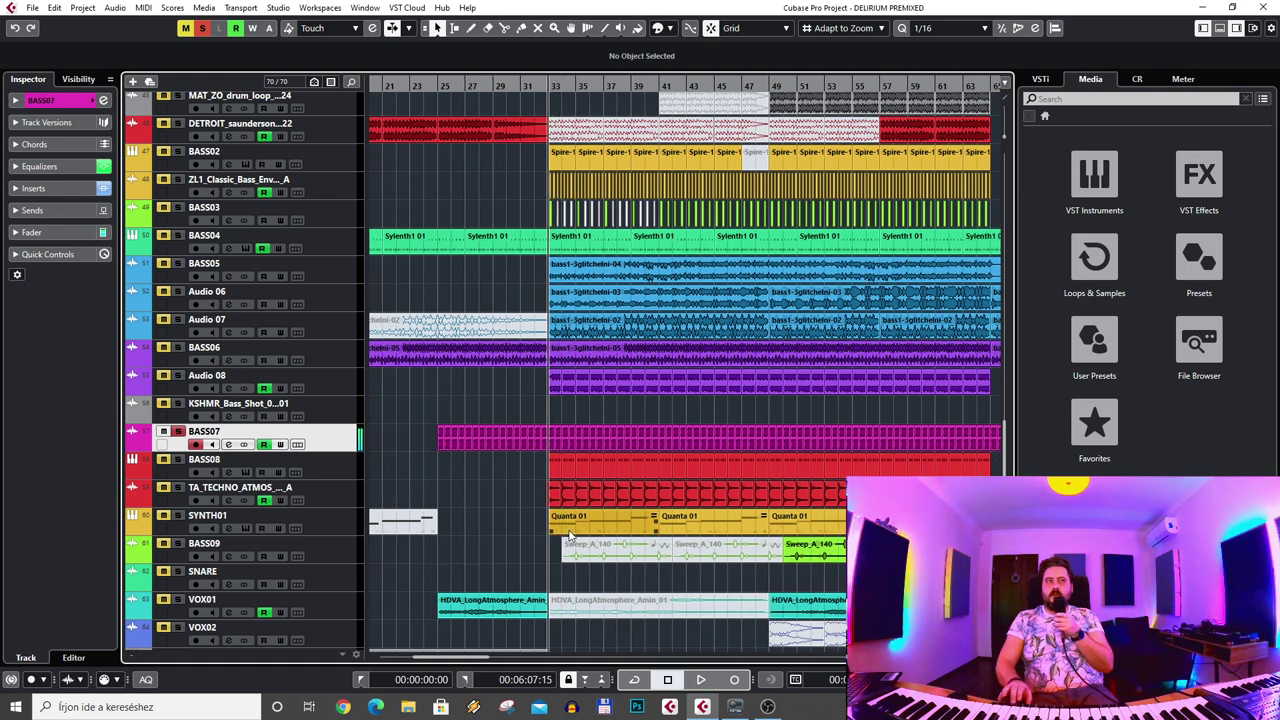
click(204, 29)
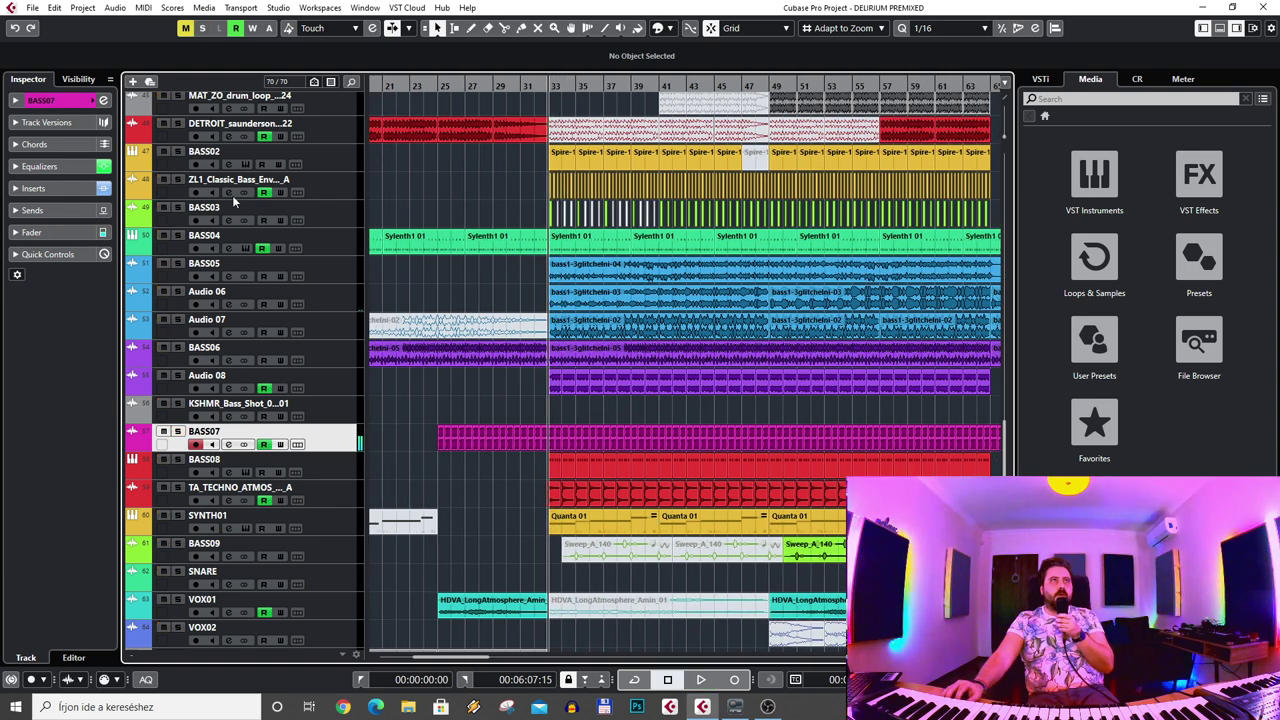
click(178, 459)
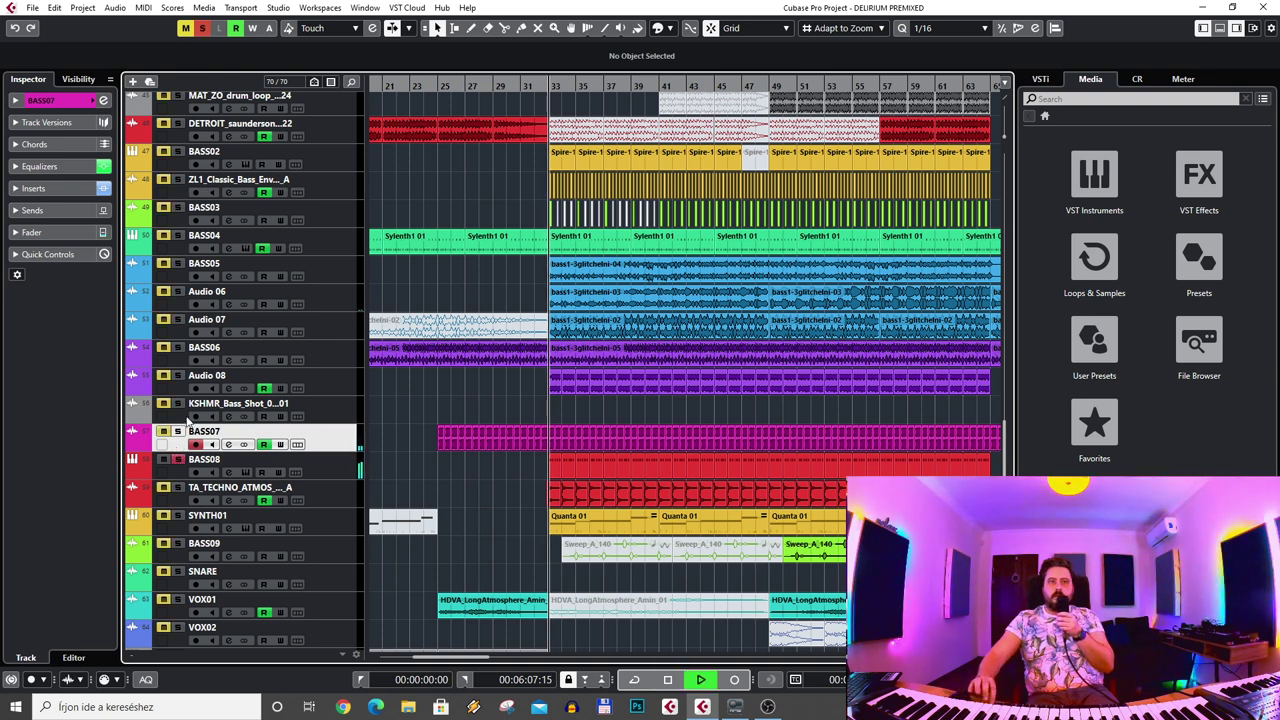
click(172, 472)
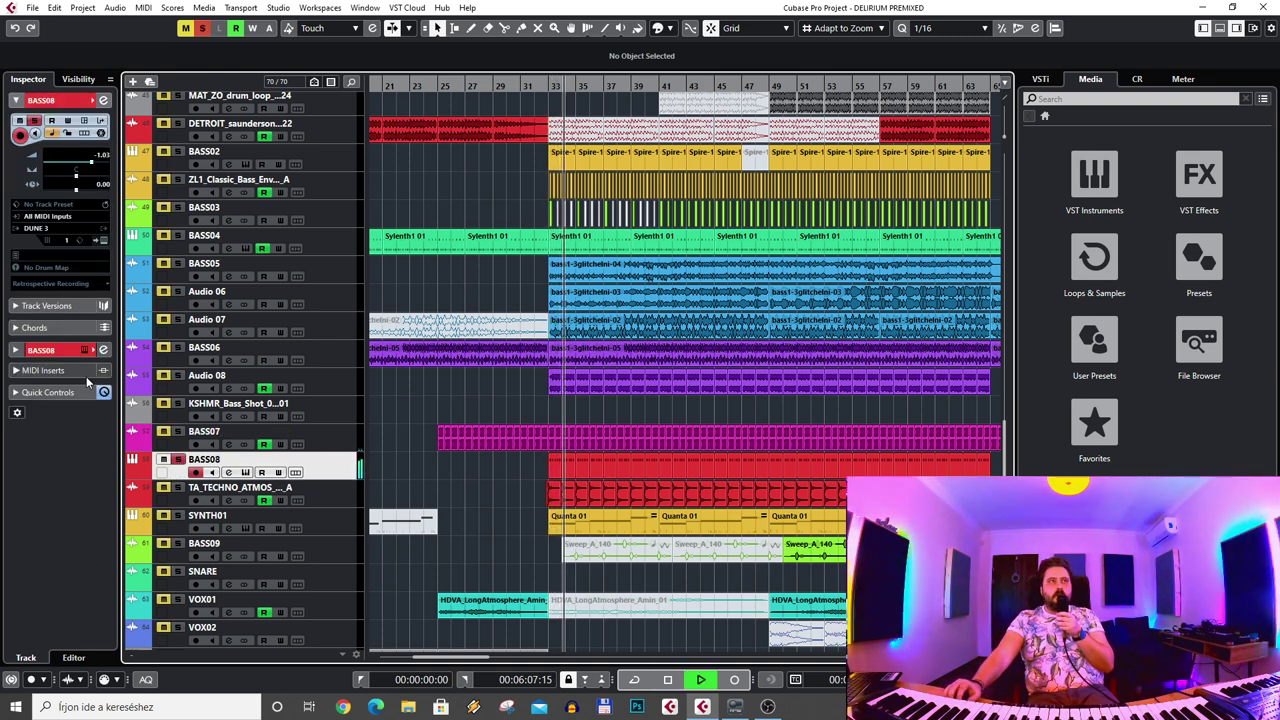
- Compare the sound of BASS08 with its EchoBoy insert bypassed and re-enabled
click(64, 349)
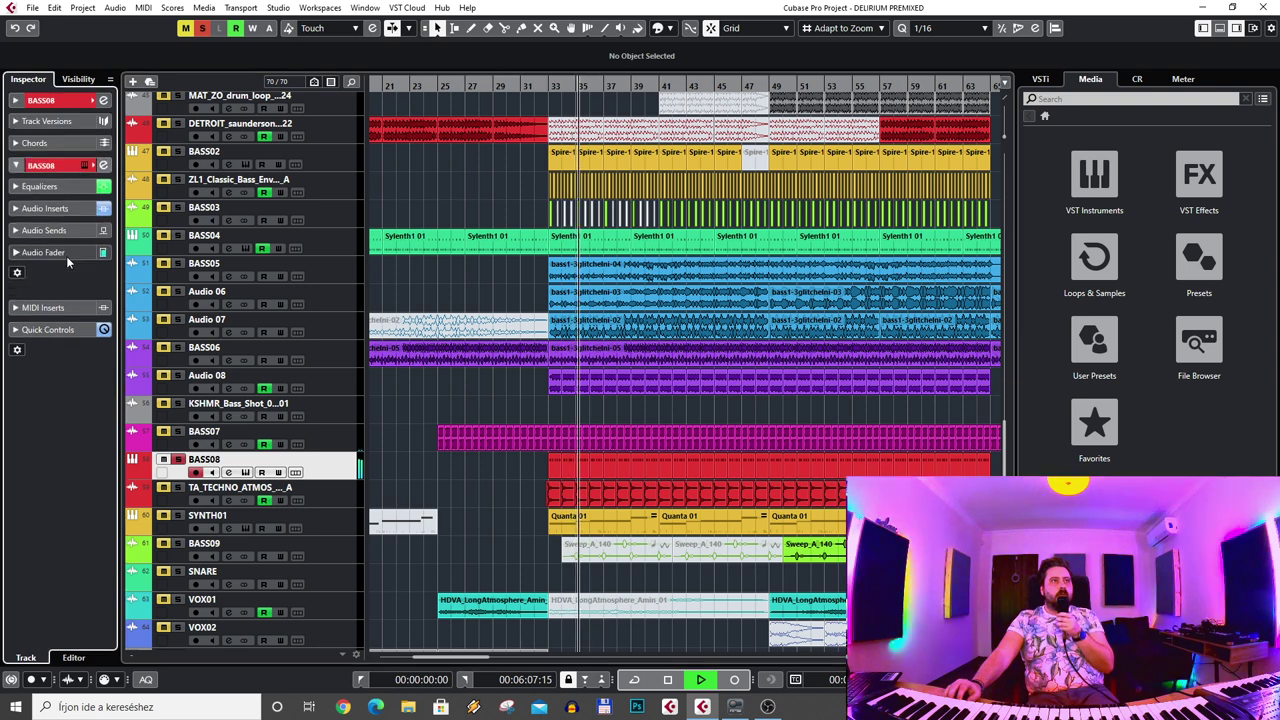
click(66, 209)
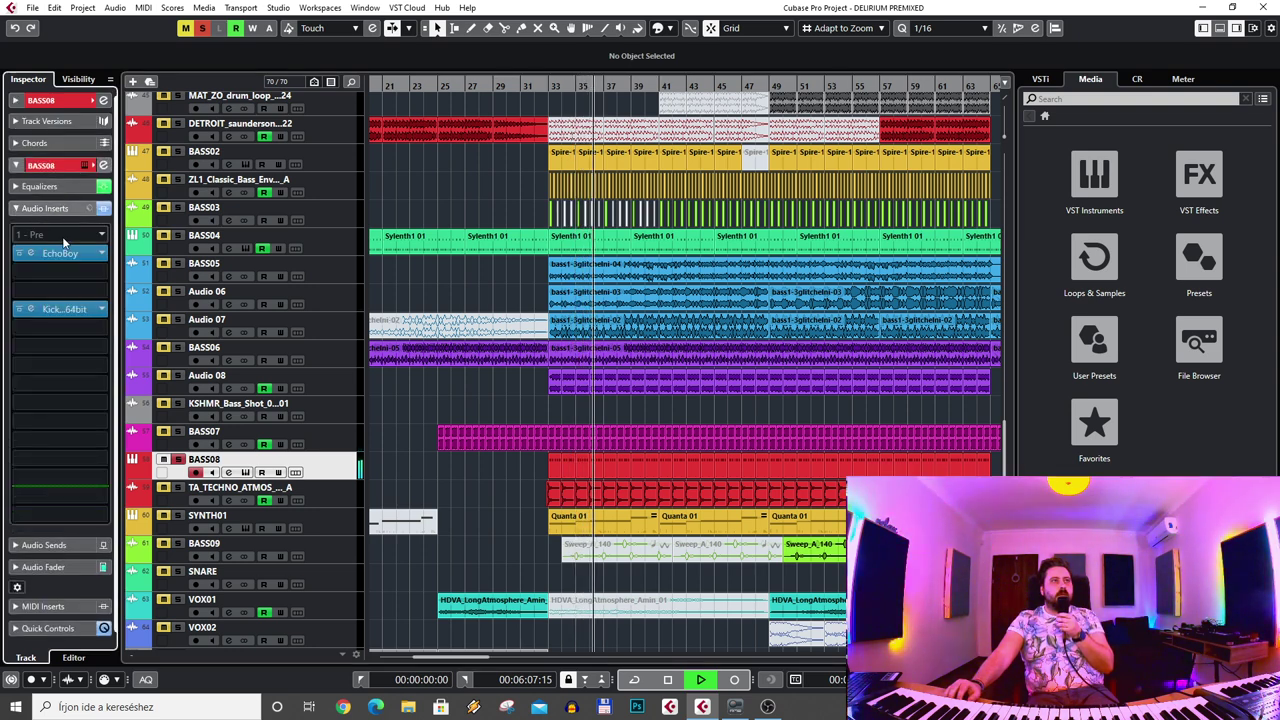
click(19, 255)
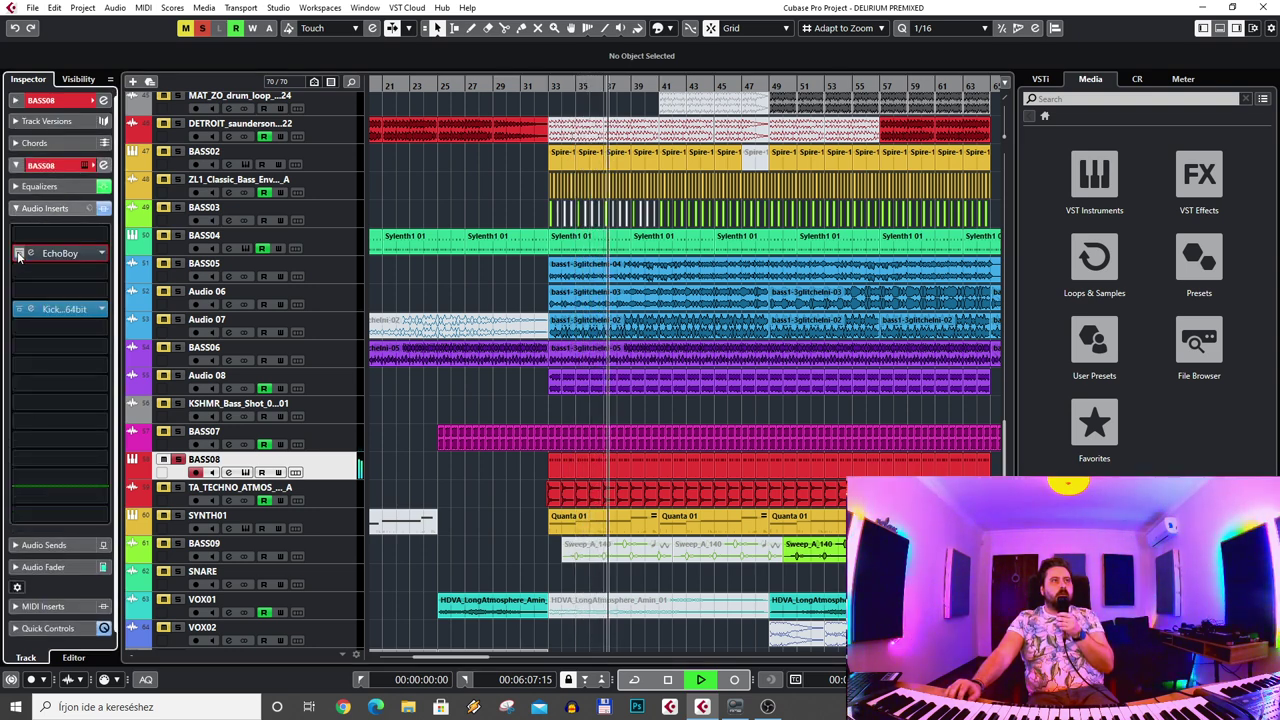
click(19, 255)
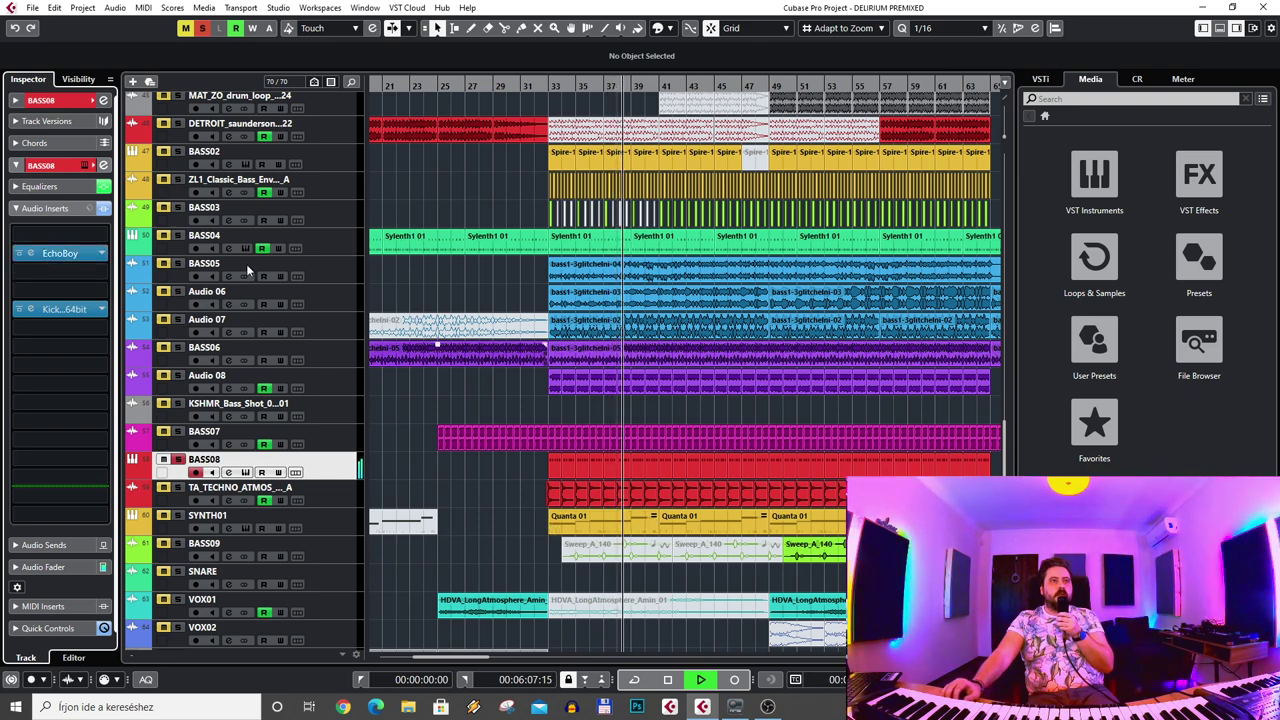
click(41, 100)
- Solo the TA_TECHNO_ATMOS track and play it from bar 33
scroll(554, 409, right, 5)
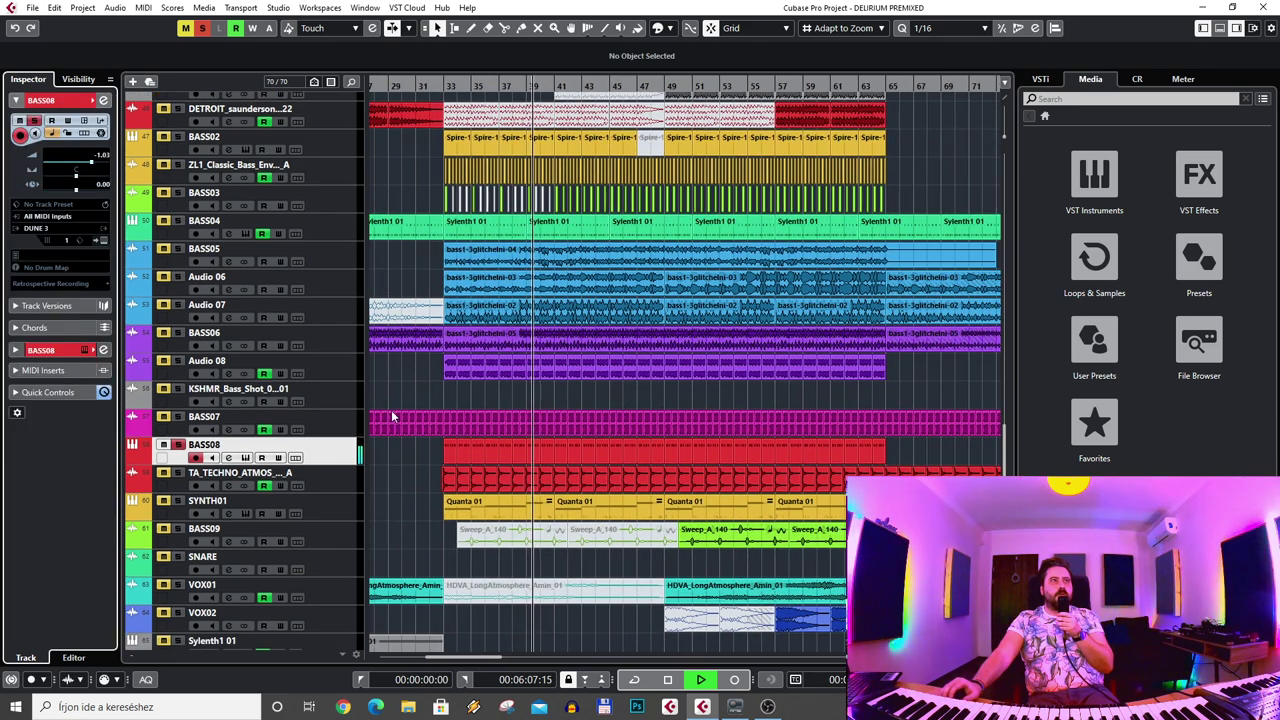
click(176, 473)
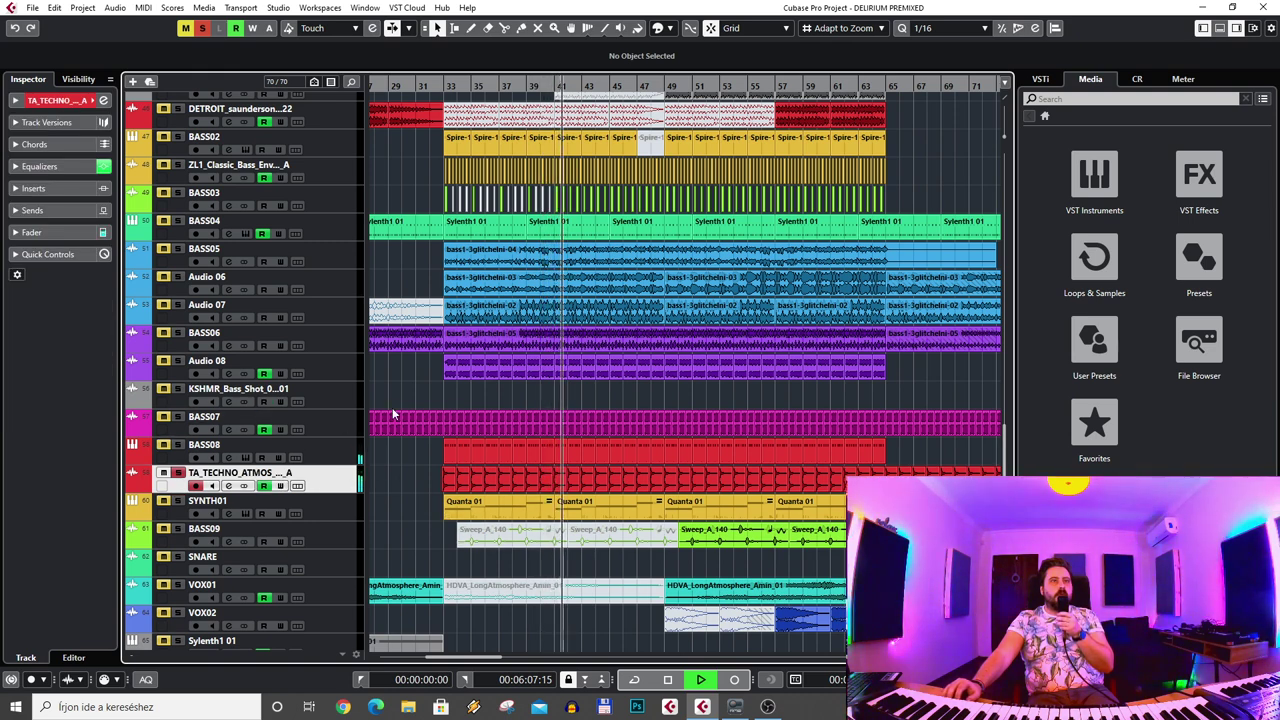
click(672, 682)
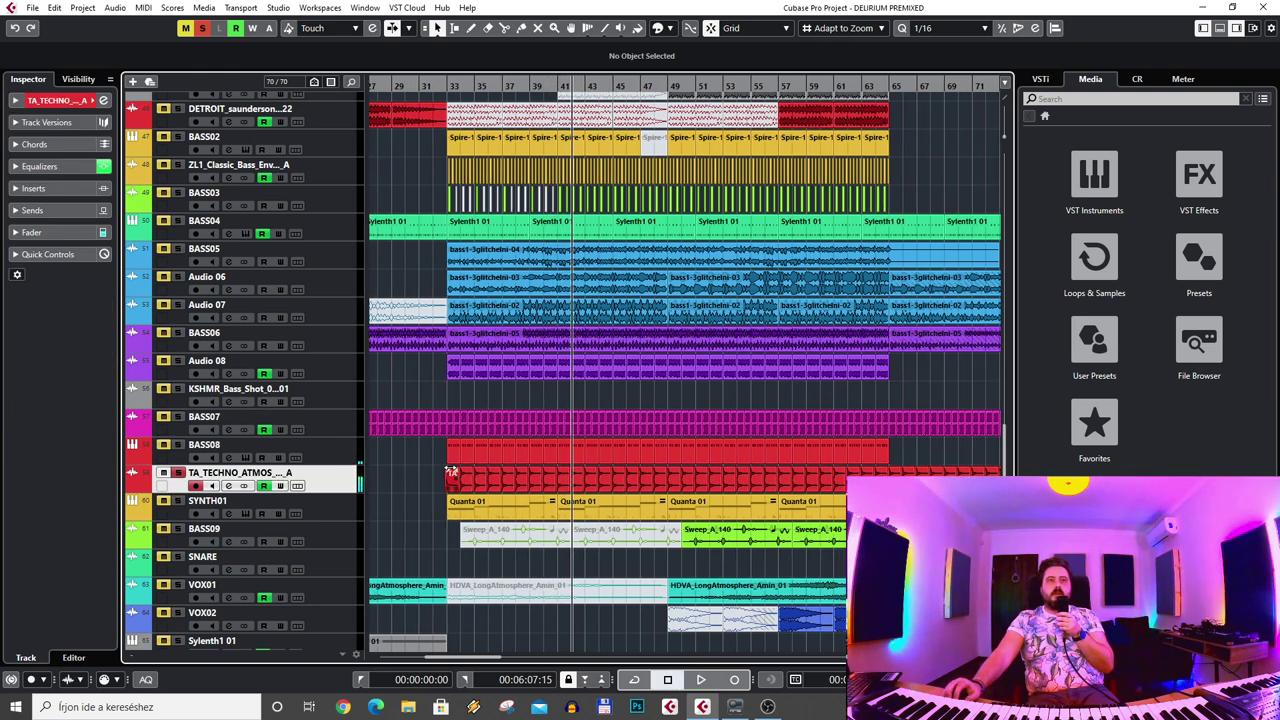
key(KP_0)
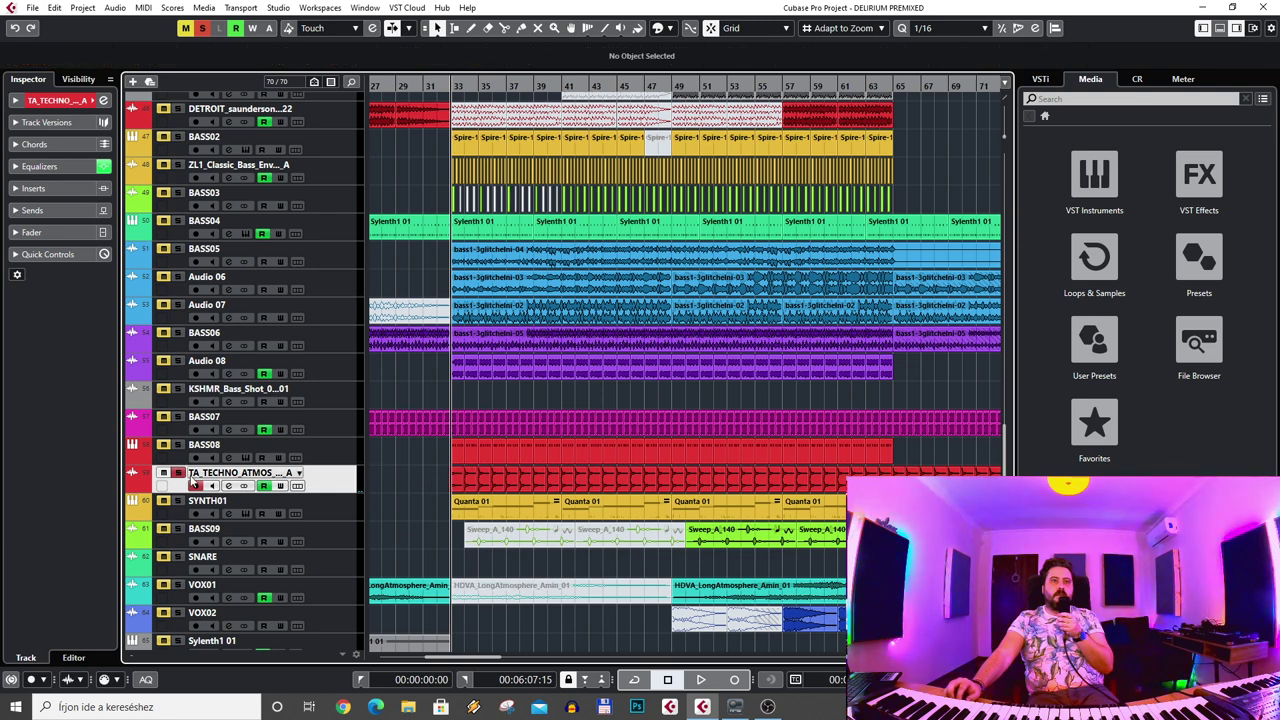
key(space)
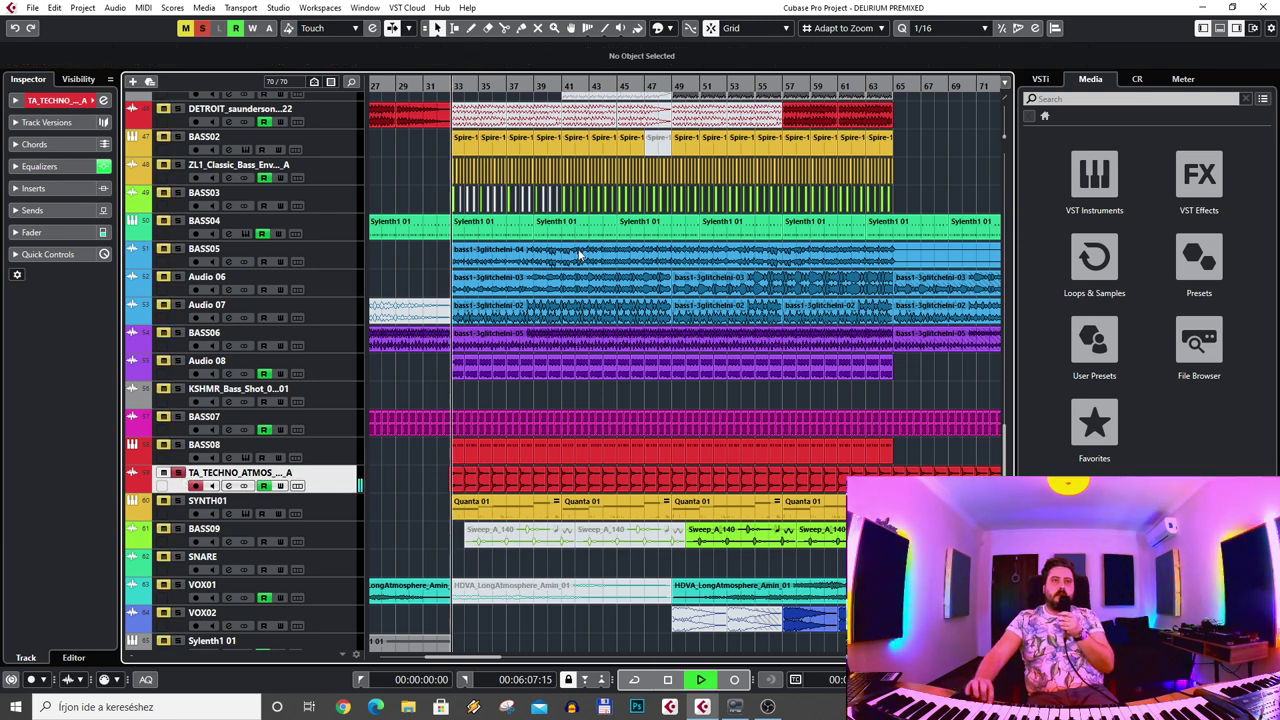
- Look through the track list during playback and clear the solo to hear all tracks together
scroll(451, 235, up, 10)
scroll(451, 235, up, 4)
scroll(230, 262, down, 7)
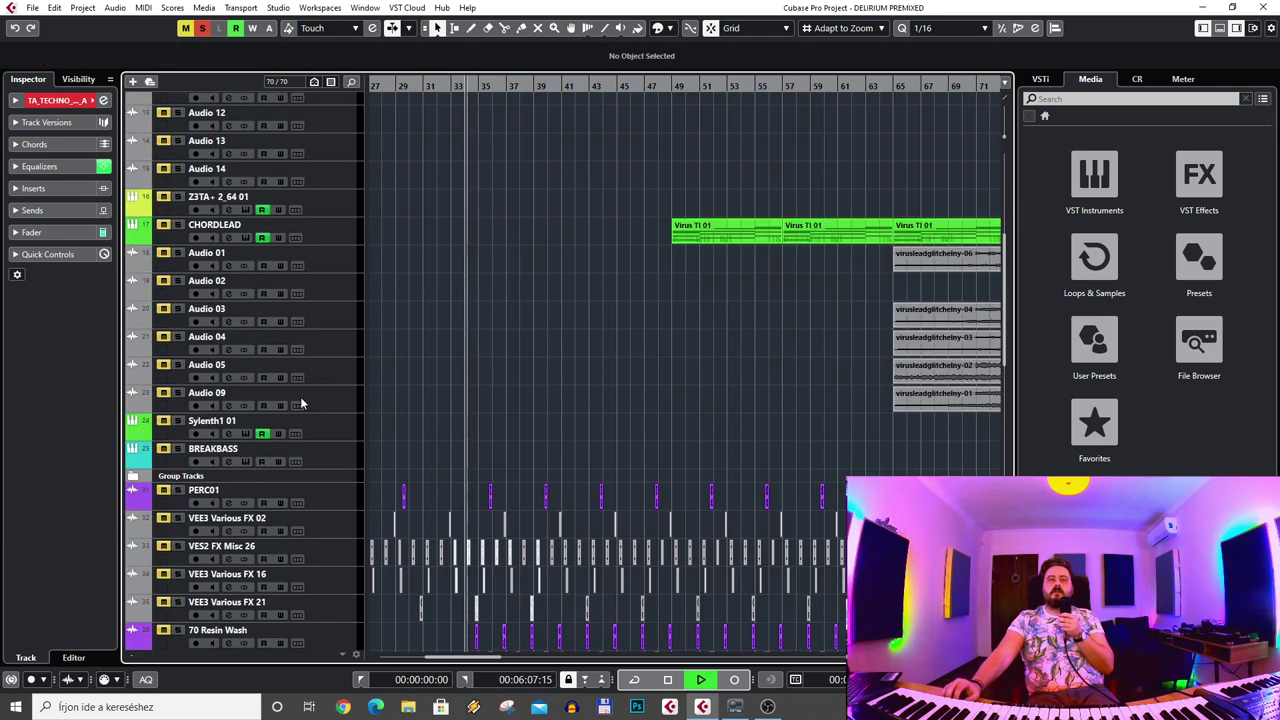
scroll(287, 452, down, 5)
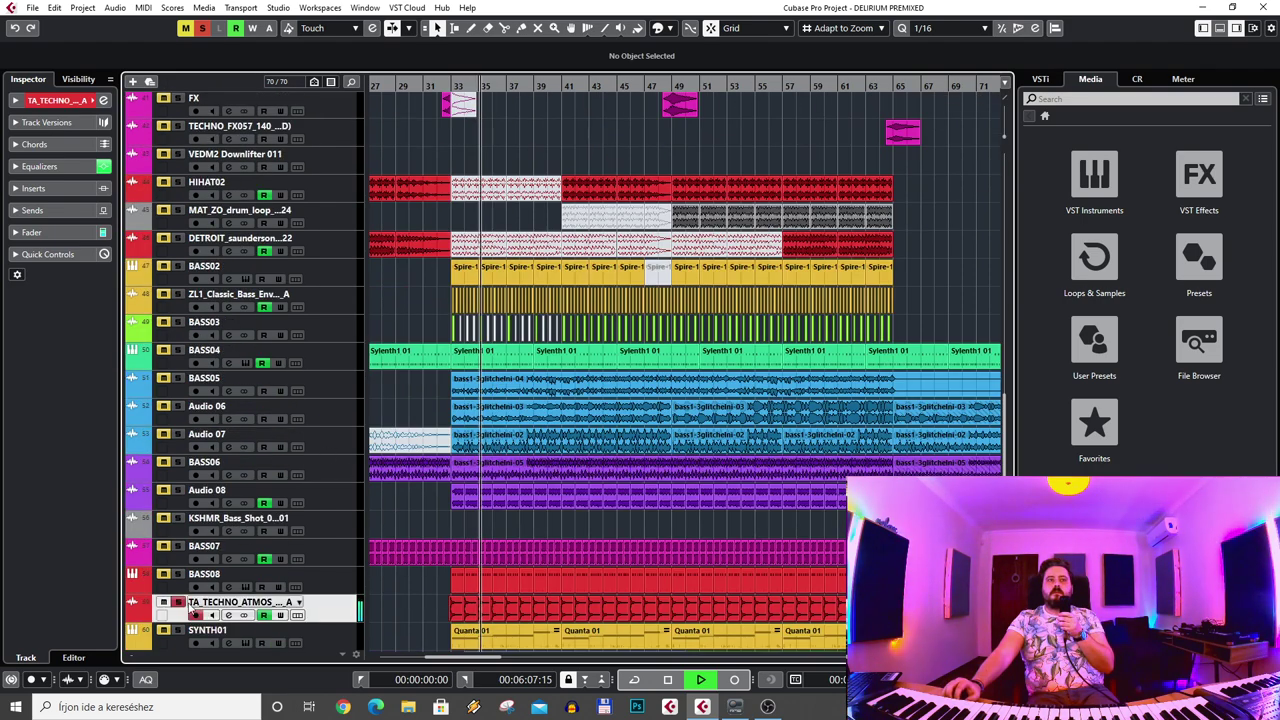
scroll(244, 604, down, 2)
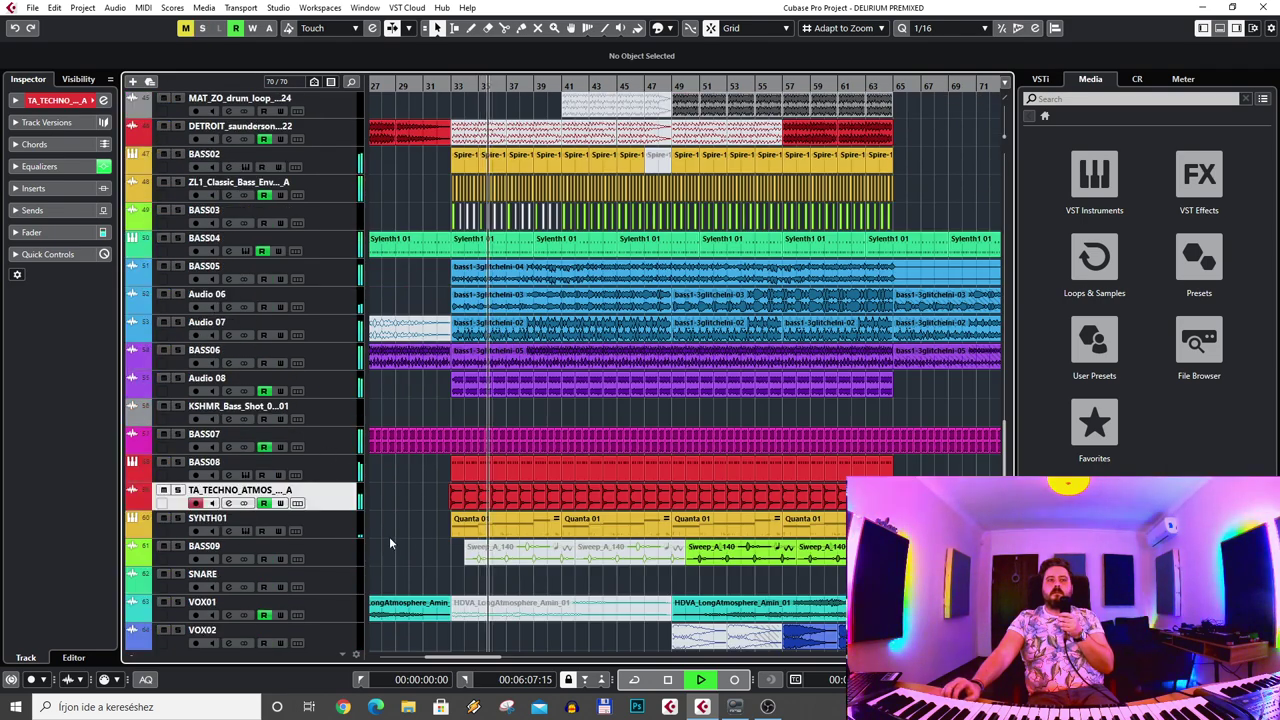
- Solo the SYNTH01 track and audition it further along the arrangement, continuing from bar 65
click(178, 519)
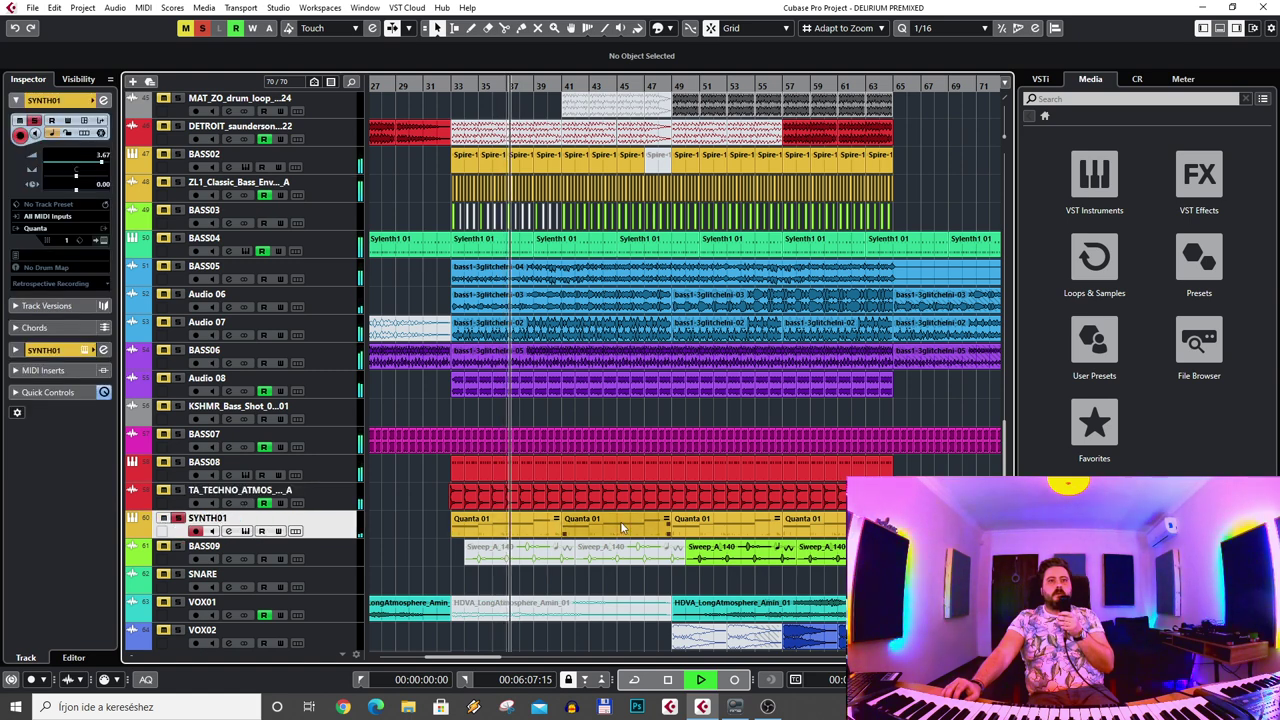
click(708, 86)
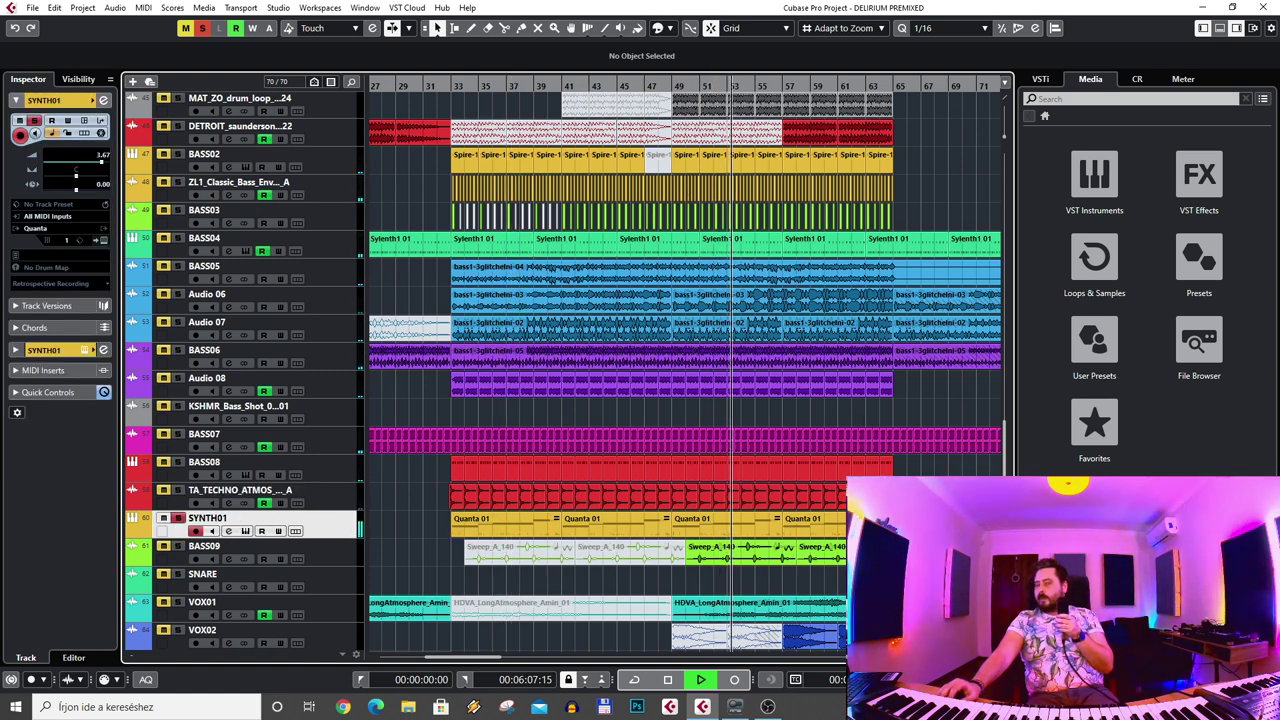
key(g)
key(g)
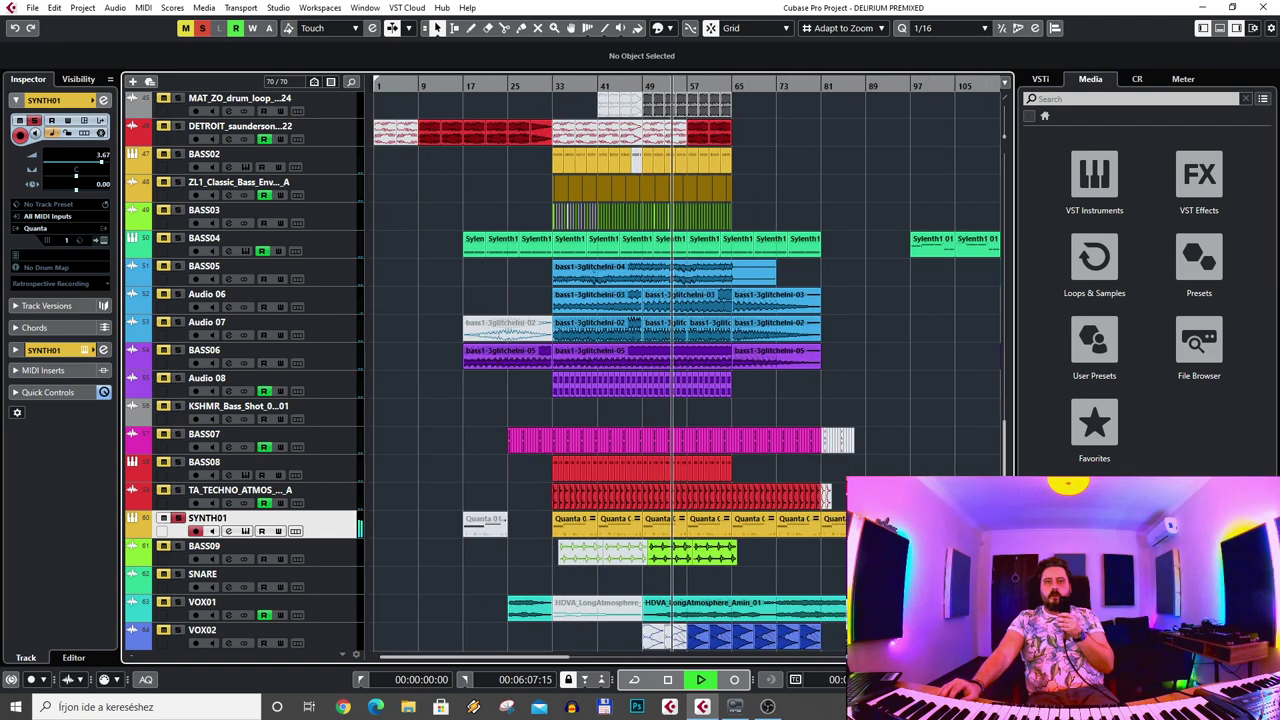
click(730, 86)
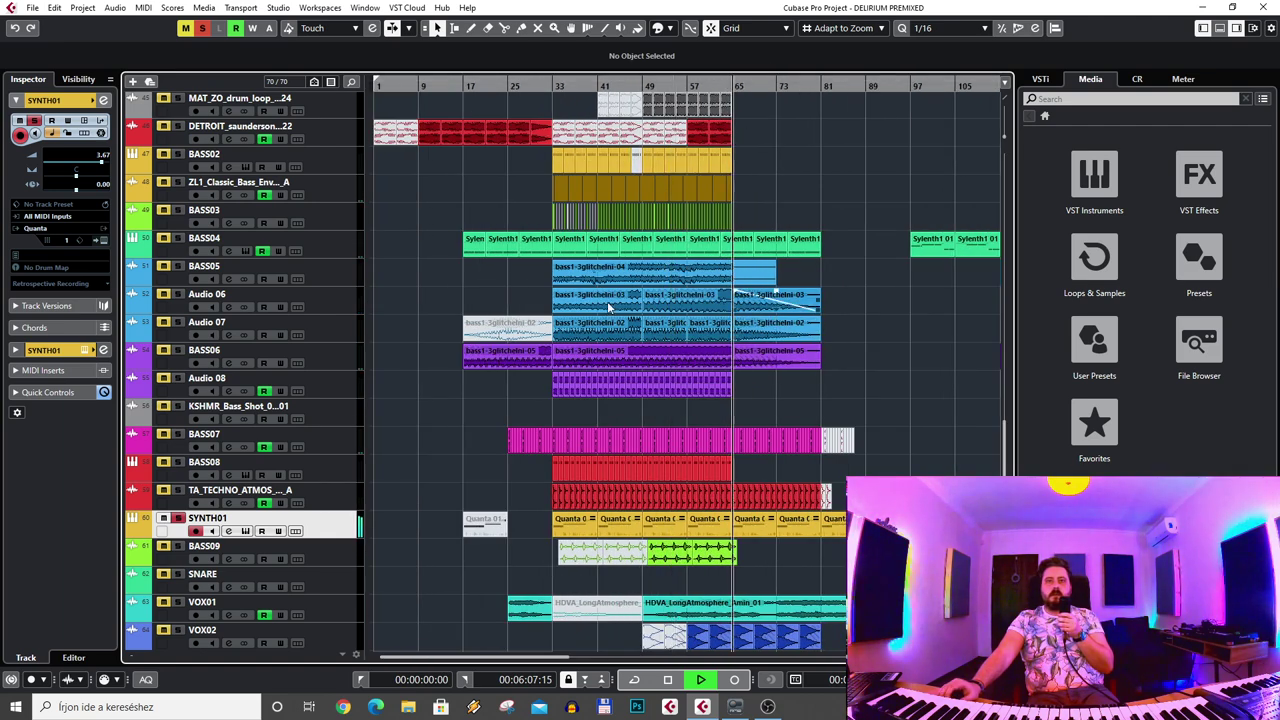
- Show the Quanta instrument of SYNTH01 while it plays, close it again and stop playback
click(100, 242)
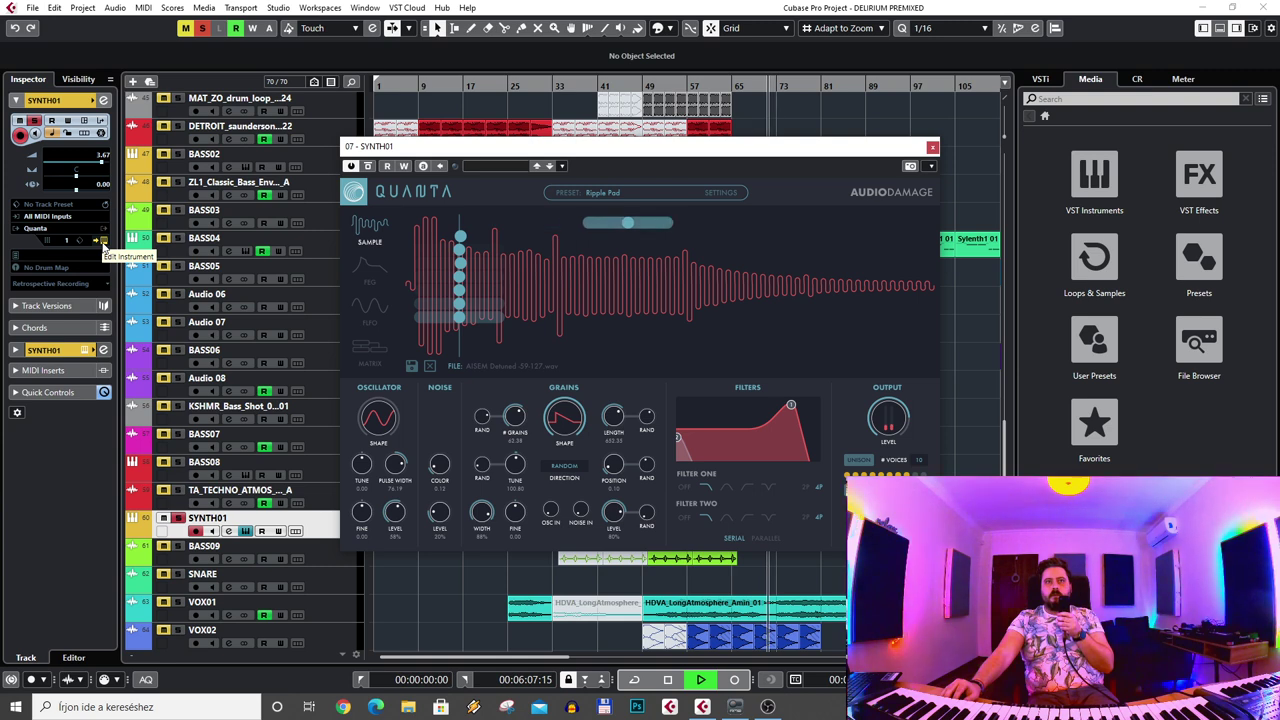
click(103, 243)
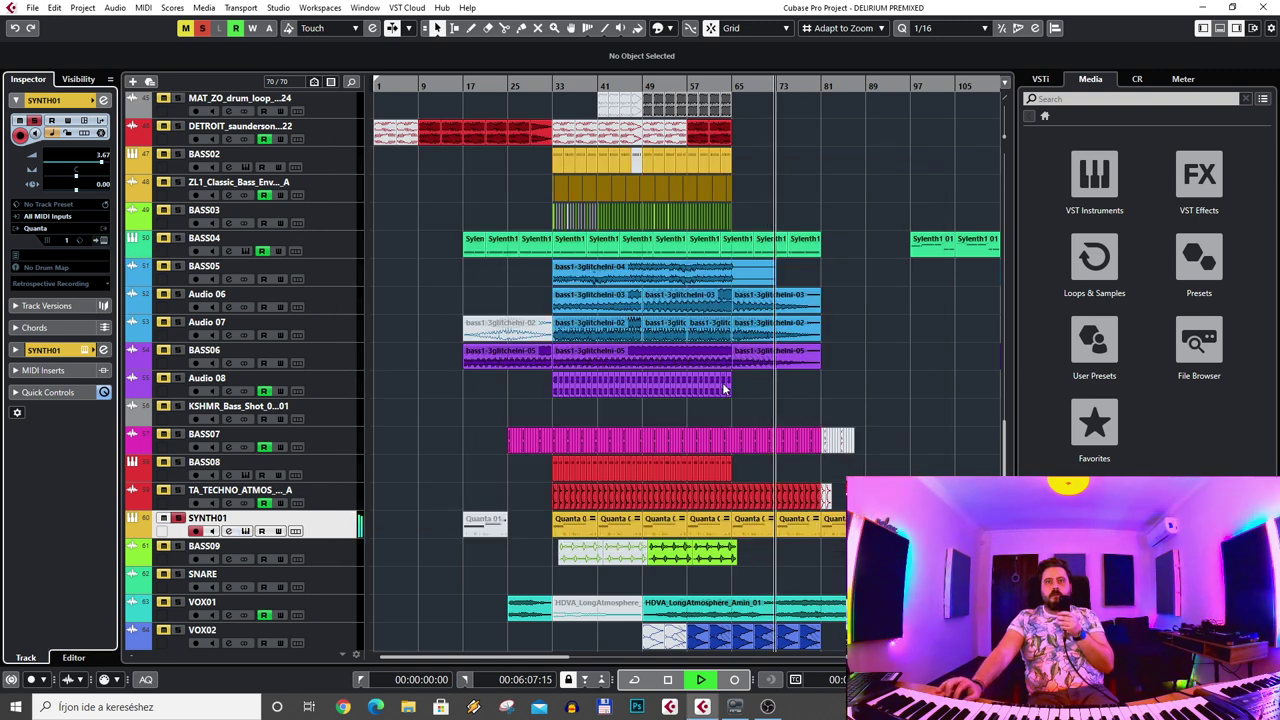
key(space)
- Move the playback position to bar 49 and look over the lead, chord and bass tracks arranged there
scroll(674, 157, up, 6)
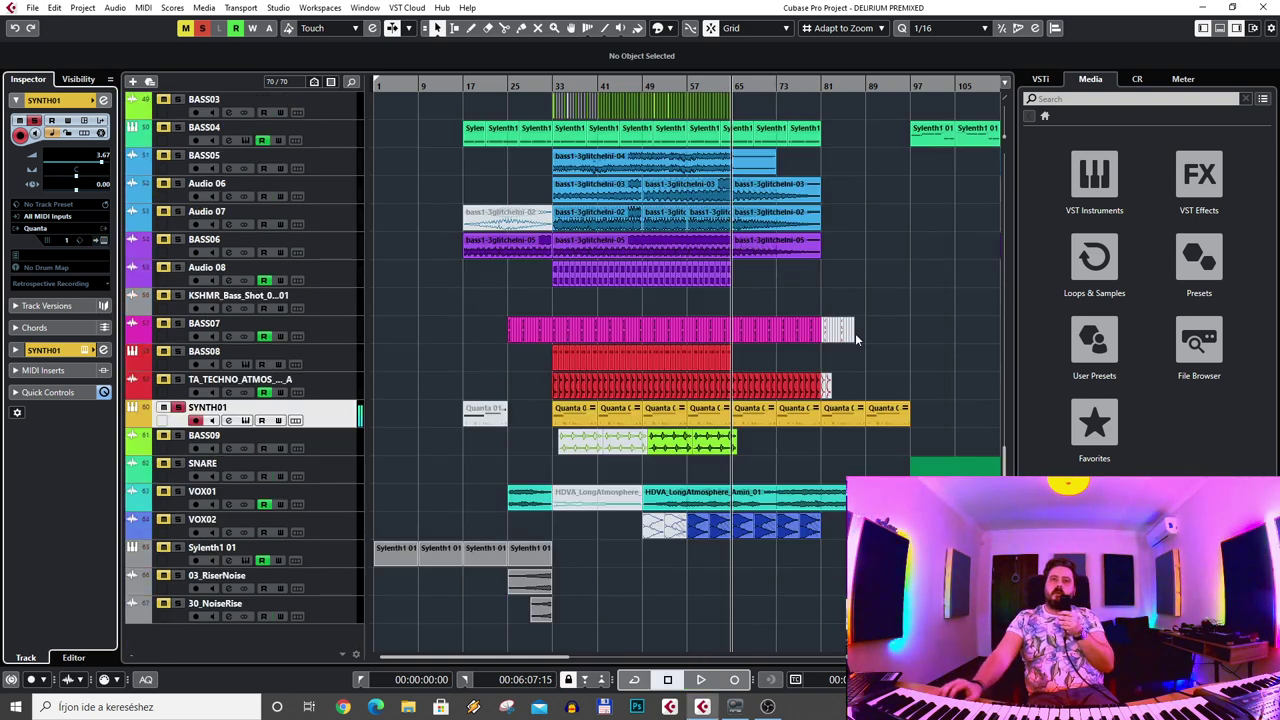
scroll(614, 383, up, 10)
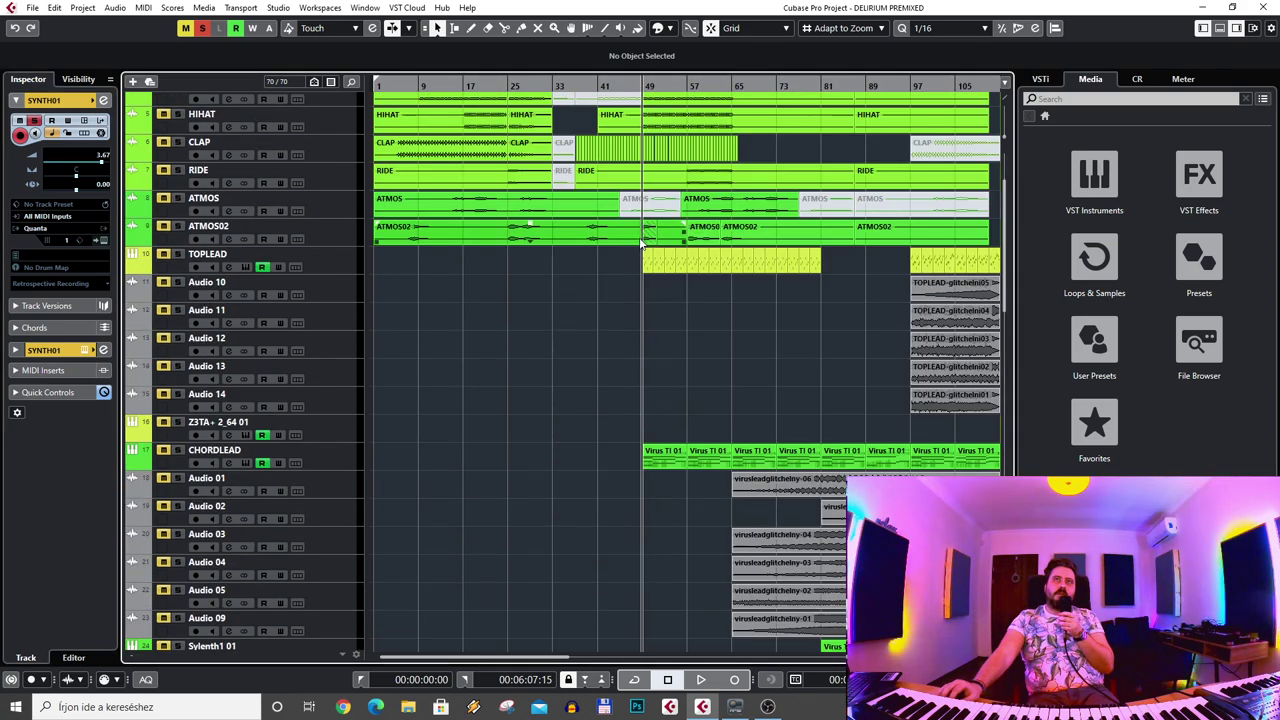
scroll(614, 383, down, 6)
scroll(614, 383, down, 5)
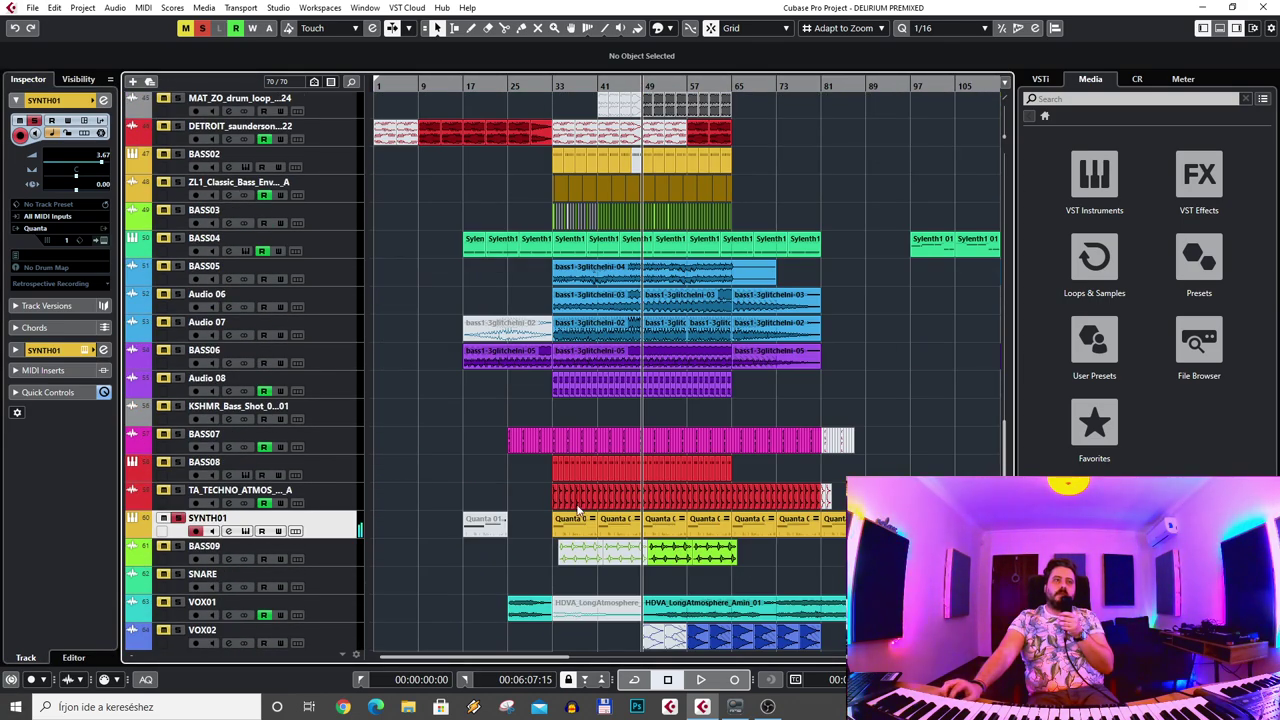
scroll(535, 484, up, 8)
scroll(539, 472, down, 8)
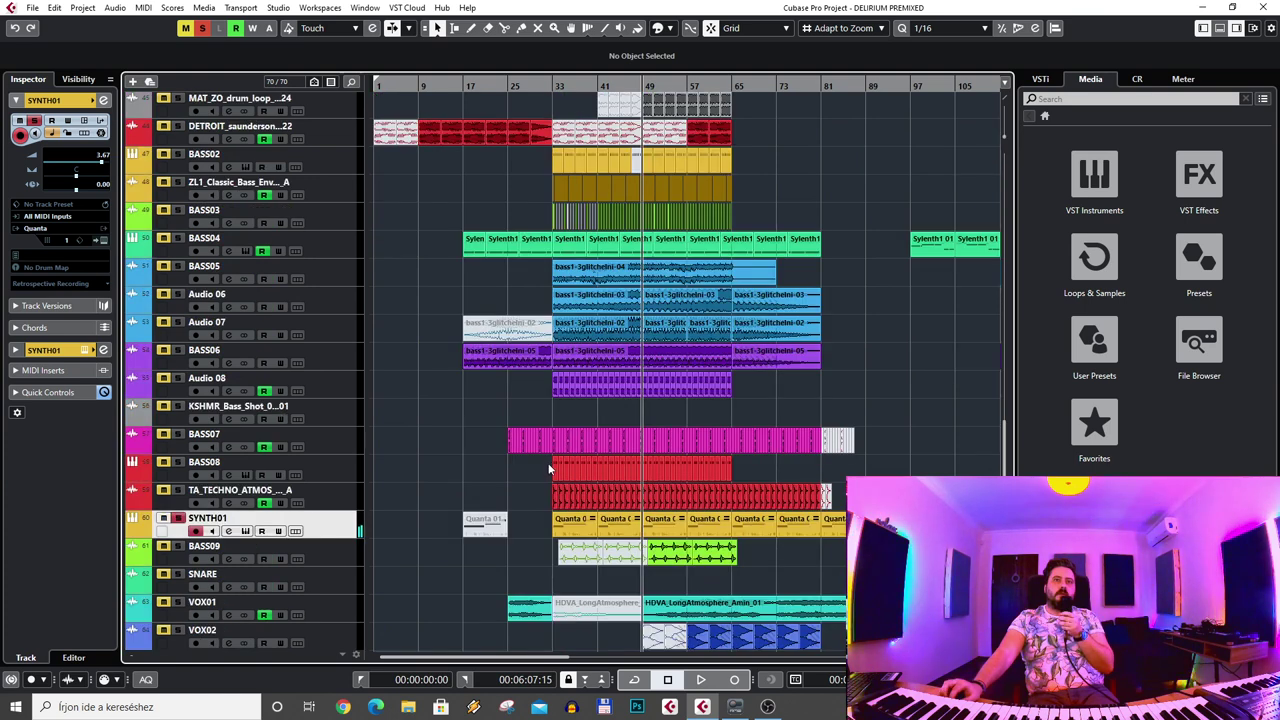
scroll(548, 462, up, 2)
- Display the audio inserts of the SYNTH01 track to examine its effect chain
click(43, 350)
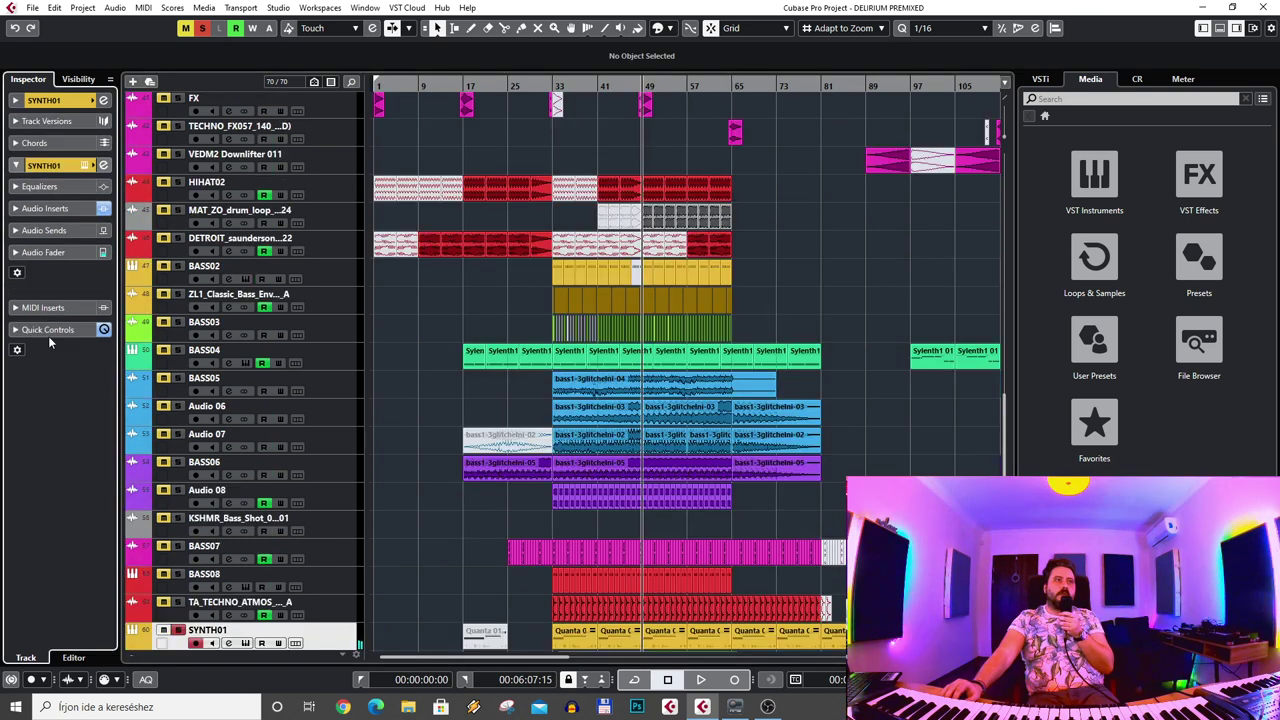
click(45, 208)
click(50, 104)
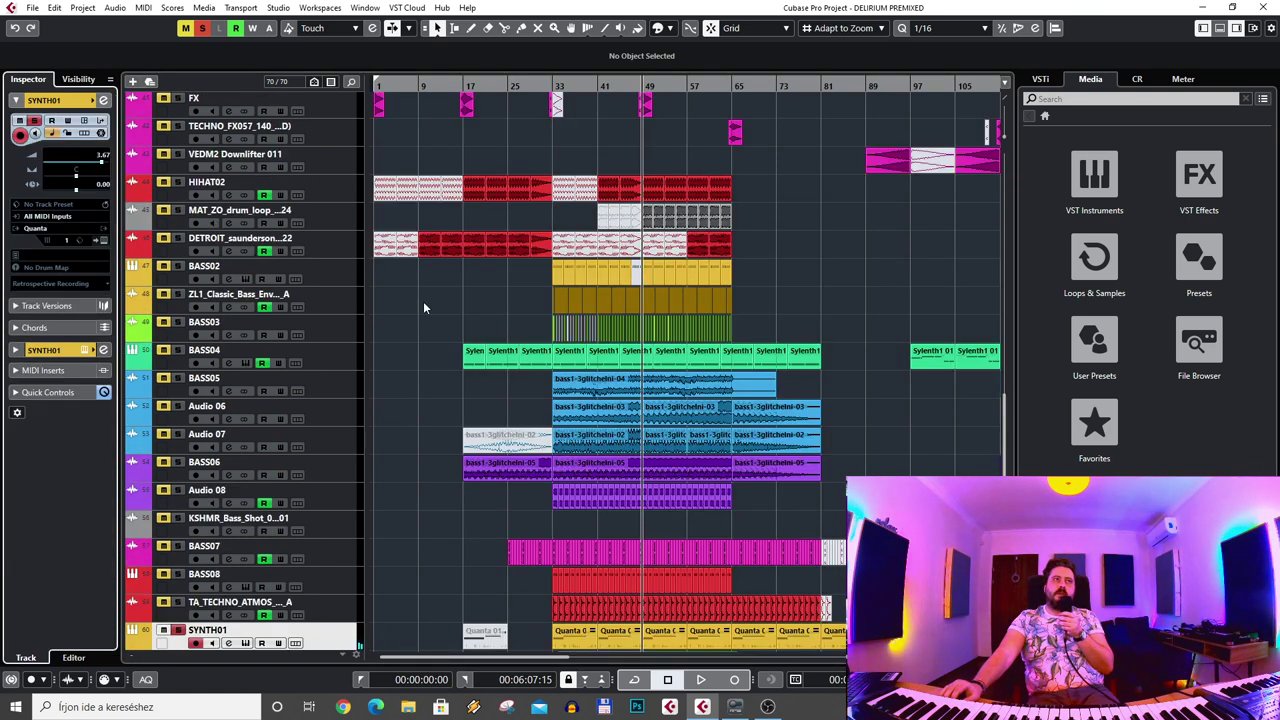
scroll(527, 352, down, 4)
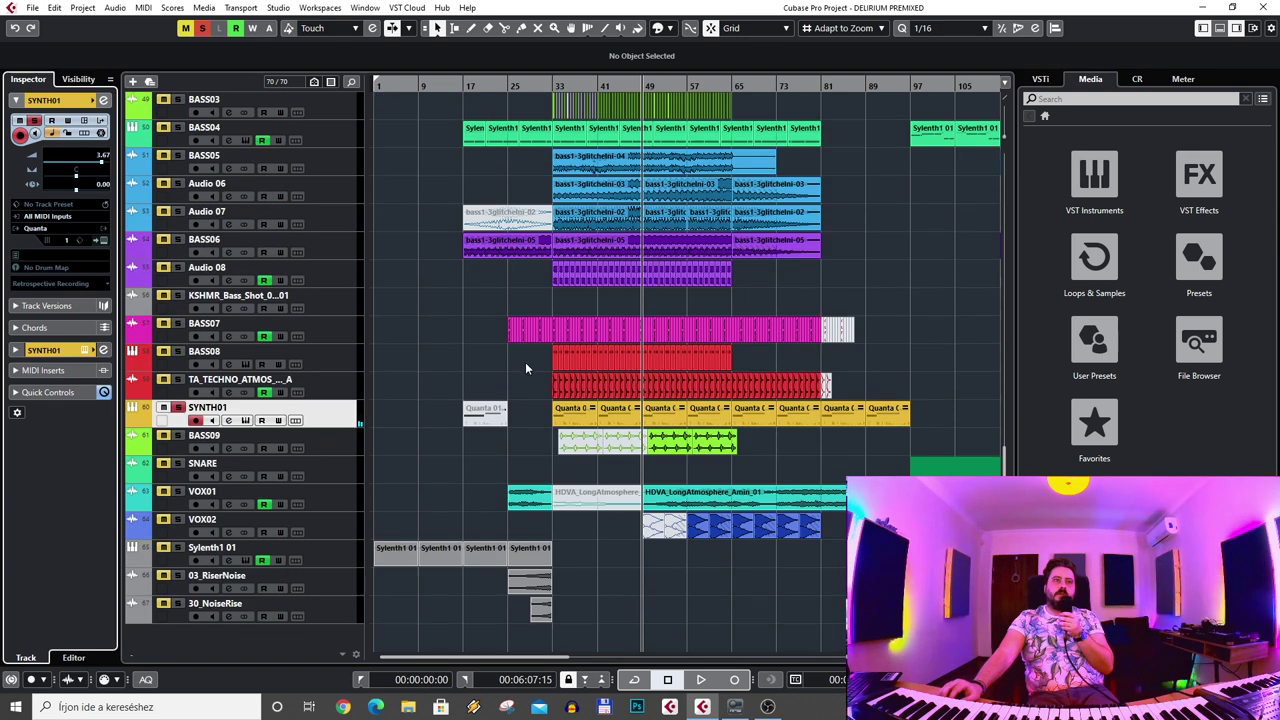
click(60, 350)
click(62, 209)
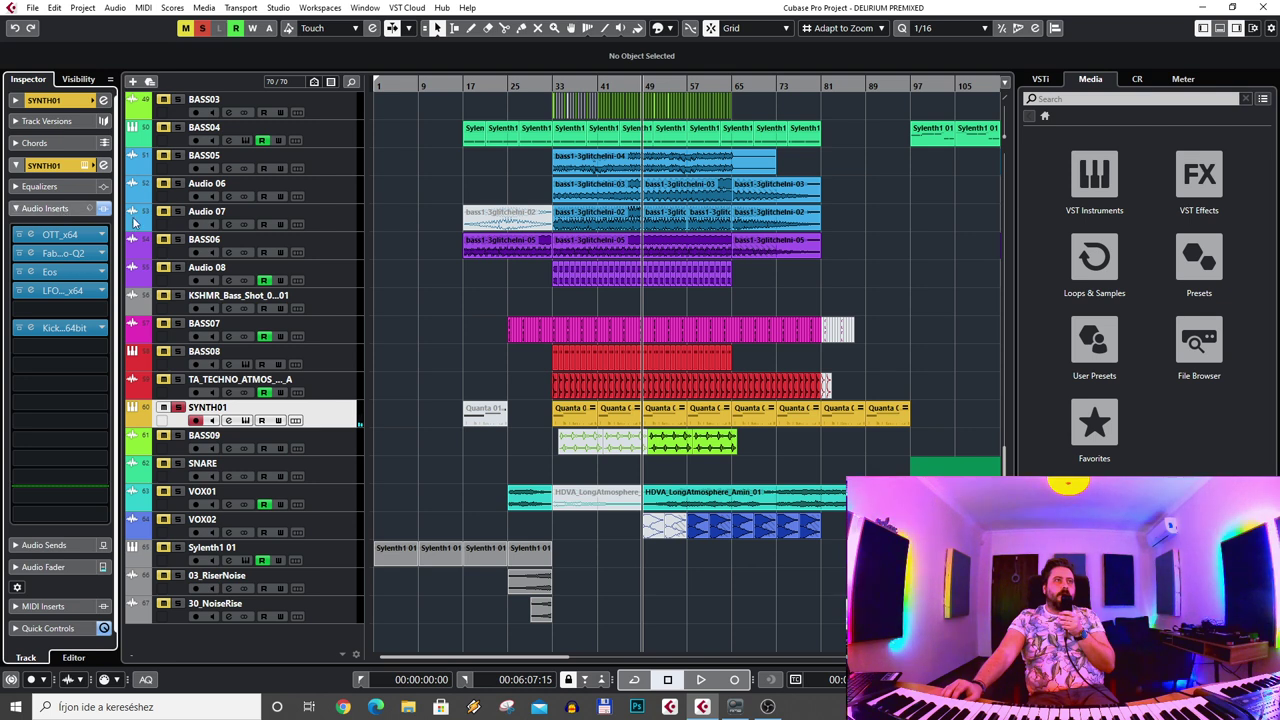
- Compare SYNTH01 during playback with all audio inserts bypassed and re-enabled, and repeat with only the Kick 64bit insert
click(104, 209)
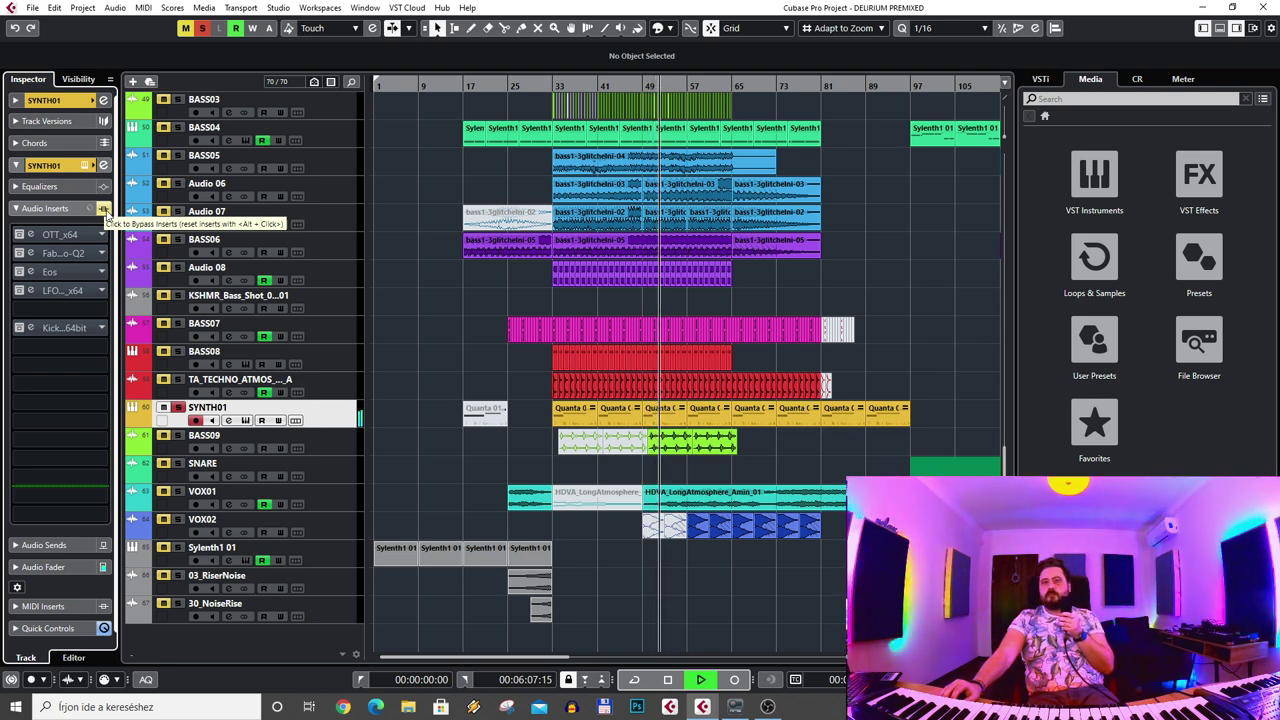
click(104, 210)
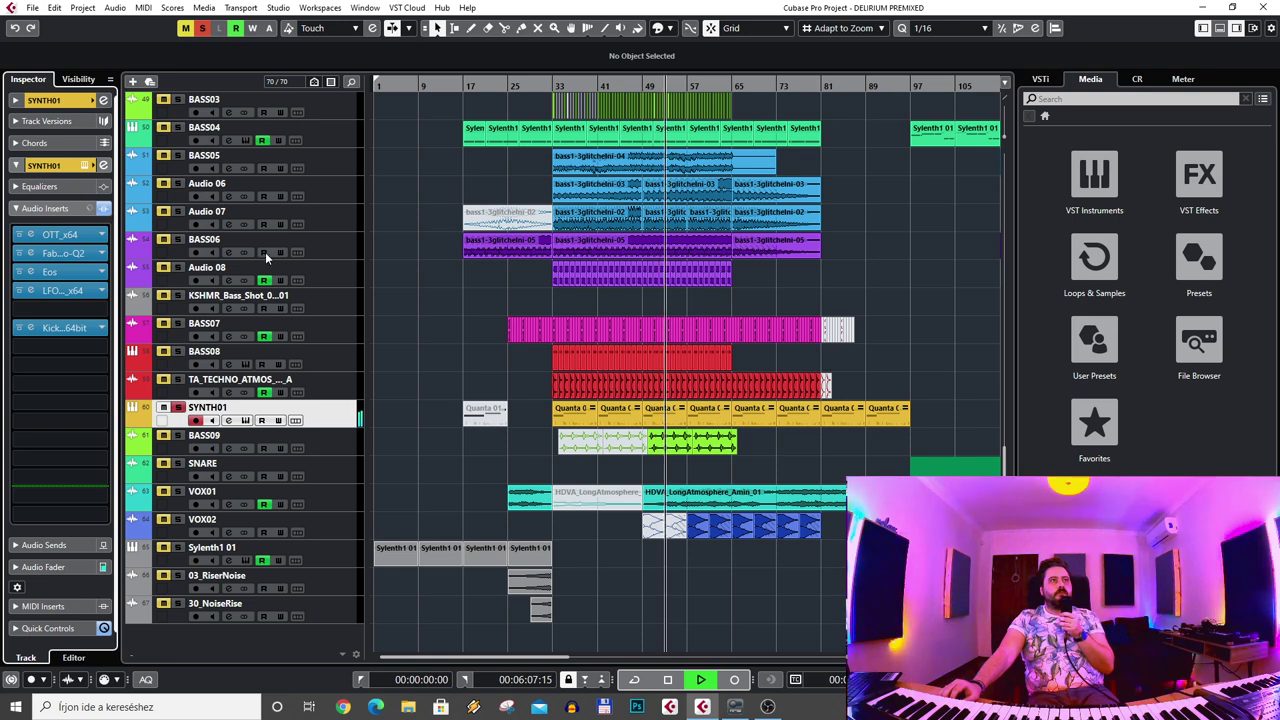
click(19, 329)
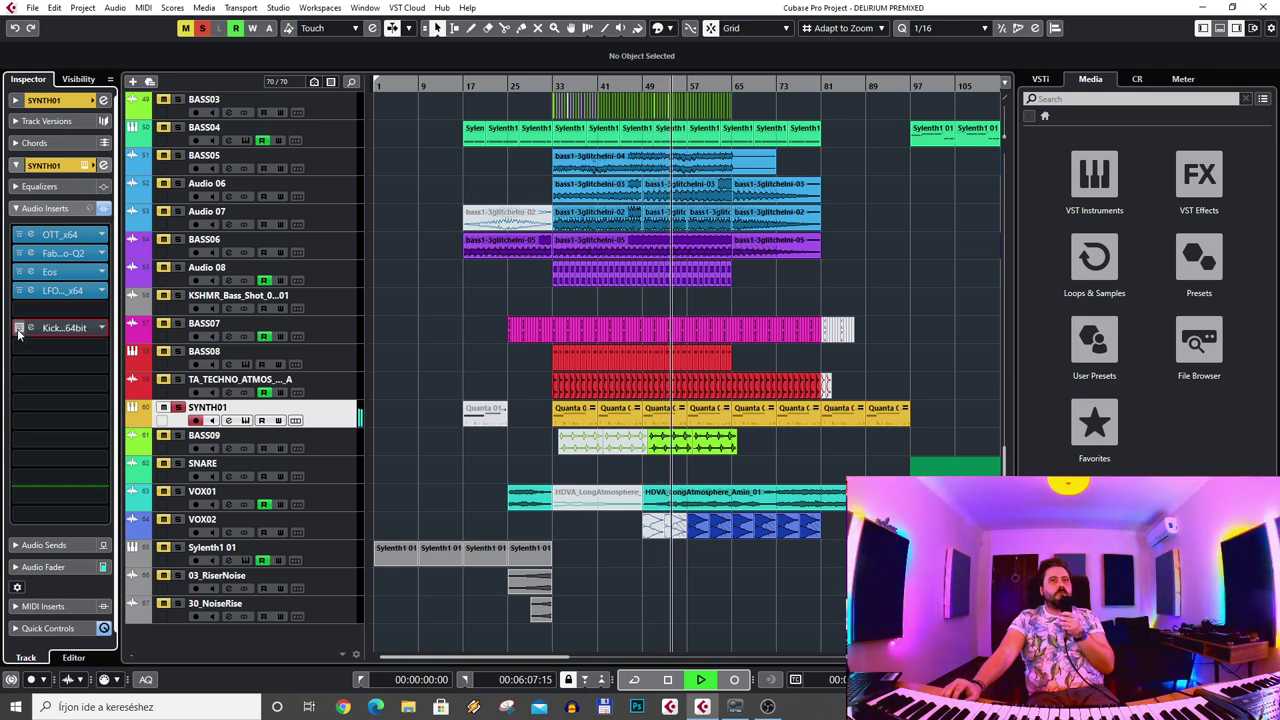
click(19, 329)
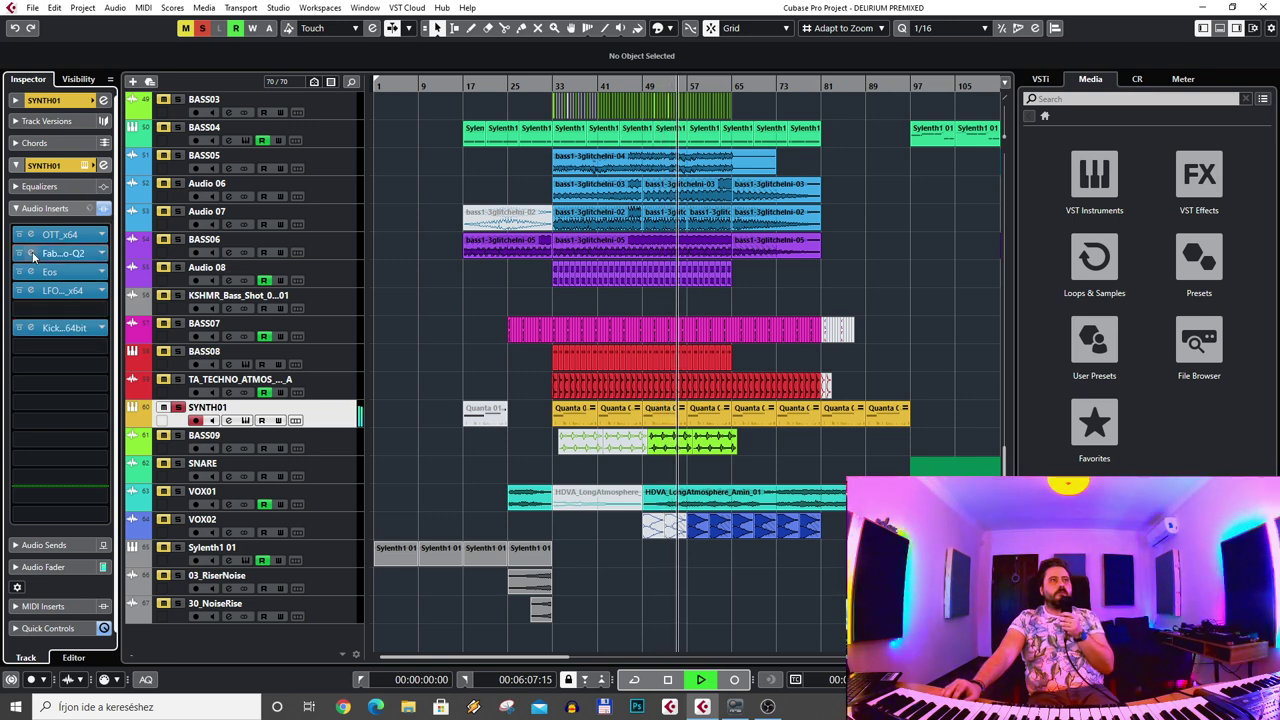
- Compare SYNTH01 during playback with the FabFilter Pro-Q2 insert bypassed and re-enabled
click(32, 254)
click(32, 254)
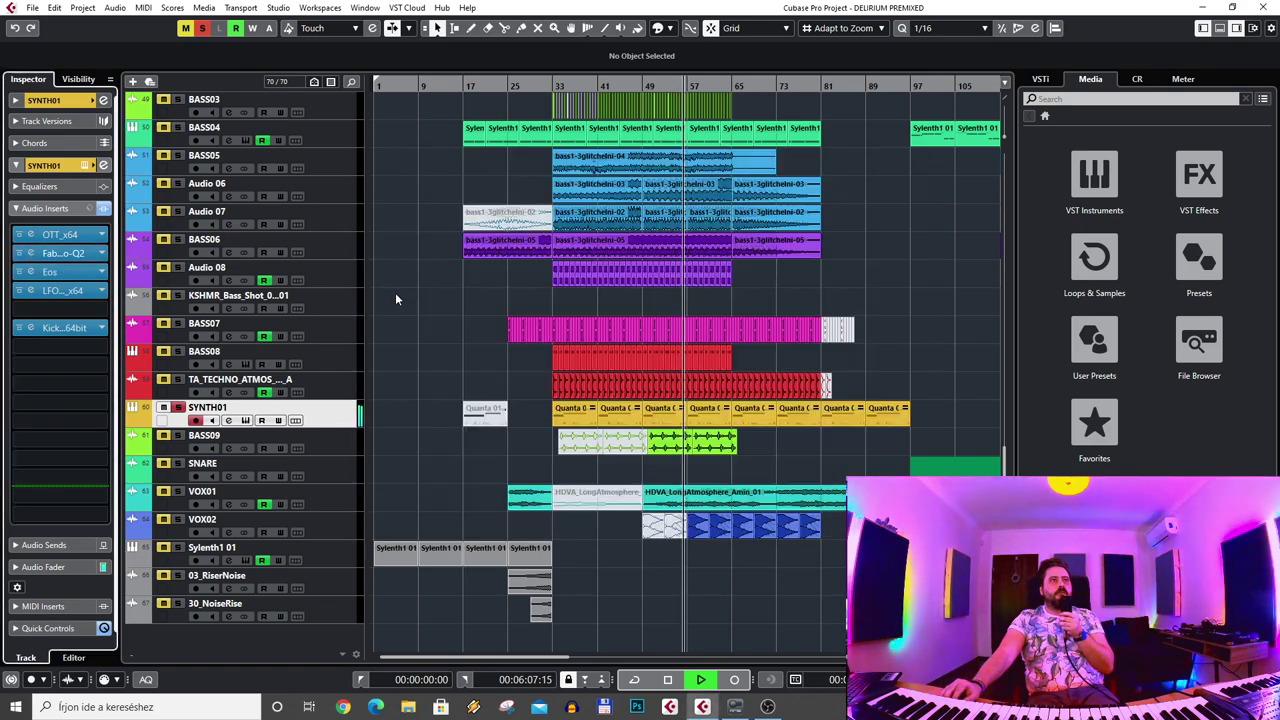
- Play from bar 33 and solo the BASS02 and BASS04 tracks alongside SYNTH01
scroll(410, 323, up, 10)
scroll(410, 323, up, 10)
scroll(372, 413, down, 10)
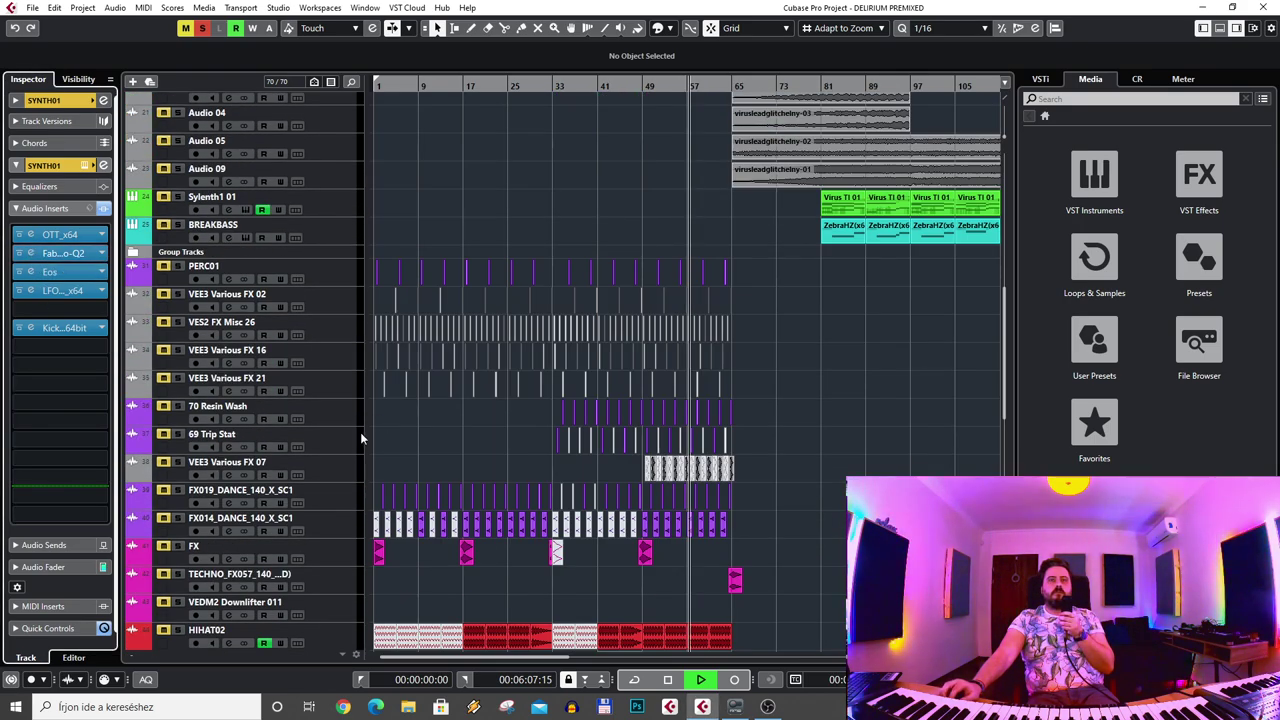
scroll(361, 434, down, 4)
click(555, 86)
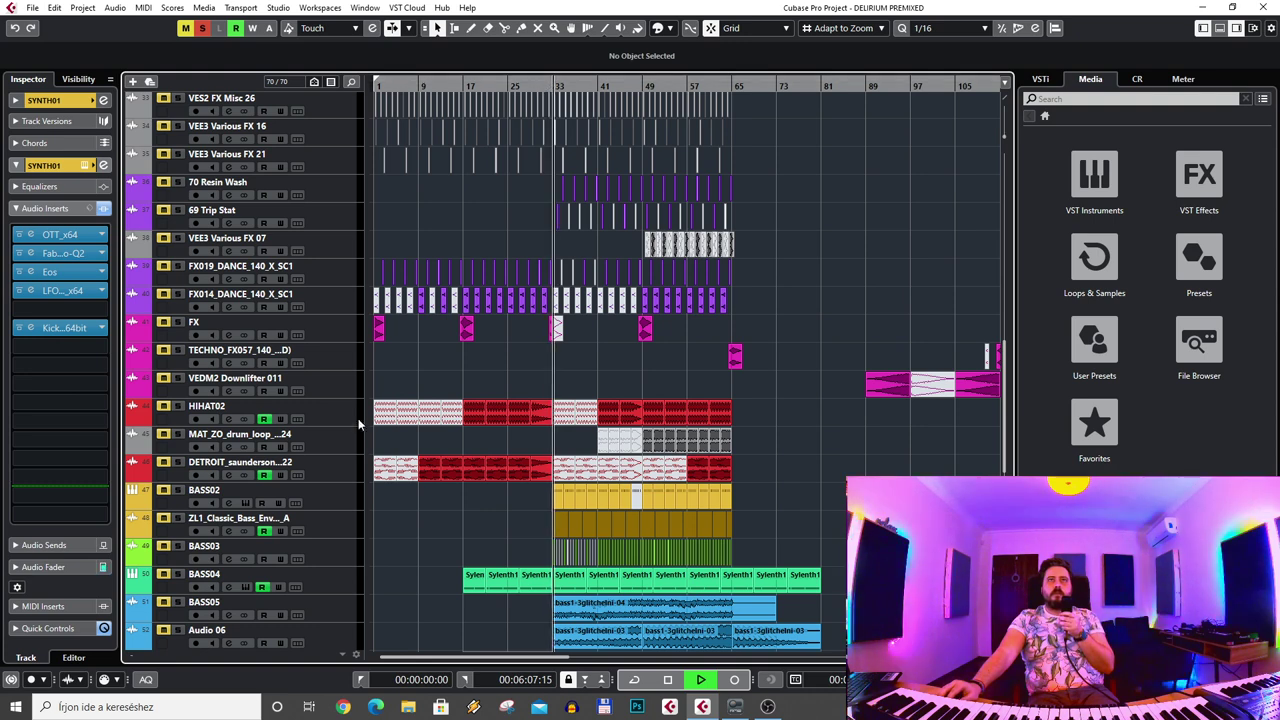
click(157, 547)
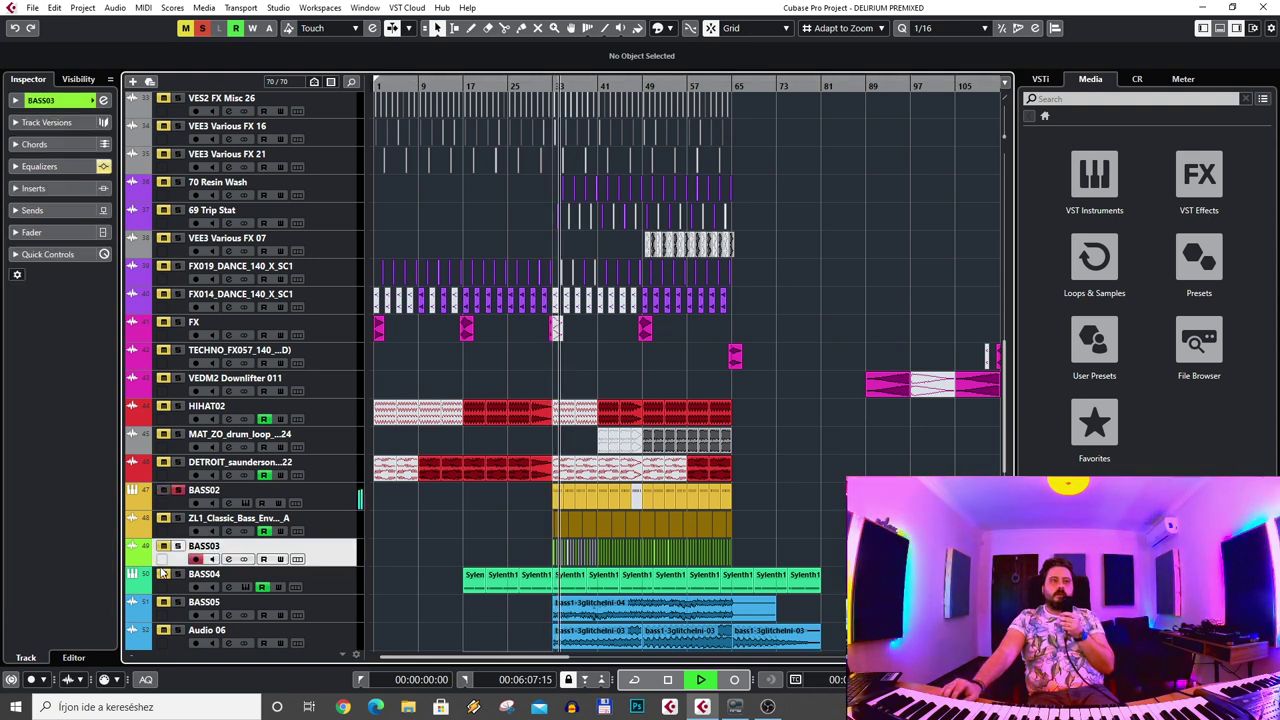
scroll(500, 388, down, 5)
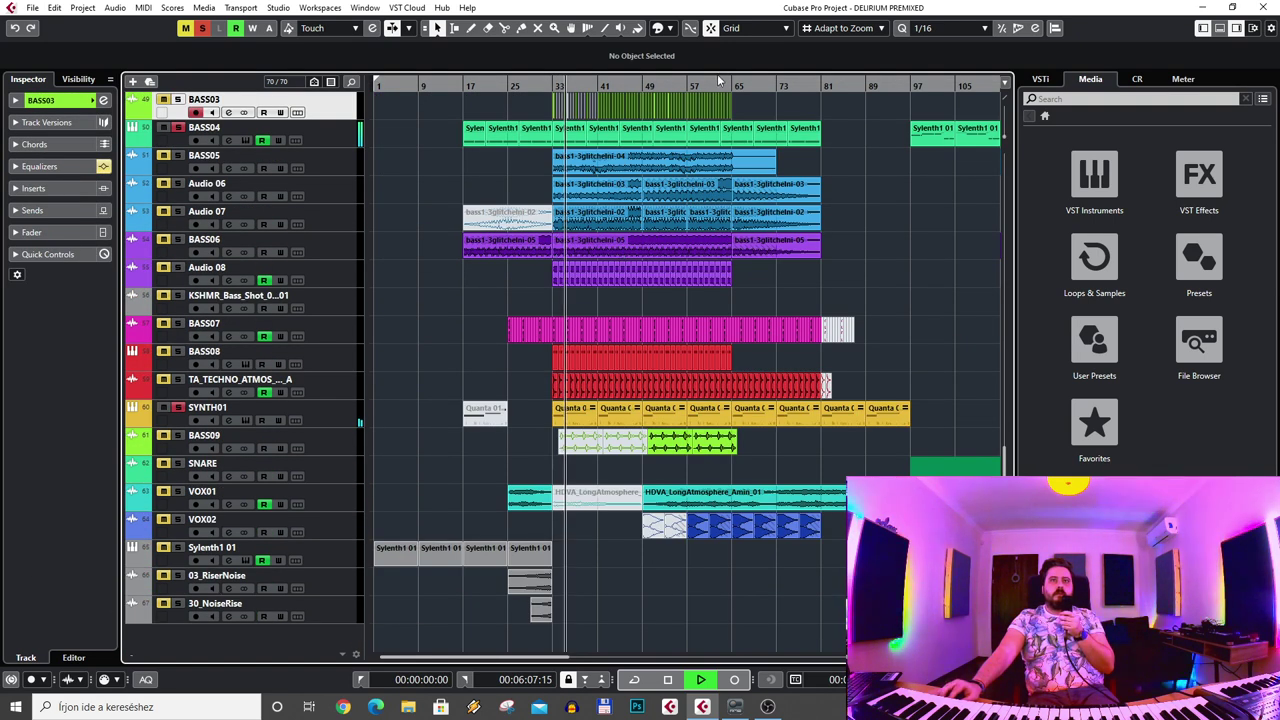
- Activate cycle playback and jump ahead past bar 57 and on to bar 65 with BASS04 and SYNTH01 soloed
click(700, 86)
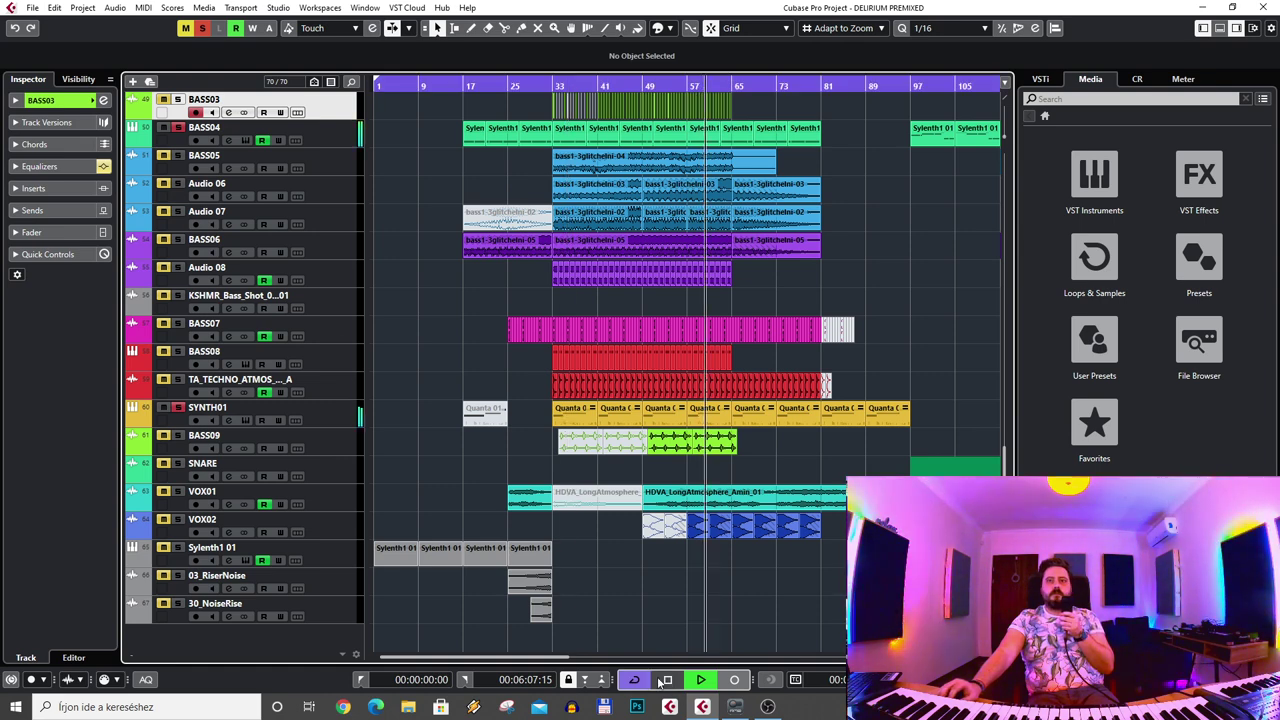
click(731, 86)
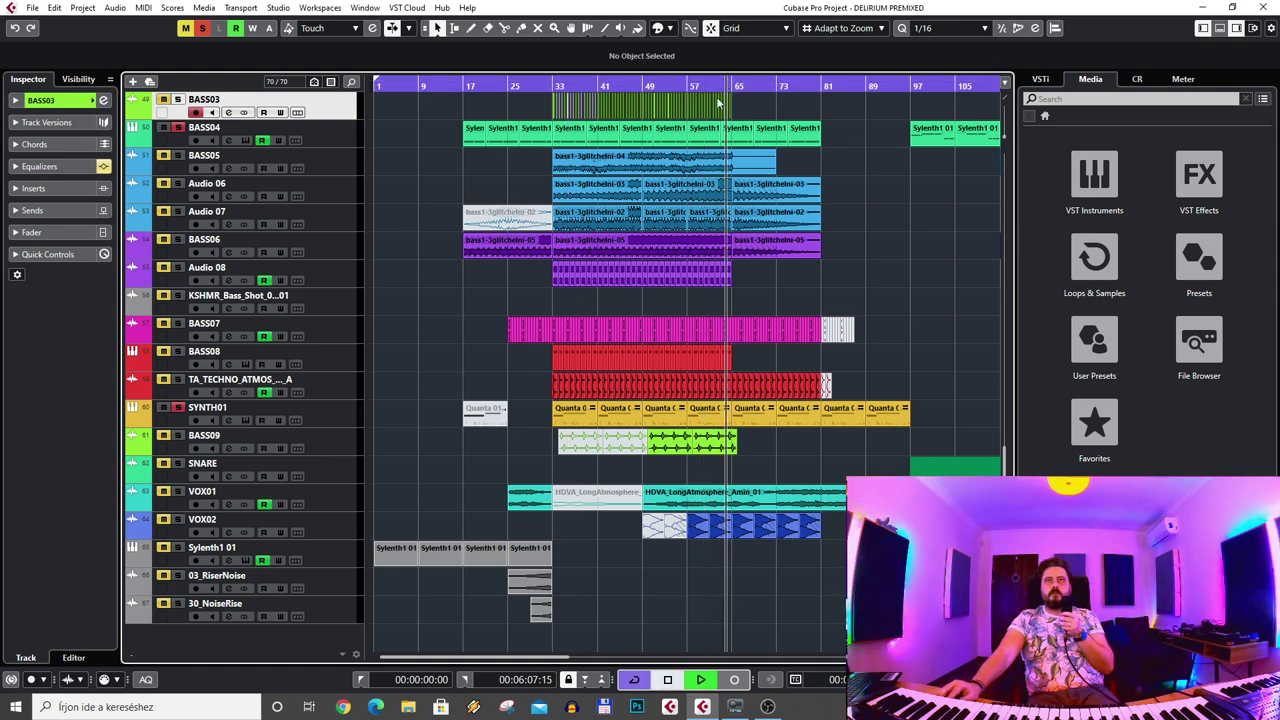
key(space)
scroll(430, 368, up, 2)
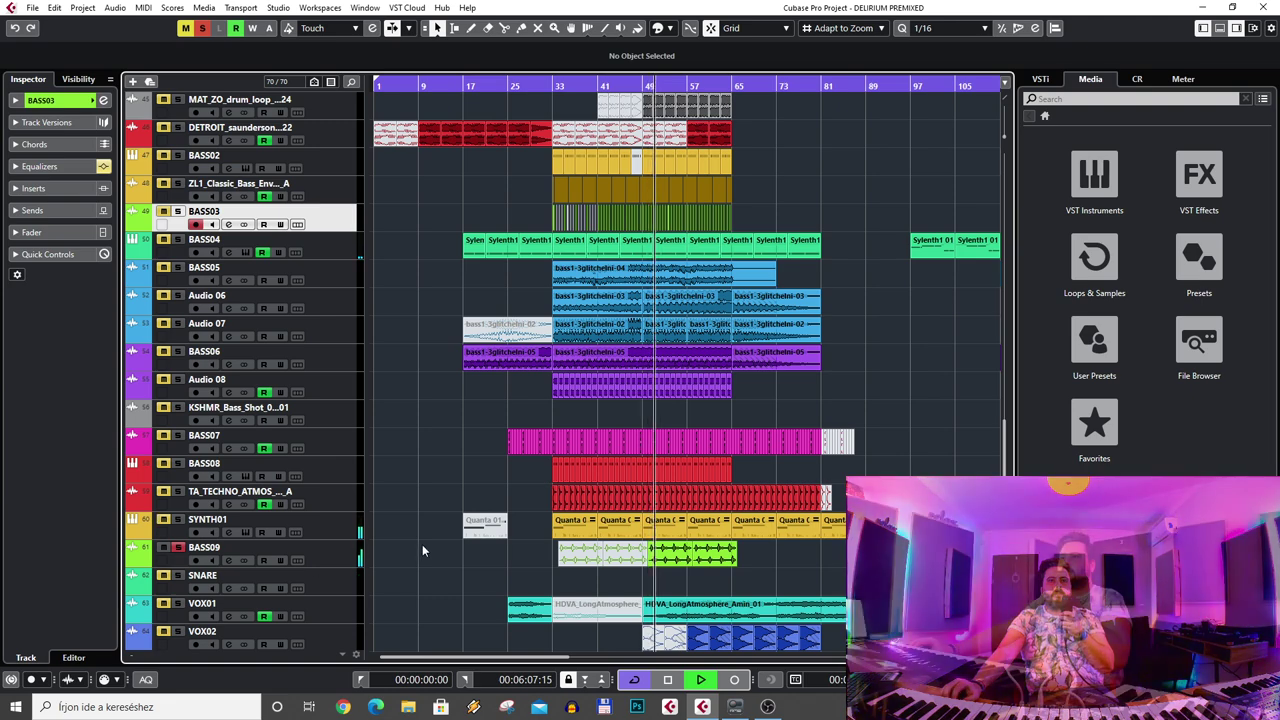
- Add the KICK, KICK (D) and SHAKER tracks to the solo while the bass tracks play
scroll(540, 378, up, 8)
scroll(545, 372, up, 7)
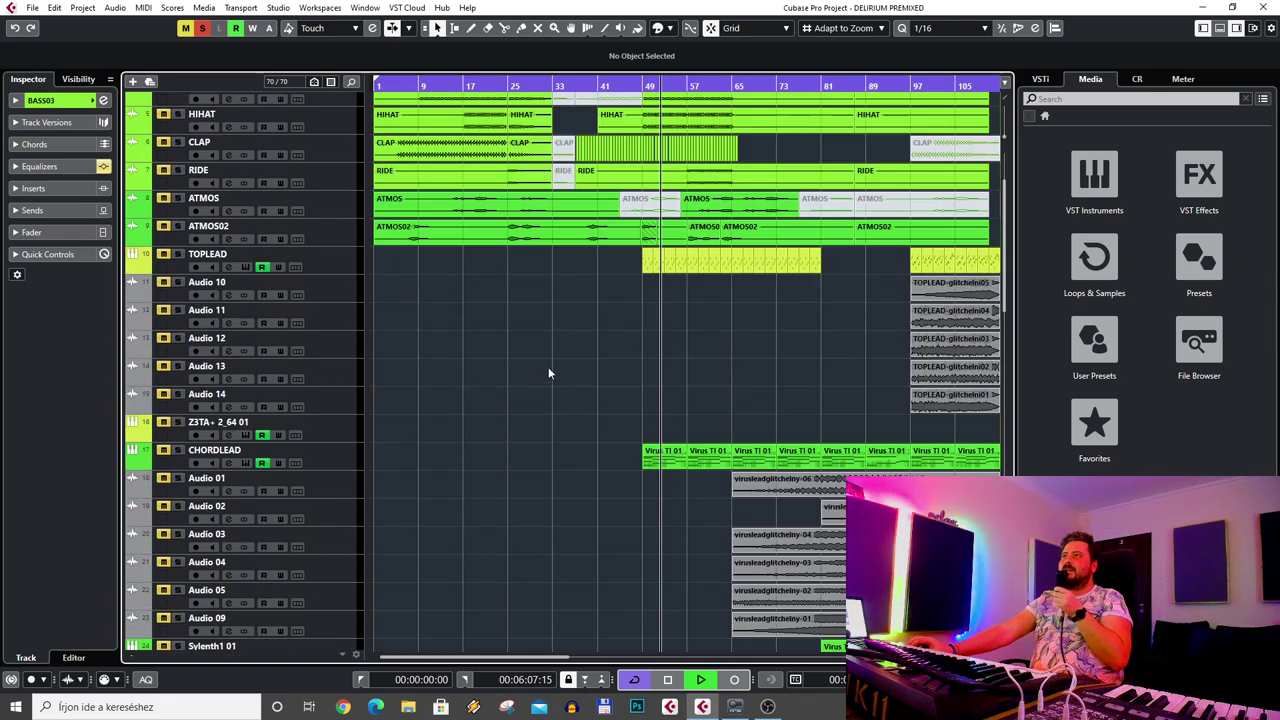
click(166, 114)
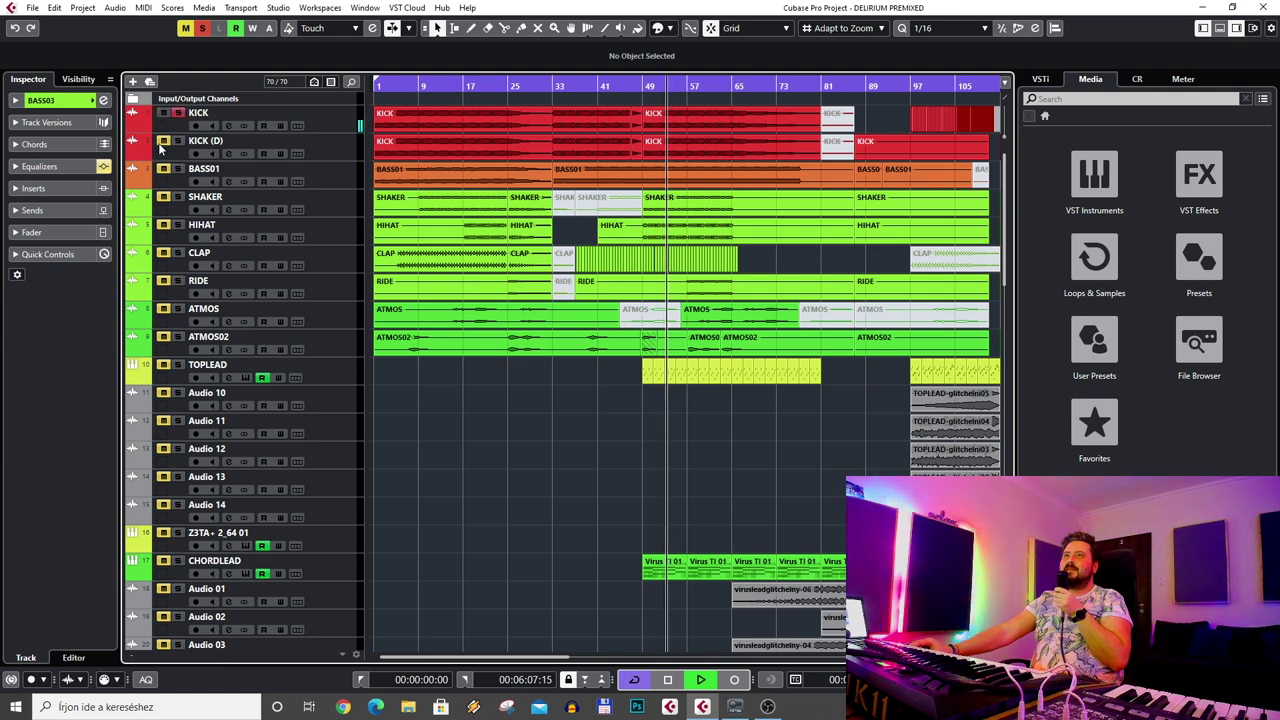
click(165, 198)
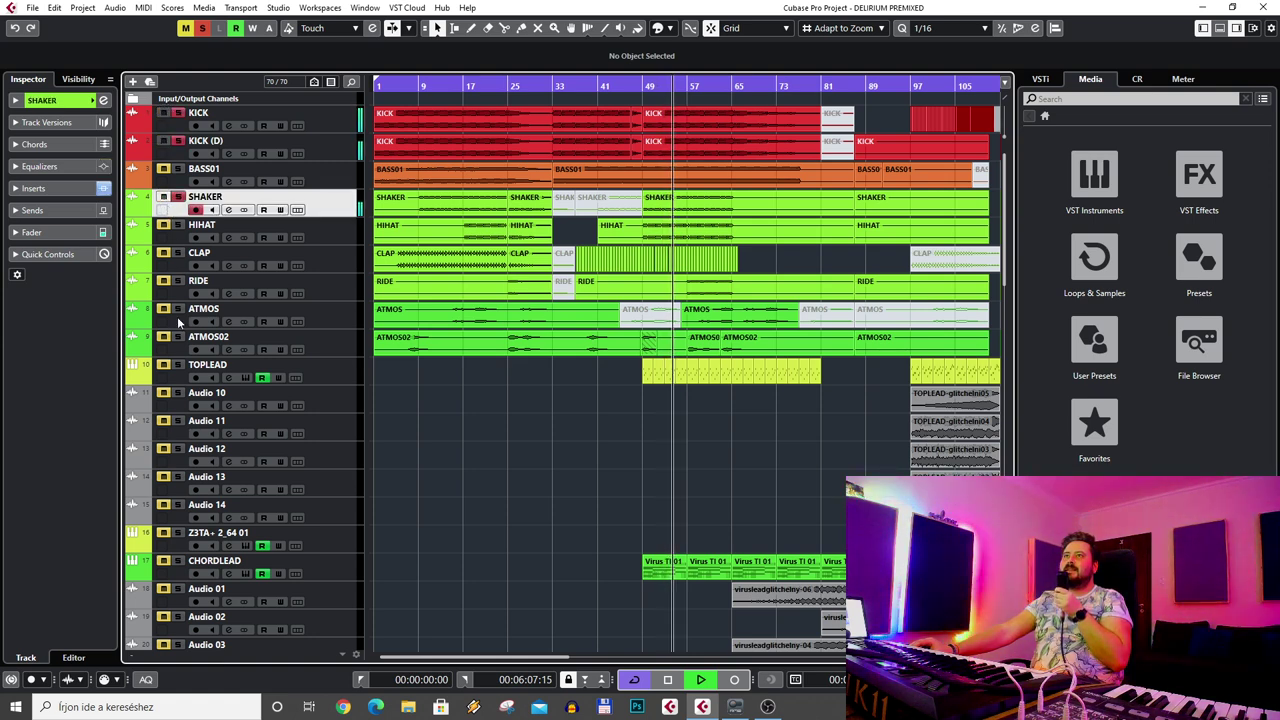
click(165, 368)
- Add the VOX02 track to the soloed tracks during playback
scroll(390, 374, down, 12)
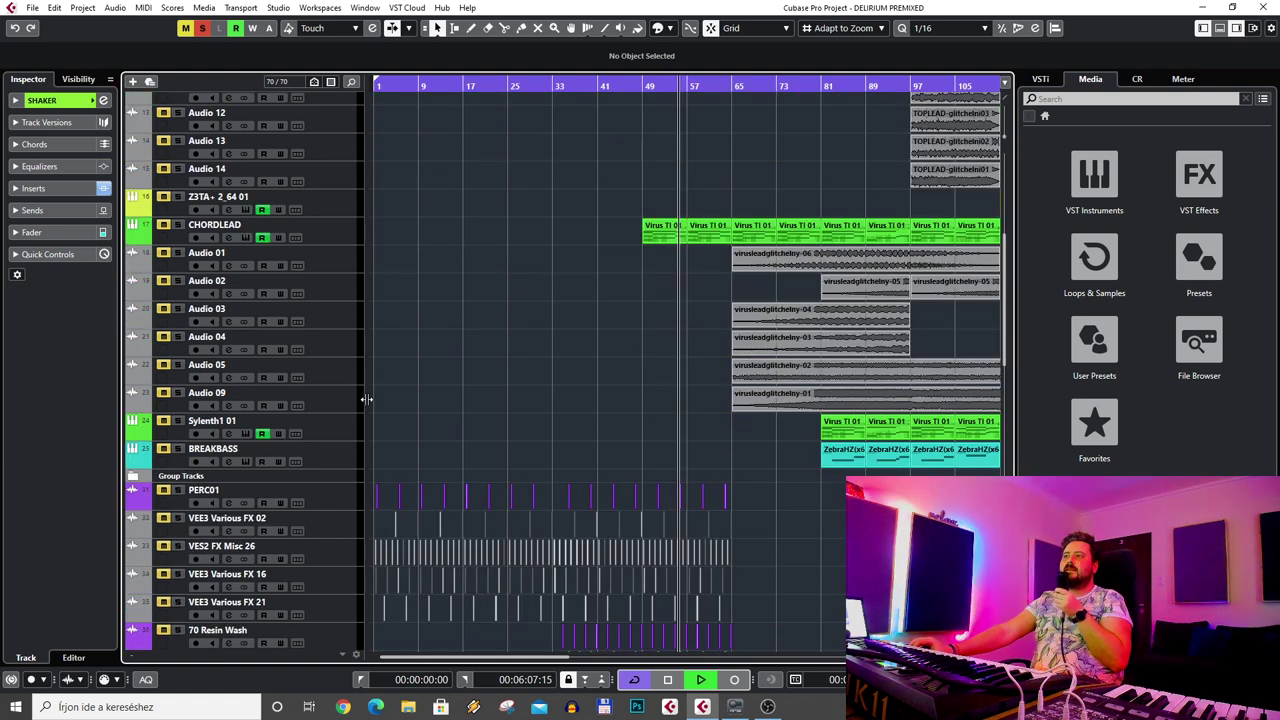
click(166, 575)
scroll(670, 516, down, 6)
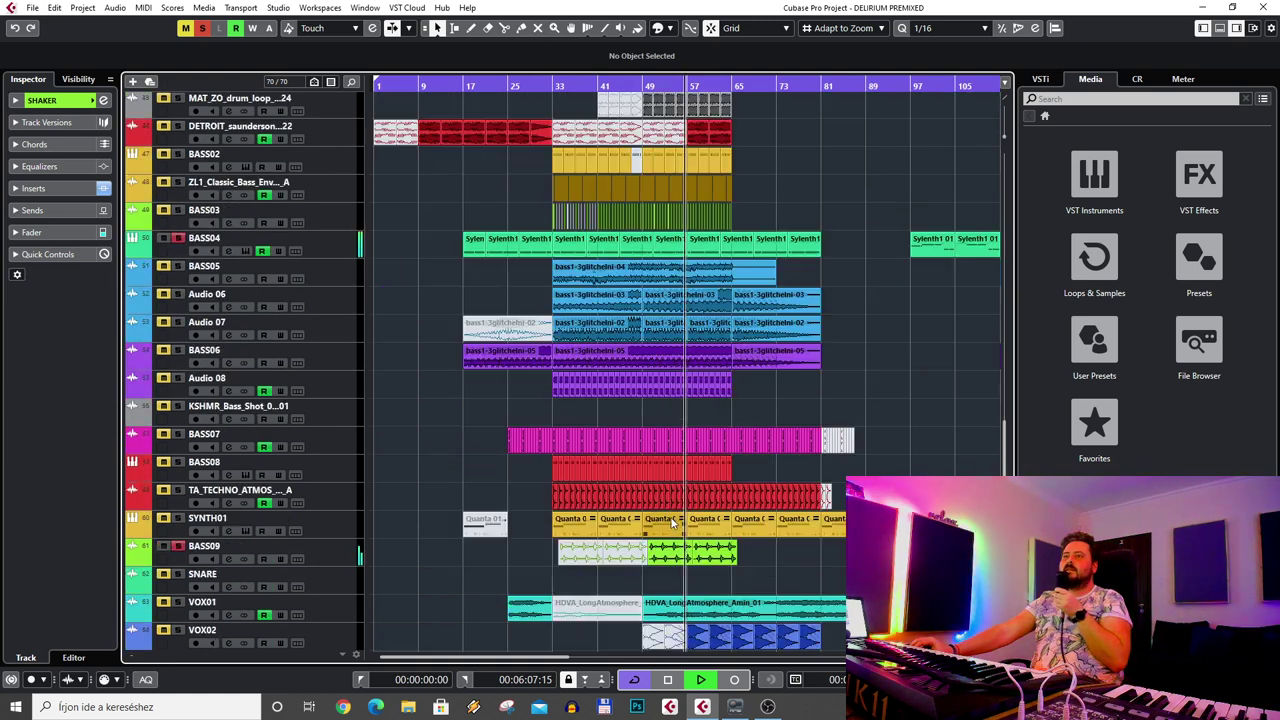
scroll(620, 490, down, 2)
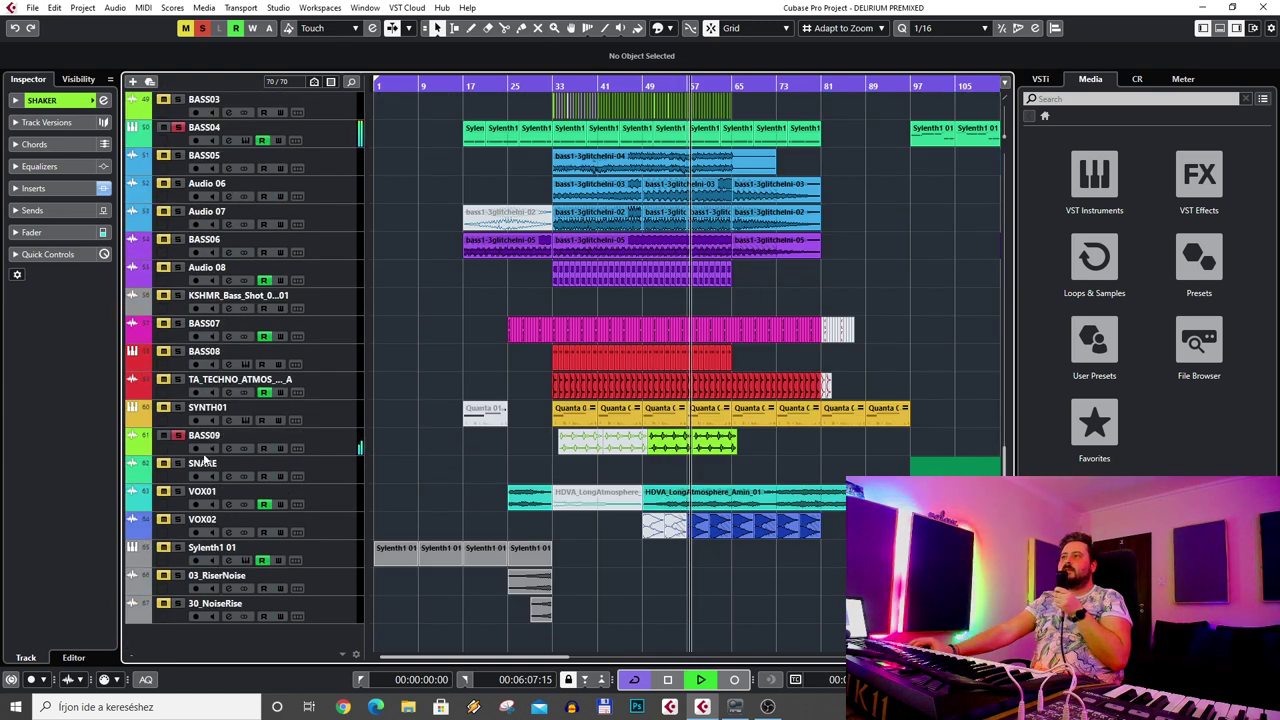
click(625, 527)
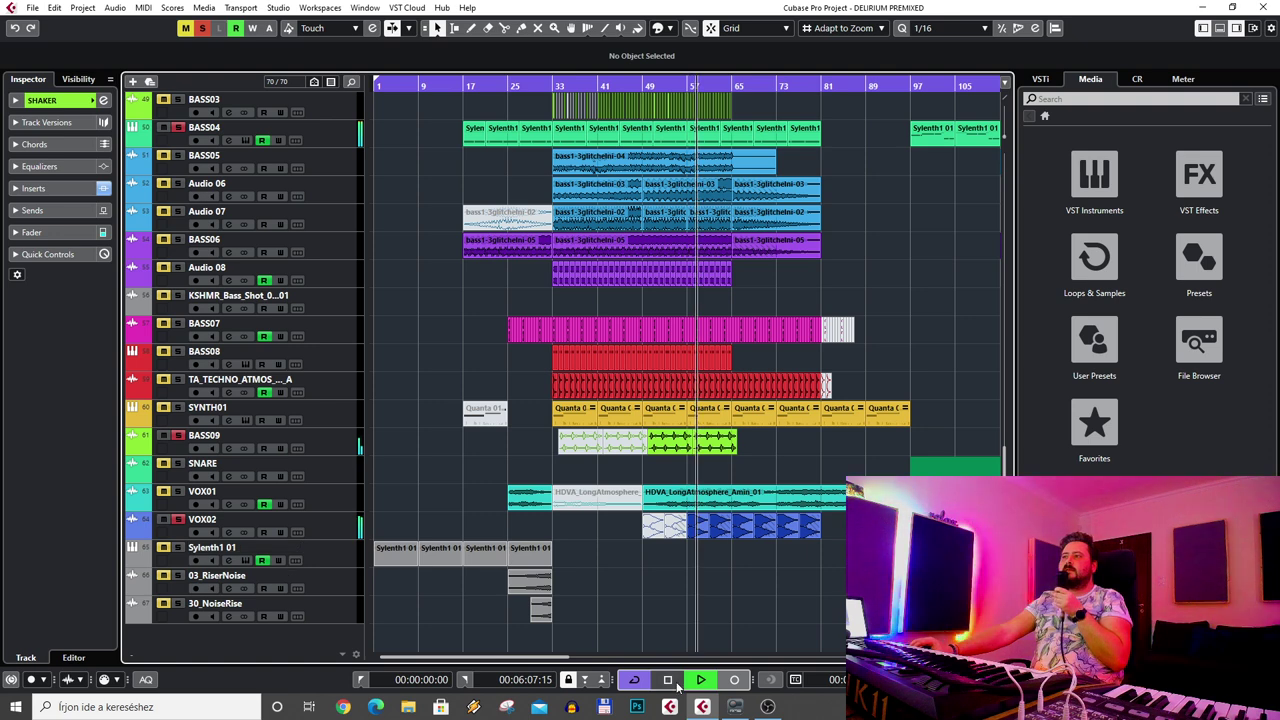
- Stop playback, move the playback position to bar 57, and select VOX02 with all solos cleared
key(space)
drag(689, 86, 690, 125)
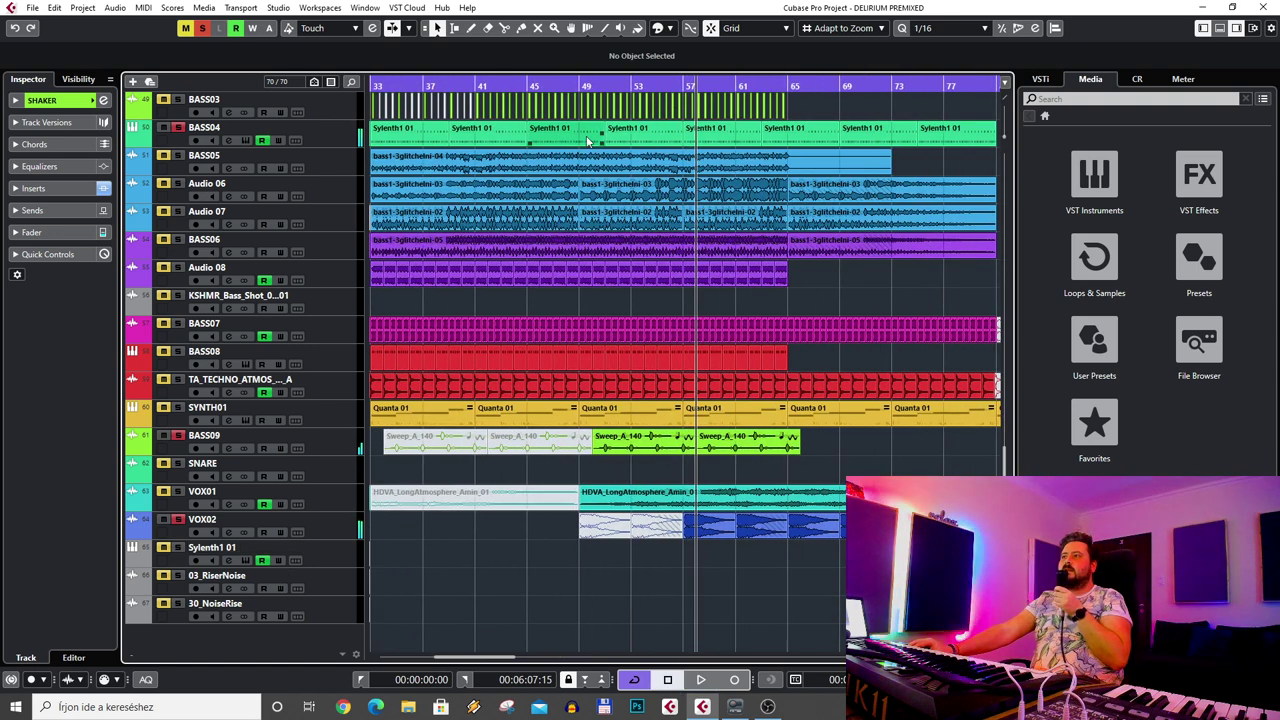
click(681, 88)
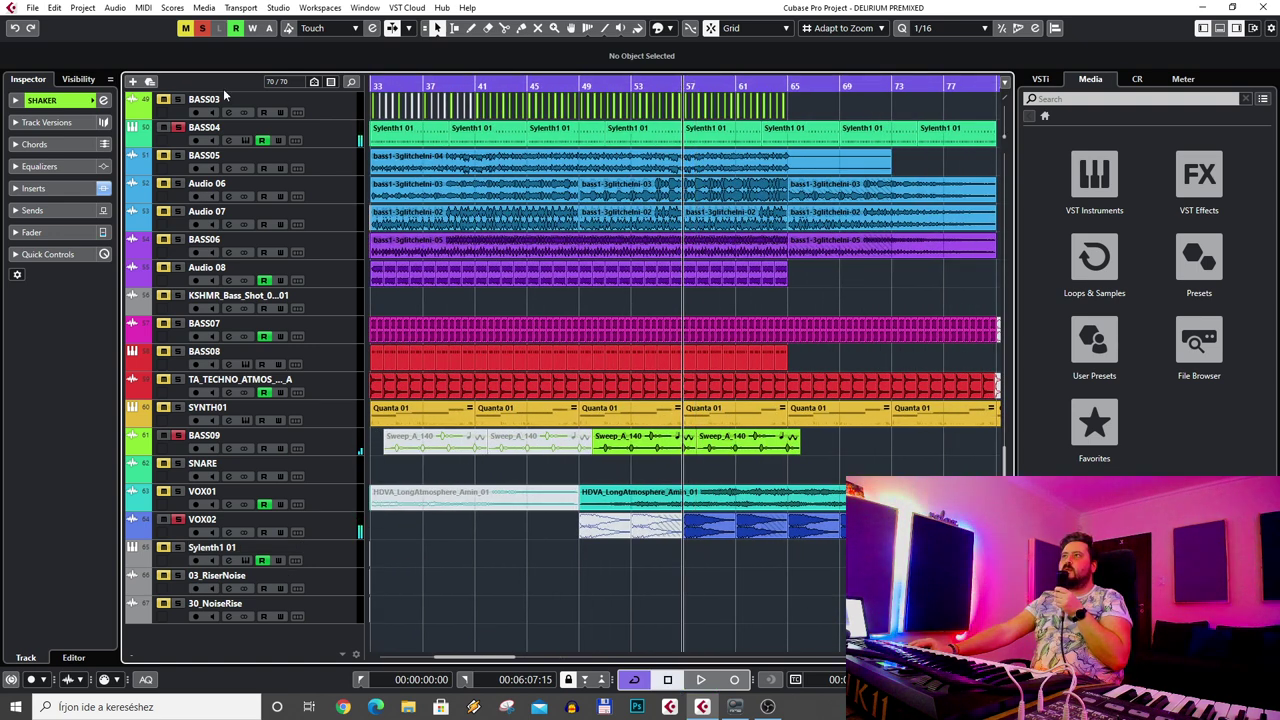
click(250, 525)
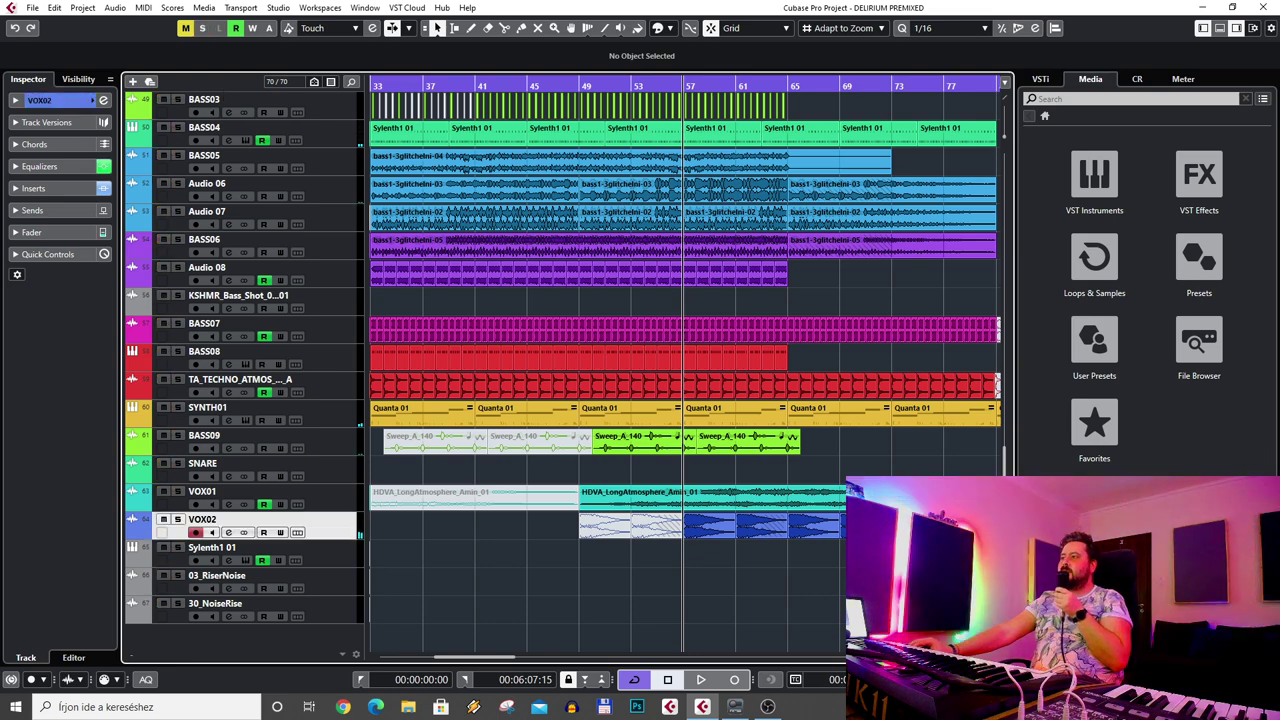
- Show the basic track settings of VOX02 and inspect the details of its vocal clip at bar 61
key(g)
key(g)
key(g)
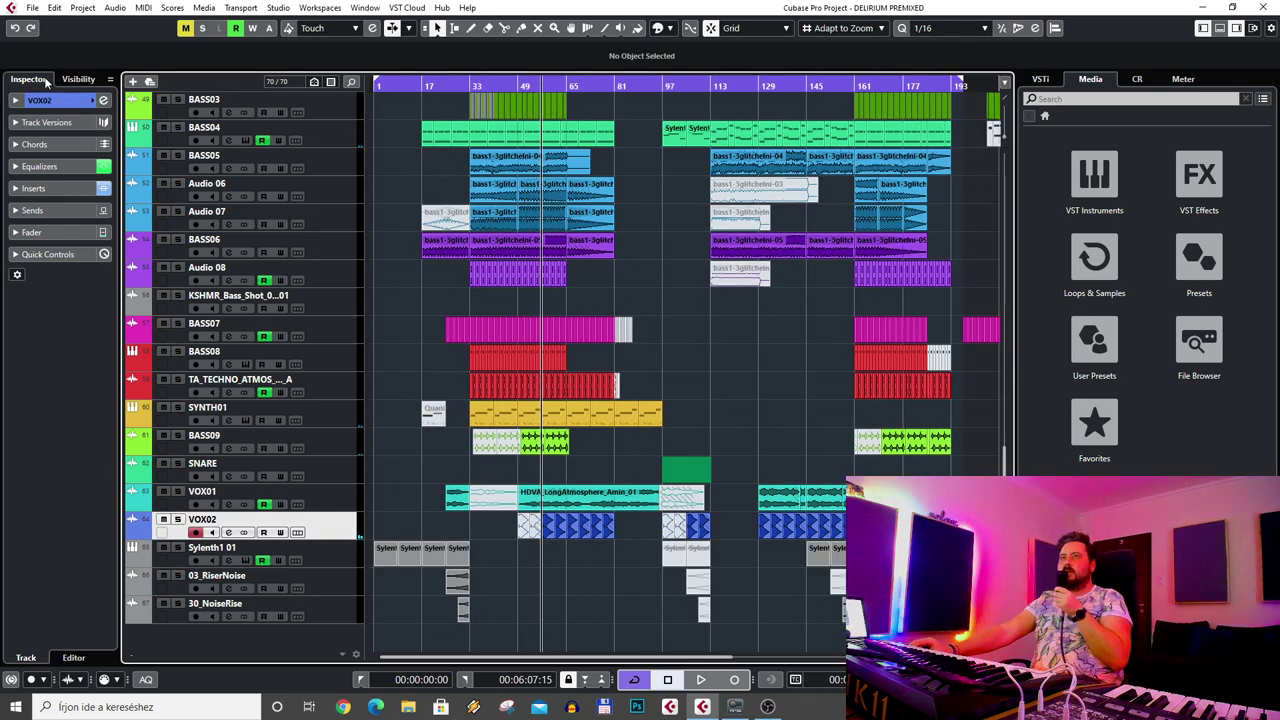
click(46, 101)
click(565, 525)
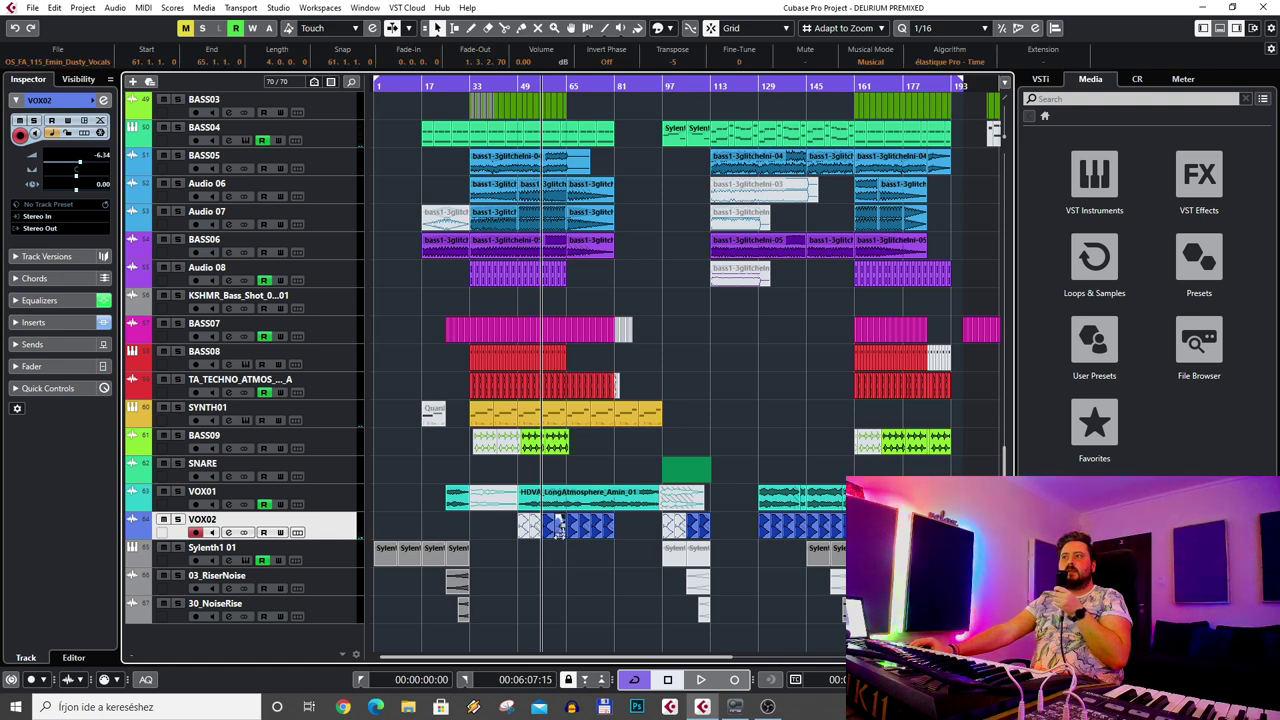
click(567, 572)
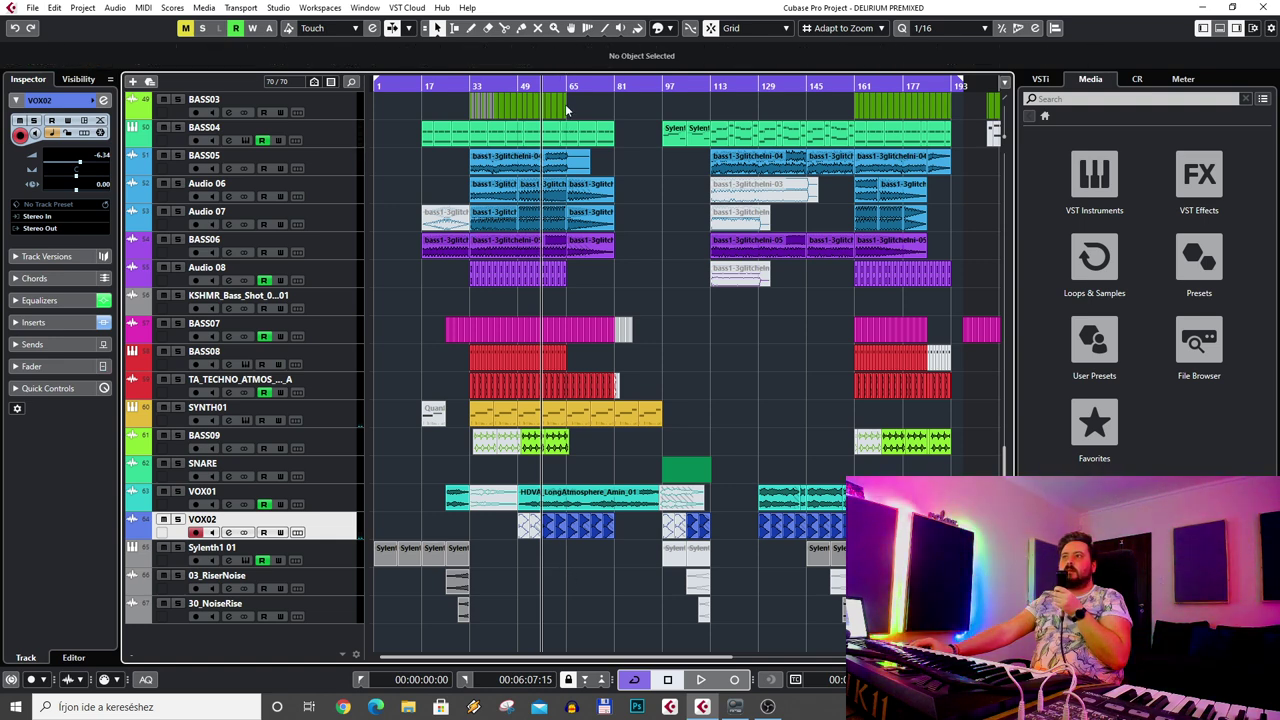
- Solo the VOX02 track and start playback to hear the vocal chops alone
scroll(537, 93, up, 3)
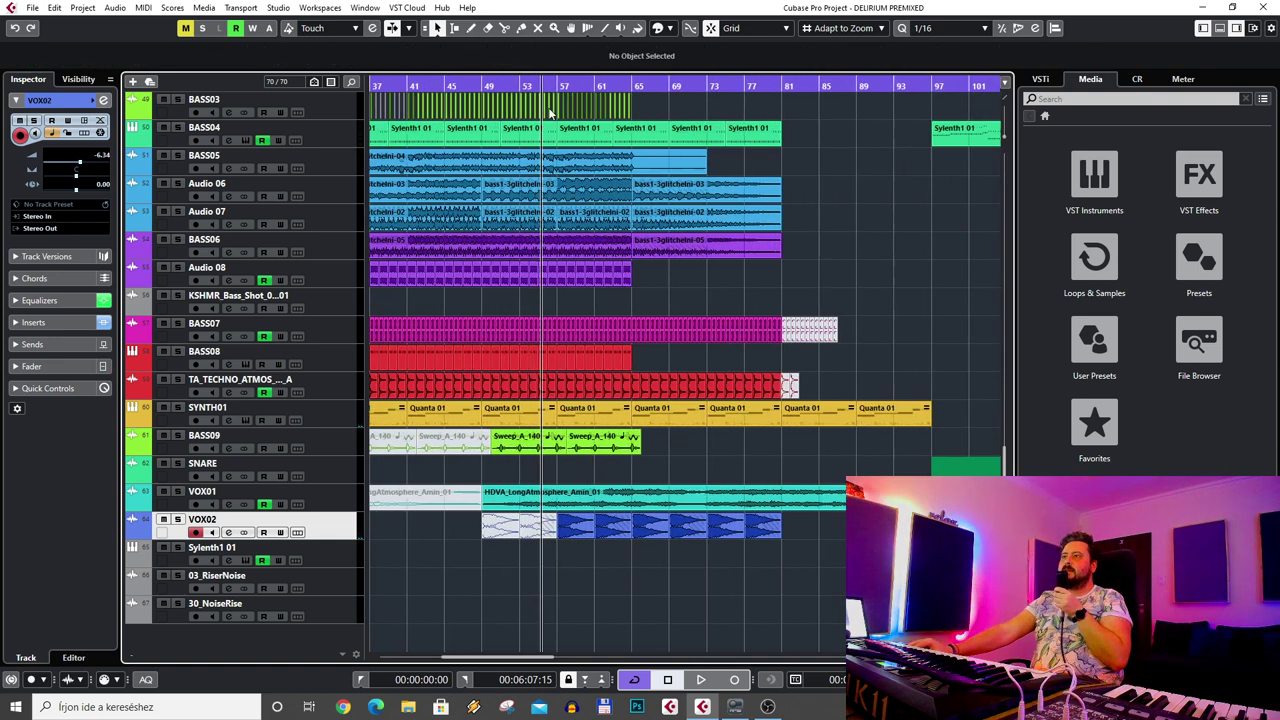
click(177, 519)
key(space)
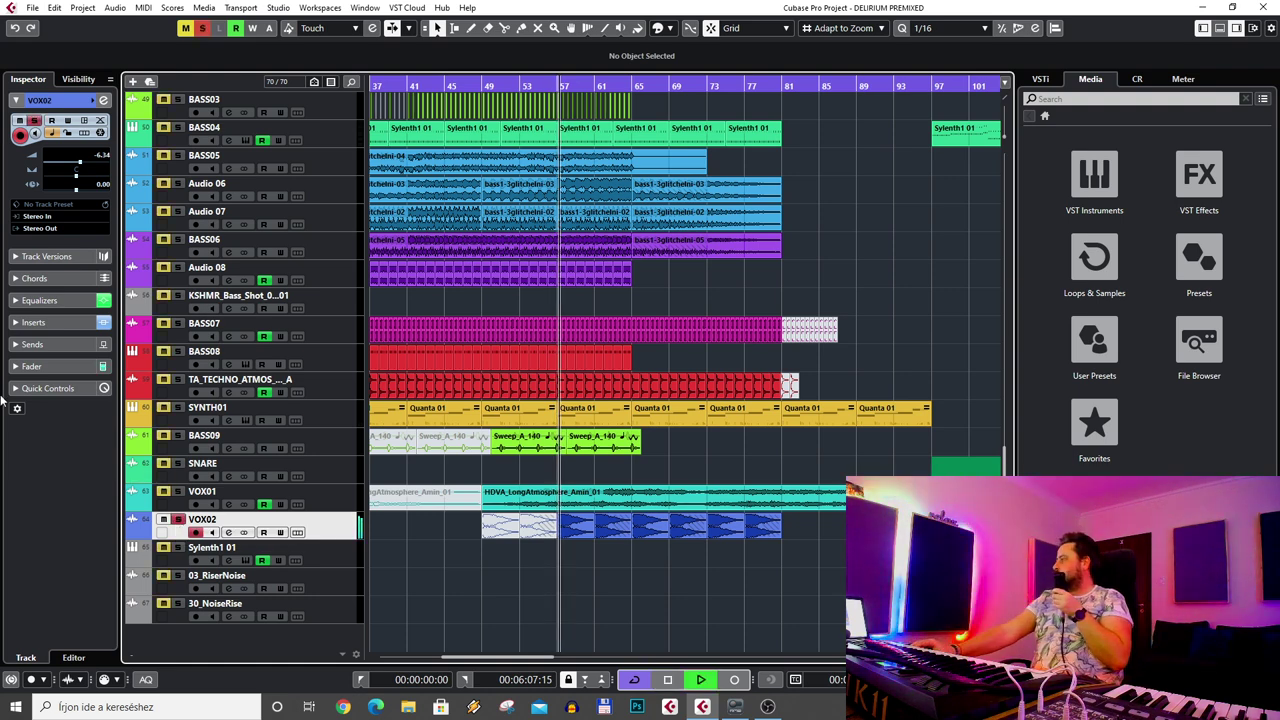
- Compare VOX02 during playback with all inserts bypassed and re-enabled, and repeat with only the LFOTool_x64 insert
click(50, 322)
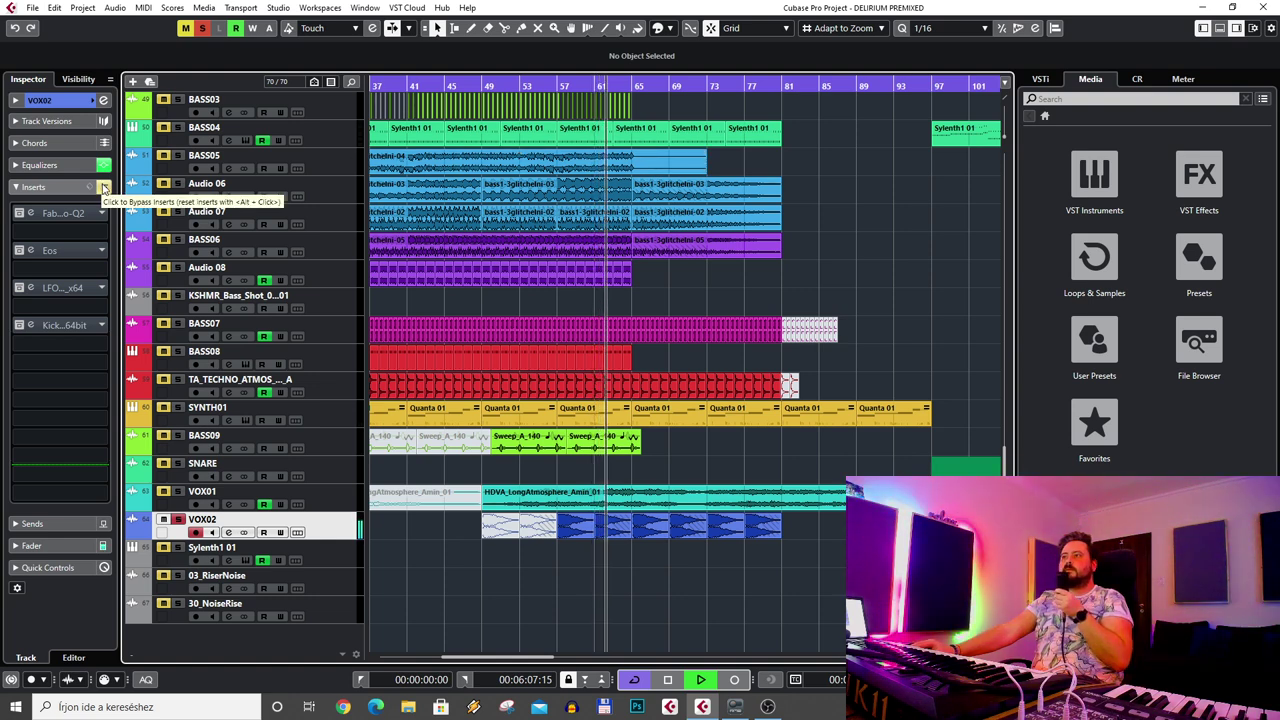
click(104, 187)
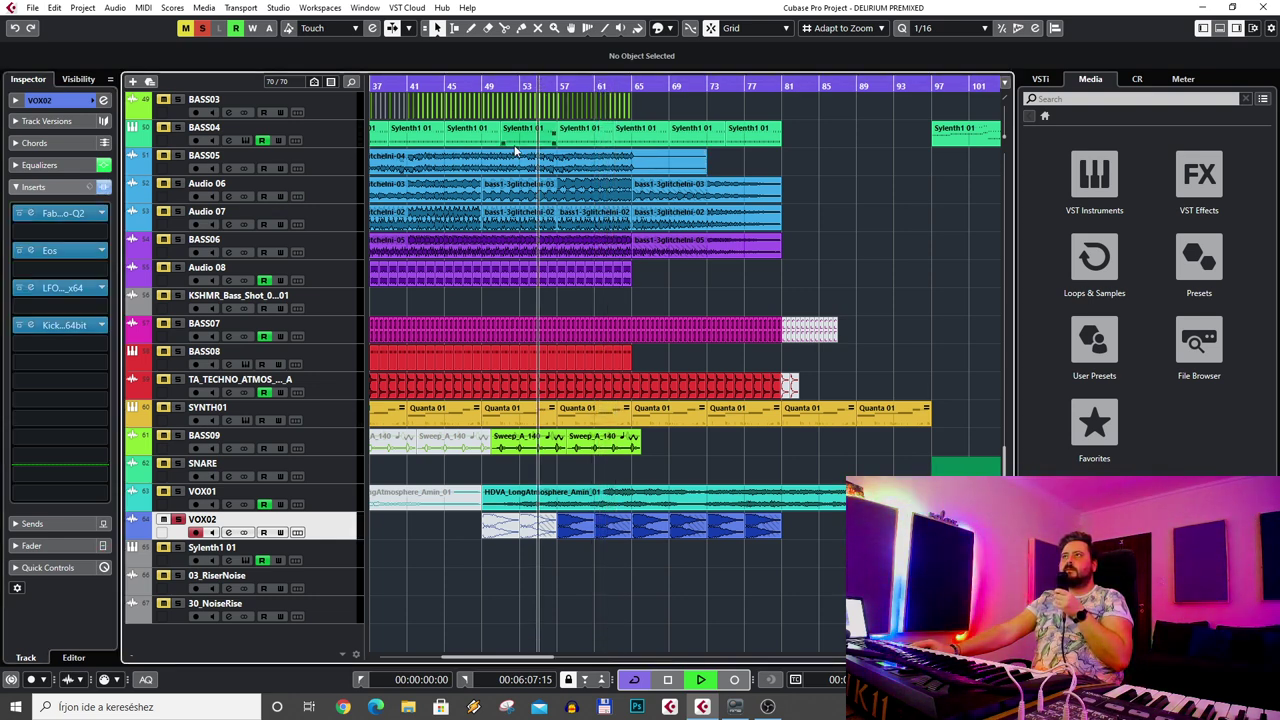
click(31, 288)
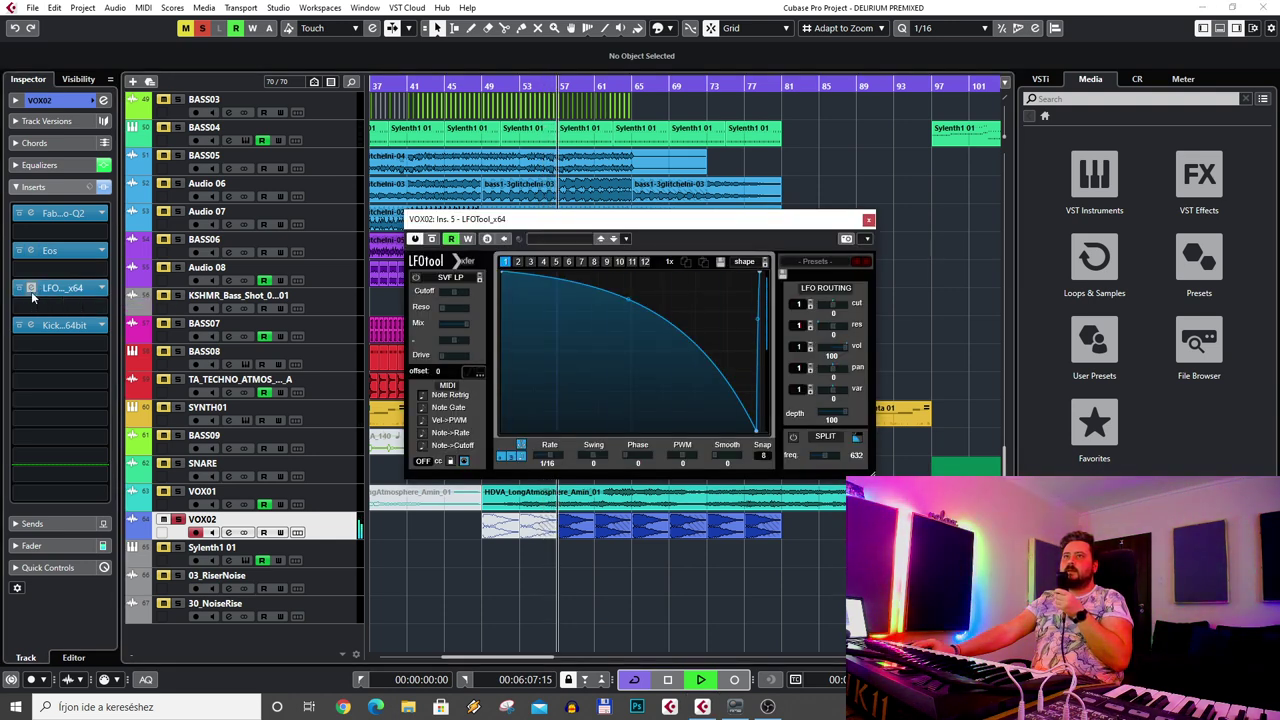
click(31, 288)
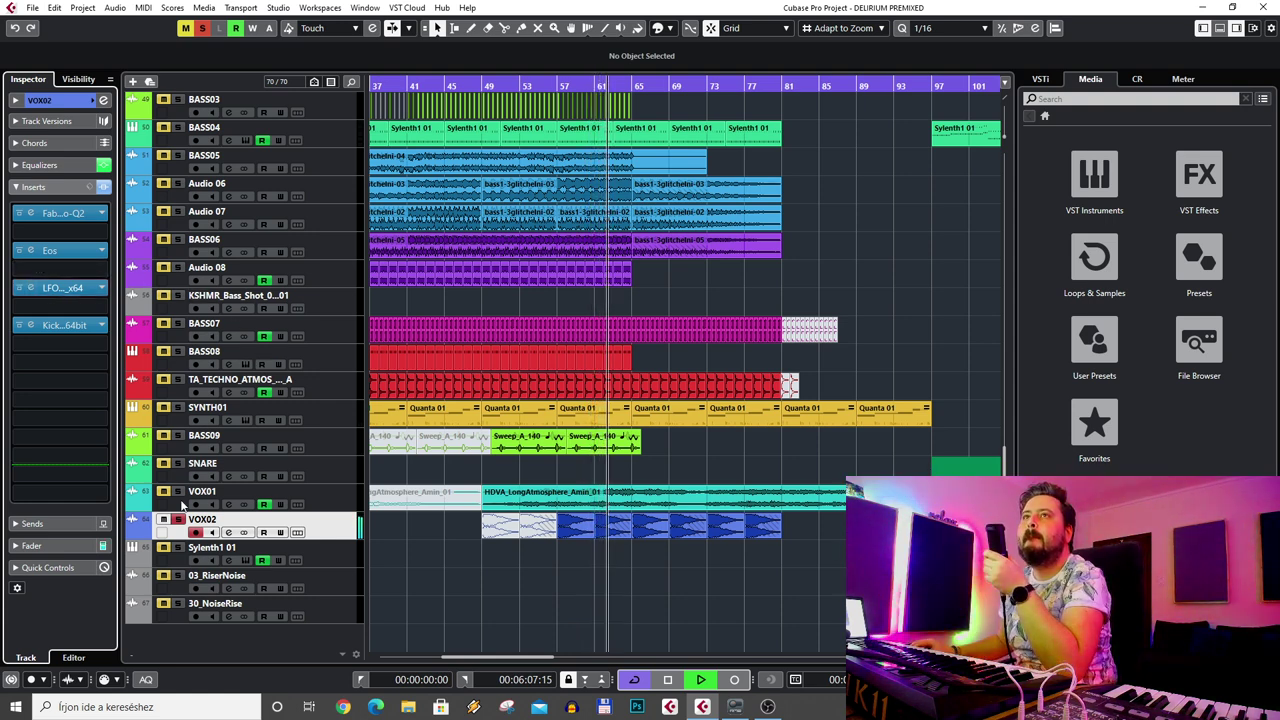
- Stop playback and move the playback position back to bar 57
key(space)
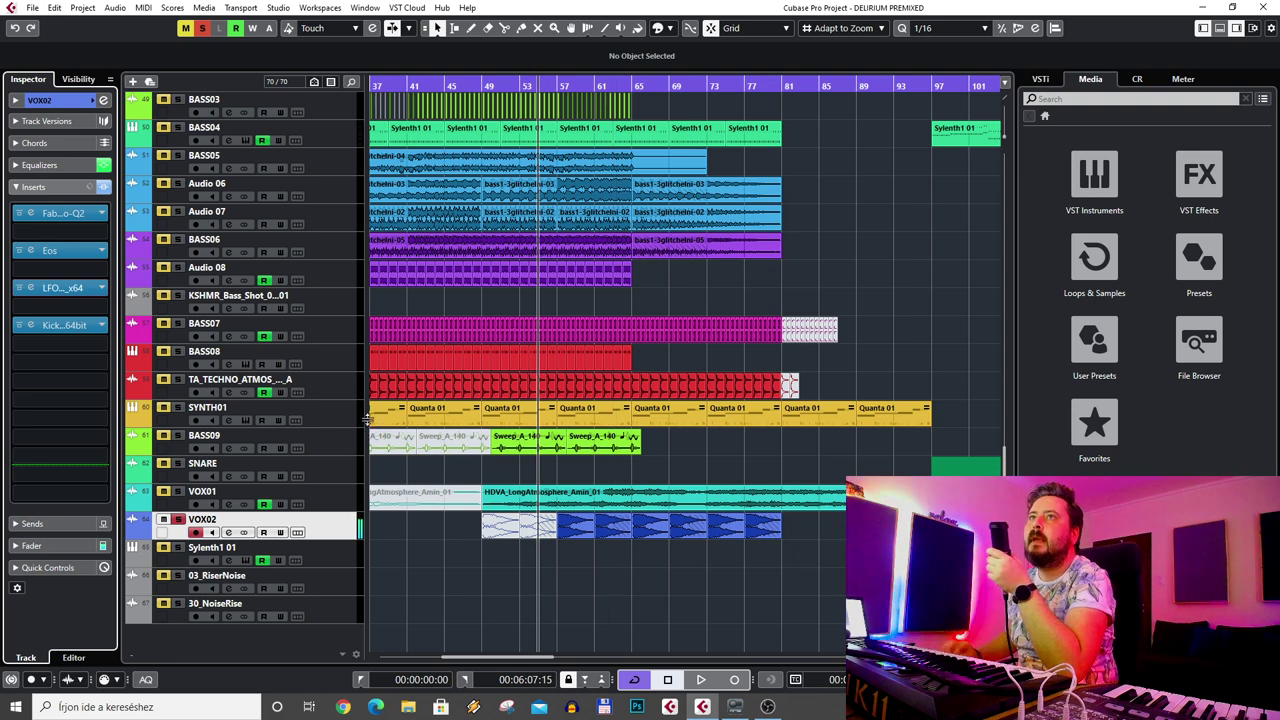
click(558, 87)
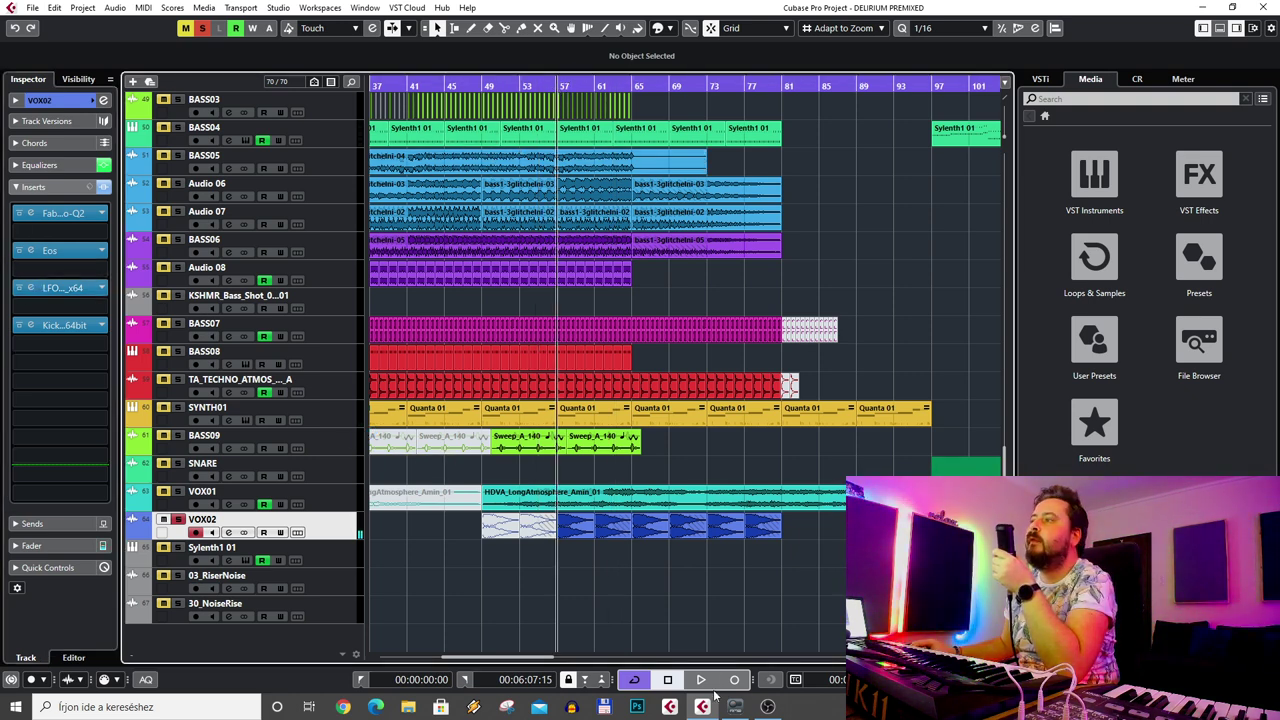
click(34, 289)
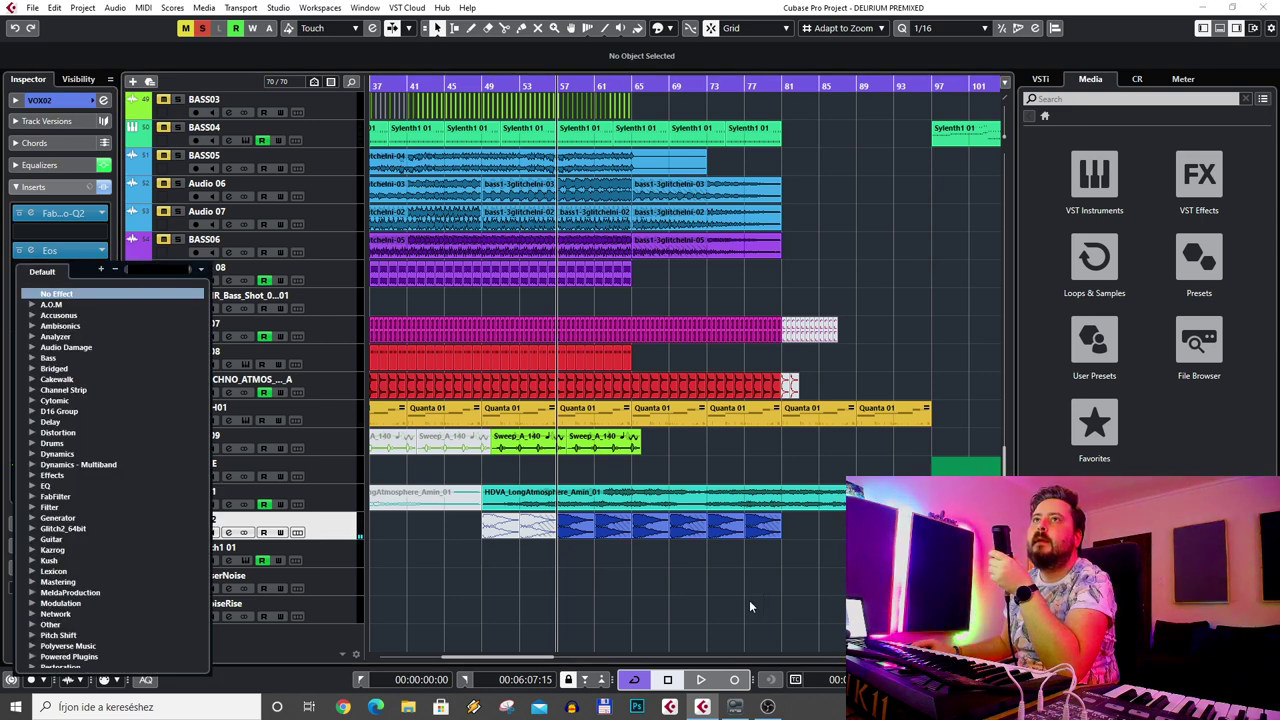
click(750, 605)
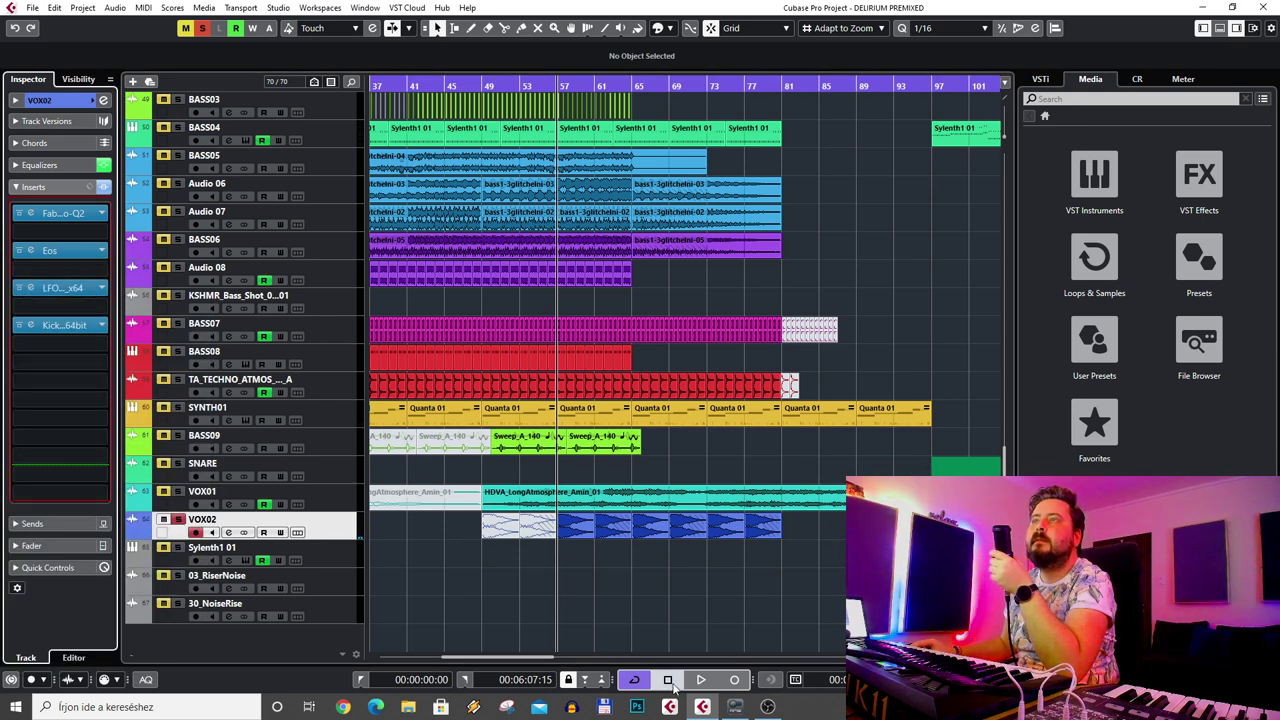
- Solo VOX01 instead of VOX02, play it from bar 57 and stop playback with the whole arrangement in view
click(185, 505)
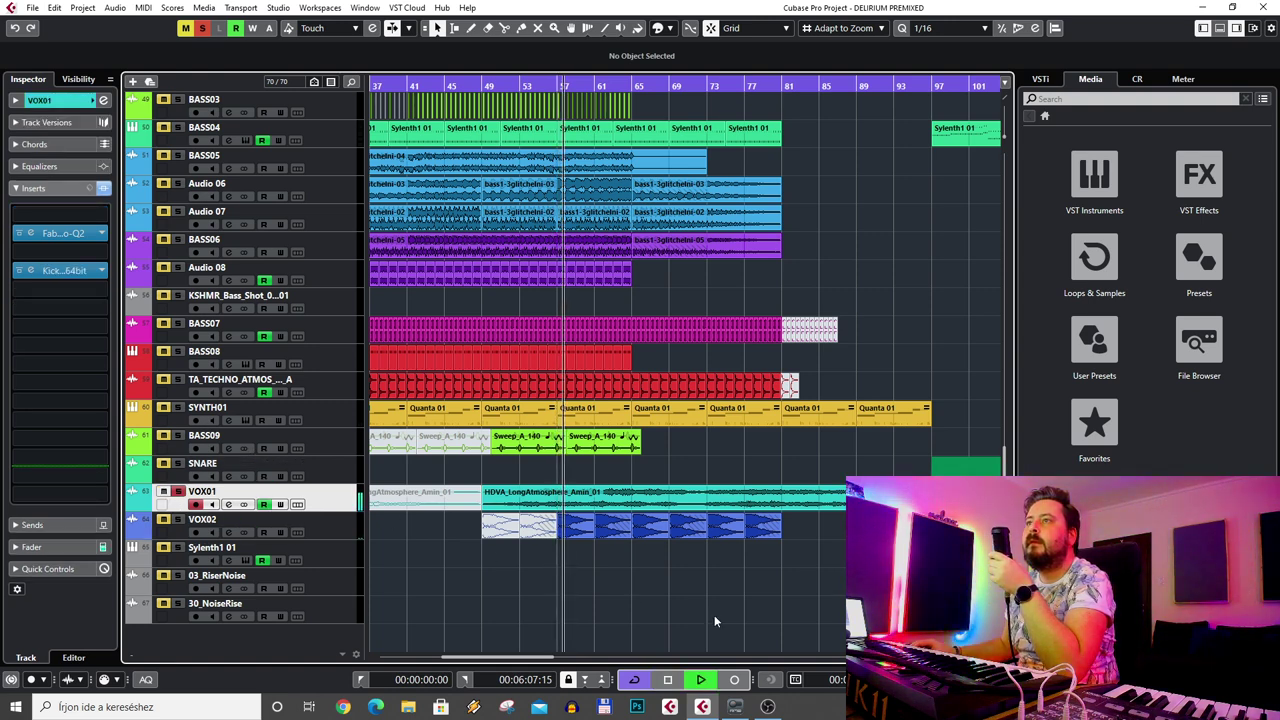
key(g)
key(g)
key(g)
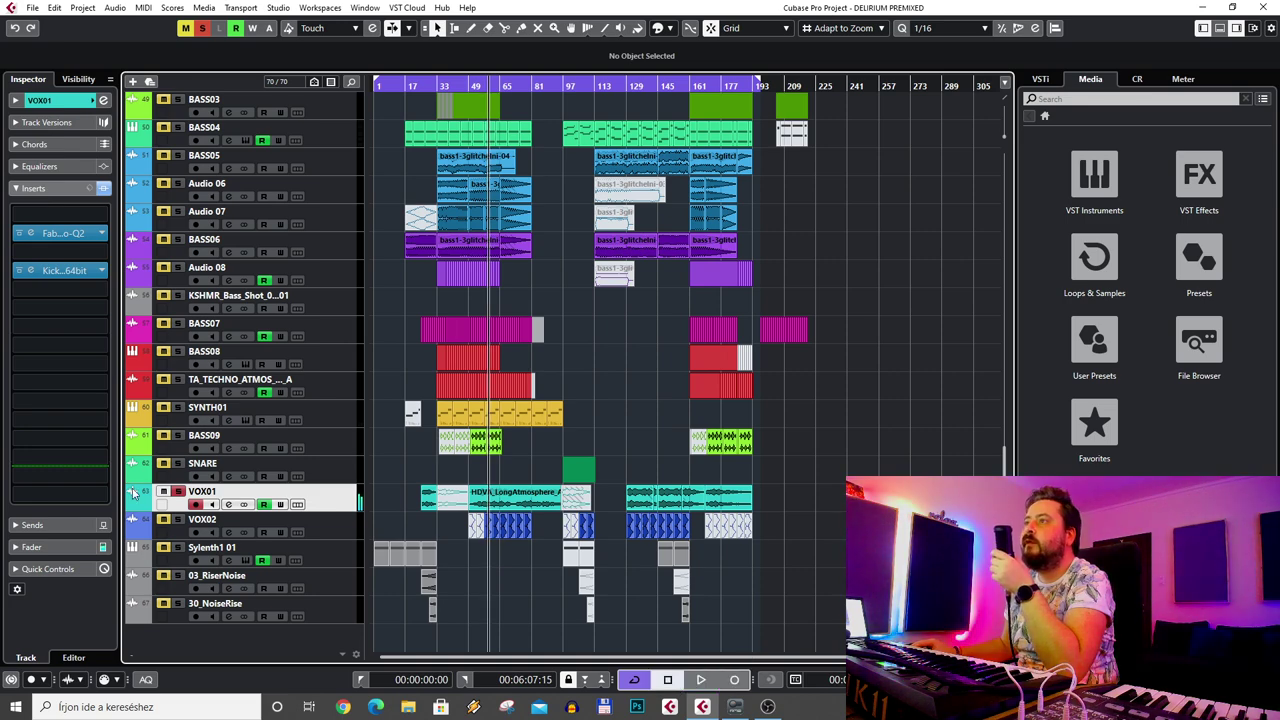
- Clear the solo and move the playback position to about bar 69 above the lead and chord tracks
scroll(529, 183, up, 10)
scroll(520, 126, up, 1)
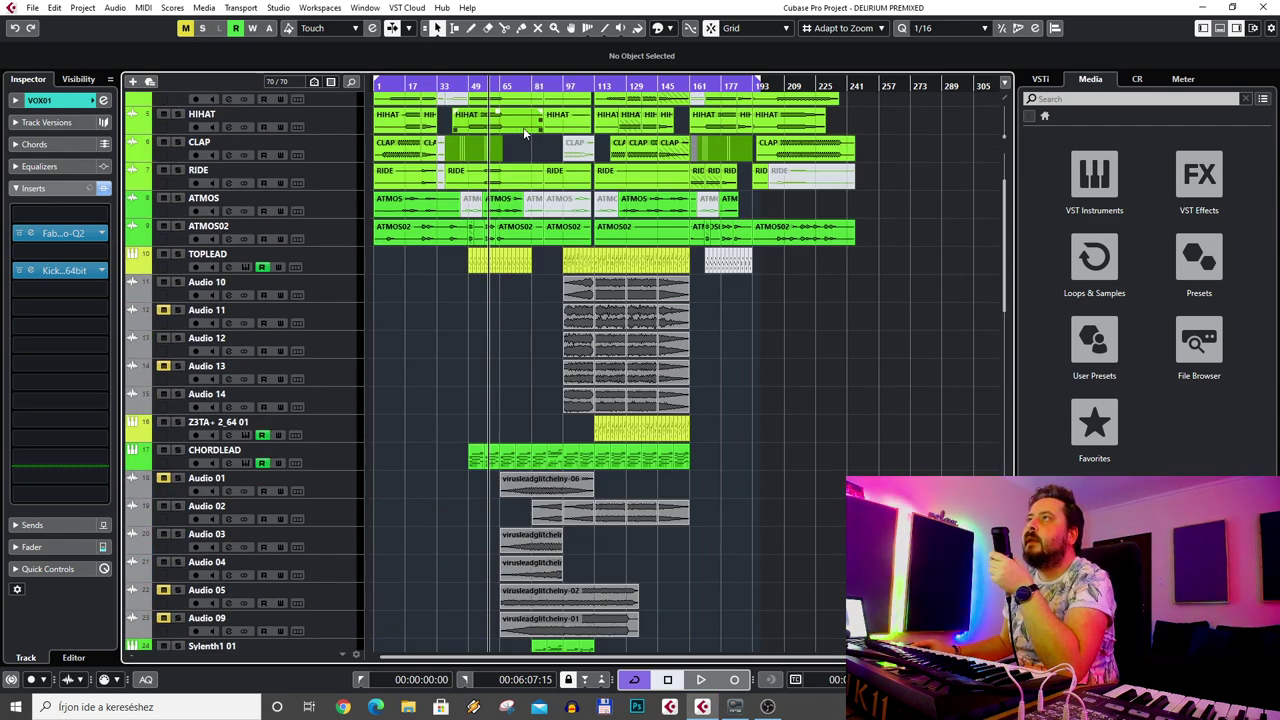
drag(511, 90, 510, 150)
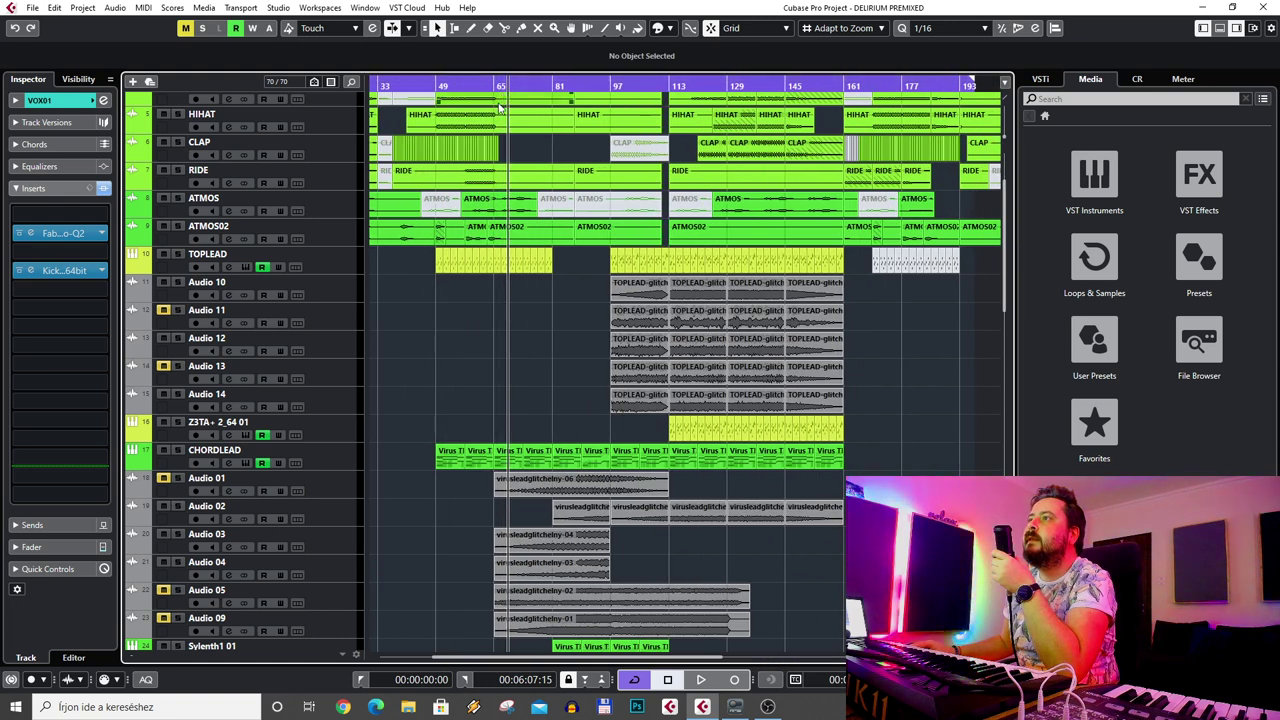
- Select the CHORDLEAD track, audition Audio 05 and Audio 09 in solo during playback, and clear their solo states
click(338, 453)
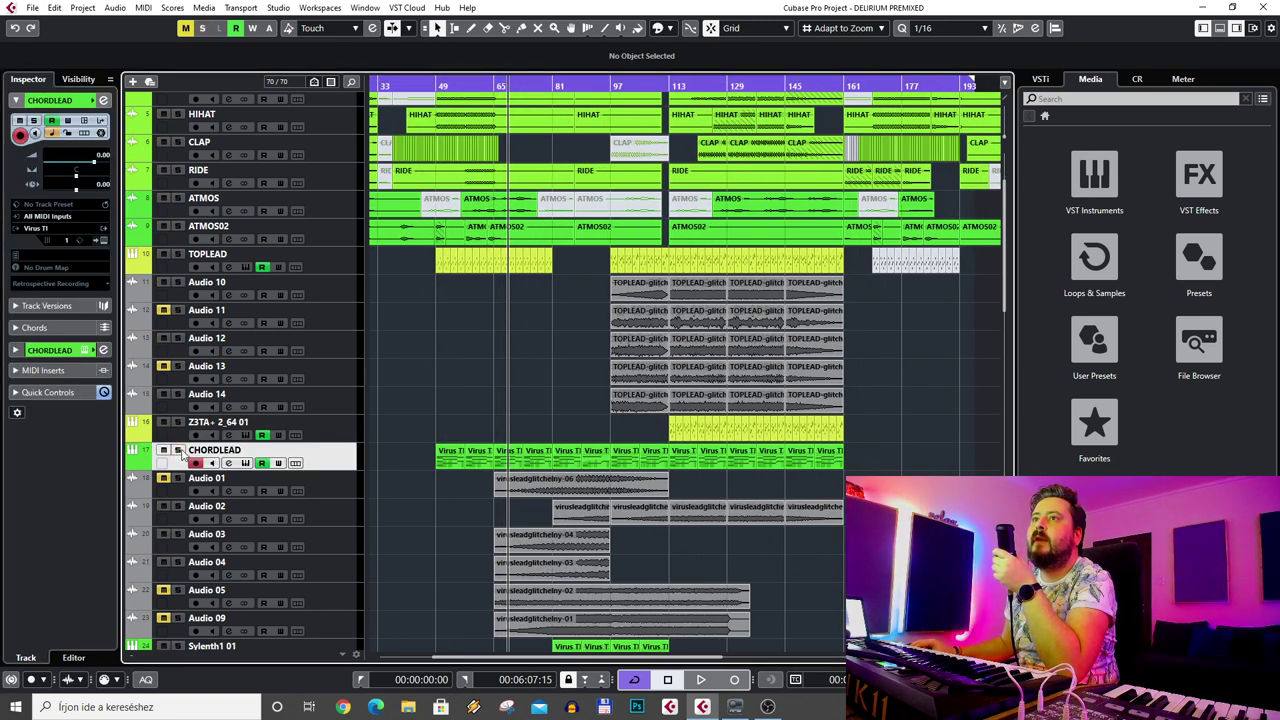
scroll(559, 260, up, 4)
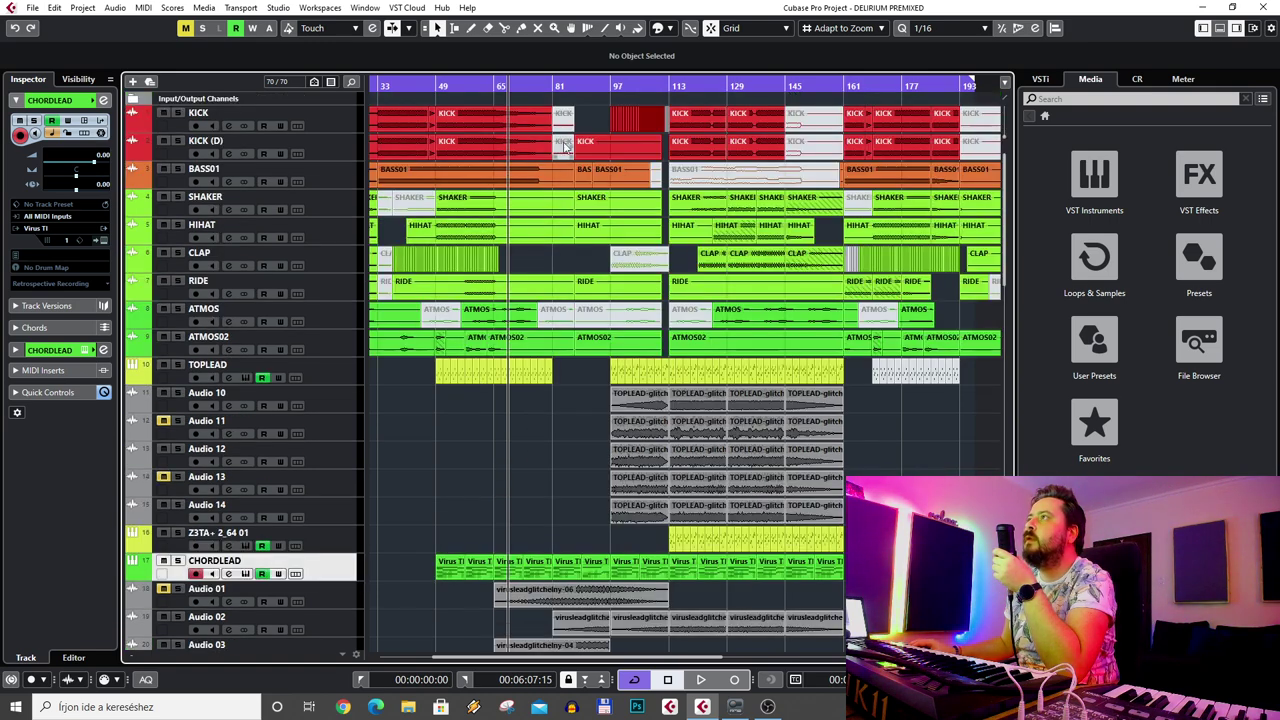
scroll(495, 467, down, 5)
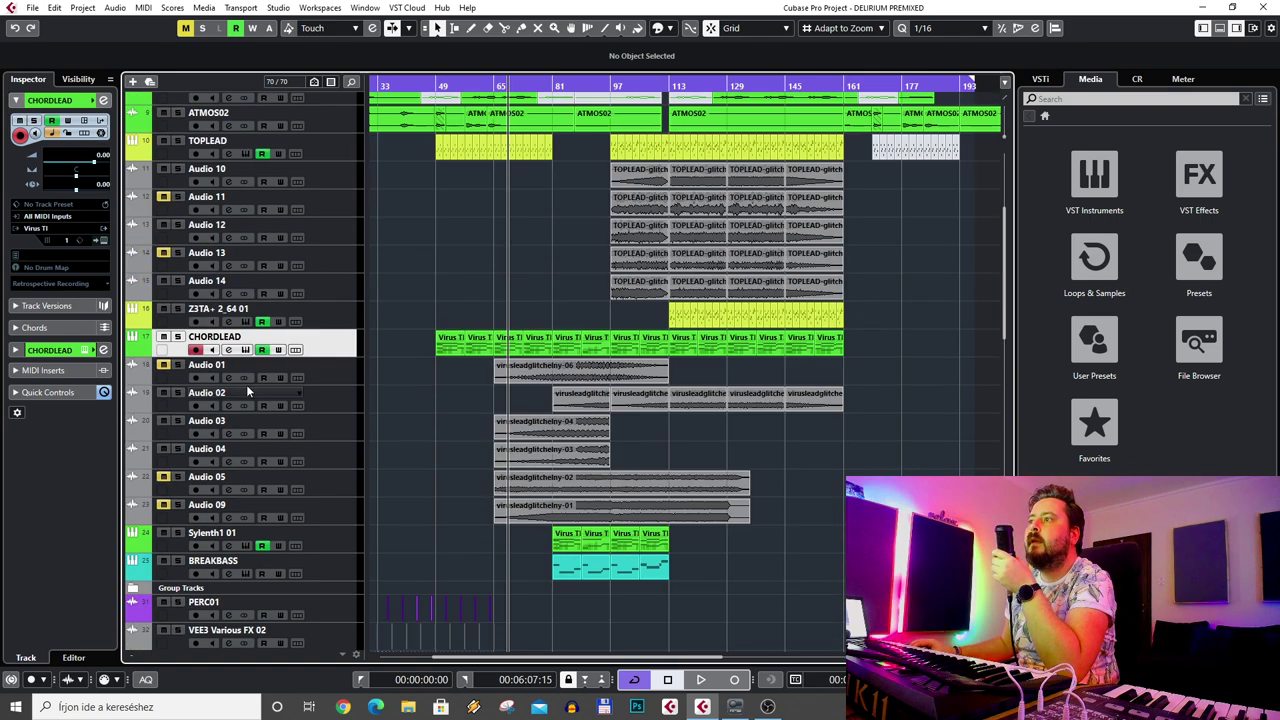
click(179, 506)
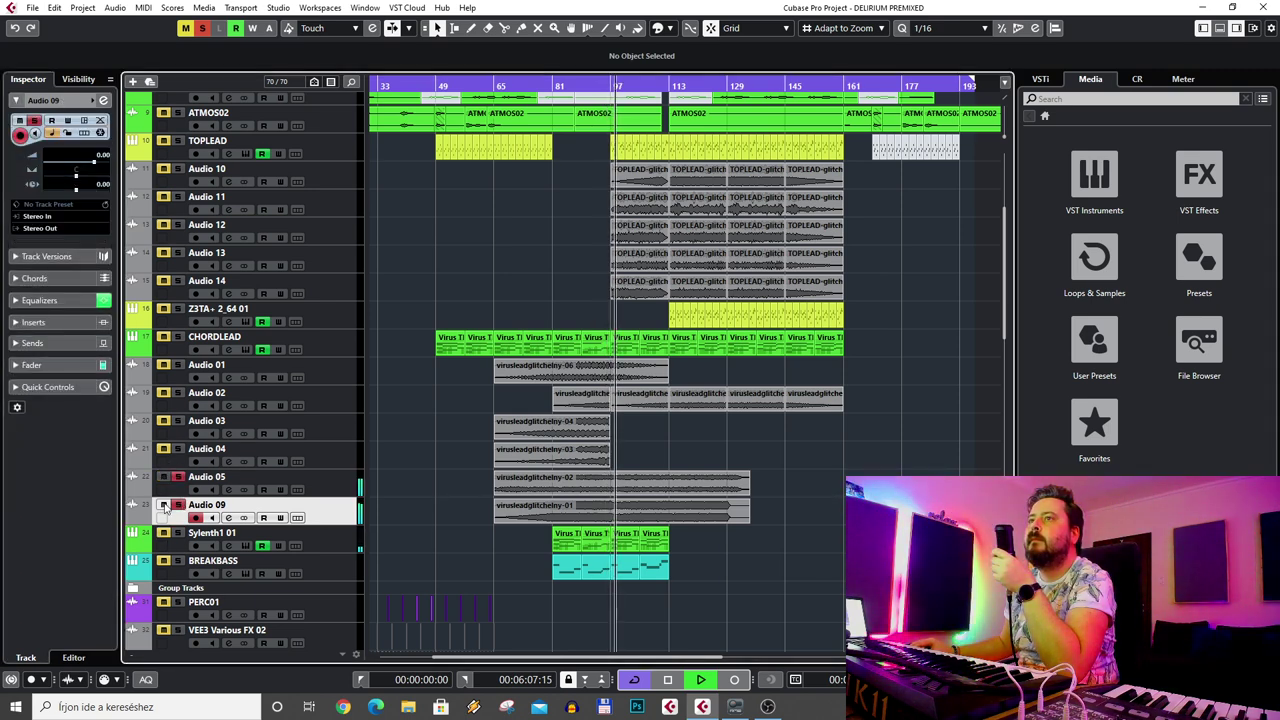
click(178, 506)
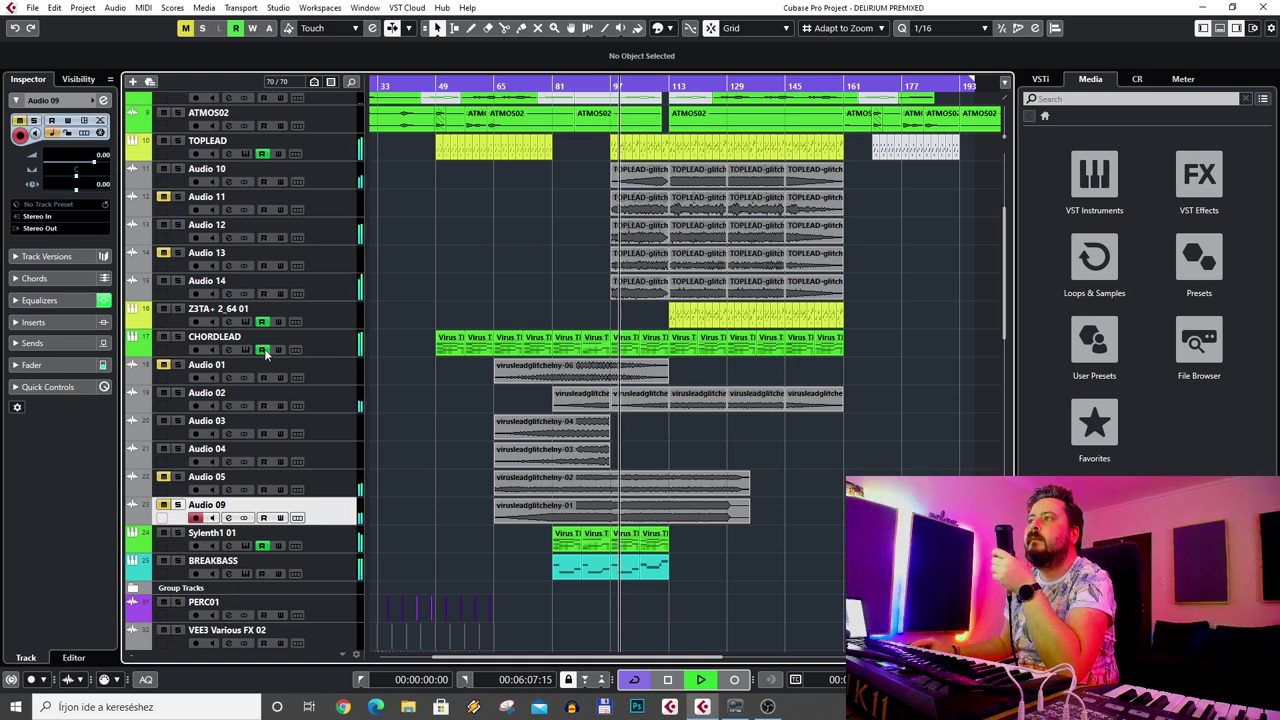
- Solo Sylenth1 01 during playback, check its instrument briefly, and add BREAKBASS to the solo
click(179, 534)
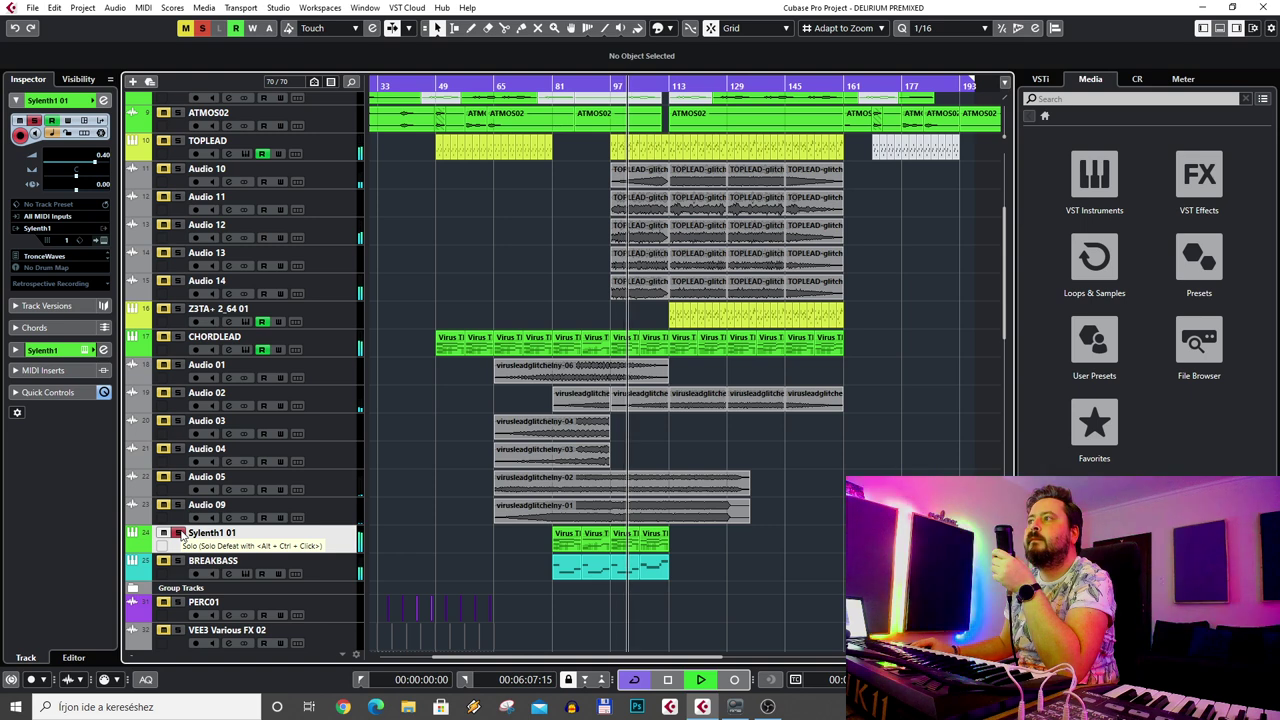
click(103, 241)
click(103, 241)
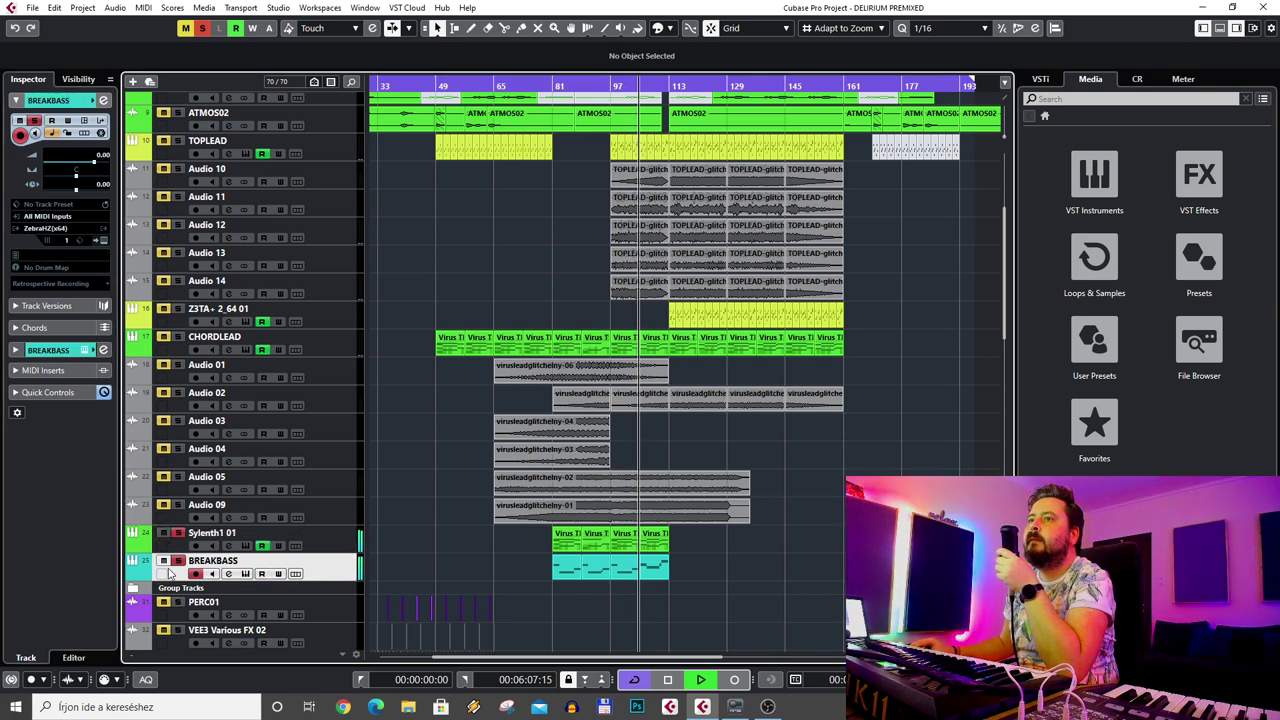
click(170, 562)
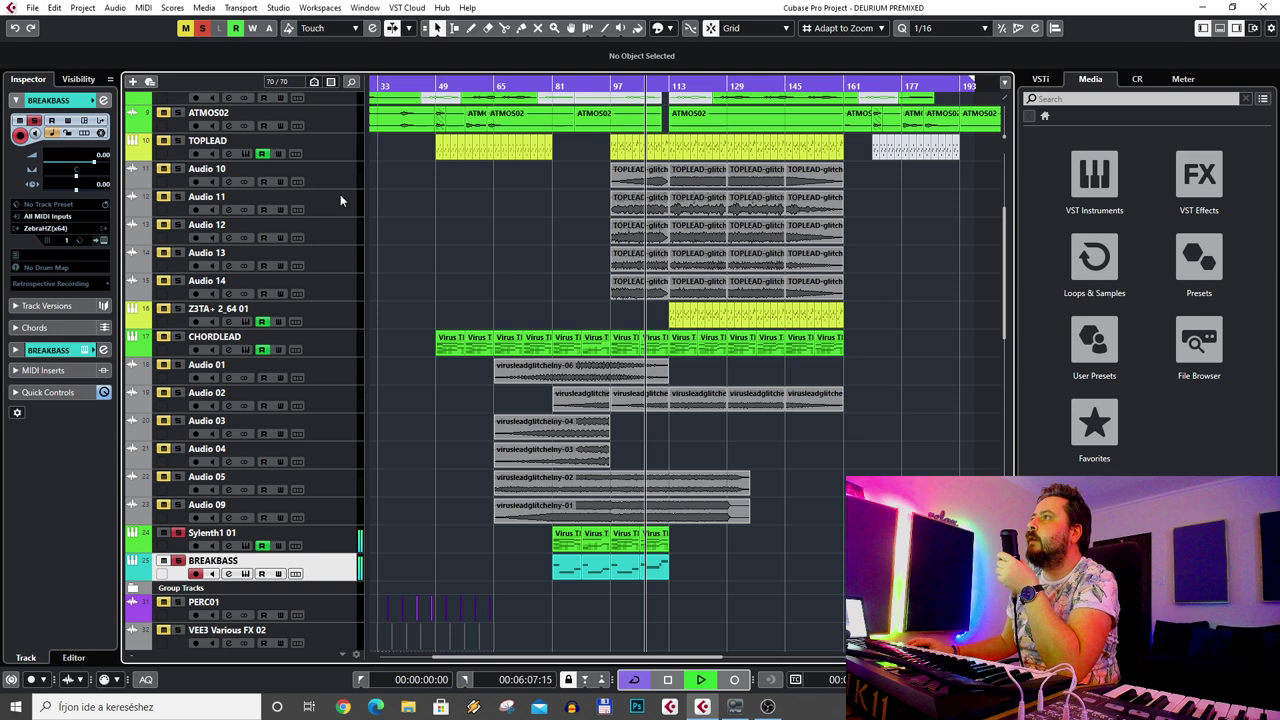
- Add Audio 10, Audio 11, Audio 12 and Audio 14 to the solo, listen, and deactivate all solo states
drag(178, 168, 178, 198)
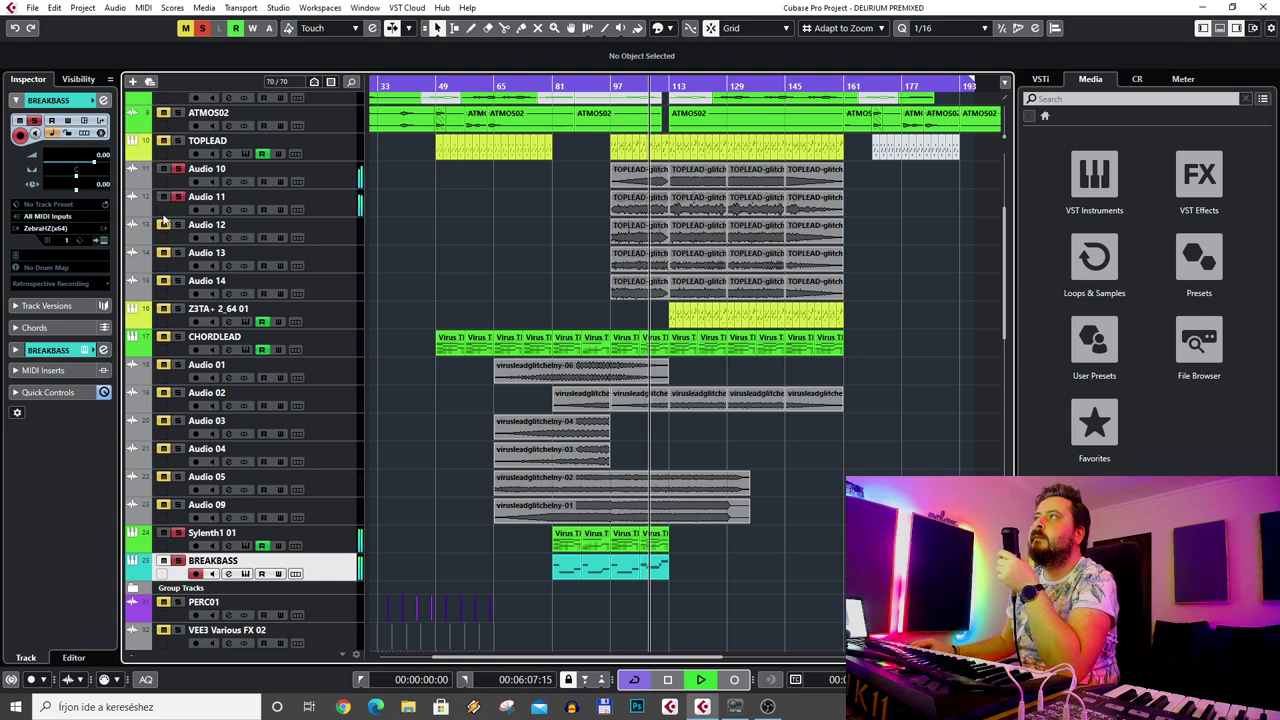
click(176, 224)
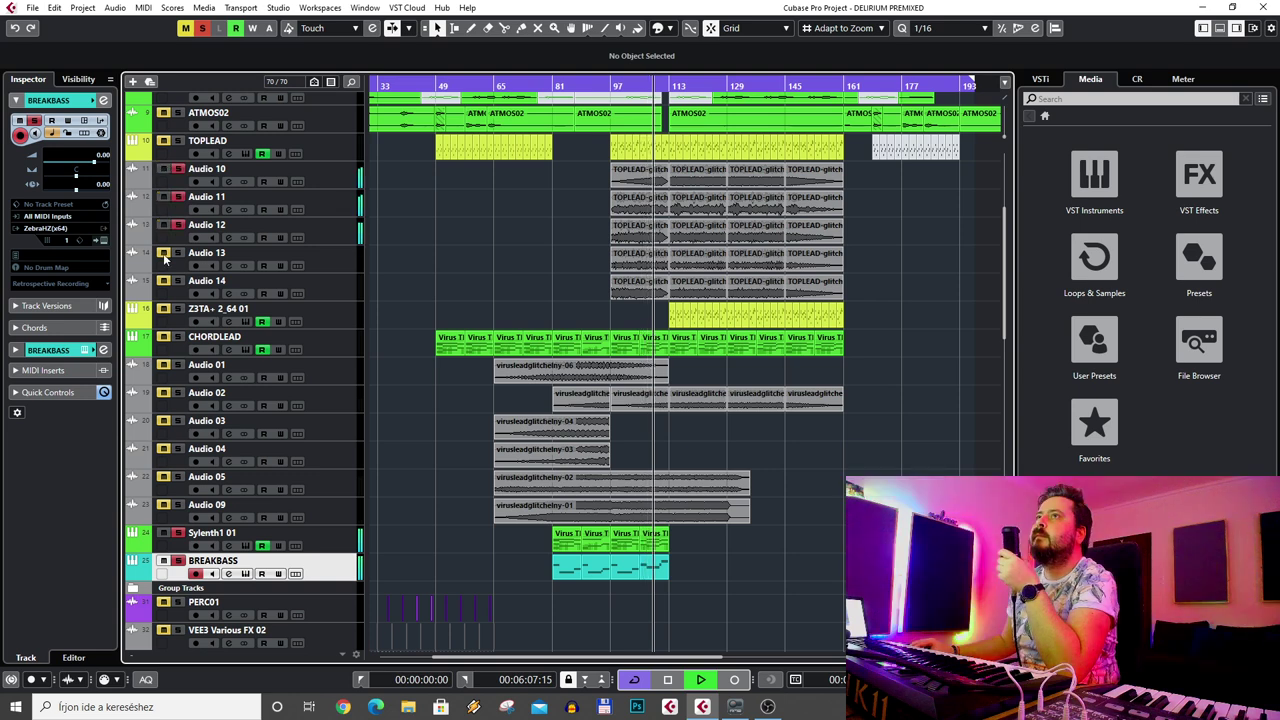
drag(178, 253, 178, 281)
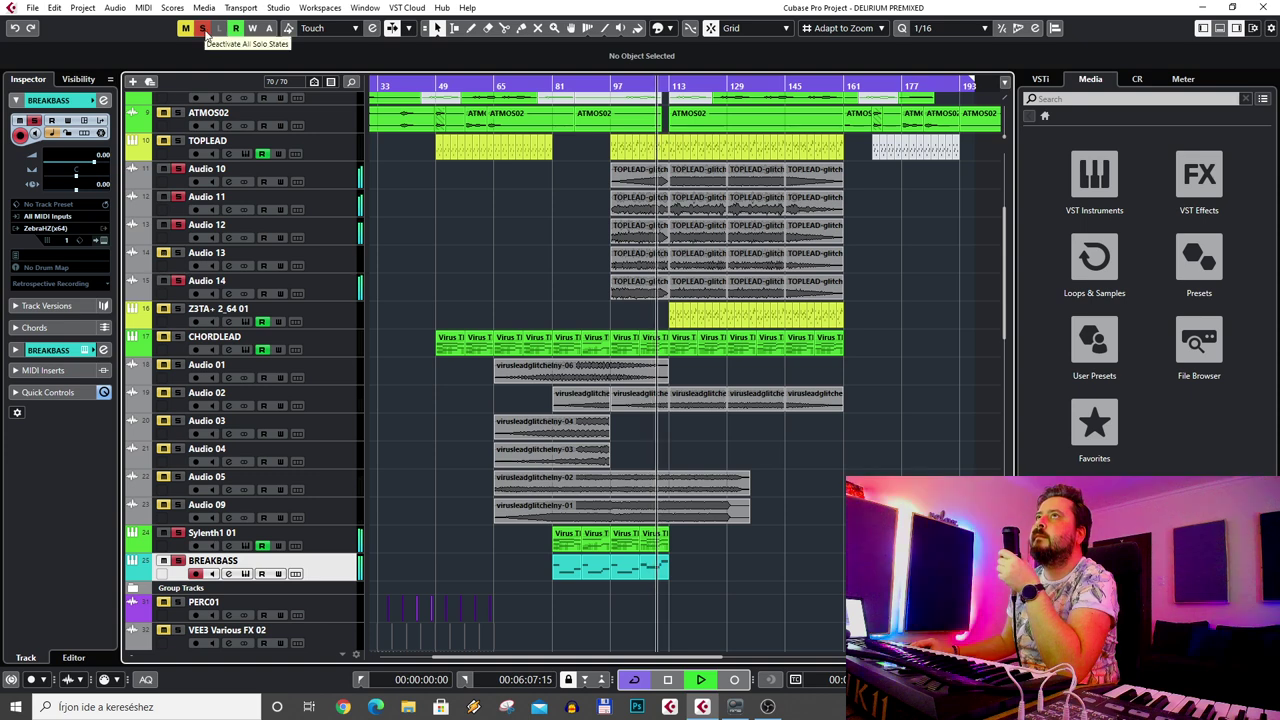
click(203, 28)
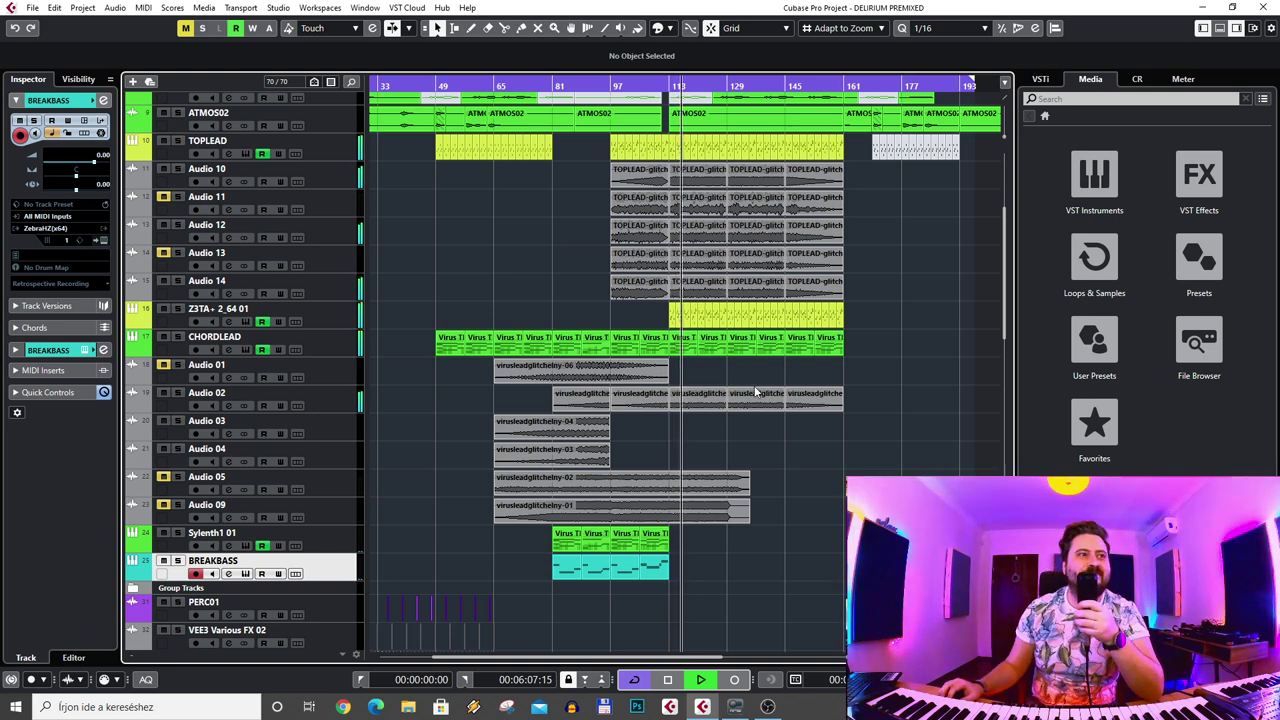
- Review the tracks while the full arrangement plays past bar 113, and stop playback
scroll(686, 440, up, 4)
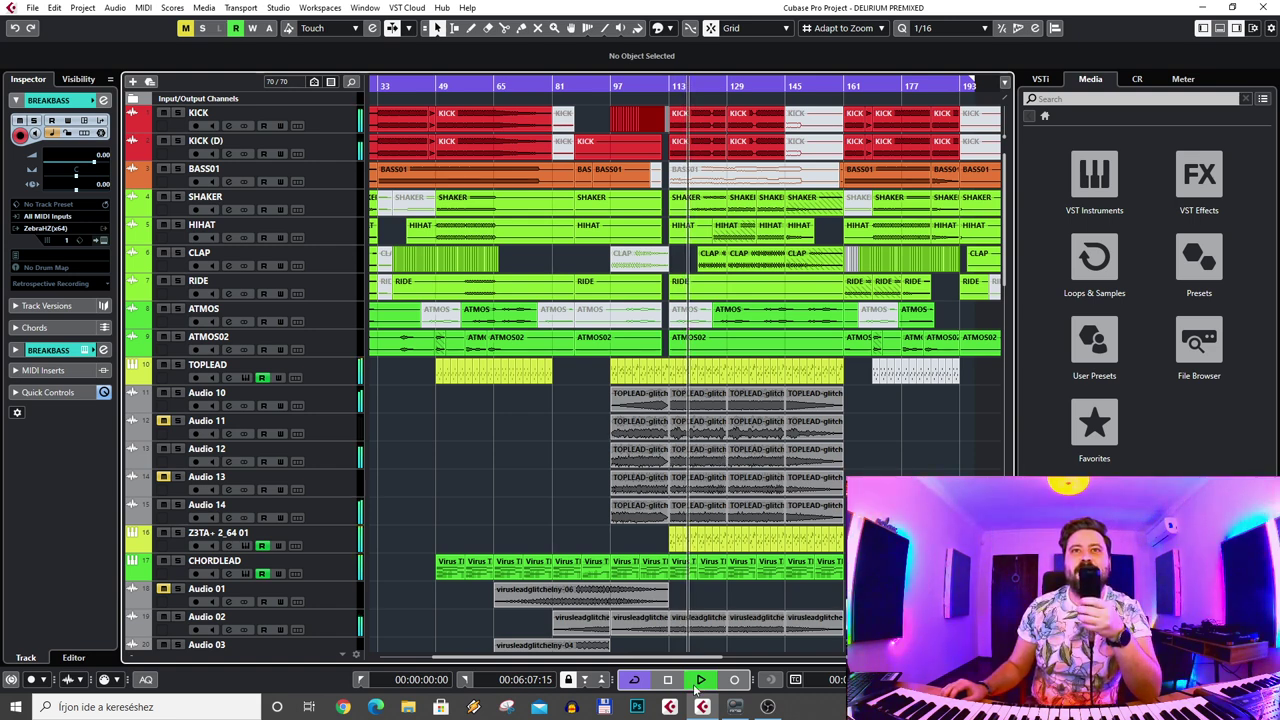
scroll(697, 688, down, 4)
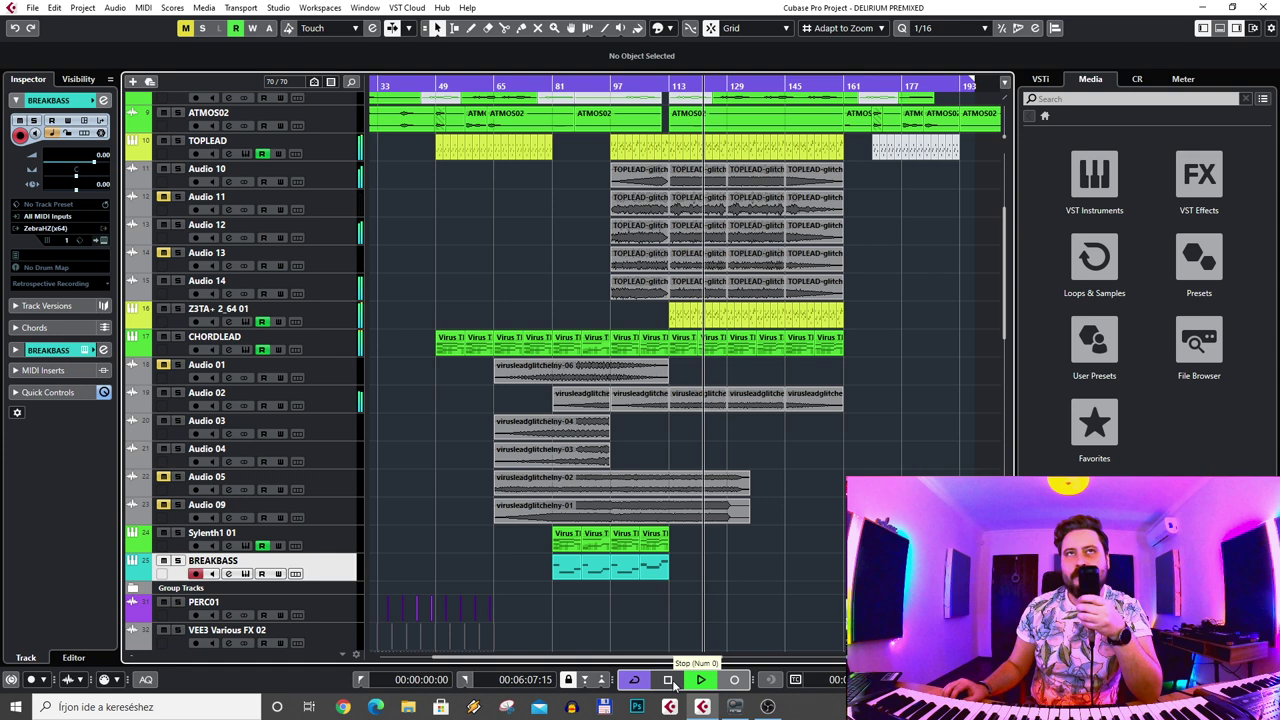
click(673, 682)
scroll(603, 107, up, 5)
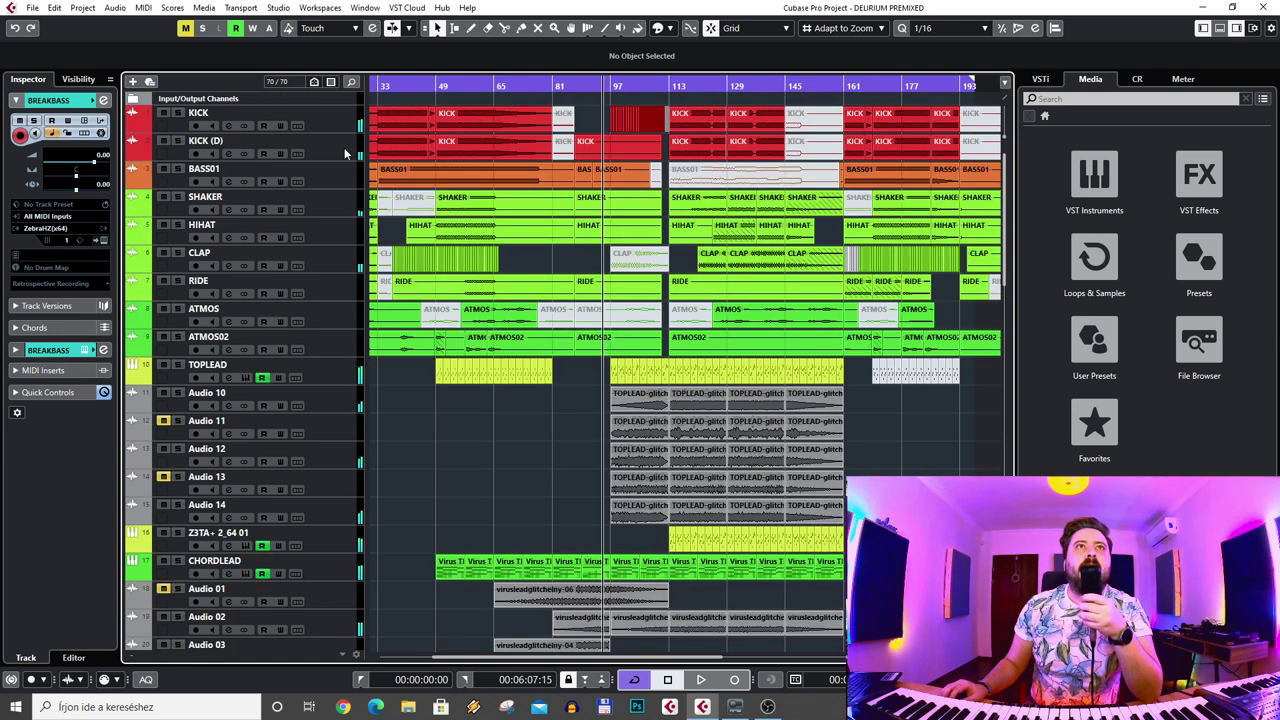
- Select the KICK track and move the playback position to bar 97
click(337, 120)
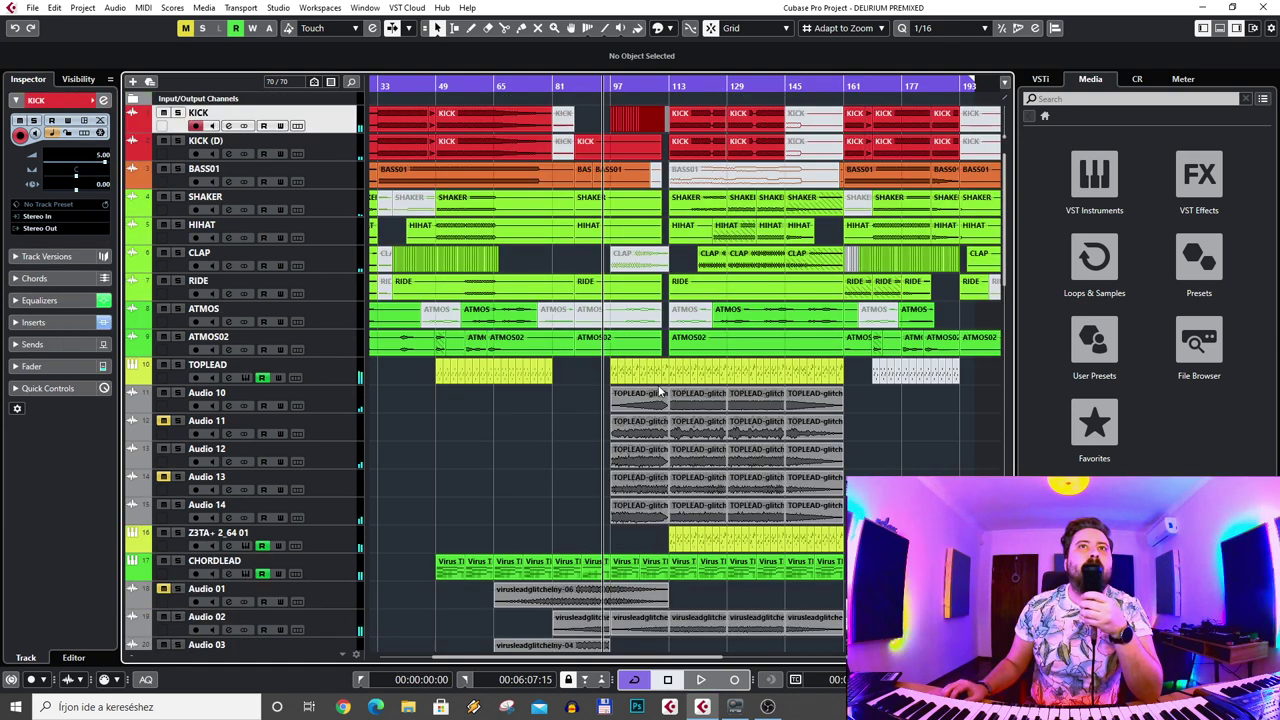
click(609, 86)
scroll(468, 120, up, 4)
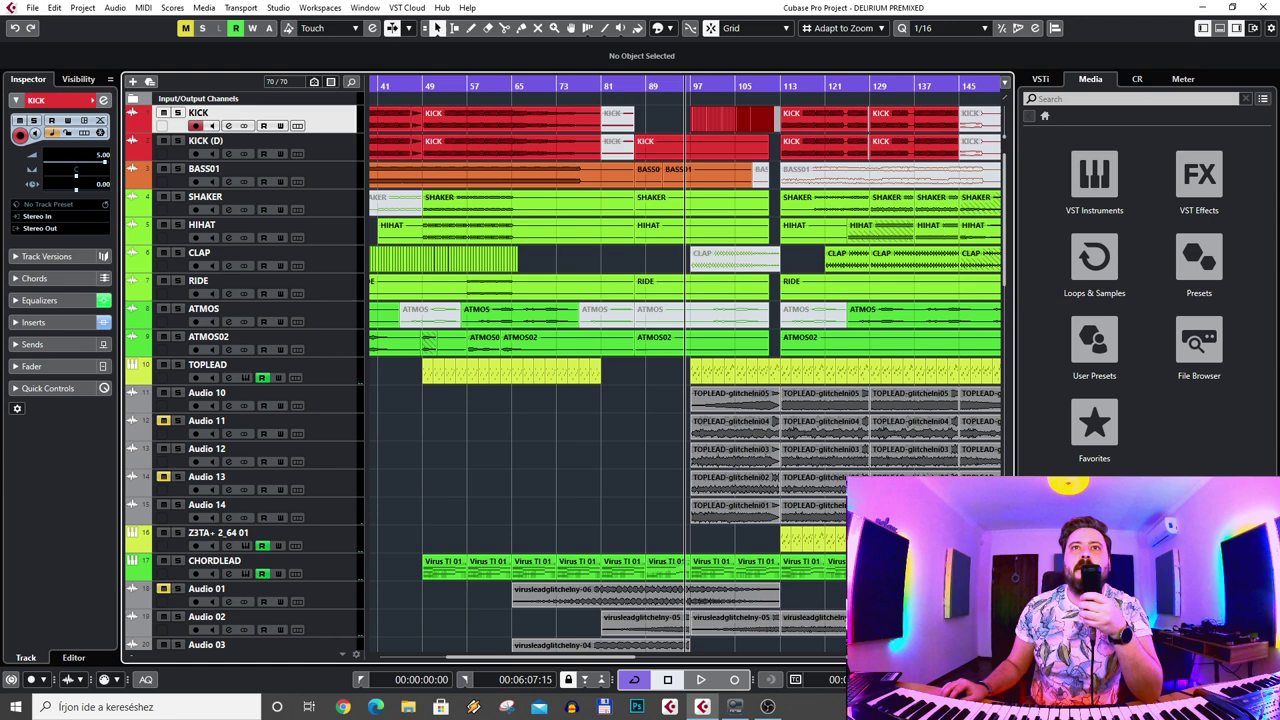
- Examine how the drum, lead, chord, effects and bass tracks are layered in the arrangement from bar 65 to 169
scroll(600, 400, right, 3)
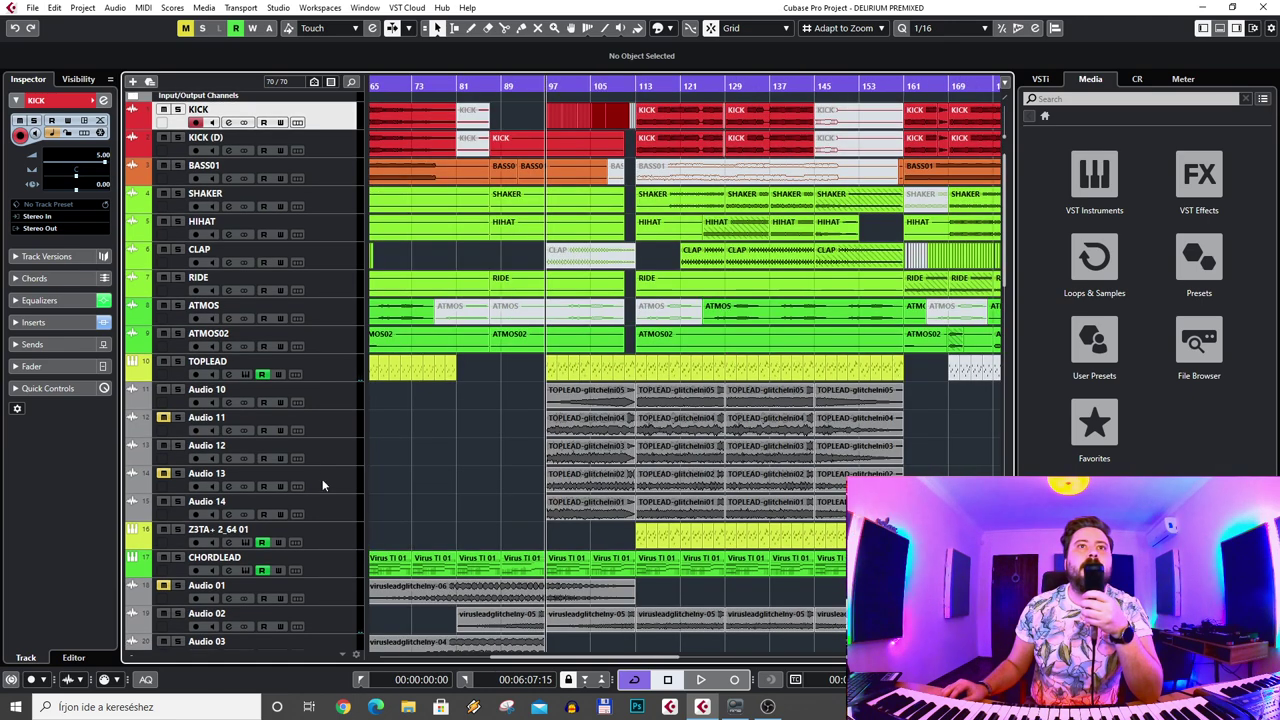
scroll(537, 420, down, 5)
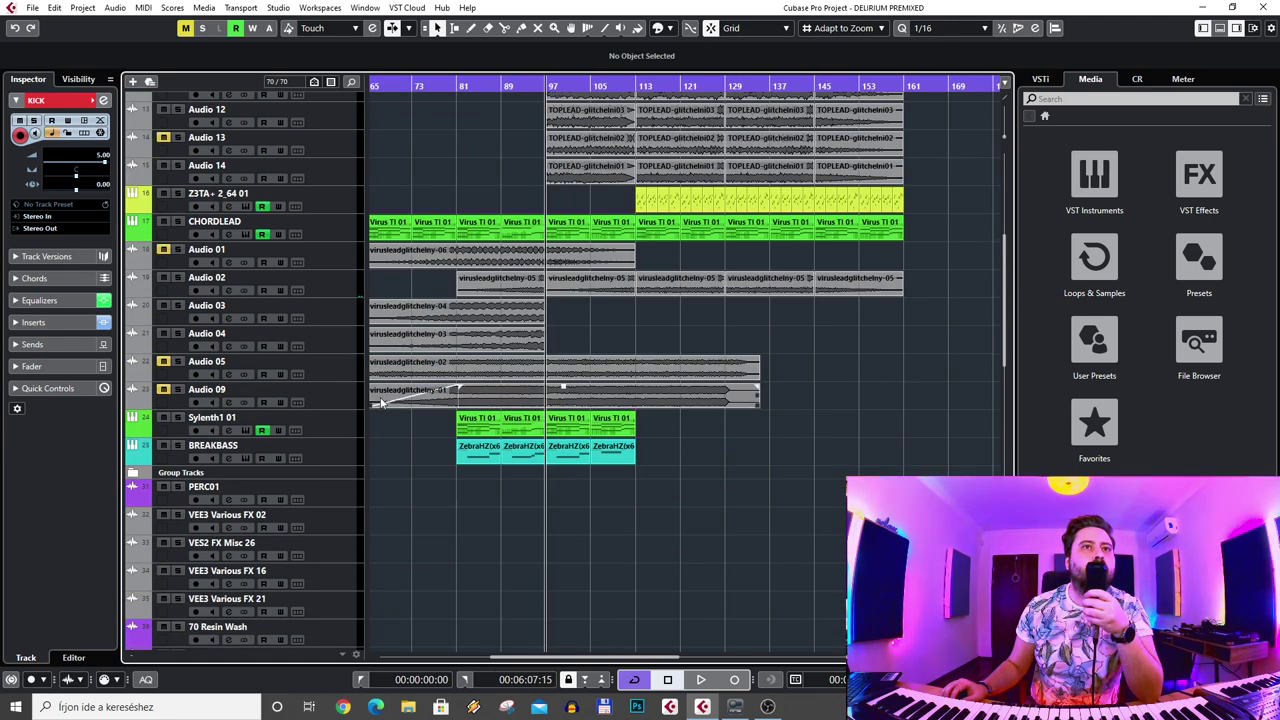
scroll(499, 337, up, 3)
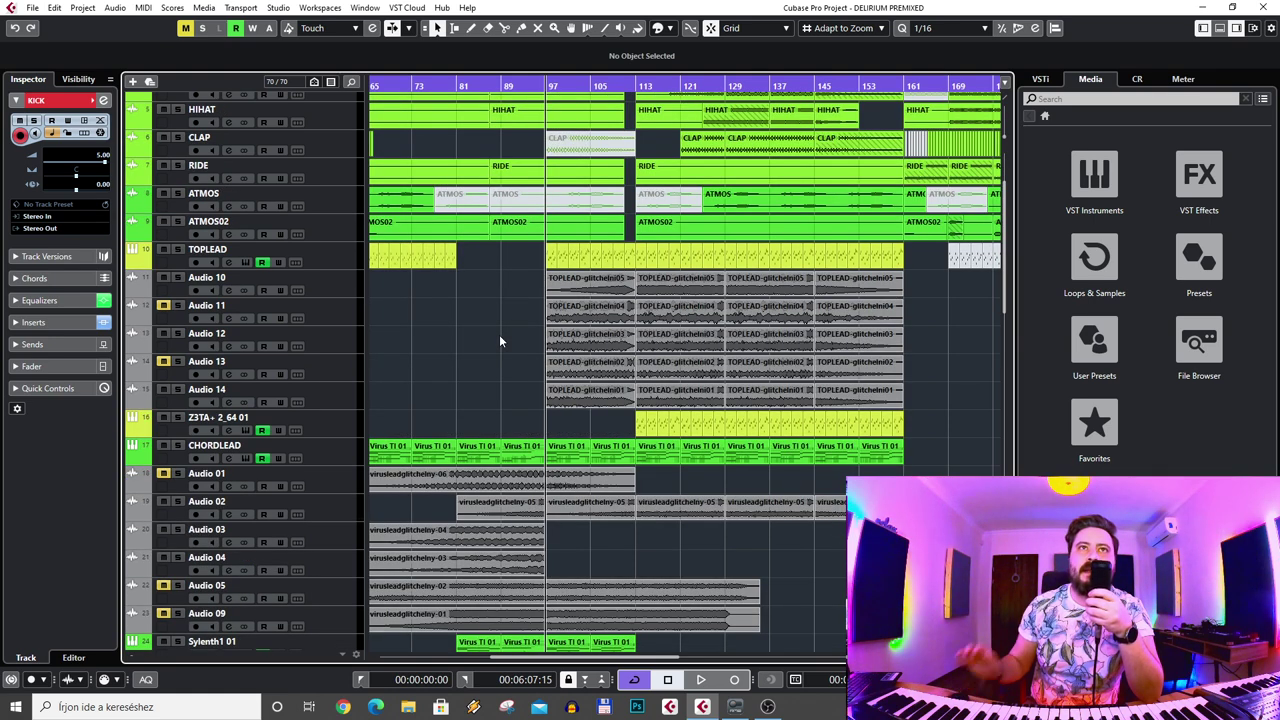
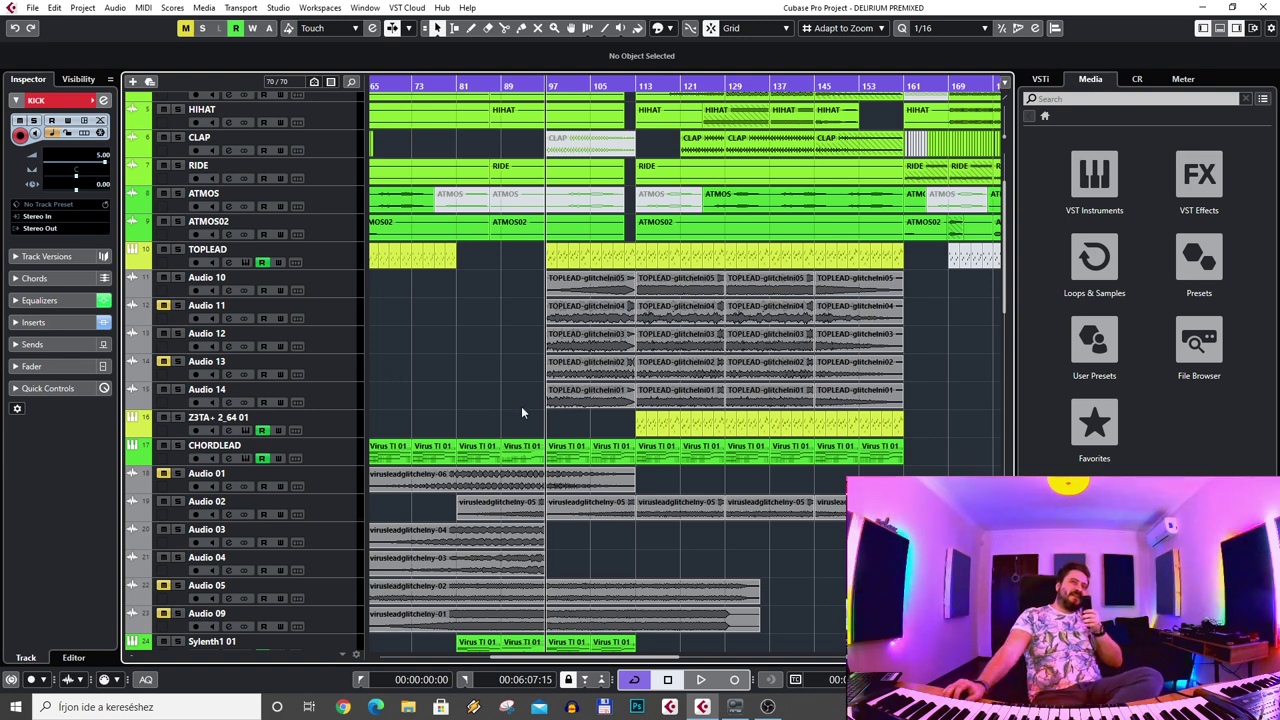
scroll(500, 428, up, 3)
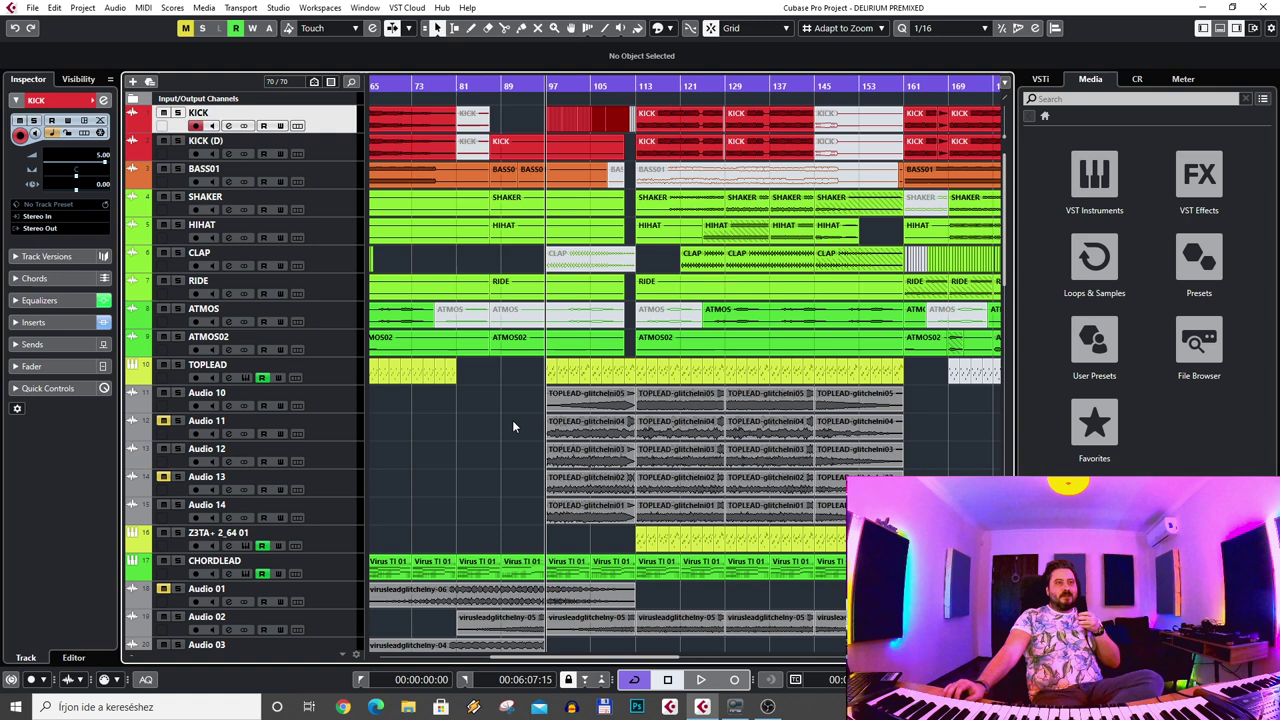
scroll(502, 376, down, 3)
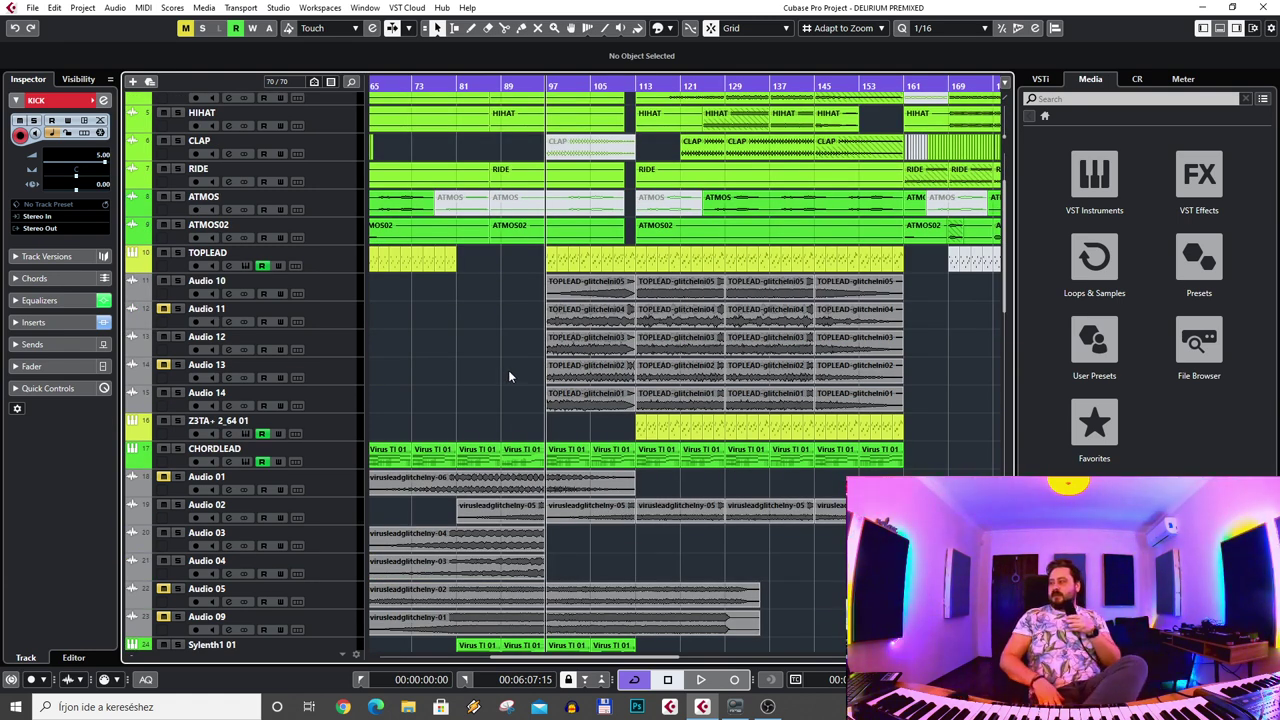
drag(496, 506, 488, 508)
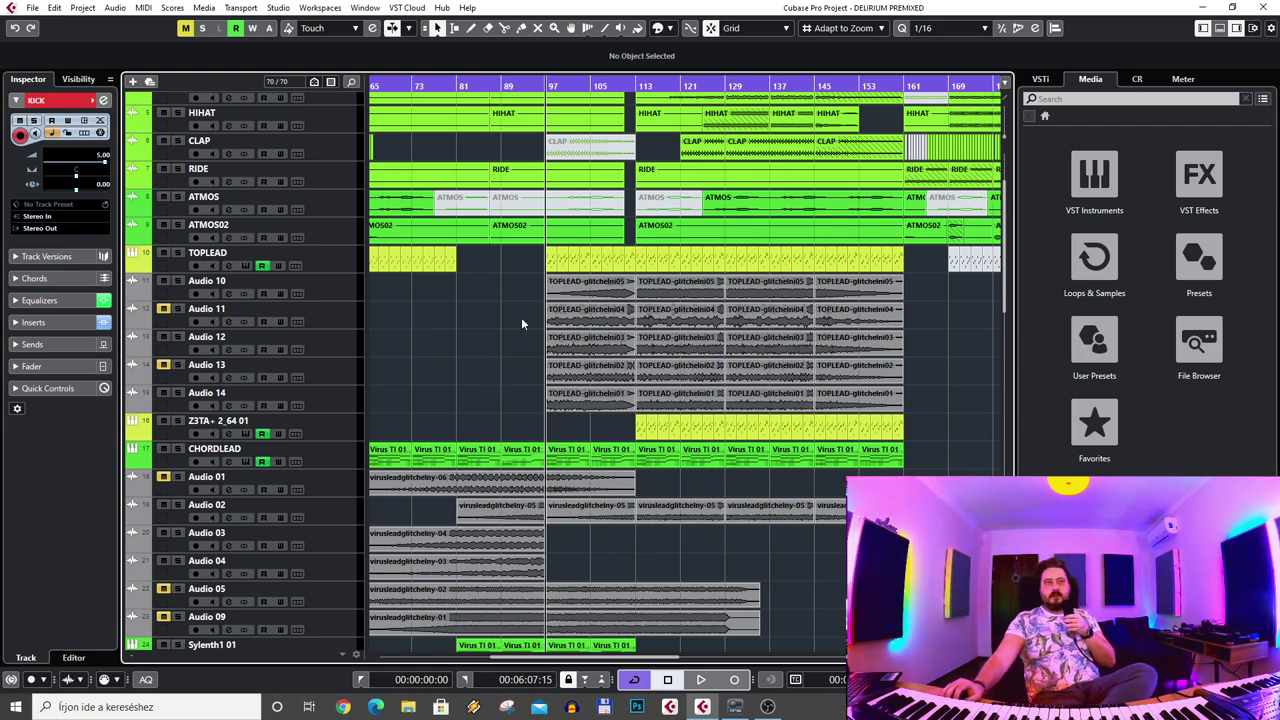
scroll(545, 390, down, 18)
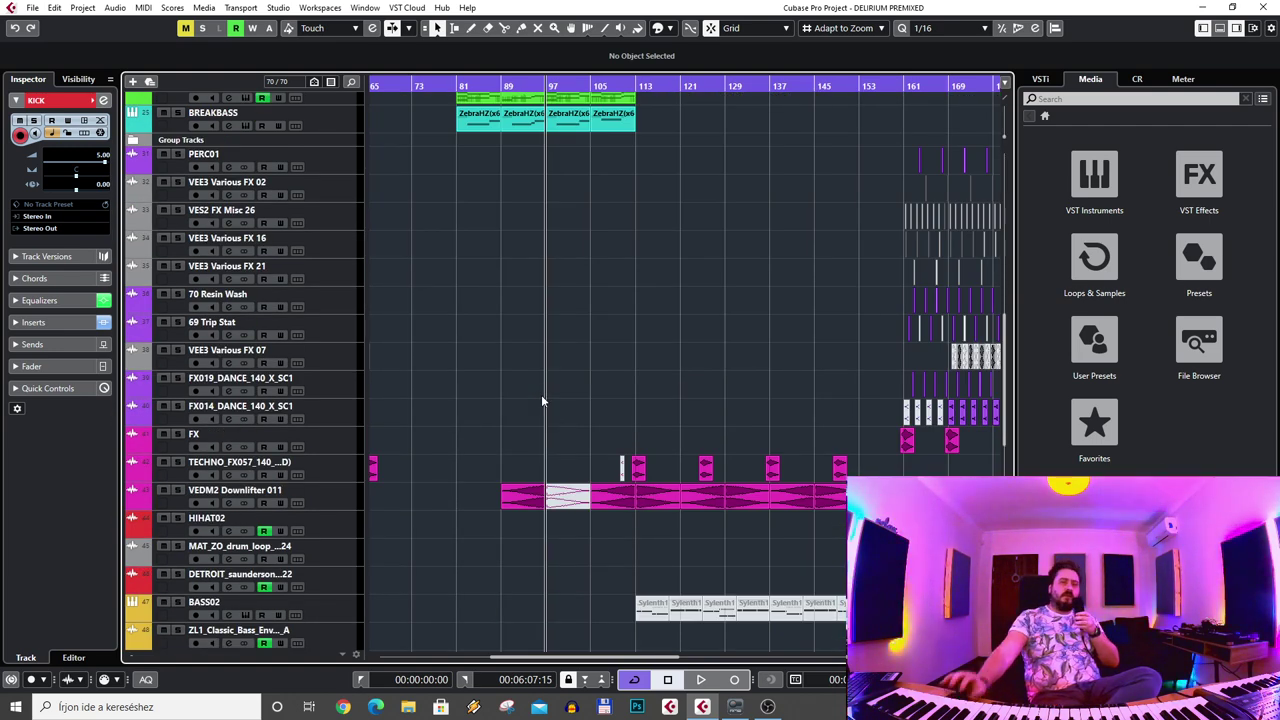
scroll(541, 400, down, 6)
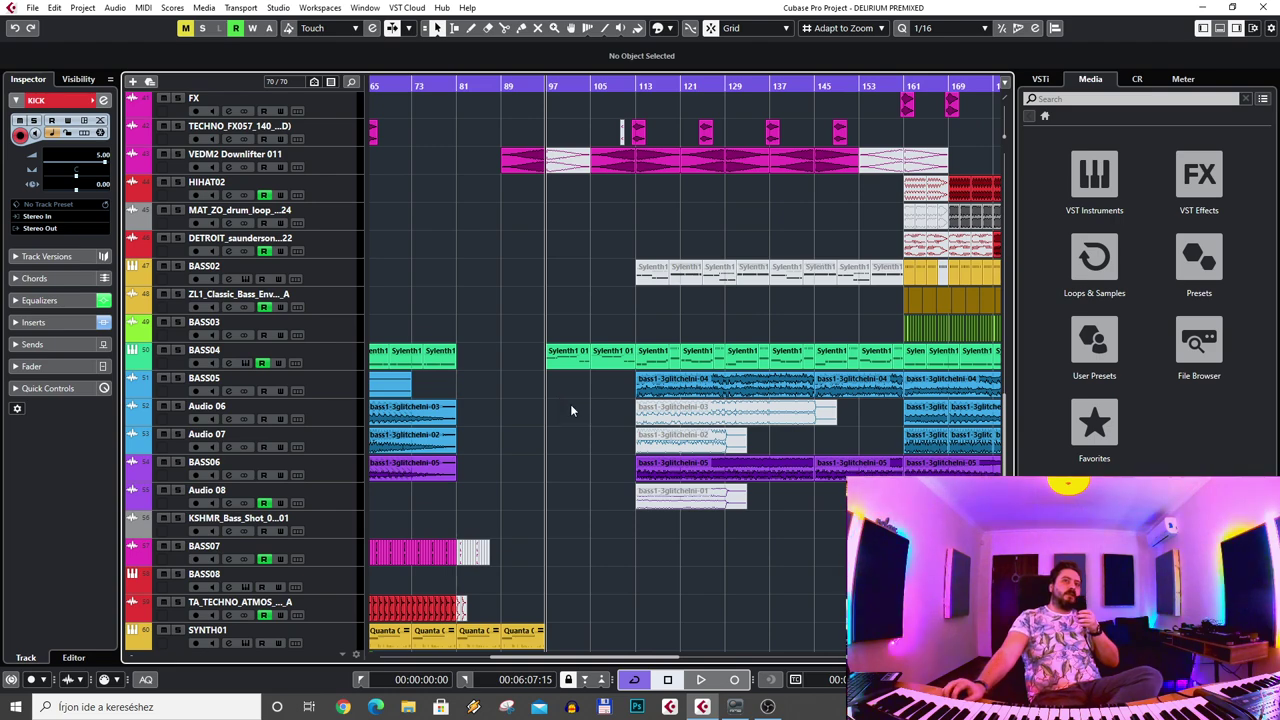
scroll(562, 409, up, 18)
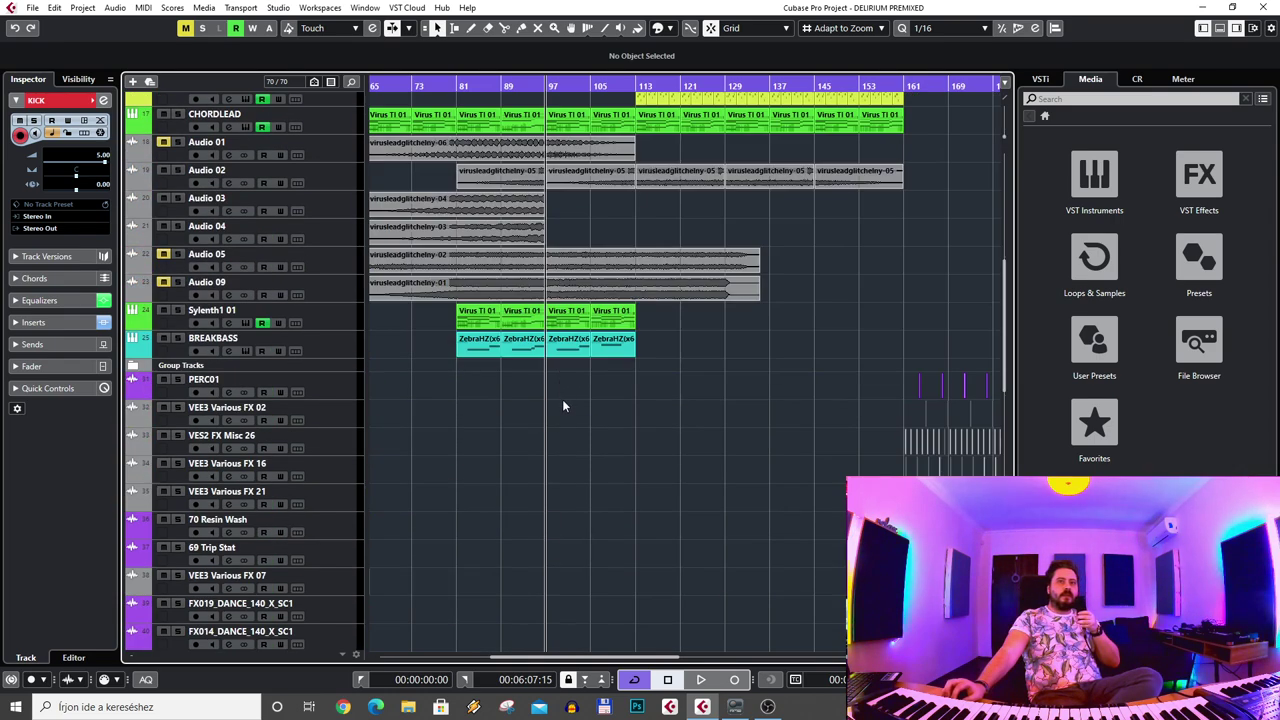
scroll(570, 430, down, 2)
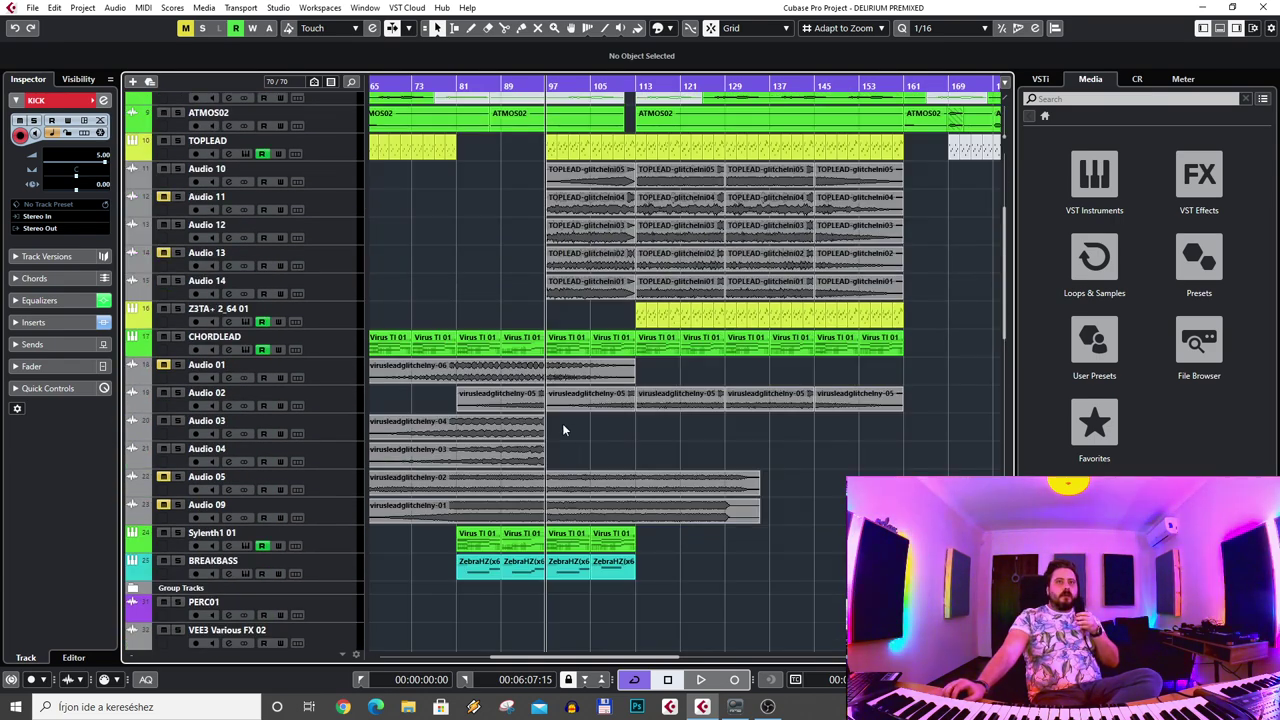
- Solo the CHORDLEAD track and start playback from bar 97
click(184, 352)
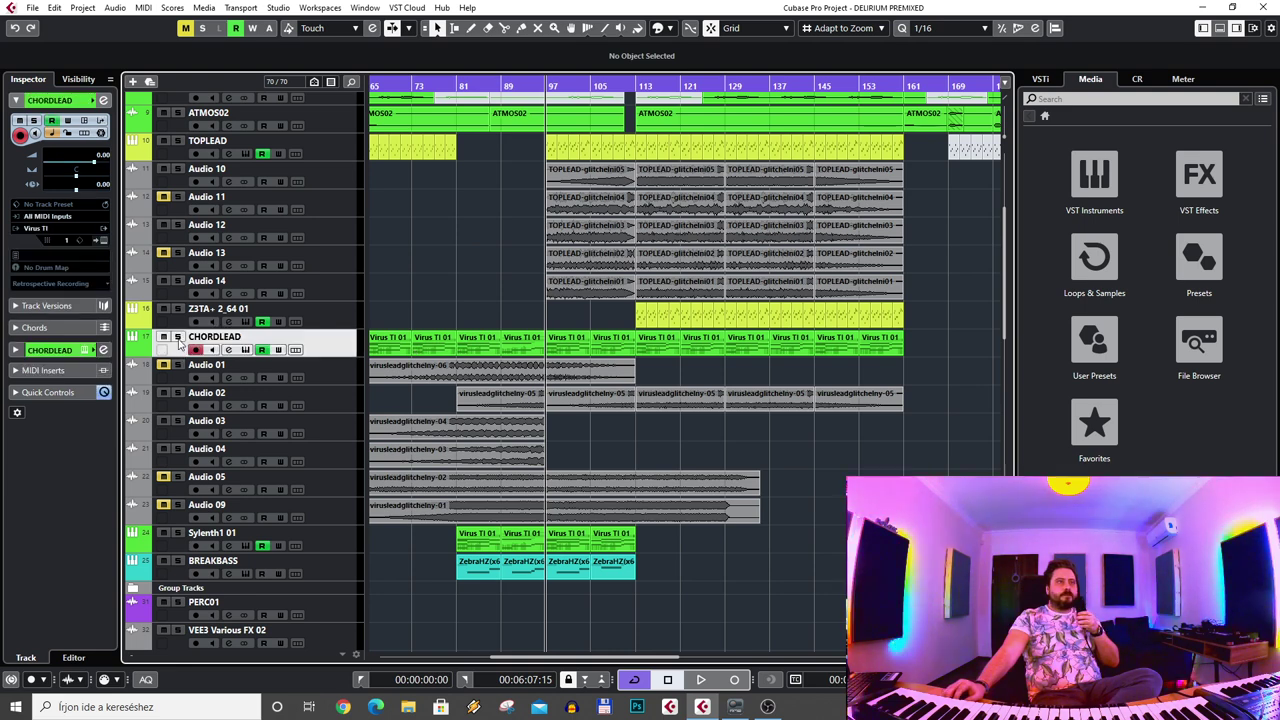
click(178, 337)
key(space)
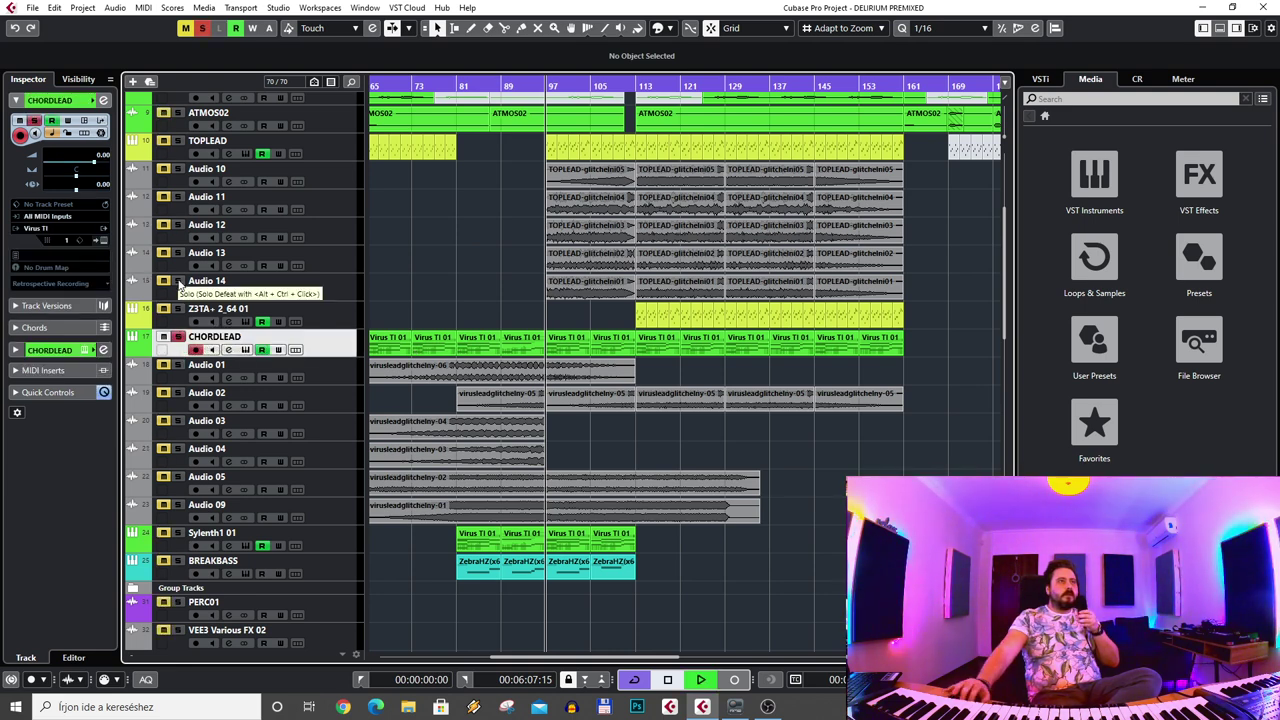
- Show CHORDLEAD's Virus TI instrument and its audio inserts during playback, and return to the track's basic settings
click(103, 240)
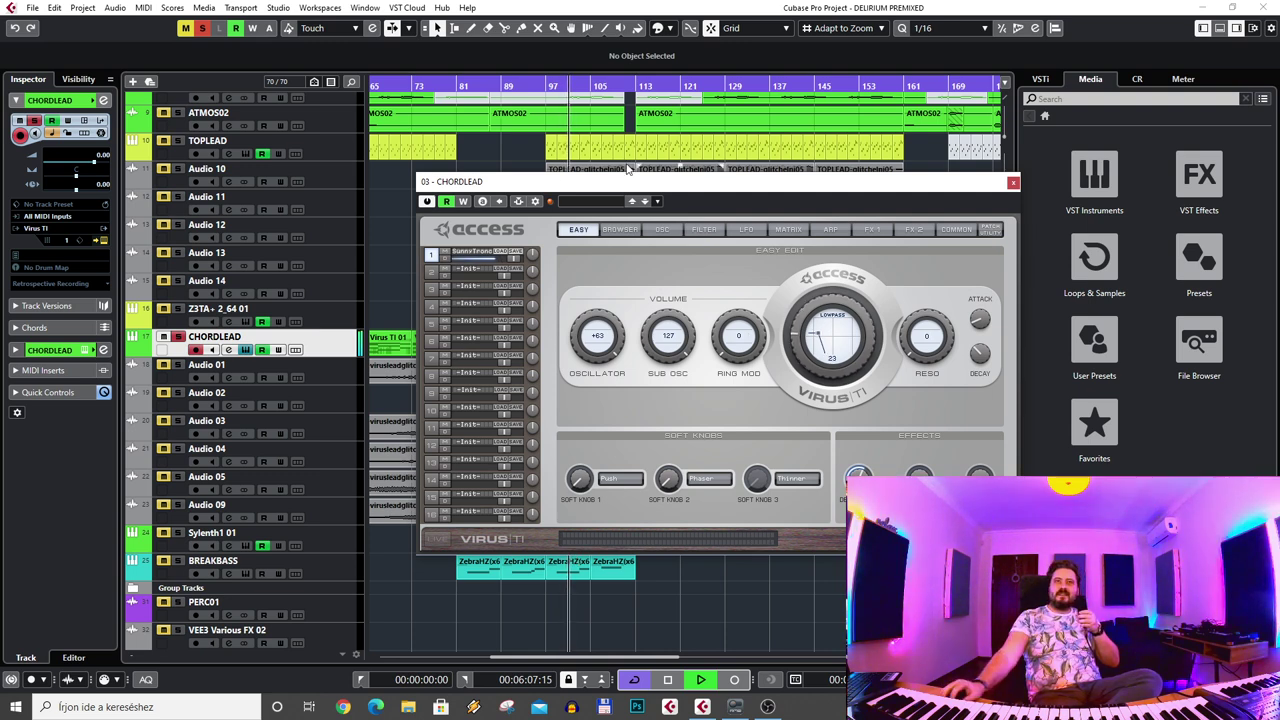
click(1013, 184)
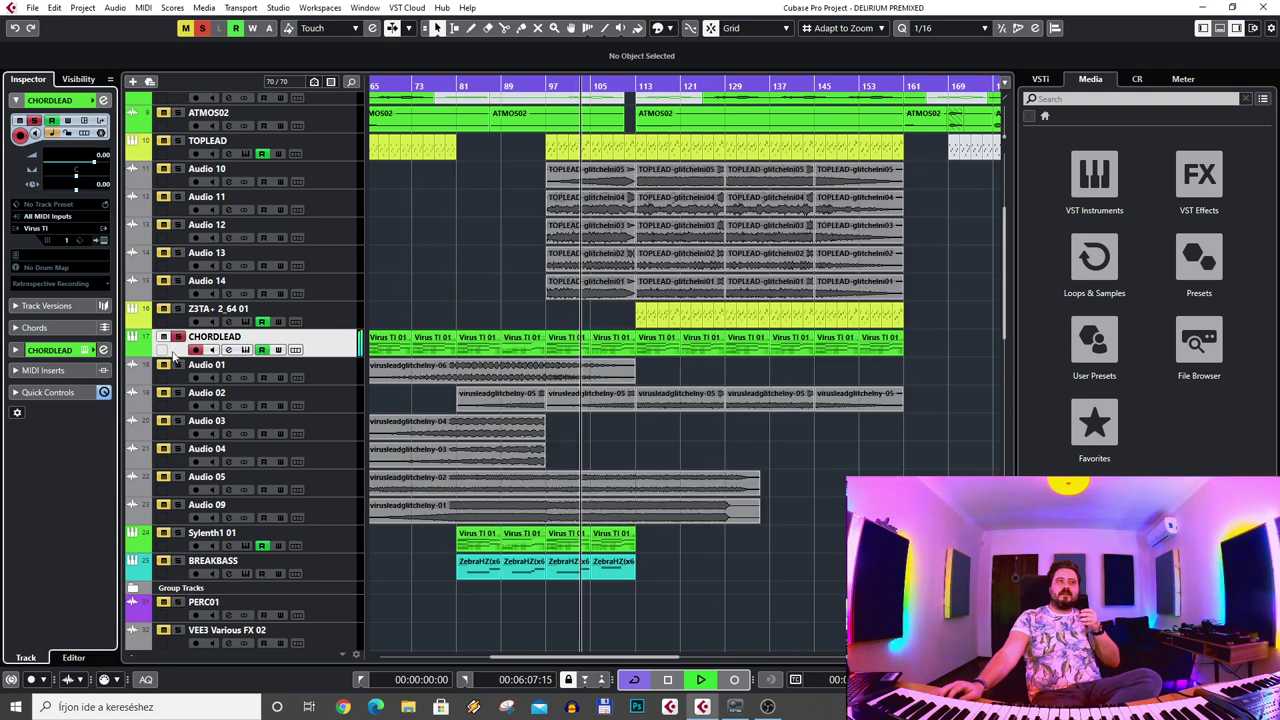
click(65, 209)
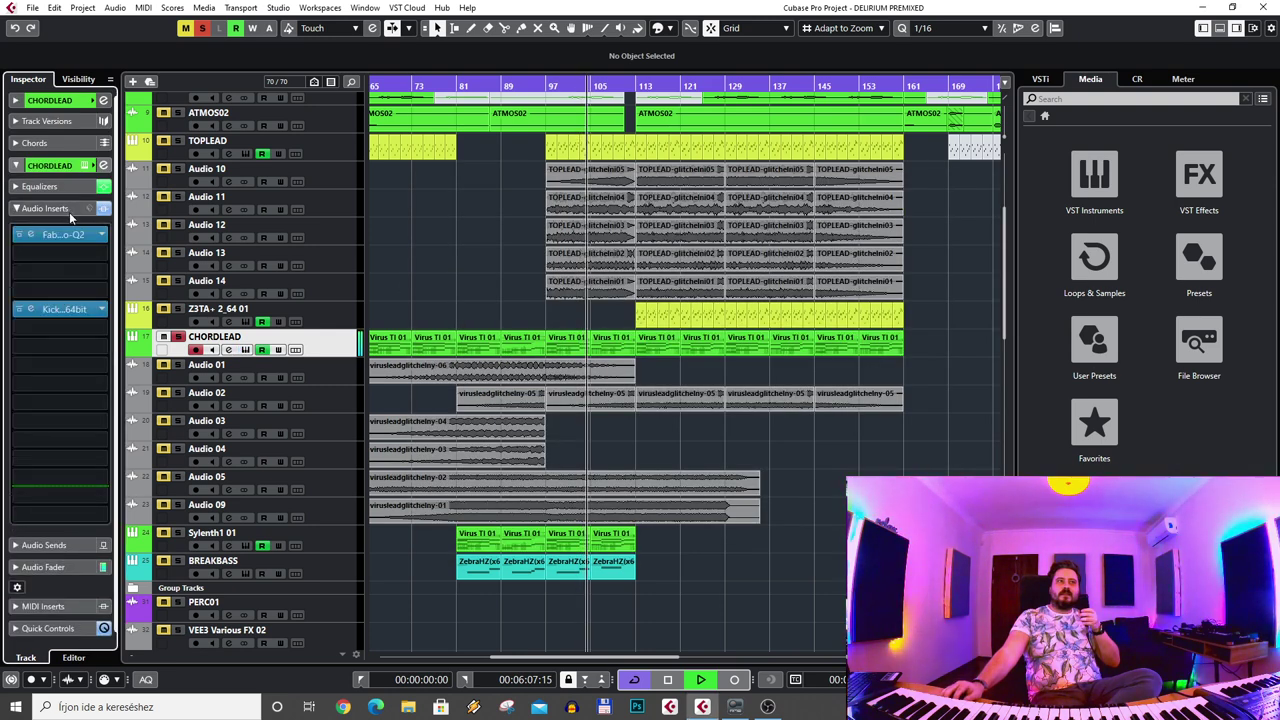
click(72, 209)
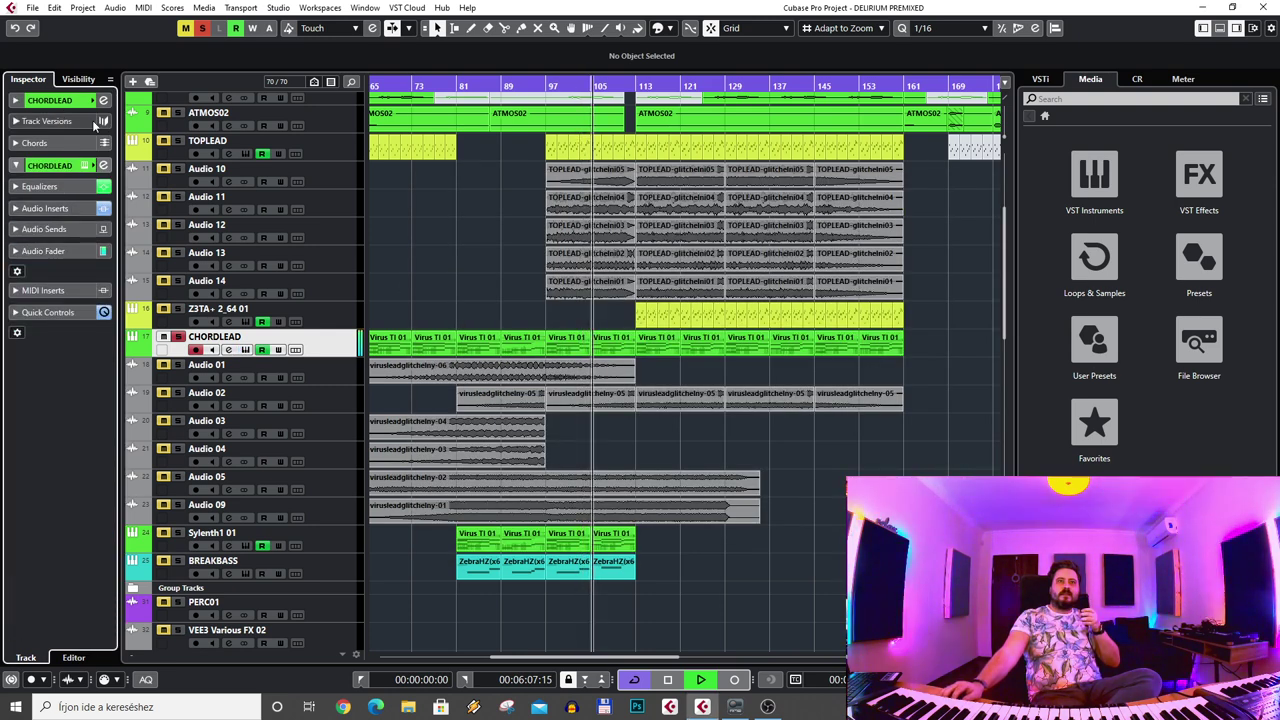
click(80, 100)
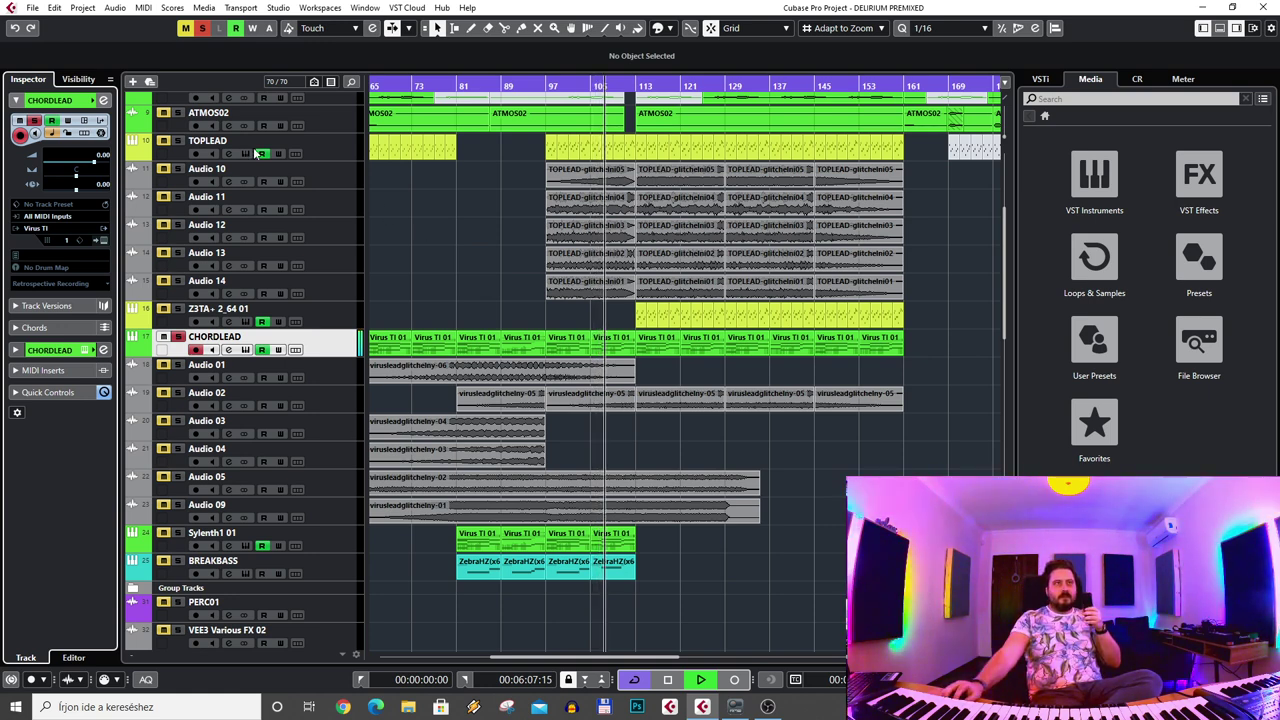
- Select the TOPLEAD track and solo it together with CHORDLEAD while playback continues
click(168, 156)
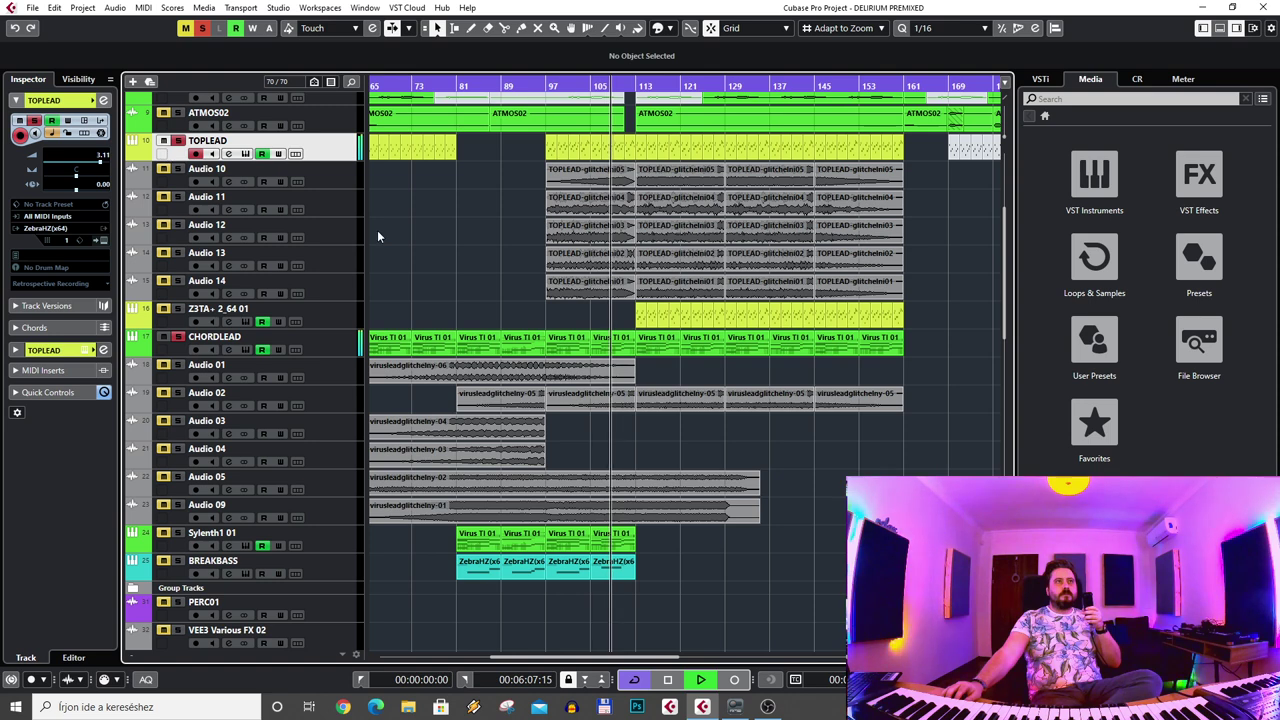
scroll(377, 230, up, 5)
click(168, 116)
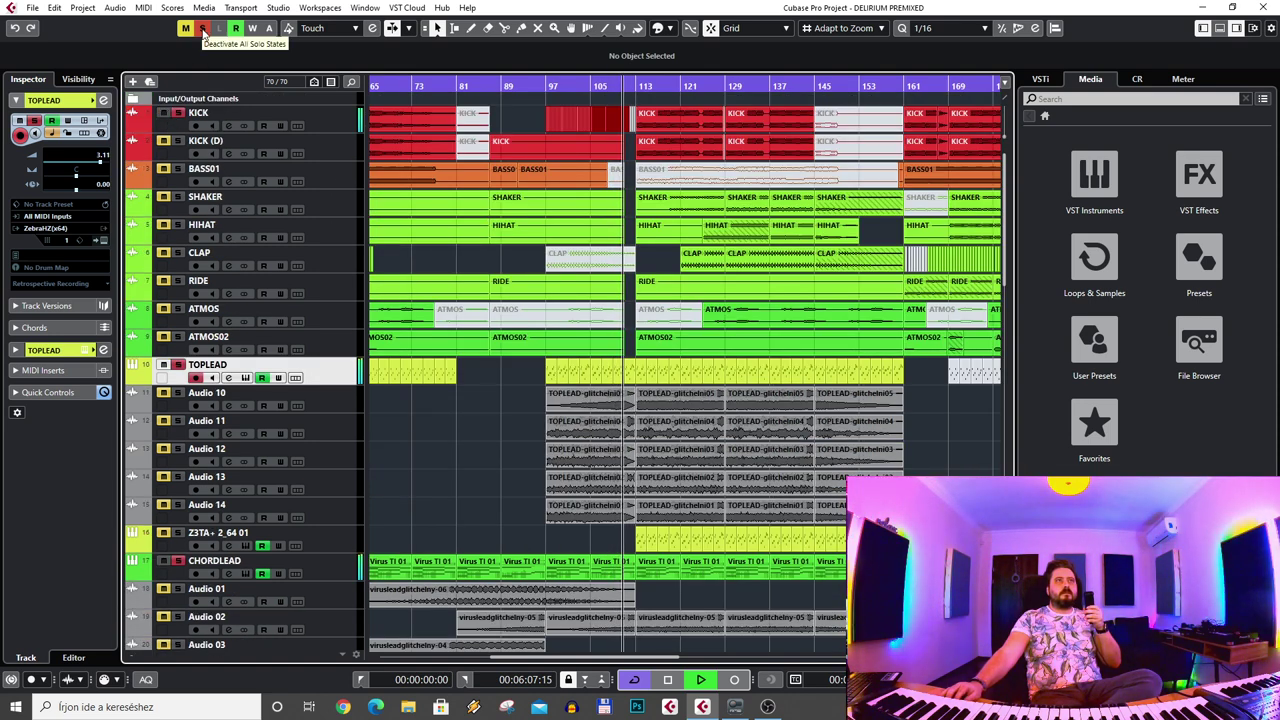
- Deactivate all solo states to hear the full mix, and stop playback
click(200, 29)
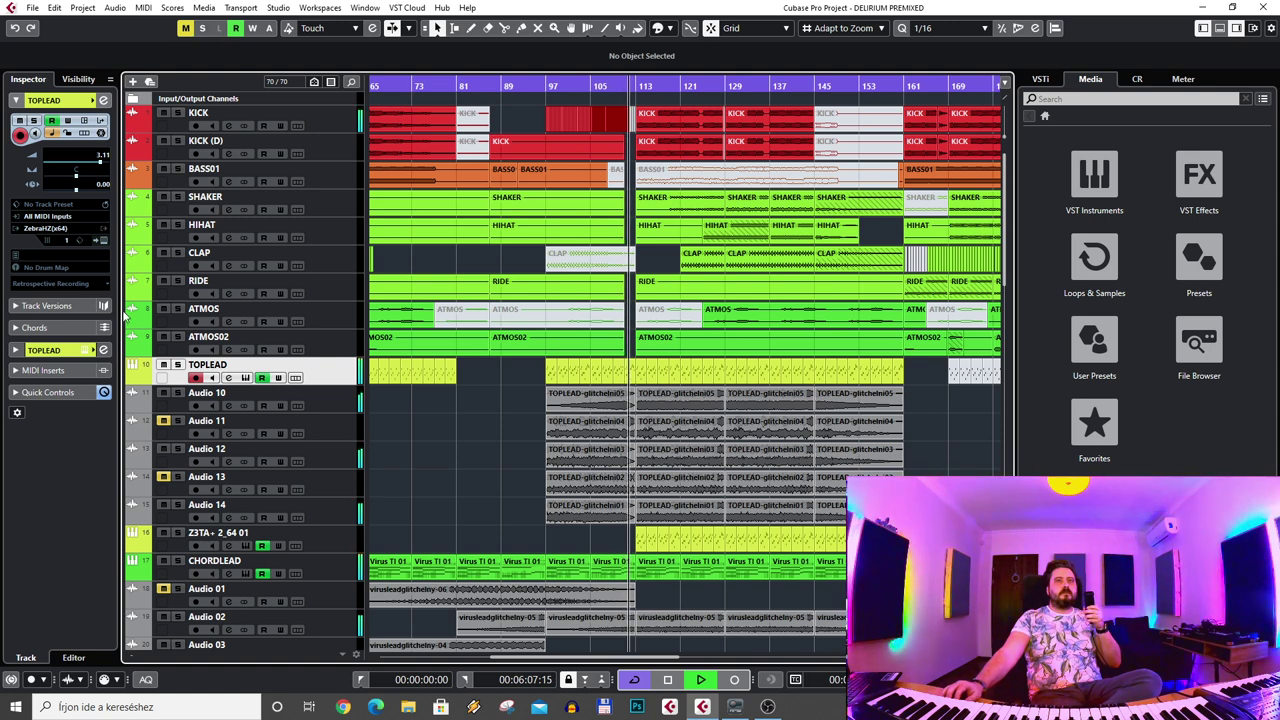
click(682, 685)
scroll(471, 410, down, 4)
scroll(471, 410, up, 4)
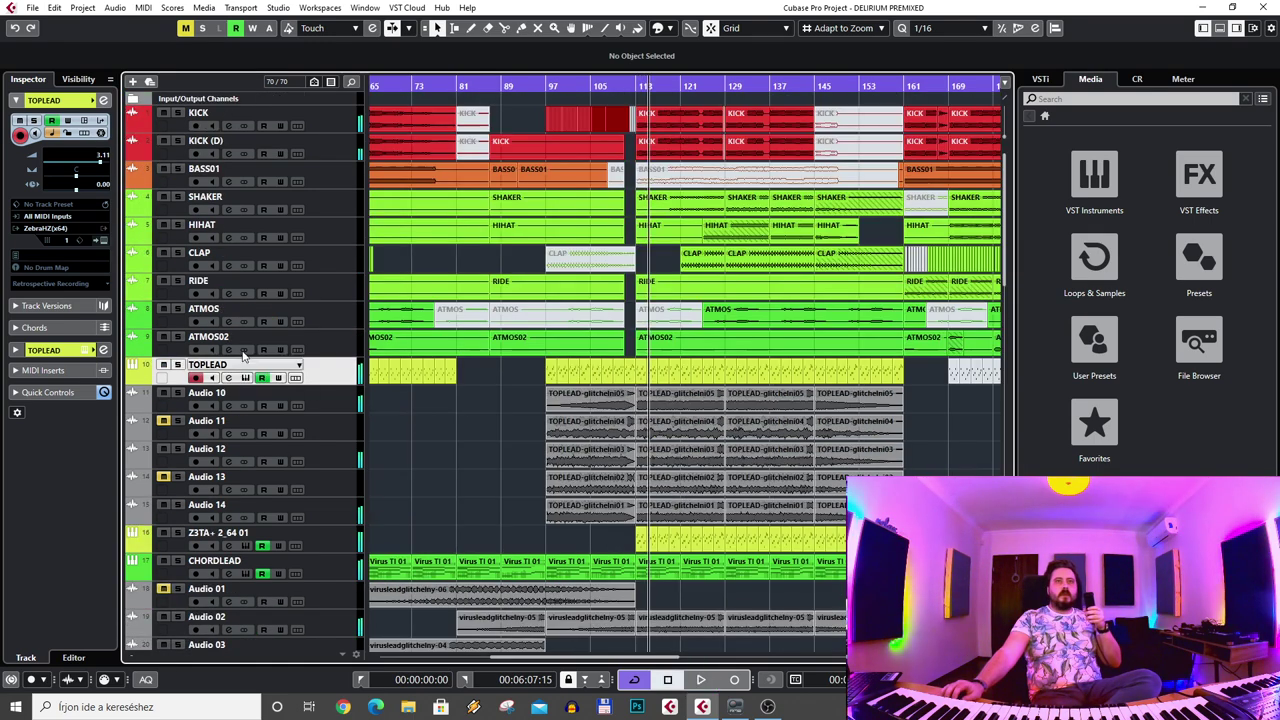
- Solo the TOPLEAD track and start playback from bar 97
click(179, 366)
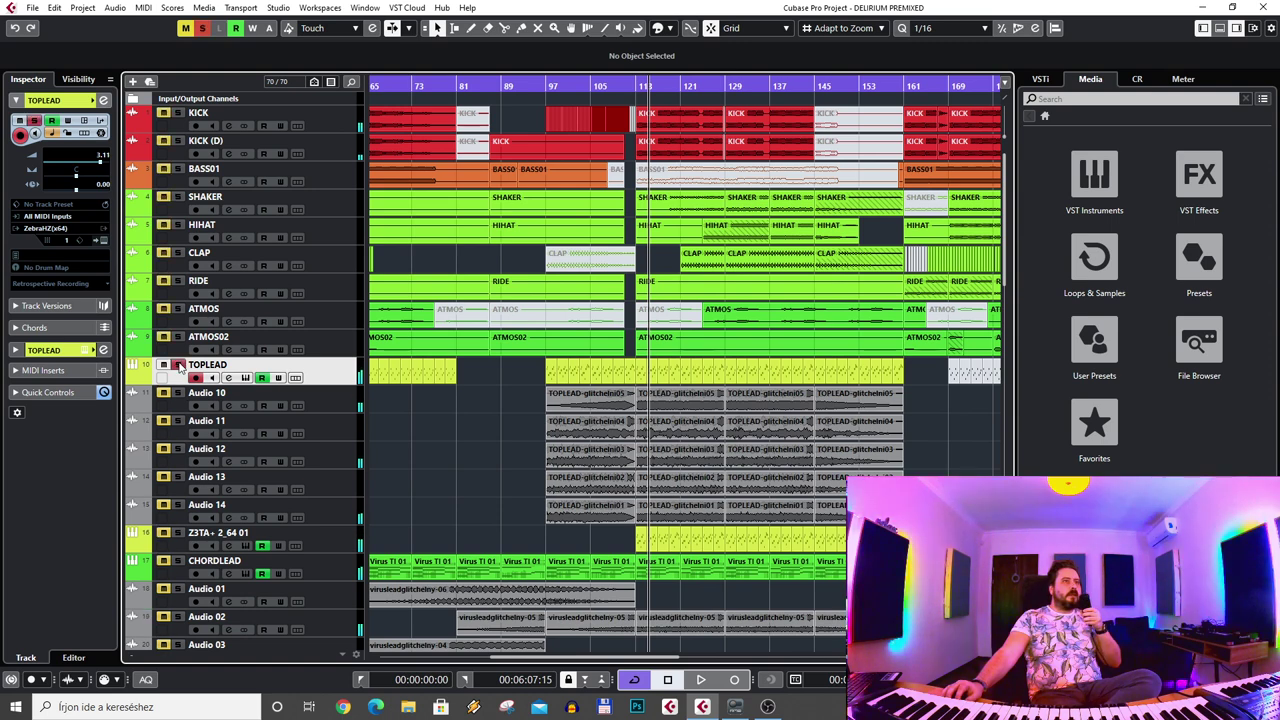
click(550, 86)
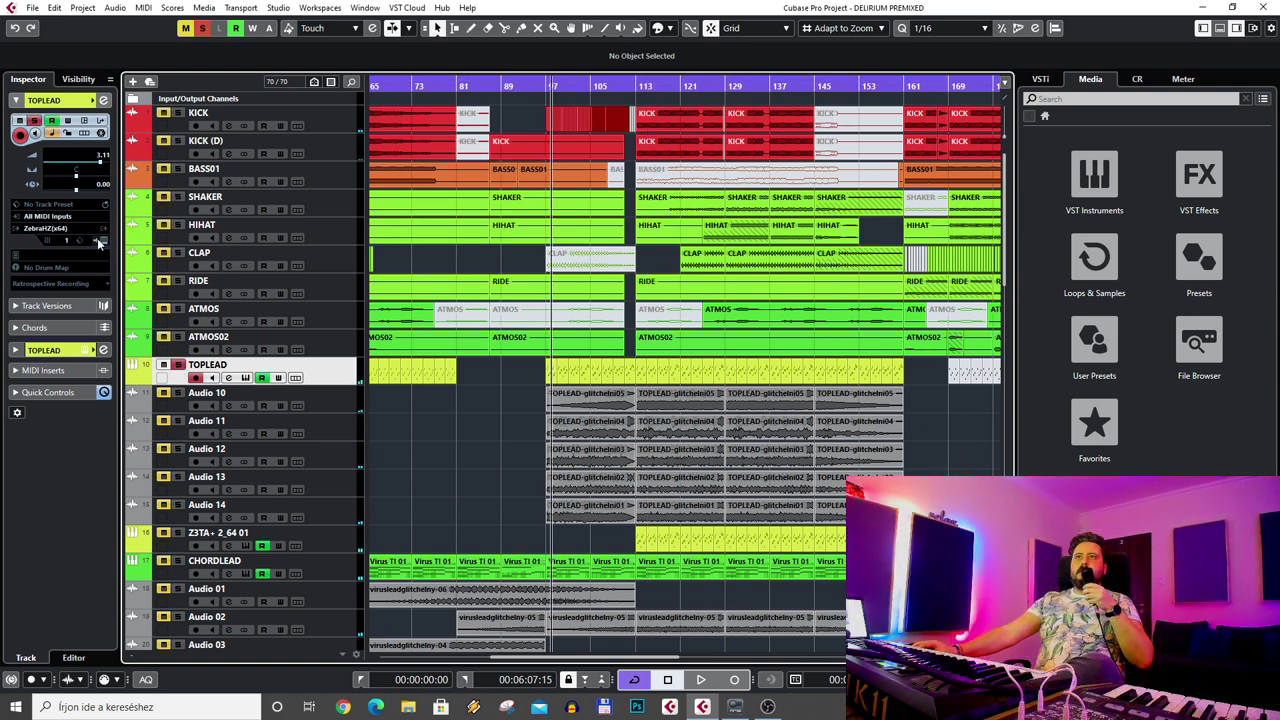
key(space)
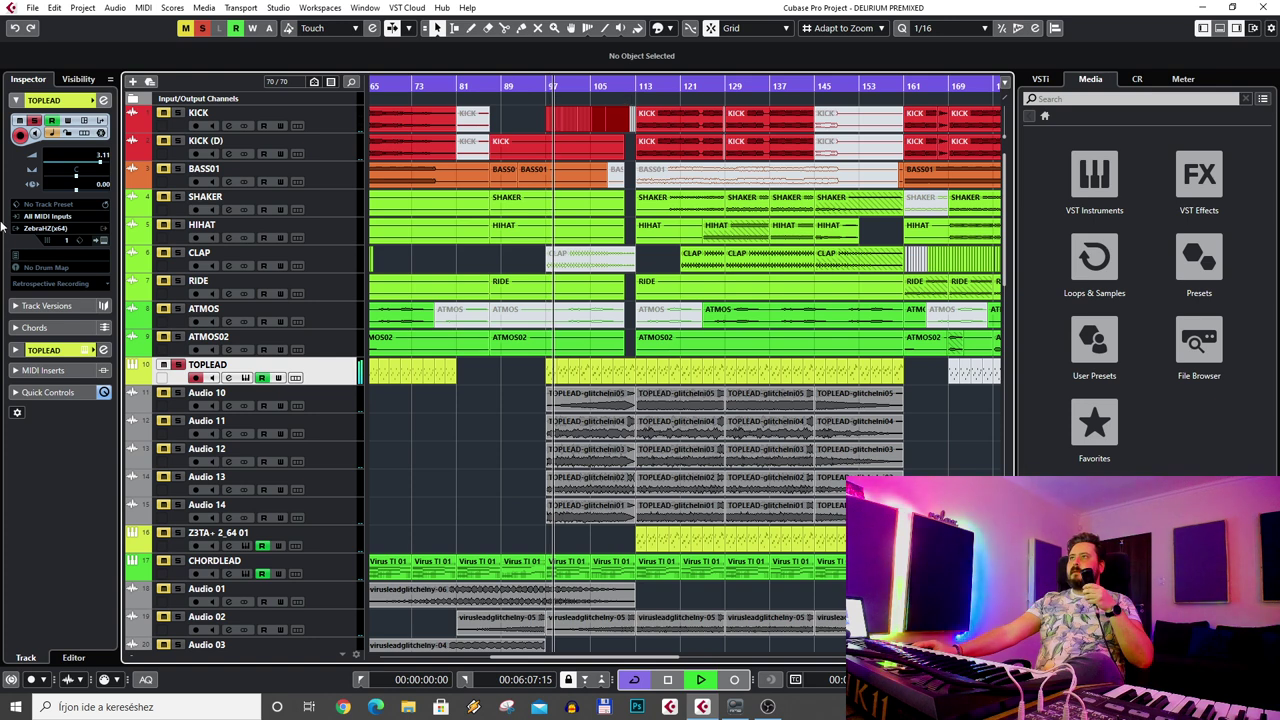
- Show TOPLEAD's ZebraHZ instrument and its patch list, close it, and end the soloed playback
click(104, 241)
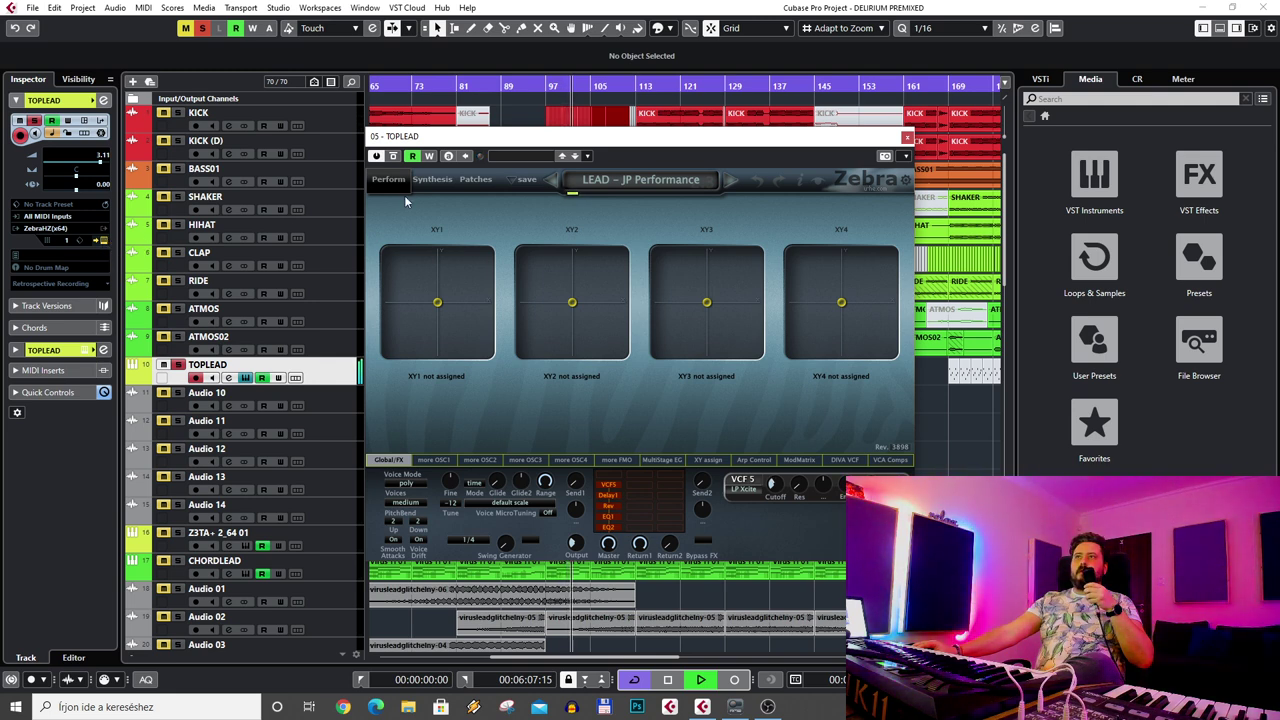
click(472, 180)
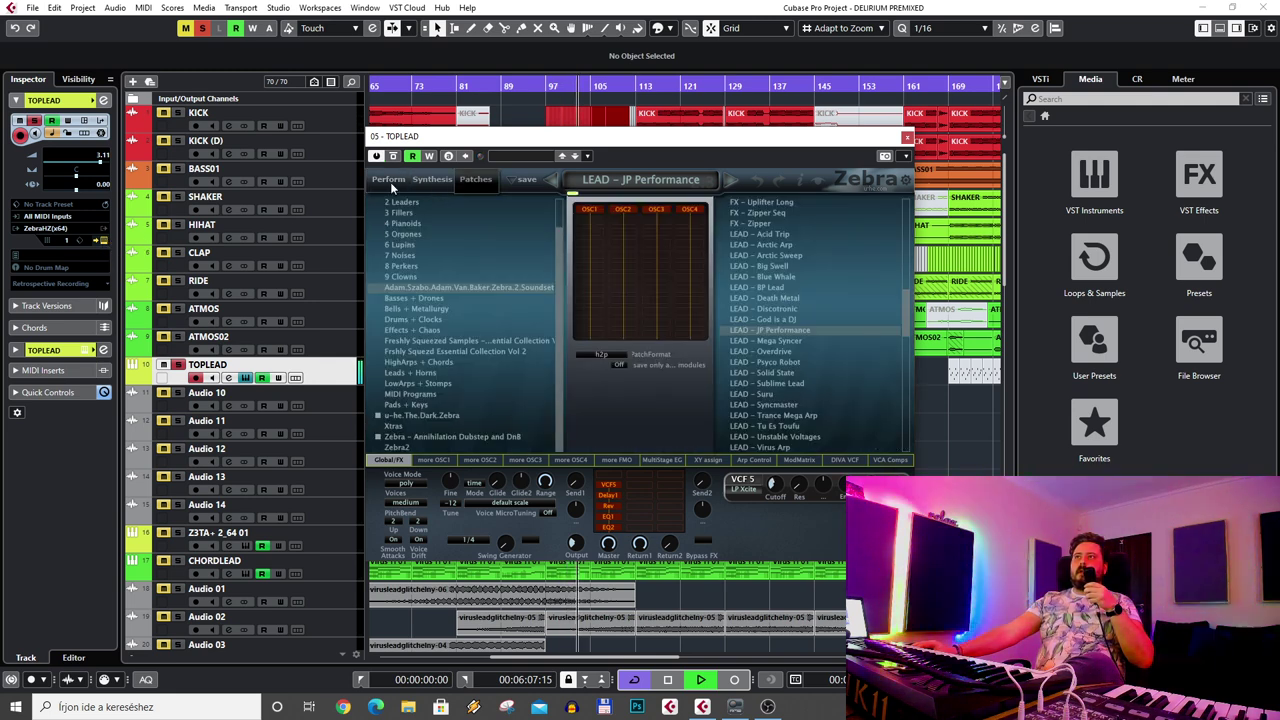
click(389, 180)
click(907, 138)
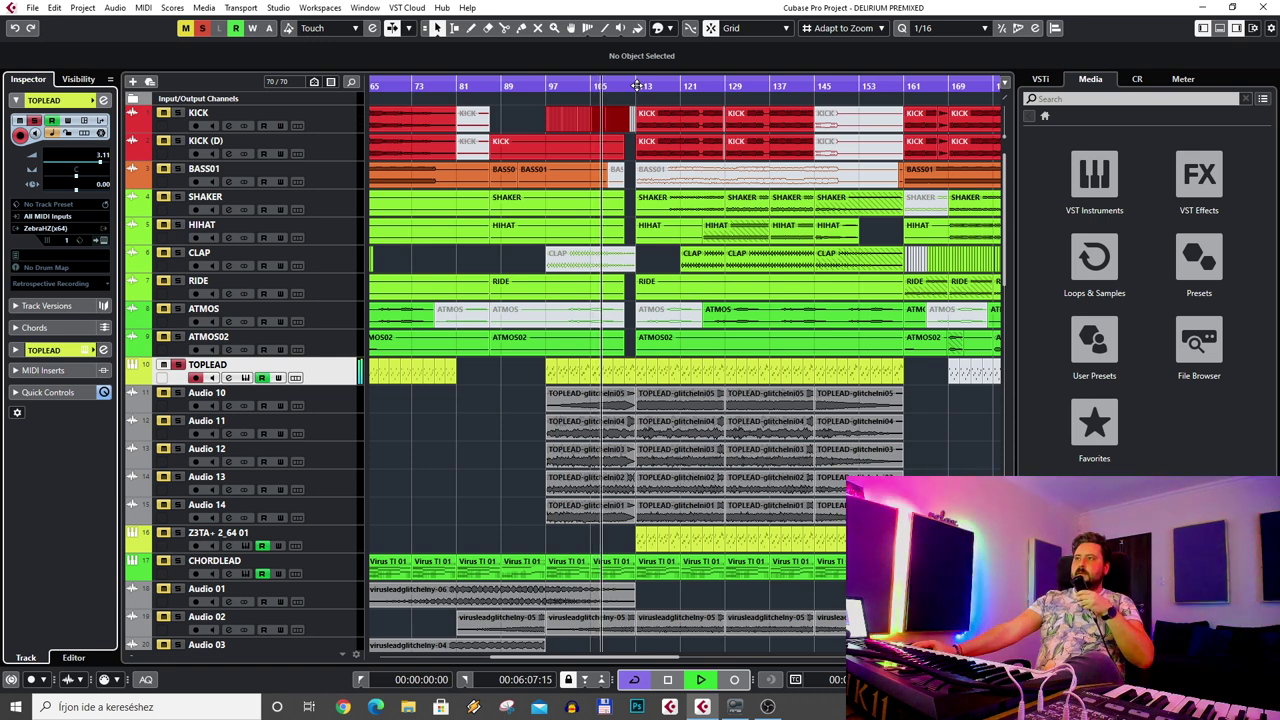
key(space)
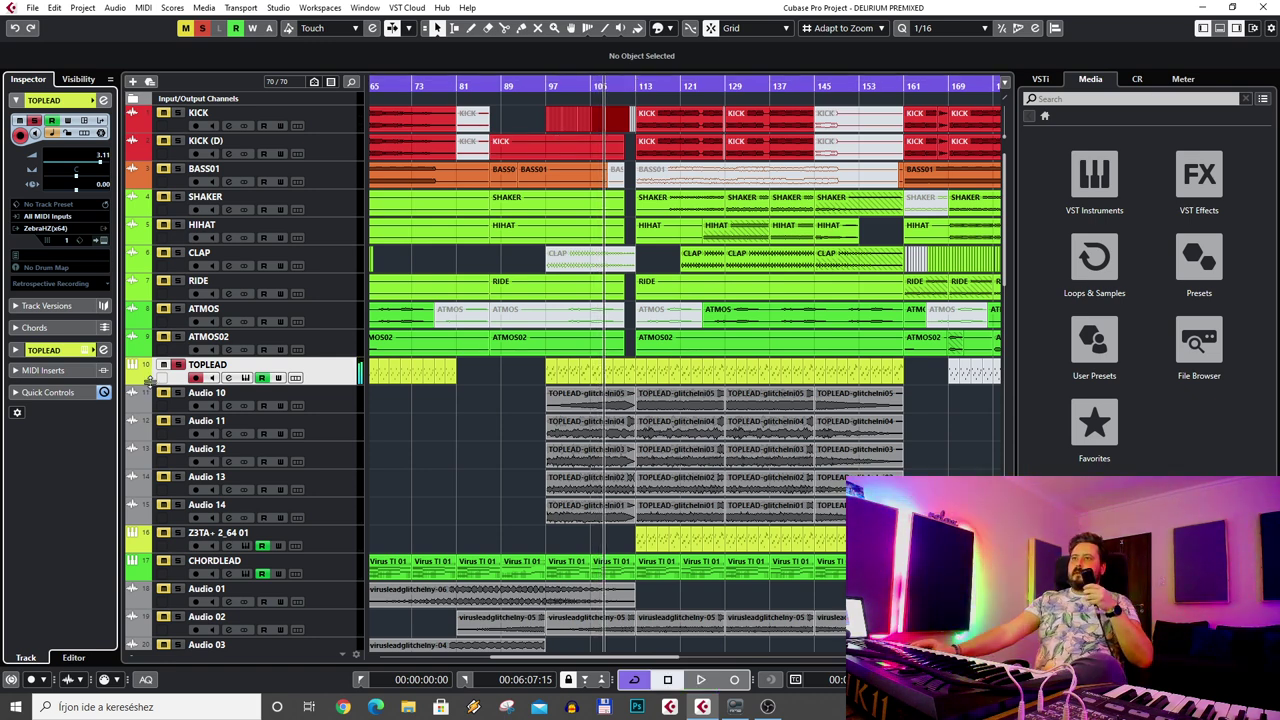
click(177, 365)
- Solo and select the BASS04 track and start playback
scroll(400, 405, down, 2)
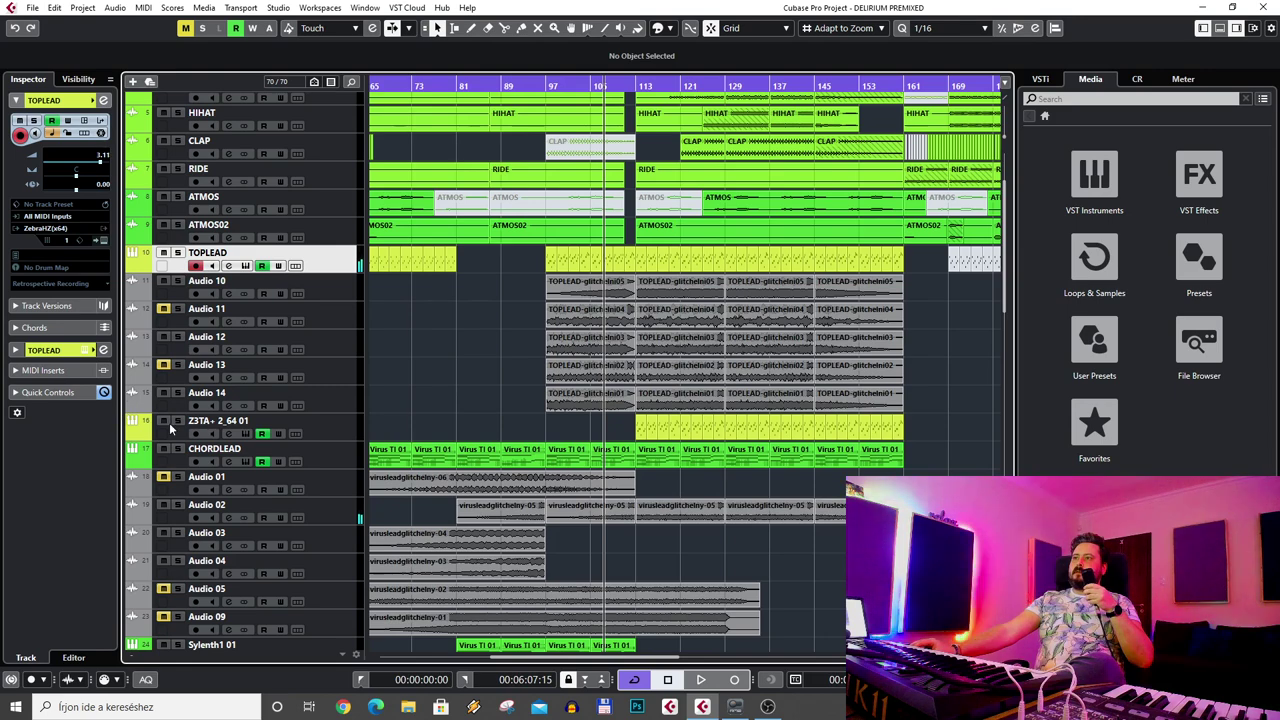
scroll(331, 430, down, 6)
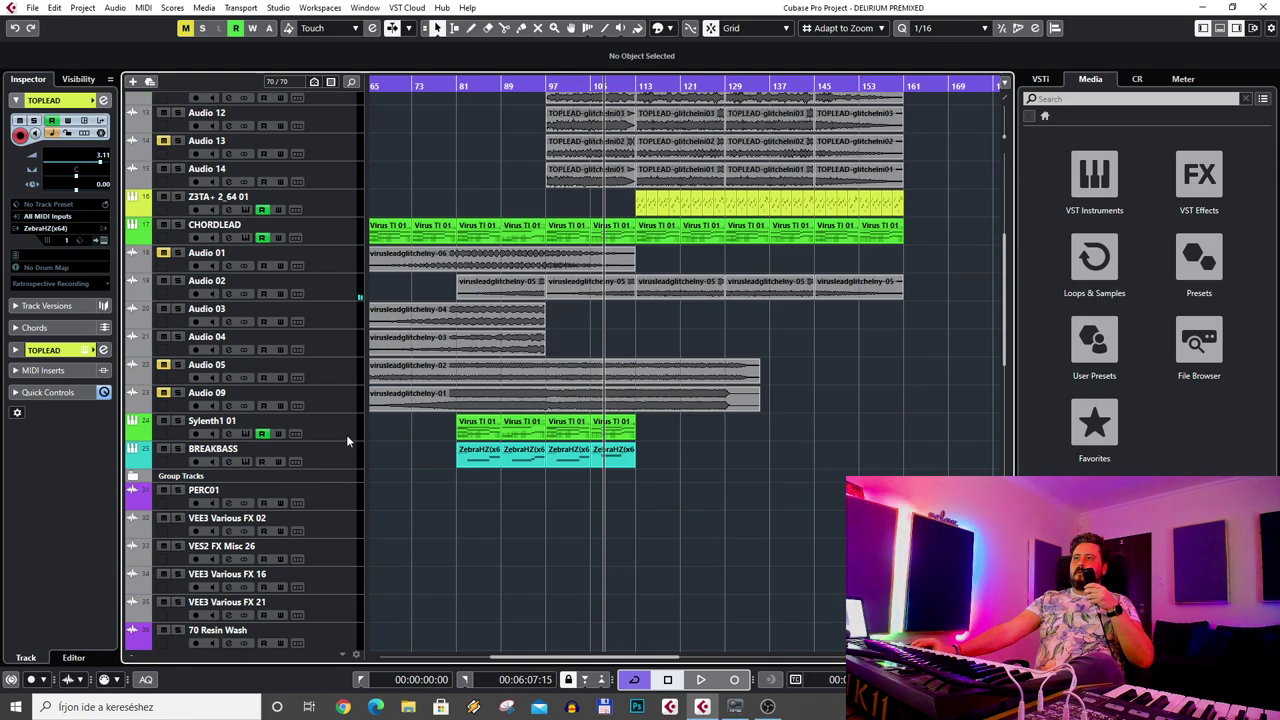
scroll(331, 432, down, 8)
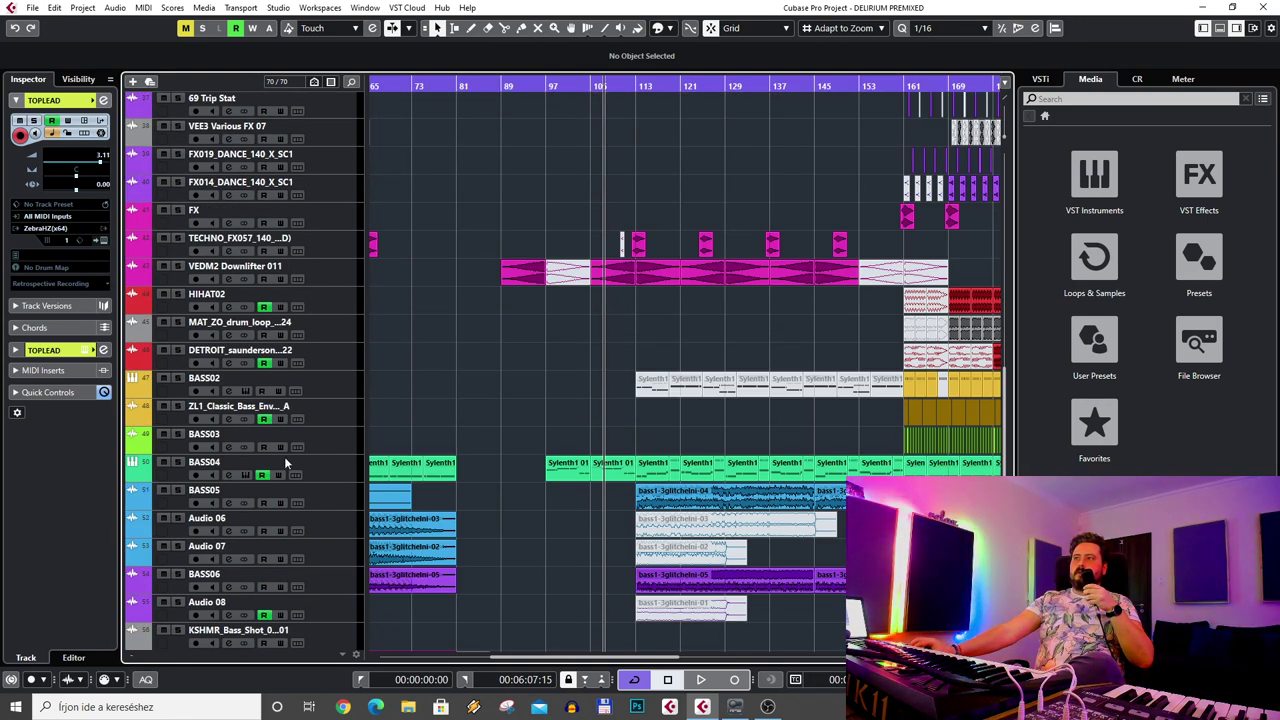
key(space)
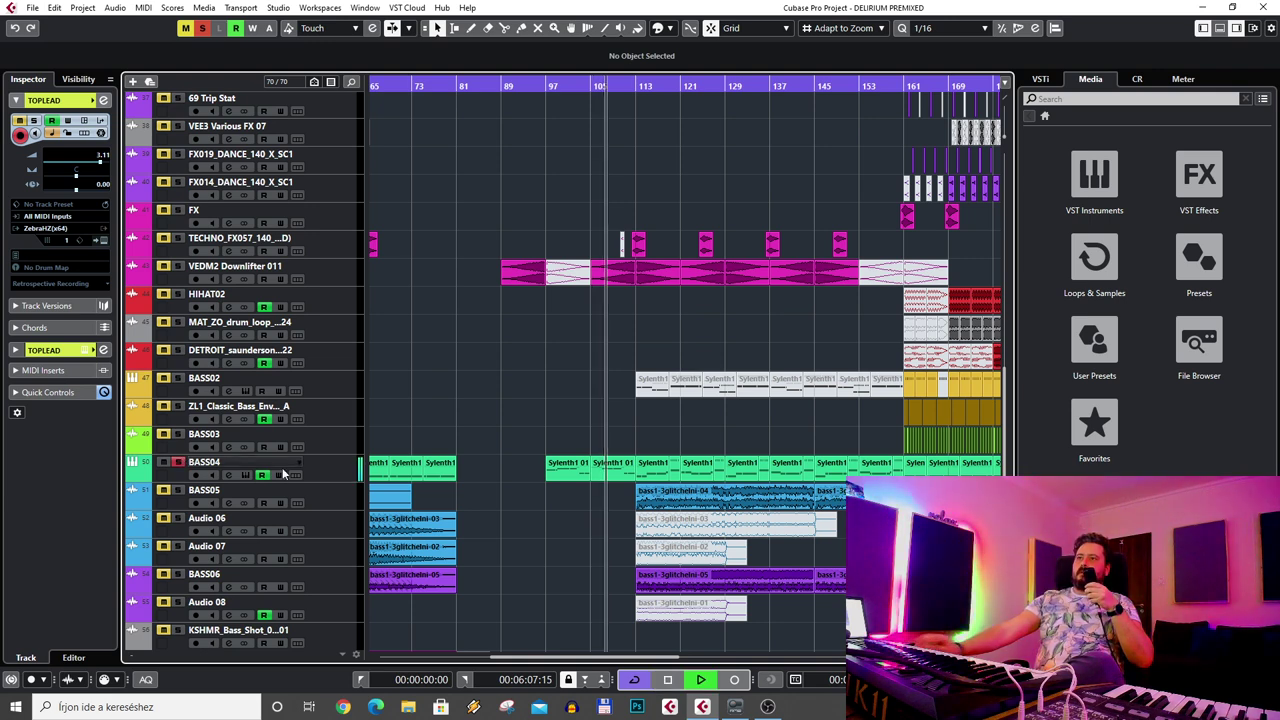
click(340, 477)
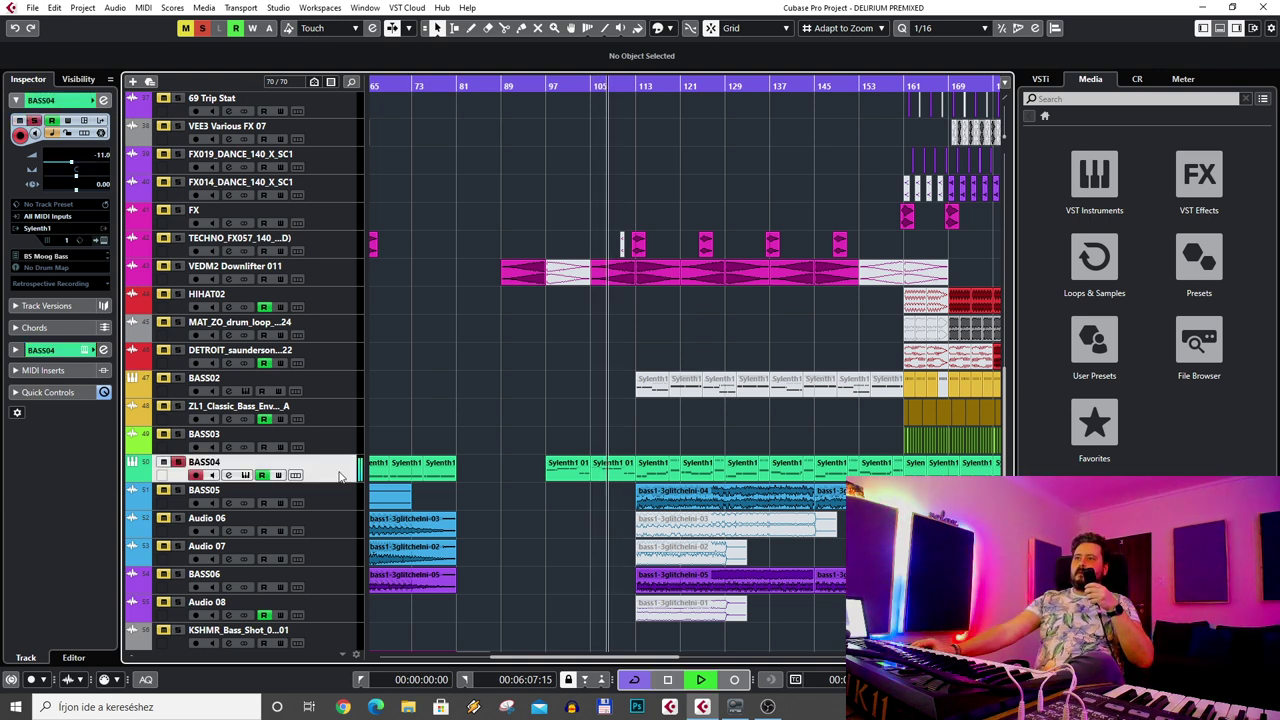
- Play from bar 113 with BASS05 and BASS06 soloed alongside BASS04
click(638, 84)
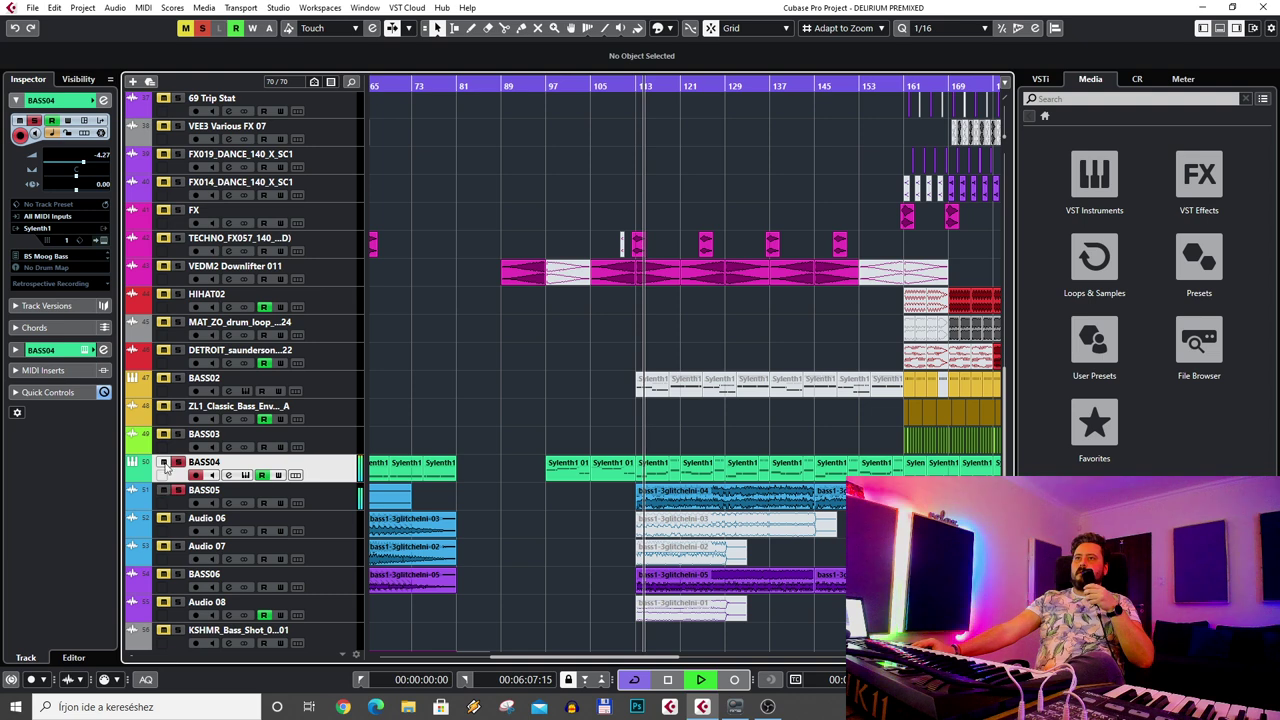
click(168, 500)
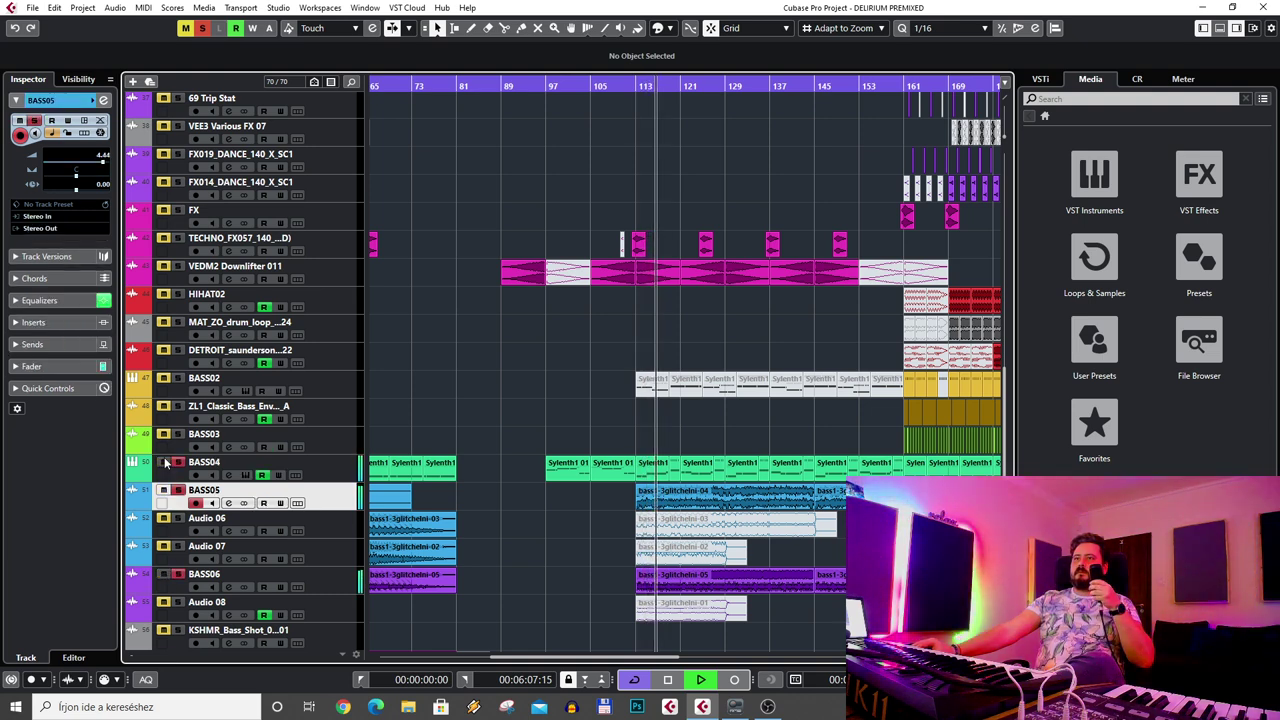
scroll(614, 410, down, 4)
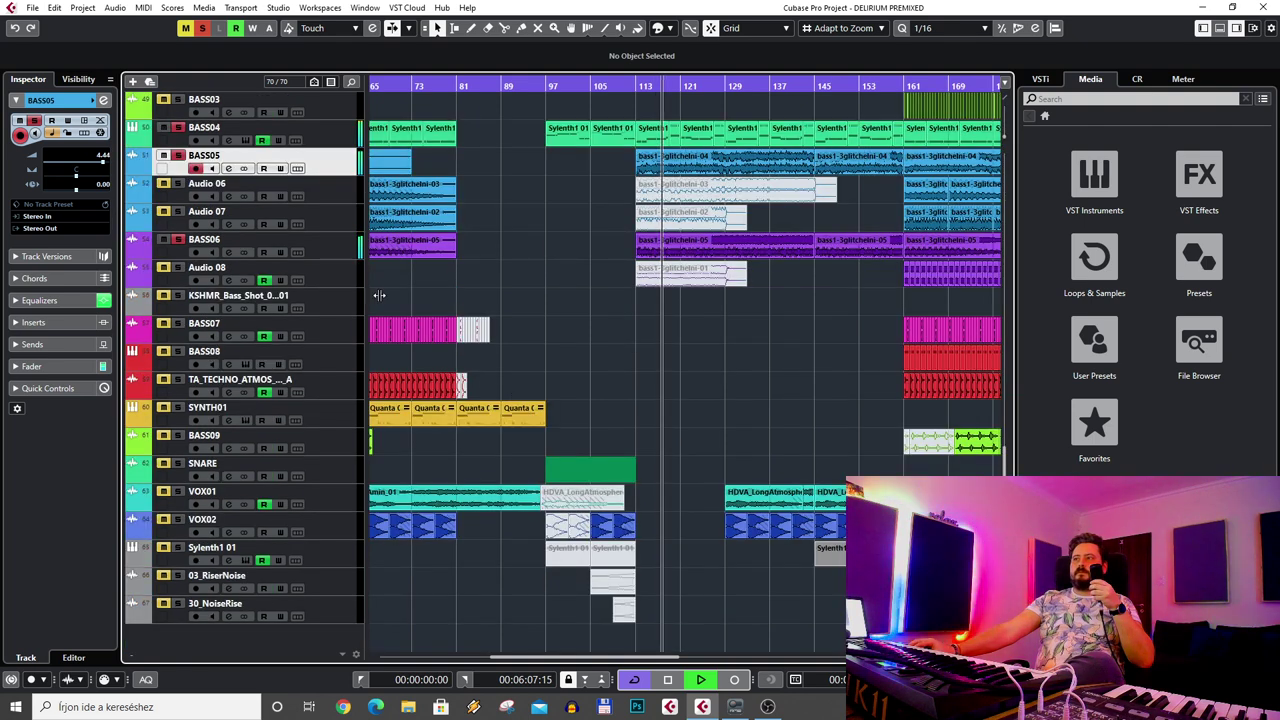
scroll(180, 250, up, 4)
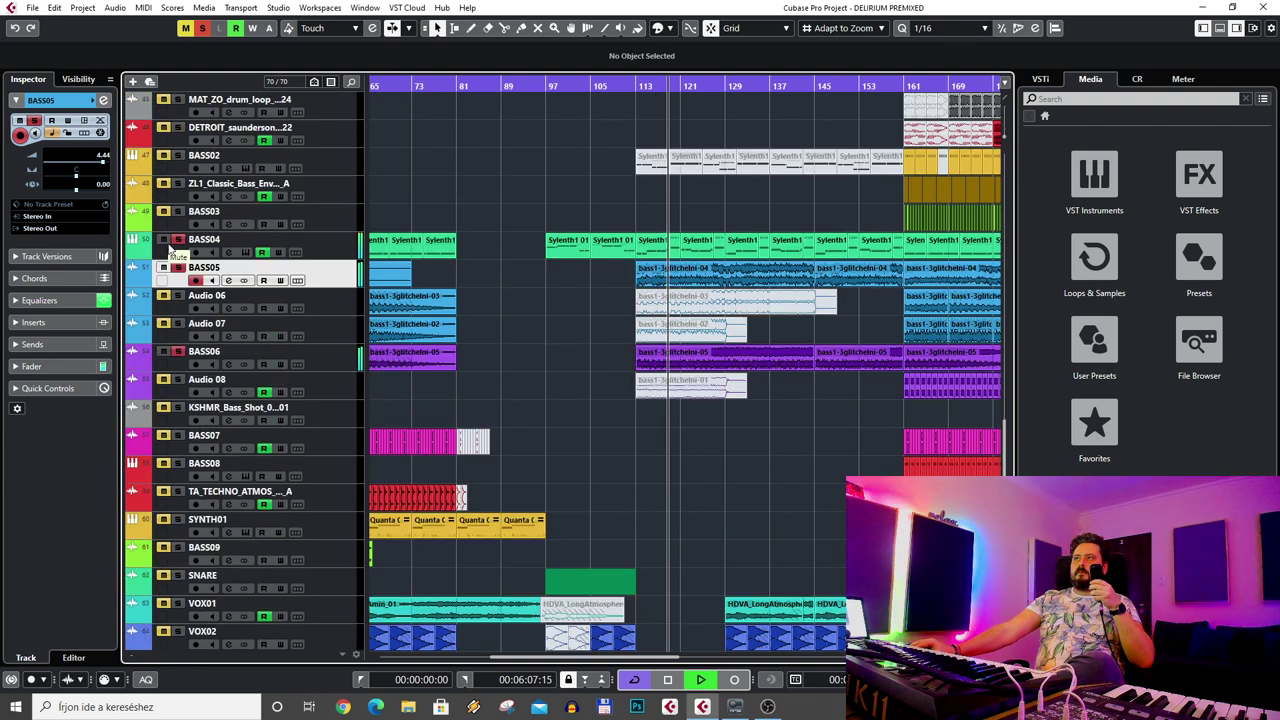
- Stop playback and deactivate all solo states
click(669, 681)
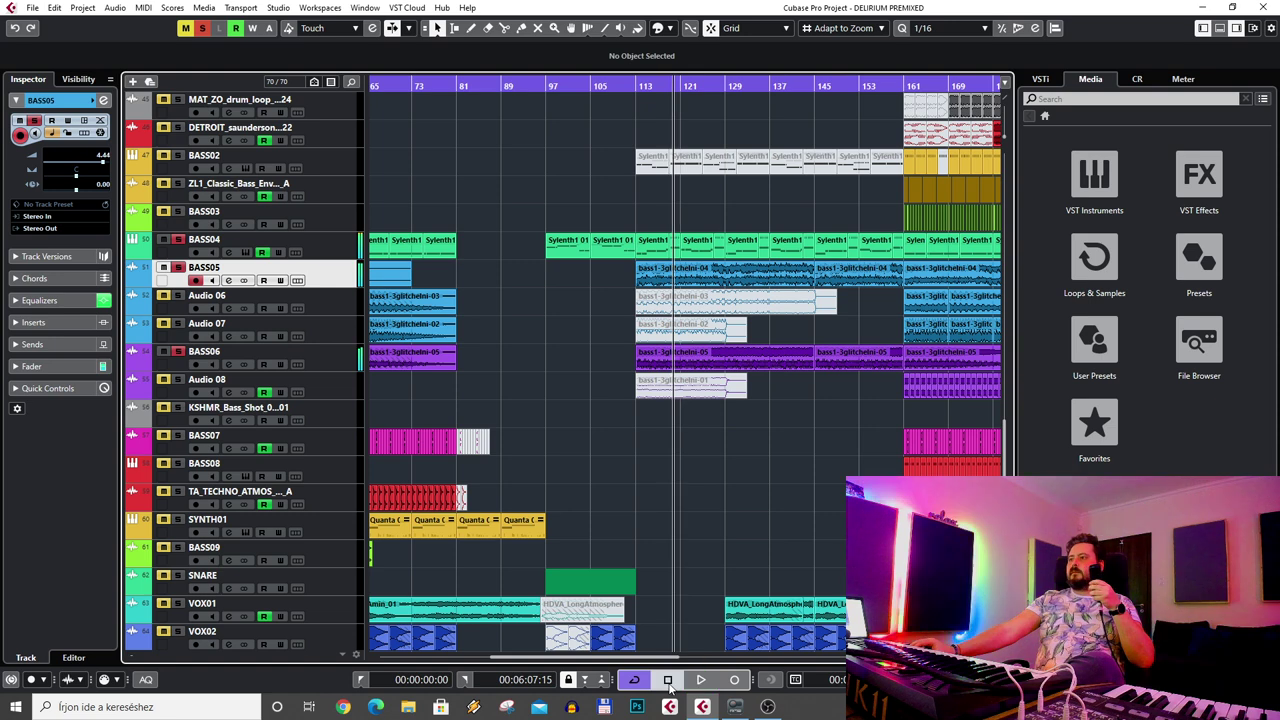
click(203, 28)
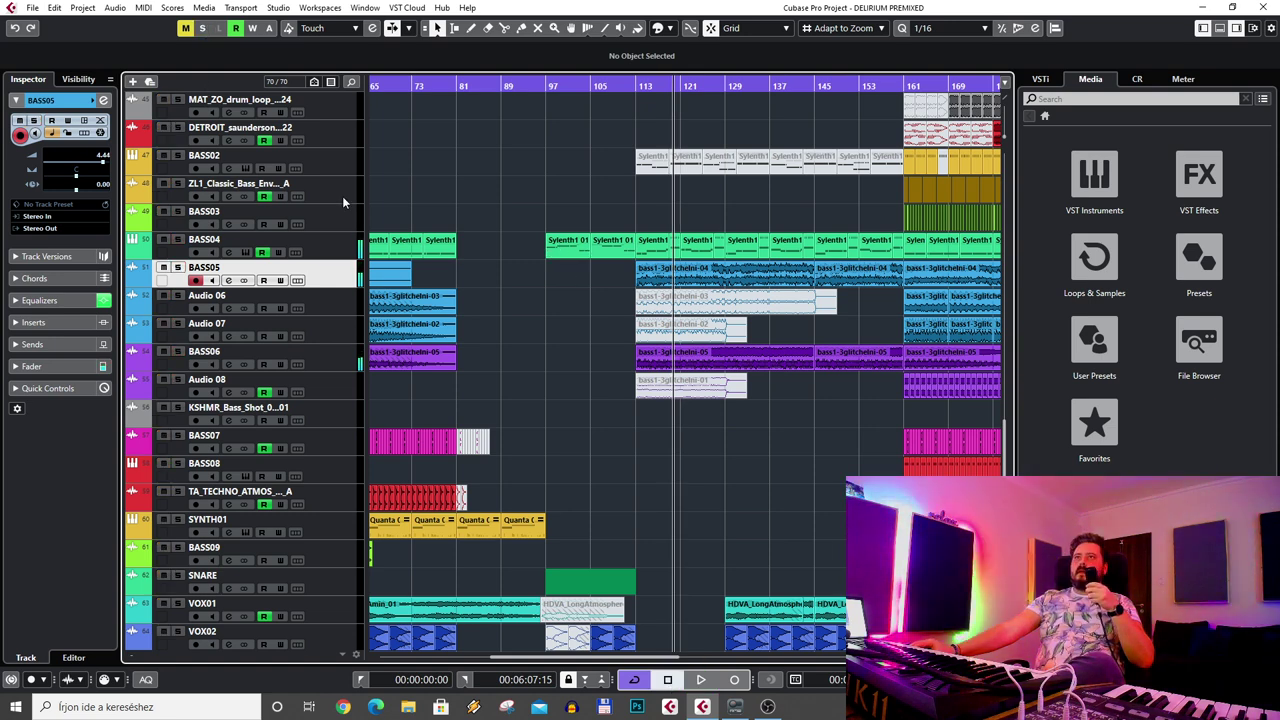
click(300, 250)
click(342, 284)
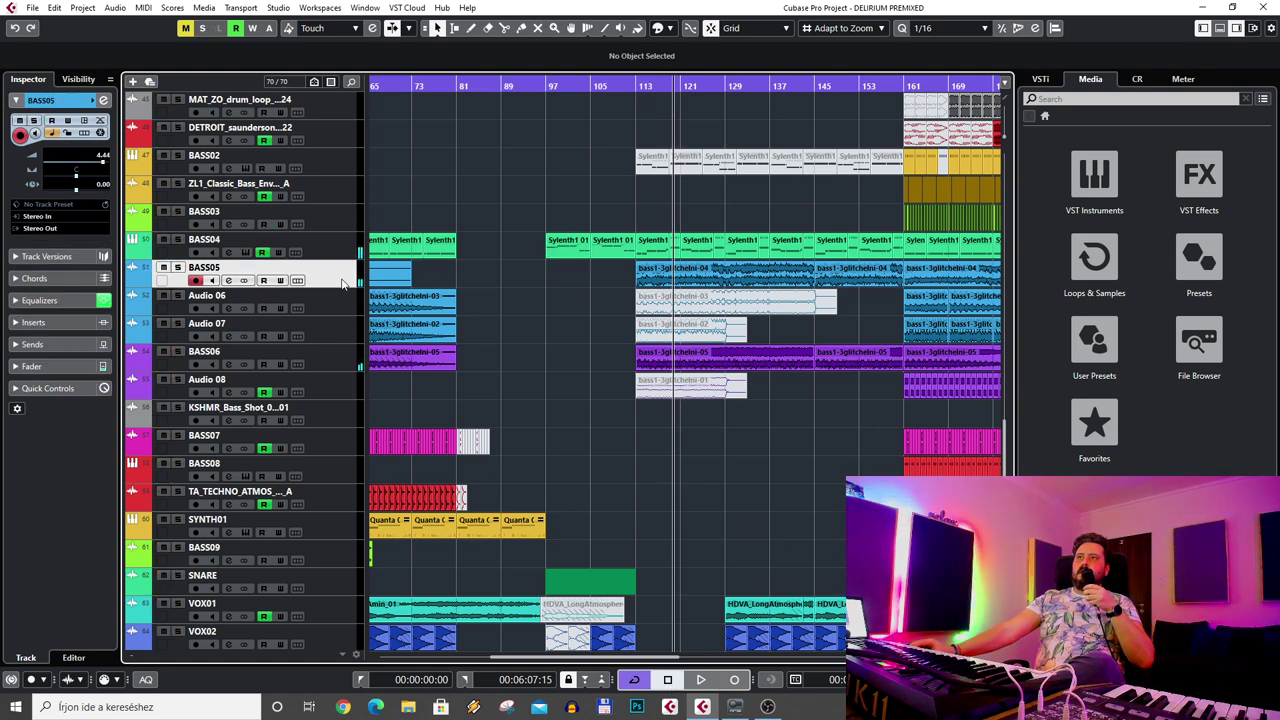
- Solo the BASS06, BASS05 and BASS04 tracks and leave BASS04 selected
click(488, 364)
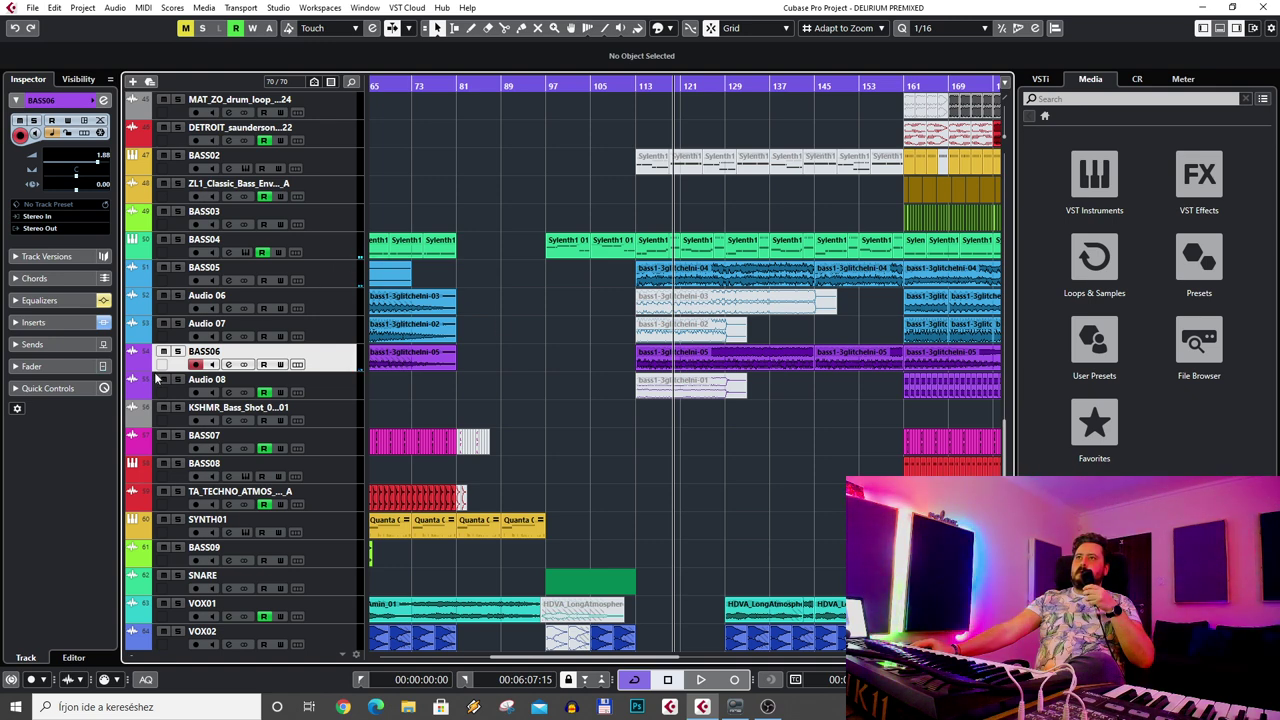
click(179, 352)
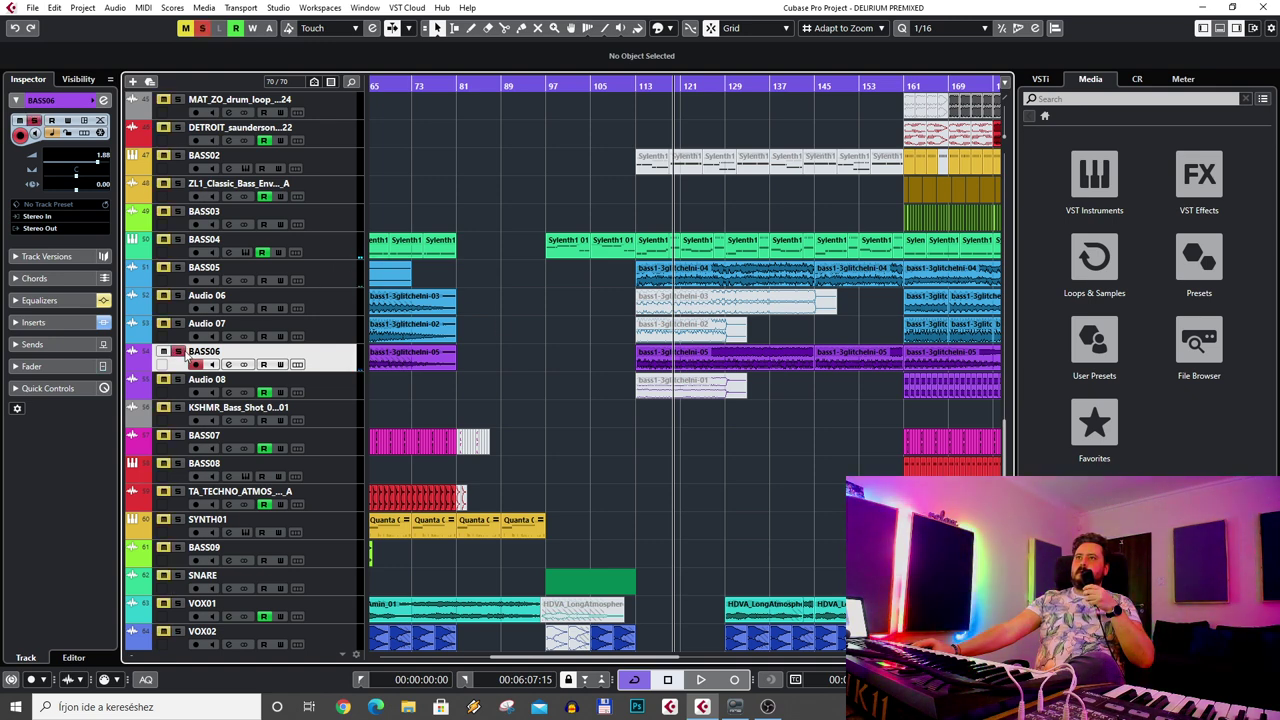
click(177, 267)
click(335, 245)
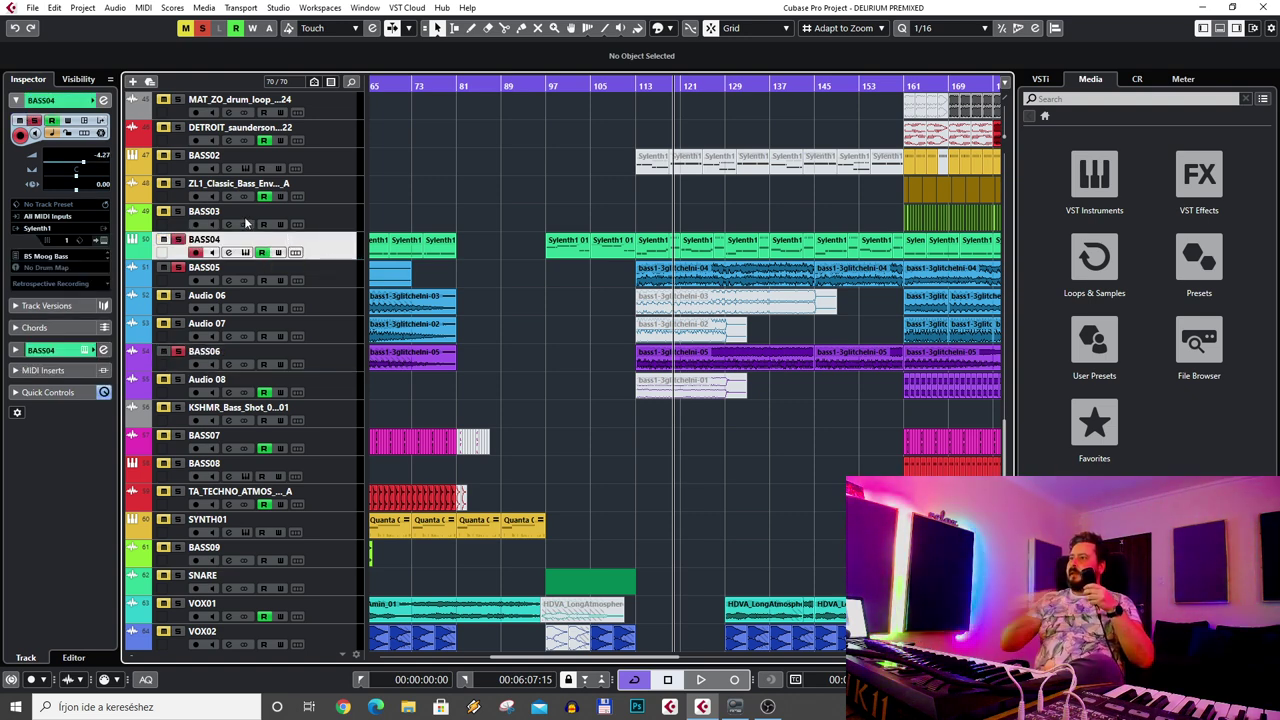
- Deactivate all solo states and review the whole arrangement from bar 1 to its end
click(202, 28)
scroll(813, 364, down, 5)
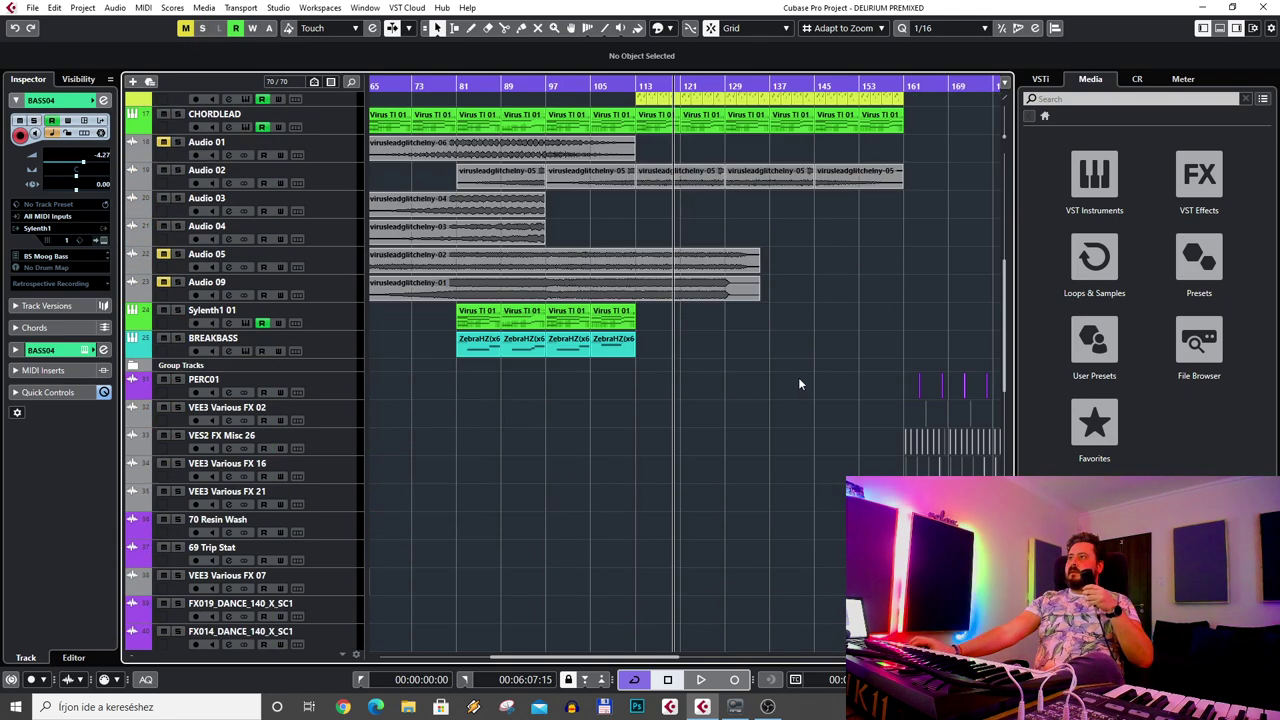
scroll(798, 377, up, 5)
scroll(781, 456, up, 15)
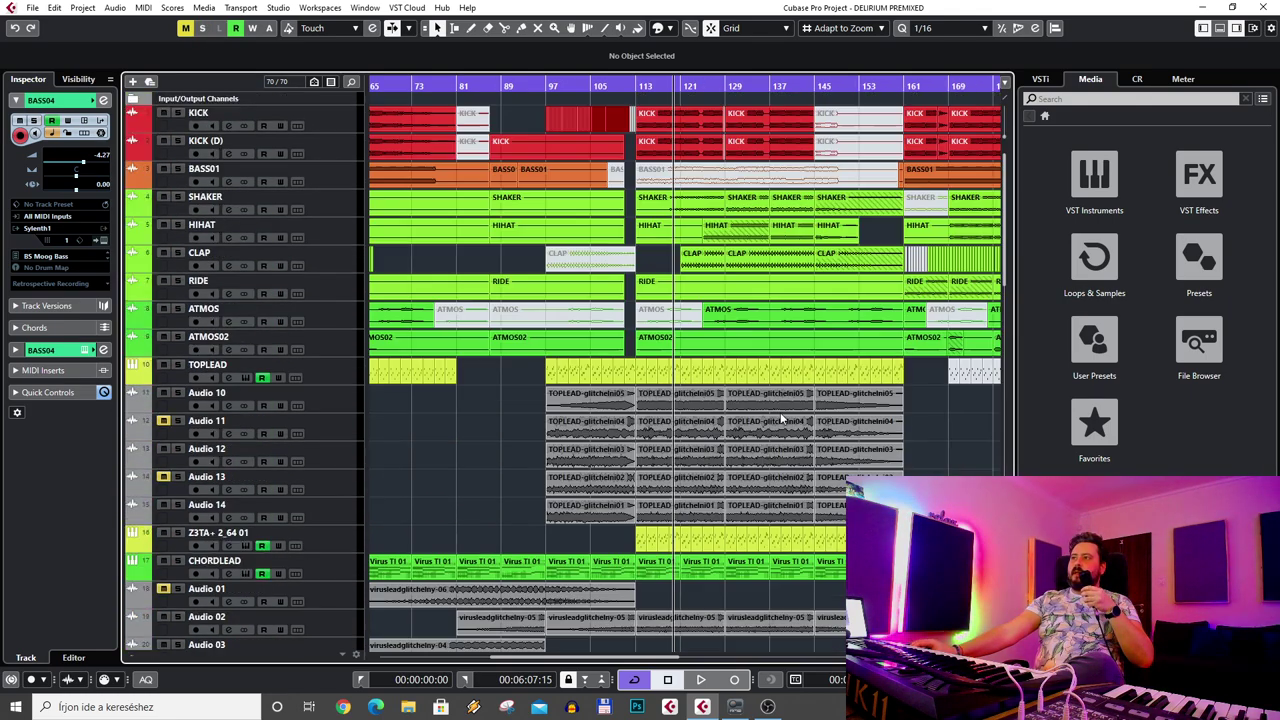
key(g)
key(g)
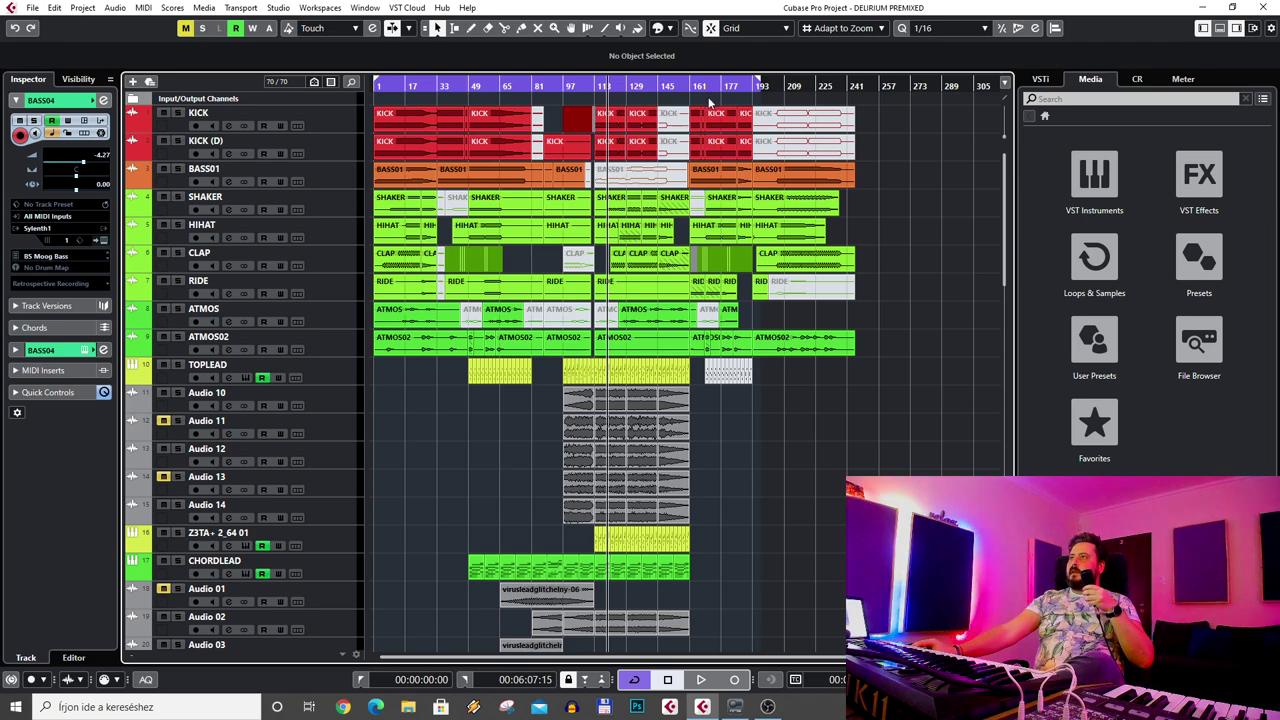
- Play the section around bar 161 and show the insert effects of the BASS07 track
scroll(731, 251, down, 16)
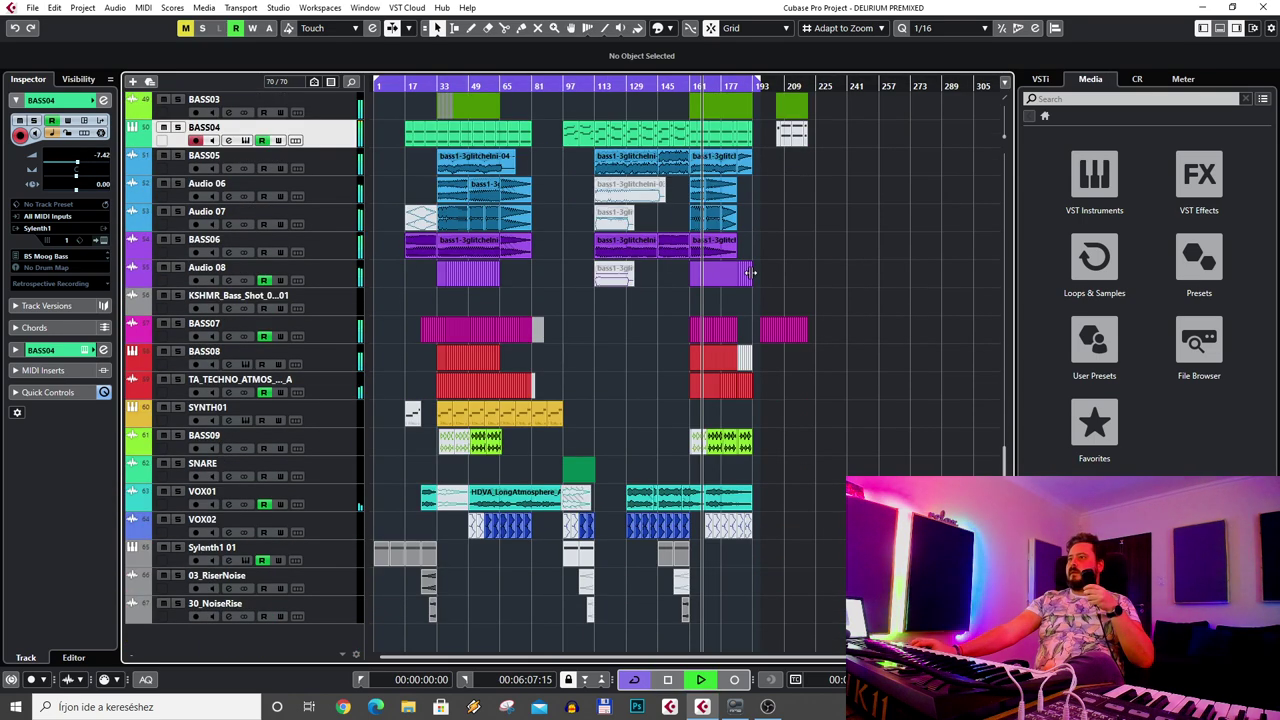
click(336, 343)
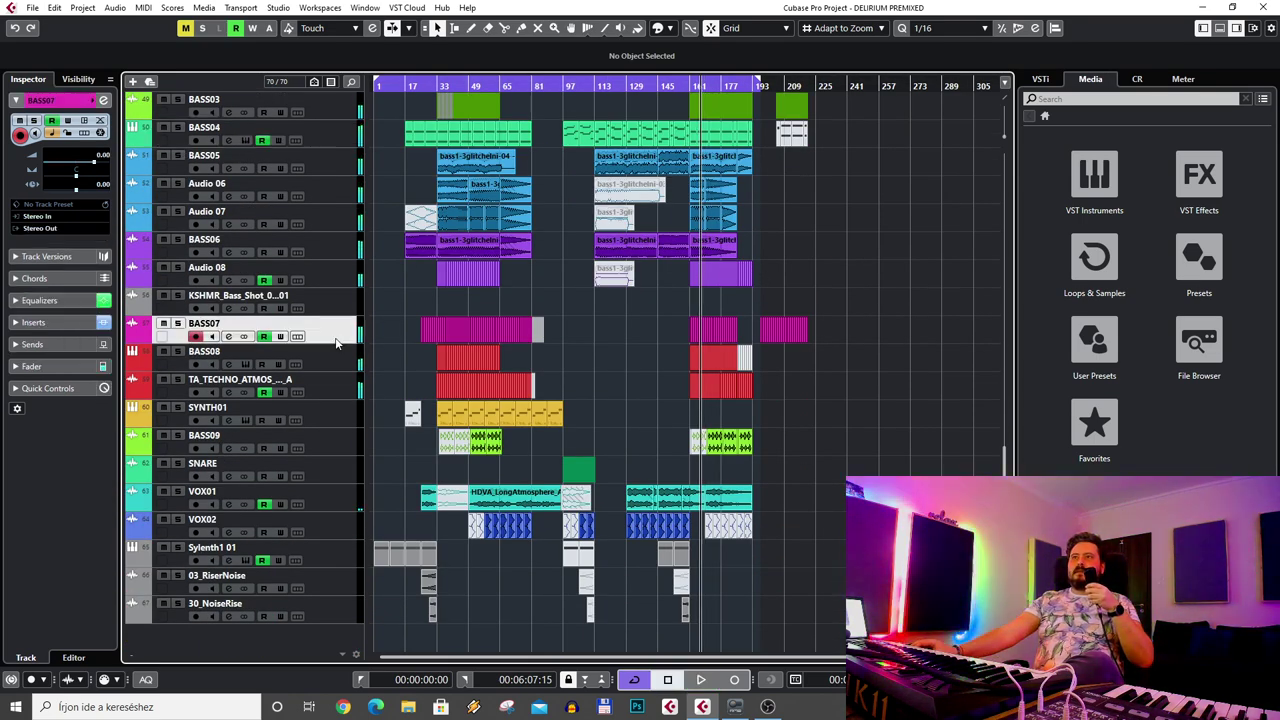
click(34, 322)
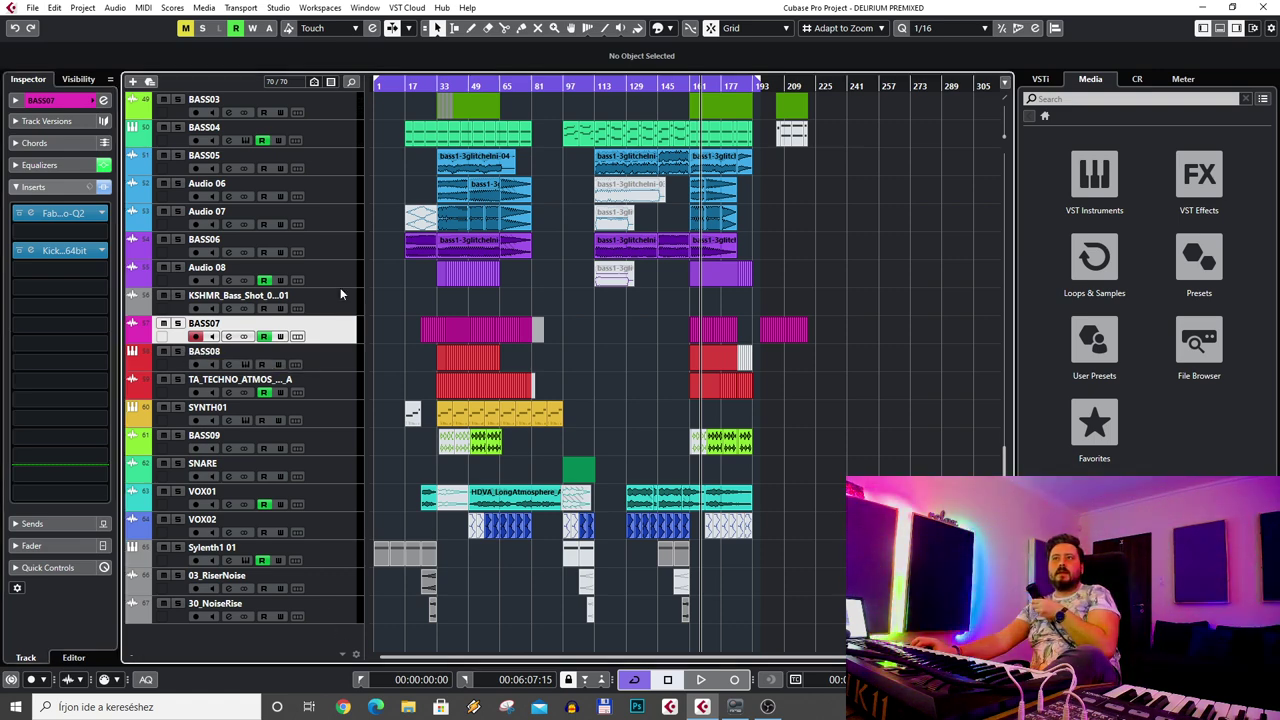
- Show the list of group tracks and display the settings of the basses group
scroll(328, 298, up, 15)
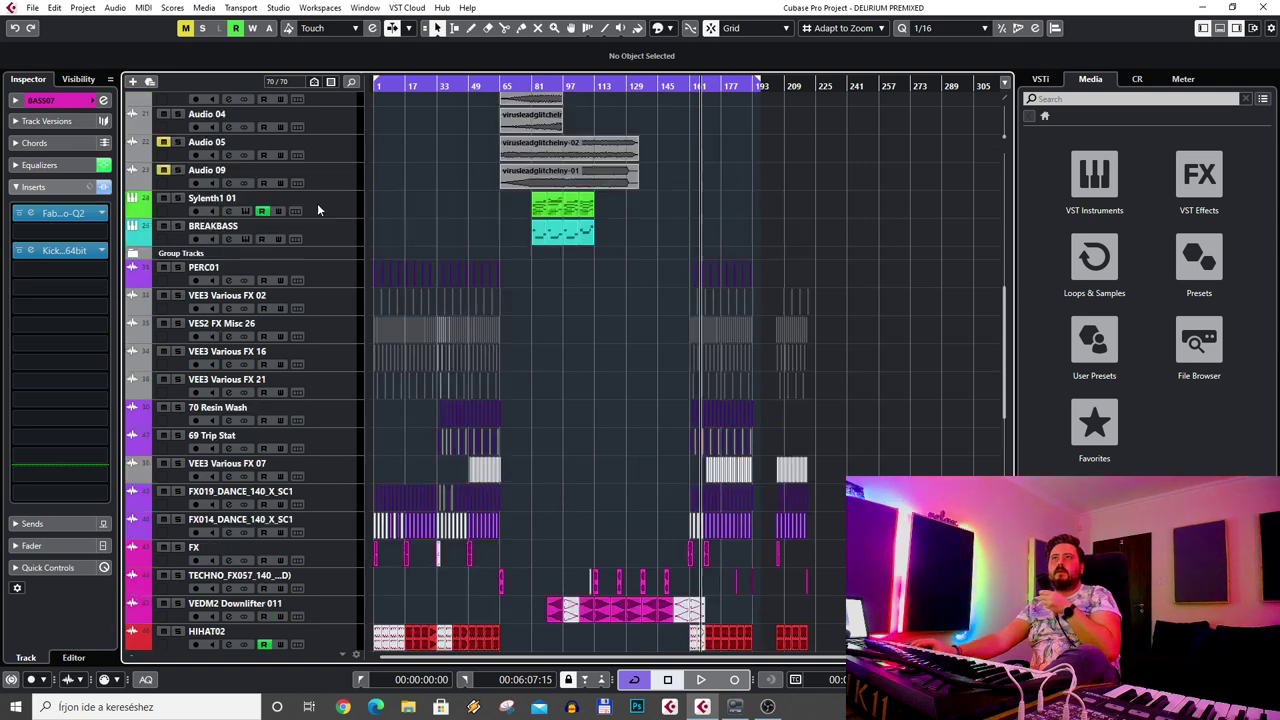
scroll(318, 207, up, 6)
click(197, 591)
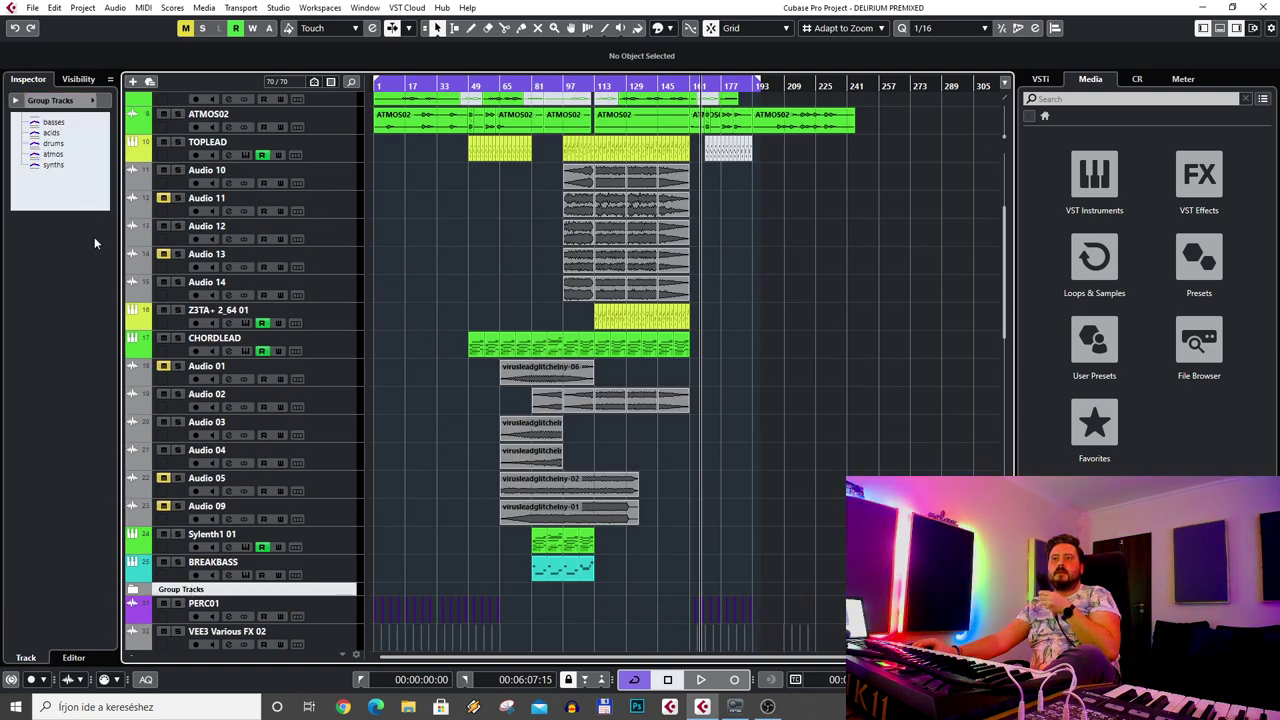
click(53, 123)
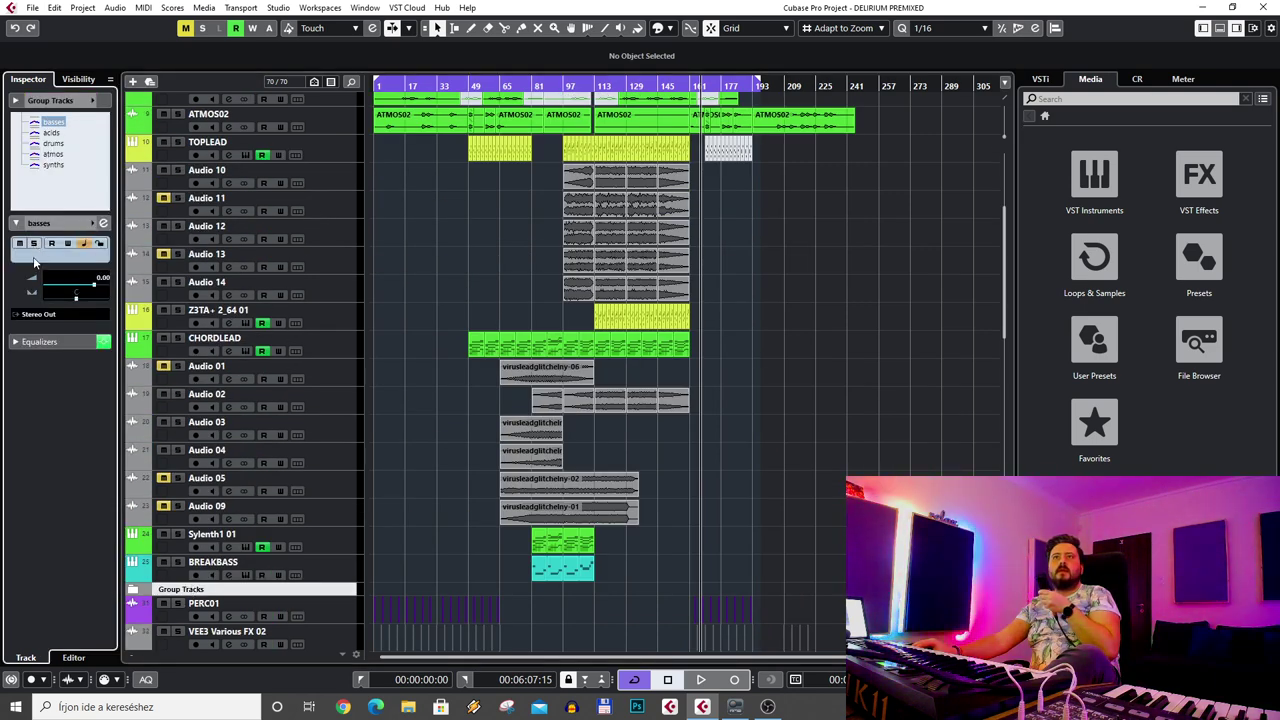
- Open the channel settings of the soloed basses group and show its FabFilter Pro-Q 2 insert
scroll(437, 268, up, 5)
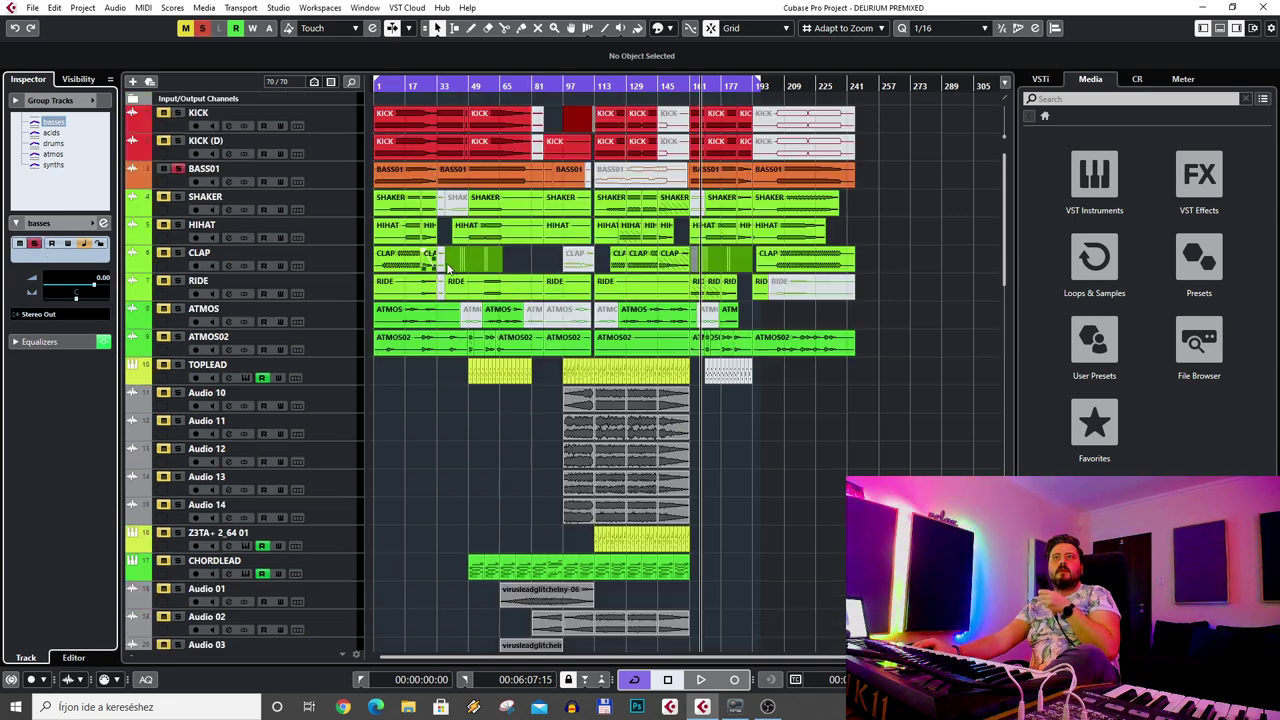
click(96, 243)
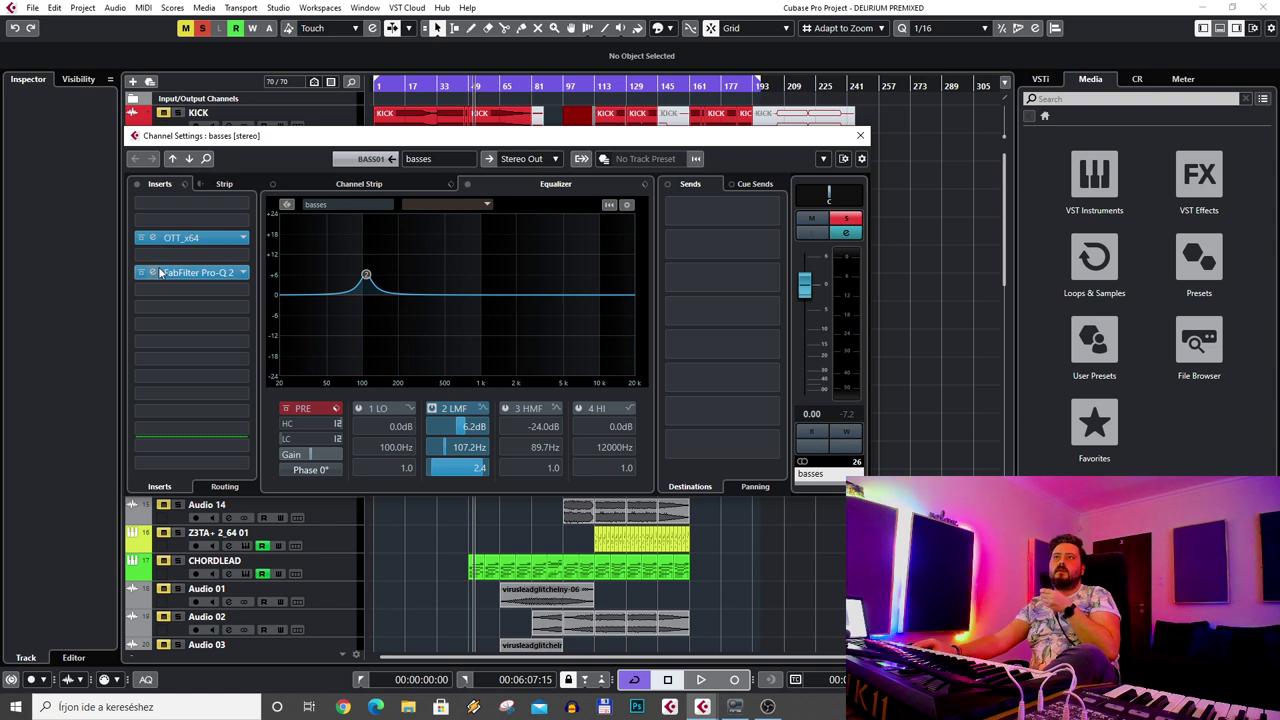
click(160, 273)
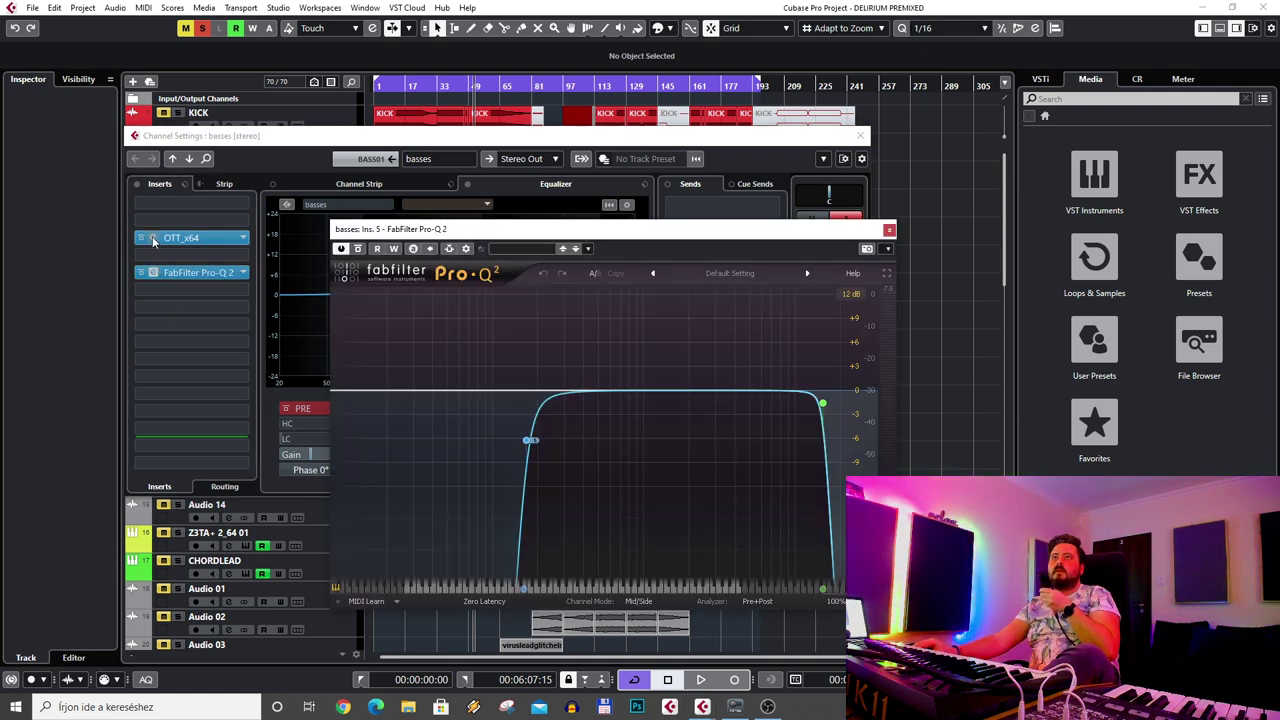
click(153, 240)
click(153, 240)
drag(565, 229, 803, 215)
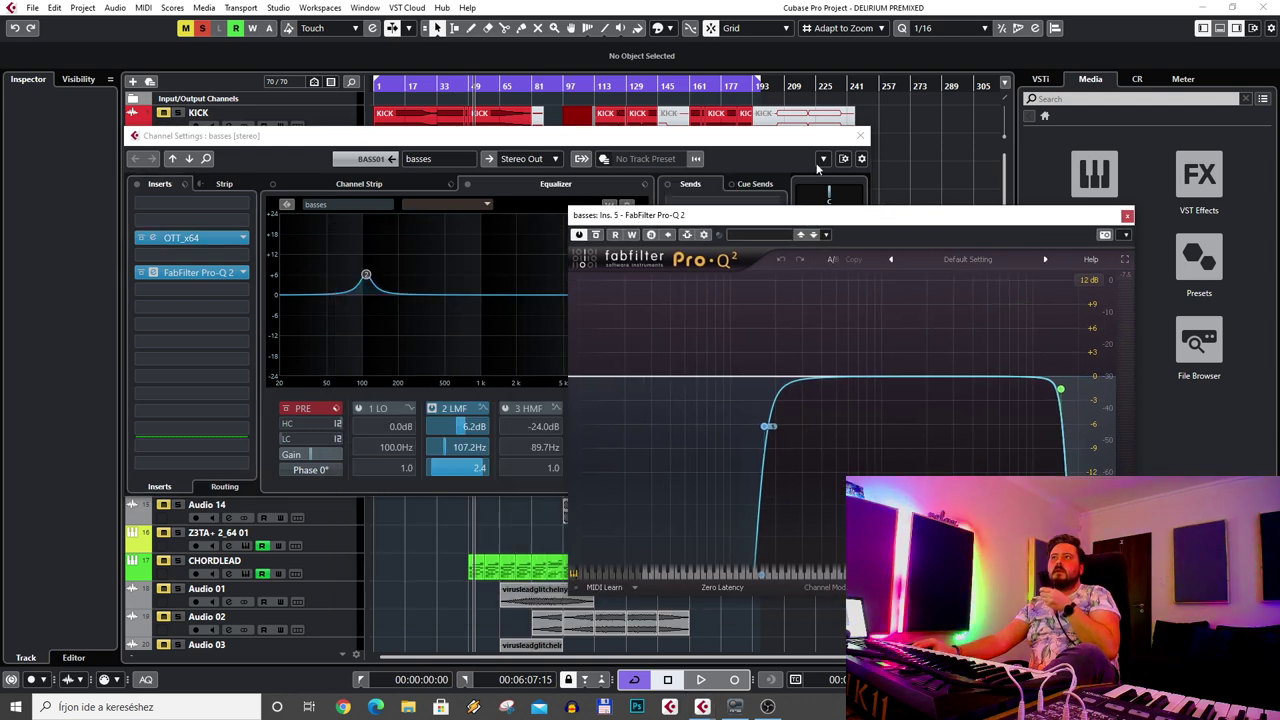
click(861, 136)
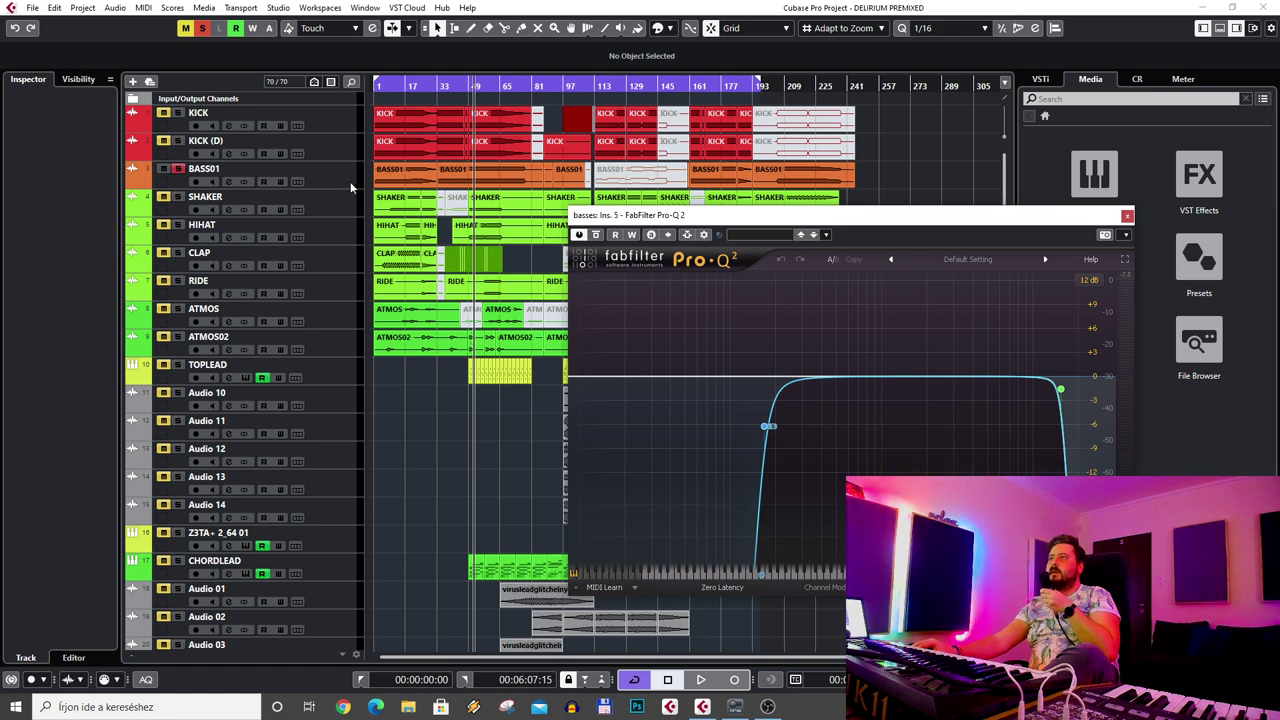
- Play the basses group from around bar 38 and compare the sound with its FabFilter Pro-Q 2 bypassed and active
click(448, 87)
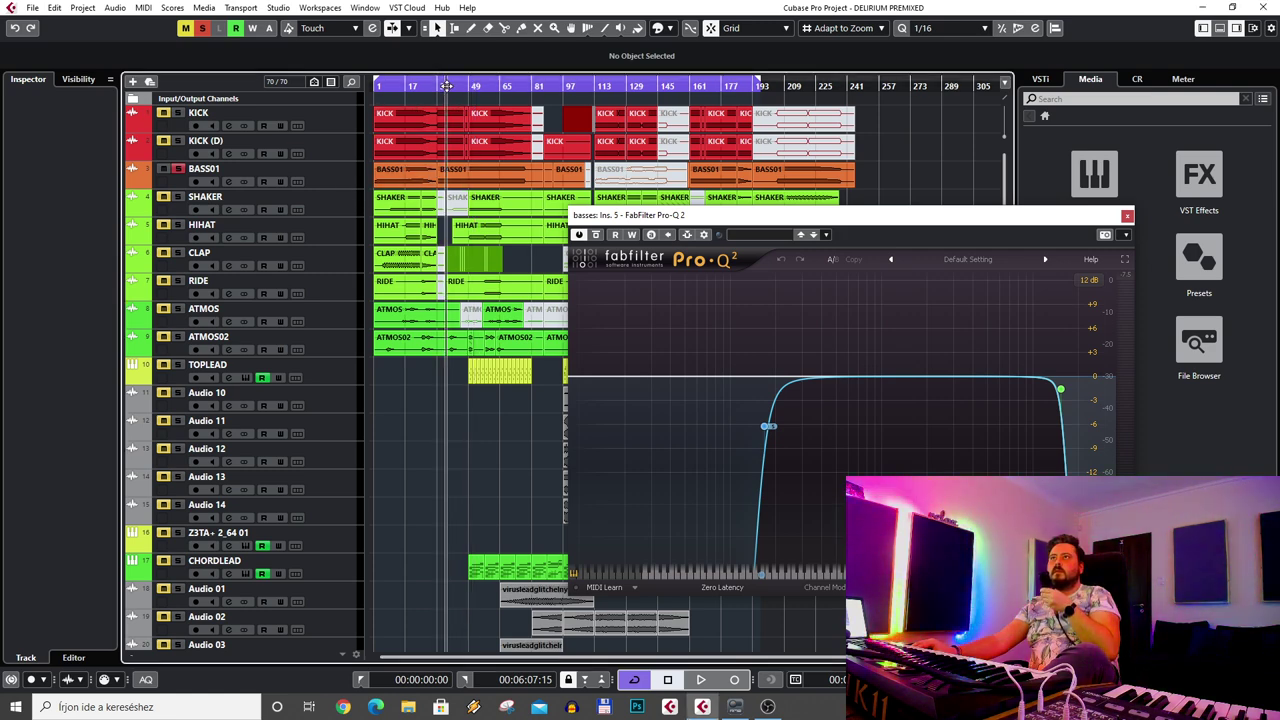
key(space)
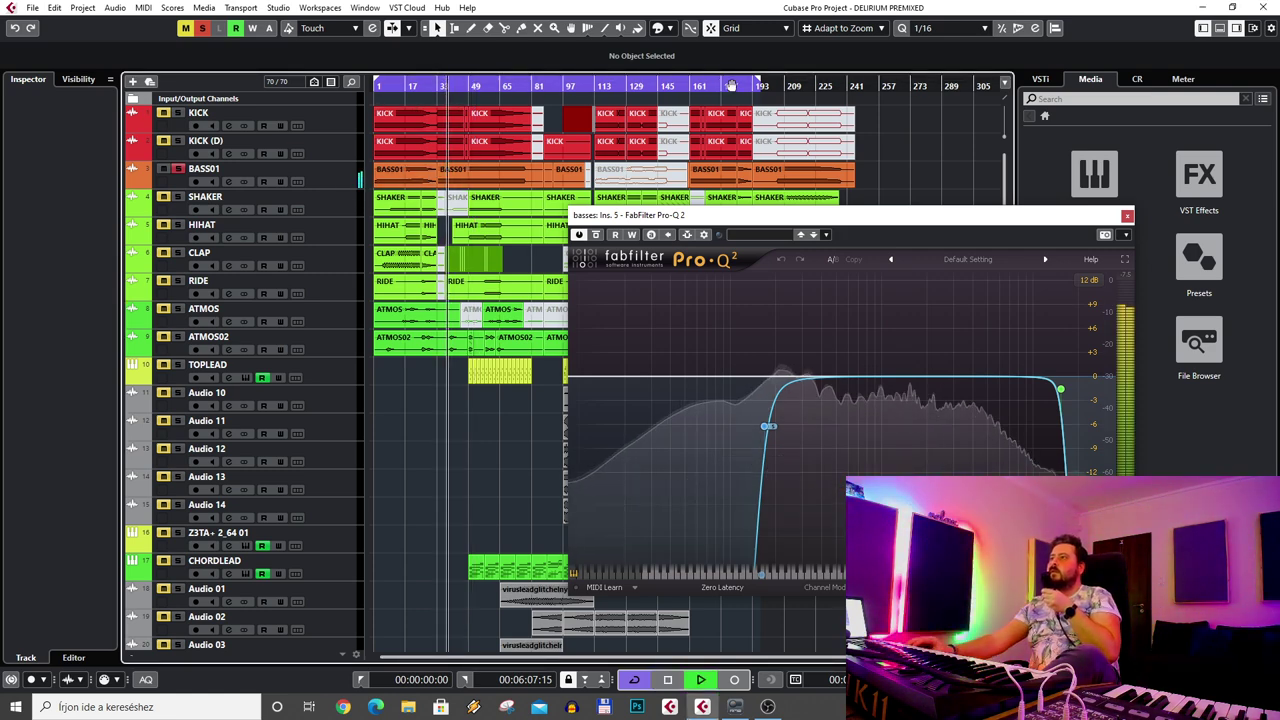
click(596, 234)
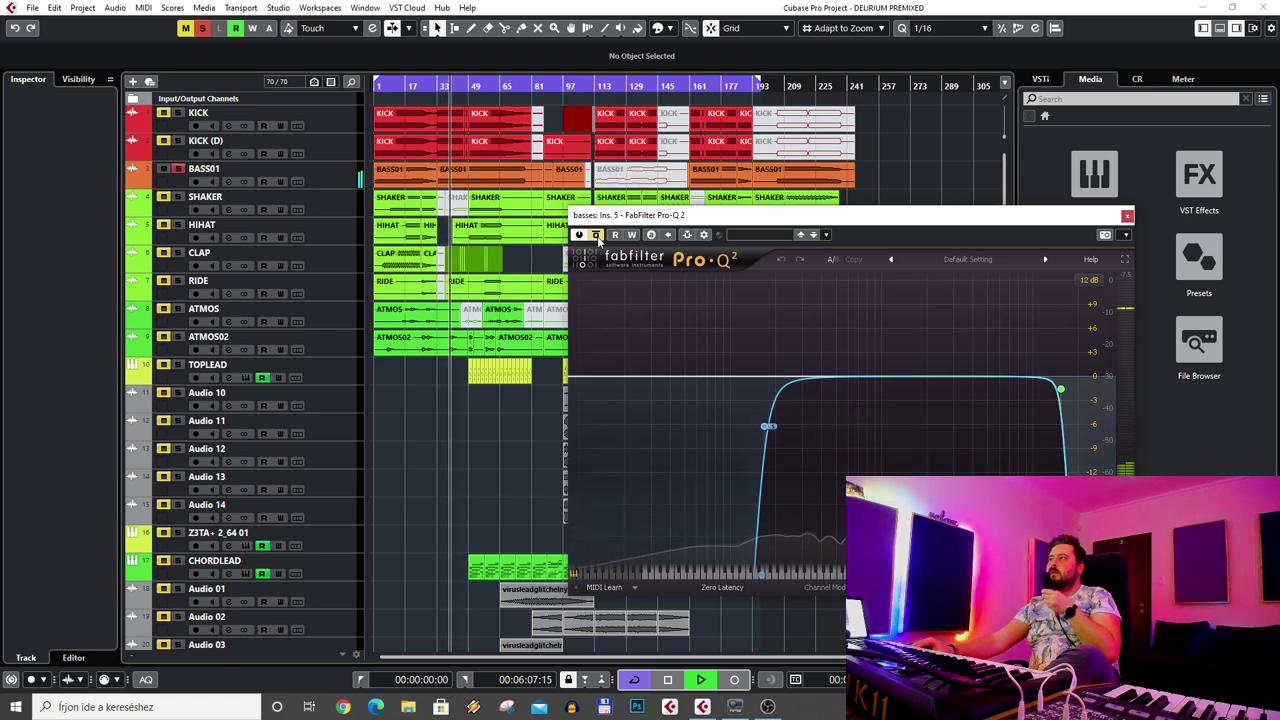
click(597, 236)
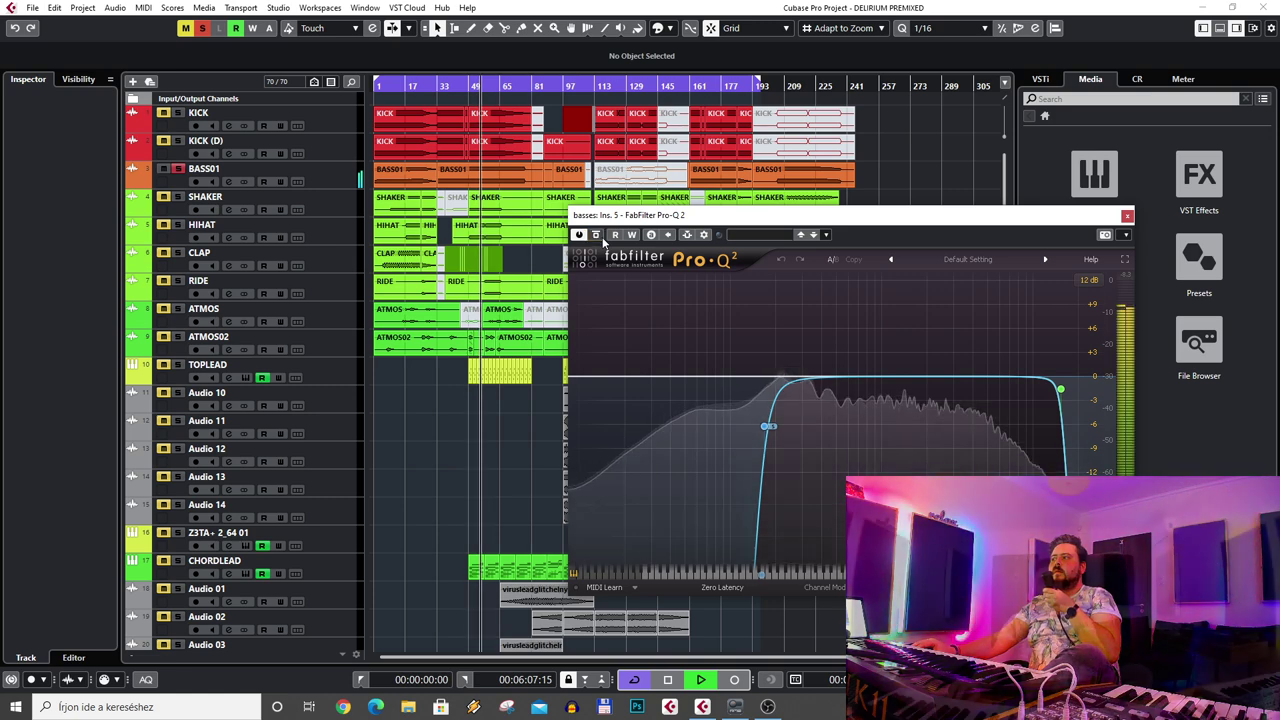
key(space)
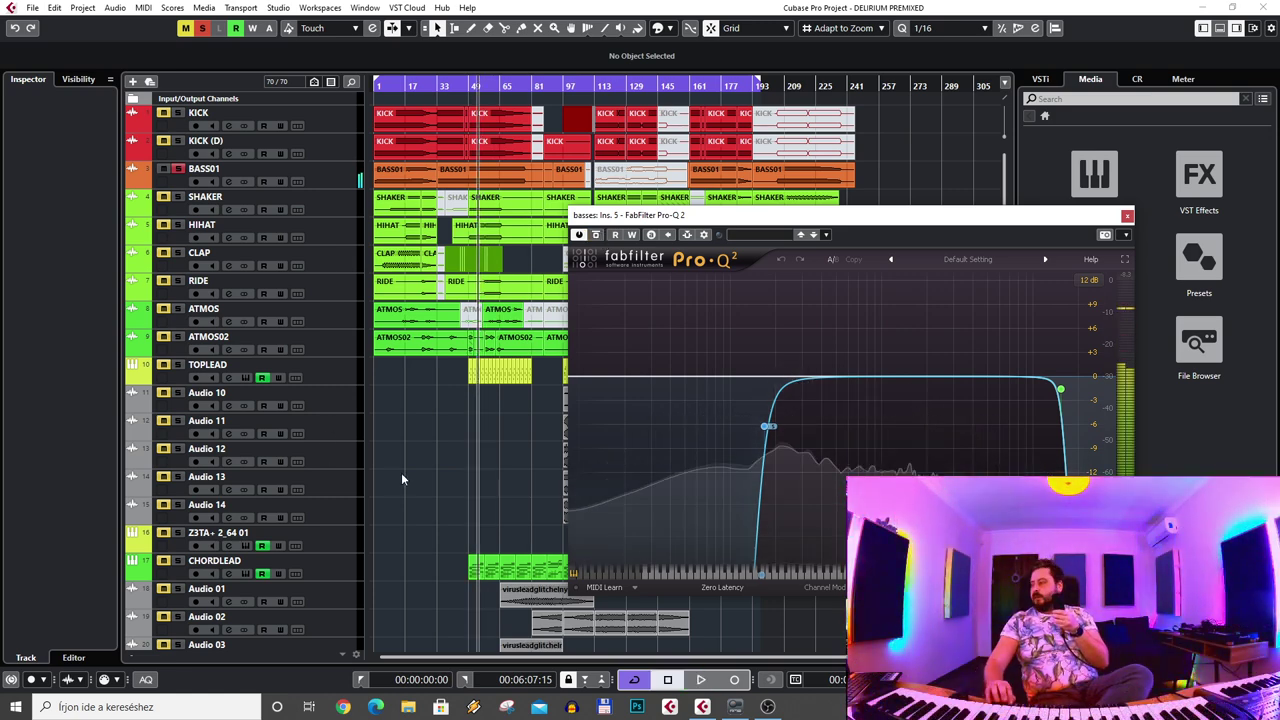
- Deactivate the basses solo and display the list of group tracks
scroll(432, 409, down, 15)
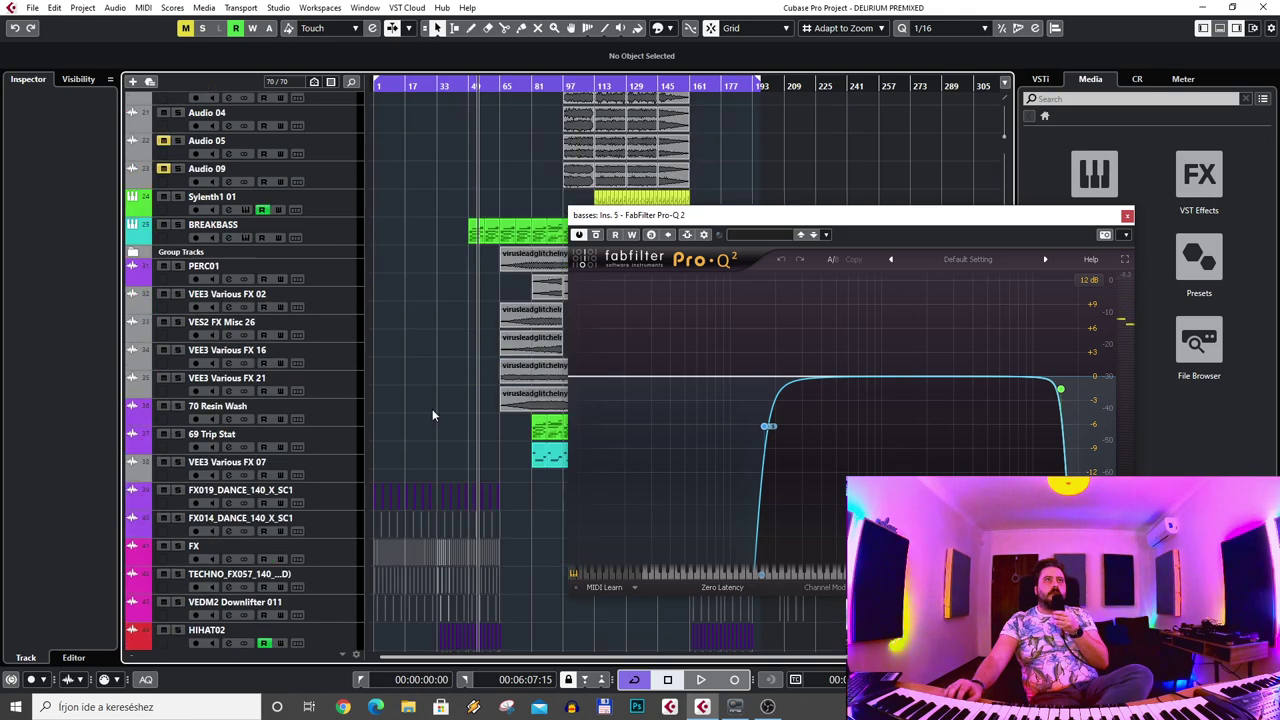
scroll(172, 342, up, 7)
scroll(172, 342, up, 4)
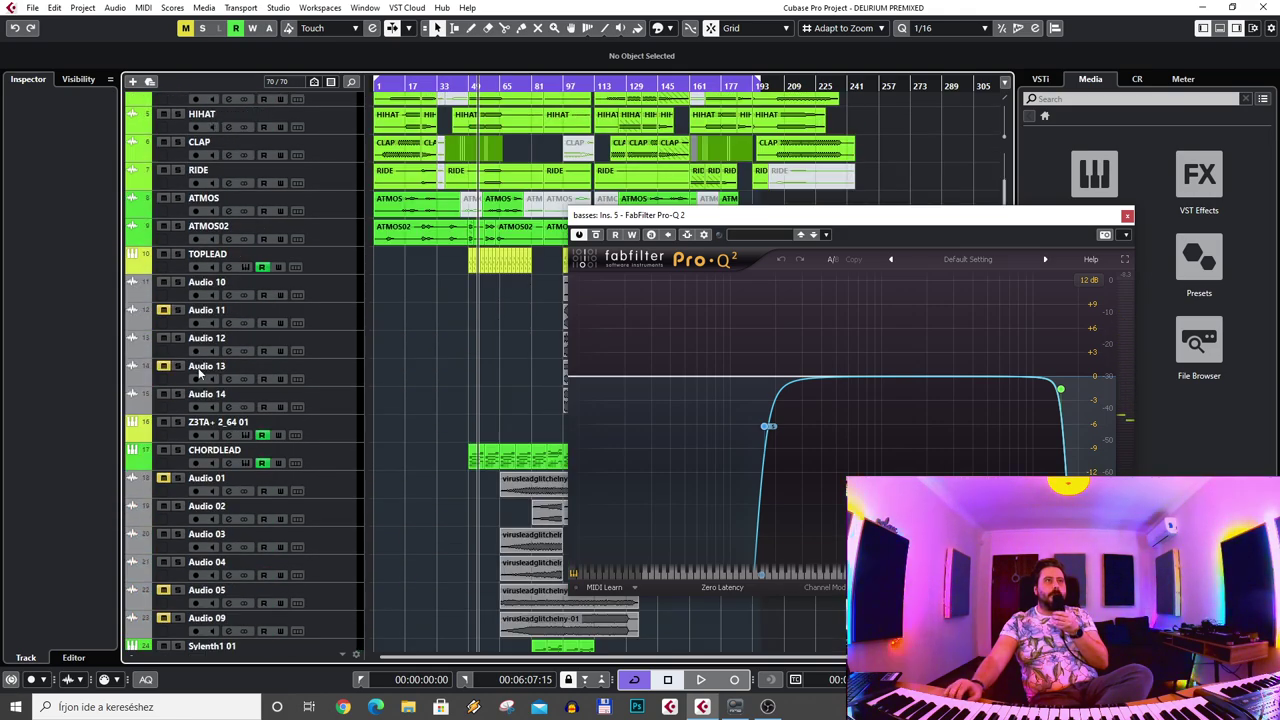
scroll(204, 473, down, 18)
scroll(204, 473, up, 10)
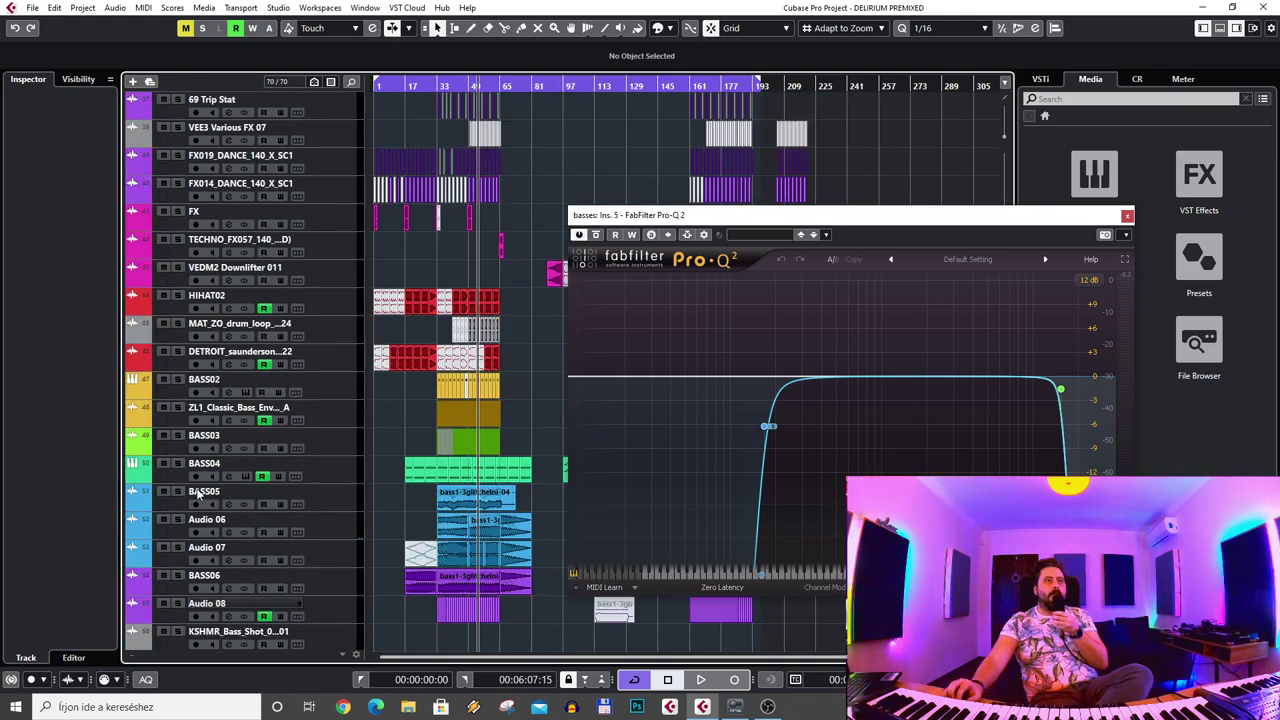
click(160, 365)
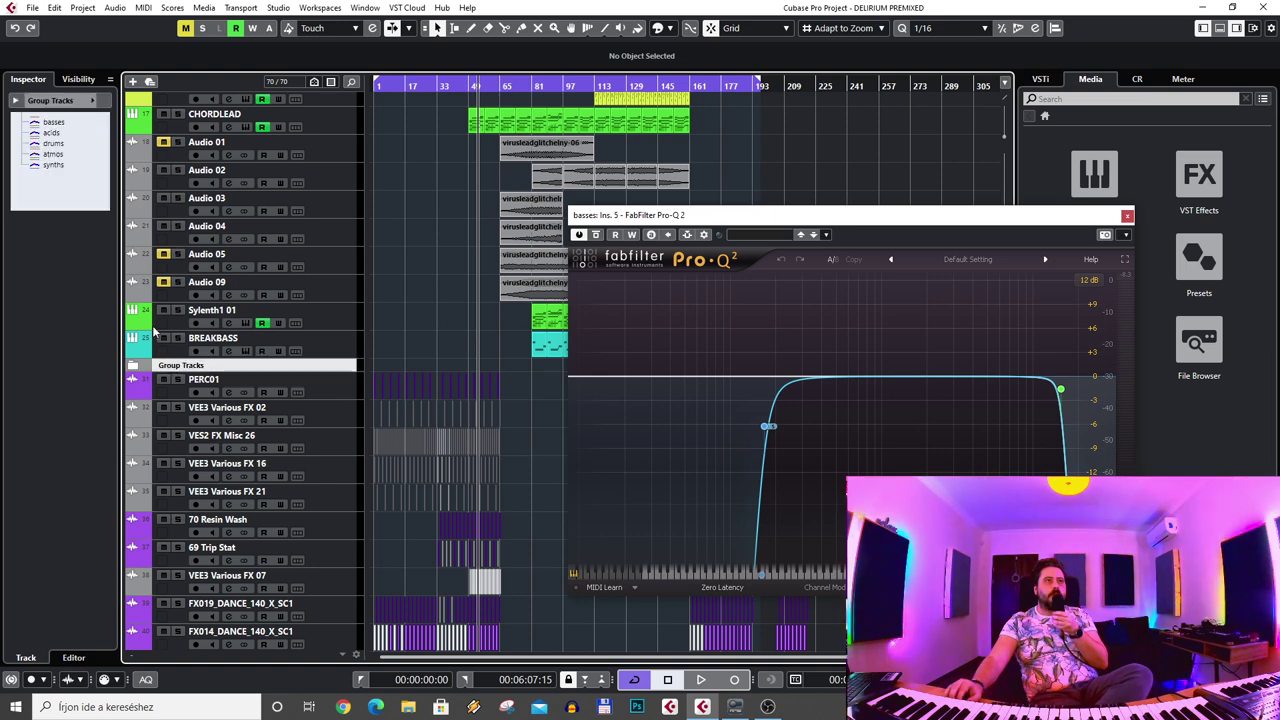
- Solo the acids group and play the arrangement from around bar 125
click(51, 132)
click(35, 243)
key(space)
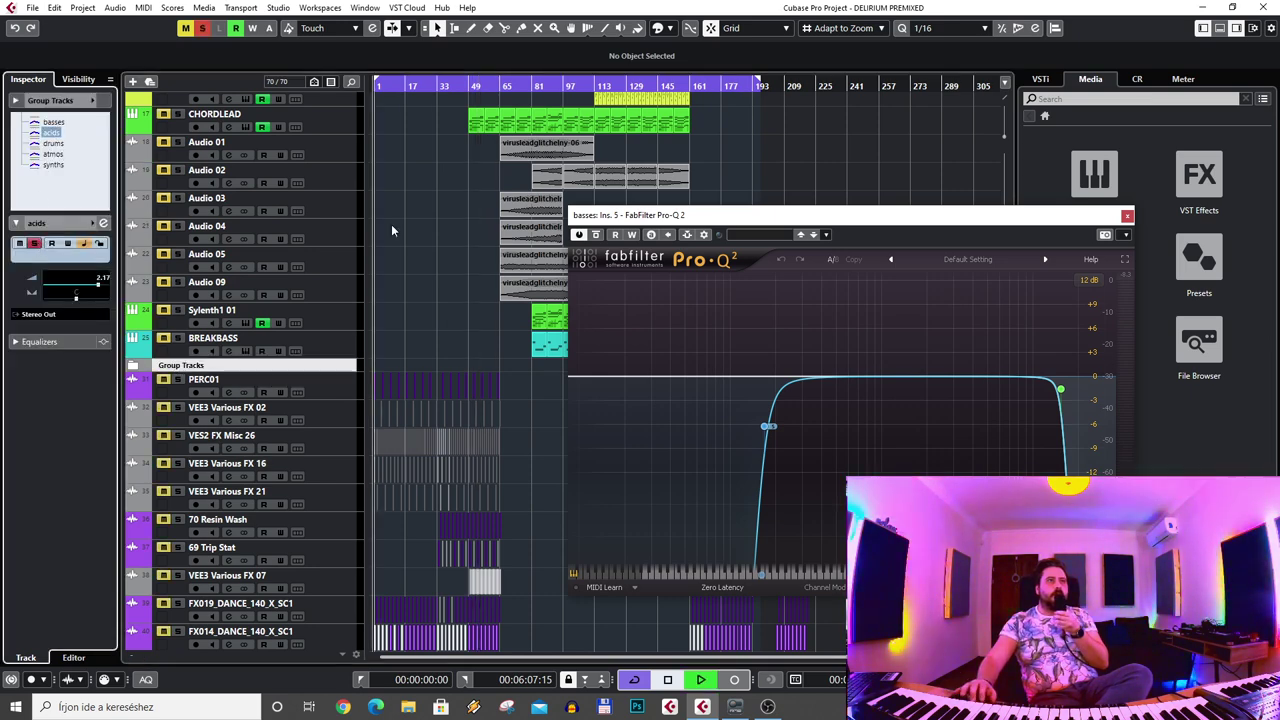
scroll(391, 224, up, 5)
scroll(391, 224, up, 2)
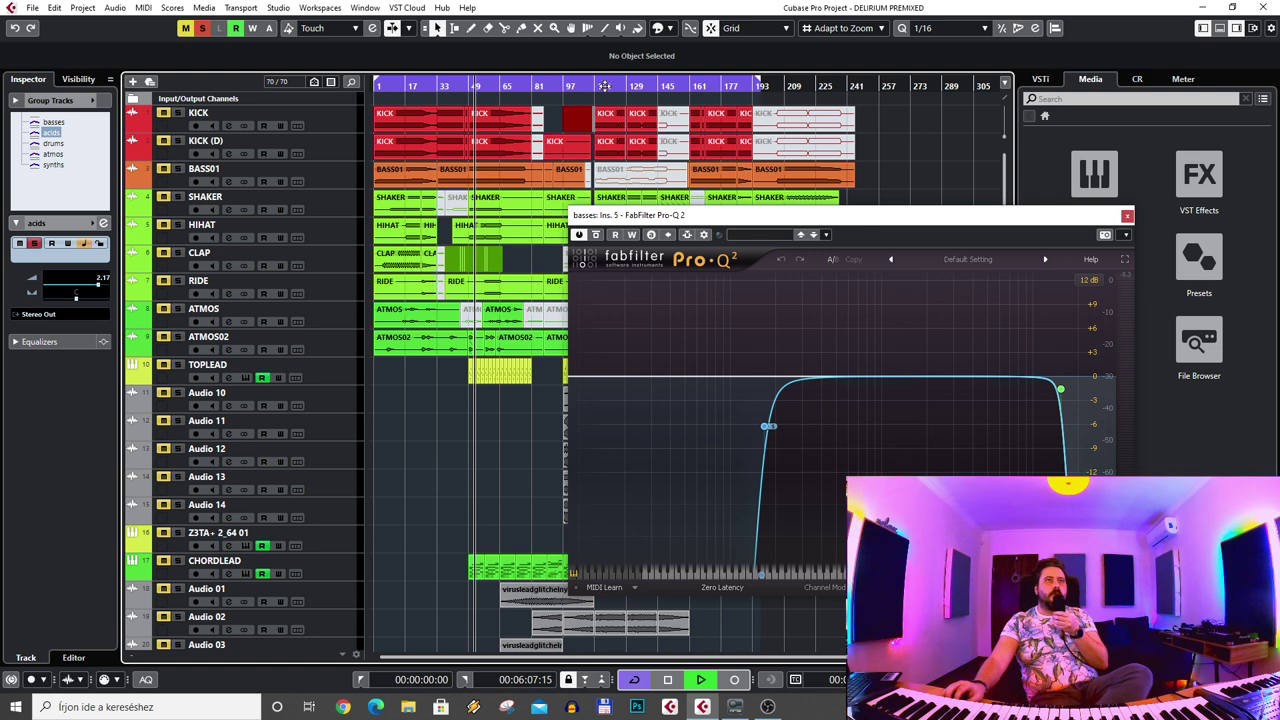
click(621, 88)
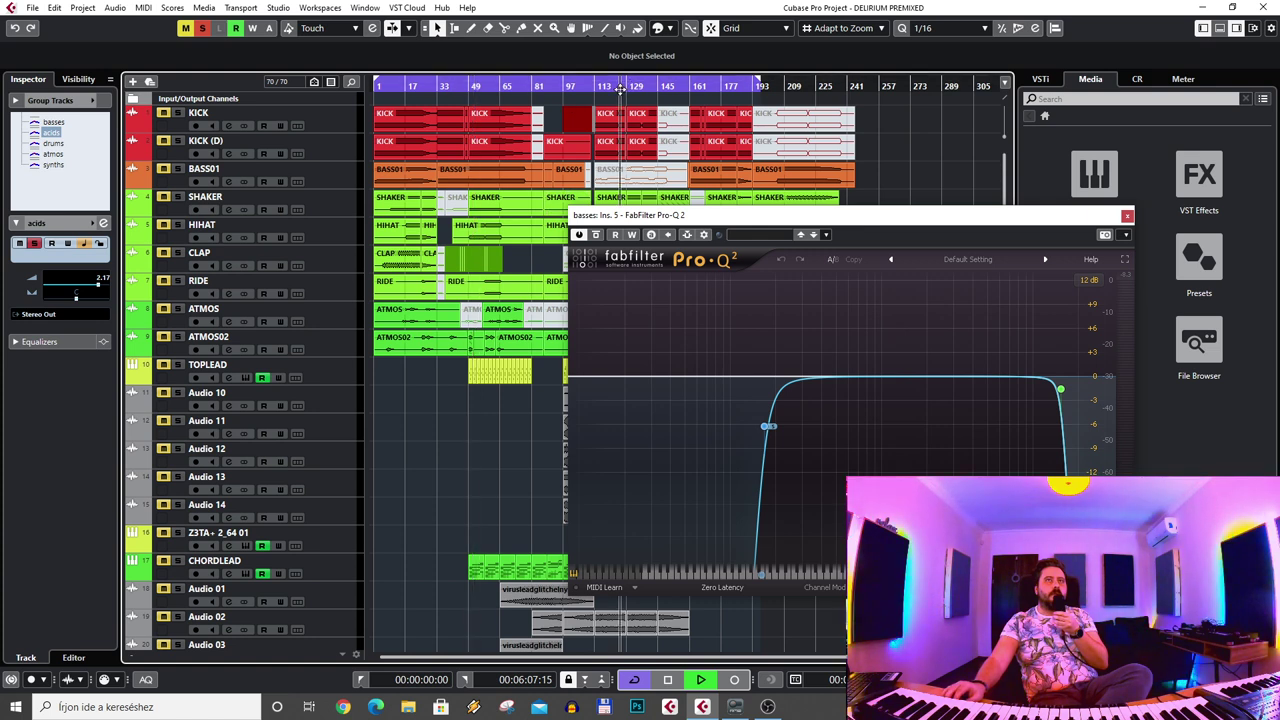
- Play the soloed drums group from around bar 54 and open its channel settings
click(53, 143)
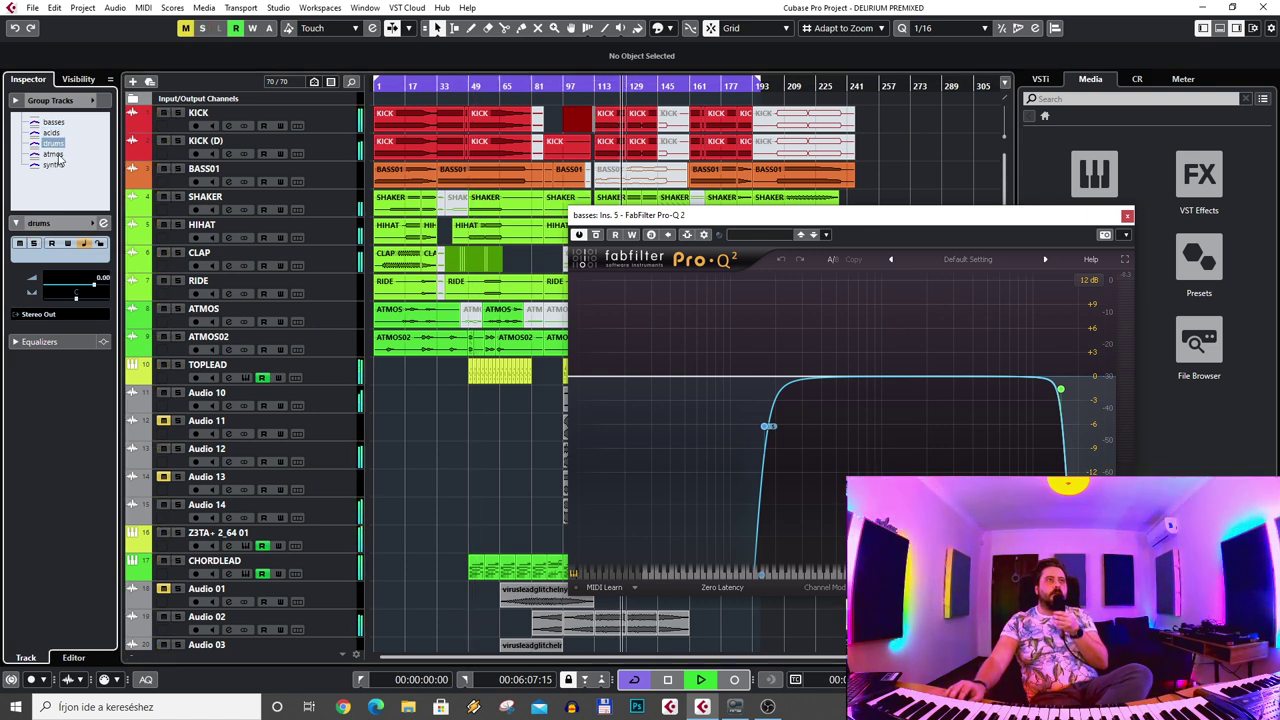
click(480, 88)
key(e)
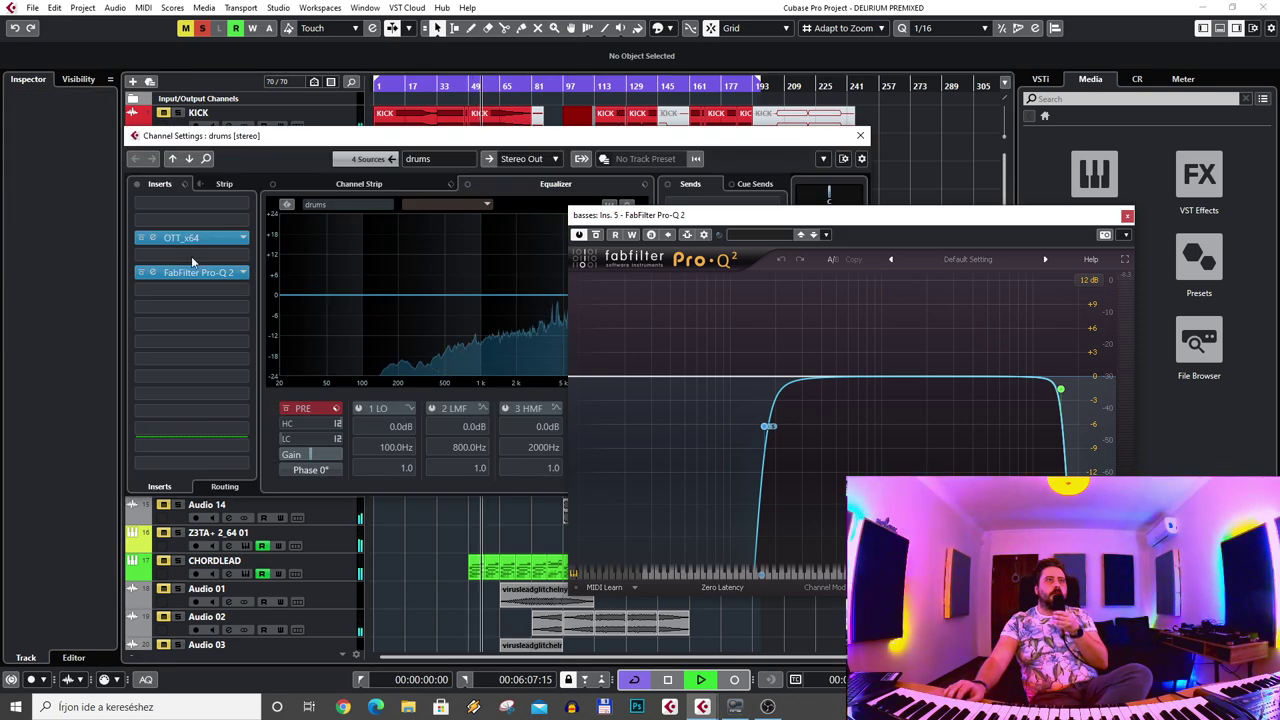
- Turn off the OTT_x64 insert of the drums group and show its FabFilter Pro-Q 2 insert
click(158, 240)
click(155, 246)
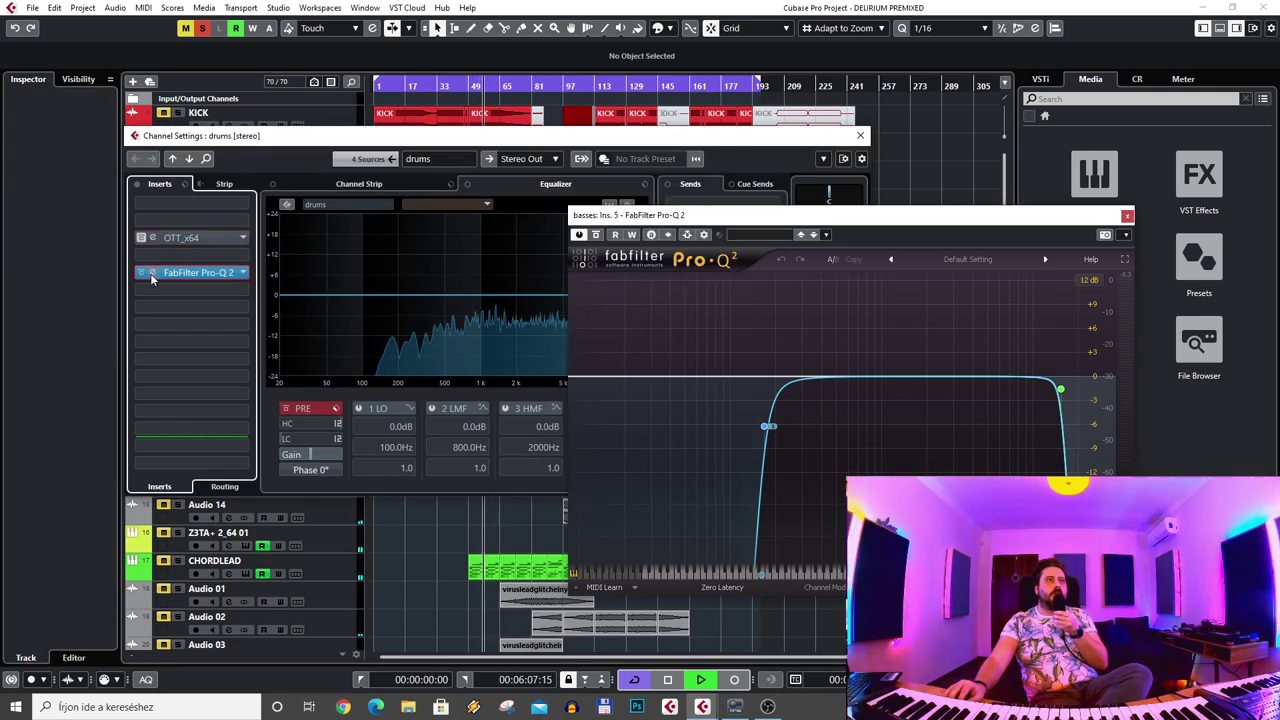
click(150, 273)
click(752, 241)
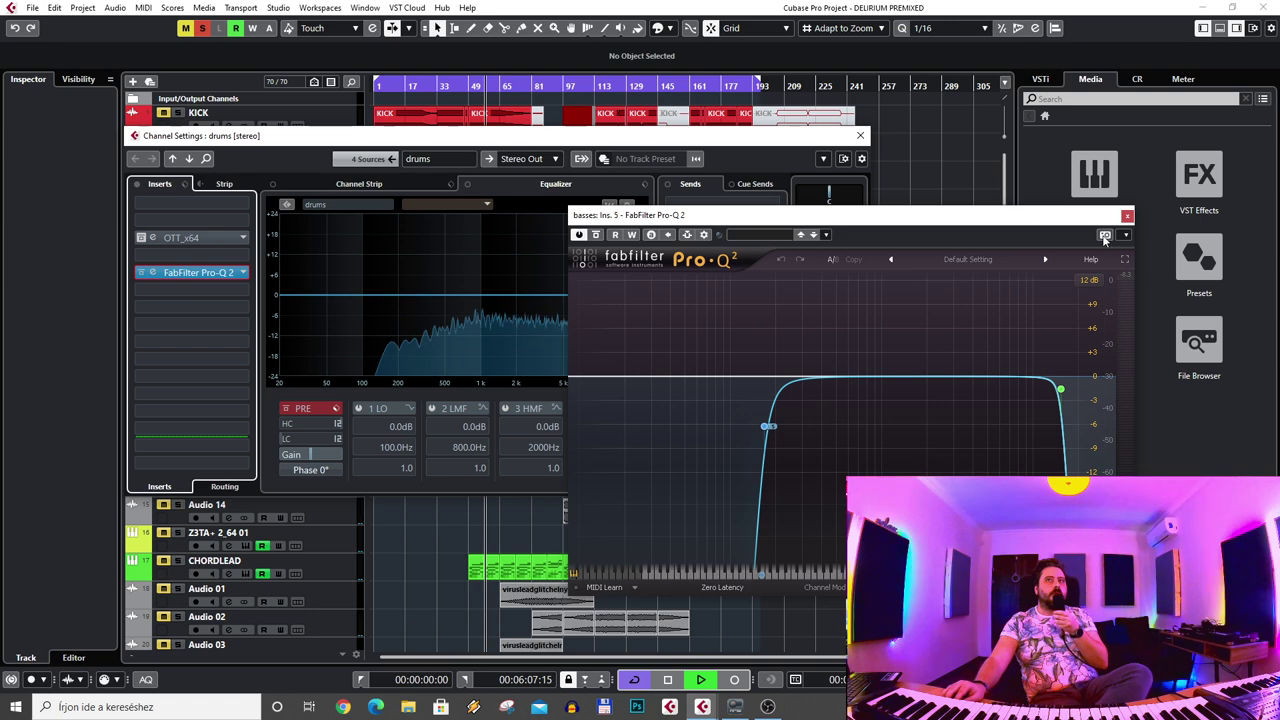
click(195, 274)
drag(494, 240, 887, 258)
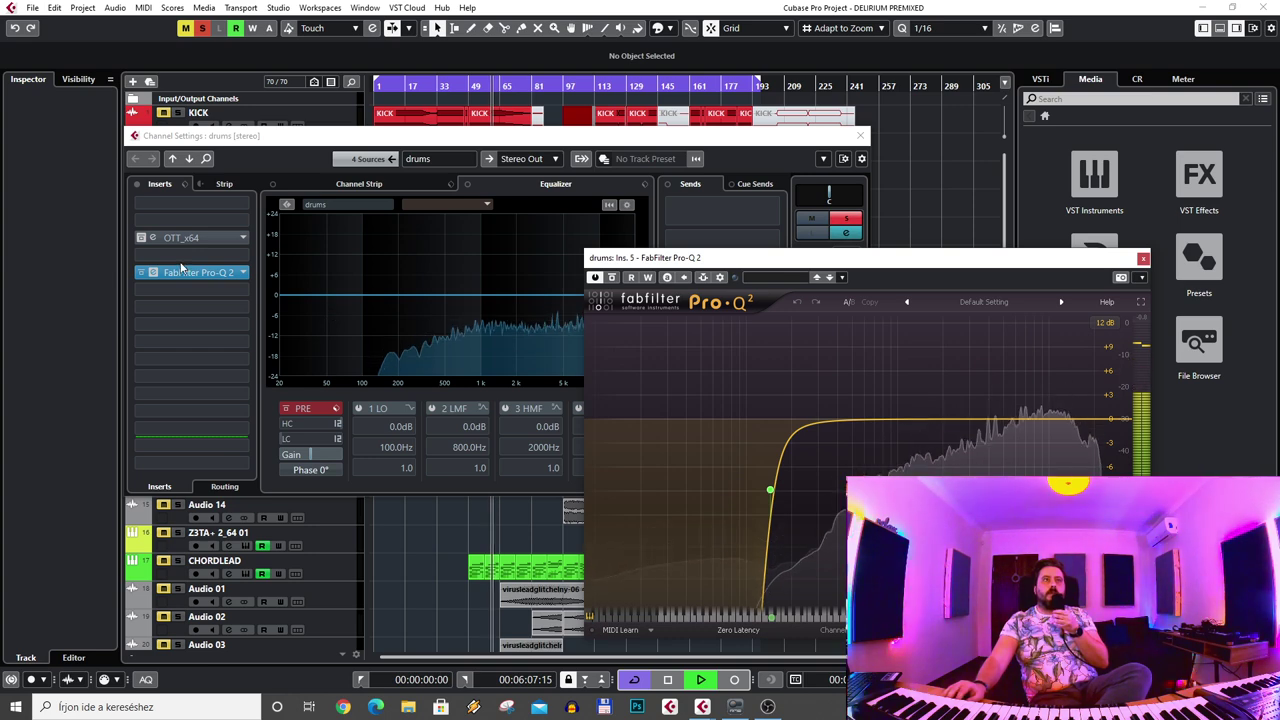
mouse_move(773, 500)
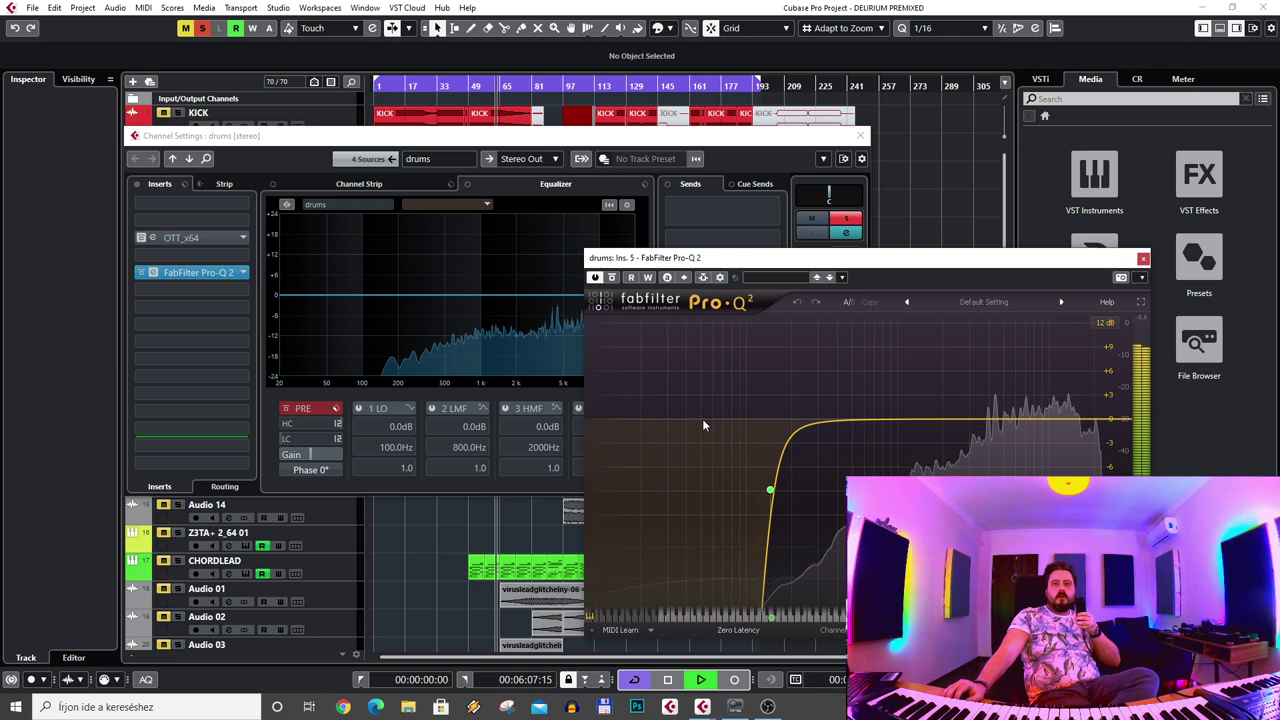
click(675, 680)
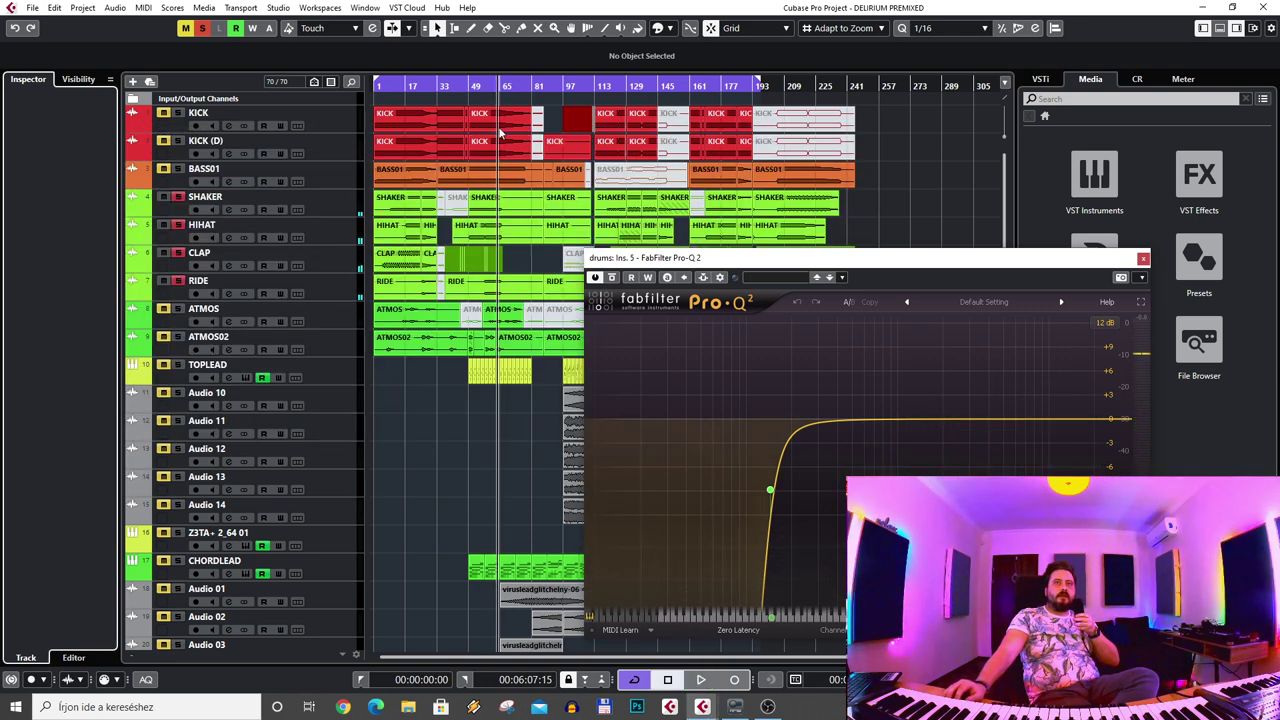
- Play the drums group from around bar 38 and compare the sound with its FabFilter Pro-Q 2 bypassed and active
click(478, 85)
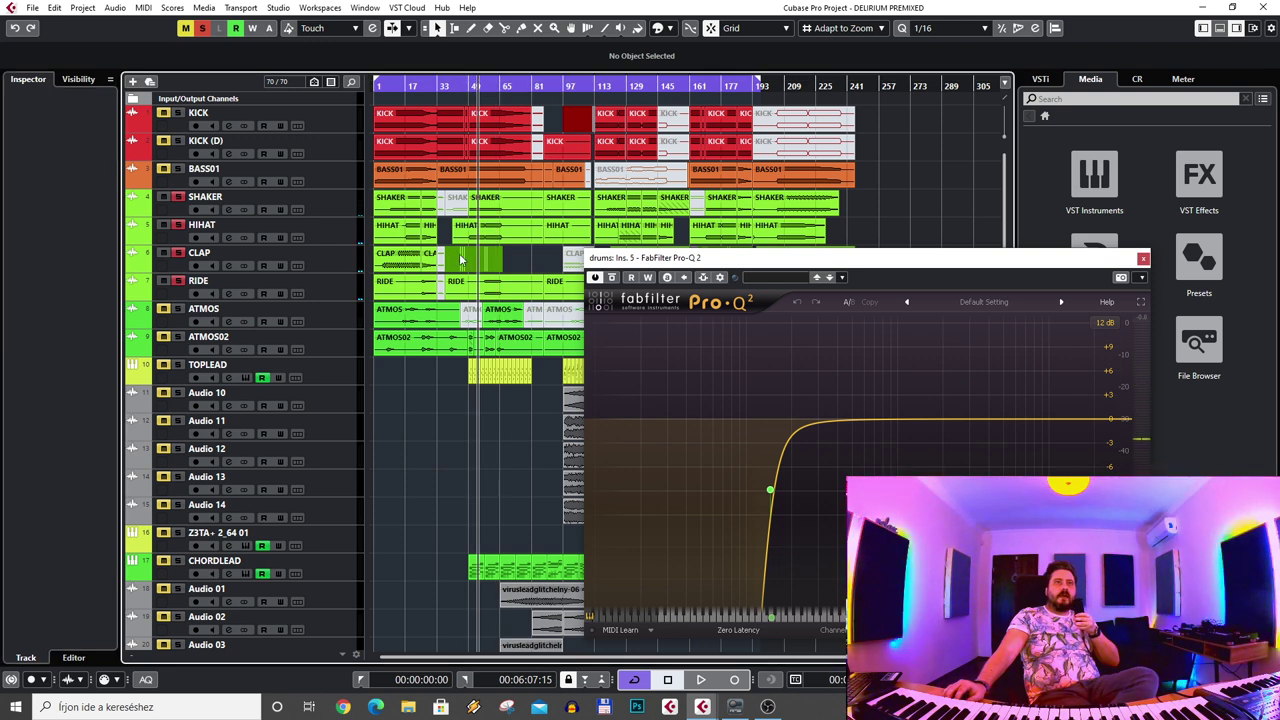
click(447, 85)
key(space)
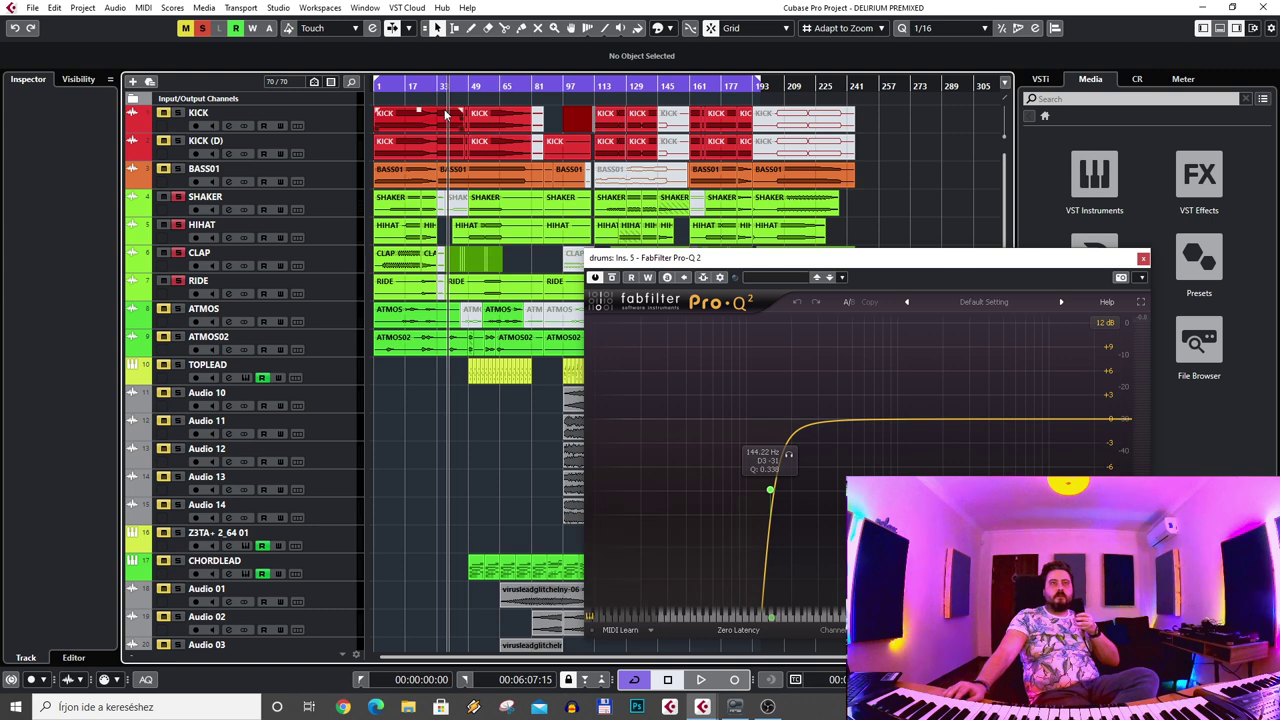
key(space)
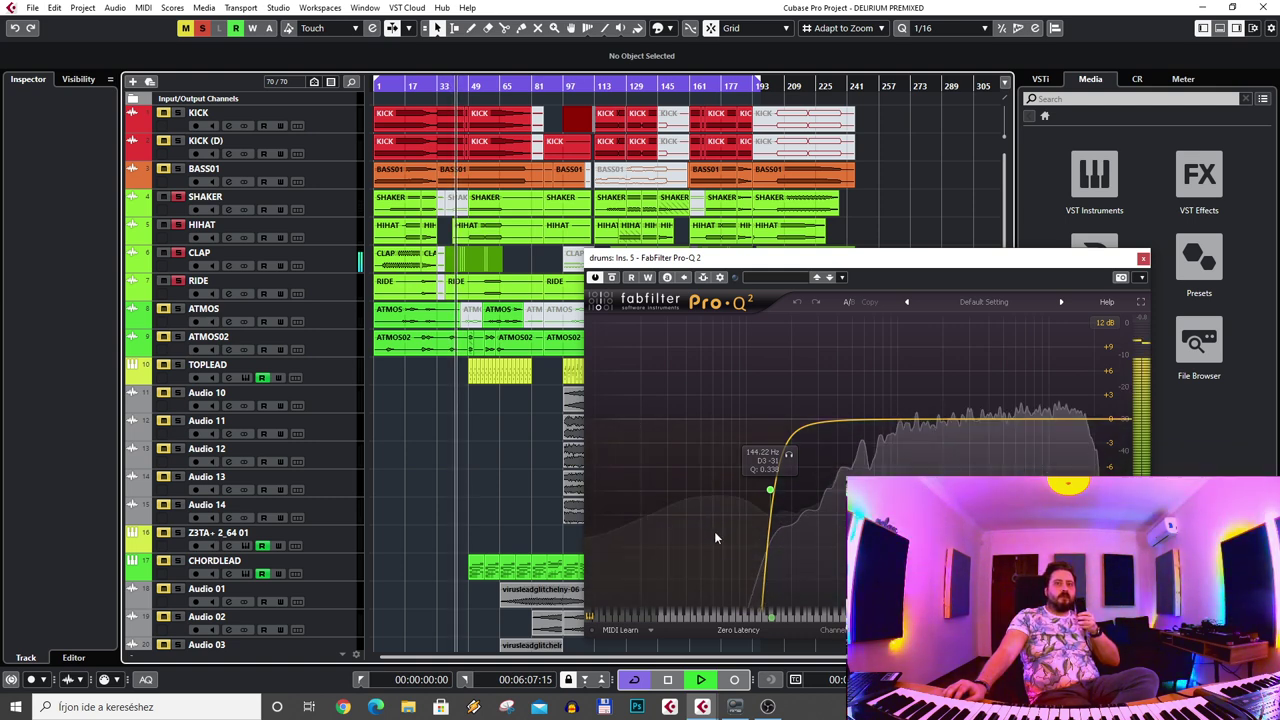
click(613, 278)
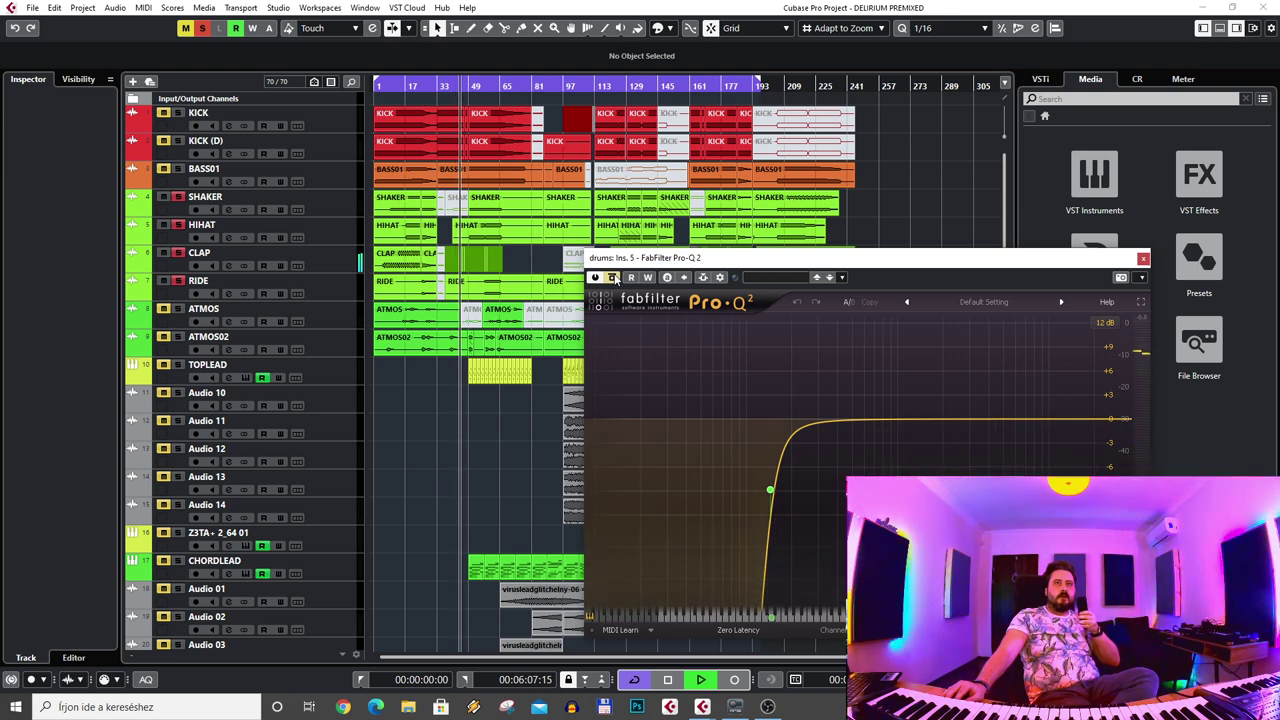
click(613, 278)
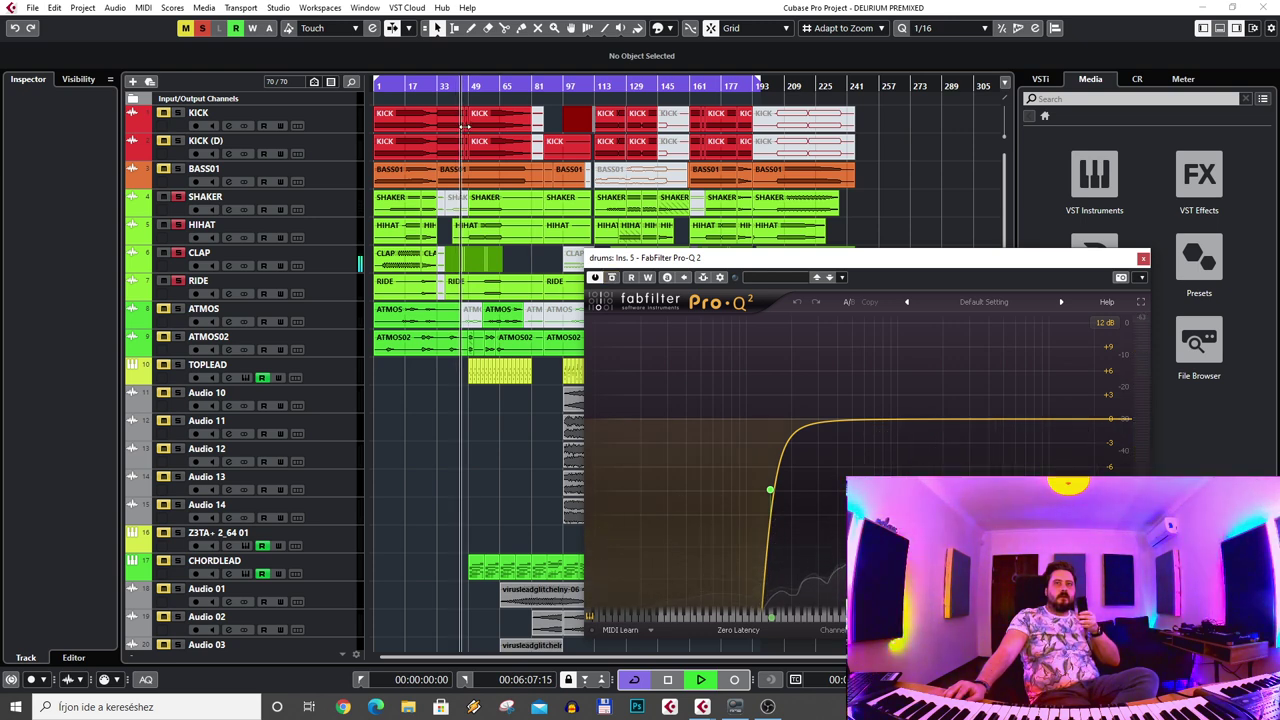
click(613, 278)
click(613, 278)
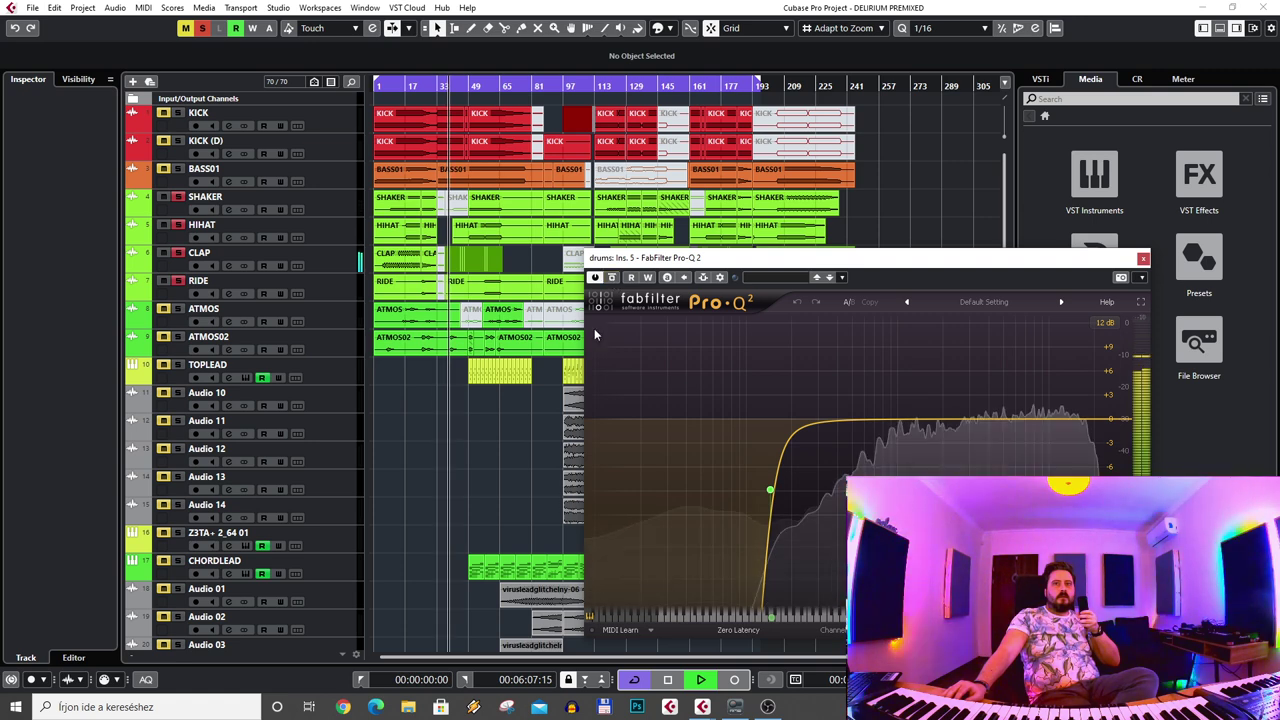
key(space)
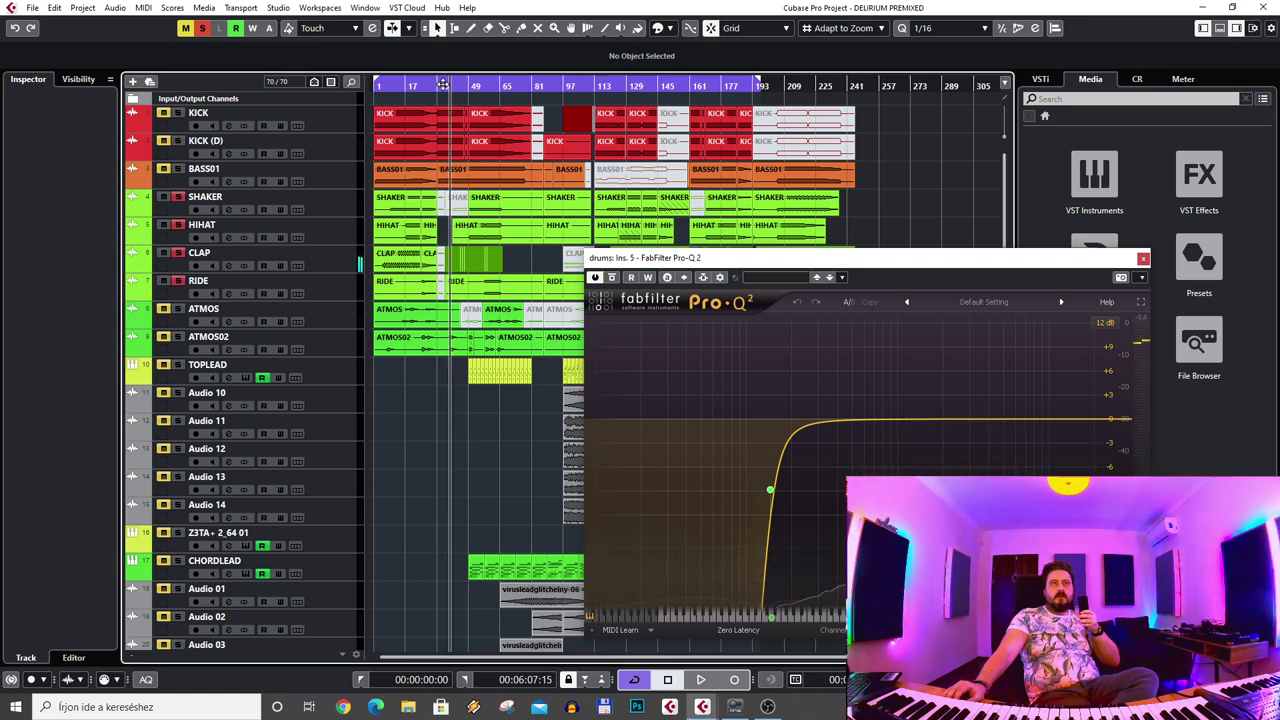
- Deactivate all solo states and look over the tracks in a closer view around bar 33
key(h)
key(h)
key(h)
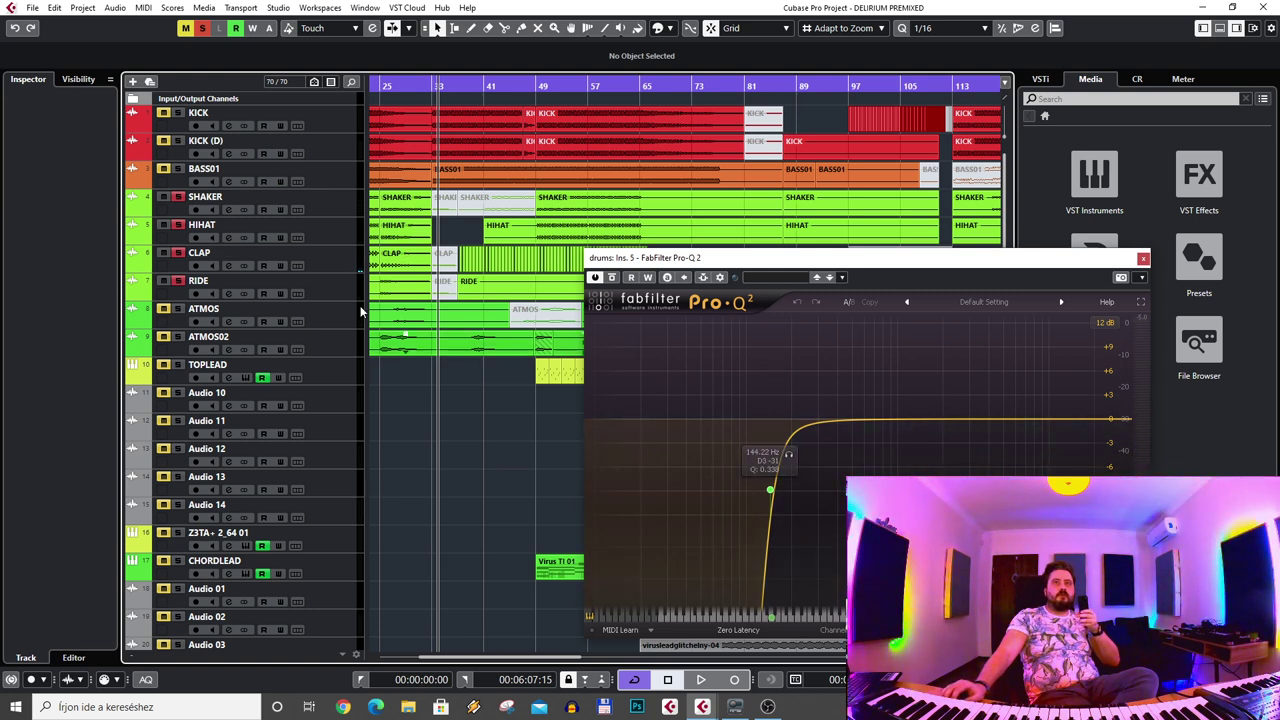
click(203, 28)
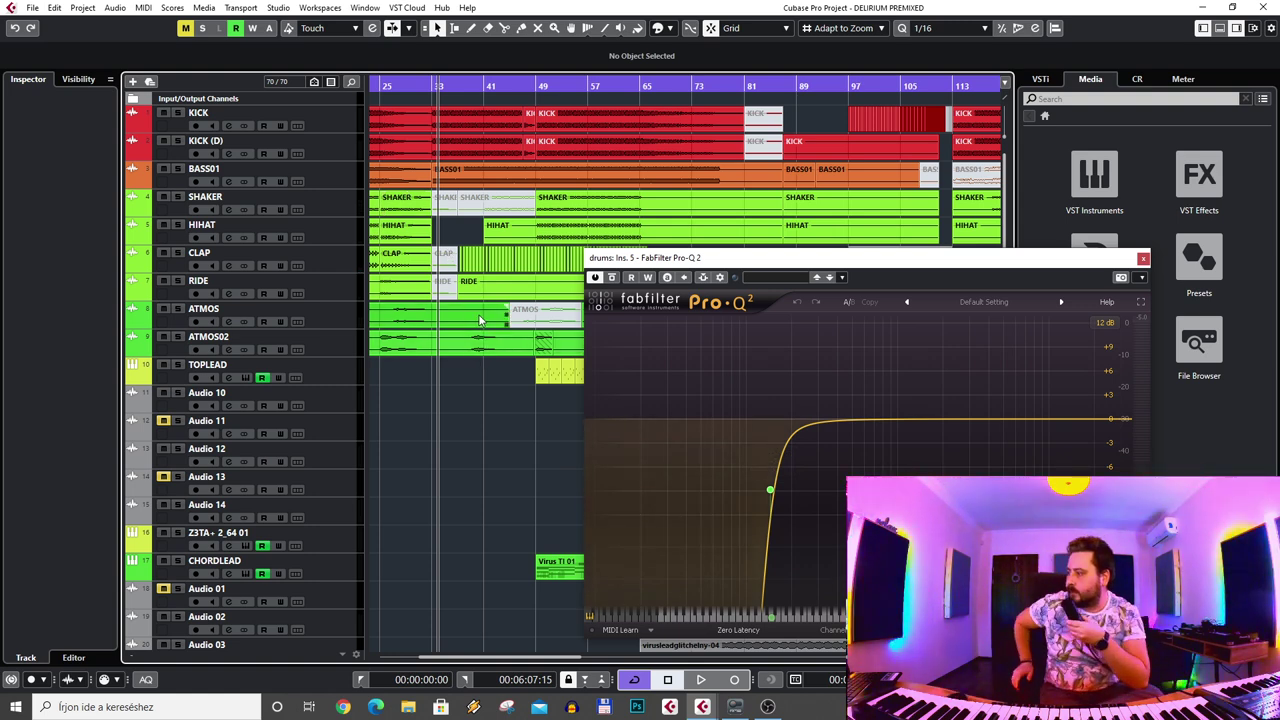
scroll(480, 340, down, 15)
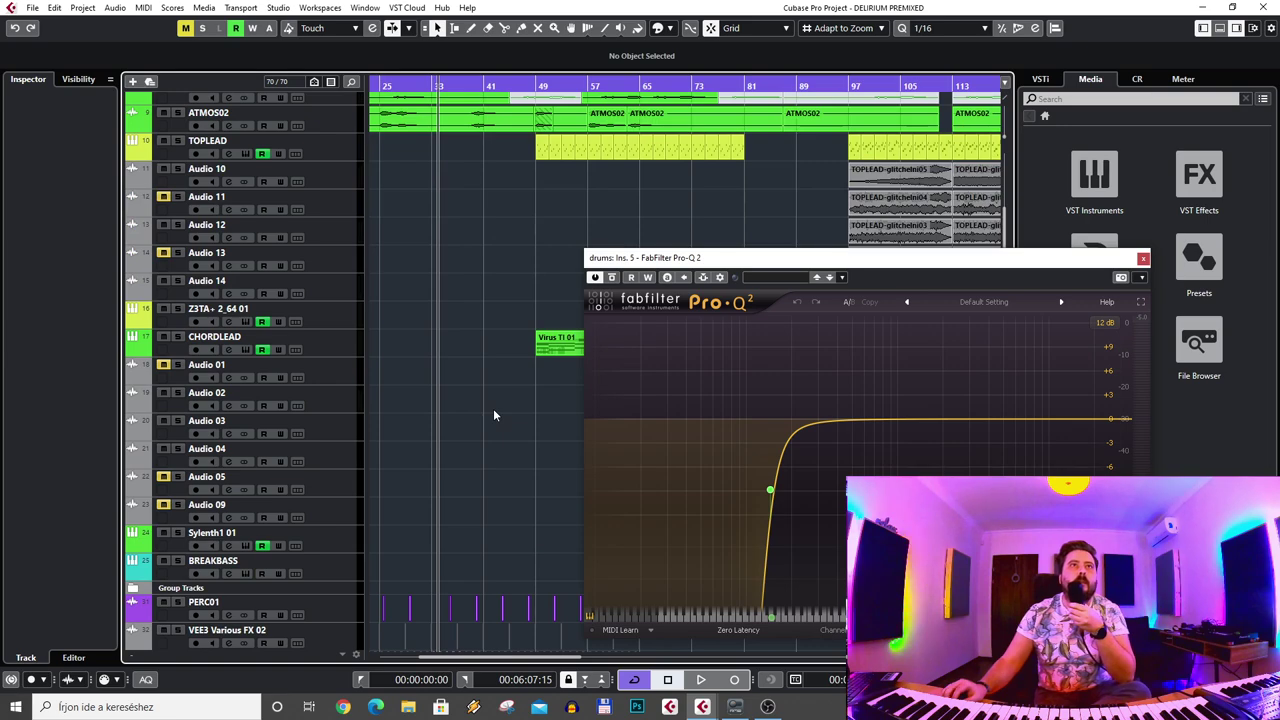
scroll(438, 311, up, 15)
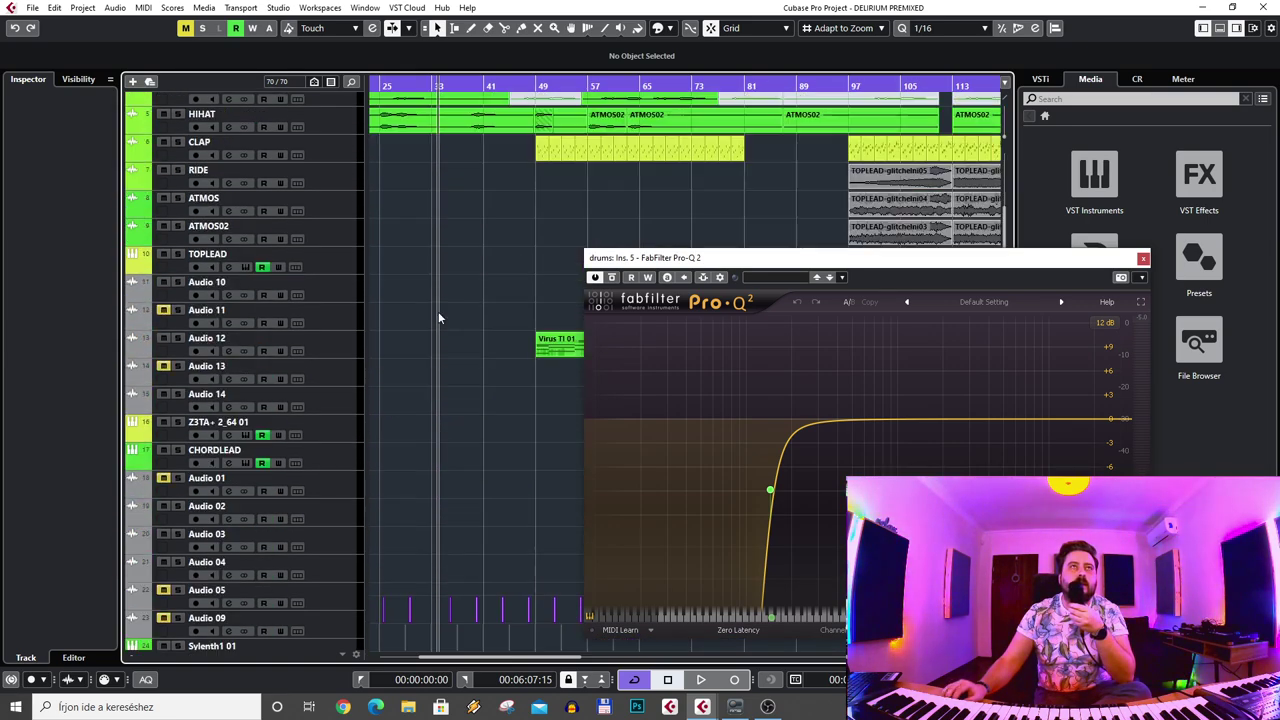
- Show the KICK track's basic settings, close the FabFilter Pro-Q 2 window and close the DELIRIUM PREMIXED project without saving
key(Up)
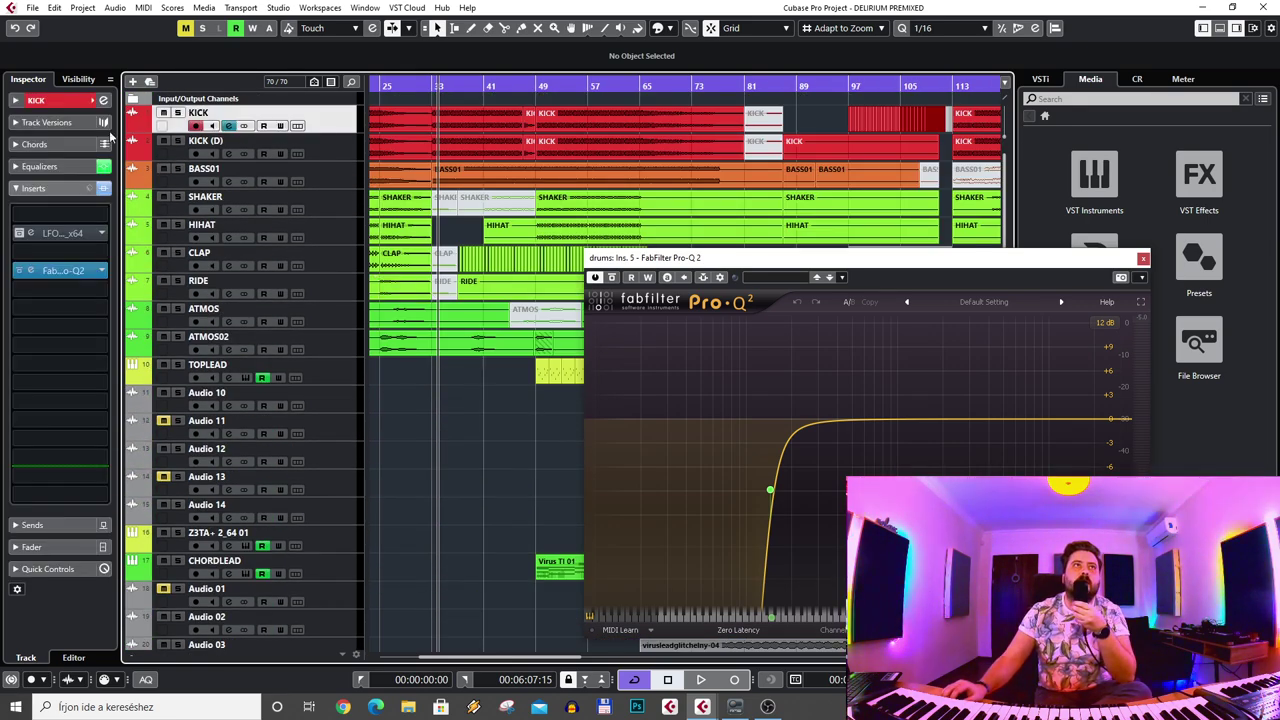
click(40, 100)
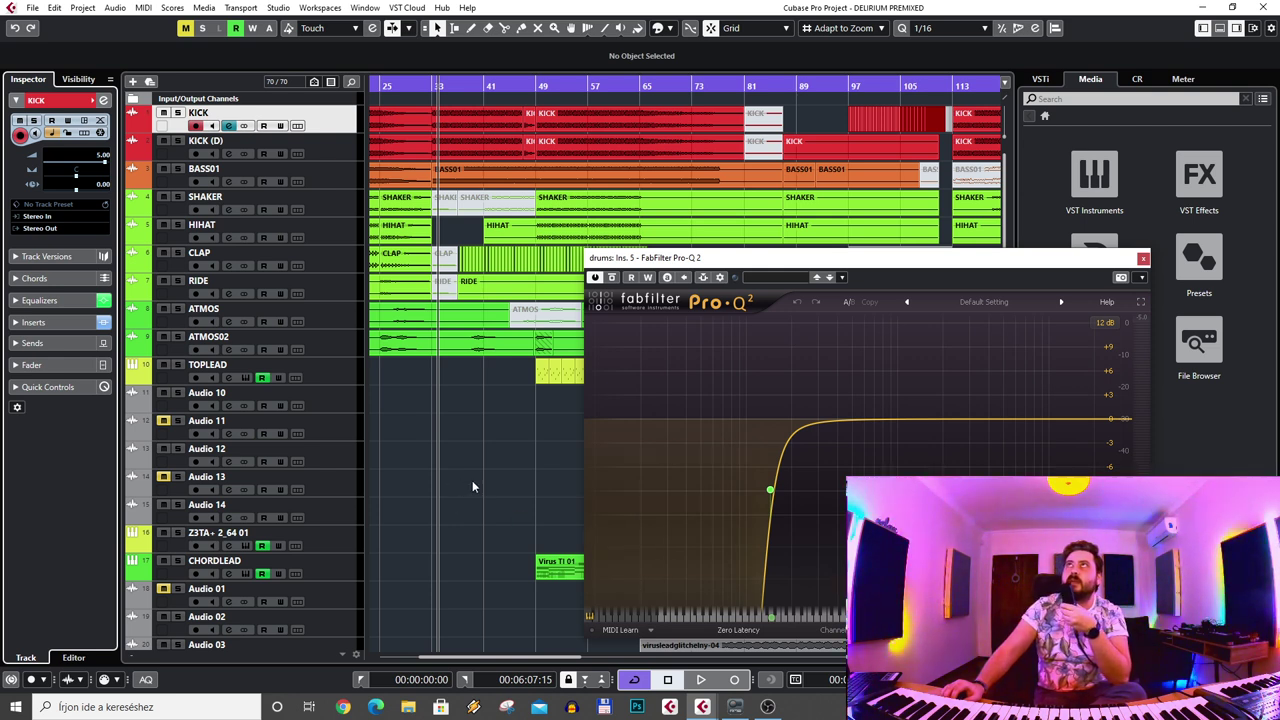
click(1144, 260)
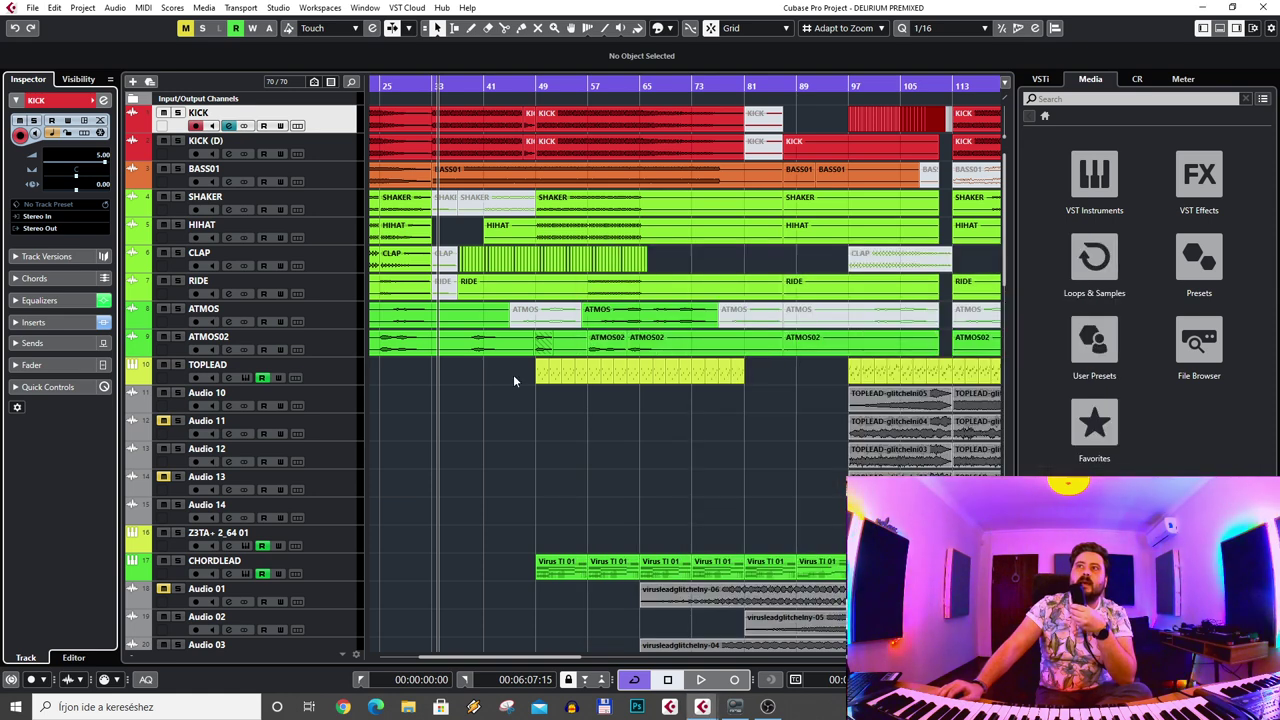
click(1271, 7)
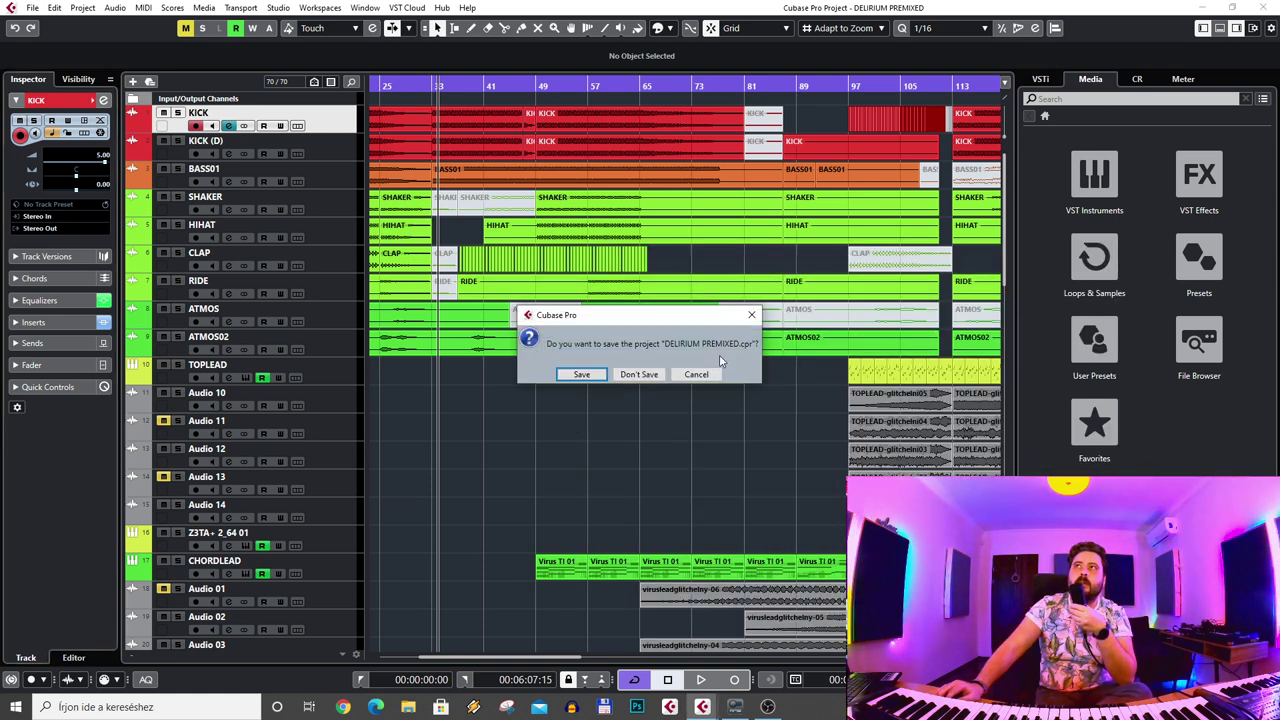
click(652, 377)
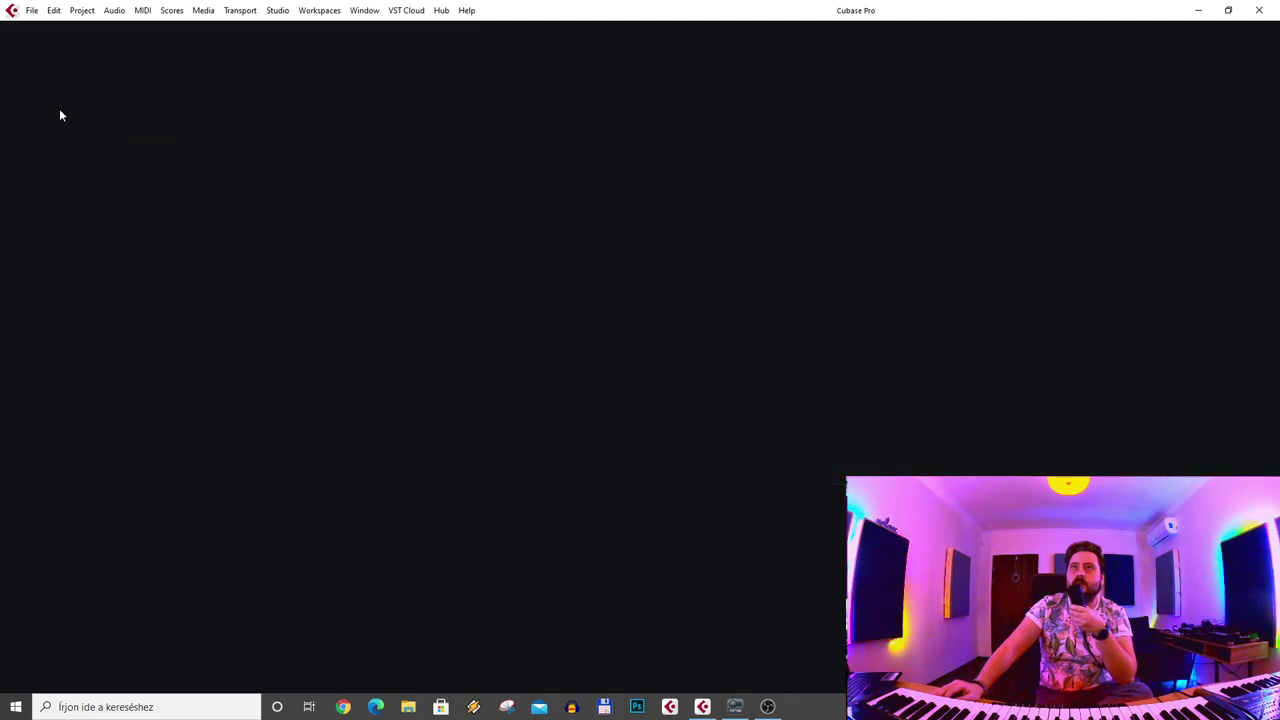
- Open the project DELIRIUM MIXED.cpr from the 2021.02 folder
click(33, 11)
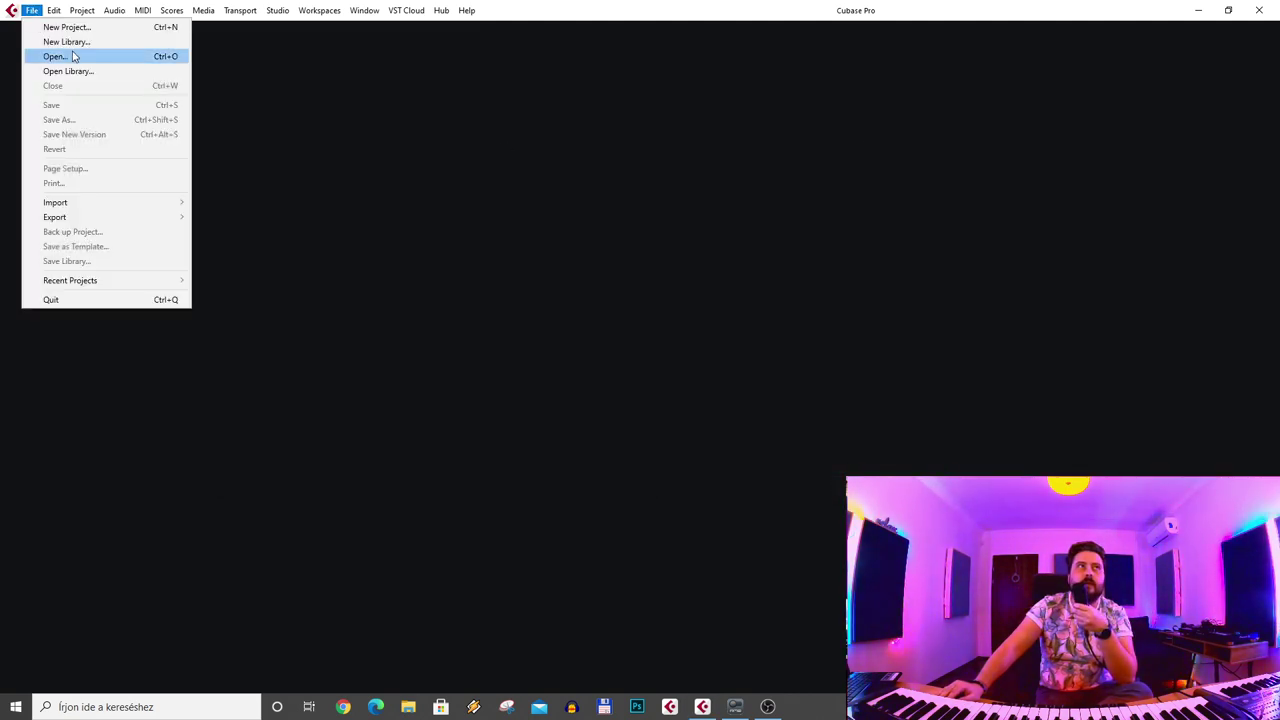
click(72, 55)
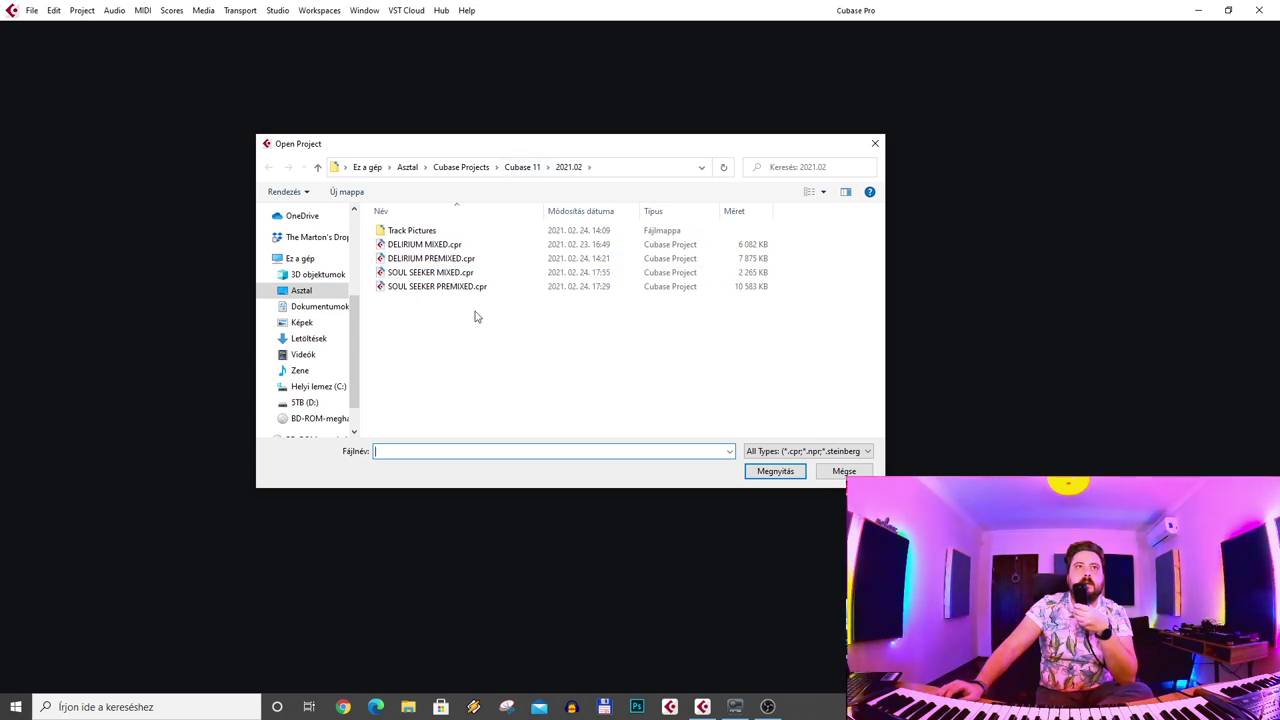
double_click(473, 259)
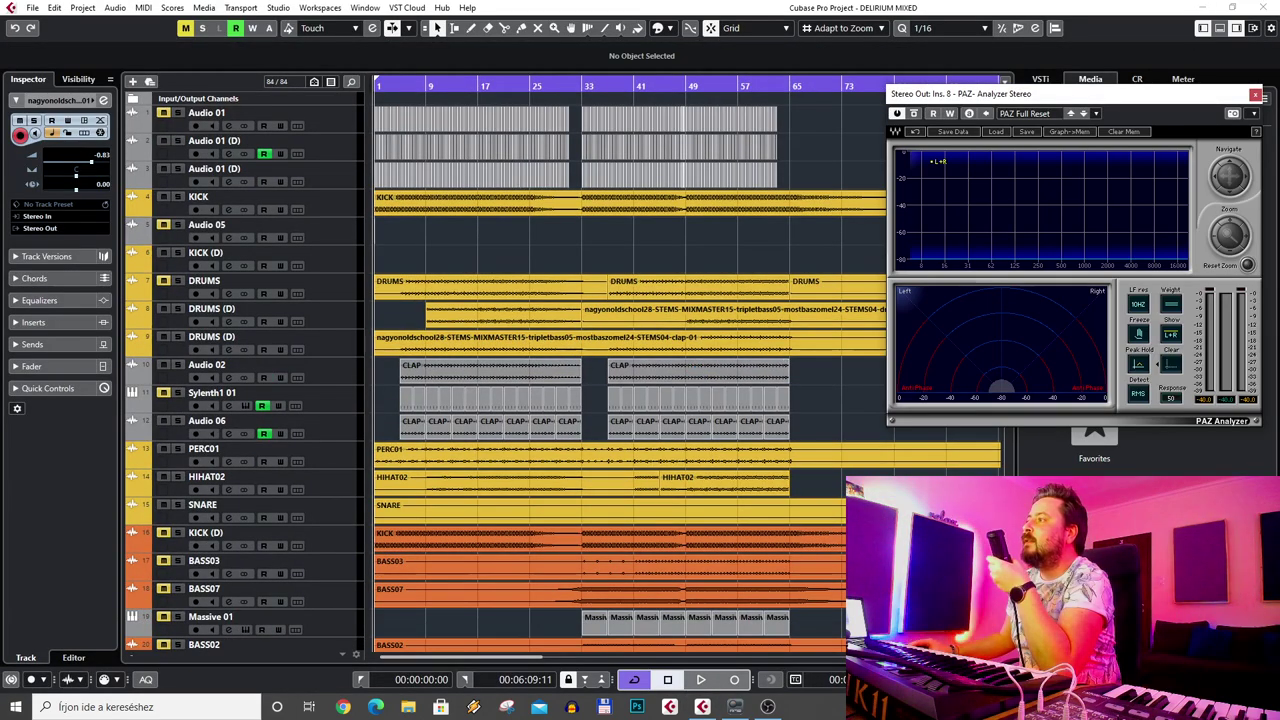
- Look over the whole arrangement of the DELIRIUM MIXED project, from the kick and drum tracks to the FX and sweep tracks
key(shift+f)
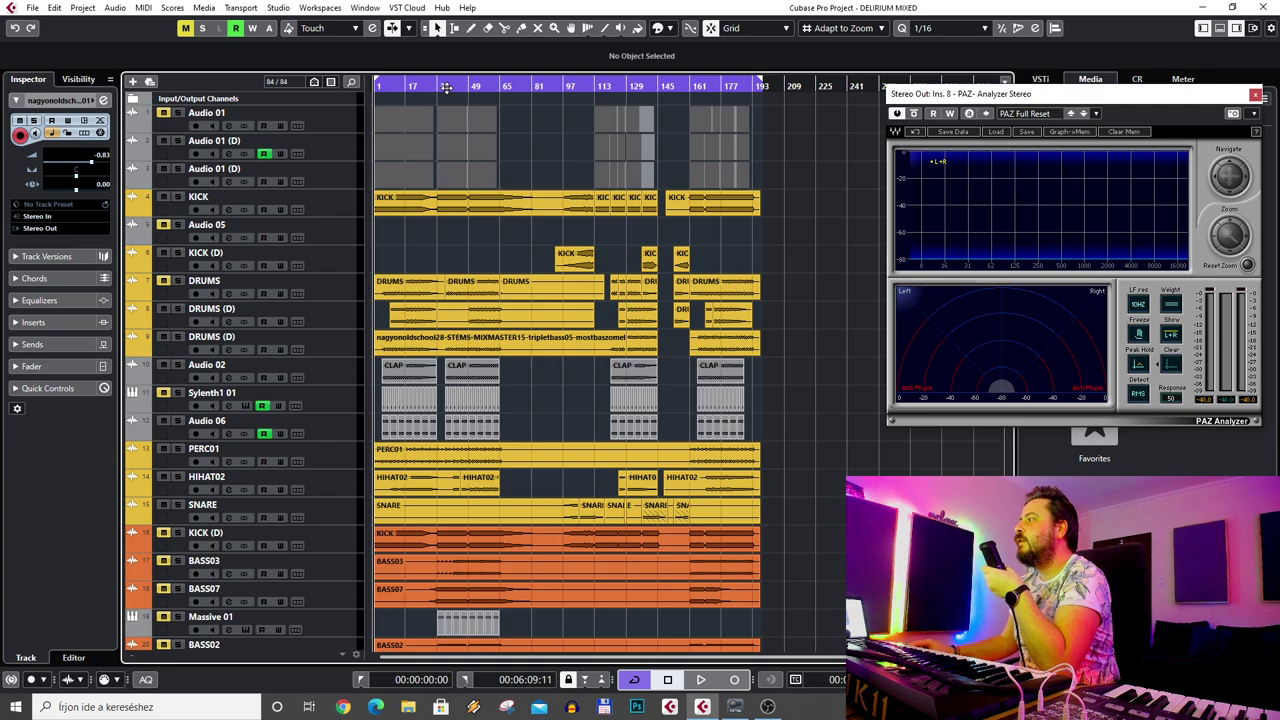
key(h)
key(h)
key(h)
scroll(569, 297, down, 10)
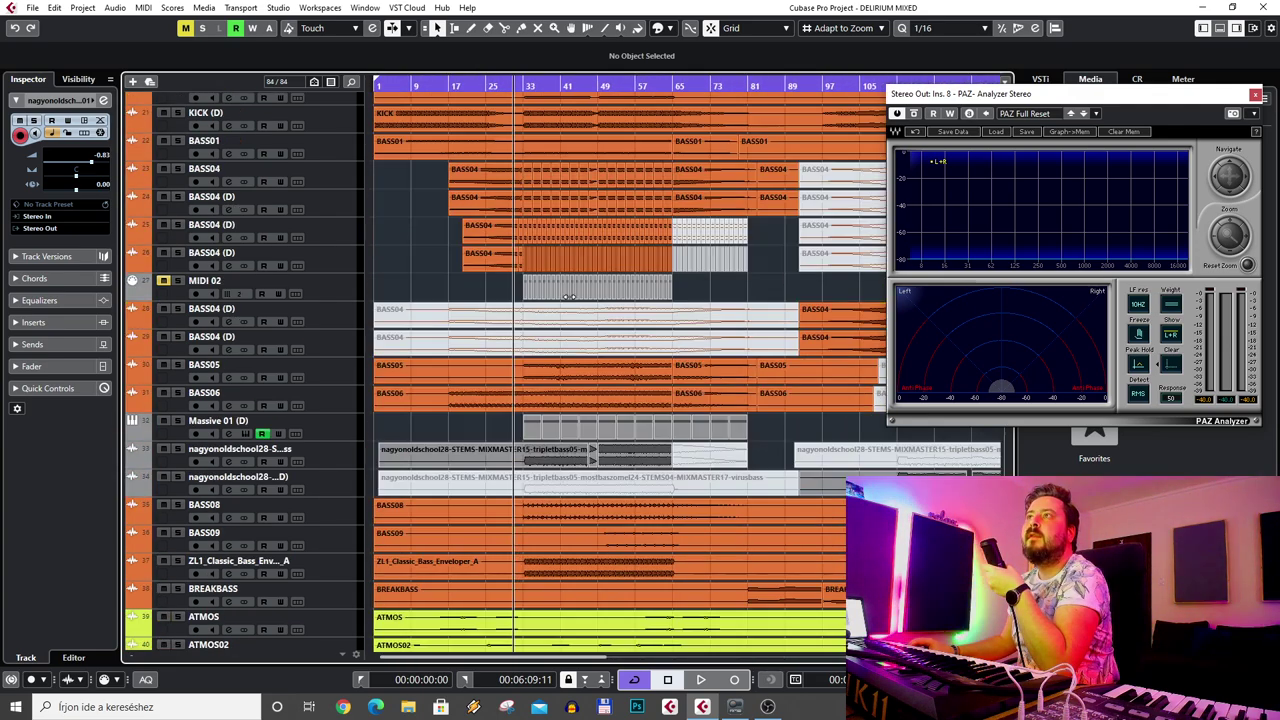
scroll(564, 308, down, 10)
scroll(564, 308, up, 15)
scroll(570, 323, down, 10)
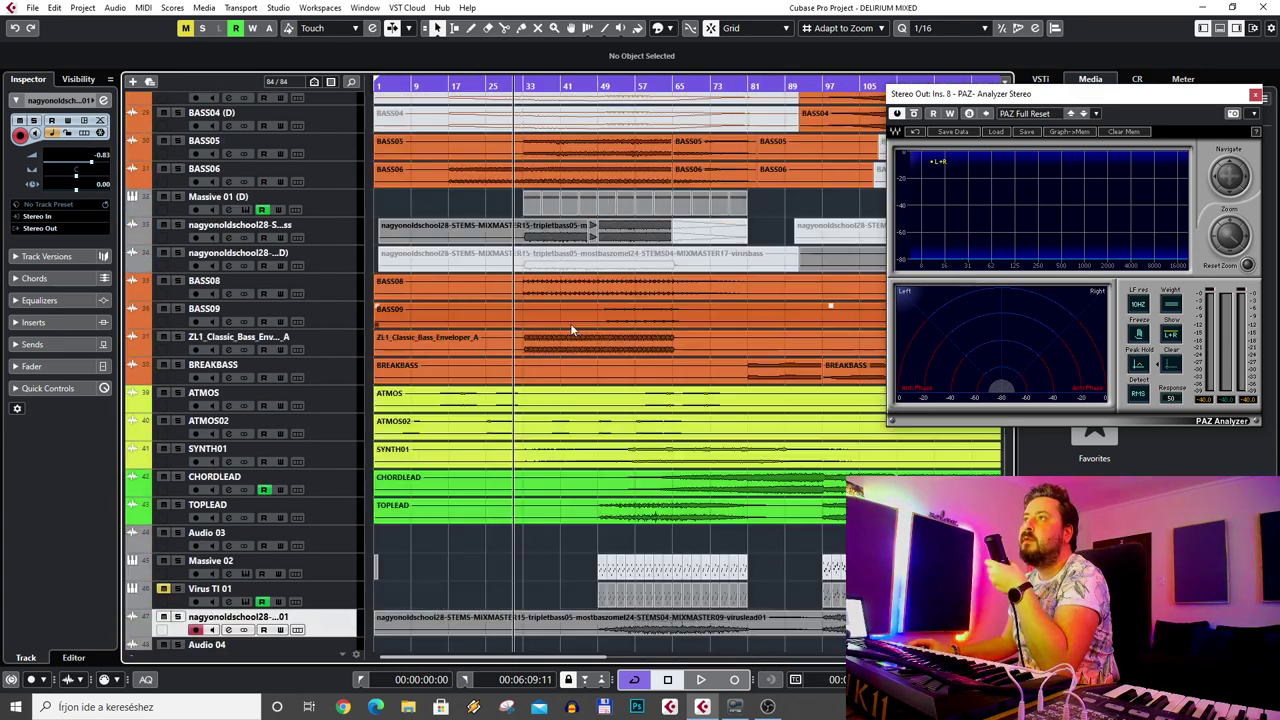
scroll(570, 323, down, 15)
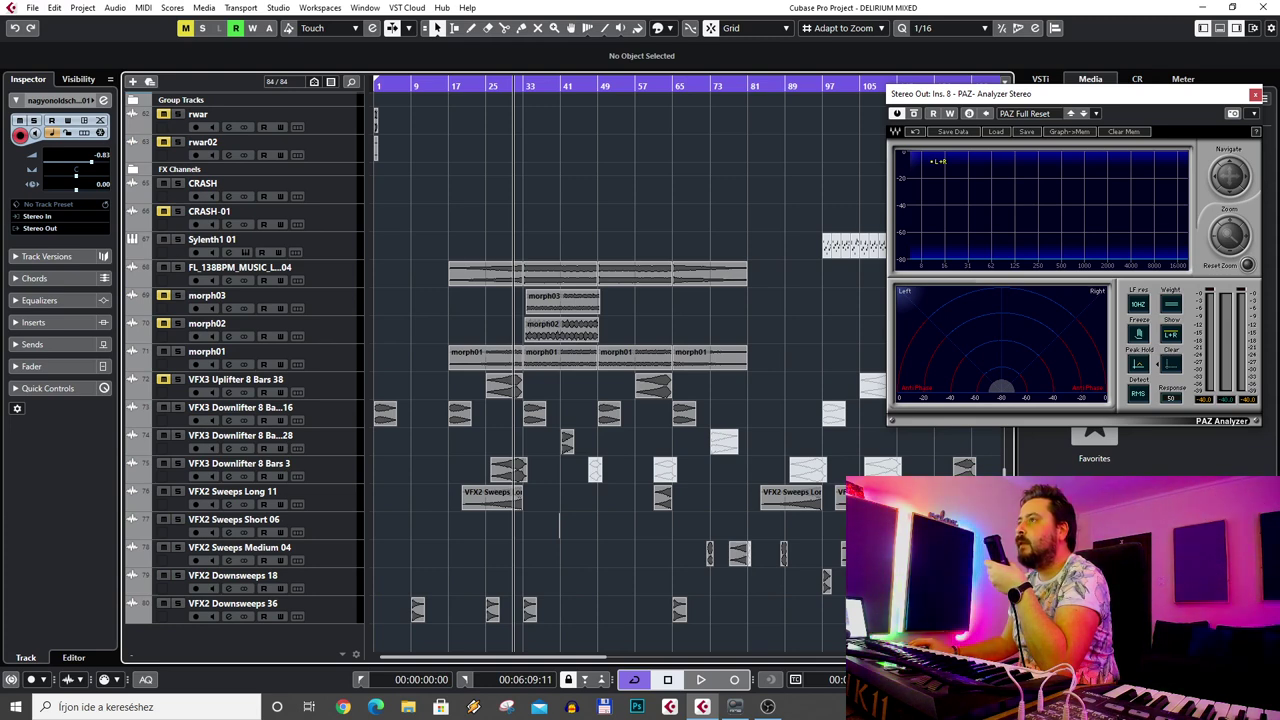
key(g)
key(g)
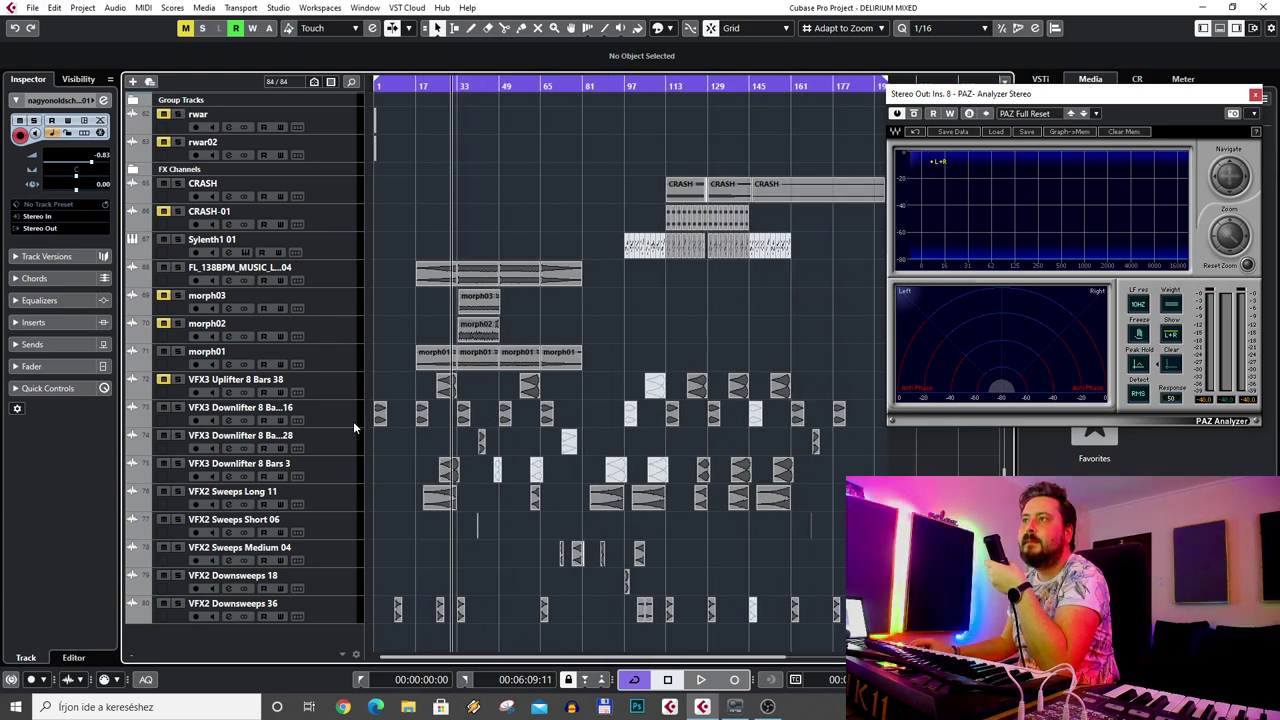
scroll(324, 446, up, 6)
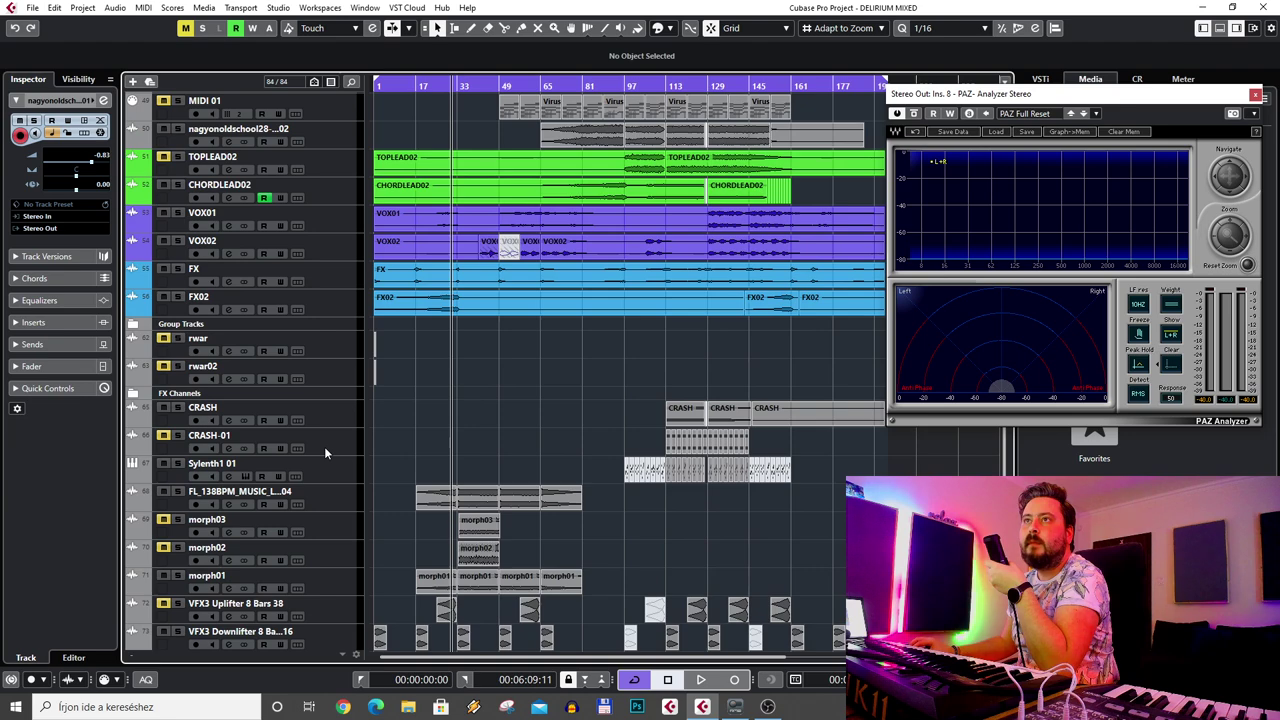
scroll(416, 460, up, 4)
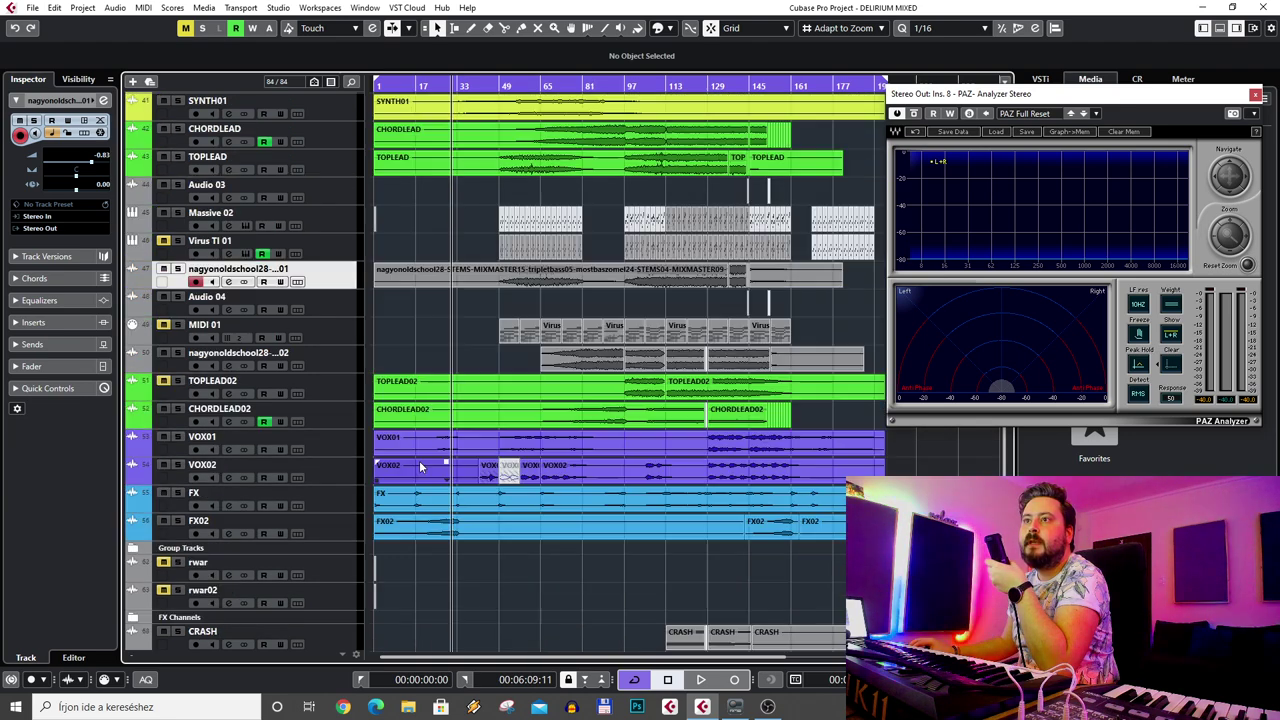
- Play the mixed project from around bar 31 while looking over its tracks up to the kick and drums
key(space)
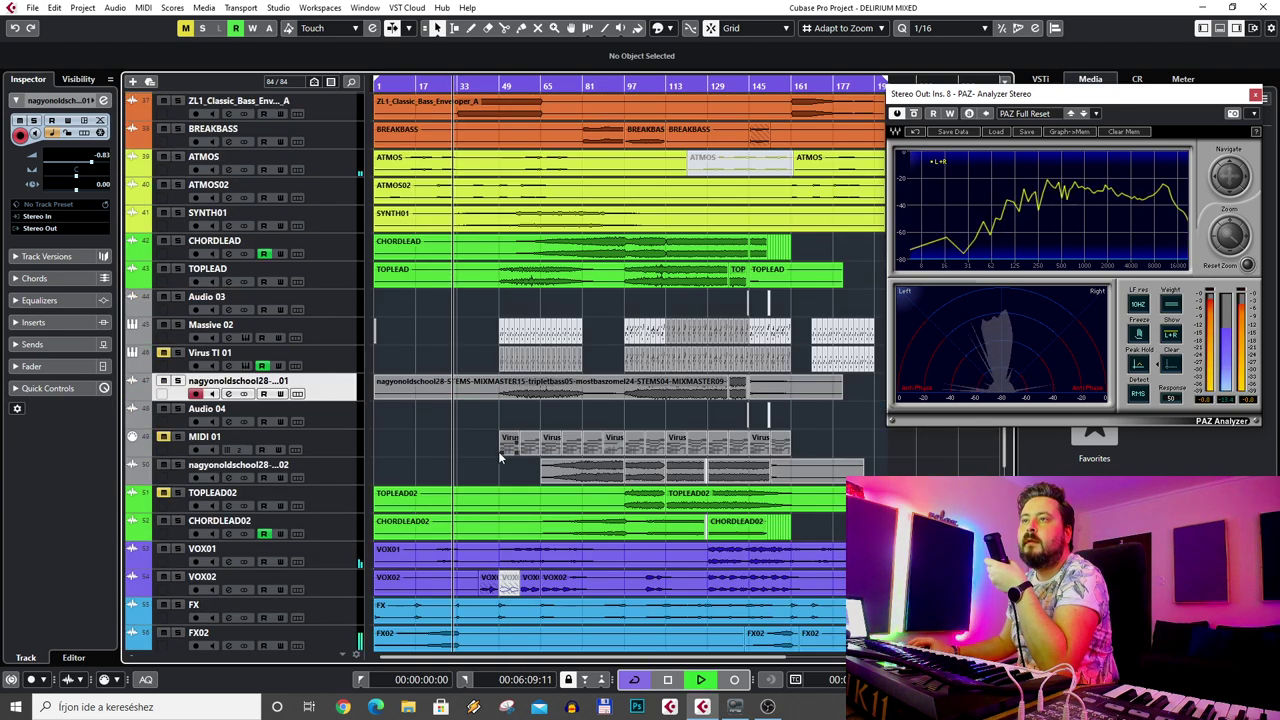
scroll(444, 445, up, 4)
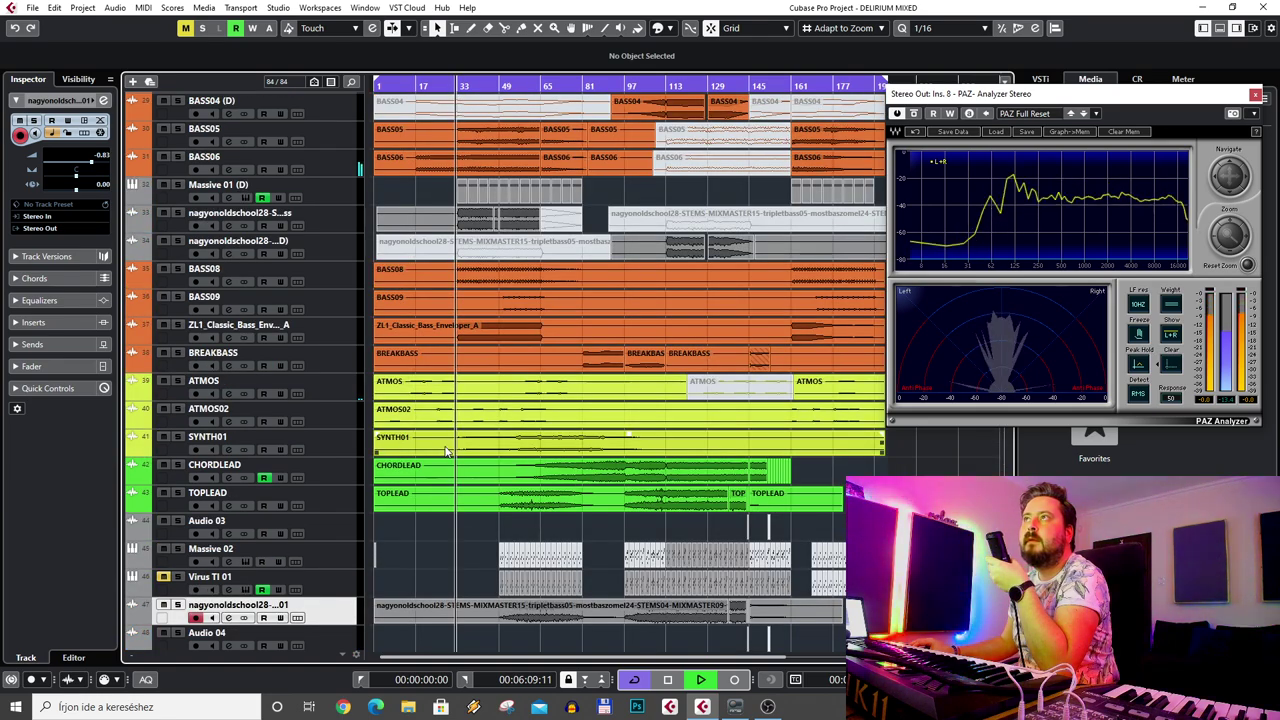
scroll(446, 452, up, 4)
scroll(446, 452, up, 8)
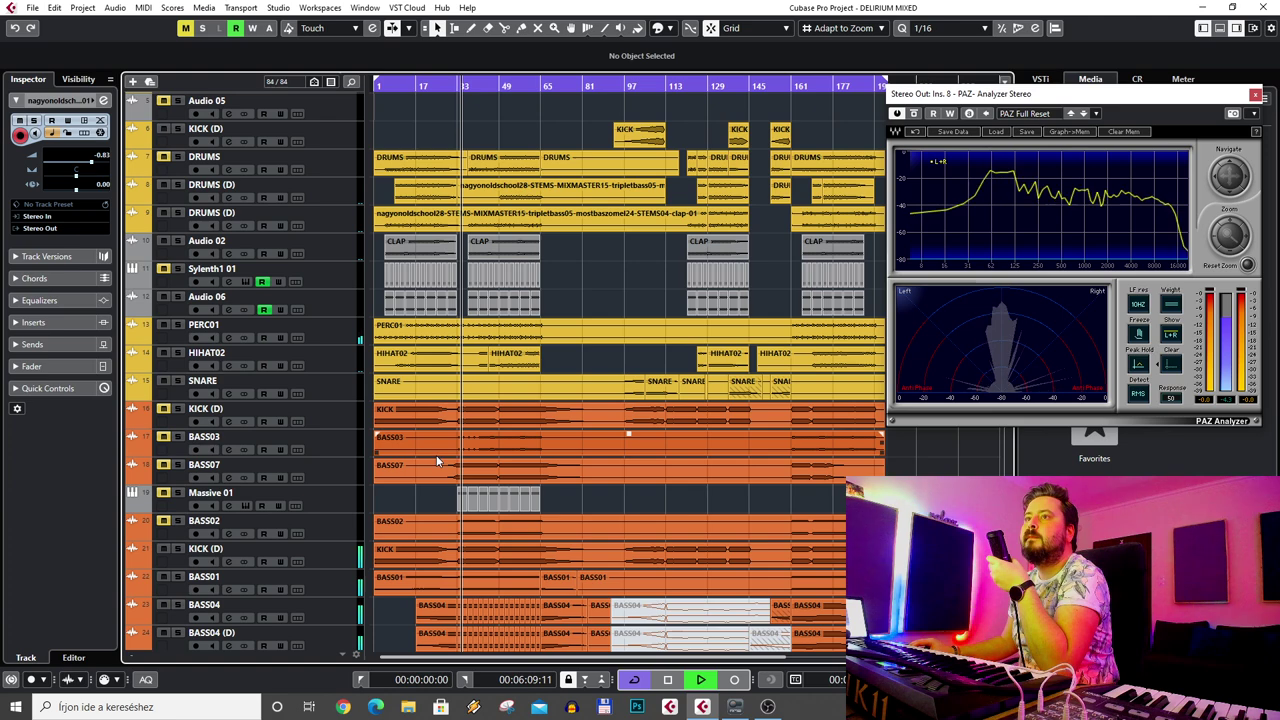
scroll(446, 452, up, 3)
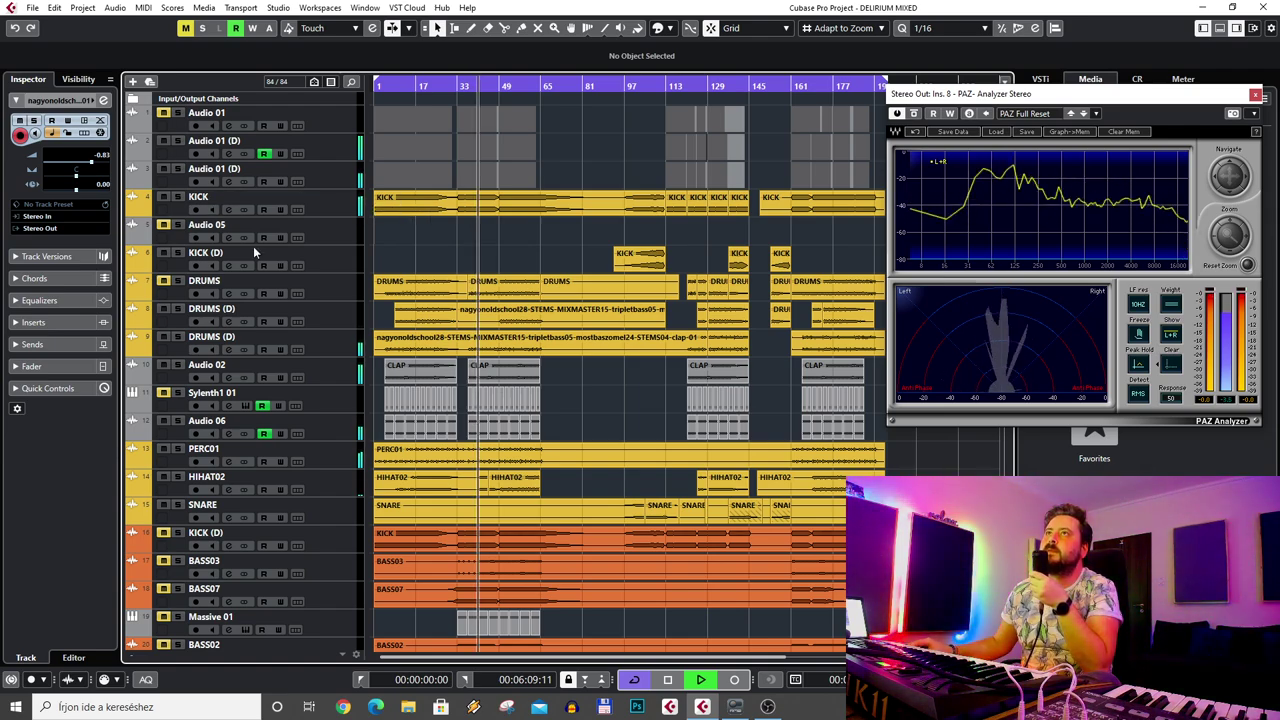
- Solo the drums group during playback, show its channel settings and stop the playback
scroll(215, 470, down, 8)
scroll(210, 495, down, 14)
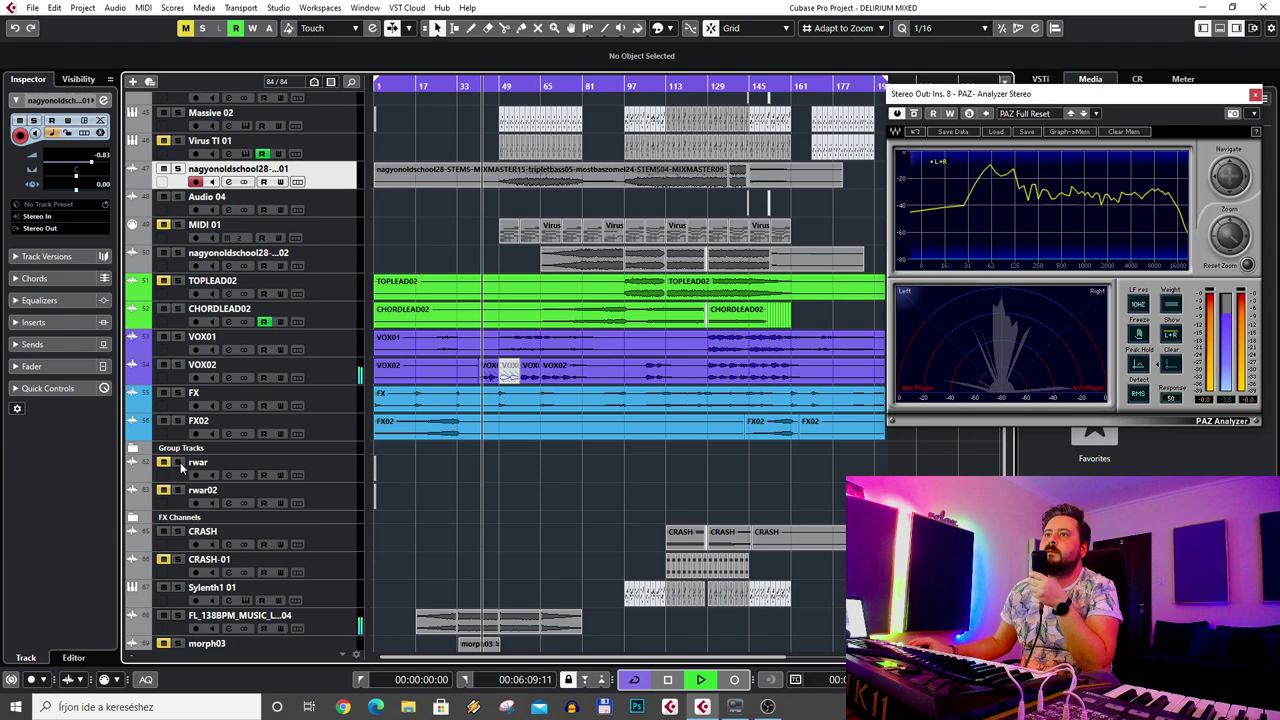
click(185, 449)
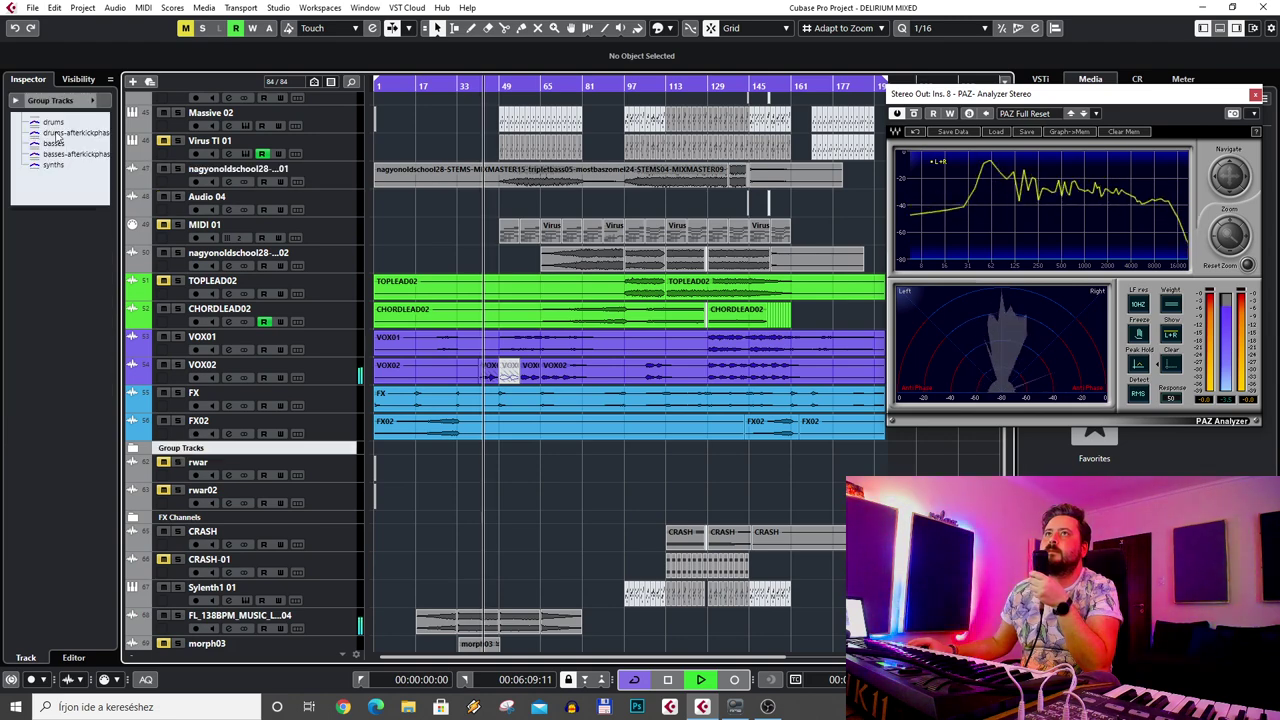
click(53, 122)
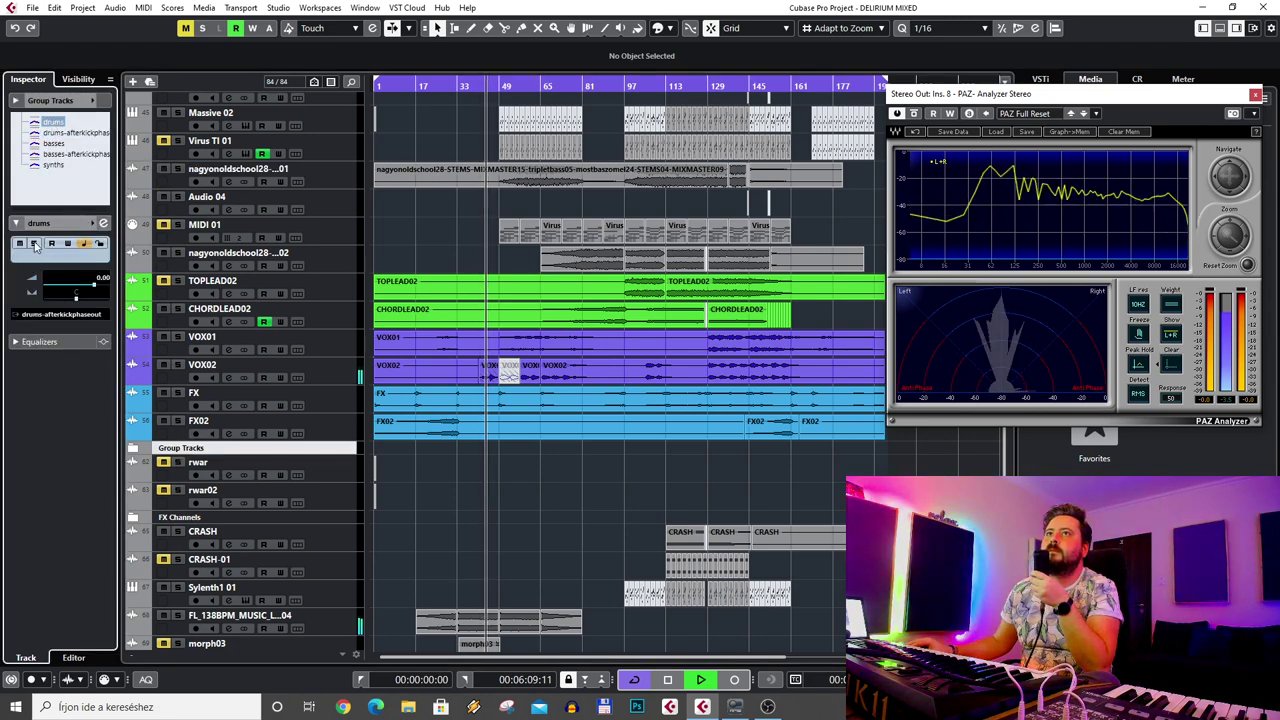
click(103, 222)
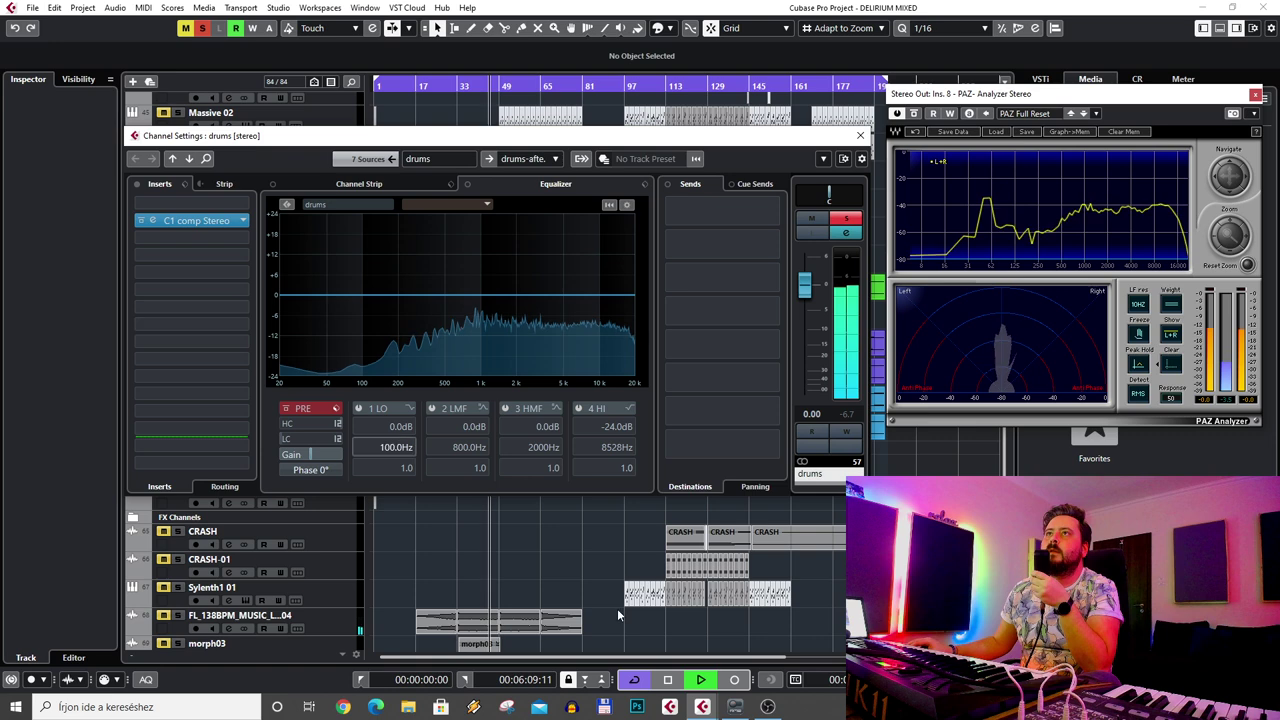
key(Escape)
click(668, 680)
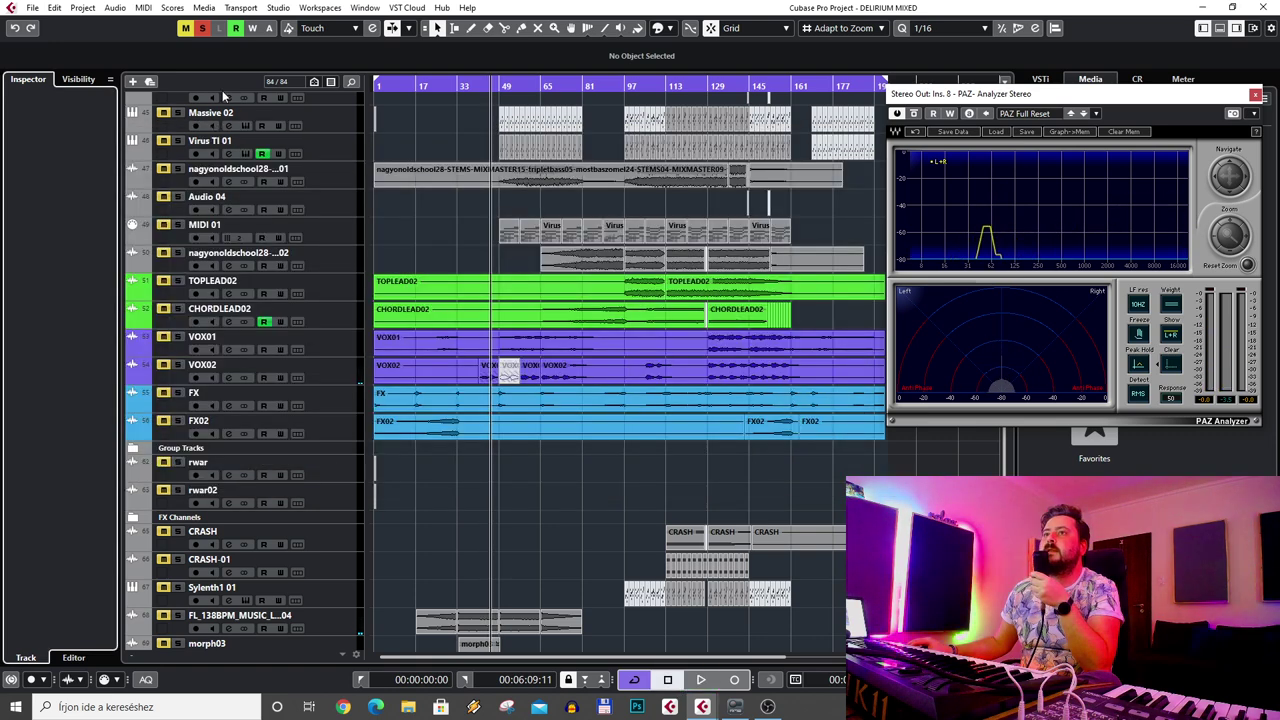
- Deactivate the solo and show the channel settings and OTT_x64 insert of the drums-afterkickphaseout group
click(166, 448)
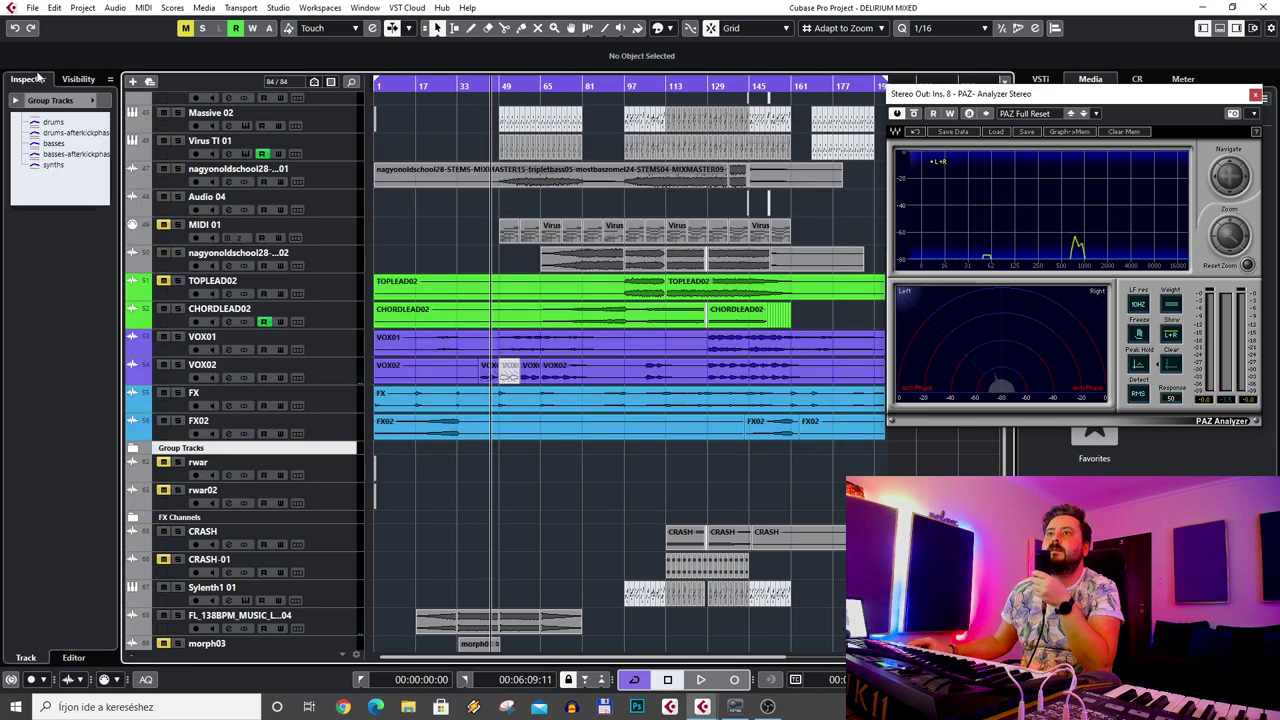
click(104, 222)
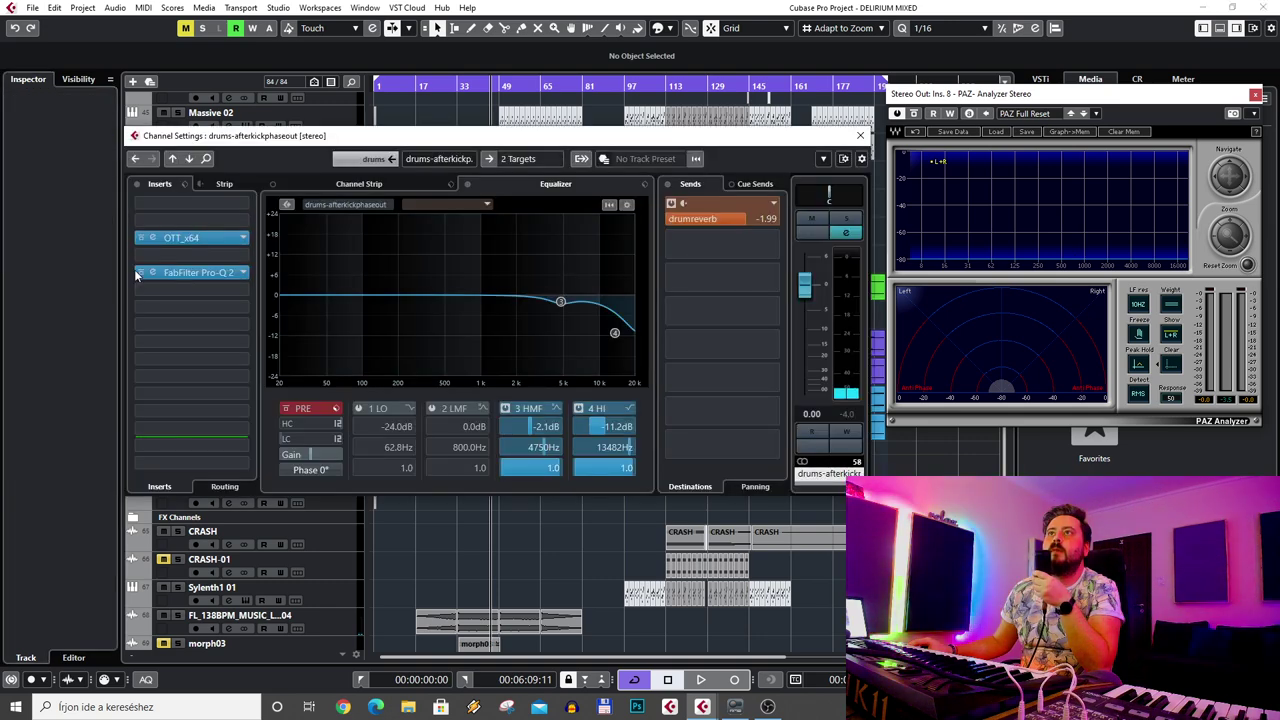
click(180, 238)
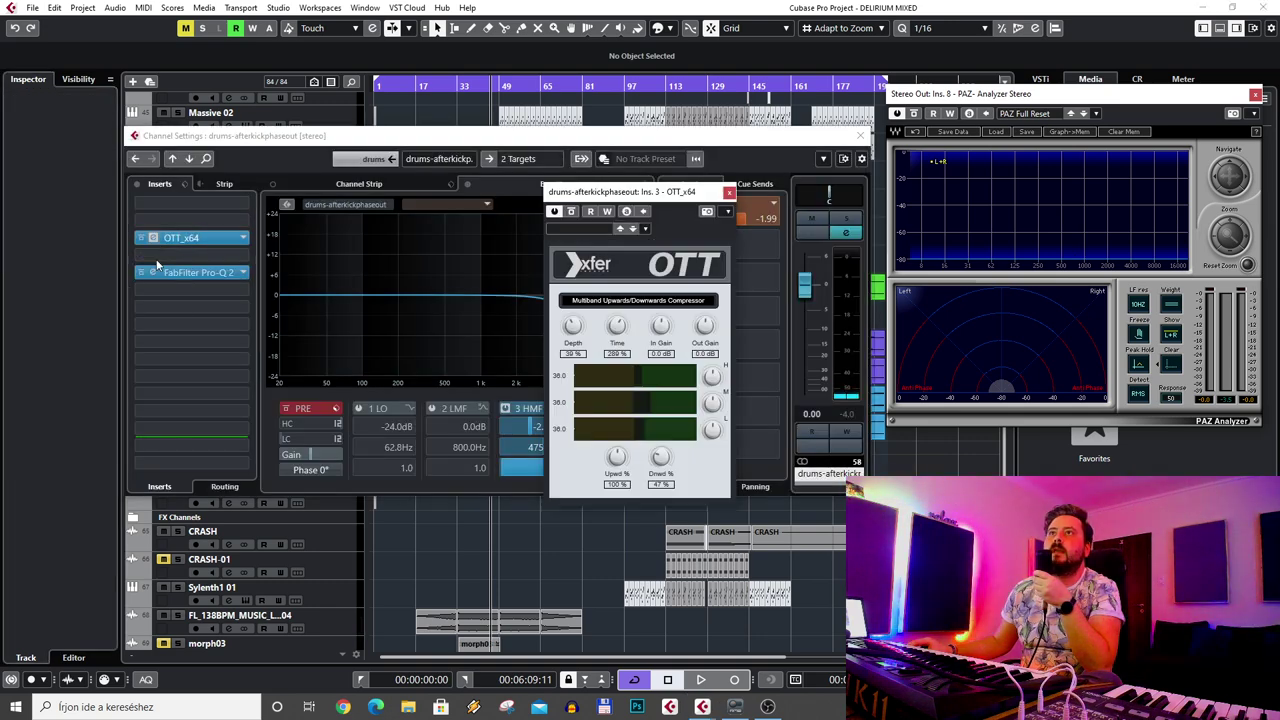
click(729, 193)
click(860, 135)
- Open the drums group's channel settings and show its C1 comp Stereo insert
scroll(168, 330, down, 5)
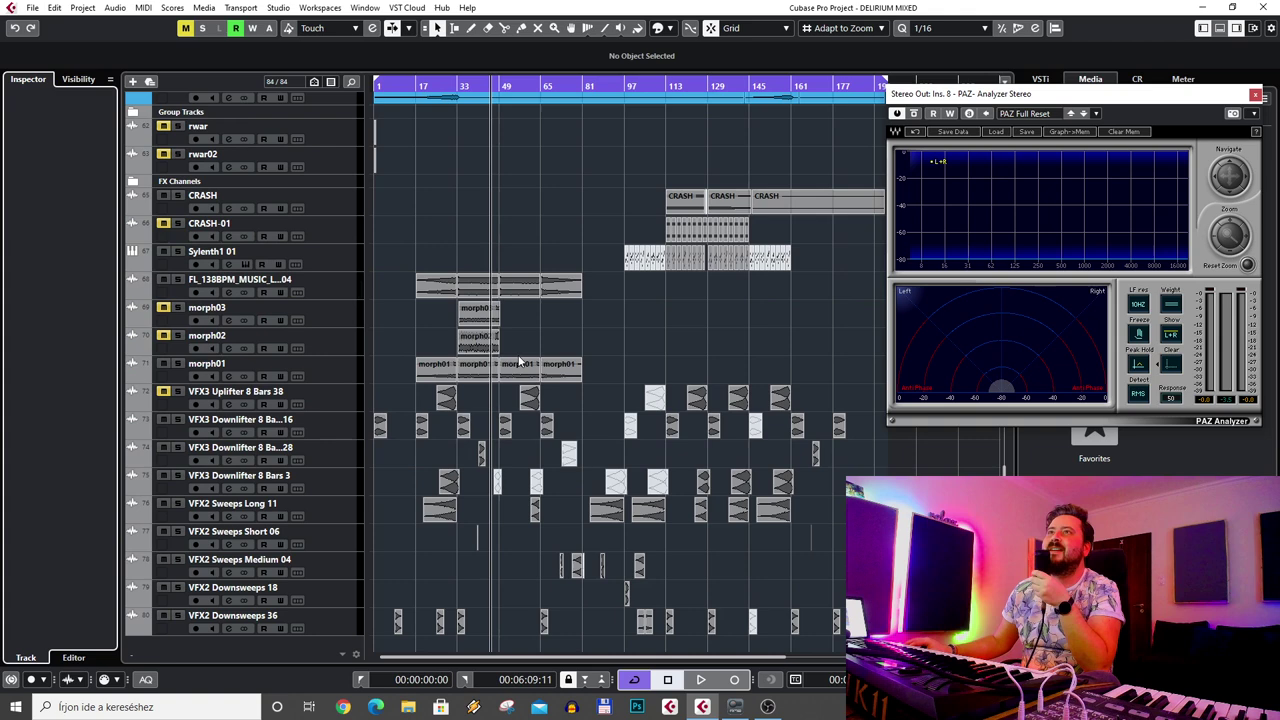
scroll(168, 330, up, 1)
click(175, 226)
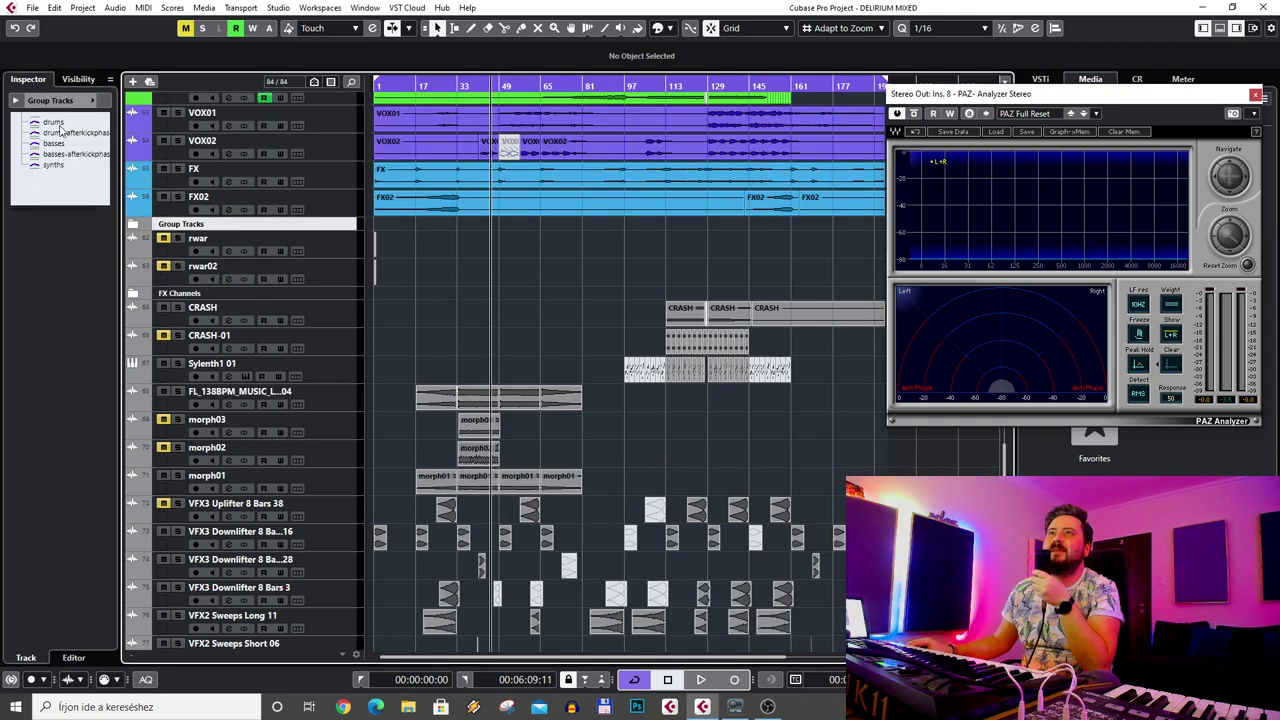
click(54, 122)
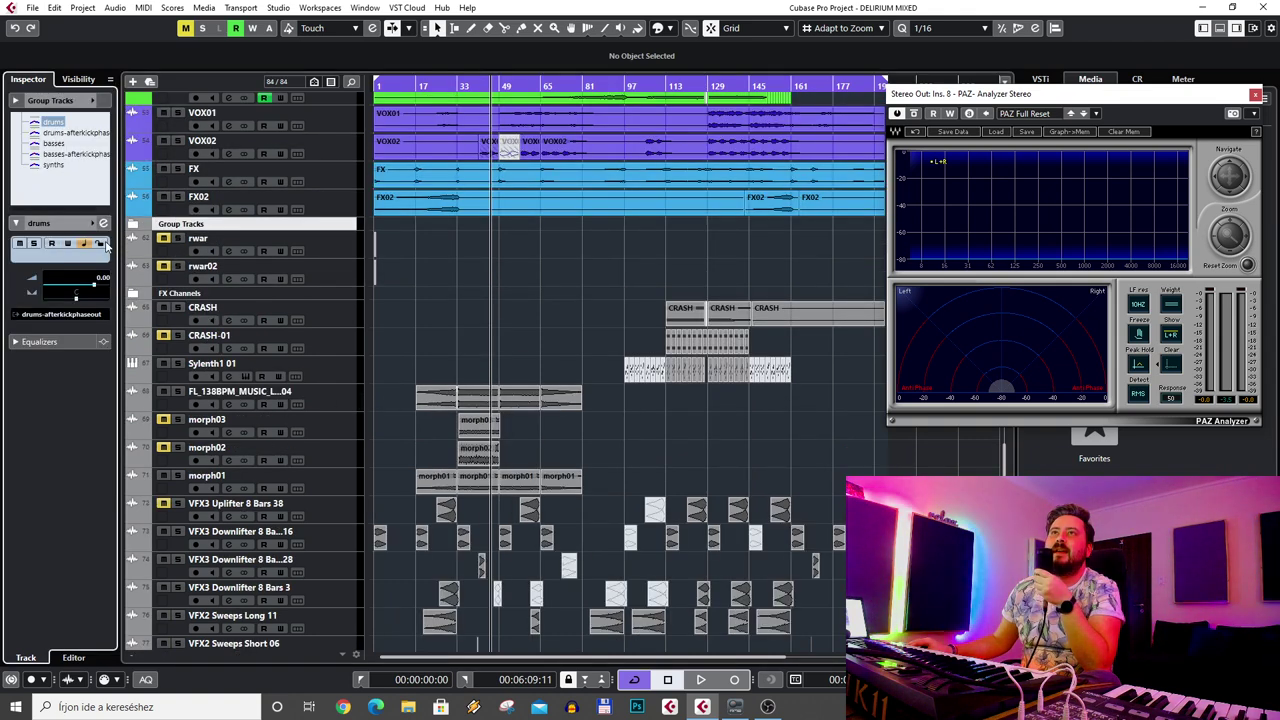
click(100, 221)
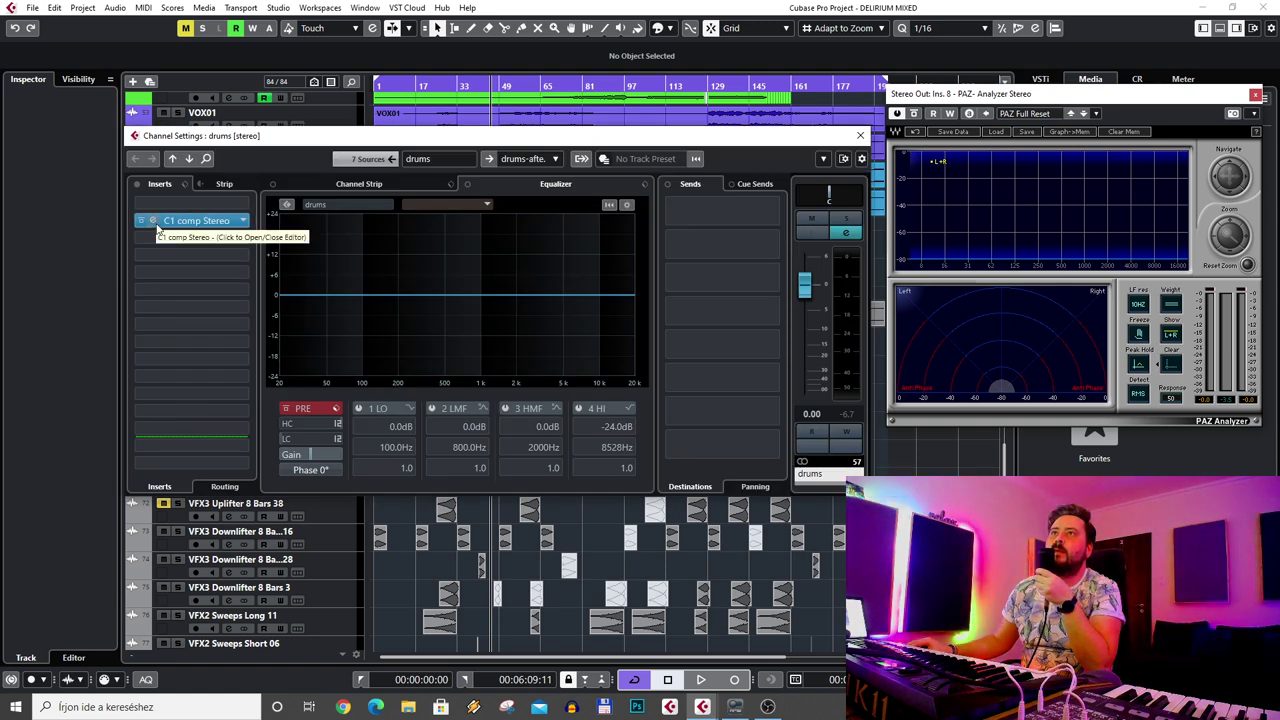
click(158, 223)
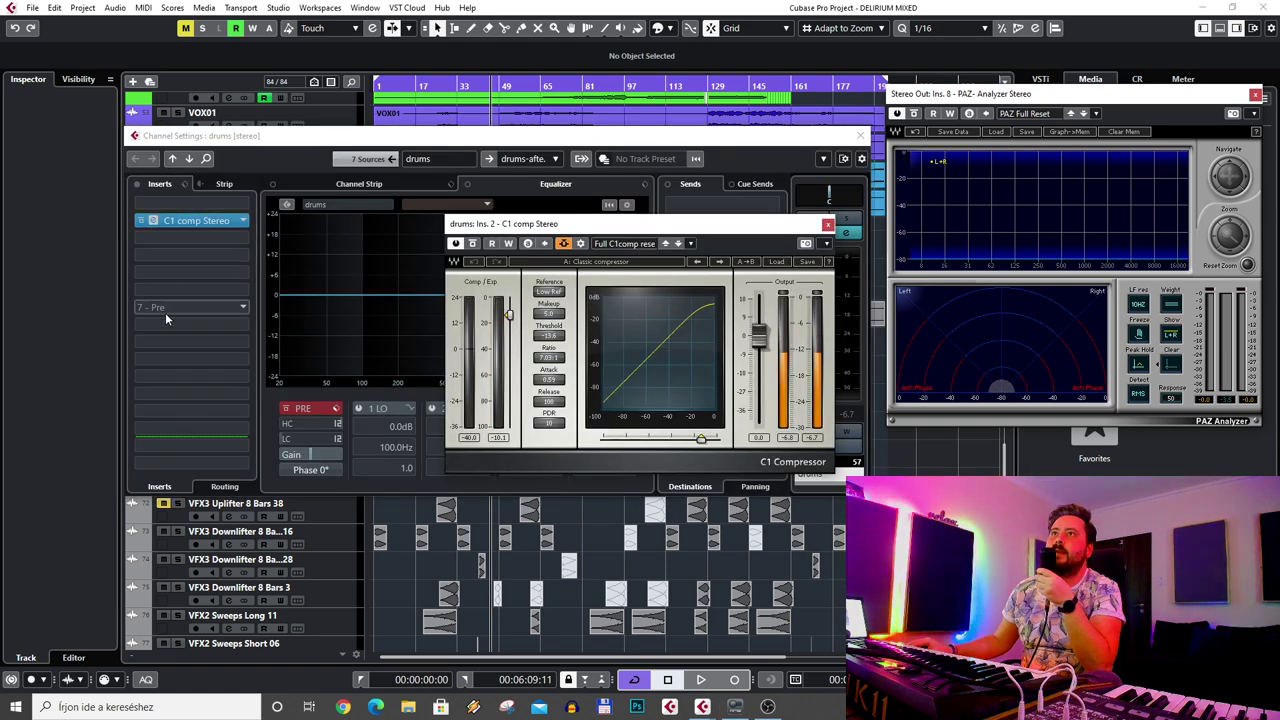
click(158, 223)
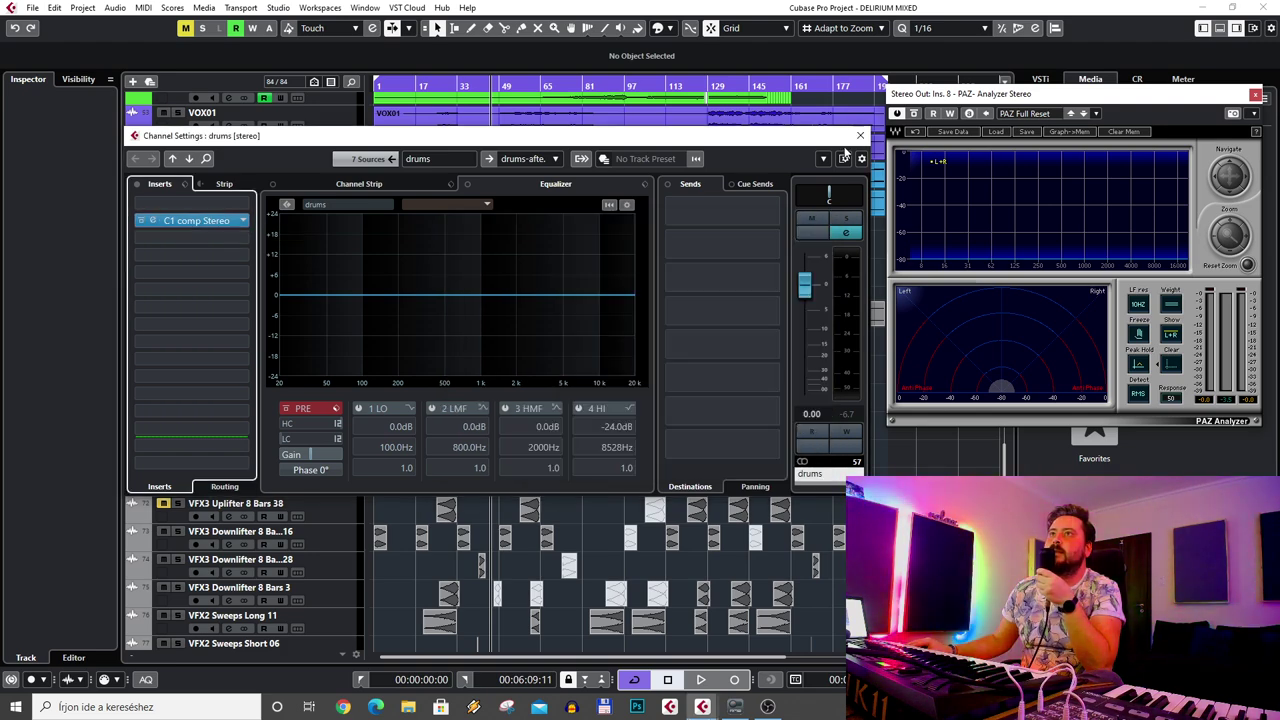
click(443, 118)
- Set the playback position to bar 33 and return to the first tracks of the project
scroll(443, 118, down, 5)
scroll(443, 118, up, 5)
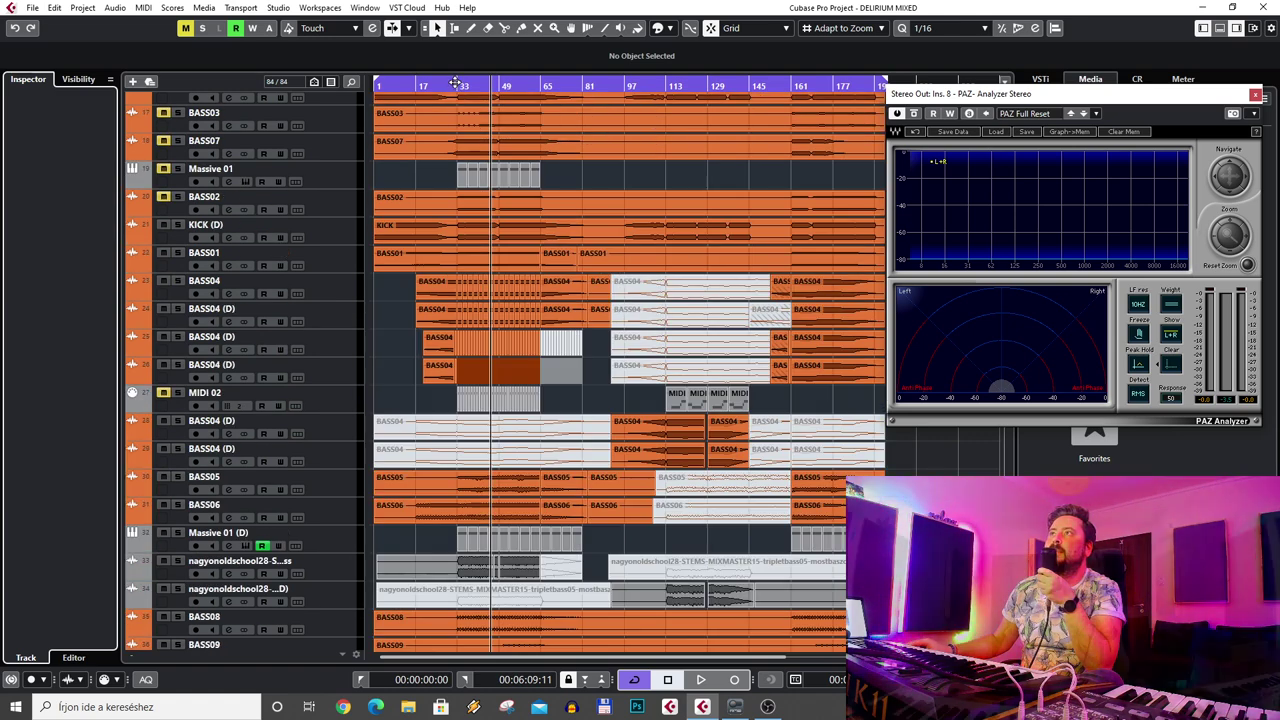
scroll(455, 94, up, 6)
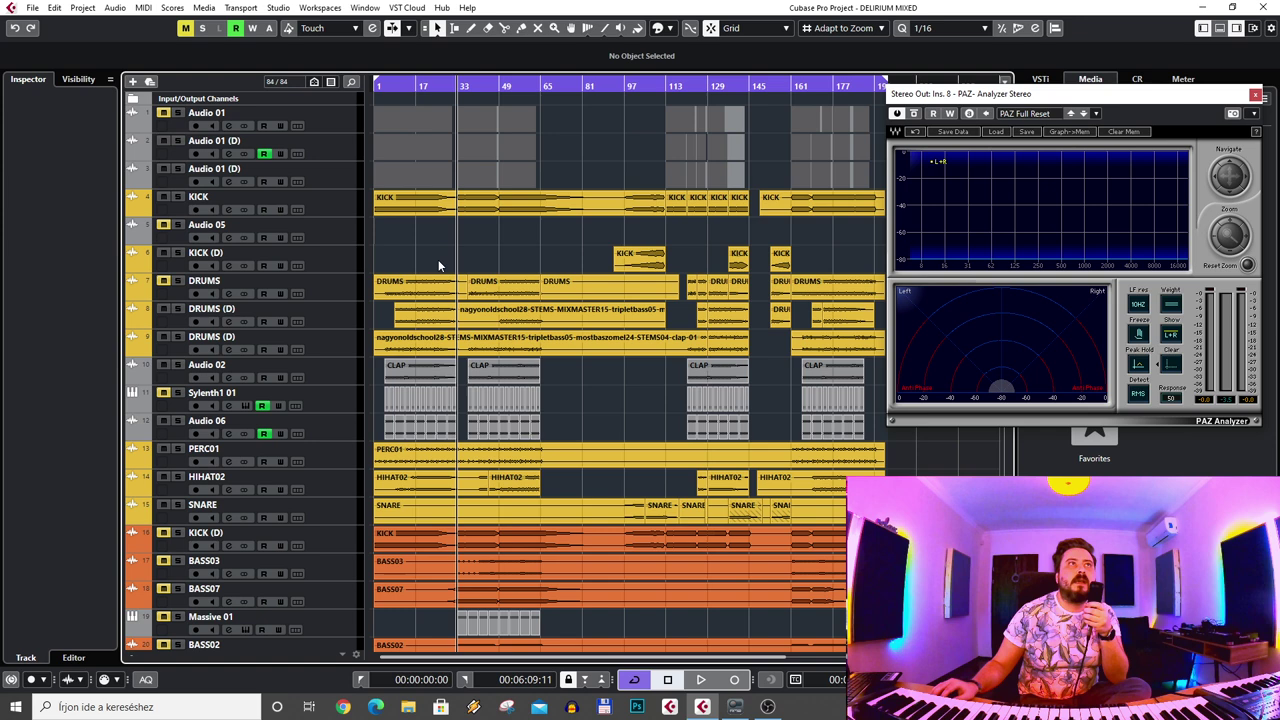
- Start the playback and look through the project's tracks from the input/output channels down to the FX channels
click(189, 101)
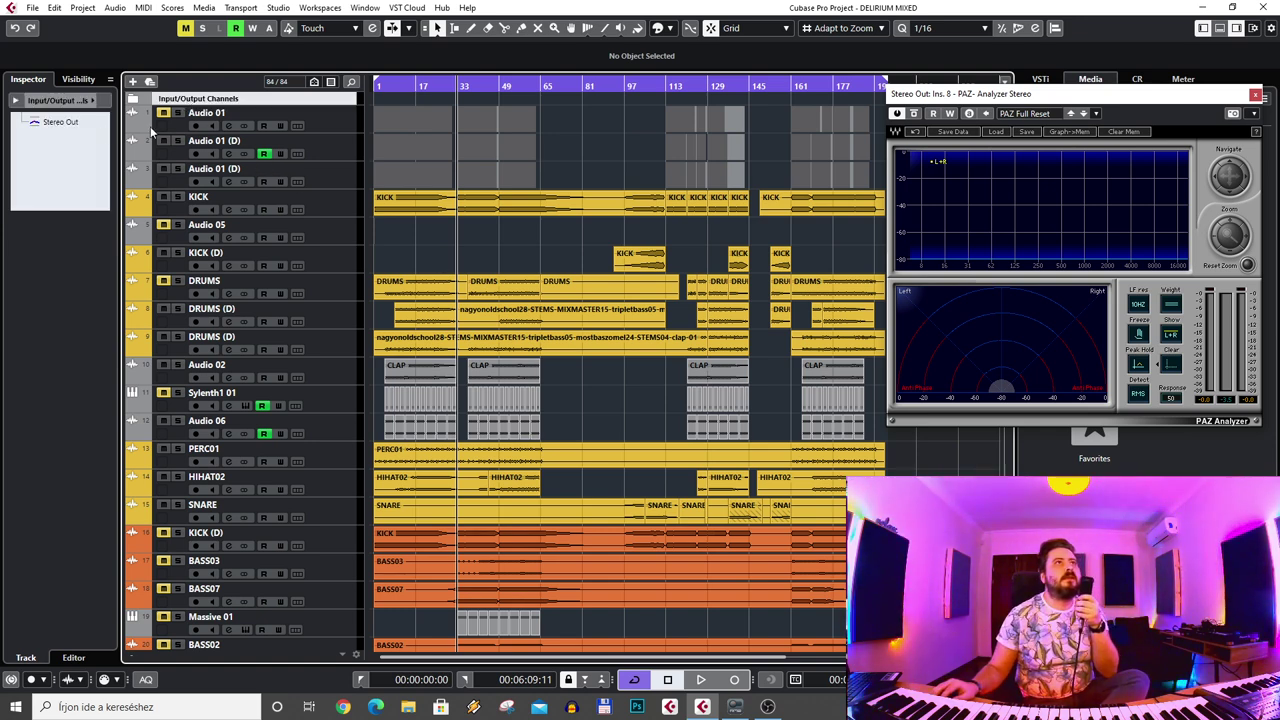
click(349, 185)
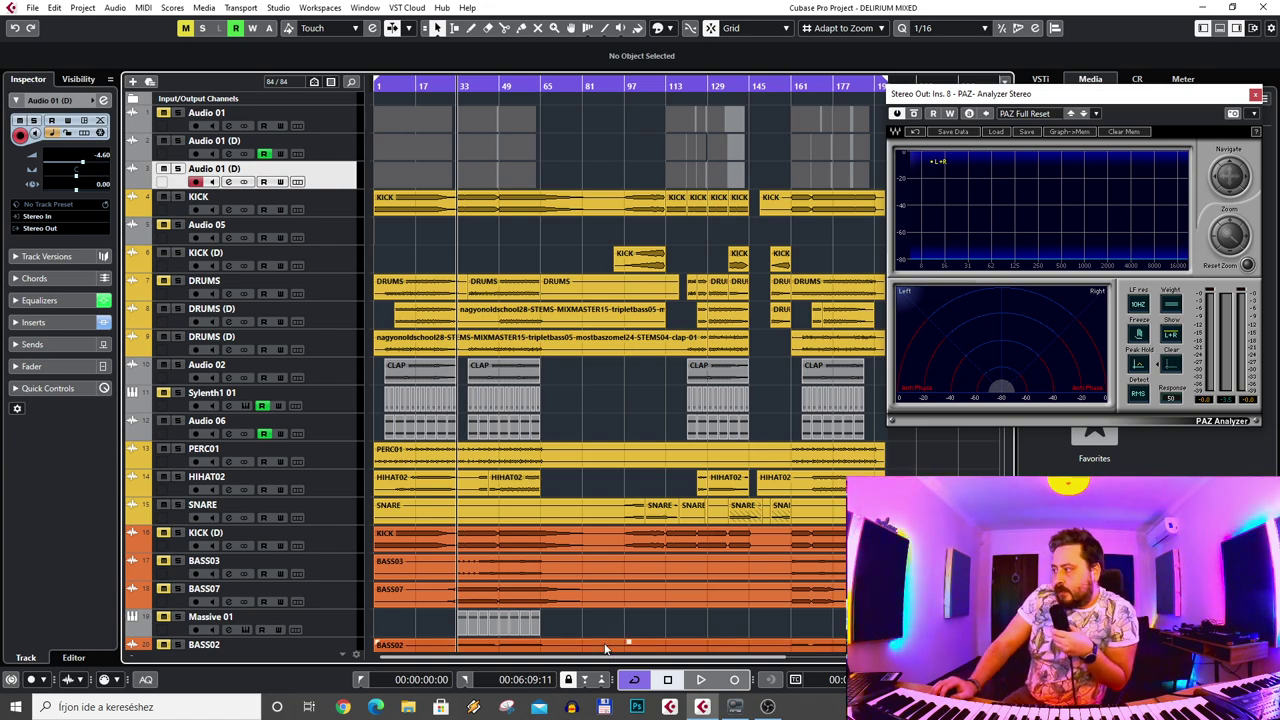
scroll(513, 468, down, 5)
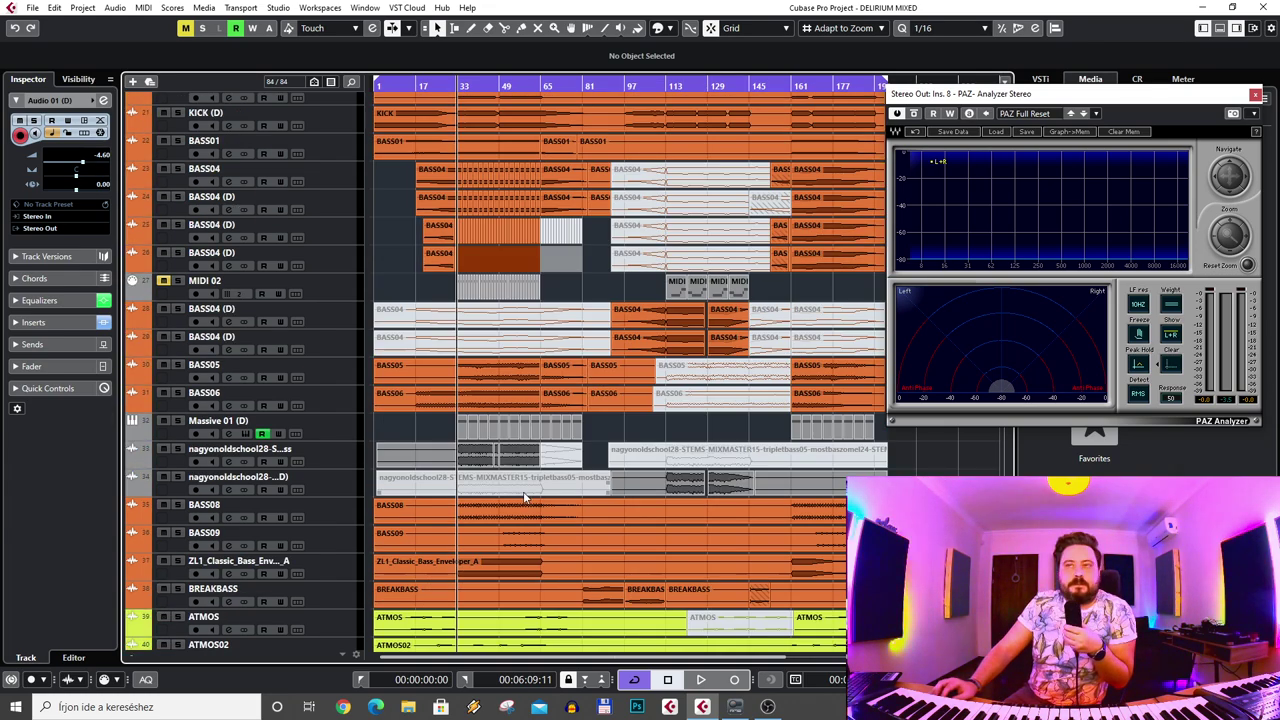
scroll(533, 497, down, 8)
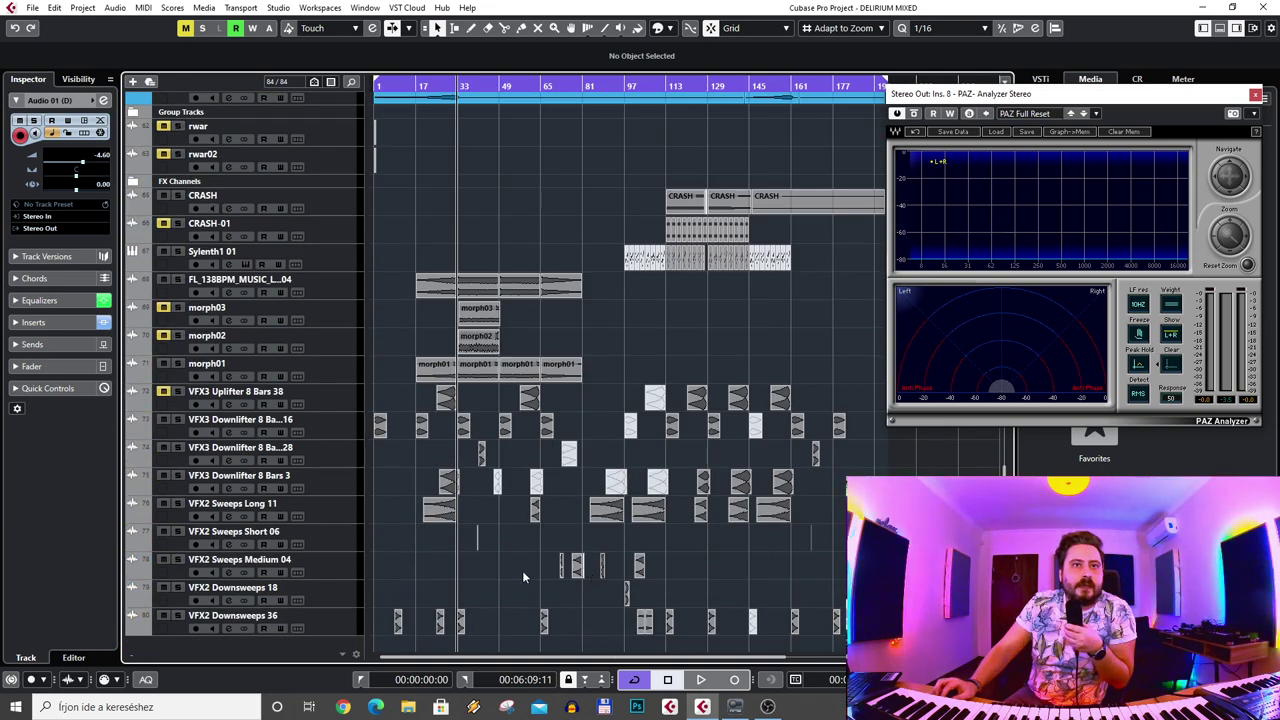
scroll(522, 570, up, 3)
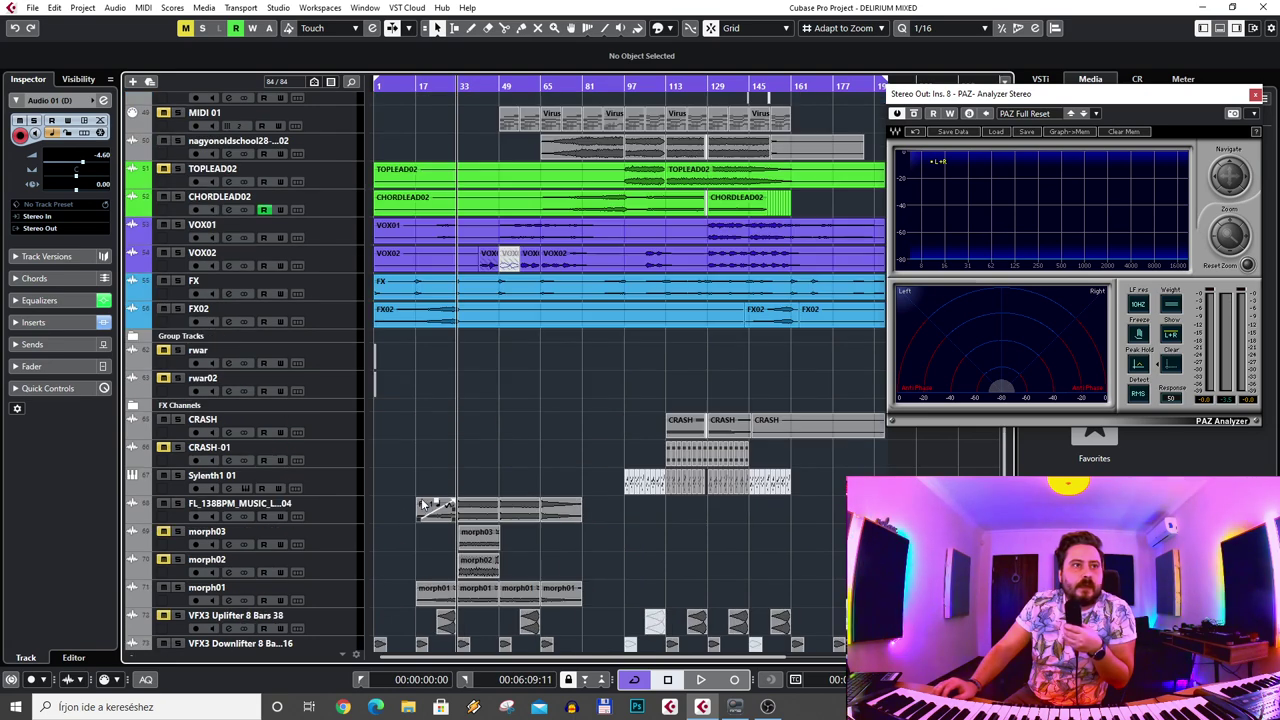
click(698, 679)
scroll(588, 472, up, 5)
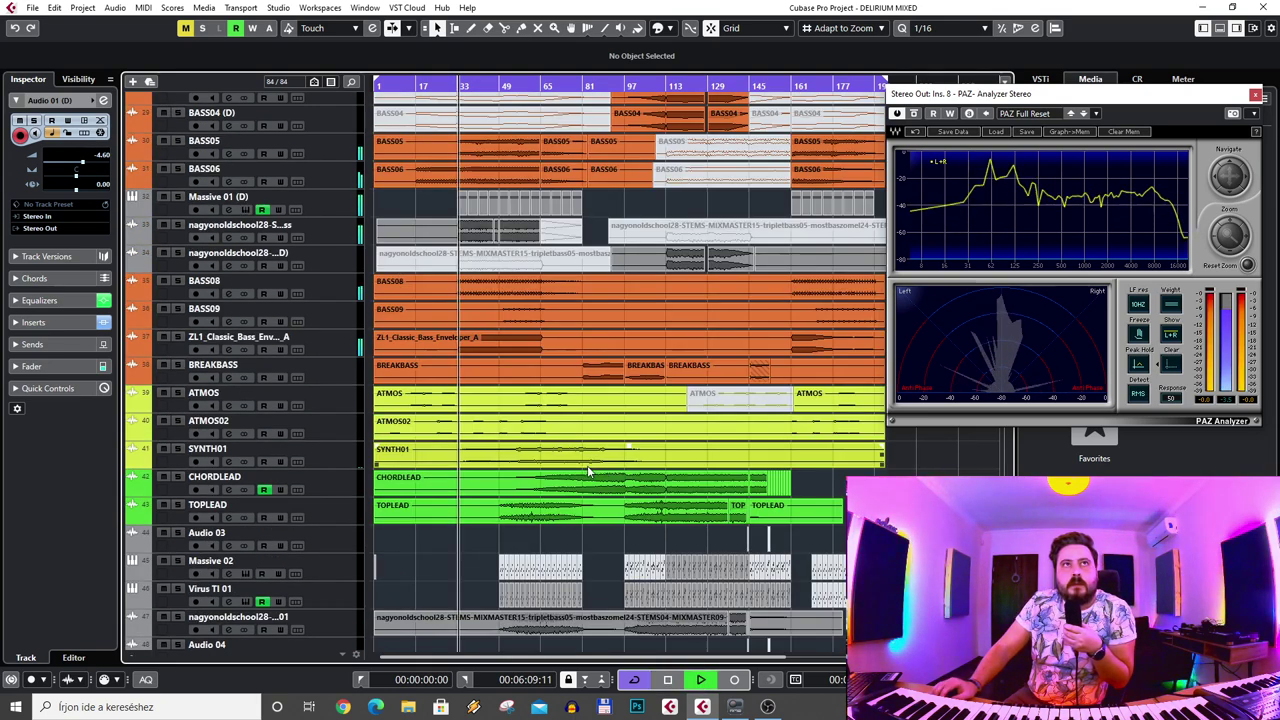
scroll(588, 472, up, 10)
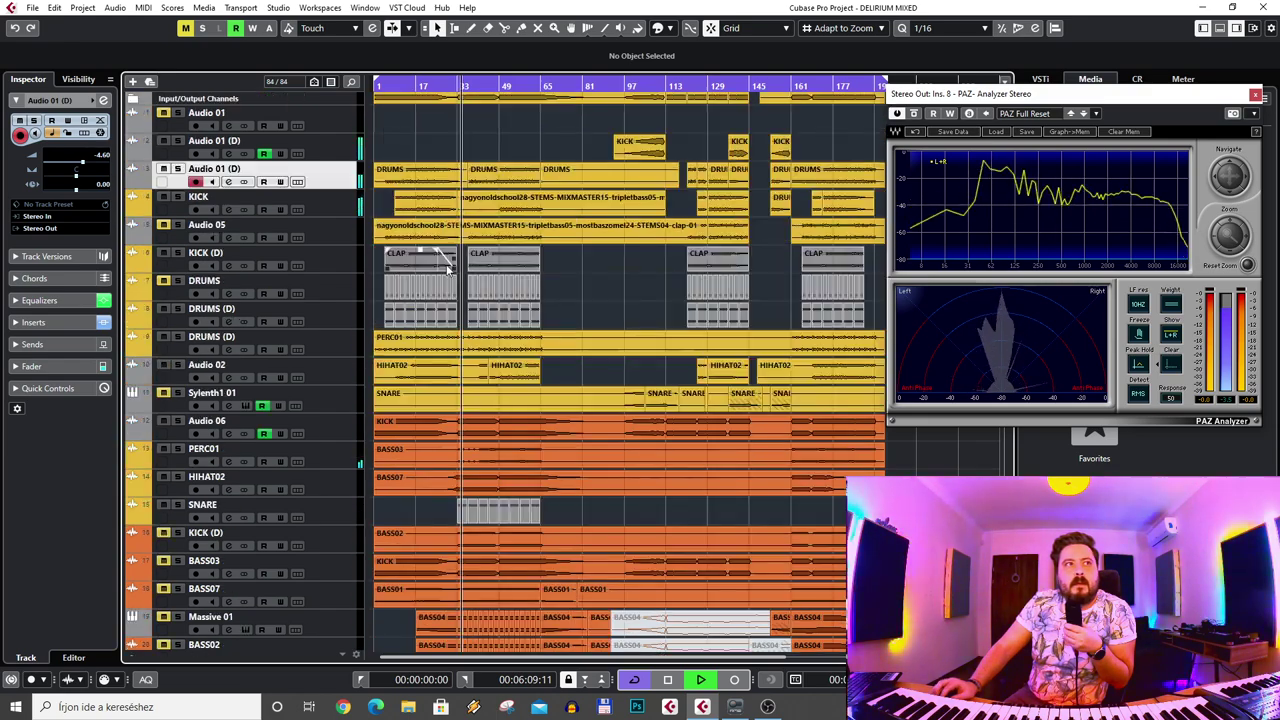
- Show the channel settings of the basses group during playback and close them again
scroll(208, 460, down, 10)
scroll(208, 460, down, 4)
click(200, 336)
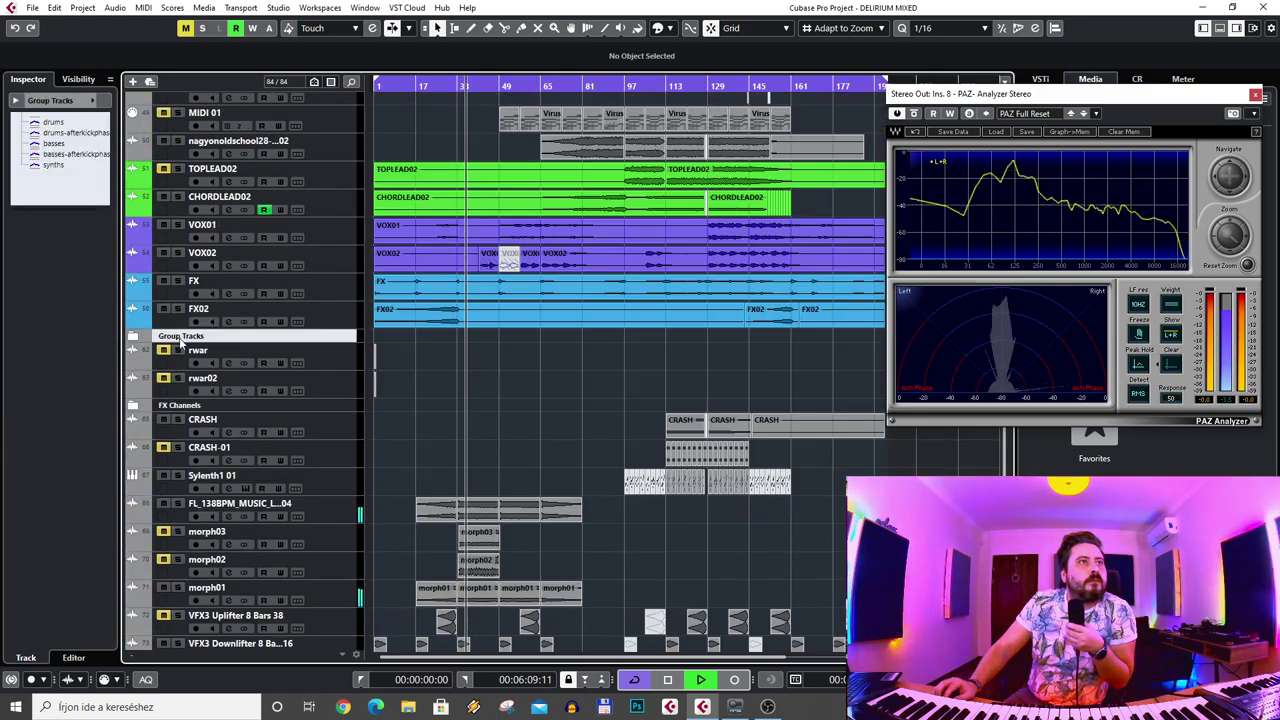
click(55, 144)
click(104, 224)
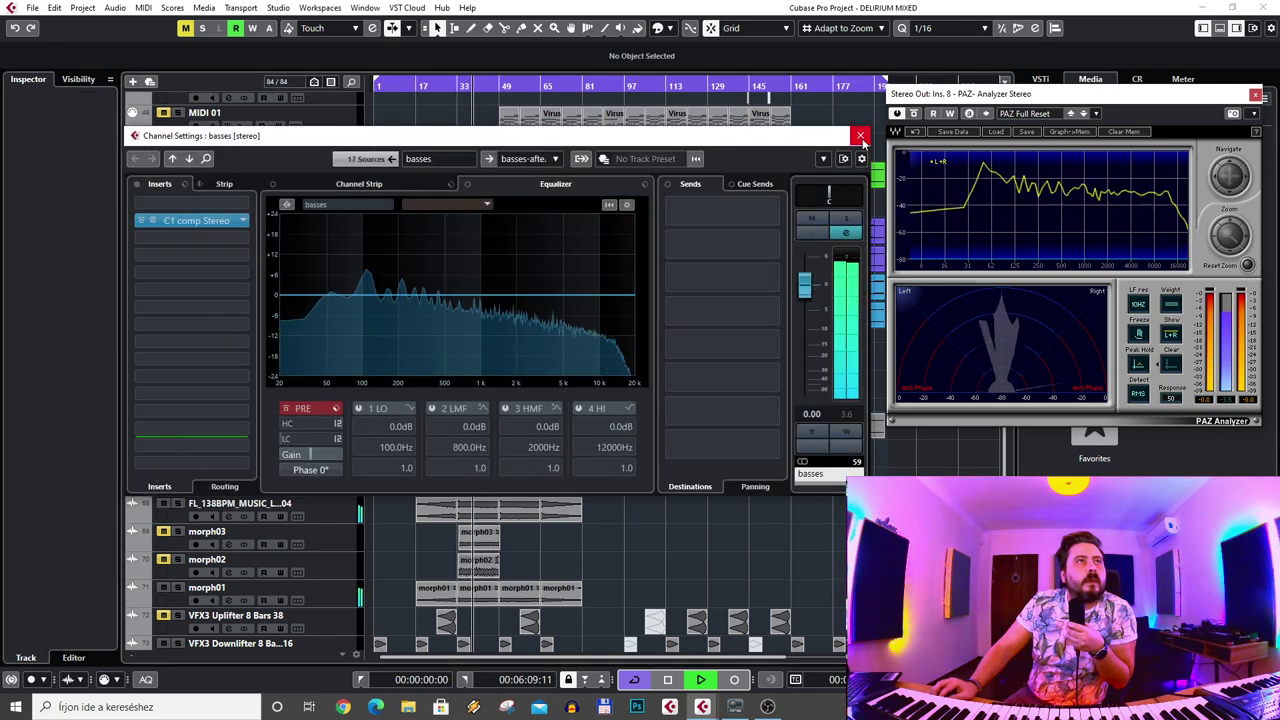
click(860, 135)
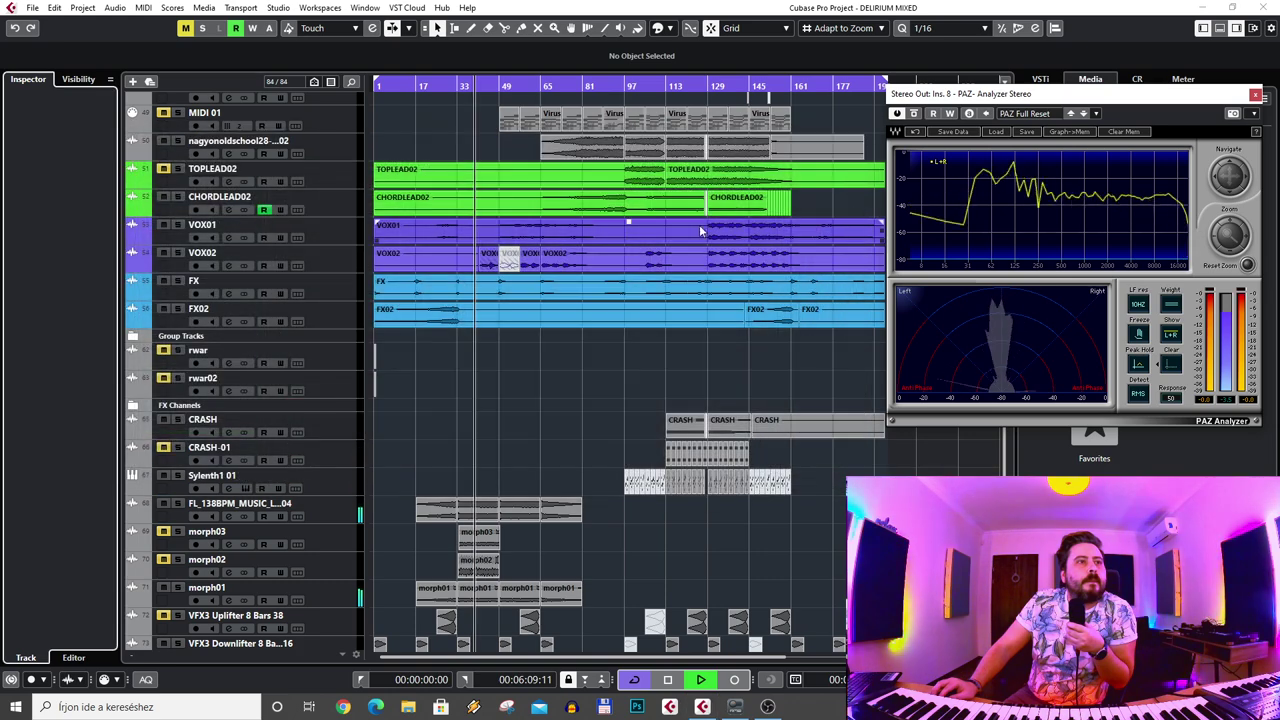
- Show the channel settings and LFOTool_x64 insert of the basses-afterkickphaseout group and stop the playback
click(276, 336)
click(70, 155)
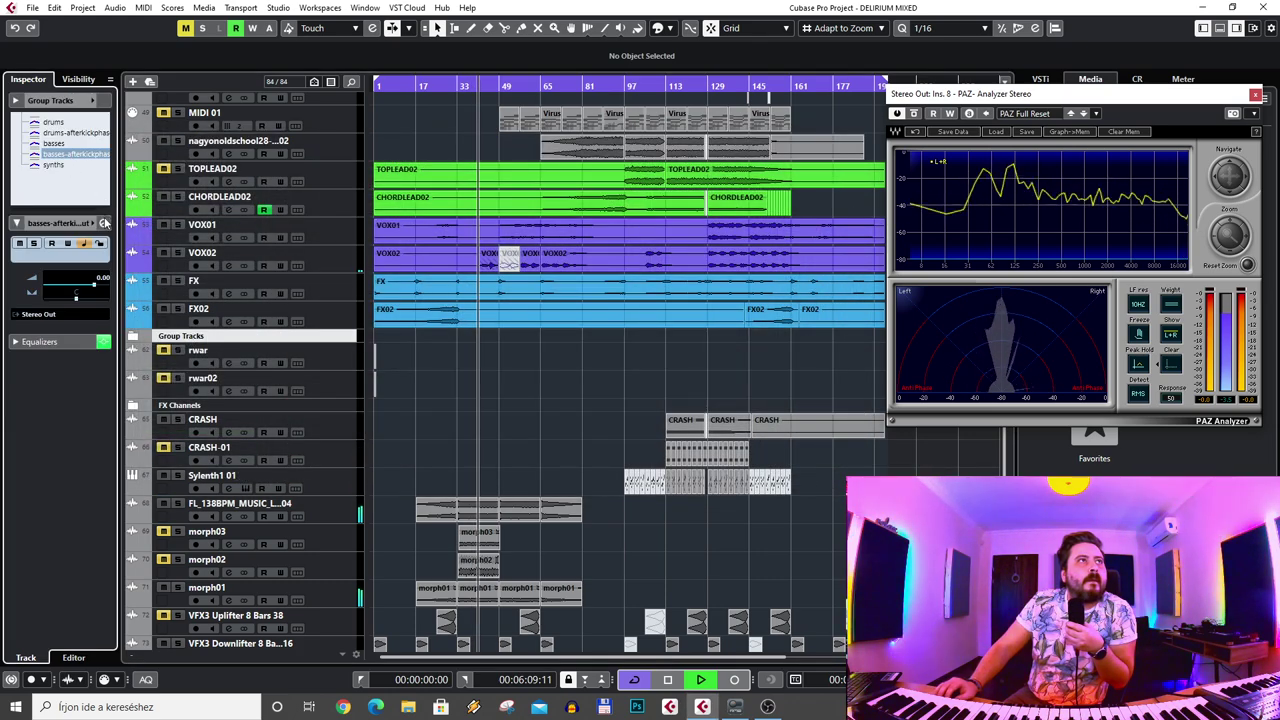
click(104, 224)
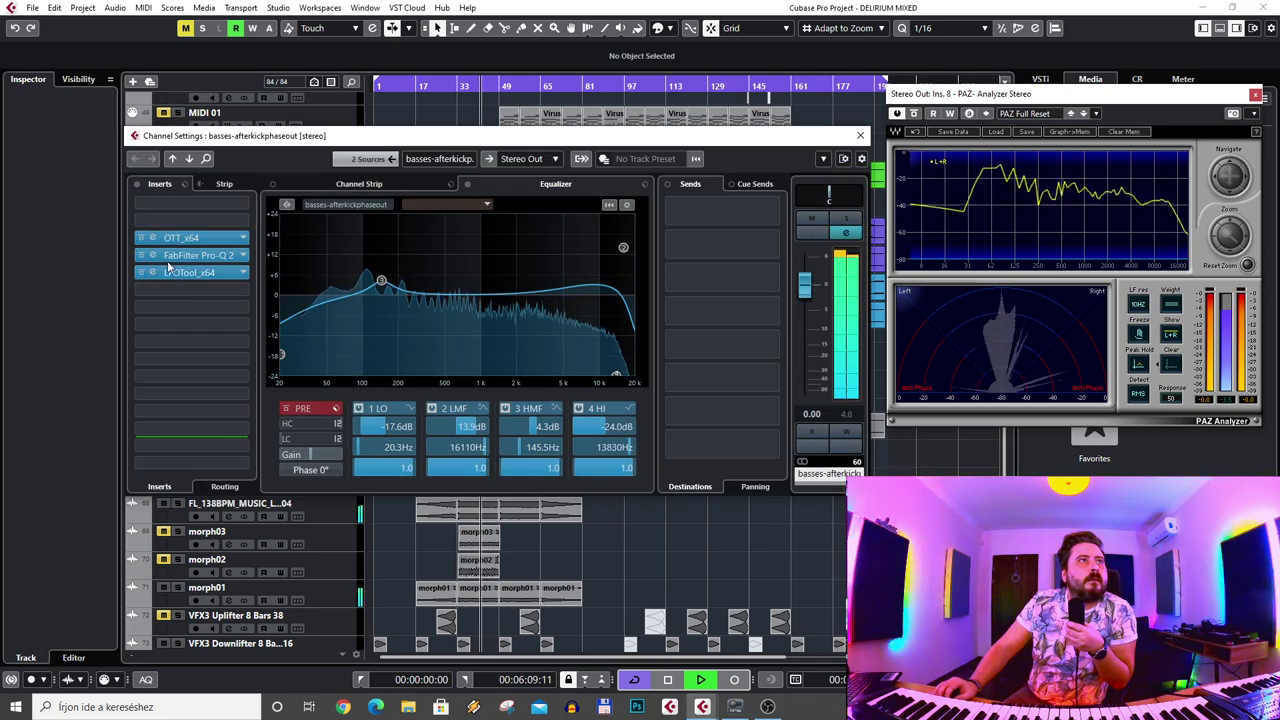
click(190, 255)
click(185, 256)
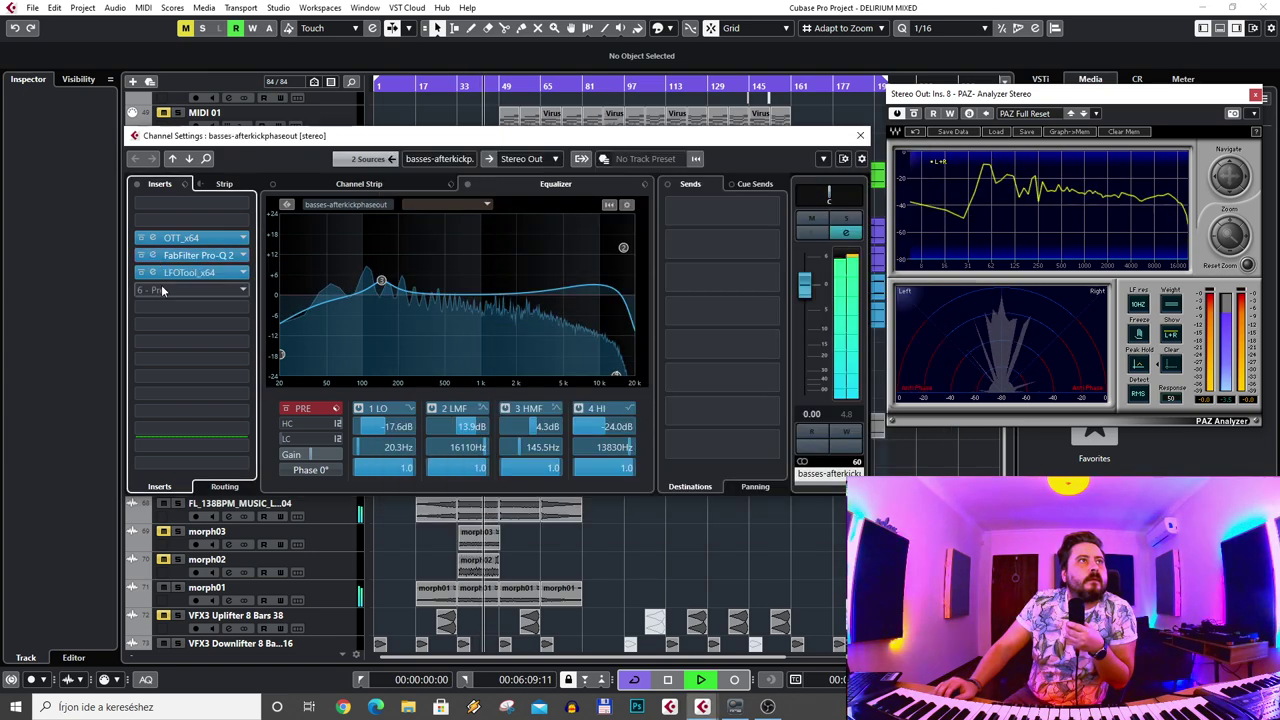
click(188, 272)
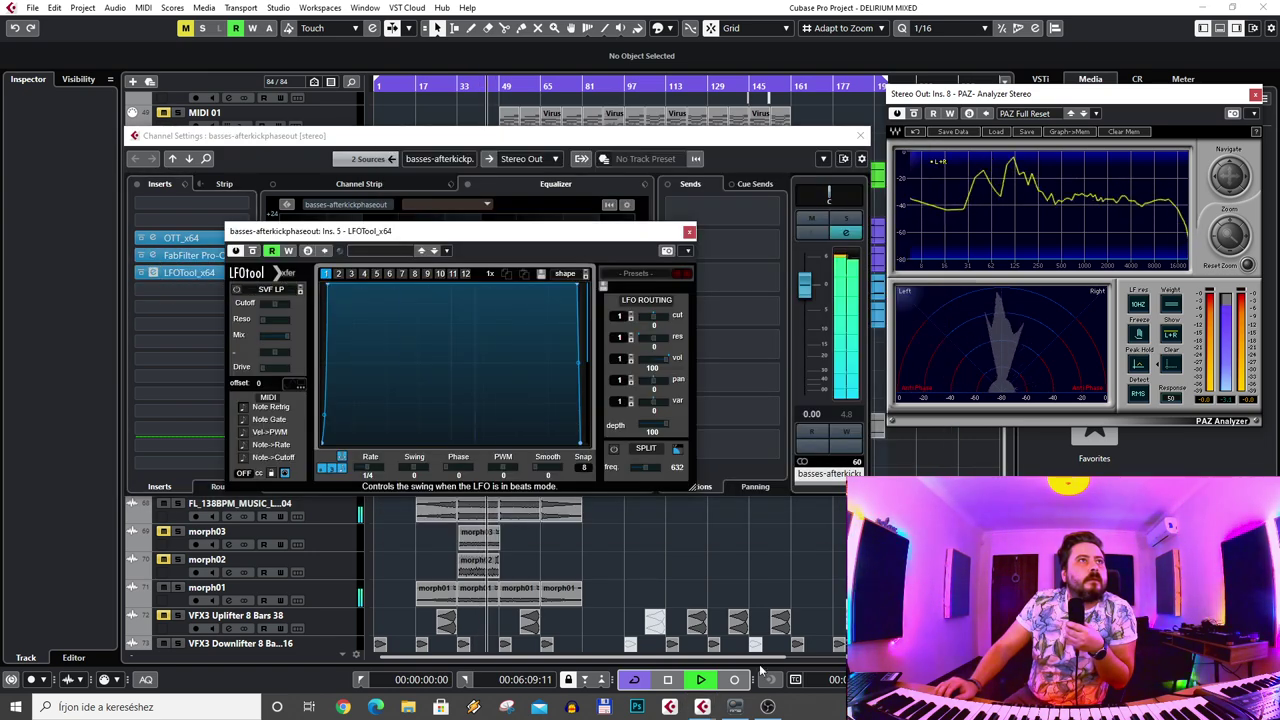
click(672, 682)
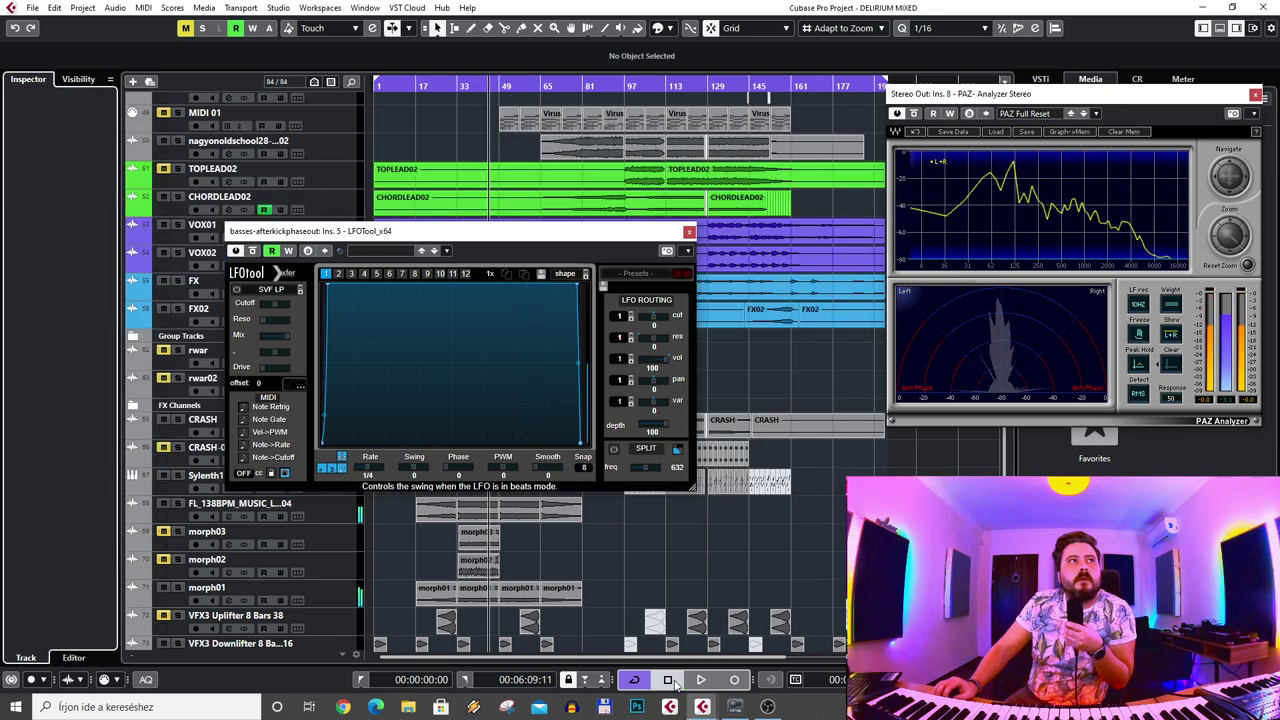
- Move the LFOTool_x64 window clear of the track list and look through the project's tracks
drag(670, 231, 985, 270)
scroll(476, 207, up, 7)
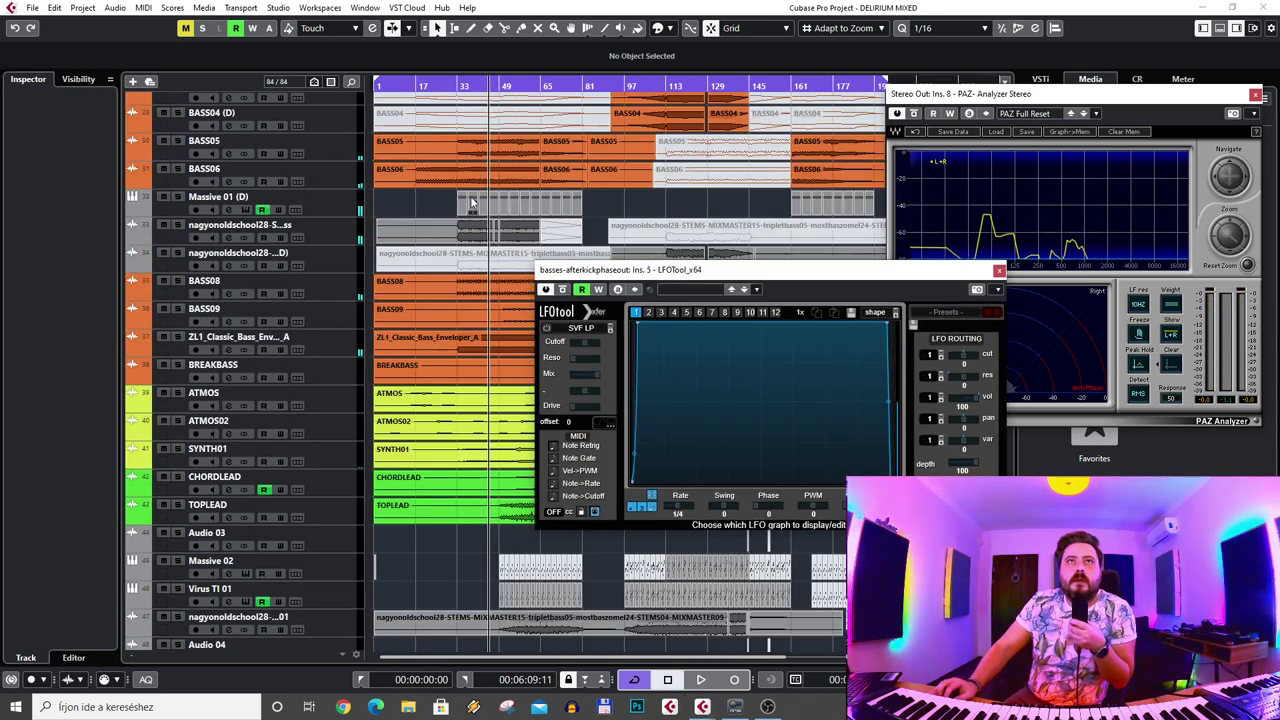
scroll(476, 207, up, 10)
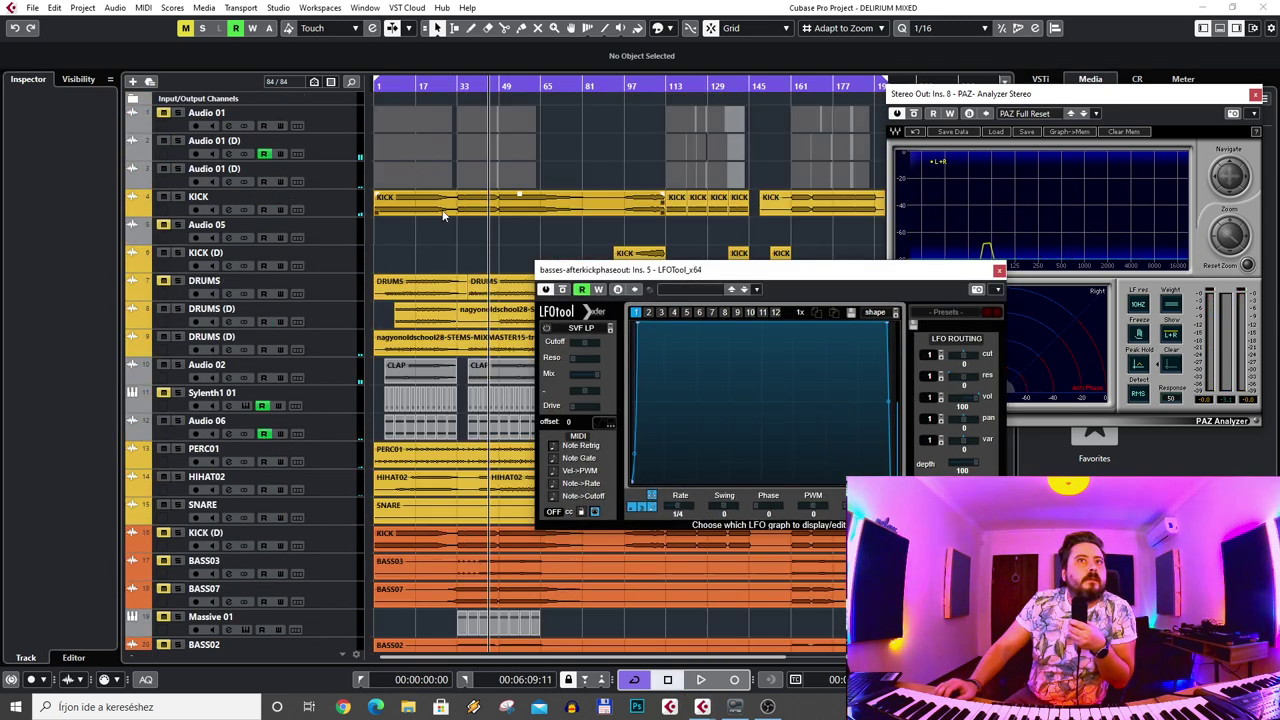
scroll(412, 246, down, 6)
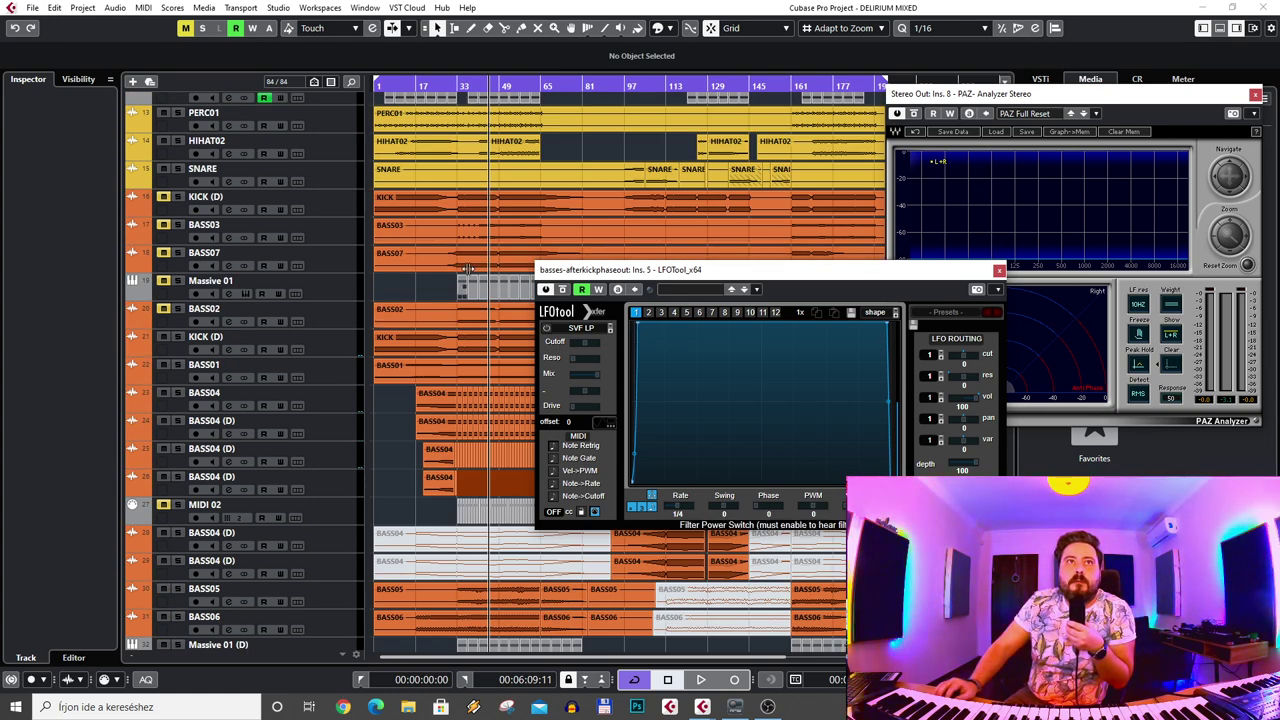
scroll(463, 242, down, 15)
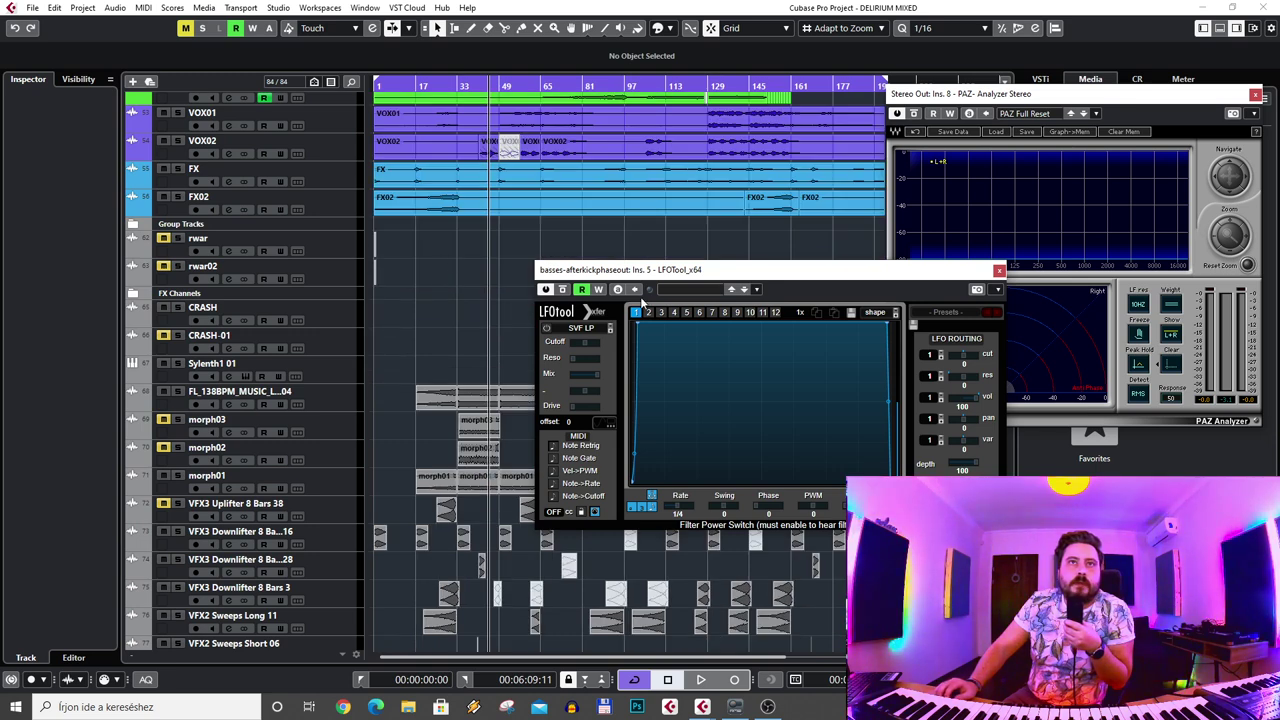
scroll(463, 340, down, 2)
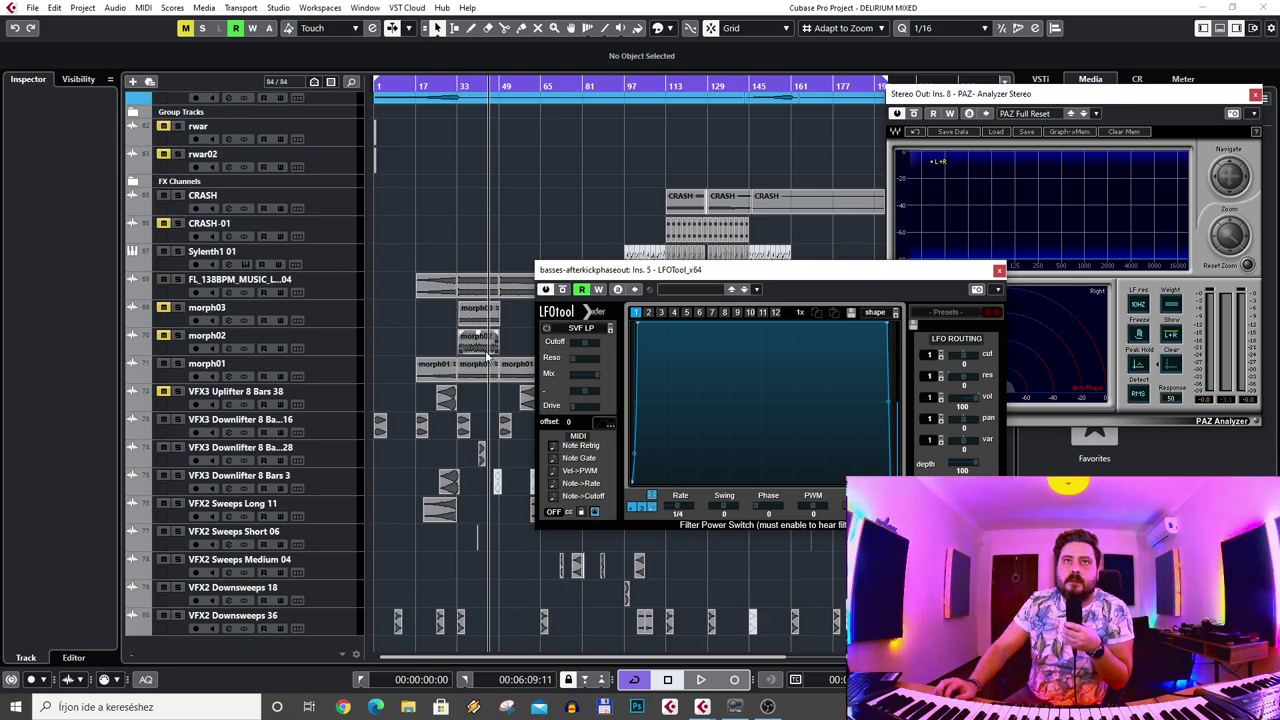
scroll(382, 379, up, 12)
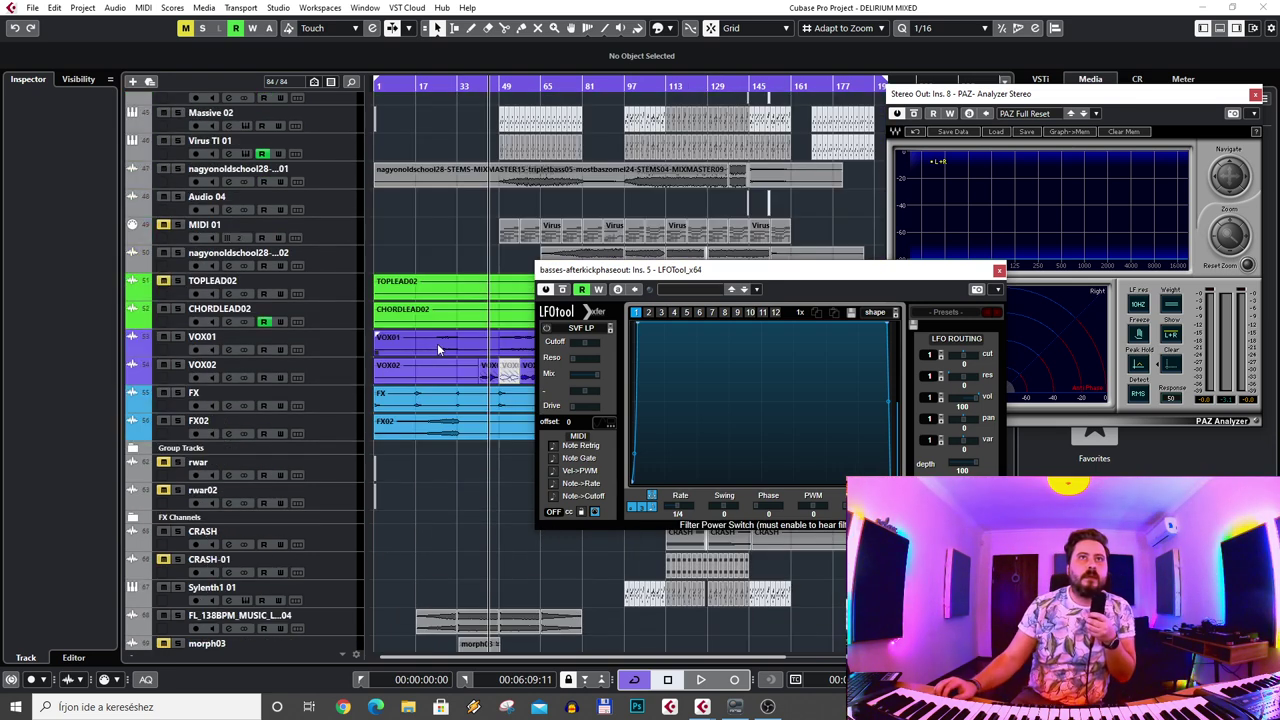
scroll(390, 323, up, 18)
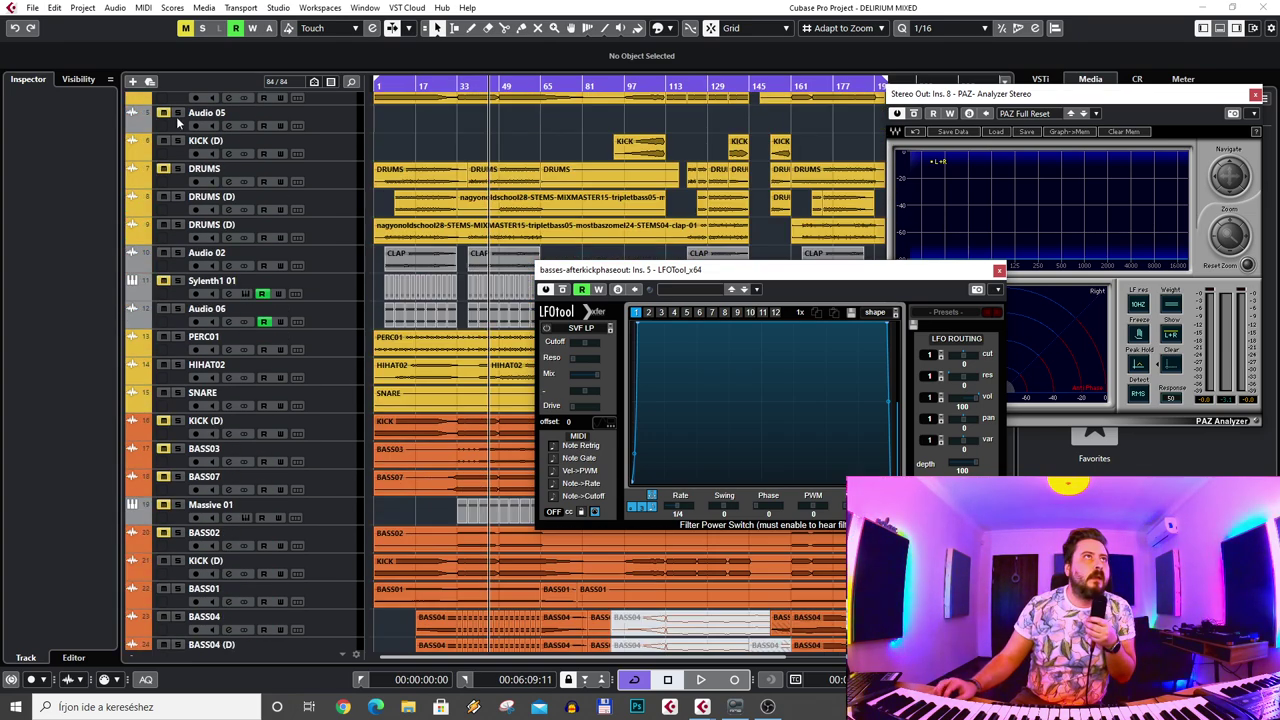
- Solo the basses-afterkickphaseout group and start the playback
click(176, 100)
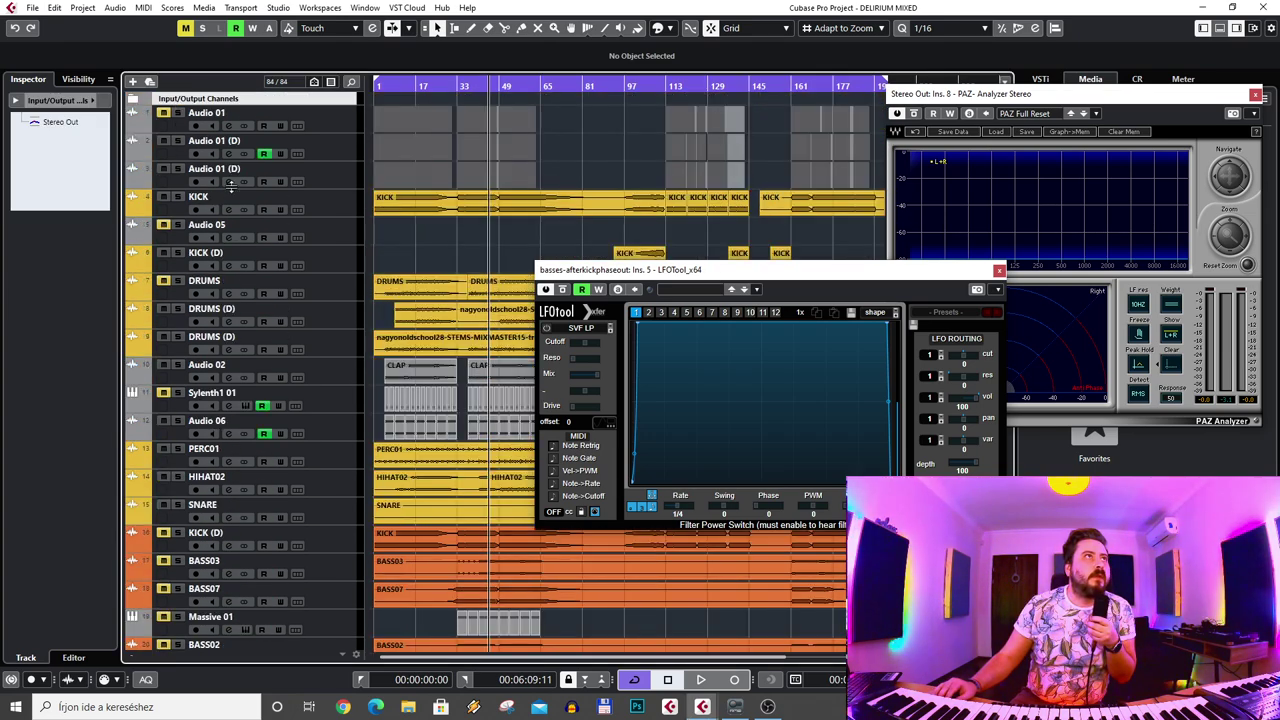
scroll(216, 441, down, 13)
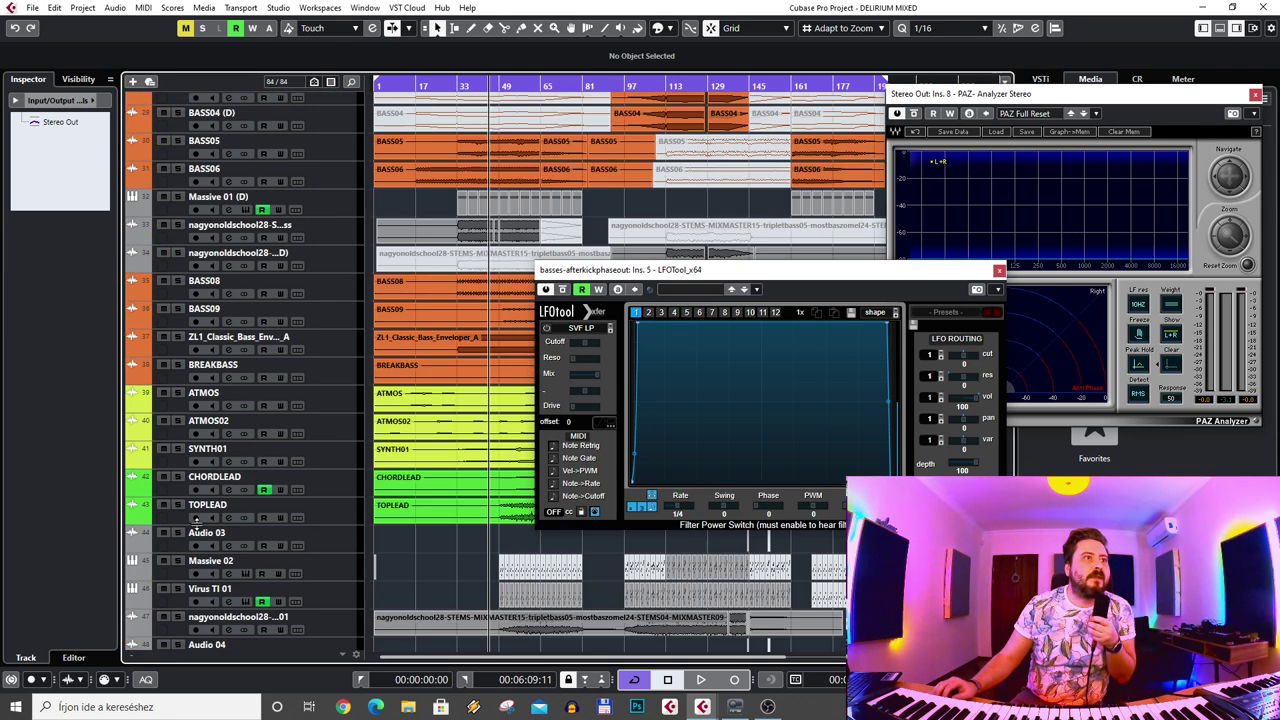
scroll(187, 534, down, 9)
click(181, 450)
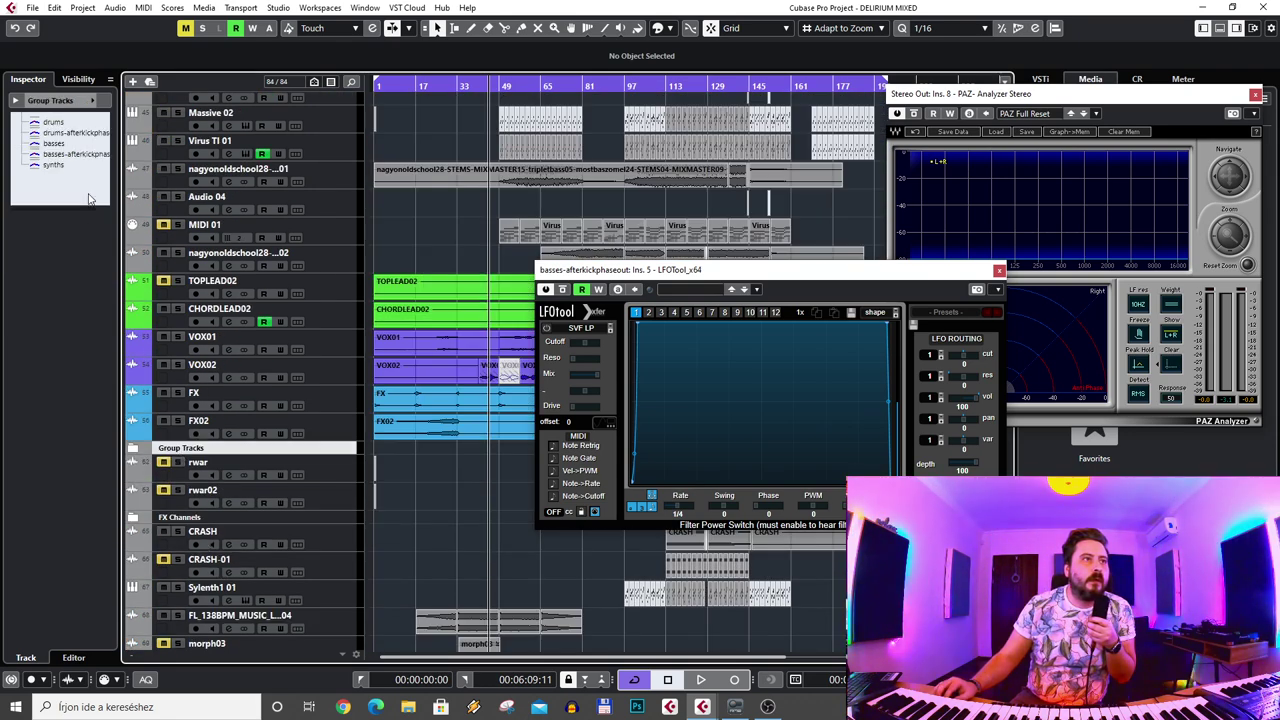
click(64, 155)
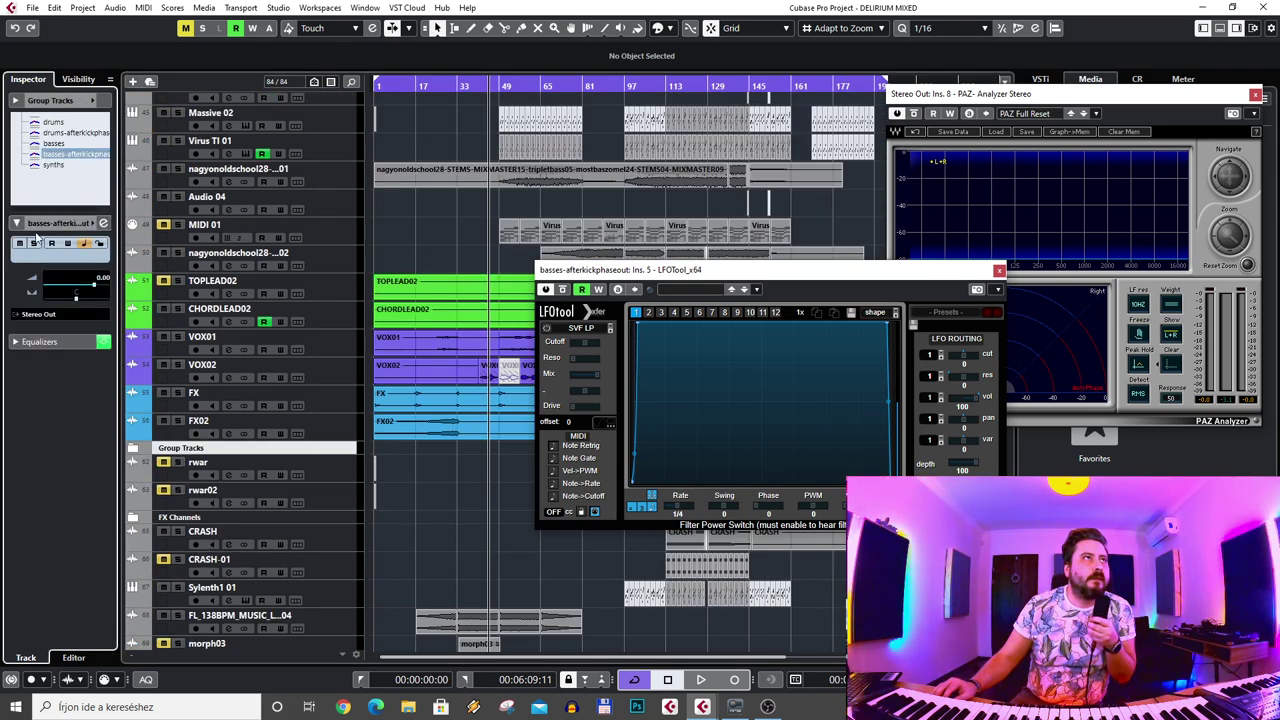
click(36, 244)
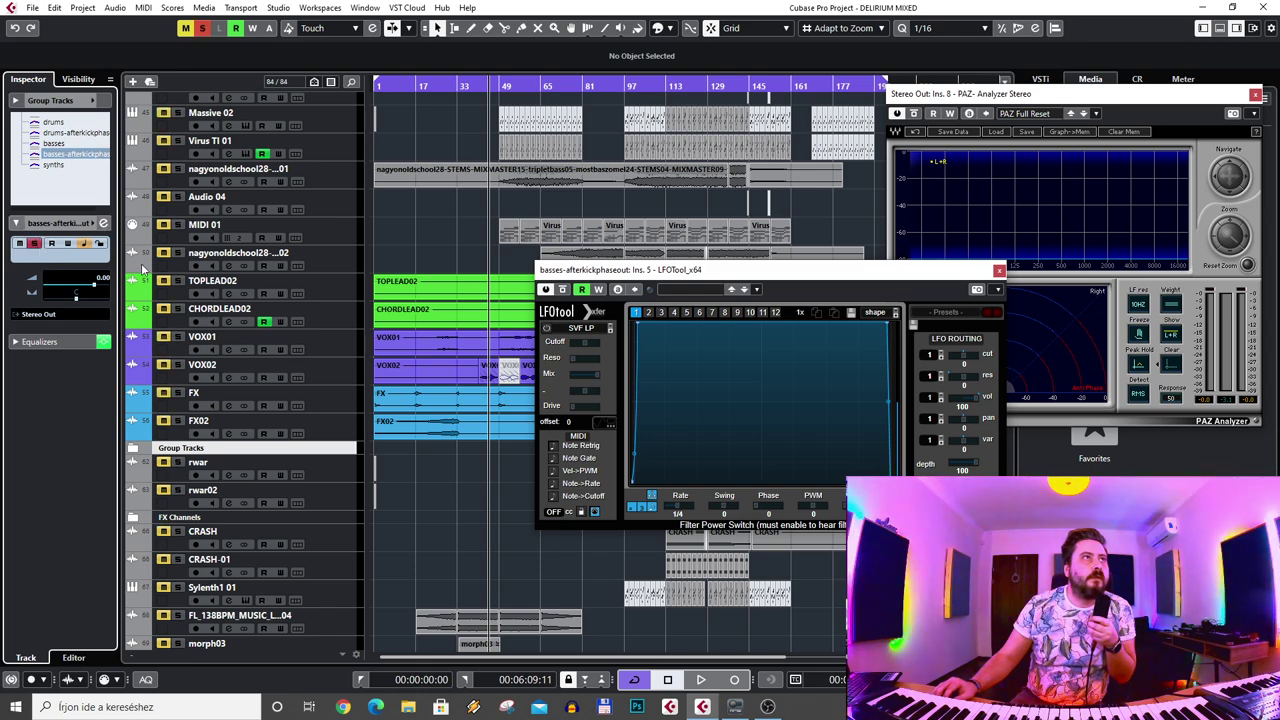
click(99, 243)
key(space)
key(e)
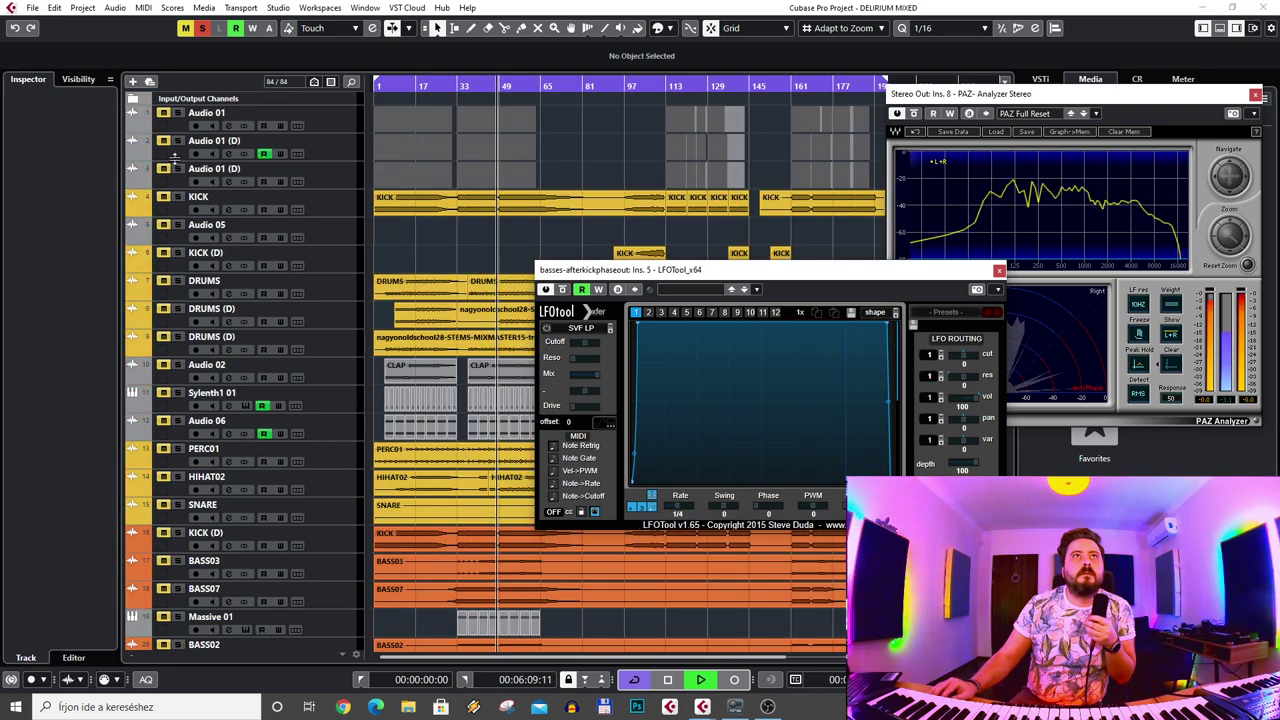
- Play the first three audio tracks soloed while toggling the bypass of the LFOTool_x64 insert, and deactivate the solo
click(373, 103)
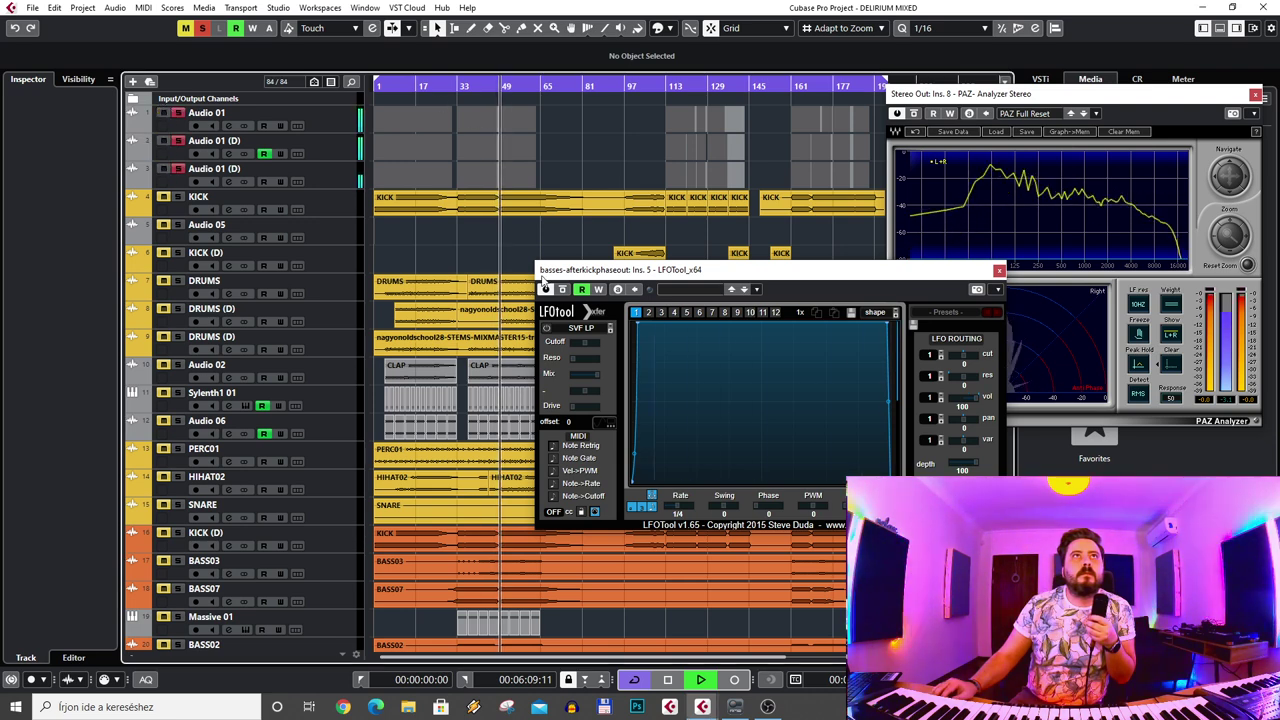
click(566, 296)
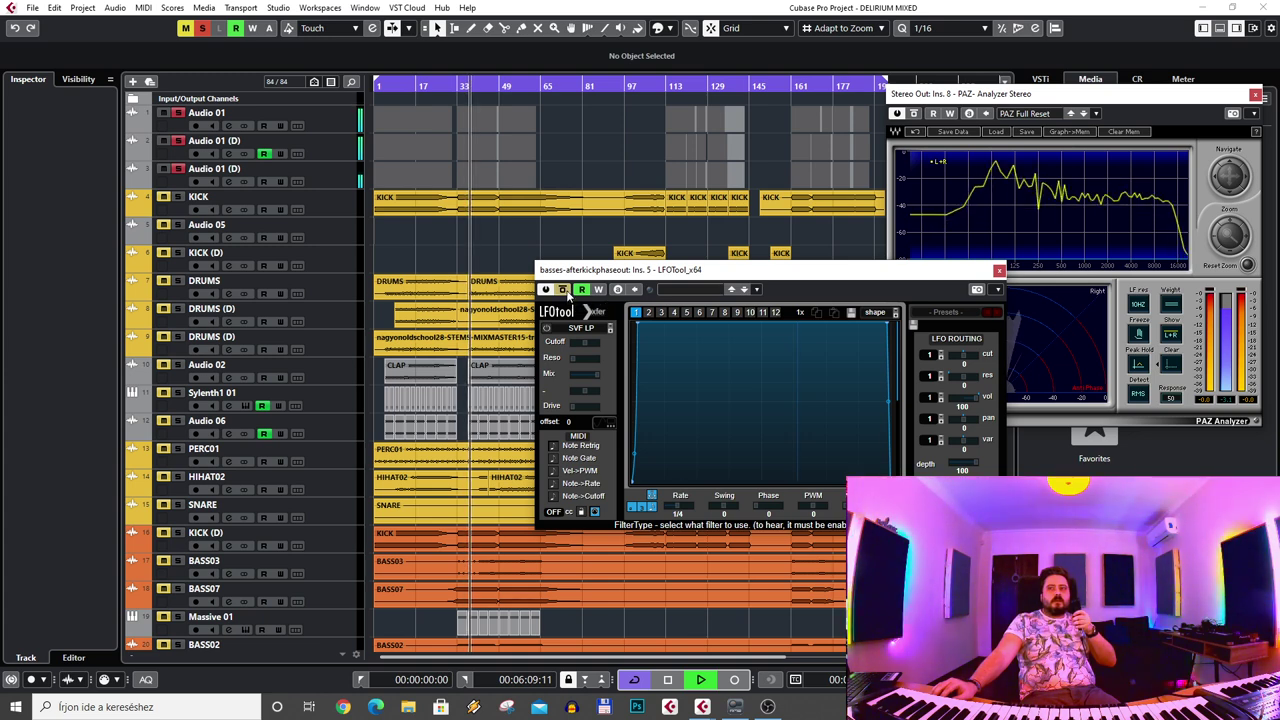
click(202, 27)
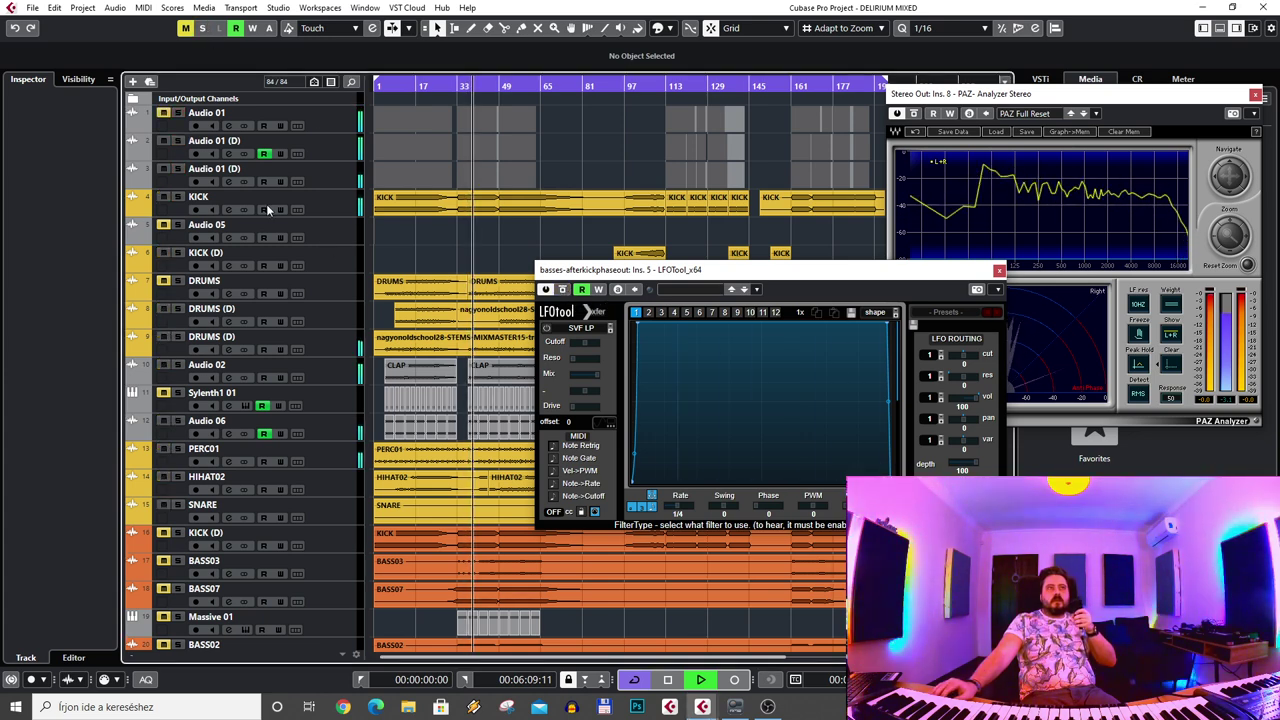
- Solo both Audio 01 (D) tracks and the first KICK track, deactivate the solo and stop the playback
click(165, 142)
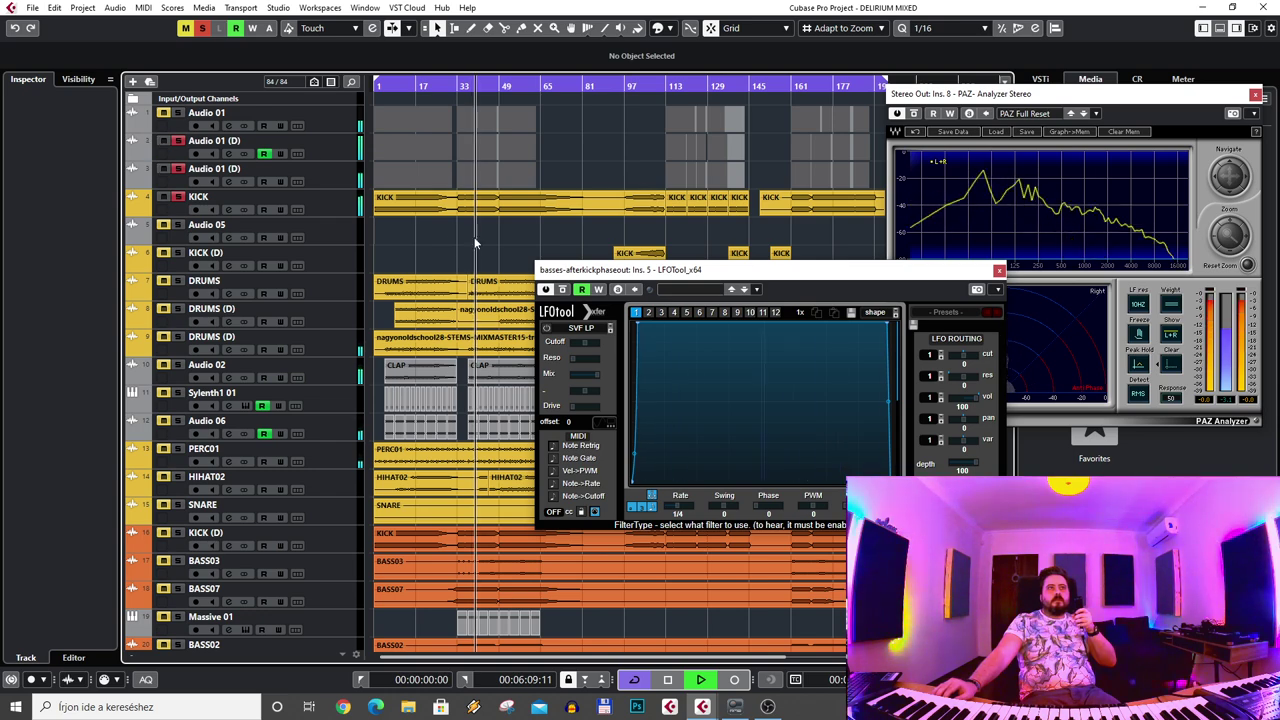
scroll(165, 145, down, 6)
click(199, 28)
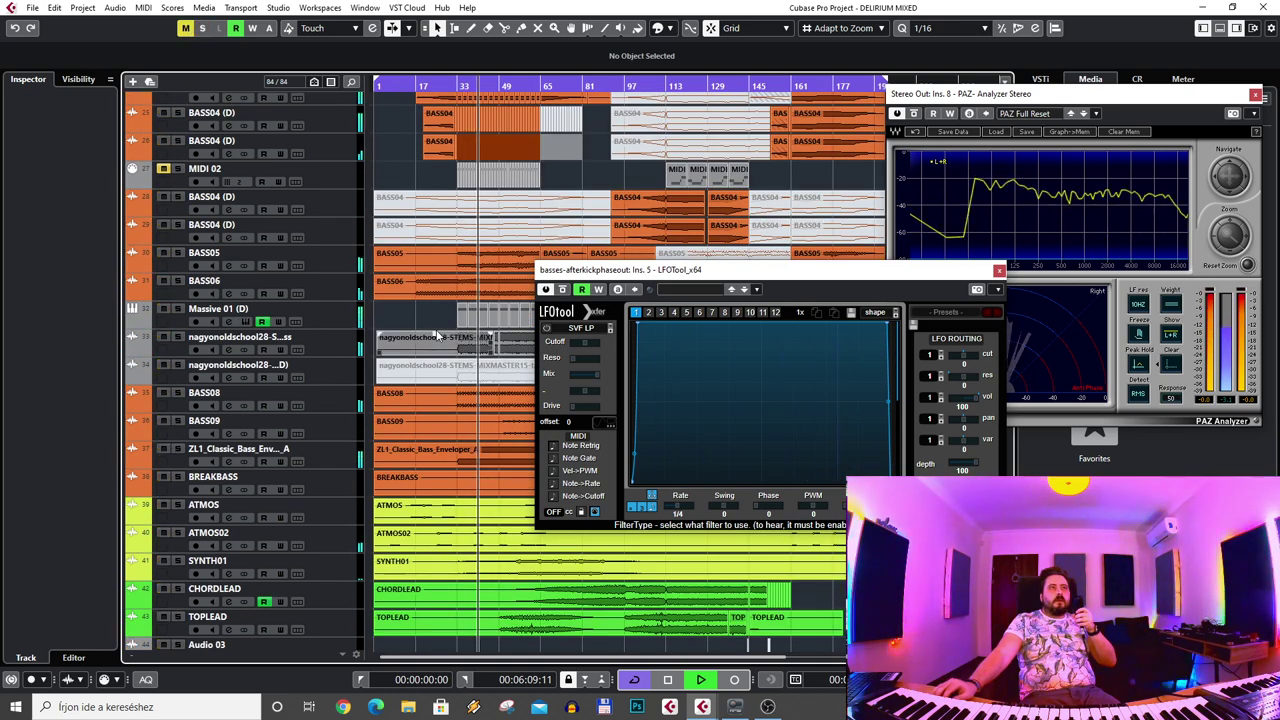
key(space)
- Solo the basses-afterkickphaseout group and unmute the first KICK track alongside it
scroll(205, 395, up, 6)
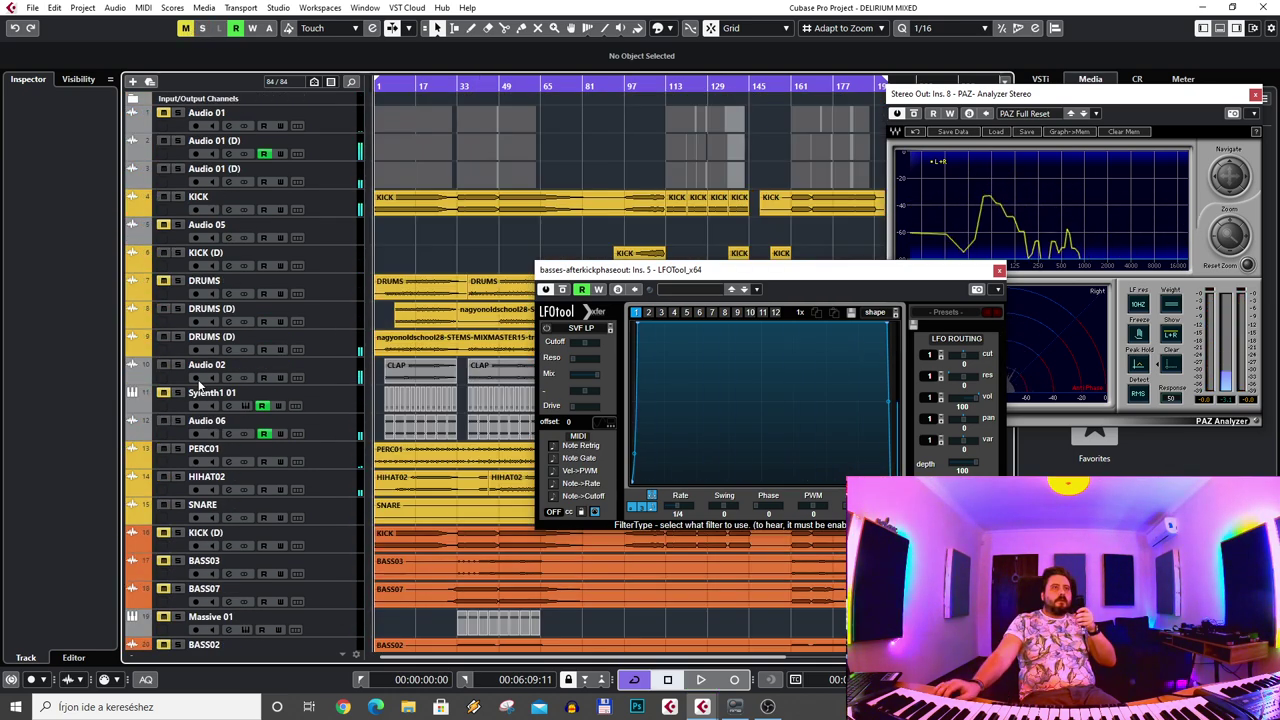
scroll(245, 487, down, 6)
scroll(245, 487, down, 6)
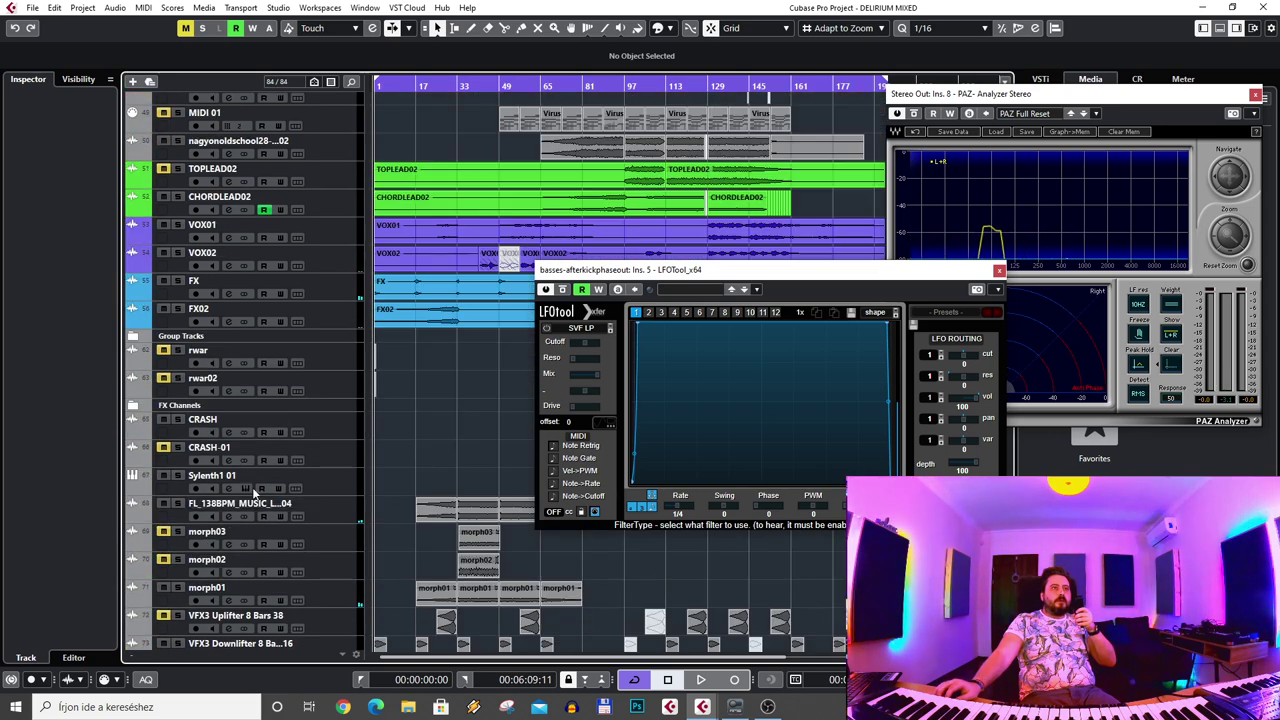
click(183, 340)
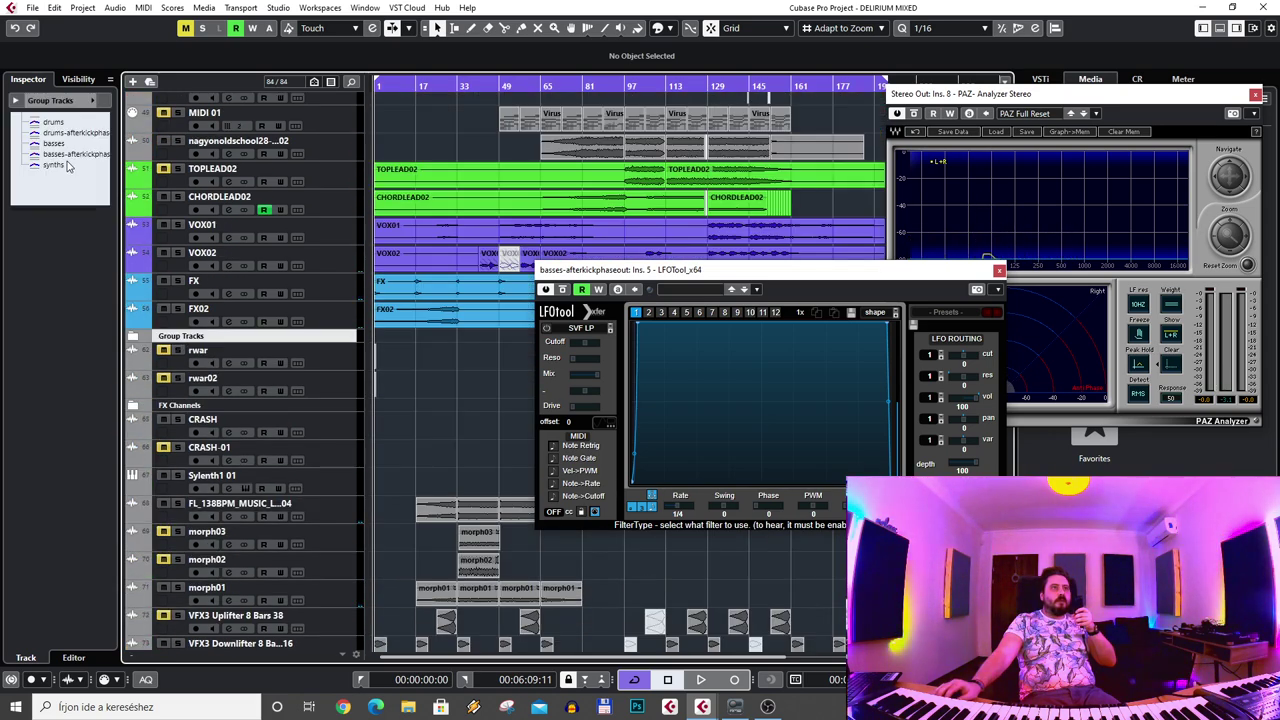
click(70, 155)
click(35, 243)
scroll(415, 285, up, 15)
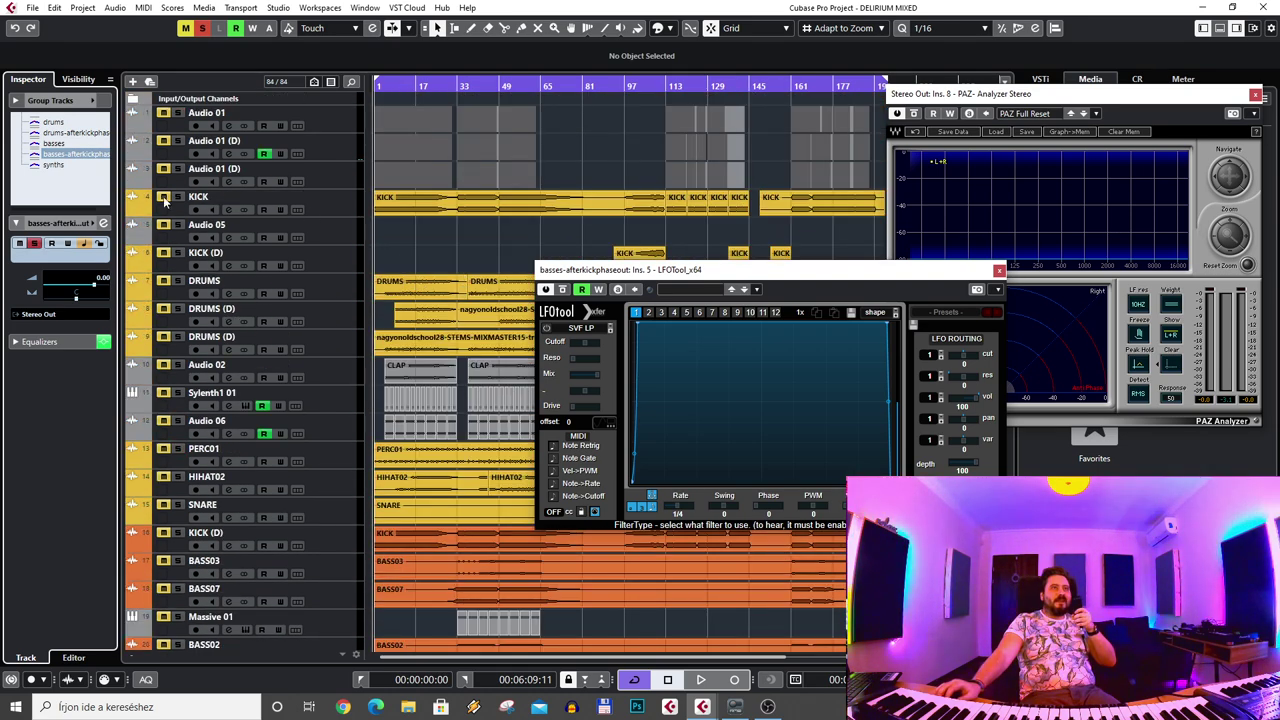
click(166, 197)
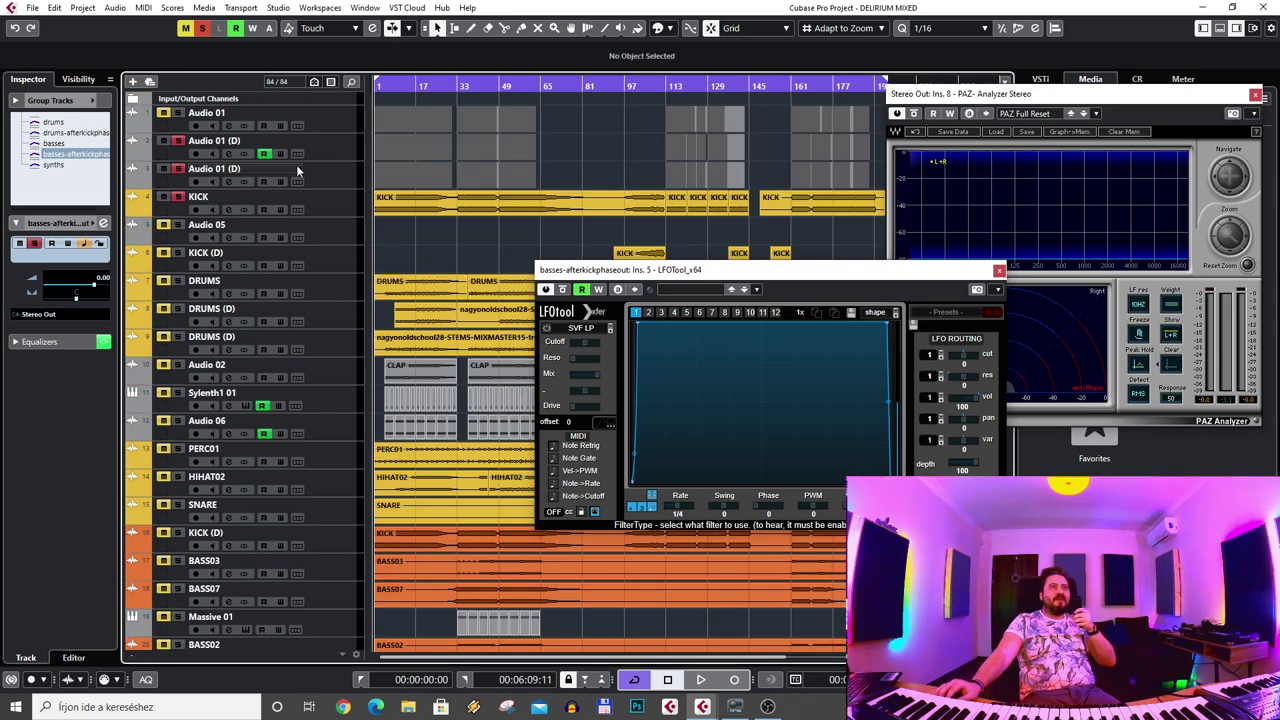
- Play the soloed bass group and kick from bar 33, stop the playback and examine the arrangement around that bar
click(457, 85)
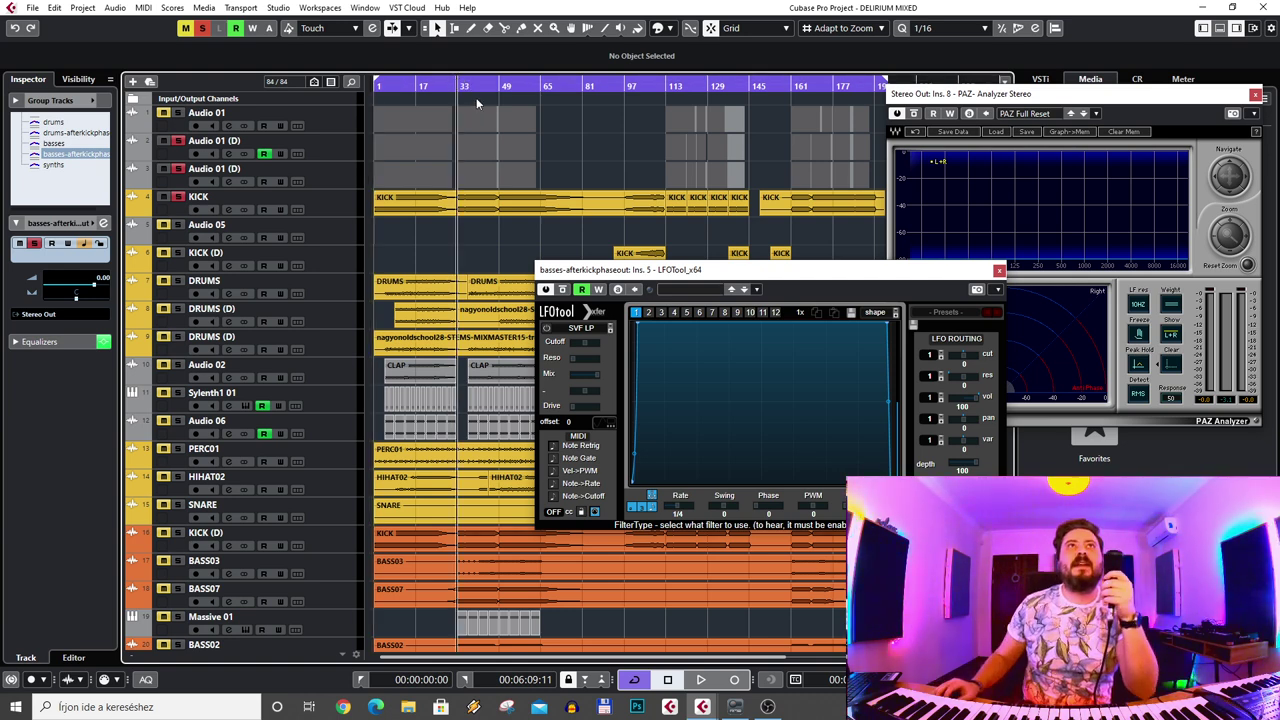
click(700, 679)
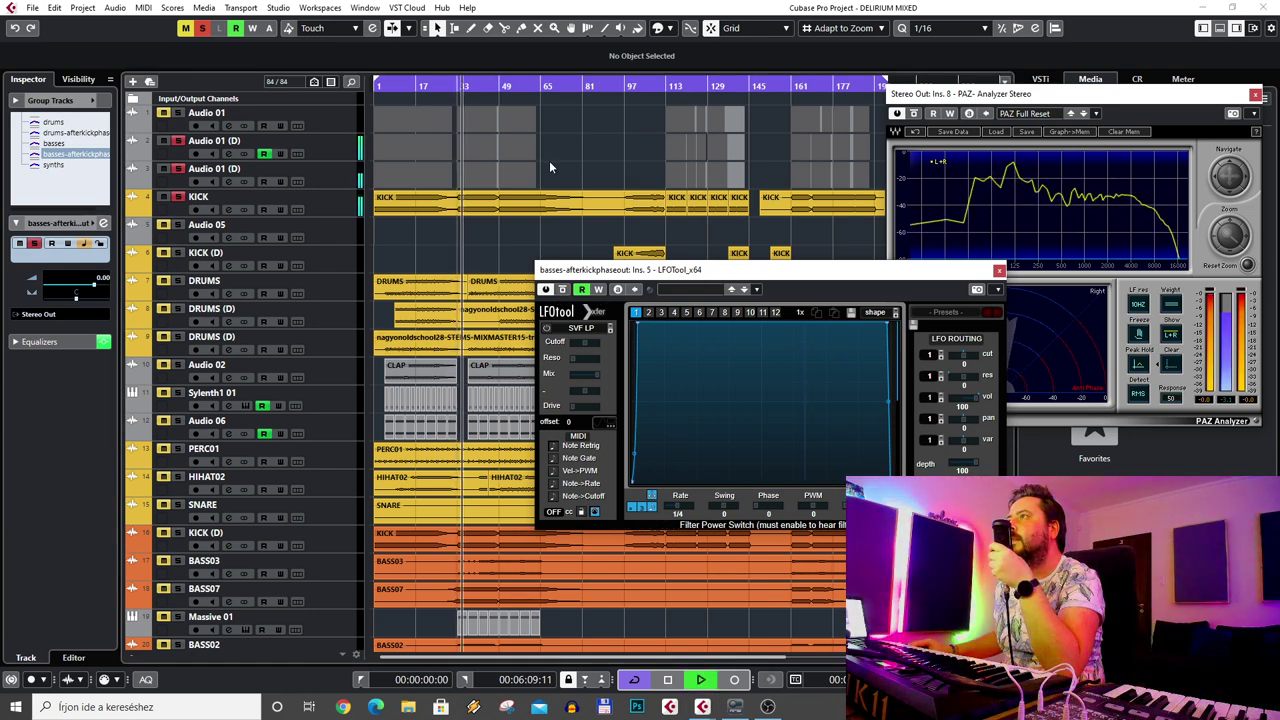
key(space)
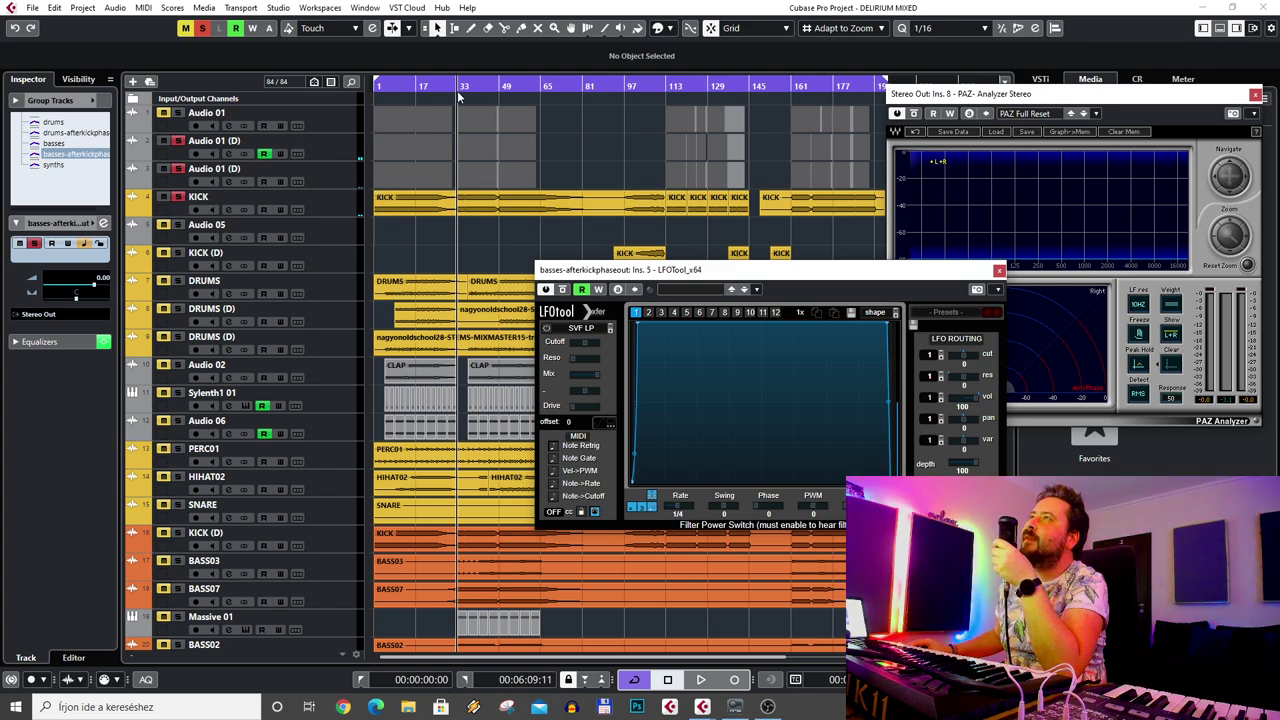
scroll(456, 126, up, 6)
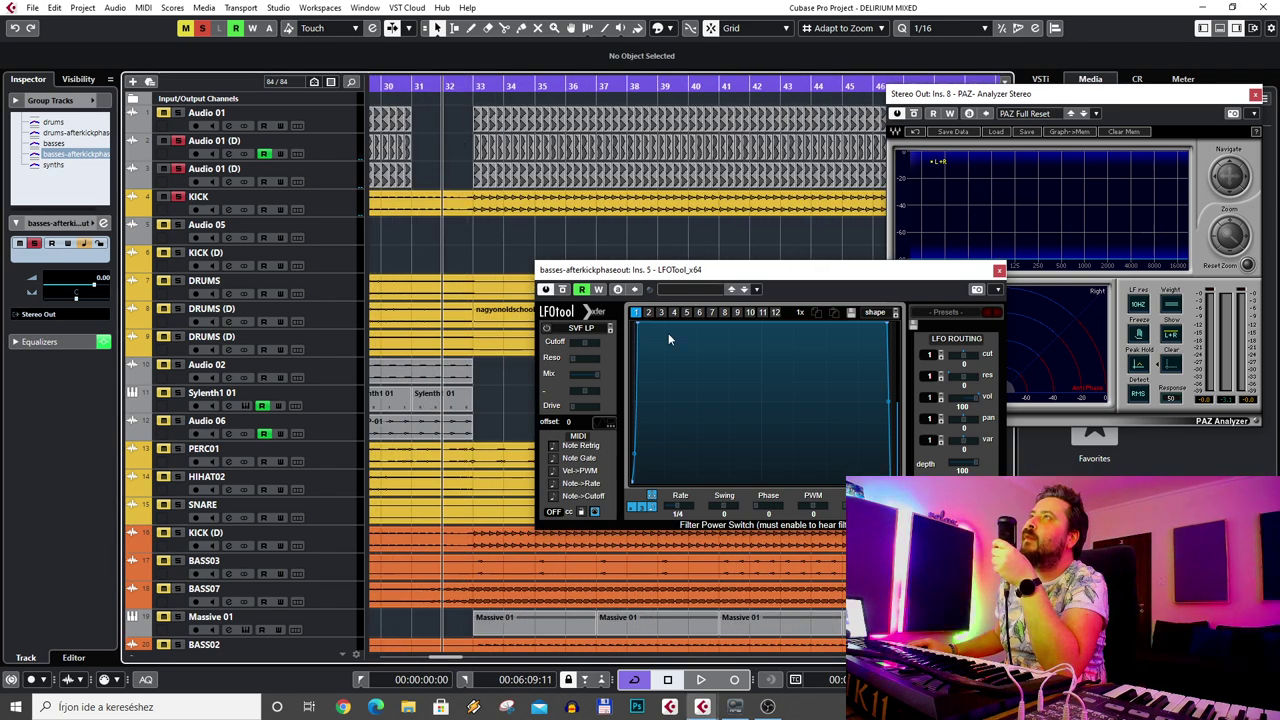
scroll(456, 126, down, 5)
scroll(503, 76, down, 3)
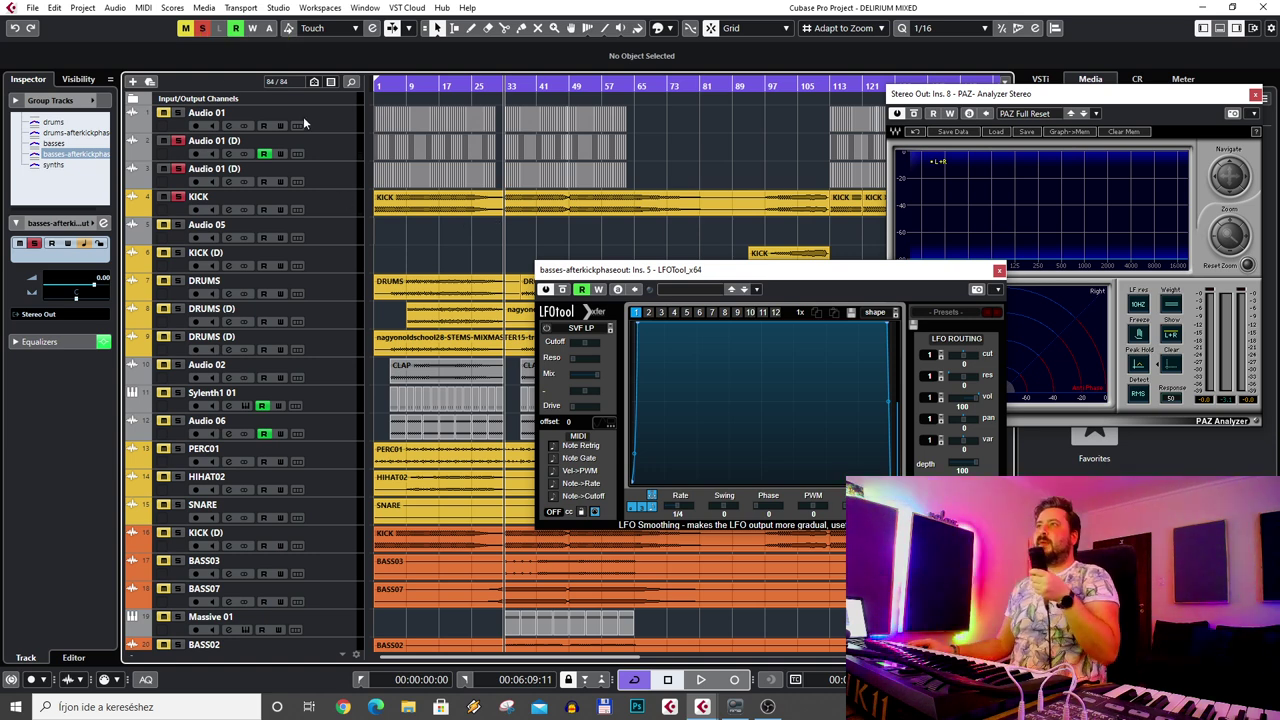
- Deactivate the current solo, solo the synths group and play it from around bar 65
click(205, 30)
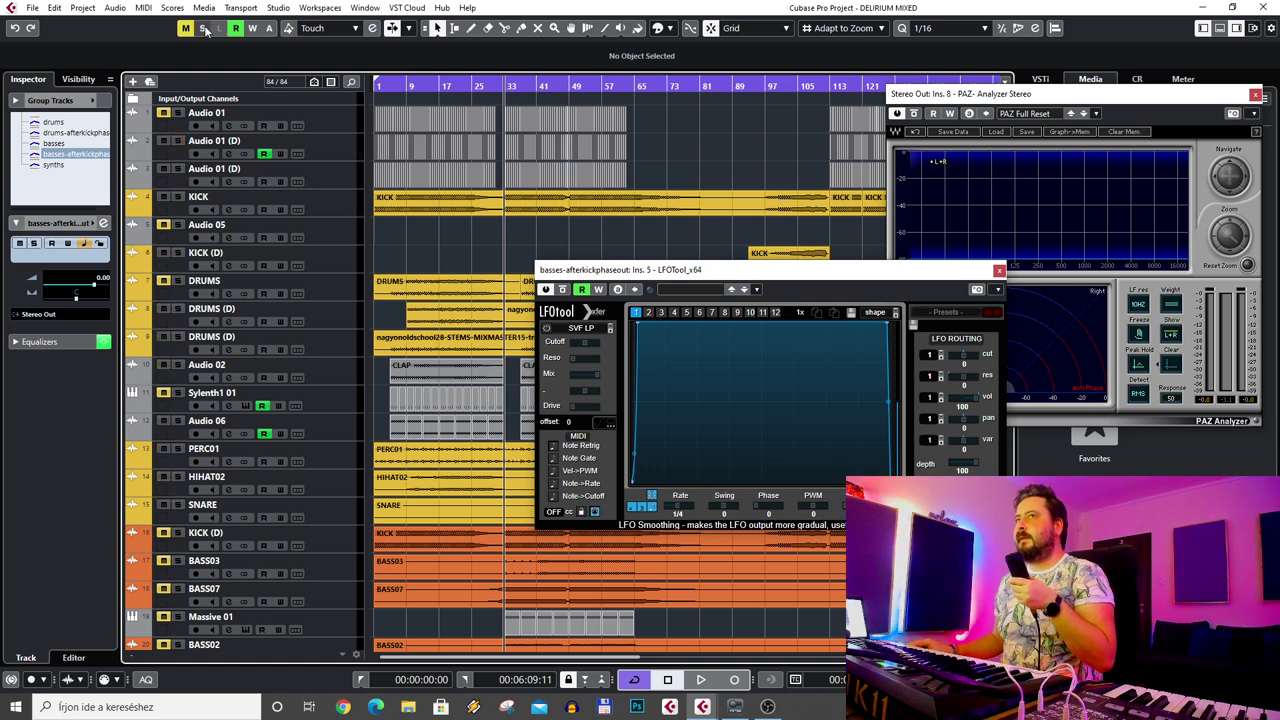
click(53, 166)
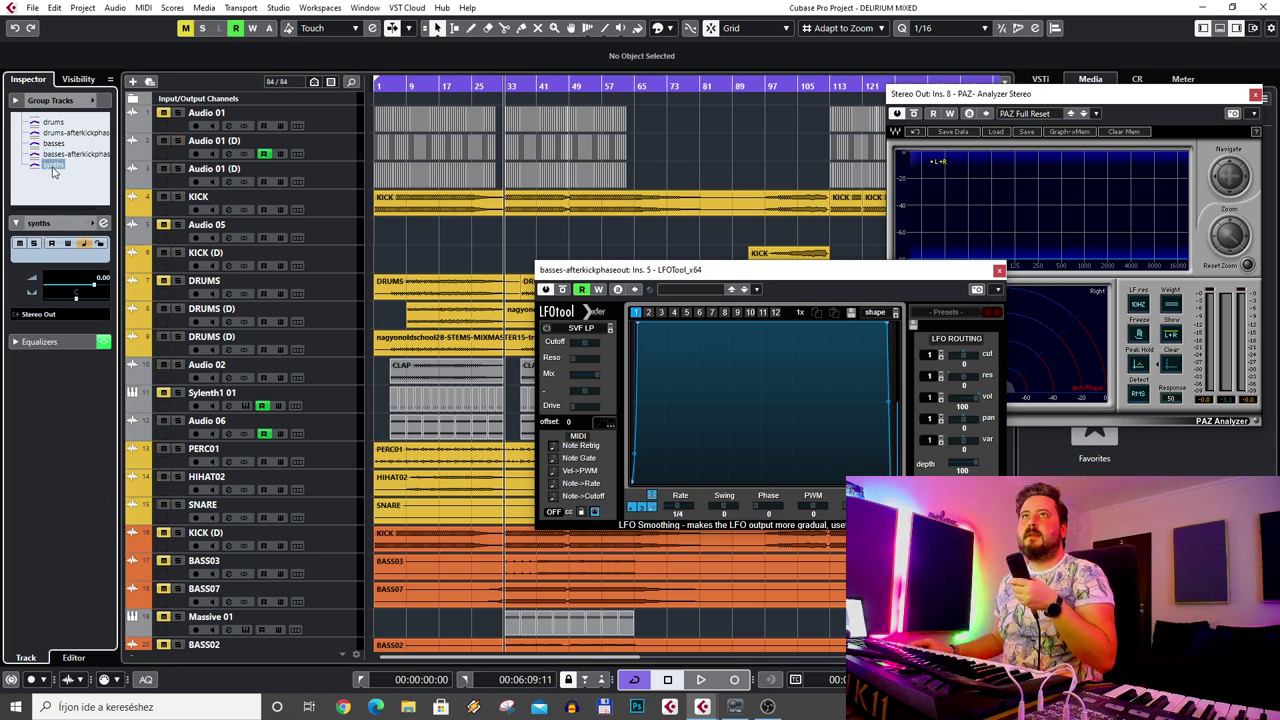
click(34, 245)
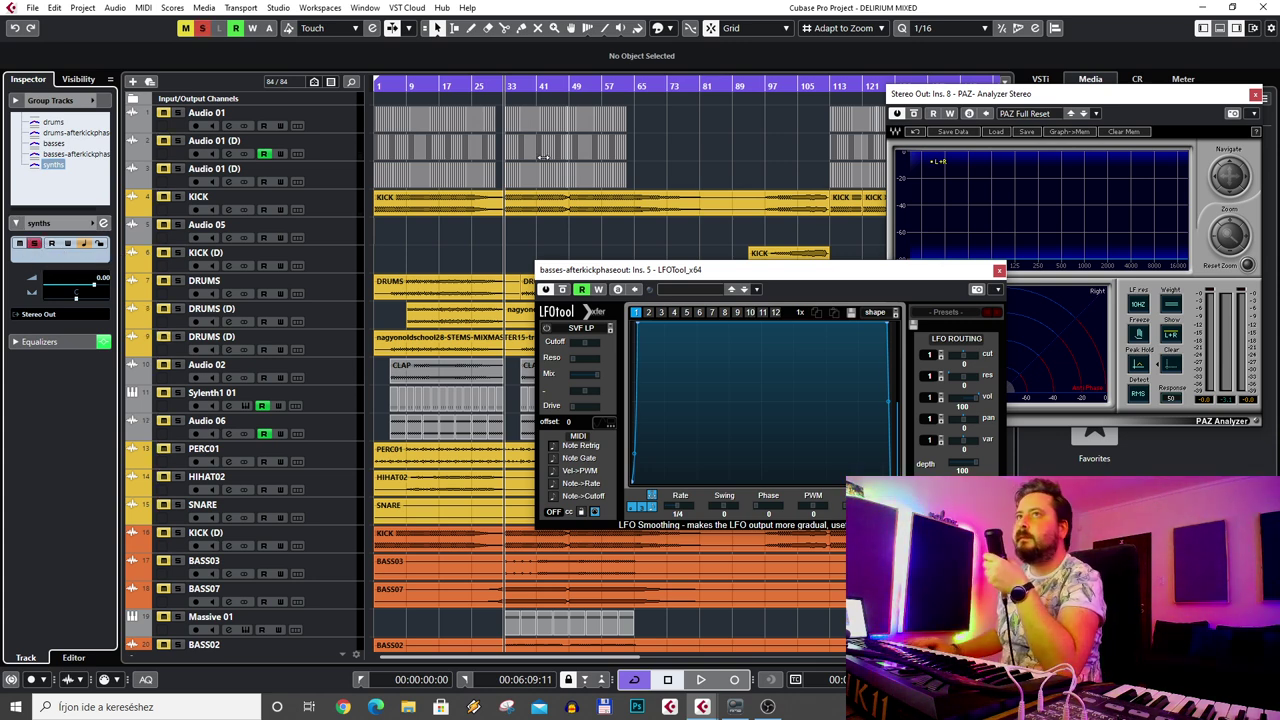
key(space)
click(638, 86)
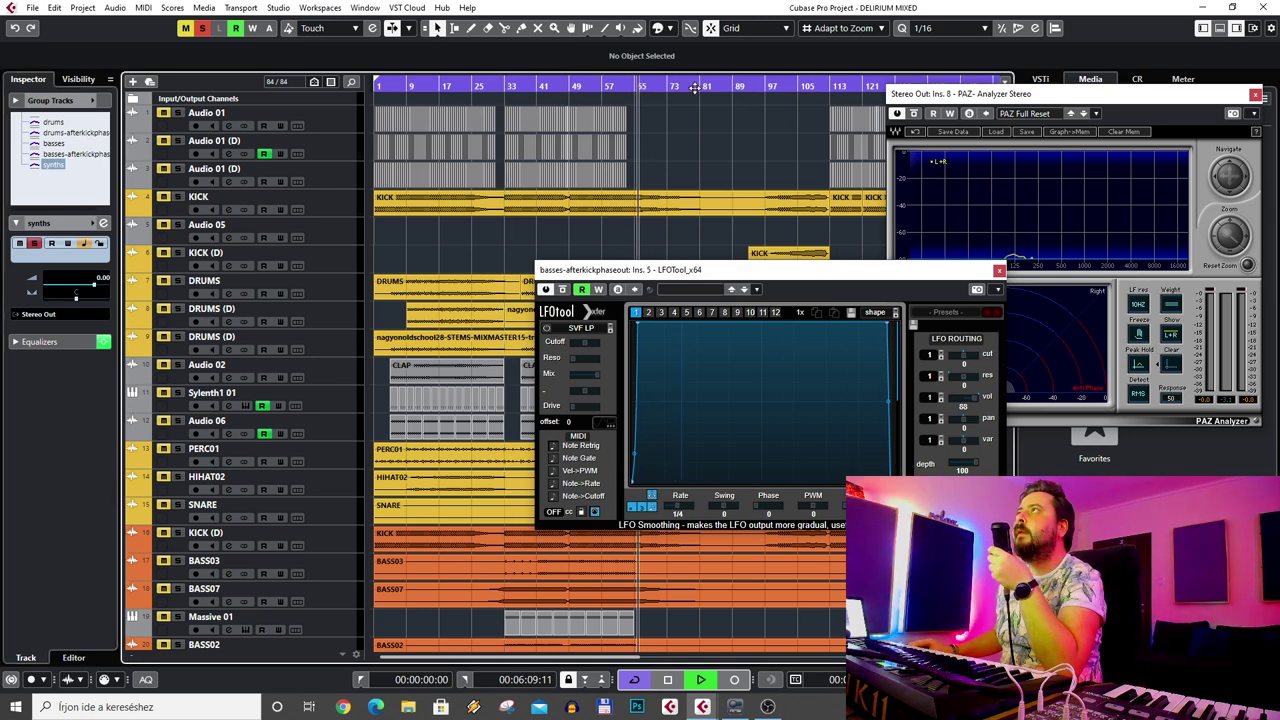
- View both FabFilter Pro-Q 2 inserts in the synths group's channel settings, close the settings and stop the playback
click(103, 222)
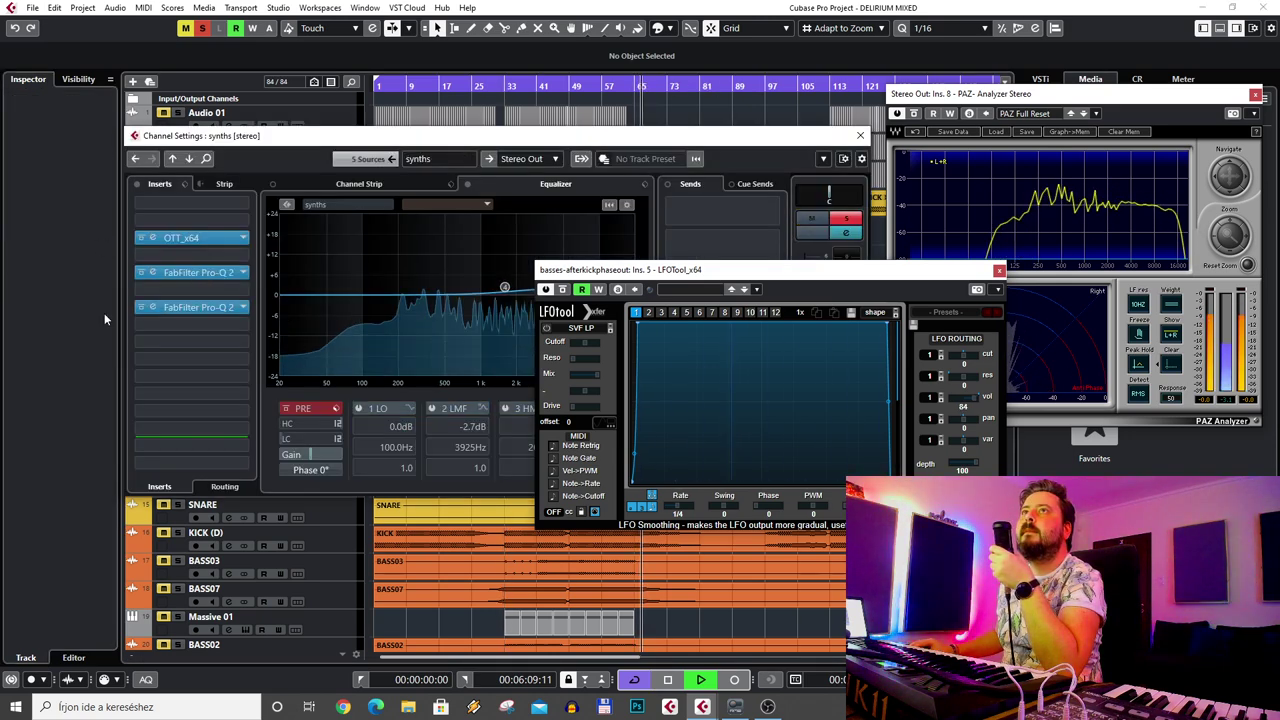
click(161, 276)
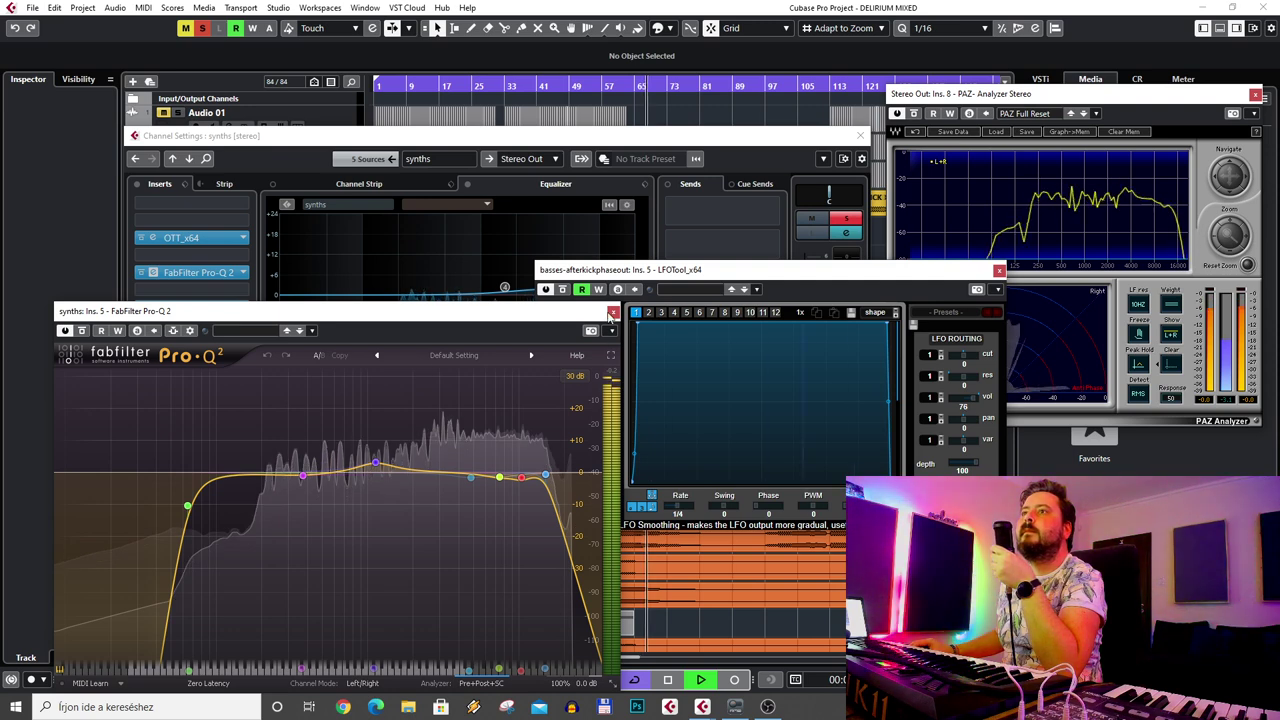
click(613, 311)
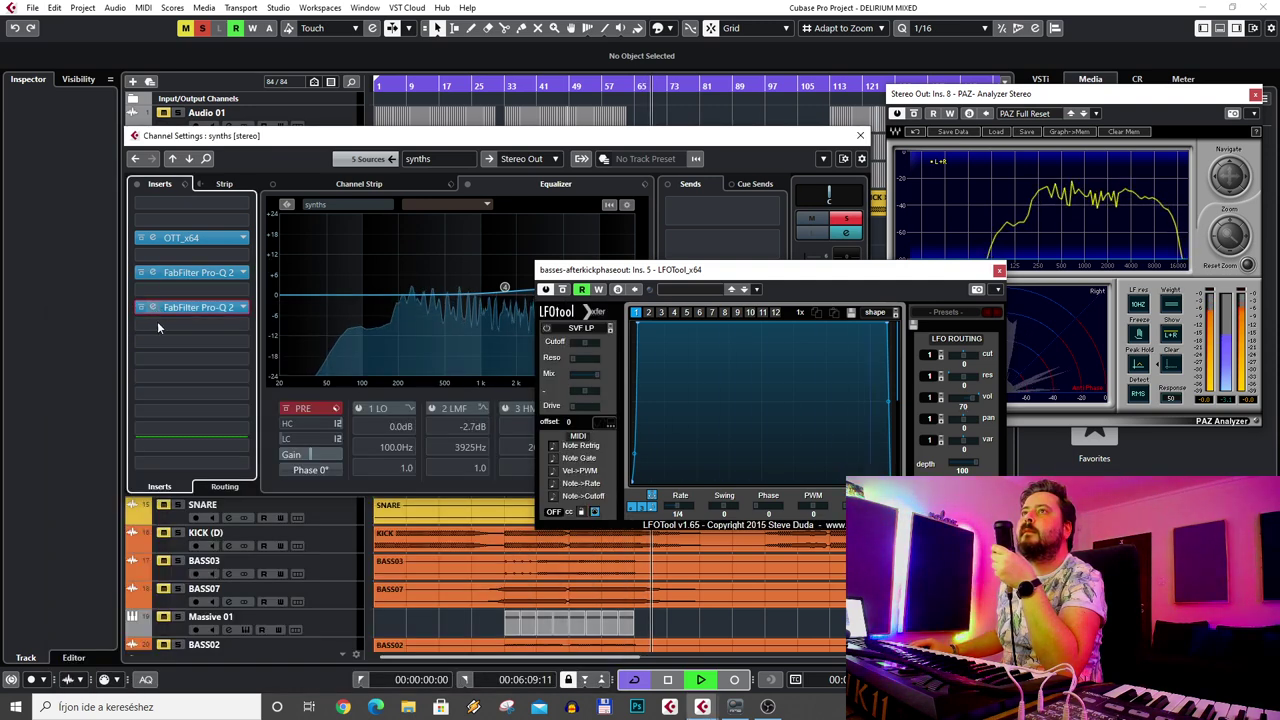
click(153, 307)
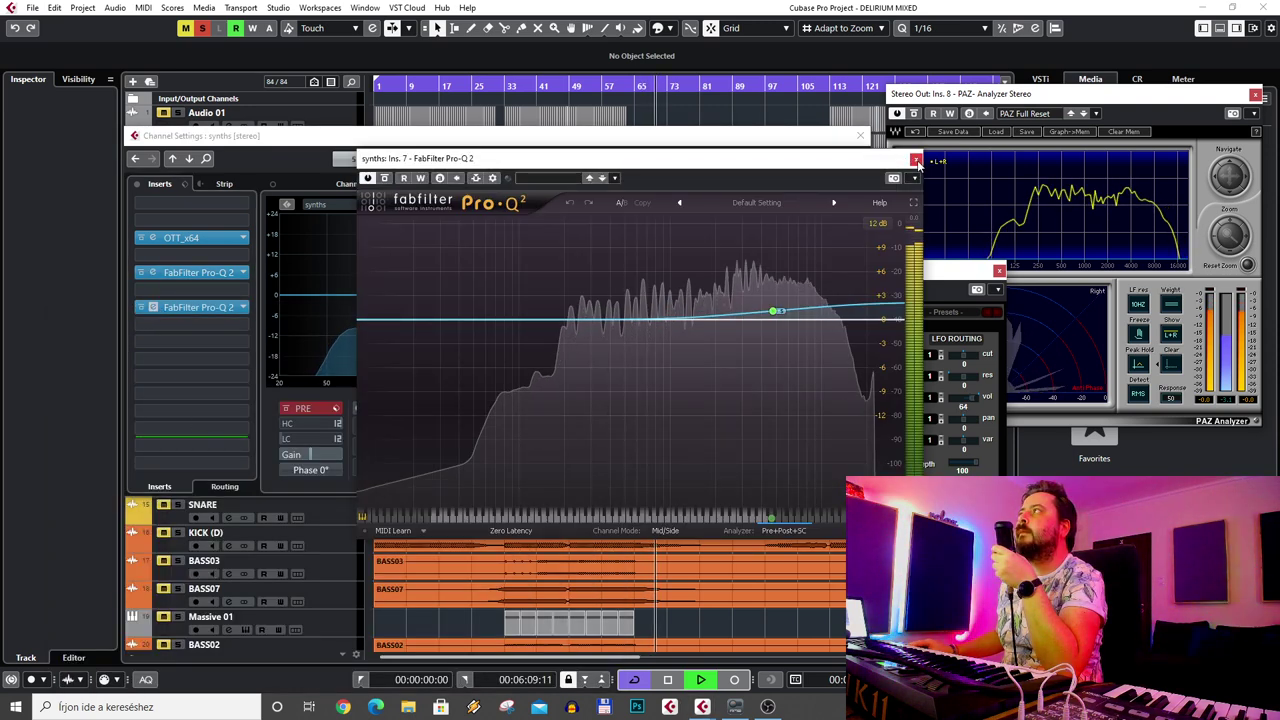
click(862, 137)
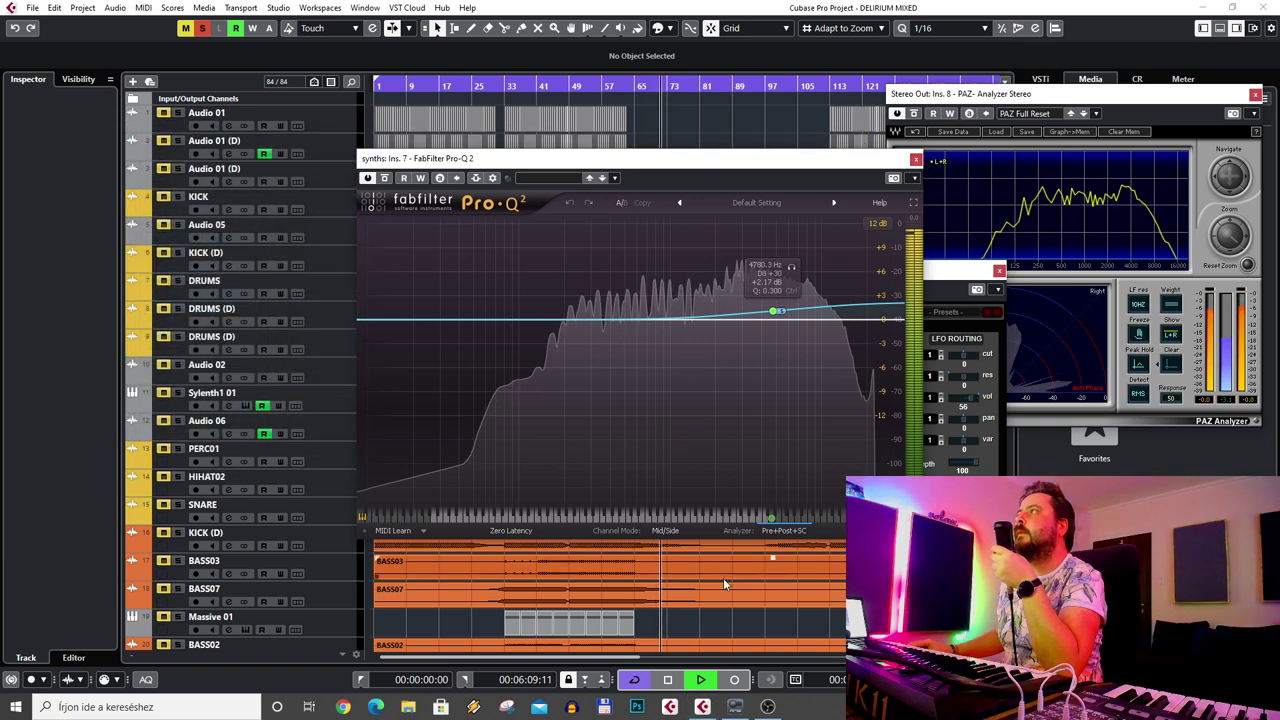
click(669, 680)
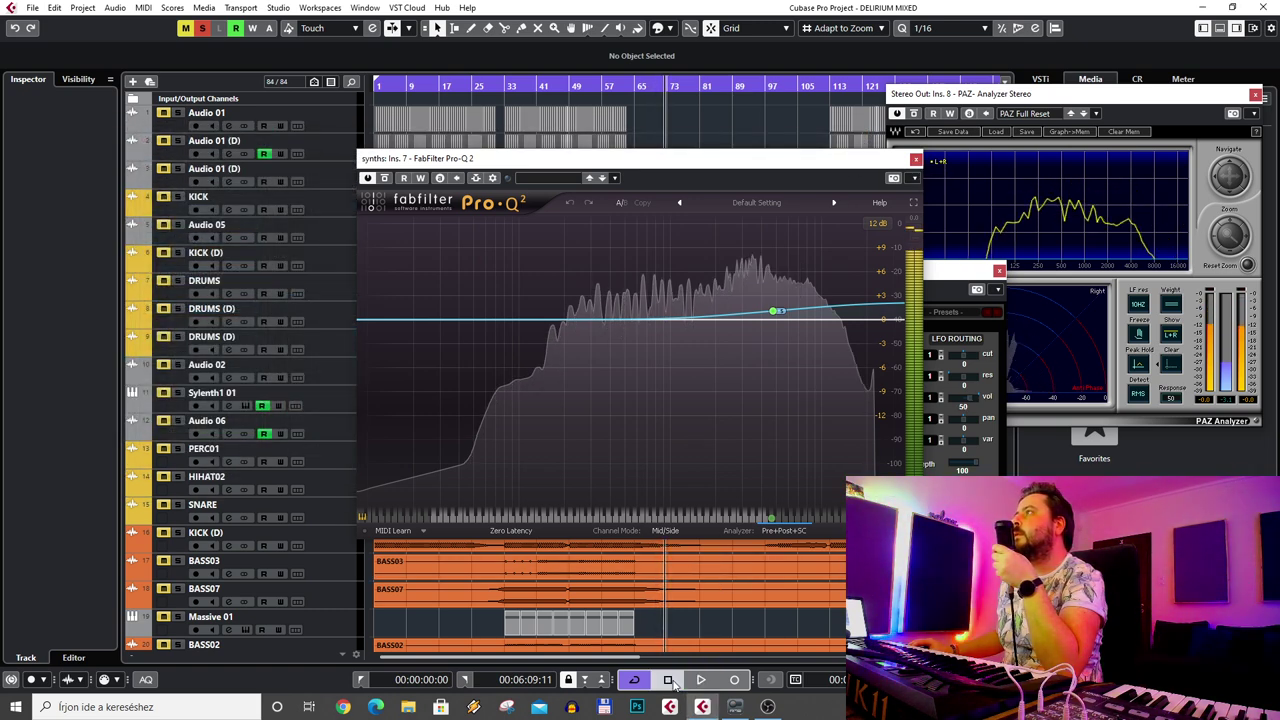
- Play the synths group from just after bar 89 while toggling the bypass of its insert 7 FabFilter Pro-Q 2, and stop
click(748, 88)
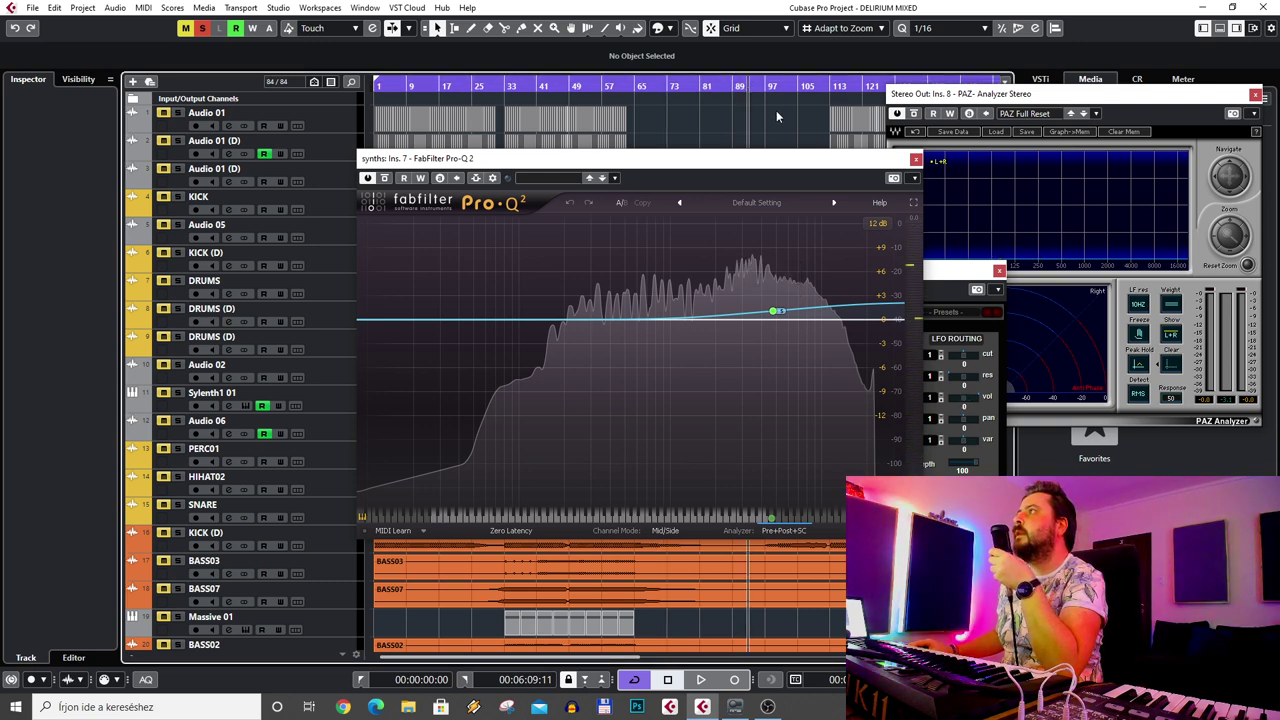
key(space)
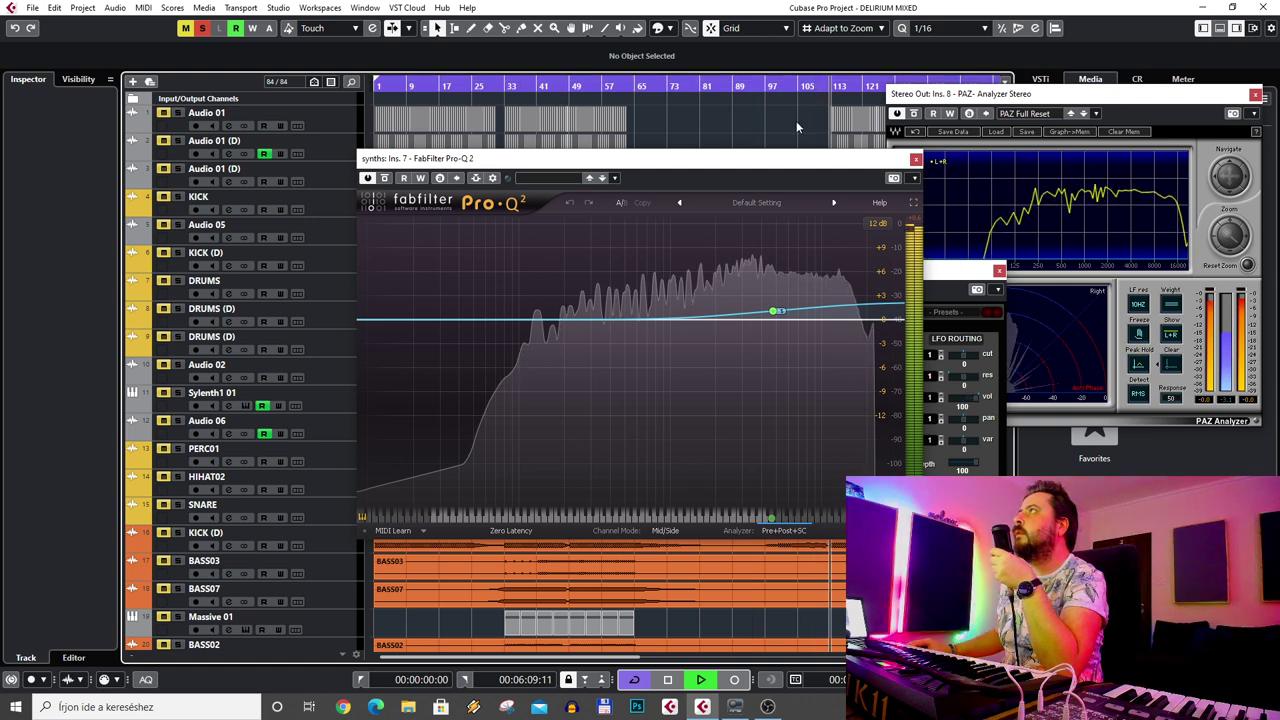
click(385, 178)
click(385, 178)
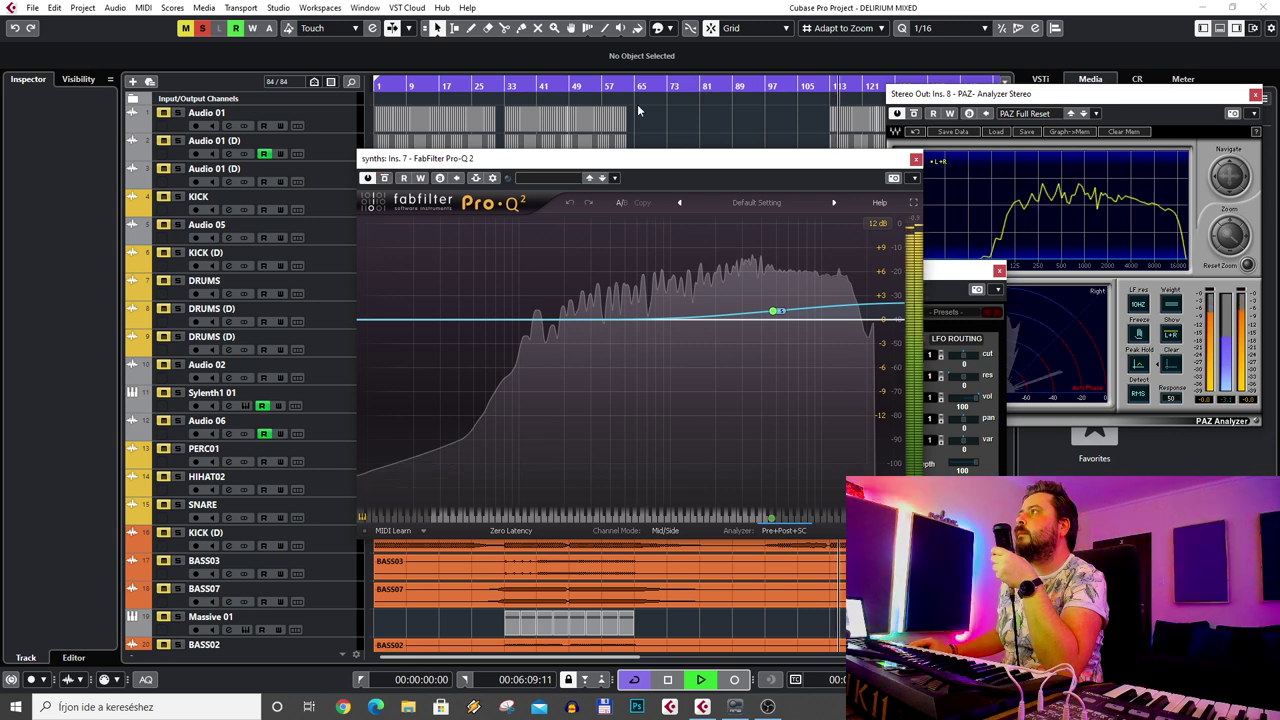
key(space)
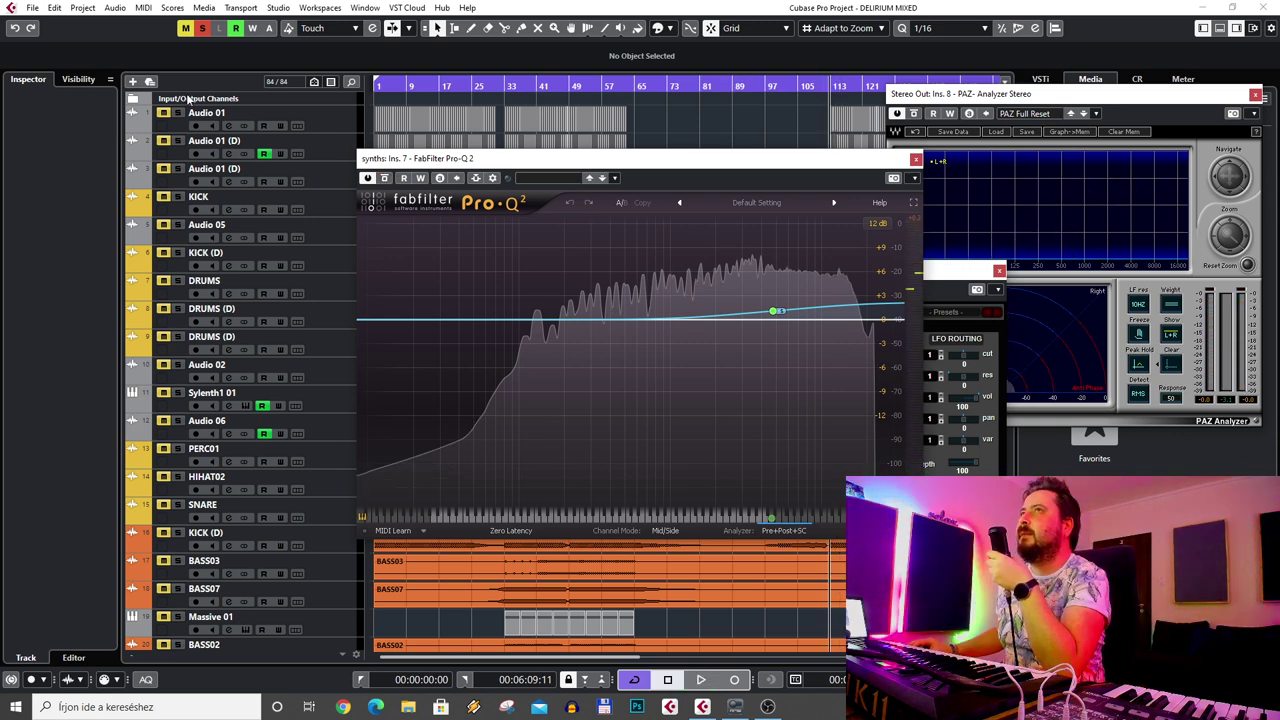
- Close the synths group's FabFilter Pro-Q 2 window and the basses-afterkickphaseout LFOTool_x64 window
scroll(238, 220, down, 9)
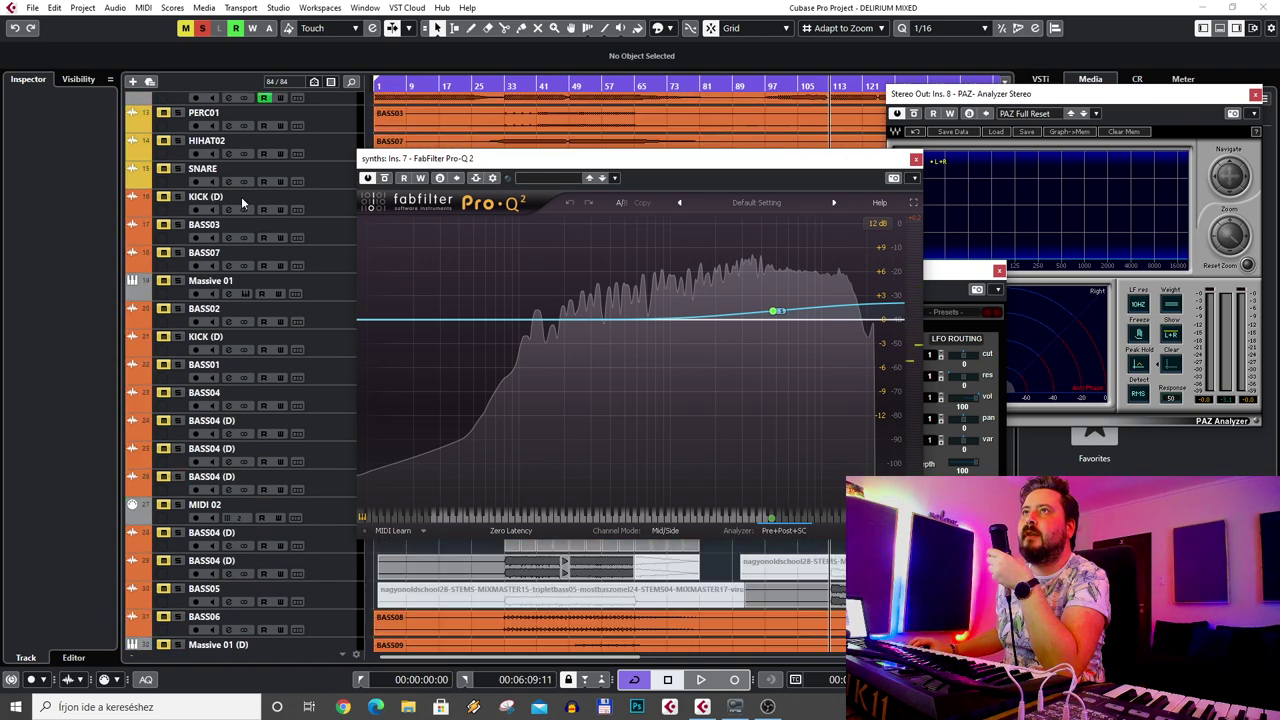
scroll(238, 220, up, 10)
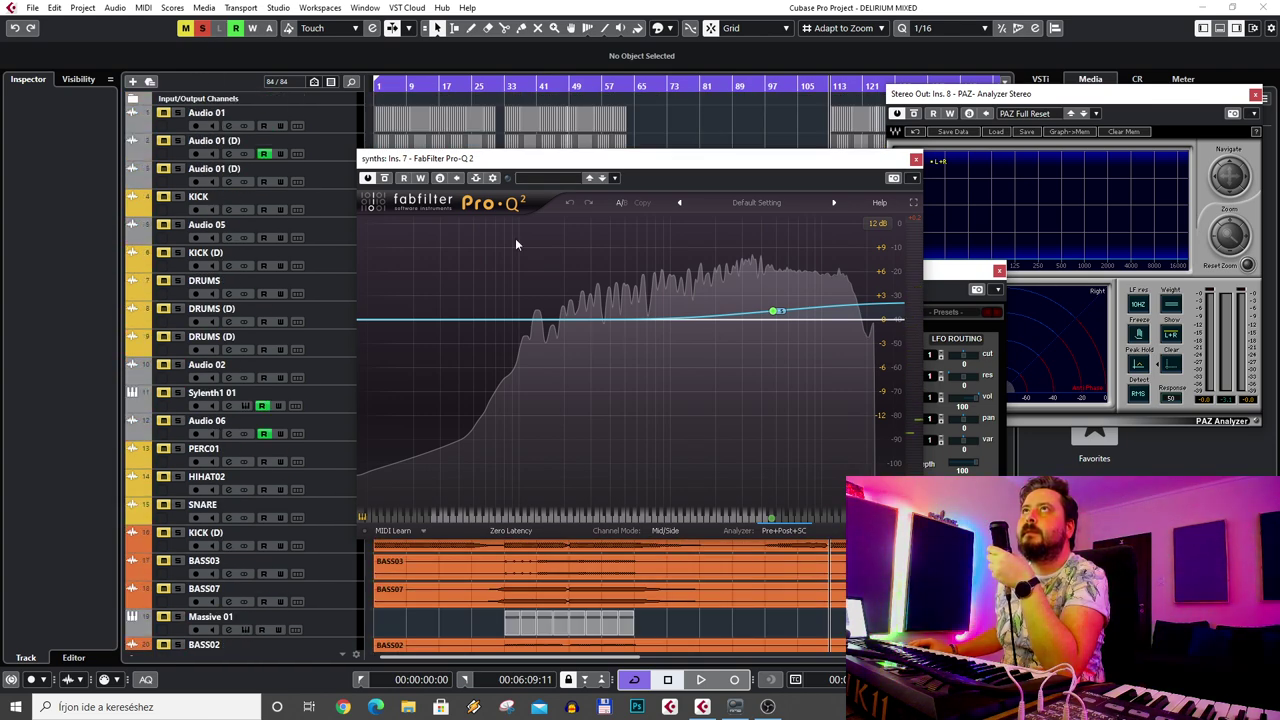
mouse_move(774, 313)
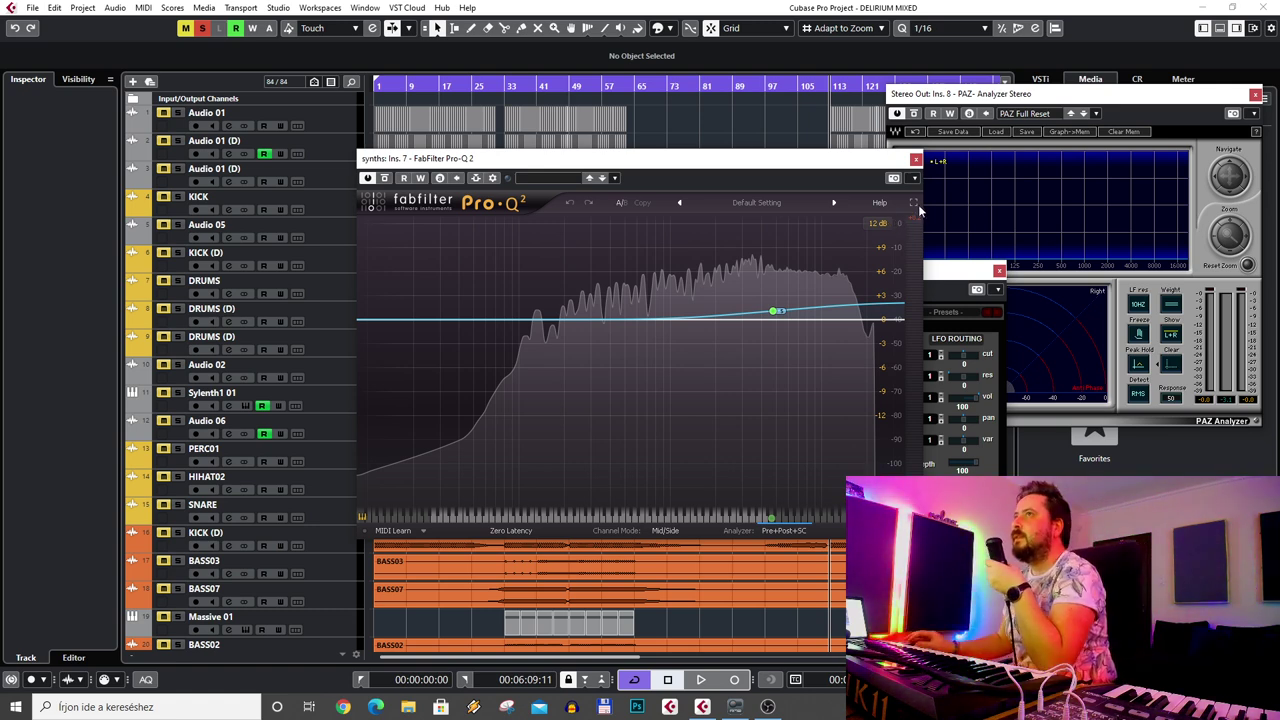
click(915, 160)
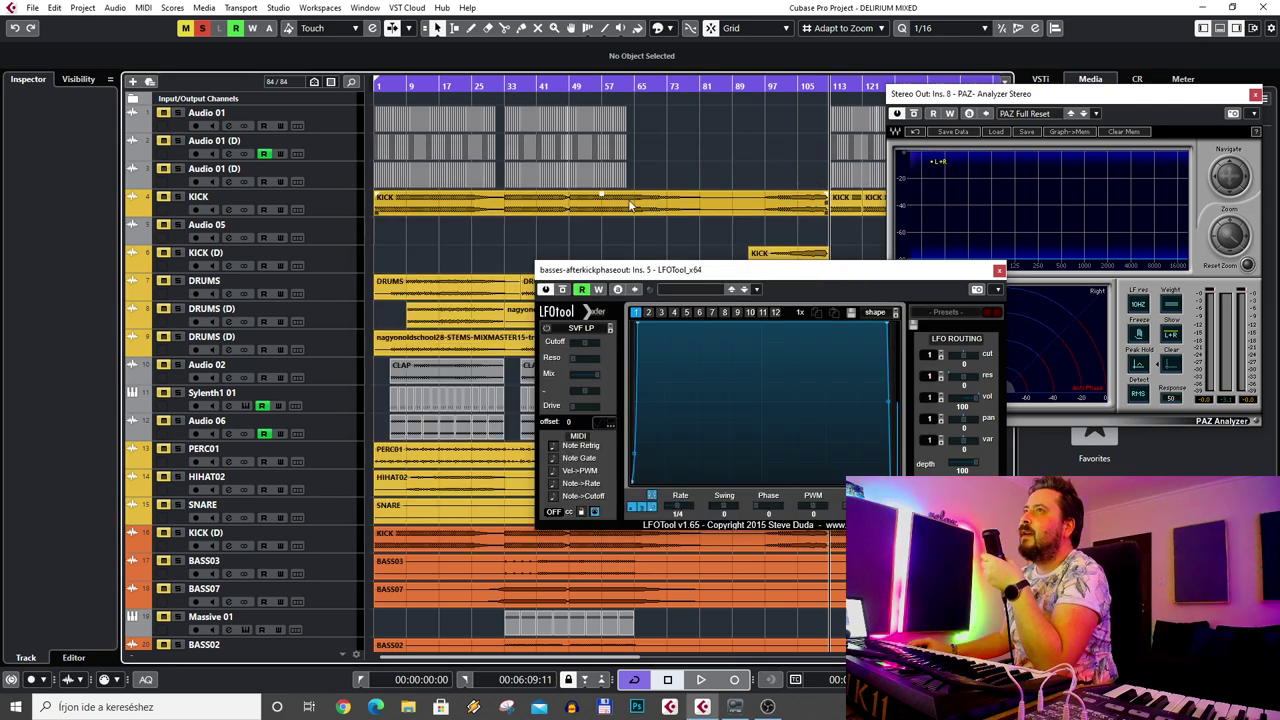
click(999, 271)
- Look through the soloed synth and lead tracks, and deactivate the solo
scroll(731, 310, down, 5)
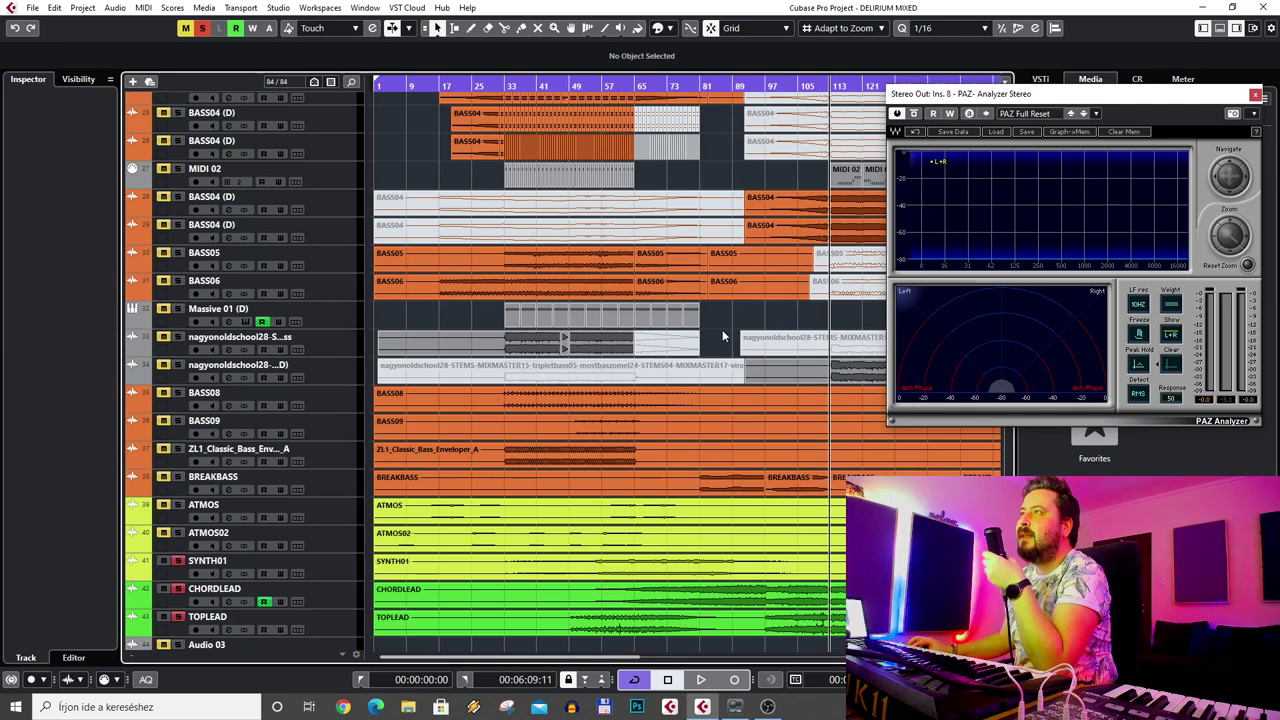
scroll(720, 335, down, 5)
scroll(597, 318, up, 2)
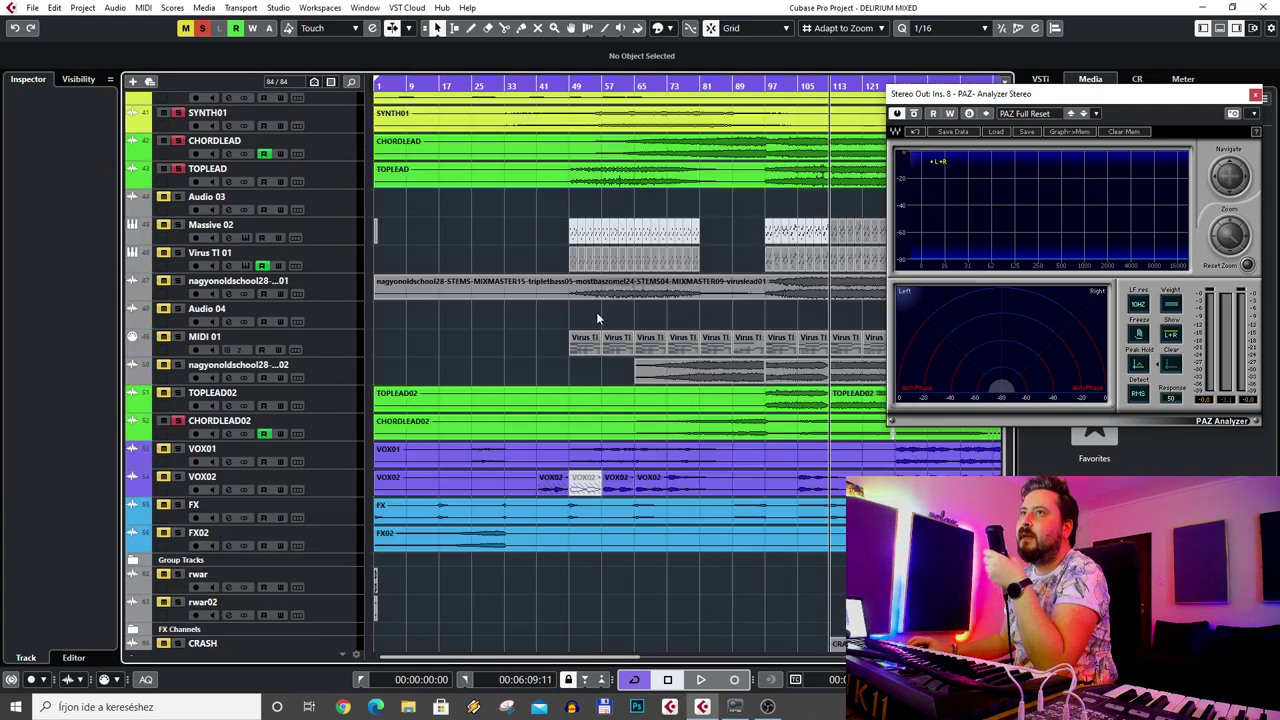
click(201, 29)
- Look through the whole track list from the kicks to the sweeps and select the Virus TI 01 track
scroll(506, 283, up, 15)
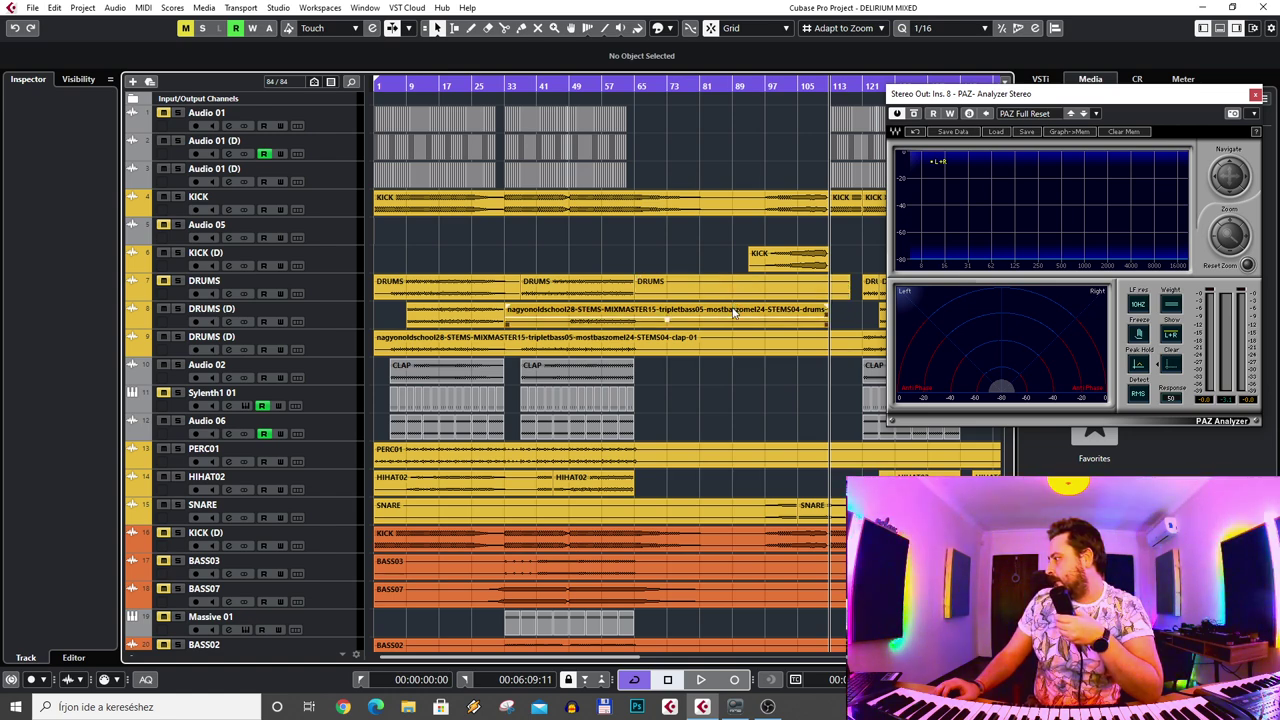
scroll(731, 313, down, 20)
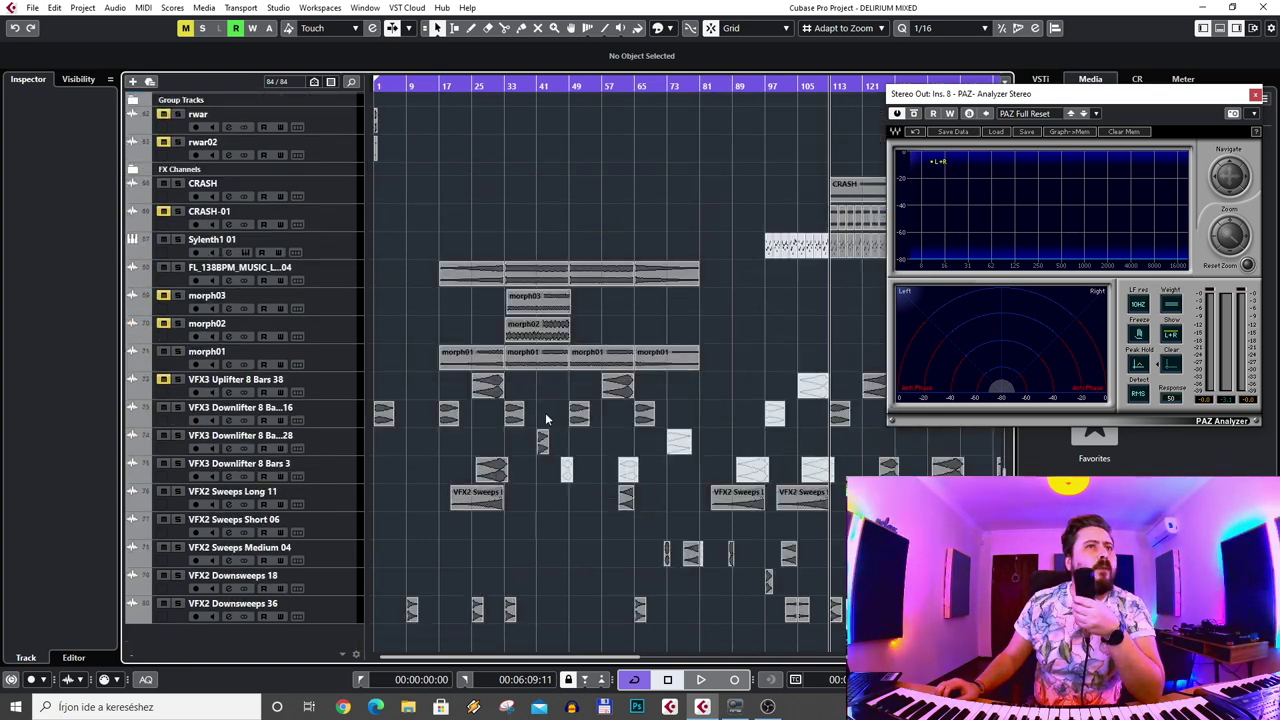
scroll(466, 375, up, 2)
scroll(487, 396, down, 2)
scroll(546, 394, up, 3)
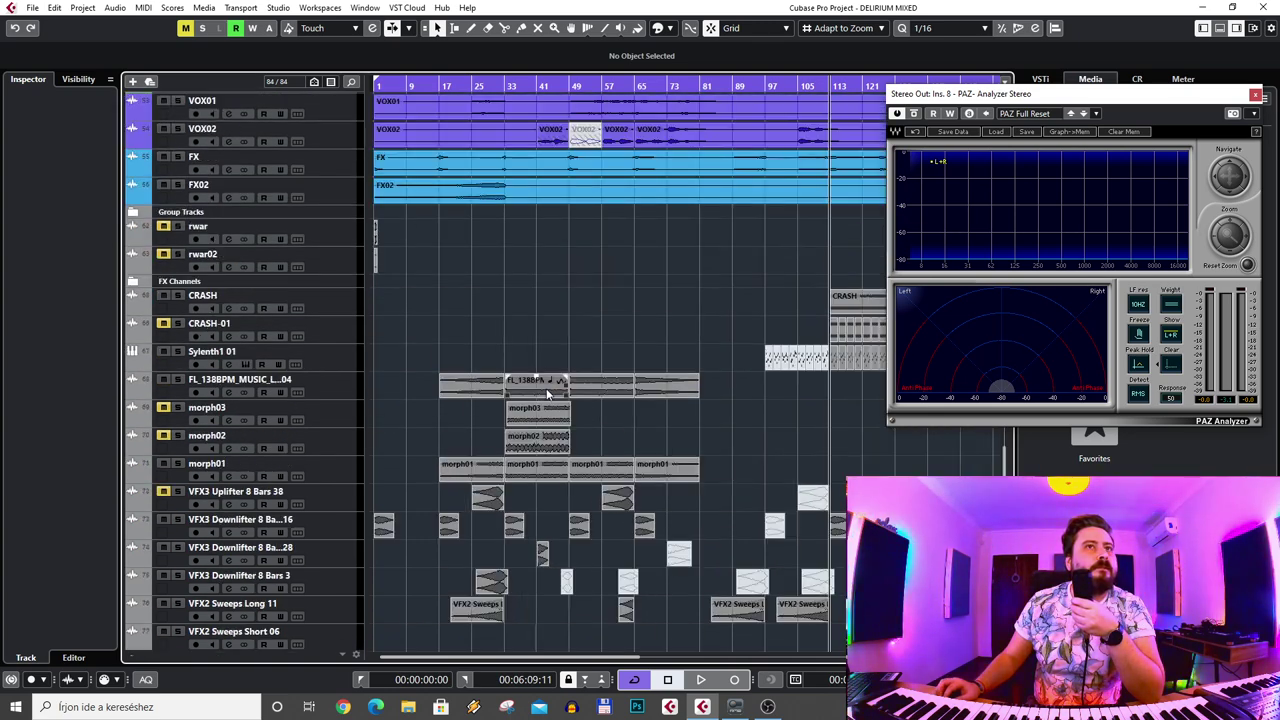
scroll(546, 394, up, 5)
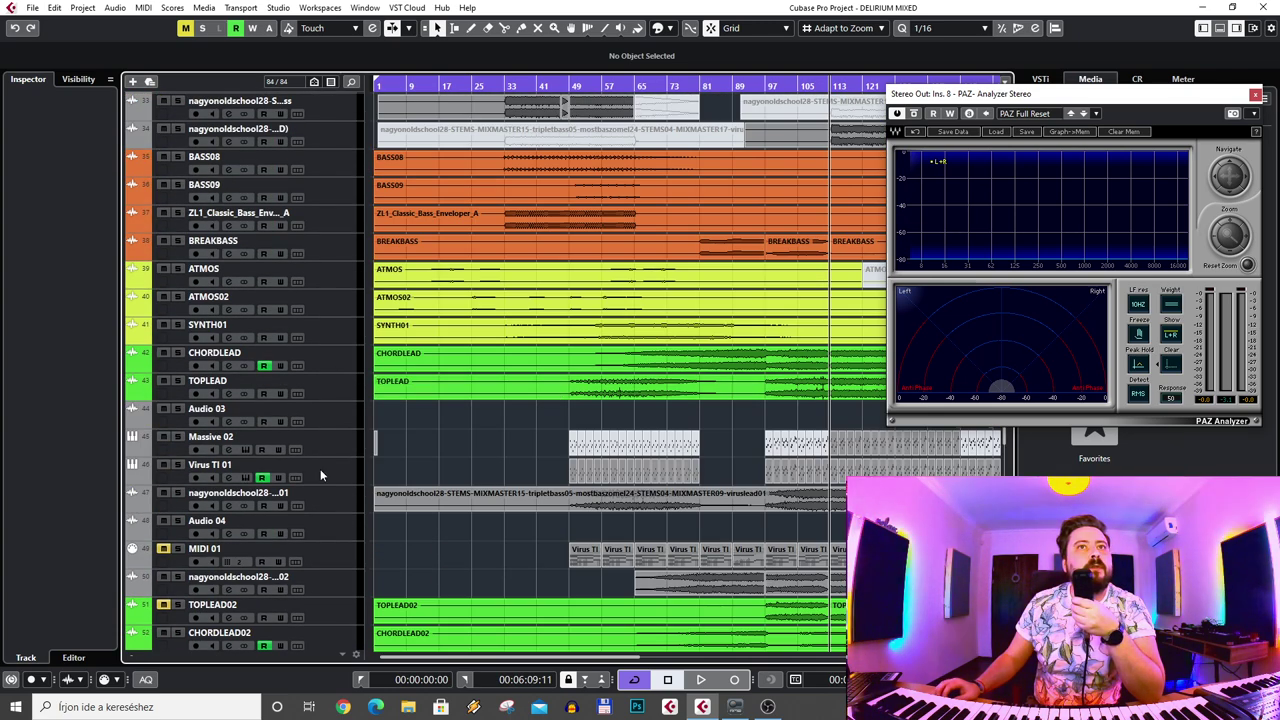
click(345, 482)
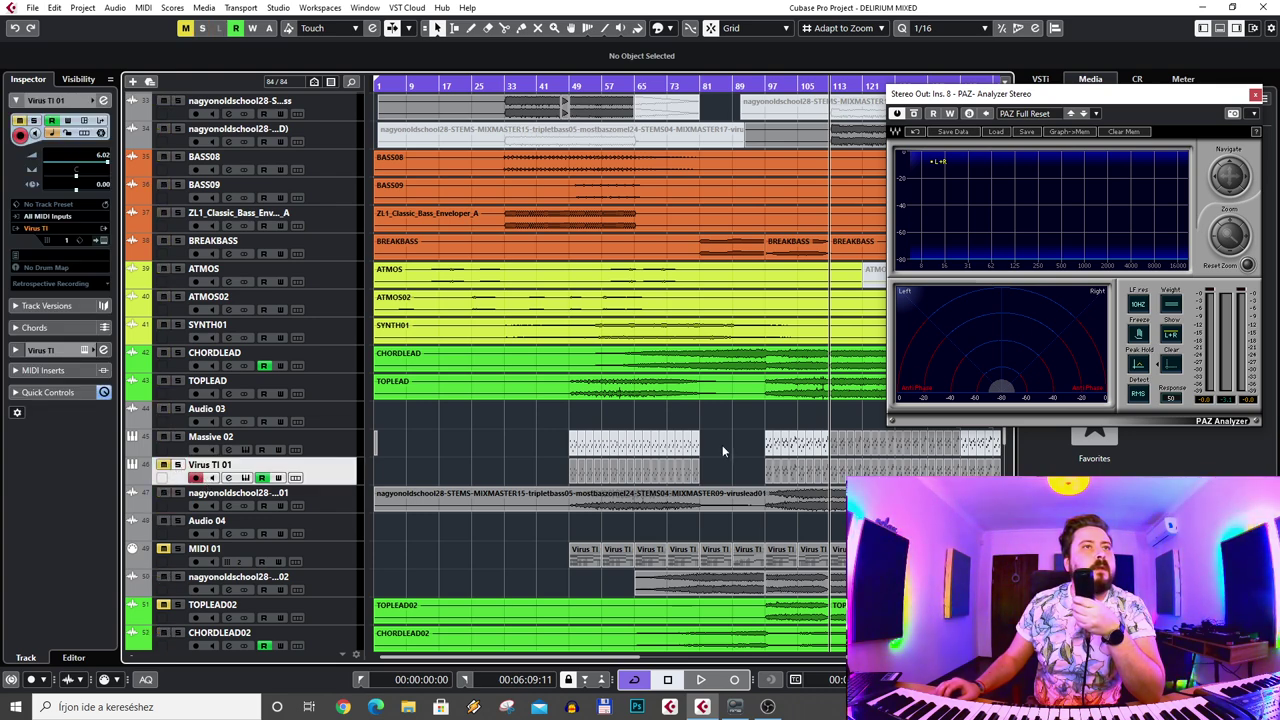
- Look through the track list from the kicks and drums down past the basses to the lead tracks
scroll(758, 450, up, 1)
scroll(758, 450, up, 9)
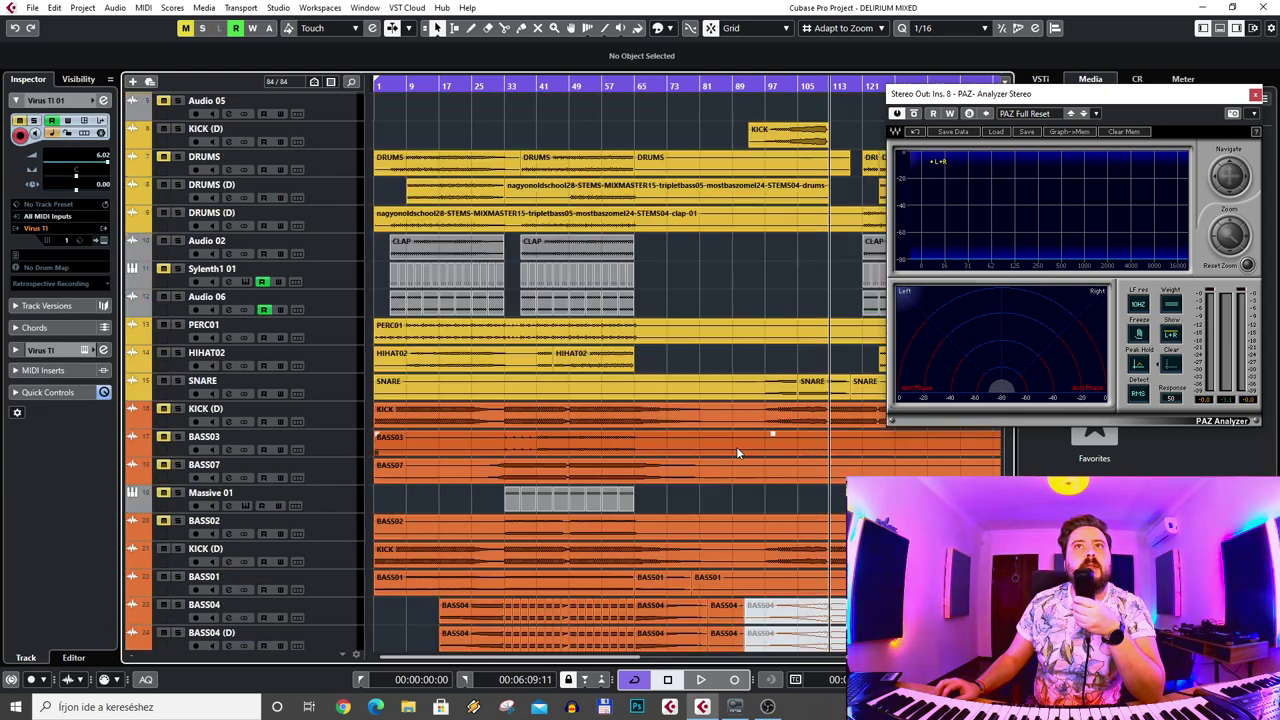
scroll(737, 453, down, 2)
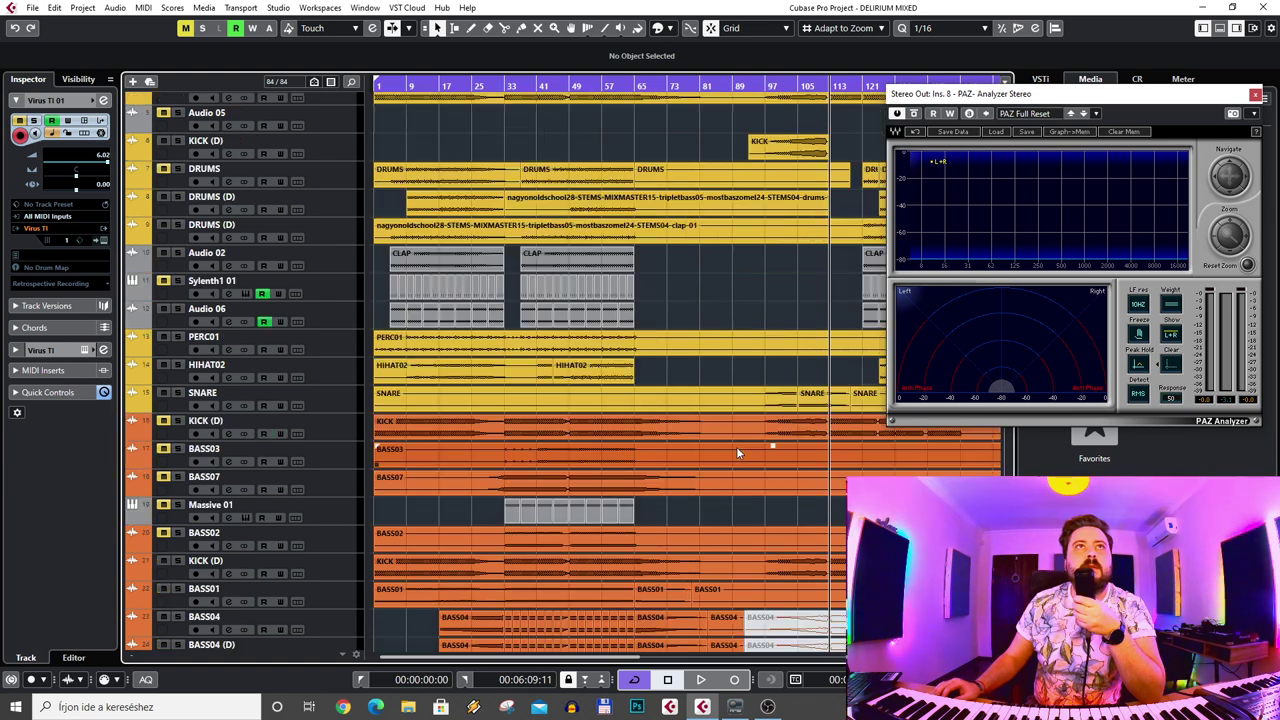
scroll(737, 453, down, 2)
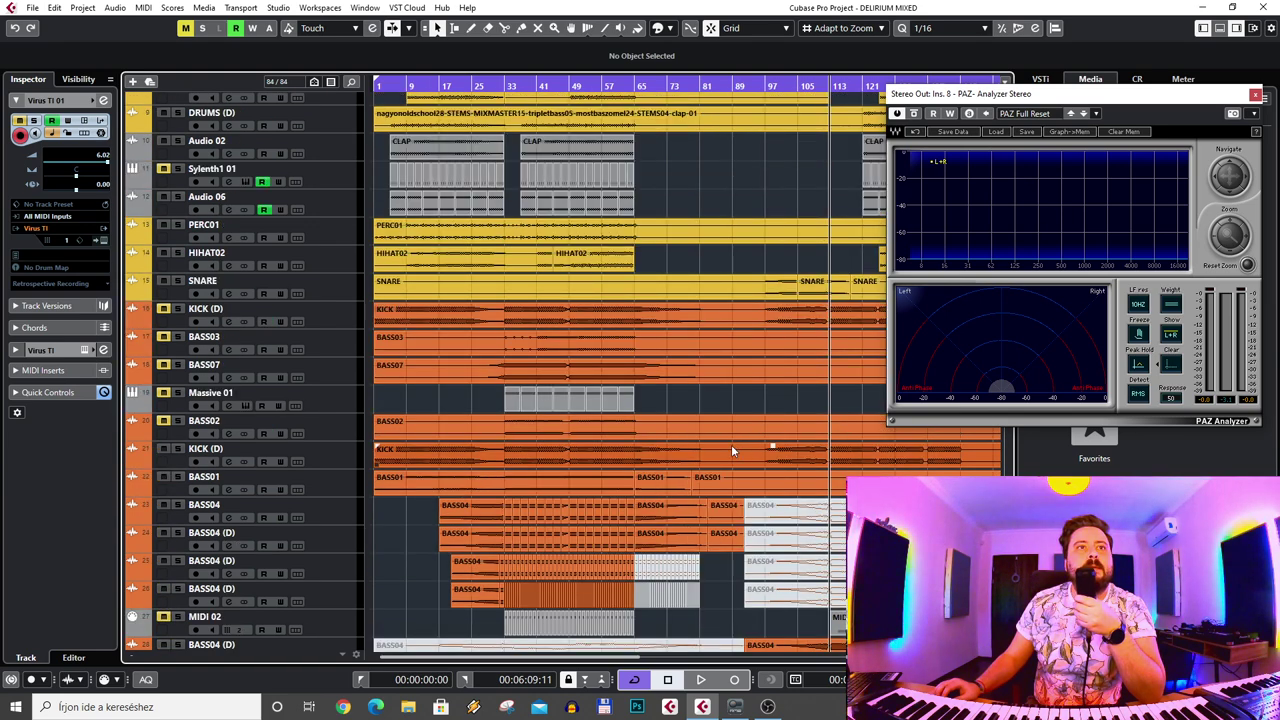
scroll(700, 400, down, 4)
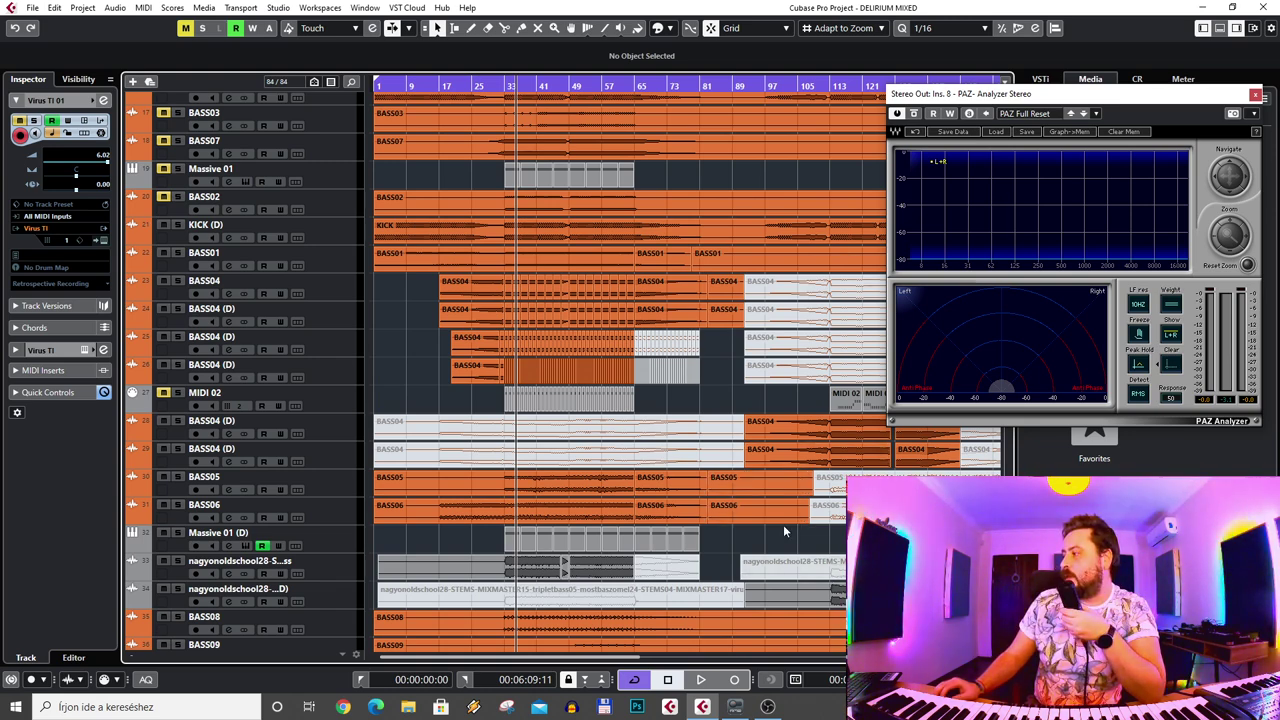
scroll(740, 505, down, 2)
scroll(736, 505, down, 6)
- Solo track 47, play it from about bars 49, 69 and 120, then stop and deactivate its solo
key(g)
key(g)
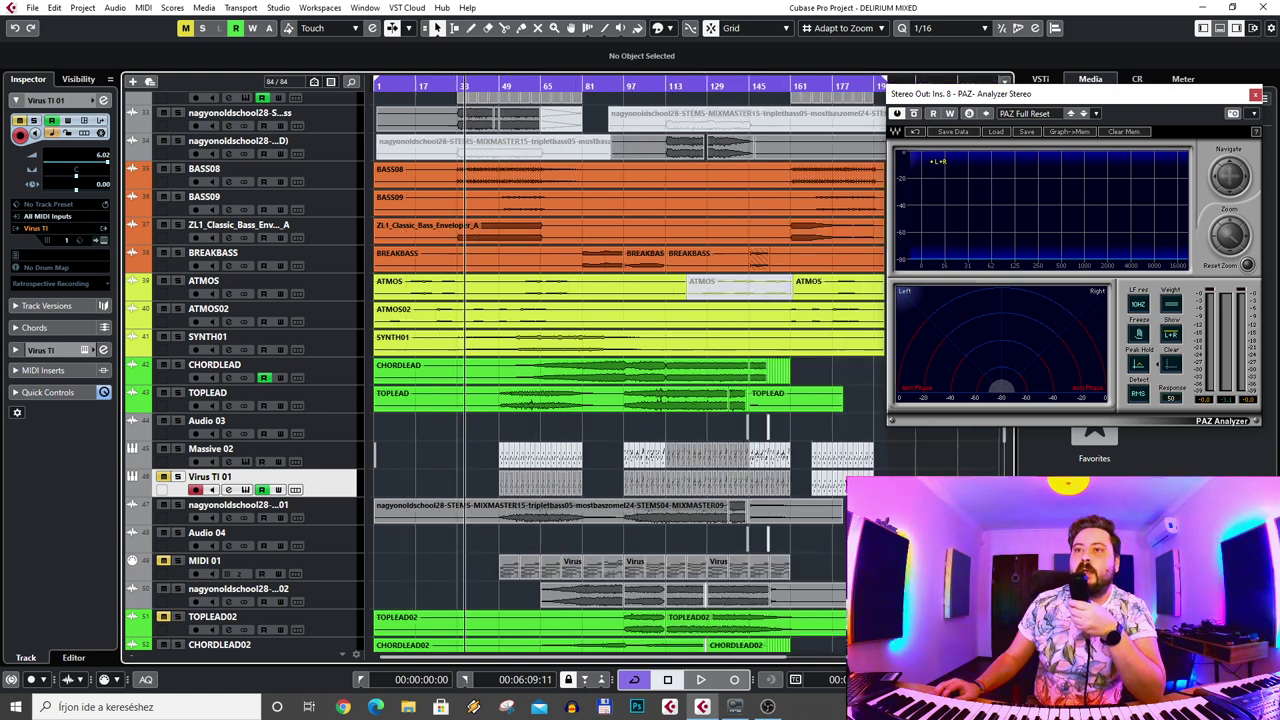
click(177, 504)
click(471, 85)
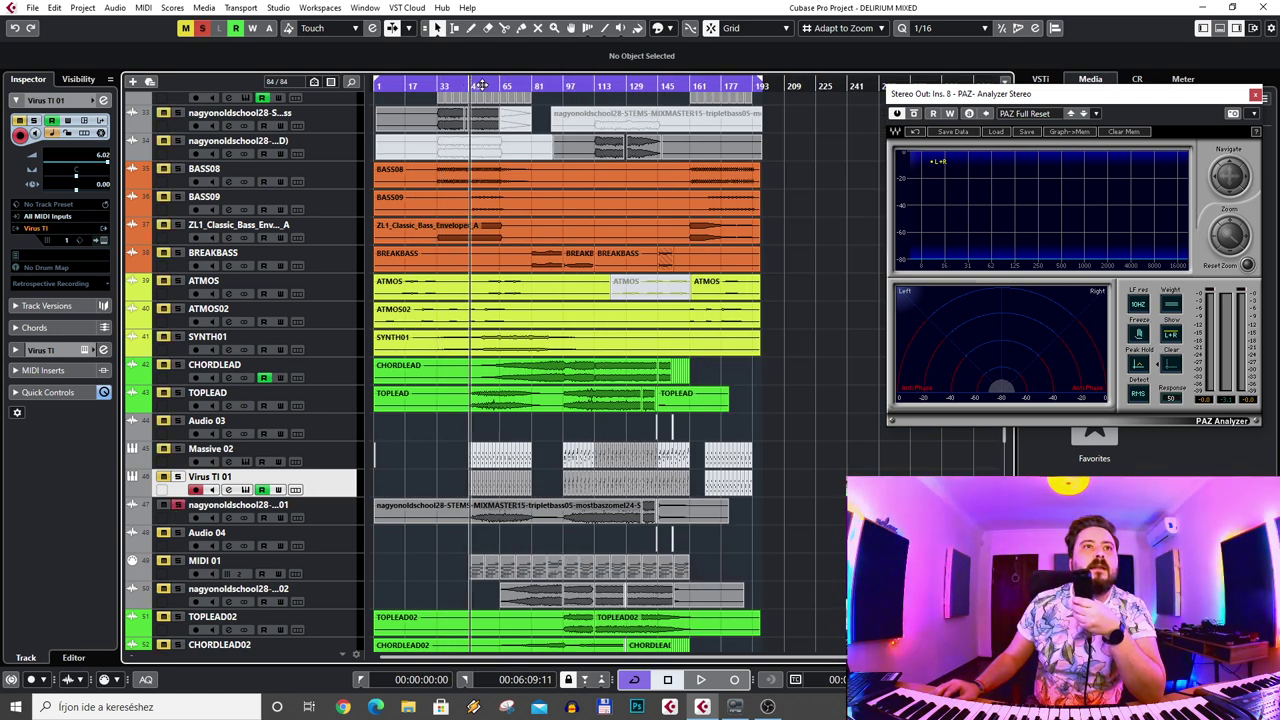
key(space)
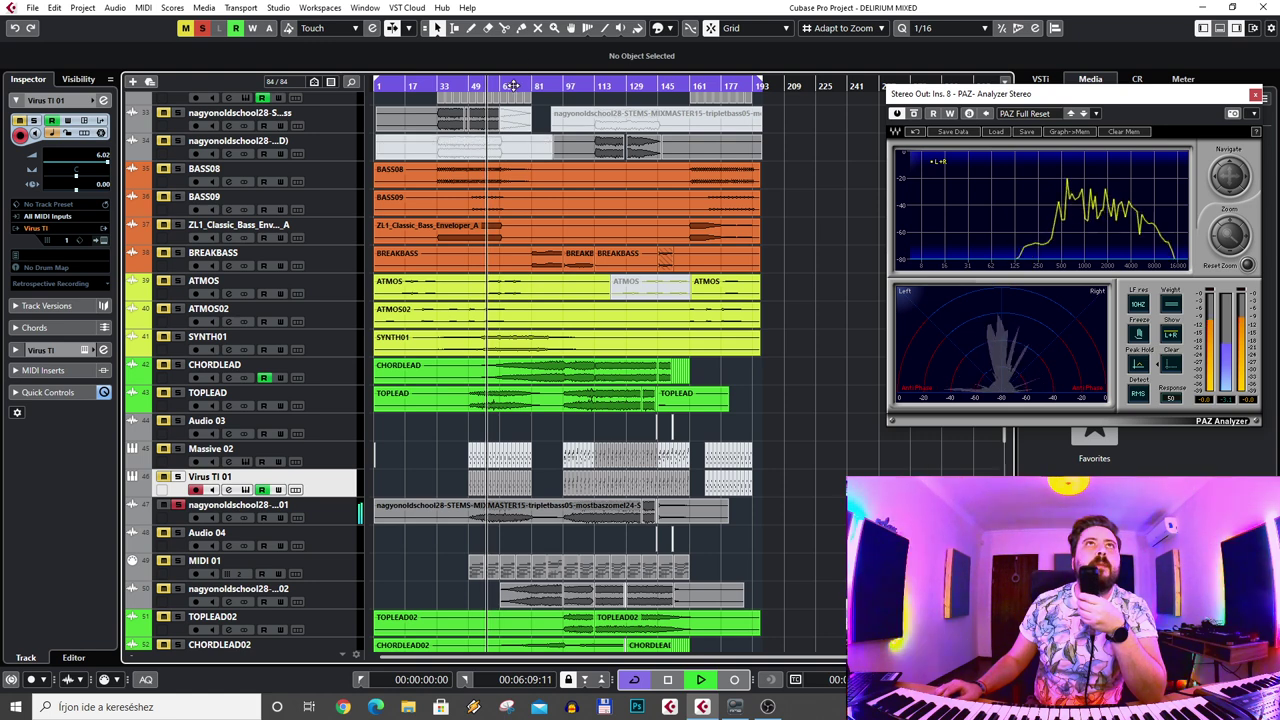
click(511, 86)
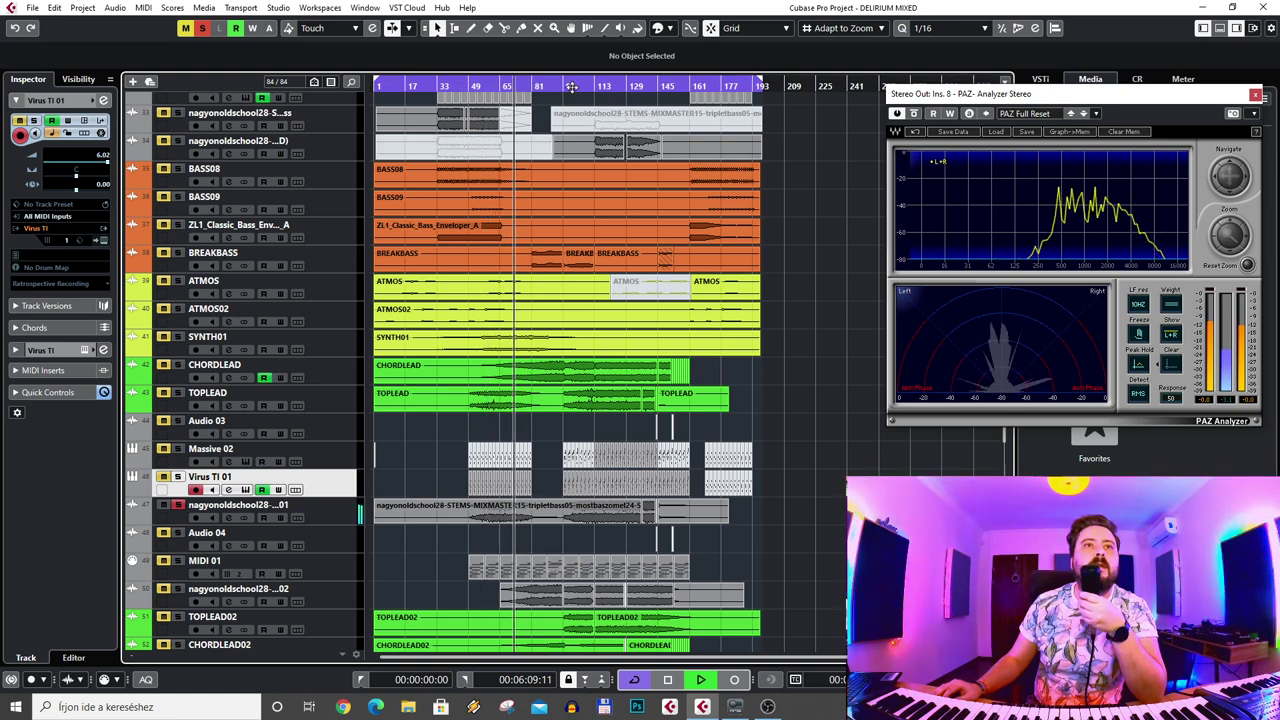
click(614, 86)
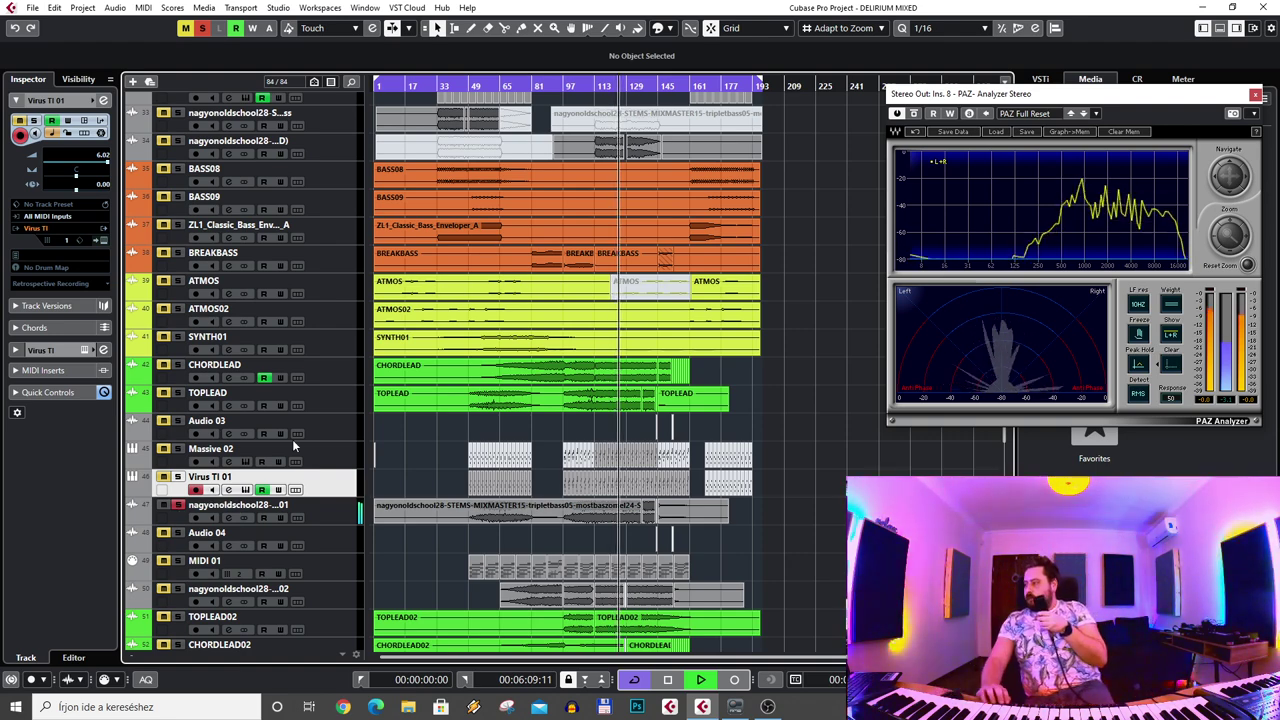
key(space)
click(172, 516)
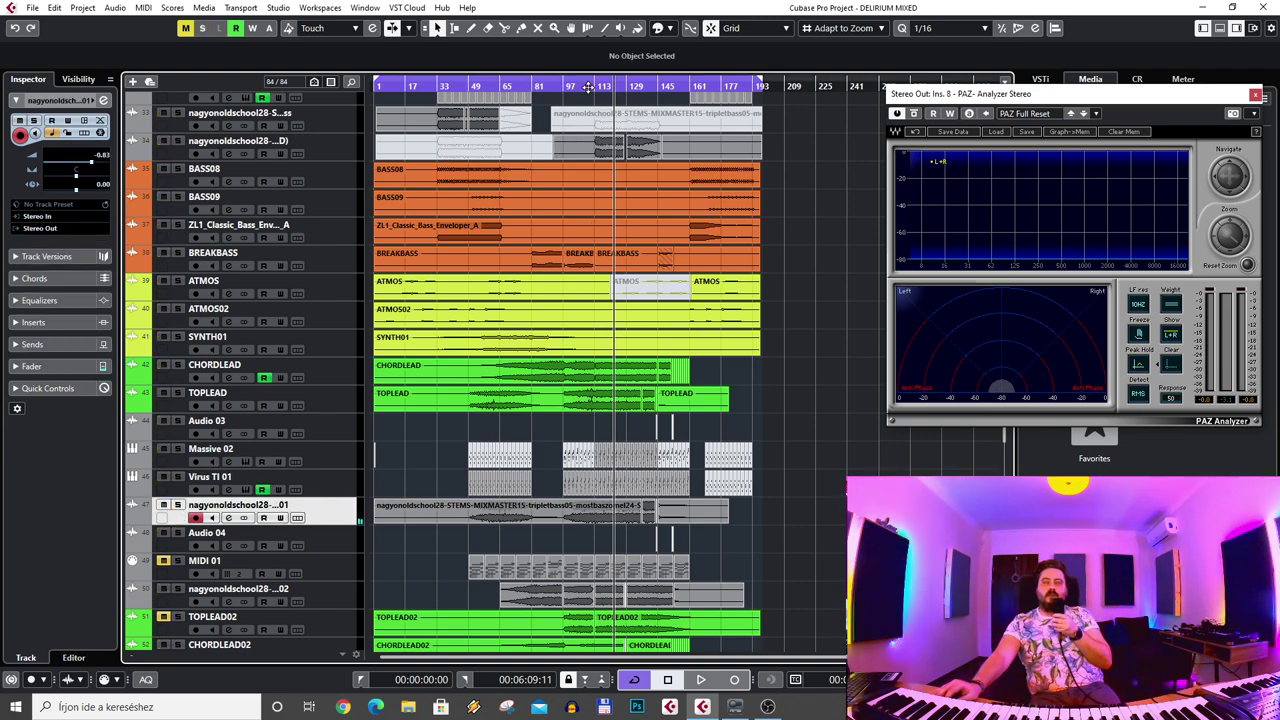
- Move the playback position to bar 49 and select Stereo Out in the Input/Output Channels folder
drag(574, 86, 402, 86)
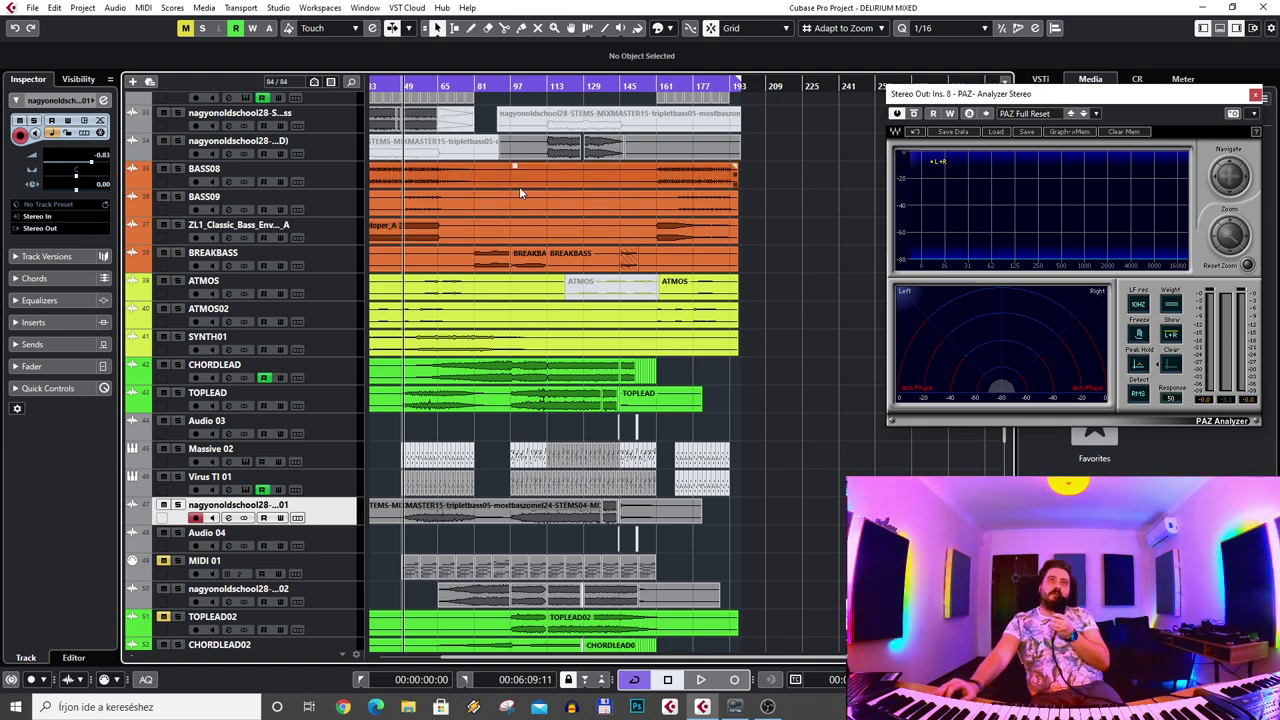
scroll(821, 473, left, 3)
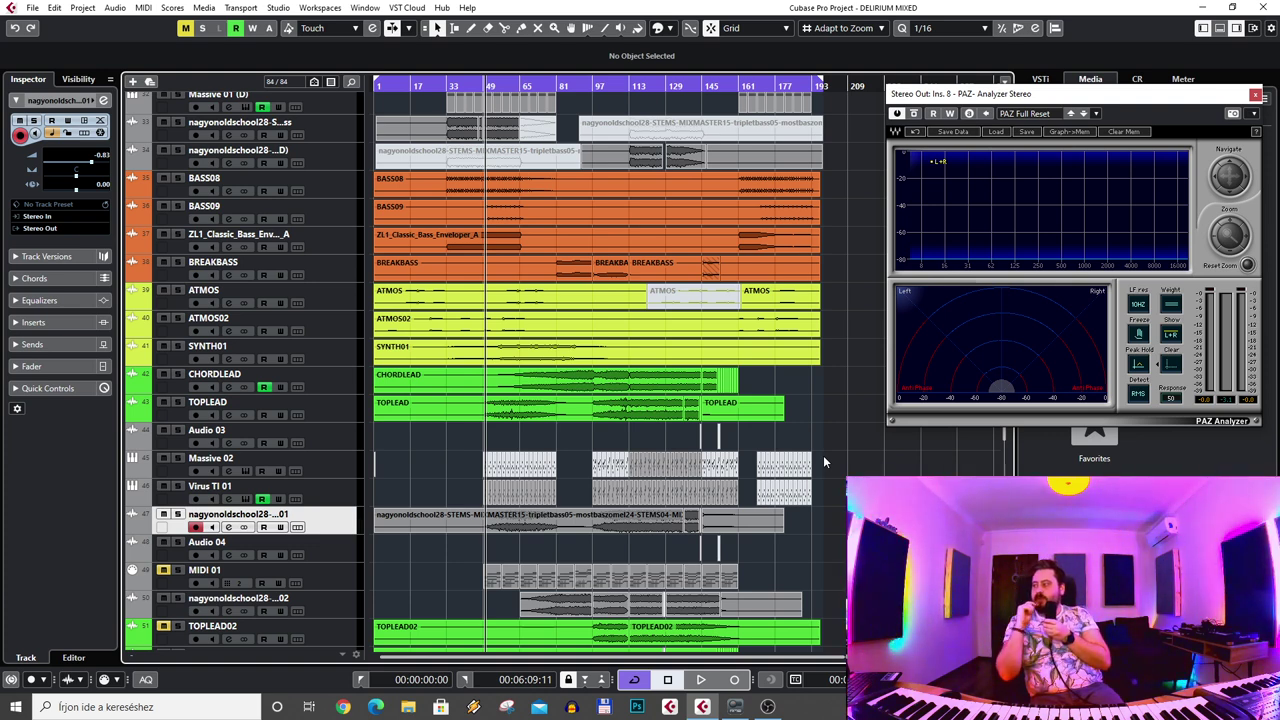
scroll(529, 268, up, 15)
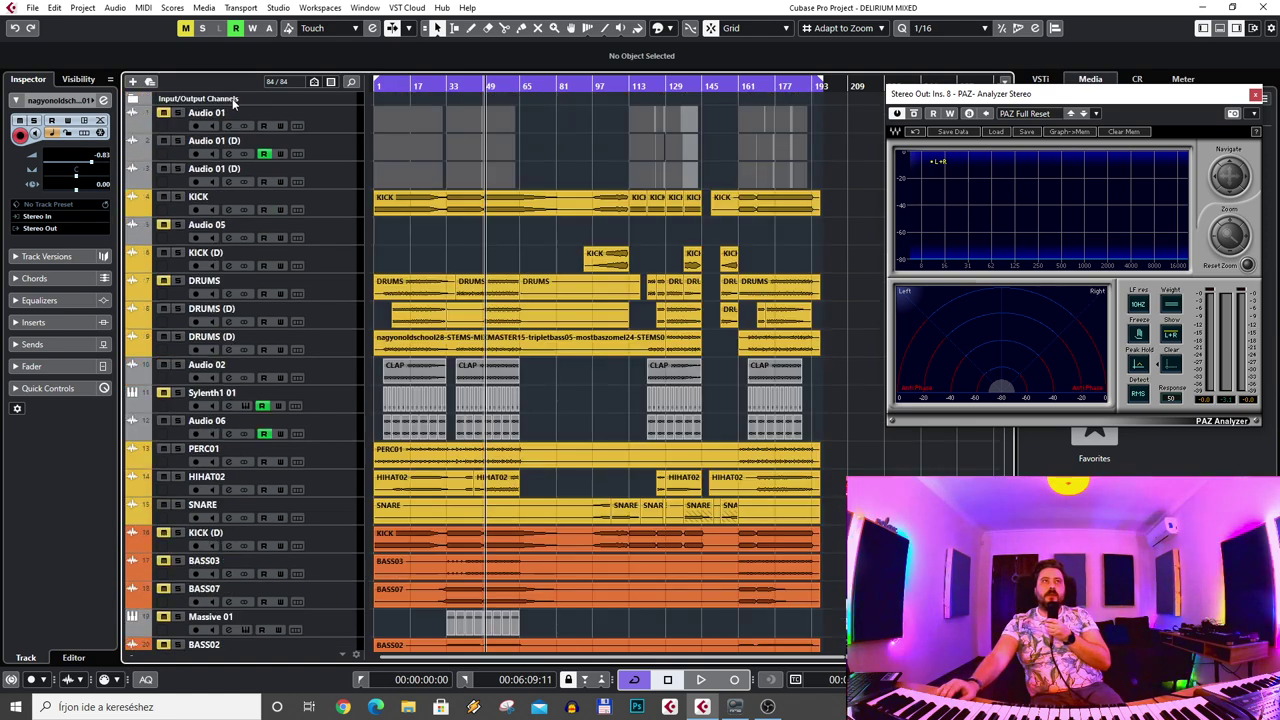
click(234, 101)
click(55, 121)
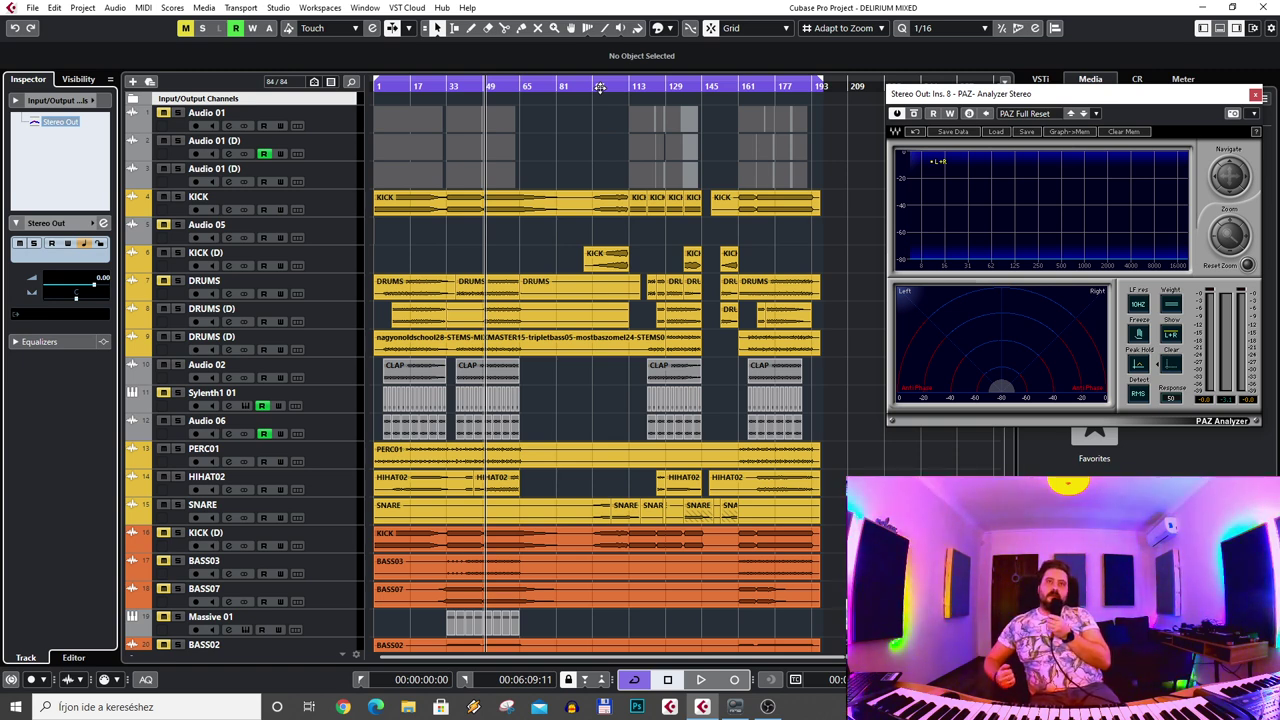
- Set the playback position just before bar 113 and examine the arrangement around it
drag(597, 86, 645, 125)
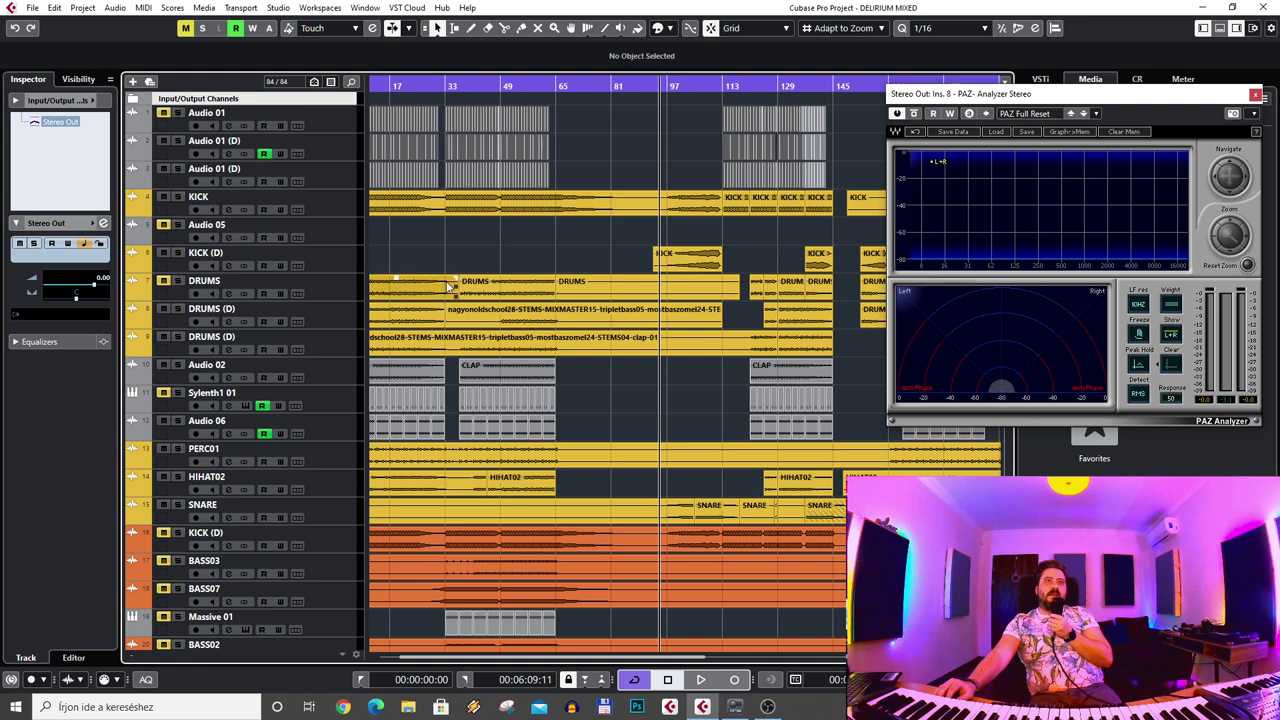
scroll(449, 287, down, 3)
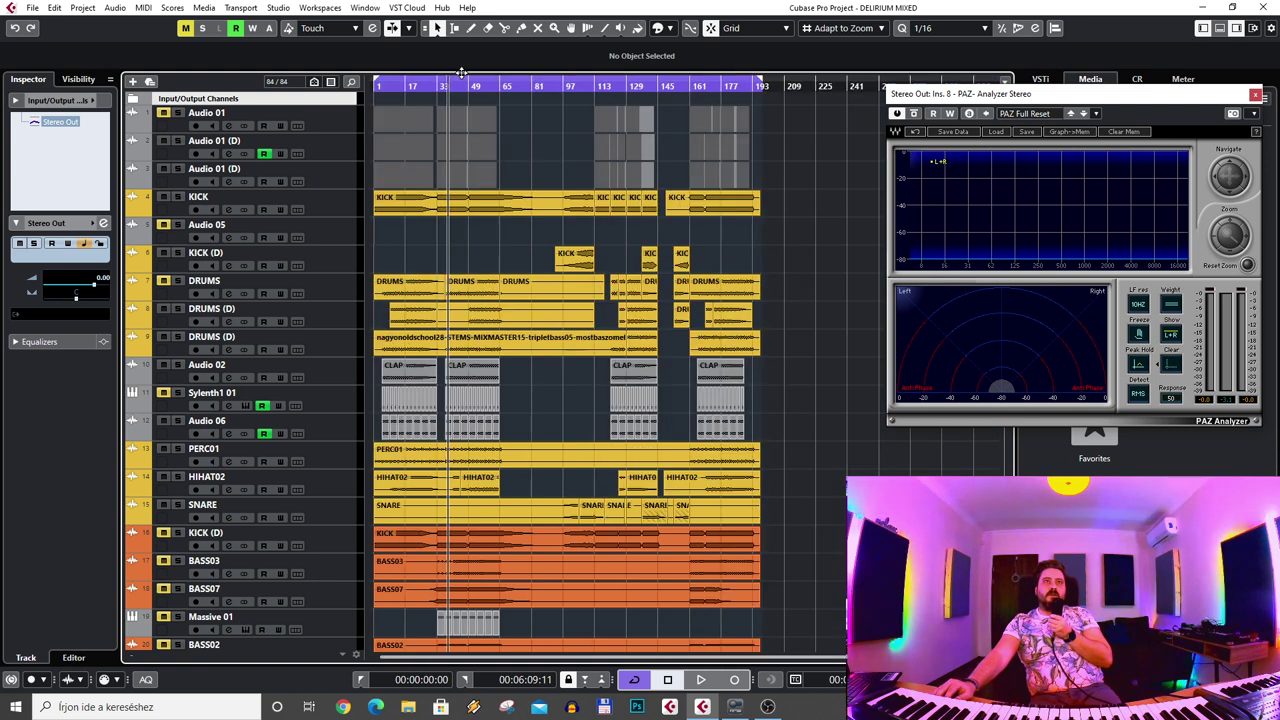
click(594, 90)
scroll(588, 106, up, 3)
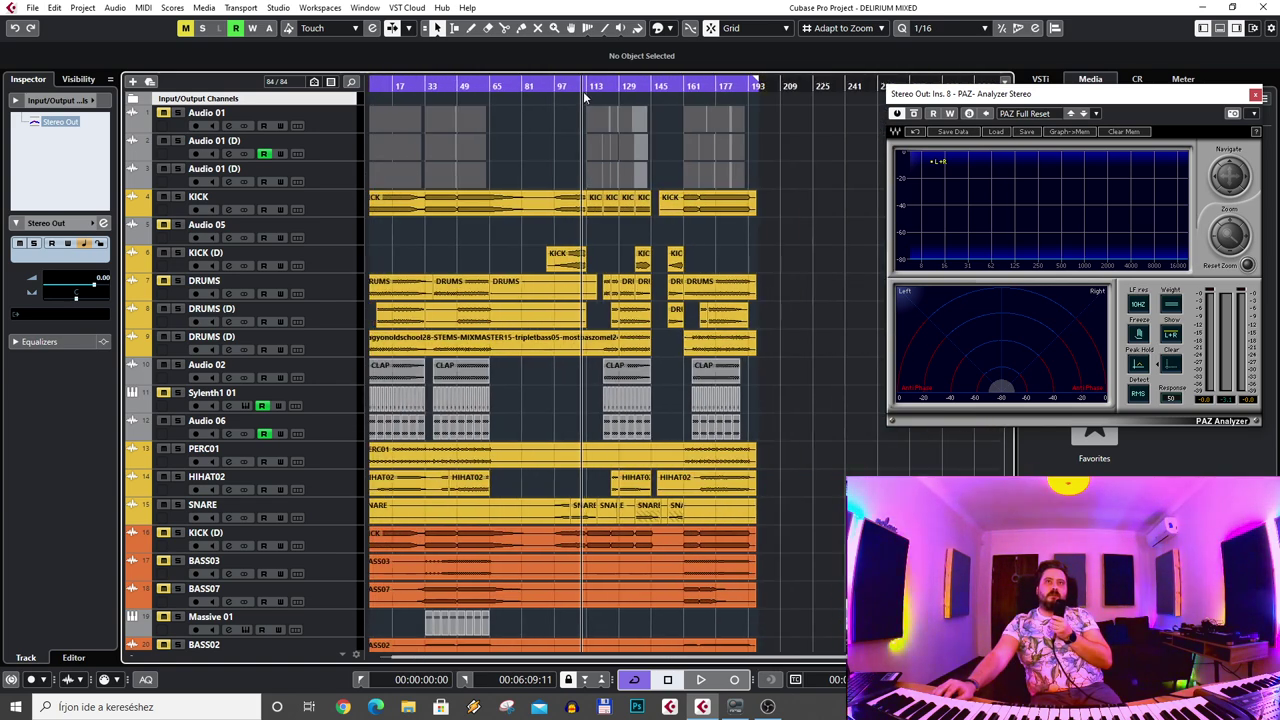
scroll(531, 148, down, 2)
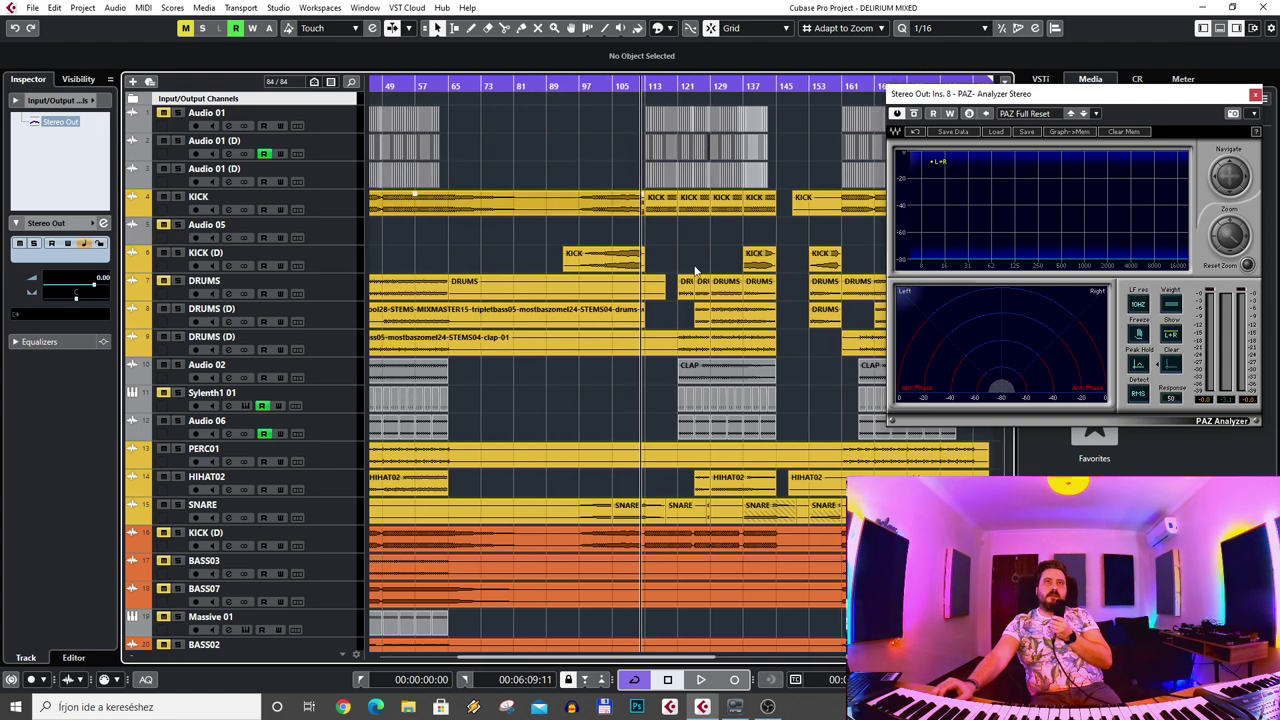
scroll(531, 148, down, 1)
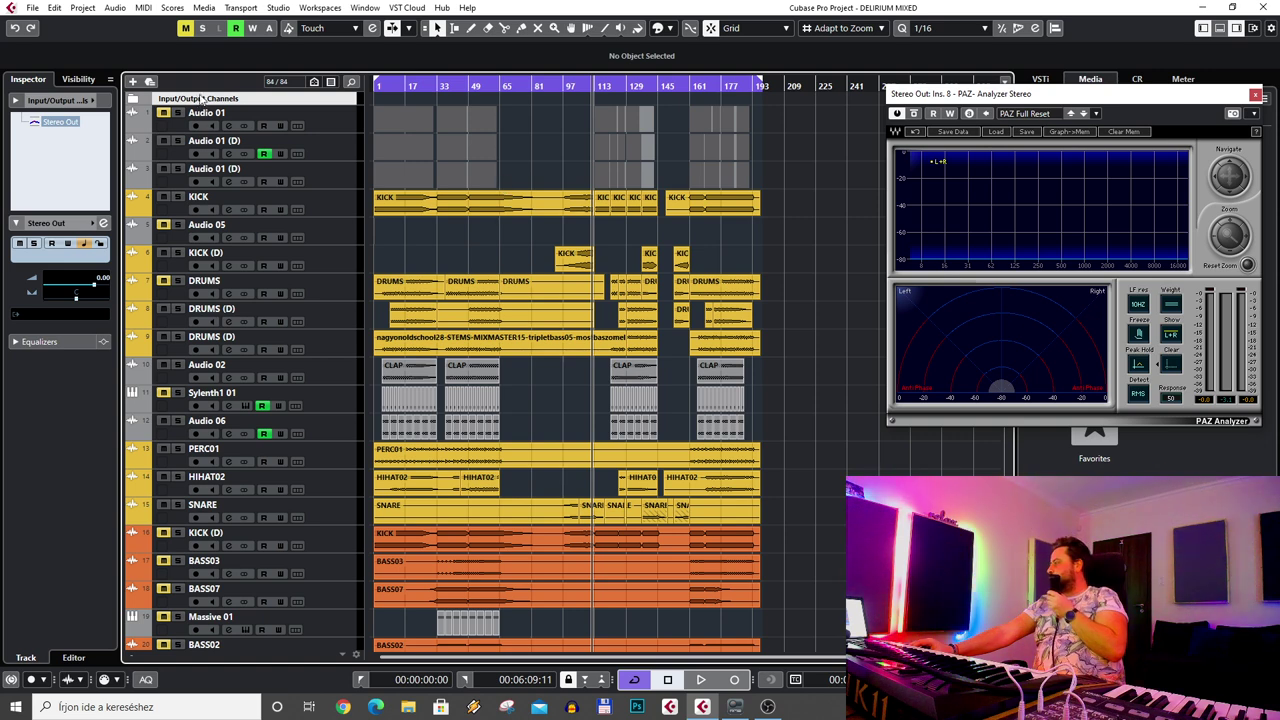
- Open the Stereo Out channel settings beside the track list, with the playback position at bar 33
click(104, 242)
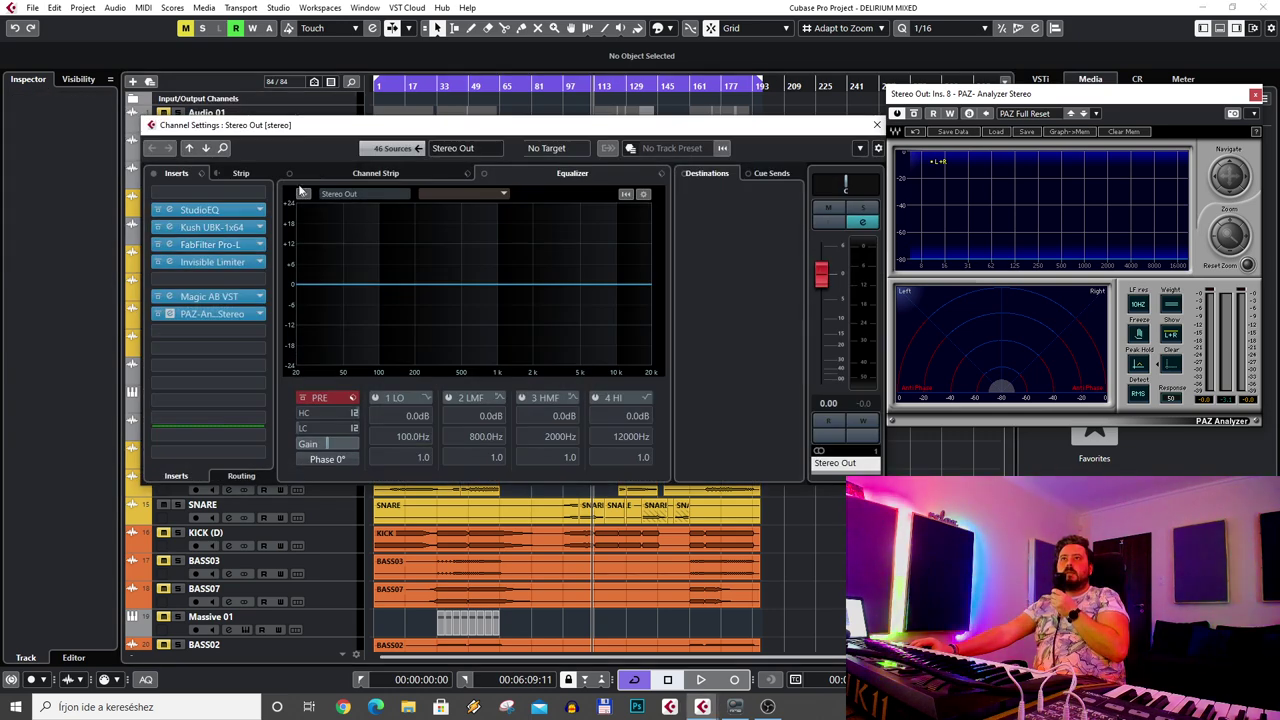
drag(347, 128, 647, 233)
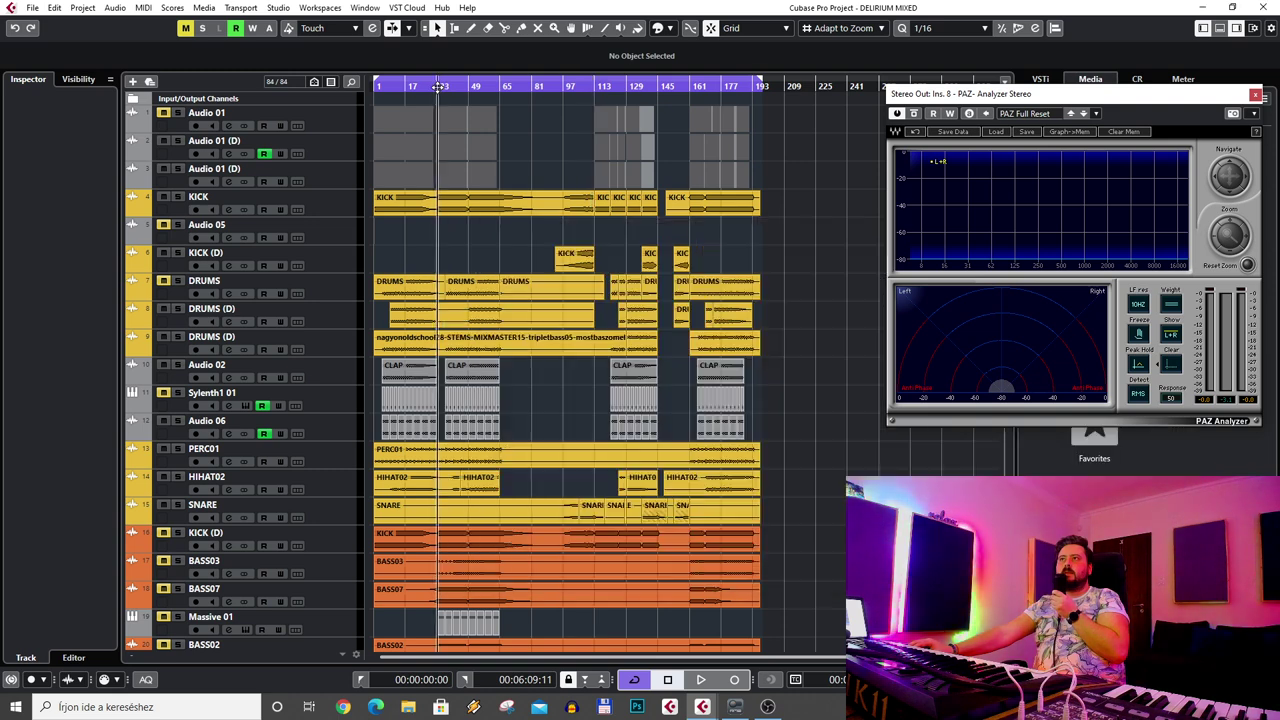
key(Escape)
click(230, 99)
click(60, 122)
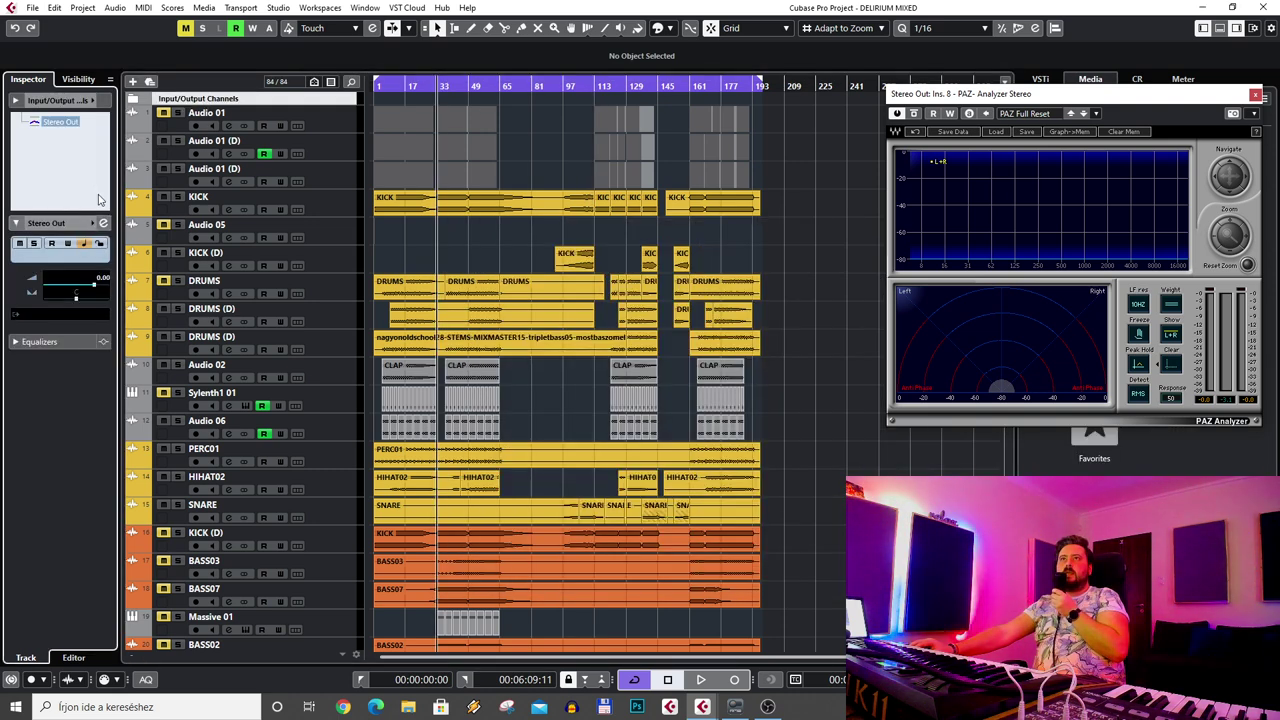
click(104, 224)
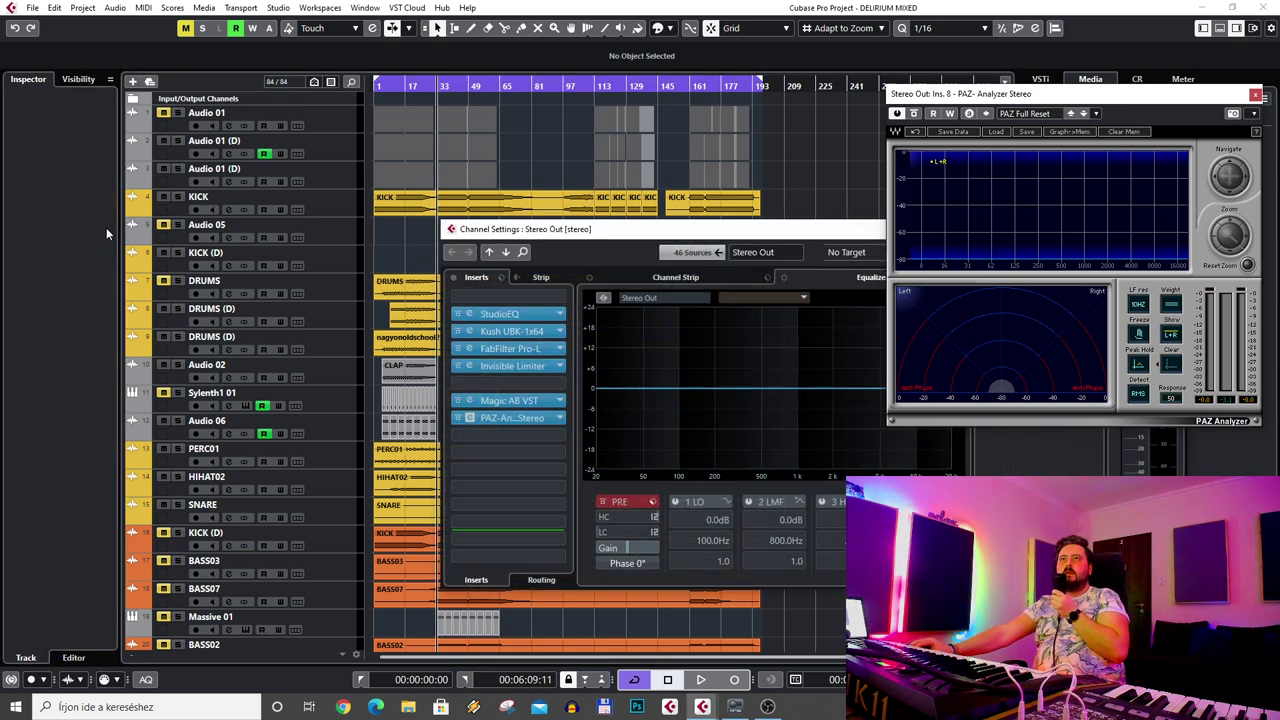
- View the Stereo Out's insert 2 StudioEQ, close it, and briefly play the project from bar 33
click(476, 316)
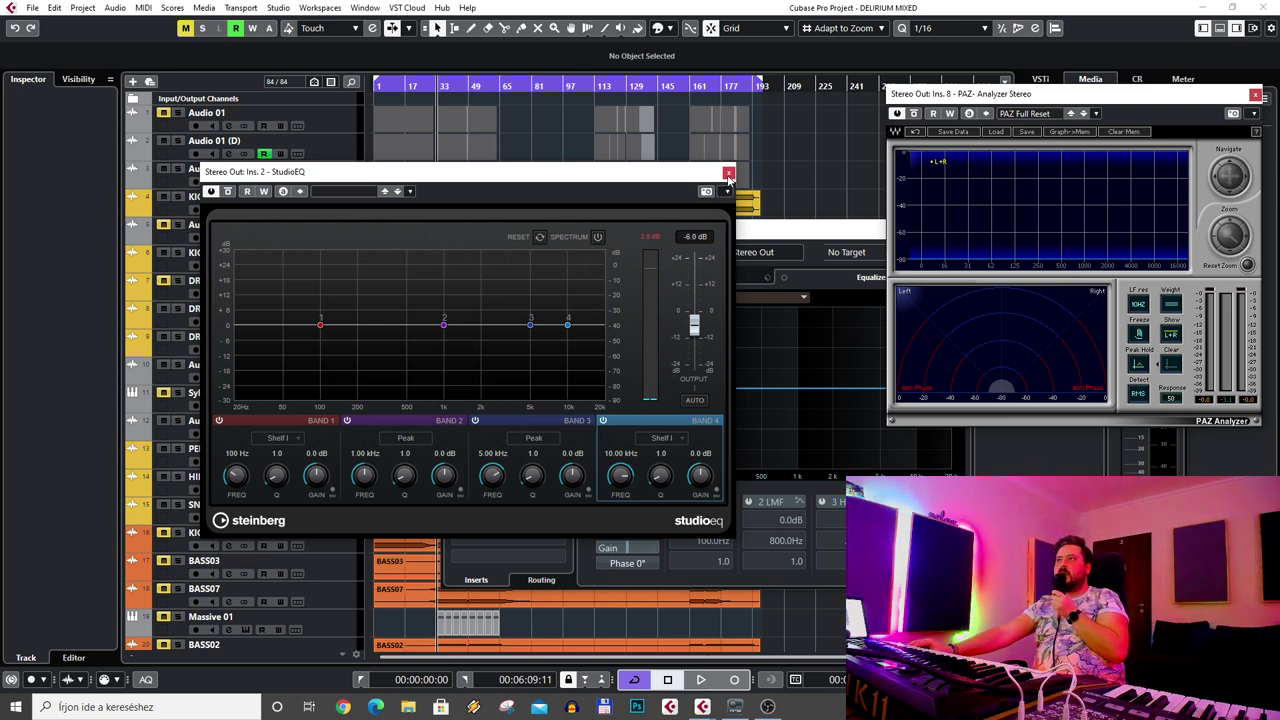
click(729, 175)
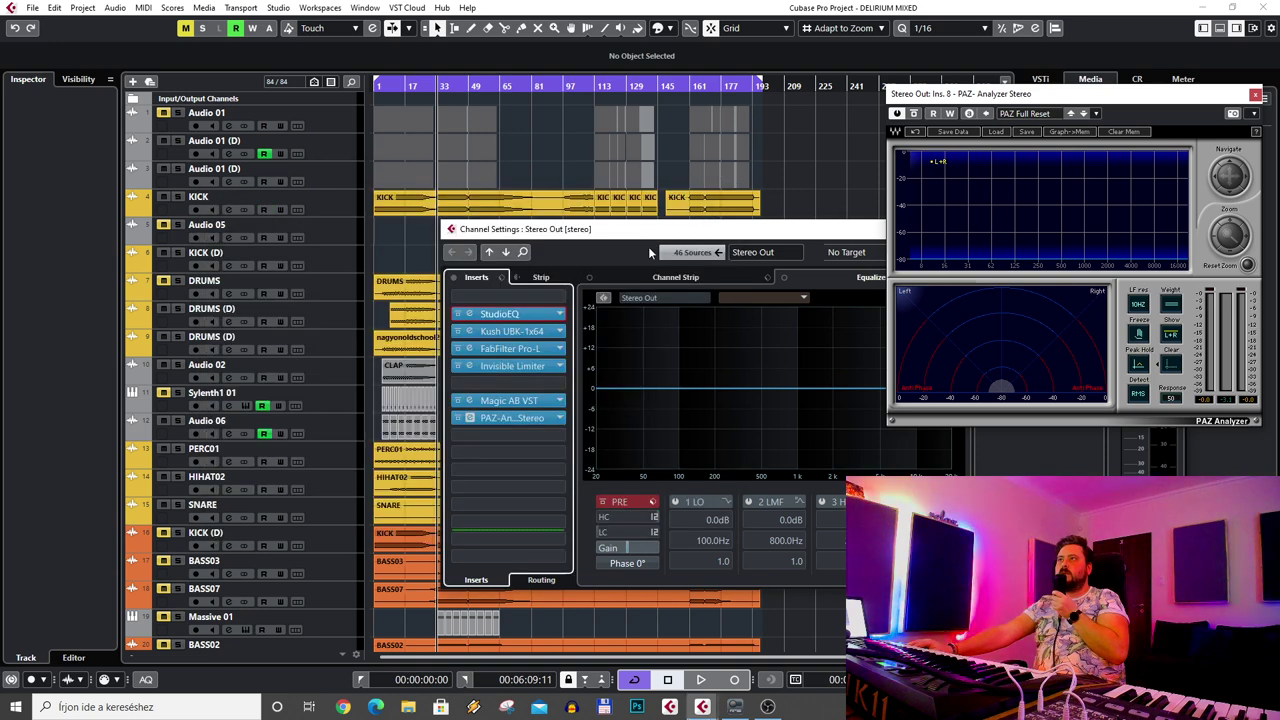
key(space)
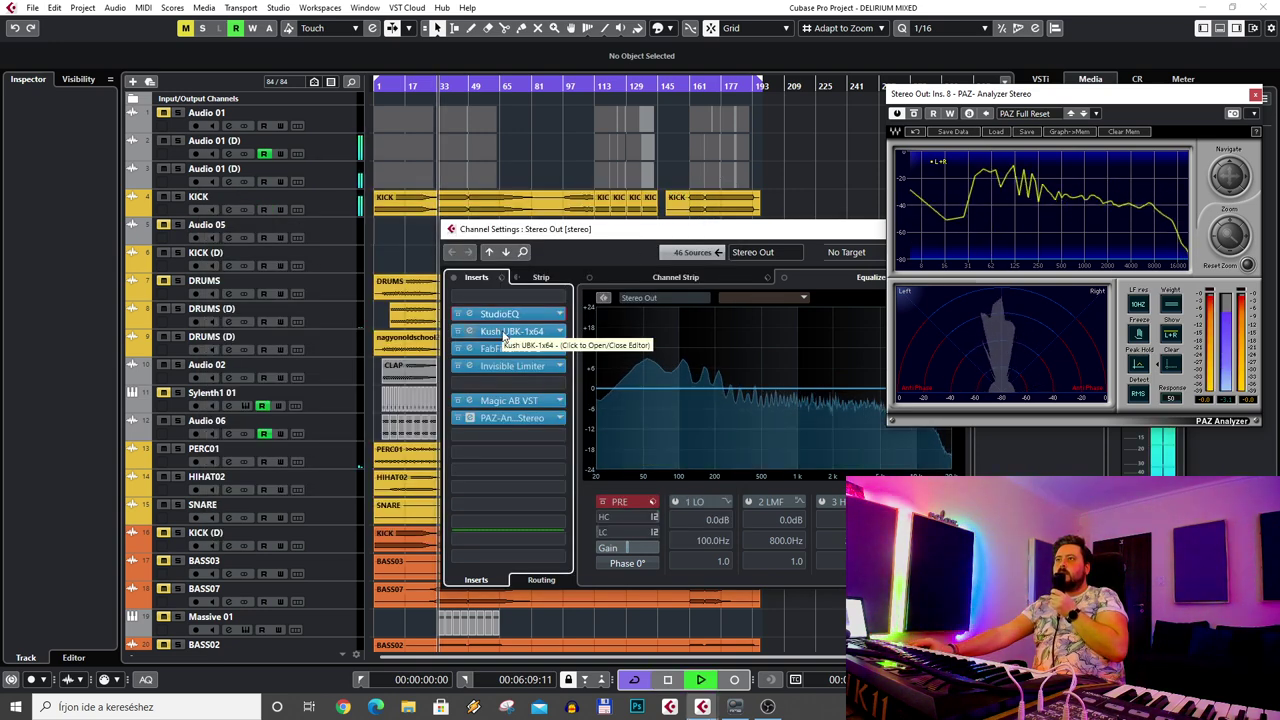
key(space)
- Open the Stereo Out's insert 3 Kush UBK-1x64, close the channel settings and start playback from bar 33
click(505, 331)
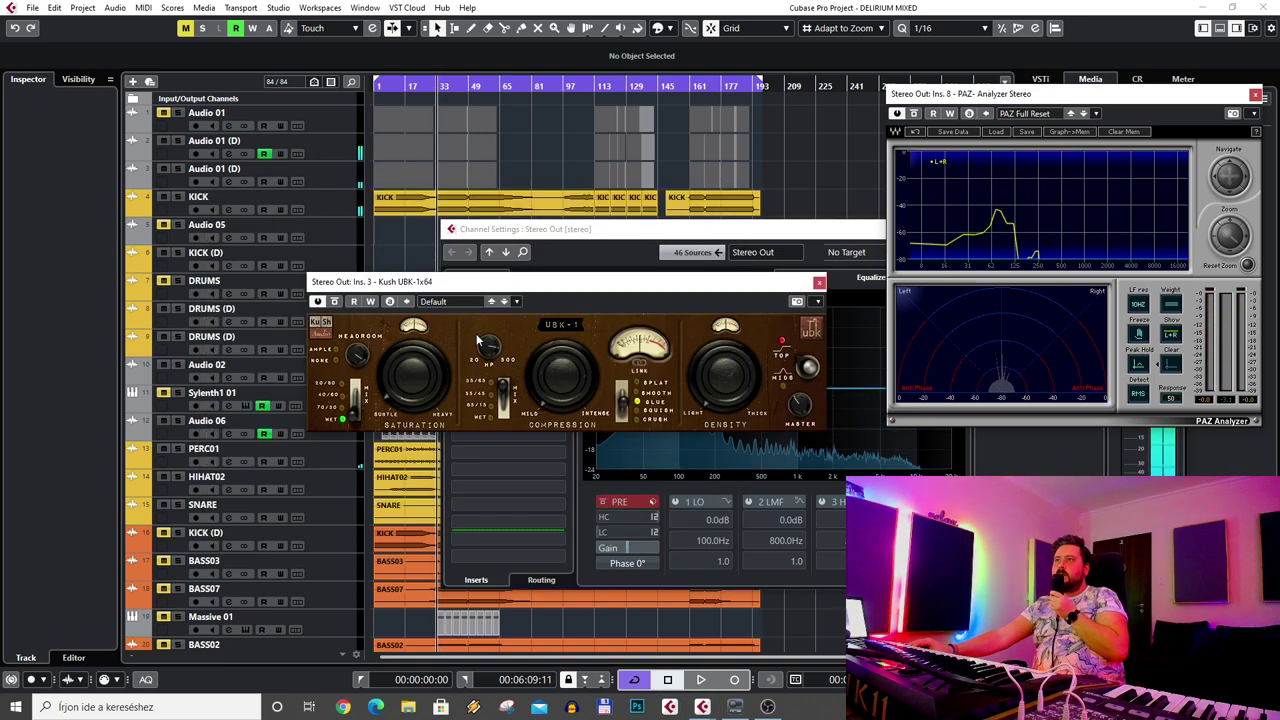
drag(536, 295, 733, 121)
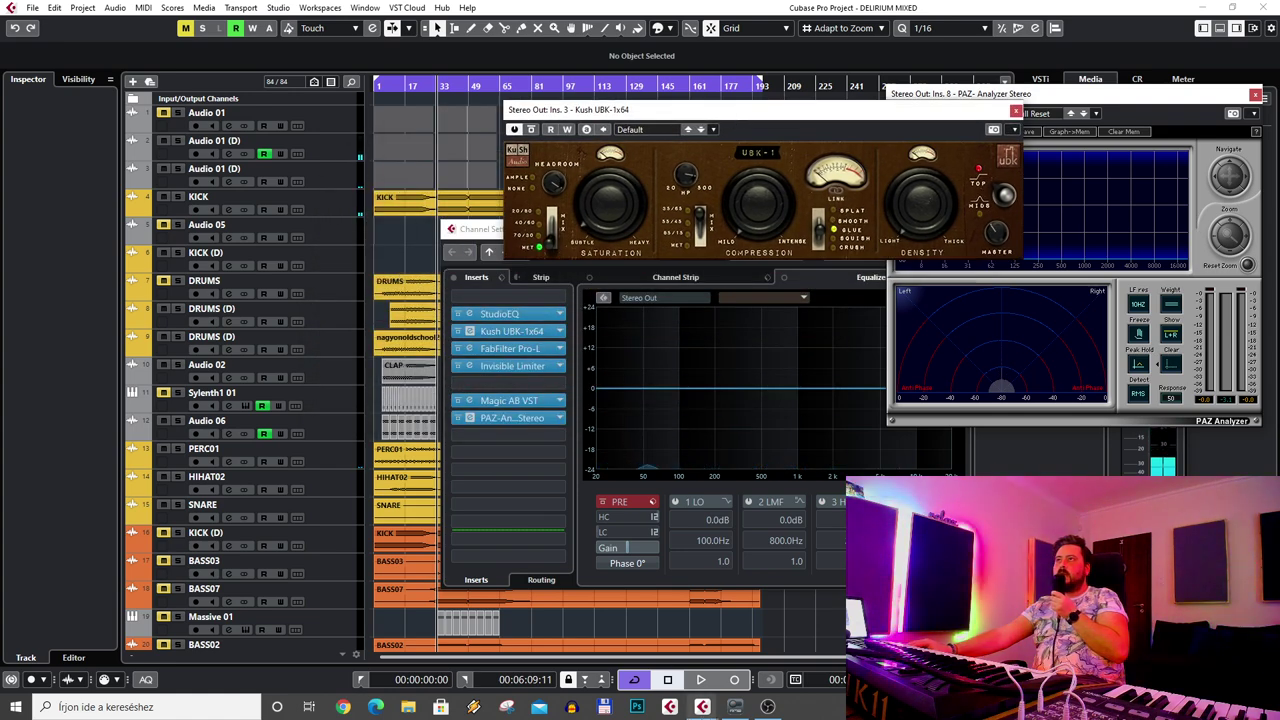
key(e)
key(space)
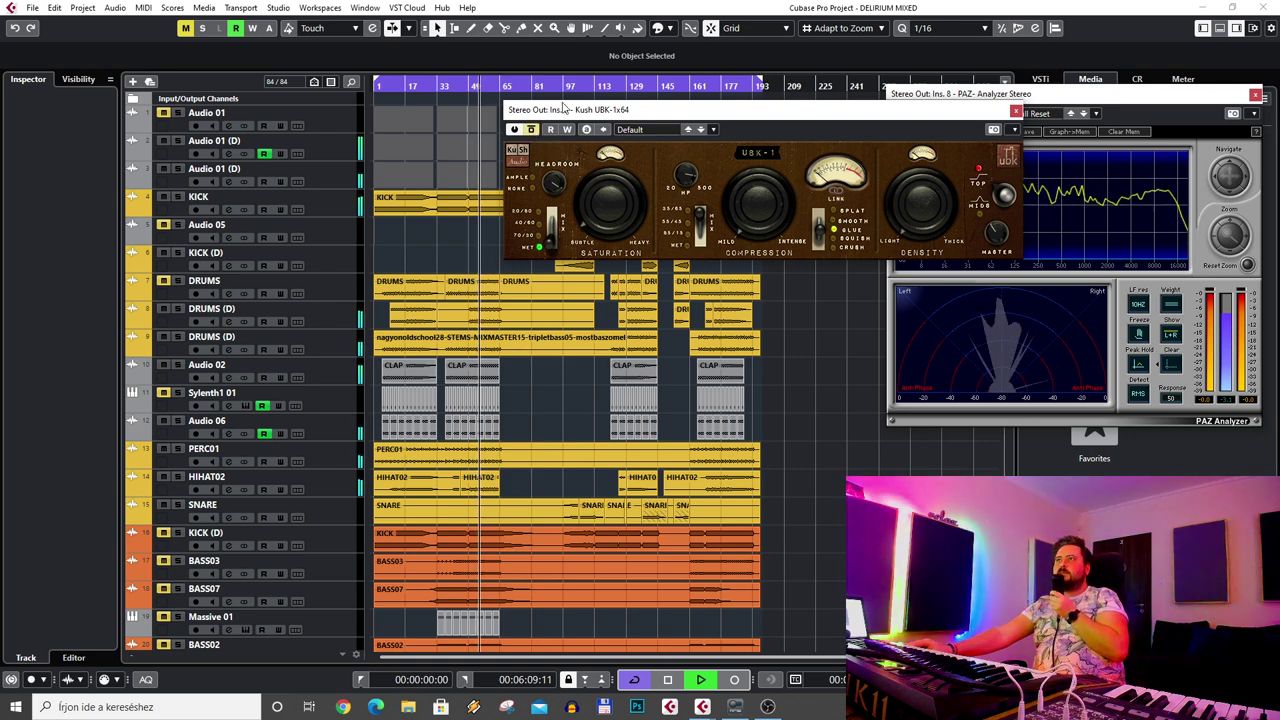
- Continue playback from about bar 113 while toggling the bypass of the Stereo Out's Kush UBK-1x64
drag(534, 132, 673, 172)
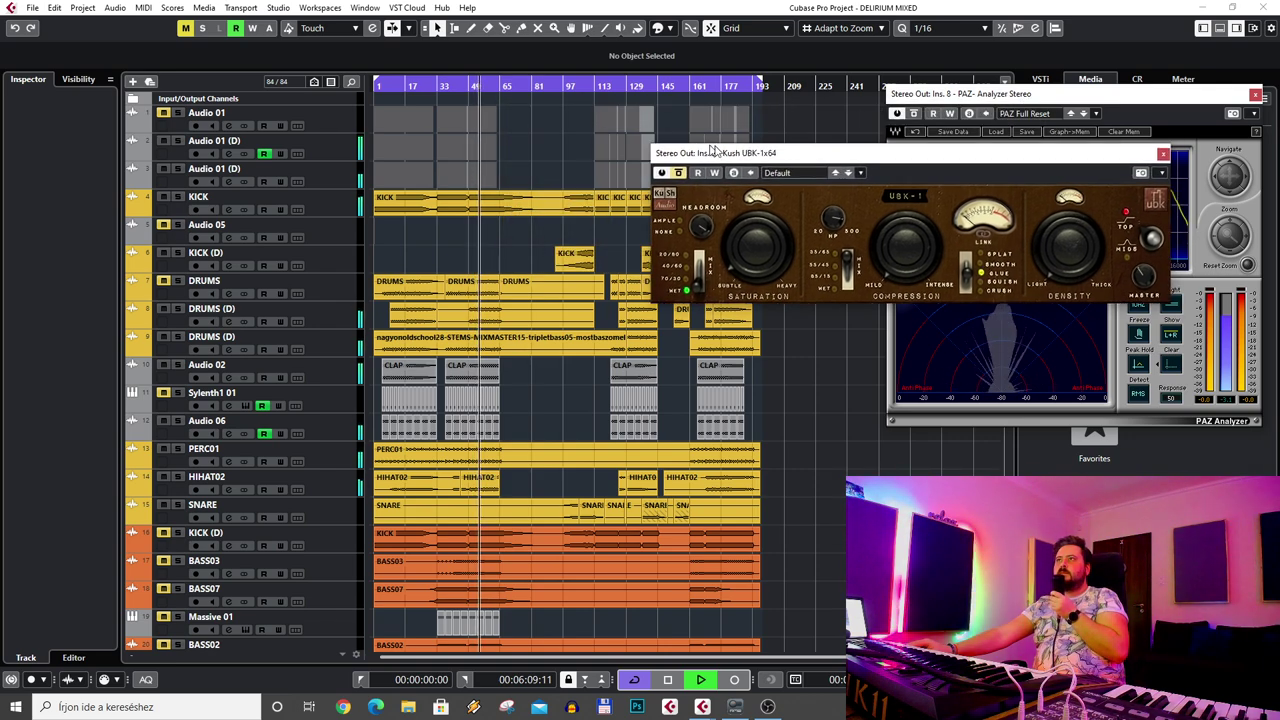
click(600, 86)
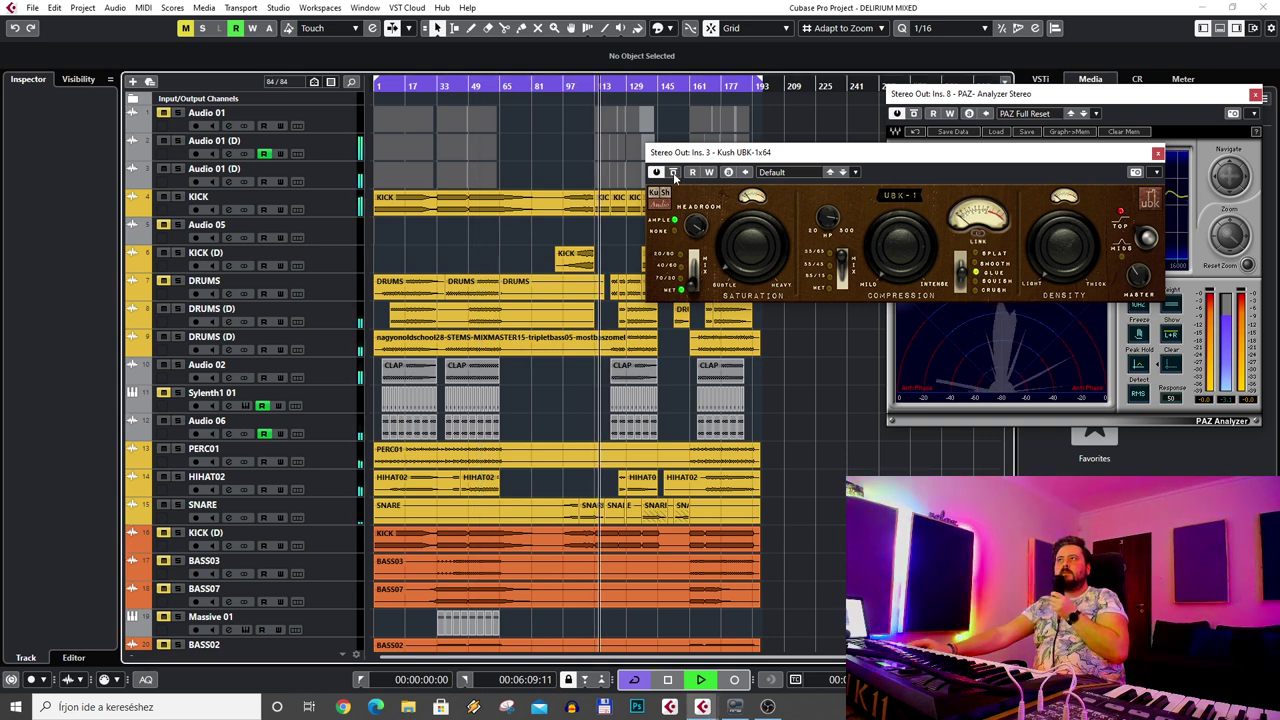
click(673, 172)
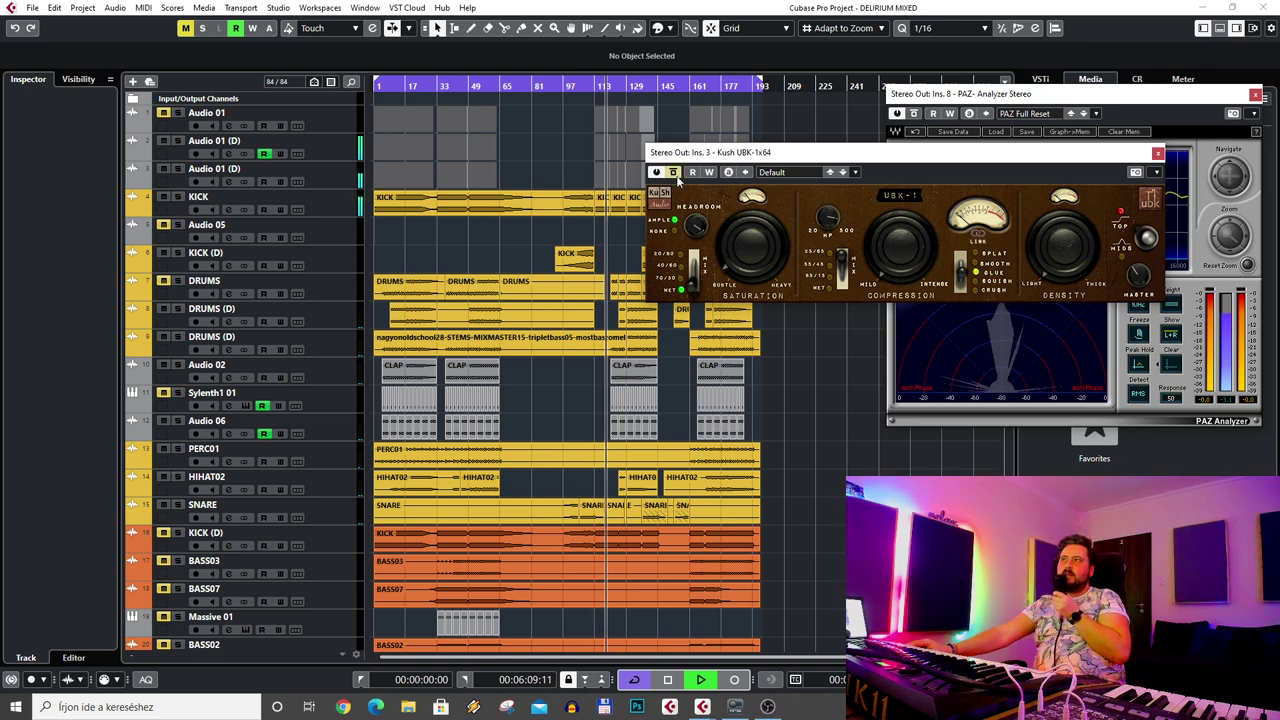
click(674, 173)
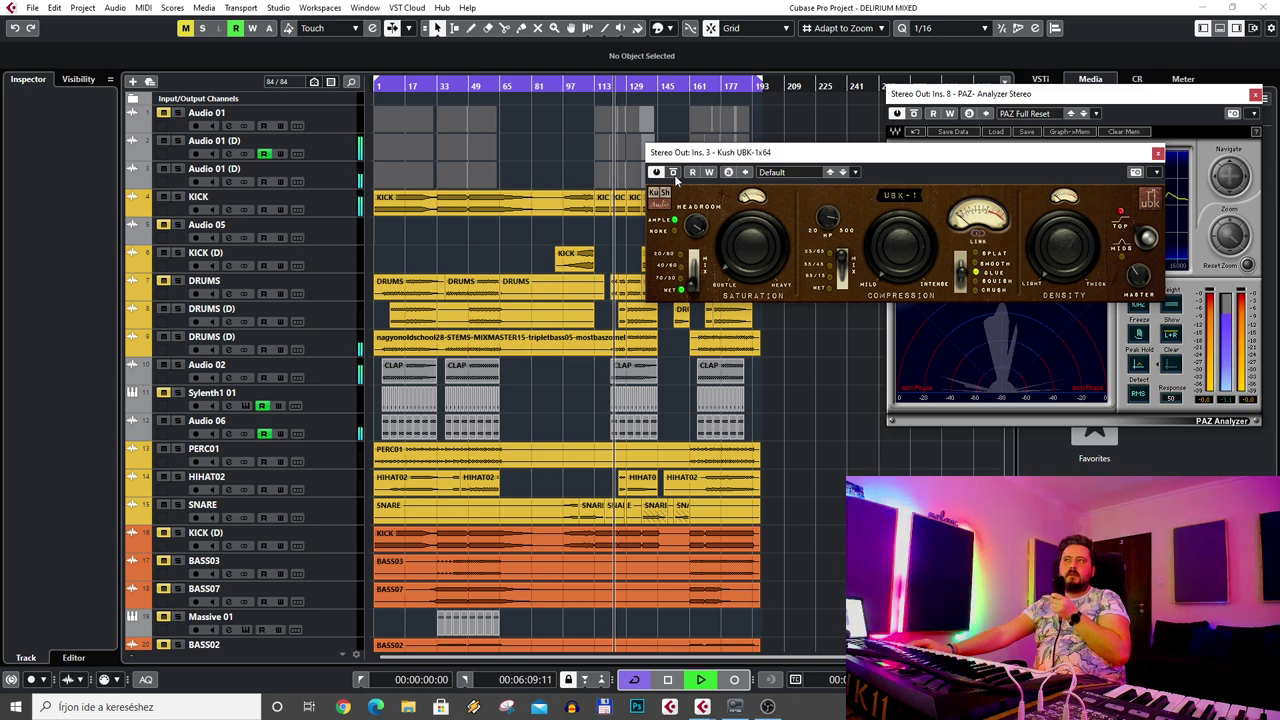
click(674, 173)
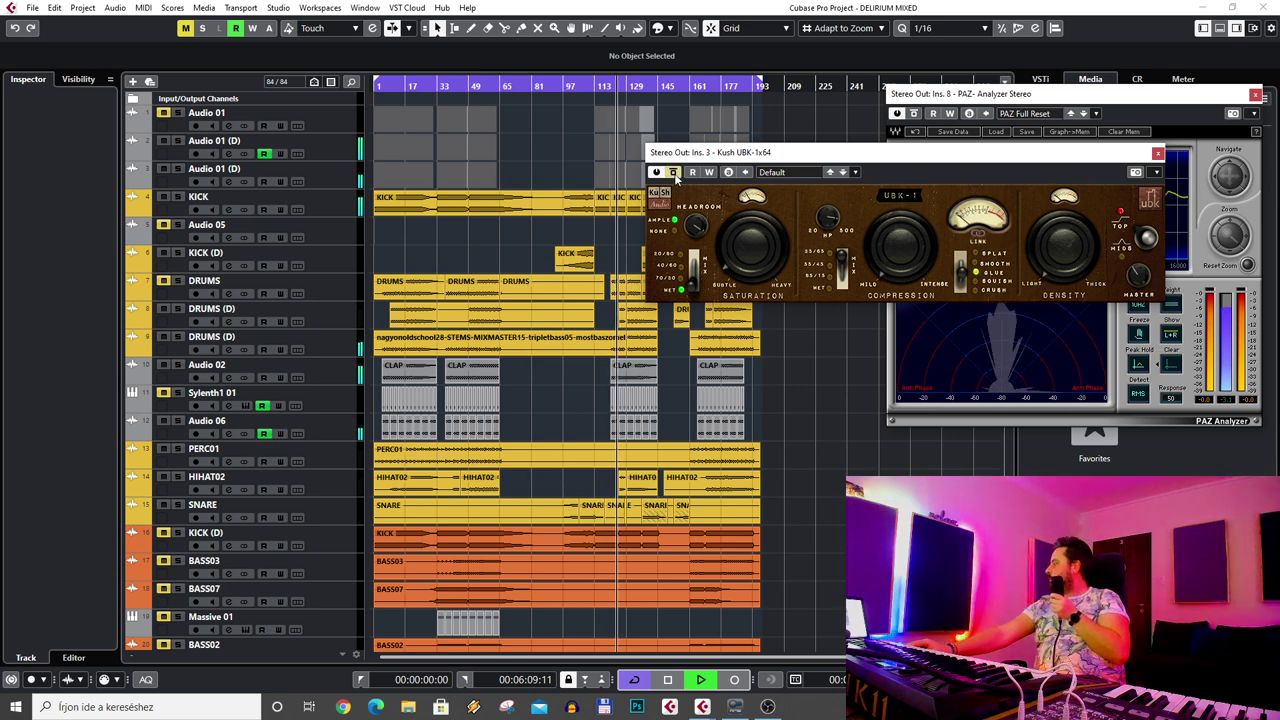
click(674, 173)
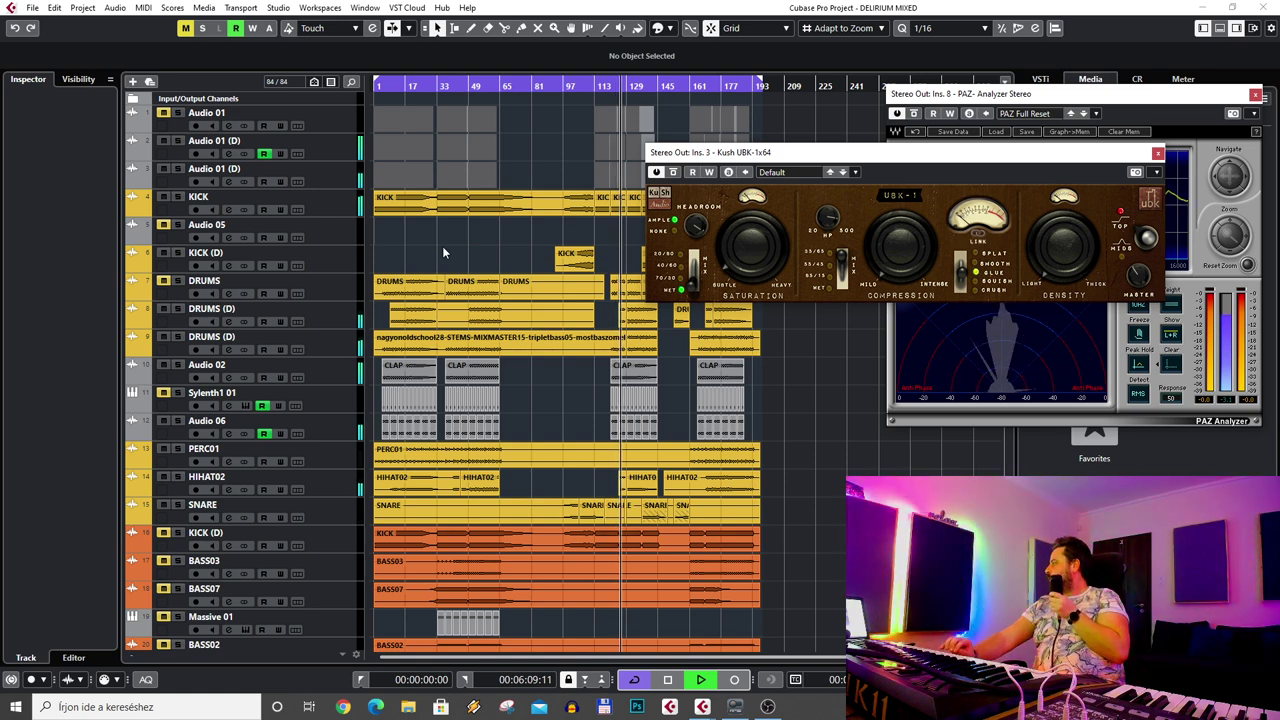
- Stop playback and return the playback position to bar 33
key(space)
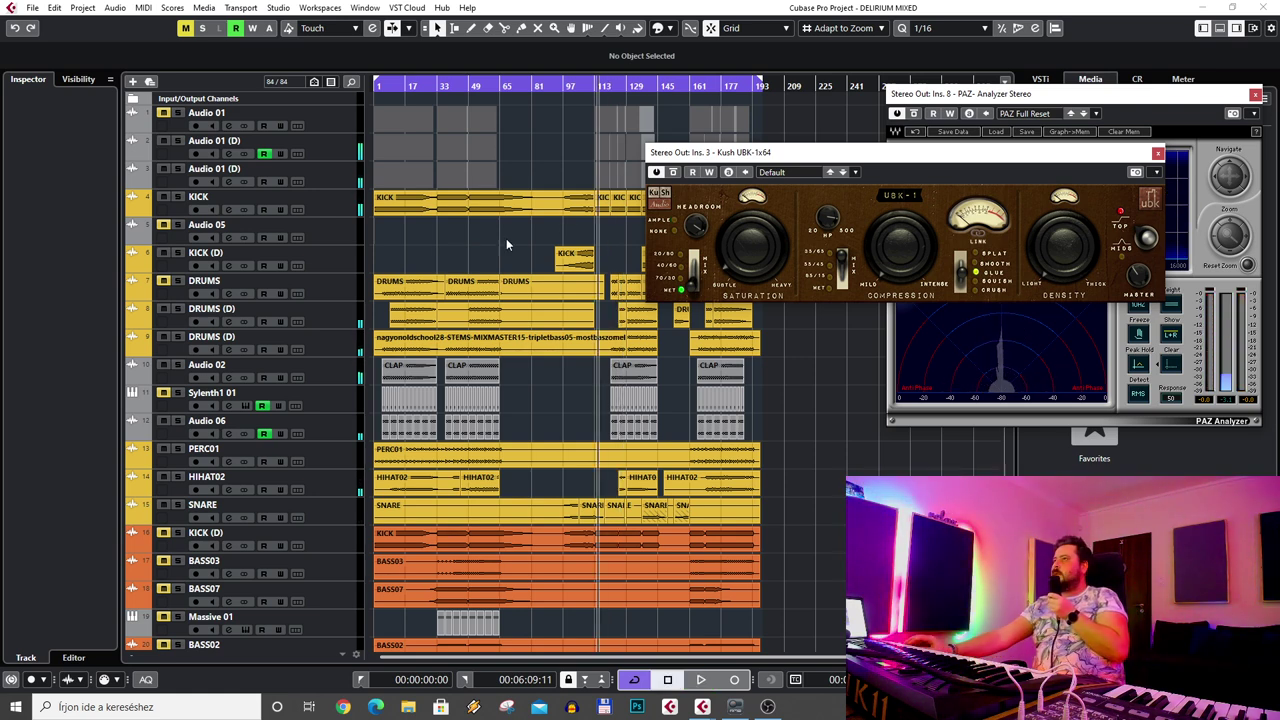
click(617, 88)
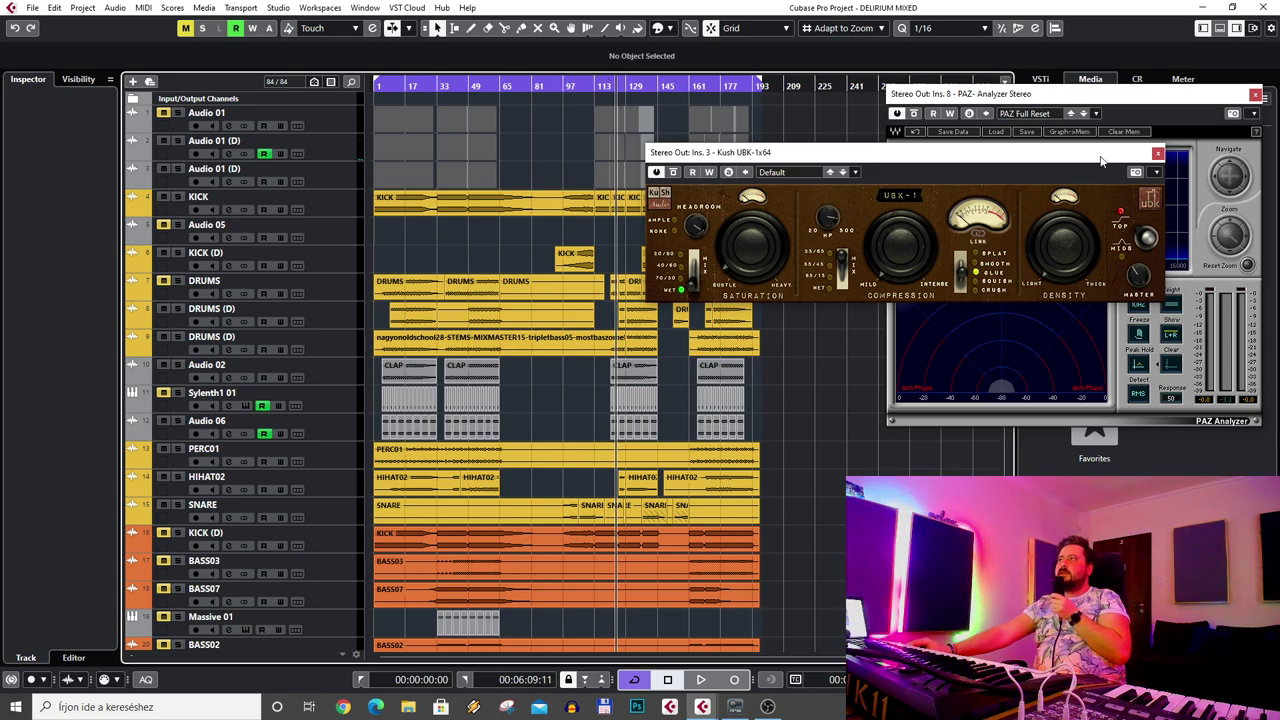
click(592, 87)
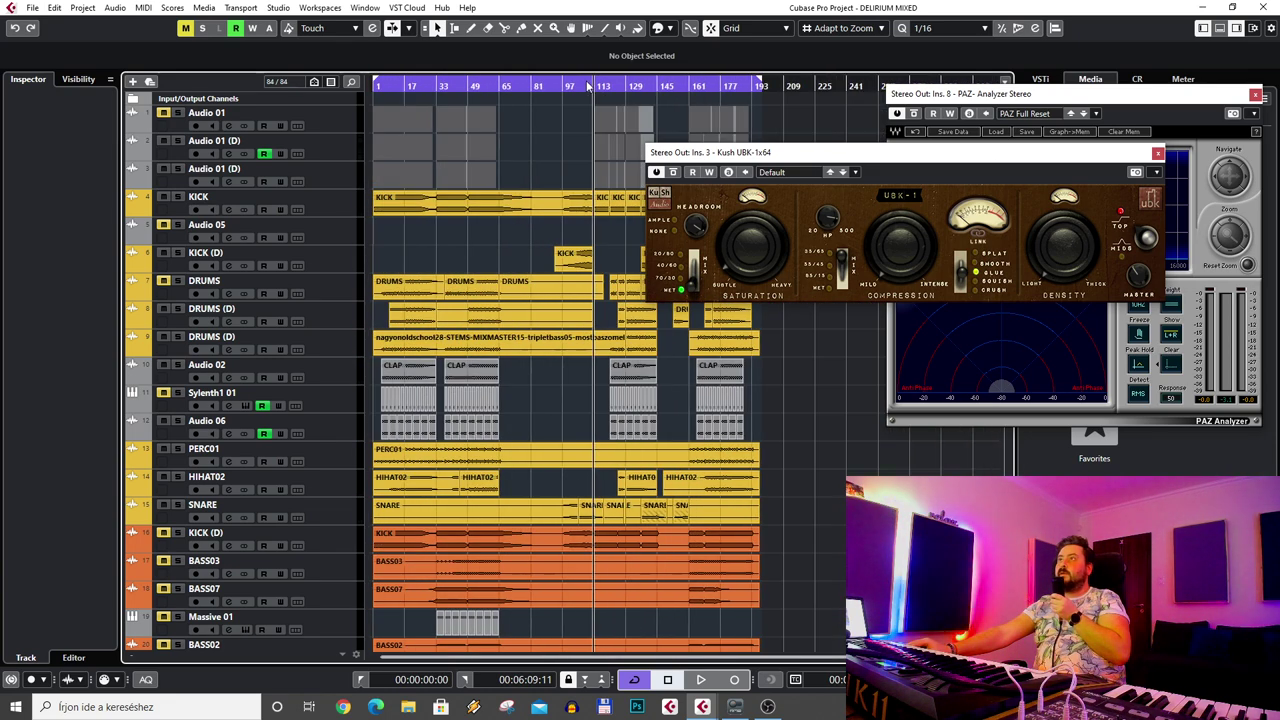
click(441, 87)
key(h)
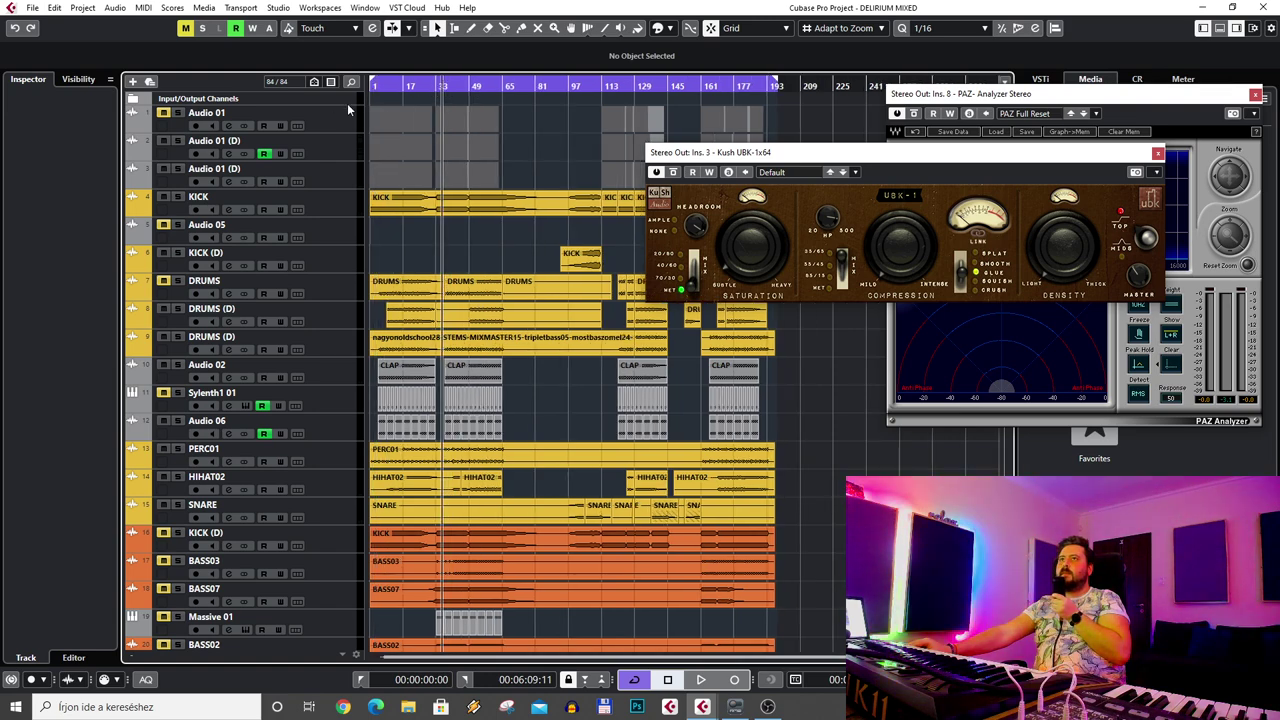
- View the Stereo Out channel settings over the track list, then briefly play the project from bar 33 with Kush UBK-1x64 open
click(248, 99)
click(72, 133)
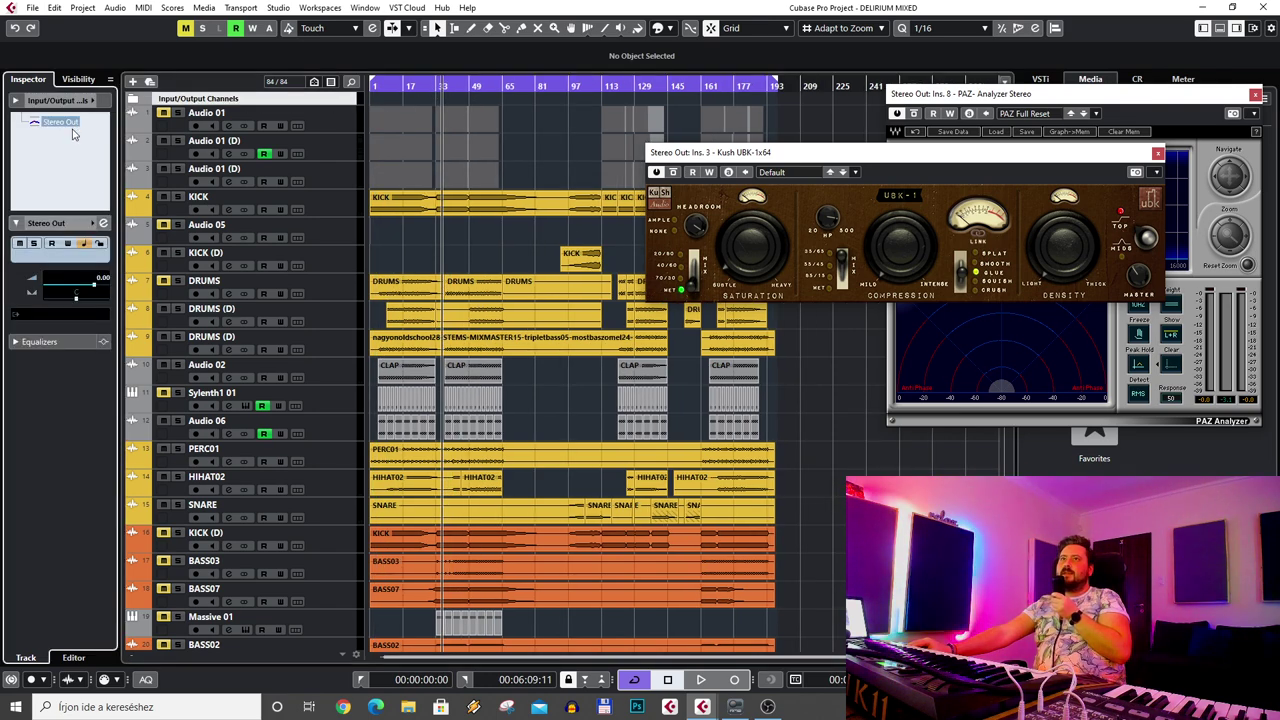
click(102, 224)
drag(428, 229, 273, 223)
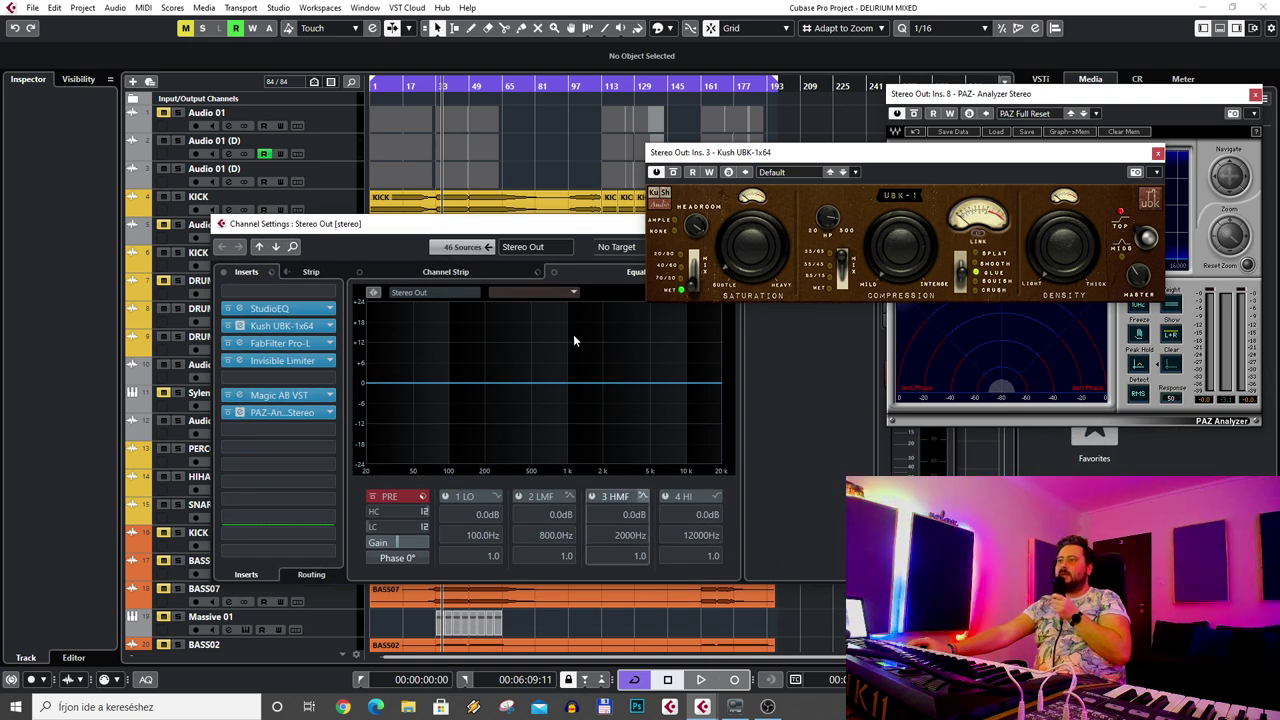
click(701, 680)
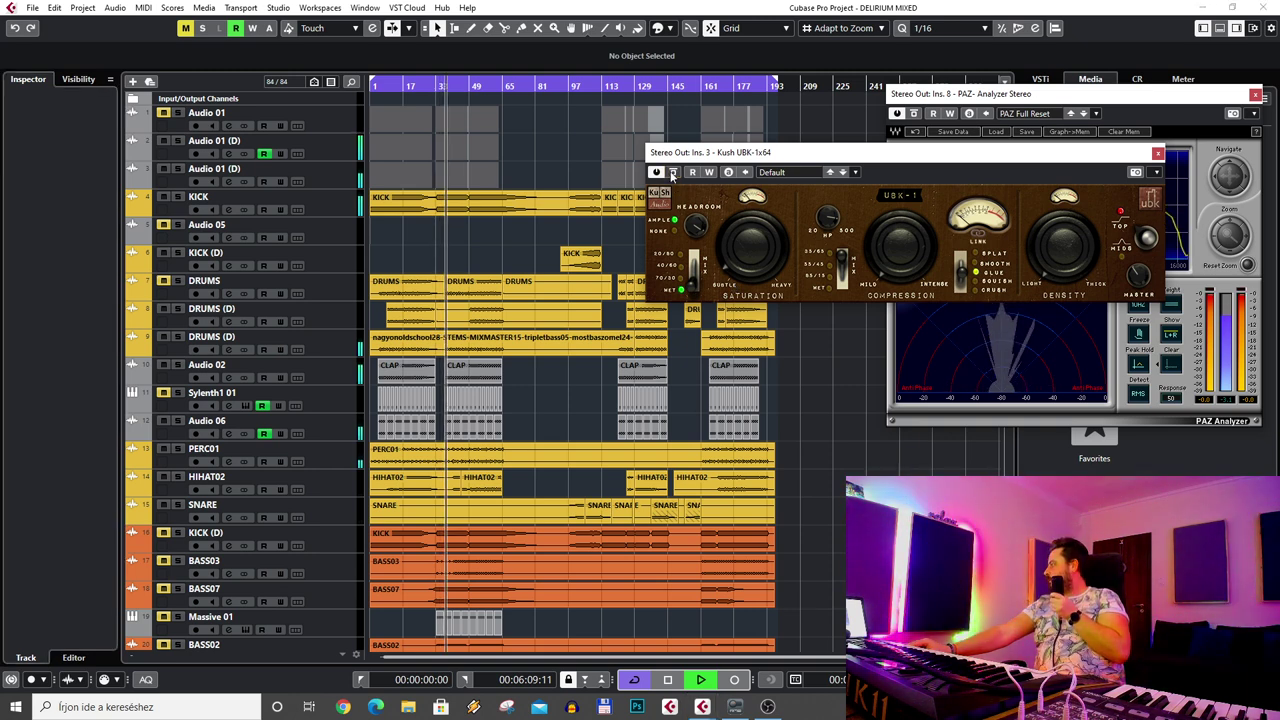
click(668, 680)
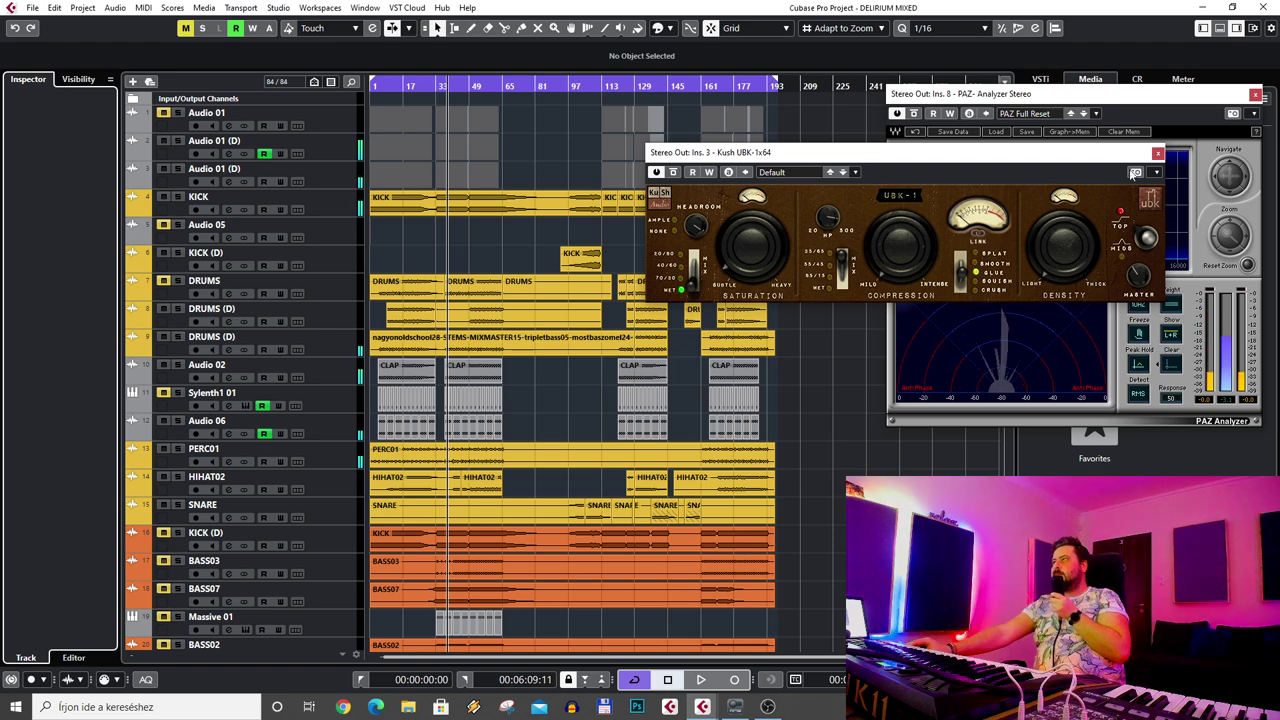
- Close Kush UBK-1x64, reopen the Stereo Out channel settings, and view and close its insert 4 FabFilter Pro-L
click(1157, 152)
click(198, 98)
click(58, 122)
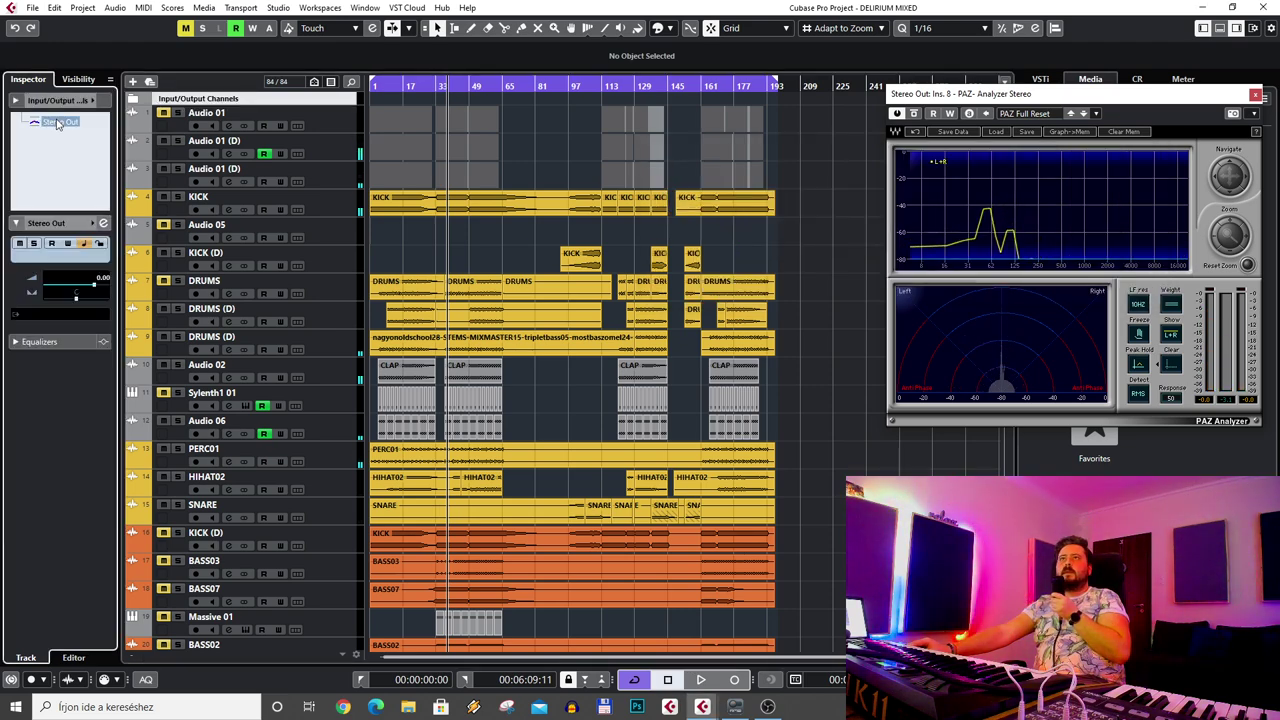
click(103, 224)
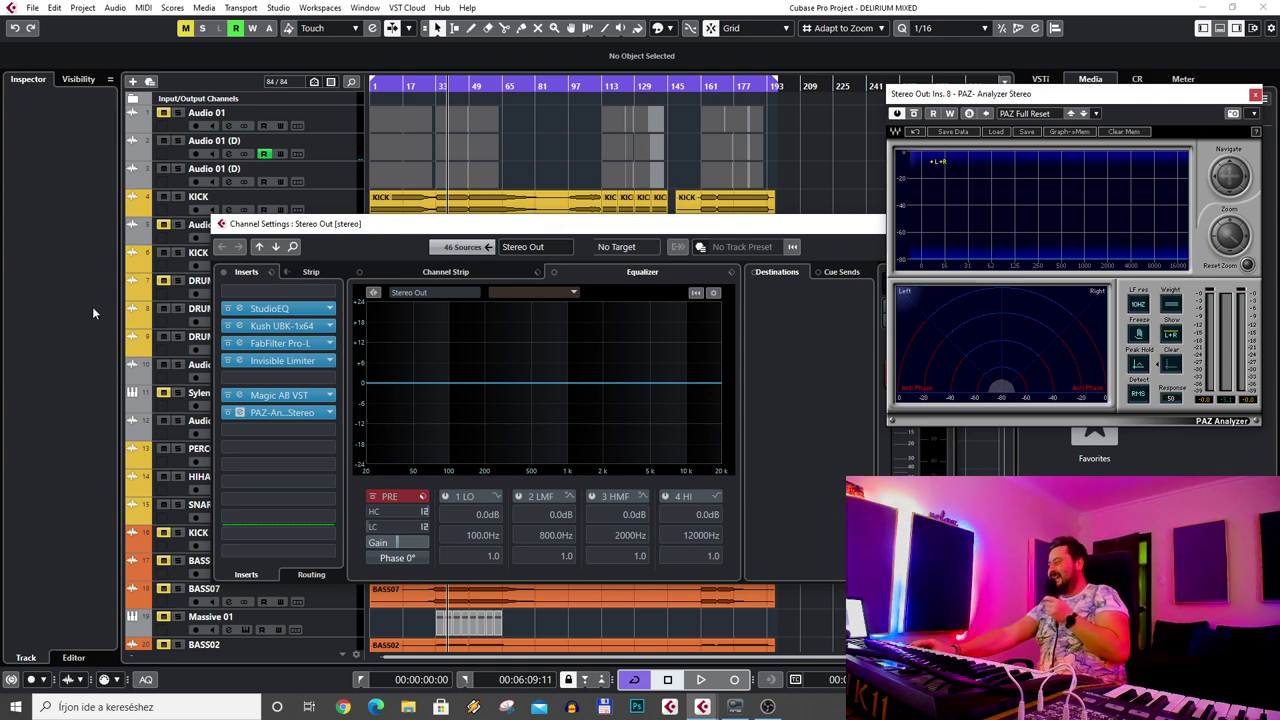
click(240, 343)
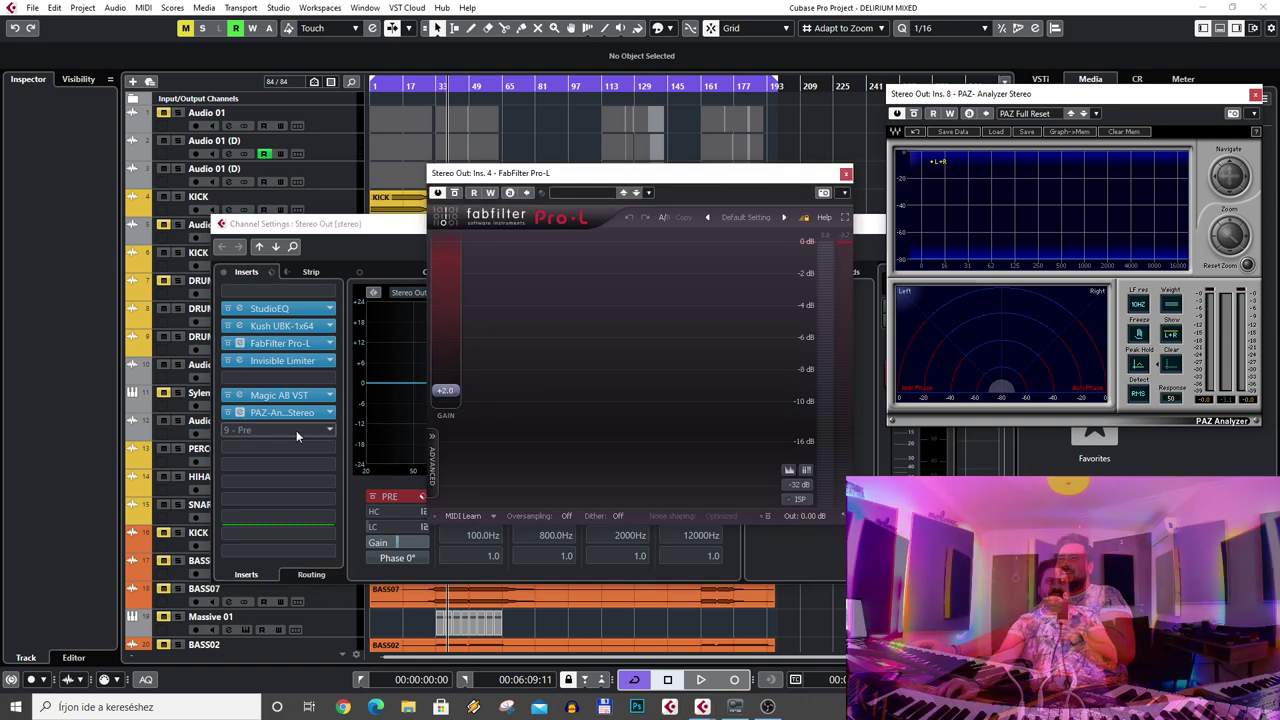
click(845, 173)
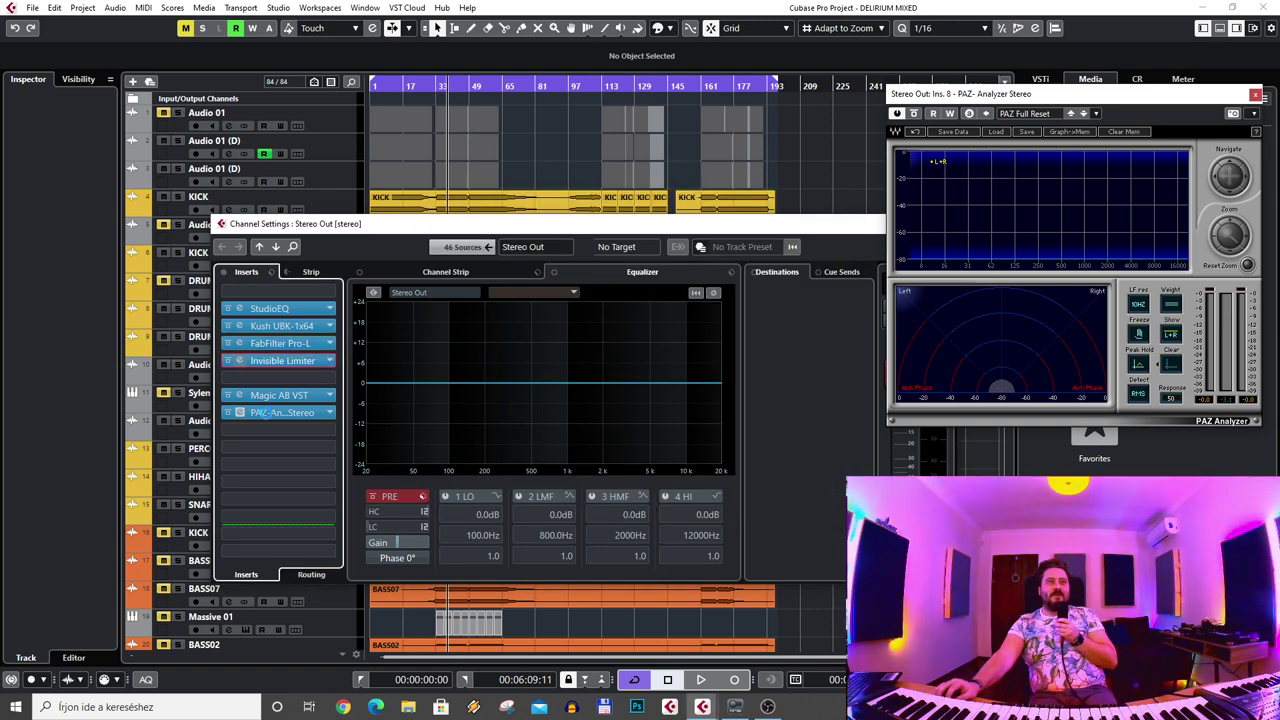
- View the Stereo Out's insert 5 Invisible Limiter and close it, then reposition and close the channel settings
click(239, 360)
click(947, 269)
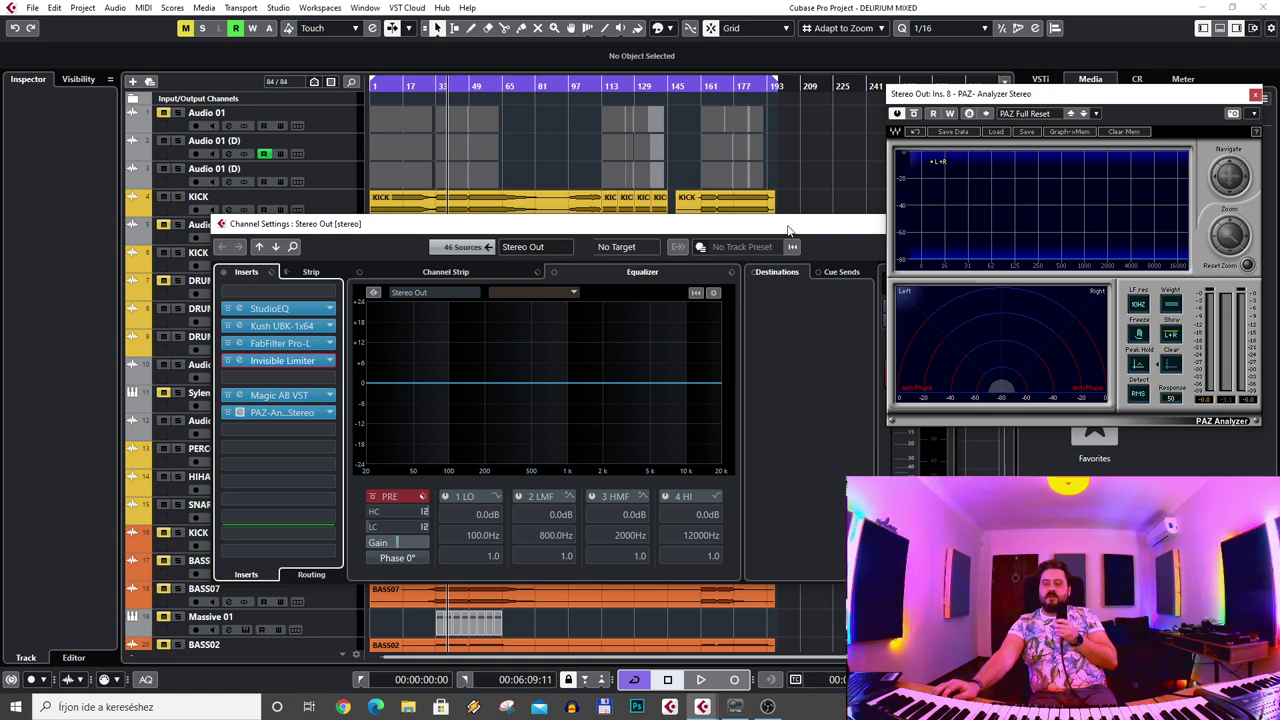
drag(790, 230, 698, 214)
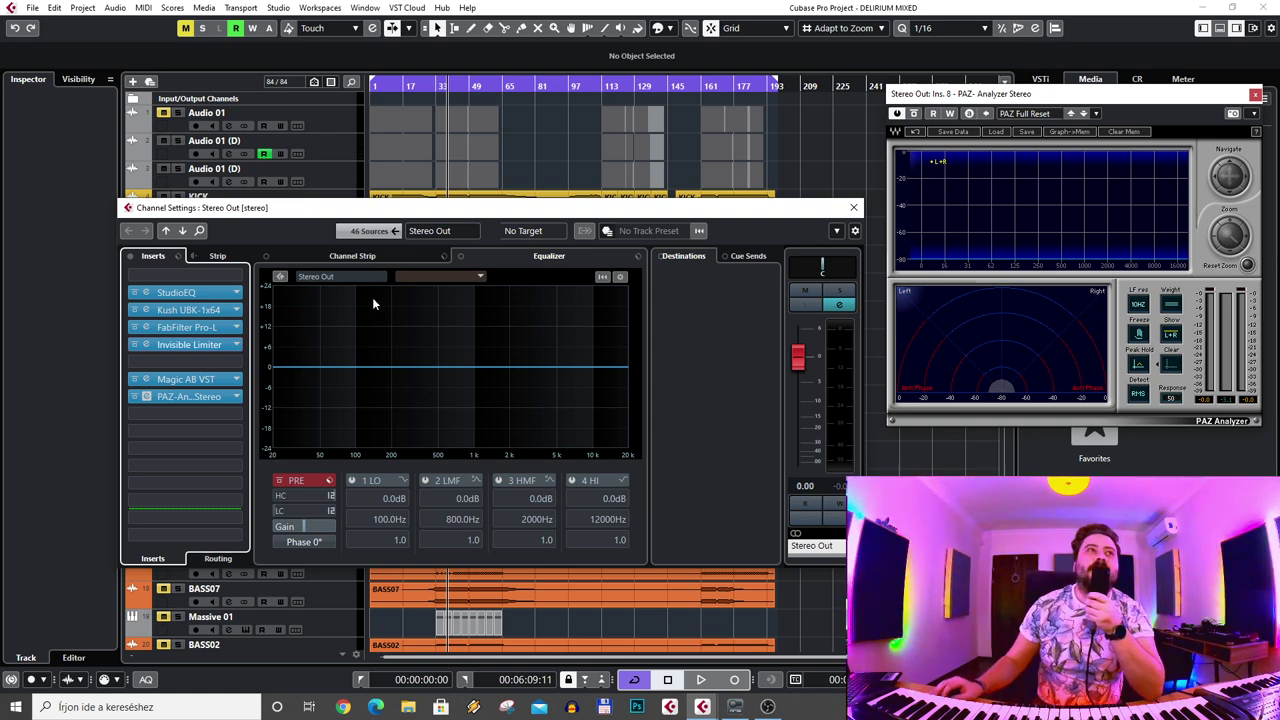
drag(550, 208, 490, 216)
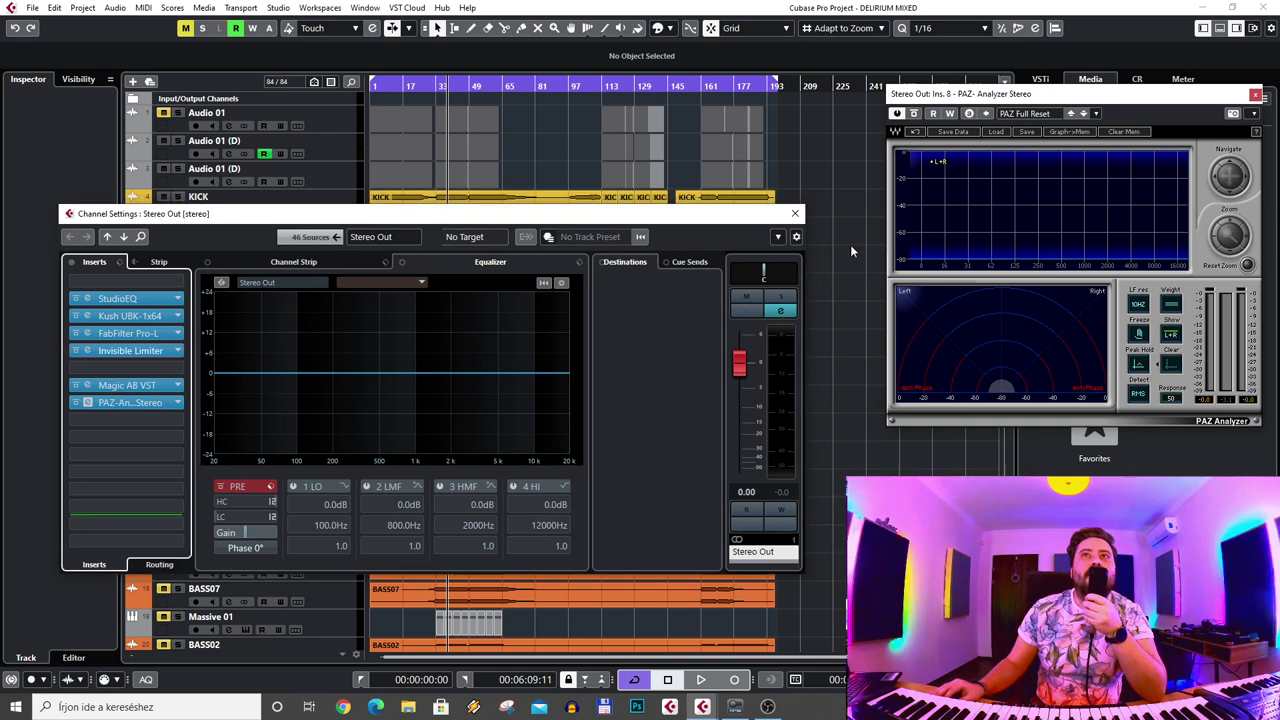
click(795, 214)
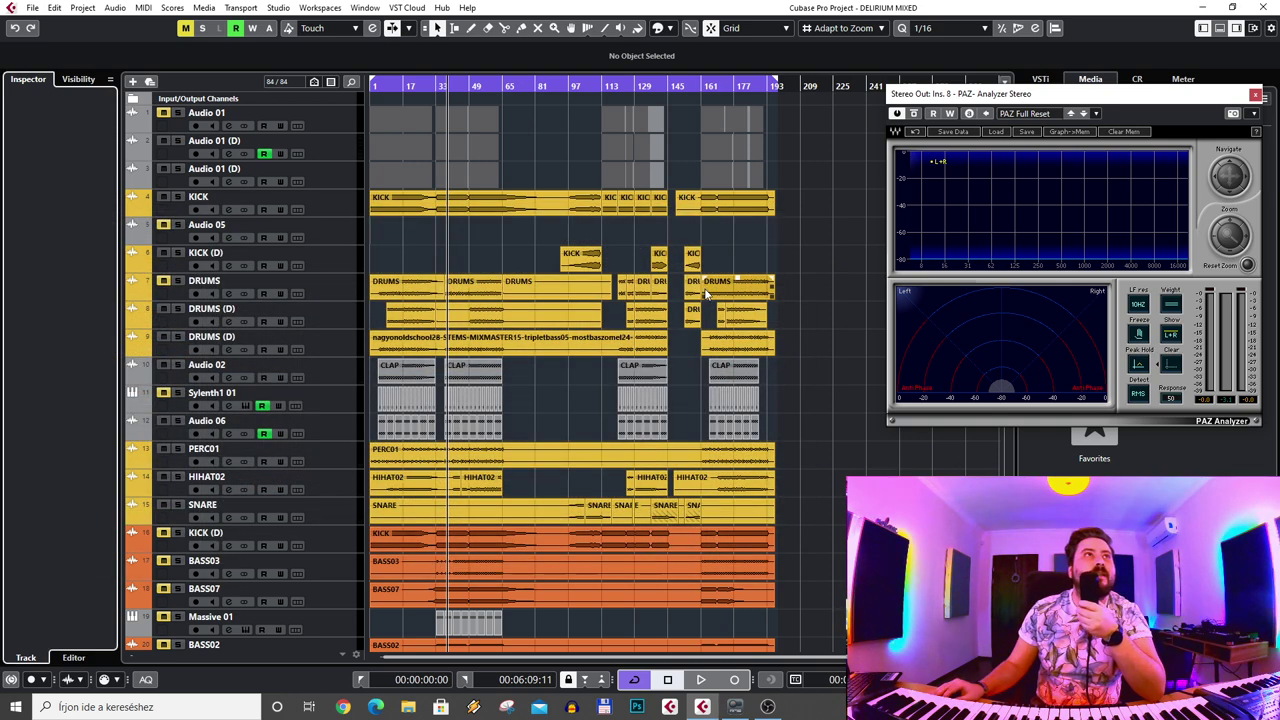
- Reopen the Stereo Out channel settings to check insert 4 FabFilter Pro-L again, then close the plug-in
click(323, 120)
click(235, 99)
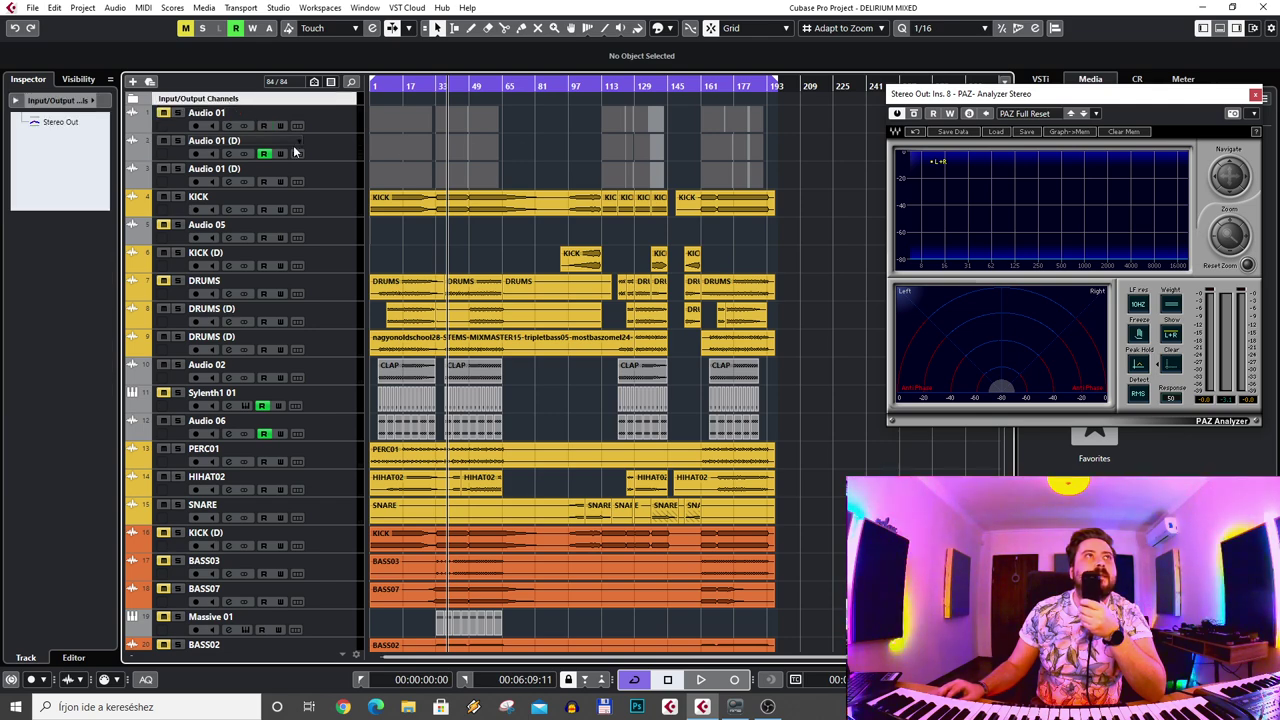
click(92, 223)
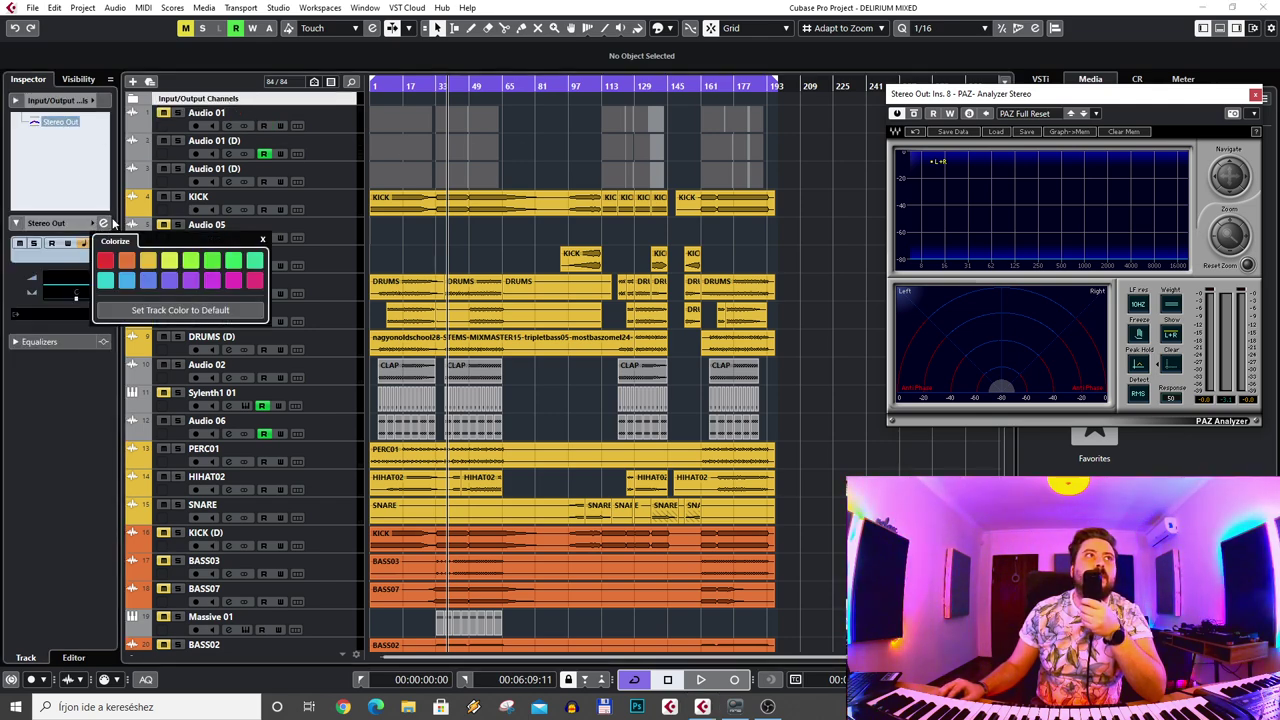
click(103, 223)
click(84, 333)
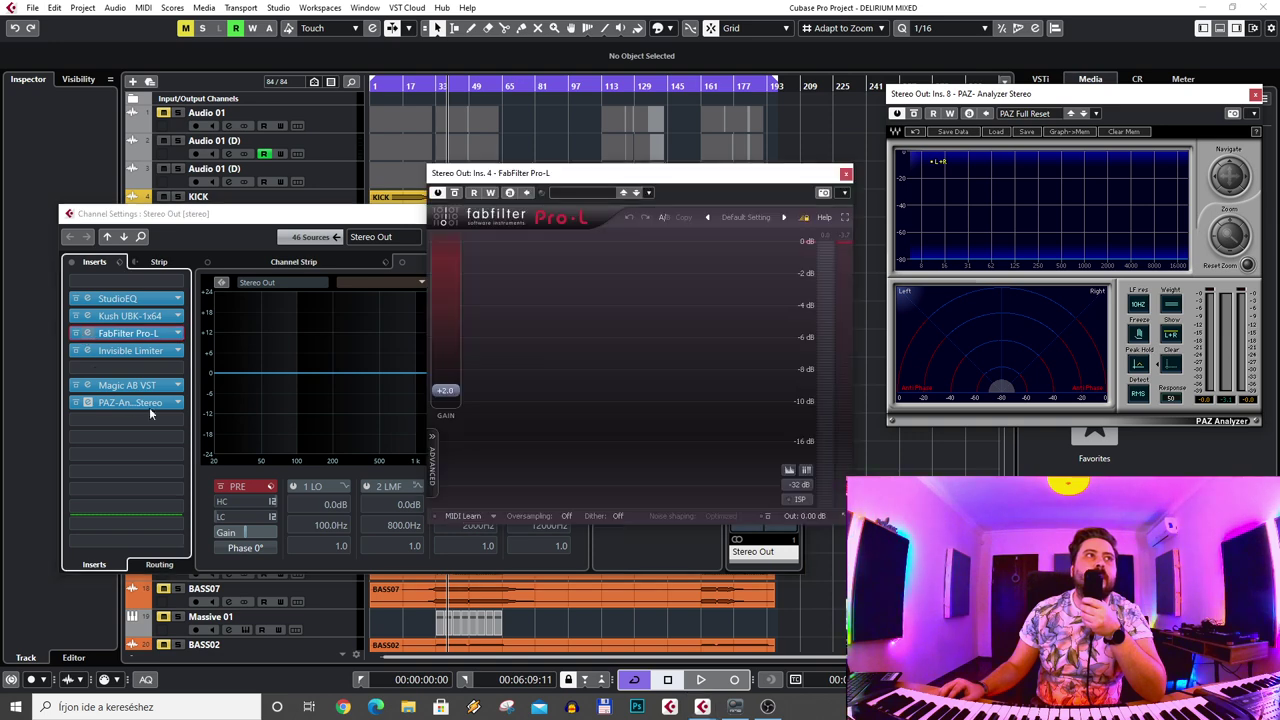
click(845, 173)
- View the Stereo Out's insert 3 Kush UBK-1x64 once more, then close the channel settings and the plug-in
click(88, 316)
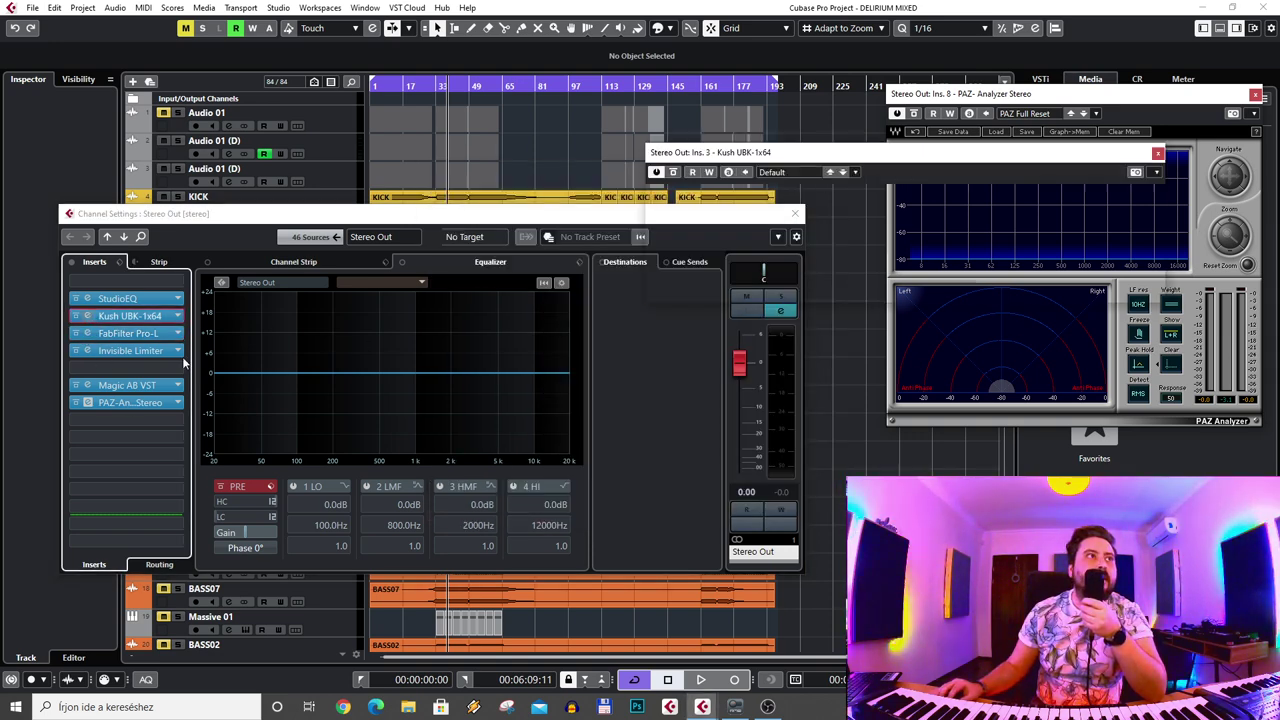
drag(612, 220, 390, 220)
key(Escape)
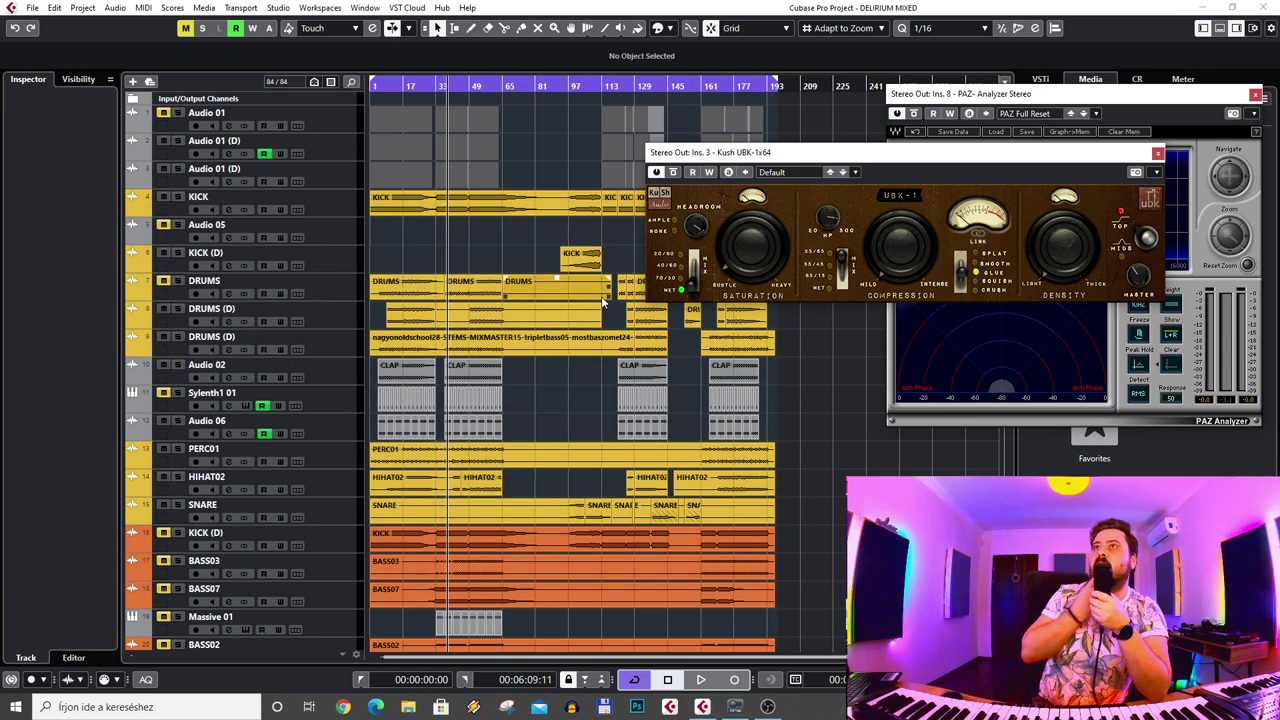
click(1157, 152)
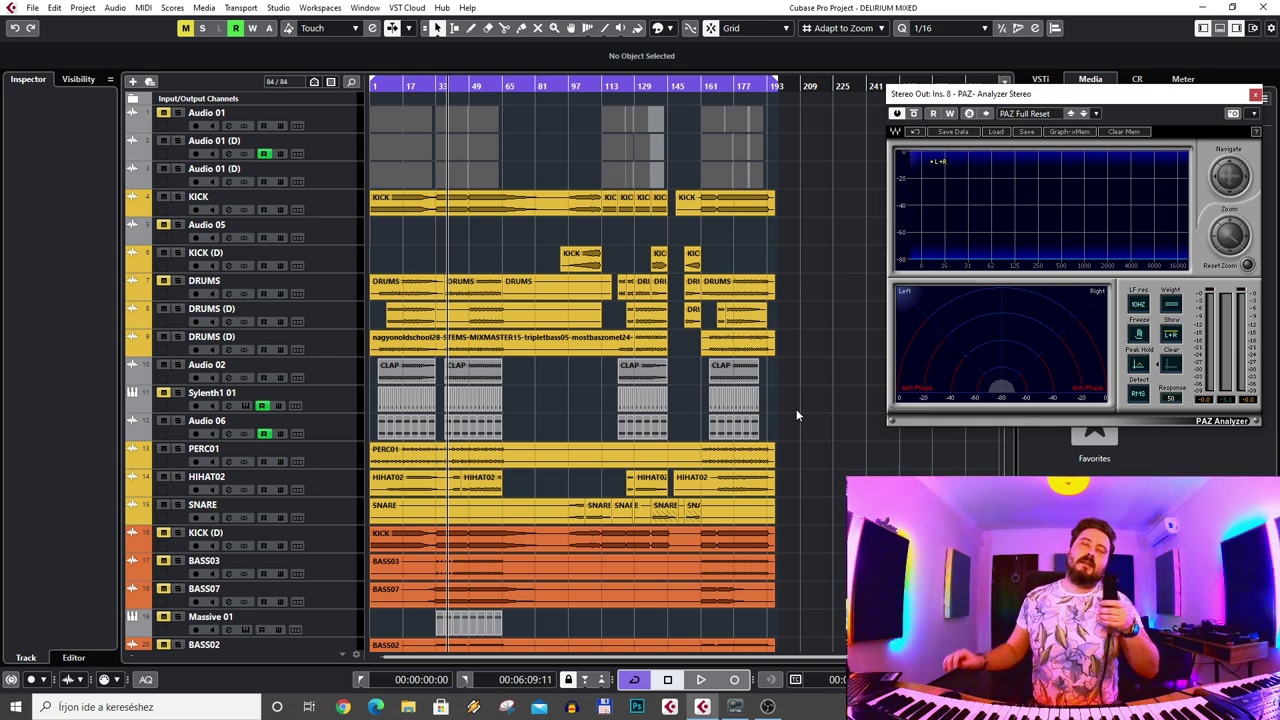
- Look over the arrangement's drum, bass, lead, vocal and FX tracks down to the group tracks, returning to the project start
drag(438, 84, 406, 85)
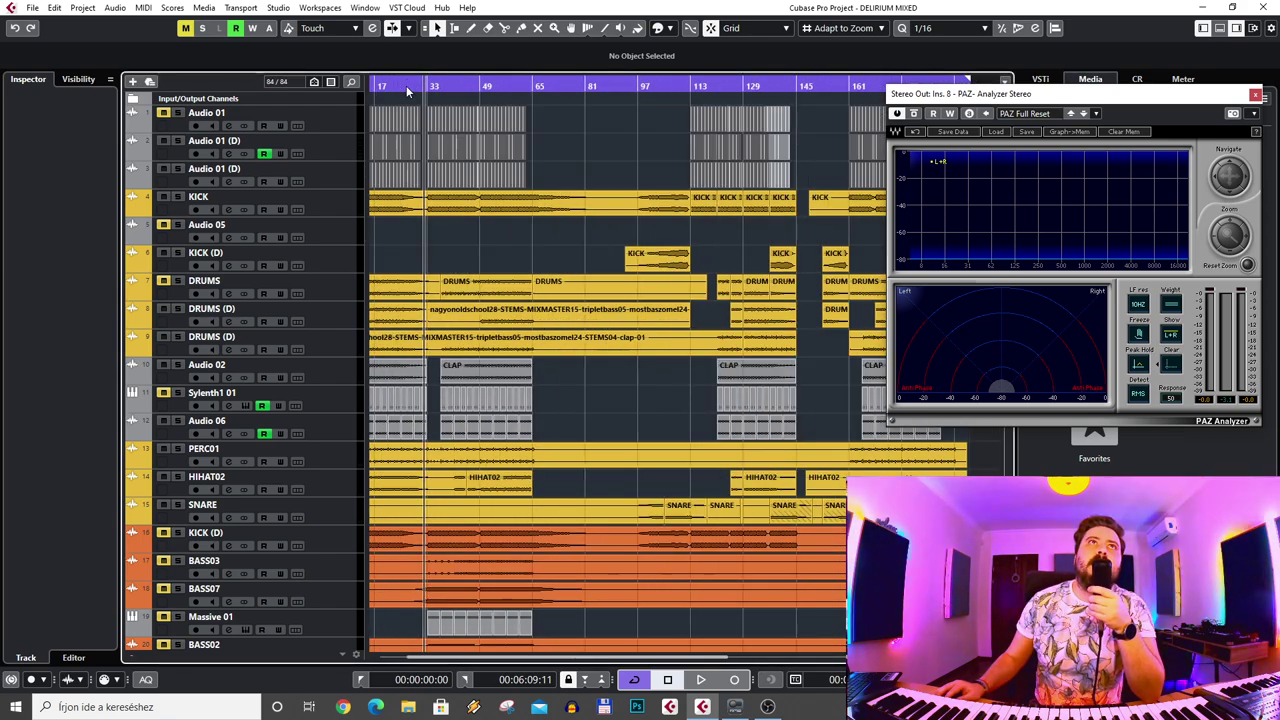
scroll(621, 391, down, 10)
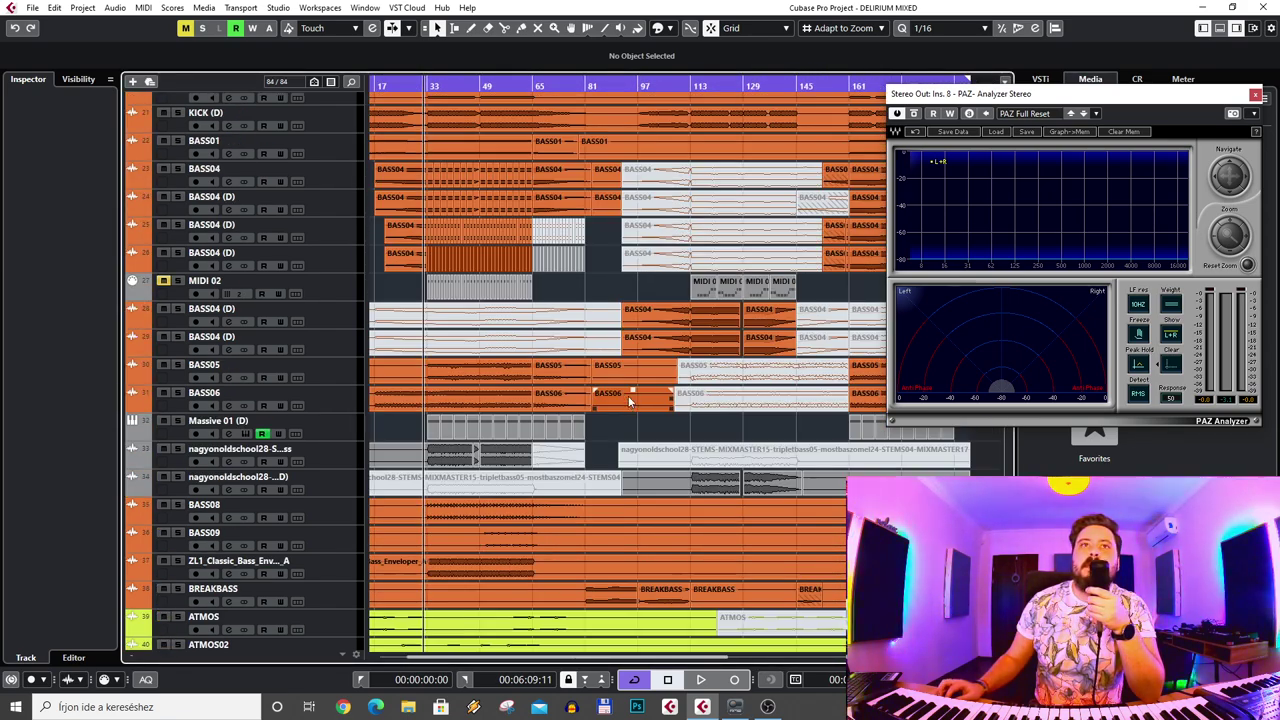
scroll(627, 398, up, 10)
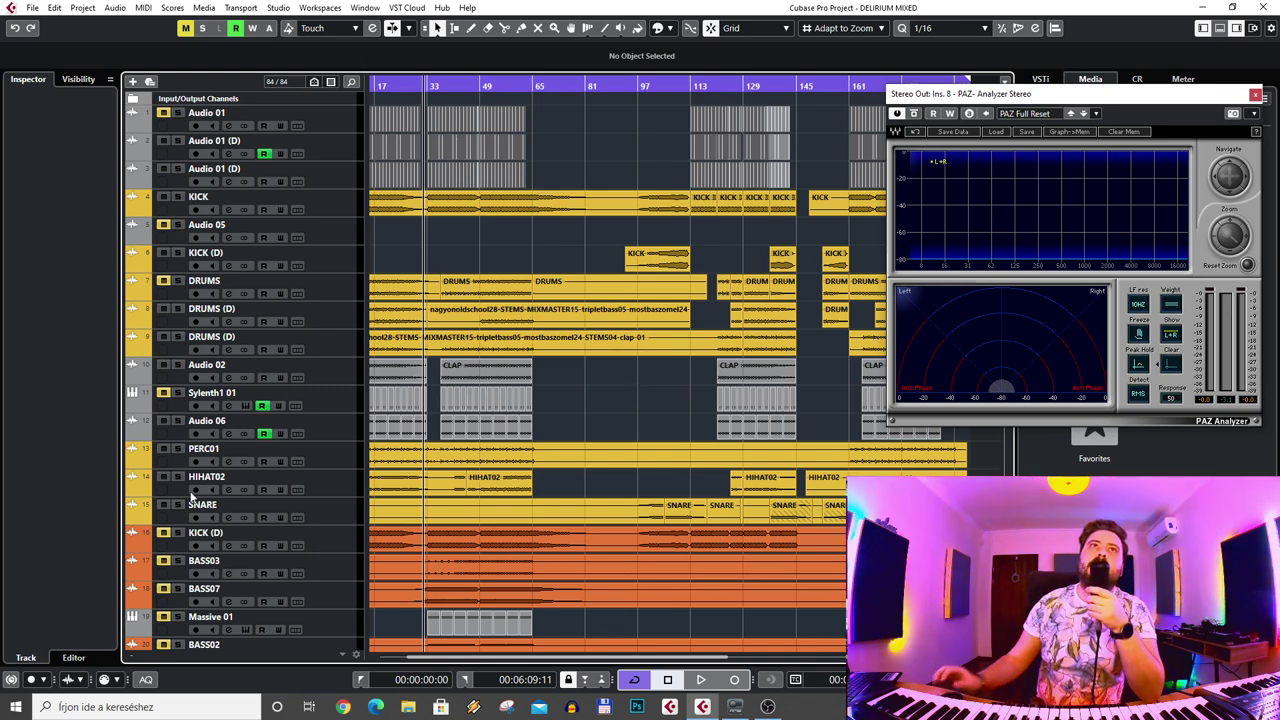
scroll(560, 480, down, 4)
scroll(560, 487, up, 4)
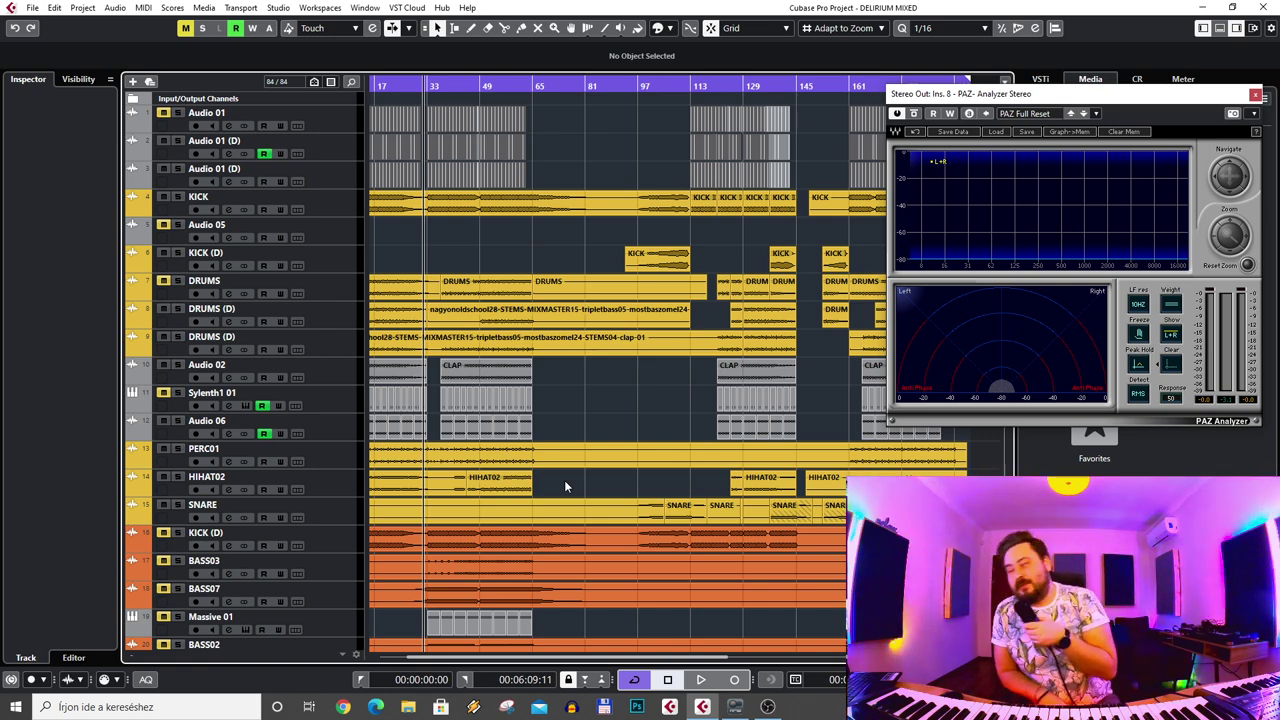
scroll(648, 472, down, 5)
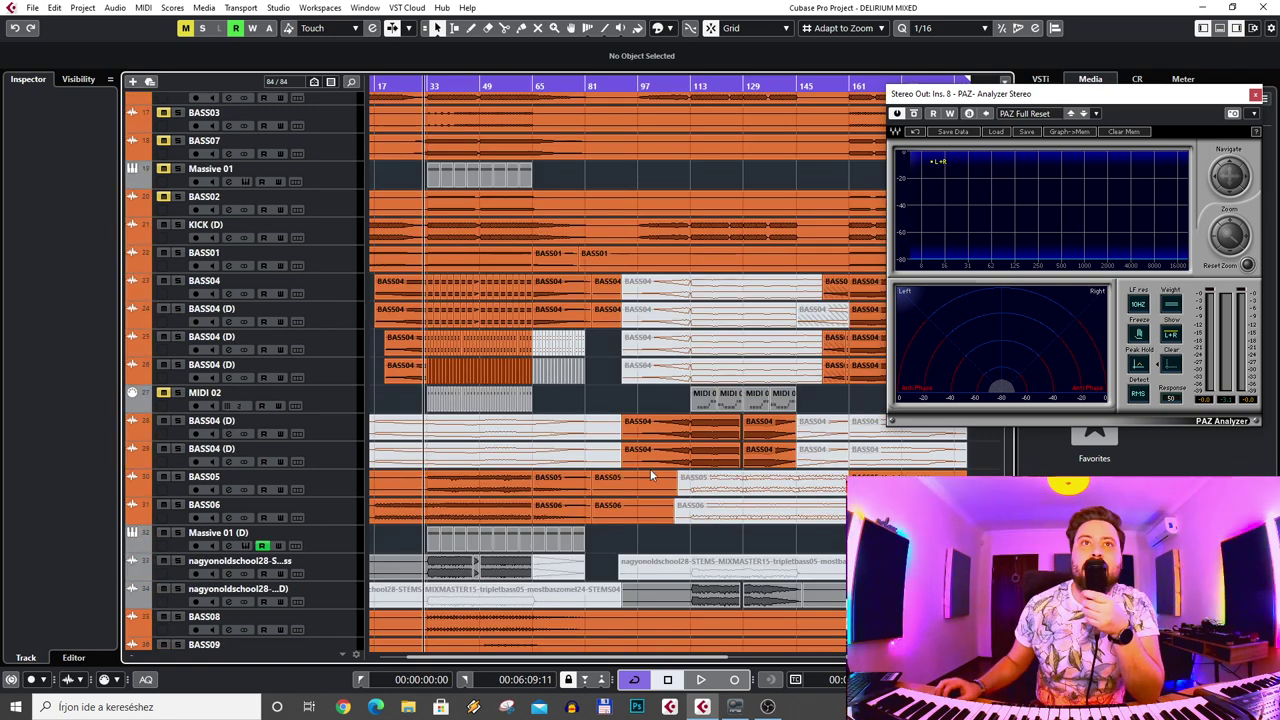
scroll(610, 464, down, 5)
scroll(604, 464, down, 5)
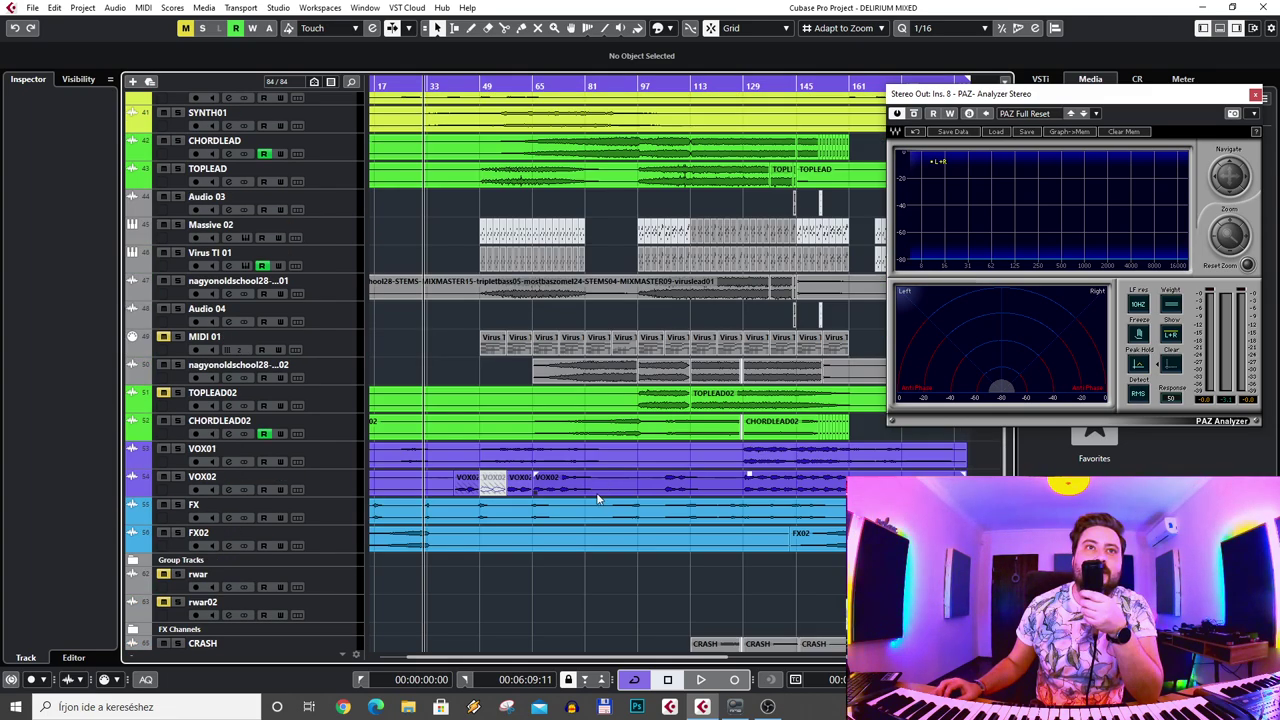
scroll(580, 500, up, 15)
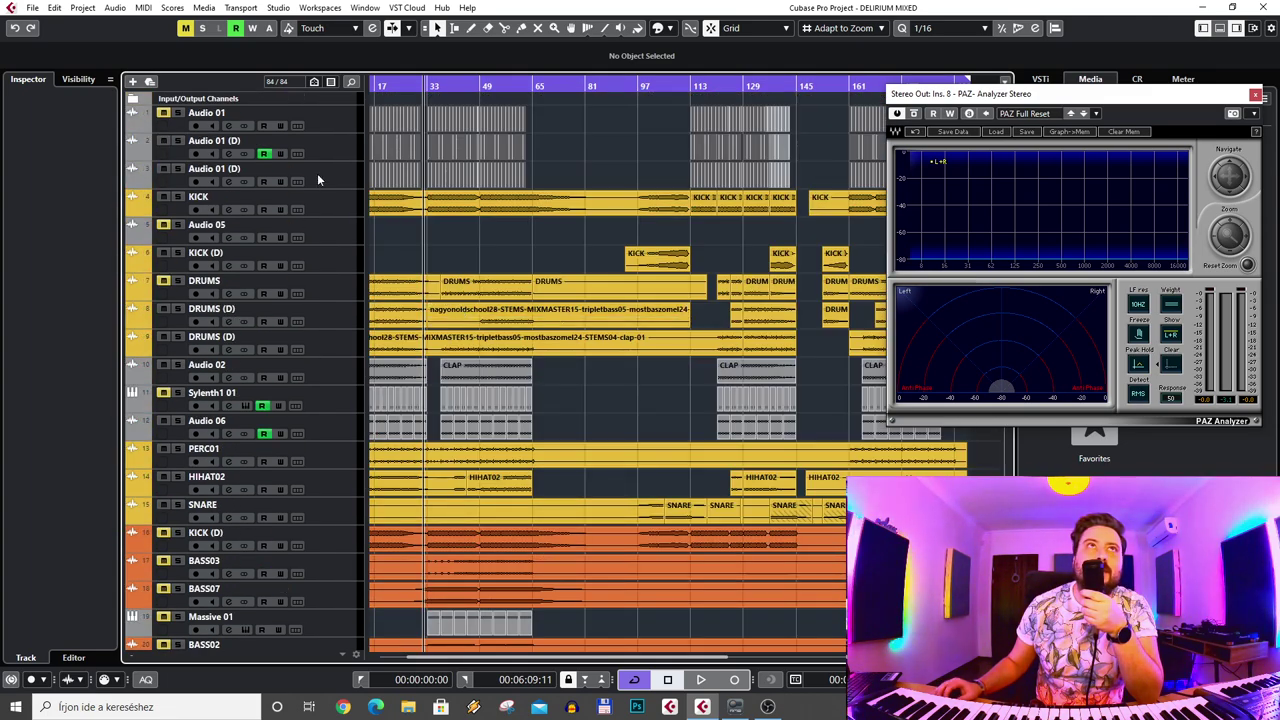
scroll(456, 264, left, 1)
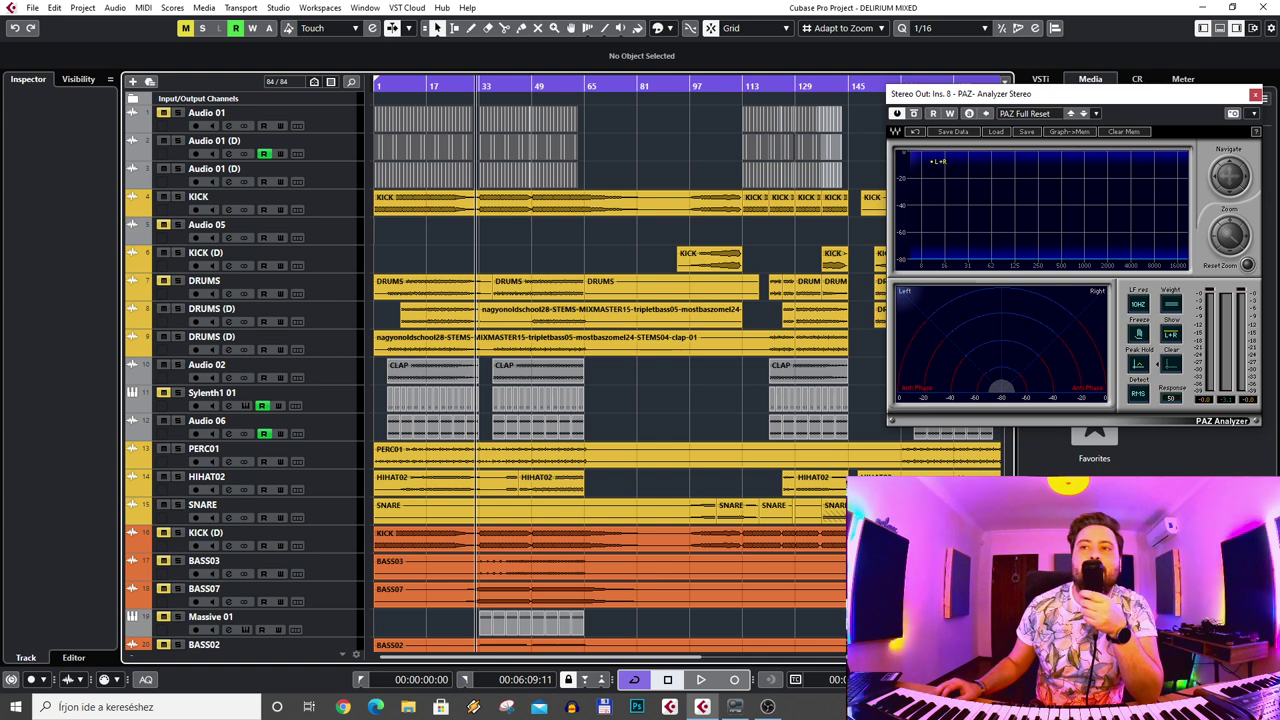
- Examine the full-length arrangement from the drums down to the VFX2 Downsweeps 36 track, returning to the first track
key(g)
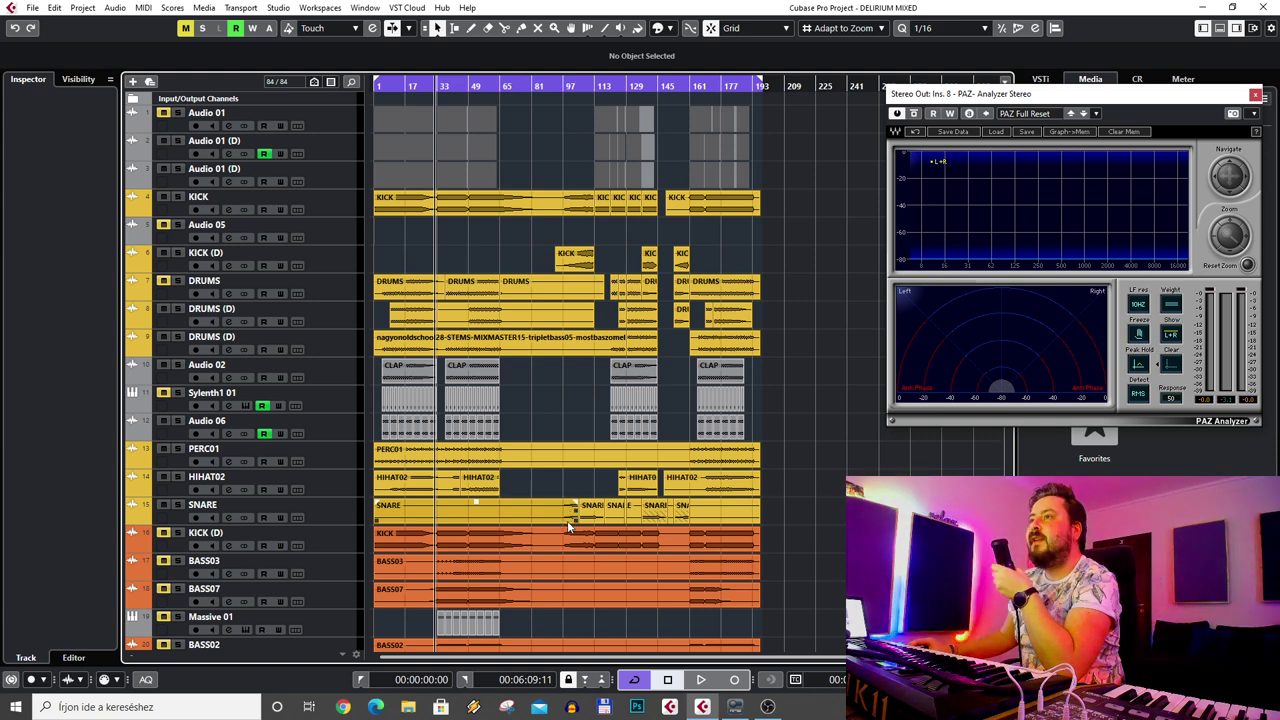
scroll(570, 520, down, 5)
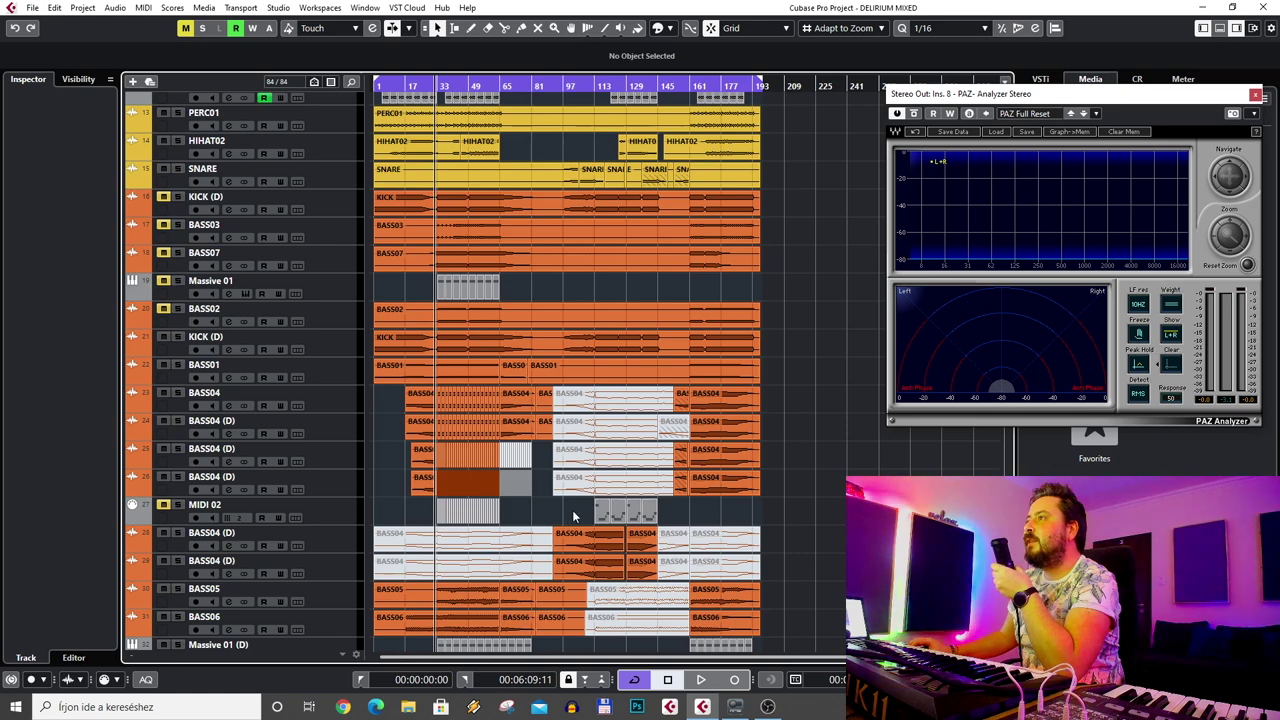
scroll(572, 516, down, 15)
scroll(590, 510, down, 4)
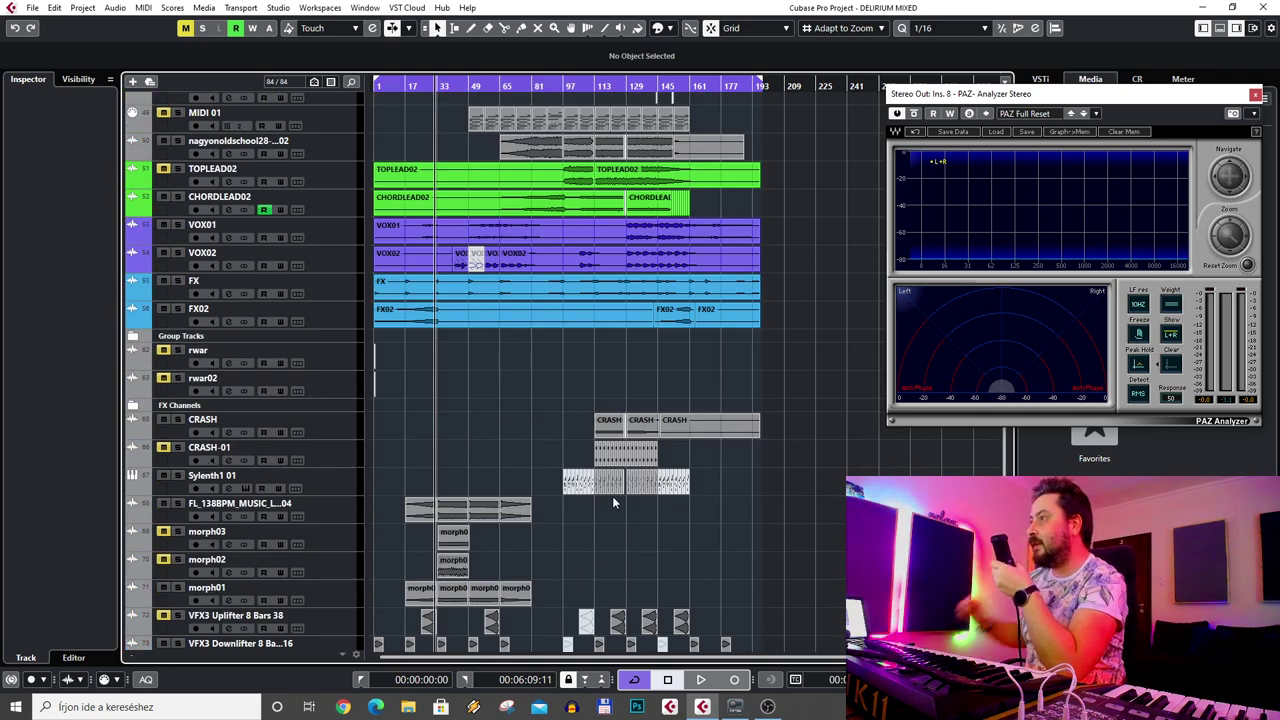
scroll(612, 496, down, 8)
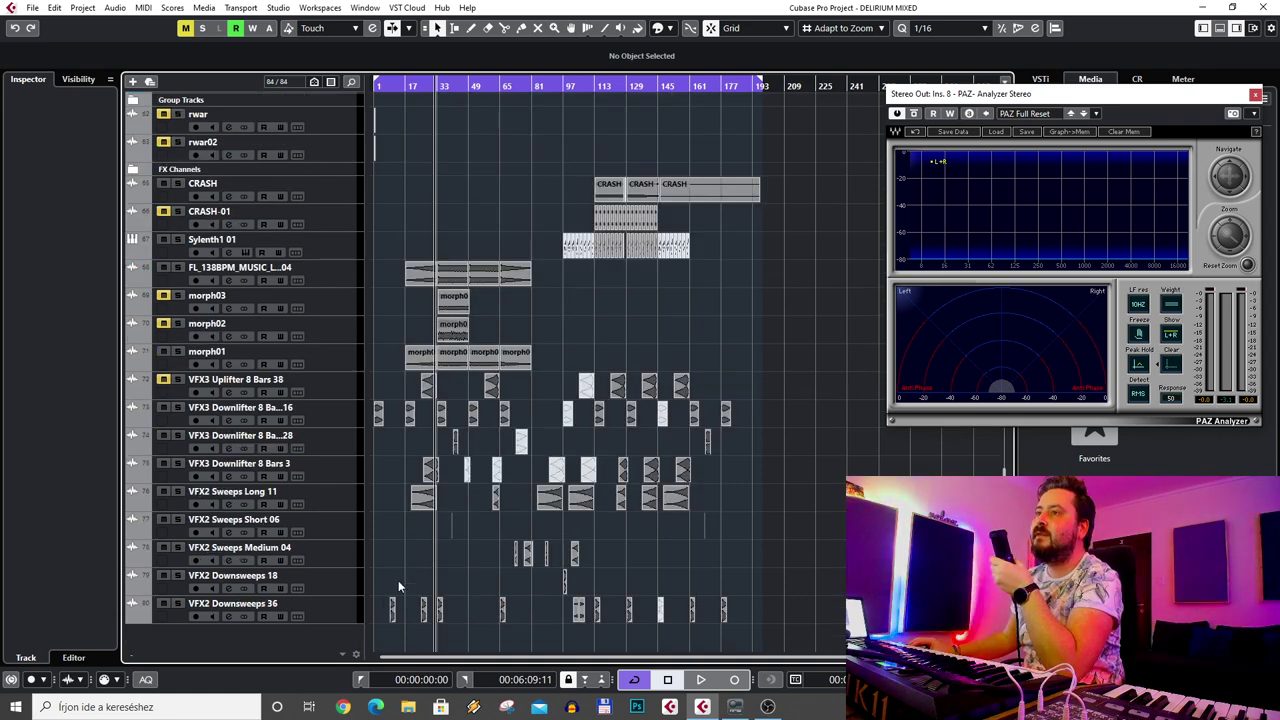
scroll(545, 528, up, 20)
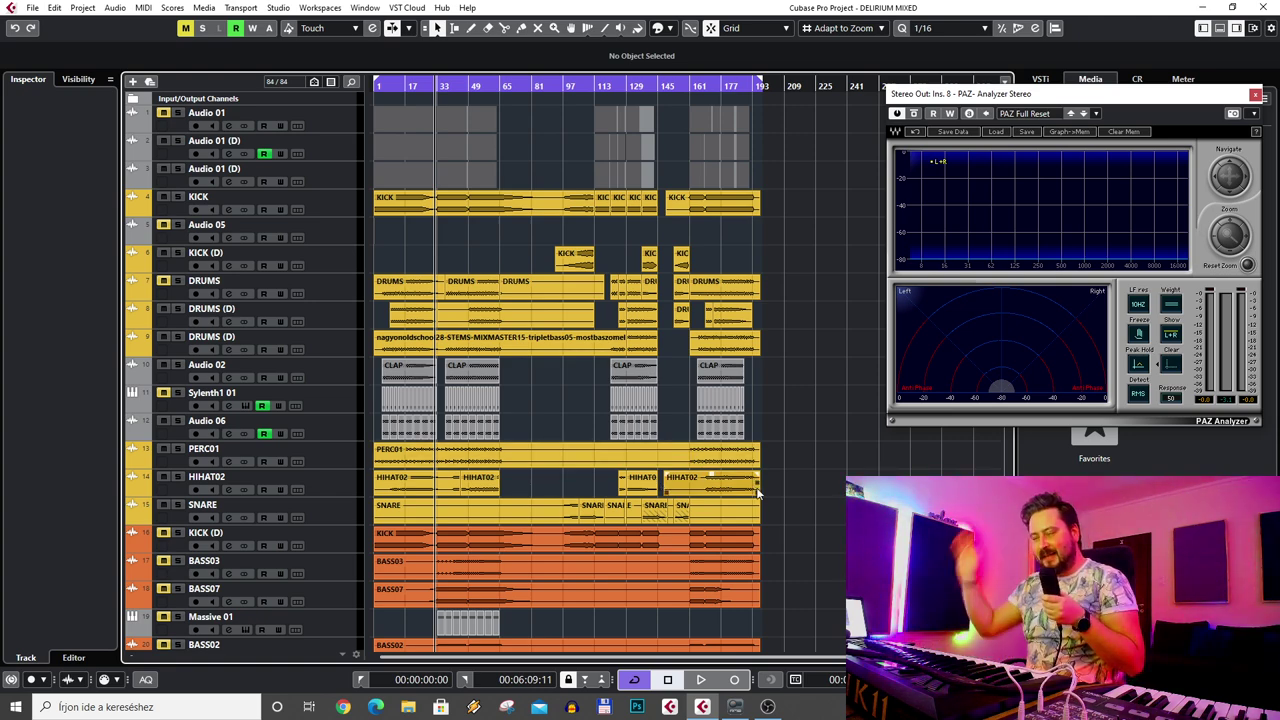
- Switch to OBS
click(767, 706)
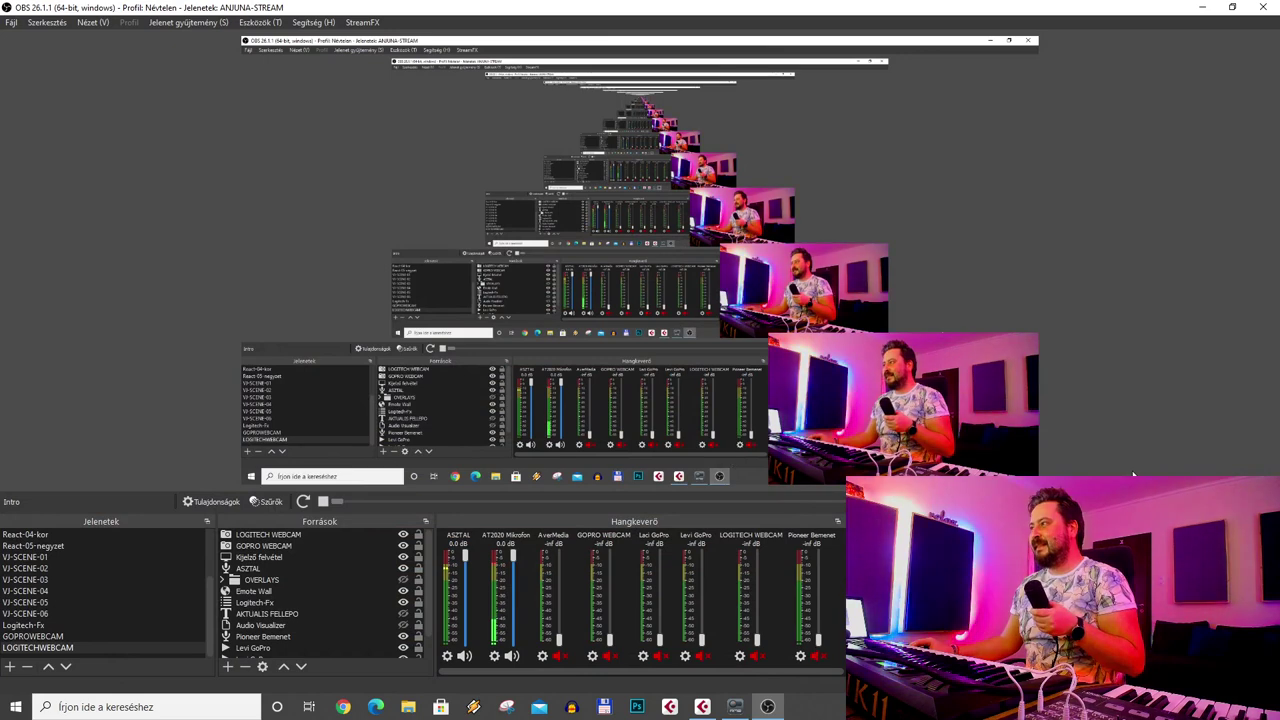